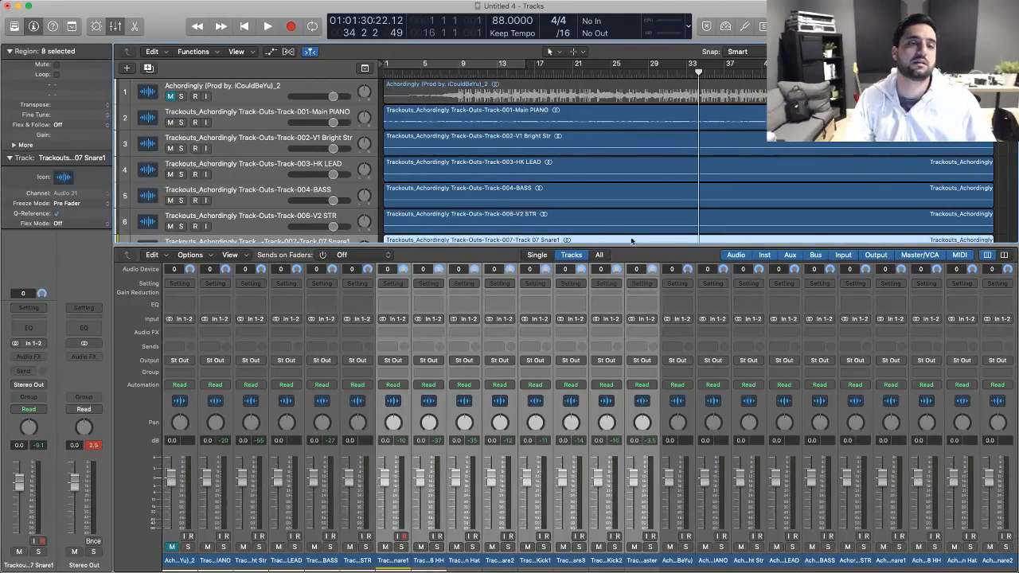
- Hide the mixer, deselect all regions and mute tracks 2 to 14, from Main PIANO to Trackouts_Master
key("x")
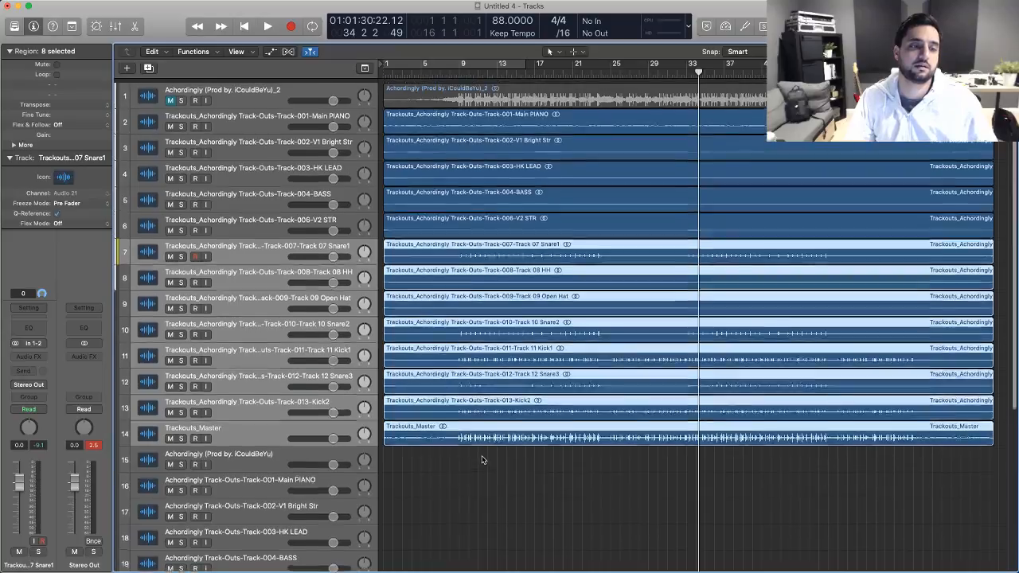
scroll(481, 461, "down", 1)
left_click(418, 481)
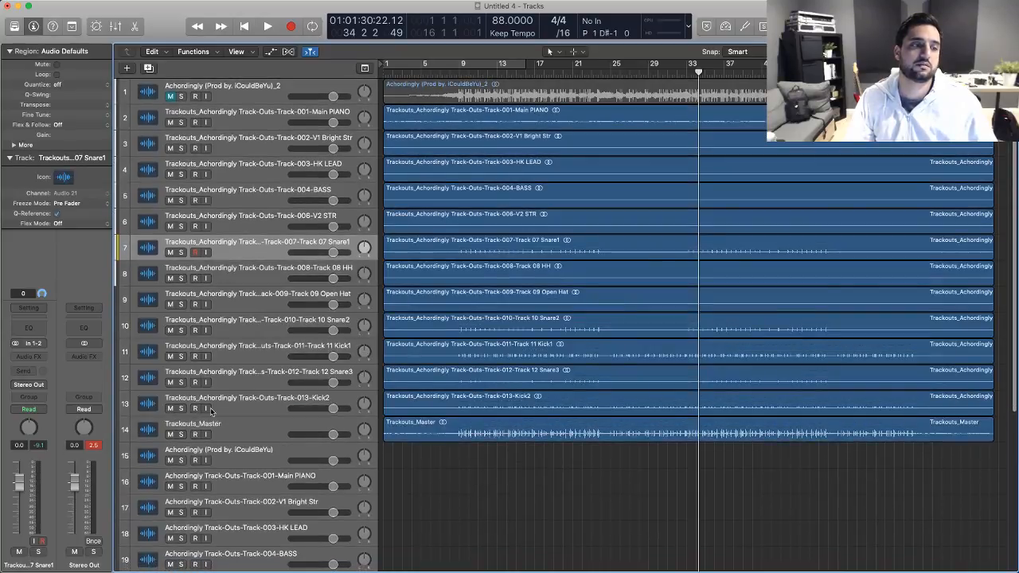
left_click_drag(169, 436, 170, 121)
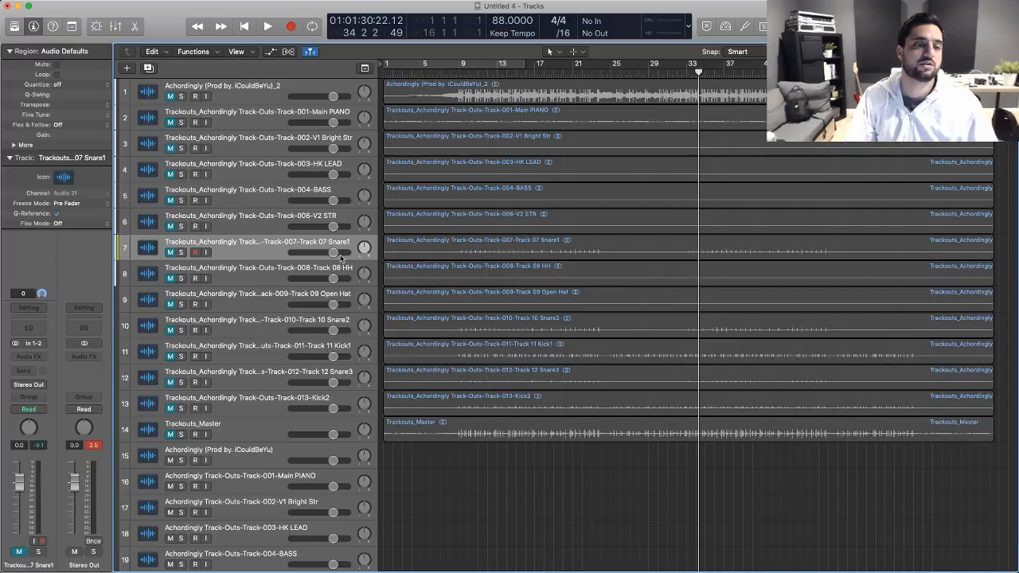
left_click(572, 477)
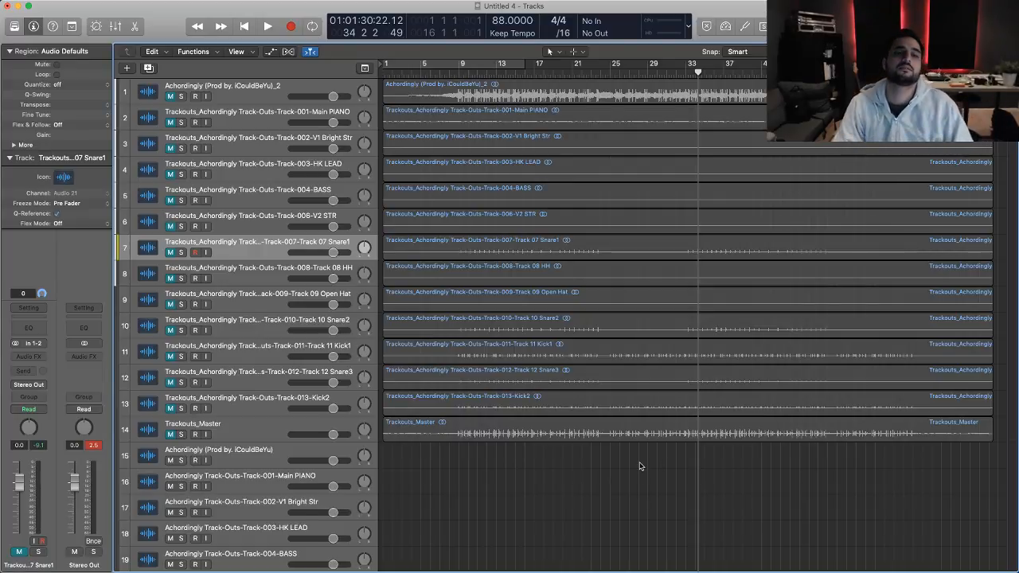
- Rename track 1, the Achordingly reference mix, as Demo
scroll(618, 482, "up", 2)
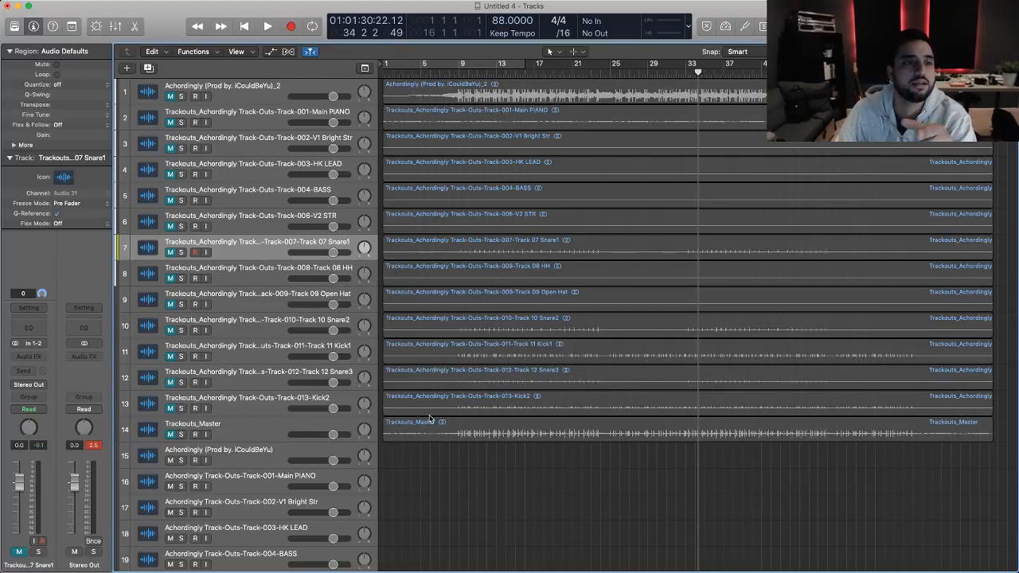
scroll(501, 343, "down", 1)
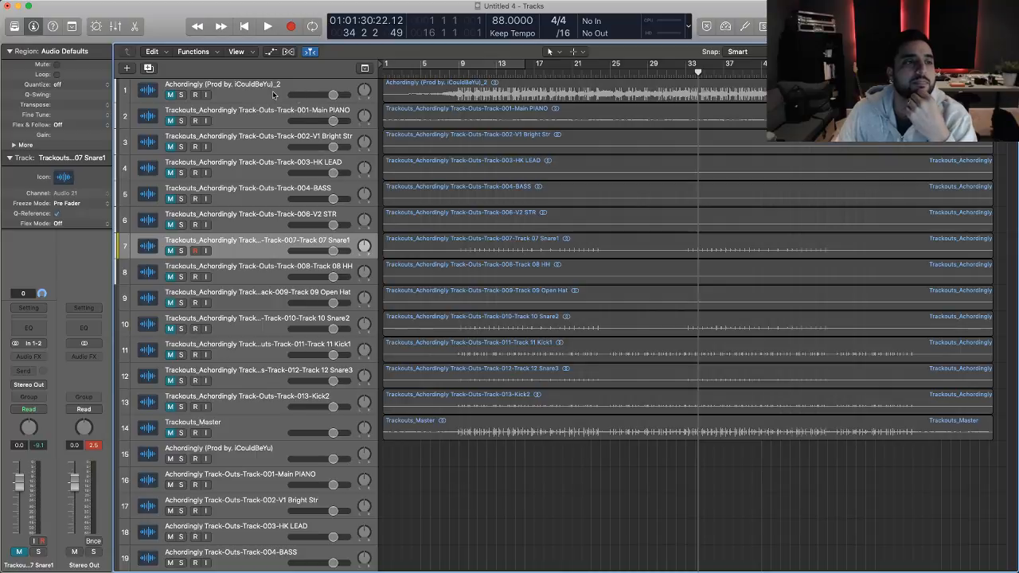
left_click(239, 88)
double_click(239, 88)
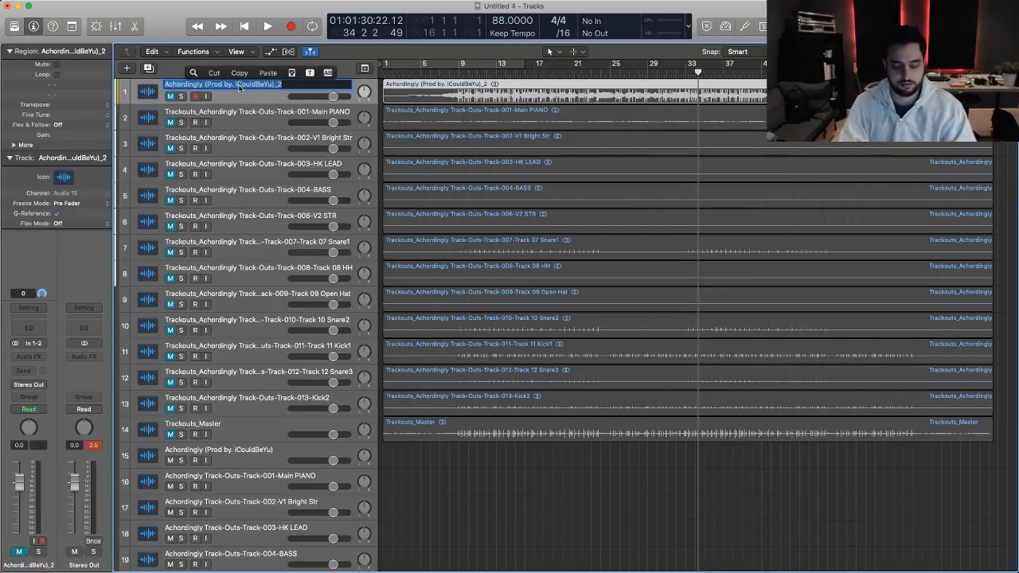
type("Demo")
key("Return")
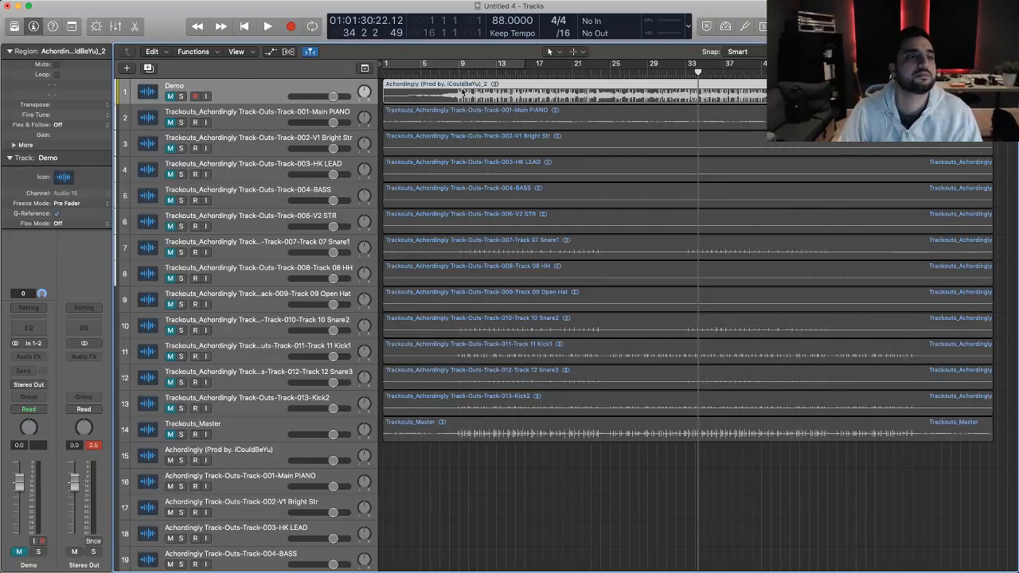
- Rename track 2, the Main PIANO stem, as Piano
left_click(242, 118)
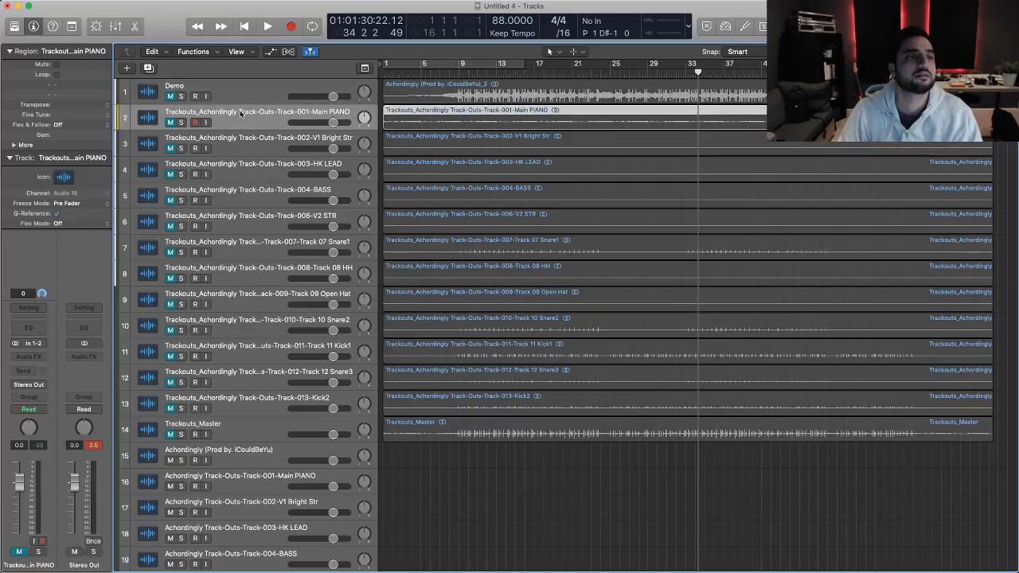
double_click(241, 114)
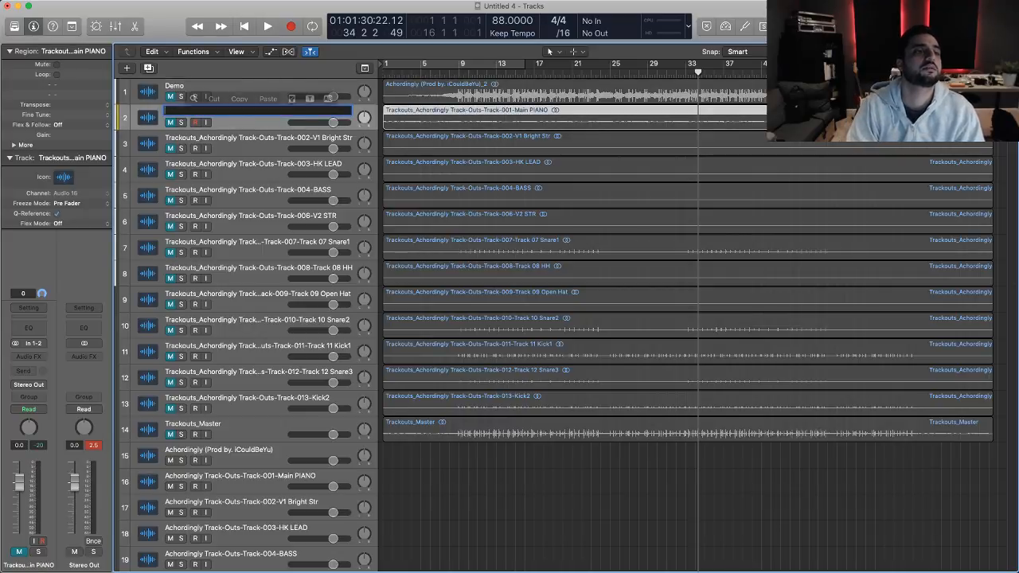
type("Piano")
key("Return")
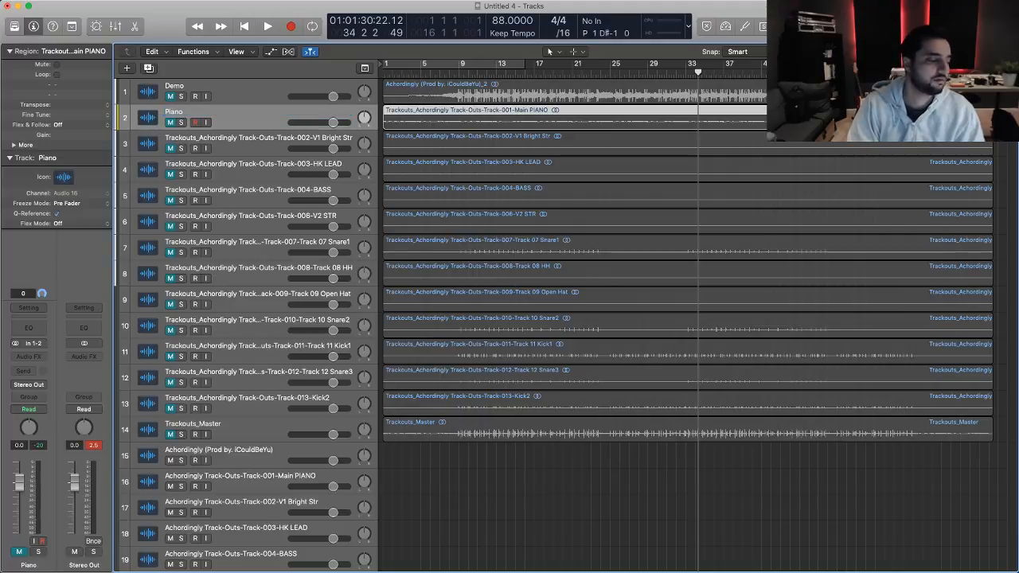
- Rename track 3, the V1 Bright Str stem, as String
left_click(229, 139)
double_click(229, 140)
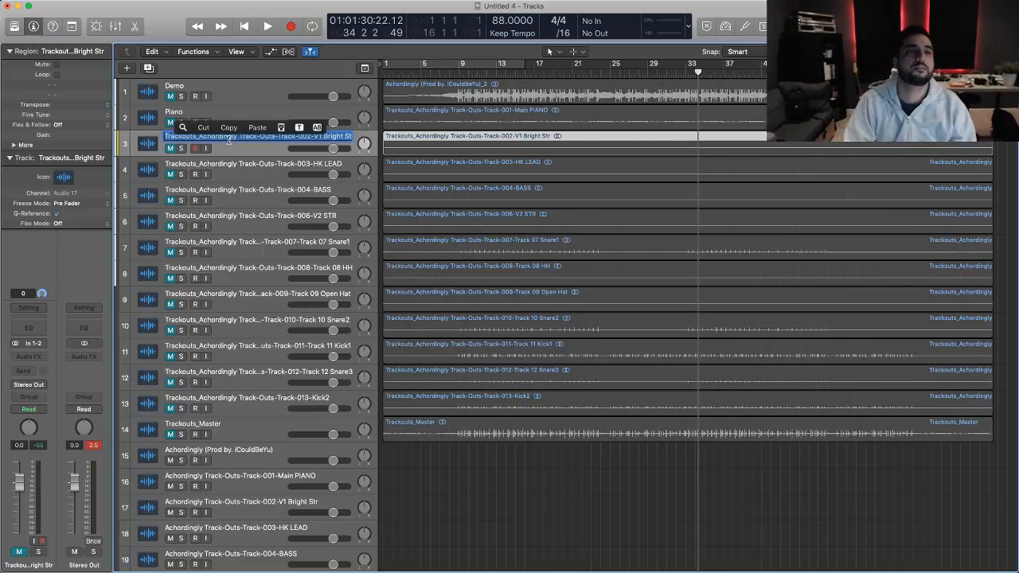
type("String")
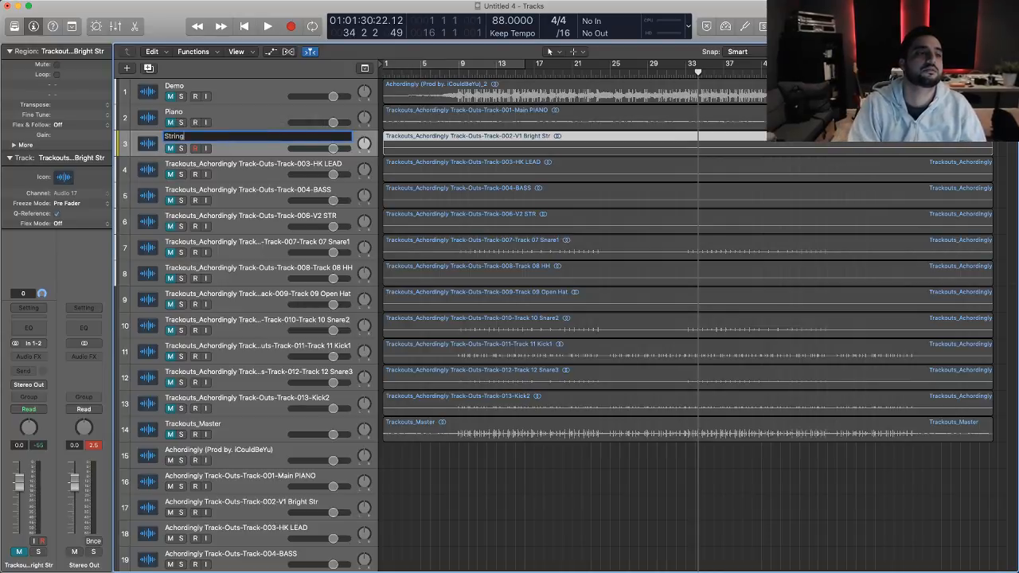
key("Return")
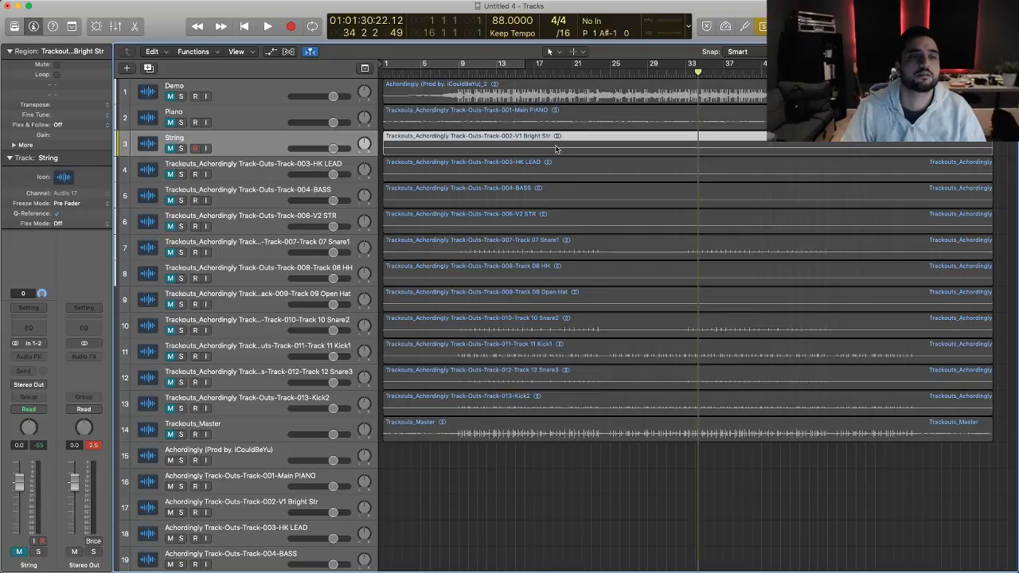
- Play the session briefly, stop it, and unmute tracks 1 to 14
key("space")
key("space")
key("space")
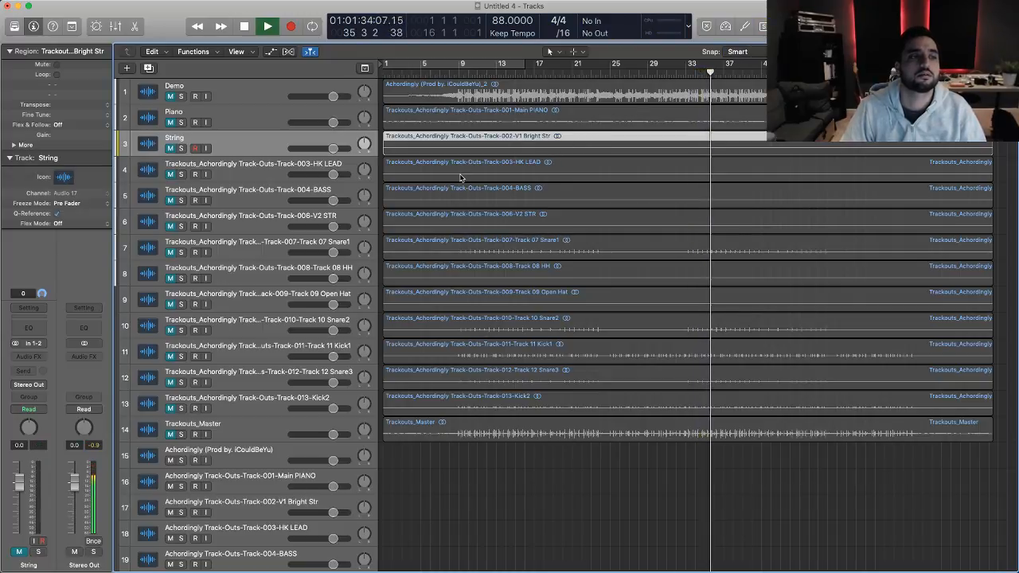
key("space")
key("super+a")
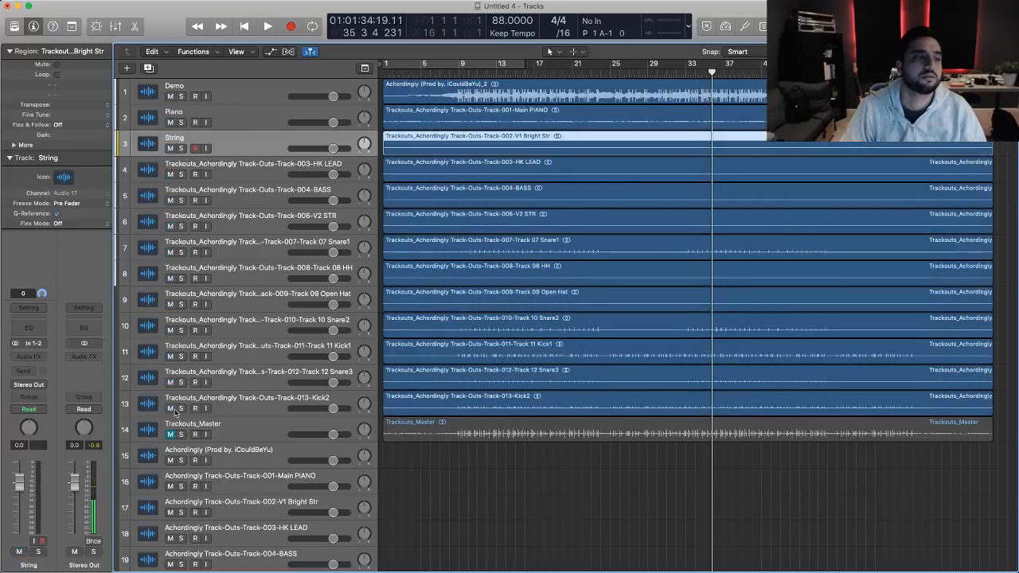
- Solo the String track's region and audition it from around bar 18
left_click(585, 154)
key("space")
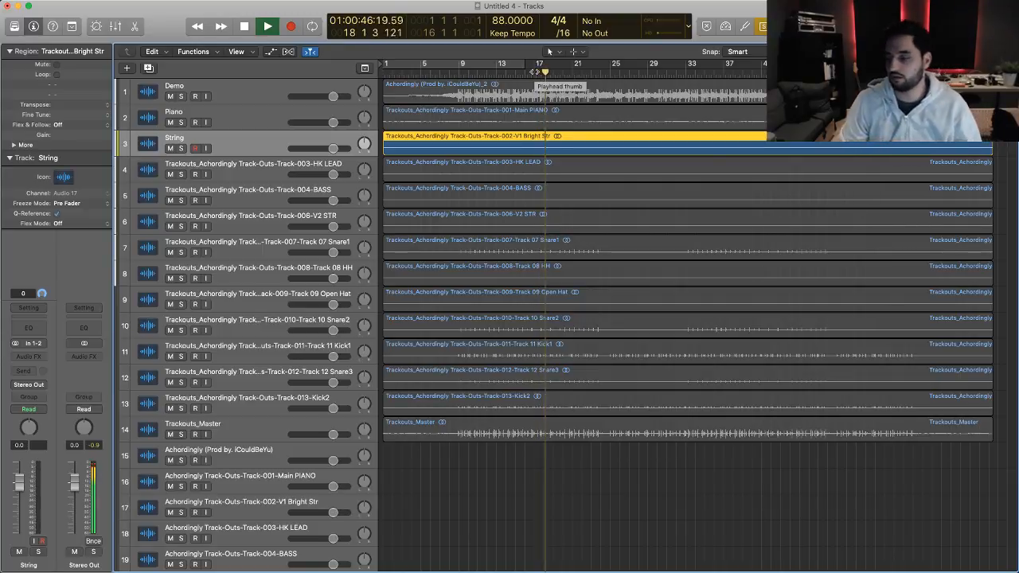
key("space")
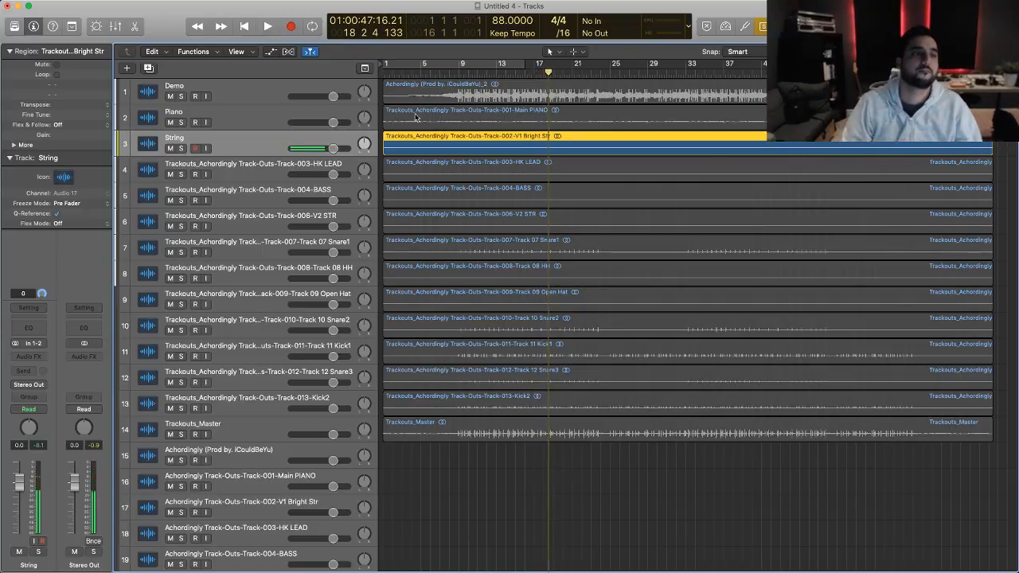
- Select the HK LEAD track, audition its soloed region from around bar 26, and stop playback
left_click(246, 167)
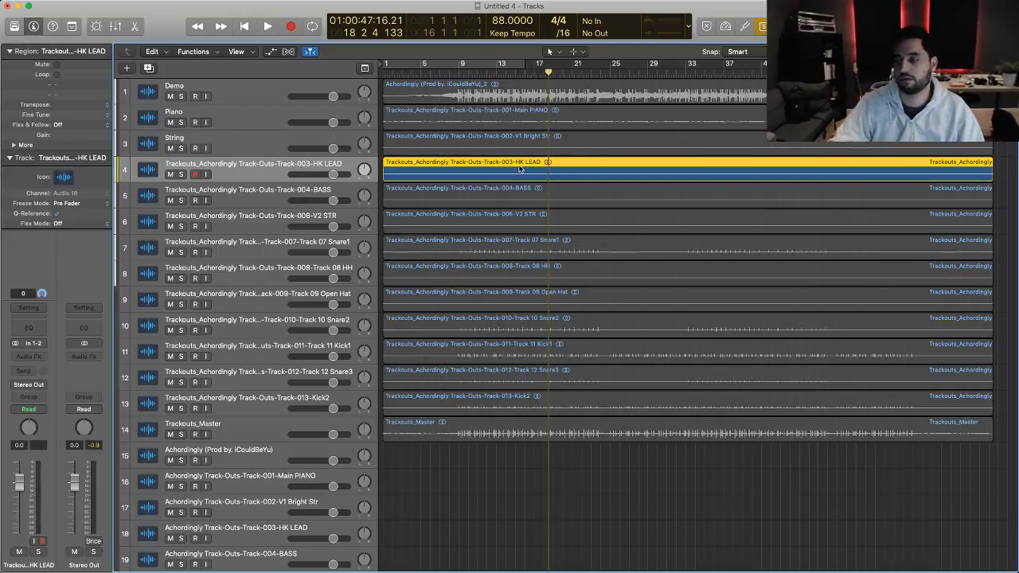
key("space")
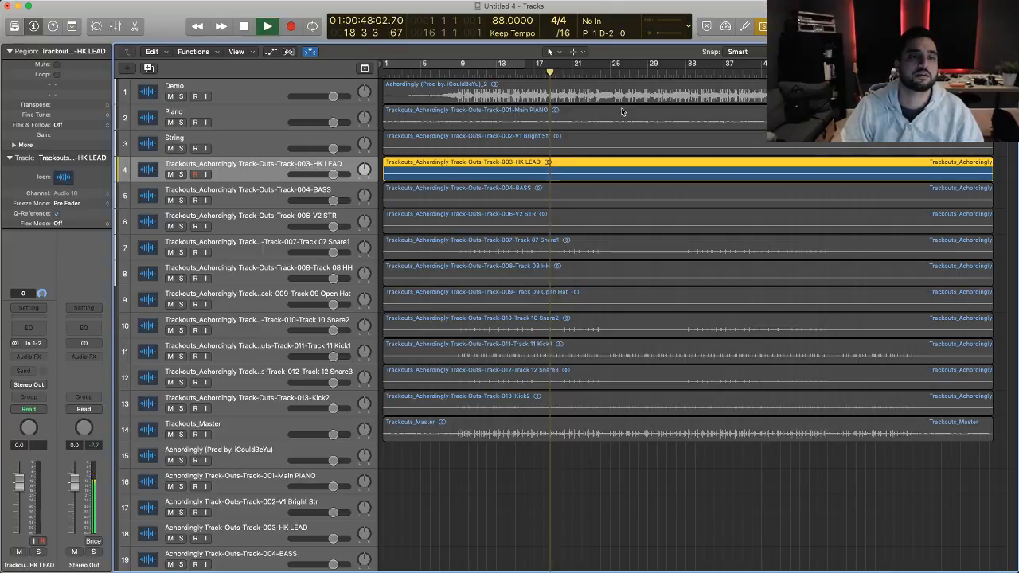
left_click(619, 73)
key("super+Down")
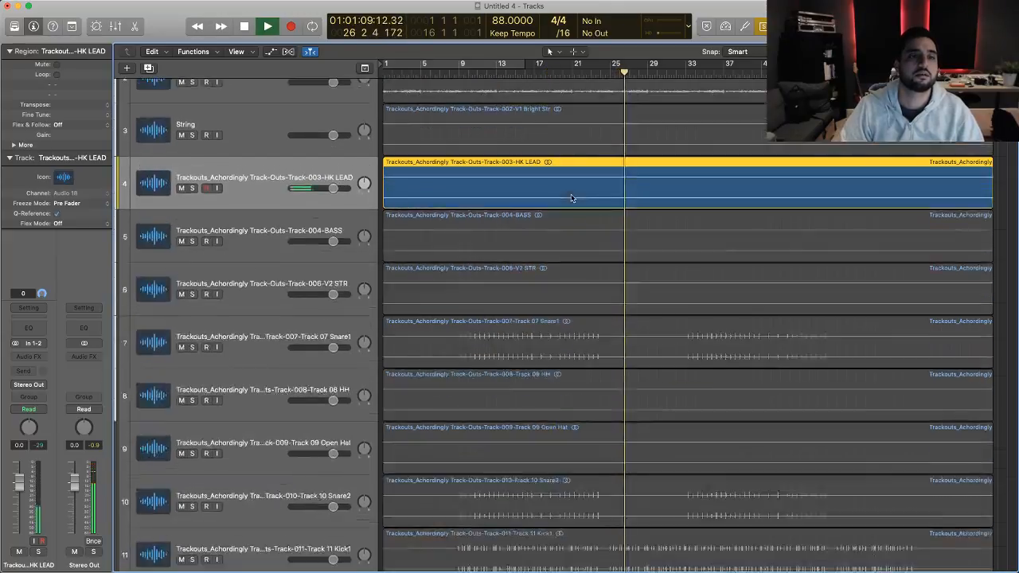
key("super+Up")
key("space")
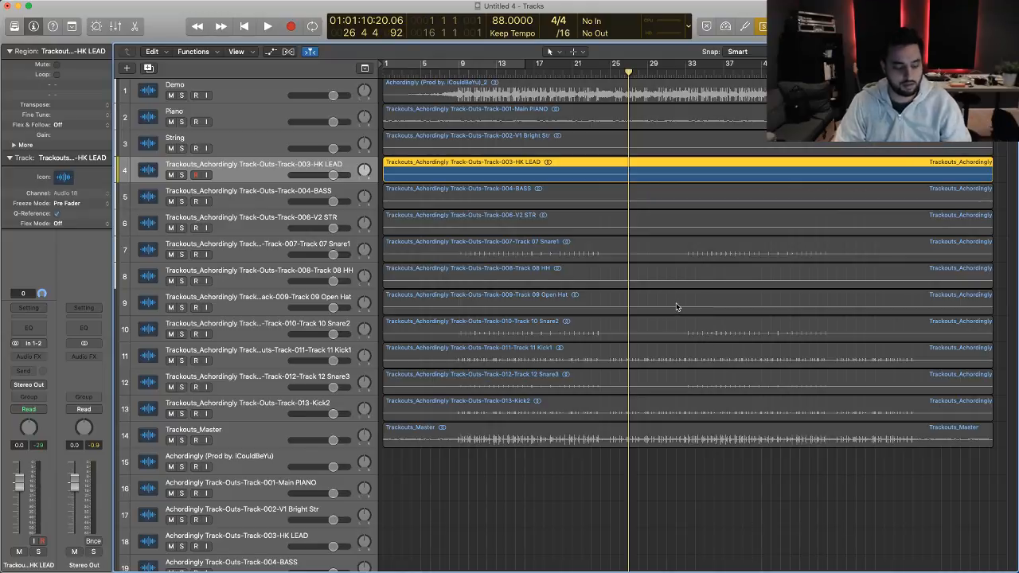
- Zoom the HK LEAD region to fill the window to inspect its waveform, and return to the track overview
key("super+Down")
key("ctrl+z")
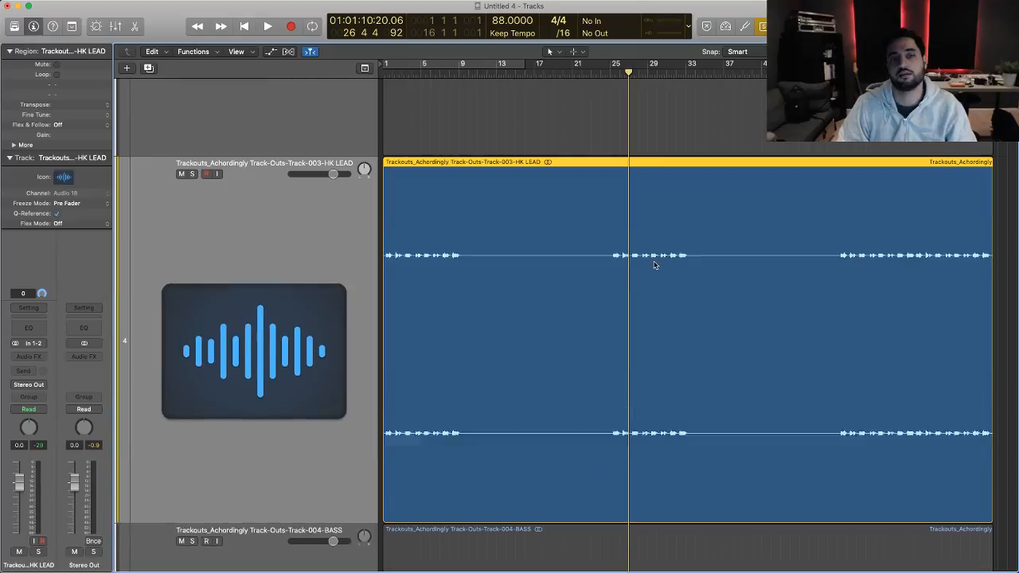
key("ctrl+z")
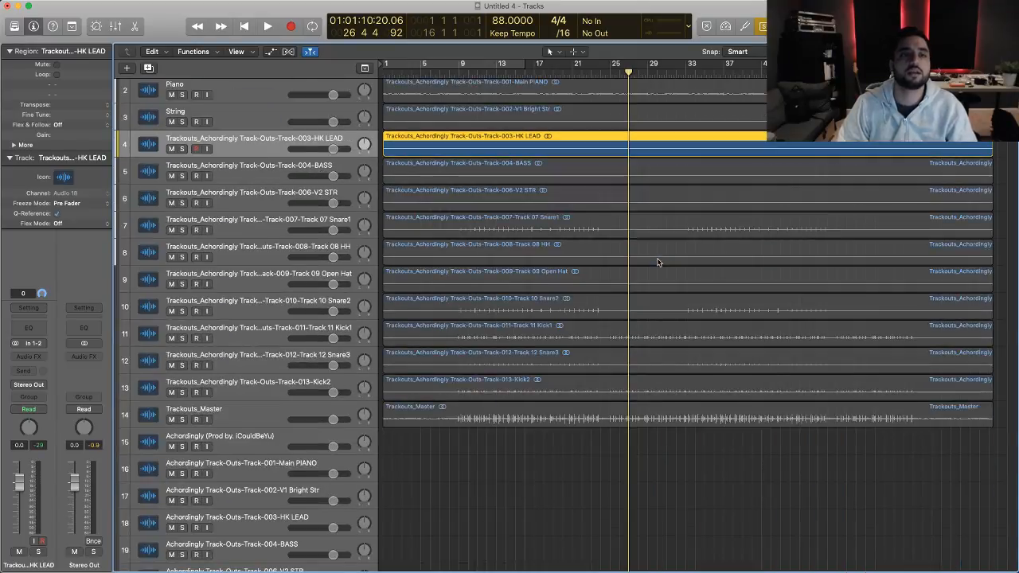
- Enlarge the track rows slightly and magnify the waveform display so that quiet regions such as HK LEAD can be read
key("super+Down")
key("super+Right")
key("super+Left")
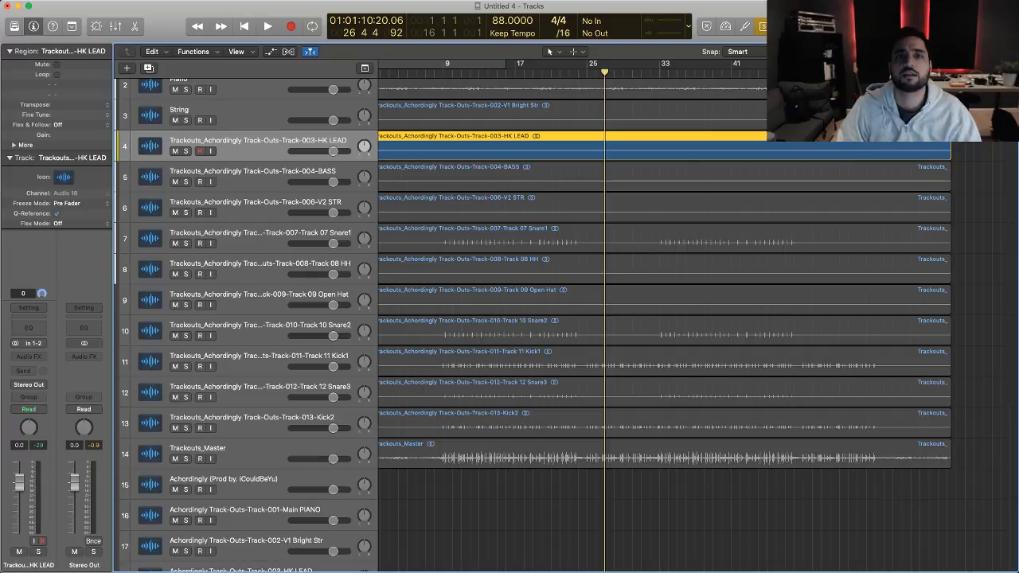
key("super+equal")
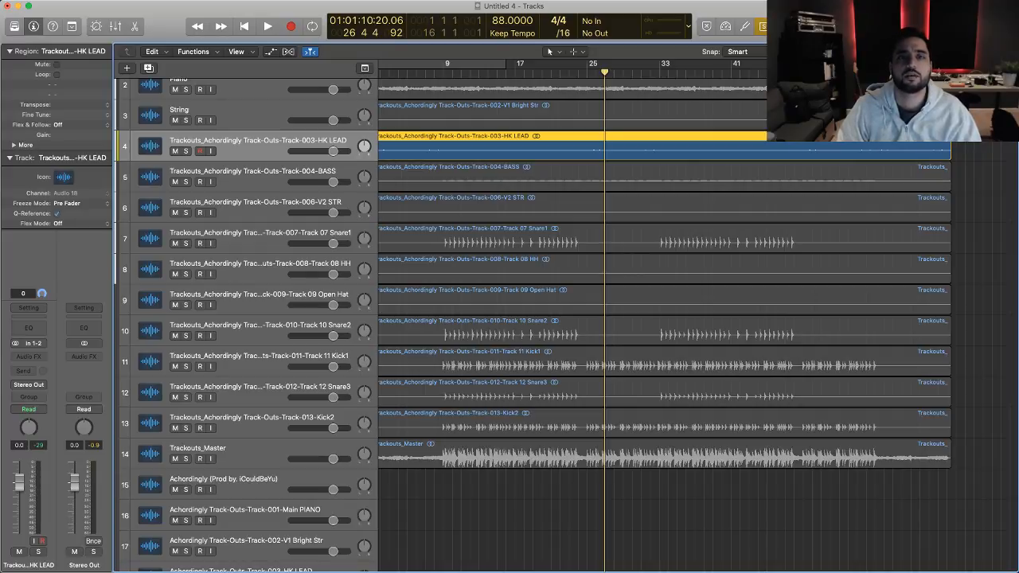
key("super+equal")
key("super+equal")
key("super+equal")
key("super+minus")
key("super+minus")
key("super+minus")
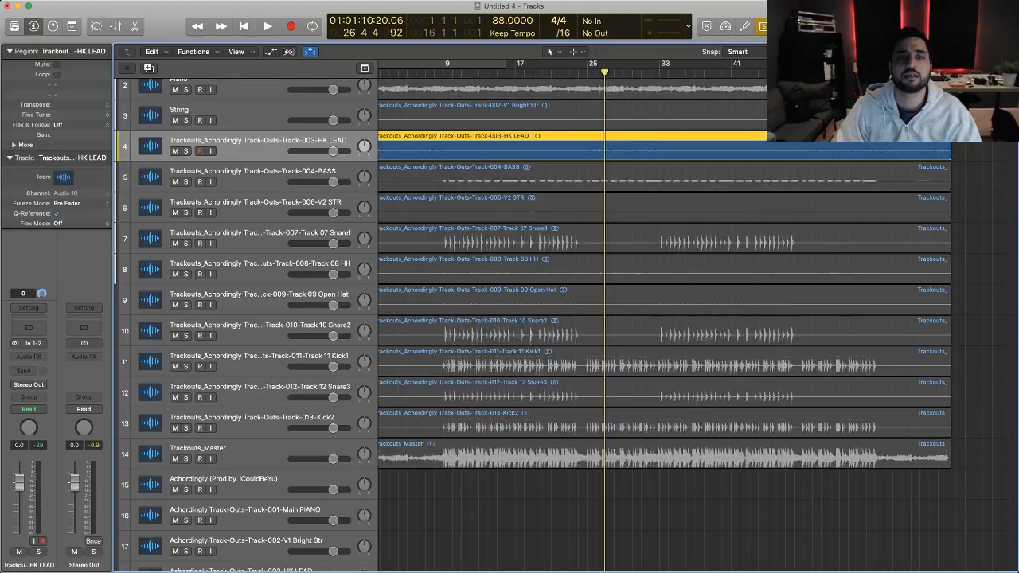
key("super+equal")
key("super+equal")
key("super+equal")
key("super+minus")
key("super+minus")
key("super+minus")
key("super+equal")
key("super+equal")
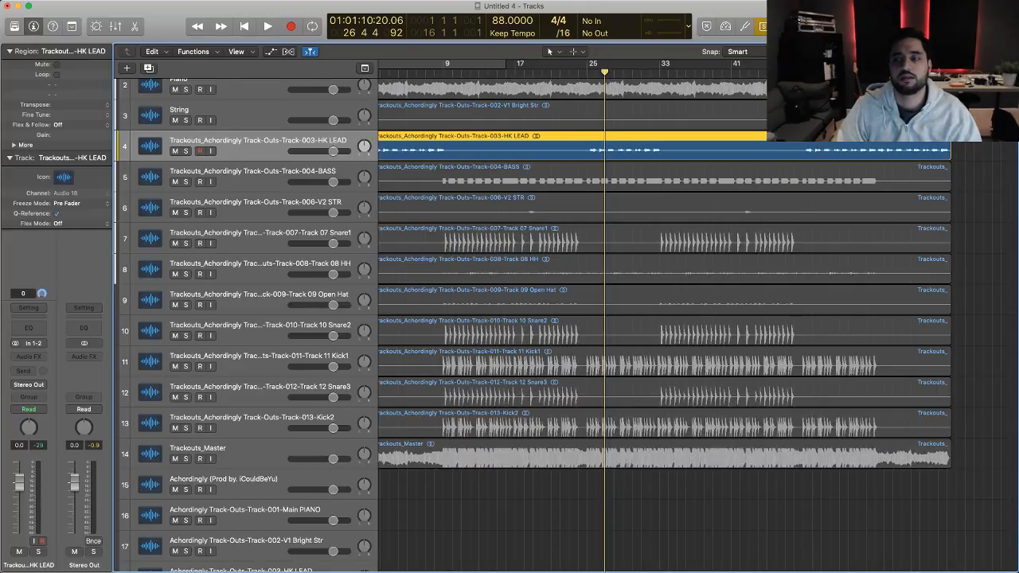
key("super+equal")
key("super+minus")
key("super+equal")
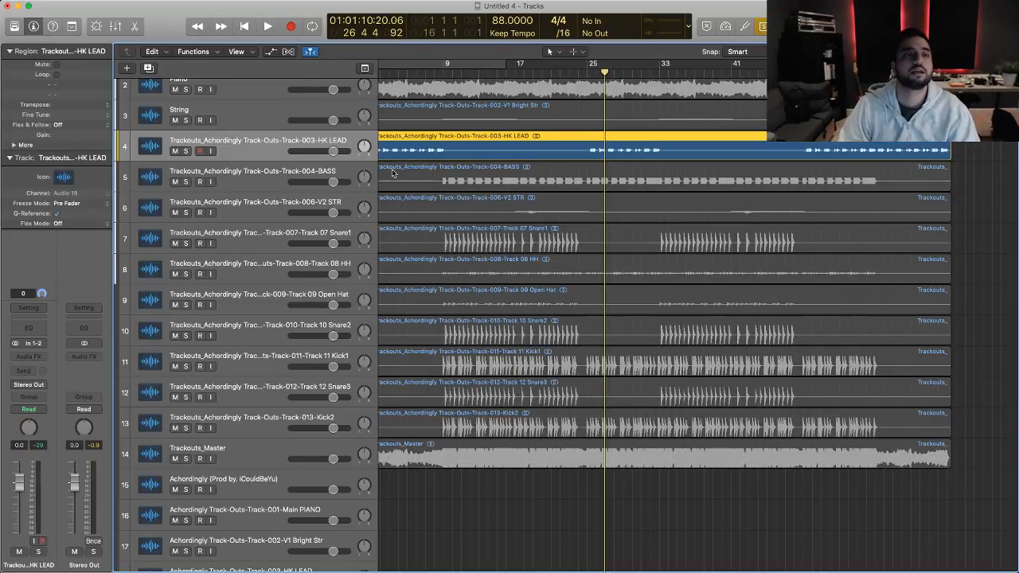
- Mark the two silent gaps in the HK LEAD region with marquee selections, and reselect the whole track
left_click_drag(455, 147, 593, 144)
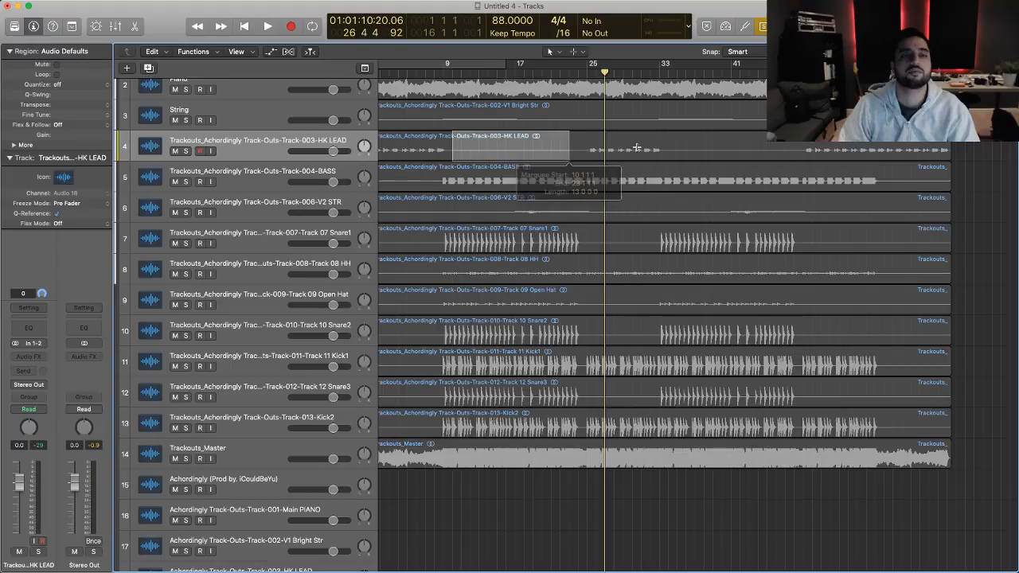
left_click_drag(667, 144, 785, 144)
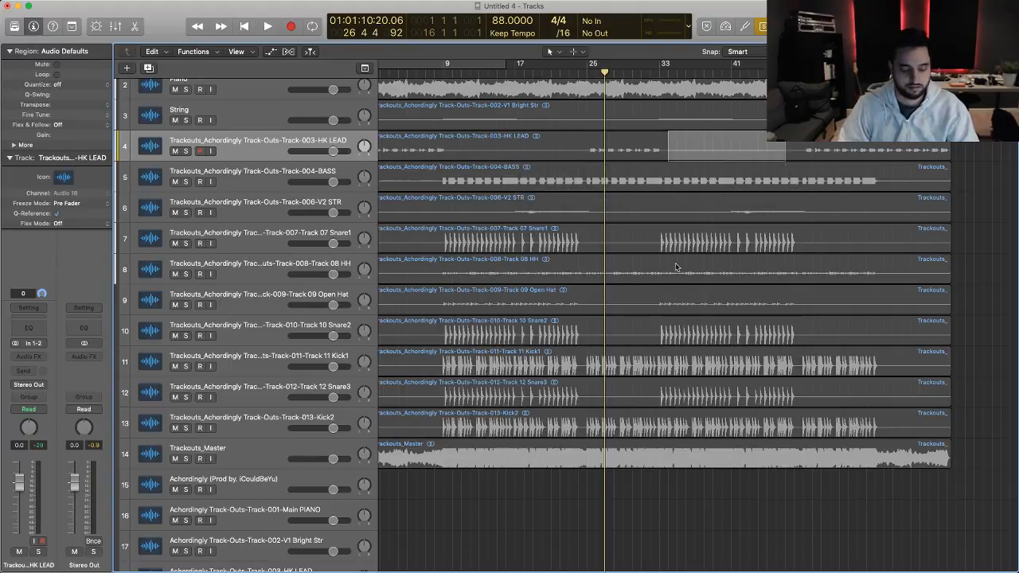
left_click(707, 485)
left_click(255, 146)
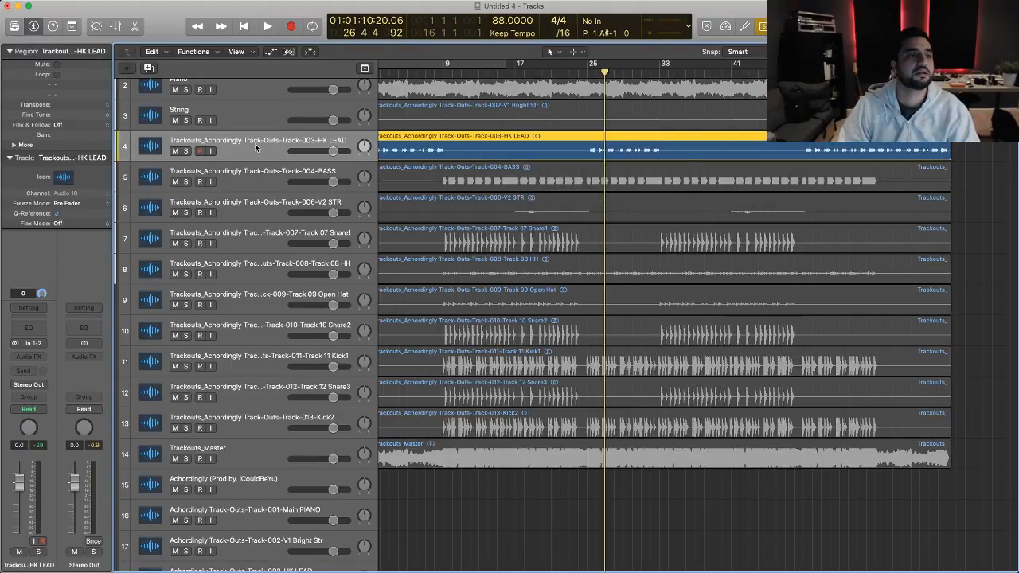
- Turn Solo back on for the HK LEAD region and play it from around bar 4
scroll(636, 153, "left", 2)
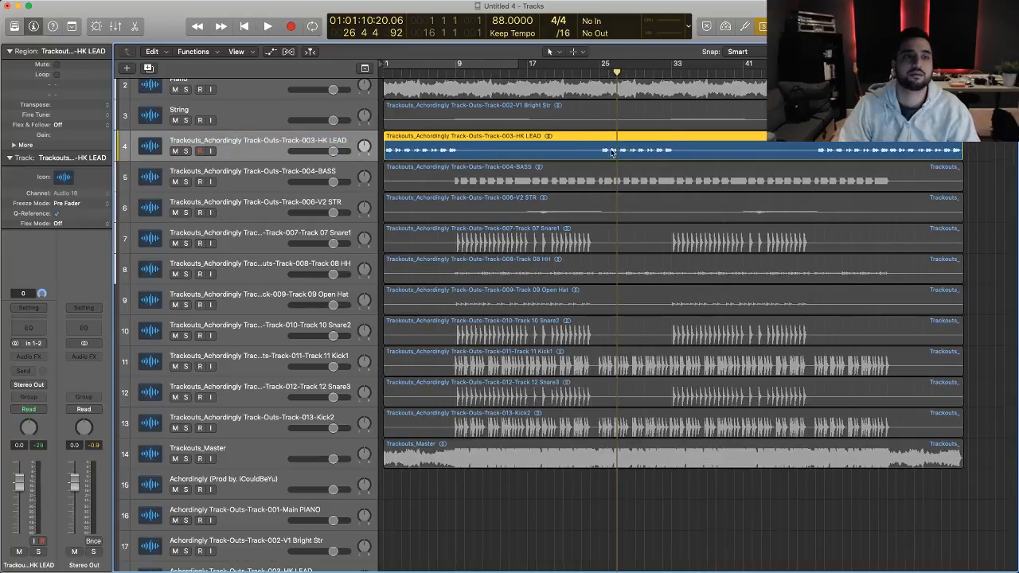
key("ctrl+s")
key("ctrl+s")
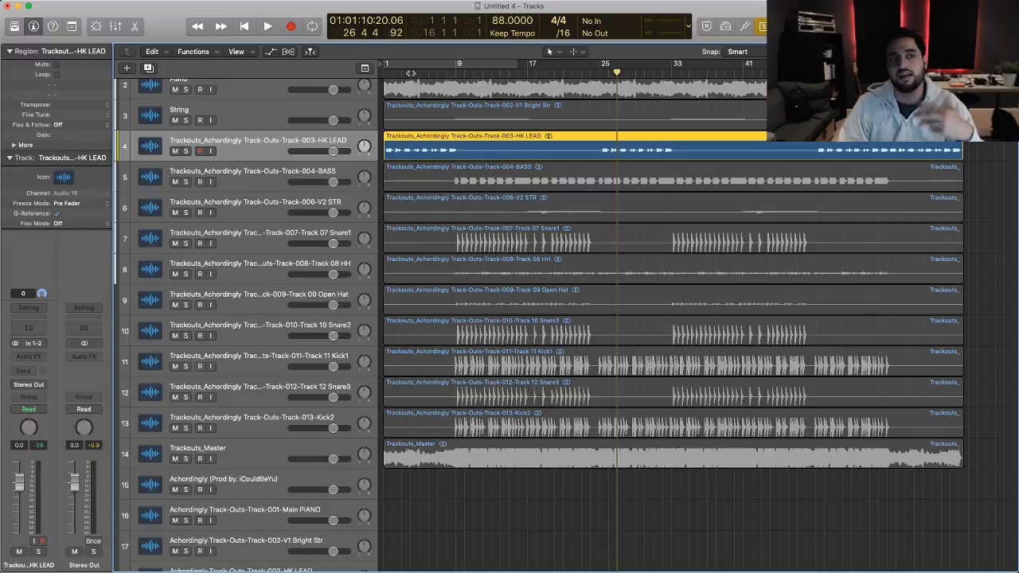
double_click(411, 73)
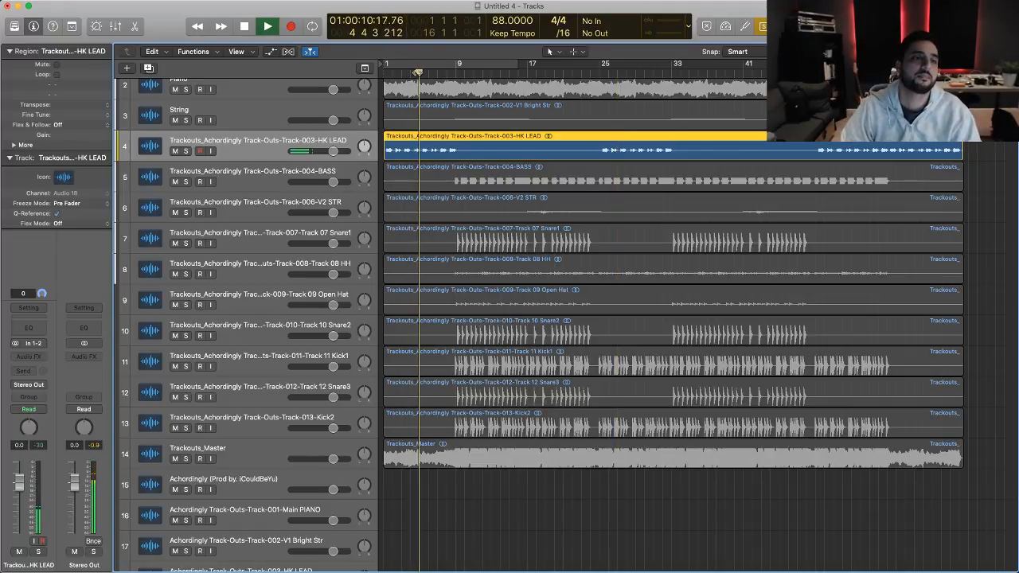
- Stop playback and rename the HK LEAD stem's track "Lead"
key("space")
double_click(264, 142)
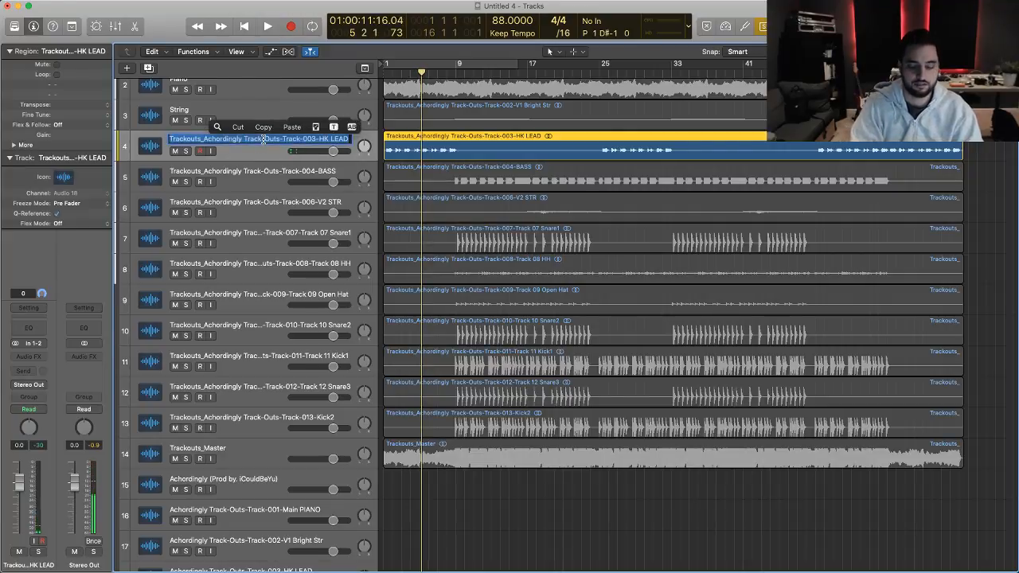
type("Ke")
type("ad")
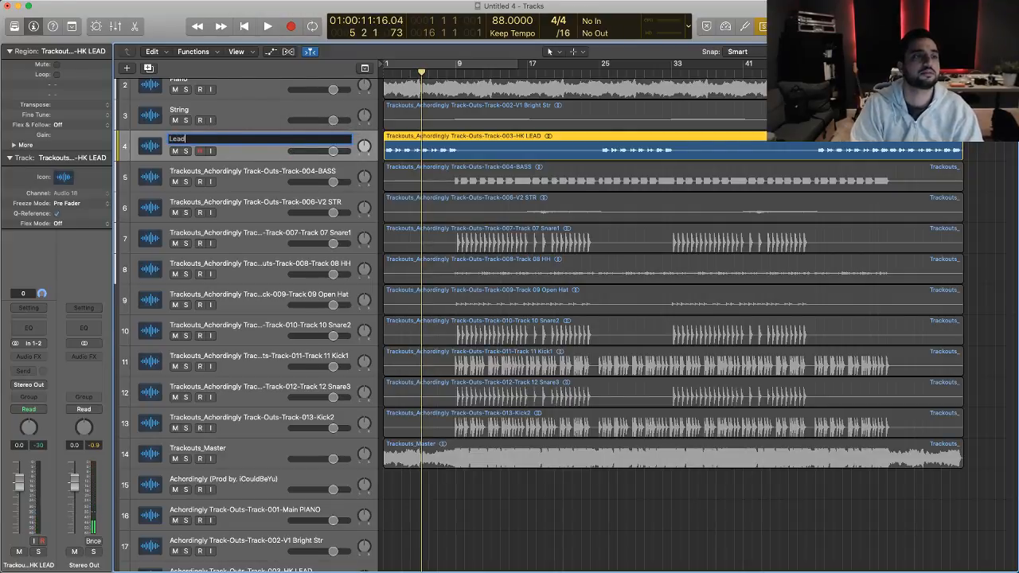
key("Return")
- Audition the 004-BASS stem around bar 10 and rename its track "Bass"
left_click(268, 173)
key("space")
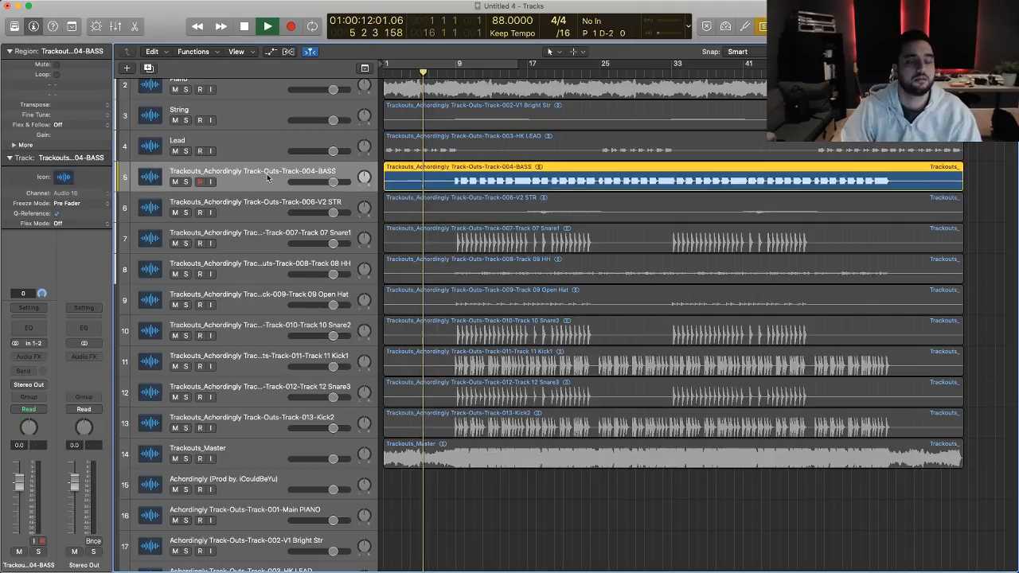
key("space")
key("space")
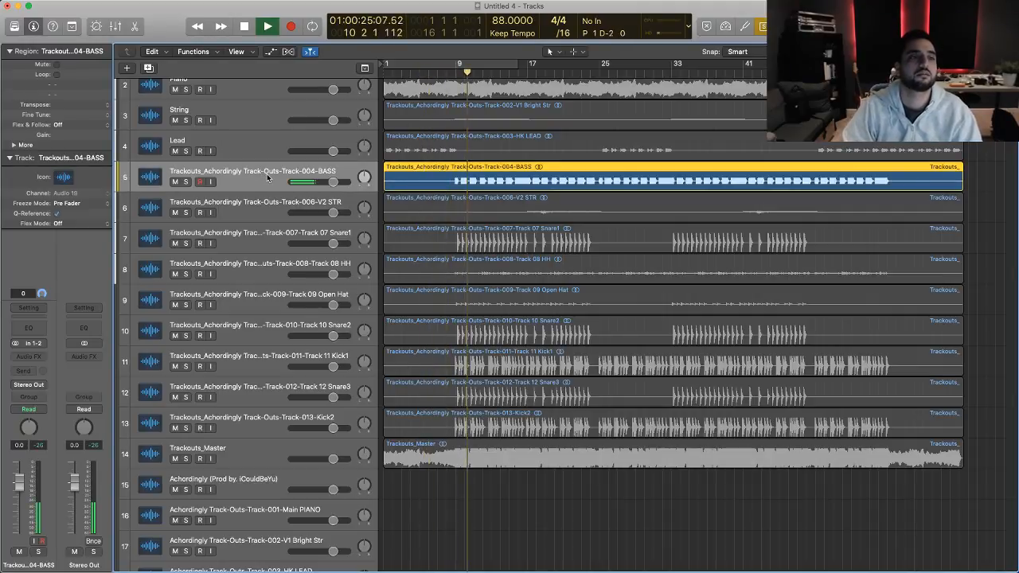
key("space")
double_click(266, 173)
type("Bass")
key("Return")
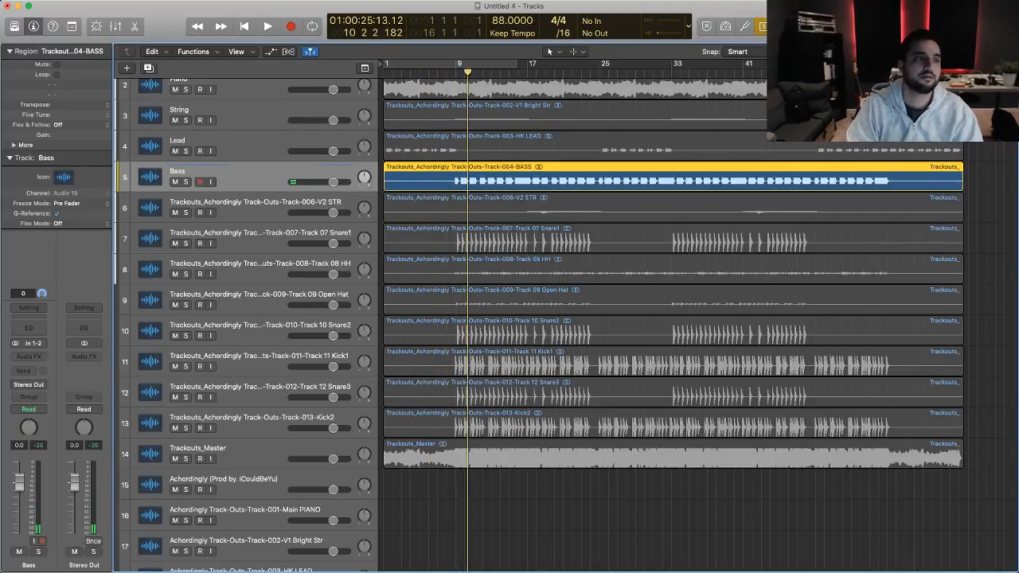
- Audition the 006-V2 STR stem from around bar 19, raising its track volume to 2.1 dB
left_click(271, 204)
key("space")
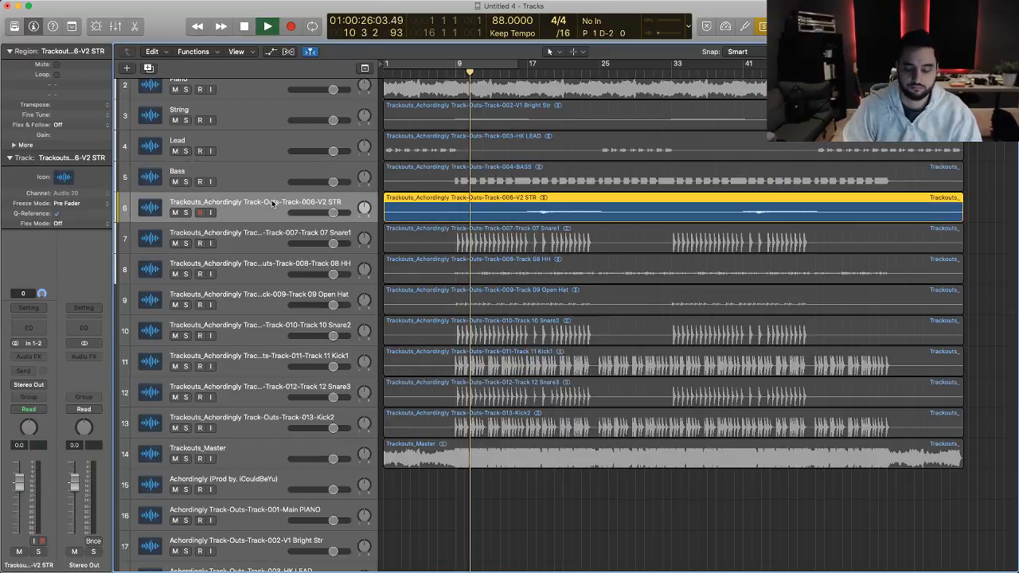
key("period")
key("period")
key("period")
key("period")
key("period")
key("period")
key("period")
key("period")
key("space")
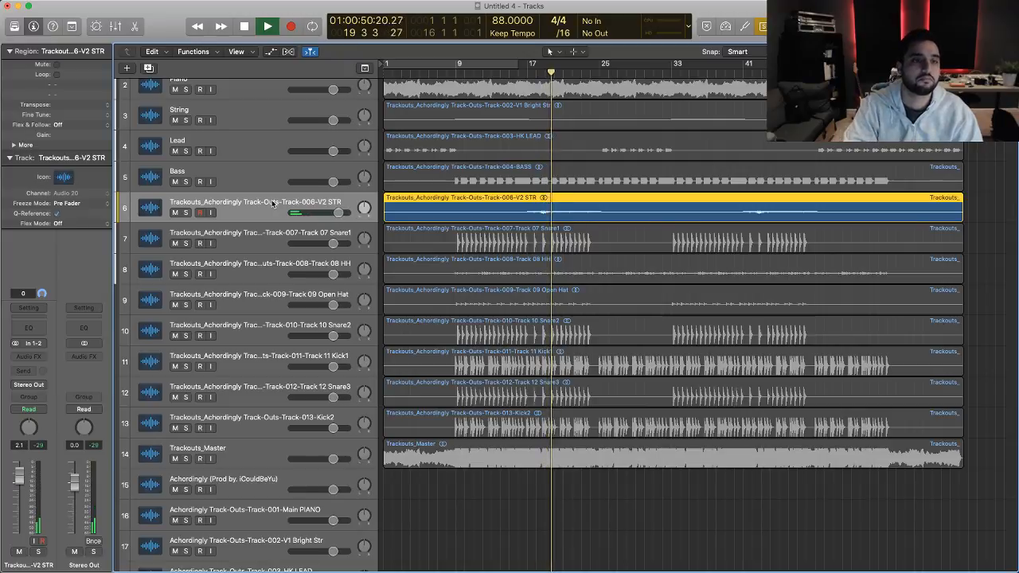
key("space")
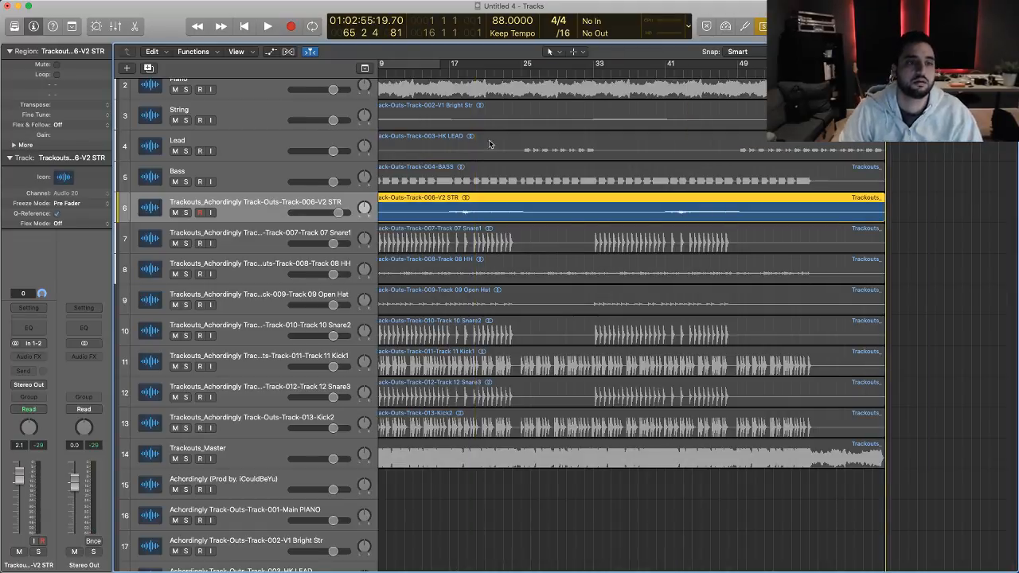
- Rename the V2 STR stem's track "String"
scroll(489, 144, "left", 2)
double_click(248, 201)
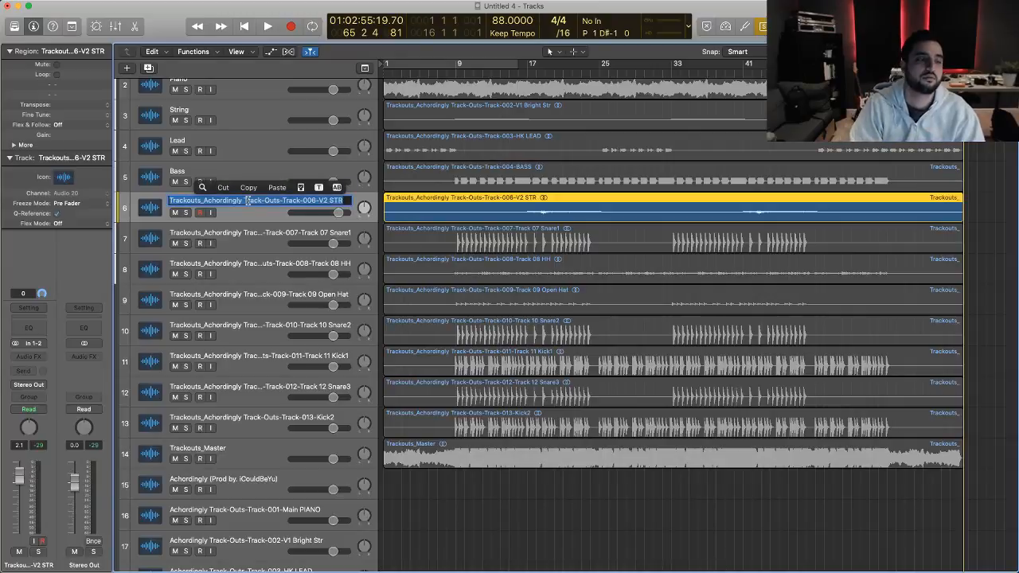
type("String")
key("Return")
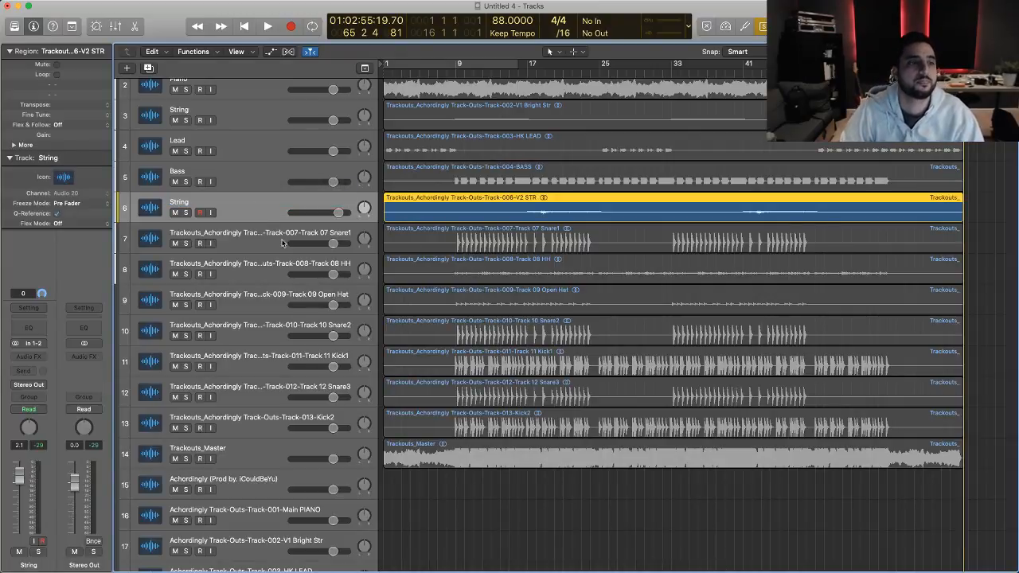
- Audition the Snare1 stem from bar 15 and rename its track "Snare"
left_click(269, 231)
left_click(510, 70)
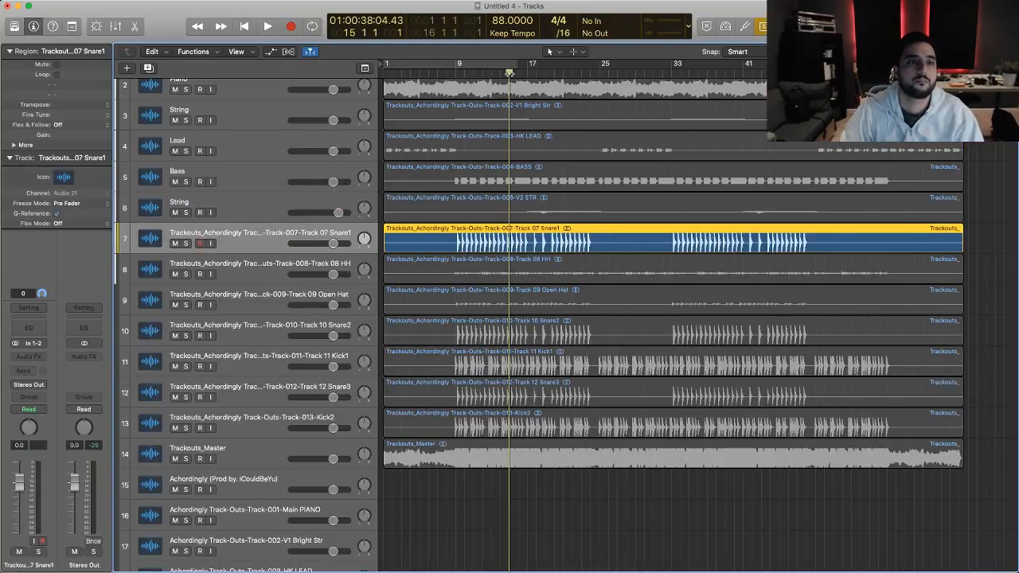
key("space")
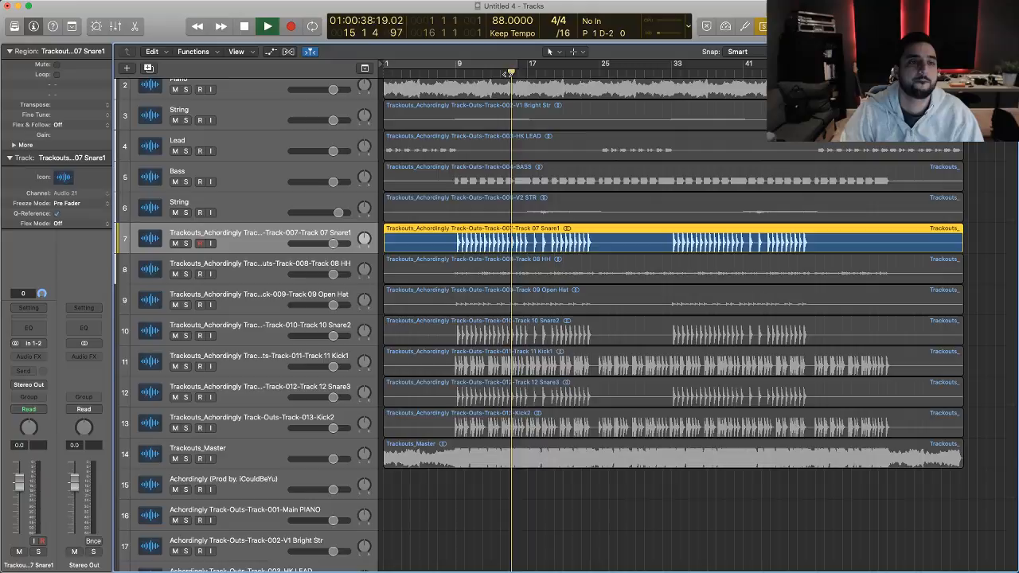
key("space")
double_click(255, 231)
type("Snare")
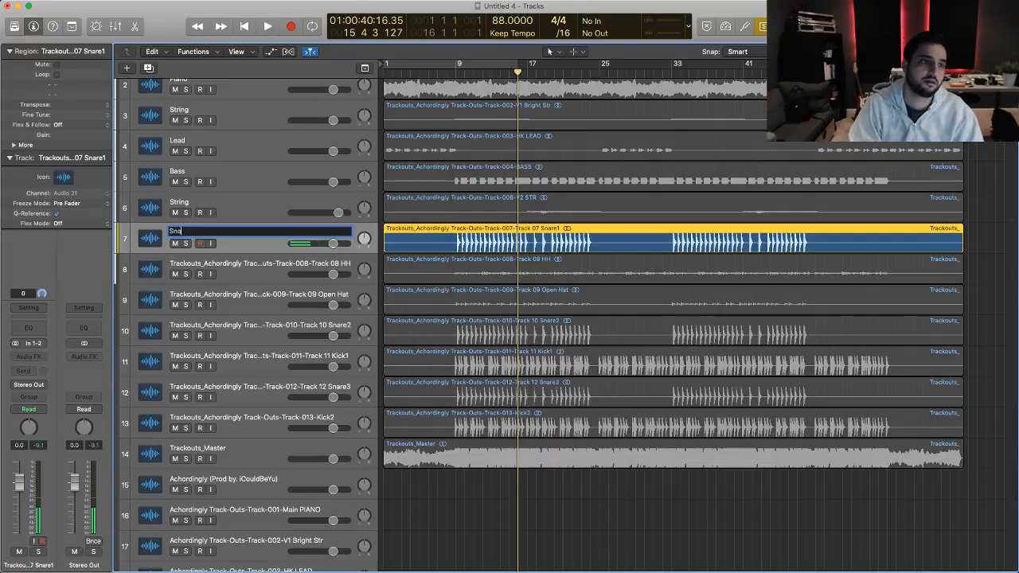
key("Return")
- Audition the Track 08 HH stem and rename its track "Hats"
left_click(250, 270)
key("space")
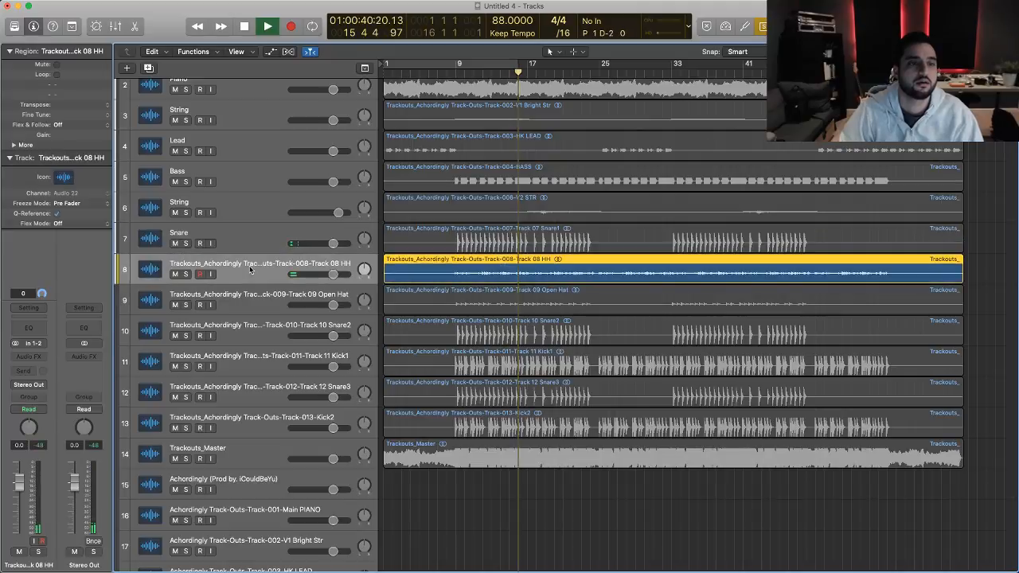
key("space")
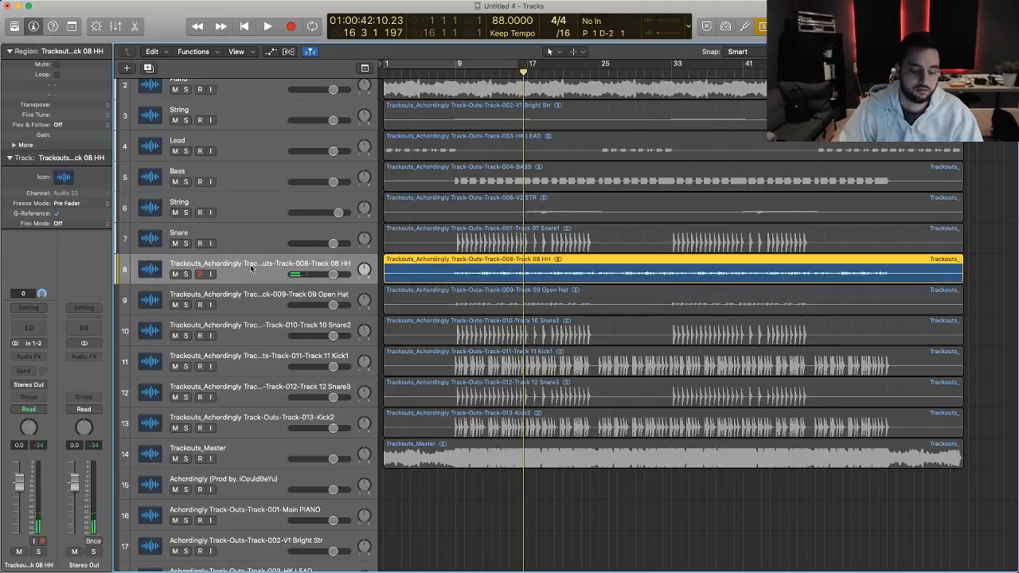
double_click(250, 270)
type("Hats")
key("Return")
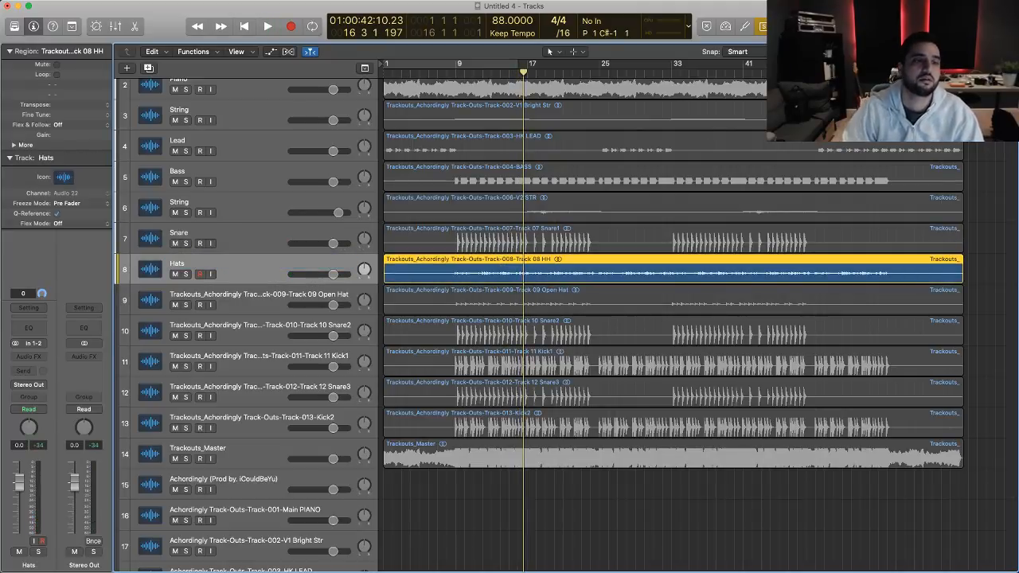
- Audition the Track 09 Open Hat stem and rename its track "Open Hat"
left_click(280, 299)
key("space")
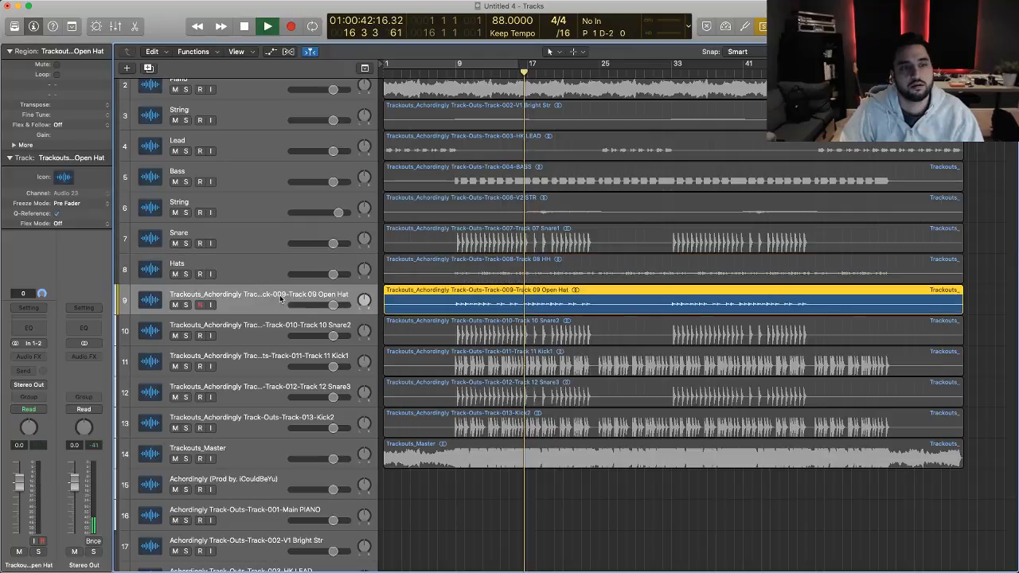
key("space")
double_click(240, 297)
type("Open")
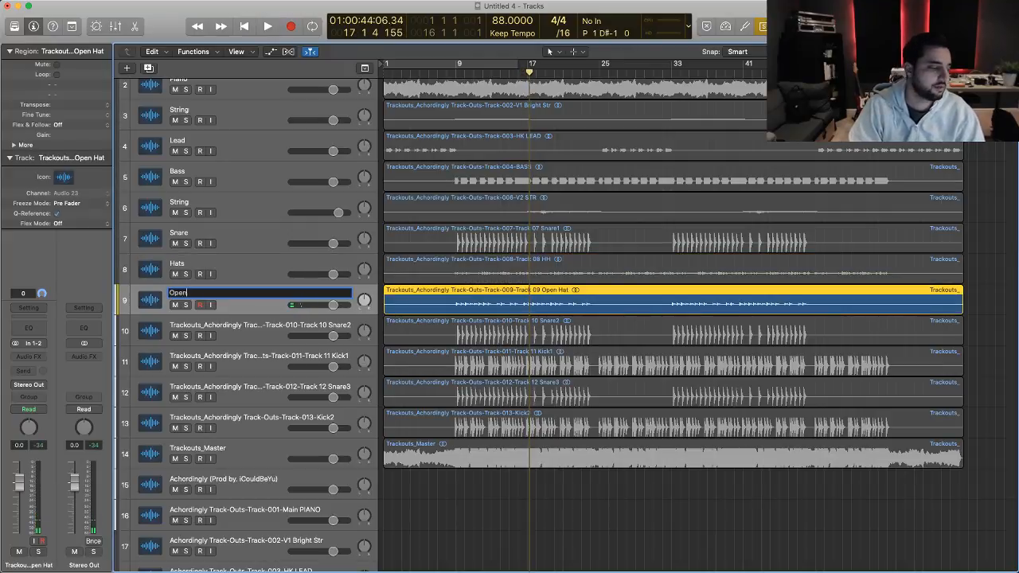
type(" Hat")
key("Return")
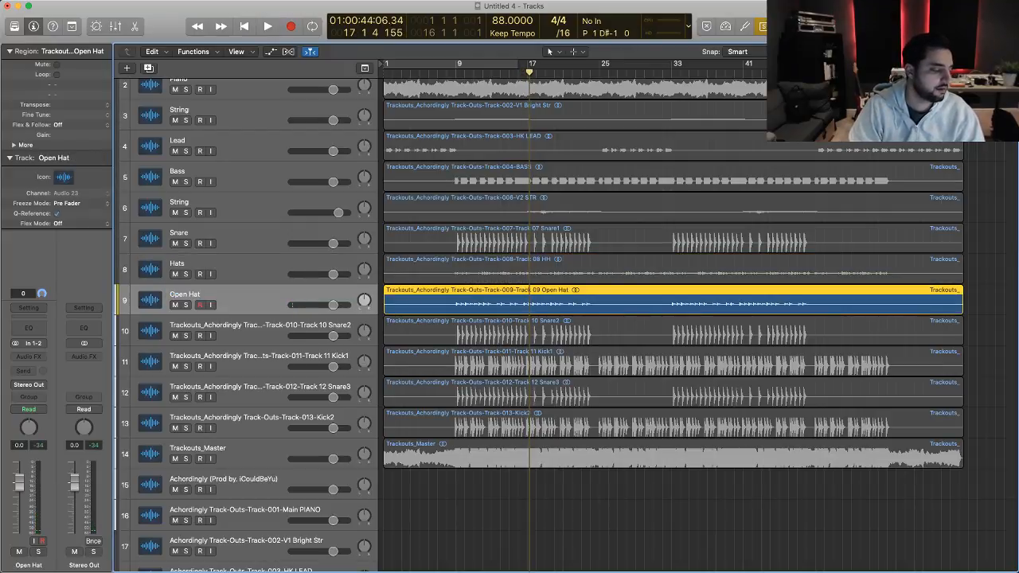
- Rename the Snare2 stem's track "Snare 2" after a brief listen, and move it directly below the Snare track
left_click(237, 332)
key("space")
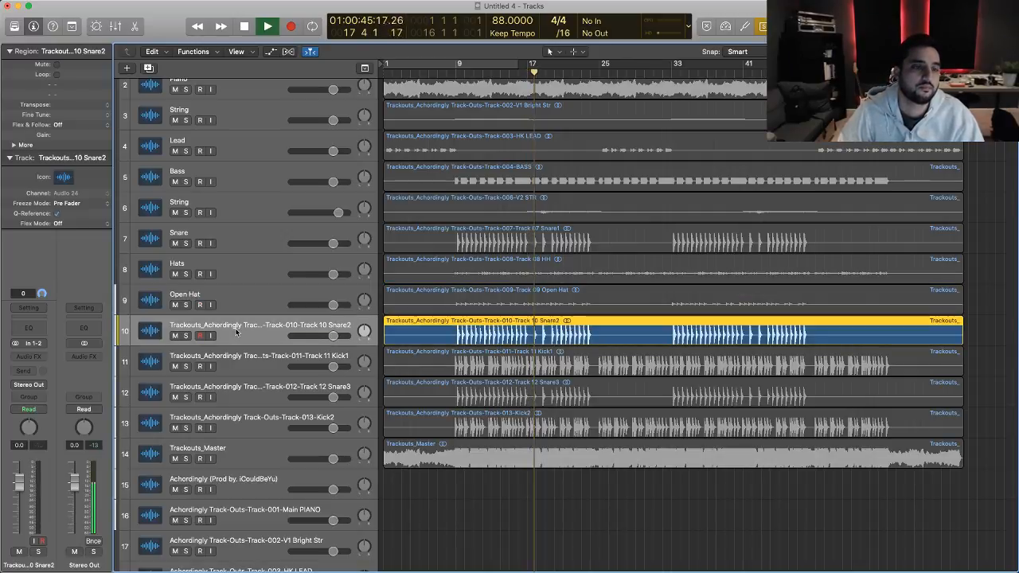
key("space")
double_click(236, 333)
type("Snare 2")
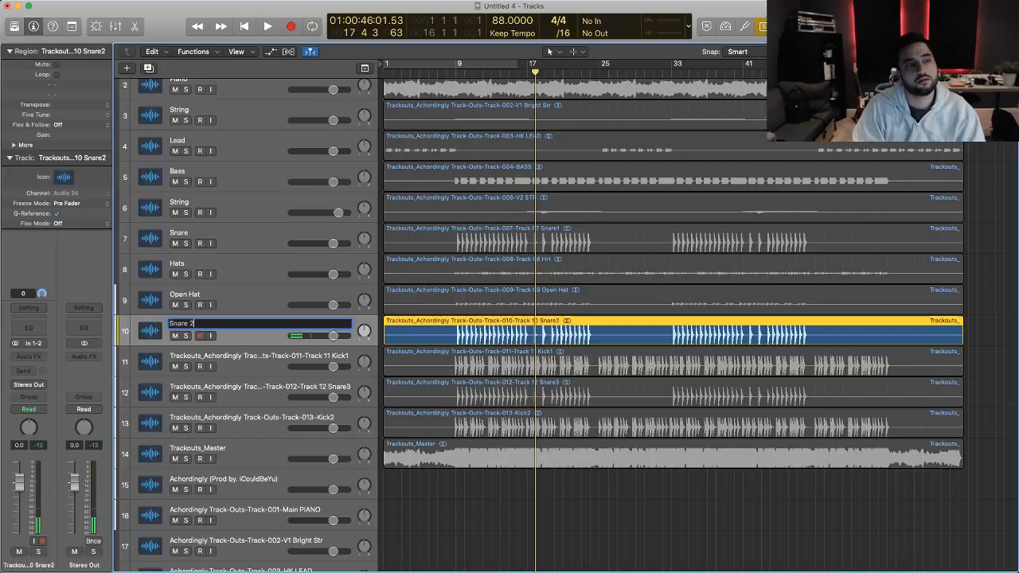
key("Return")
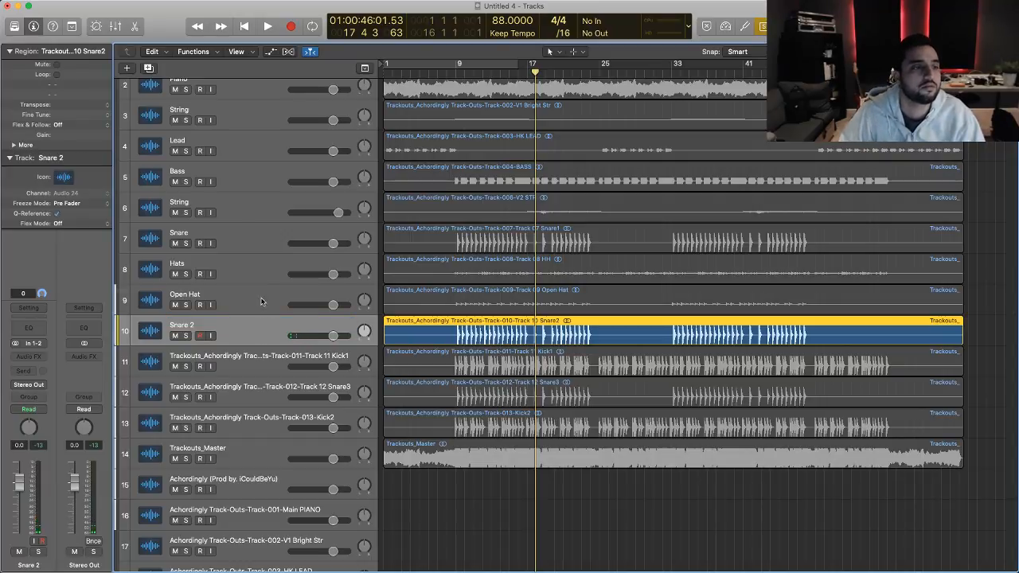
left_click_drag(262, 340, 261, 256)
- Audition the Kick1 stem and rename its track "Kick"
left_click(254, 362)
key("space")
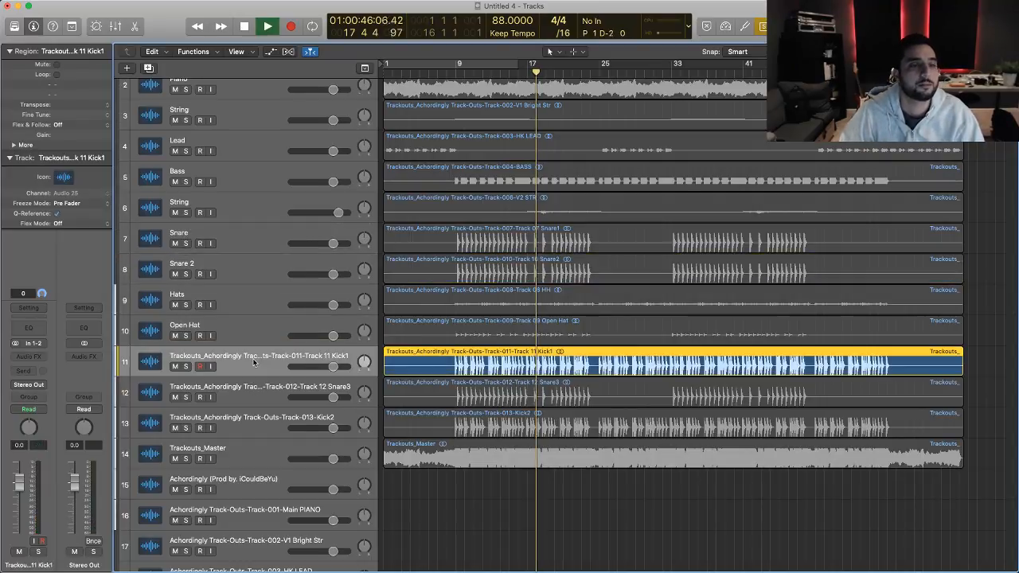
key("space")
double_click(254, 357)
type("Kick")
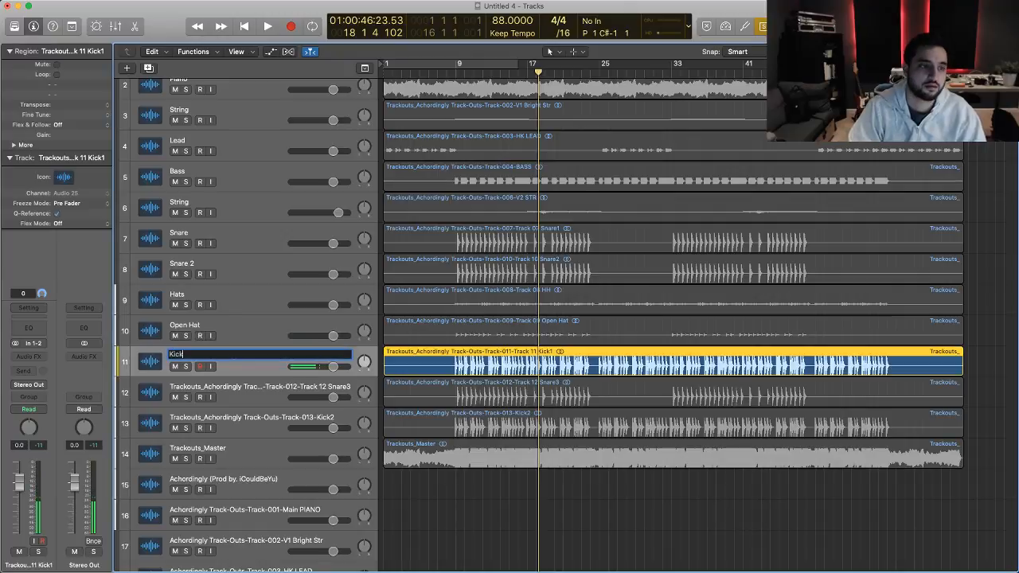
key("Return")
- Audition the Snare3 stem and rename its track "Snare 3"
key("Down")
key("space")
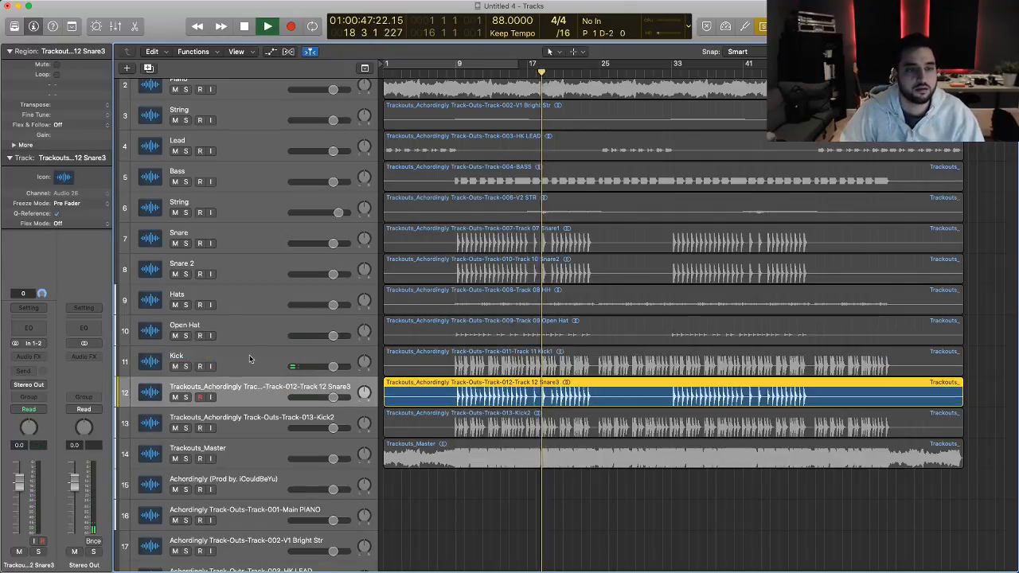
key("space")
double_click(249, 385)
type("Snare 3")
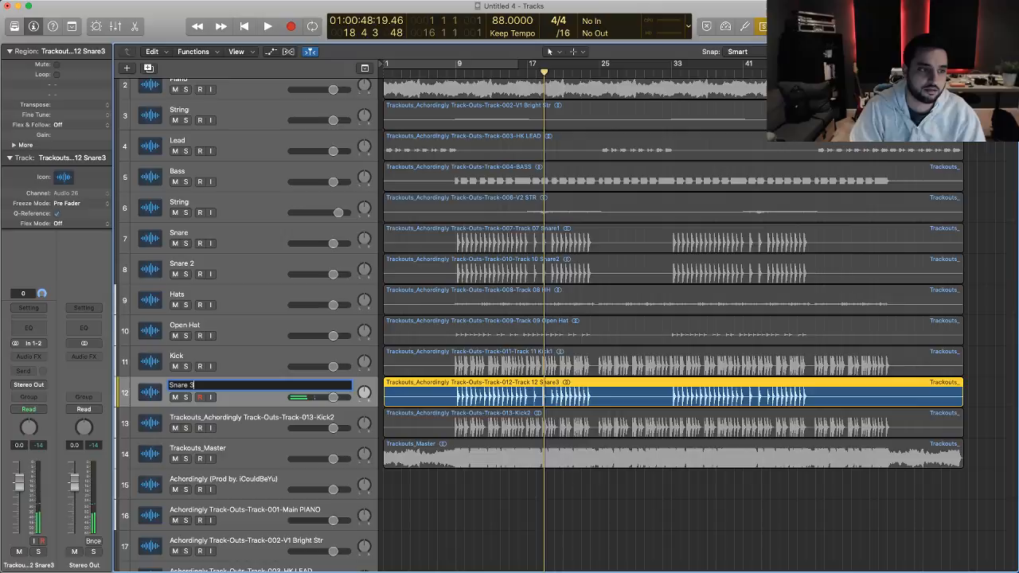
key("Return")
- Audition the 013-Kick2 stem and rename its track "Kick 2"
left_click(261, 421)
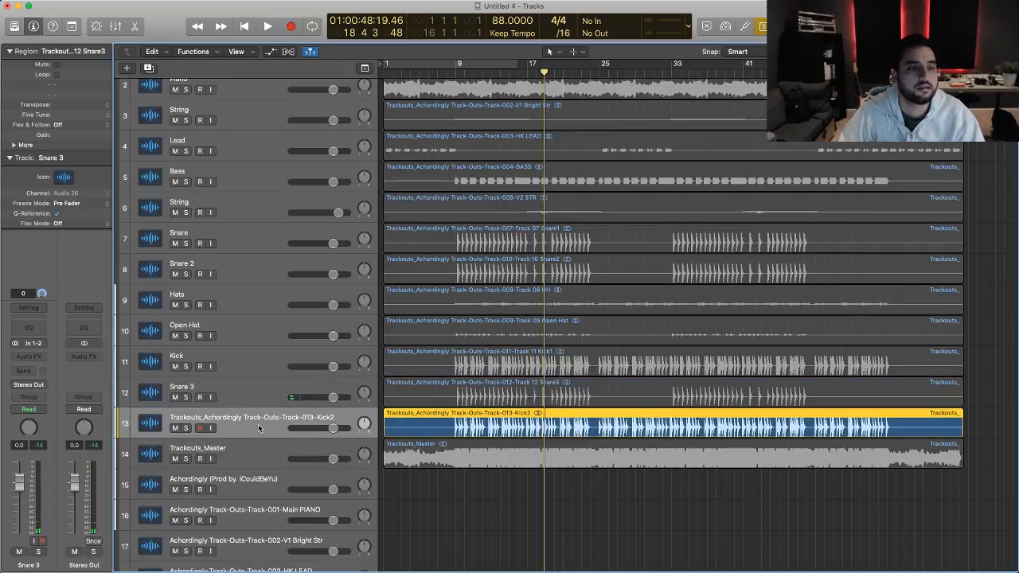
key("space")
double_click(262, 419)
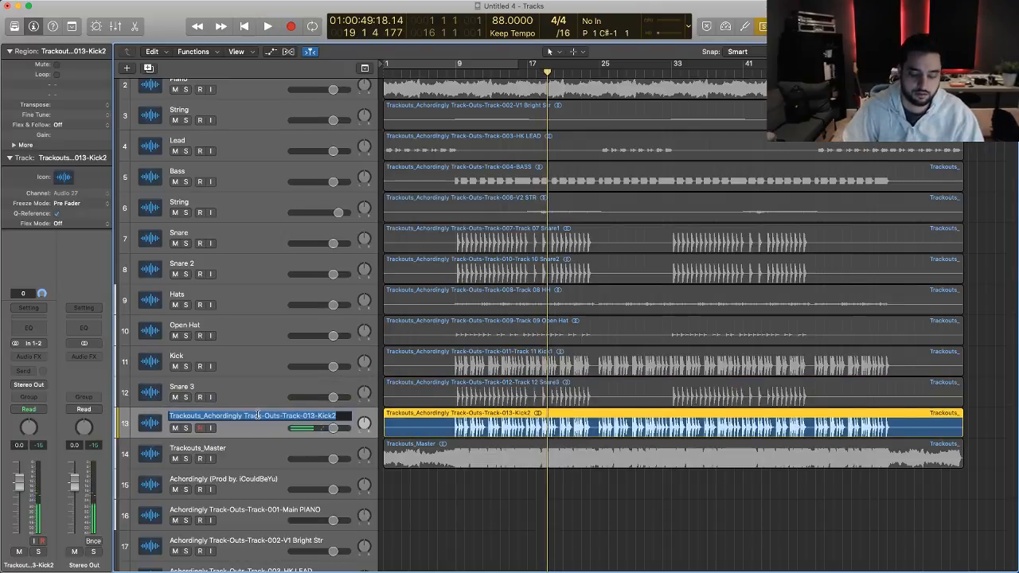
type("Kick 2")
key("Return")
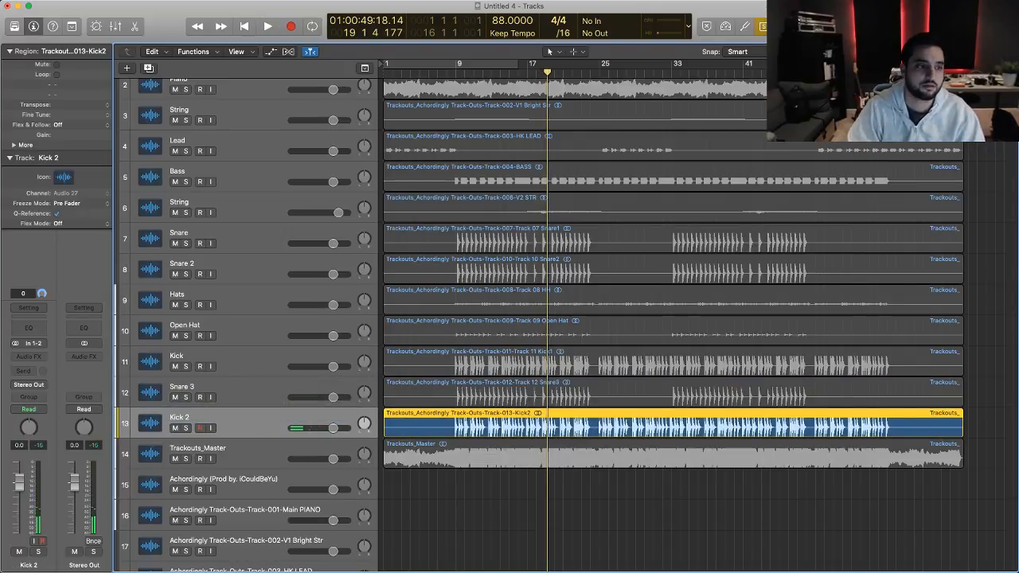
- Audition the Trackouts_Master track and move it directly below the Demo track
left_click(275, 449)
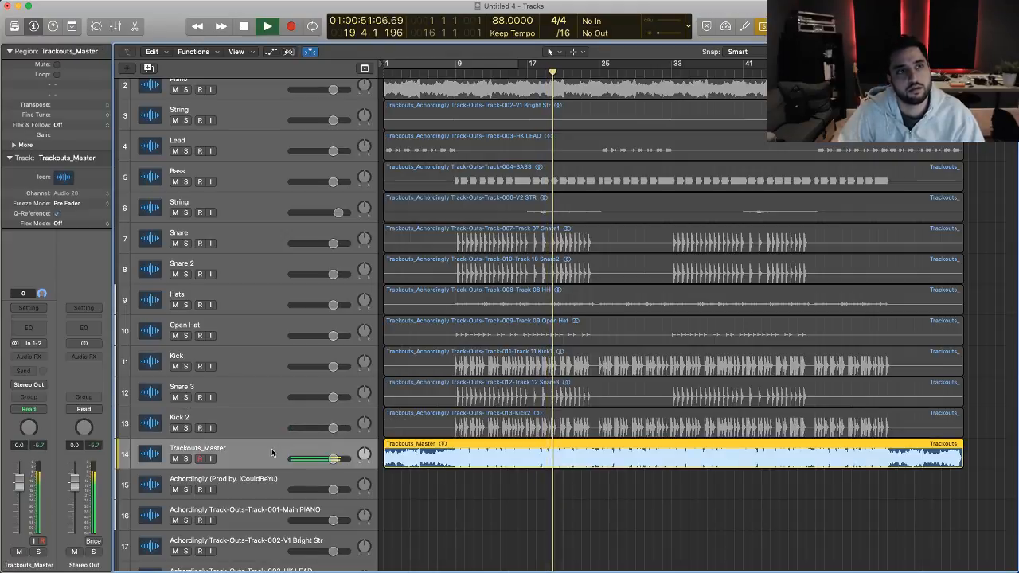
key("space")
left_click_drag(275, 449, 277, 109)
scroll(309, 144, "up", 4)
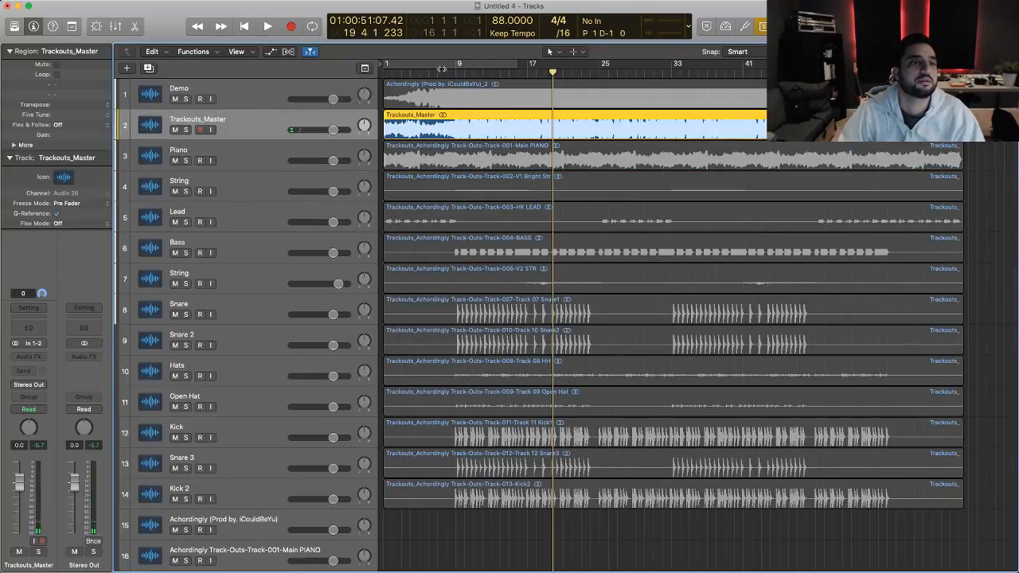
- Play Trackouts_Master from around bar 2, switch to the Demo track for comparison, and jump playback ahead to bar 9
left_click(383, 72)
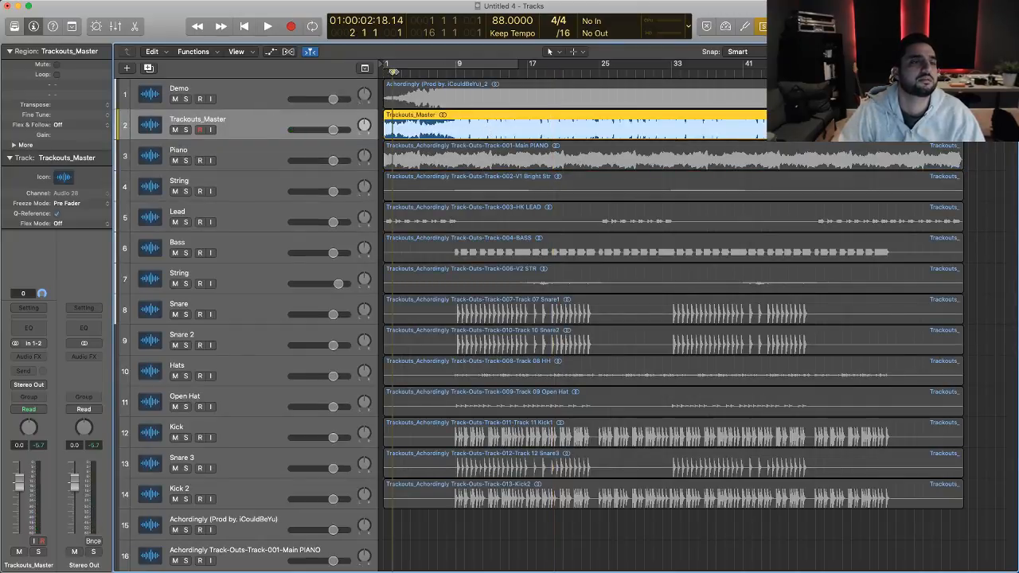
key("space")
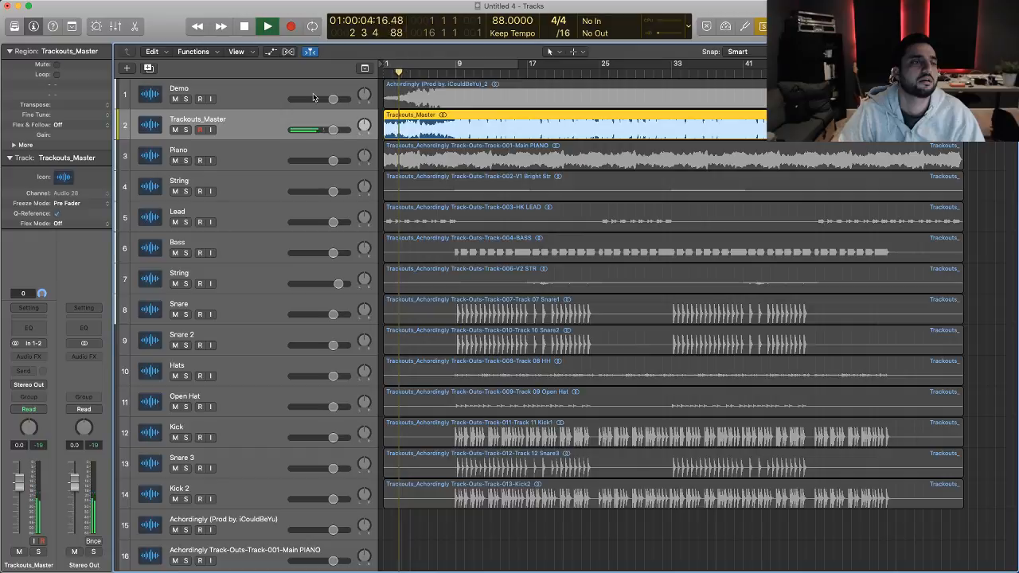
key("Up")
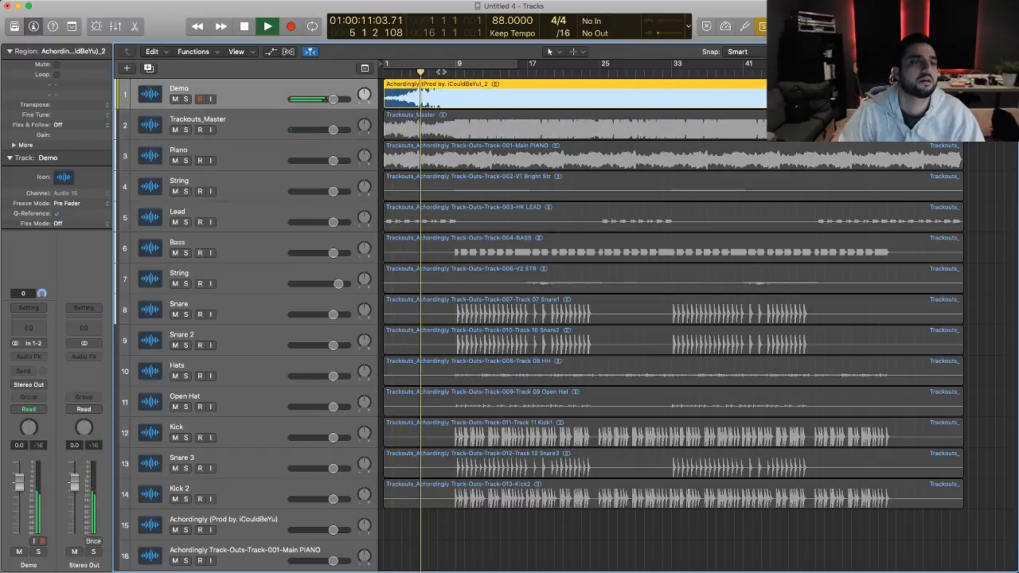
left_click(437, 71)
left_click(456, 72)
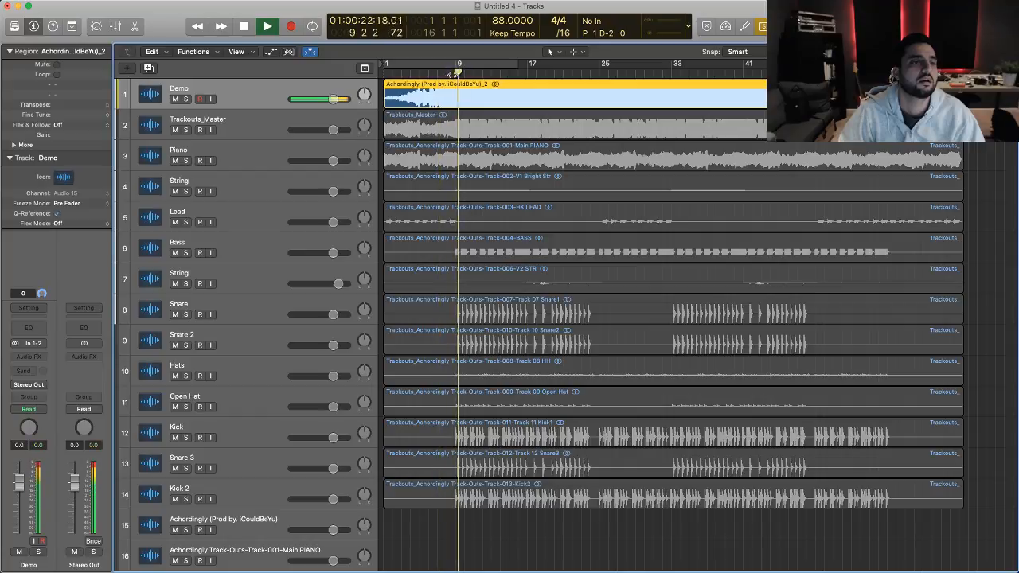
- Listen to Trackouts_Master around bar 9, mute that track and move it above the Demo track
left_click(316, 119)
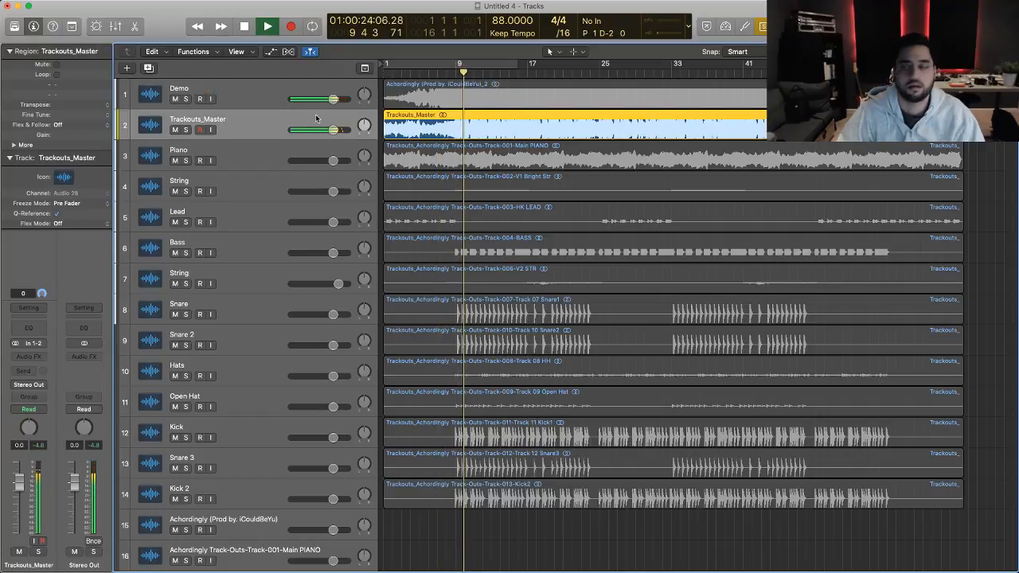
key("space")
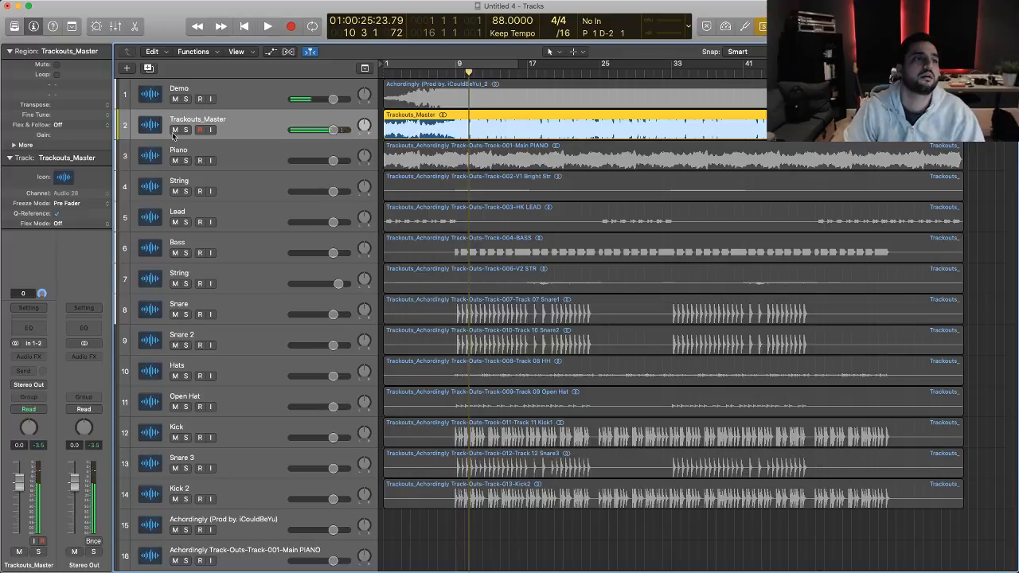
left_click(174, 129)
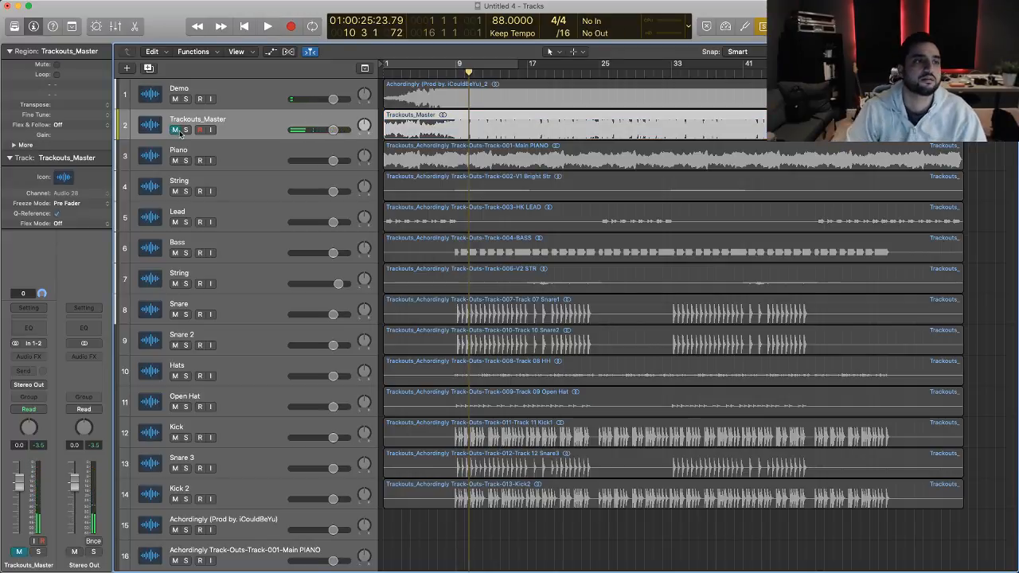
left_click(245, 97)
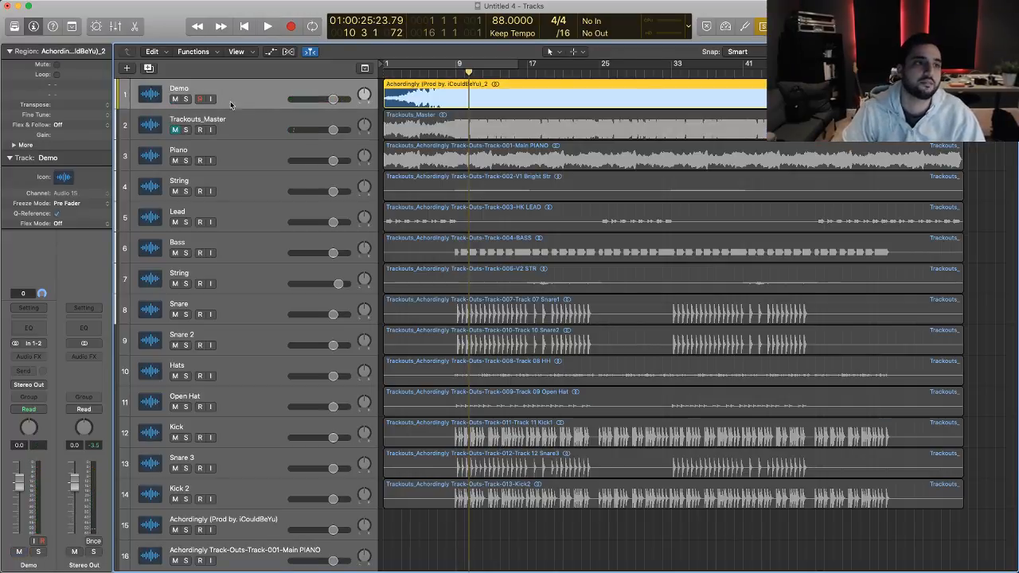
left_click_drag(236, 120, 253, 87)
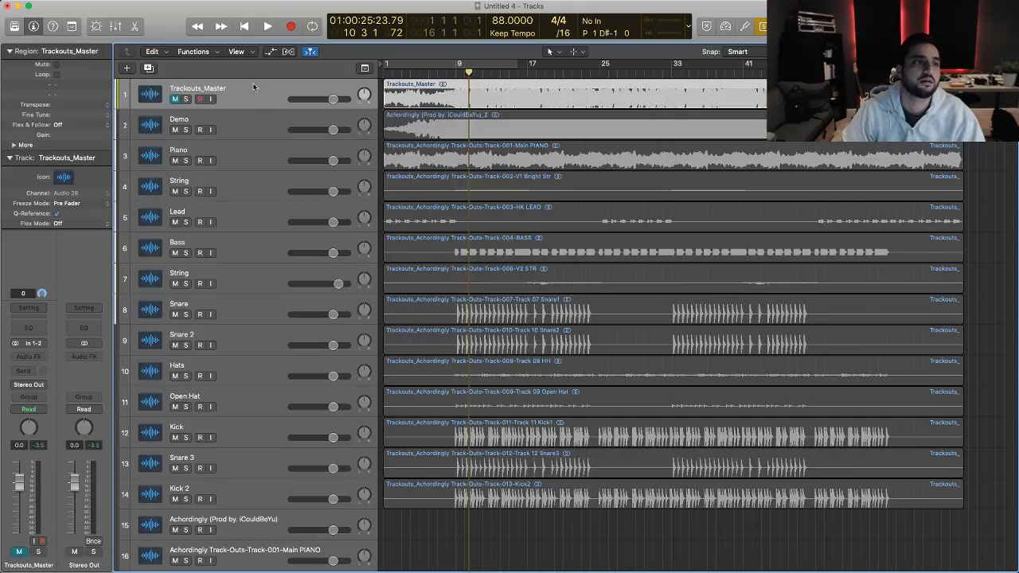
- Play the Demo track from around bar 10 and spot-check later sections through to about bar 60
left_click(214, 121)
key("space")
key("space")
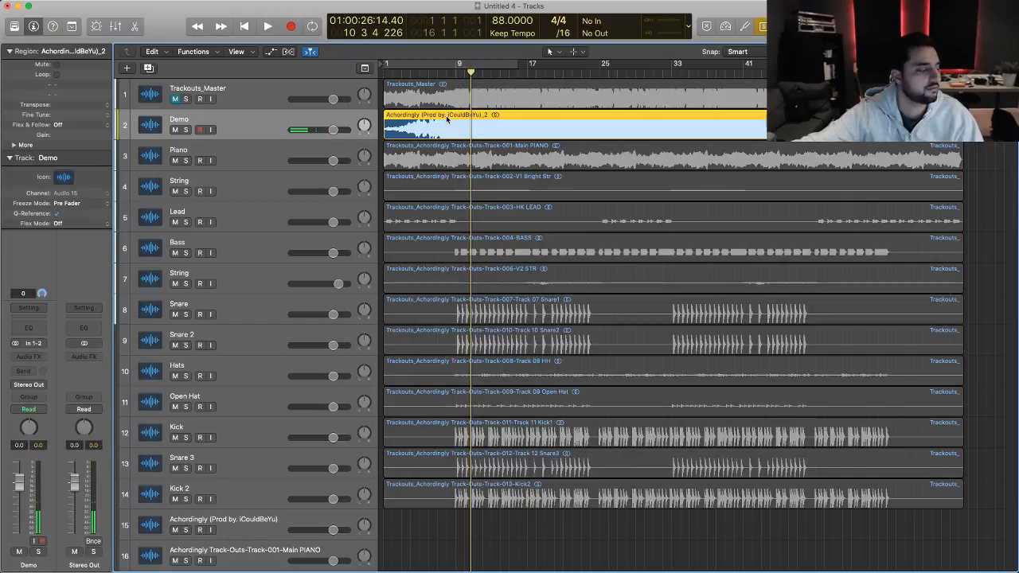
key("space")
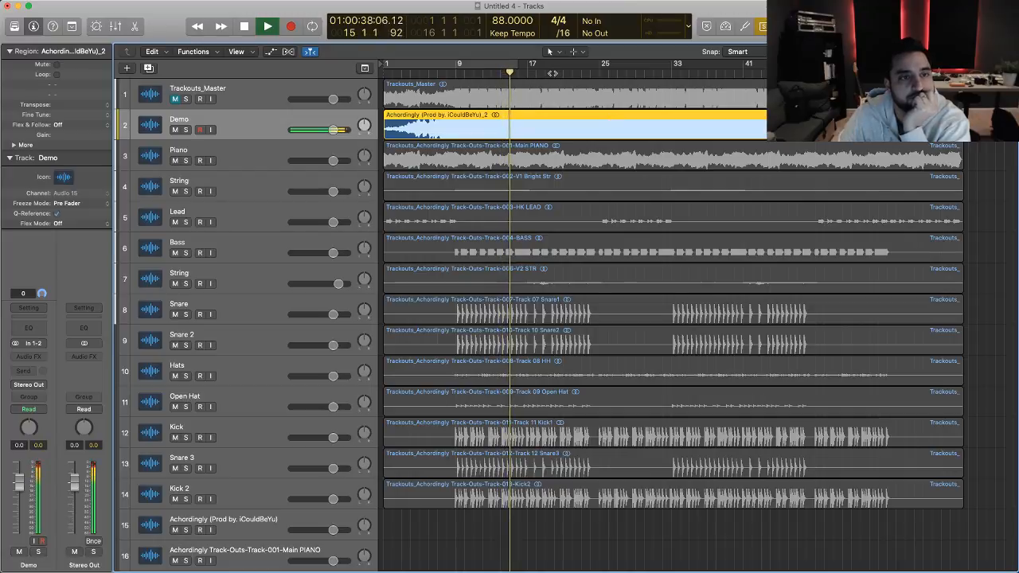
left_click(564, 74)
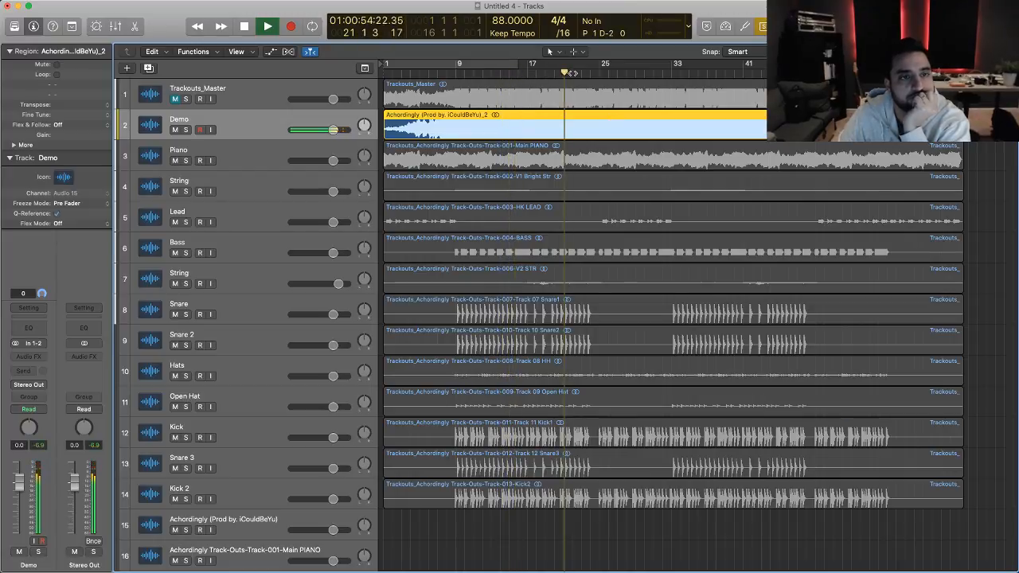
left_click(626, 73)
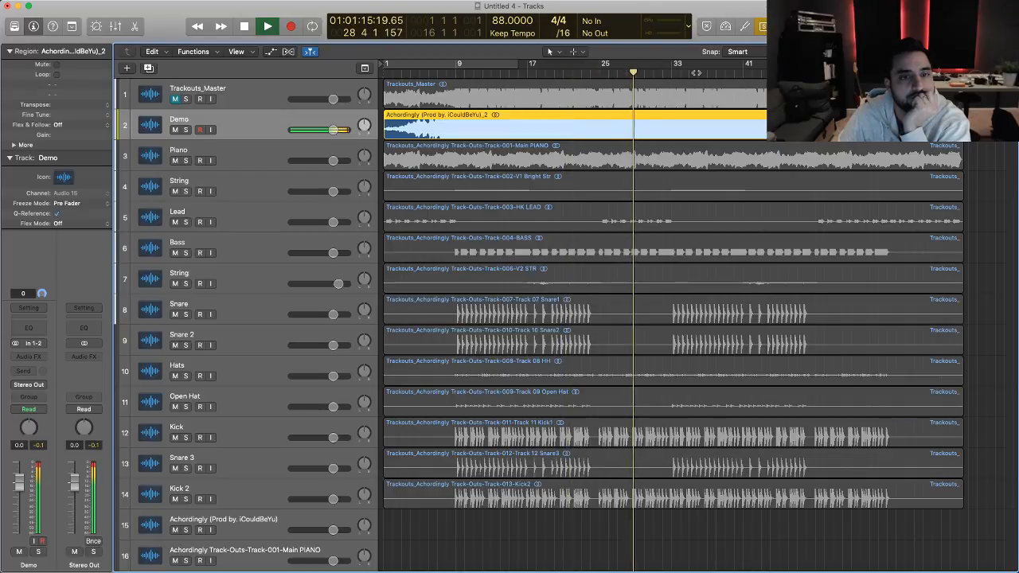
left_click(697, 73)
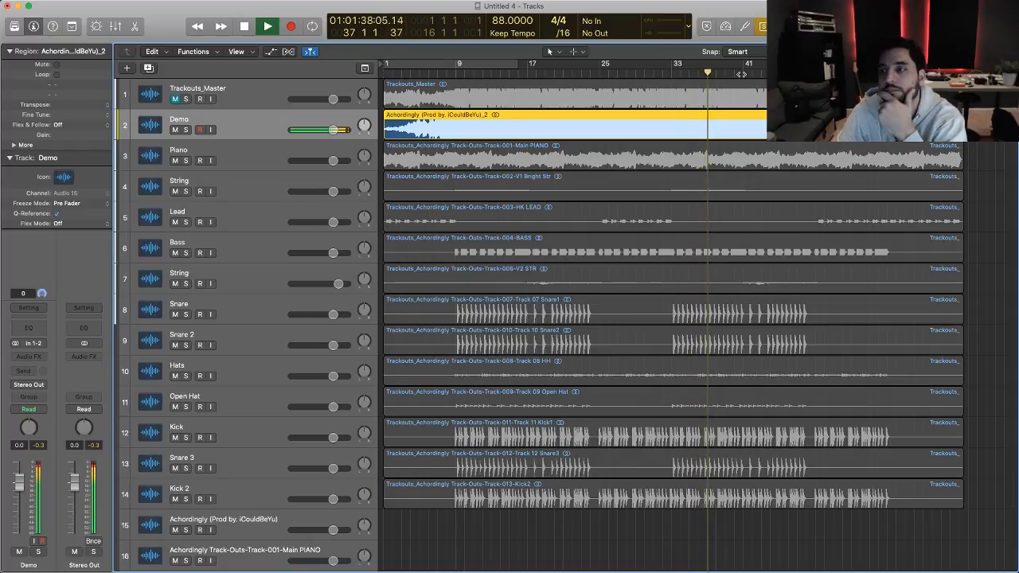
left_click(741, 73)
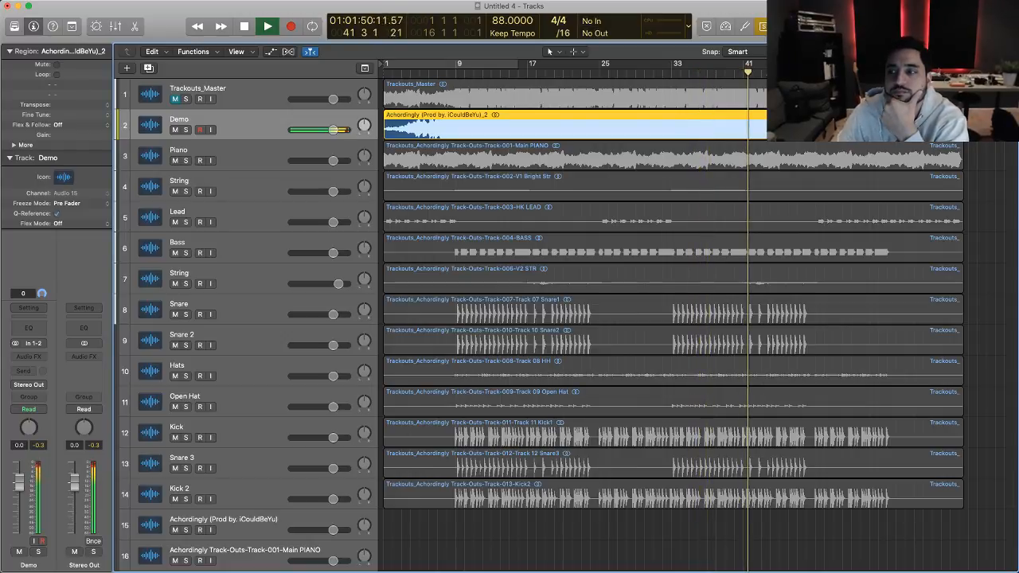
left_click(826, 73)
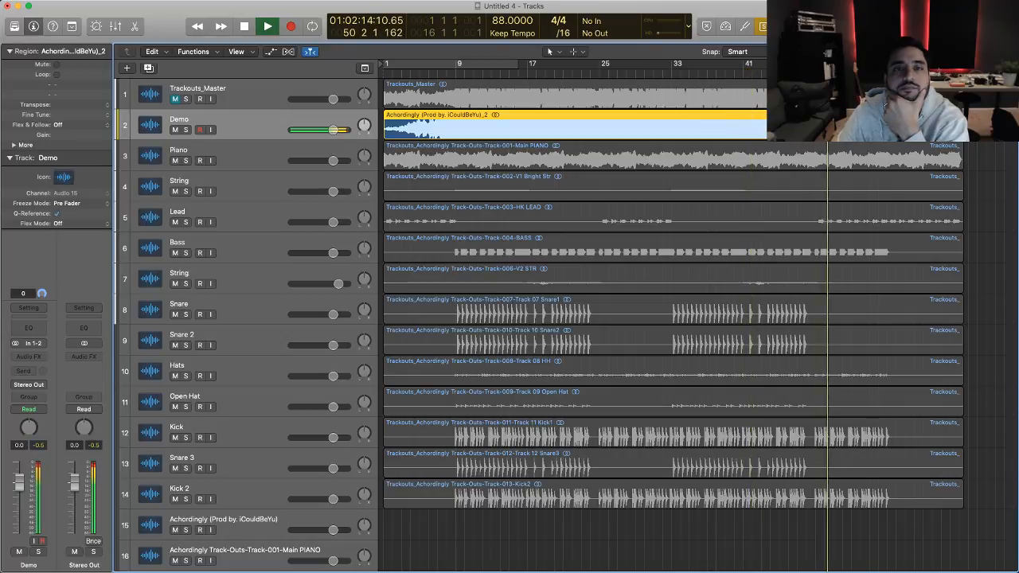
left_click(865, 73)
left_click(914, 74)
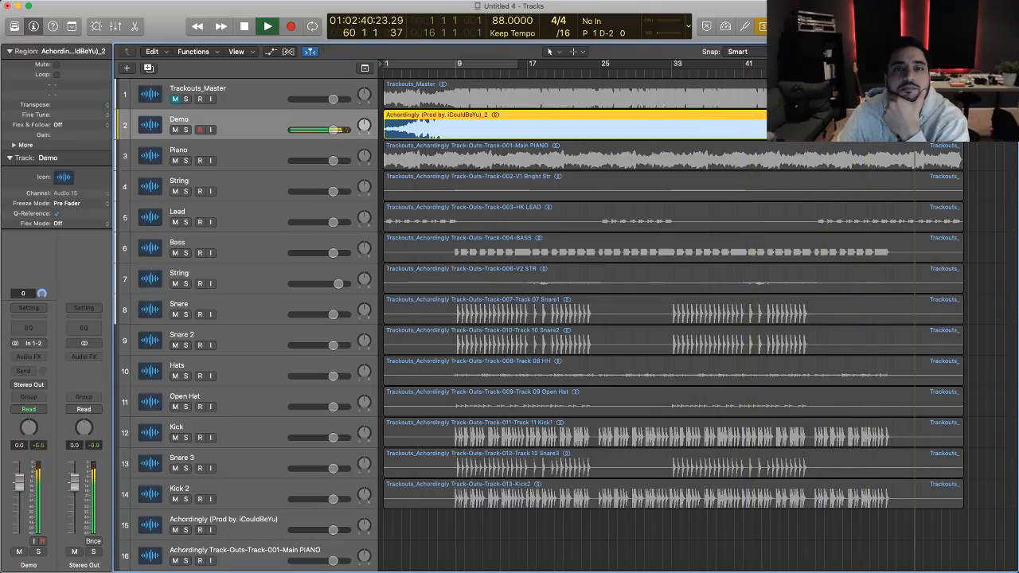
key("space")
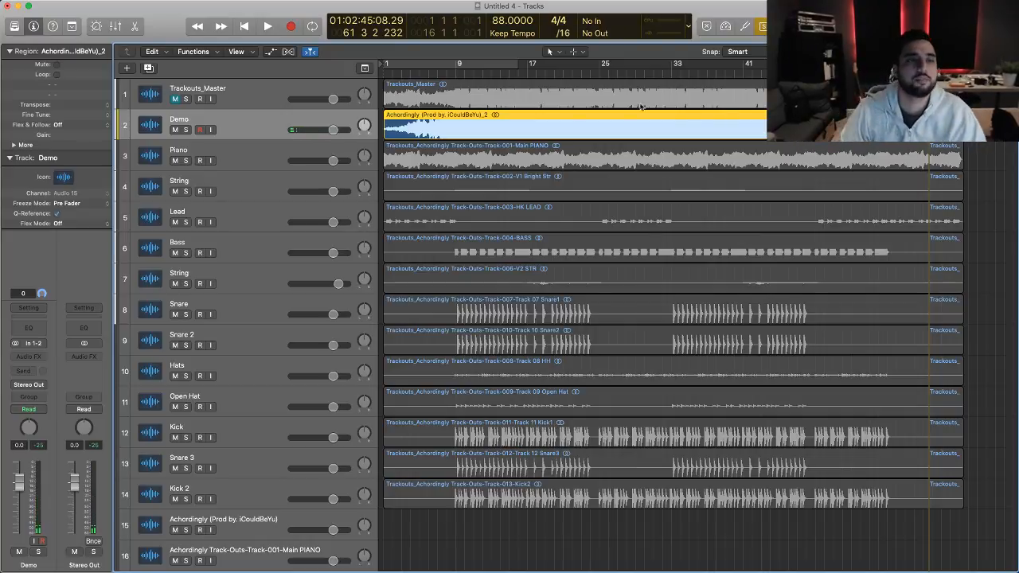
- Return the playhead to bar 9 and insert the Magic AB V2 plug-in on the Stereo Out channel in the mixer
left_click(459, 72)
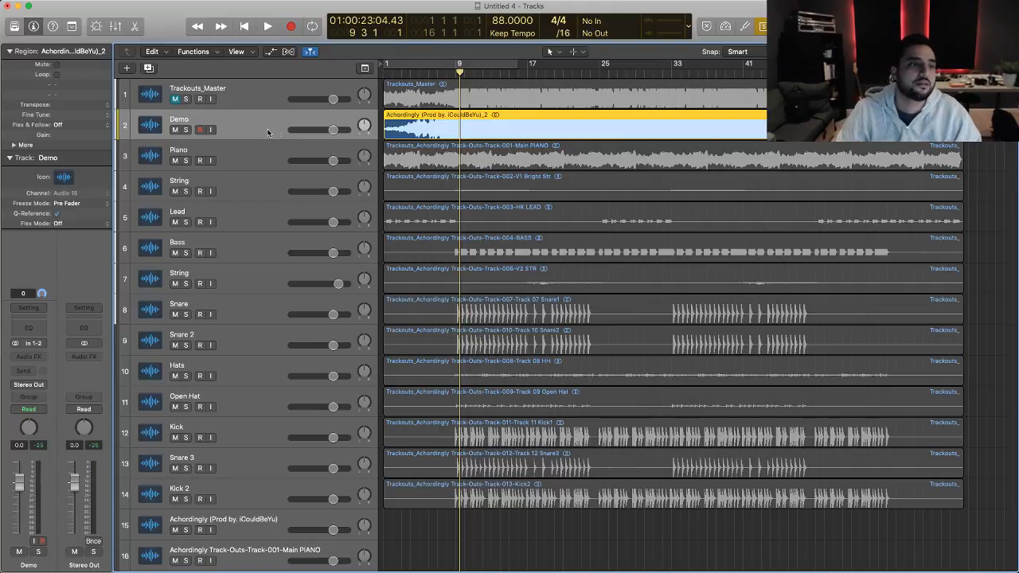
key("x")
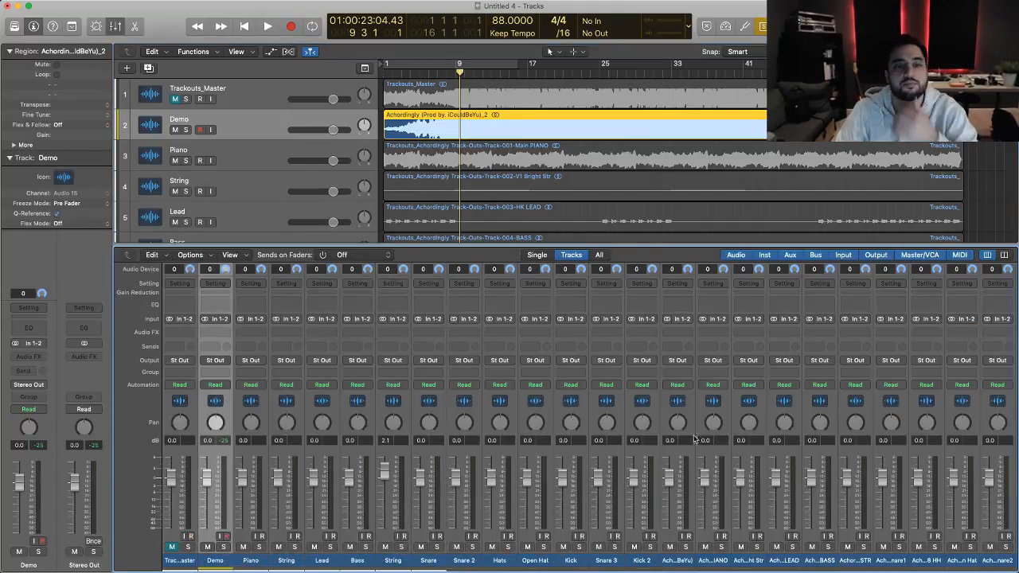
scroll(707, 432, "right", 5)
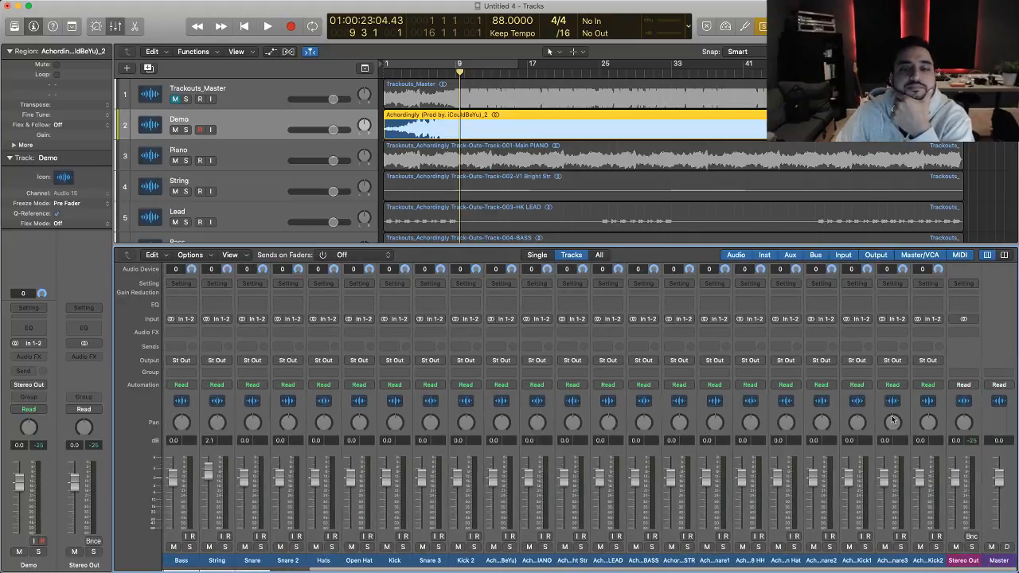
left_click(962, 333)
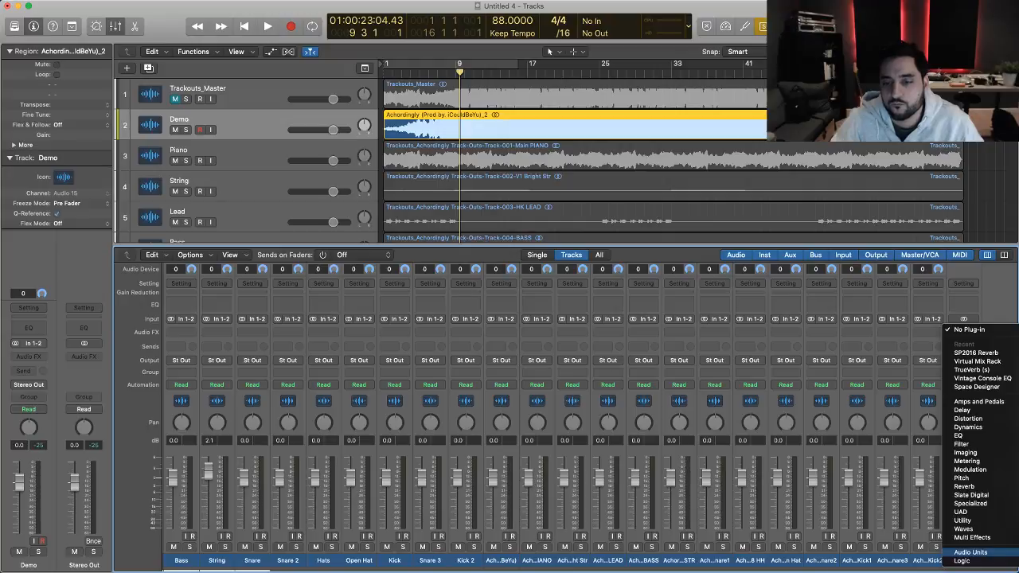
left_click(941, 312)
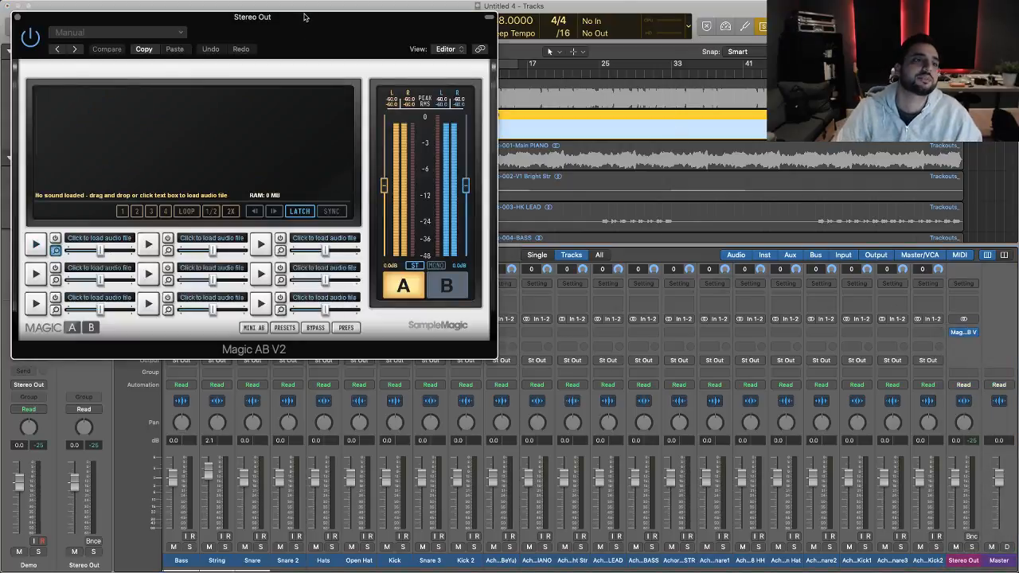
left_click_drag(263, 14, 666, 108)
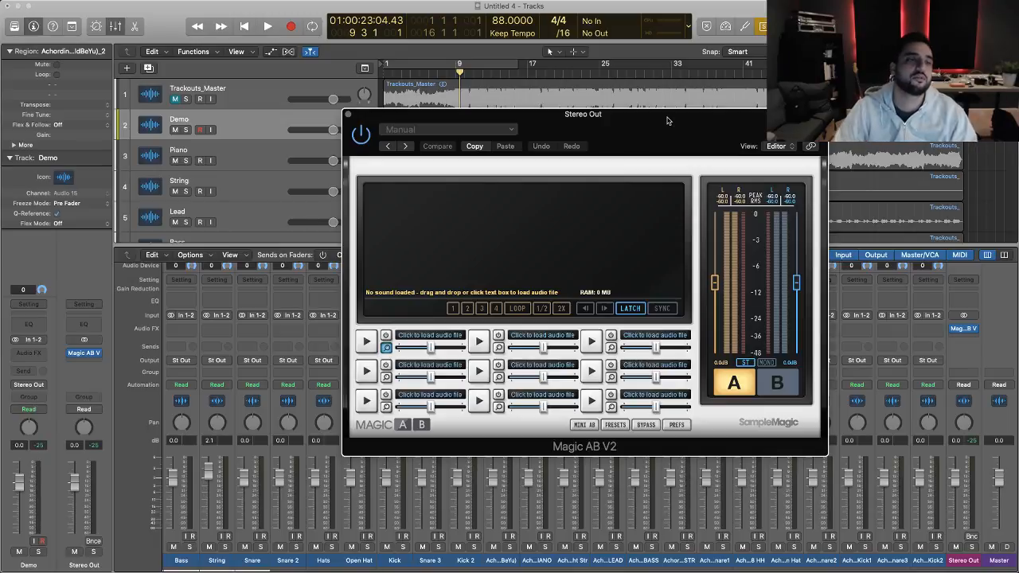
left_click_drag(622, 121, 655, 174)
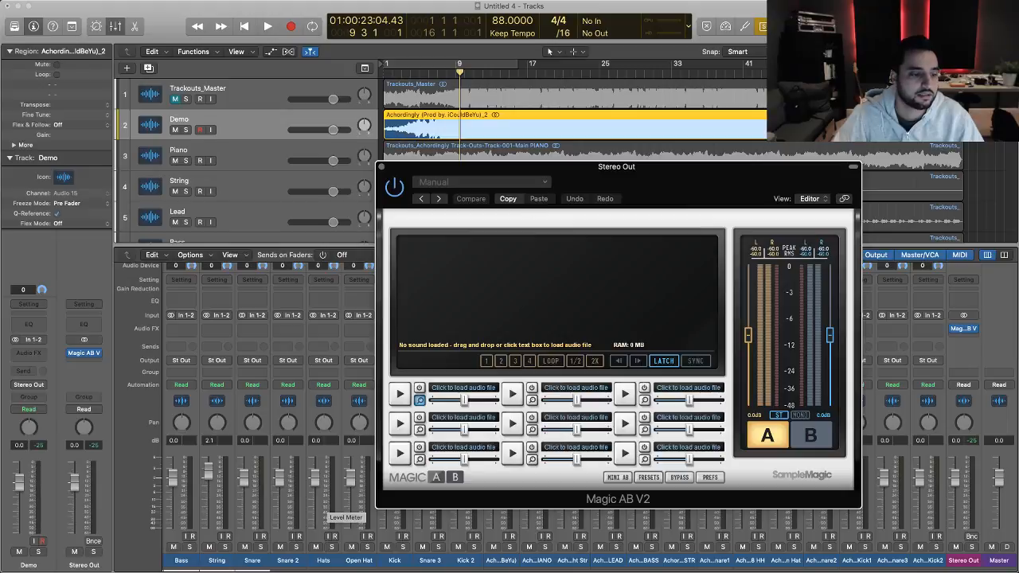
key("super+Tab")
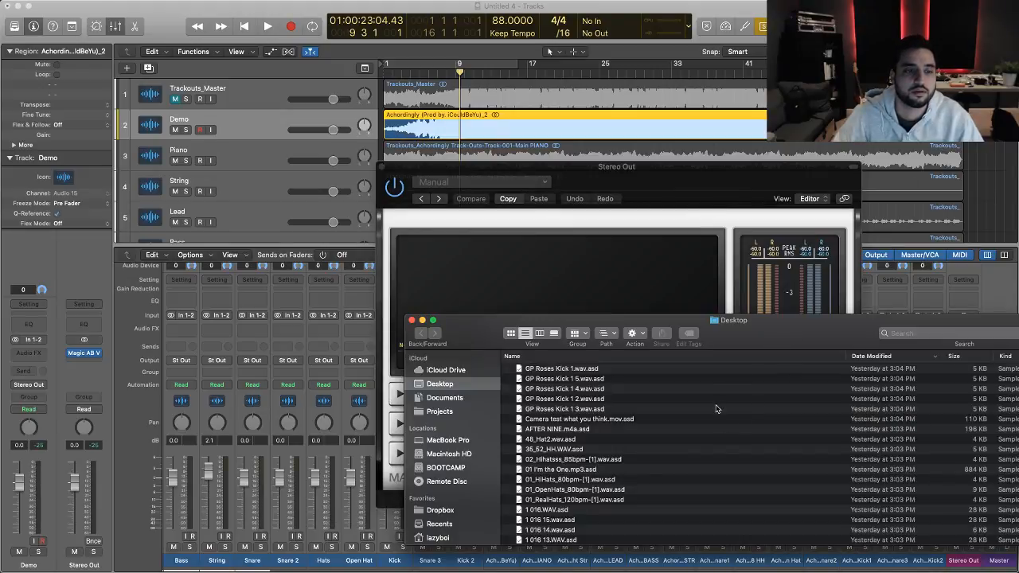
scroll(715, 408, "down", 2)
scroll(715, 408, "up", 2)
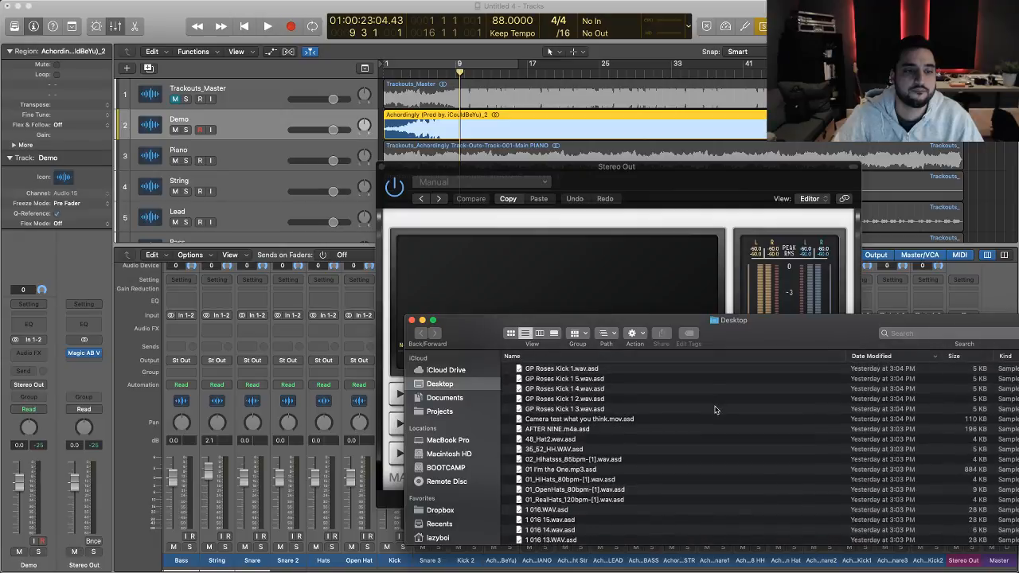
scroll(716, 410, "down", 5)
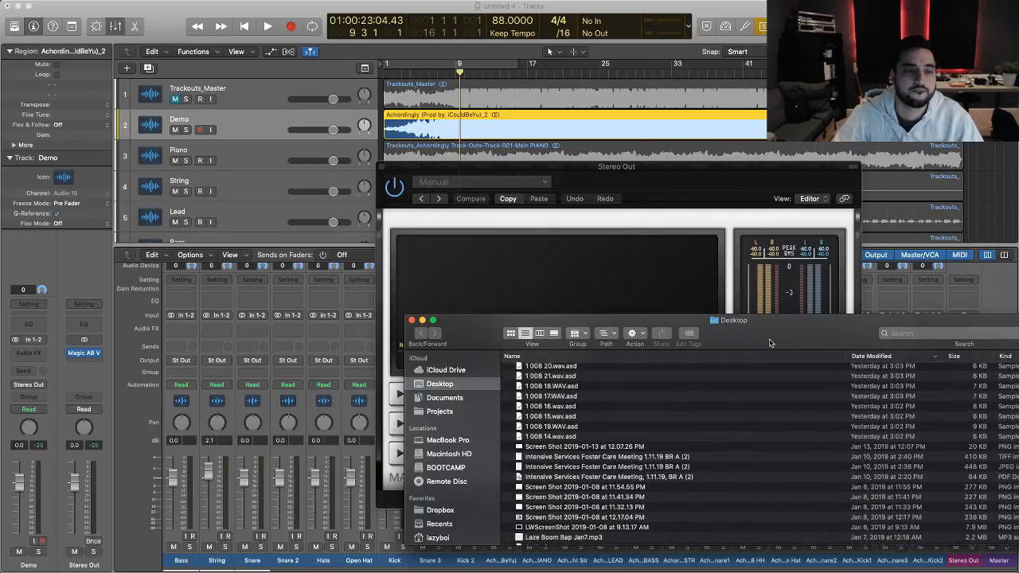
key("super+Tab")
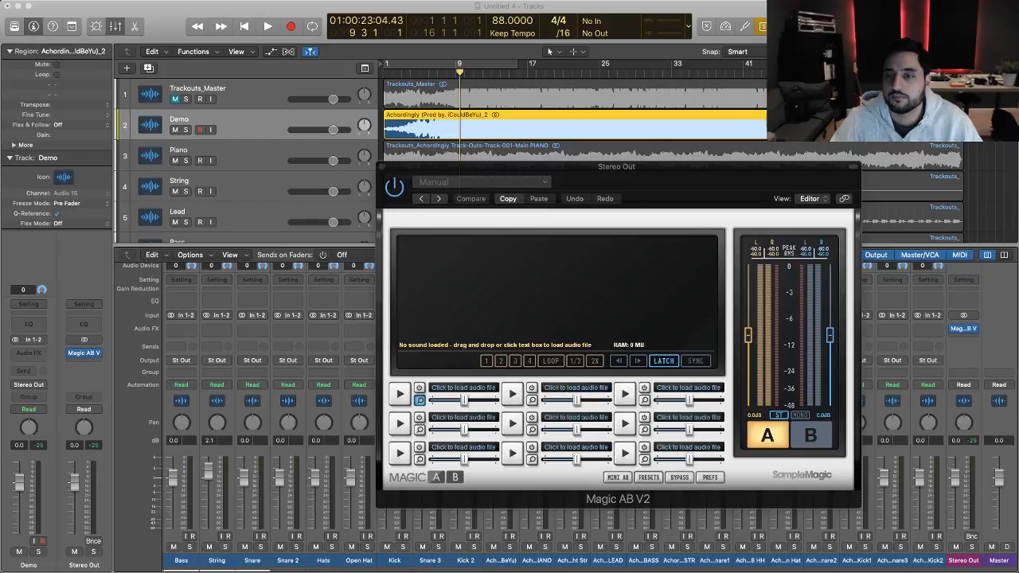
- Load the Achordingly demo MP3 into the first audio slot of Magic AB V2
left_click_drag(1018, 272, 884, 269)
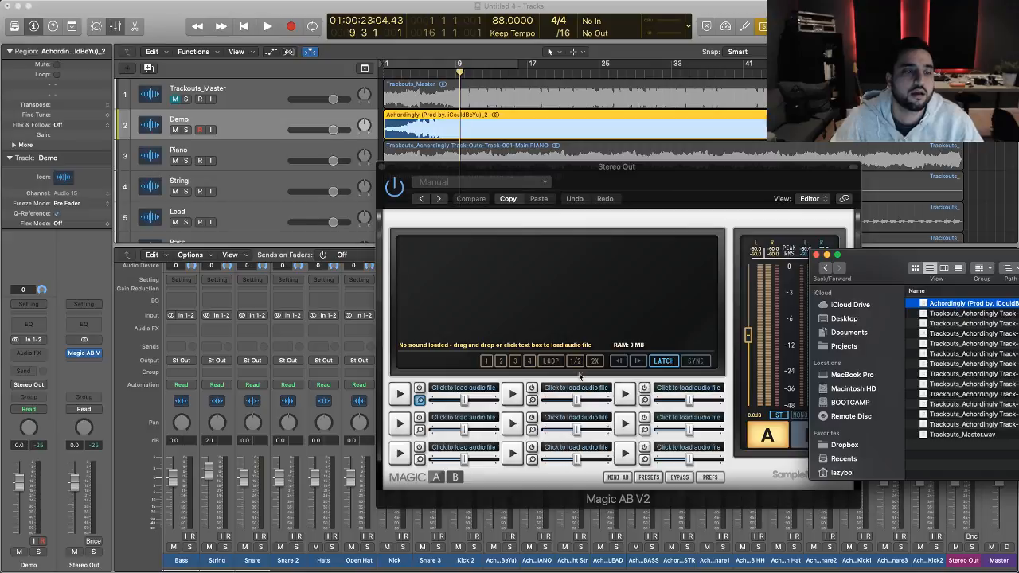
left_click(442, 395)
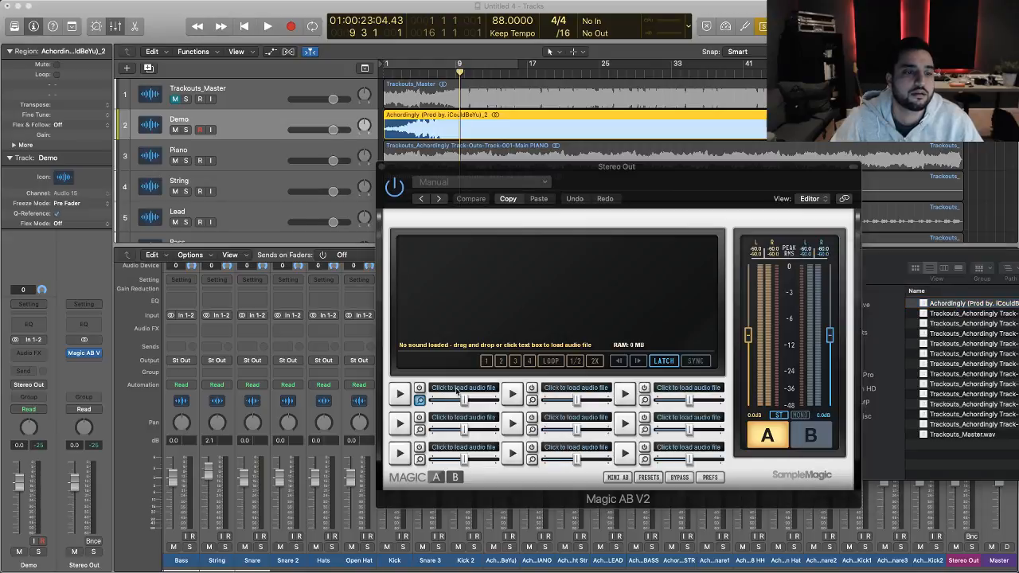
left_click(976, 306)
left_click(963, 309)
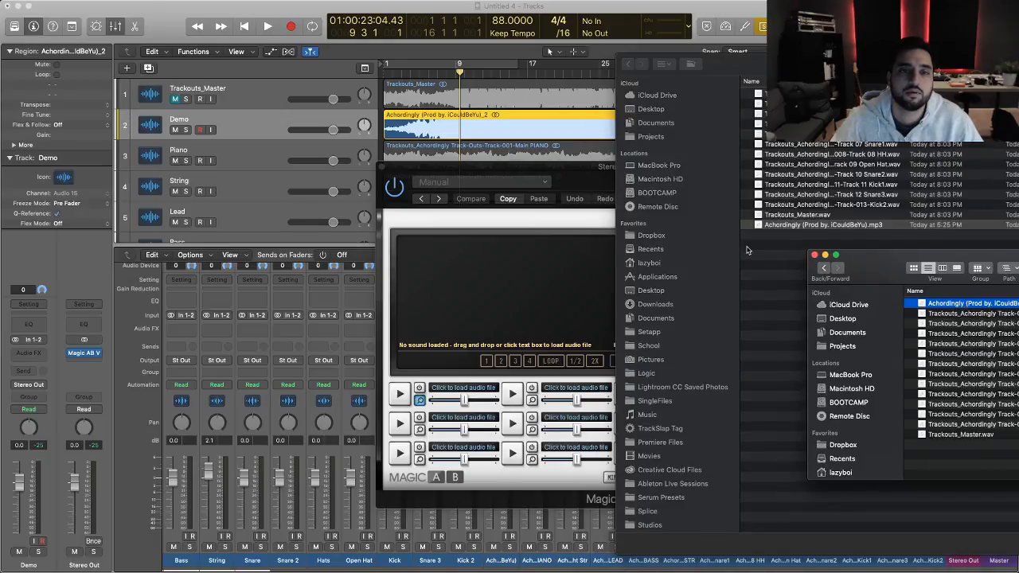
left_click(823, 224)
double_click(824, 225)
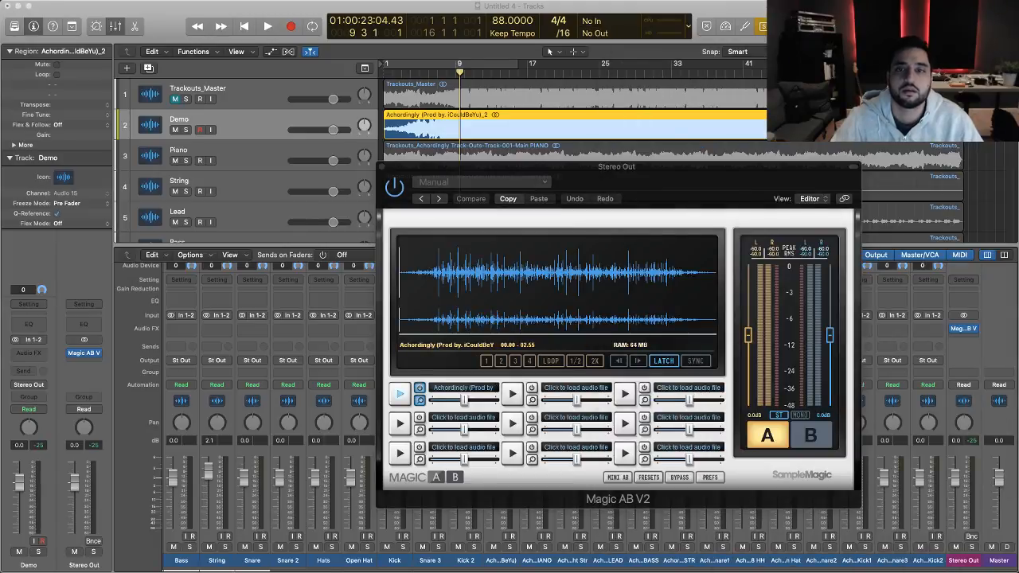
left_click(627, 176)
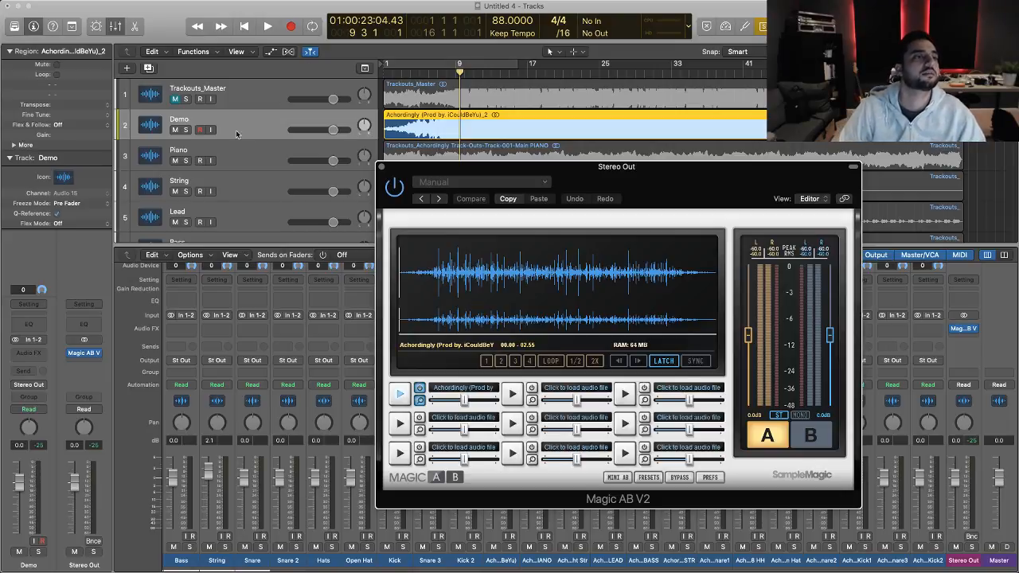
- Save the project as a folder named "Producer.chat Live Stream Mix Jan 21 2019", copying in the audio files and Alchemy audio data
left_click(84, 1)
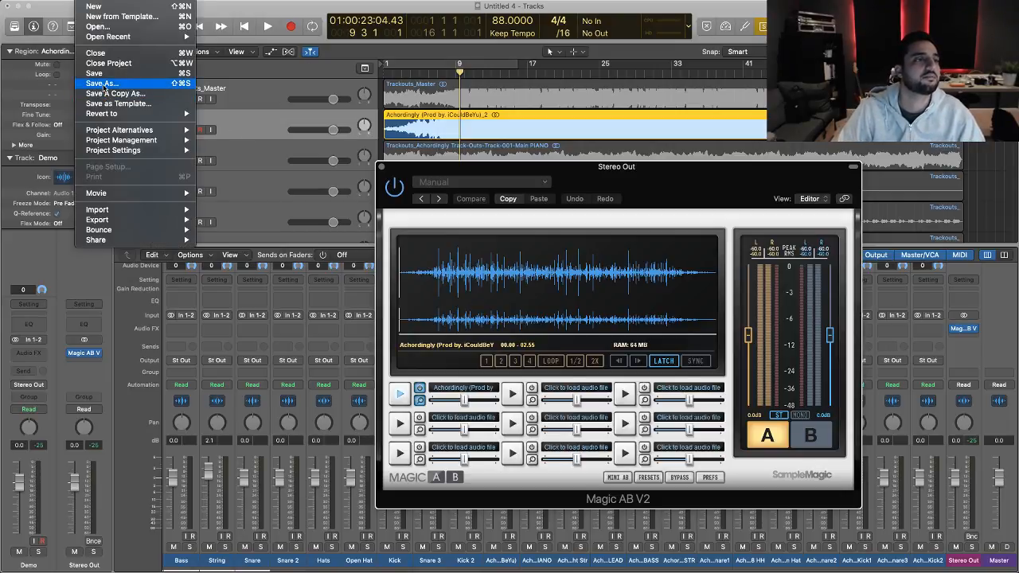
left_click(104, 86)
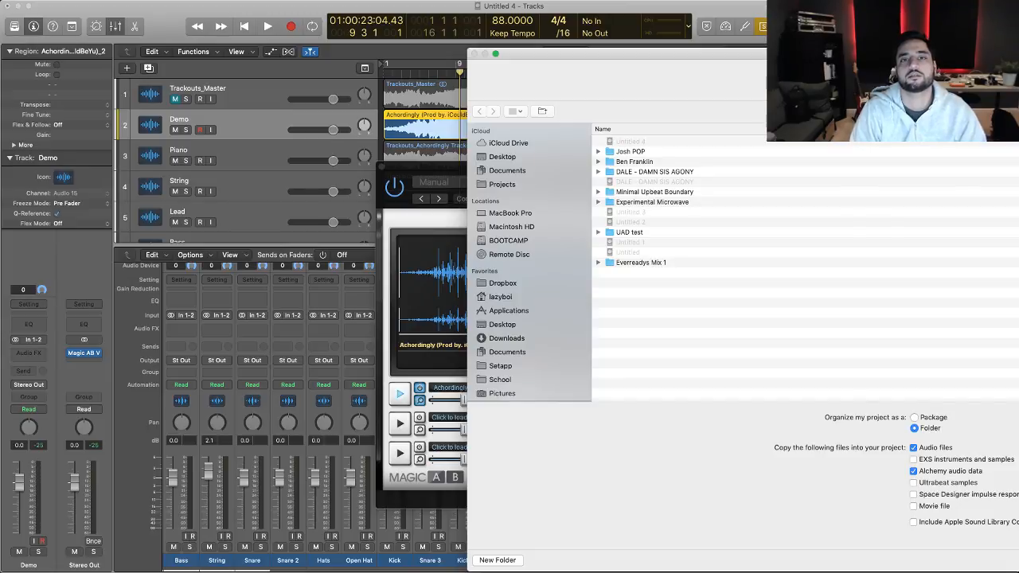
left_click_drag(1018, 571, 1018, 572)
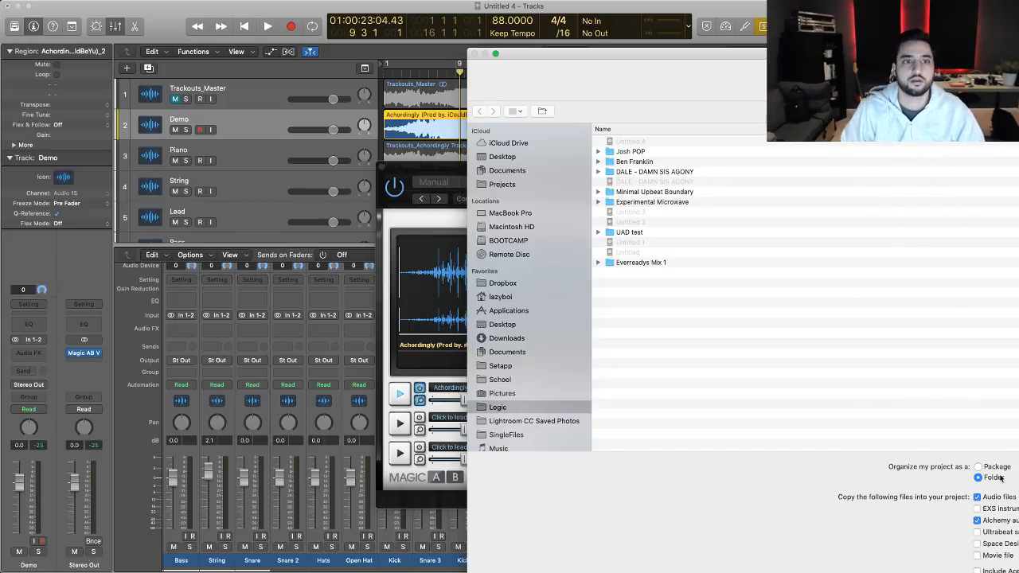
key("Return")
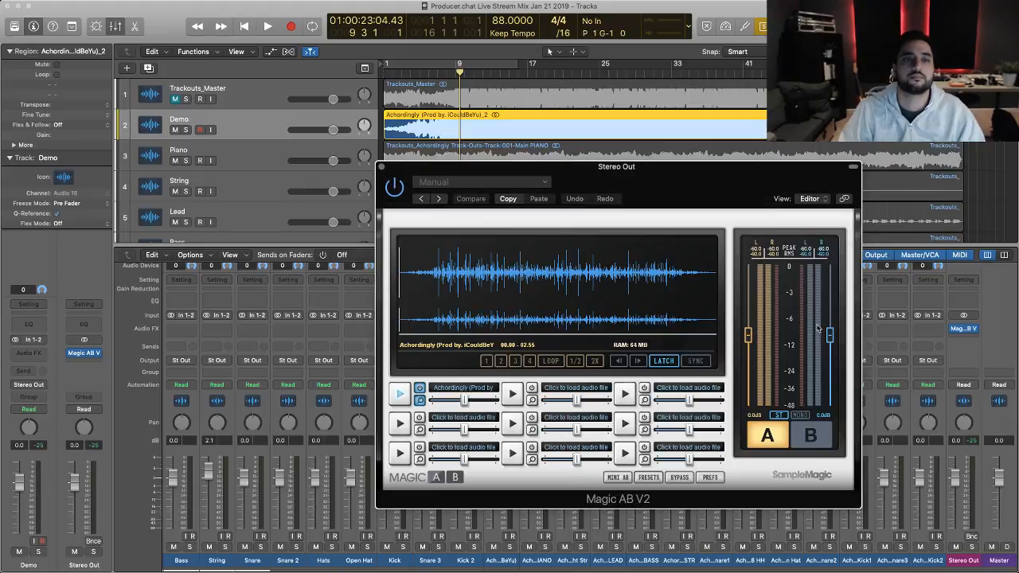
- Play the Demo track from bar 9 and compare it with the Magic AB reference, switching to B and back to A
left_click_drag(709, 165, 722, 128)
key("space")
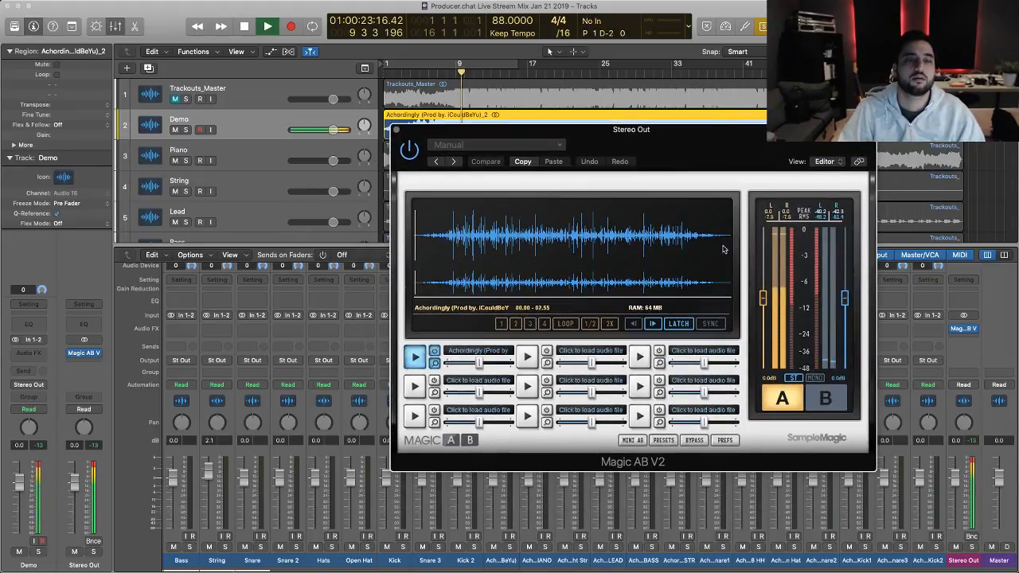
left_click(825, 399)
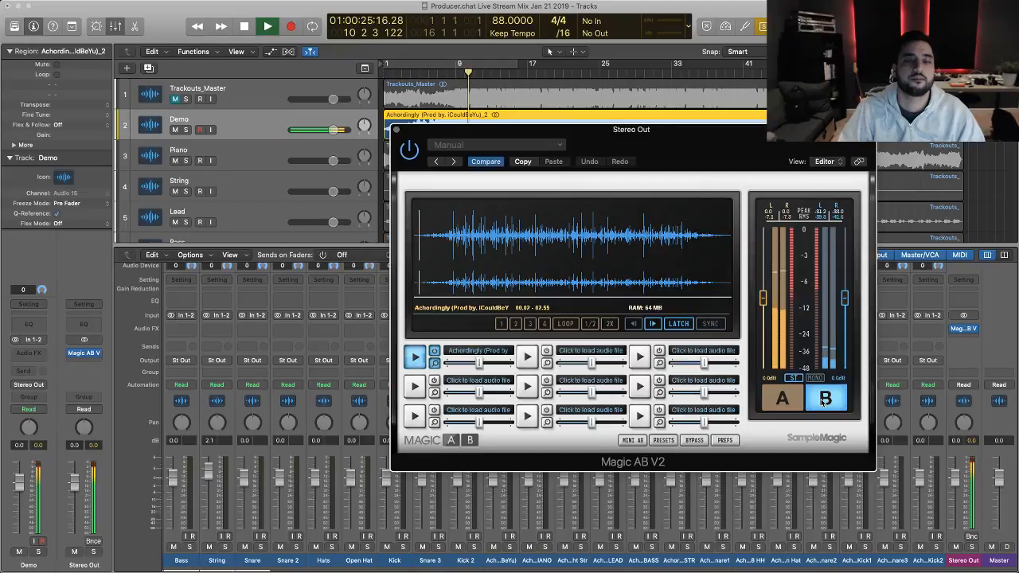
left_click(783, 399)
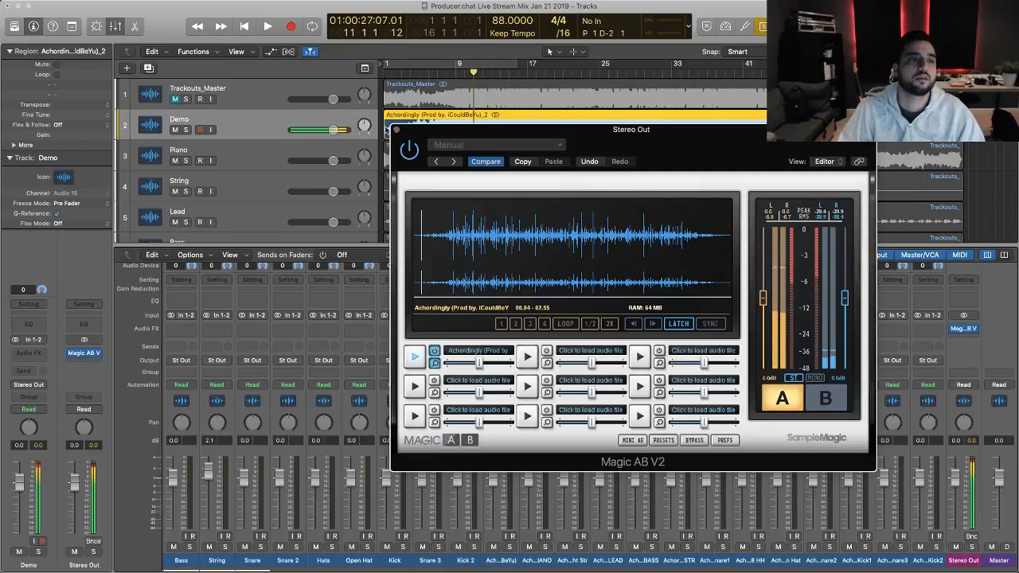
left_click_drag(401, 131, 567, 135)
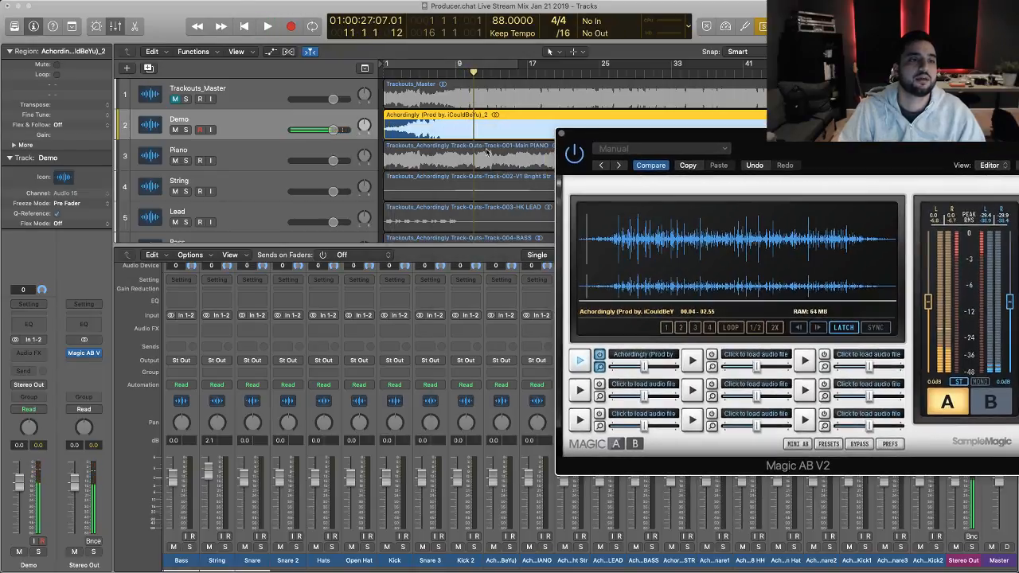
- Mute the Demo track and play the individual stems from about bar 11 to bar 13 with the mixer hidden
left_click(177, 129)
key("ctrl+s")
key("space")
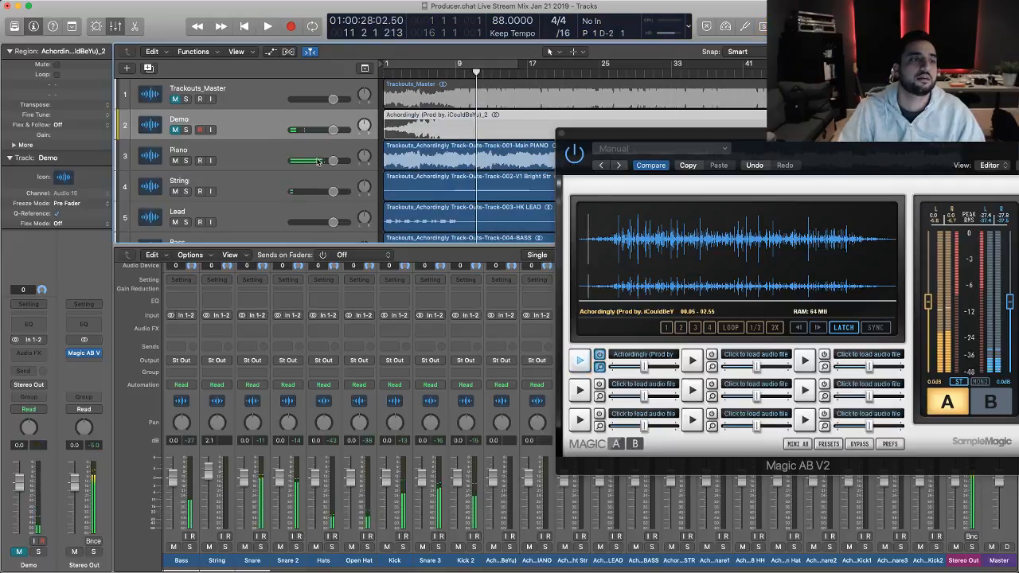
scroll(485, 146, "down", 5)
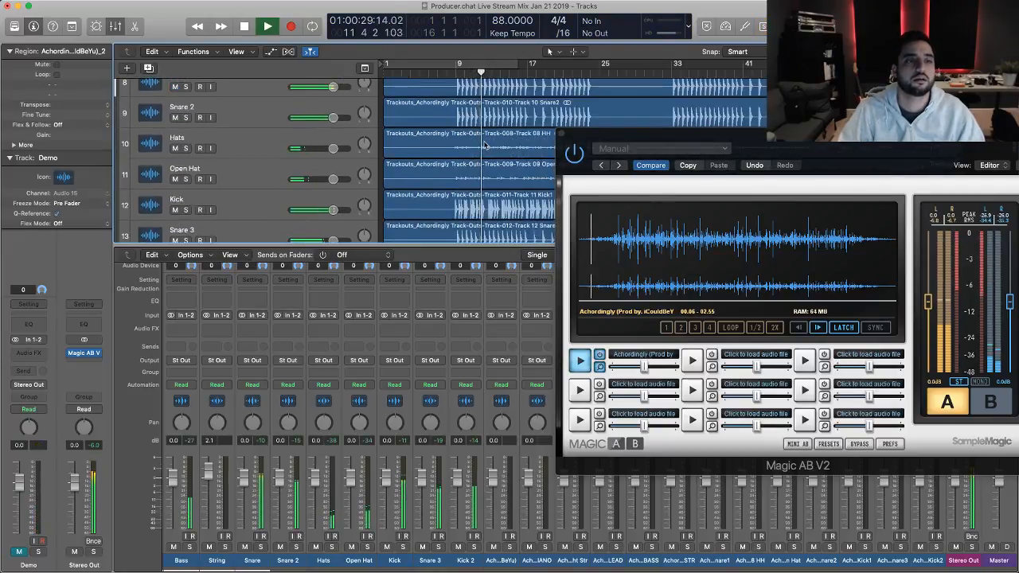
key("x")
scroll(494, 183, "up", 2)
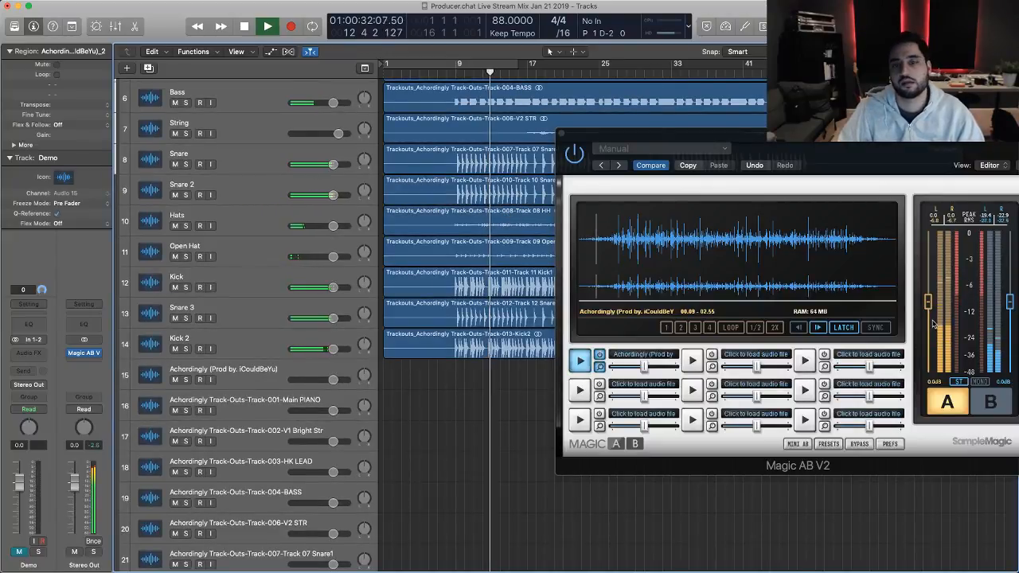
key("space")
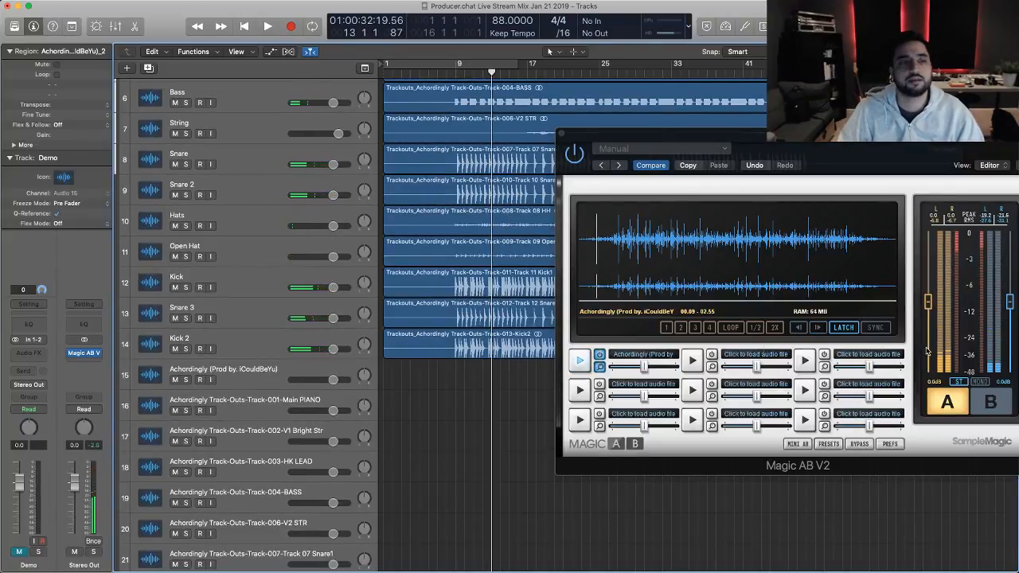
- Turn on Sync in Magic AB and lower the stem tracks from Piano to Kick 2 together, setting Piano to -12.0 dB
scroll(397, 319, "up", 4)
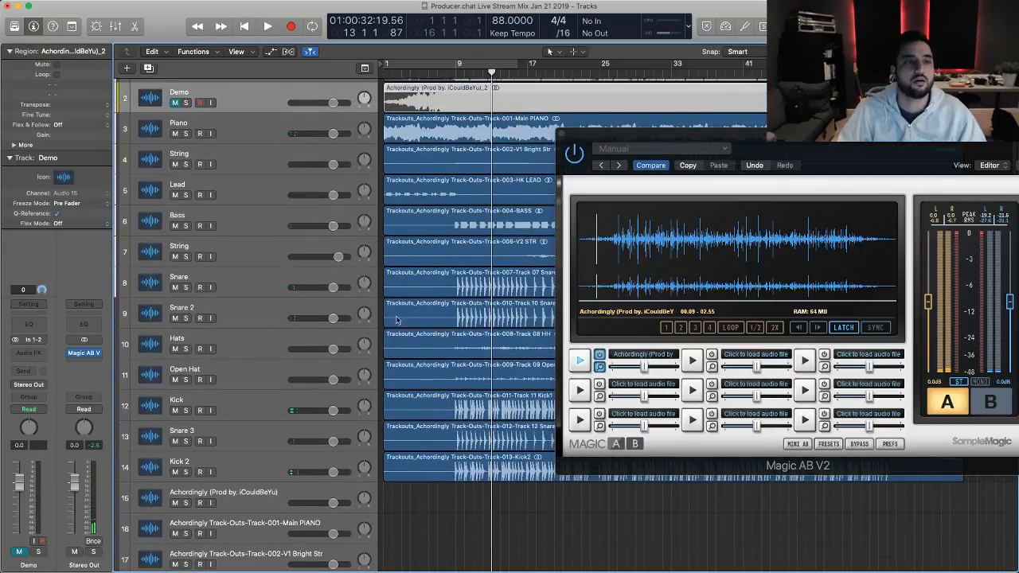
left_click_drag(610, 523, 423, 165)
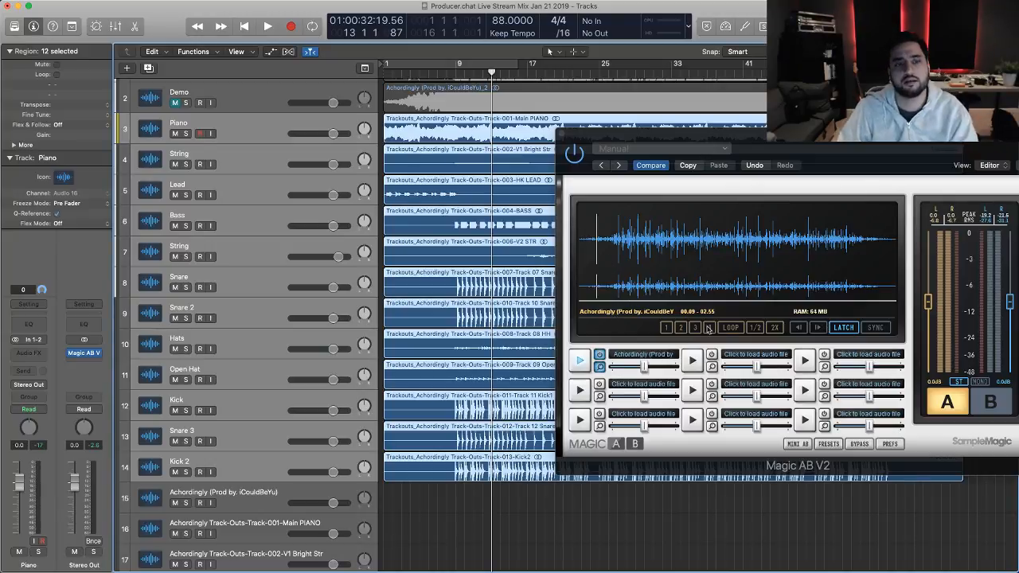
left_click(876, 327)
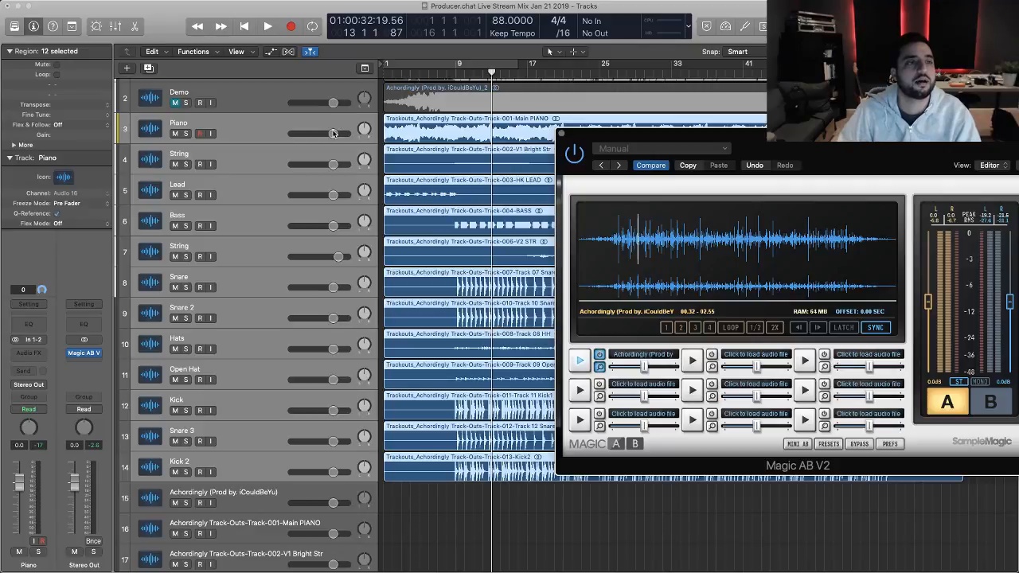
left_click_drag(333, 133, 311, 133)
- Play the lowered stems from bar 13 and alternate between A and B to compare them with the synced reference, ending on A
left_click(580, 360)
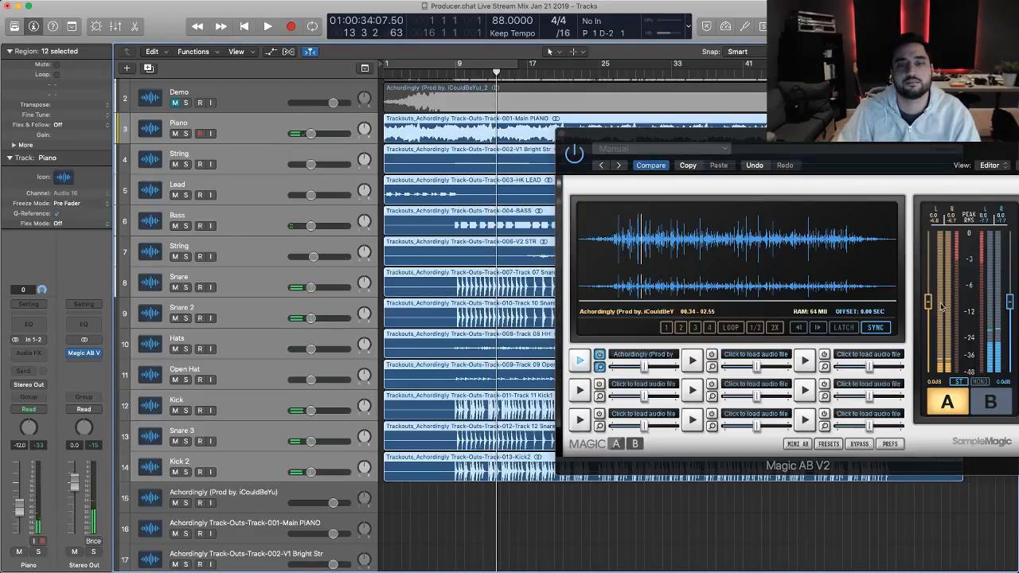
left_click(990, 402)
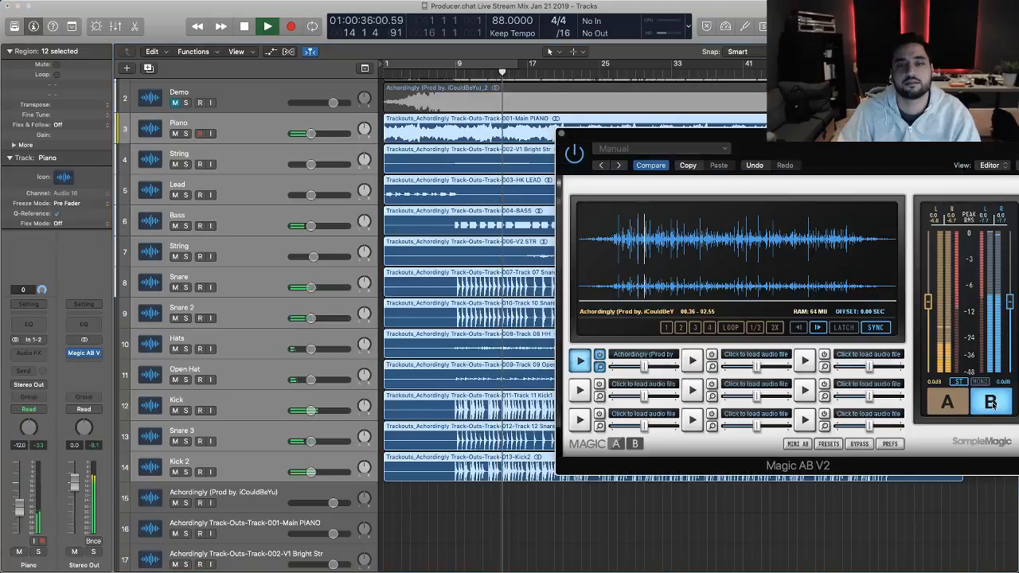
left_click(948, 404)
left_click(979, 405)
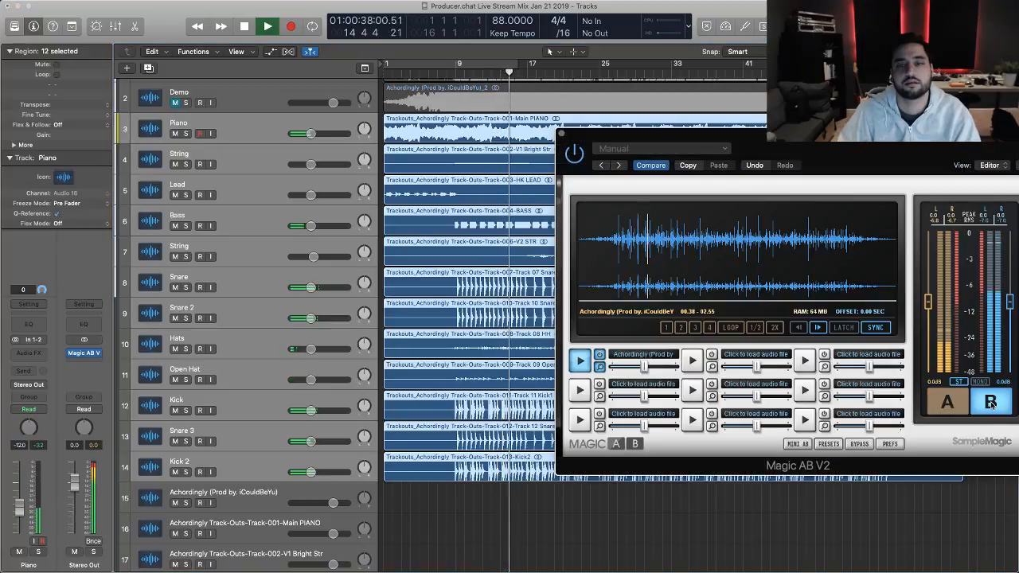
left_click(980, 405)
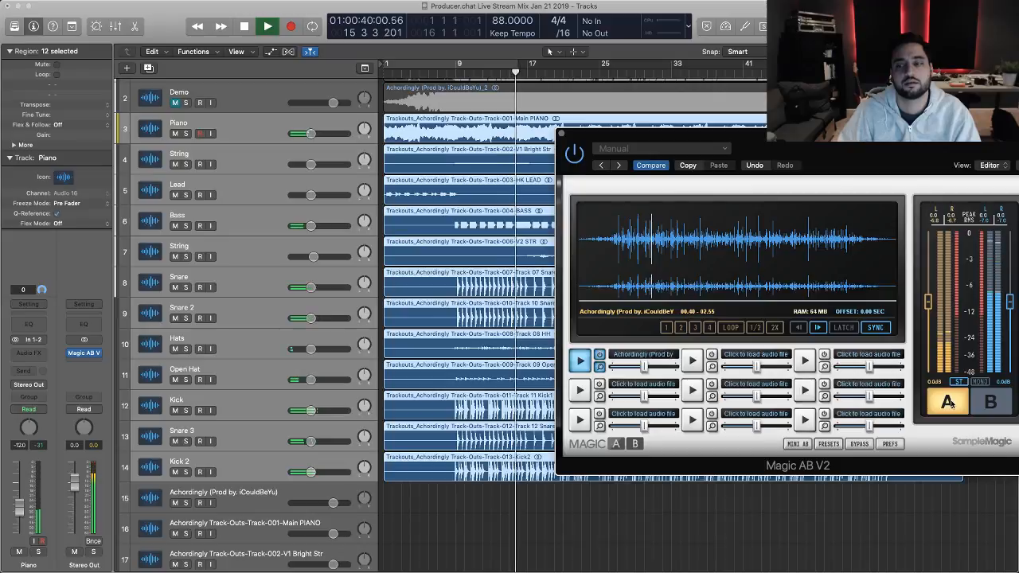
left_click(984, 403)
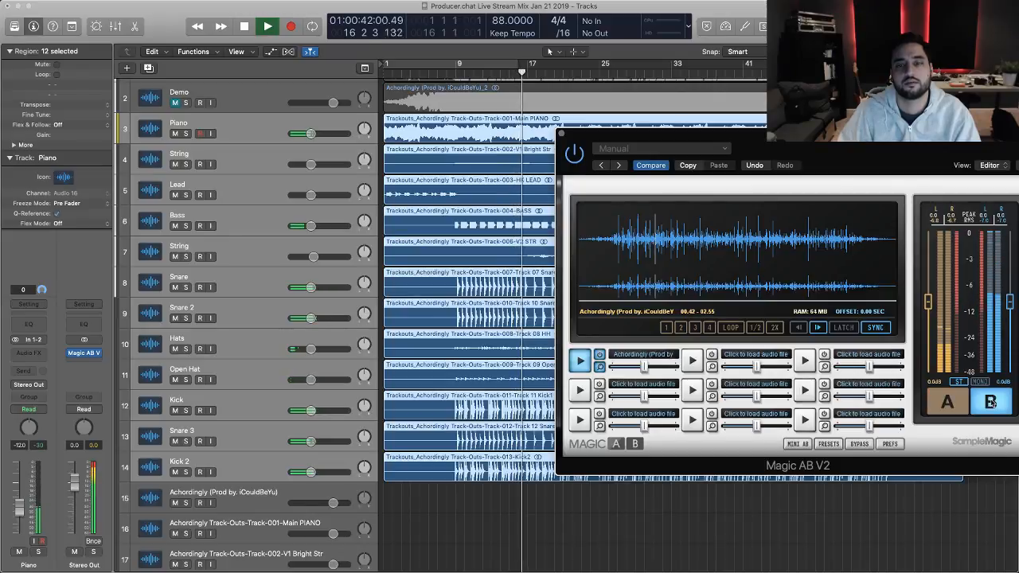
key("space")
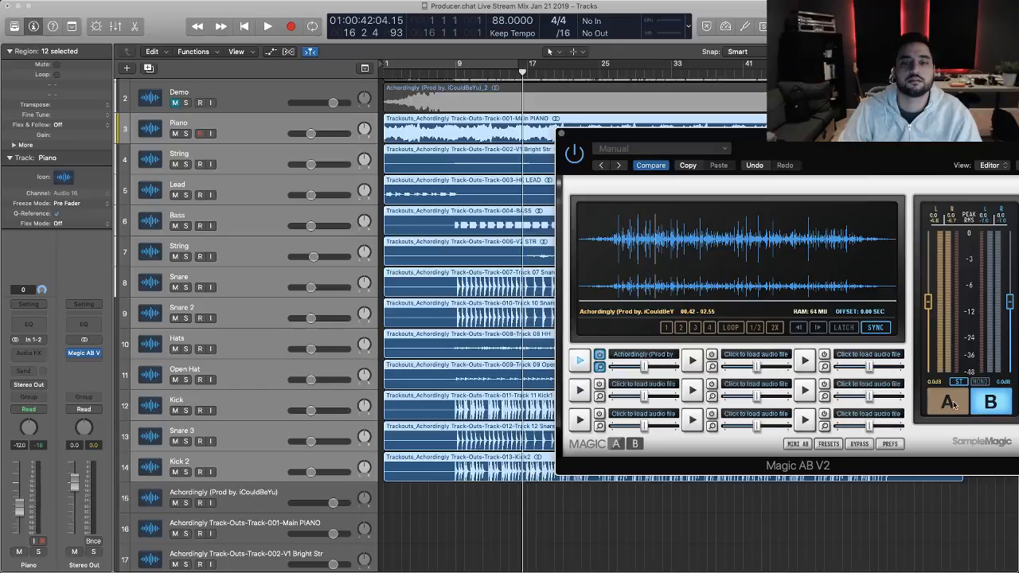
left_click(950, 403)
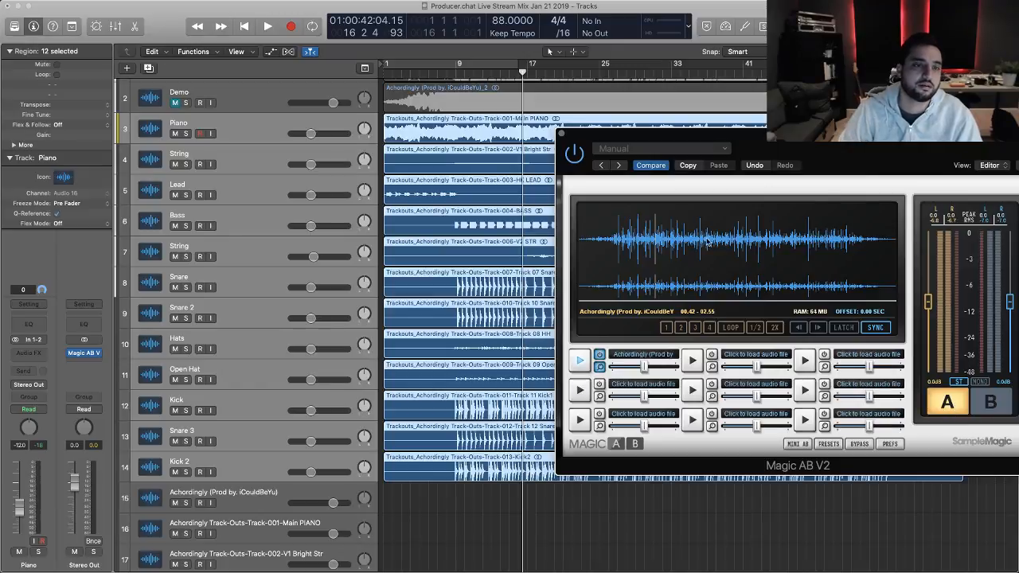
- Close Magic AB, show the mixer and insert the UAD SSL G Bus Compressor above Magic AB V2 on the Stereo Out channel
left_click(565, 136)
key("x")
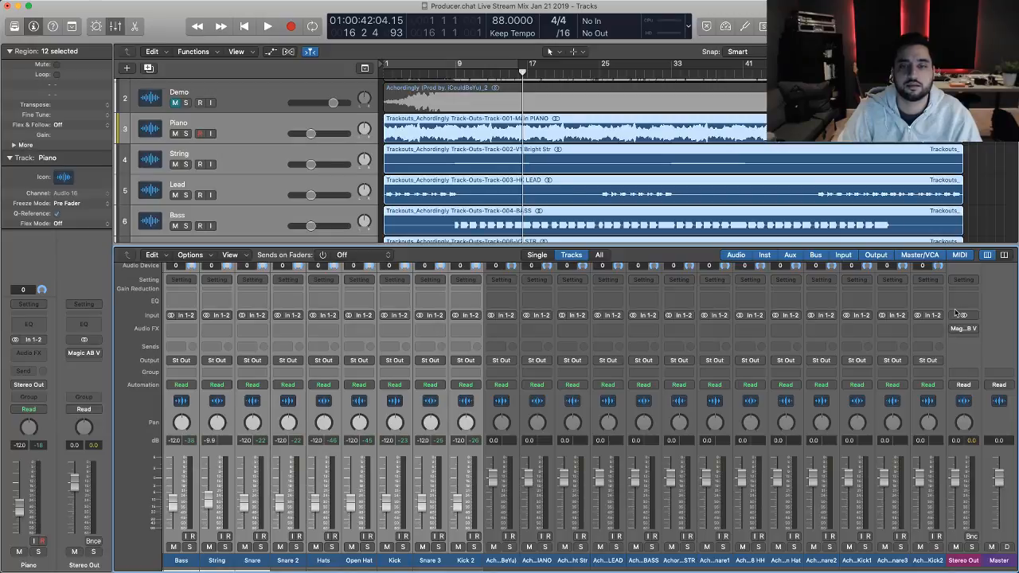
scroll(964, 336, "down", 1)
scroll(965, 335, "down", 1)
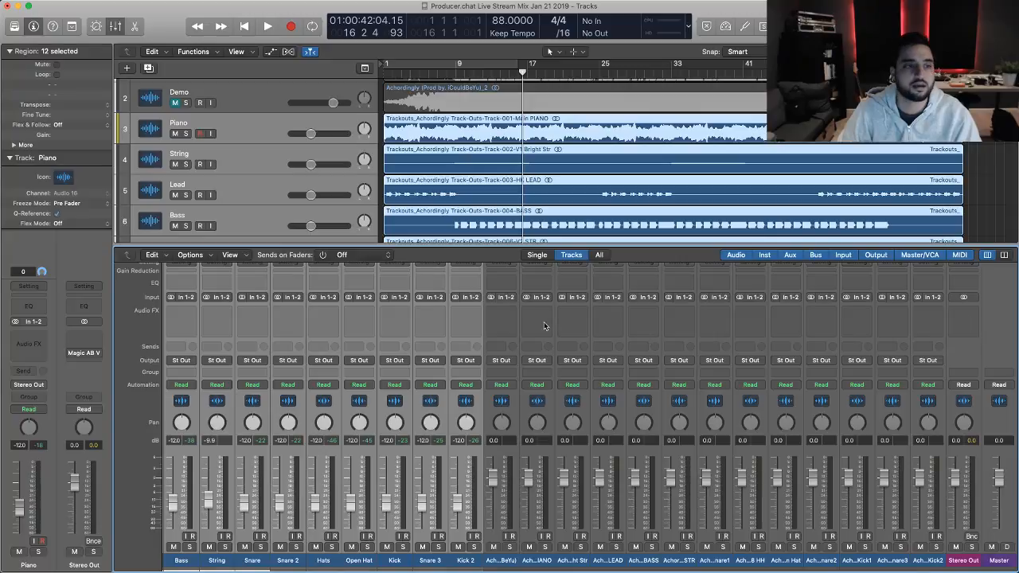
scroll(971, 333, "down", 1)
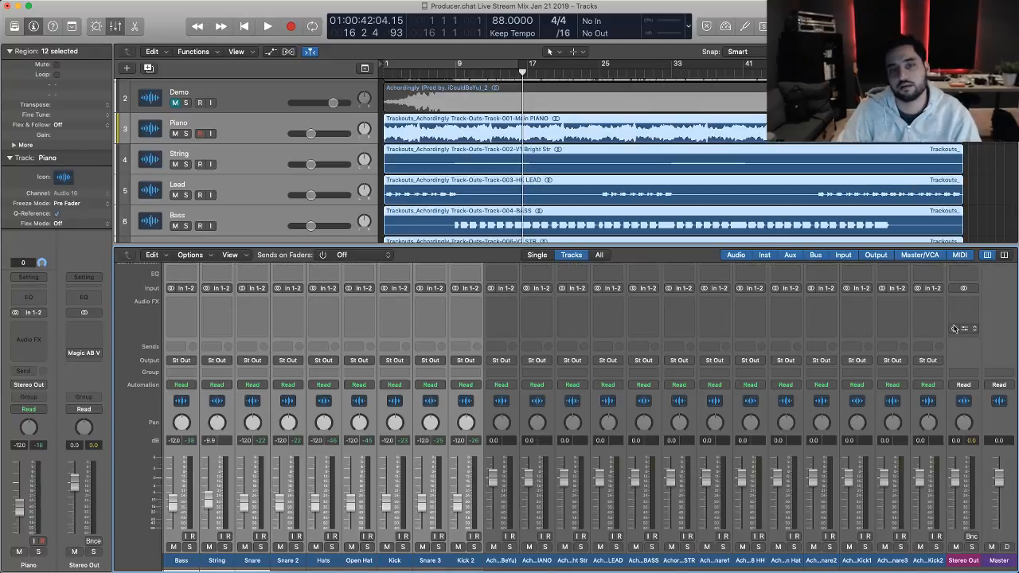
left_click(961, 317)
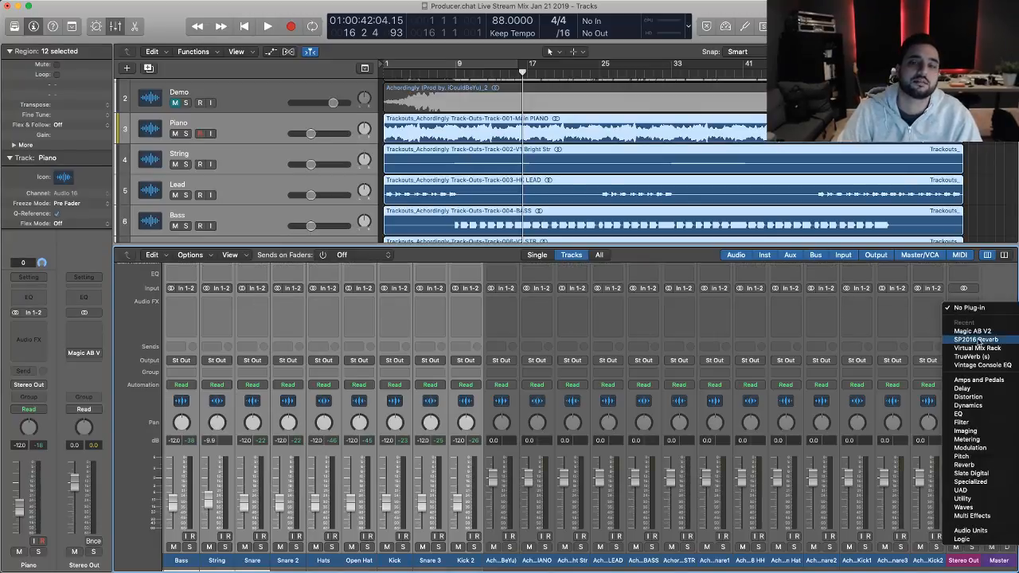
left_click(960, 286)
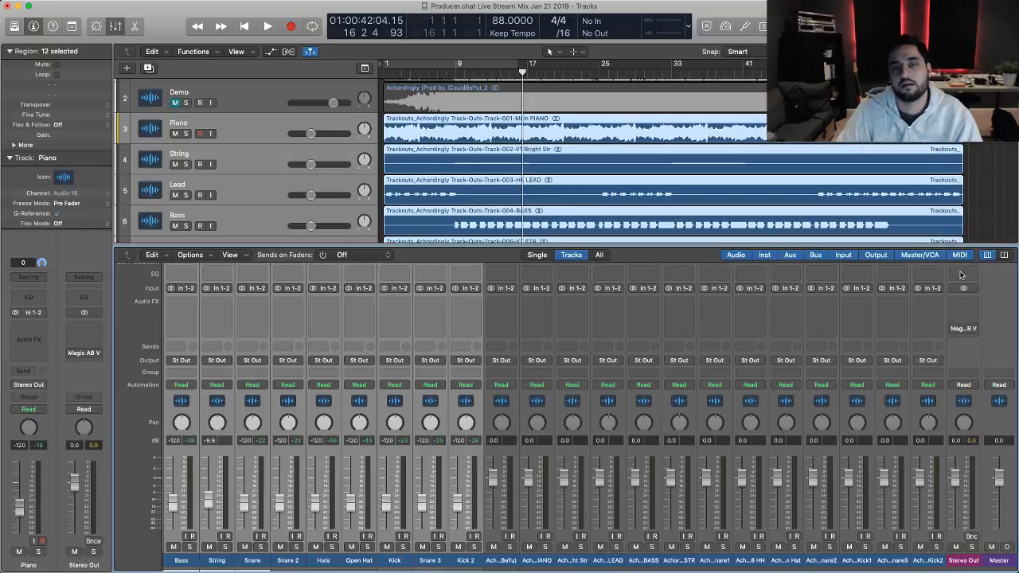
left_click(960, 315)
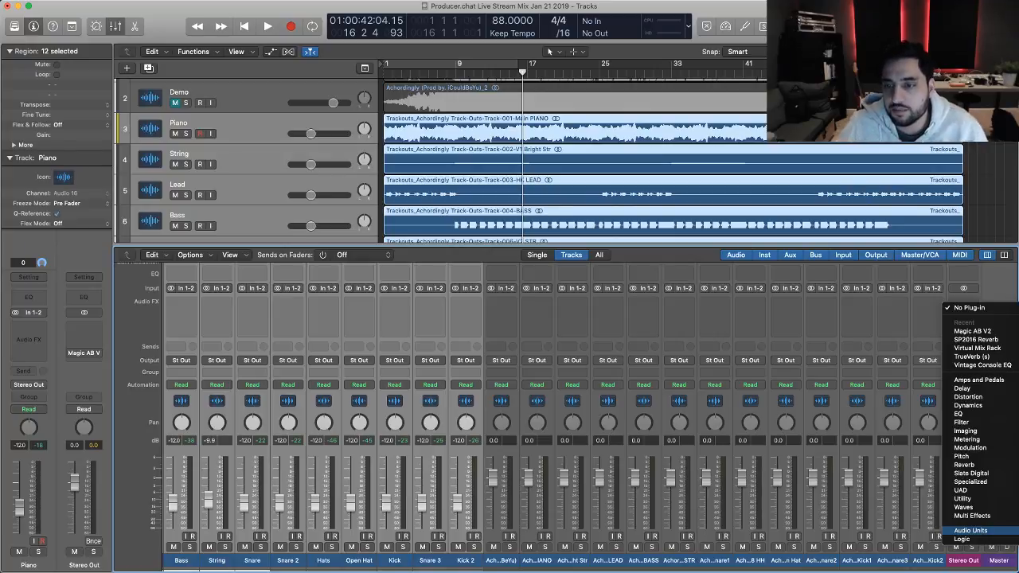
left_click(1018, 531)
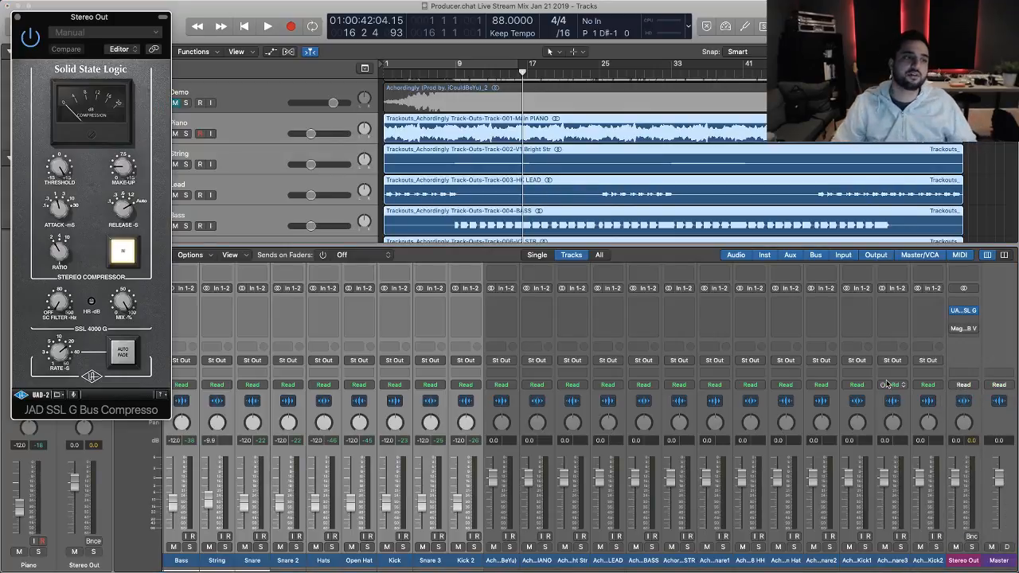
- Load the "Just Blaze-Master Bus" preset in the SSL G Bus Compressor
left_click_drag(114, 20, 330, 53)
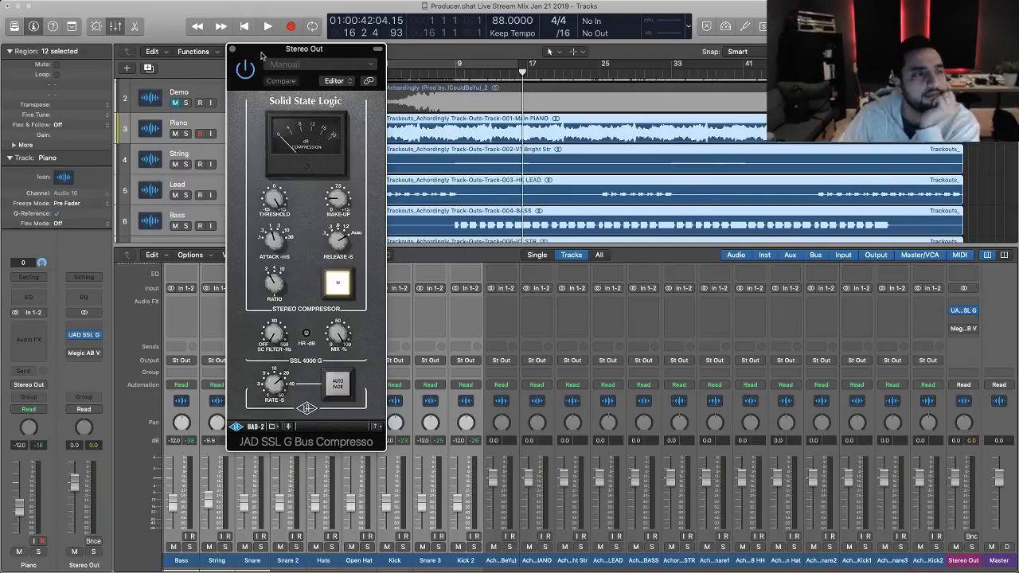
left_click(305, 67)
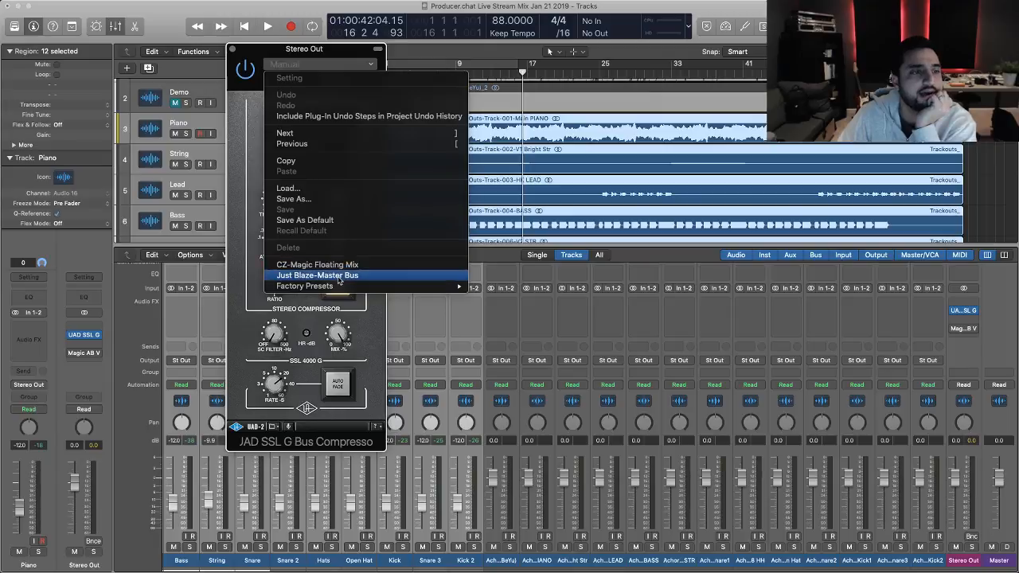
left_click(306, 278)
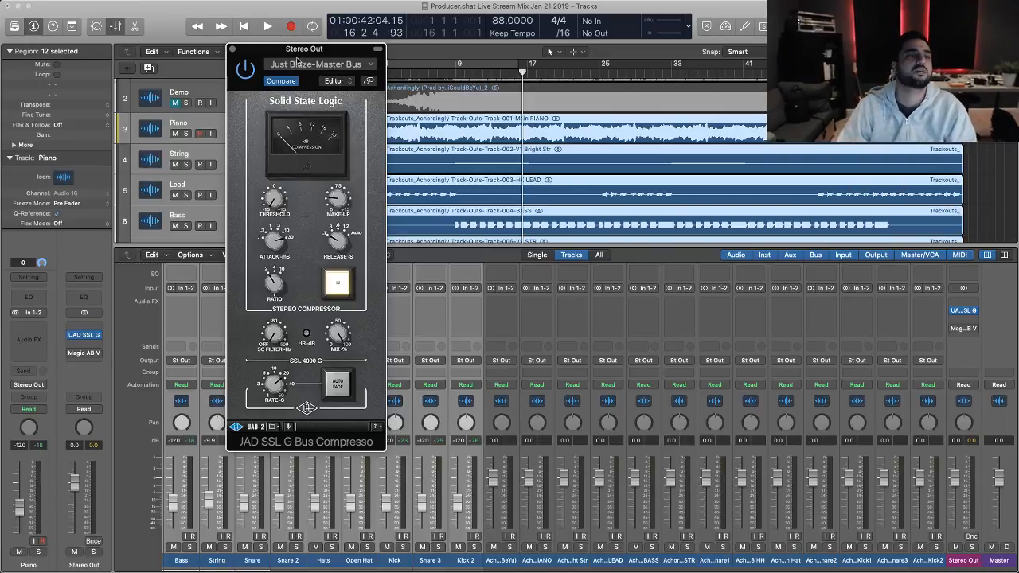
- Play the stems briefly from bar 16 while watching the compressor's meter, and close the compressor window
left_click_drag(314, 61, 649, 89)
key("space")
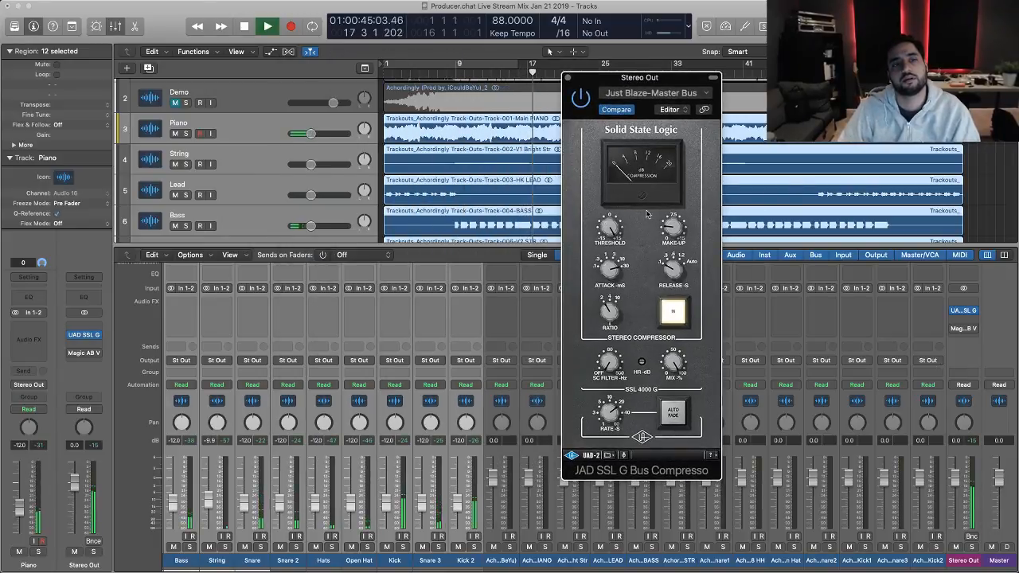
key("space")
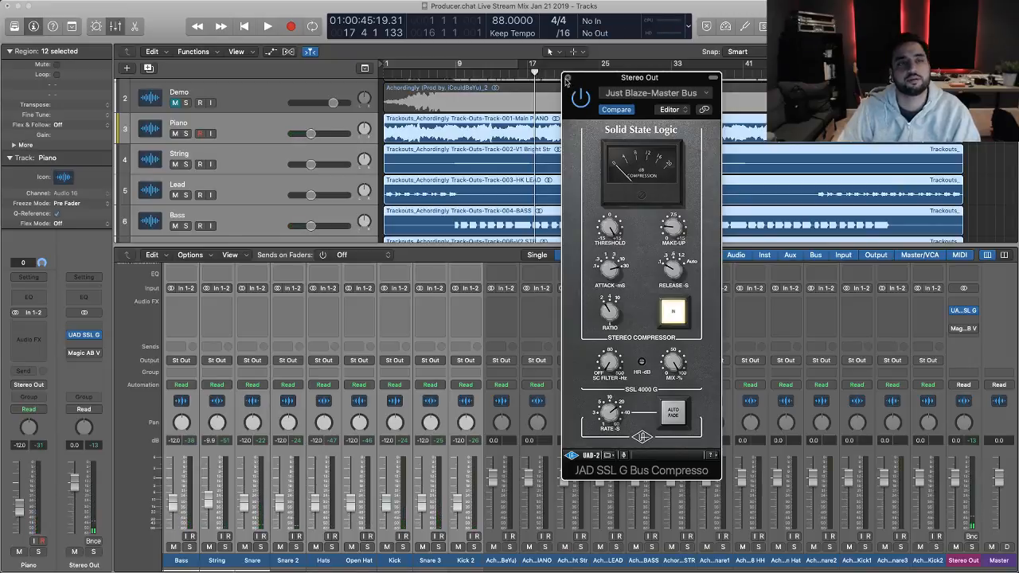
left_click(566, 78)
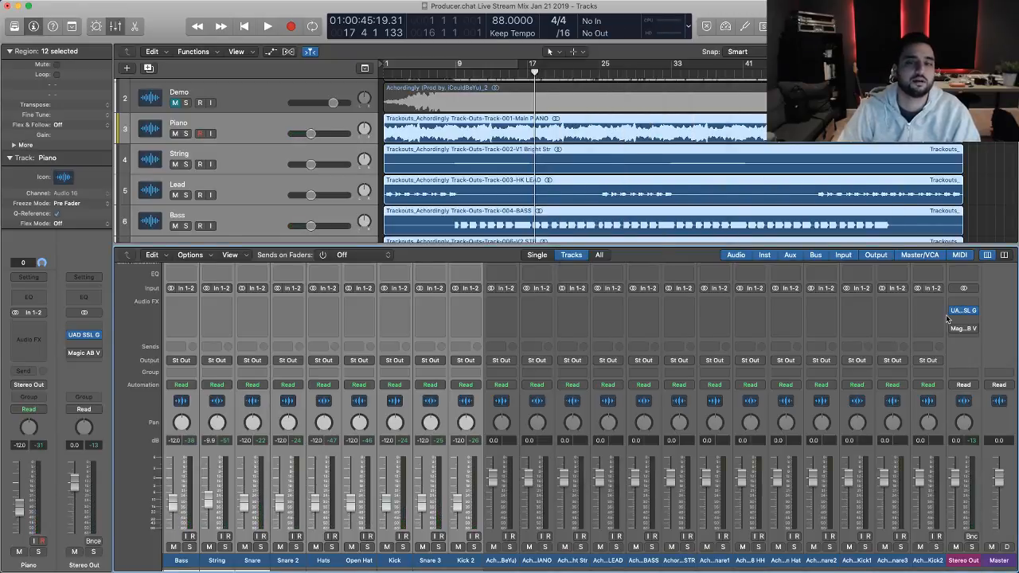
- Play the stems around bars 17 and 25 through the master compressor, stop playback and hide the mixer
key("space")
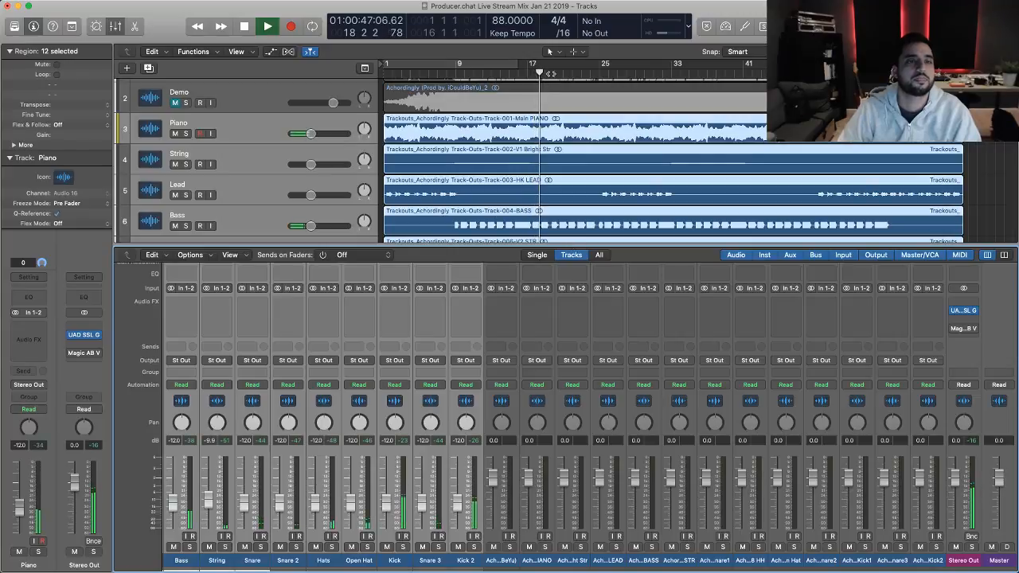
key("space")
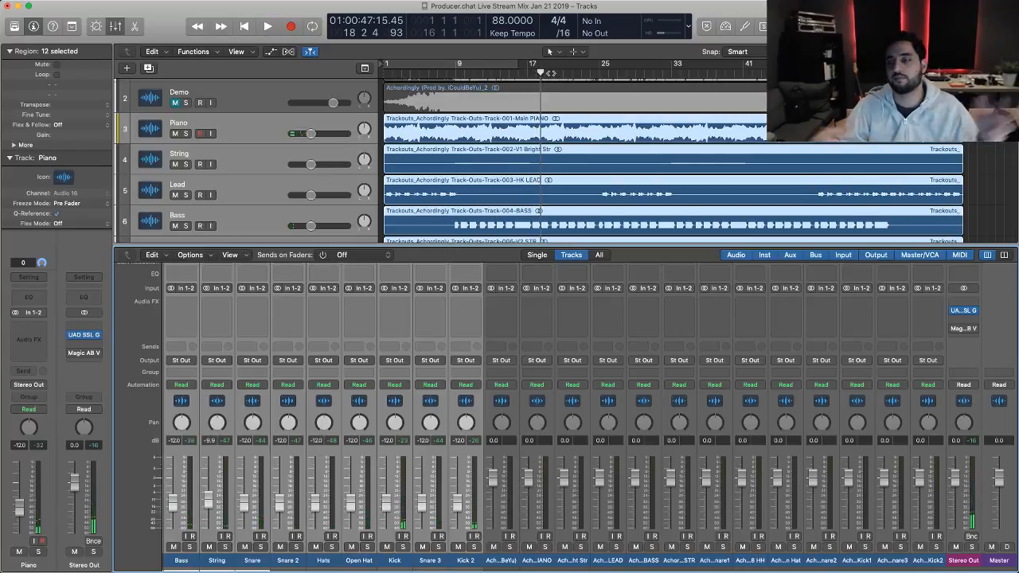
key("space")
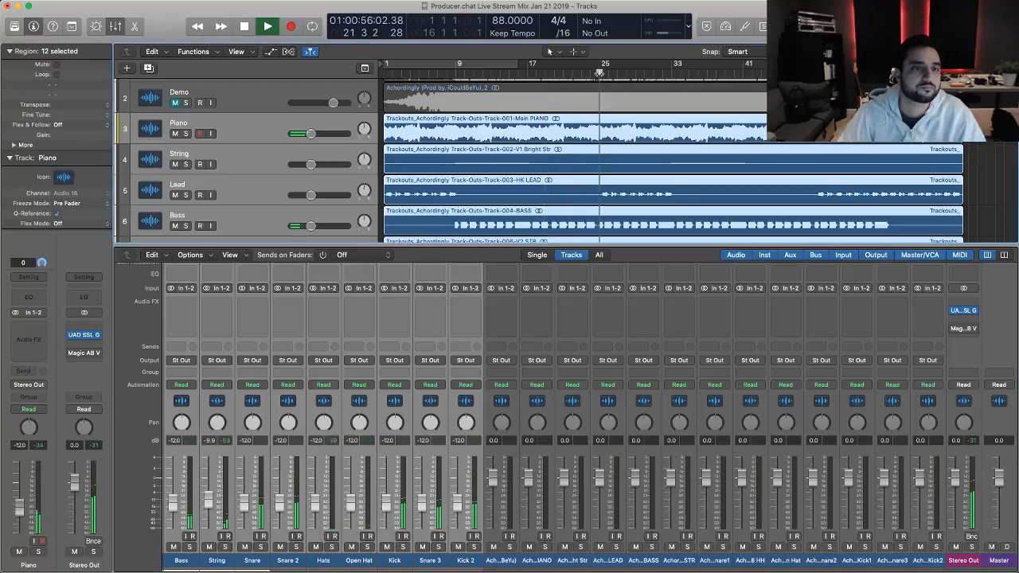
key("space")
key("x")
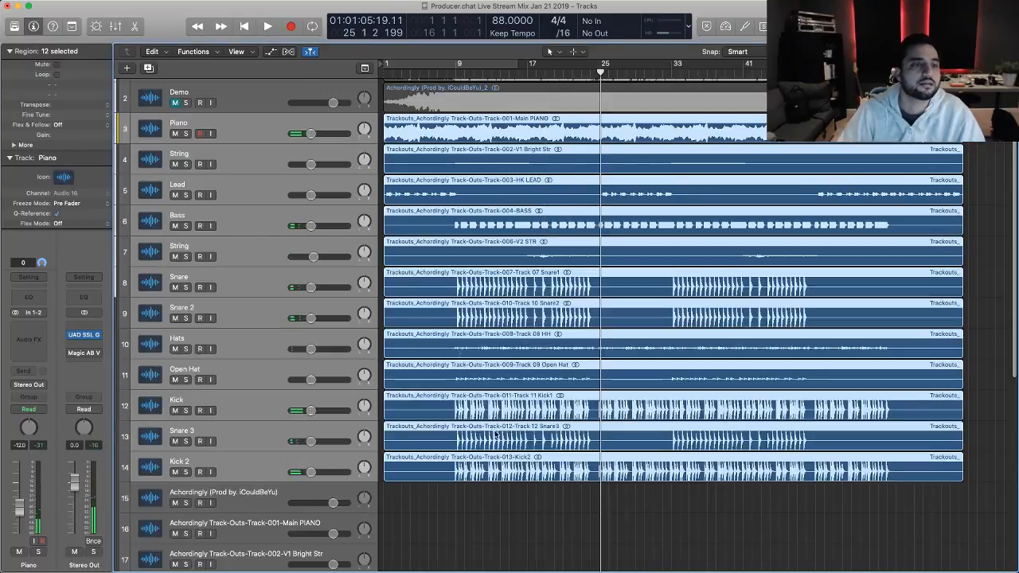
- Delete the muted Trackouts_Master and Demo tracks together with their audio regions
left_click(478, 489)
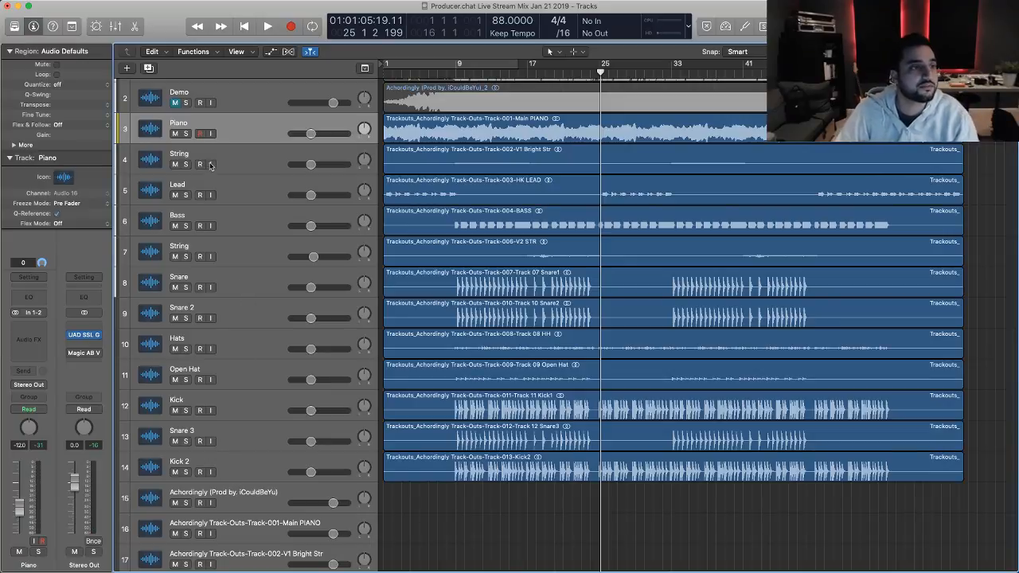
left_click(252, 104)
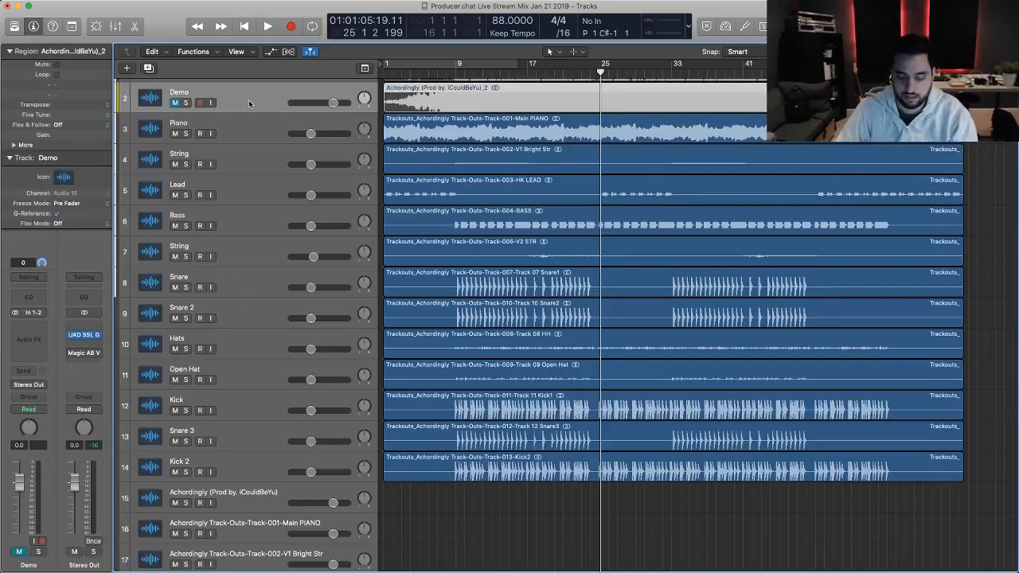
key("Delete")
left_click(244, 119)
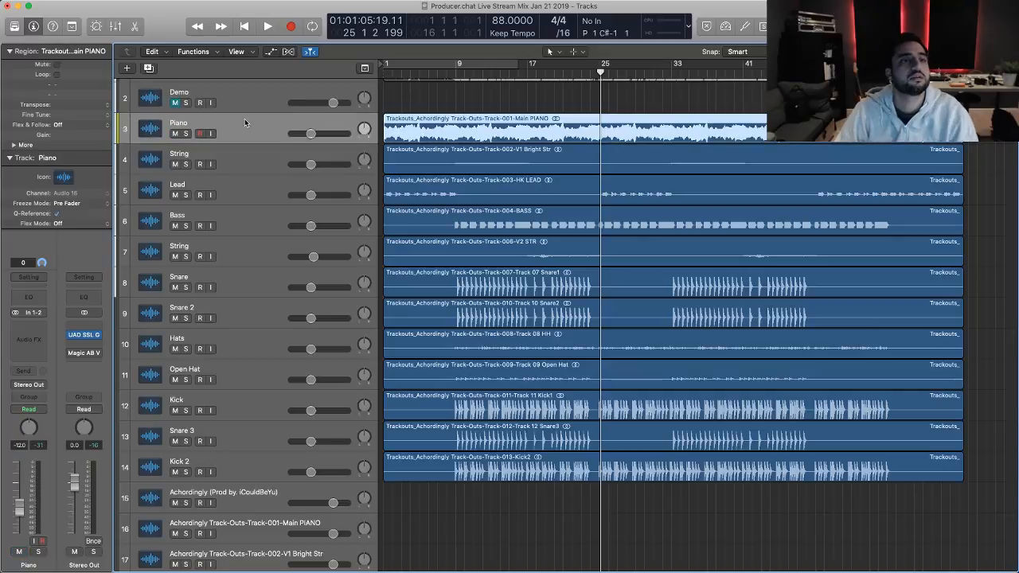
scroll(247, 121, "up", 2)
left_click(268, 86)
key("Delete")
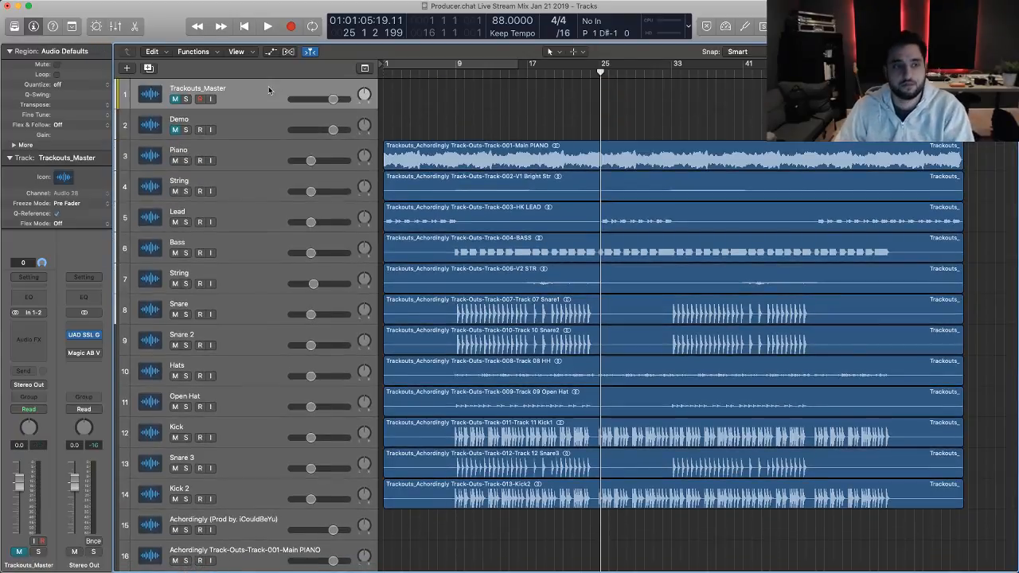
key("super+BackSpace")
key("super+BackSpace")
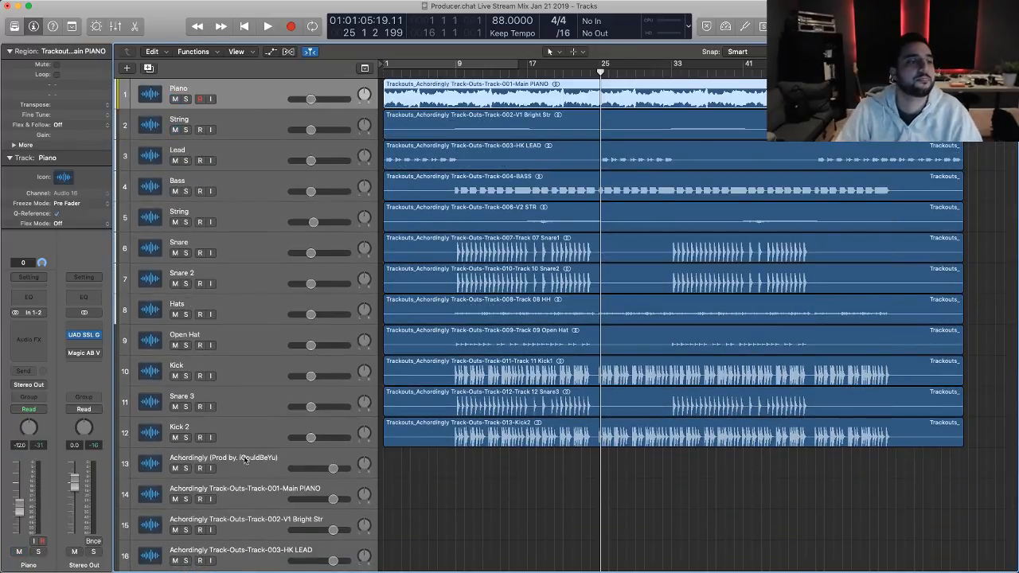
- Move the Kick track to the head of the track list and place Kick 2 directly below it
left_click_drag(240, 368, 258, 99)
left_click_drag(928, 52, 919, 52)
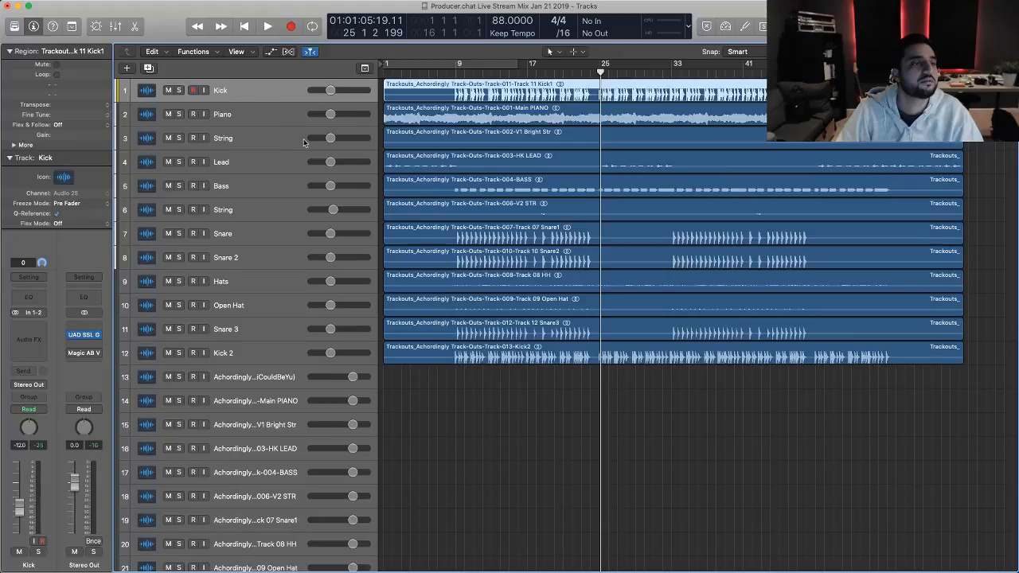
scroll(265, 168, "up", 3)
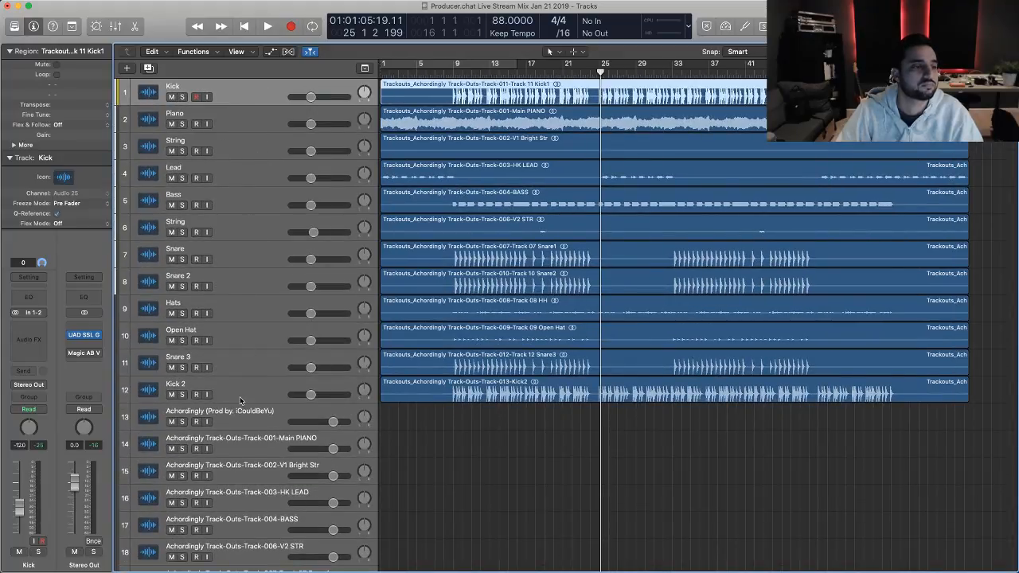
left_click_drag(247, 388, 256, 115)
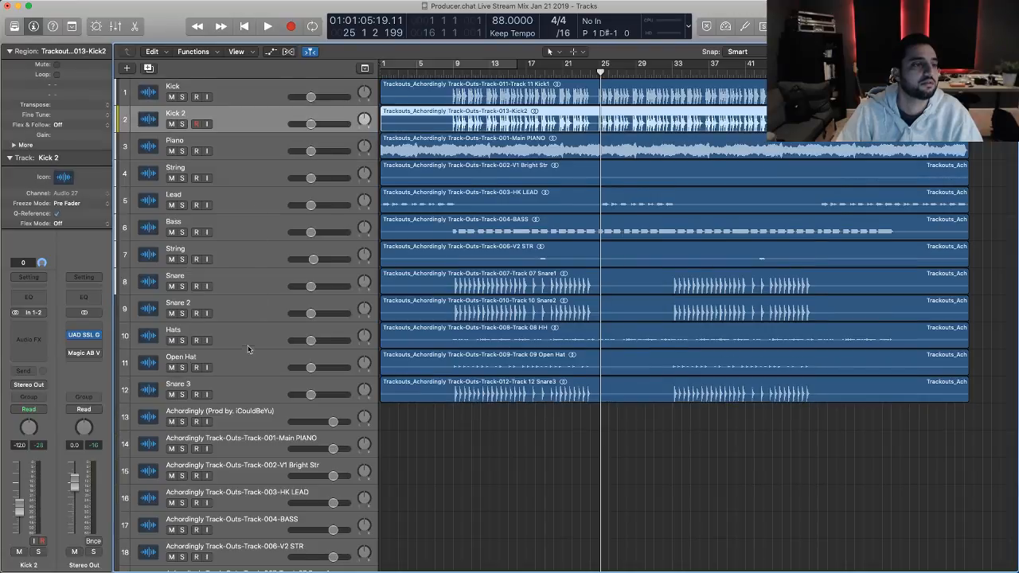
- Move the Snare and Snare 2 tracks directly below Kick 2, keeping Snare first
left_click(253, 277)
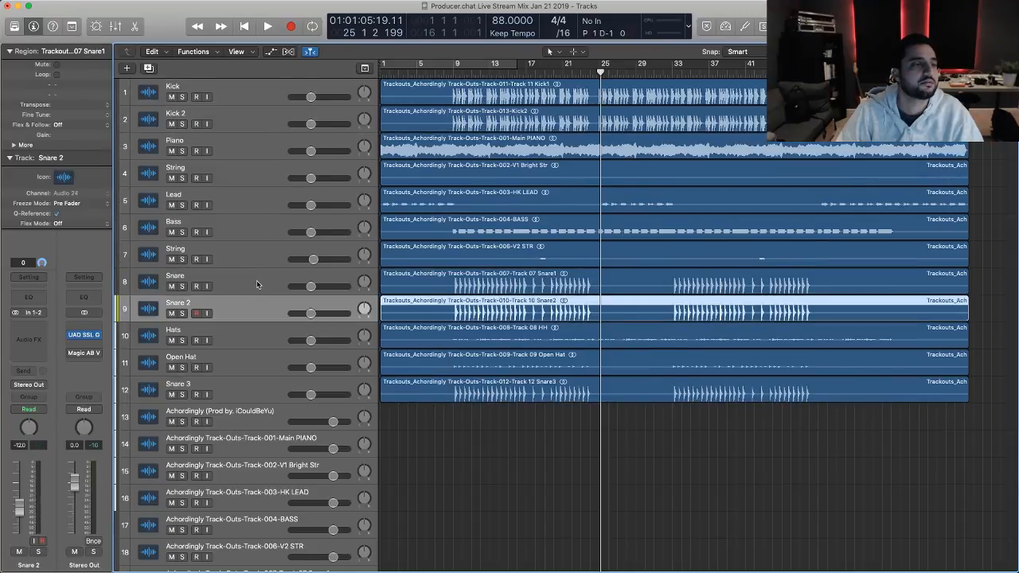
left_click_drag(256, 281, 260, 141)
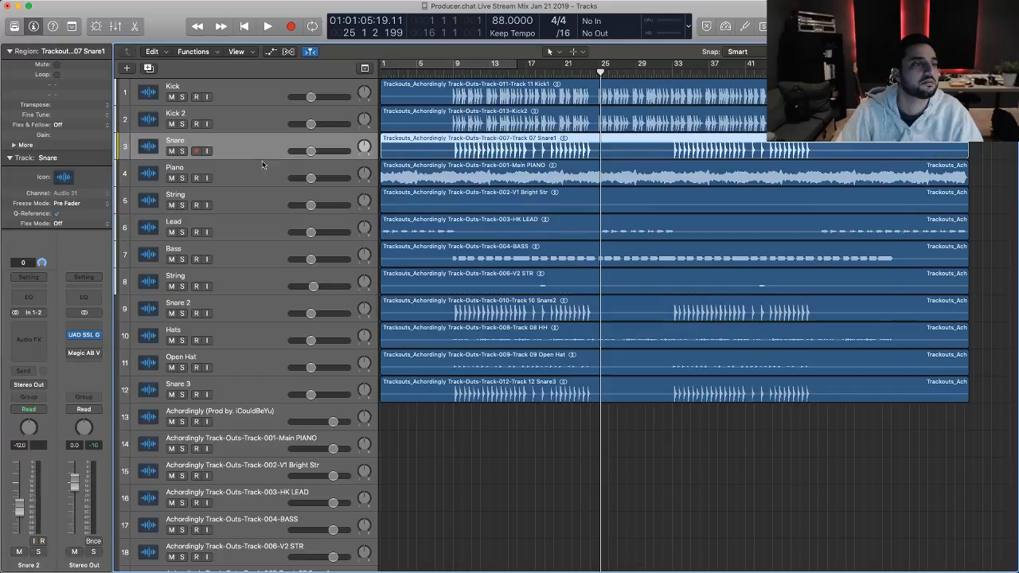
left_click_drag(252, 302, 245, 136)
left_click_drag(234, 173, 234, 142)
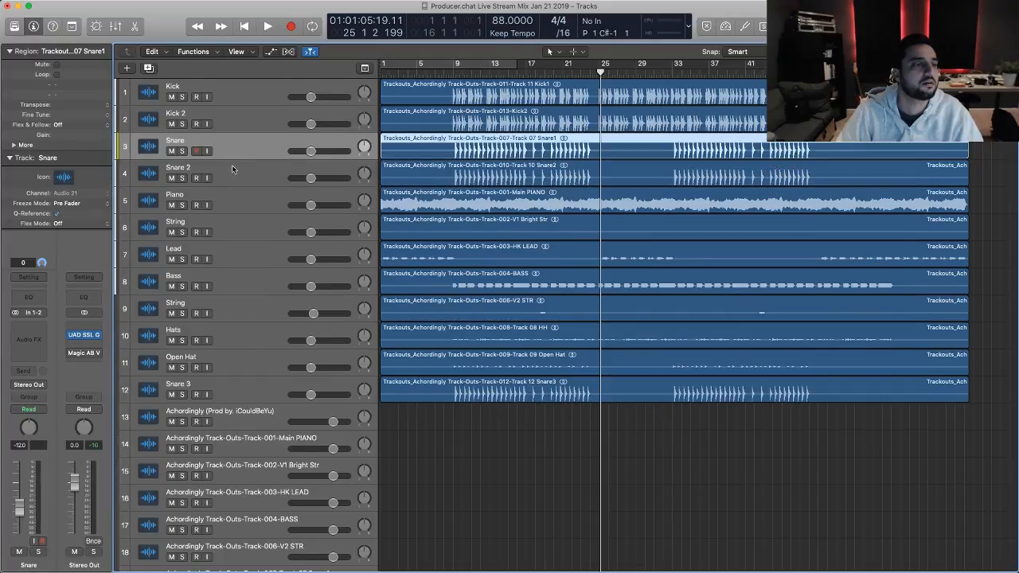
- Move the Hats and Open Hat tracks together below the snares, and place Snare 3 between Snare 2 and Hats
left_click(229, 328)
left_click(240, 357, "shift")
left_click_drag(243, 339, 238, 210)
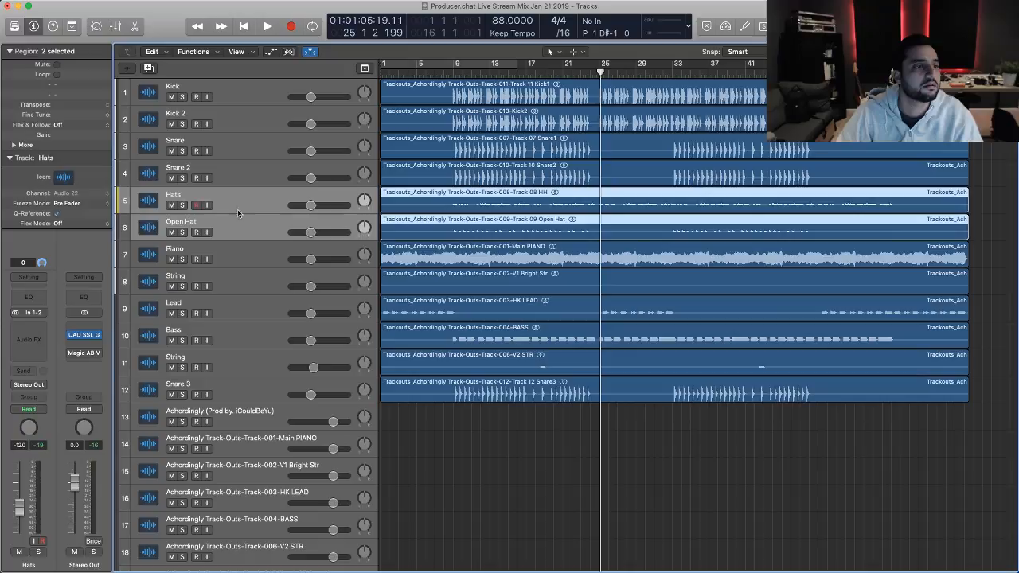
left_click(239, 250)
scroll(251, 340, "down", 1)
left_click_drag(245, 359, 252, 171)
- Delete all the empty Achordingly tracks, from "Achordingly (Prod by. iCouldBeYu)" through Track-013-Kick2
scroll(262, 335, "down", 2)
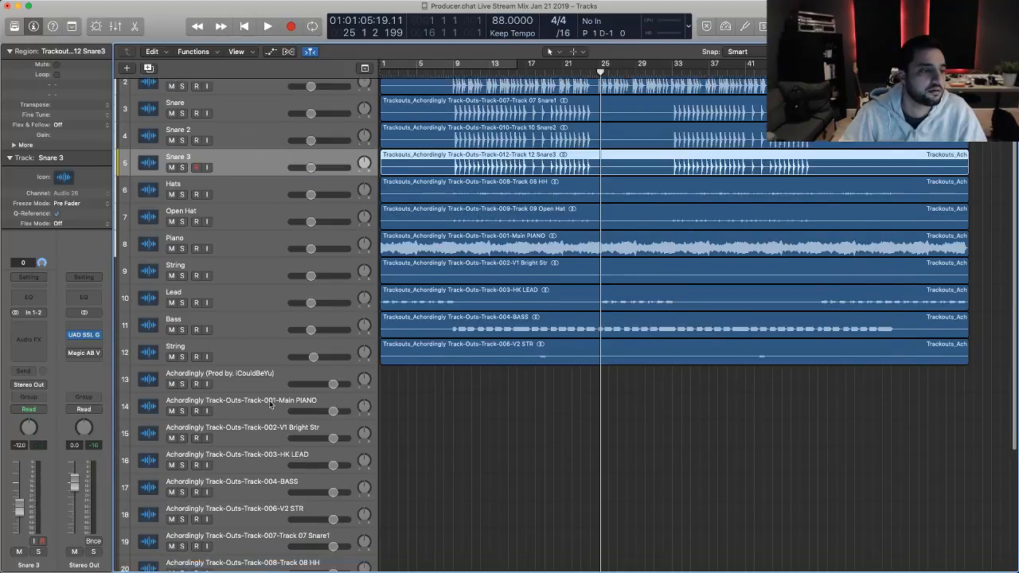
scroll(253, 375, "down", 5)
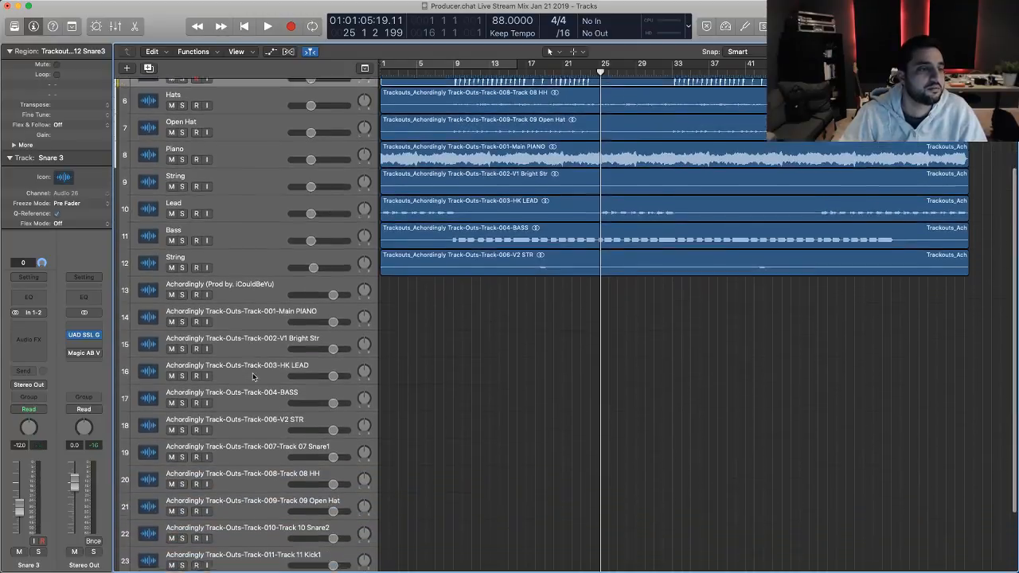
left_click(255, 204)
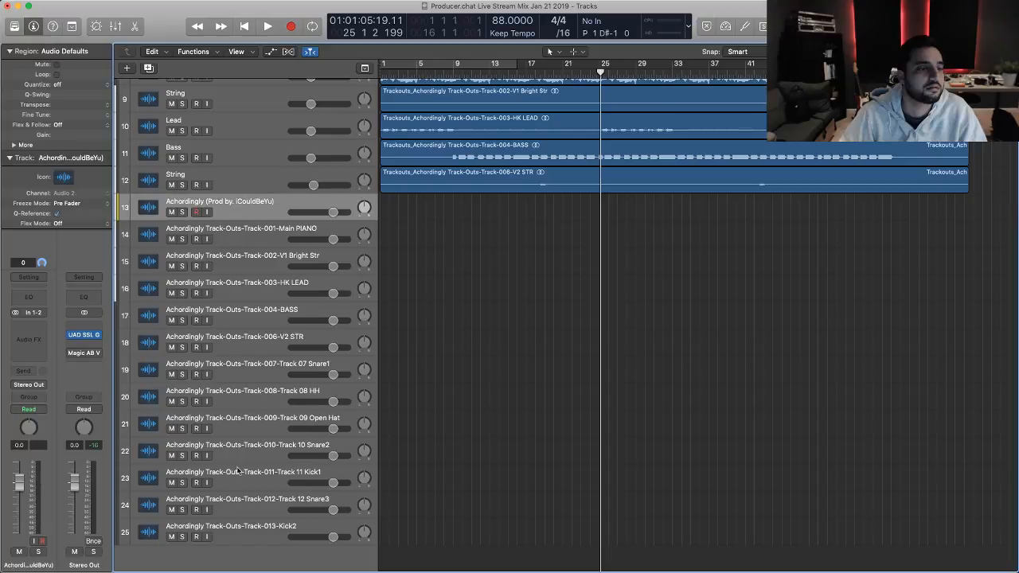
left_click(258, 522, "shift")
key("super+BackSpace")
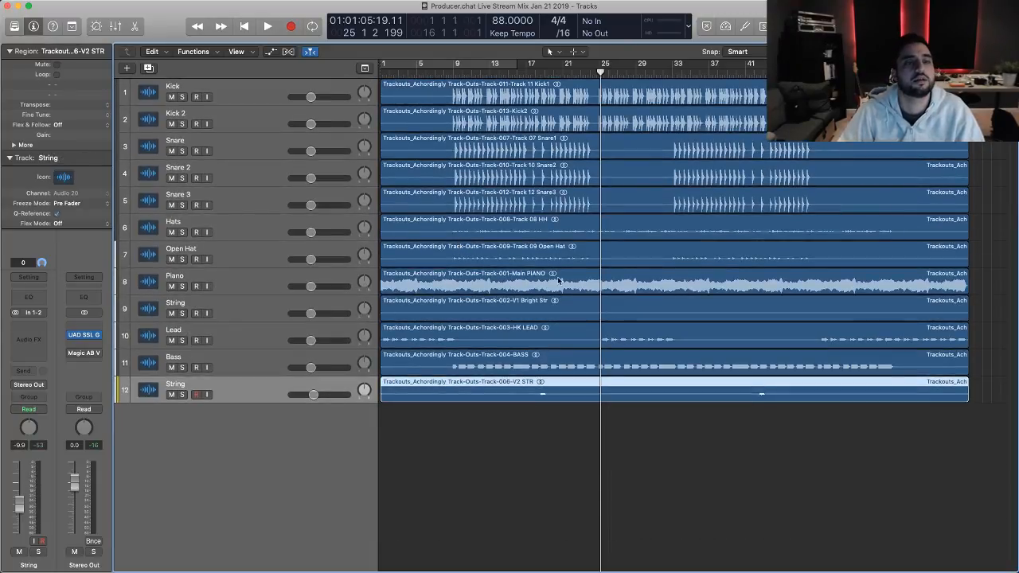
- Play the reordered stems briefly from bar 25 and stop
scroll(641, 303, "down", 2)
key("space")
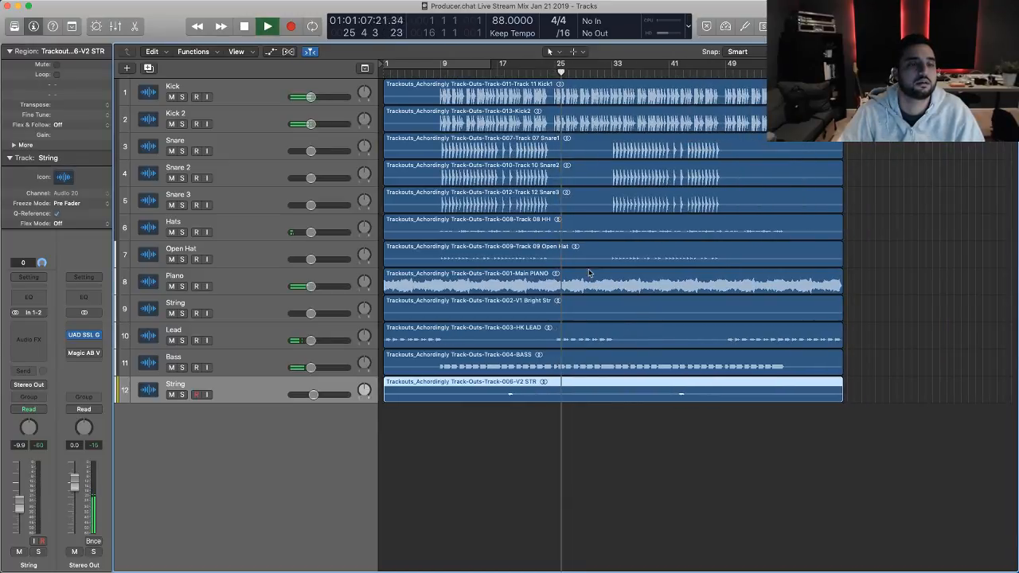
key("space")
- Clear the region selection and move the Bass track between Open Hat and Piano
left_click(461, 438)
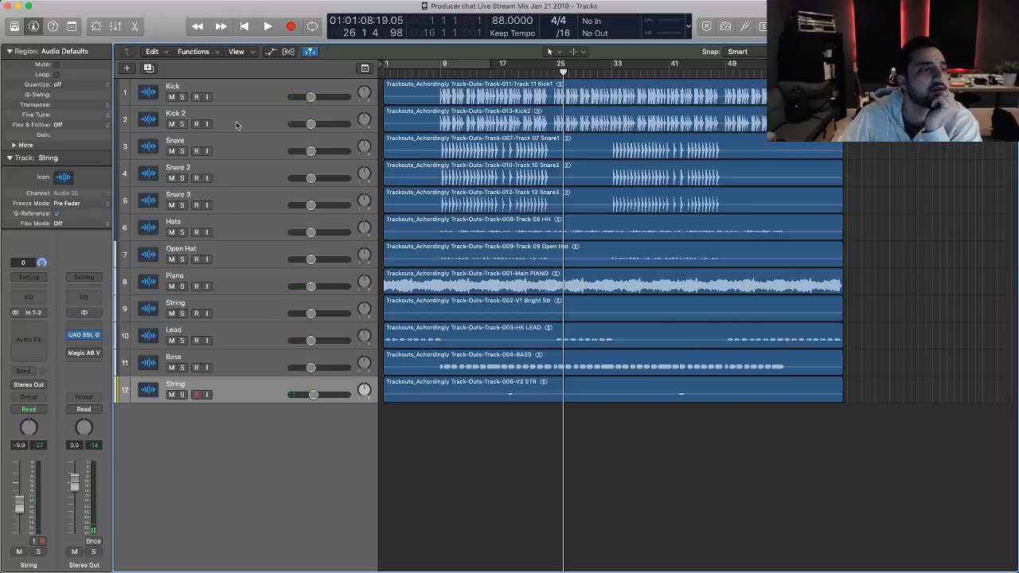
left_click(236, 252)
left_click_drag(237, 361, 241, 275)
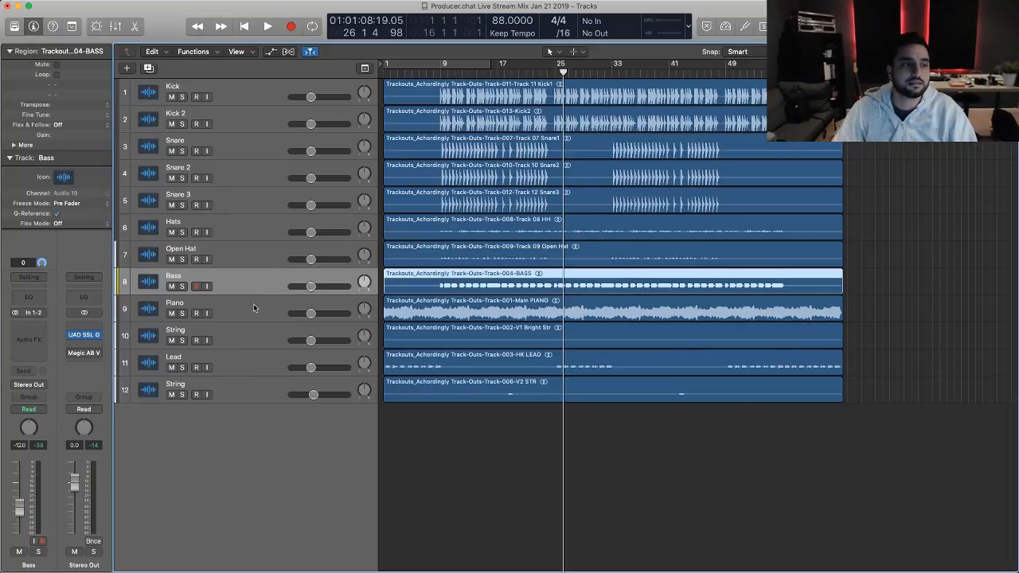
- Solo and play the Piano region while raising the Piano volume to about -0.3 dB, and raise the Bass volume slightly
left_click(250, 311)
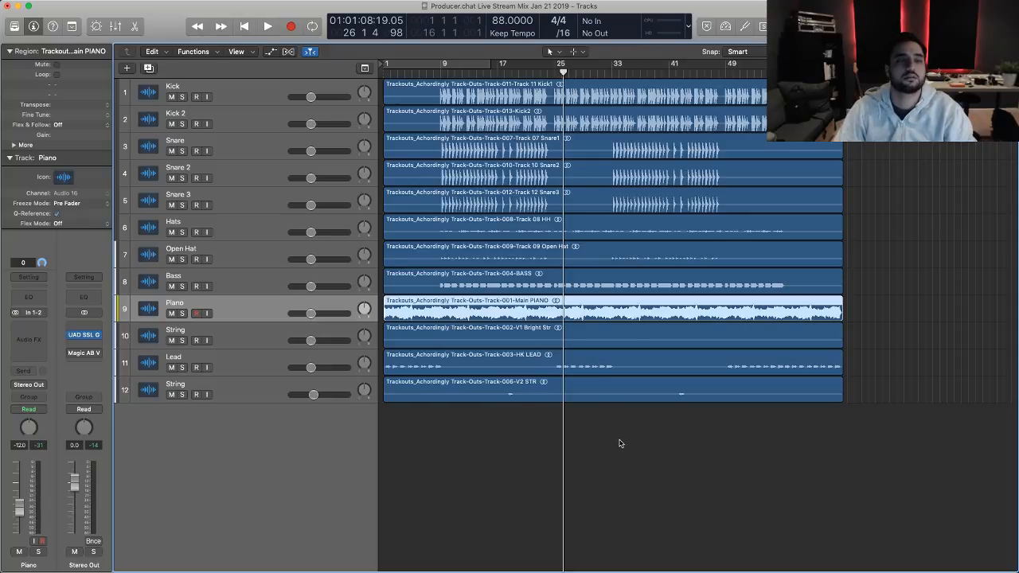
key("ctrl+s")
key("space")
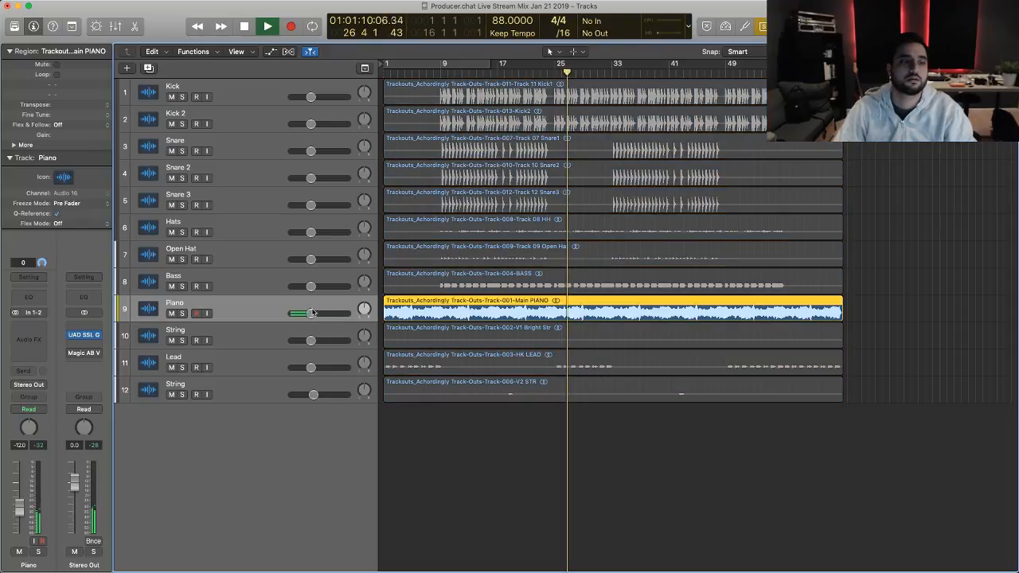
left_click_drag(312, 313, 316, 287)
key("space")
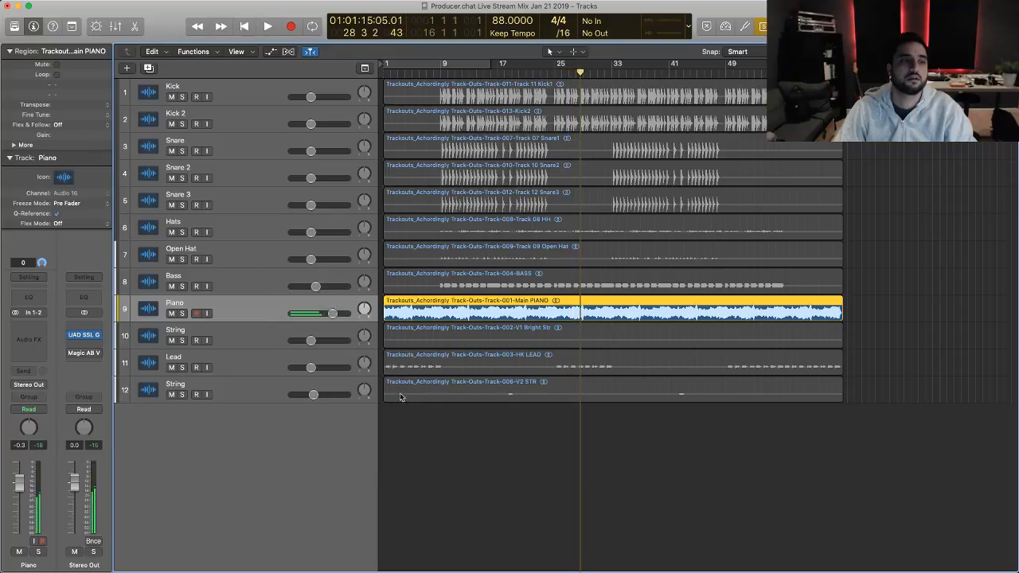
- Audition the V1 Bright Str string track and the Lead track in solo, and examine where their waveforms have audio
left_click(242, 339)
key("space")
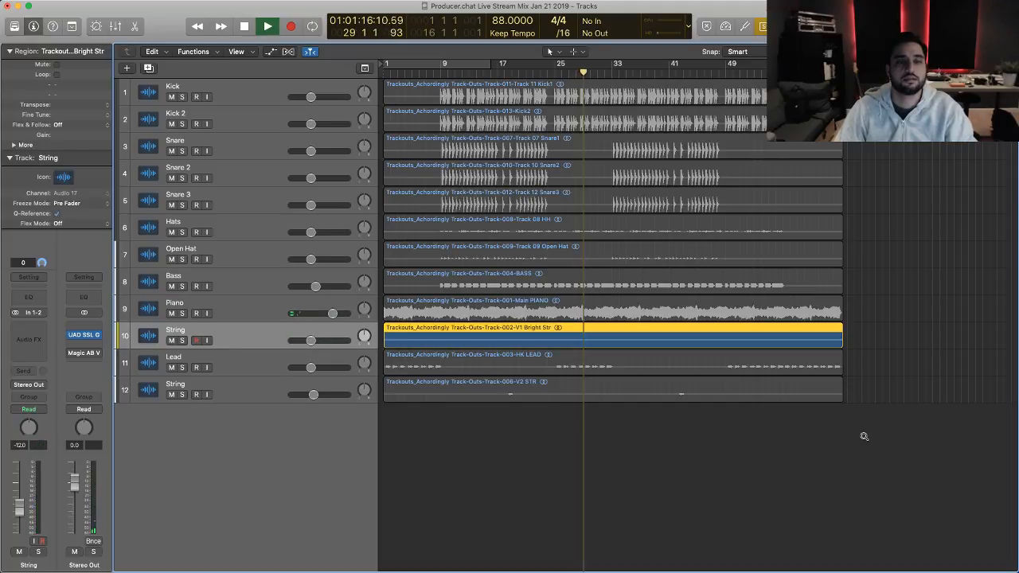
left_click_drag(864, 437, 391, 293)
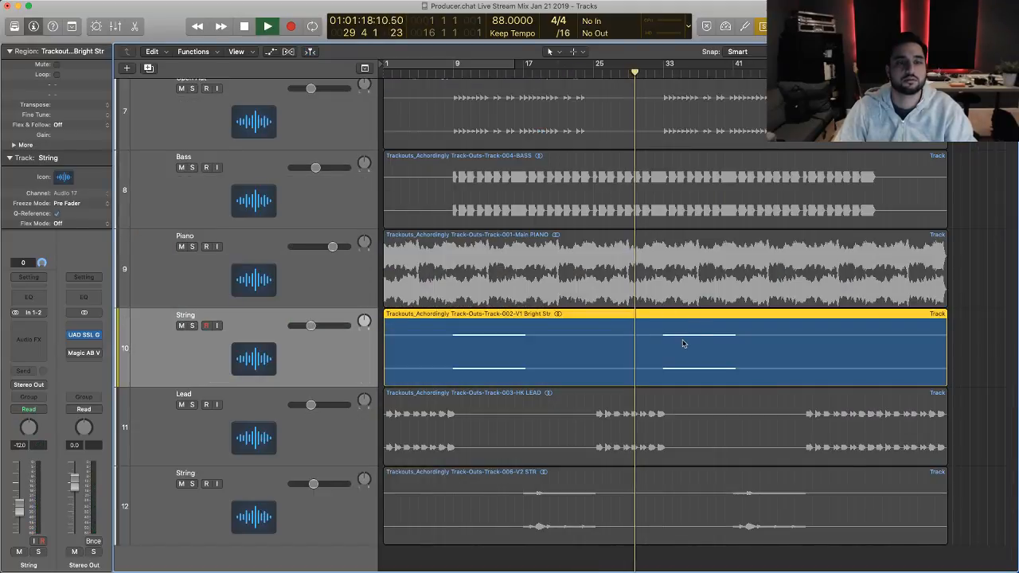
key("space")
key("super+Left")
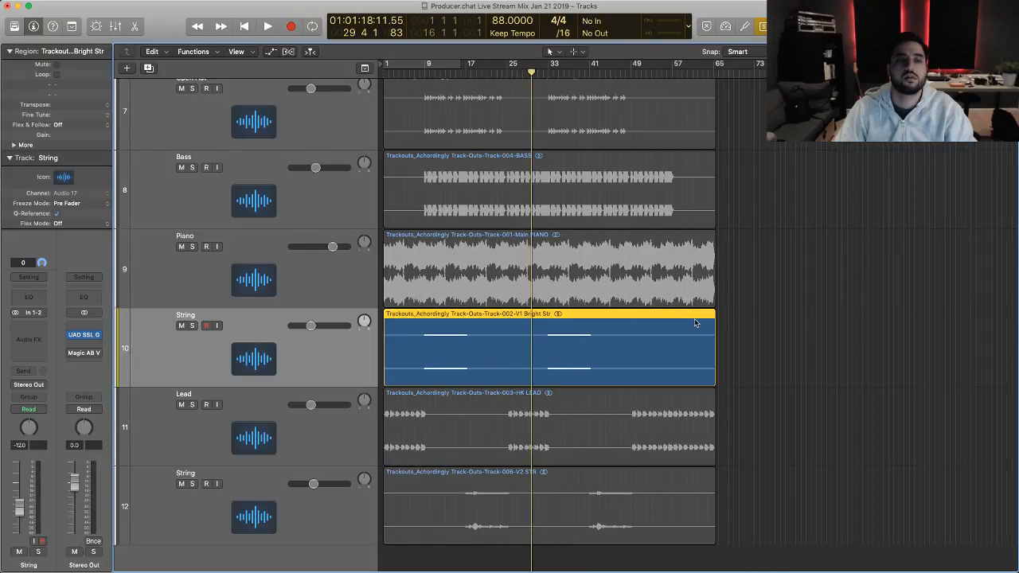
left_click(243, 409)
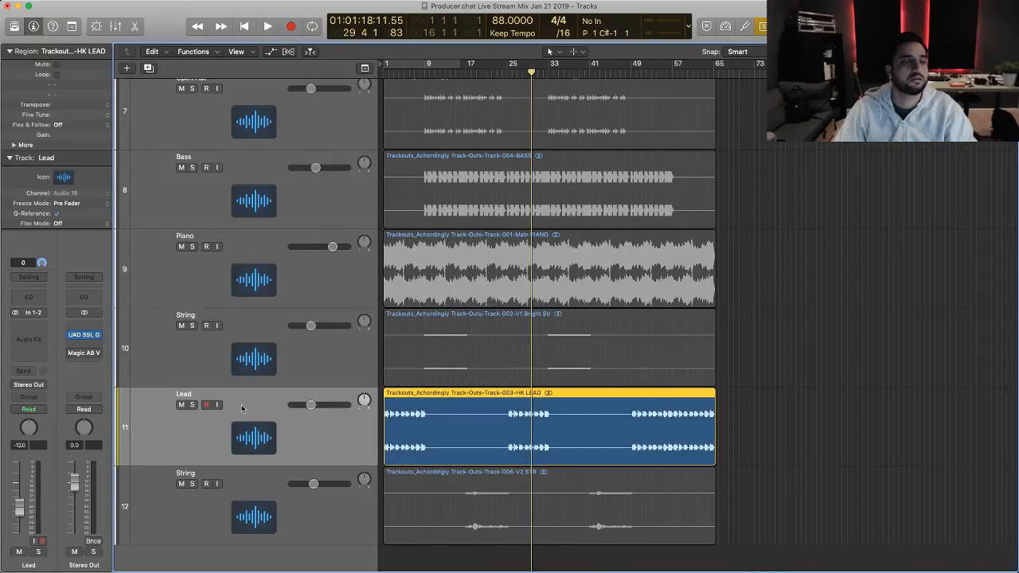
key("space")
key("space")
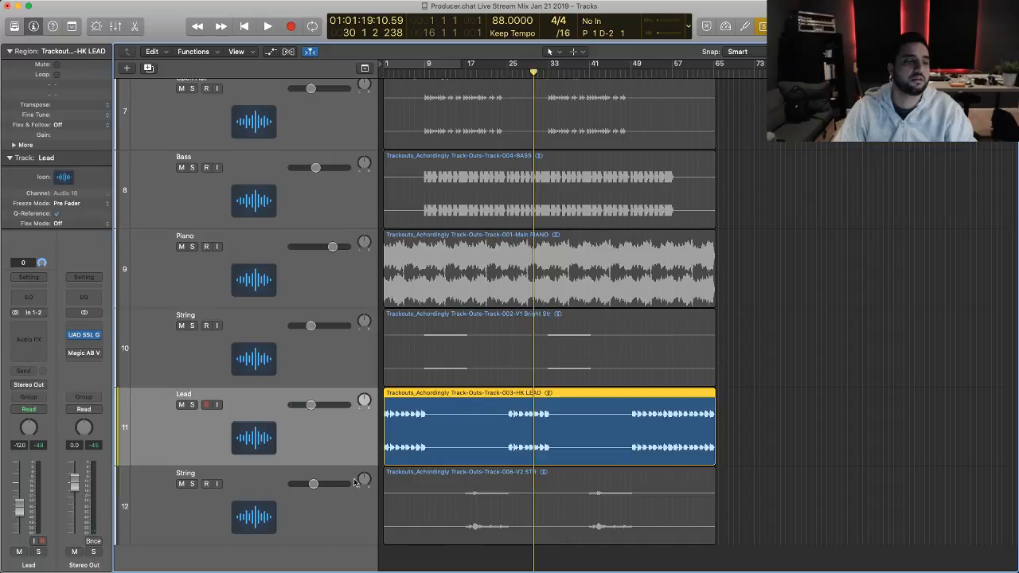
- Move the V2 STR string track above Lead so the two String tracks sit together, and show all twelve tracks
left_click(270, 508)
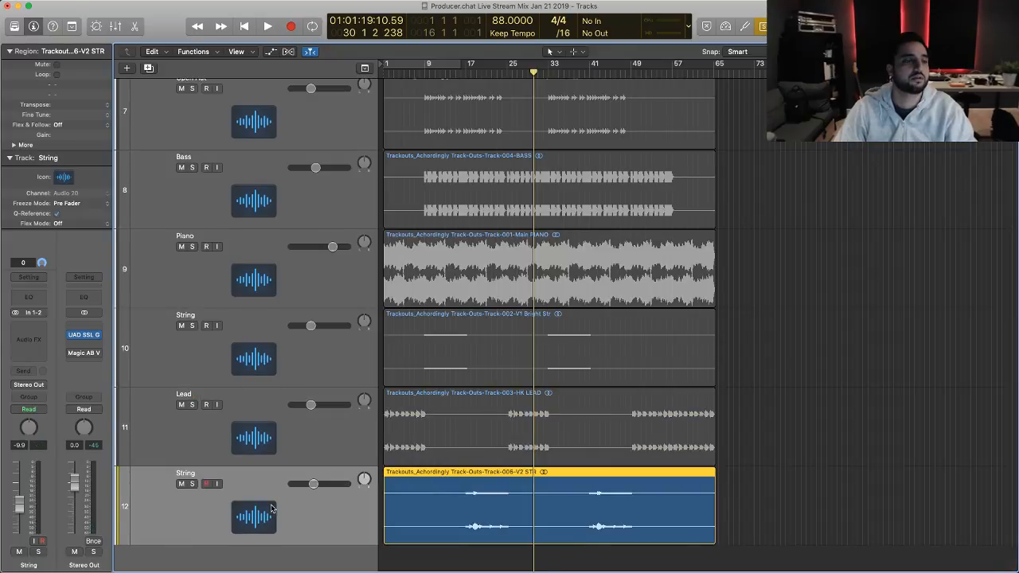
left_click_drag(270, 508, 310, 442)
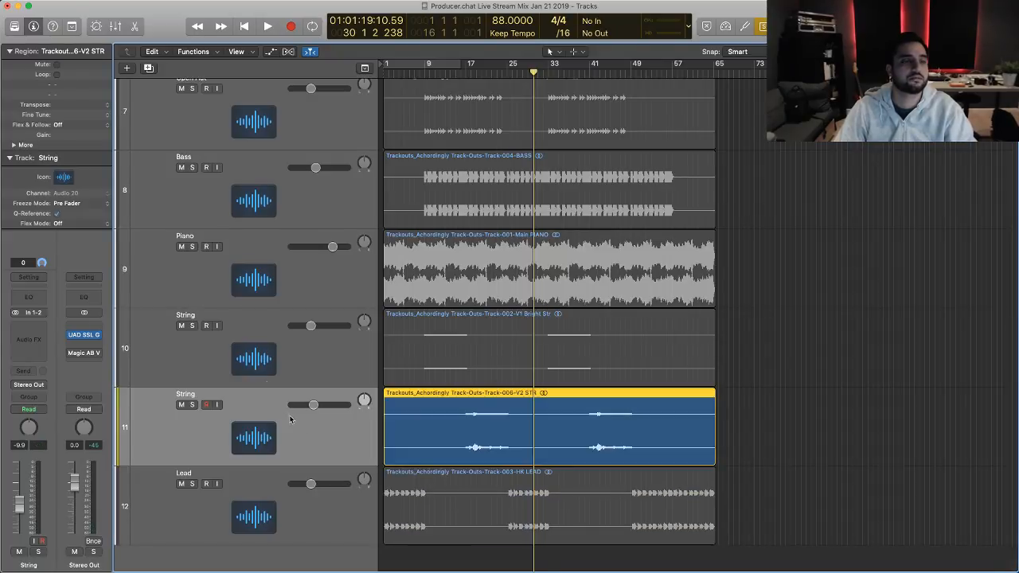
key("super+Up")
key("super+Up")
key("super+Up")
key("super+Up")
key("super+Up")
key("super+Up")
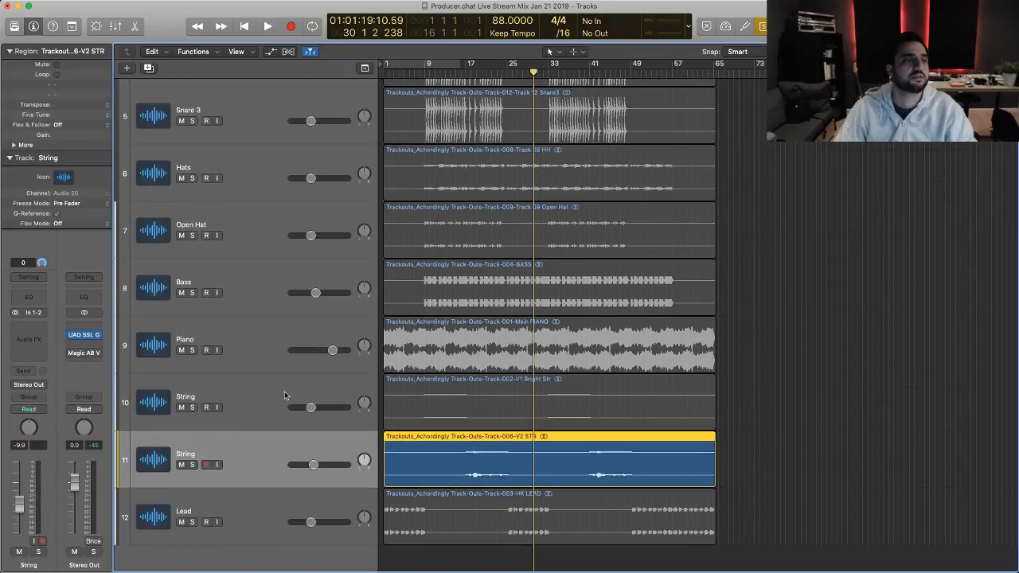
scroll(282, 398, "down", 2)
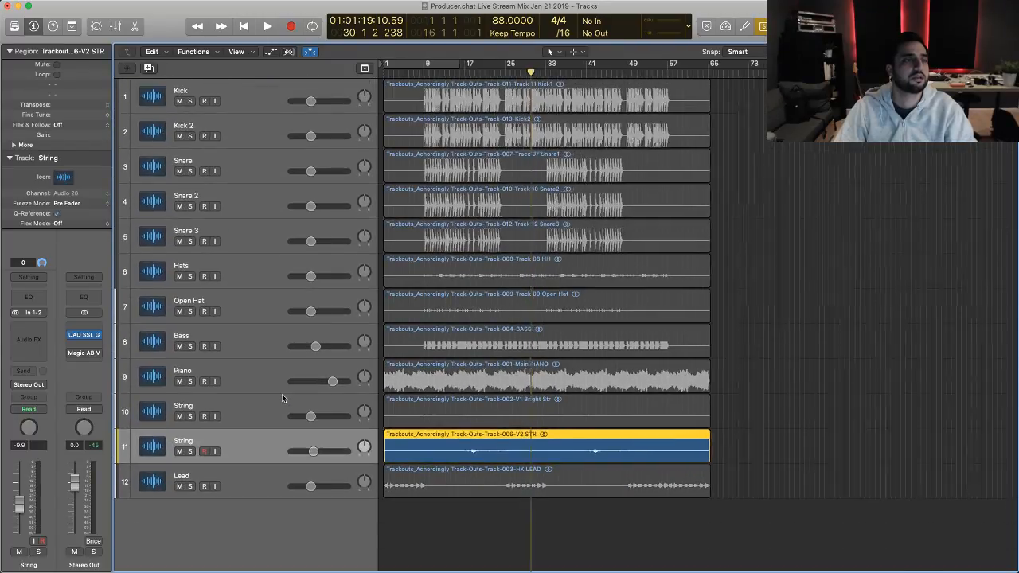
scroll(479, 357, "right", 4)
scroll(478, 357, "left", 1)
scroll(478, 352, "left", 2)
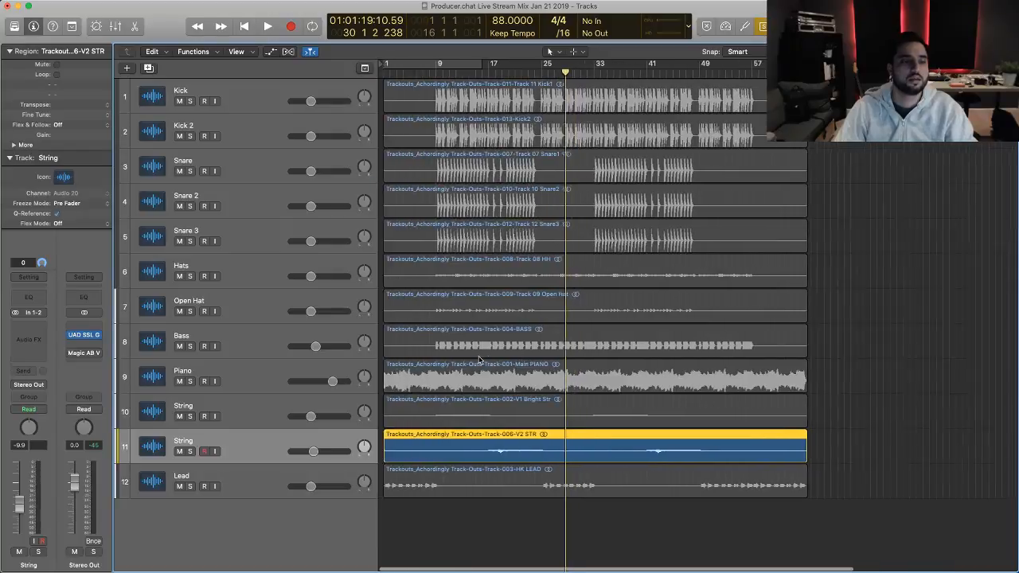
- Turn off solo mode so all stems are active, and look over the whole arrangement
key("super+a")
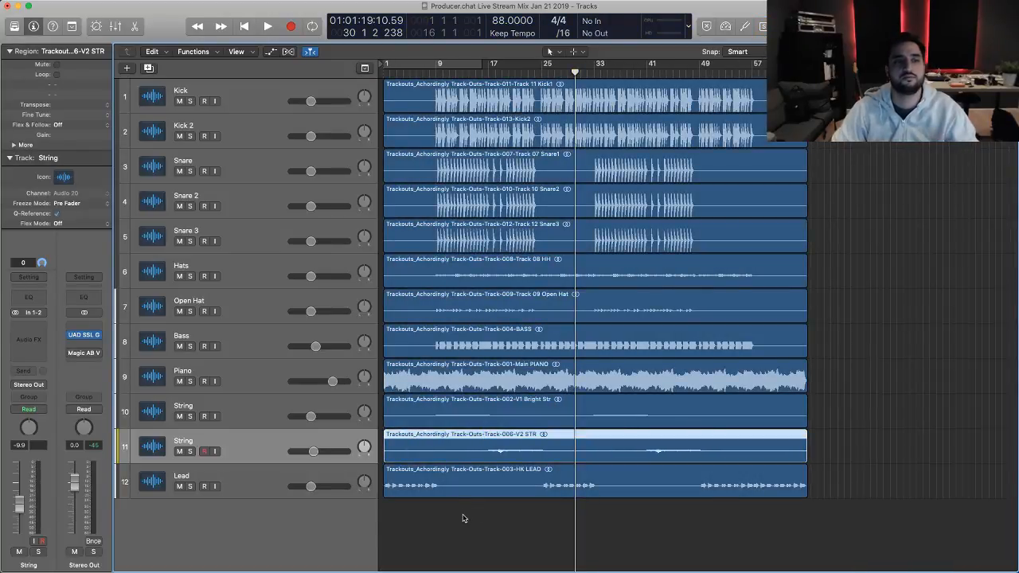
scroll(496, 500, "right", 2)
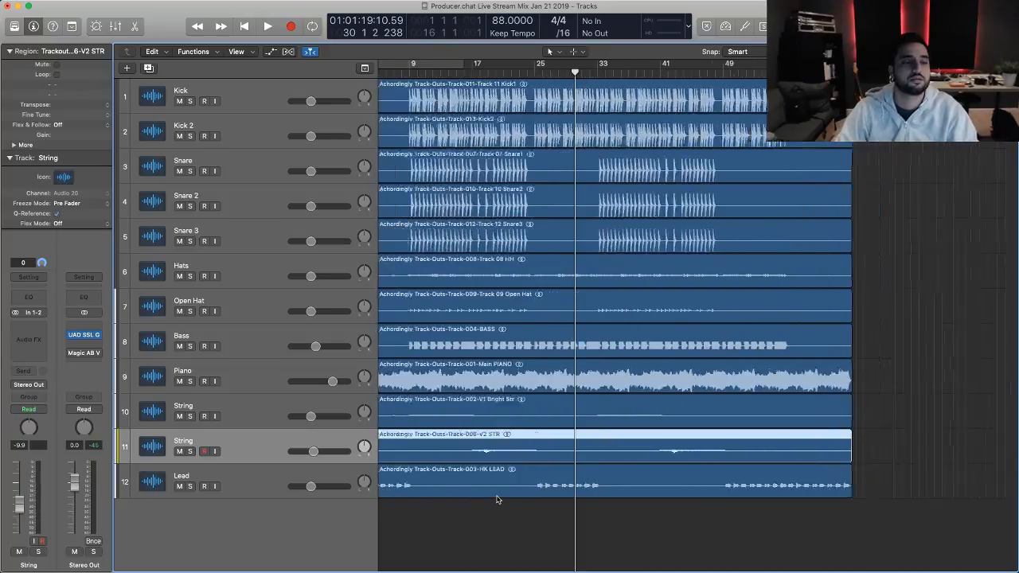
scroll(498, 500, "down", 4)
scroll(498, 500, "up", 3)
scroll(506, 495, "left", 3)
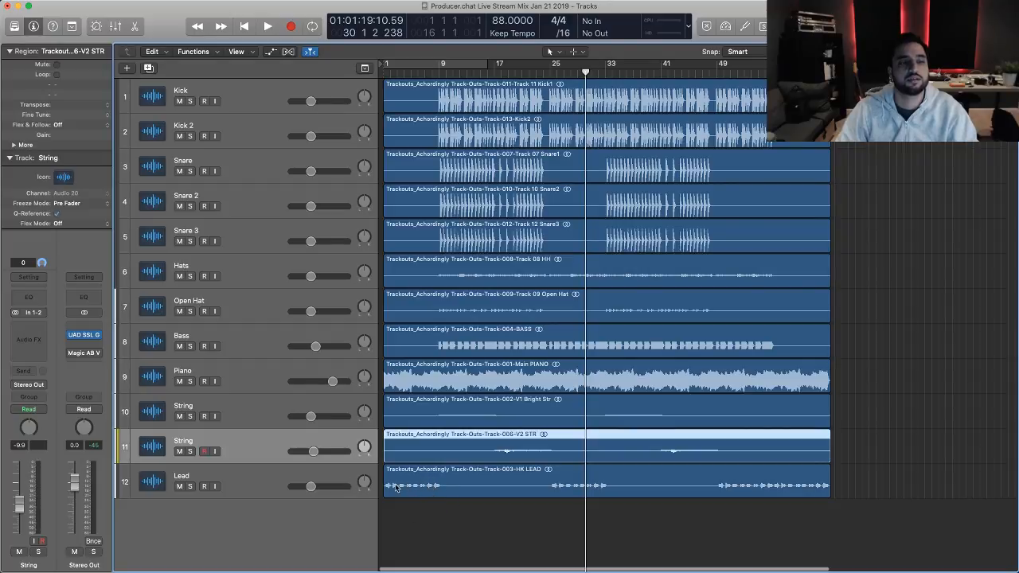
- Move the Lead track directly below Piano, and check the order in which Piano, Lead and the two String tracks enter
left_click_drag(277, 478, 268, 409)
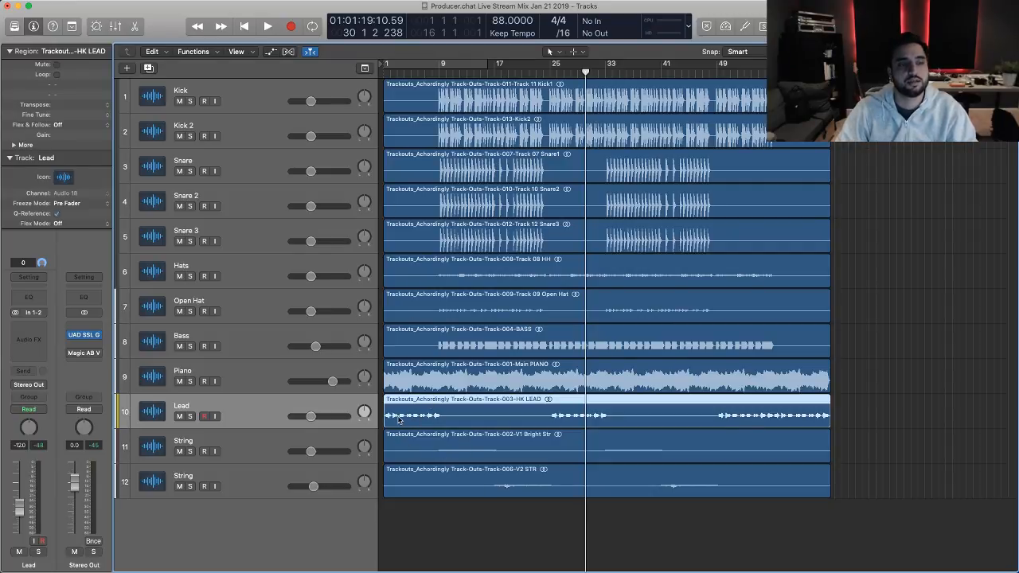
left_click(226, 371)
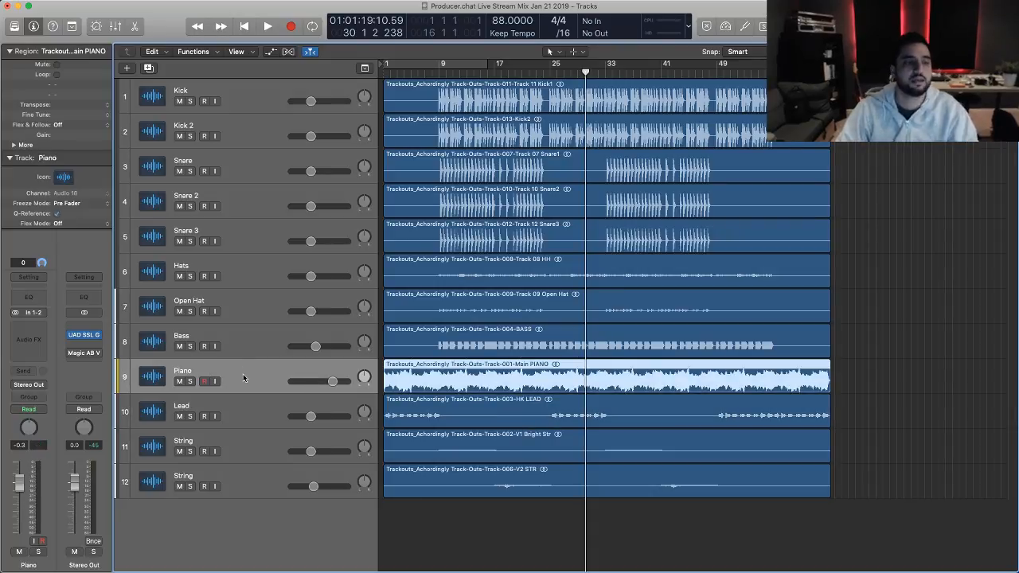
left_click(245, 411)
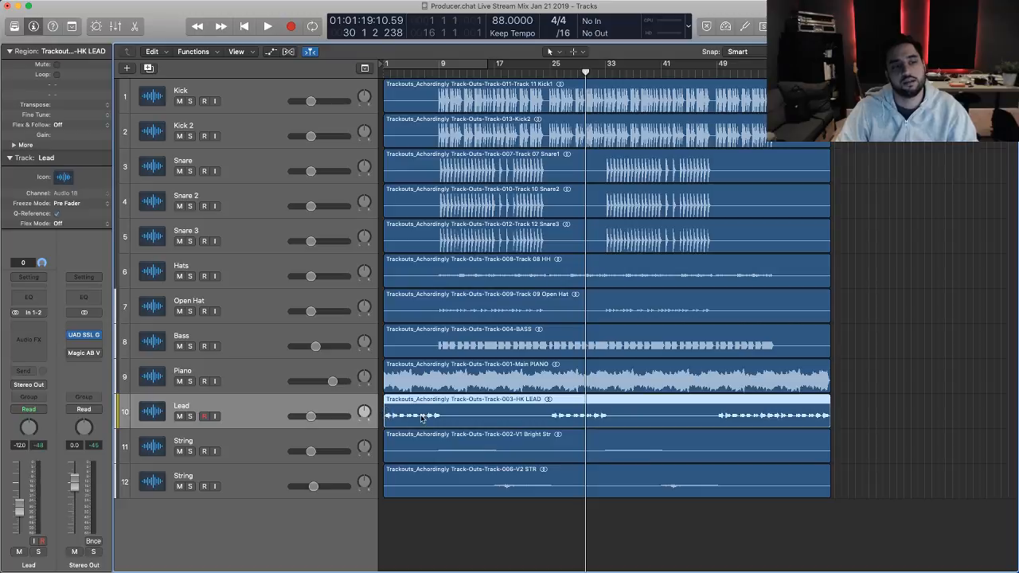
left_click_drag(394, 72, 446, 73)
left_click(263, 445)
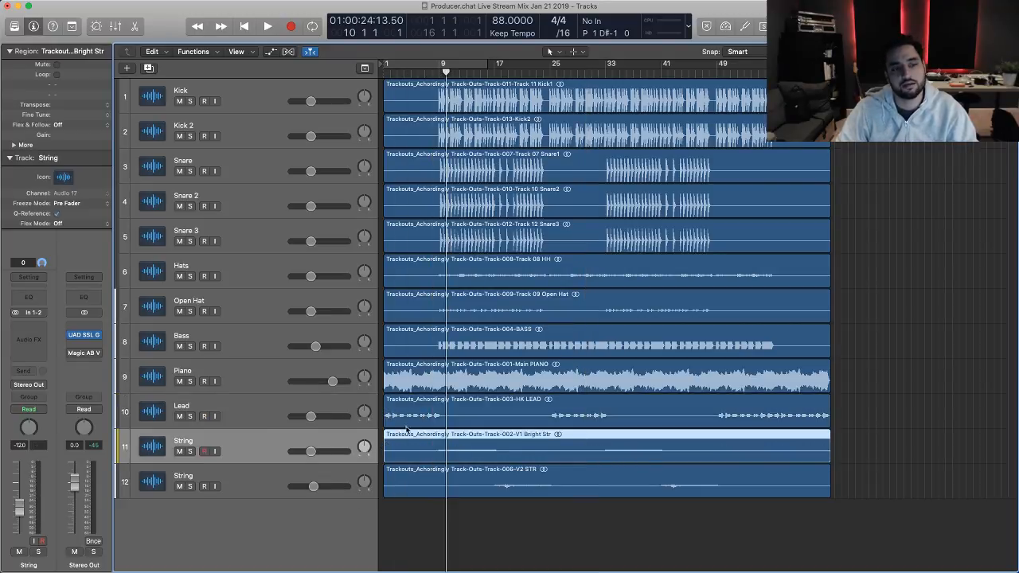
left_click_drag(469, 72, 510, 74)
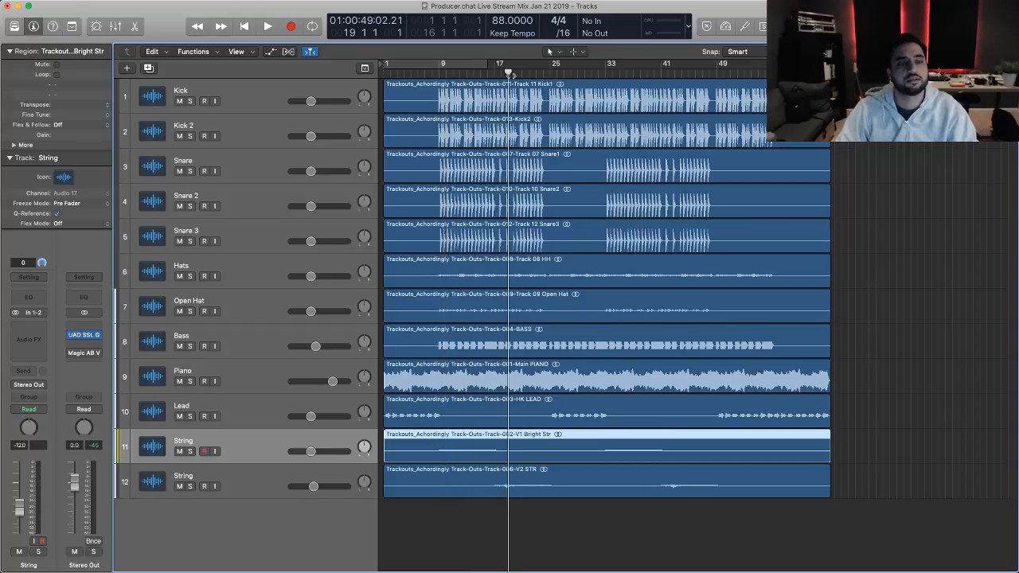
left_click(246, 480)
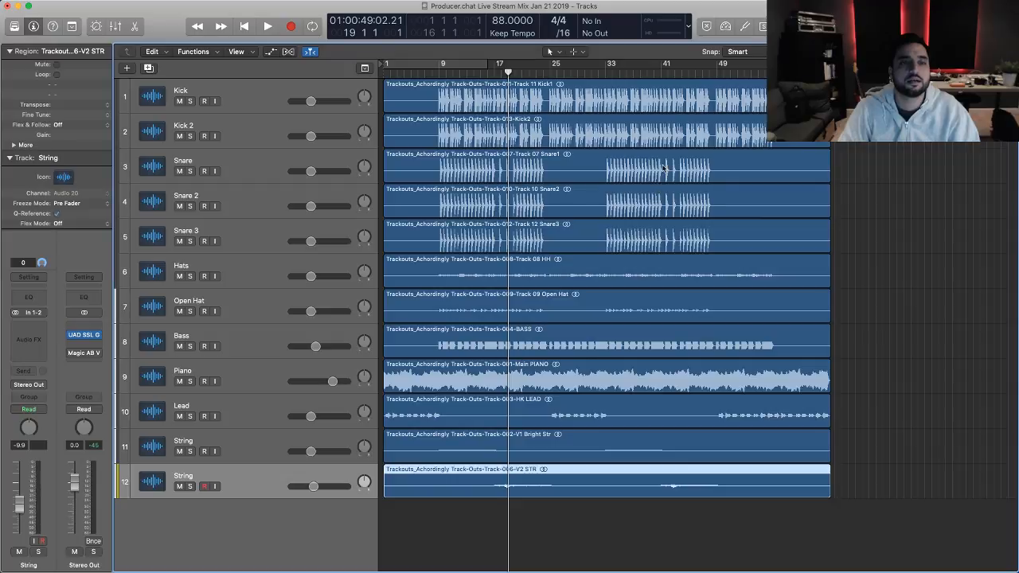
- Examine the waveforms of all stems for silent stretches before, between and after the audio
left_click_drag(842, 233, 715, 165)
left_click(897, 221)
scroll(836, 237, "up", 5)
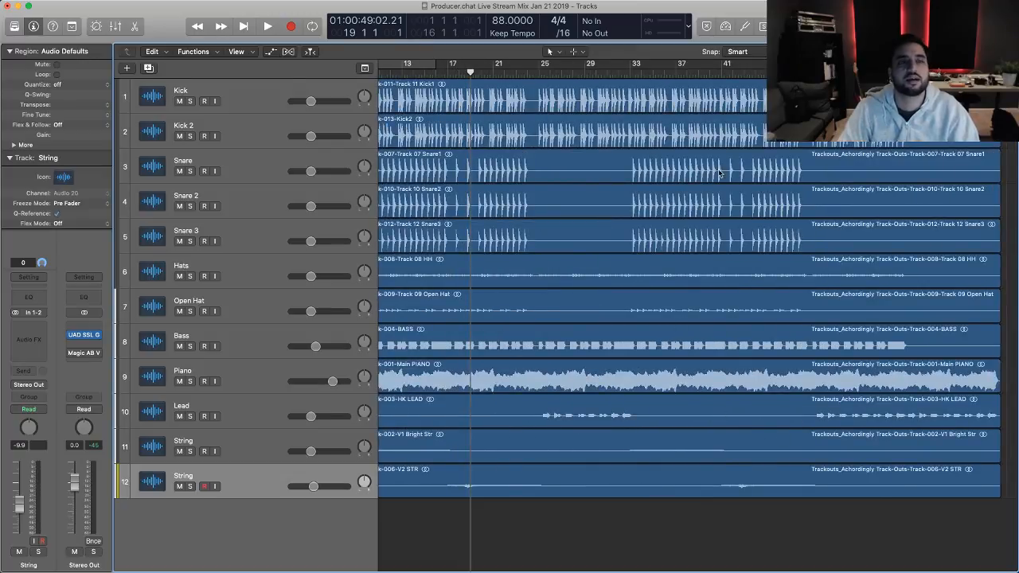
scroll(719, 173, "down", 3)
key("super+minus")
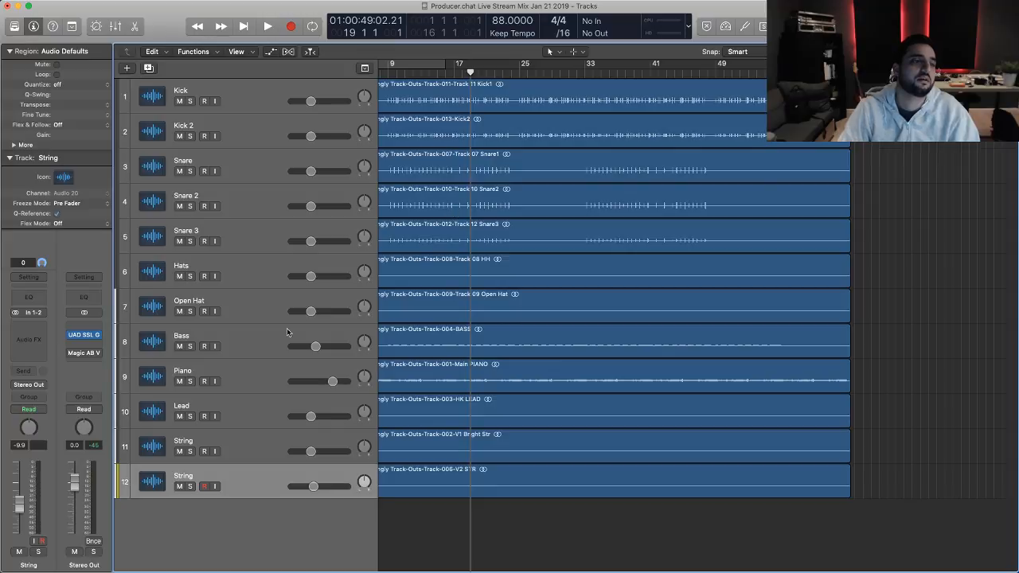
left_click(180, 307)
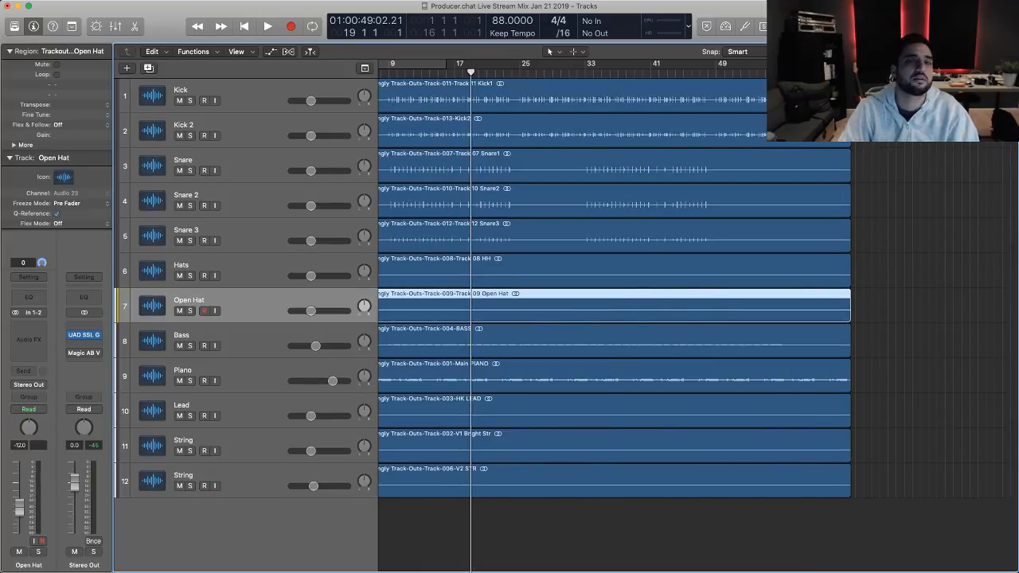
key("super+Left")
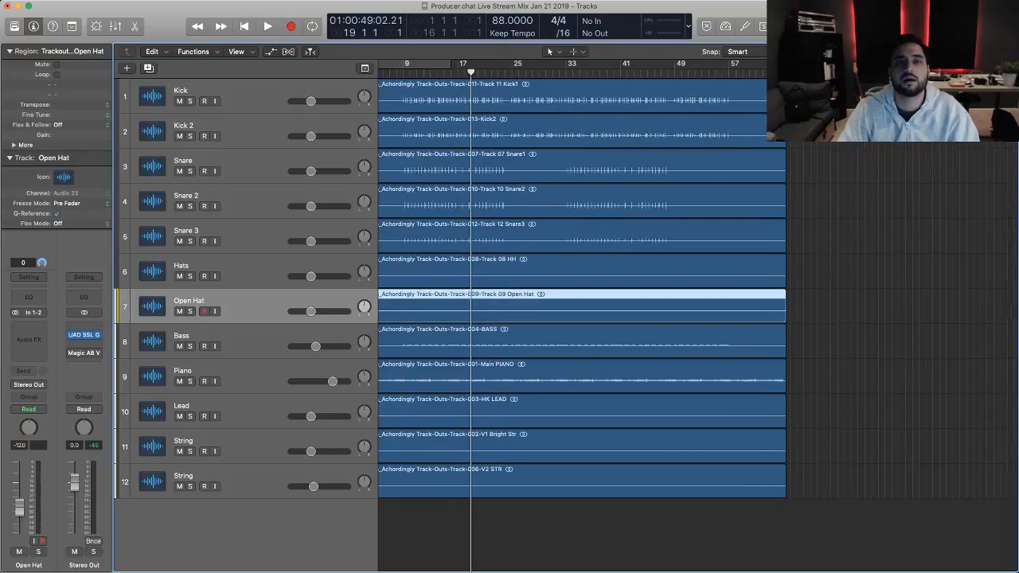
left_click(873, 52)
left_click_drag(975, 52, 976, 51)
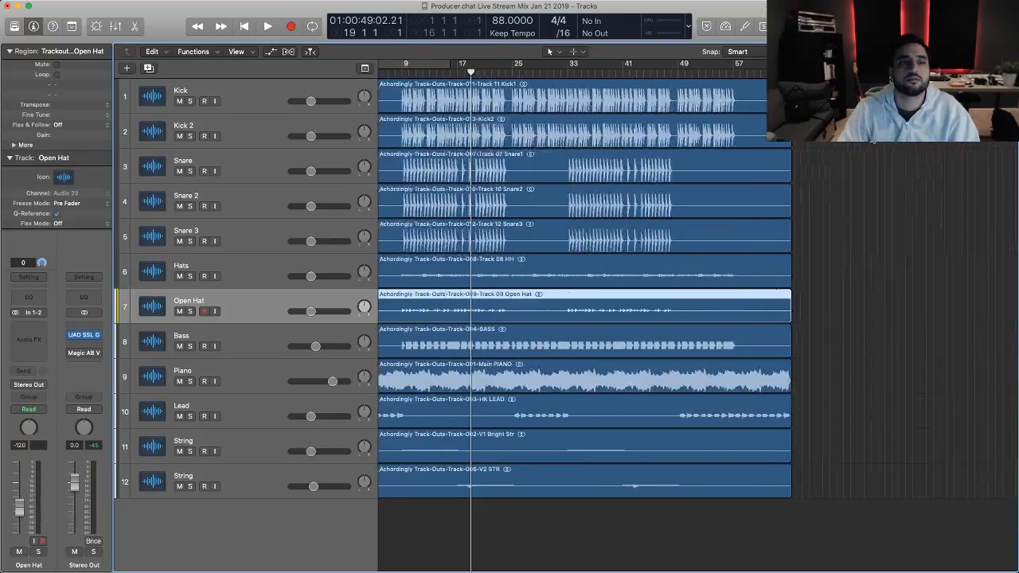
scroll(872, 140, "up", 2)
scroll(807, 152, "left", 5)
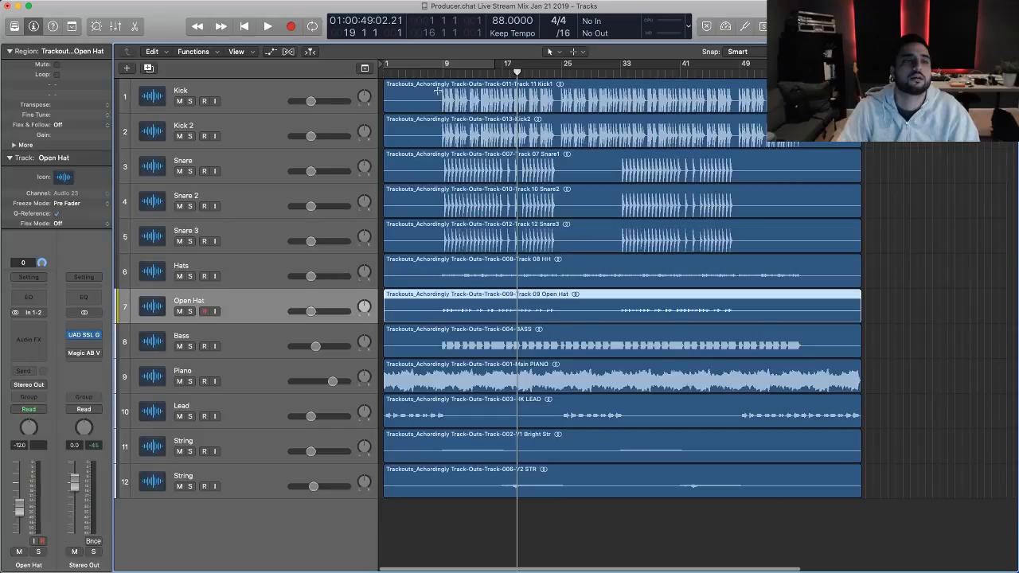
- Delete the silence before bar 9 on both Kick and all three Snare tracks, and extend the remaining region starts slightly earlier
left_click_drag(437, 93, 375, 233)
key("Delete")
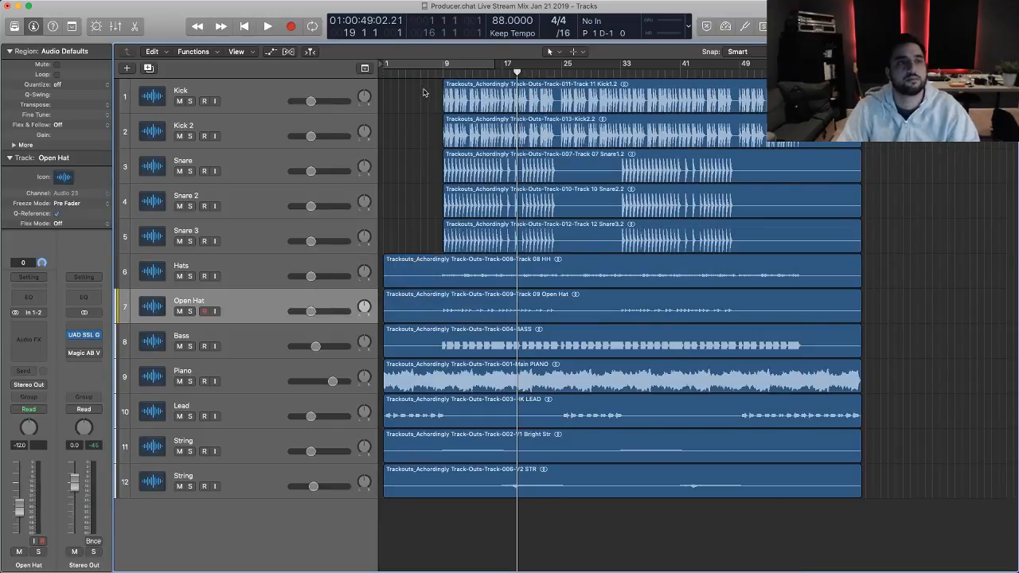
left_click_drag(422, 80, 487, 251)
left_click_drag(624, 490, 630, 535)
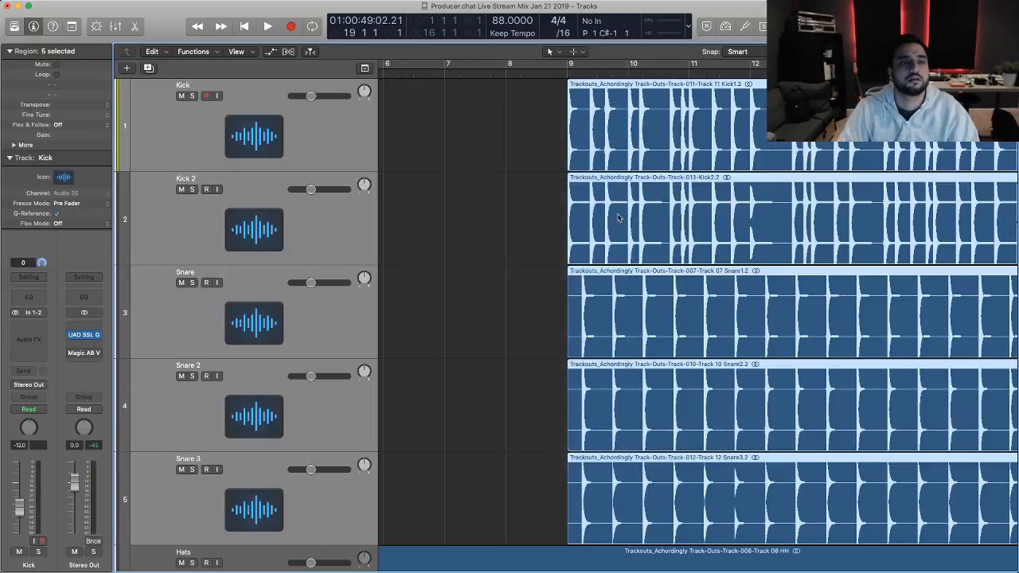
left_click_drag(568, 165, 553, 166)
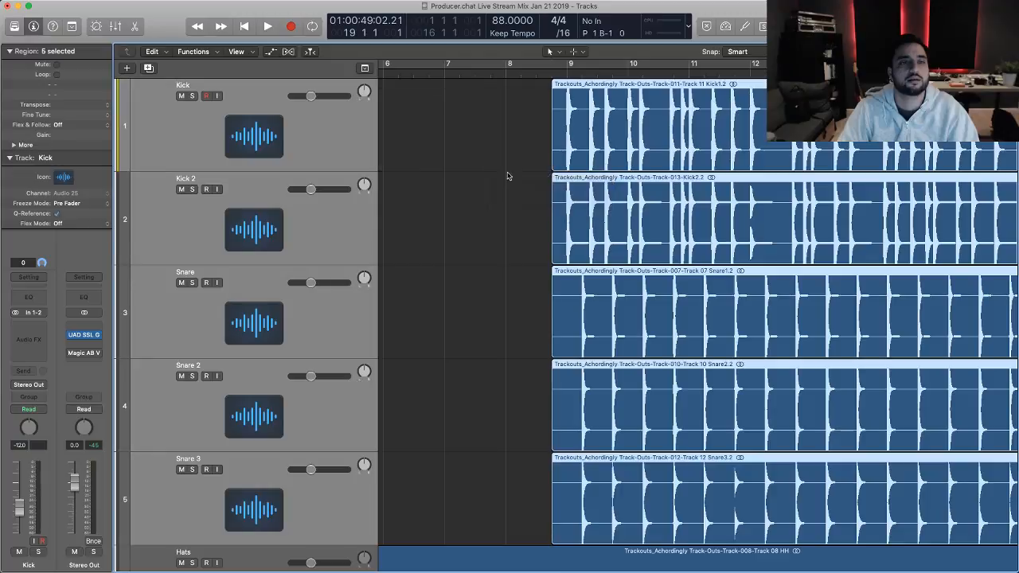
left_click(508, 174, "ctrl+alt")
- Trim the silent ends of the Kick and Snare regions to about bar 58, and the three Snares further back to about bar 49
left_click_drag(890, 148, 806, 223)
key("Delete")
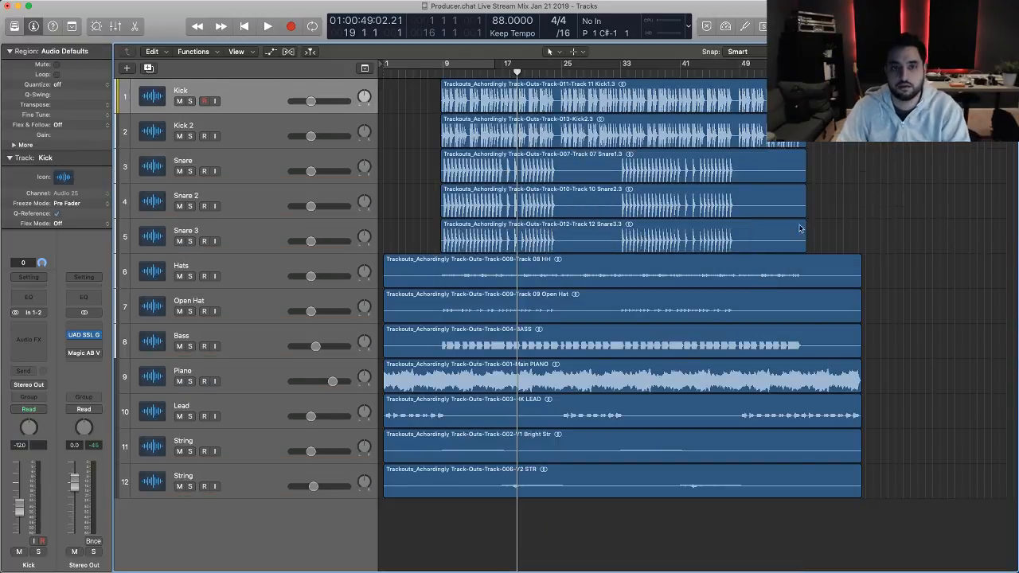
left_click_drag(834, 168, 743, 232)
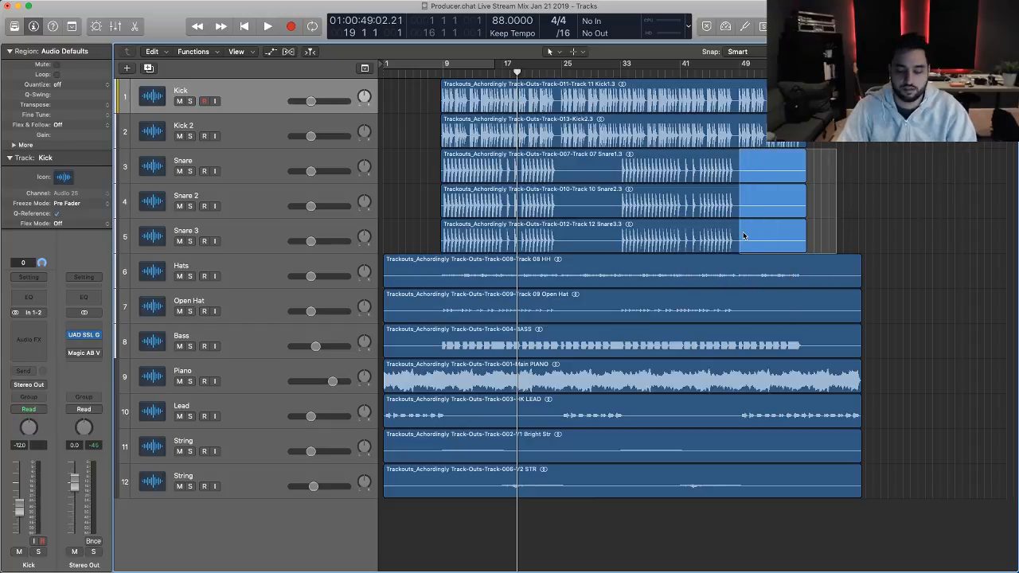
key("Delete")
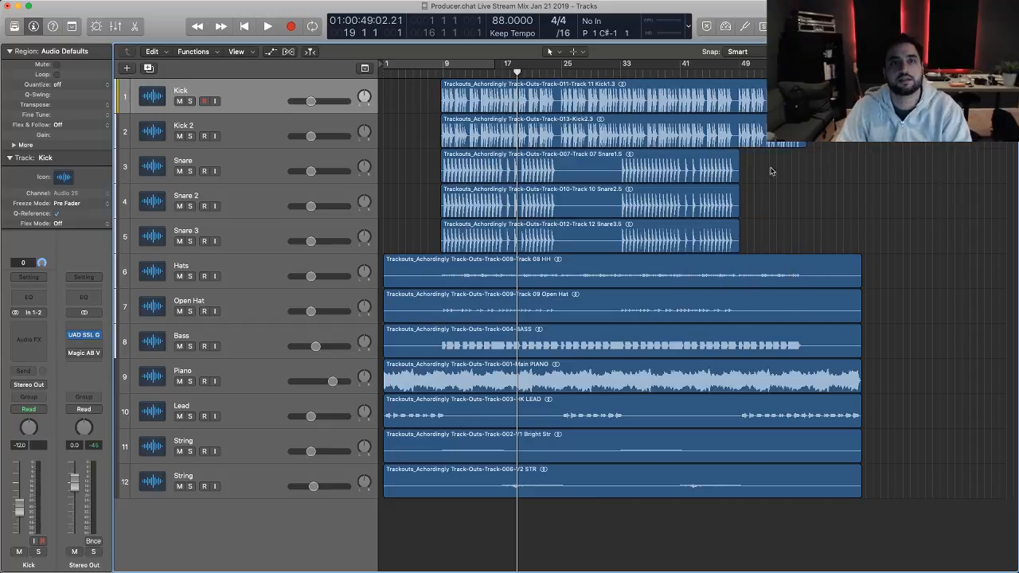
- Use the Marquee Tool to delete the silent gap from bar 25 to bar 32 on the three Snare tracks
left_click(582, 54)
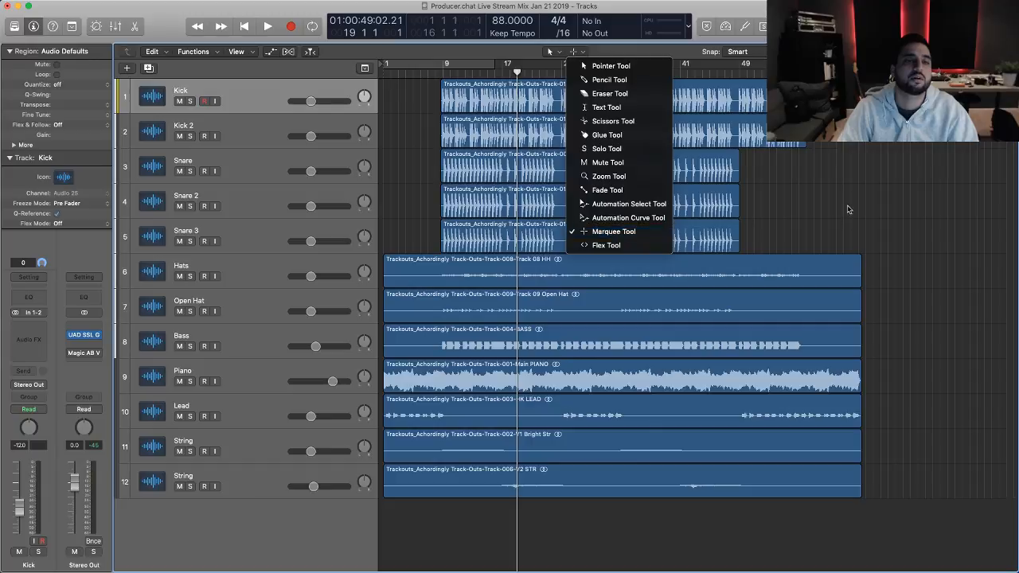
left_click(645, 227)
left_click_drag(609, 171, 562, 253)
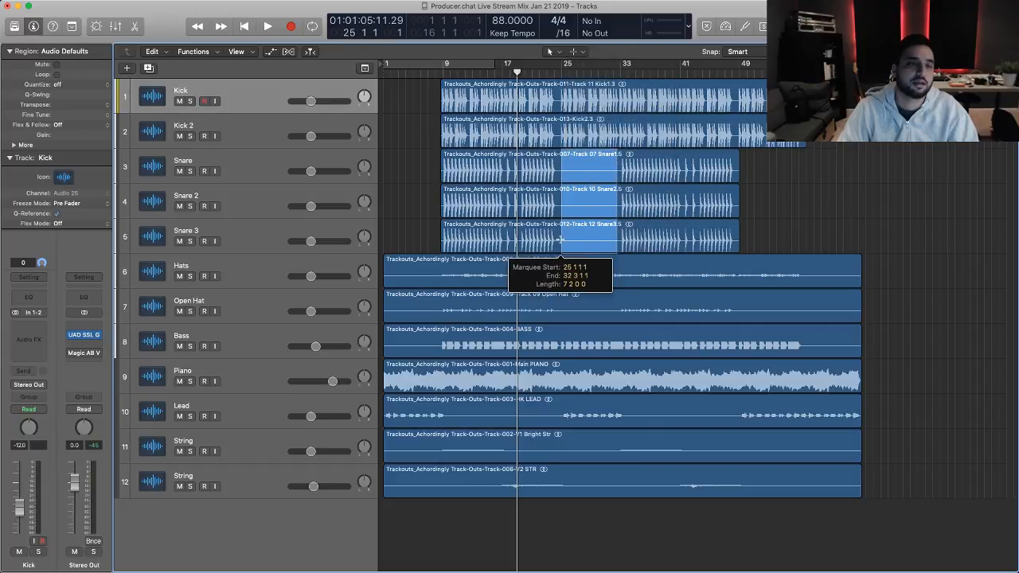
key("Delete")
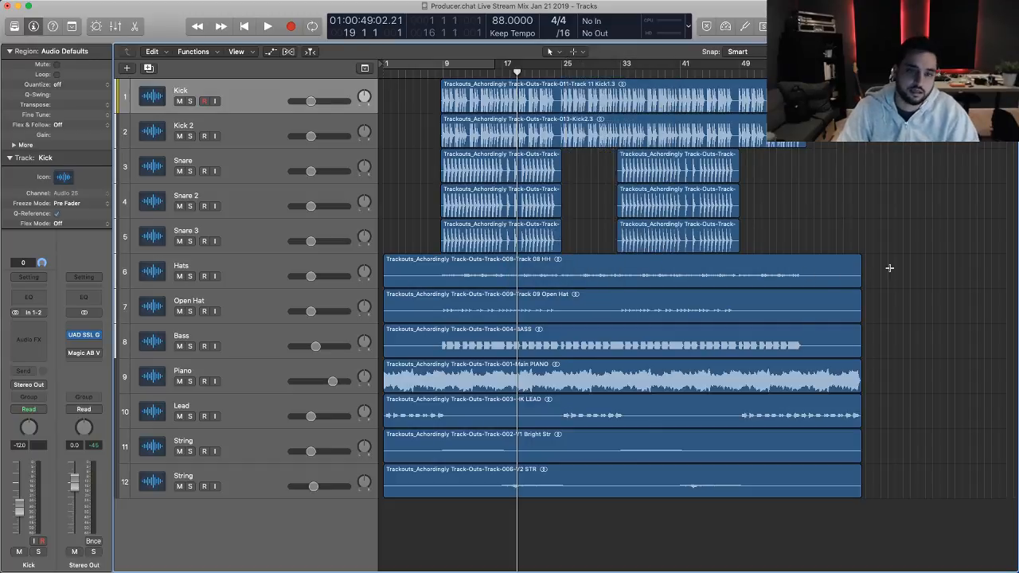
- Trim the silent ends of Hats, Open Hat and Bass, ending Open Hat at bar 50, and delete Open Hat's silent middle gap
left_click_drag(885, 256, 806, 358)
key("Delete")
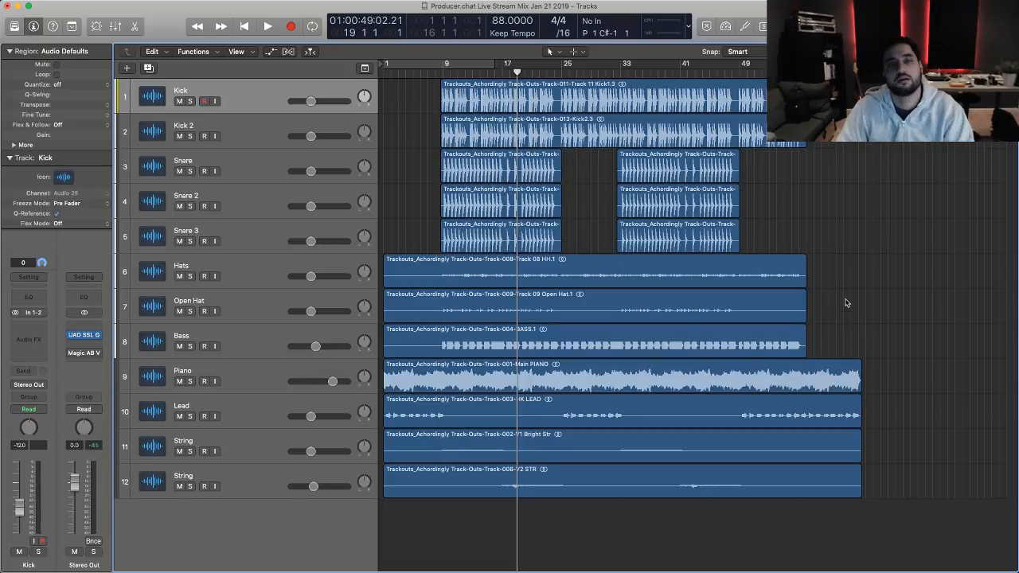
left_click_drag(837, 303, 746, 312)
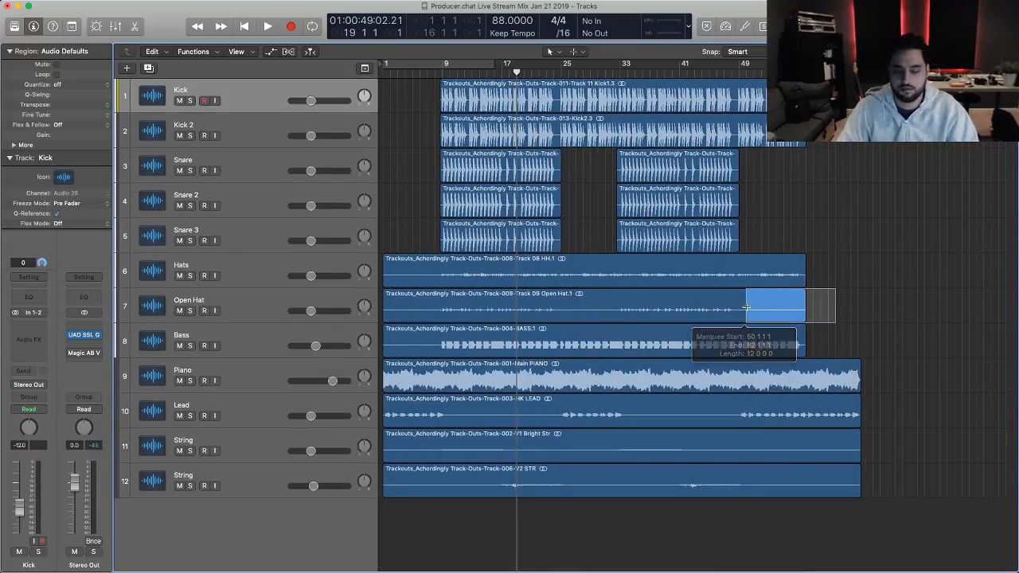
key("Delete")
left_click_drag(613, 309, 572, 312)
key("Delete")
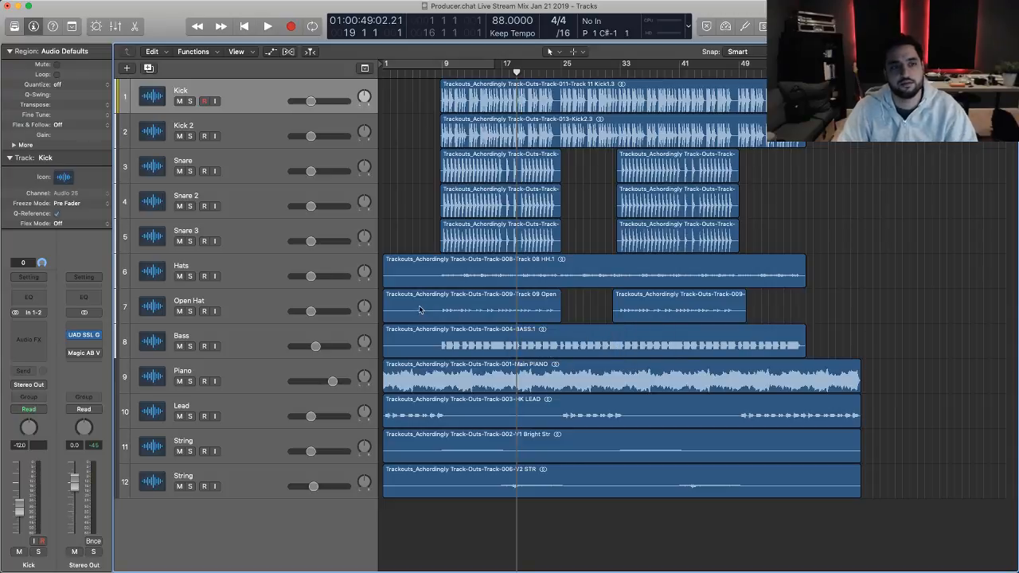
- Delete the silent intro, up to just before bar 9, from the Hats, Open Hat and Bass regions
left_click_drag(430, 305, 386, 272)
key("Delete")
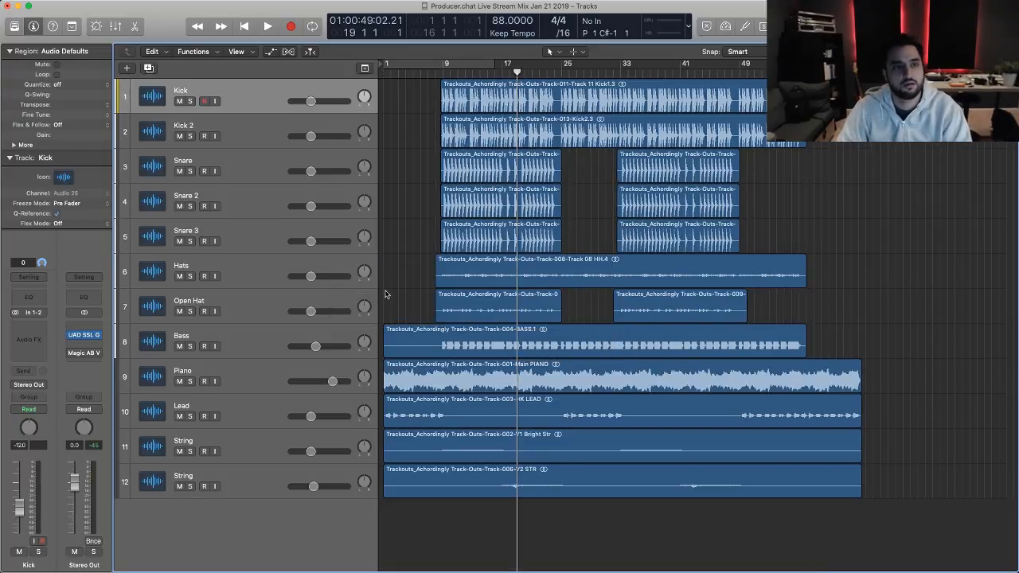
left_click_drag(429, 339, 385, 355)
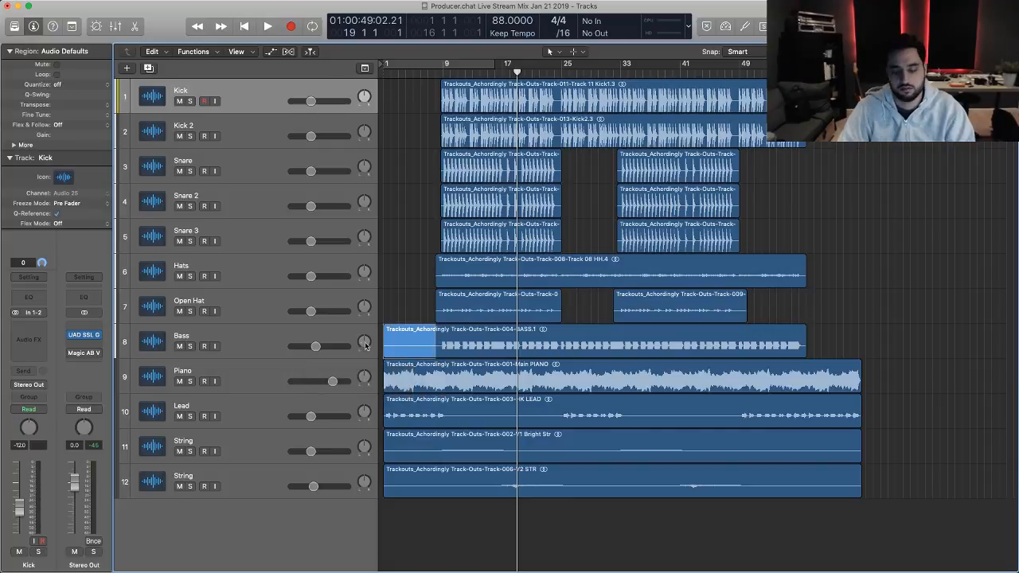
key("Delete")
- Delete the two silent gaps between the three played sections on the Lead track
left_click_drag(725, 417, 634, 417)
key("Delete")
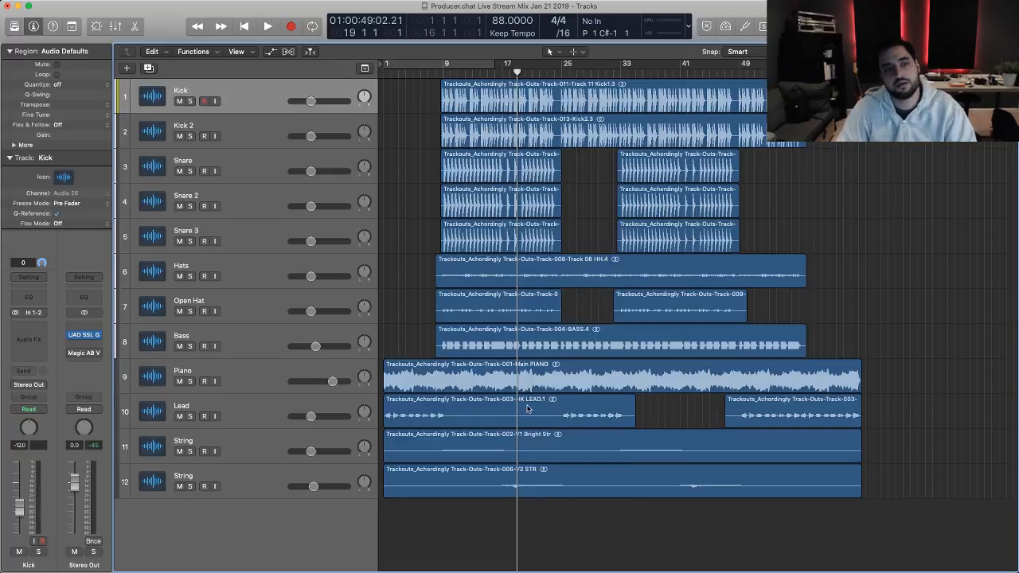
left_click_drag(554, 416, 453, 426)
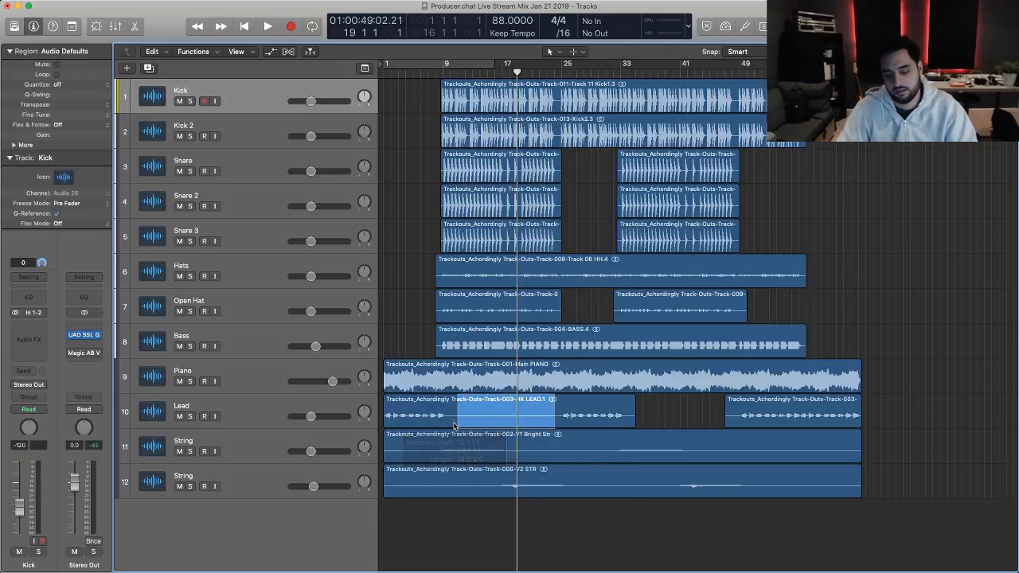
key("Delete")
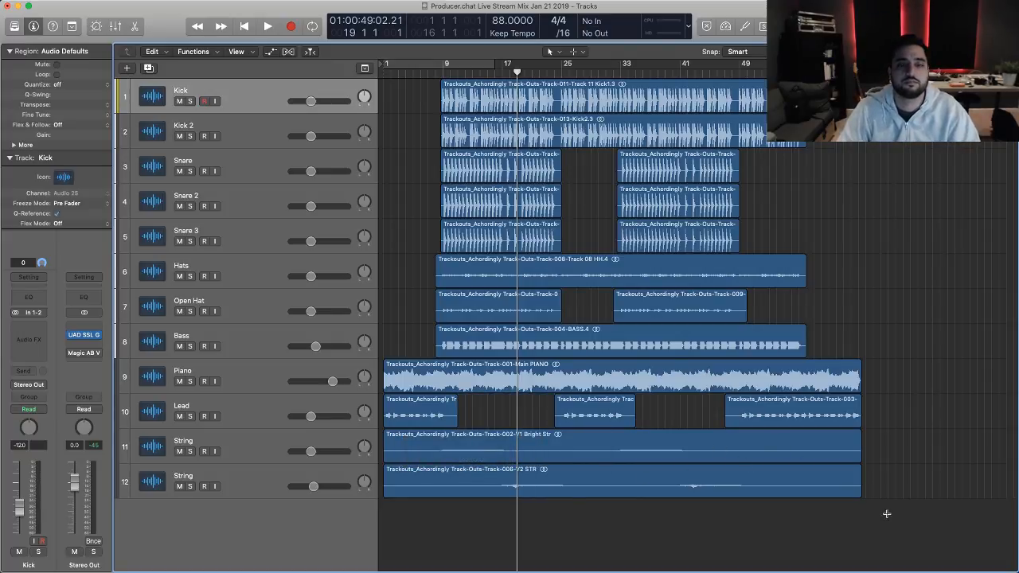
- Trim the silent ends of the string regions, V2 STR from about bar 51 and V1 Bright Str from about bar 43
left_click_drag(860, 481, 754, 478)
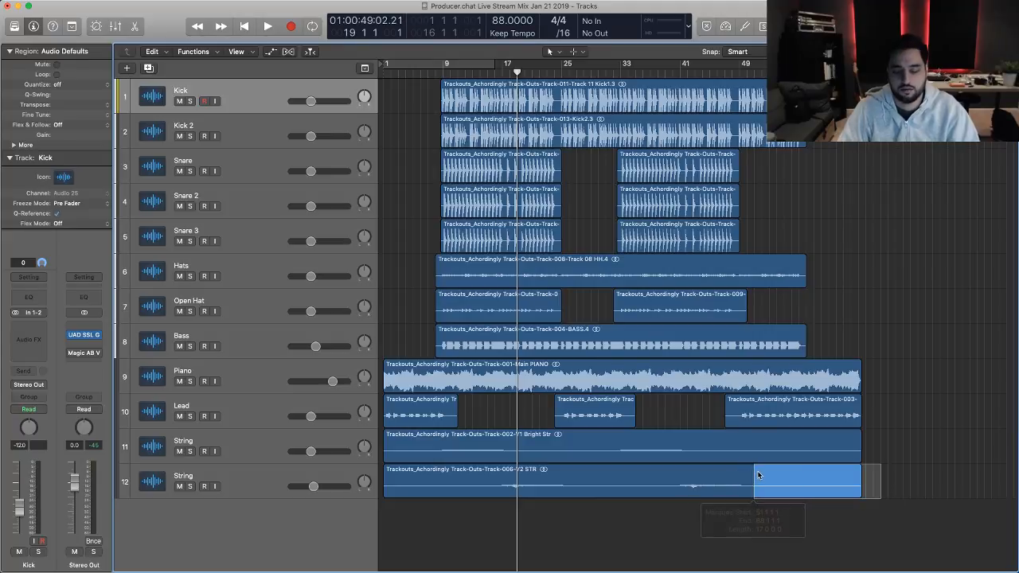
key("Delete")
left_click_drag(880, 446, 694, 451)
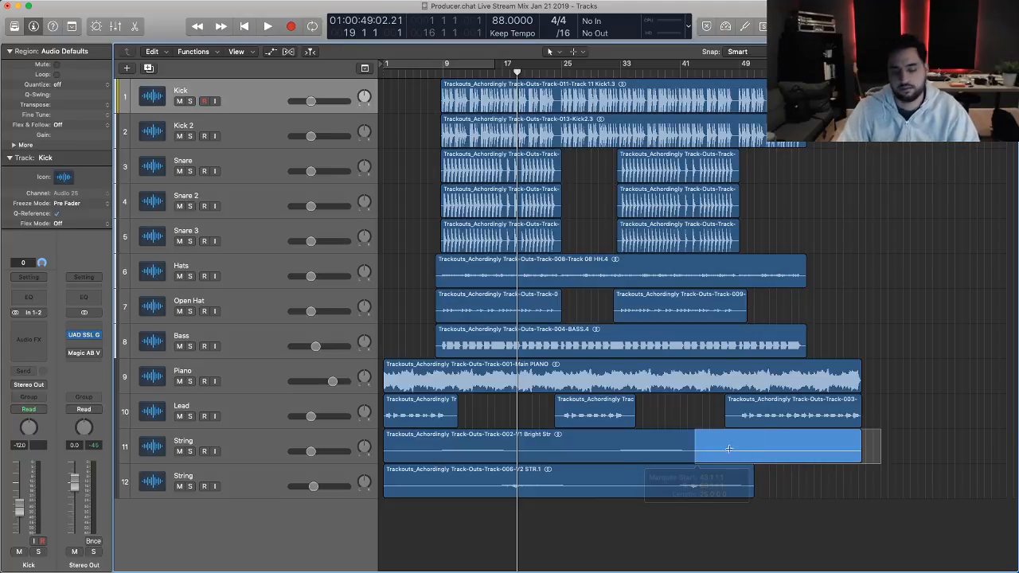
key("Delete")
- Delete the silent gap between the two played sections on each of the two String tracks
left_click_drag(599, 451, 535, 452)
key("Delete")
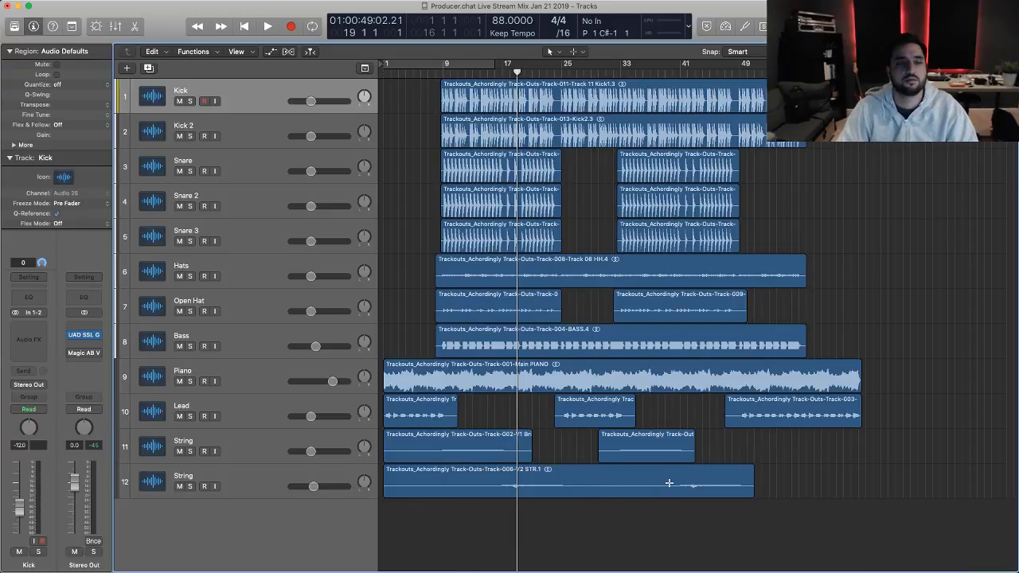
left_click_drag(673, 483, 580, 489)
key("Delete")
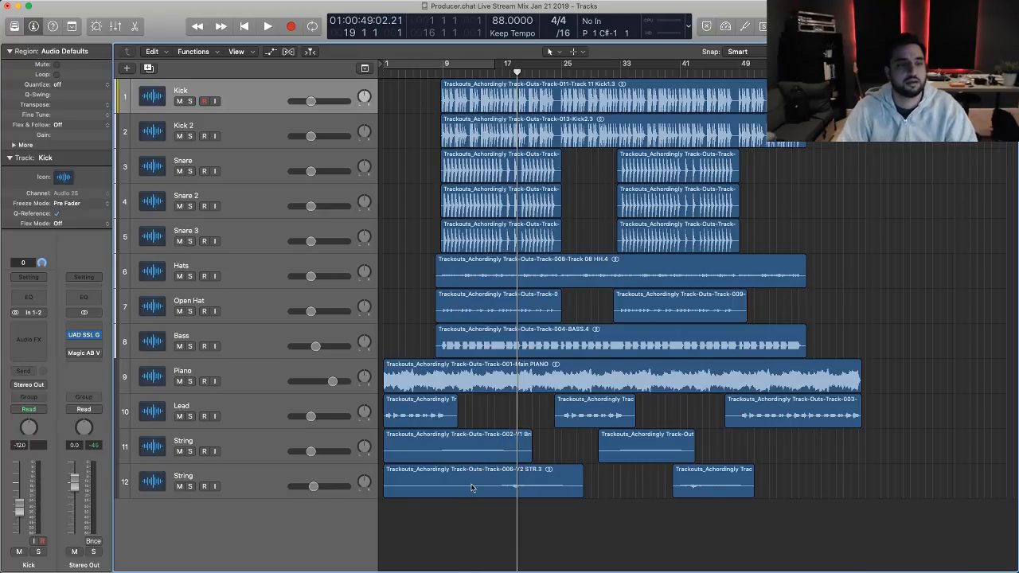
- Delete the silence before the first played section on the V2 STR and V1 Bright Str tracks
left_click_drag(487, 487, 377, 488)
key("Delete")
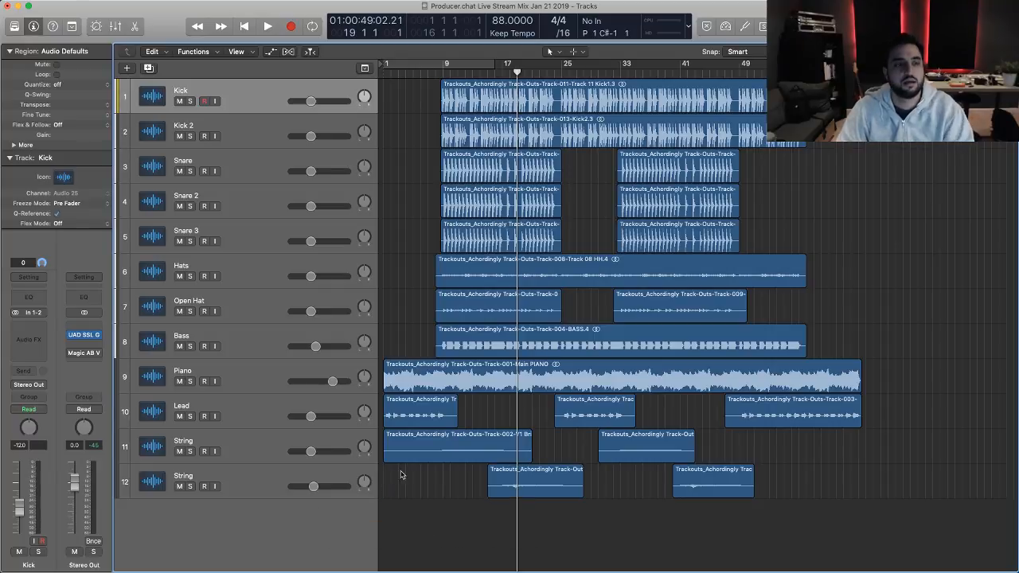
left_click_drag(429, 445, 377, 450)
key("Delete")
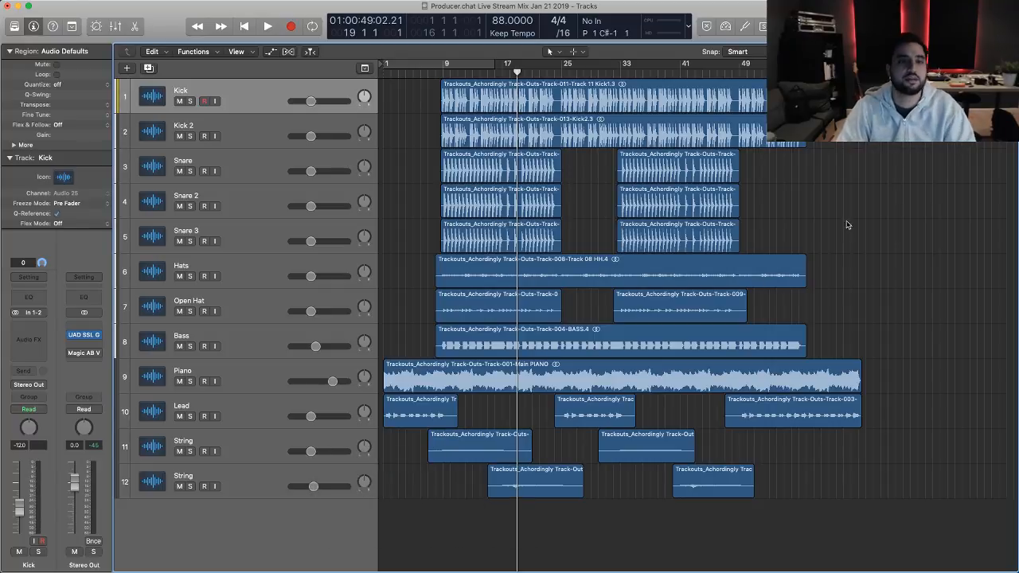
key("super+w")
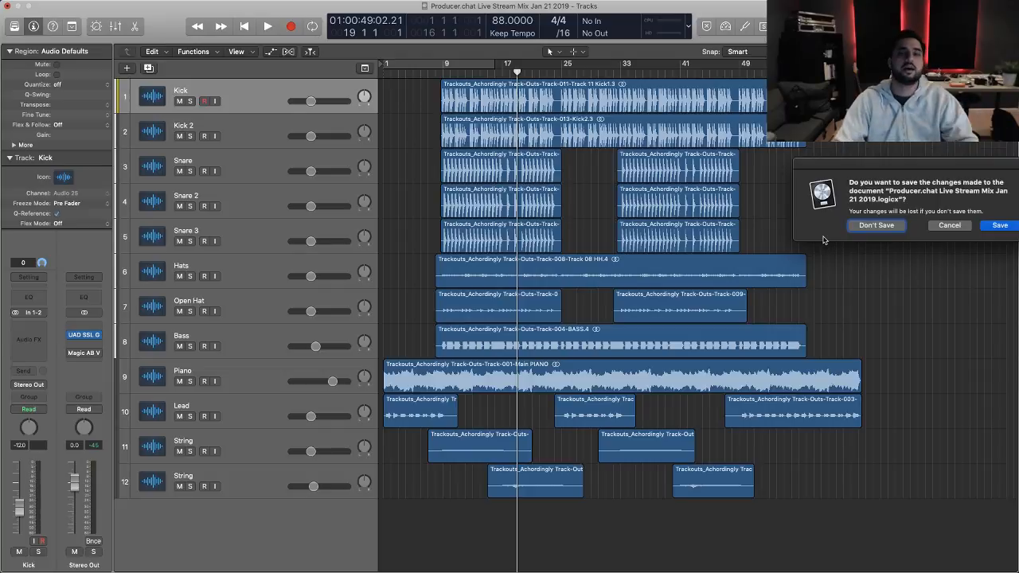
key("Escape")
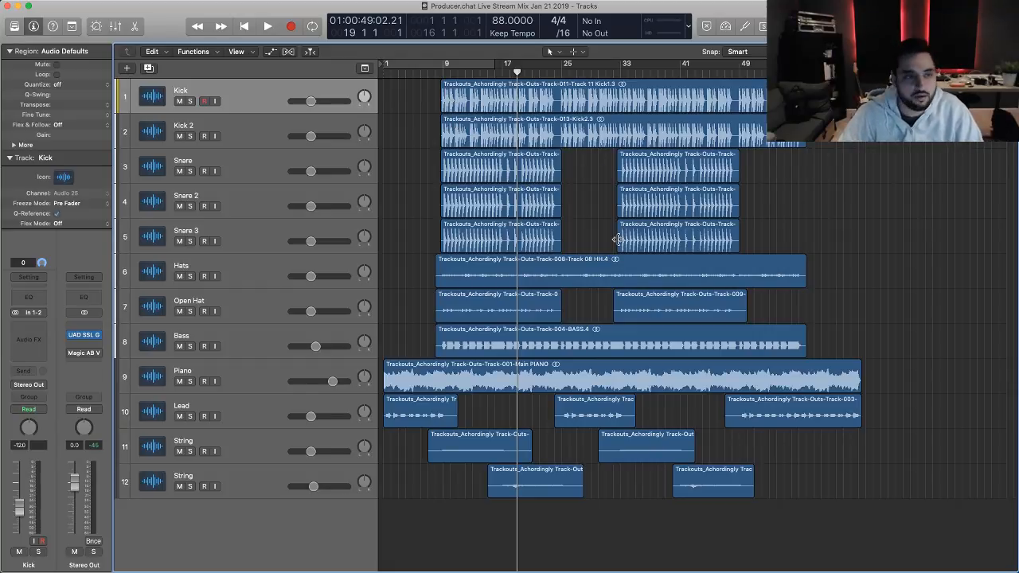
left_click_drag(627, 157, 629, 274)
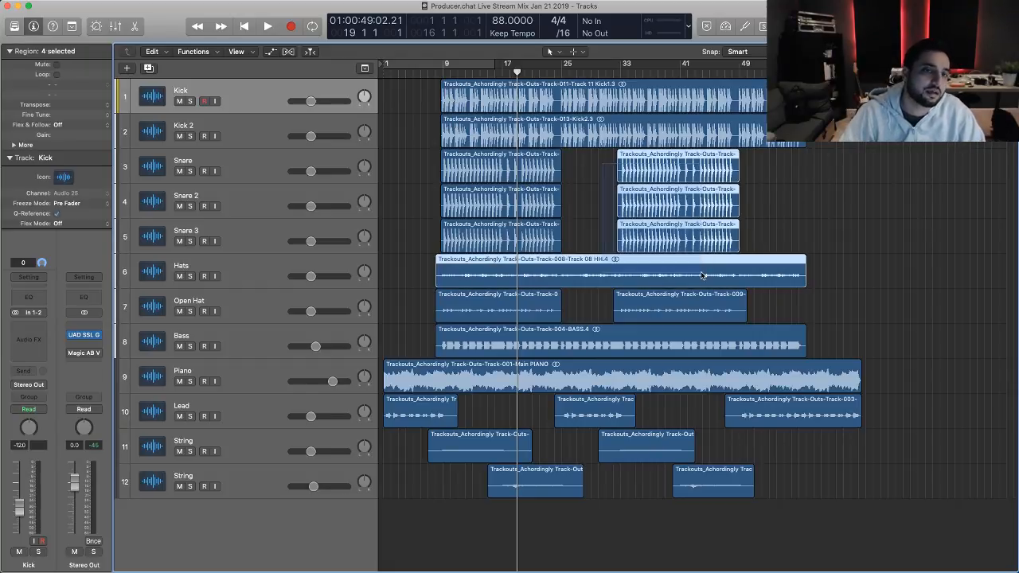
left_click(422, 265)
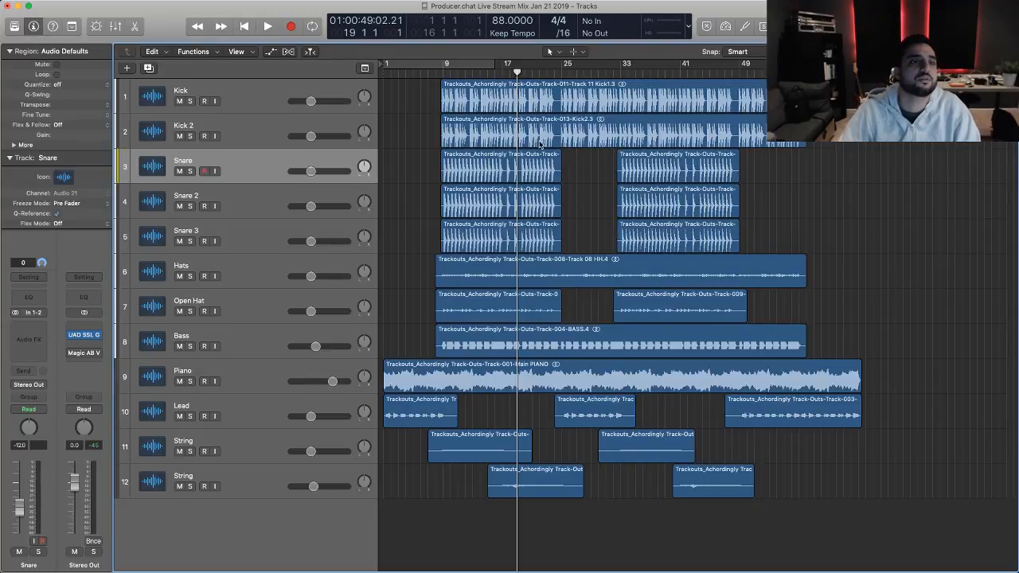
- Set a cycle range from bar 9 to bar 25 and pull the volume of every track below Kick down to minus infinity
left_click_drag(445, 65, 558, 73)
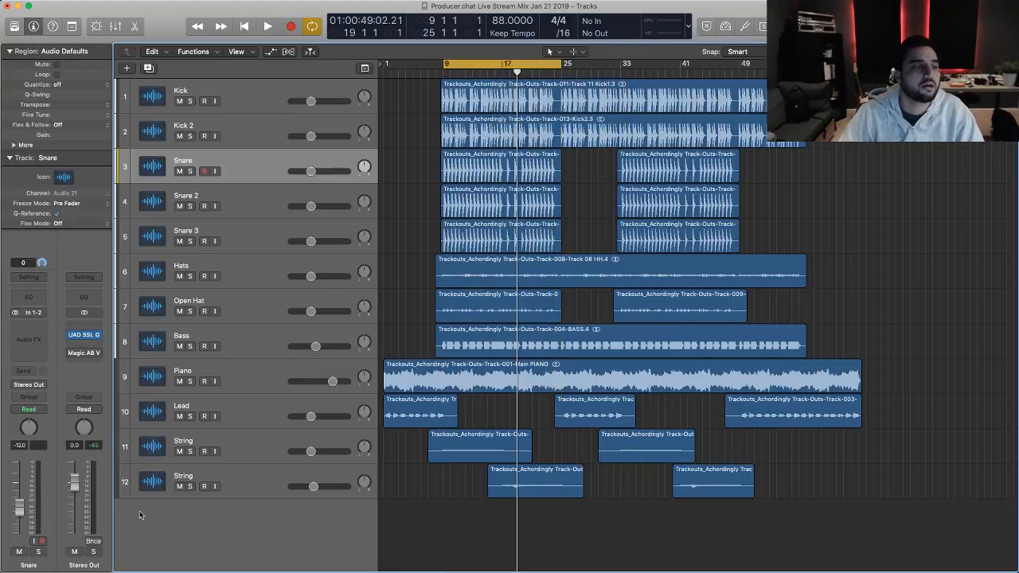
left_click(254, 483)
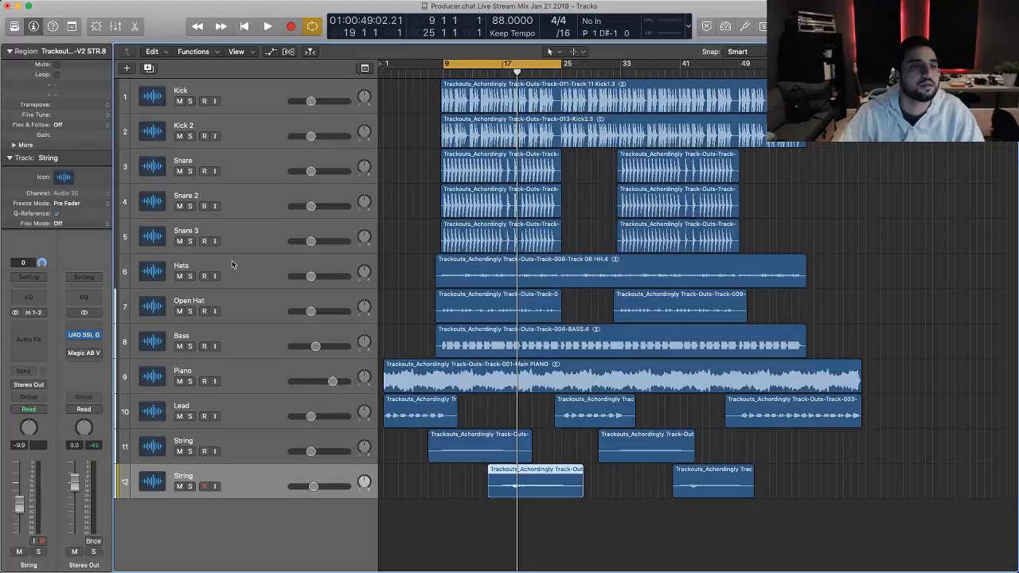
left_click(259, 127, "shift")
left_click_drag(311, 135, 290, 136)
left_click(420, 130)
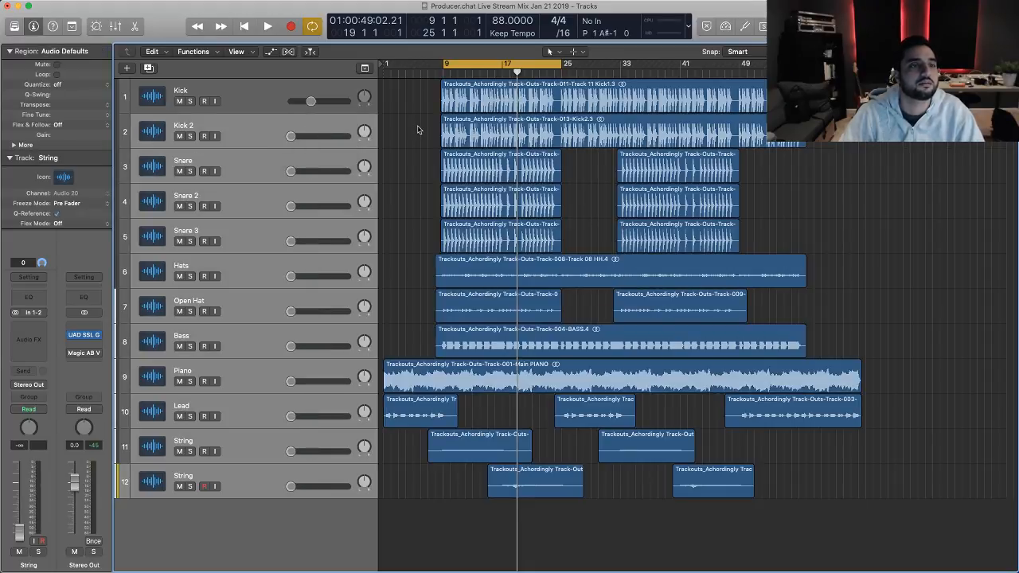
- Show the mixer and raise the Kick channel's level to -1.5 dB while the cycle range plays
key("x")
scroll(748, 178, "down", 5)
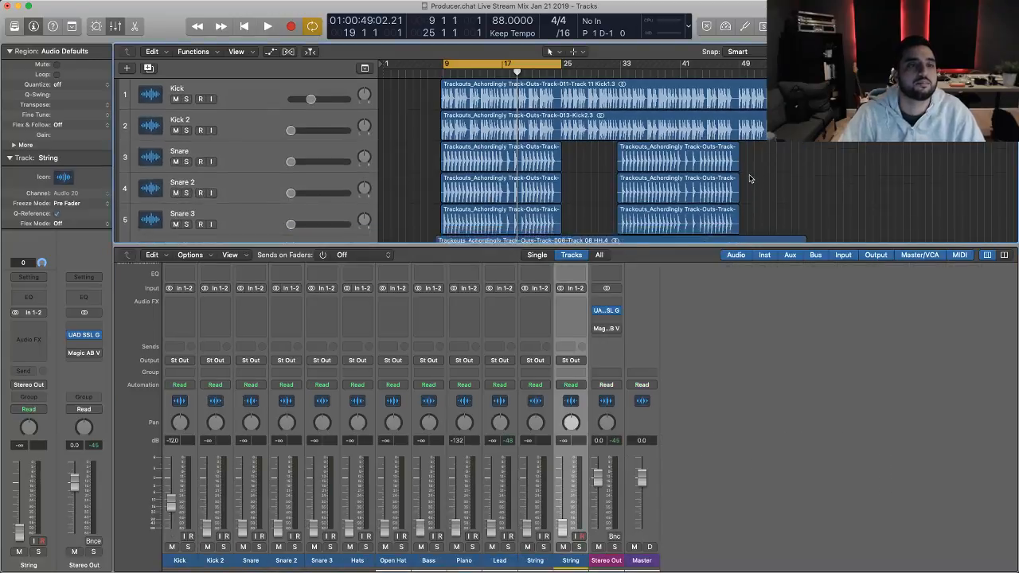
scroll(750, 181, "up", 2)
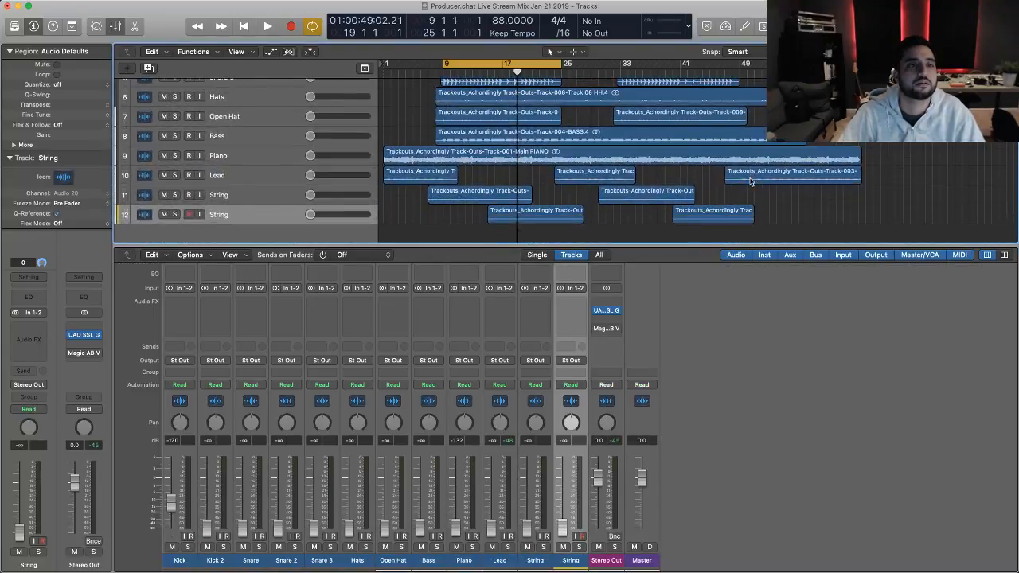
scroll(804, 156, "up", 5)
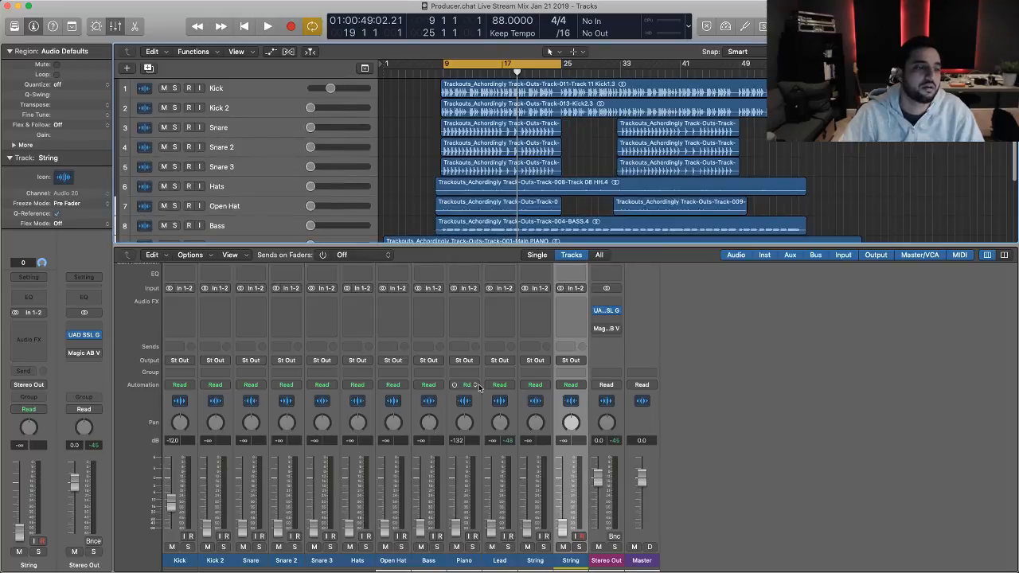
key("space")
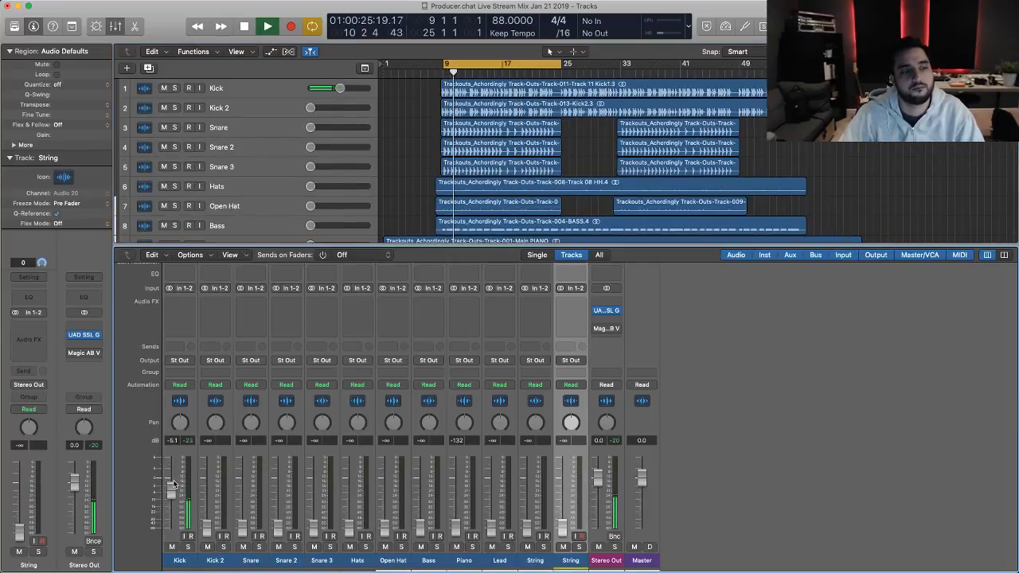
left_click(179, 560)
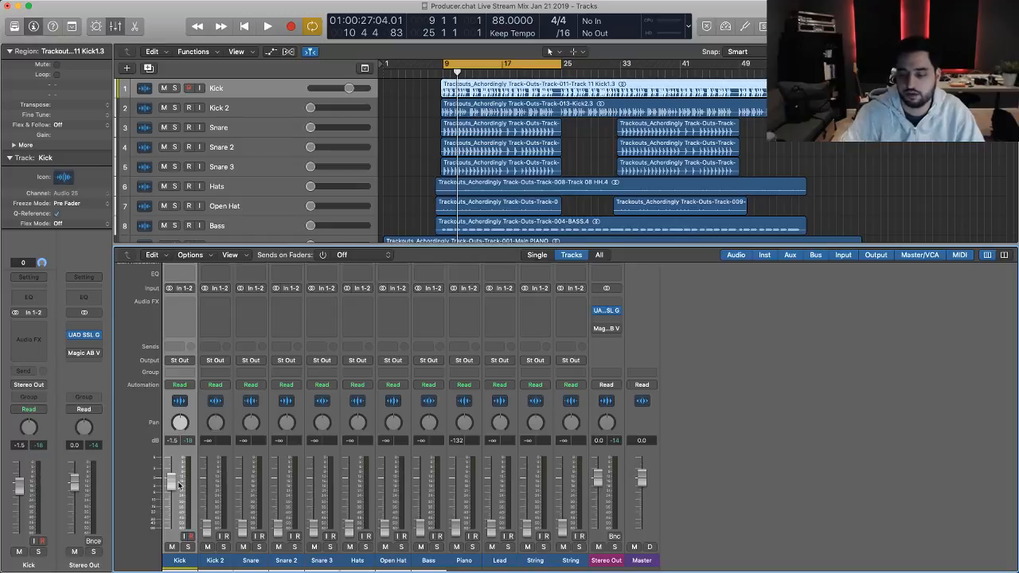
- Play the start of the cycle range again to check the Kick's level on its own
key("space")
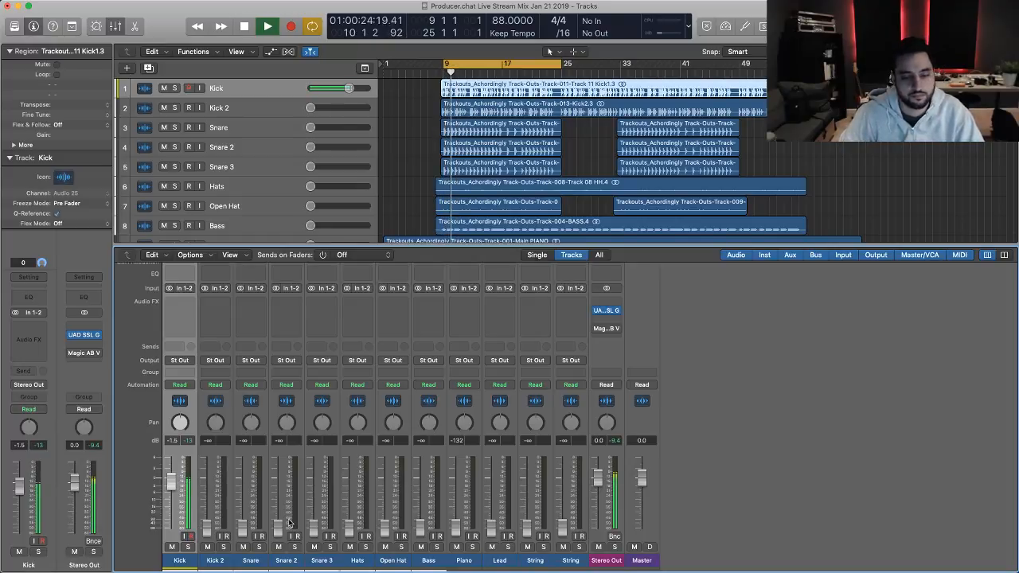
key("space")
key("space")
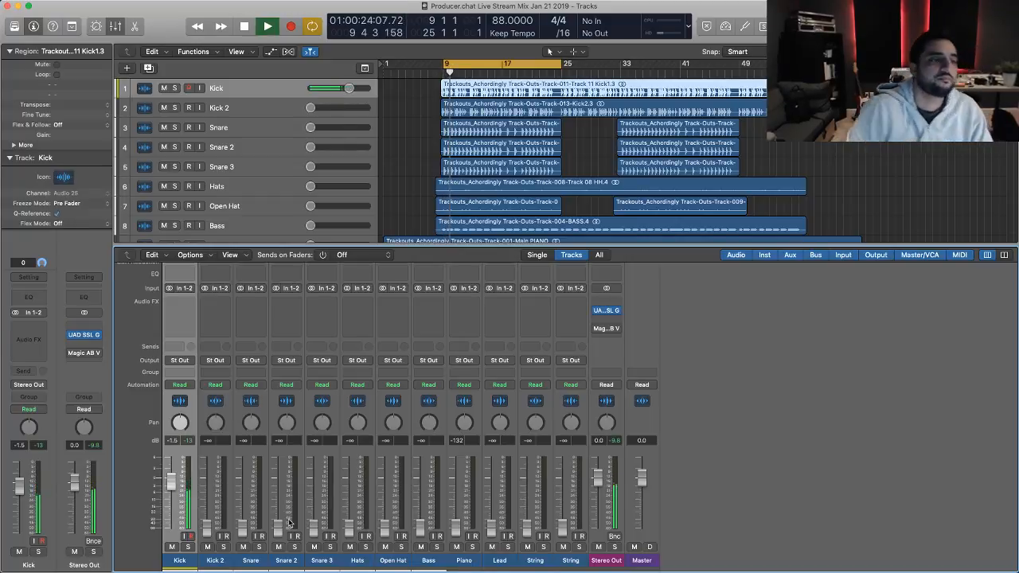
key("space")
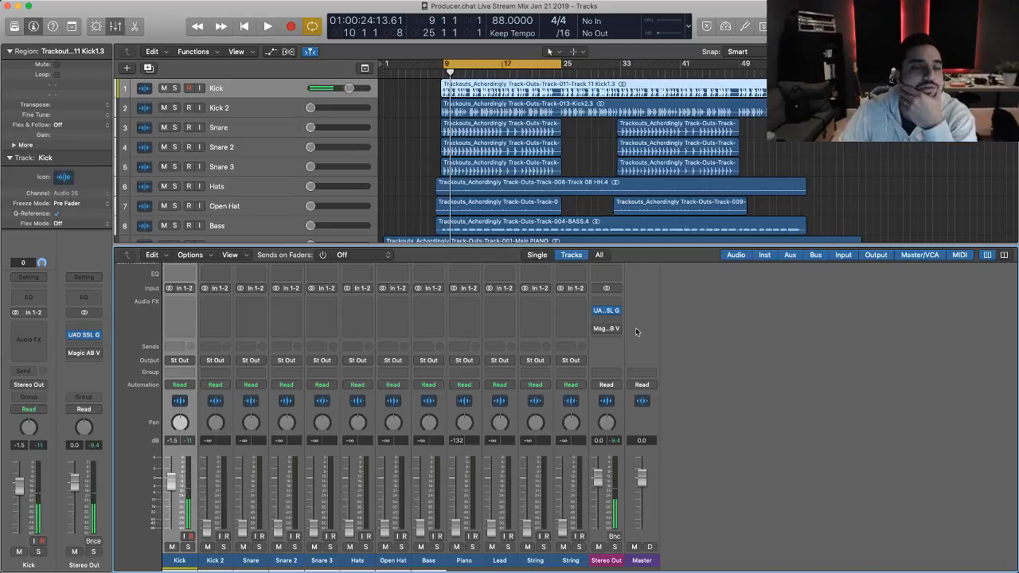
mouse_move(604, 315)
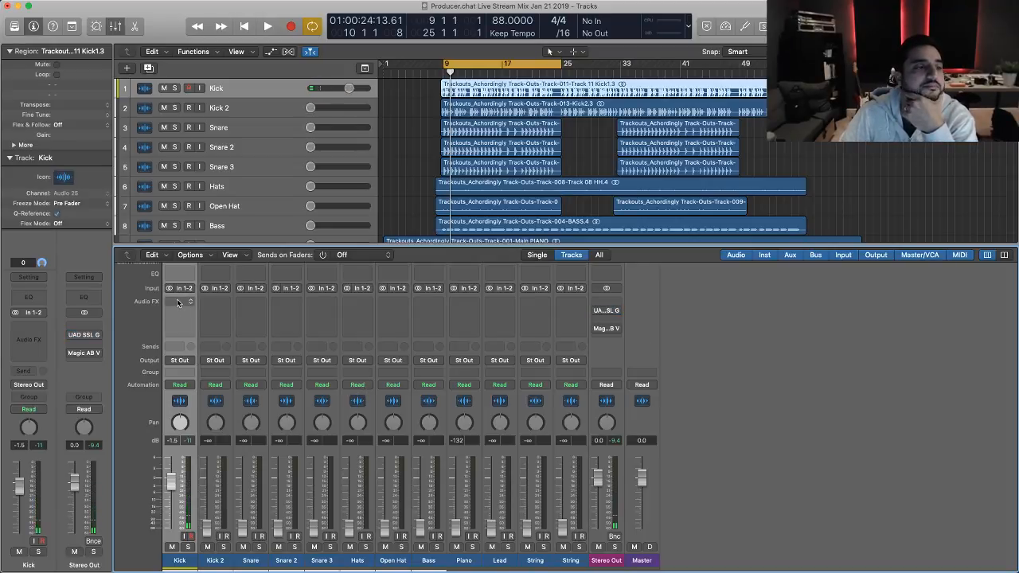
scroll(183, 301, "up", 2)
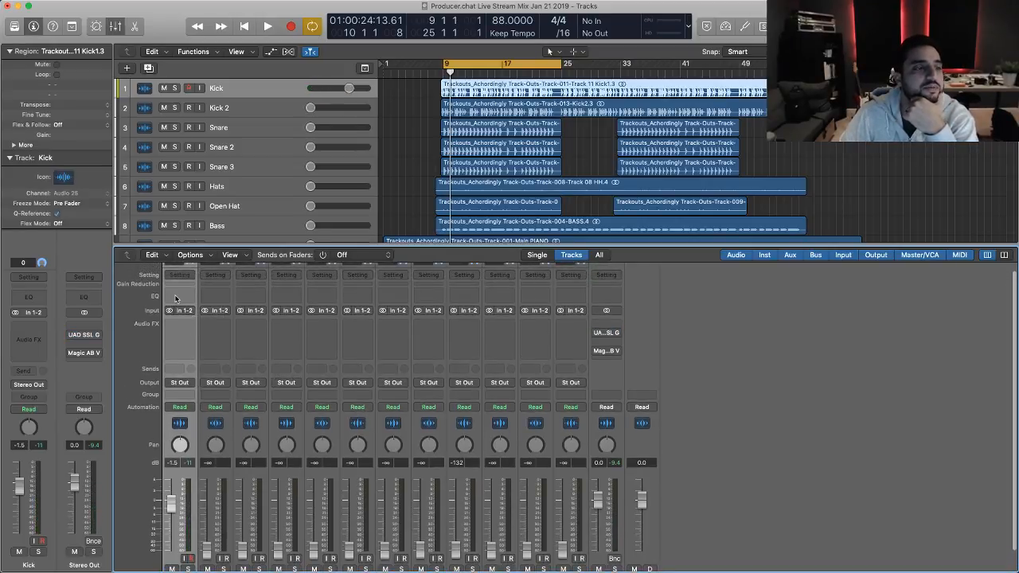
scroll(228, 492, "down", 2)
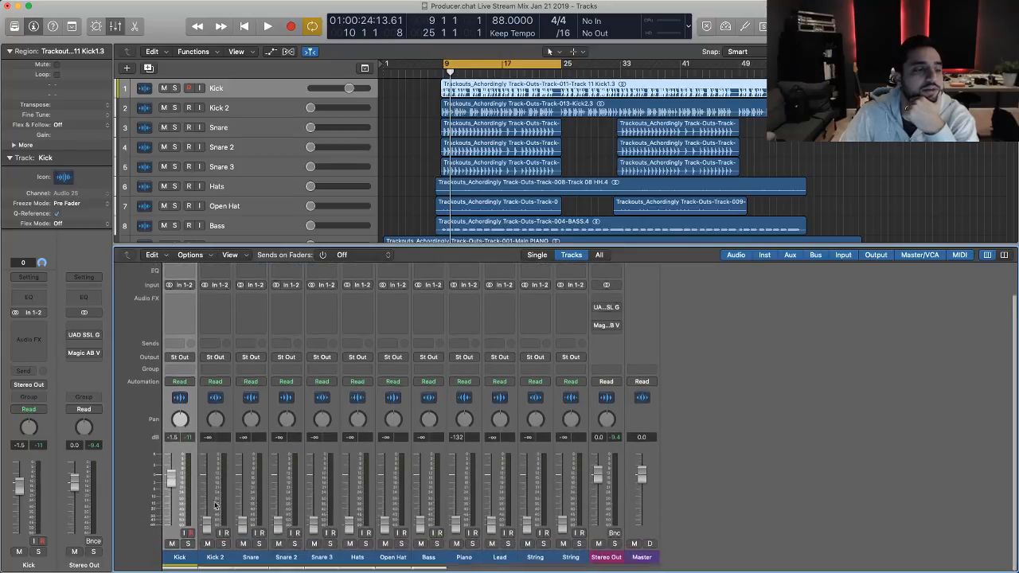
left_click_drag(181, 562, 569, 567)
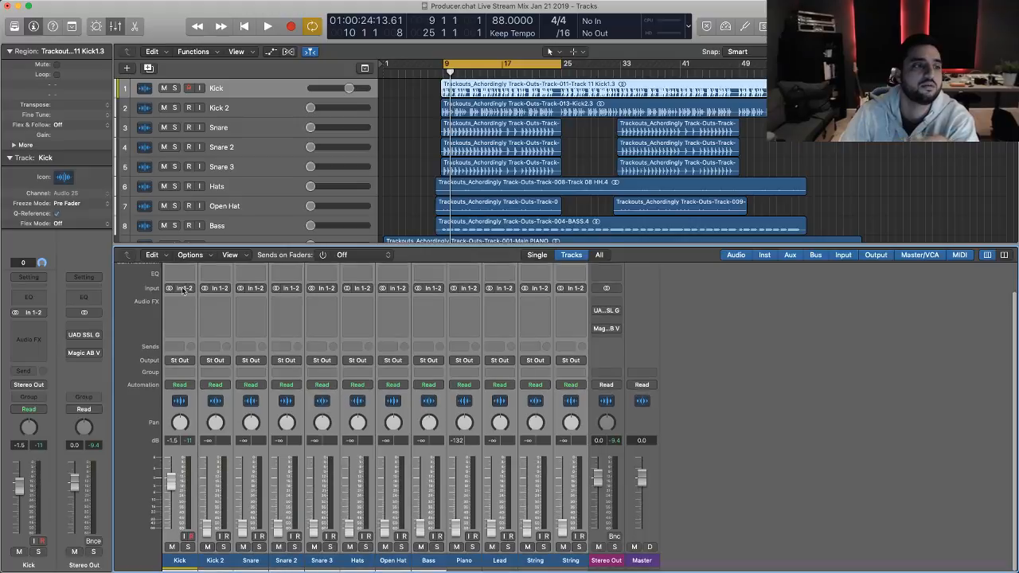
left_click(178, 563)
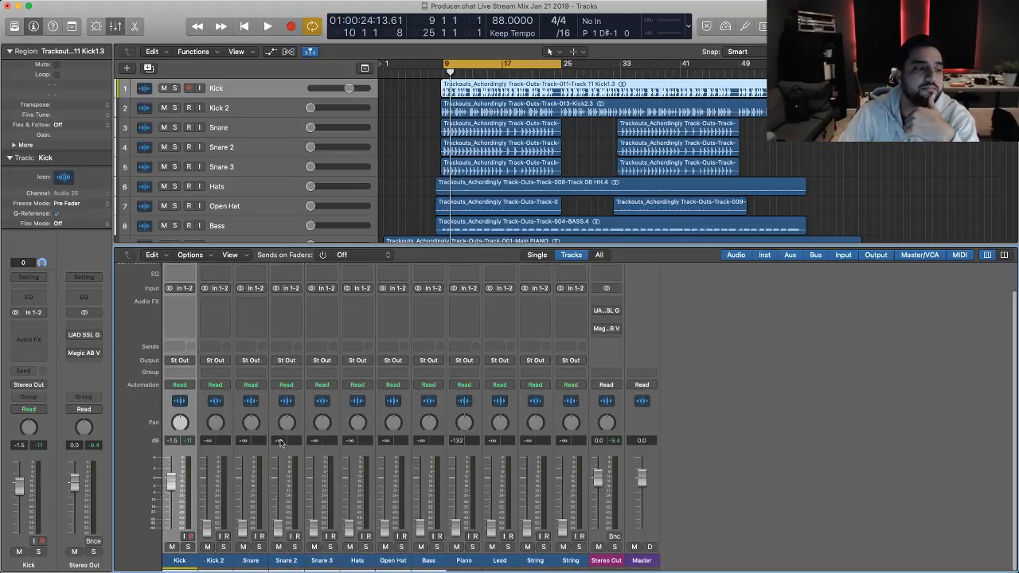
- Add a Channel EQ to the Kick channel, turn on its analyzer and play the kick to view its spectrum
double_click(186, 276)
left_click_drag(338, 18, 586, 94)
left_click(307, 341)
key("space")
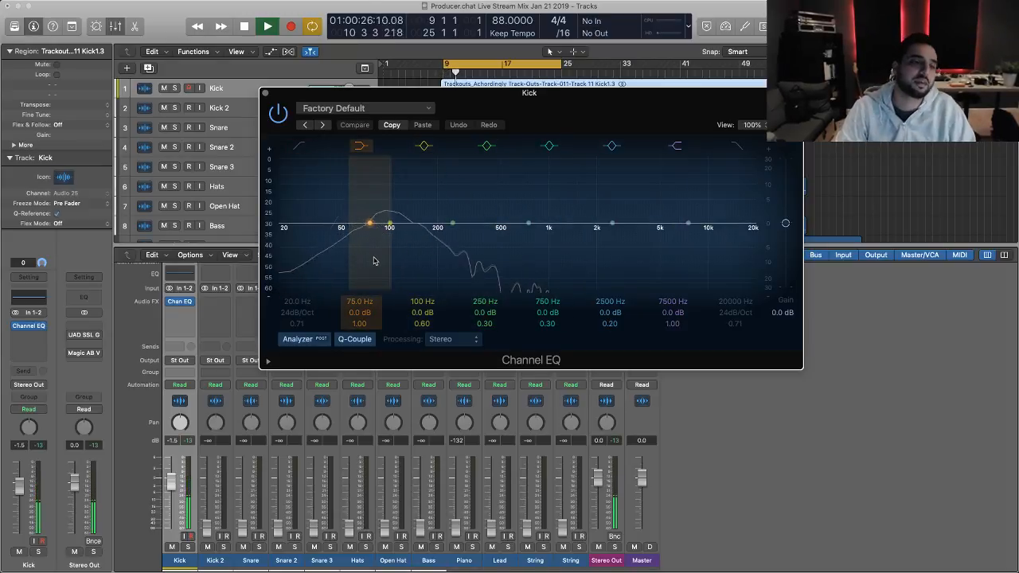
key("space")
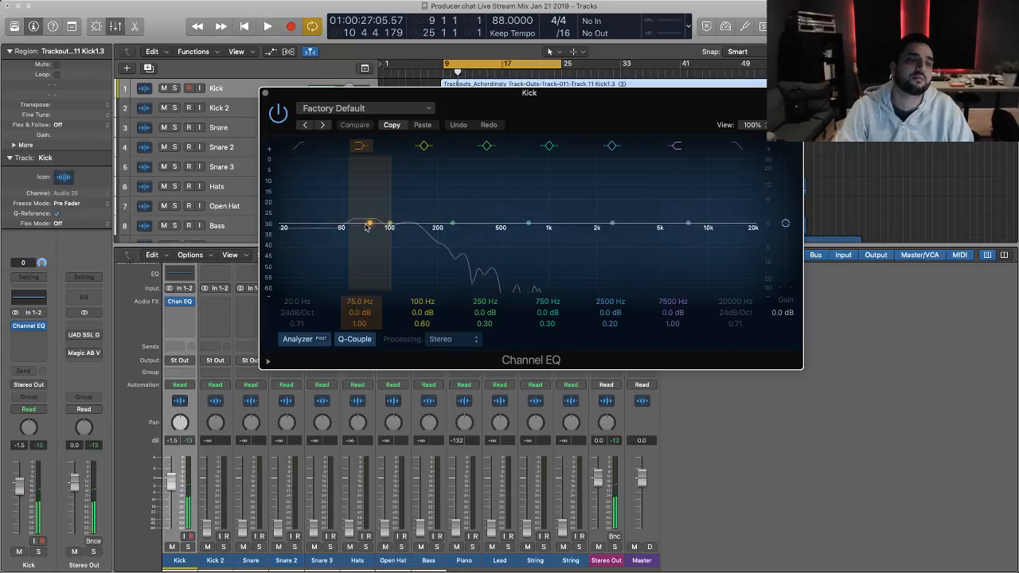
left_click(341, 227)
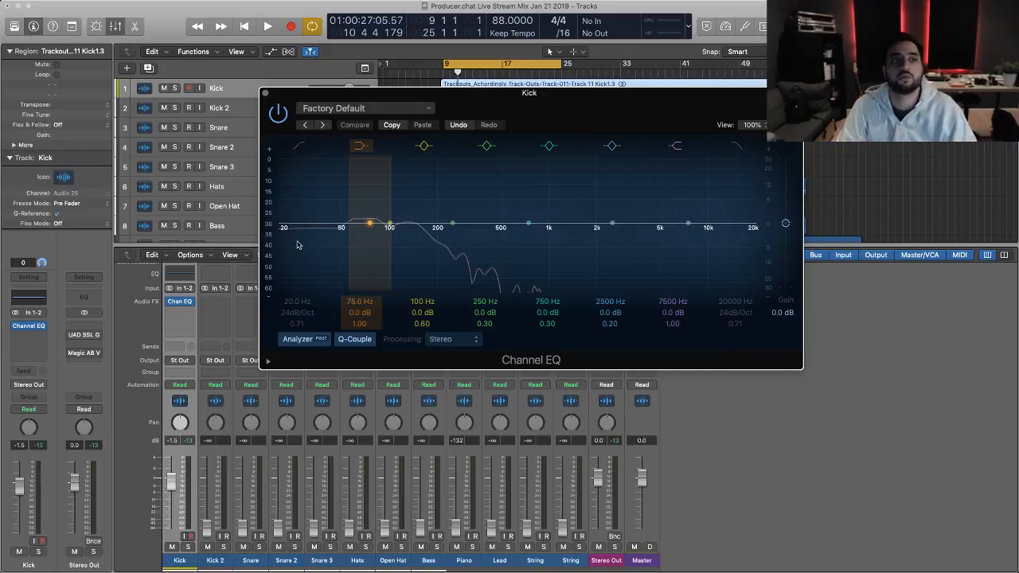
- Enable the low cut band on the Kick's EQ at 53 Hz with a Q of 0.57 and audition it
left_click(298, 147)
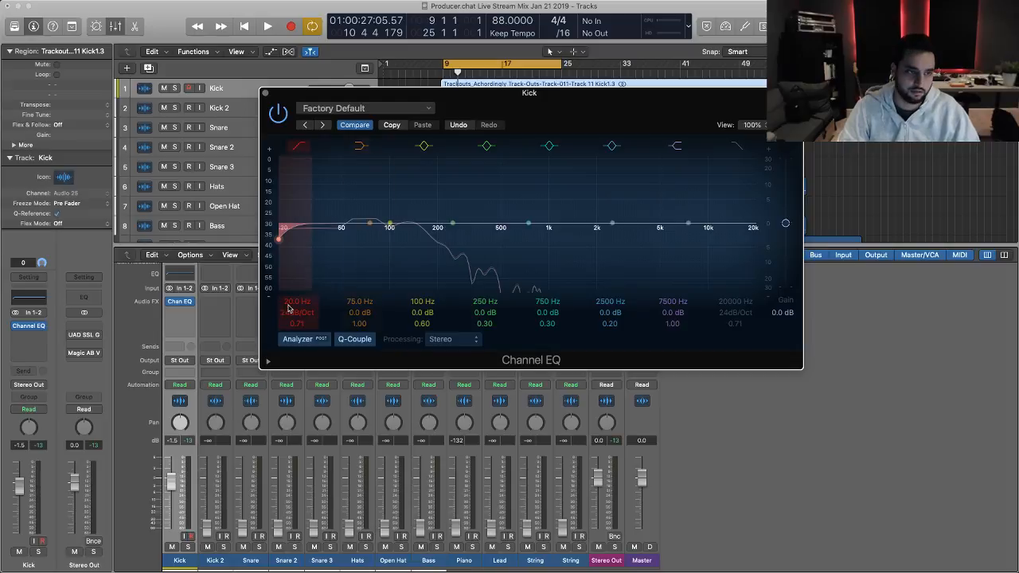
left_click_drag(288, 301, 297, 327)
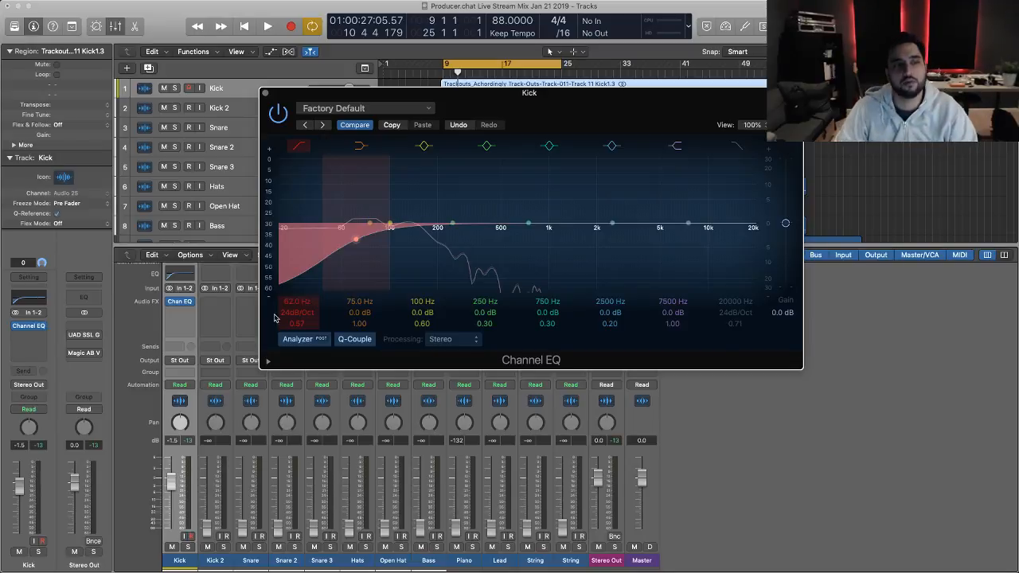
left_click_drag(295, 303, 296, 310)
key("space")
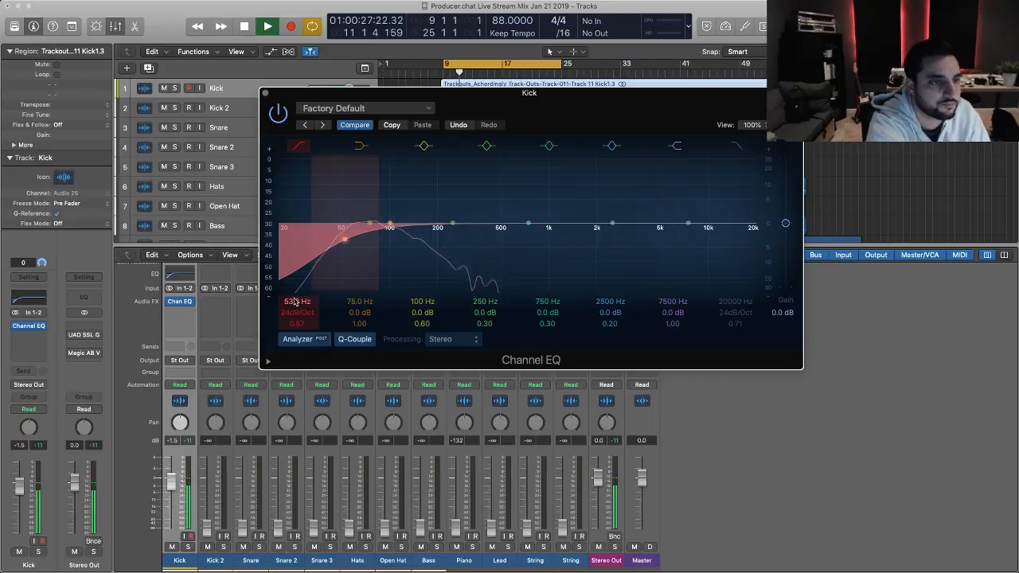
key("space")
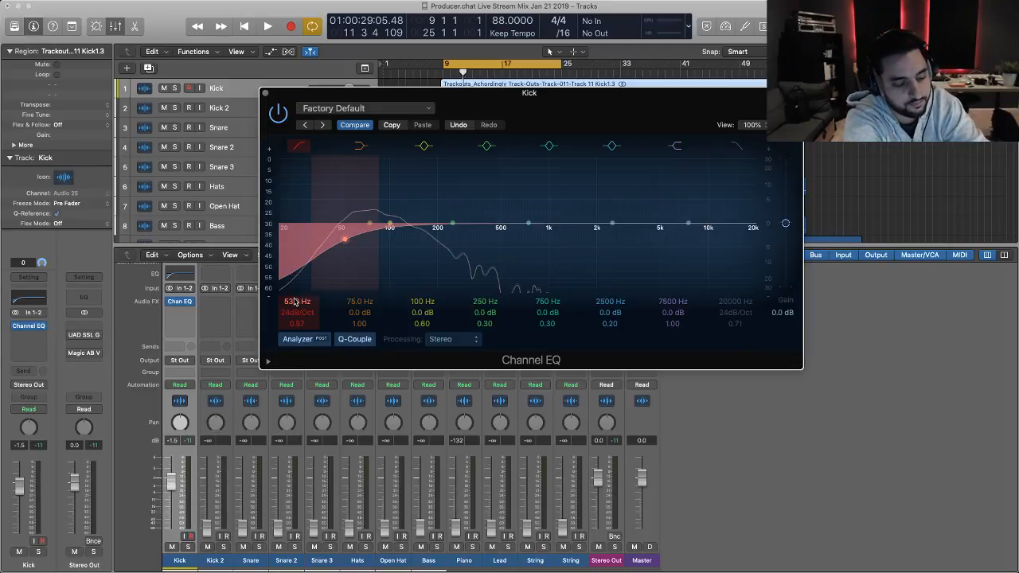
key("space")
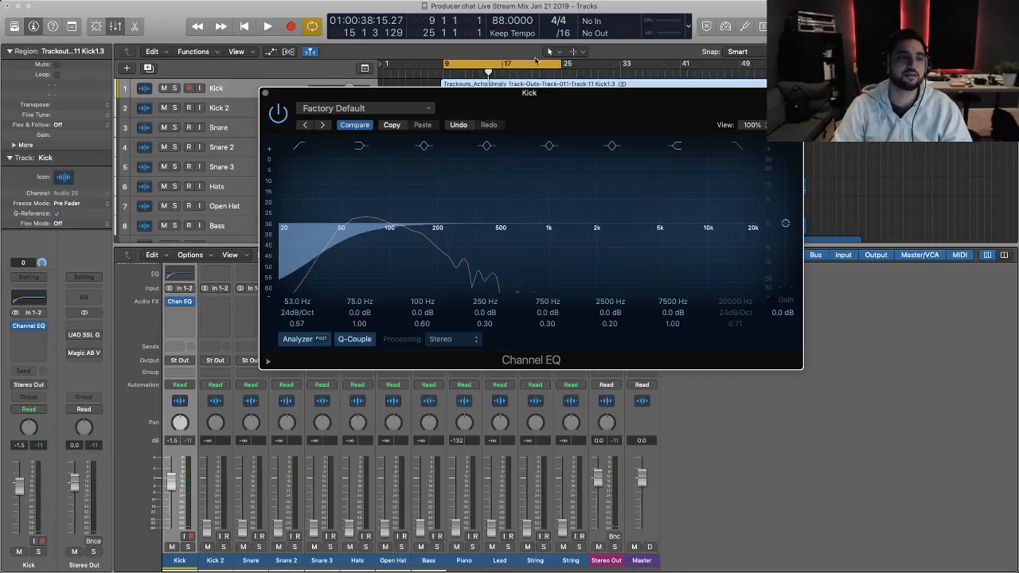
- Move the EQ window clear of the track list and compare the Kick with its EQ active and bypassed during playback
left_click_drag(559, 93, 828, 61)
left_click_drag(548, 51, 530, 32)
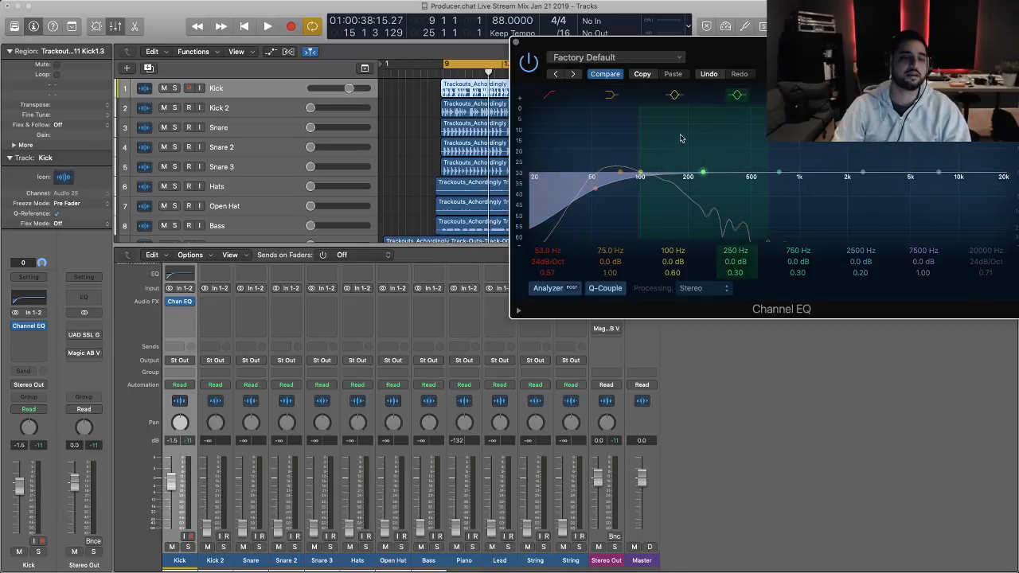
key("space")
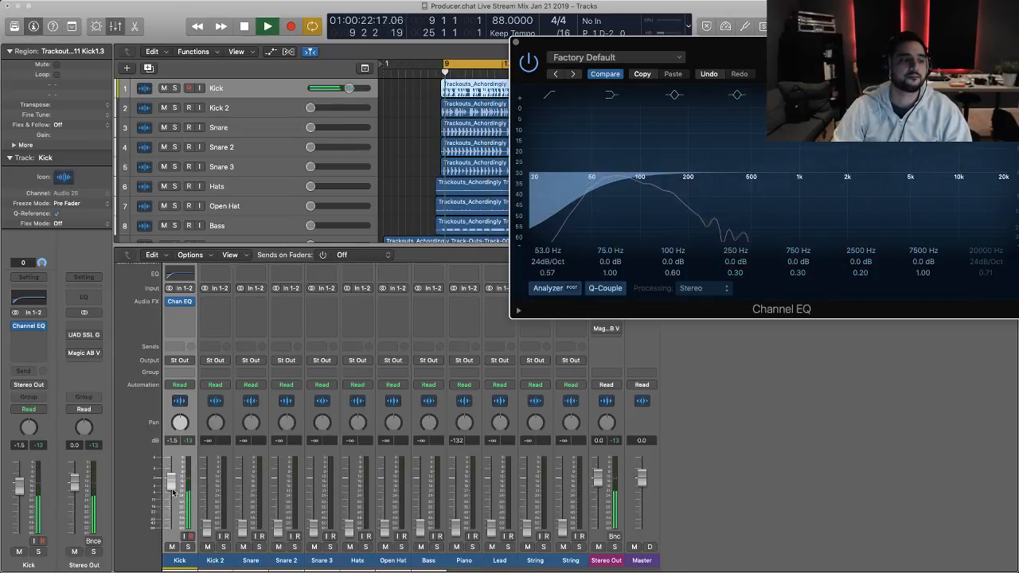
mouse_move(618, 171)
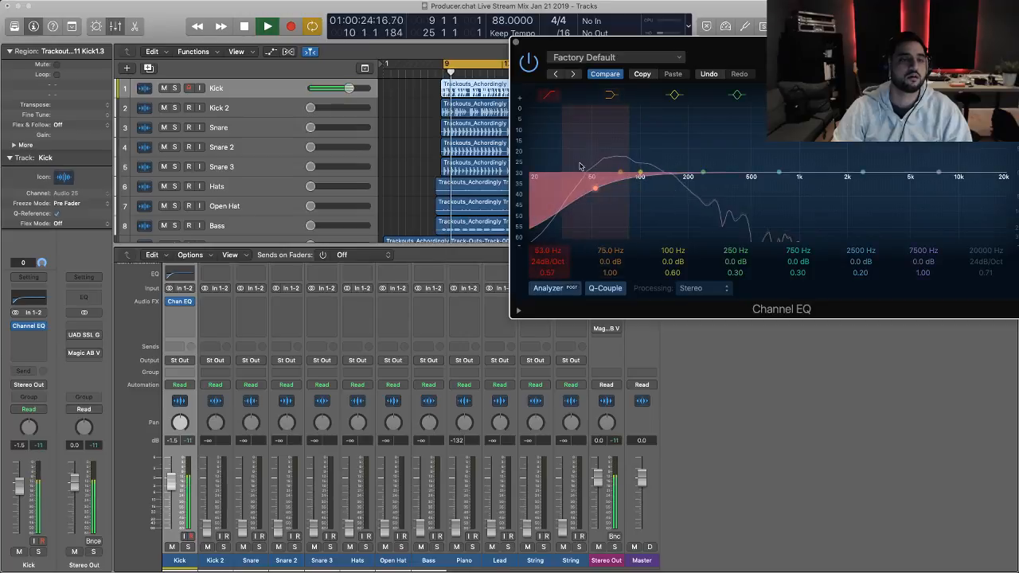
key("space")
left_click(529, 64)
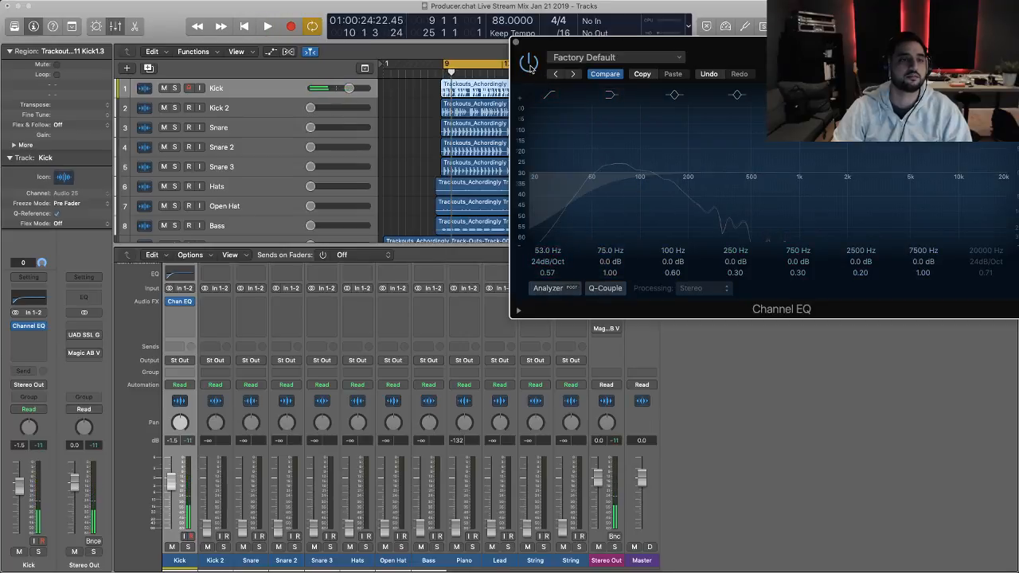
key("space")
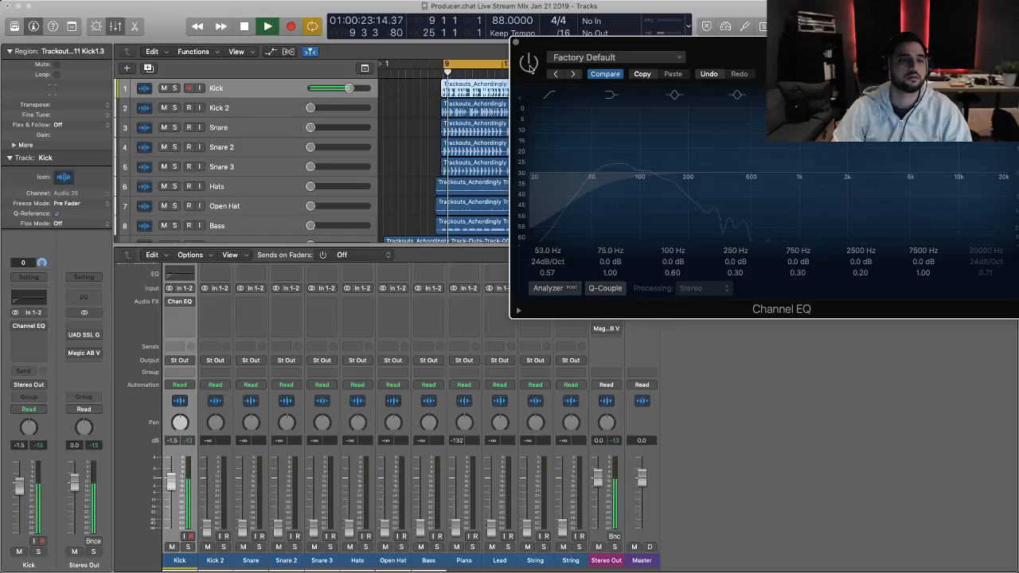
left_click(529, 63)
key("space")
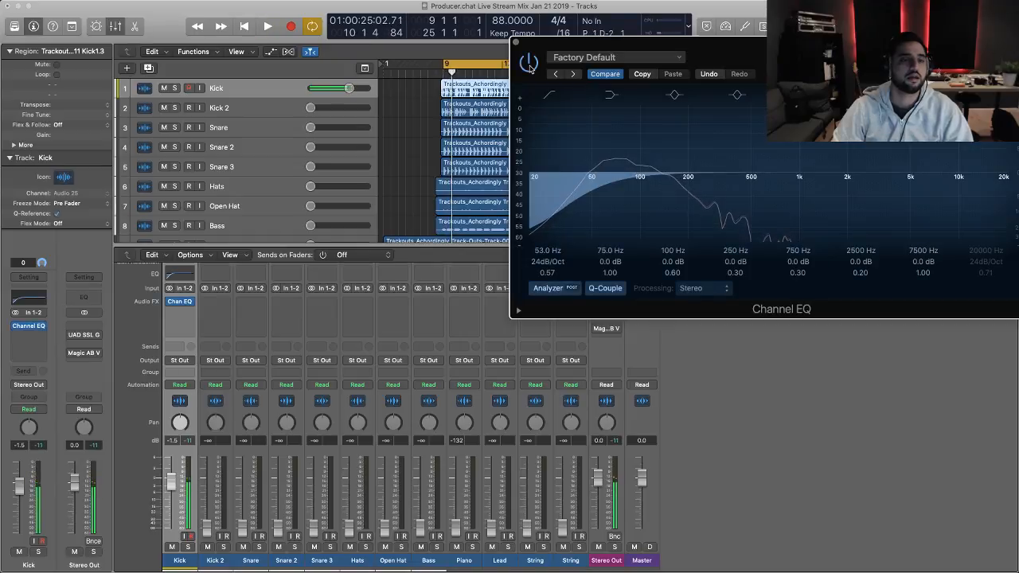
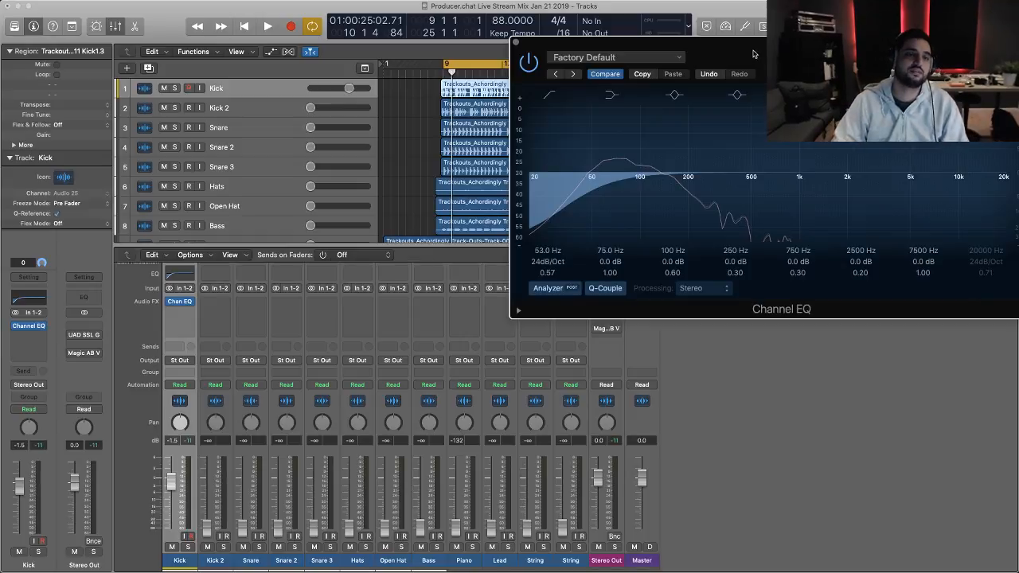
- Play the Kick, raise its low cut frequency to 67 Hz, and compare the sound with the EQ bypassed
left_click_drag(814, 52, 764, 60)
key("space")
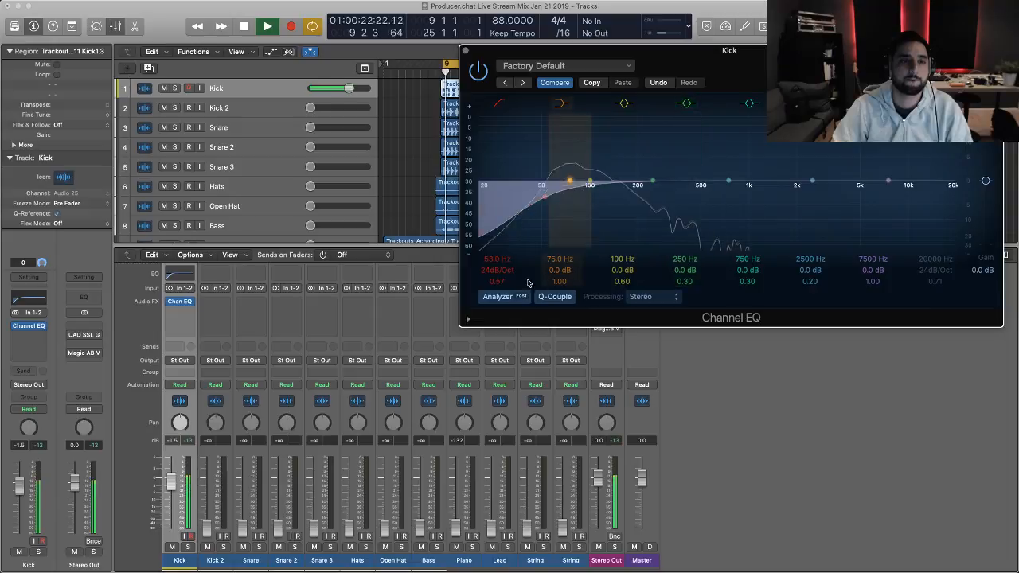
mouse_move(501, 240)
left_mouse_down()
mouse_move(577, 240)
mouse_move(514, 241)
left_mouse_up()
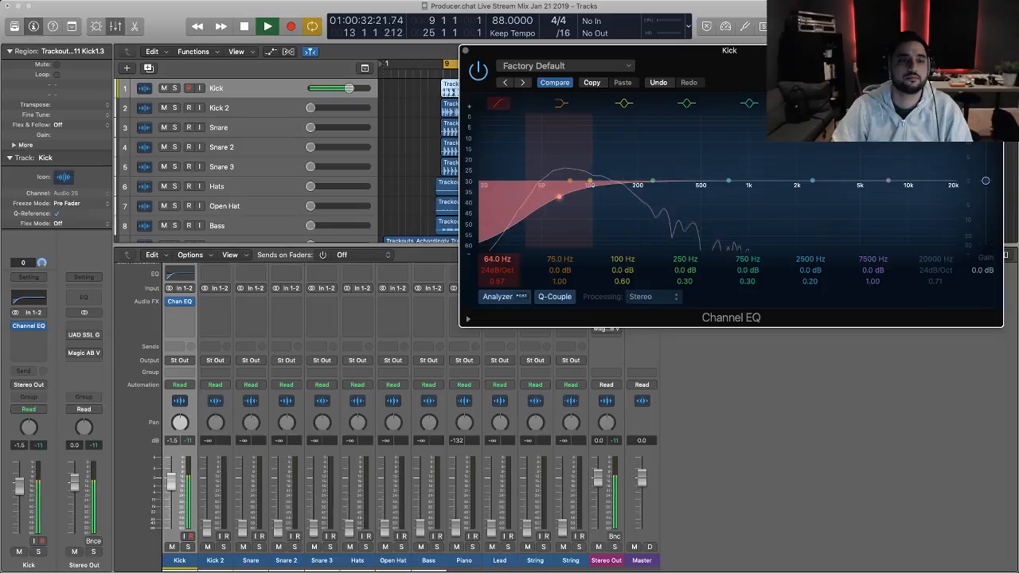
left_click_drag(564, 197, 562, 197)
left_click(479, 70)
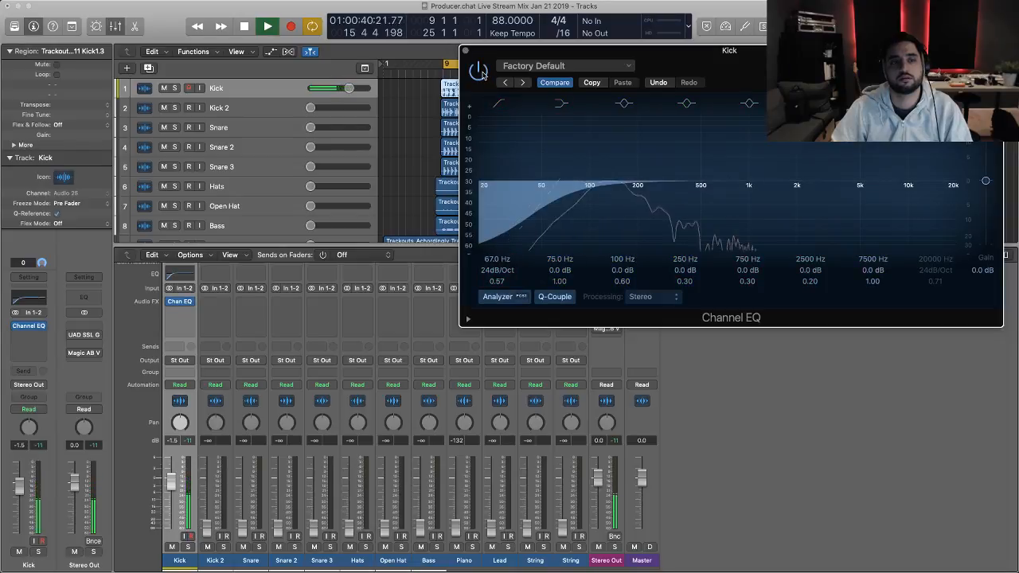
left_click(479, 71)
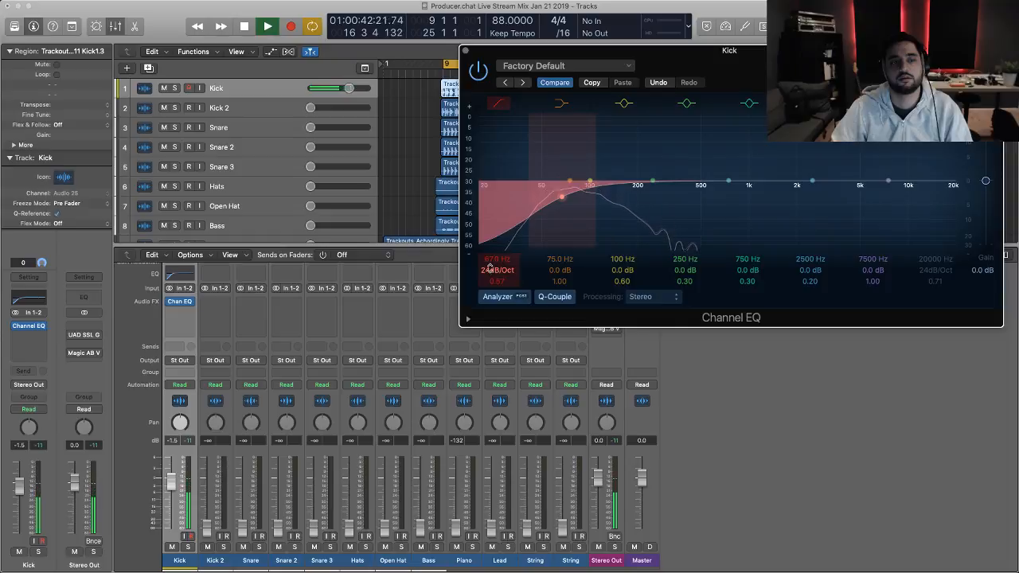
- Set the Kick's low cut to an 18 dB/Oct slope at 57 Hz during playback, and stop
mouse_move(492, 270)
left_mouse_down()
mouse_move(491, 280)
mouse_move(489, 267)
left_mouse_up()
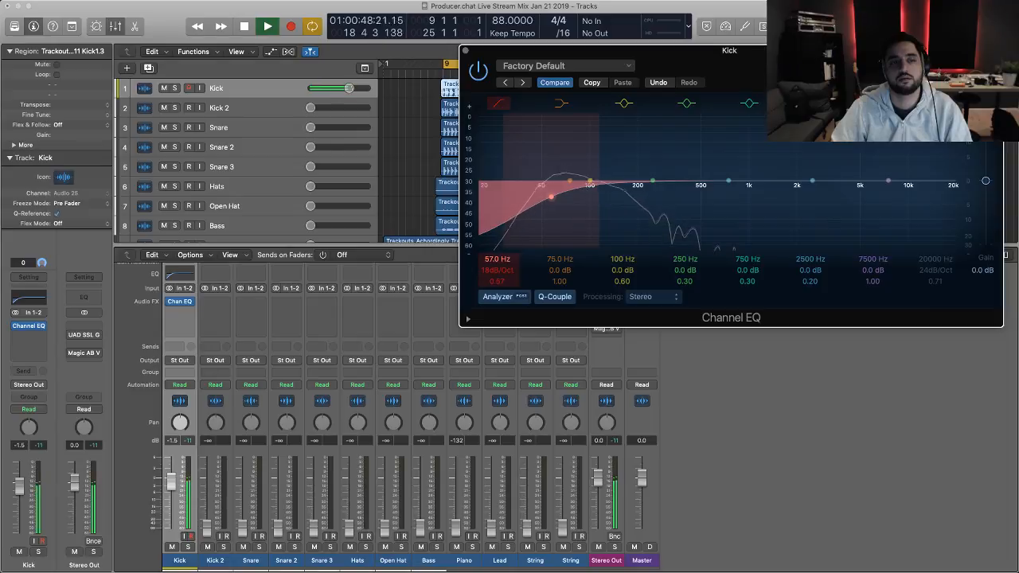
key("space")
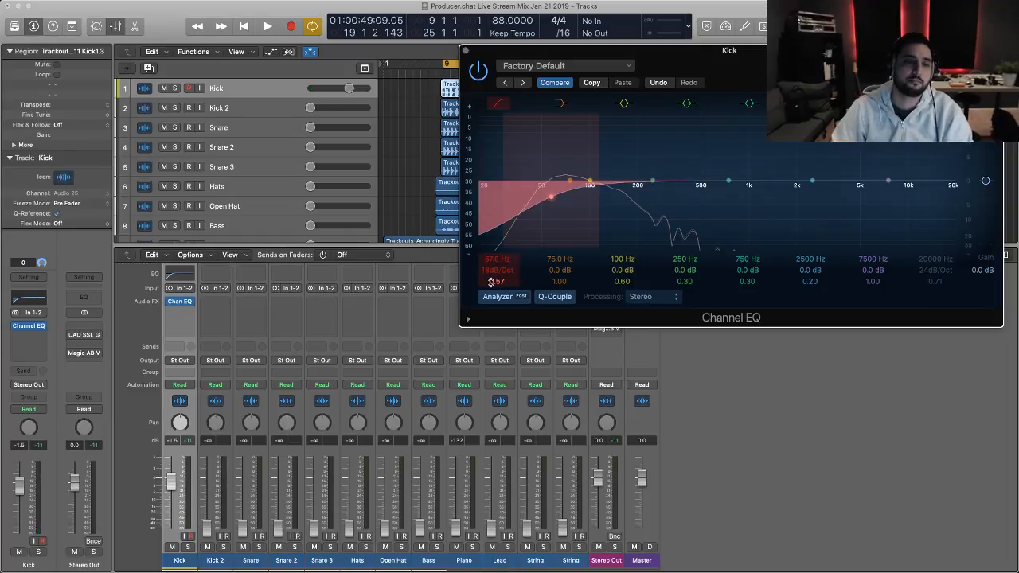
- Try a steeper 48 dB/Oct slope on the Kick's low cut and return it to 18 dB/Oct
double_click(492, 281)
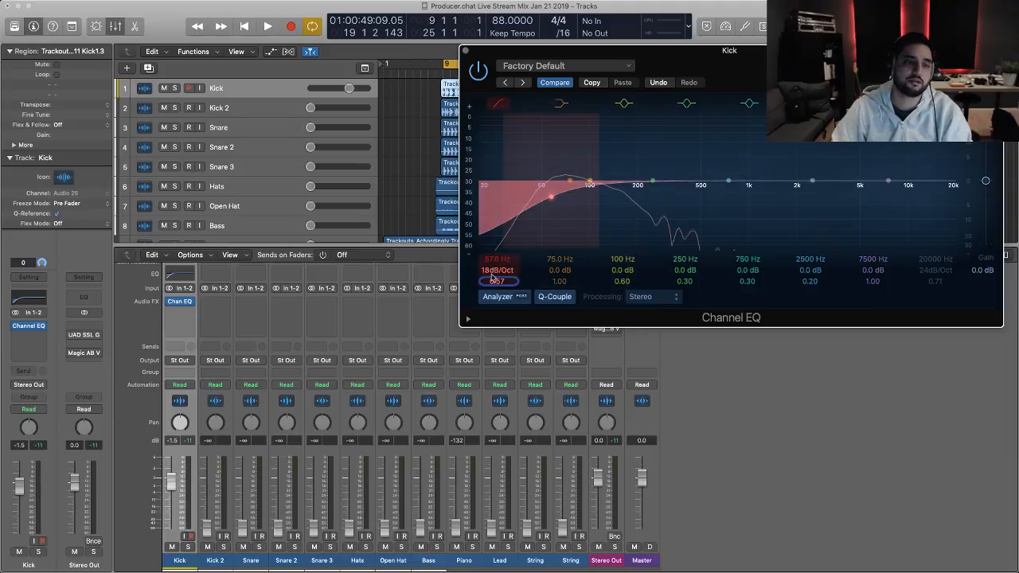
left_click_drag(494, 271, 494, 252)
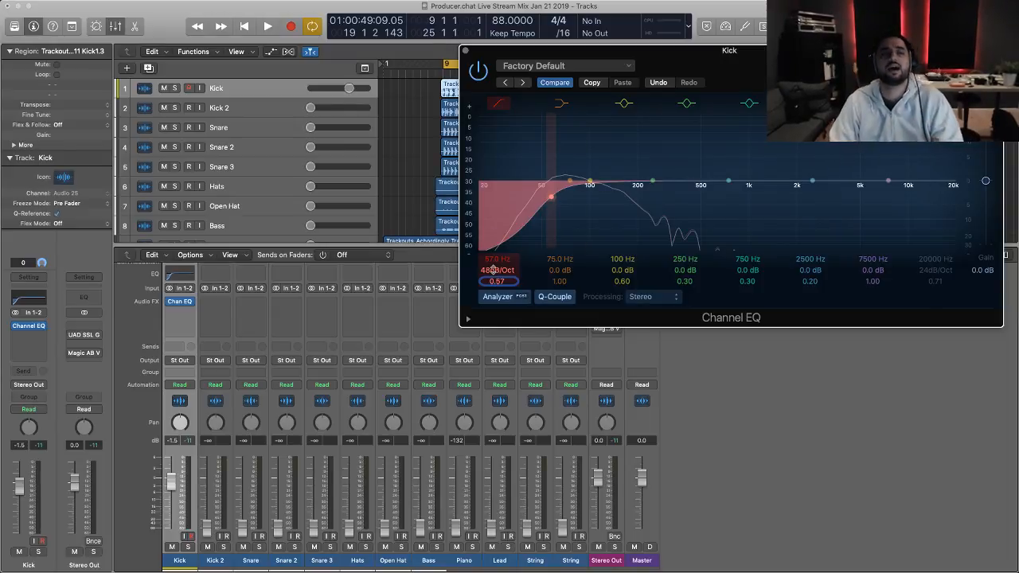
left_click_drag(495, 270, 494, 285)
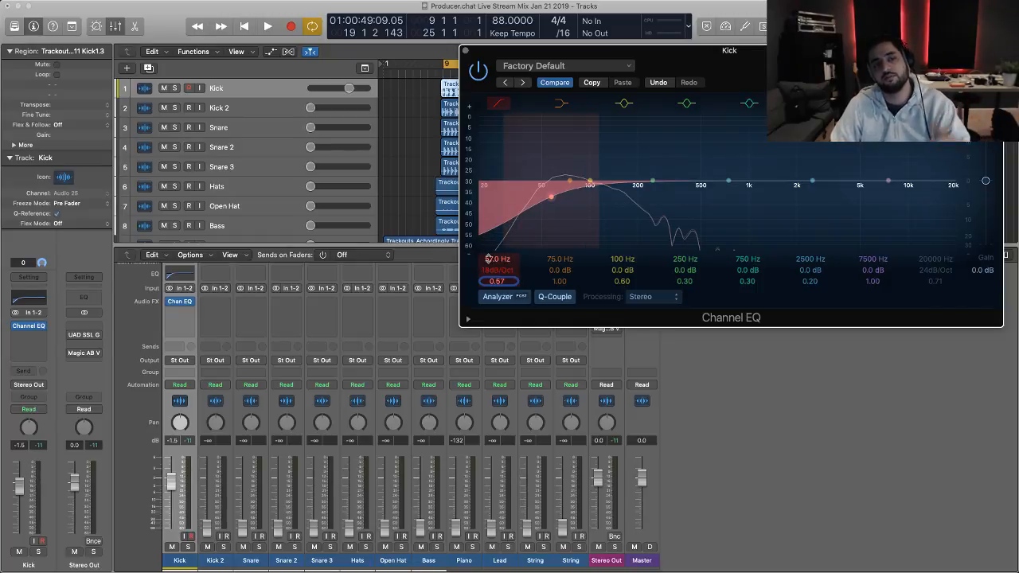
- Set the Kick's low cut frequency to 61 Hz and audition it briefly from the start of the cycle
mouse_move(489, 259)
left_mouse_down()
mouse_move(489, 242)
mouse_move(490, 260)
left_mouse_up()
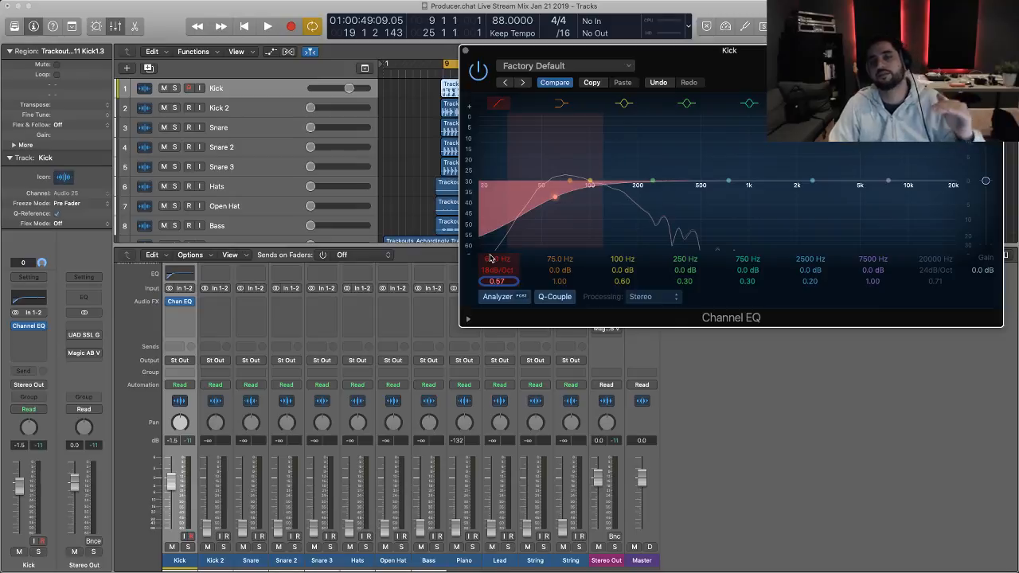
key("space")
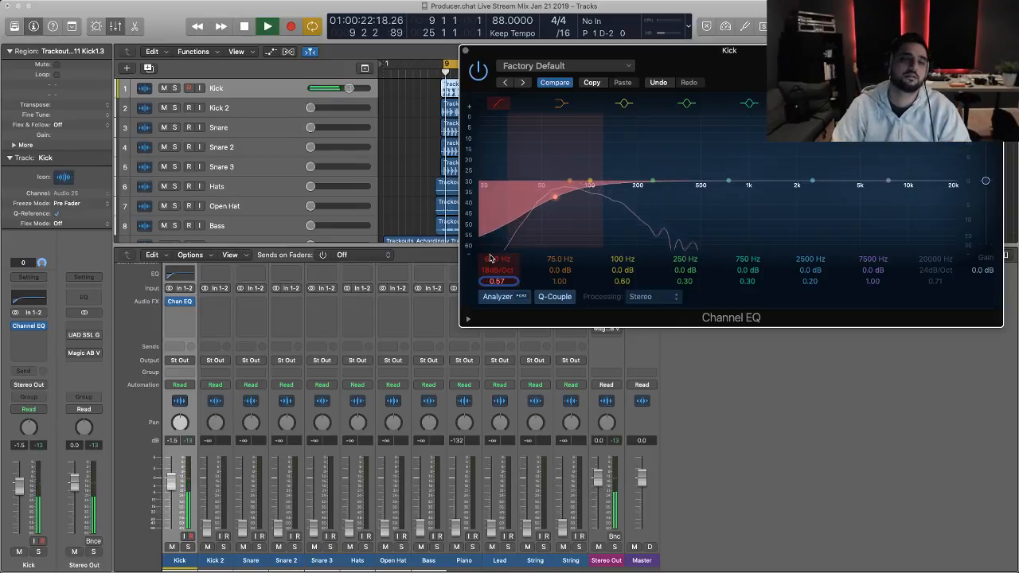
key("space")
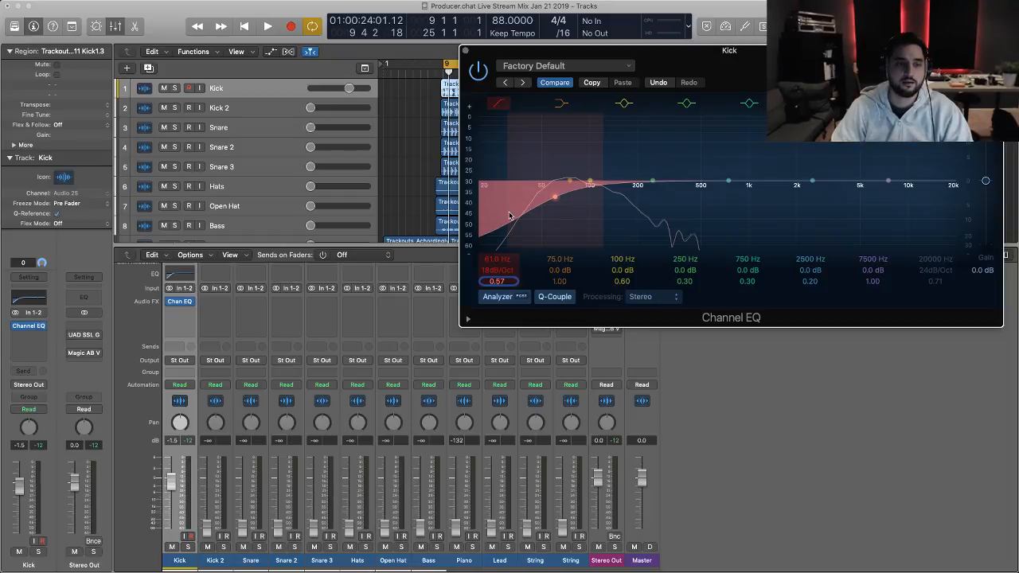
- Close the Kick's EQ, select Kick 2 and bring its level to -1.7 dB while both kicks play
left_click(467, 50)
left_click(248, 102)
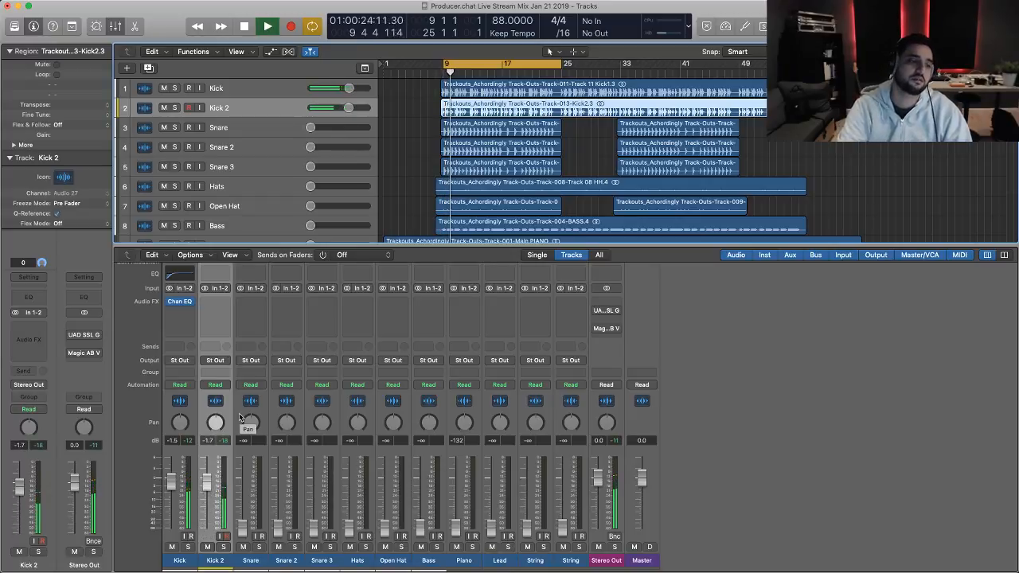
key("space")
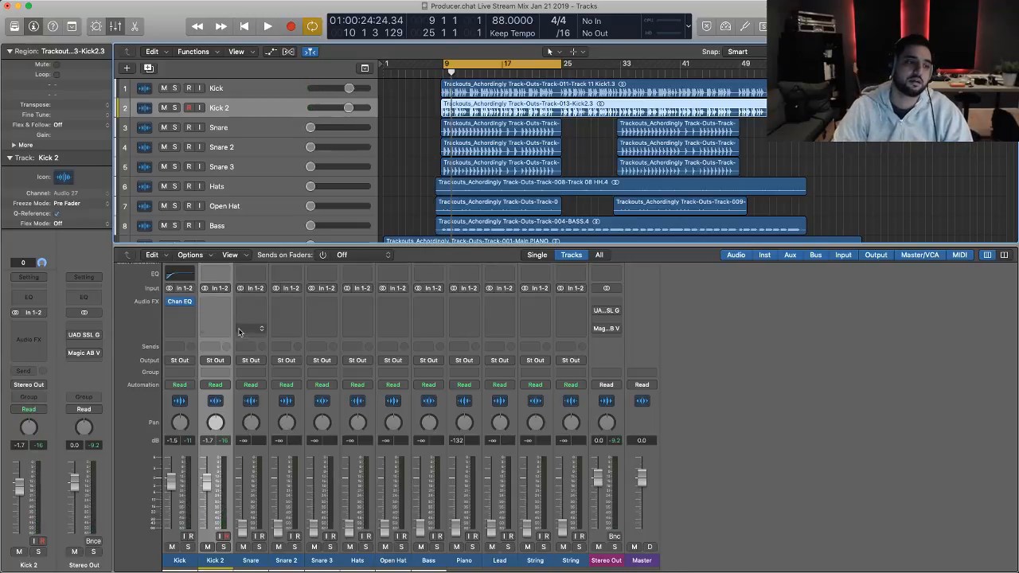
- Add a Channel EQ to Kick 2, resize and move its window clear of the channel strips, and play to view the spectrum
left_click(211, 279)
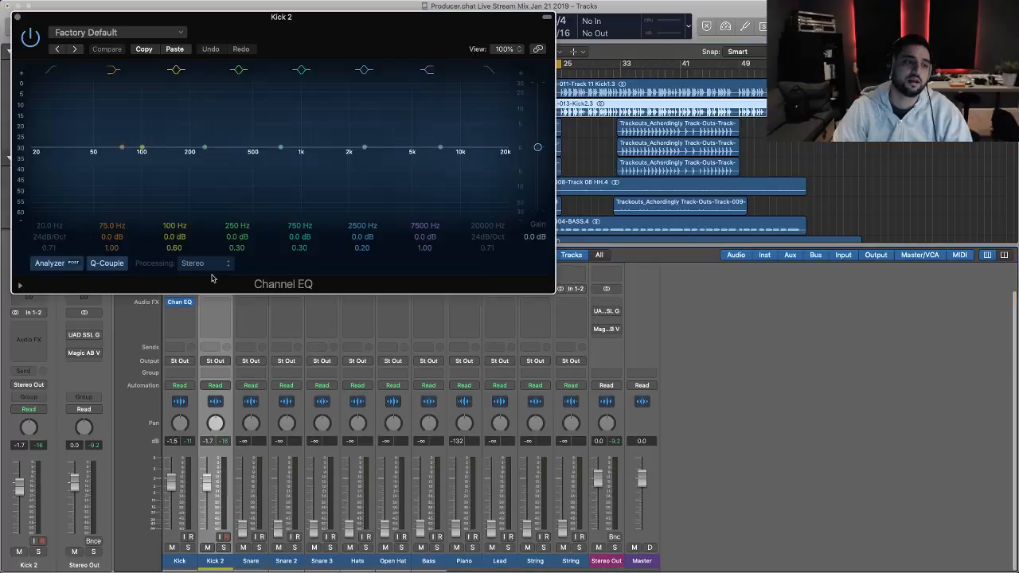
double_click(227, 21)
left_click_drag(227, 21, 340, 59)
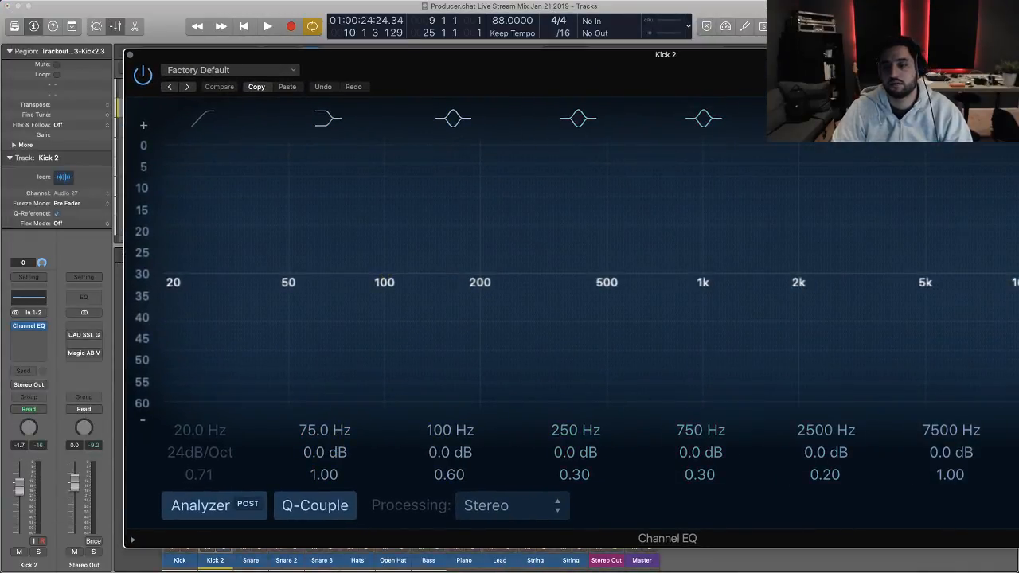
left_click_drag(843, 380, 609, 307)
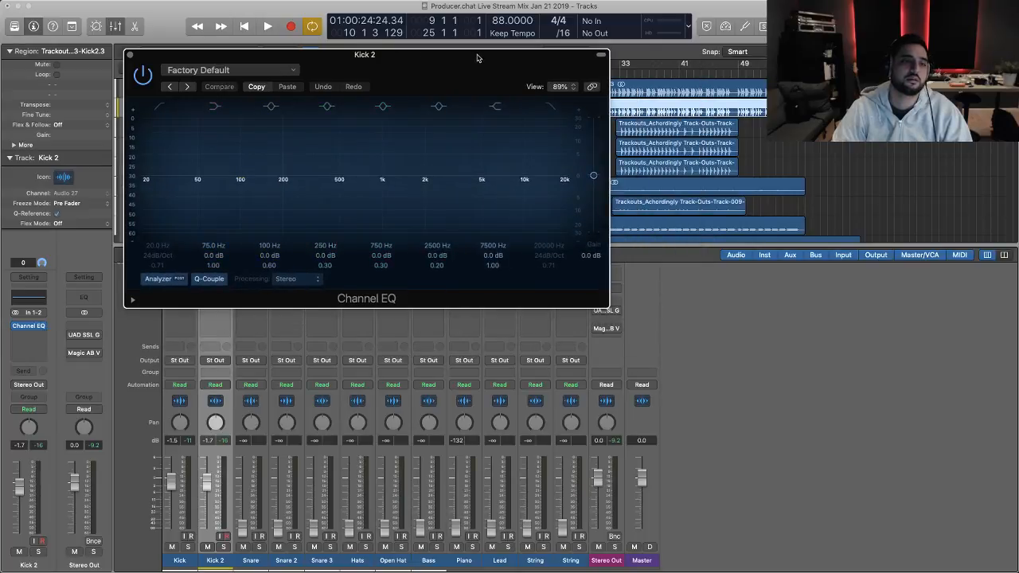
left_click_drag(478, 57, 835, 119)
key("space")
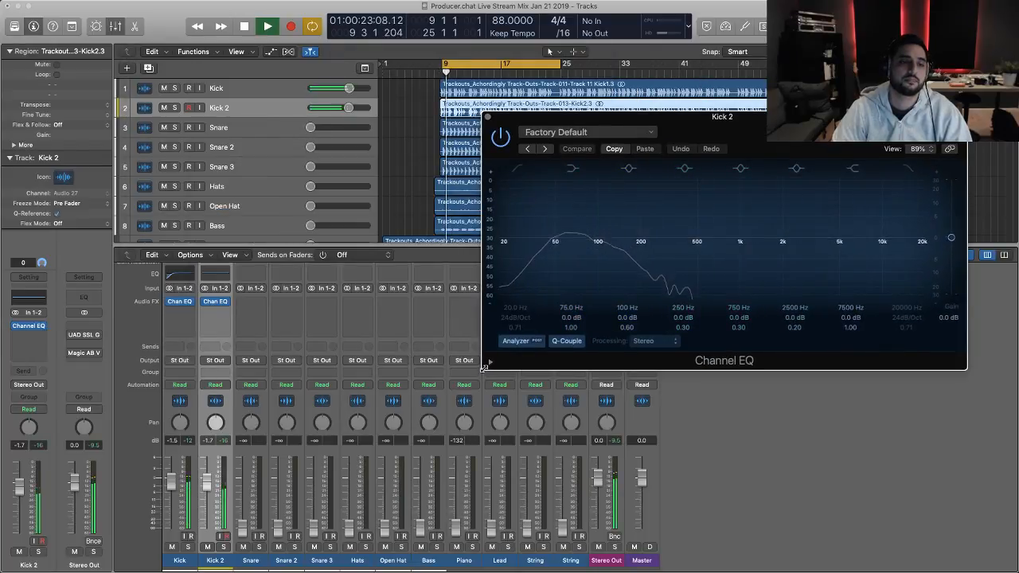
left_click_drag(483, 368, 395, 404)
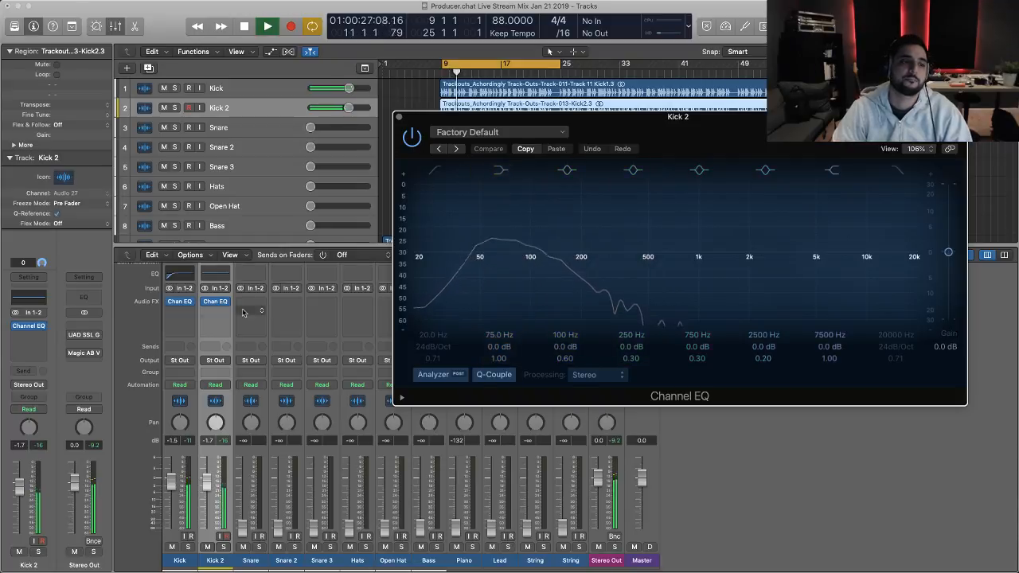
- Copy the Kick's EQ settings into Kick 2's Channel EQ and place both EQ windows apart to compare them during playback
left_click(180, 301)
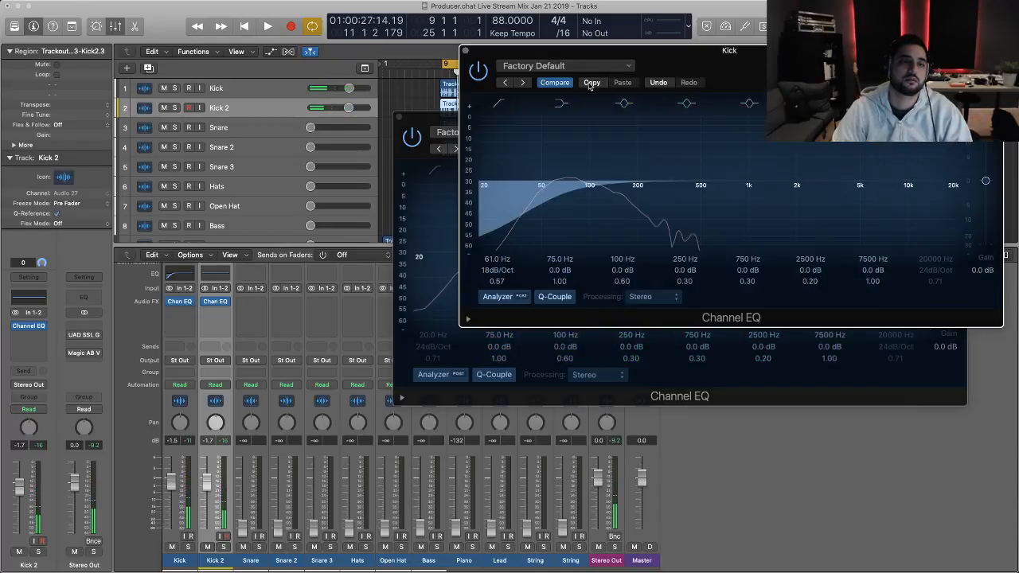
left_click(426, 123)
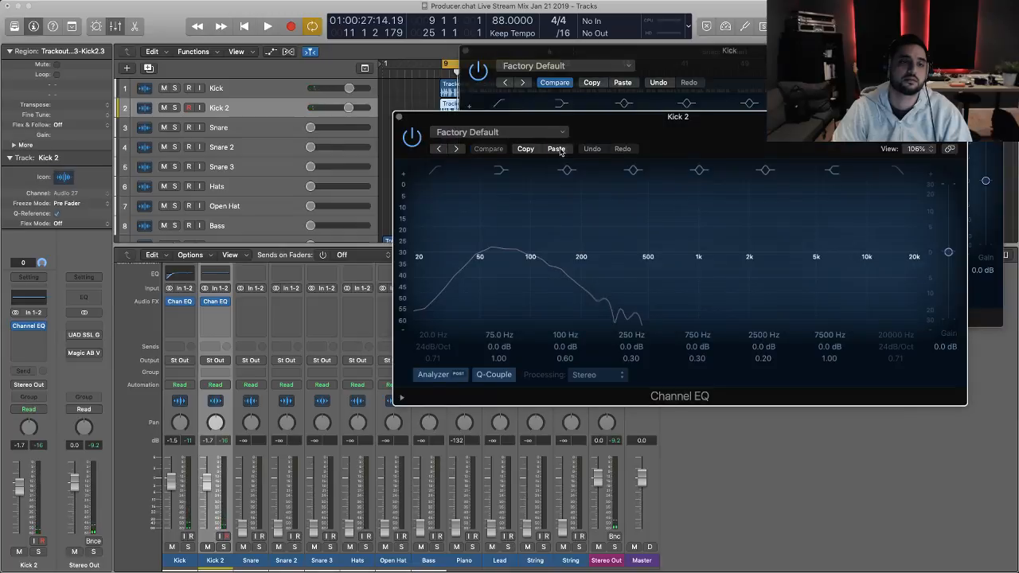
key("space")
left_click_drag(645, 130, 644, 211)
left_click_drag(665, 54, 203, 48)
left_click_drag(650, 226, 714, 276)
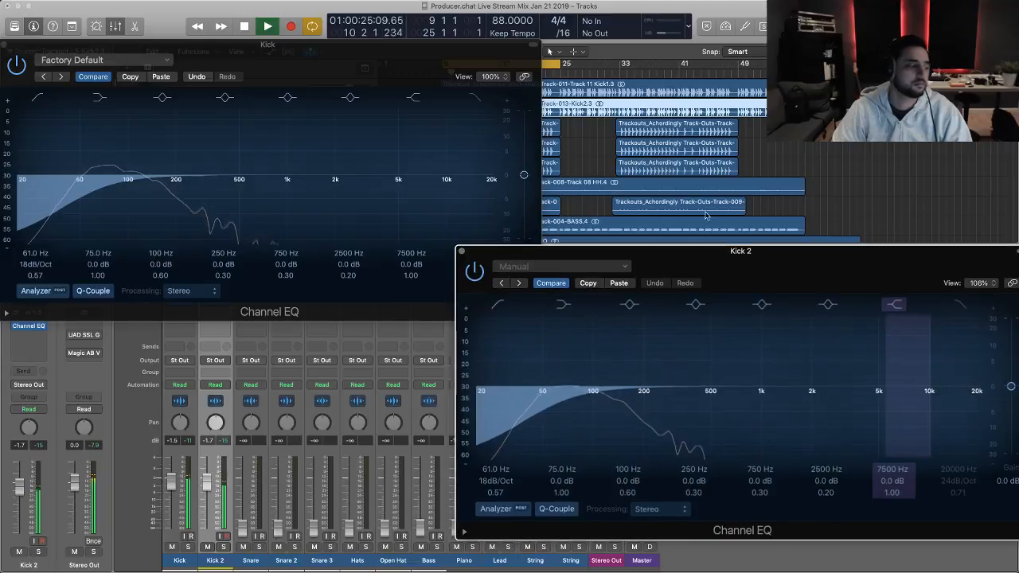
left_click_drag(358, 73, 399, 49)
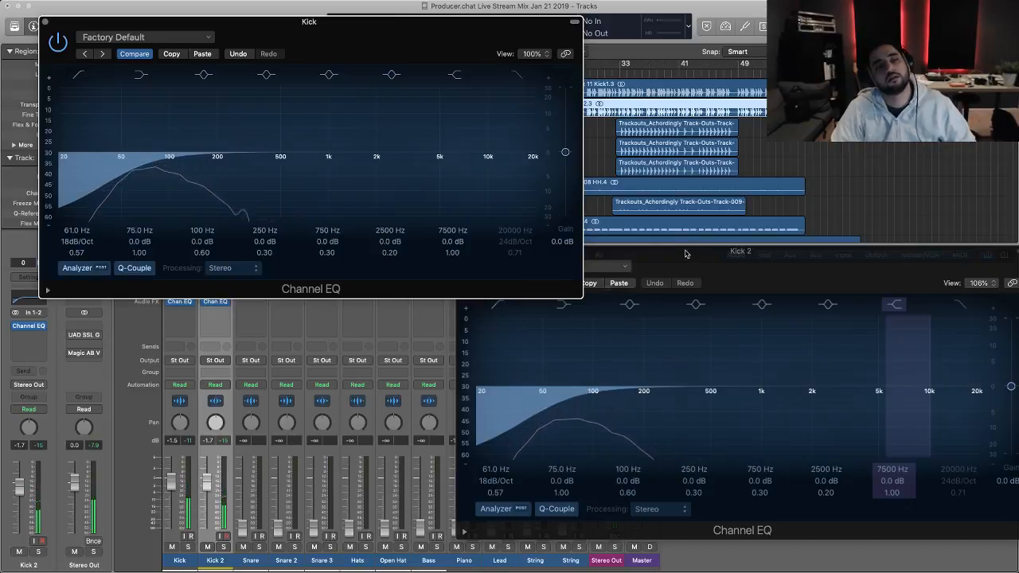
- Mute the Kick, raise Kick 2 to 0.6 dB, and keep only Kick 2's EQ window open above the mixer
left_click(171, 547)
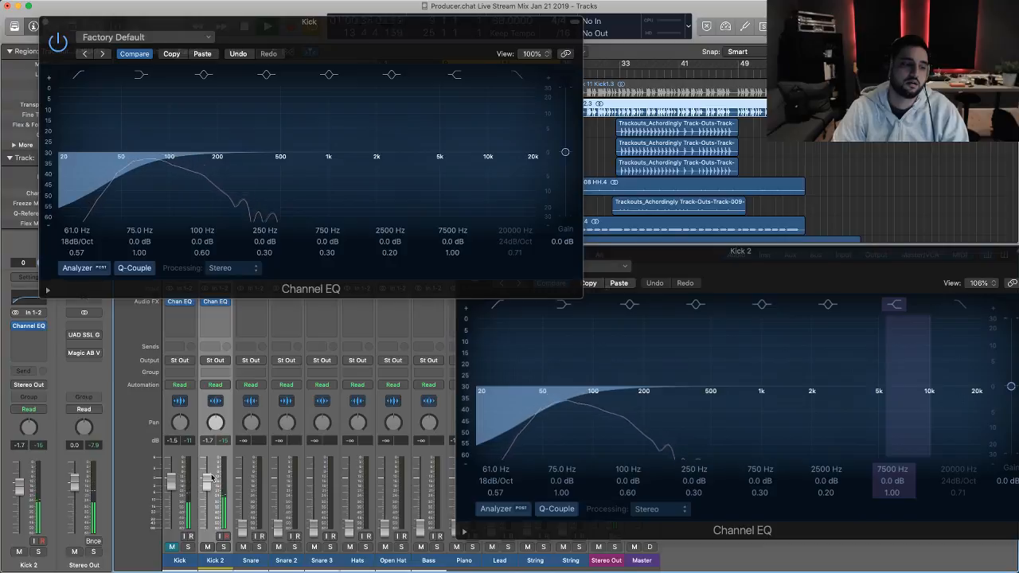
left_click(43, 22)
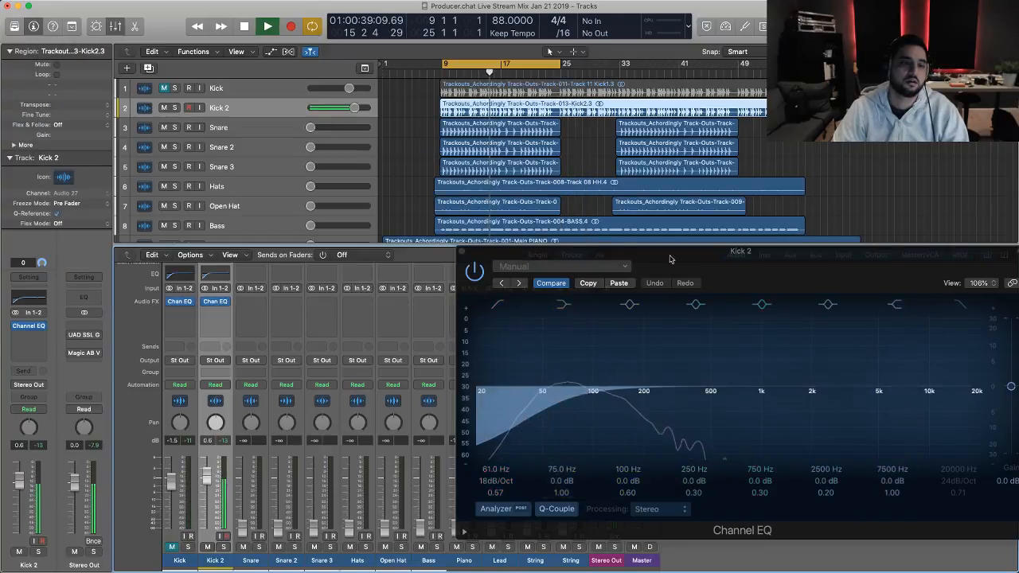
left_click_drag(671, 255, 669, 94)
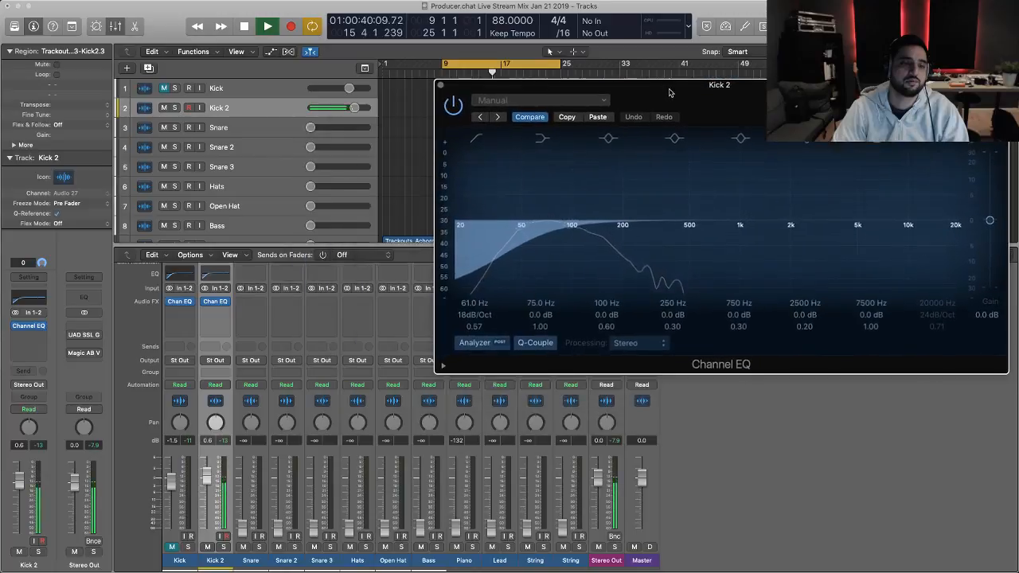
- Swap the mutes between Kick and Kick 2 to compare each kick on its own from the start of the cycle
left_click(207, 547)
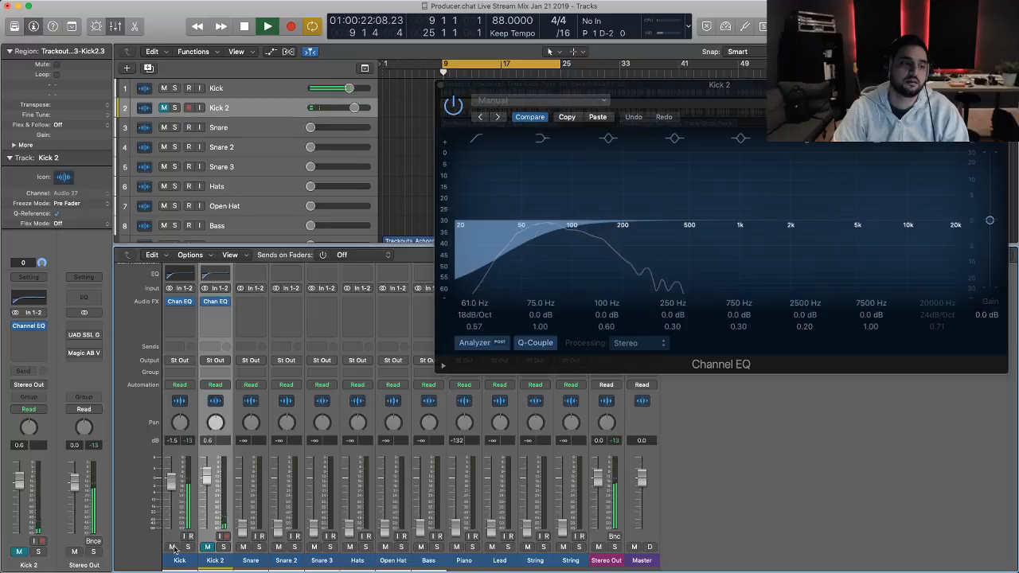
key("space")
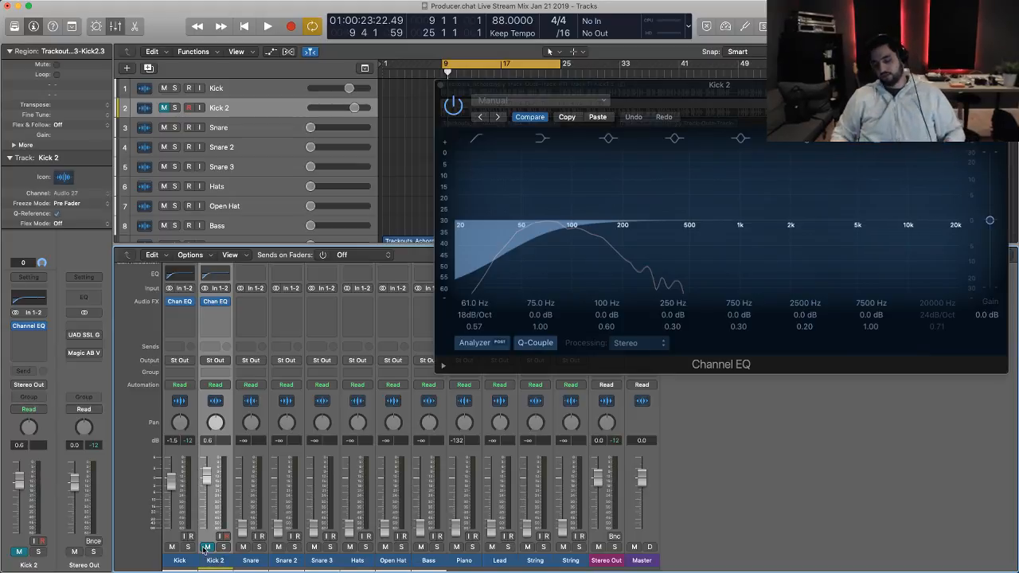
key("space")
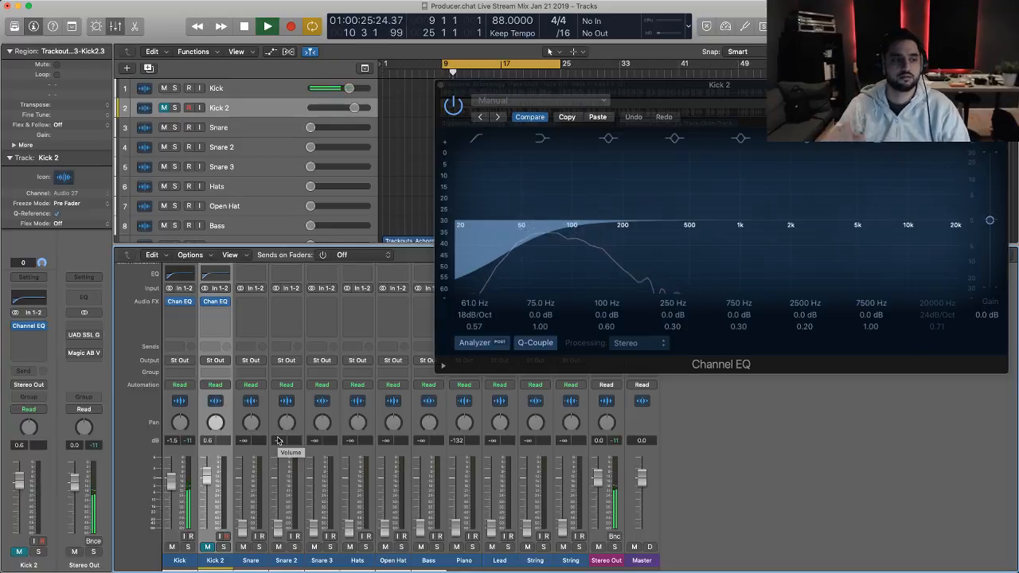
key("space")
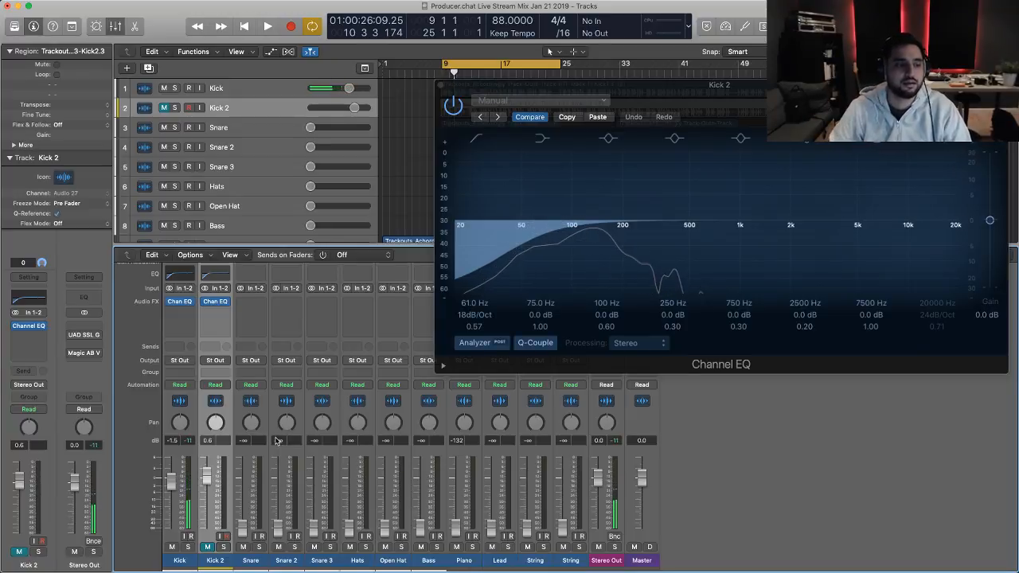
left_click(208, 547)
key("space")
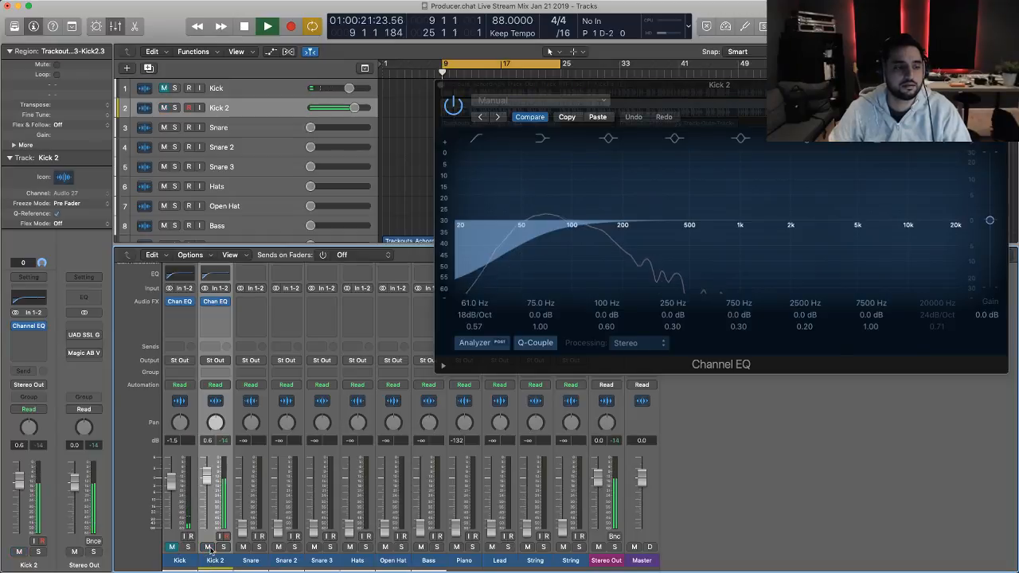
key("space")
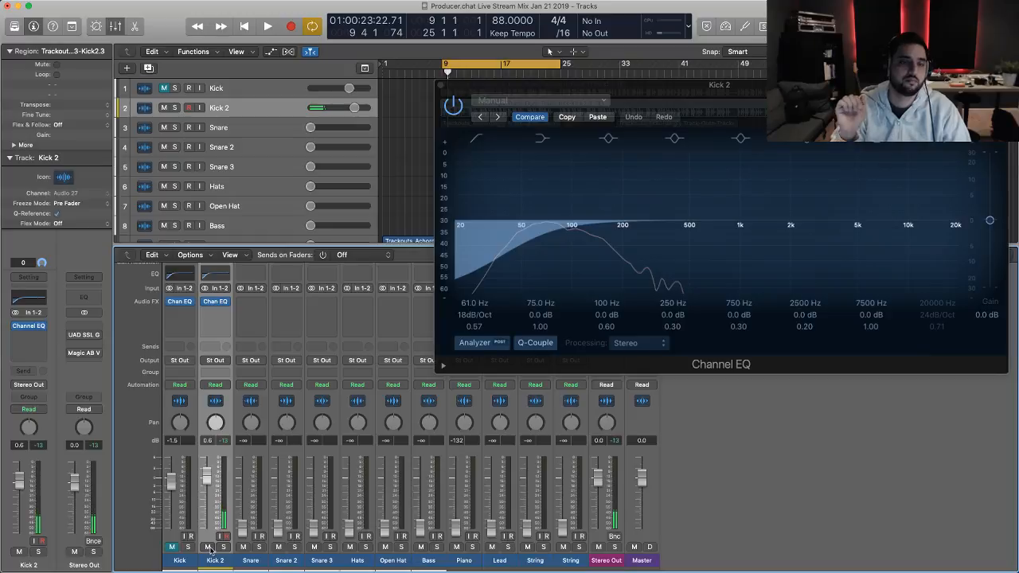
- Play Kick 2 on its own, lower its level to 0.1 dB, and bypass its Channel EQ
key("space")
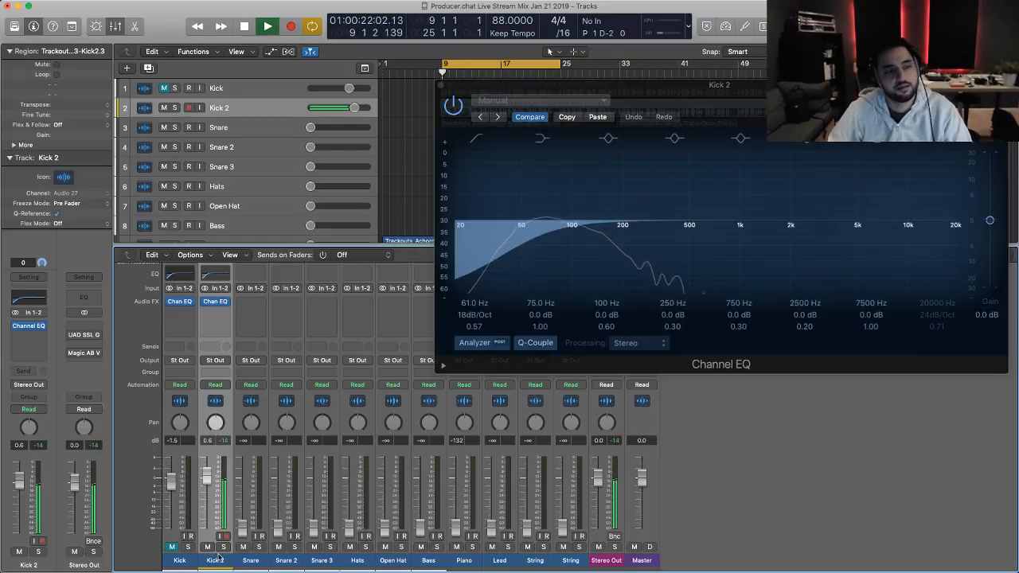
left_click_drag(207, 470, 199, 488)
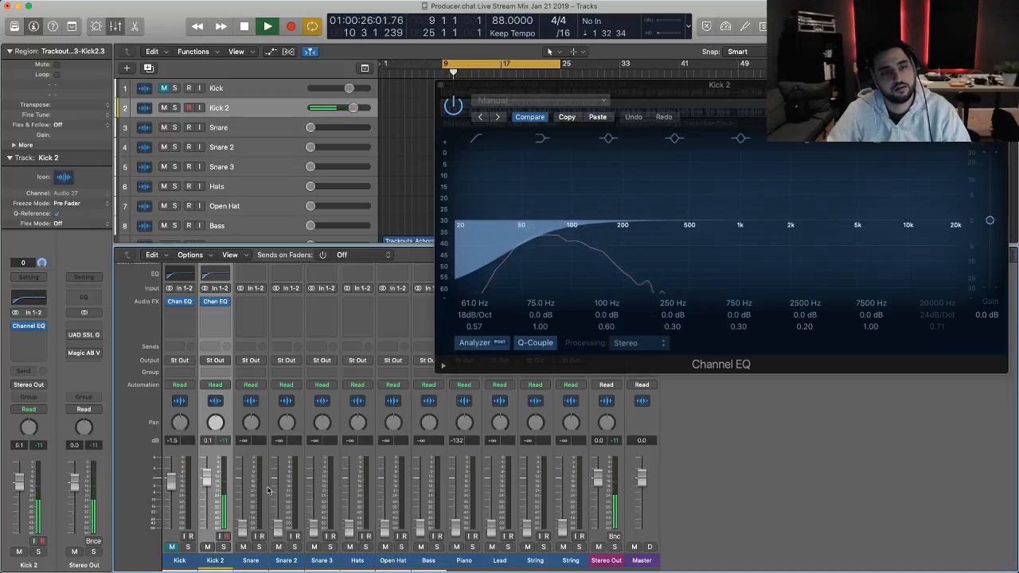
left_click(468, 117)
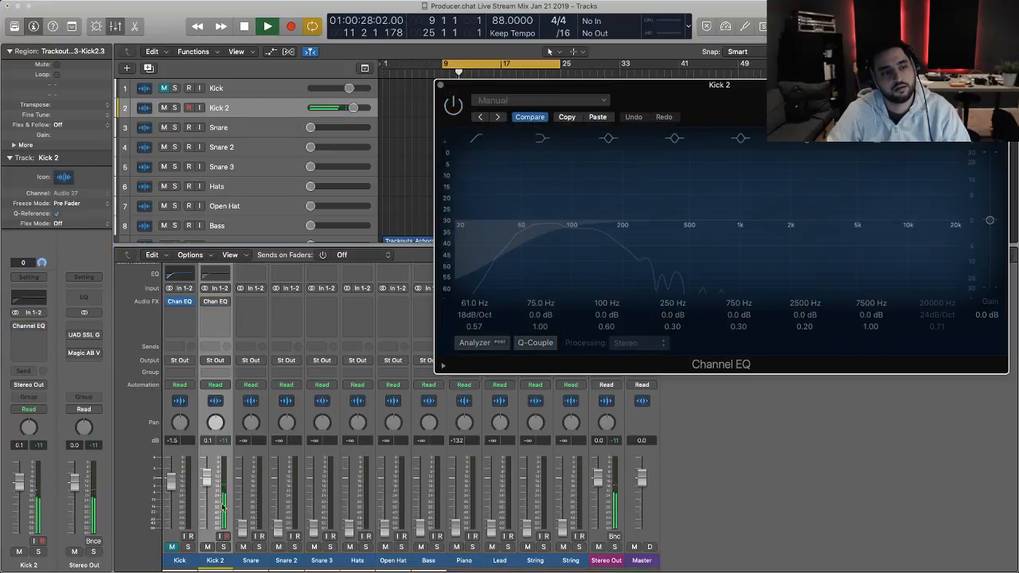
- Turn Kick 2's Channel EQ back on, play both kicks together, and mute the Kick to hear Kick 2 alone
left_click(207, 547)
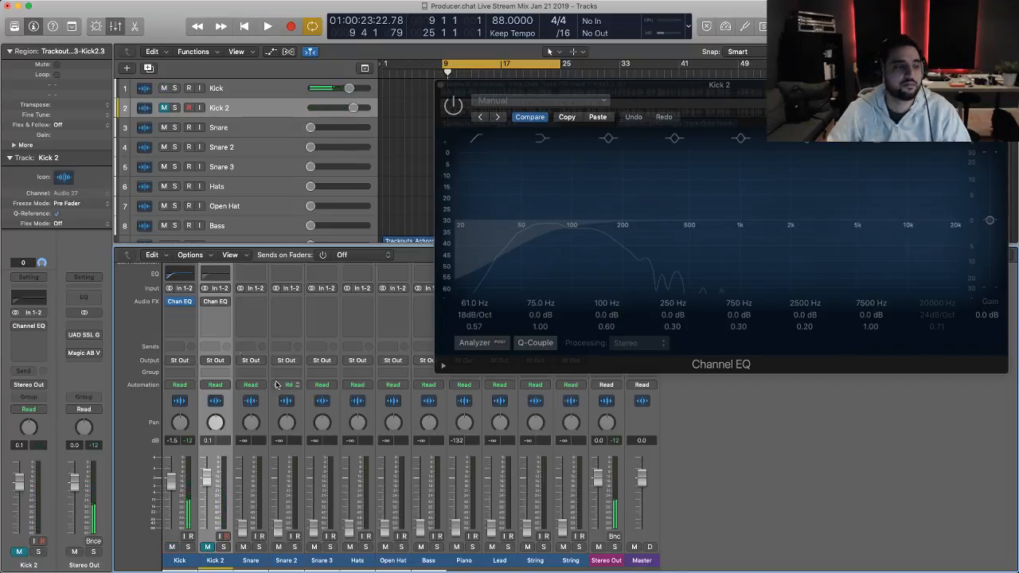
left_click(215, 302)
left_click(211, 305)
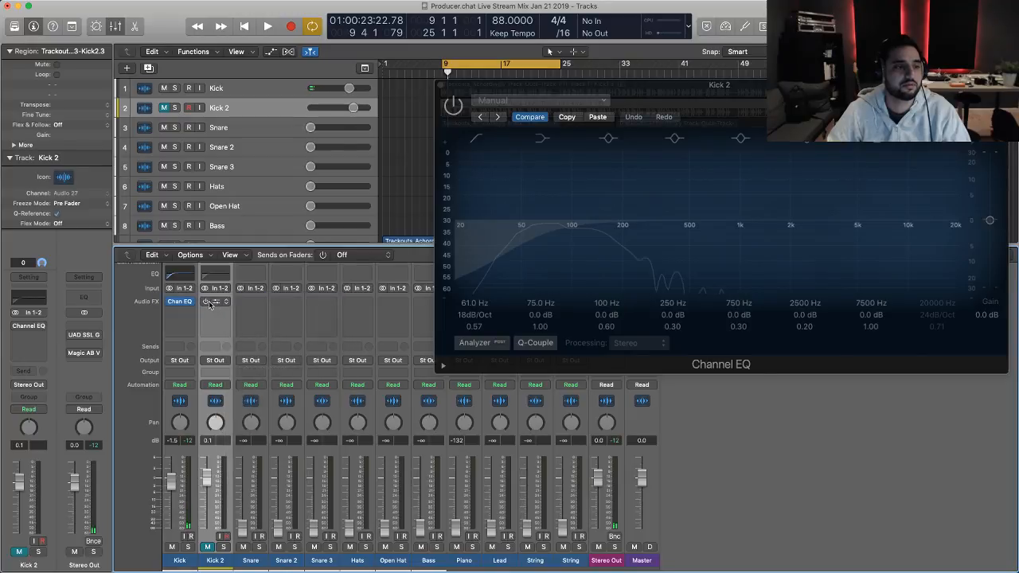
left_click(218, 304)
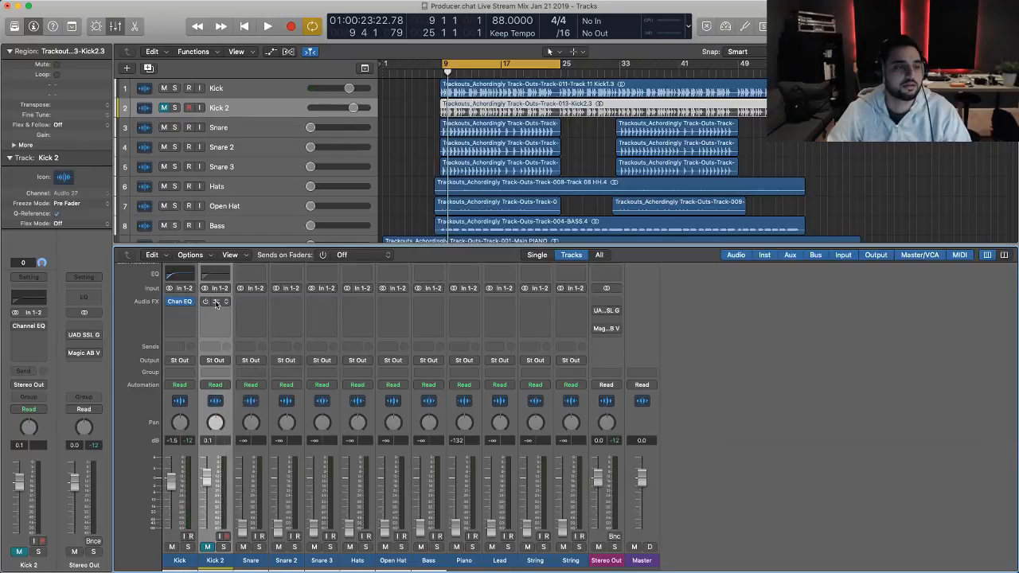
left_click(215, 302)
key("space")
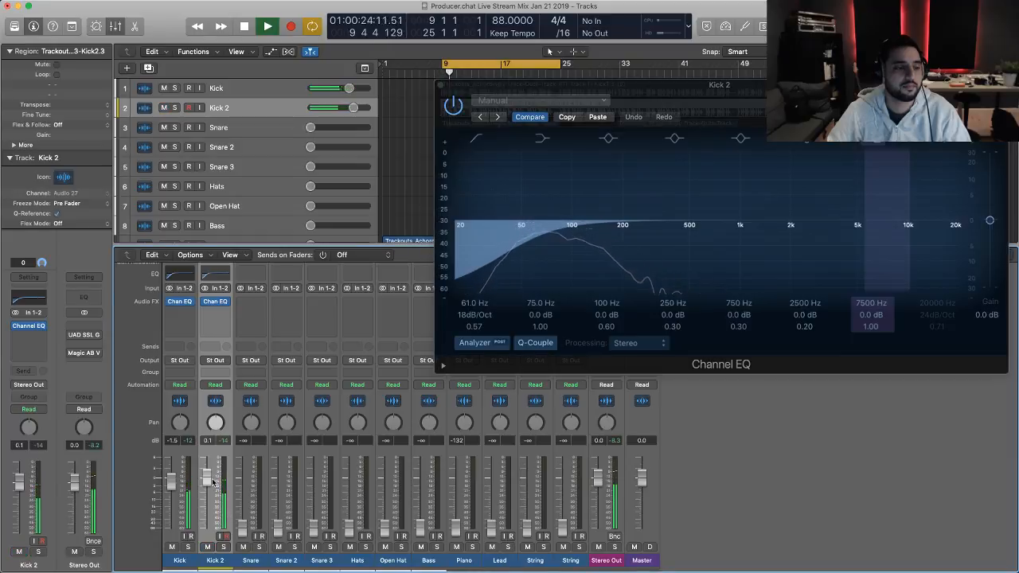
key("space")
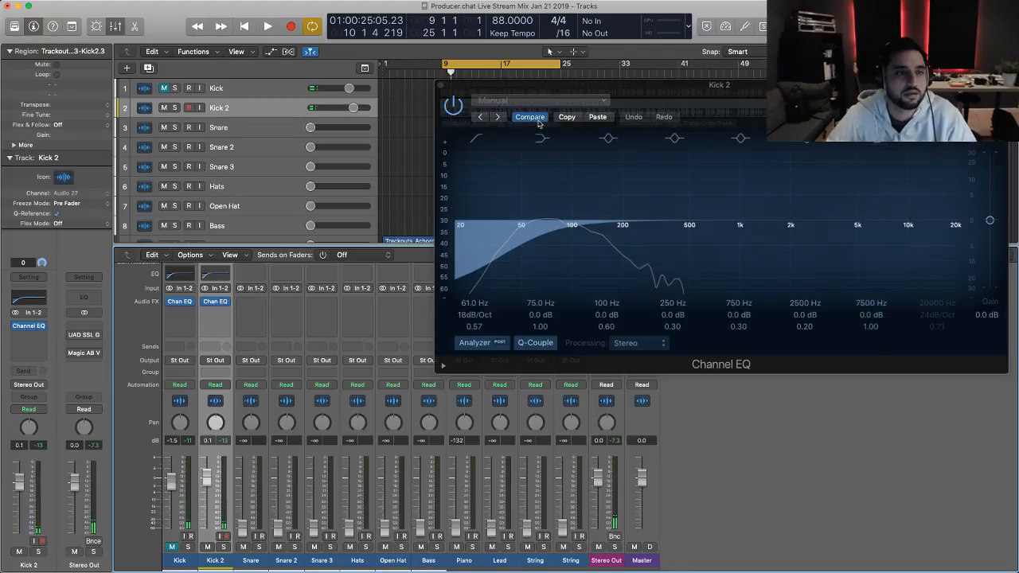
key("space")
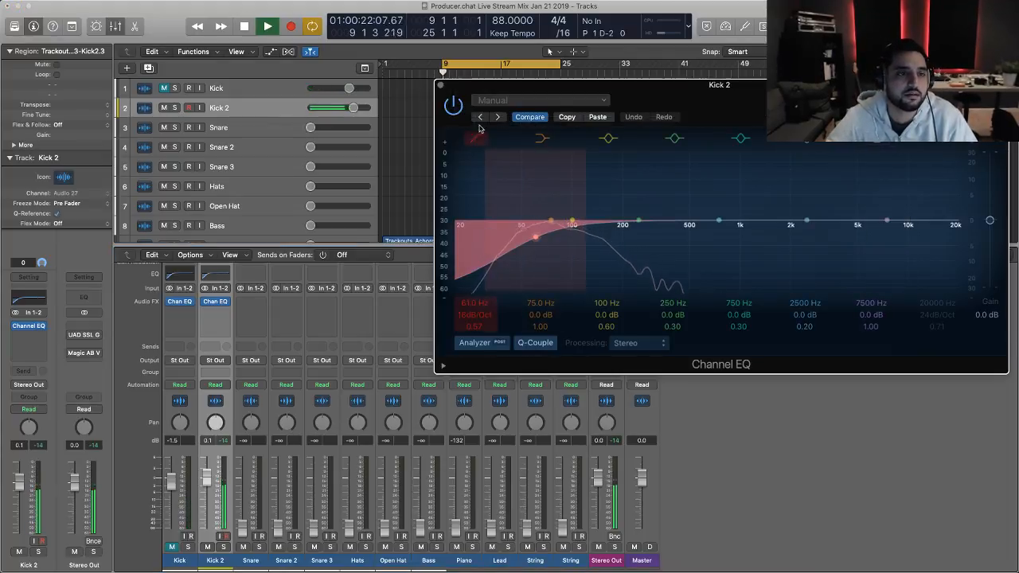
- Set Kick 2's low cut to 64 Hz with a 6 dB/Oct slope, and lower its level to -0.7 dB
left_click(480, 127)
left_click(479, 128)
left_click(479, 128)
left_click(478, 139)
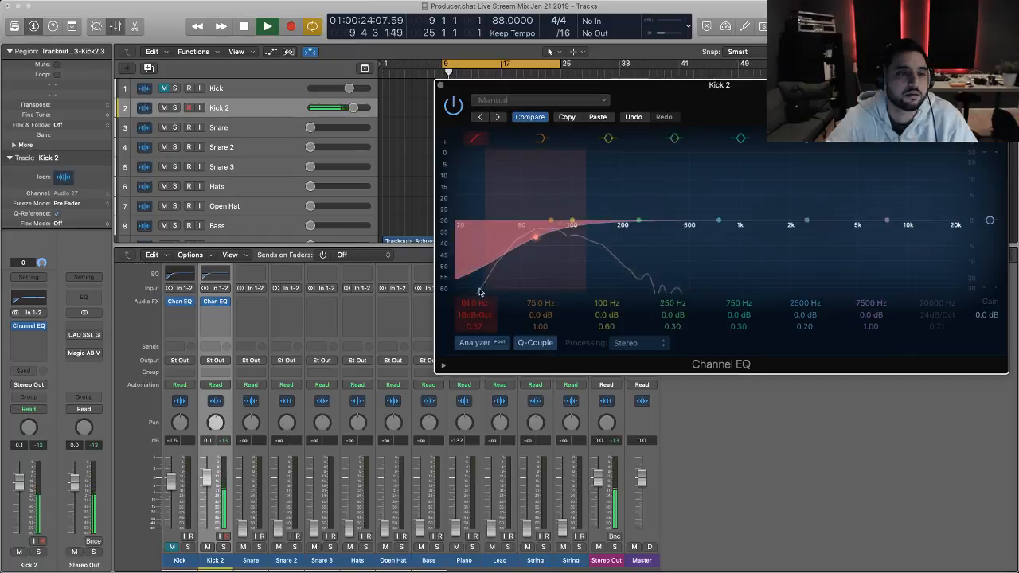
mouse_move(549, 236)
left_mouse_down()
mouse_move(568, 236)
mouse_move(542, 236)
left_mouse_up()
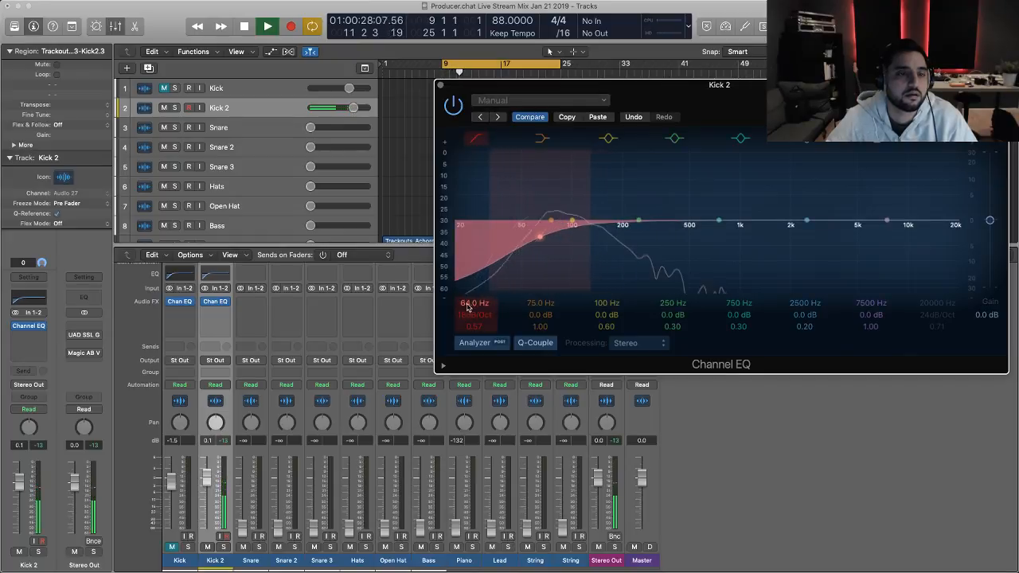
left_click_drag(472, 315, 473, 318)
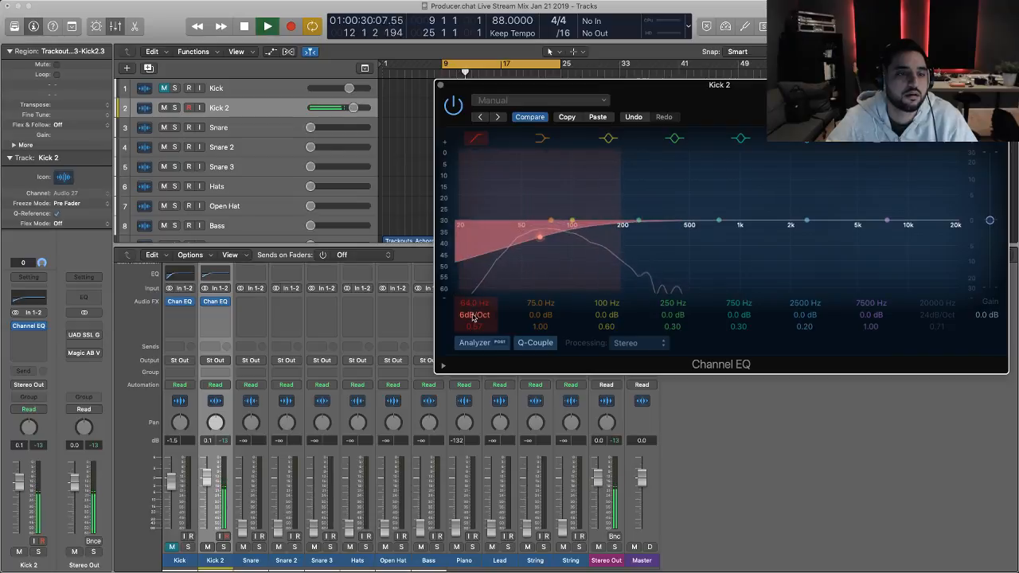
double_click(470, 303)
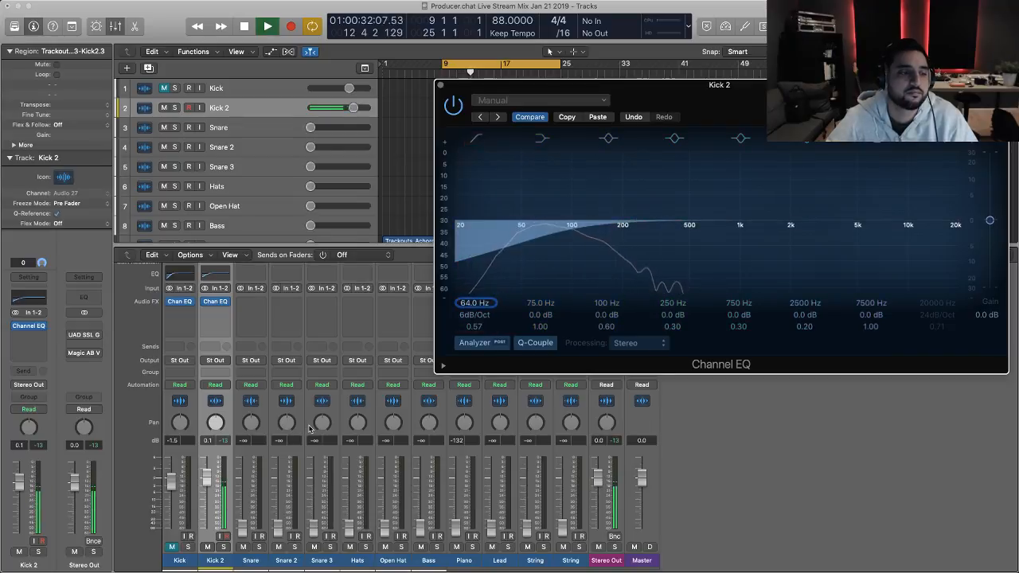
left_click_drag(206, 478, 206, 482)
key("space")
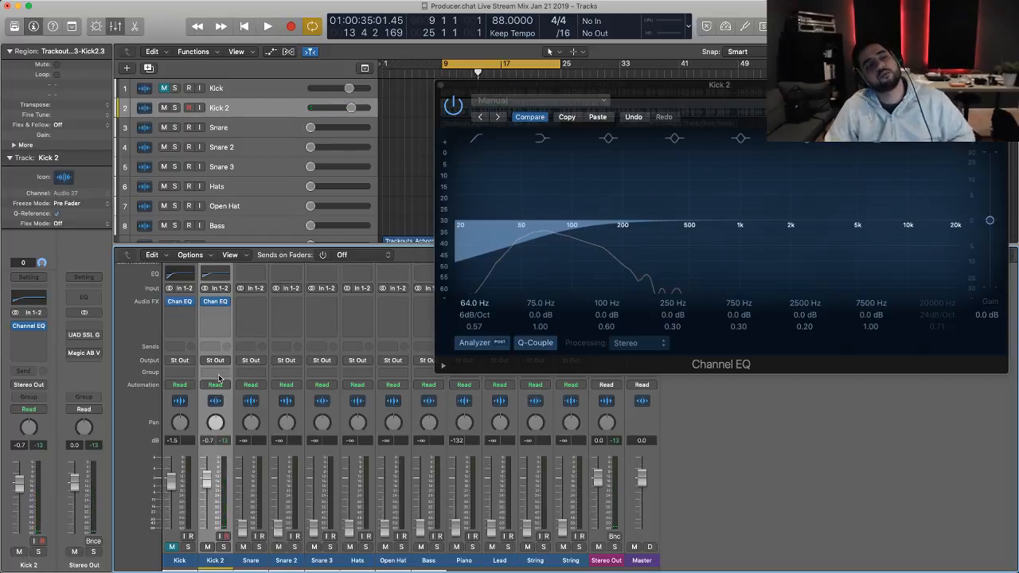
left_click(212, 320)
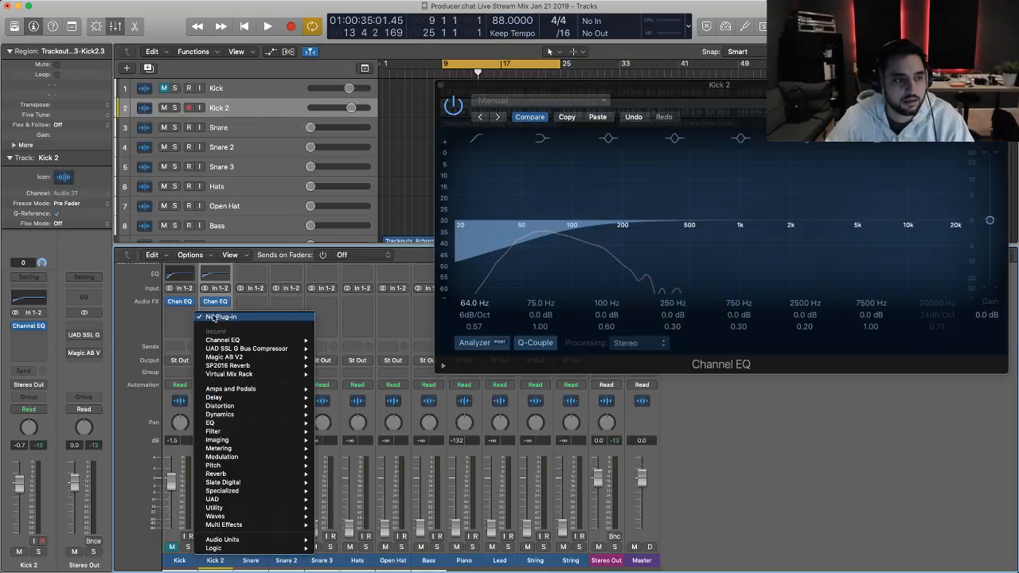
mouse_move(247, 518)
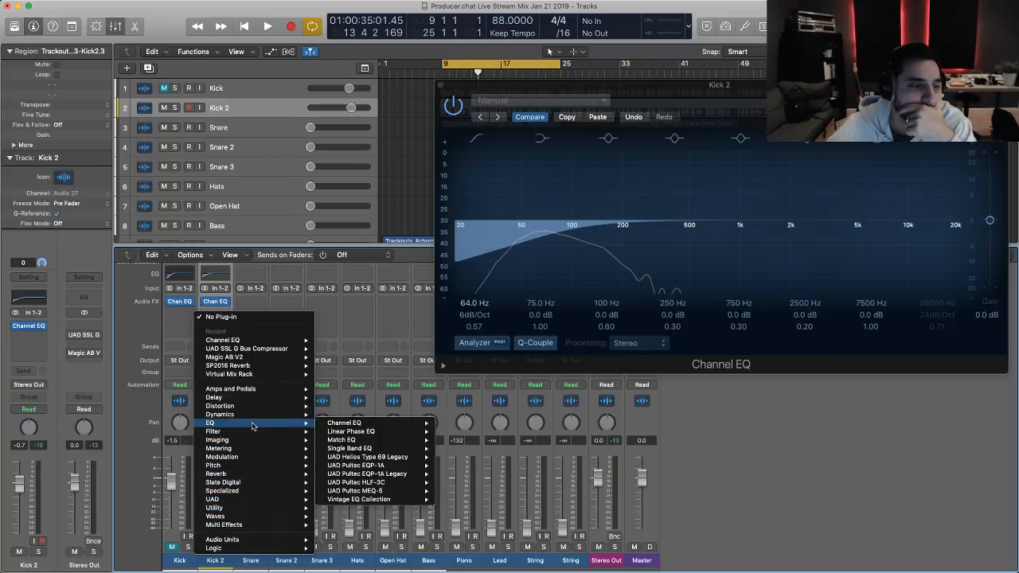
mouse_move(257, 409)
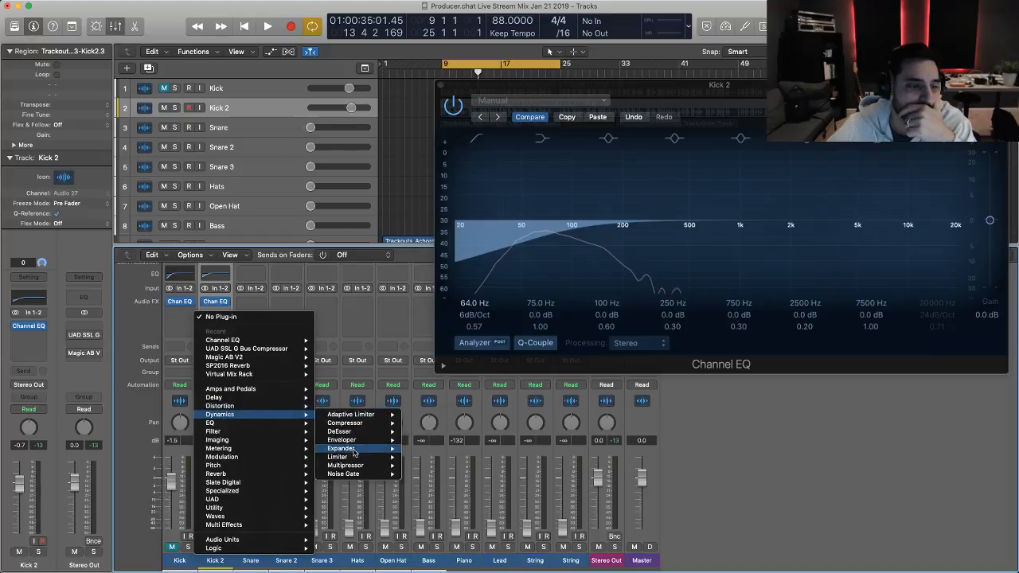
mouse_move(355, 417)
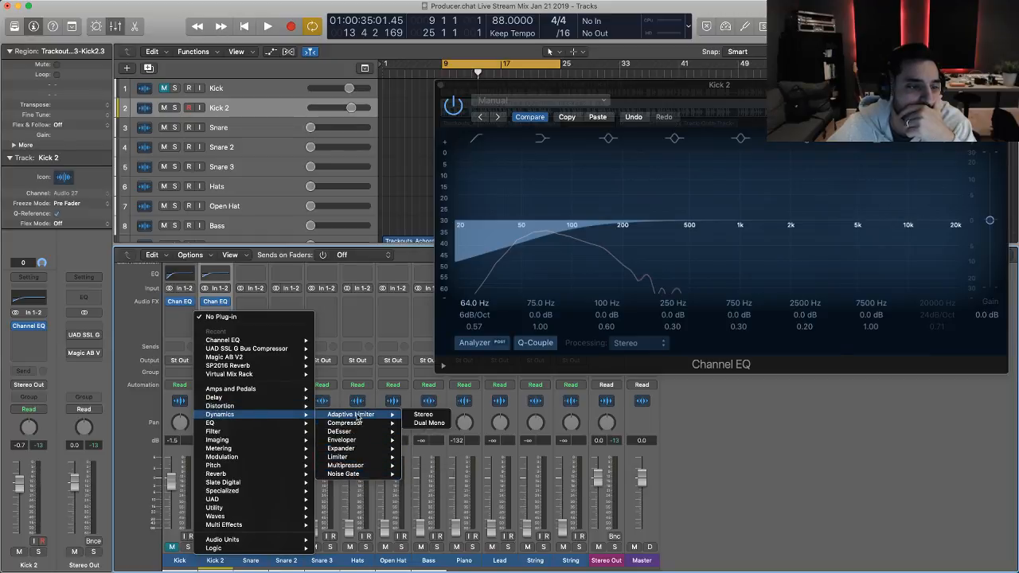
left_click(357, 386)
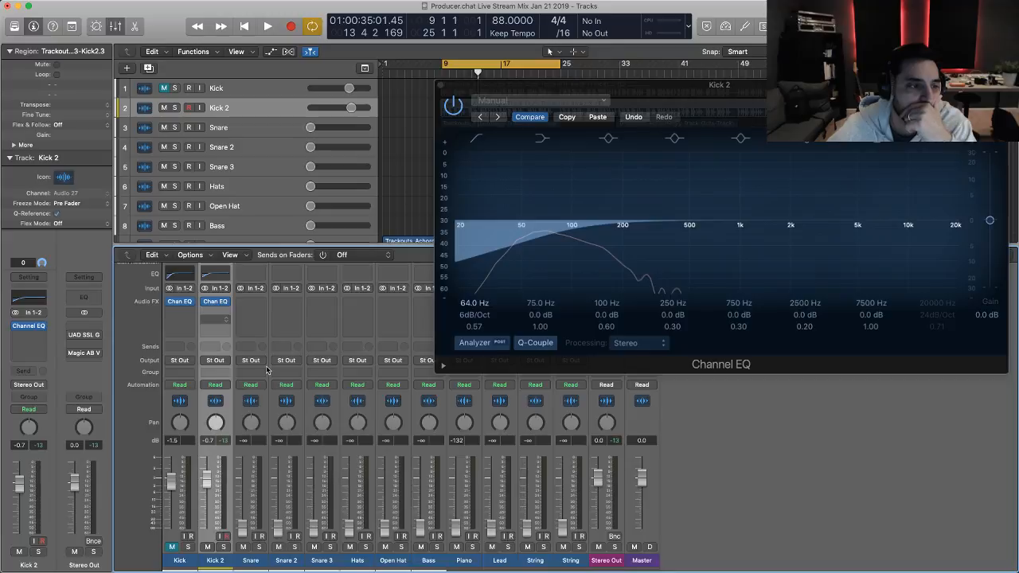
left_click(221, 322)
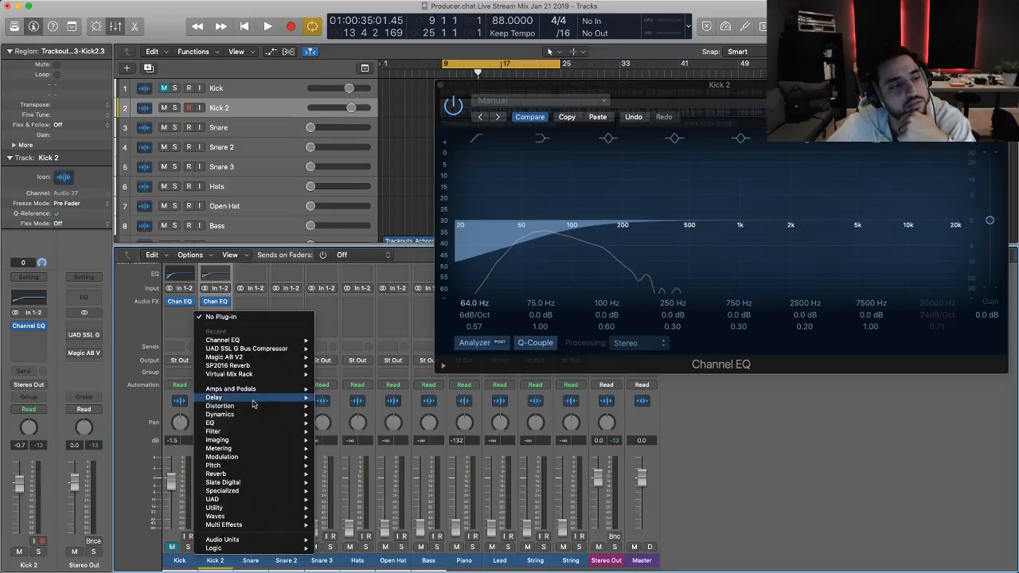
mouse_move(256, 416)
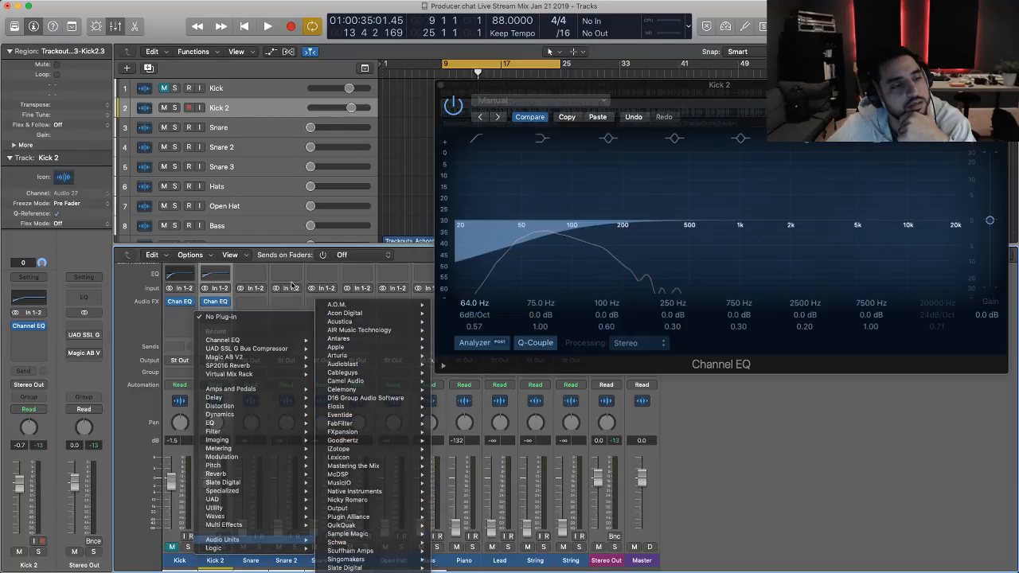
left_click(209, 311)
- Insert Console 1 on all track channels from Kick to the last String, and place the Kick's plug-in window clear of the mixer strips
left_click(175, 561)
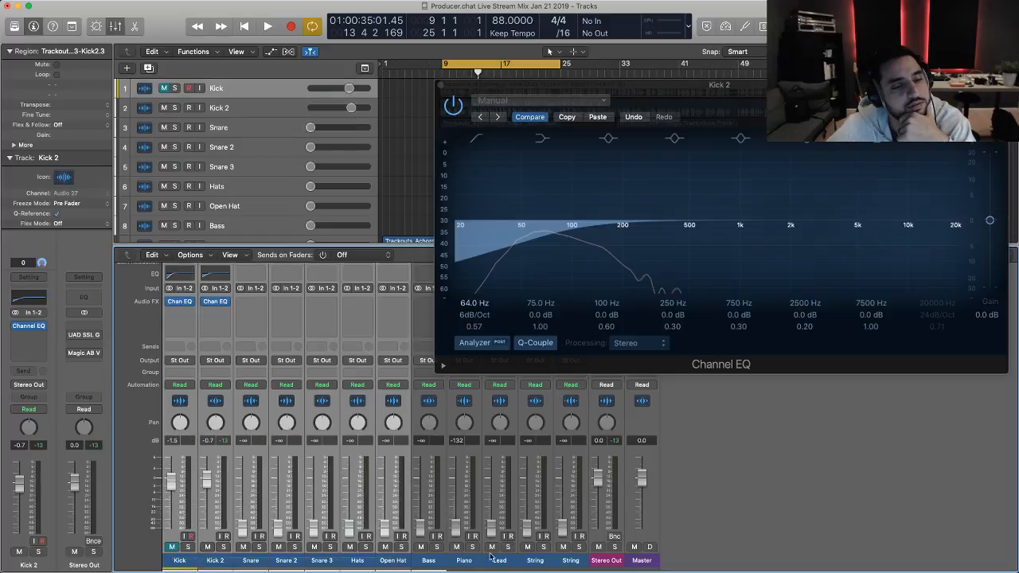
left_click(182, 315)
mouse_move(199, 530)
mouse_move(341, 535)
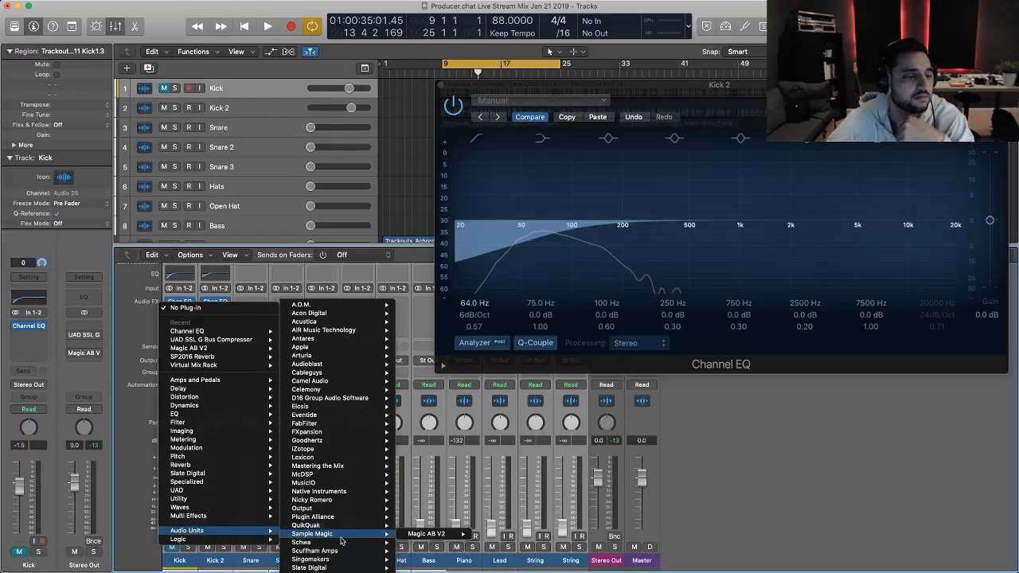
left_click(456, 425)
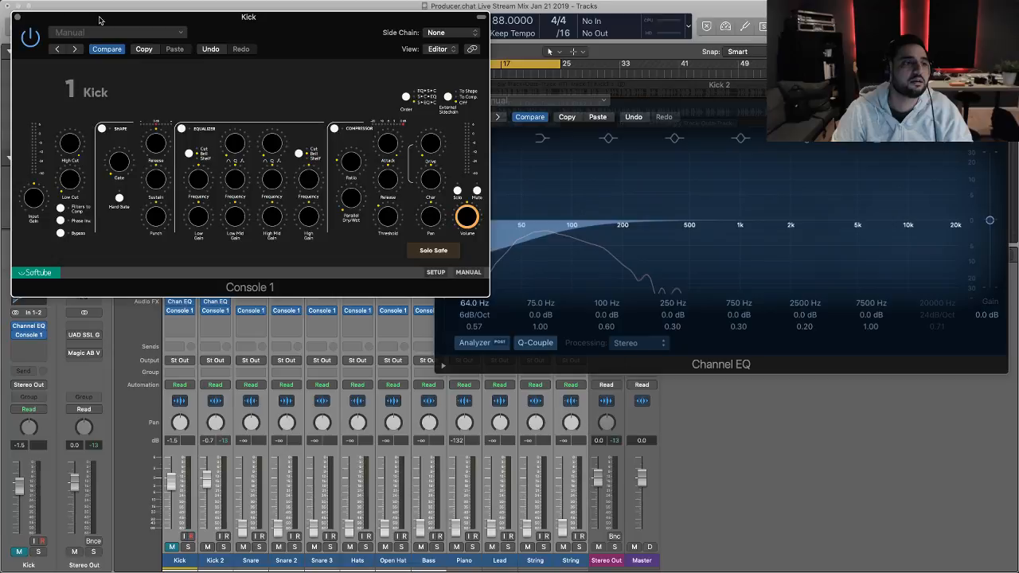
left_click_drag(100, 20, 375, 109)
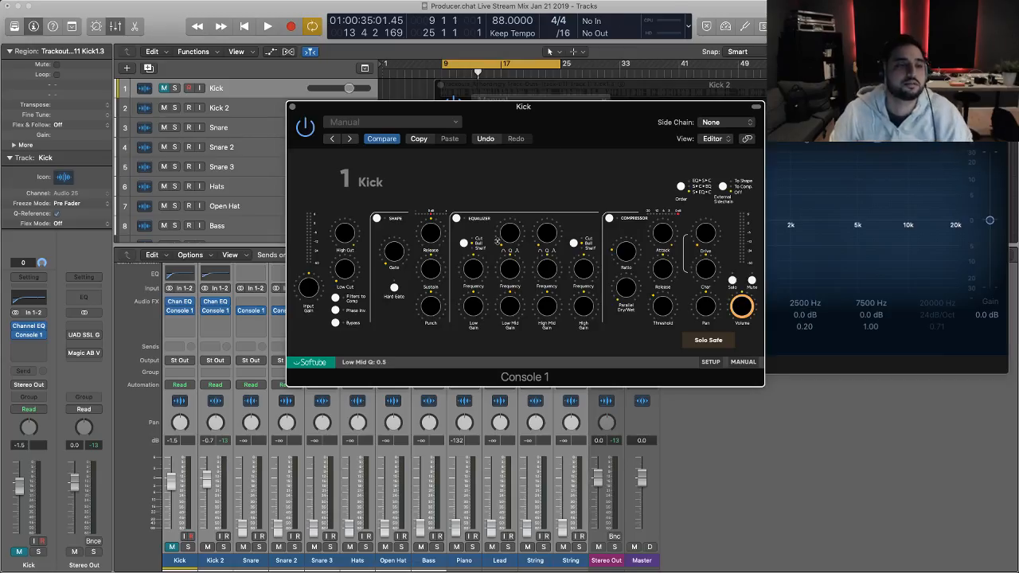
- Set the Console 1 Punch to 7.8 dB on Kick and 10.3 dB on Kick 2, with the Console 1 display enlarged to full screen
key("space")
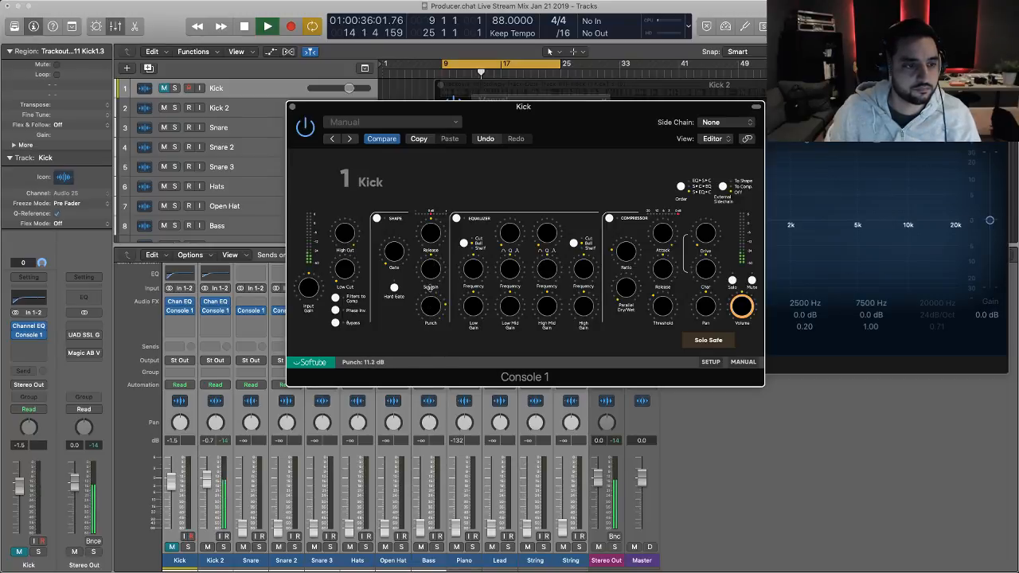
left_click(215, 563)
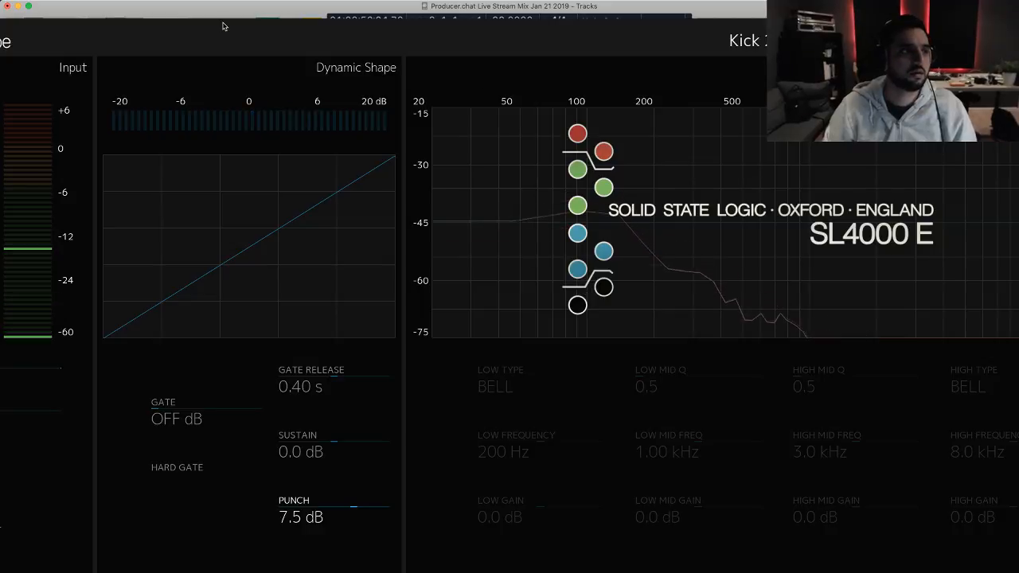
left_click_drag(239, 27, 476, 22)
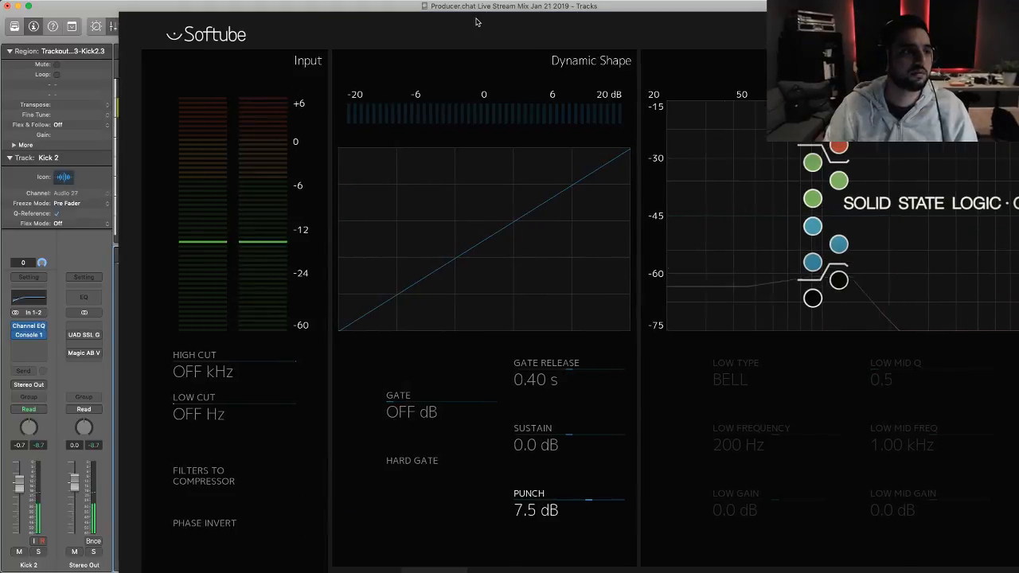
left_click(117, 15)
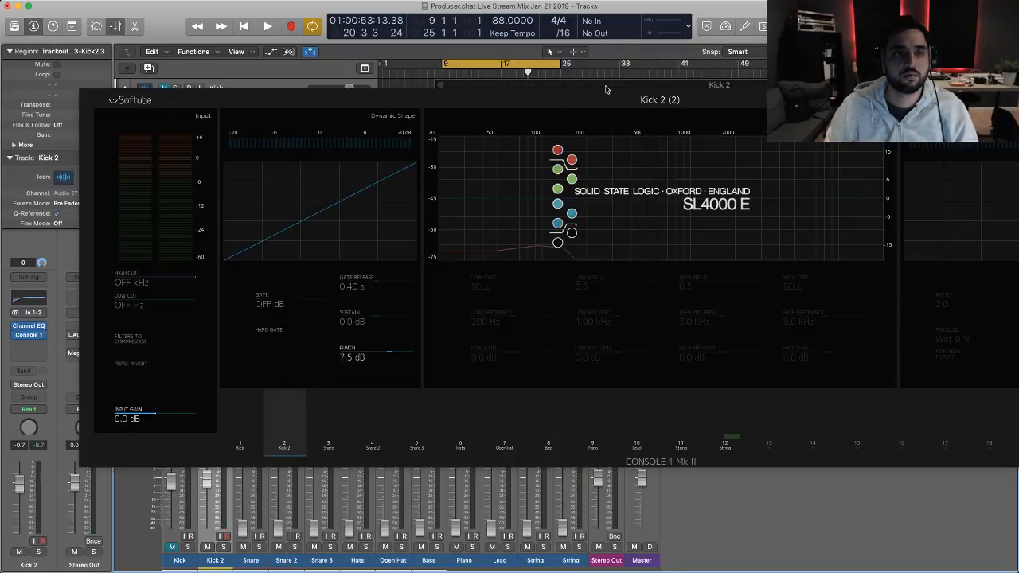
left_click_drag(605, 89, 500, 18)
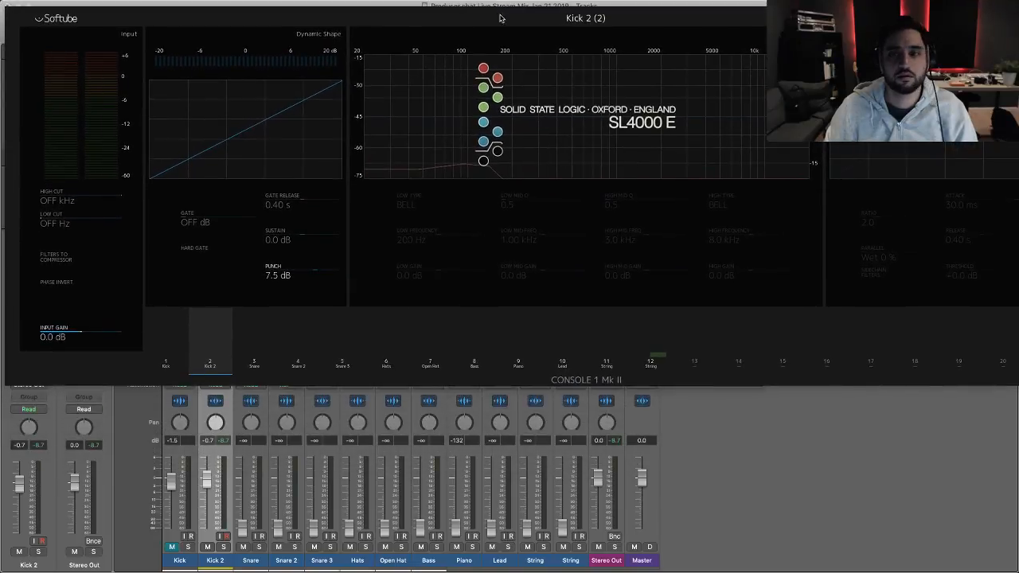
left_click_drag(1018, 386, 1011, 570)
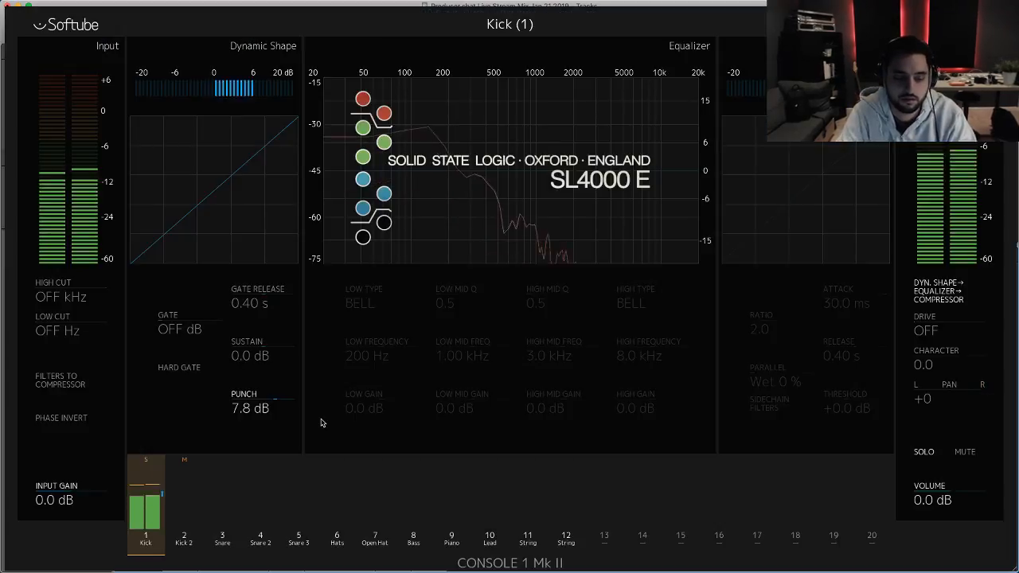
- Compare Kick and Kick 2 in Console 1 by briefly muting Kick 2, and close the full-screen display
key("Down")
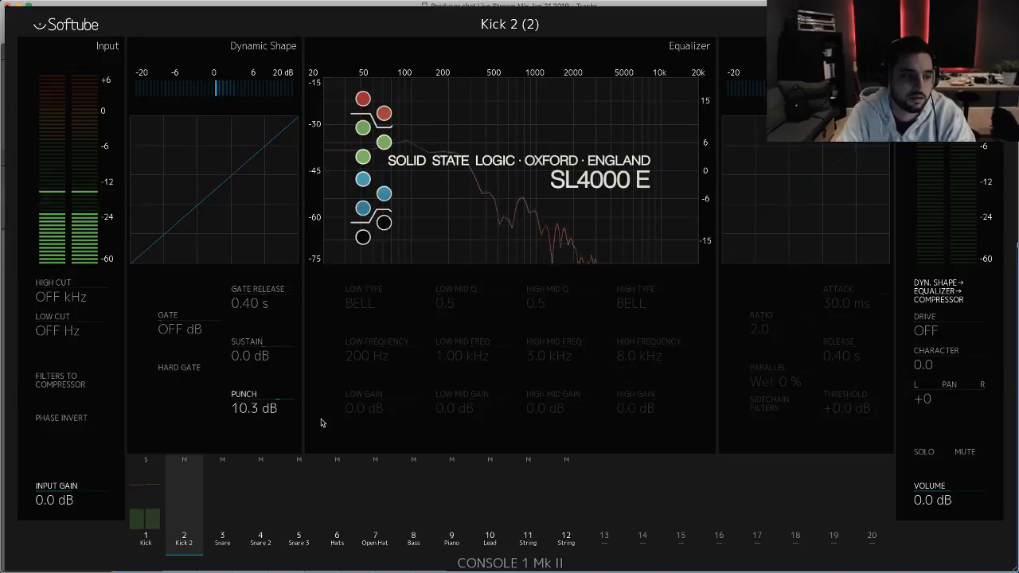
key("m")
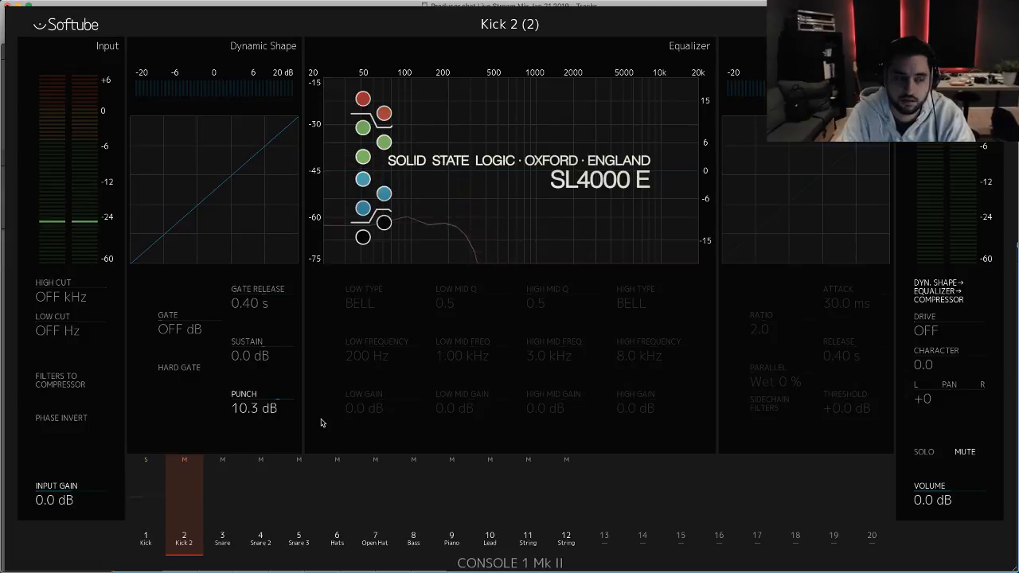
key("Up")
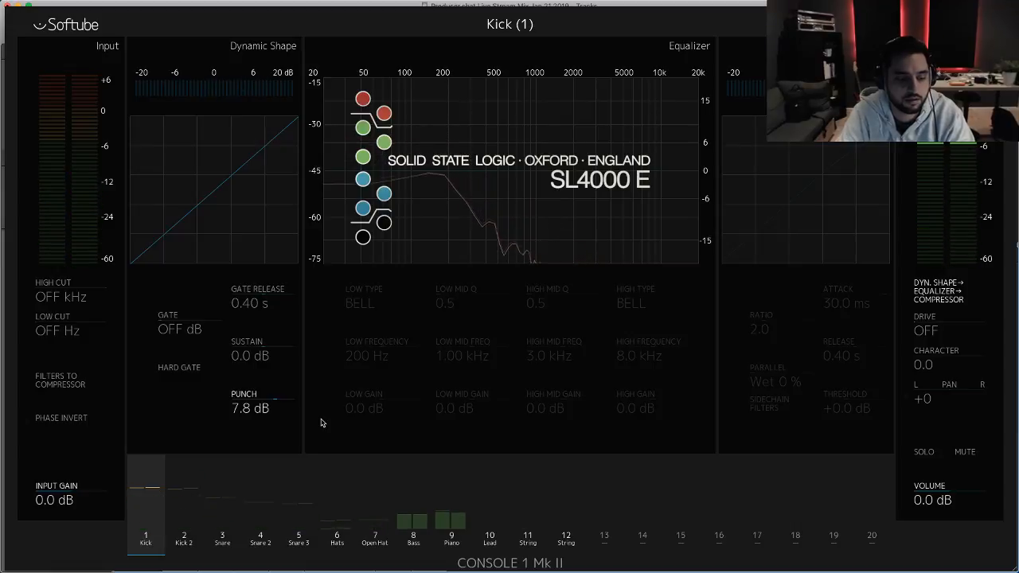
key("Escape")
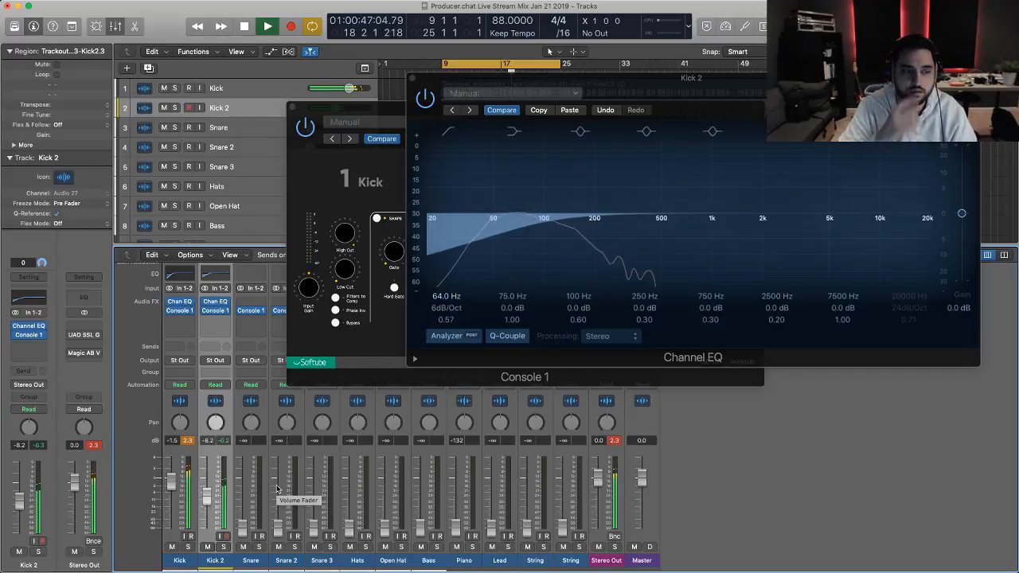
- Lower Kick 2 to -8.2 dB, mute it, stop playback, and close the Kick's Console 1 window
left_click(208, 547)
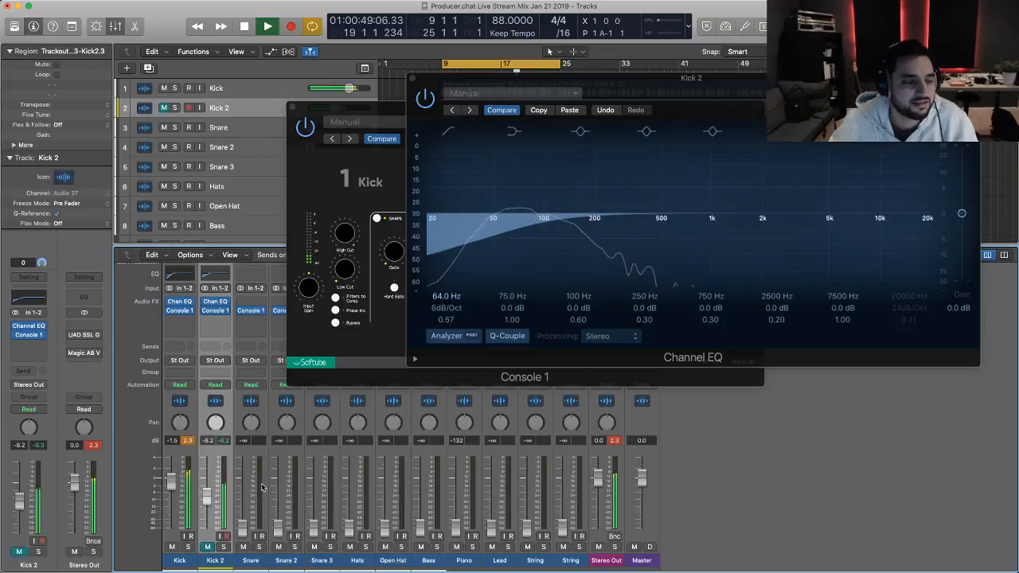
key("space")
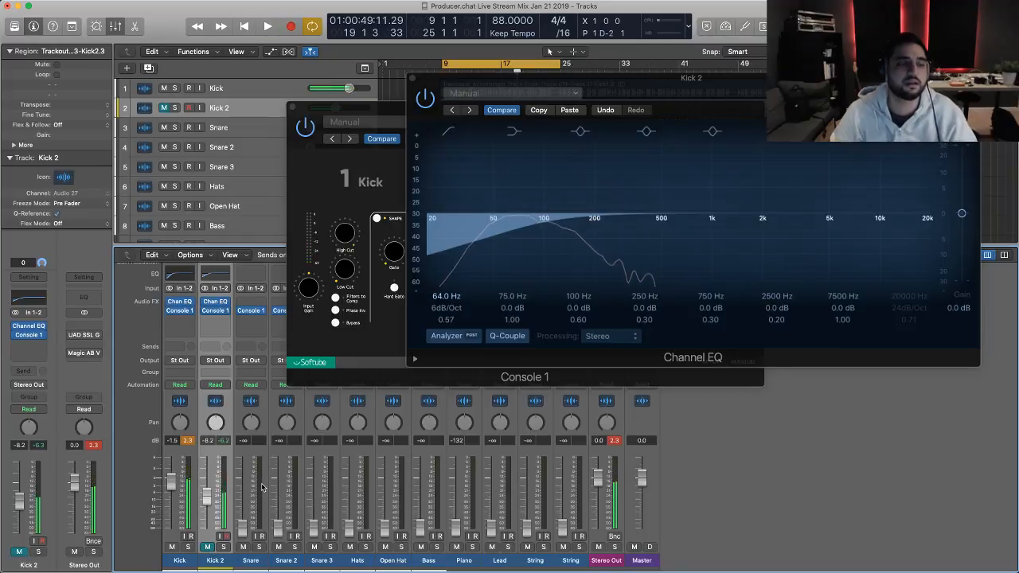
left_click(292, 108)
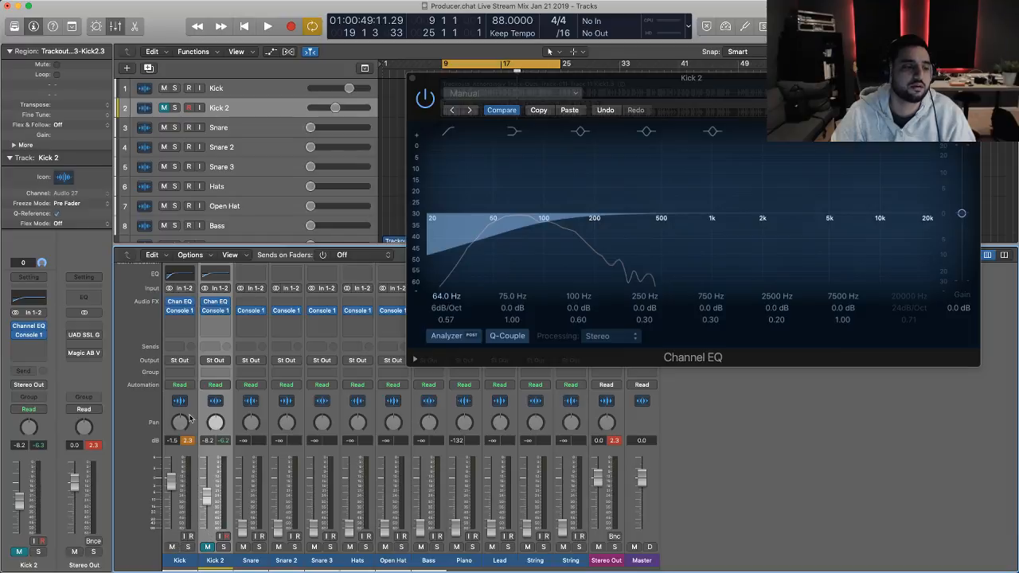
- Open the Kick's Channel EQ and set its low cut to 45 Hz
scroll(181, 332, "down", 1)
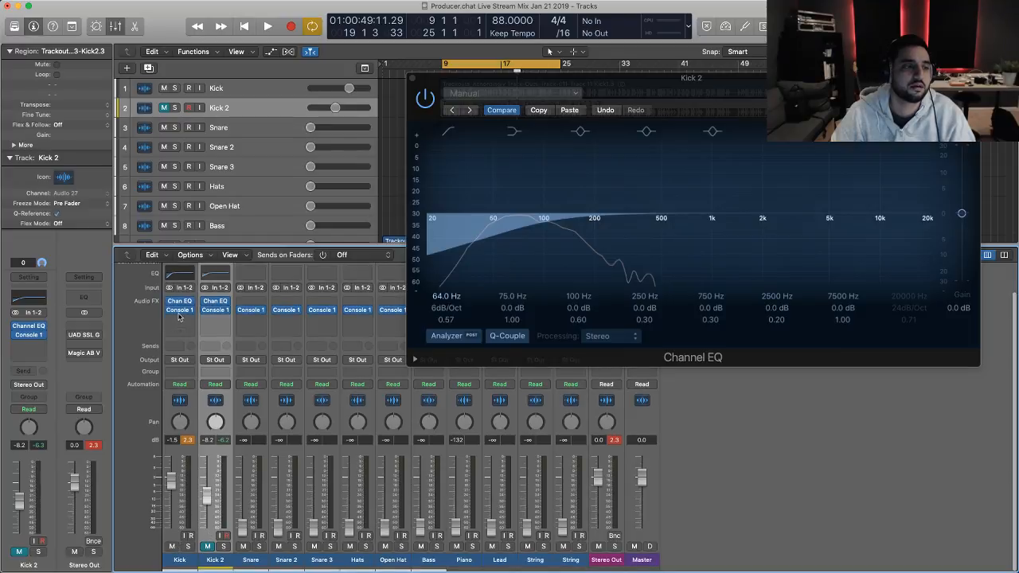
left_click(182, 276)
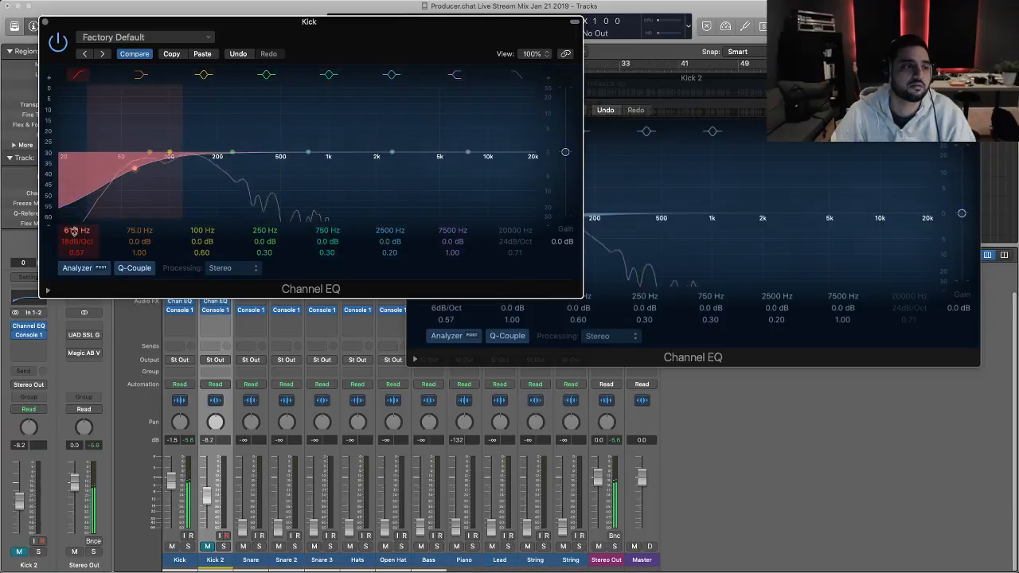
left_click_drag(74, 230, 74, 248)
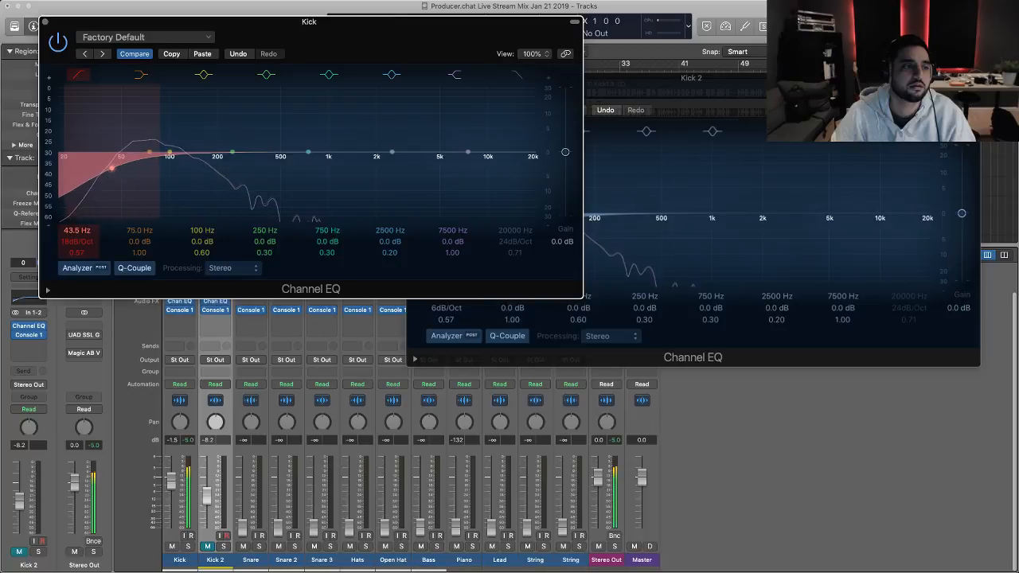
left_click_drag(75, 231, 75, 230)
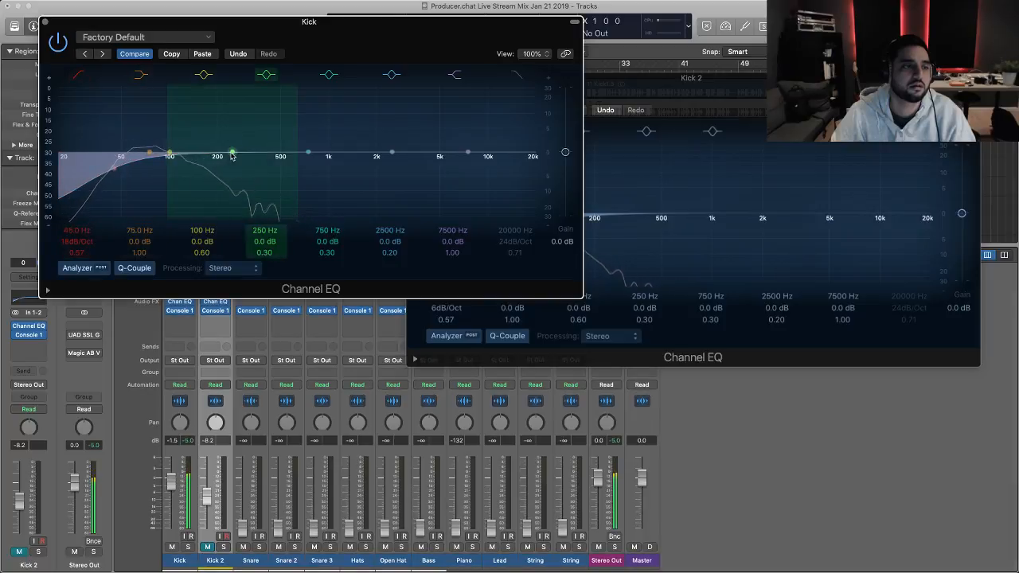
- Sweep a narrow boost on the Kick's 250 Hz band, and turn it into a -4.0 dB cut at 136 Hz with Q 2.30
left_click_drag(233, 160, 231, 140)
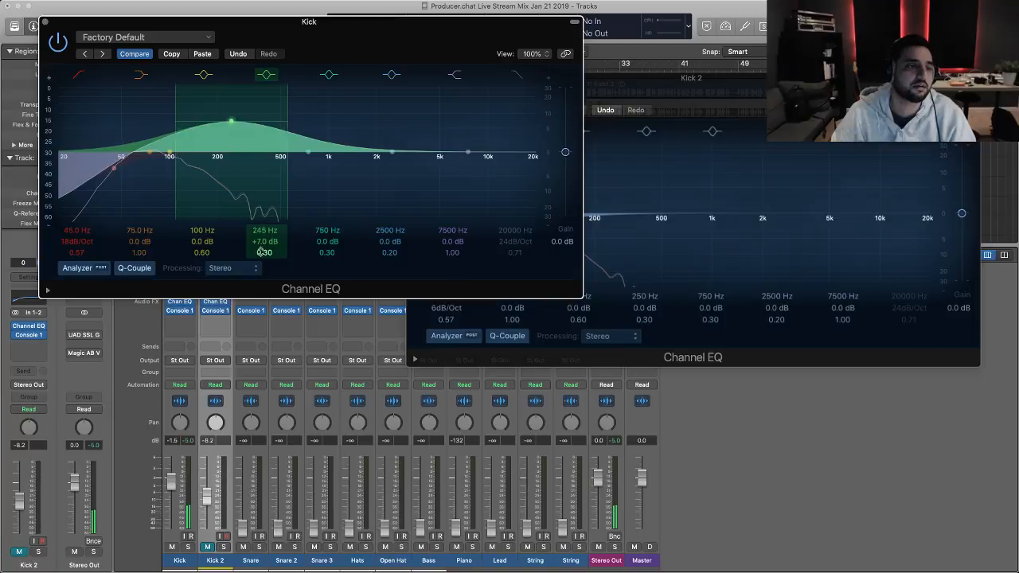
left_click_drag(261, 253, 261, 235)
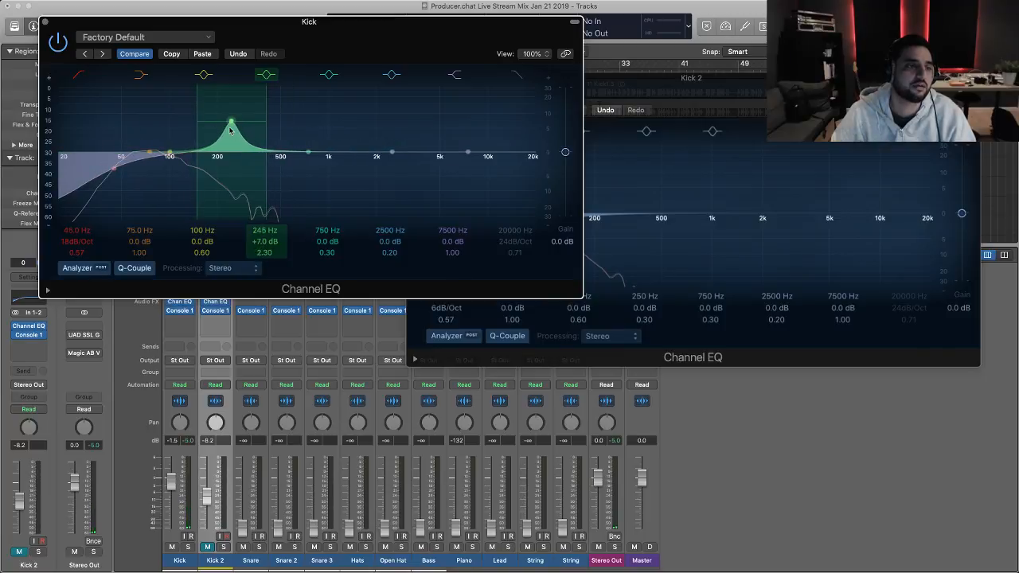
left_click_drag(235, 139, 165, 137)
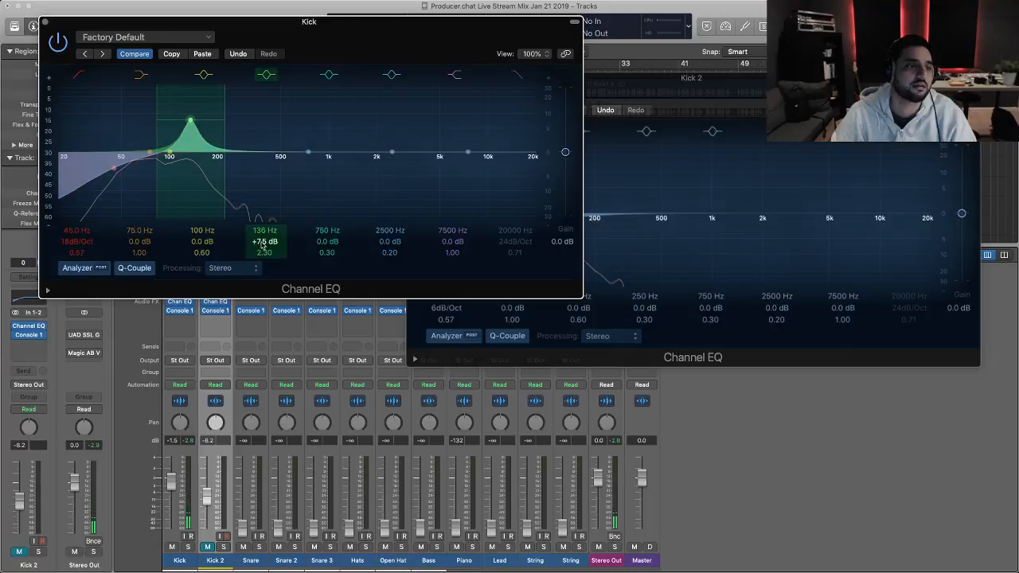
key("space")
left_click_drag(262, 241, 262, 237)
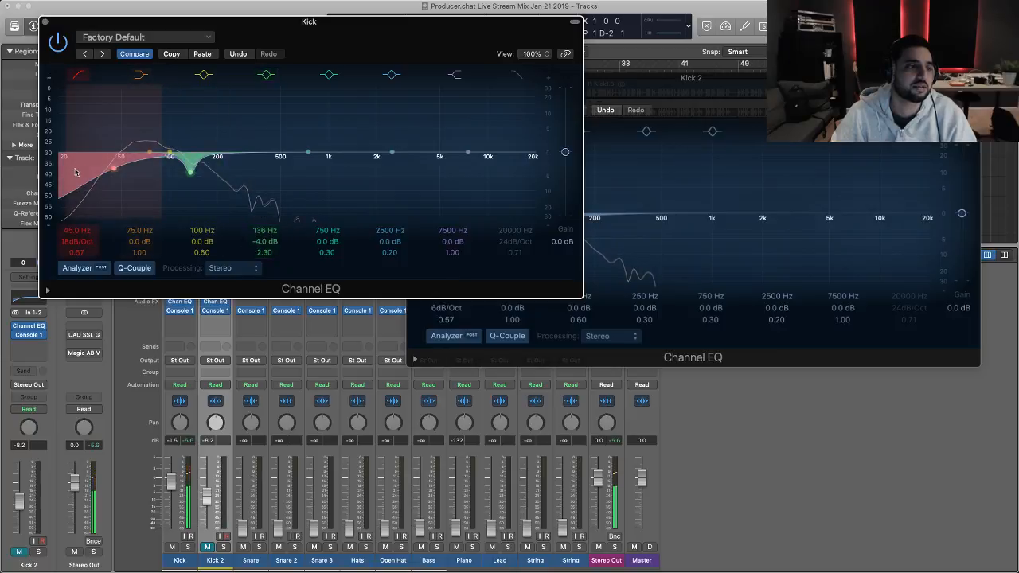
- Set the Kick's low cut to 31.5 Hz at 18 dB/Oct with Q 0.54 while auditioning the loop
left_click_drag(119, 168, 112, 168)
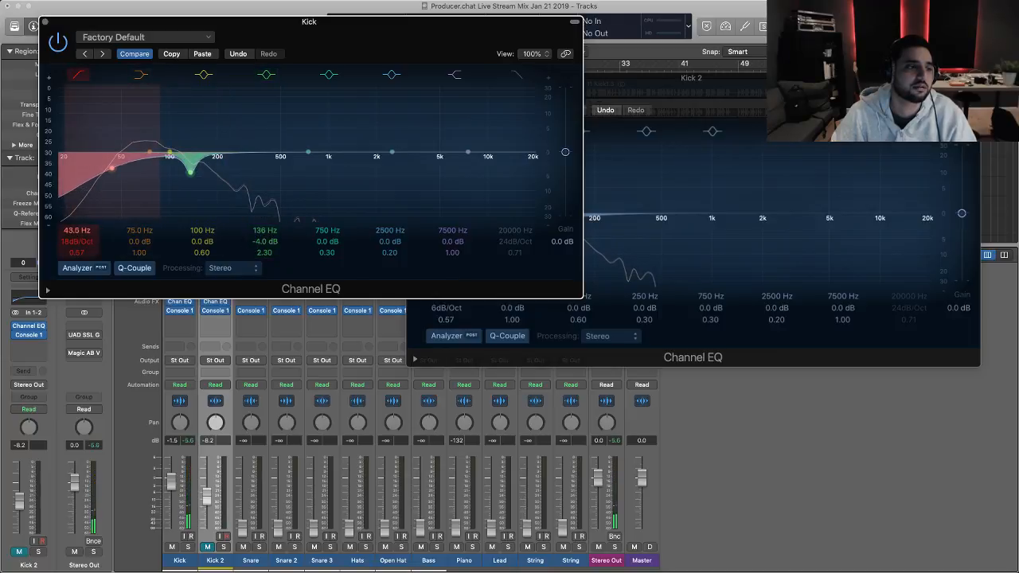
left_click_drag(75, 237, 75, 249)
key("space")
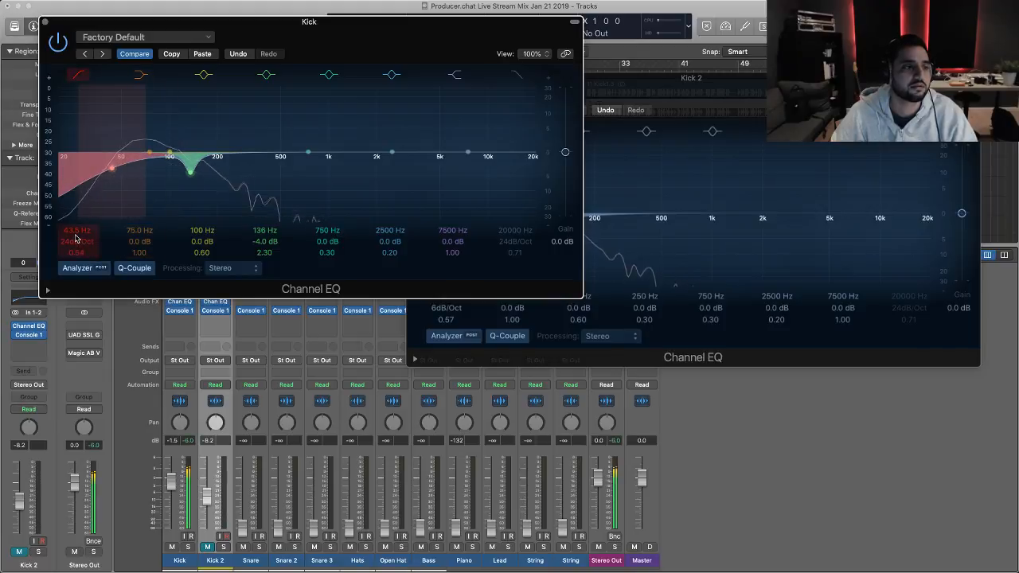
mouse_move(80, 239)
left_mouse_down()
mouse_move(70, 244)
mouse_move(72, 234)
mouse_move(72, 249)
left_mouse_up()
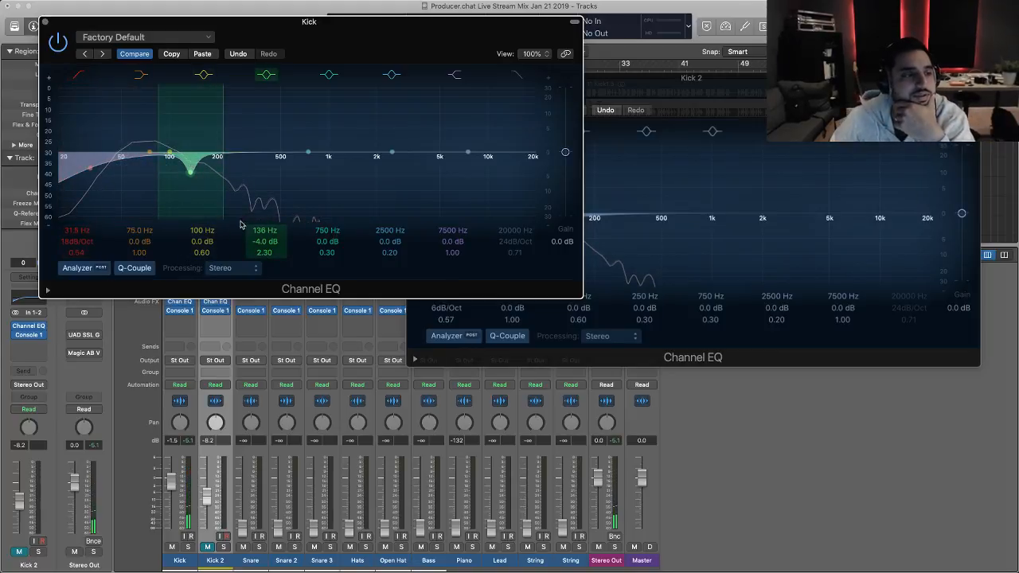
- Audition the Kick's 136 Hz band as a boost, set it to 140 Hz at -4.5 dB, and close the EQ
left_click_drag(240, 225, 239, 215)
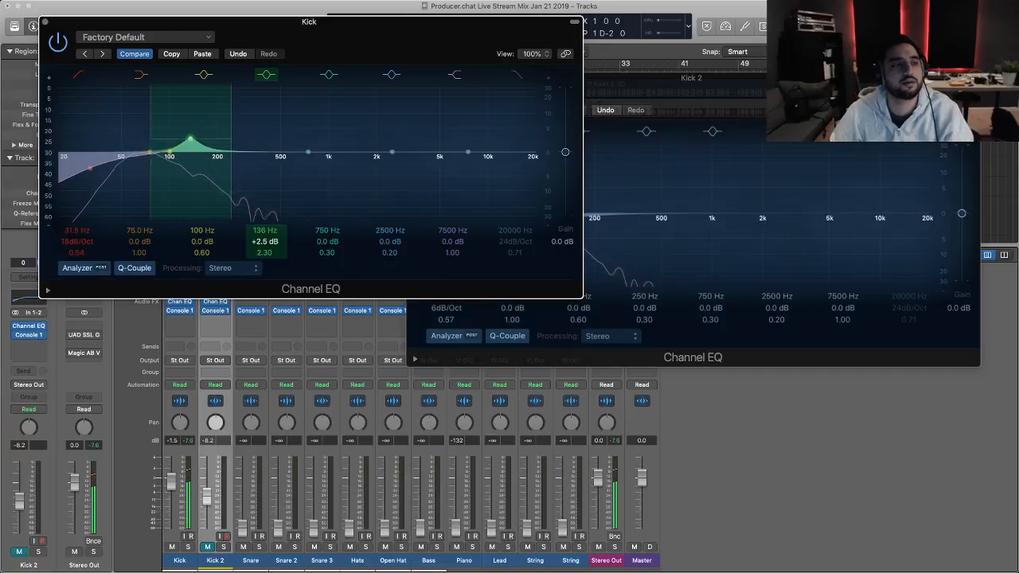
left_click_drag(190, 138, 190, 131)
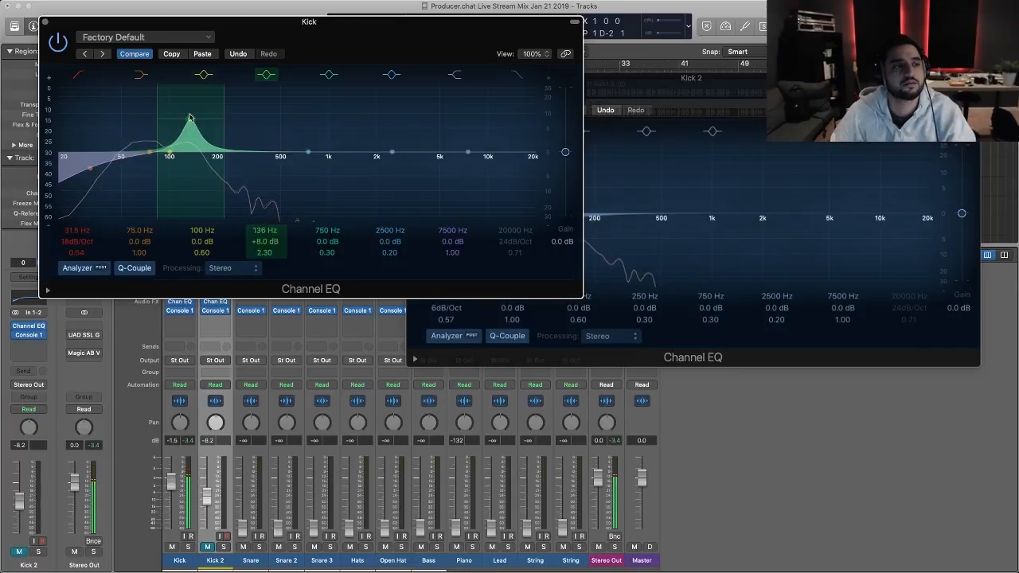
mouse_move(191, 119)
left_mouse_down()
mouse_move(161, 121)
mouse_move(193, 121)
left_mouse_up()
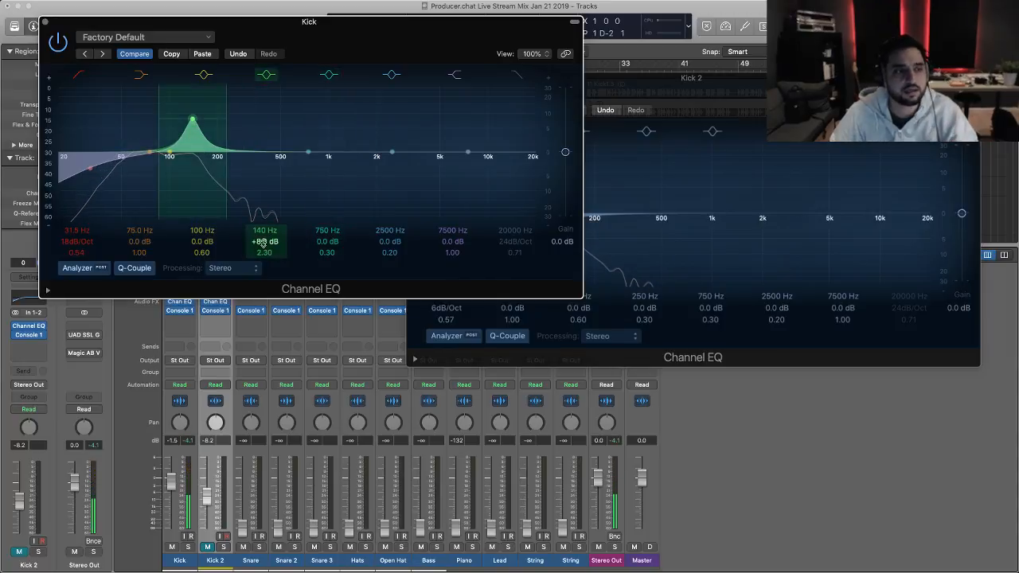
left_click_drag(262, 242, 262, 266)
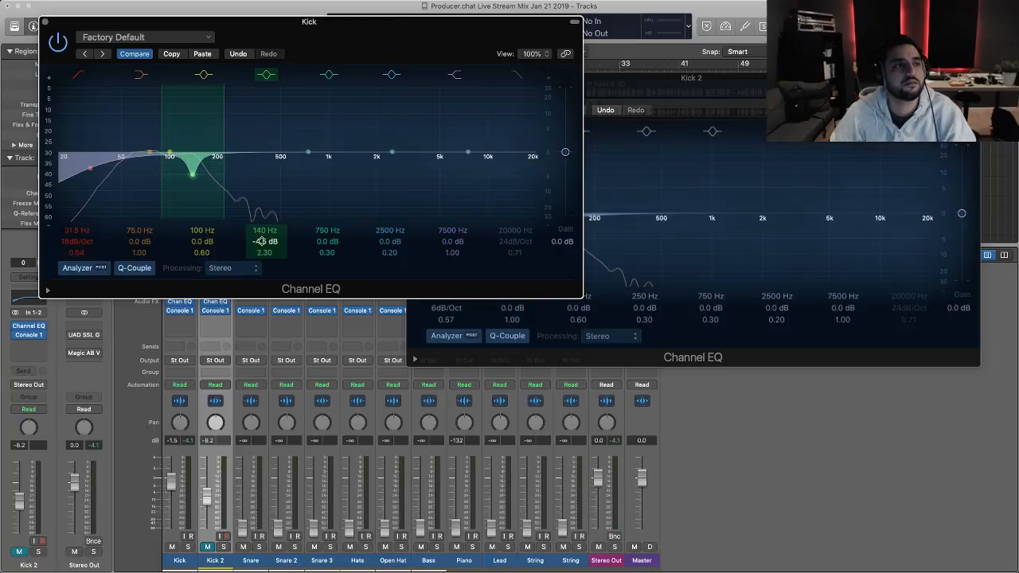
left_click(48, 23)
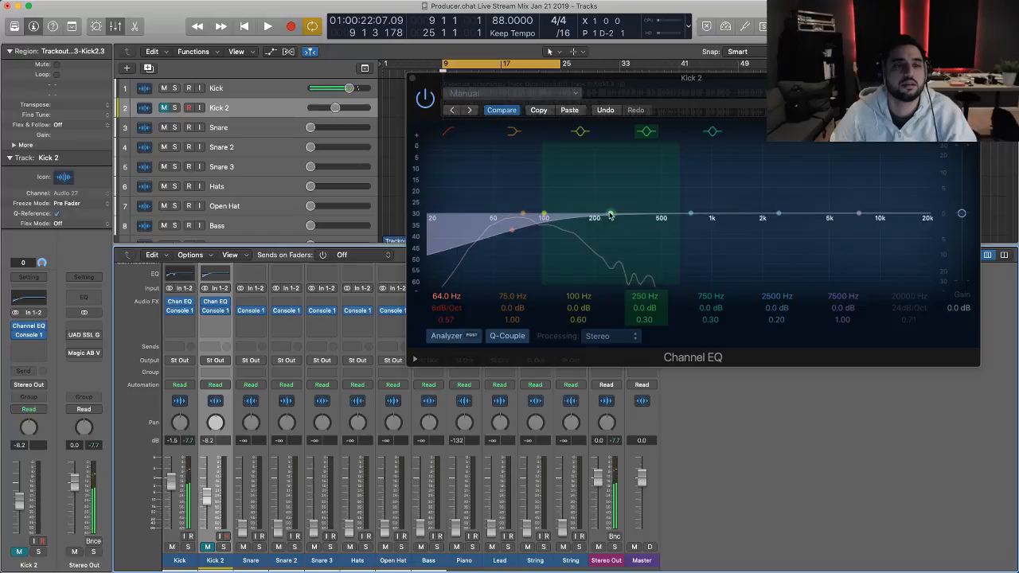
- Shape Kick 2's 250 Hz EQ band into a +6.5 dB boost at 140 Hz with Q 2.80
left_click_drag(610, 213, 560, 213)
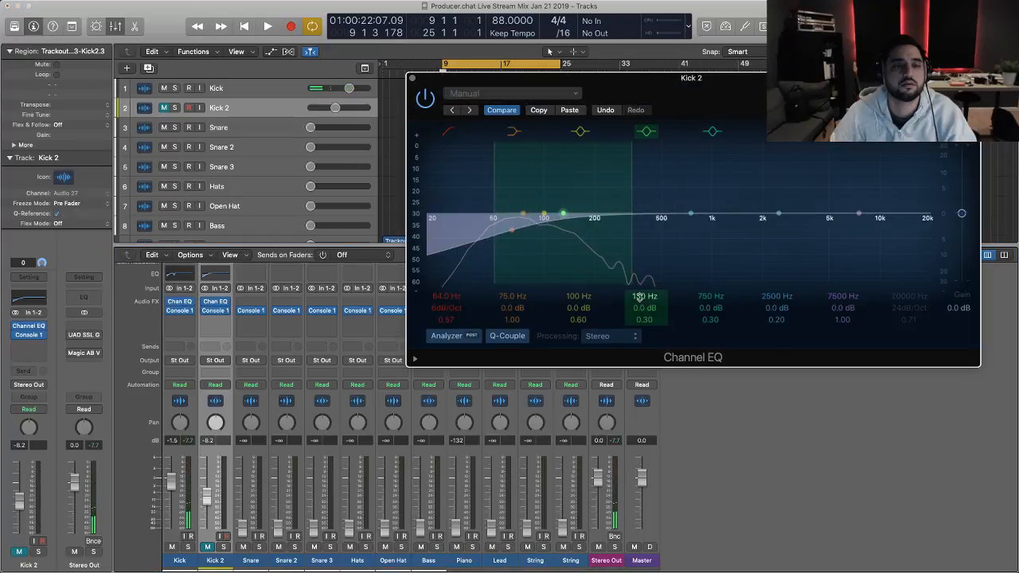
mouse_move(639, 297)
left_mouse_down()
mouse_move(641, 319)
mouse_move(644, 293)
left_mouse_up()
key("space")
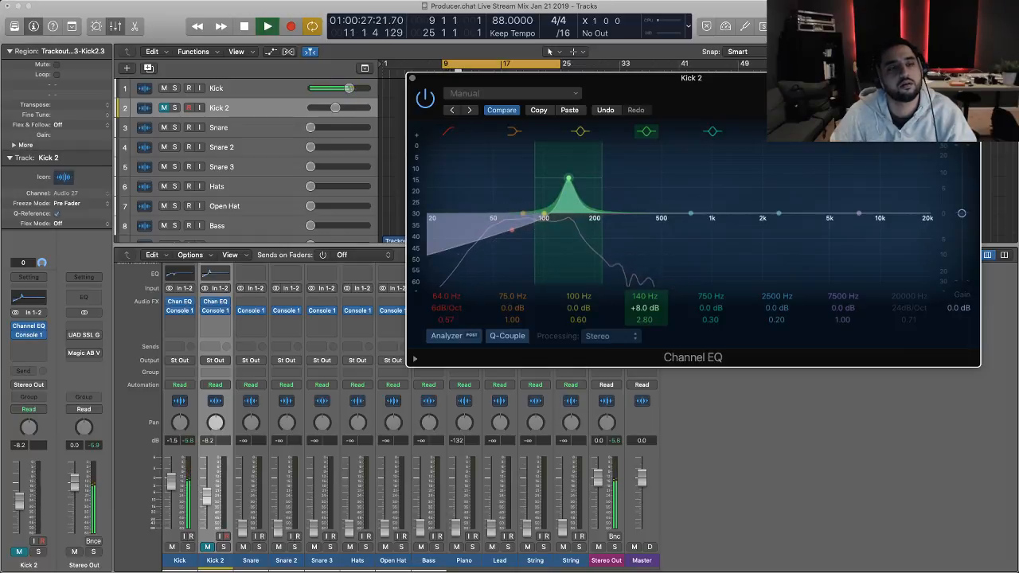
left_click_drag(645, 307, 645, 313)
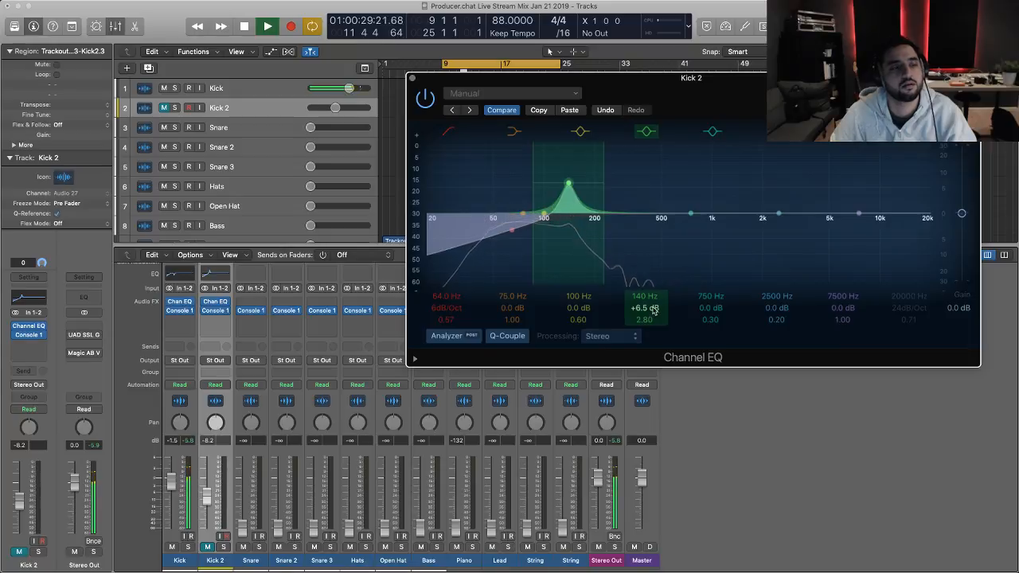
- Unmute Kick 2 and compare the loop with and without it, leaving it unmuted
left_click(205, 548)
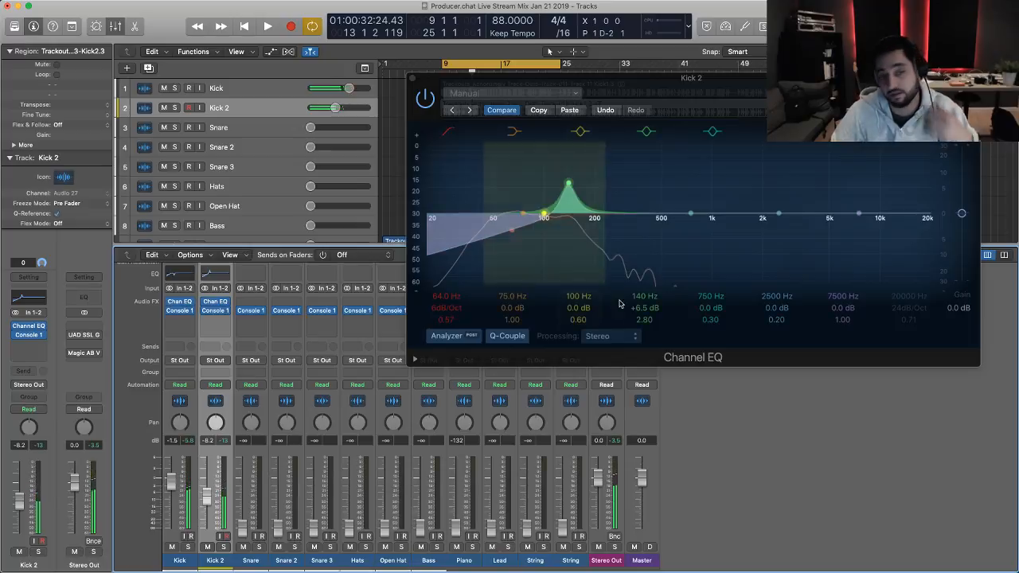
key("space")
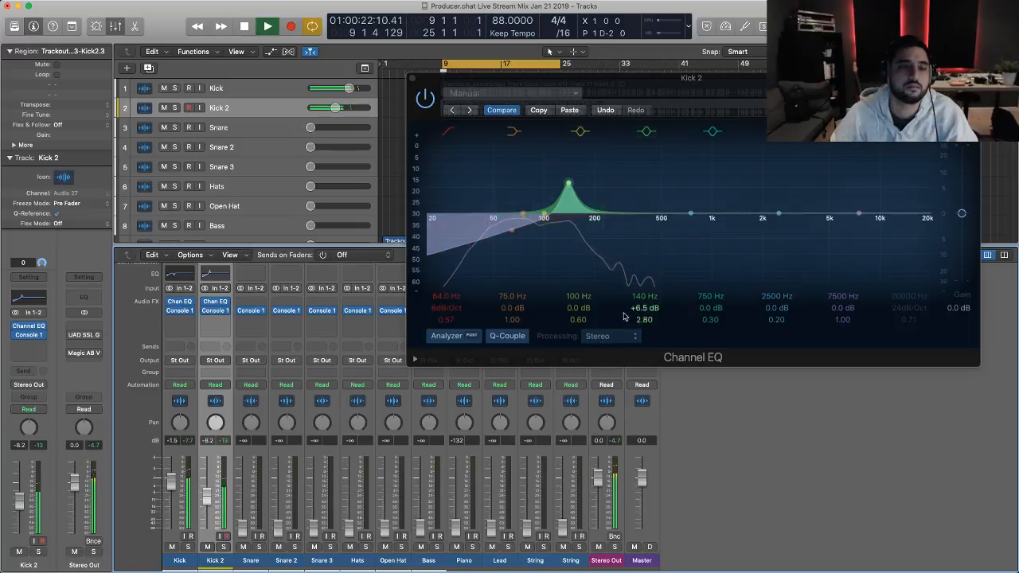
left_click(207, 547)
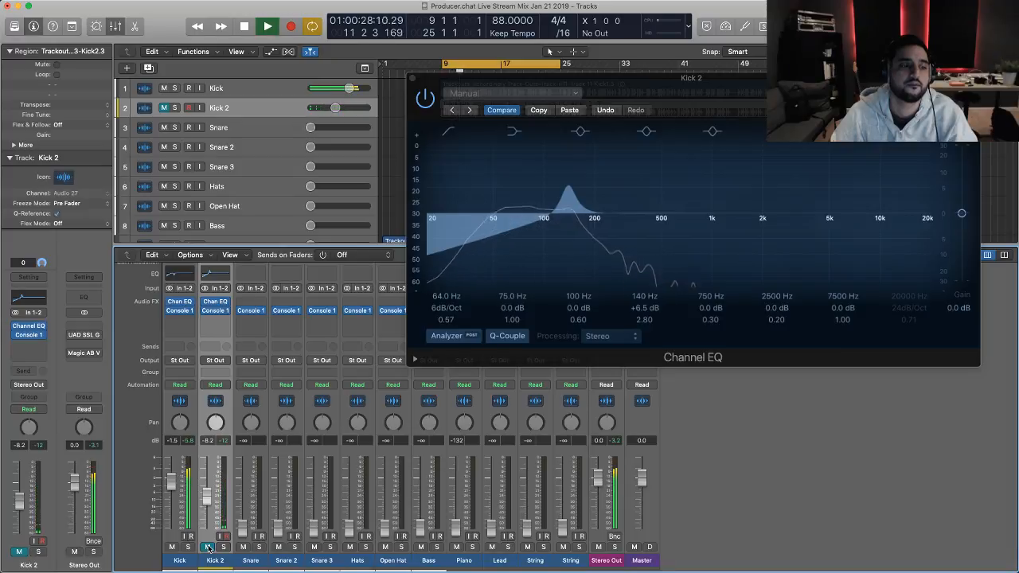
left_click(207, 547)
key("space")
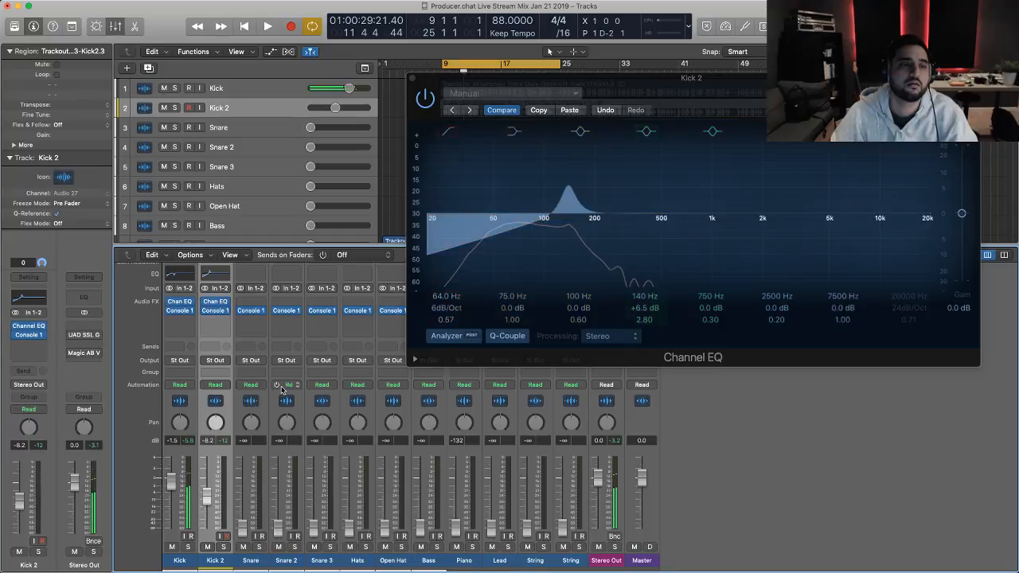
- Reopen the Kick's Channel EQ, compare its sound with Kick 2 briefly muted, and close the window
left_click(180, 302)
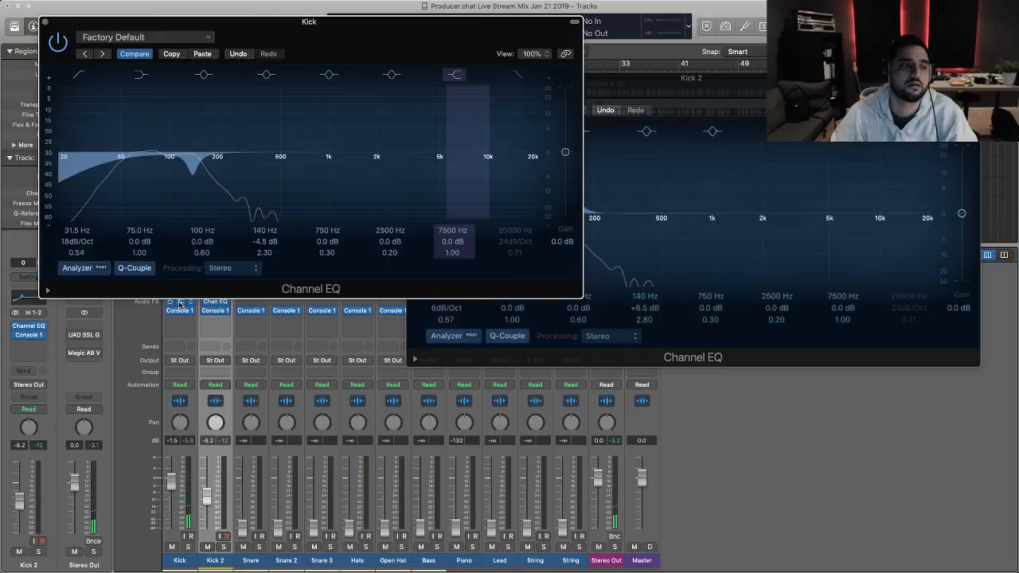
left_click(58, 44)
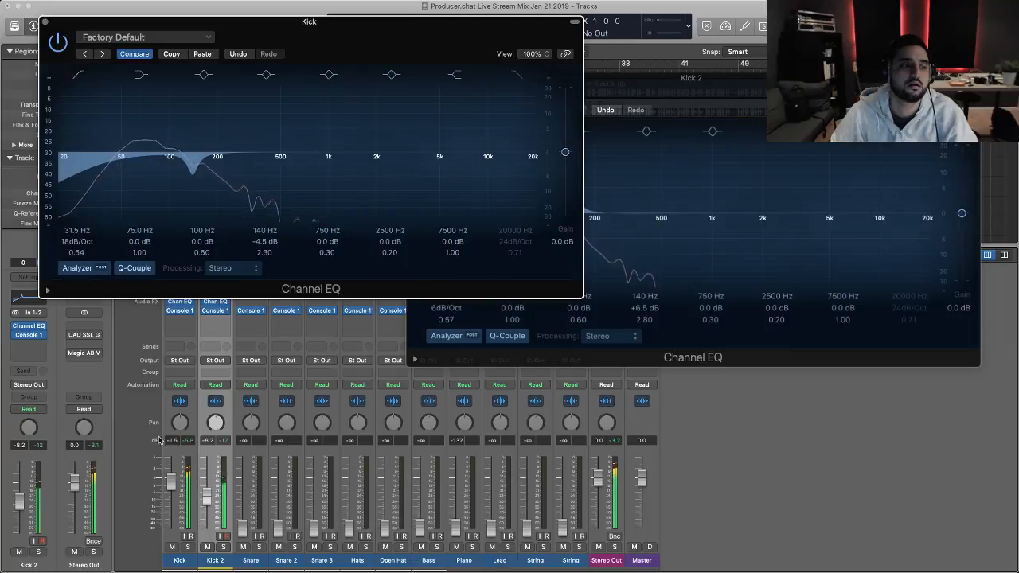
left_click(207, 548)
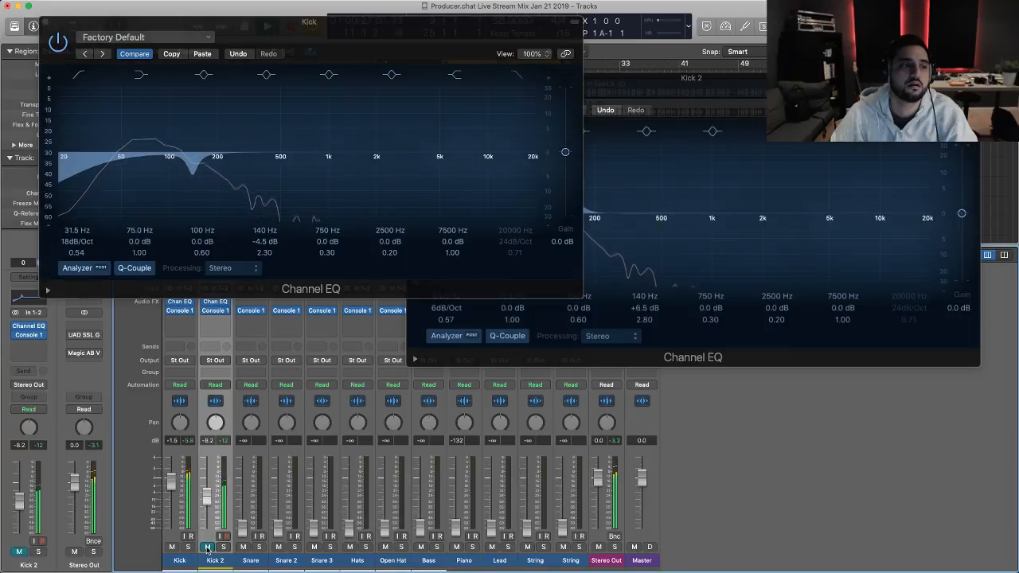
left_click(207, 548)
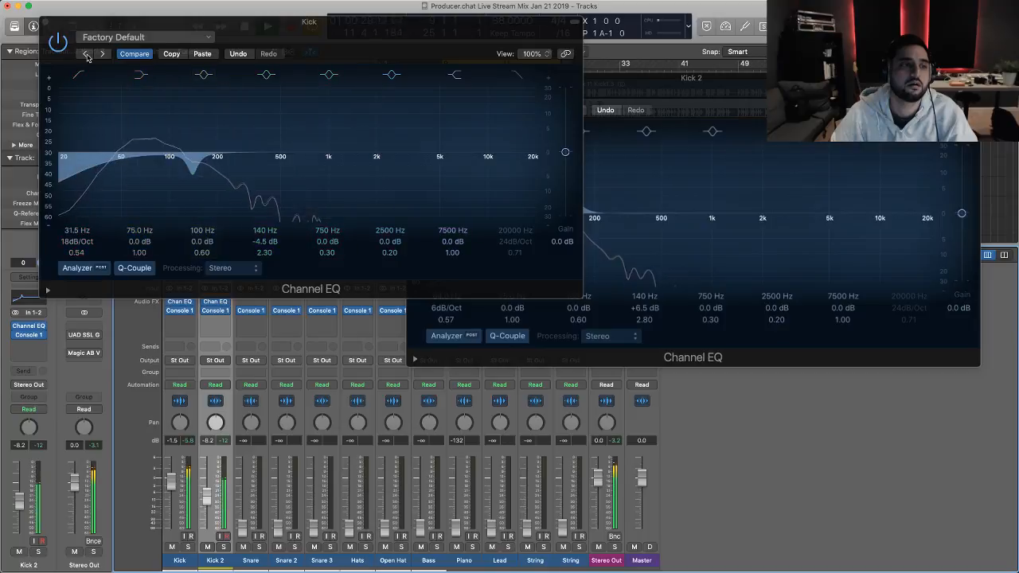
left_click(49, 24)
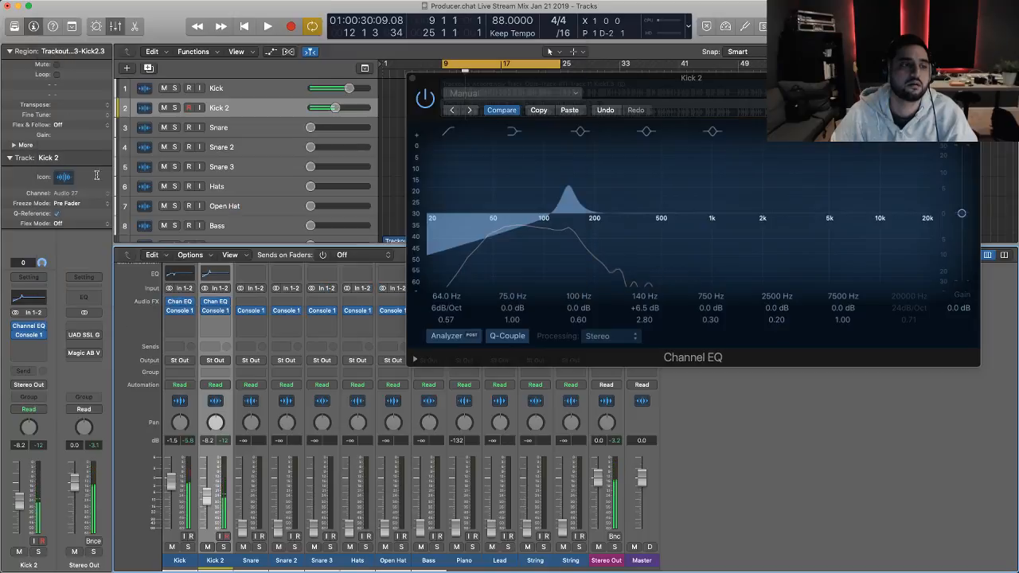
- Reopen Kick 2's Channel EQ, restart playback, mute Kick, and raise Kick 2 to -1.4 dB
left_click(217, 303)
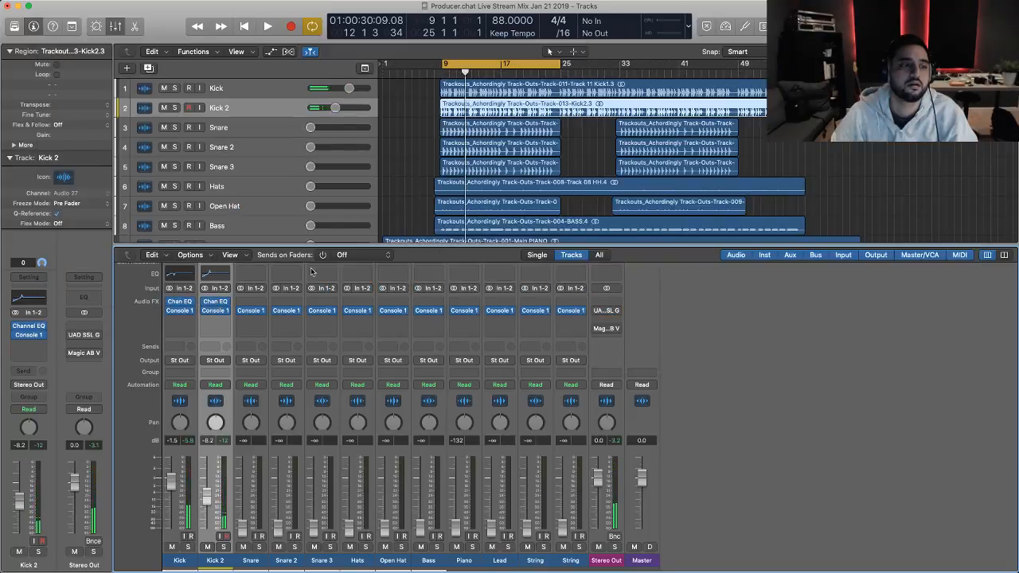
left_click(215, 302)
key("space")
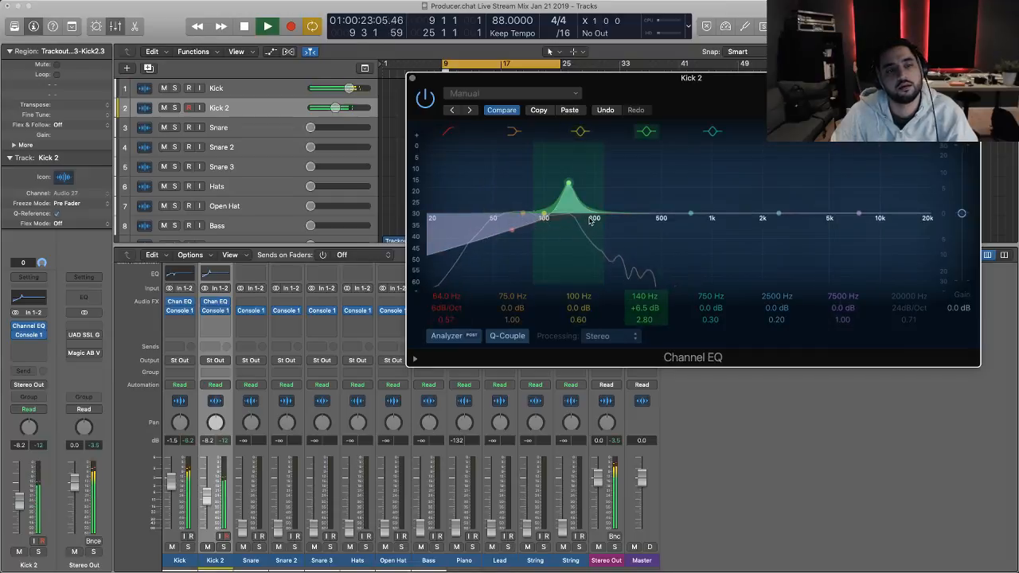
left_click(172, 547)
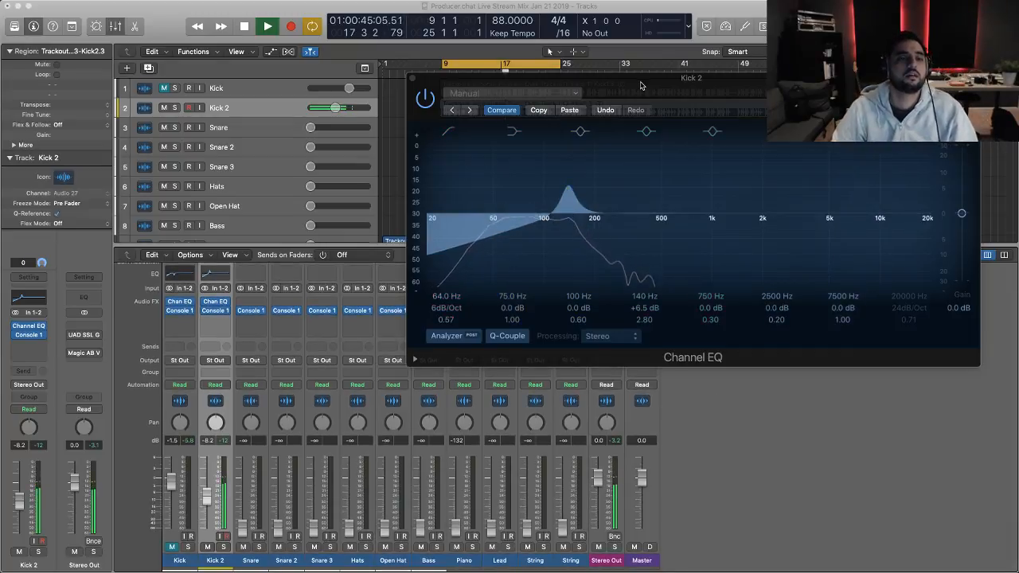
left_click_drag(213, 507, 215, 469)
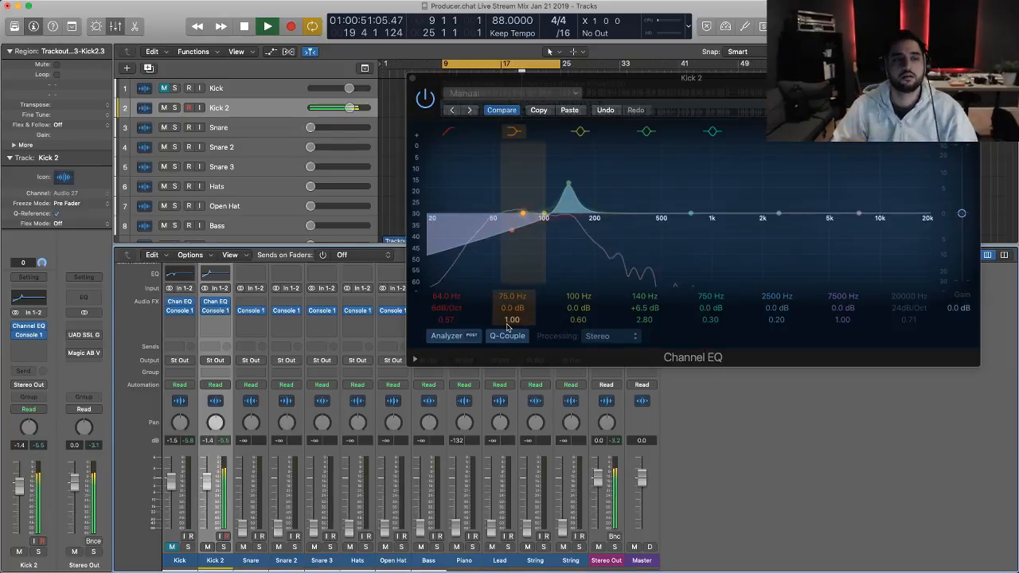
- Restart the loop and retune Kick 2's +6.5 dB EQ boost to 134 Hz
key("space")
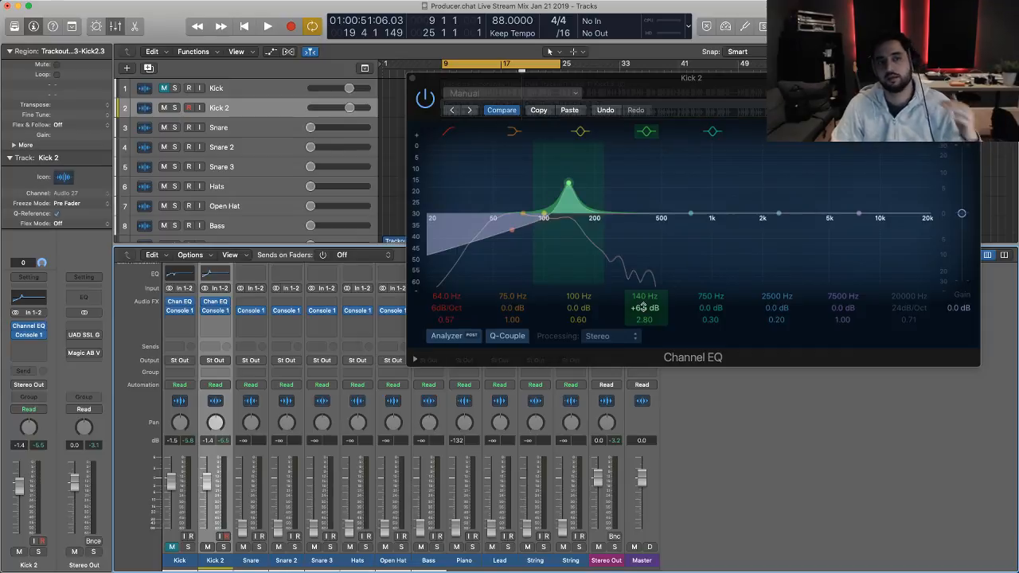
key("space")
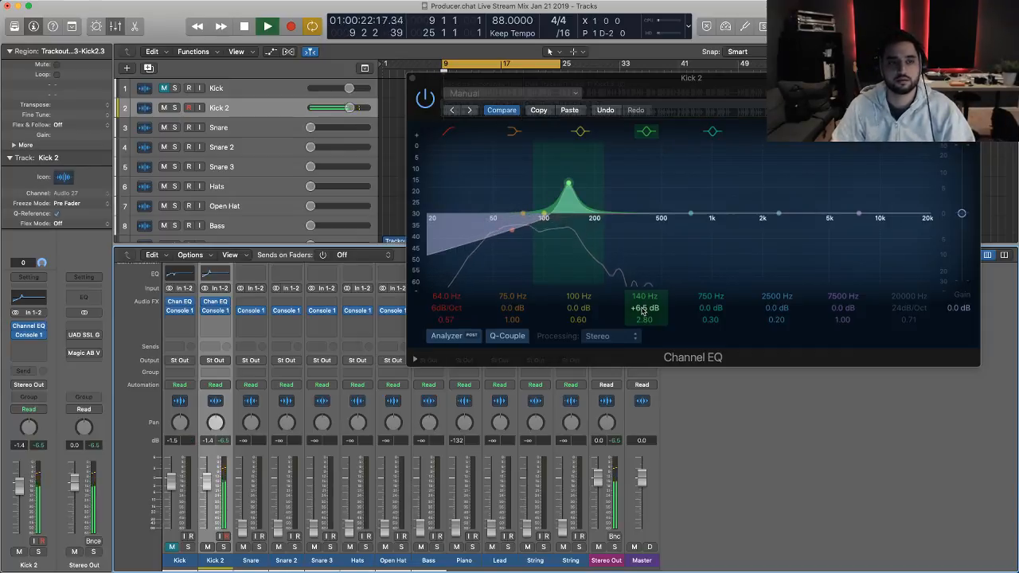
left_click_drag(639, 299, 639, 306)
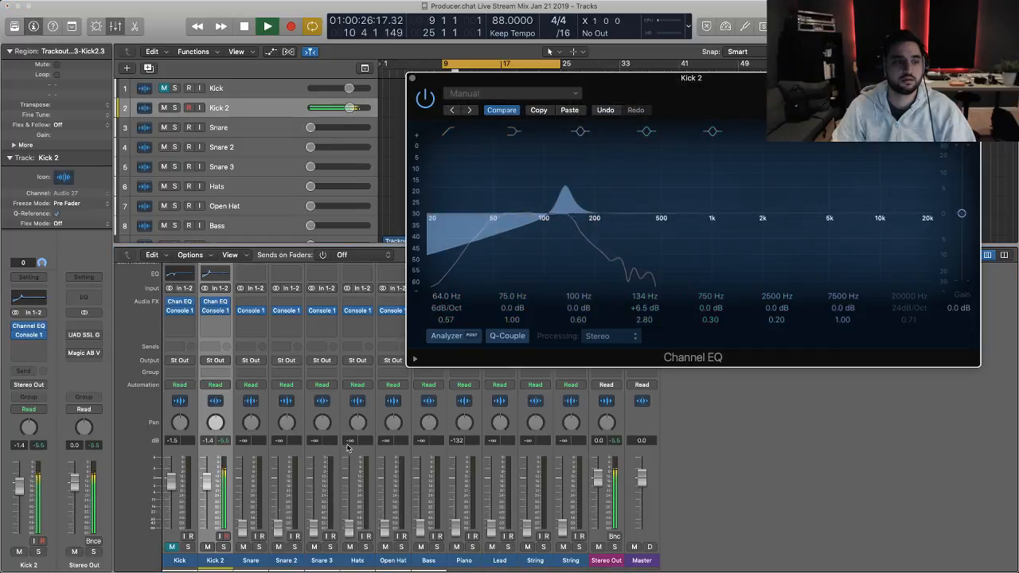
- Unmute Kick, then rebalance both kicks by lowering Kick to -5.6 dB and Kick 2 to -7.4 dB
key("space")
left_click_drag(210, 481, 209, 529)
key("space")
left_click(171, 548)
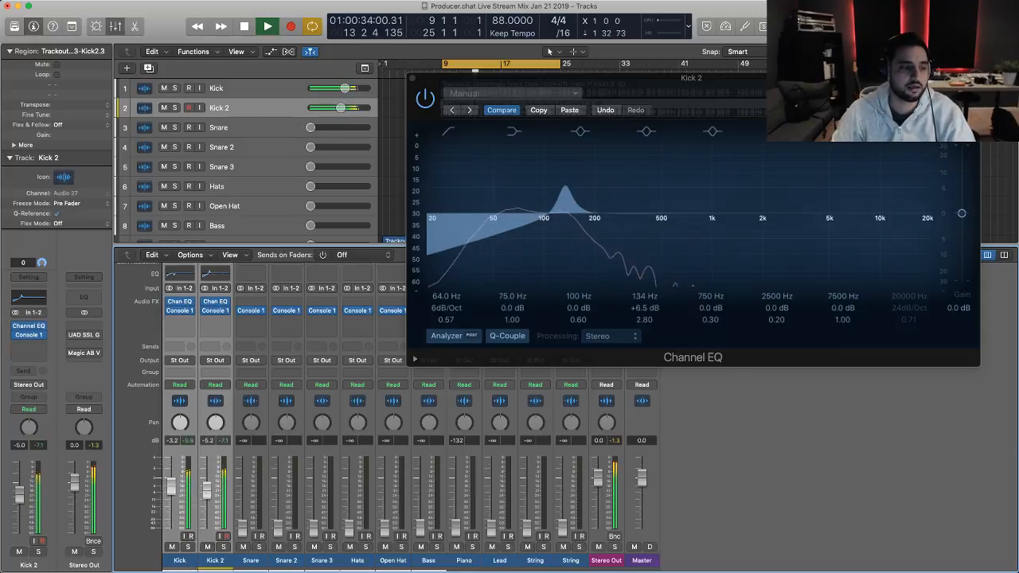
- Bring the Snare in over the looped kicks and set its level to 0.7 dB
left_click(256, 563)
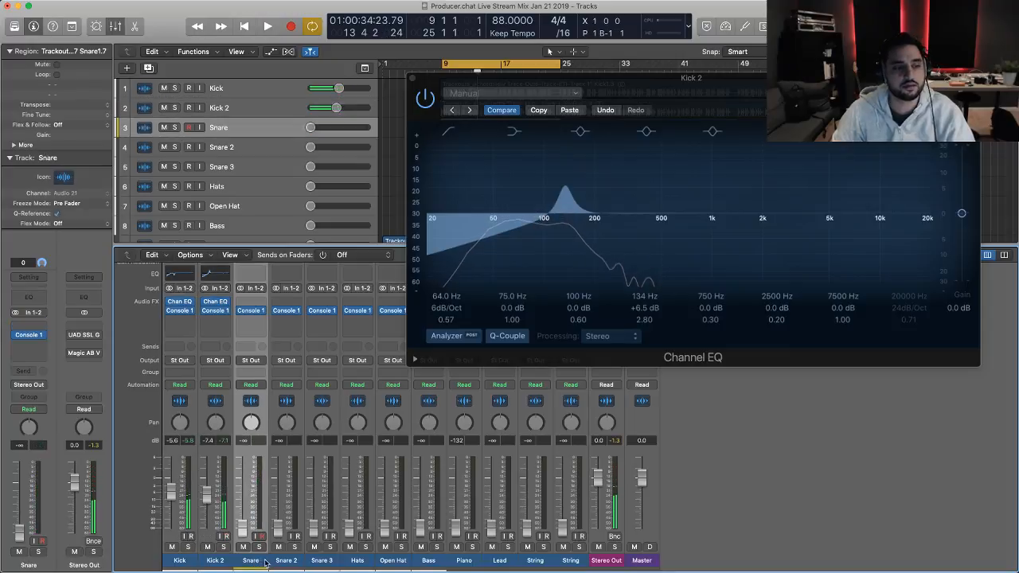
key("space")
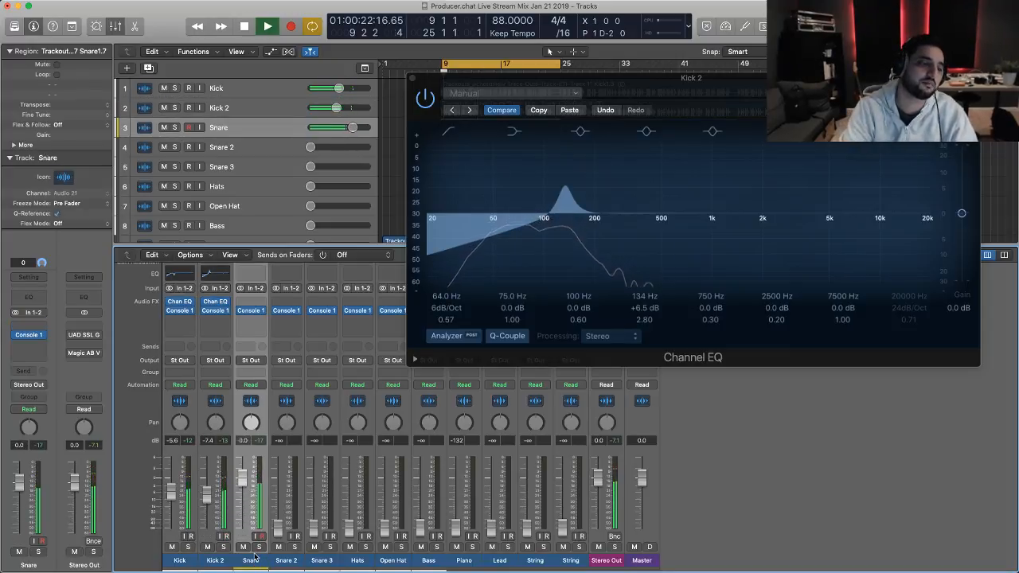
key("space")
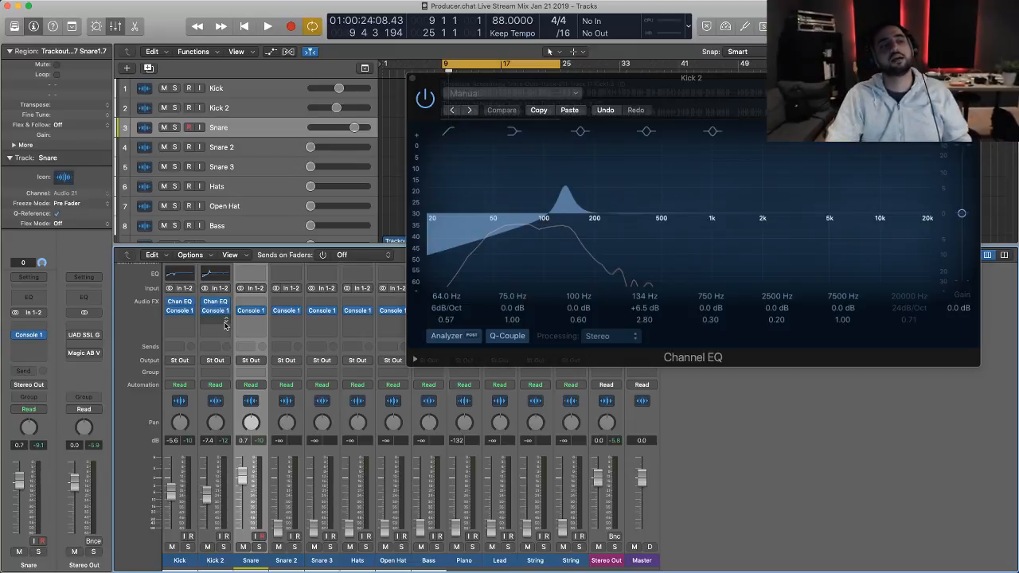
- Rebalance the drums during playback, setting Snare to -0.5 dB, Kick to -2.1 dB and Kick 2 to -3.9 dB
key("space")
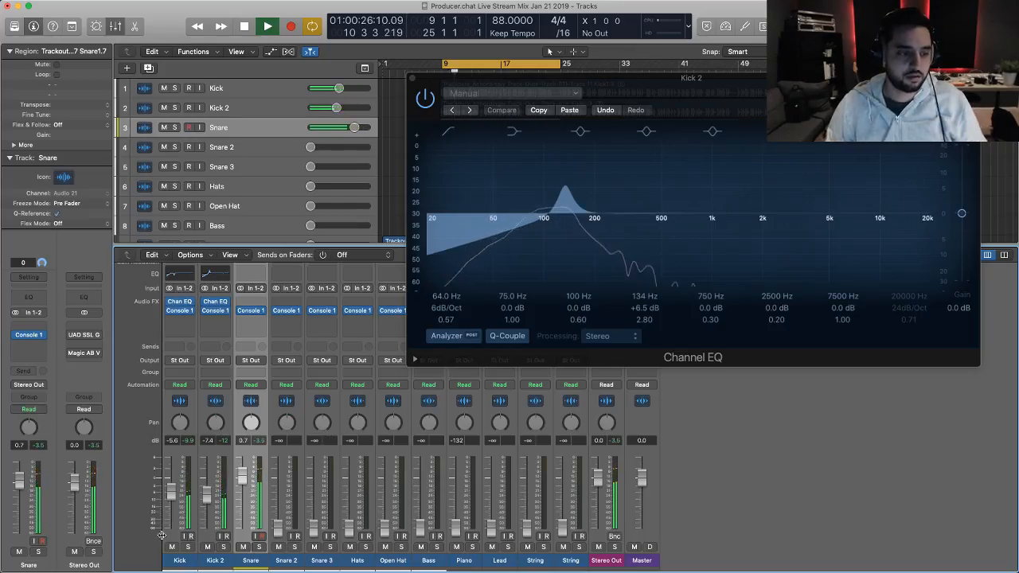
left_click_drag(242, 480, 242, 486)
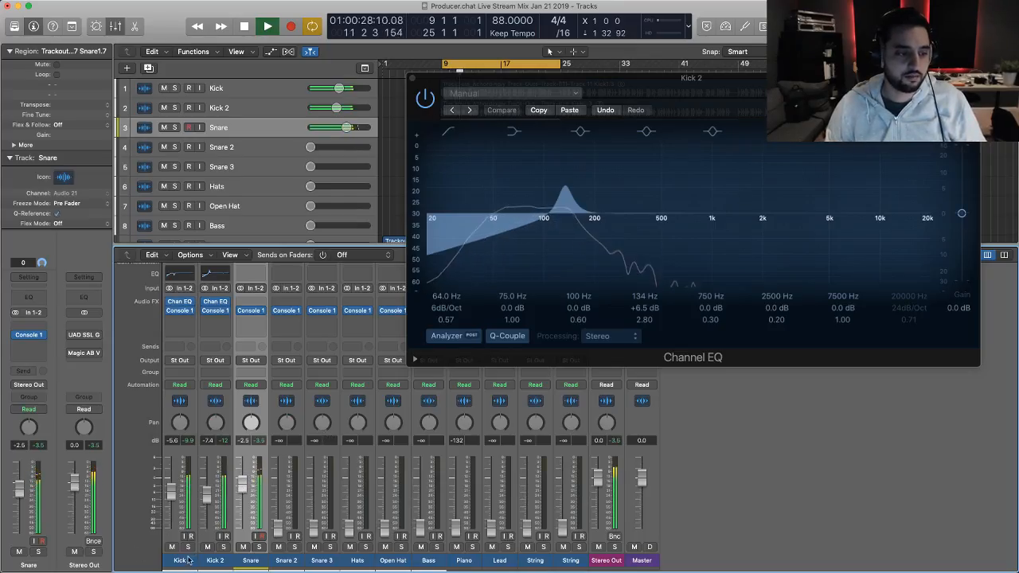
left_click_drag(181, 561, 222, 561)
left_click_drag(204, 495, 207, 488)
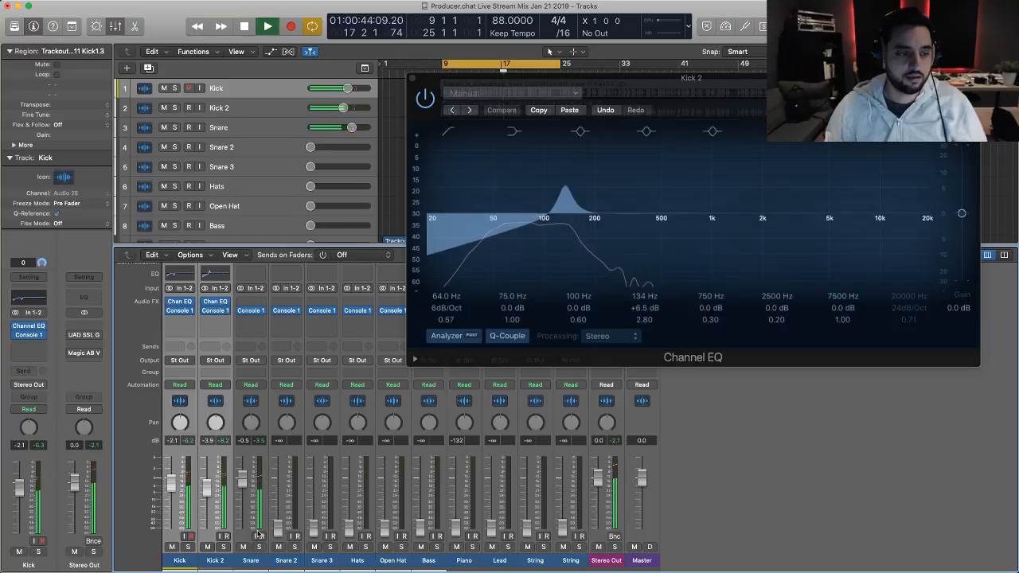
key("space")
- Select the Snare track and replay the loop to check its level against the kicks
left_click(250, 561)
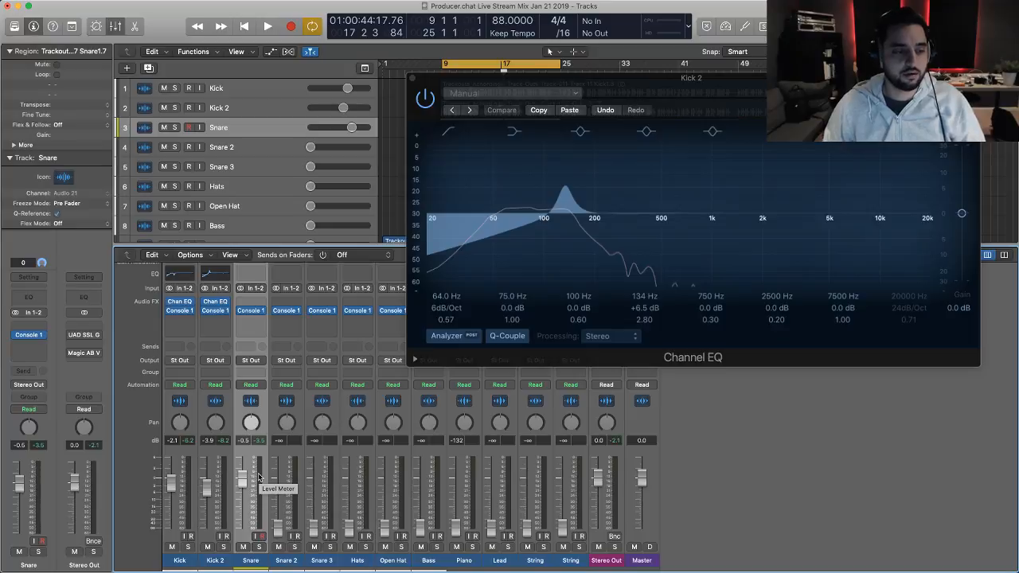
key("space")
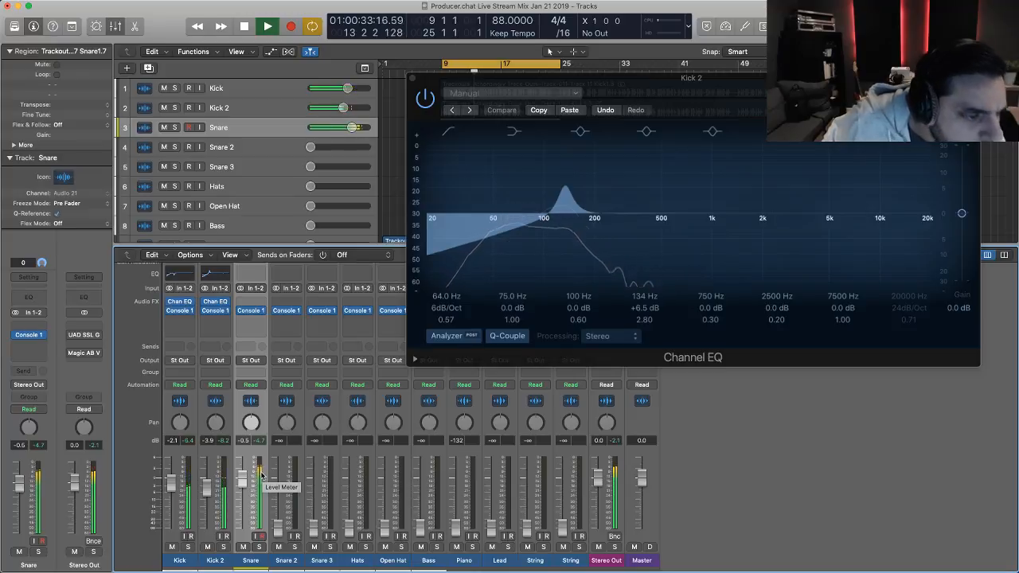
key("space")
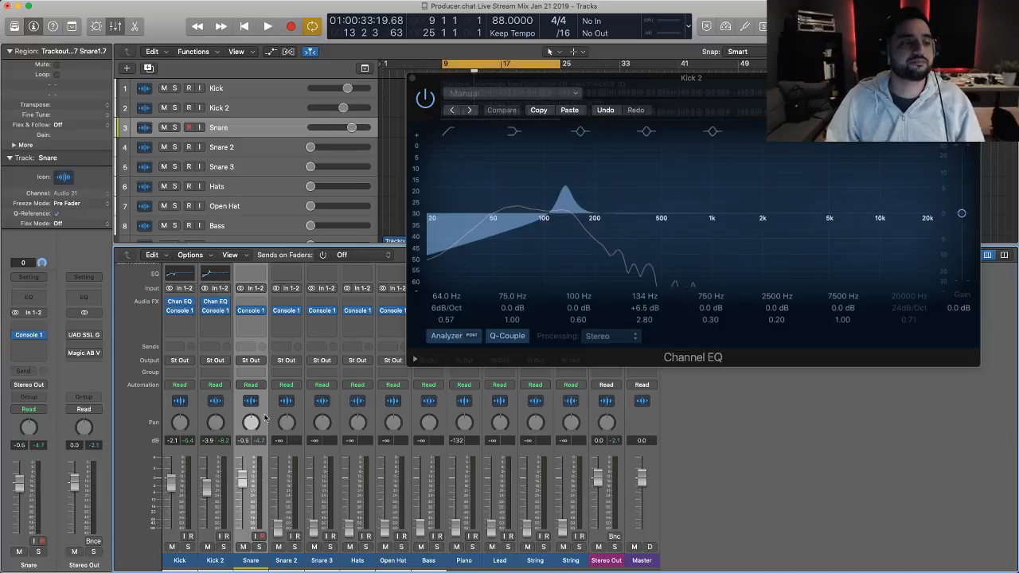
- Replay the loop briefly and insert a Compressor from the Dynamics plug-ins on the Snare track
key("space")
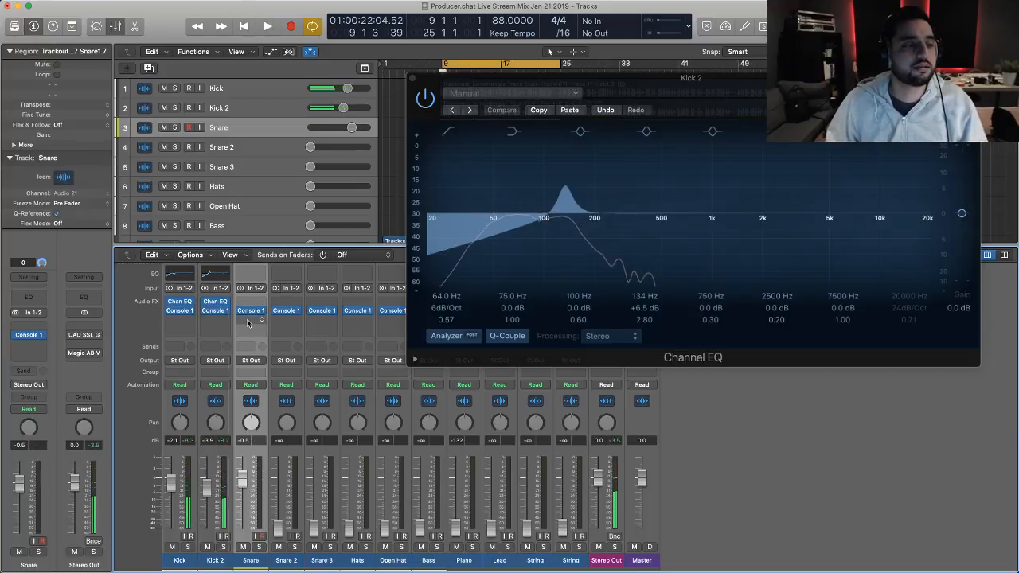
left_click(251, 311)
mouse_move(272, 390)
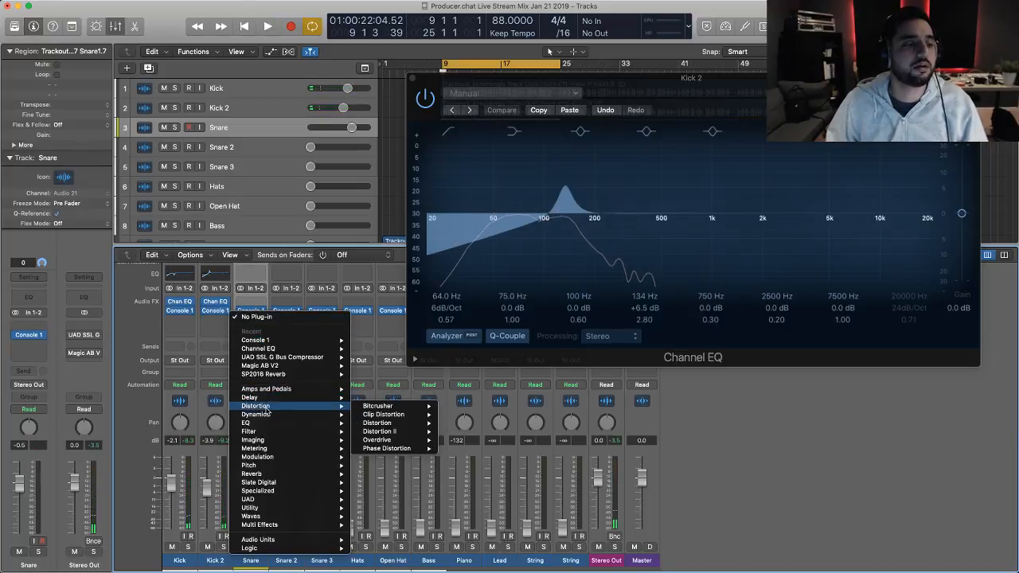
mouse_move(273, 417)
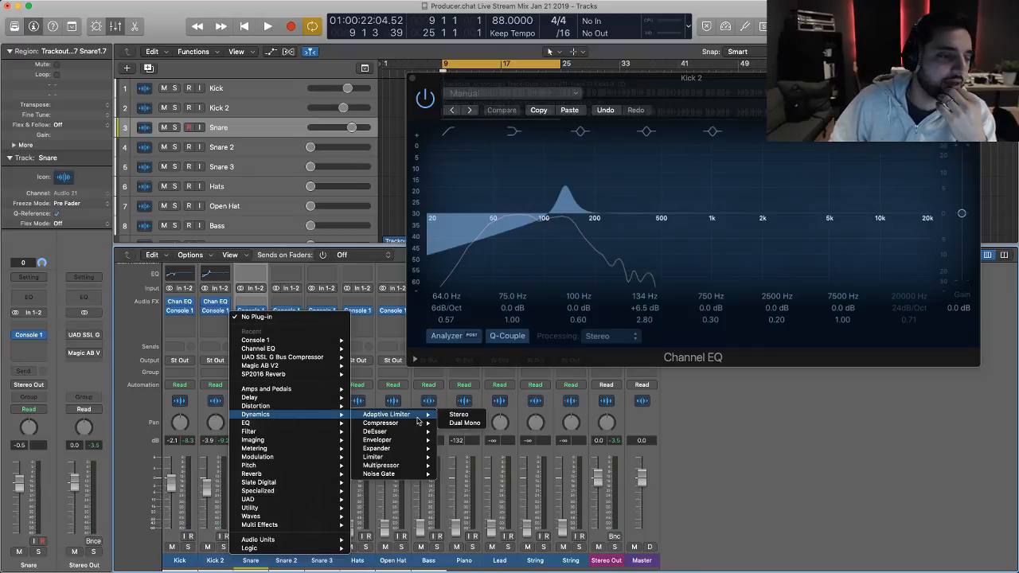
left_click(388, 423)
key("space")
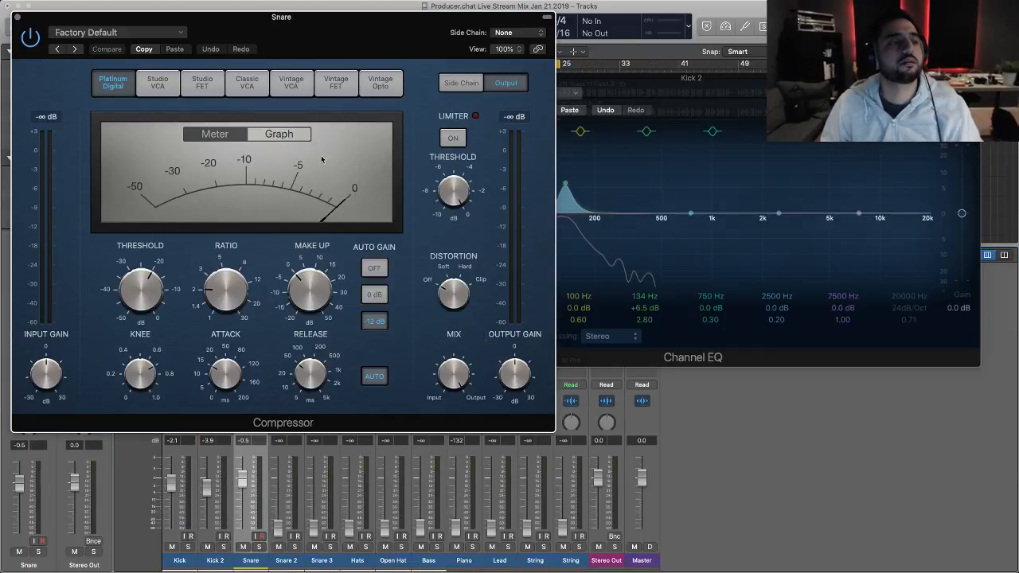
- Set the Snare compressor's threshold to -25.5 dB and switch its circuit model to Classic VCA
left_click_drag(143, 288, 141, 304)
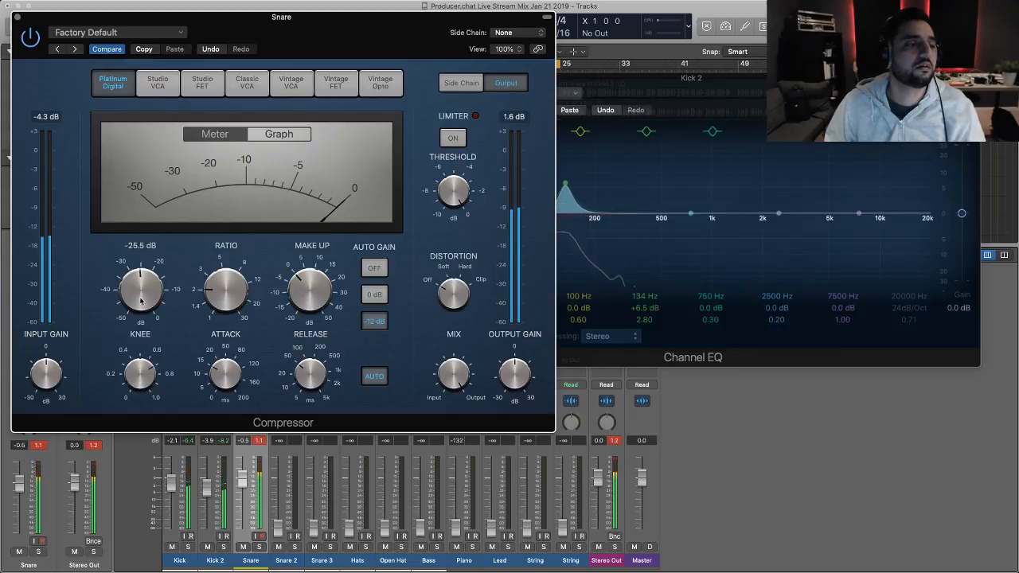
left_click(291, 82)
left_click(248, 83)
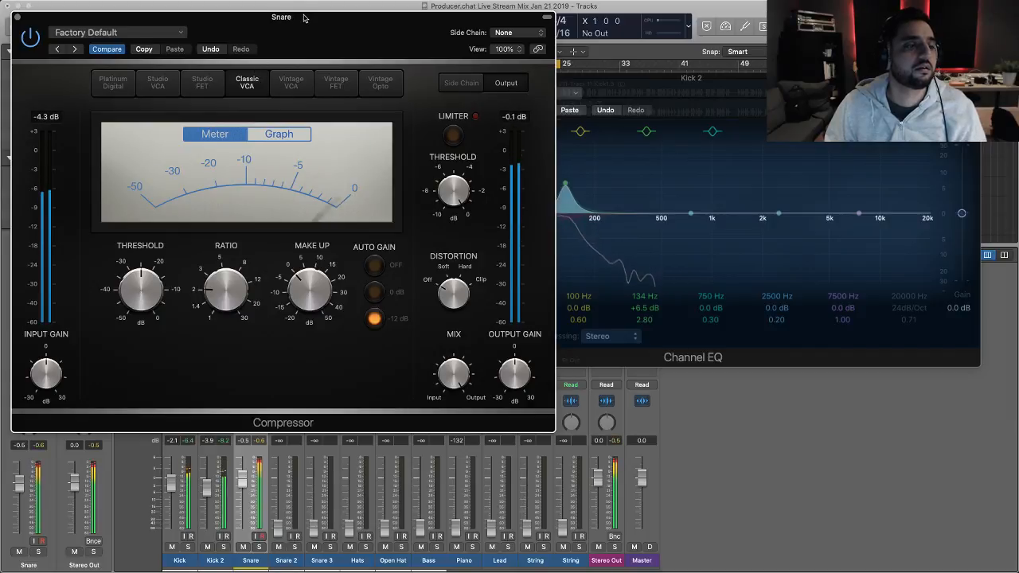
left_click_drag(279, 25, 727, 46)
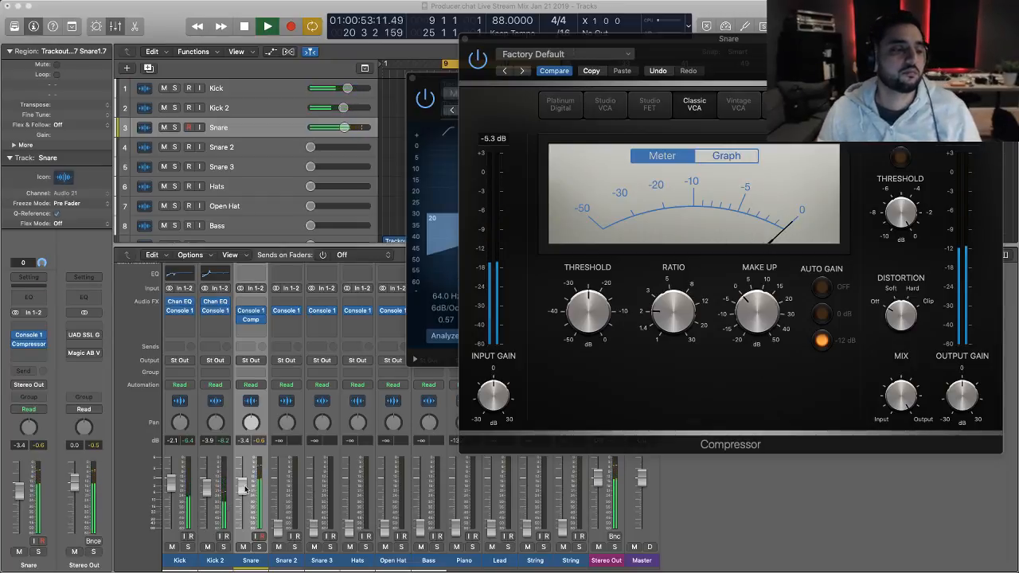
- Lower the Snare channel's volume to -4.8 dB during playback and stop playback
key("v")
key("v")
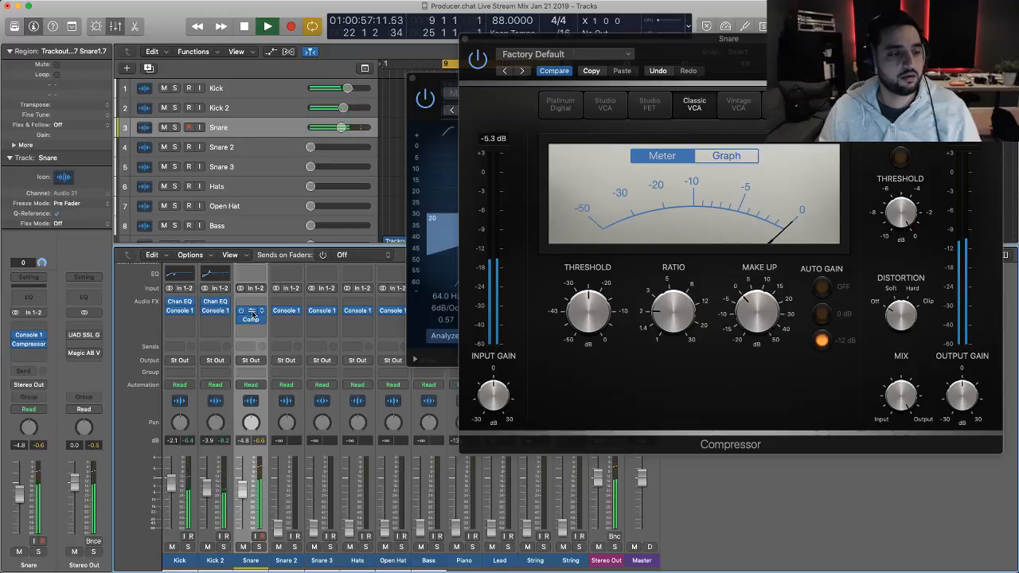
key("space")
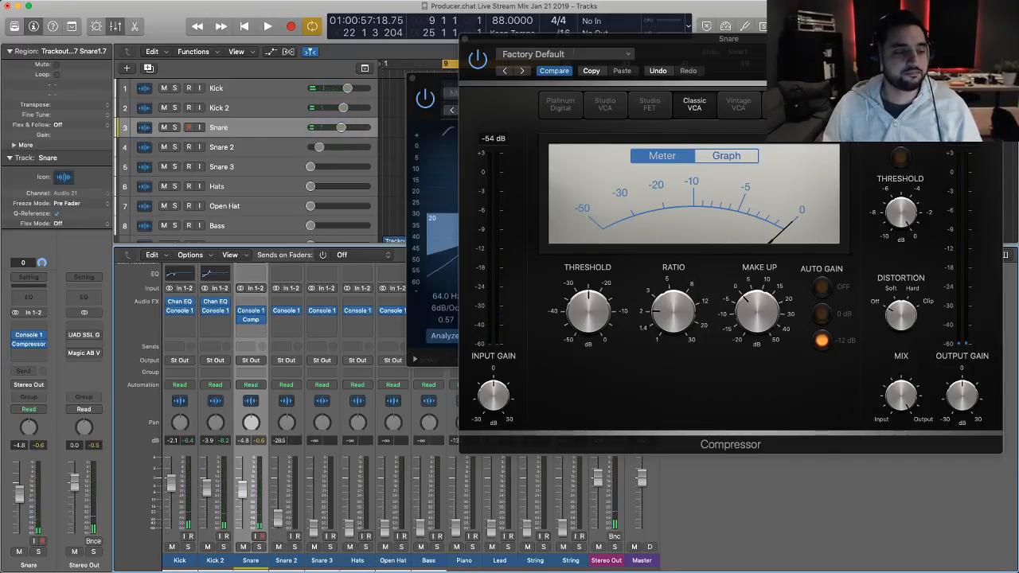
- Close the open plug-in windows and route all drum channels from Kick through Open Hat to Bus 1
left_click(179, 560)
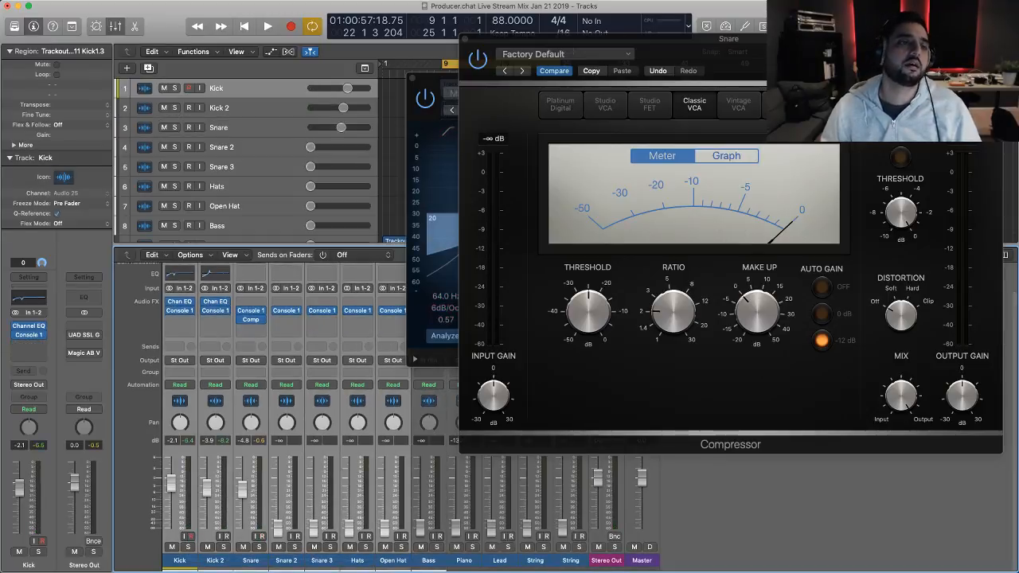
left_click(467, 42)
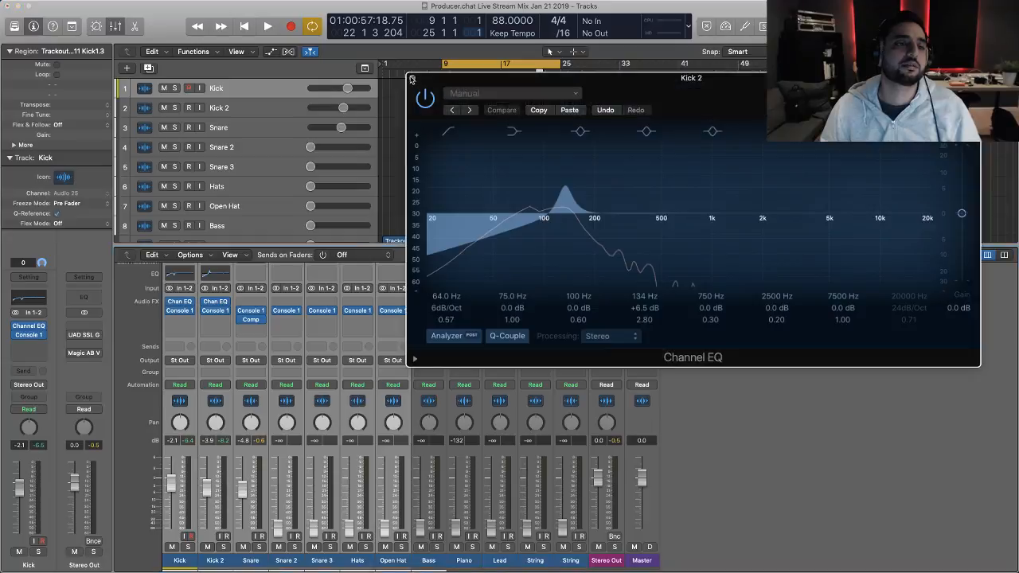
left_click(412, 79)
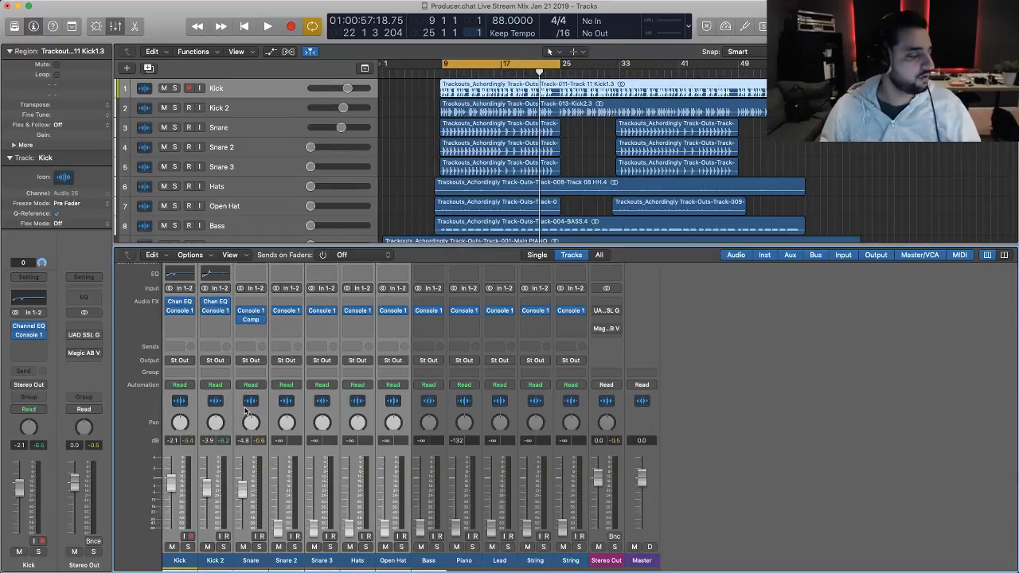
left_click(175, 362)
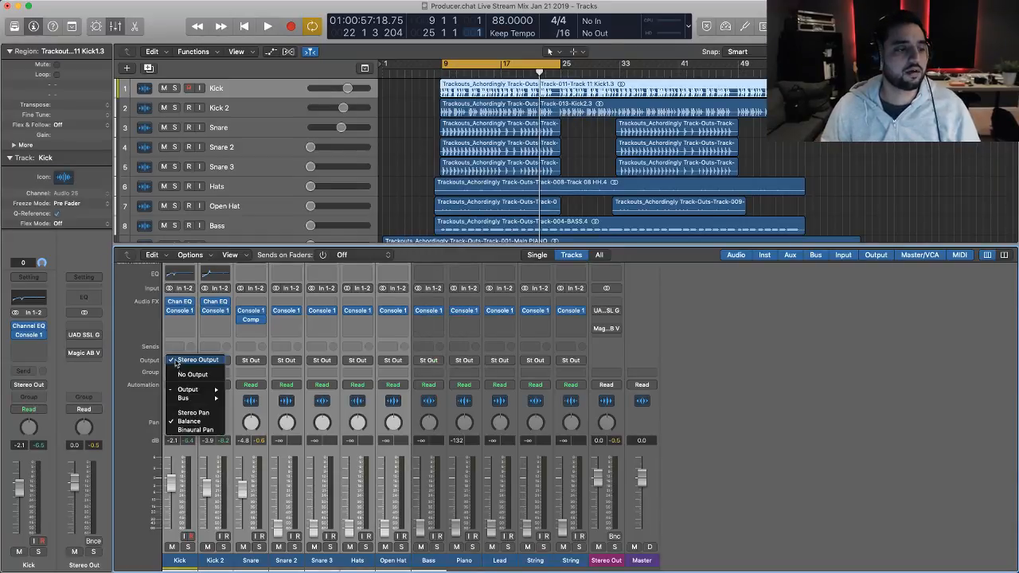
mouse_move(203, 398)
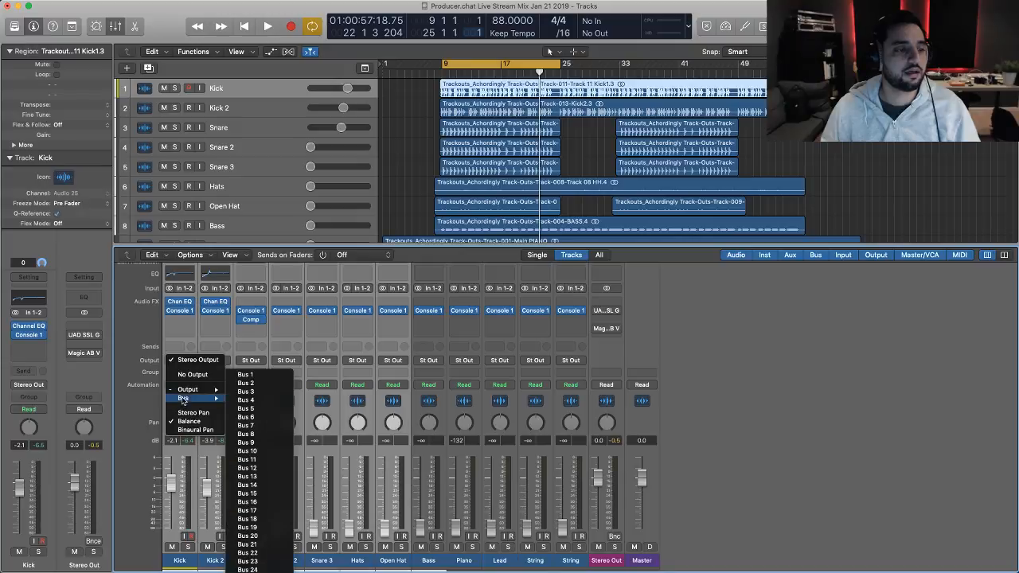
left_click(259, 378)
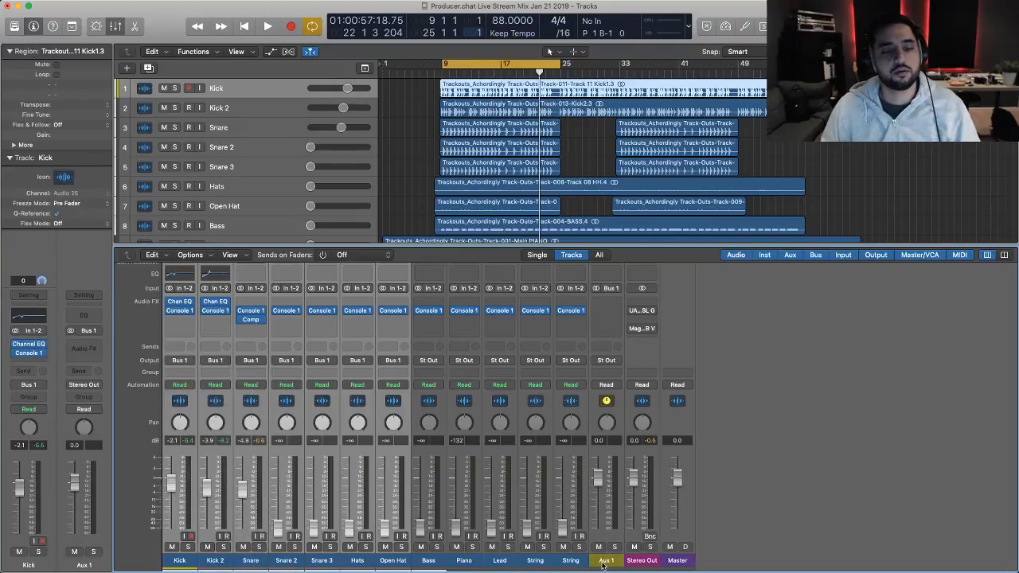
- Rename the Aux 1 channel as Drums and briefly play the drums through it
double_click(602, 562)
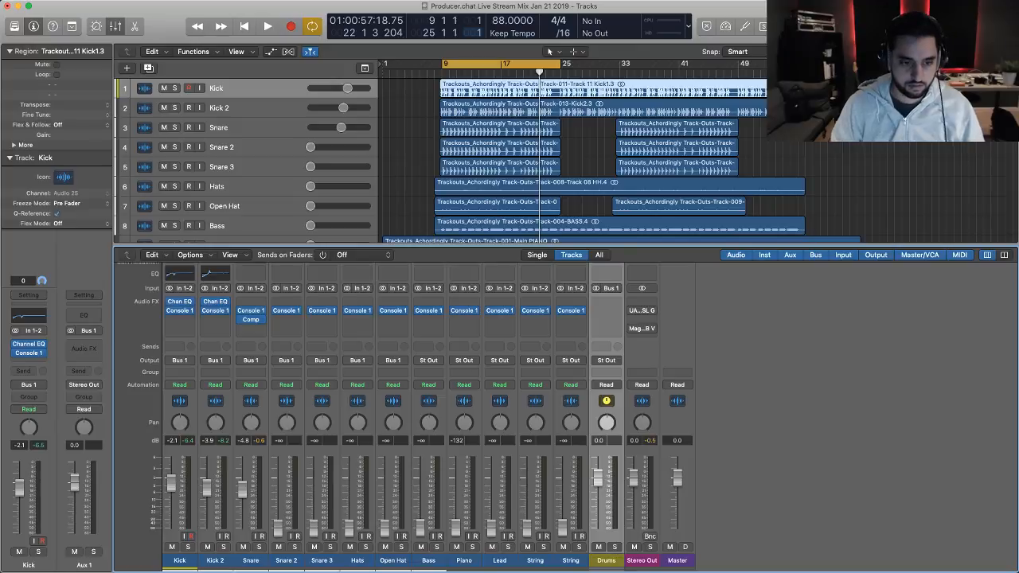
key("space")
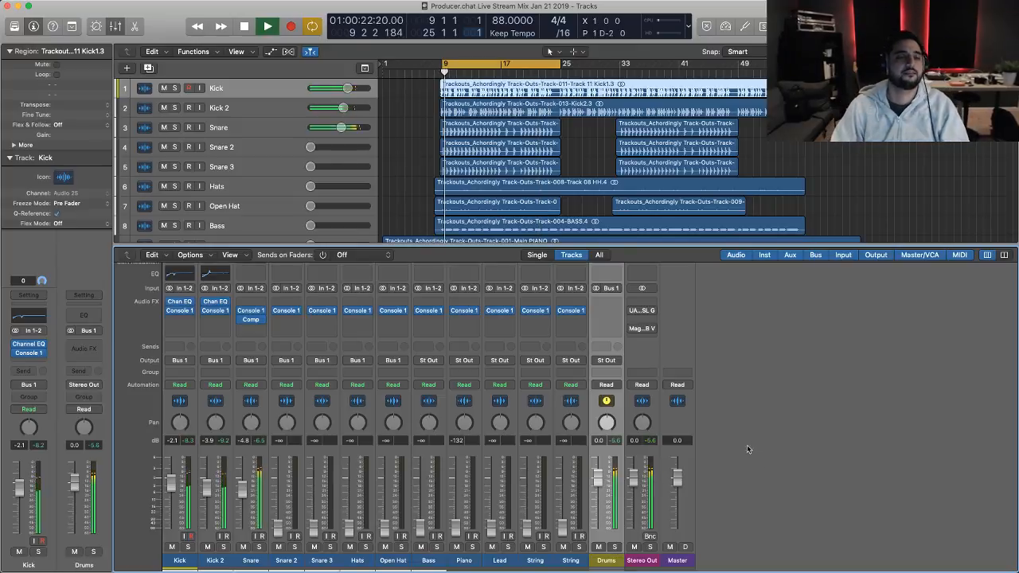
scroll(350, 493, "up", 1)
key("space")
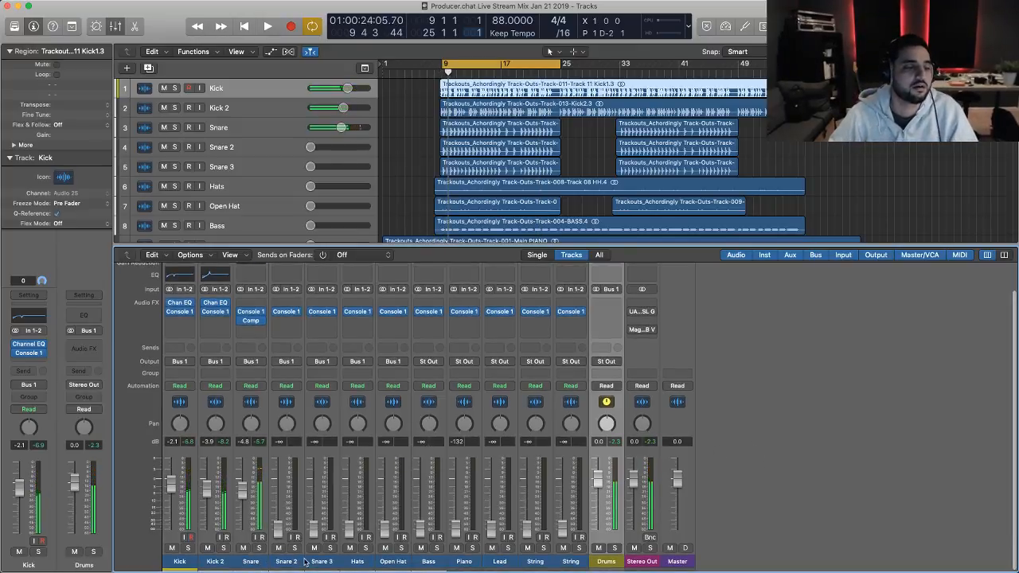
- Raise Snare 2's volume to about -5.0 dB while auditioning it in solo, and set its Console 1 punch to -14.0 dB
left_click_drag(278, 528, 314, 530)
key("space")
left_click(294, 547)
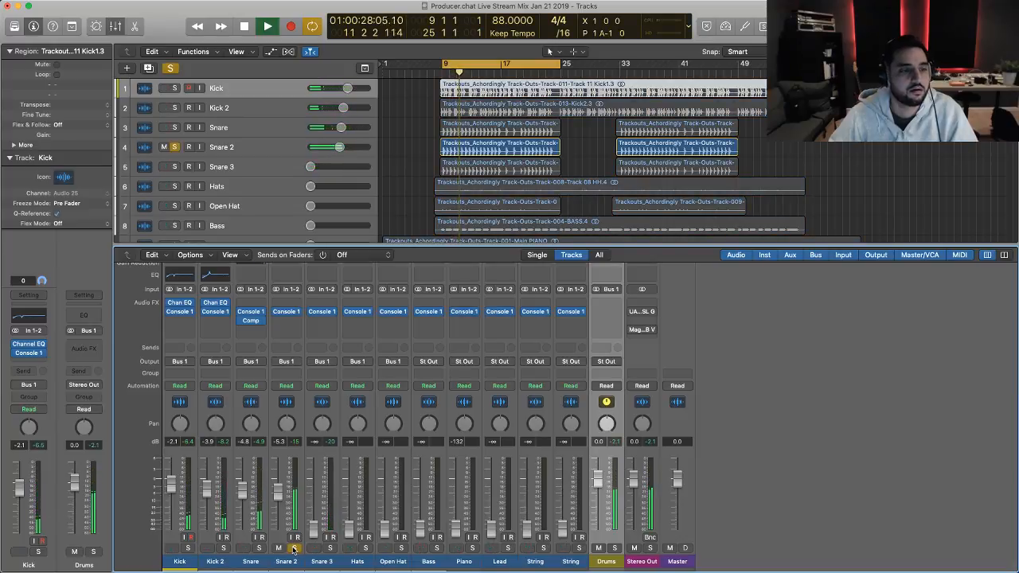
left_click(294, 548)
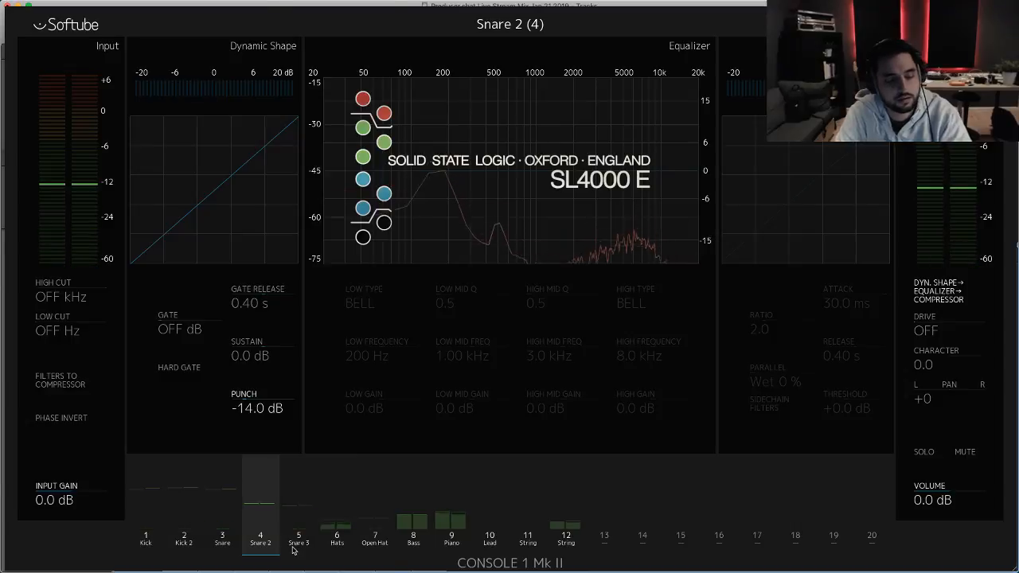
key("space")
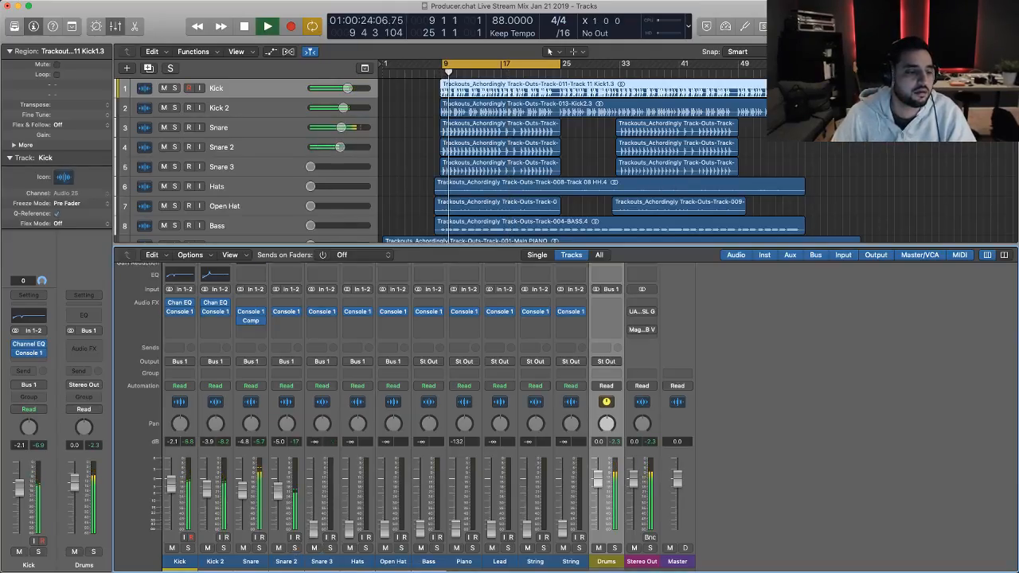
- Mute Kick and Kick 2, and raise Snare 2's volume to about 0.9 dB while checking it in solo
left_click_drag(288, 498, 288, 489)
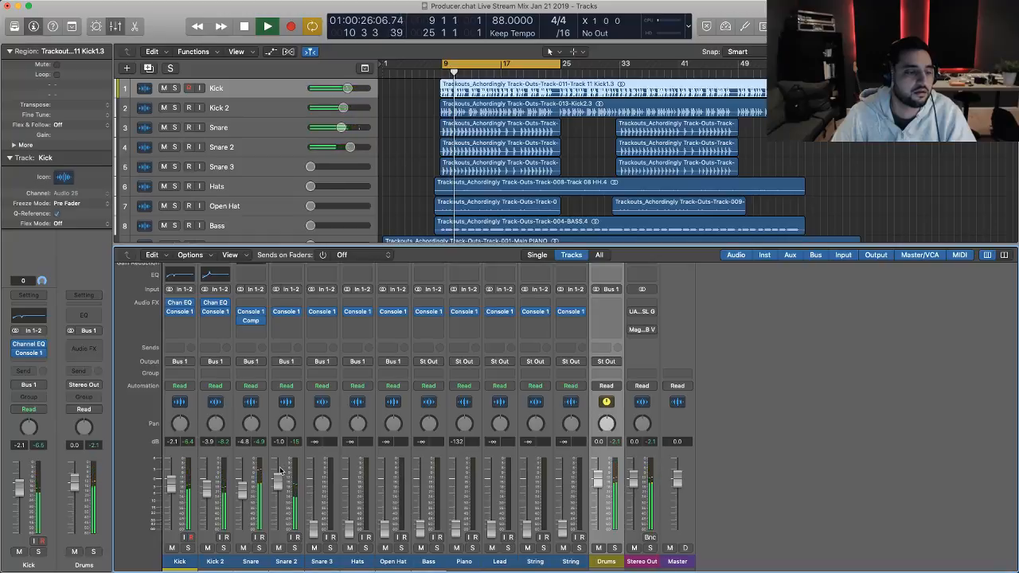
left_click(207, 547)
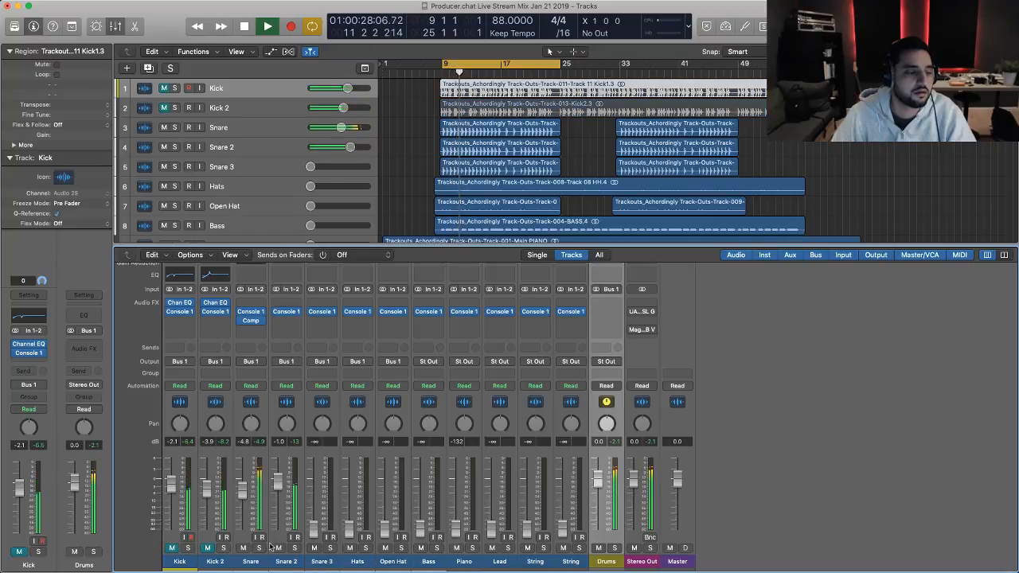
left_click(293, 549)
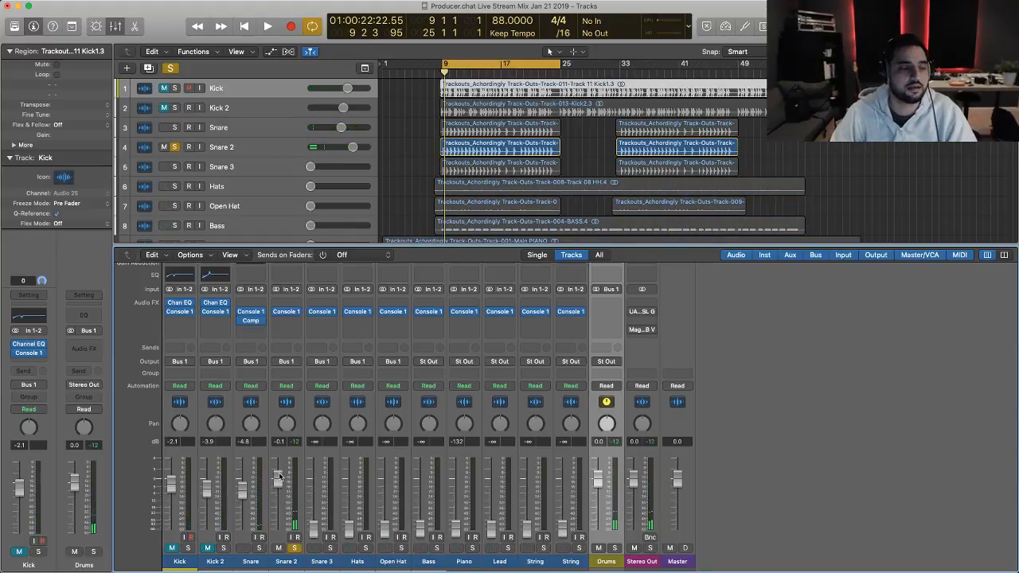
key("space")
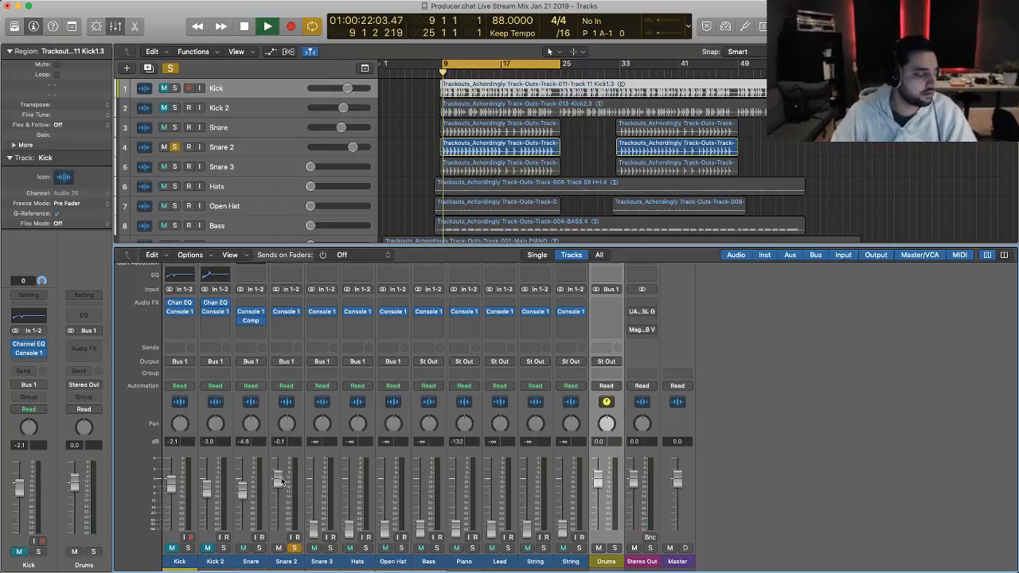
left_click(294, 548)
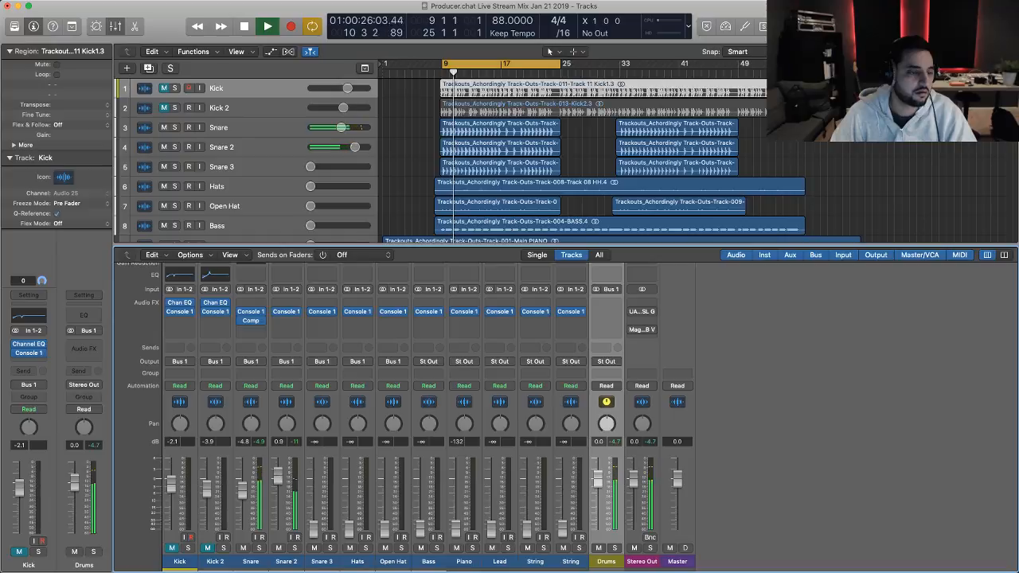
- Set Snare 2's volume to -1.7 dB against the main Snare and compare the sound with Snare 2 muted and unmuted
key("space")
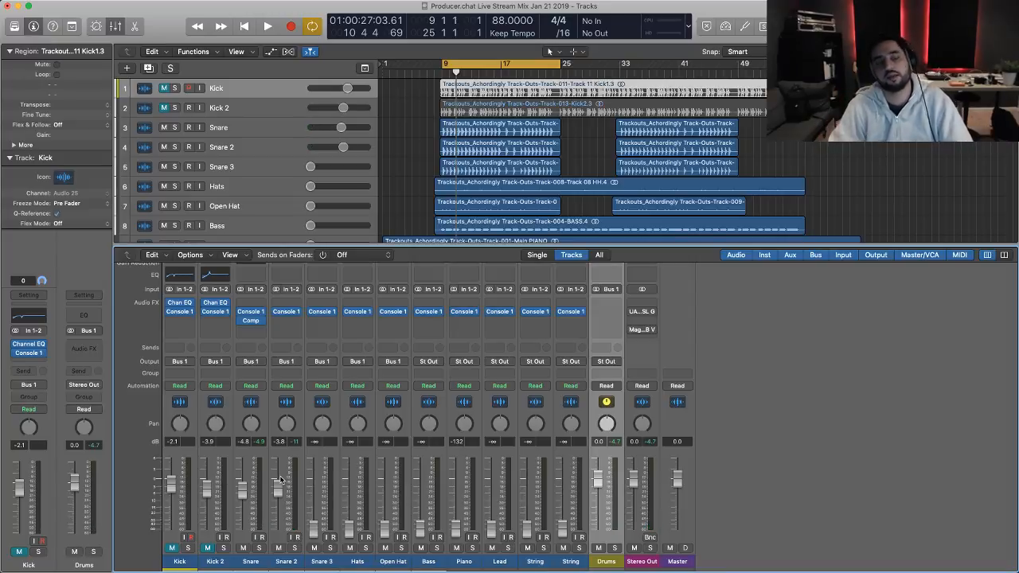
key("space")
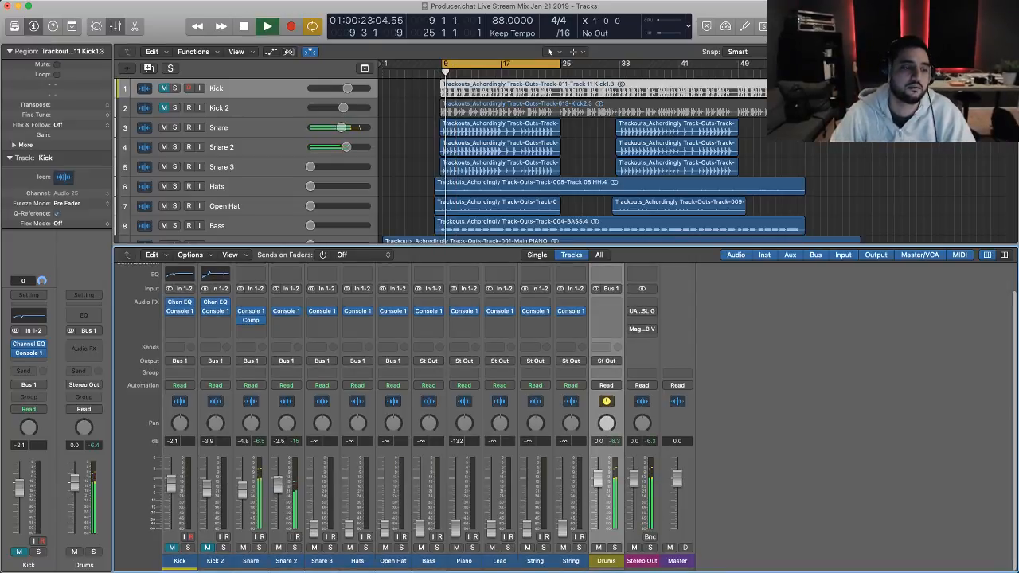
left_click_drag(280, 478, 279, 452)
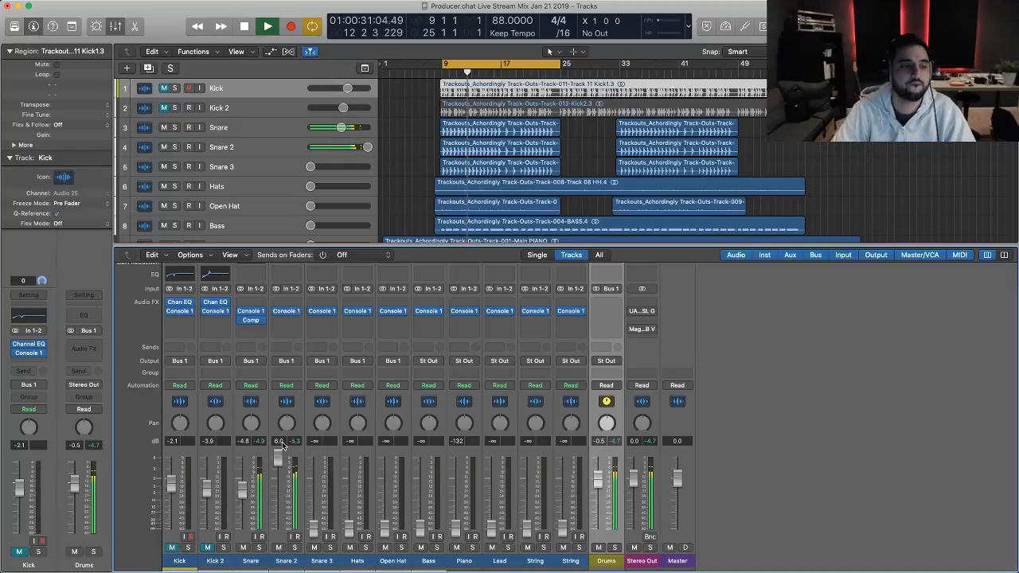
left_click(286, 561)
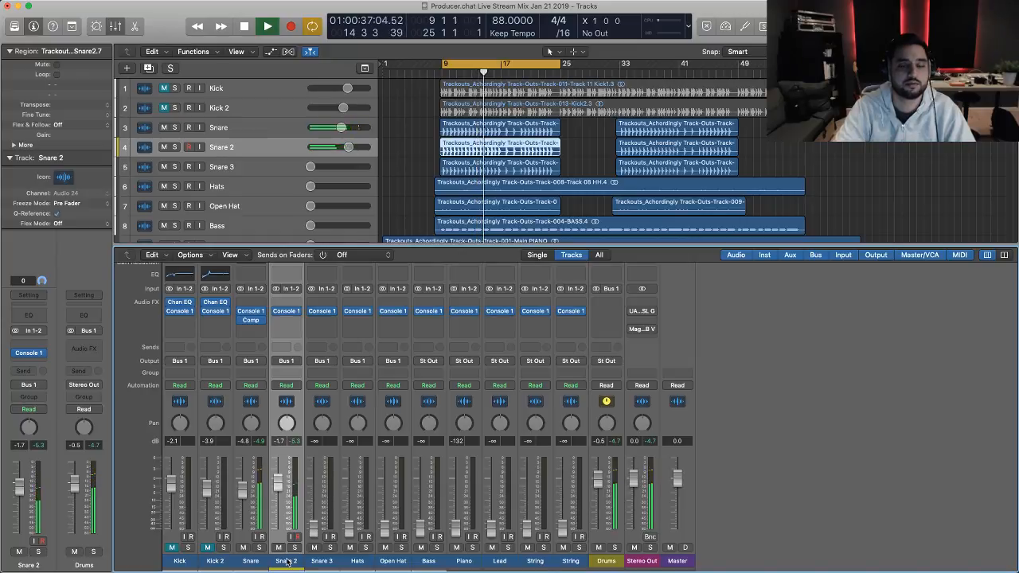
key("ctrl+m")
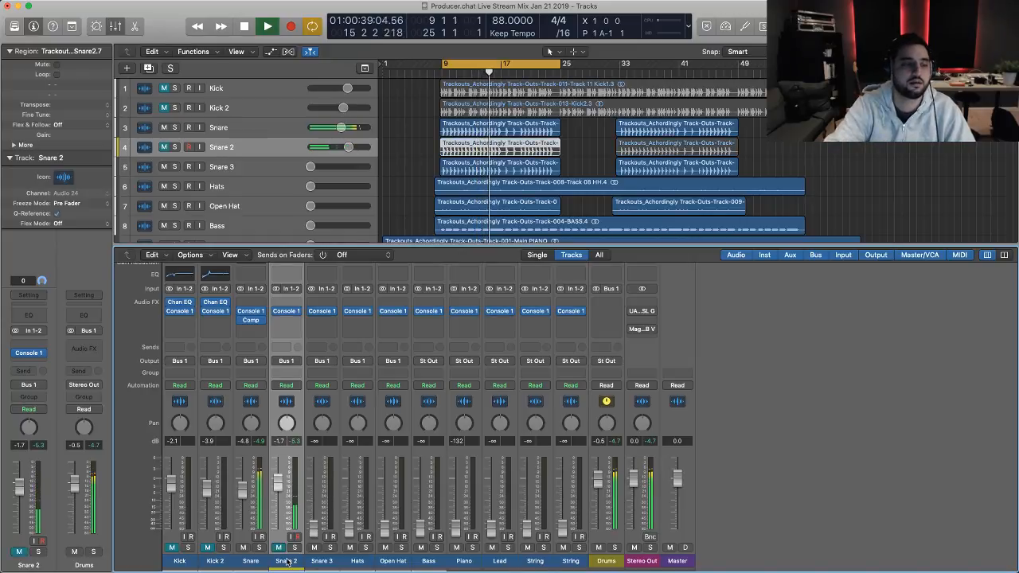
key("ctrl+m")
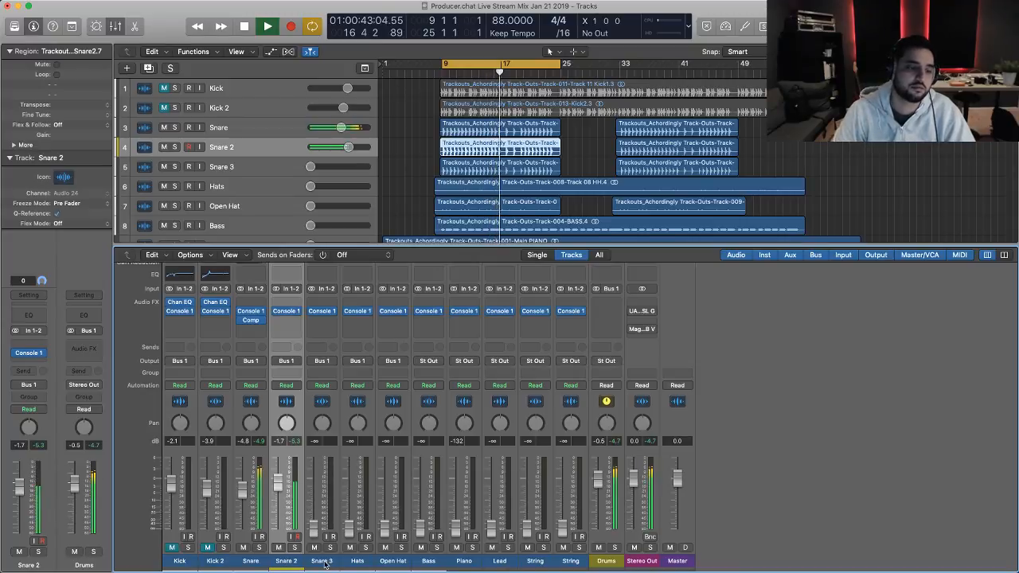
- Set Snare 3's volume to -4.1 dB and shorten the cycle range to end at bar 17
left_click(322, 561)
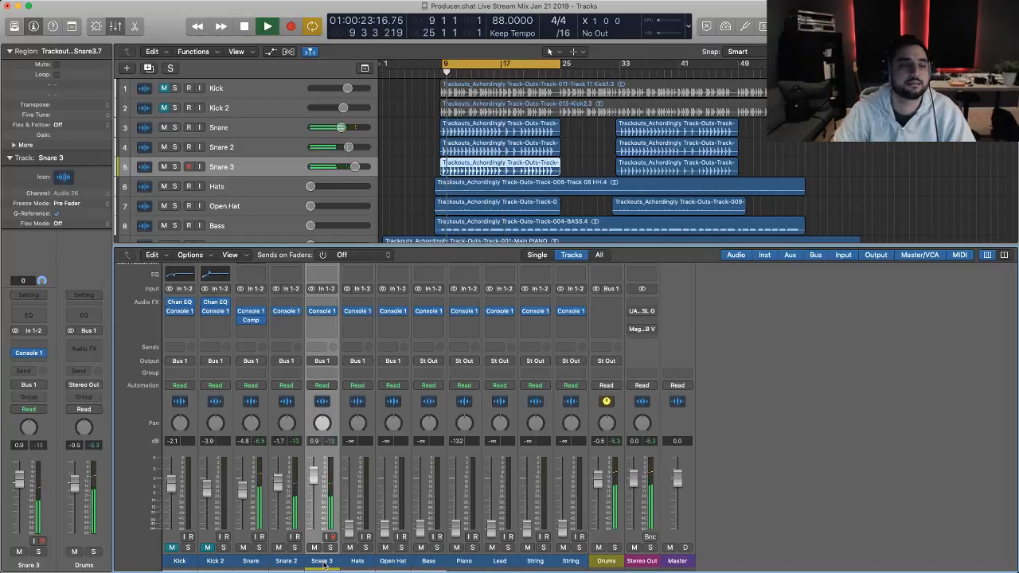
key("space")
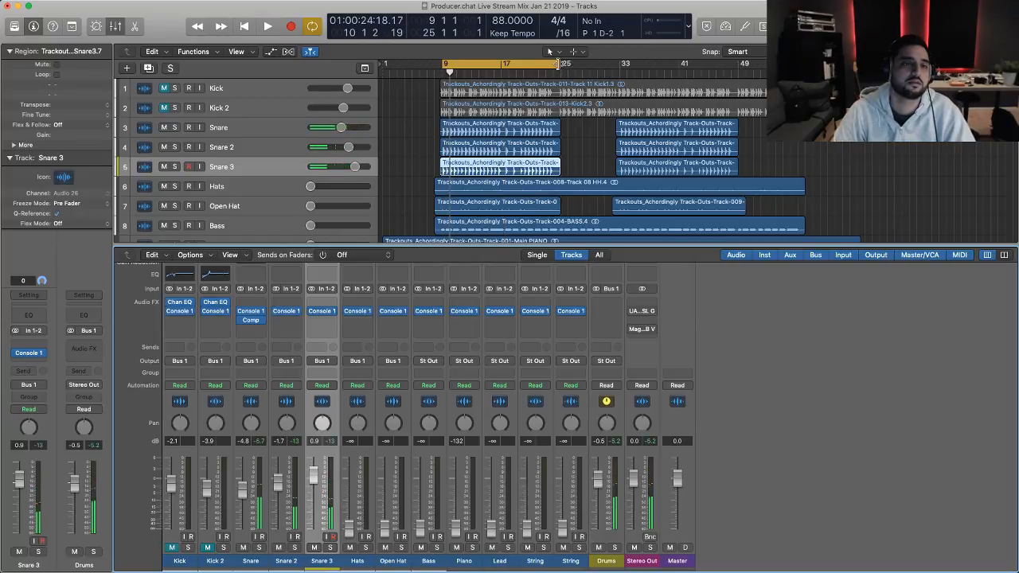
left_click_drag(560, 64, 504, 89)
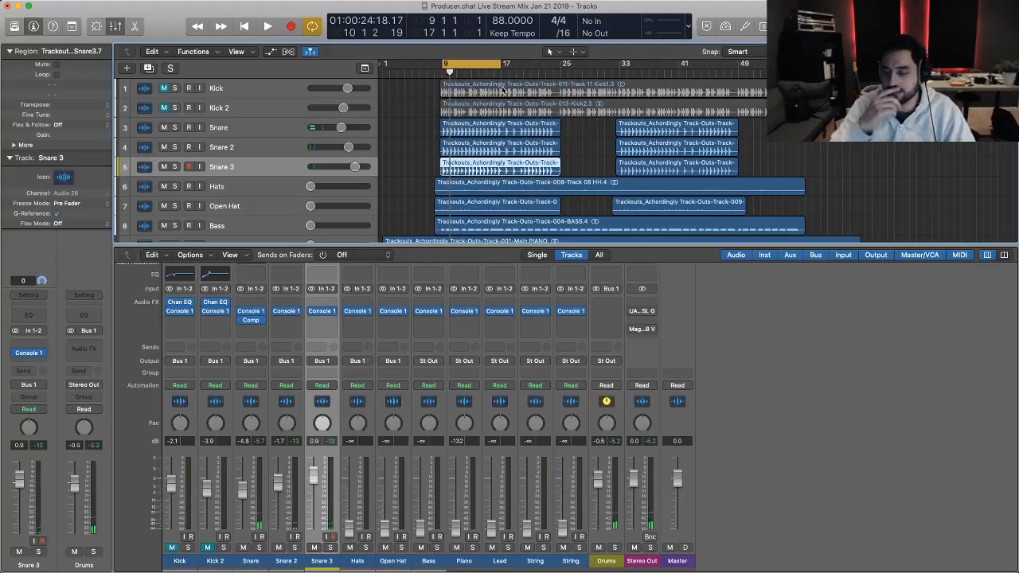
key("space")
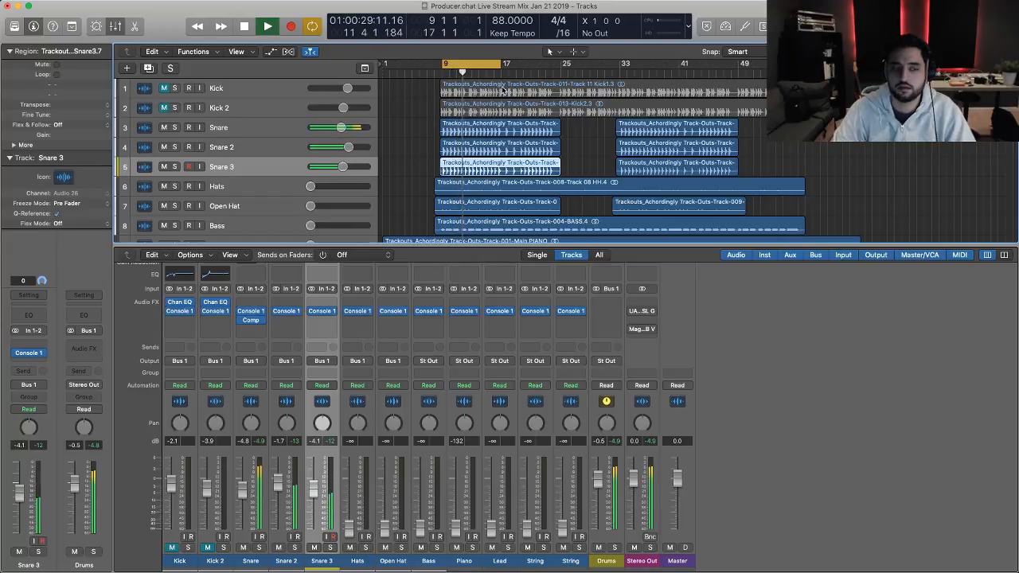
key("space")
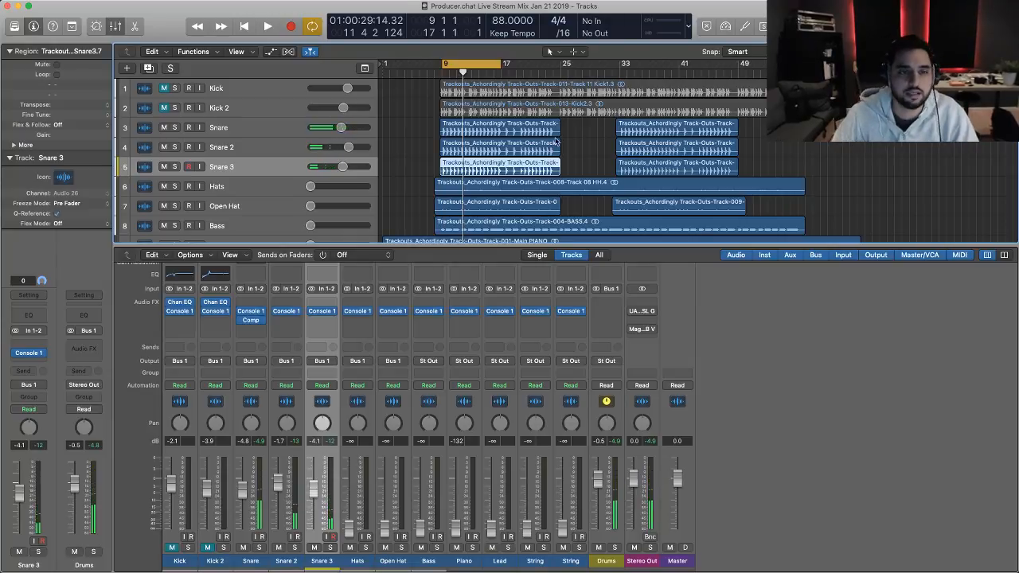
- Open Magic AB V2 on the Stereo Out and switch playback to the B reference track for comparison
left_click(641, 329)
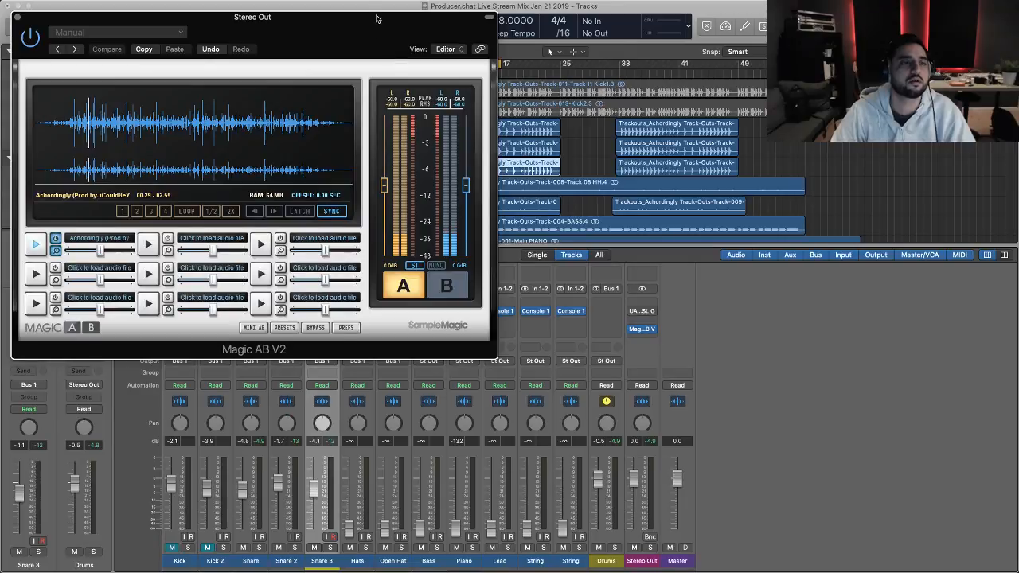
left_click_drag(378, 18, 540, 32)
key("space")
left_click(608, 298)
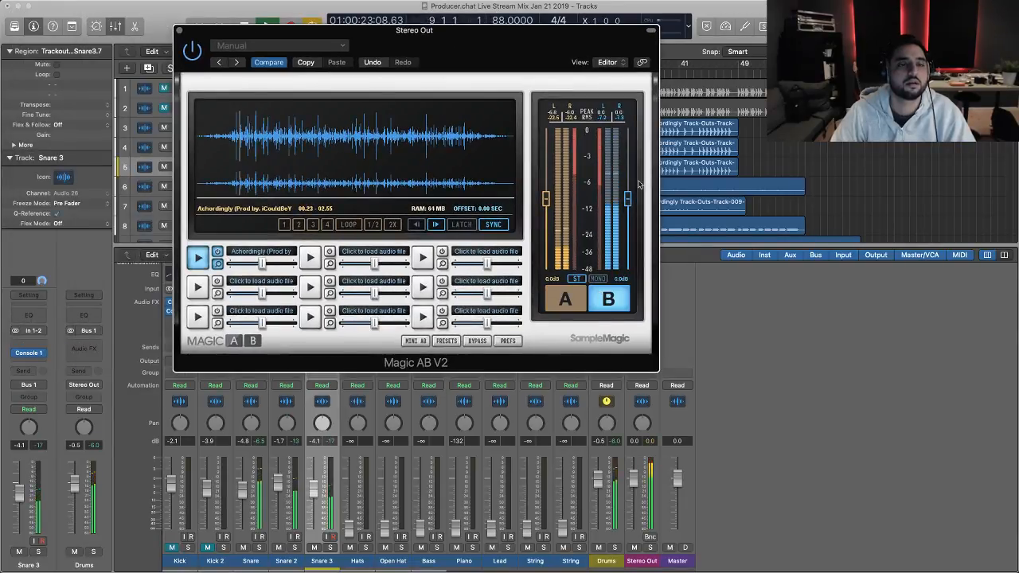
- Lower the B reference track's level to about -4.8 dB in Magic AB V2, stop playback and close the plug-in
left_click_drag(627, 198, 630, 216)
key("space")
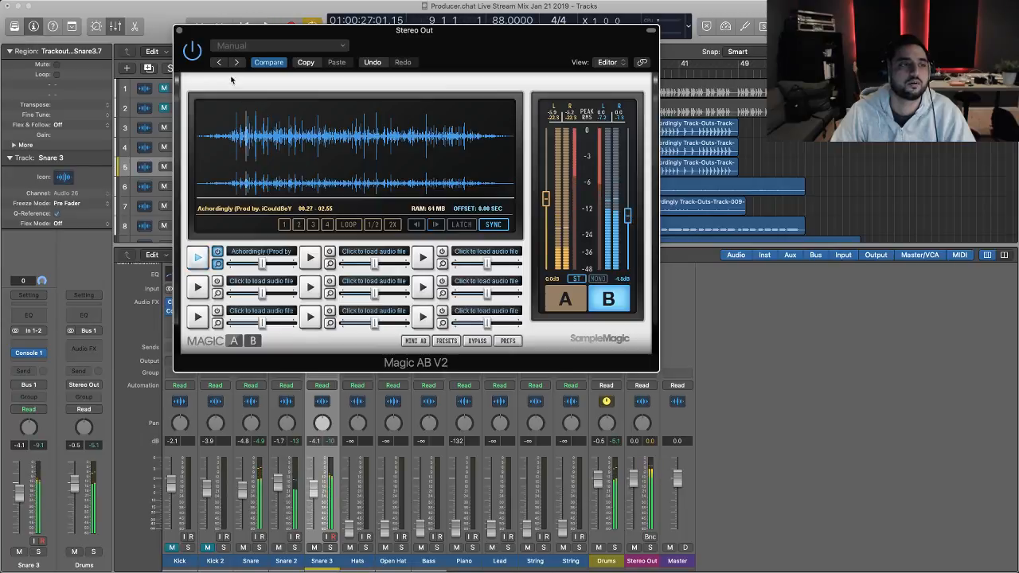
left_click(180, 31)
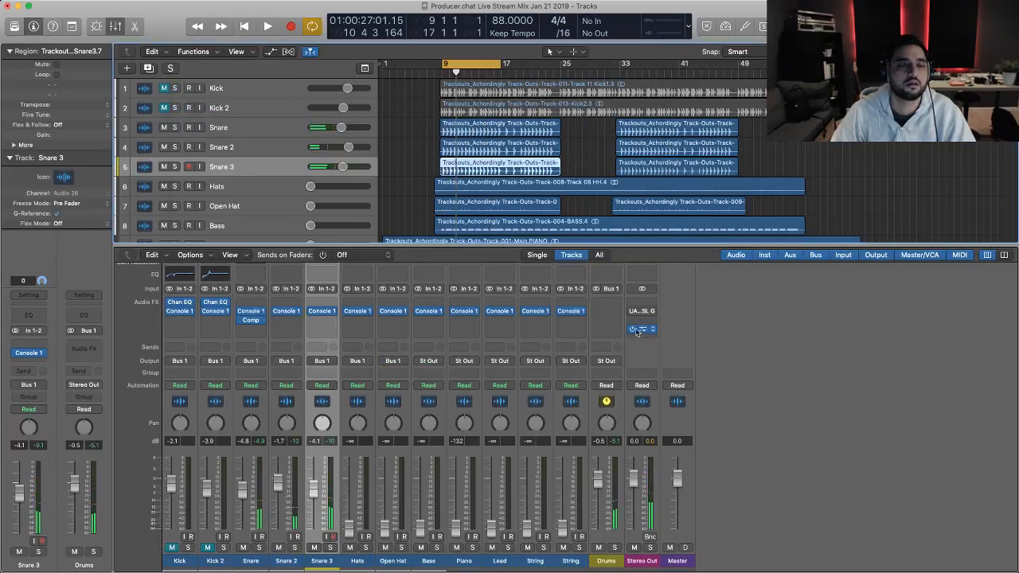
- Set Snare 3's volume to -4.8 dB during playback and unmute Kick and Kick 2
key("space")
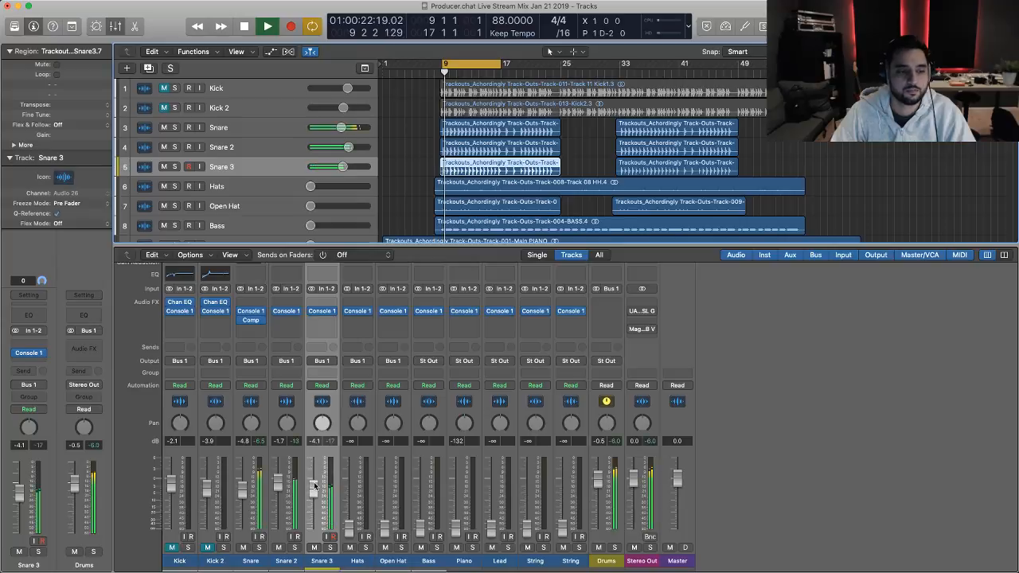
left_click_drag(309, 484, 312, 490)
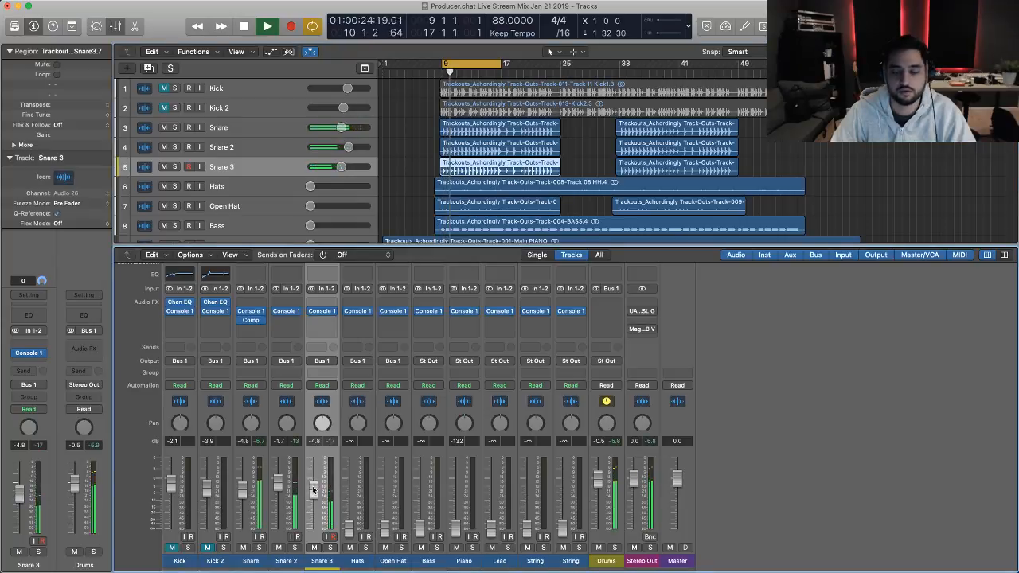
left_click(207, 547)
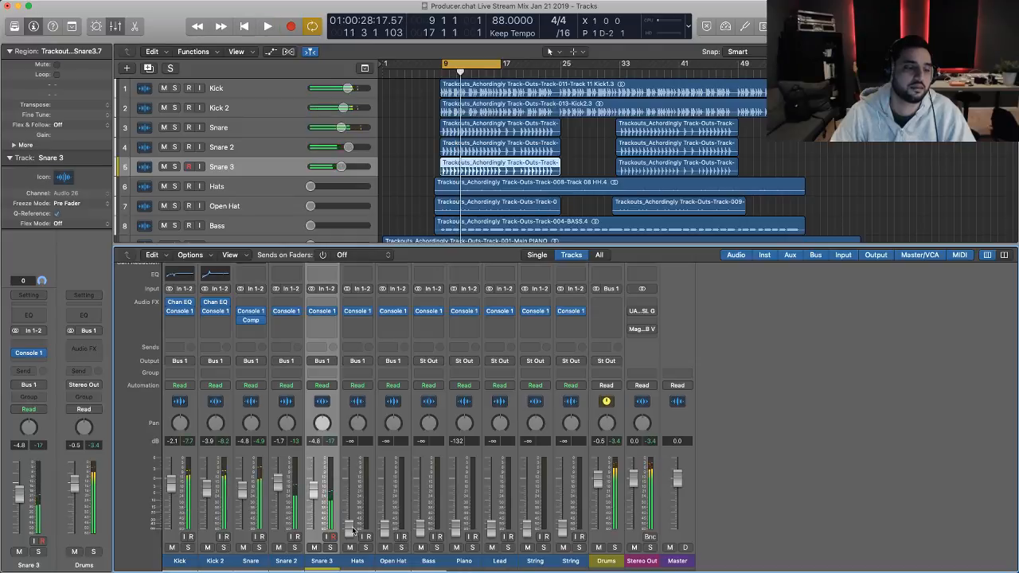
- Raise the Hats volume to -1.8 dB and the Open Hat volume to -0.3 dB while the drums play
key("space")
left_click_drag(350, 531, 349, 483)
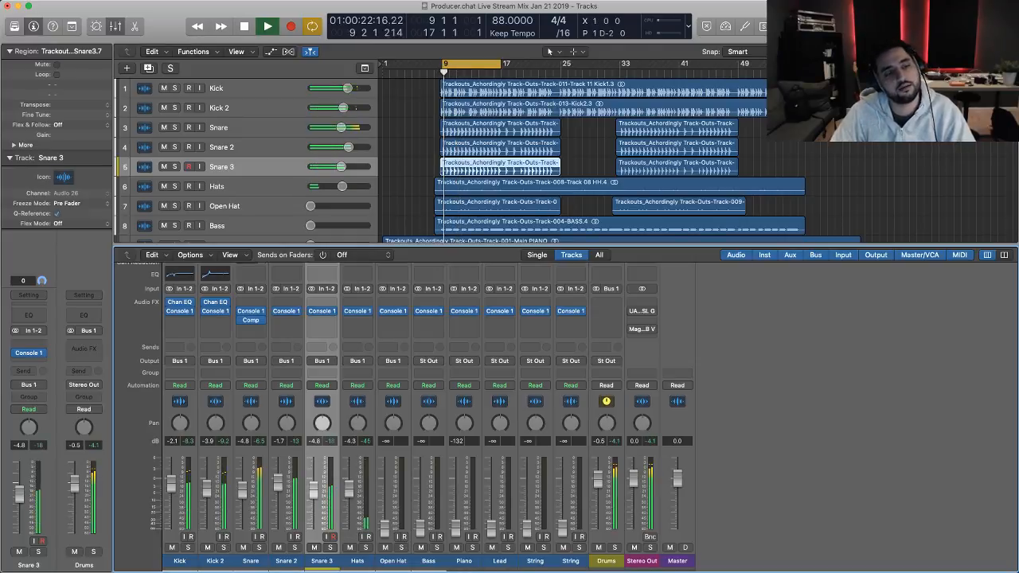
left_click_drag(384, 529, 384, 476)
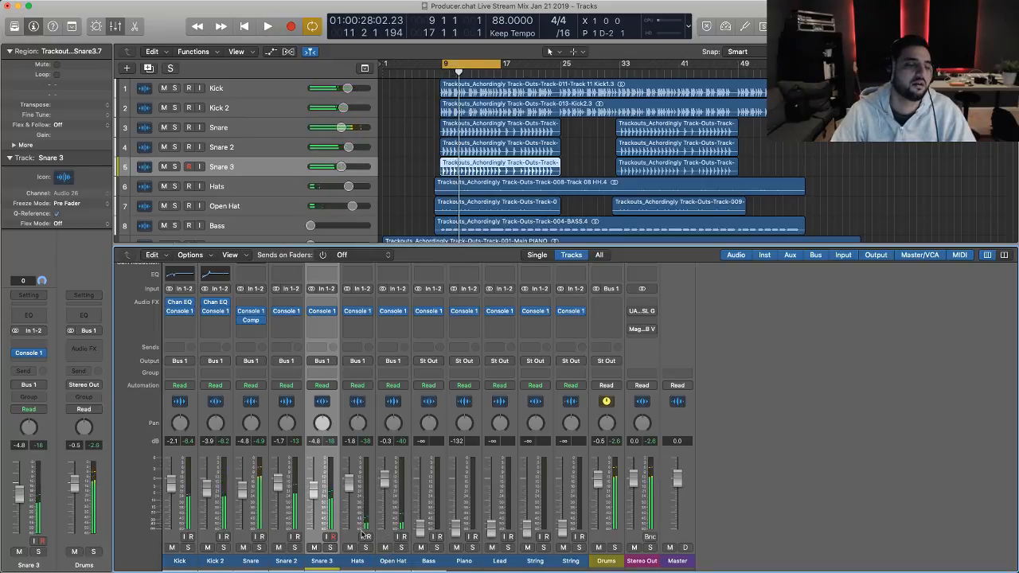
- Open the Hats region in the audio file editor and normalize it
left_click(411, 176)
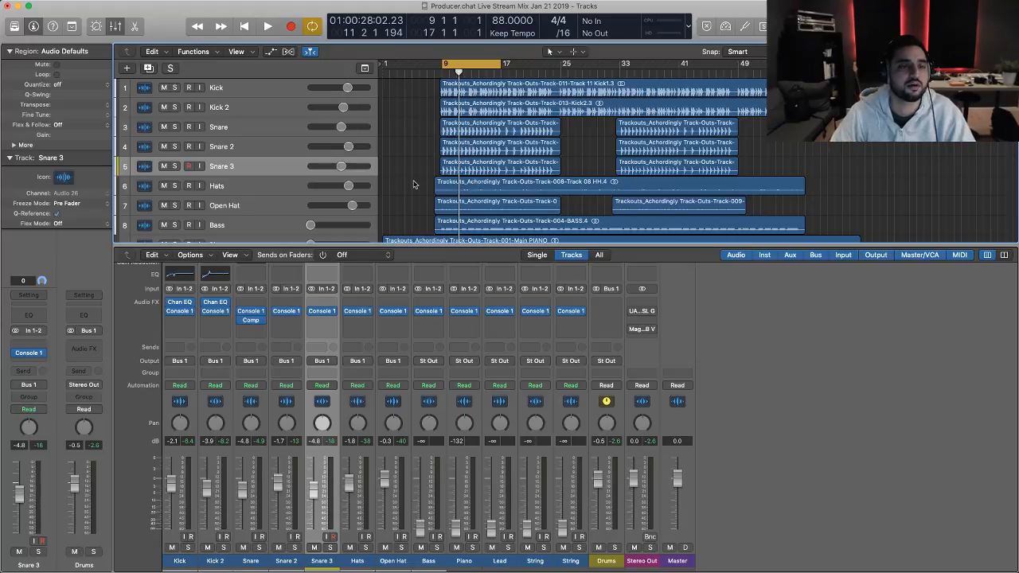
left_click(454, 184)
key("e")
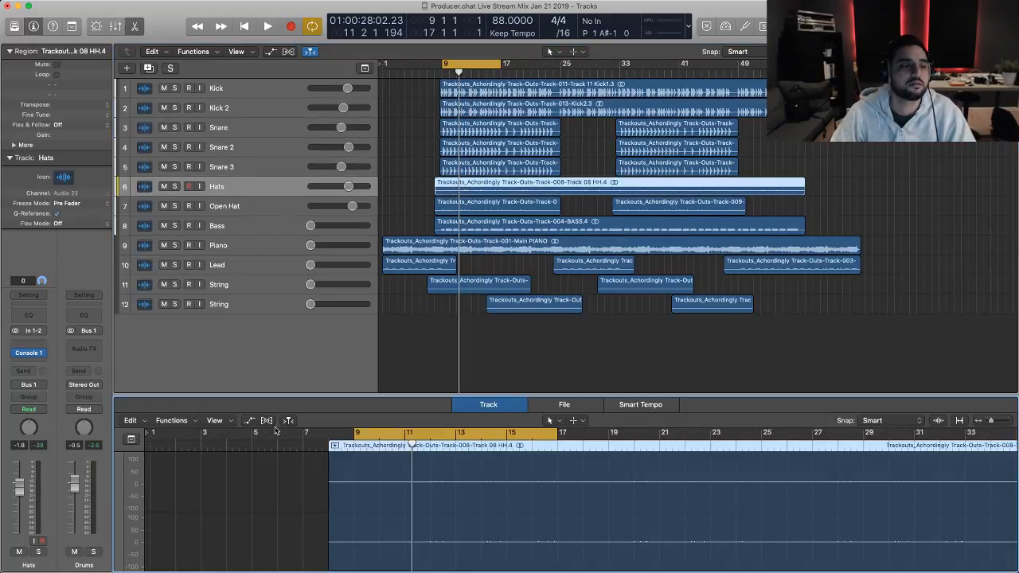
left_click(173, 421)
key("Escape")
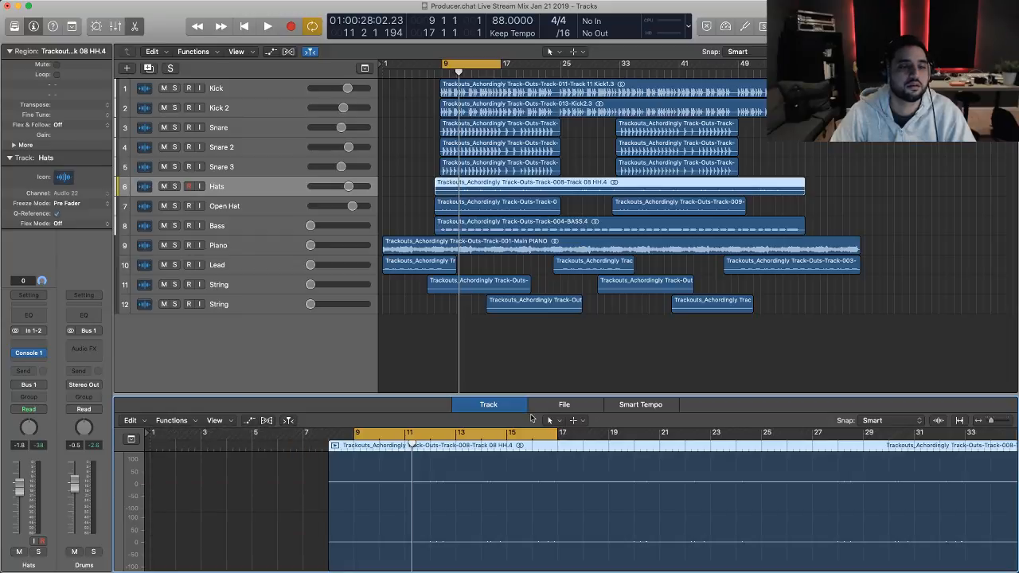
left_click(564, 405)
left_click(222, 421)
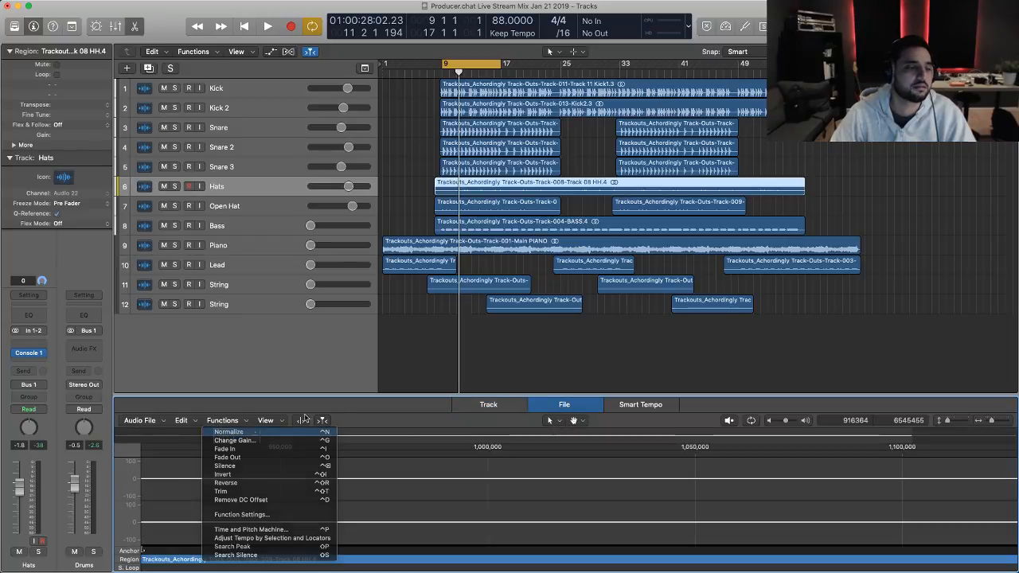
key("Escape")
- Normalize both Open Hat regions in the audio file editor
left_click(442, 207)
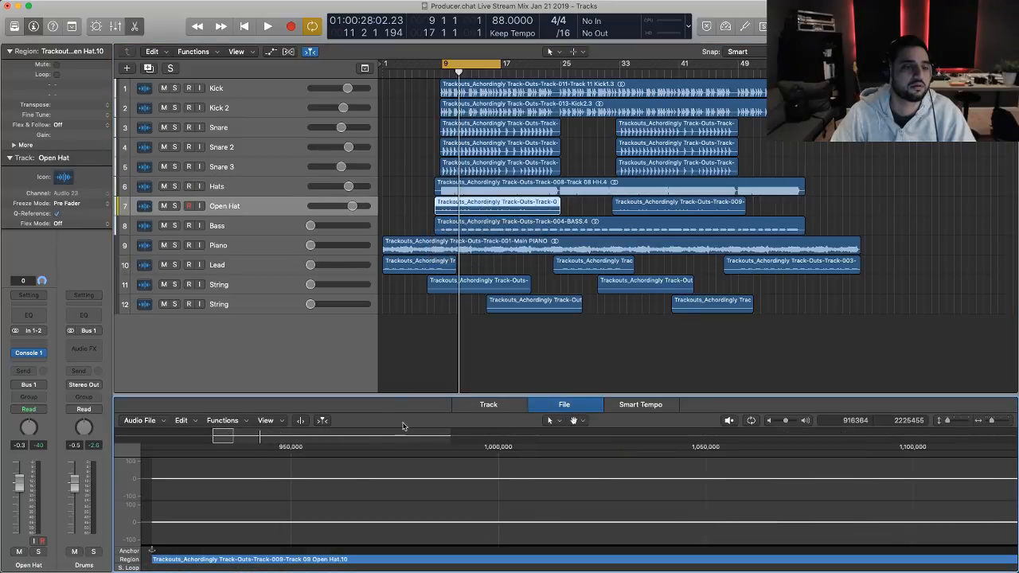
left_click(667, 205, "shift")
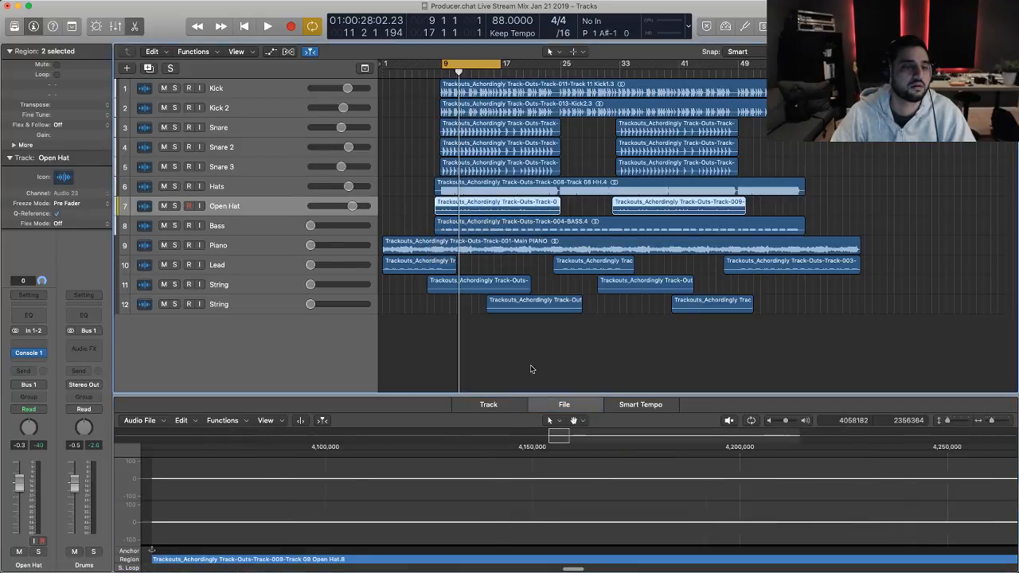
left_click(222, 421)
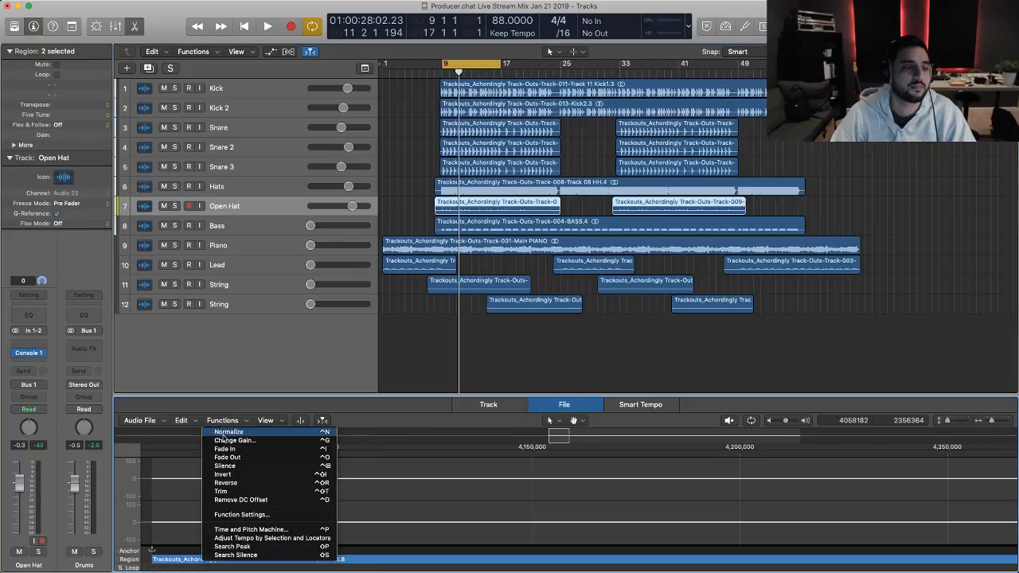
key("Escape")
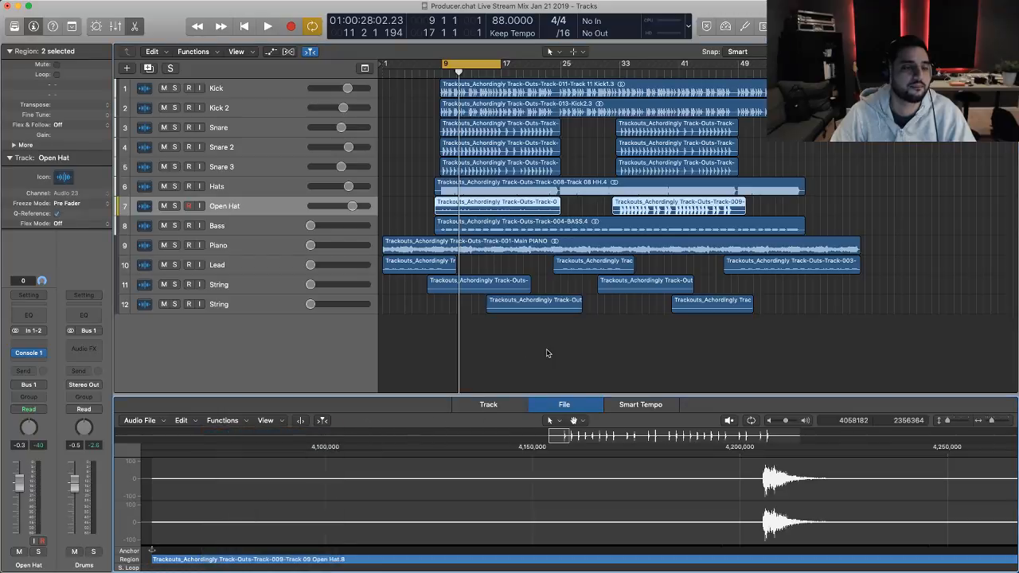
left_click(581, 201)
left_click(548, 206)
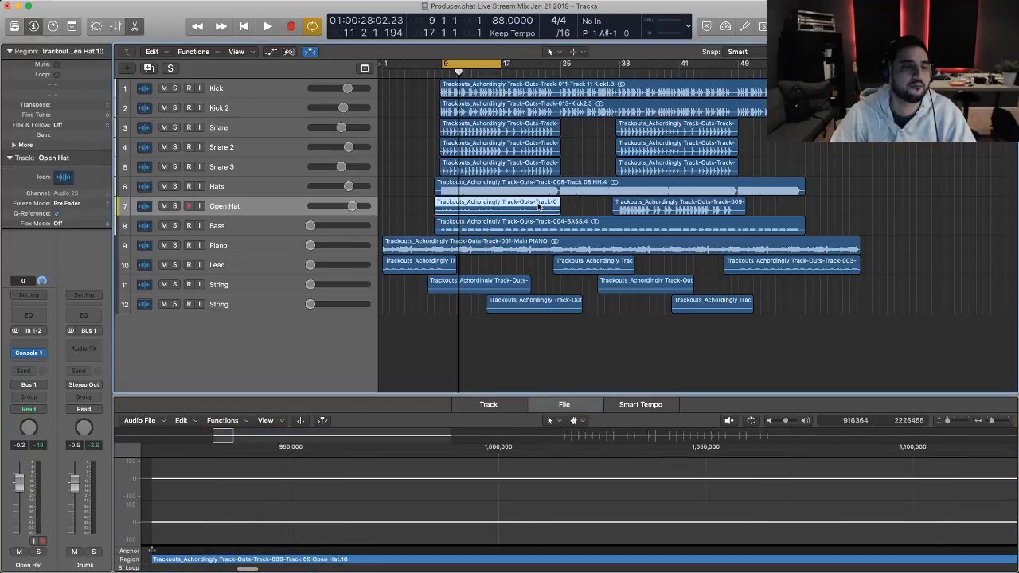
left_click(223, 420)
key("Escape")
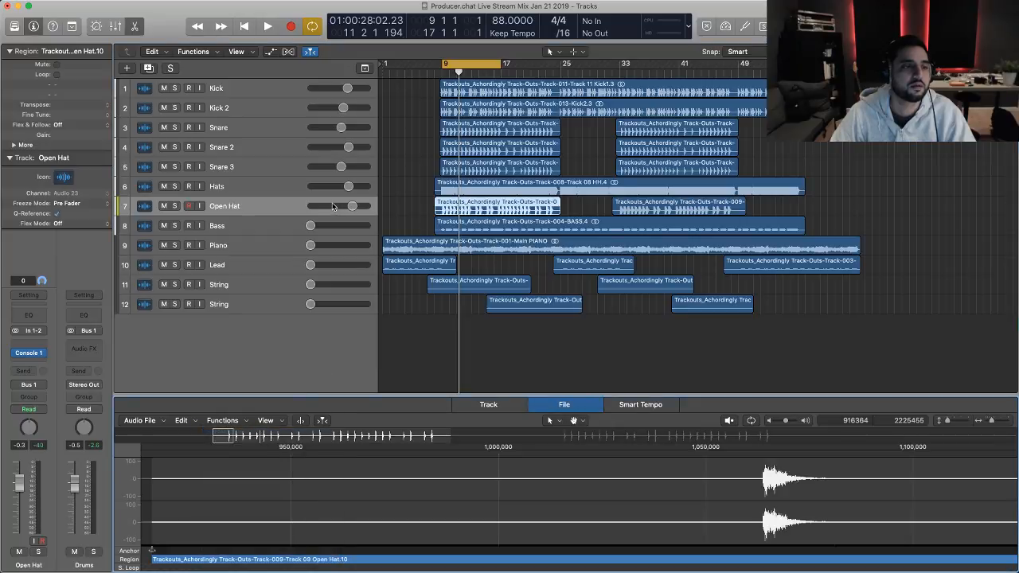
- Lower Open Hat to -18.5 dB and Hats to -17.0 dB, and play them with the other drums
left_click(352, 206)
left_click_drag(352, 206, 294, 209)
left_click_drag(349, 186, 323, 186)
key("x")
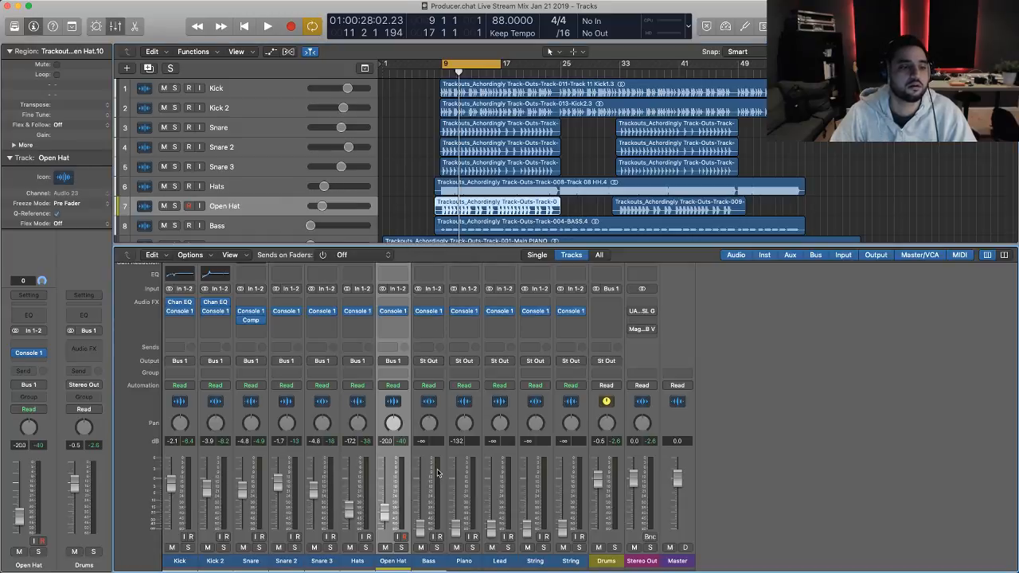
key("space")
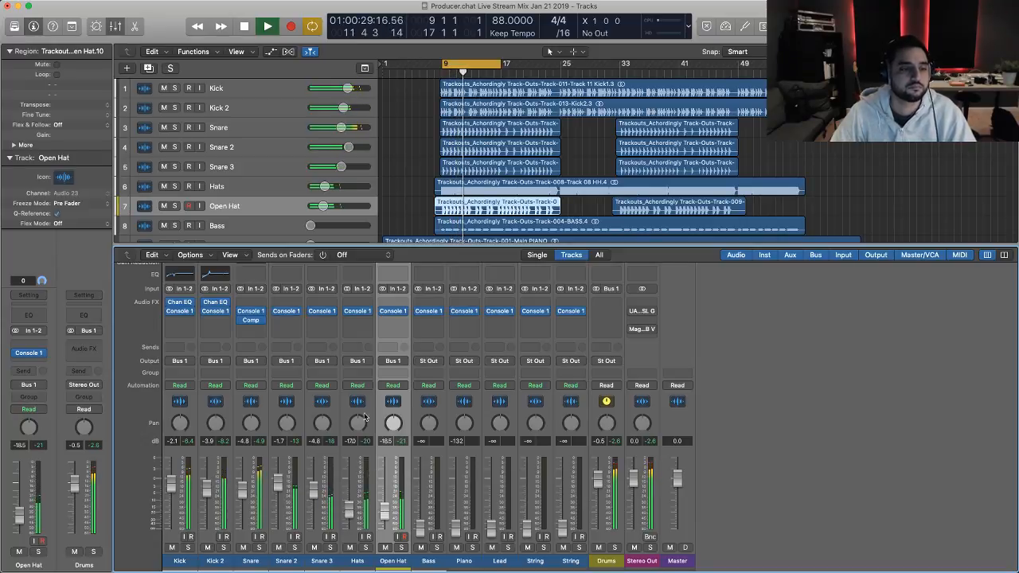
key("space")
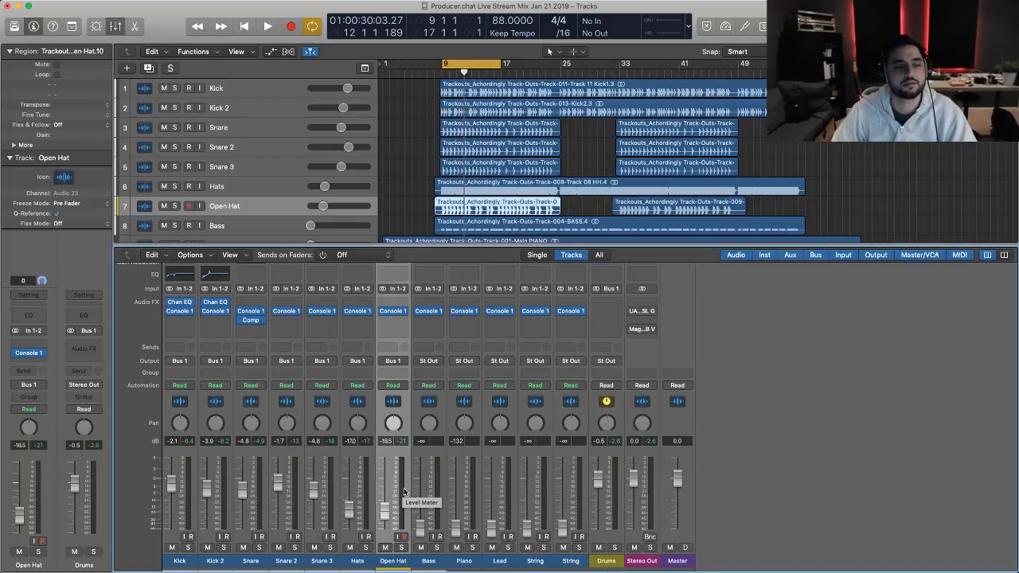
- Raise the Hats volume to -14.0 dB while listening to the drum loop
key("space")
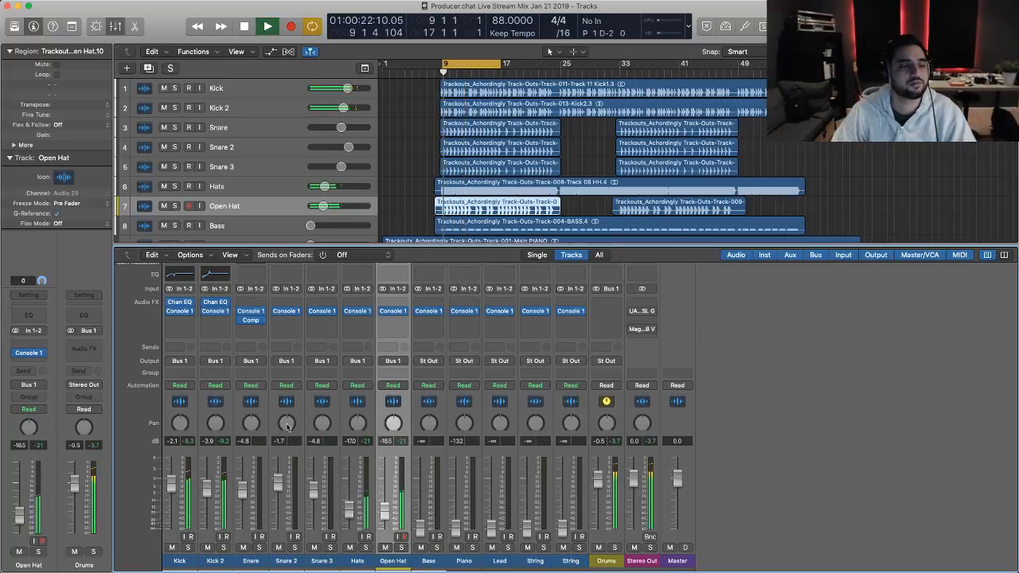
left_click_drag(348, 509, 348, 508)
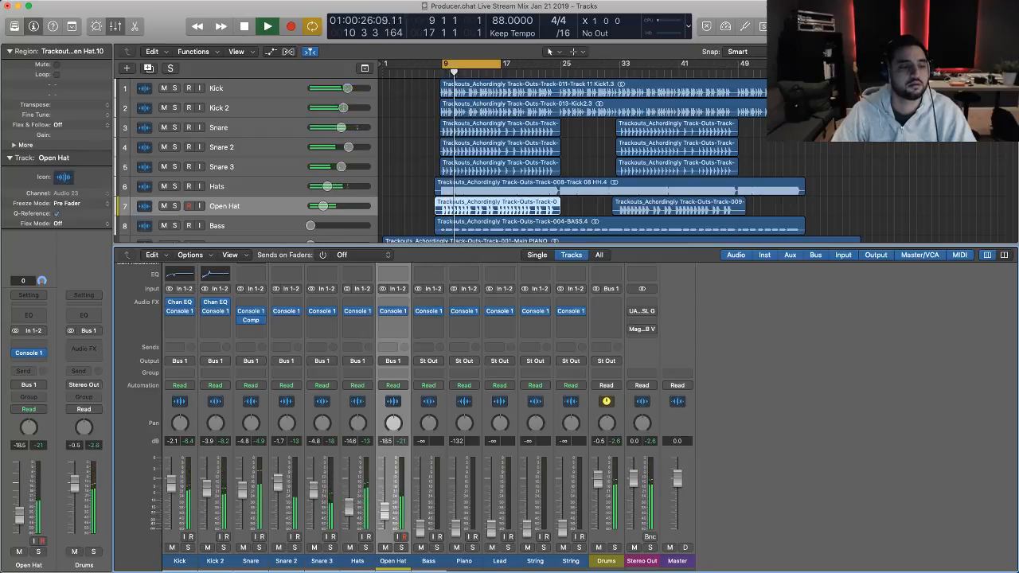
key("space")
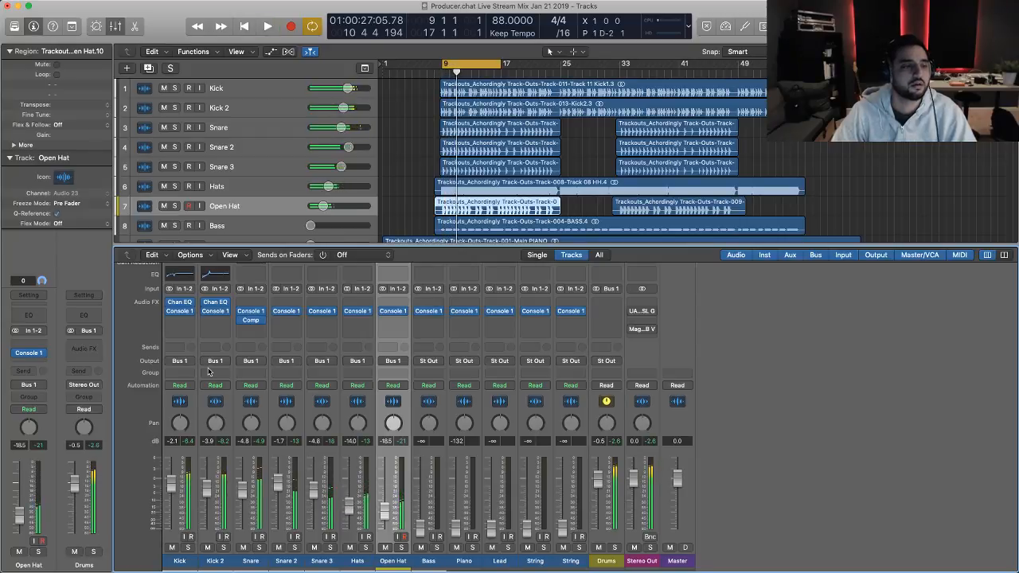
- Add a Channel EQ to the main Snare track and play that track in solo
left_click(260, 276)
key("s")
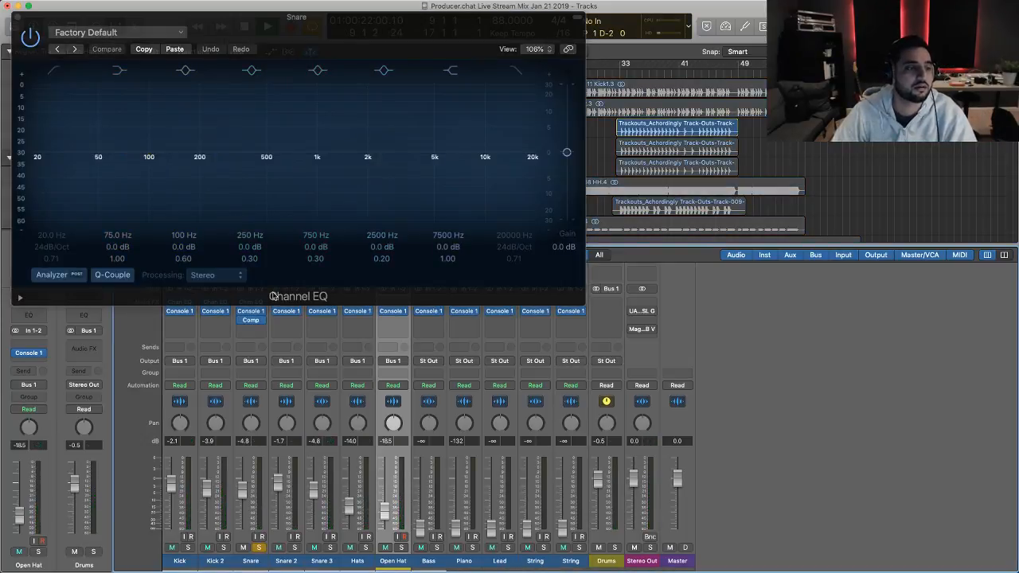
key("space")
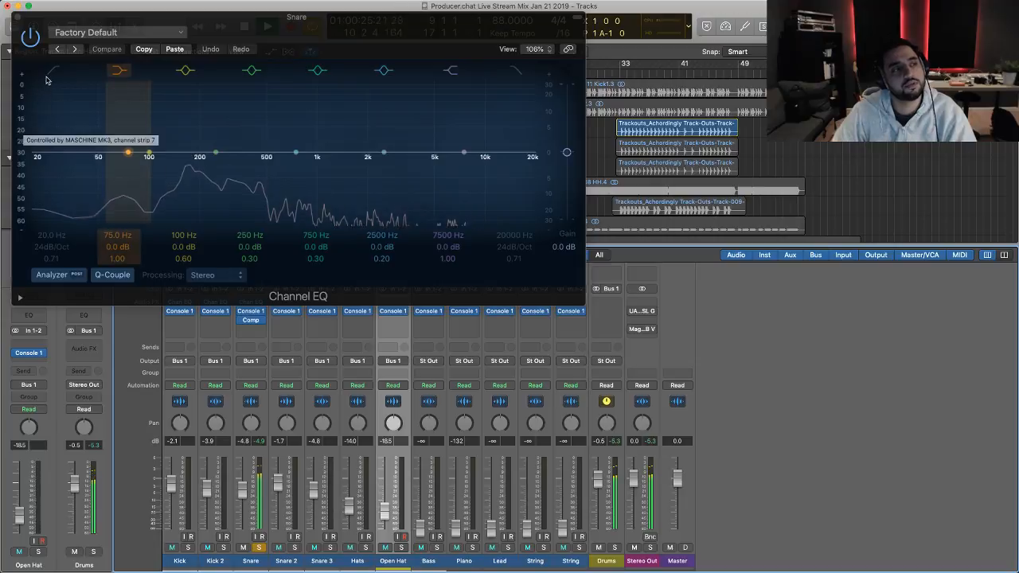
- Set a low cut on the Snare's Channel EQ at 85 Hz, 24 dB/Oct, with a Q of 0.57, and close it
left_click_drag(36, 156, 144, 169)
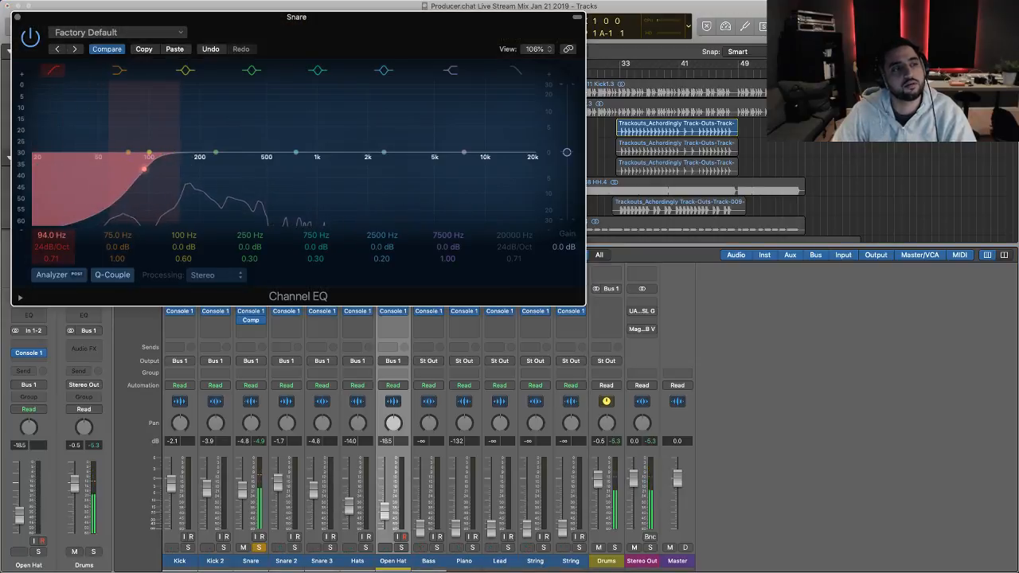
left_click_drag(42, 235, 50, 259)
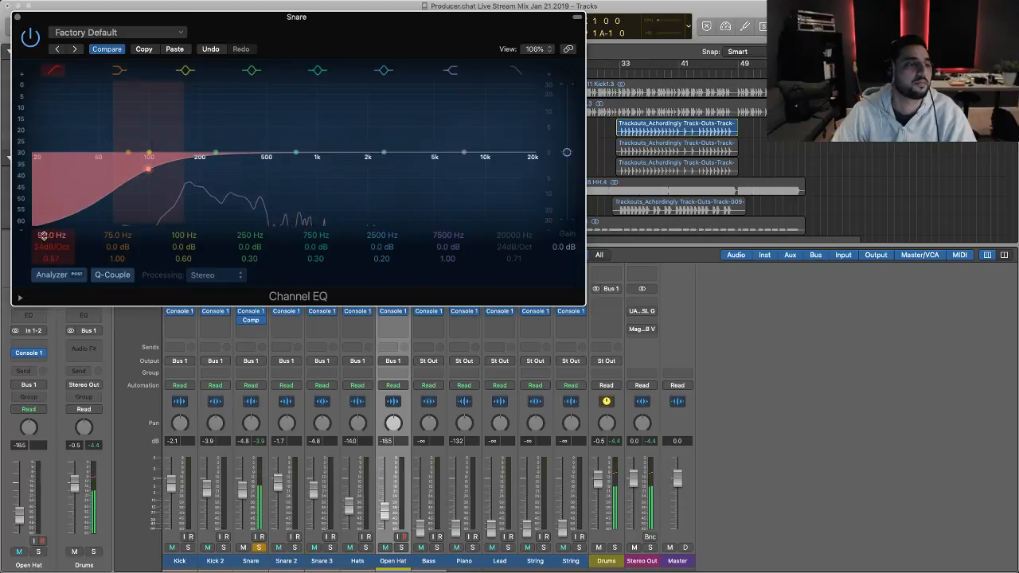
mouse_move(45, 235)
left_mouse_down()
mouse_move(45, 247)
mouse_move(44, 226)
left_mouse_up()
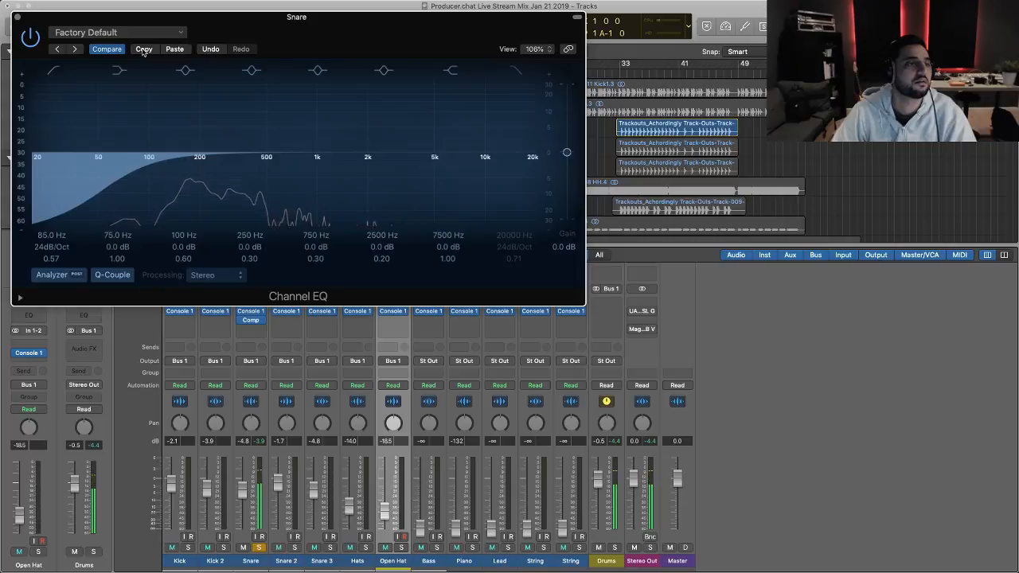
left_click(17, 18)
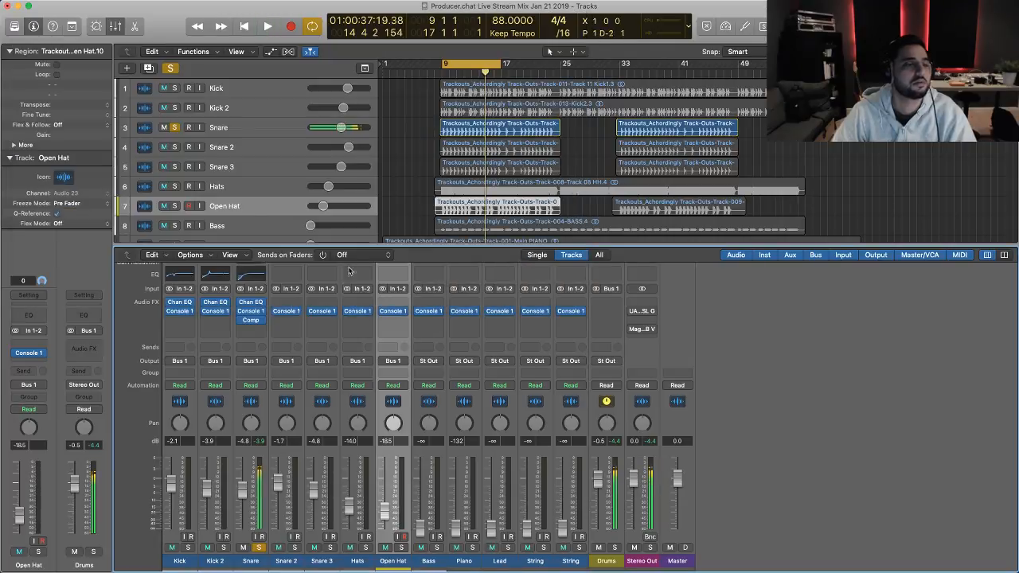
- Add Channel EQ with the same 85 Hz low cut to Snare 2 and Snare 3, and compare Snare 2 soloed with and without it
left_click_drag(281, 302, 320, 303)
left_click(286, 303)
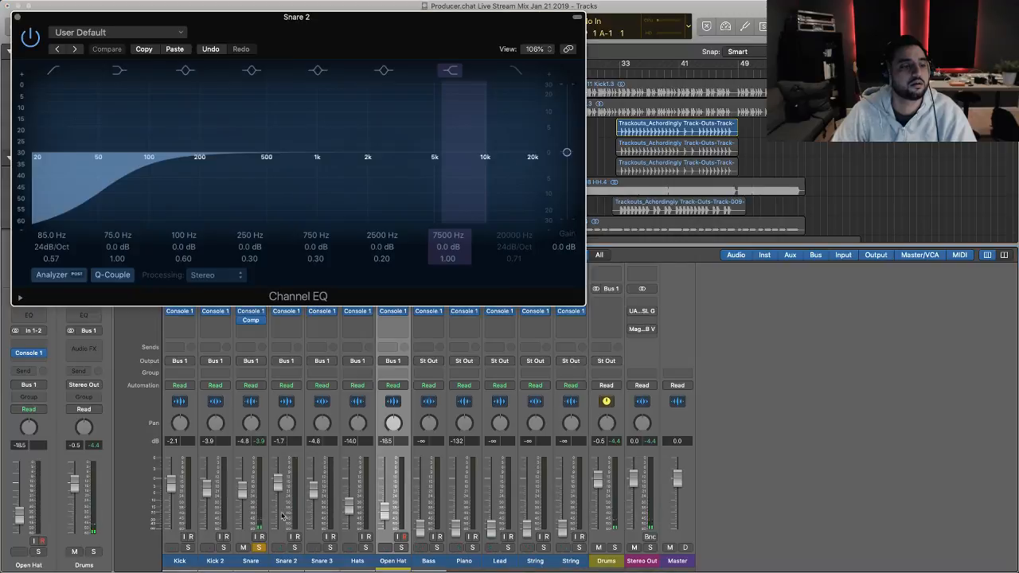
left_click(294, 548)
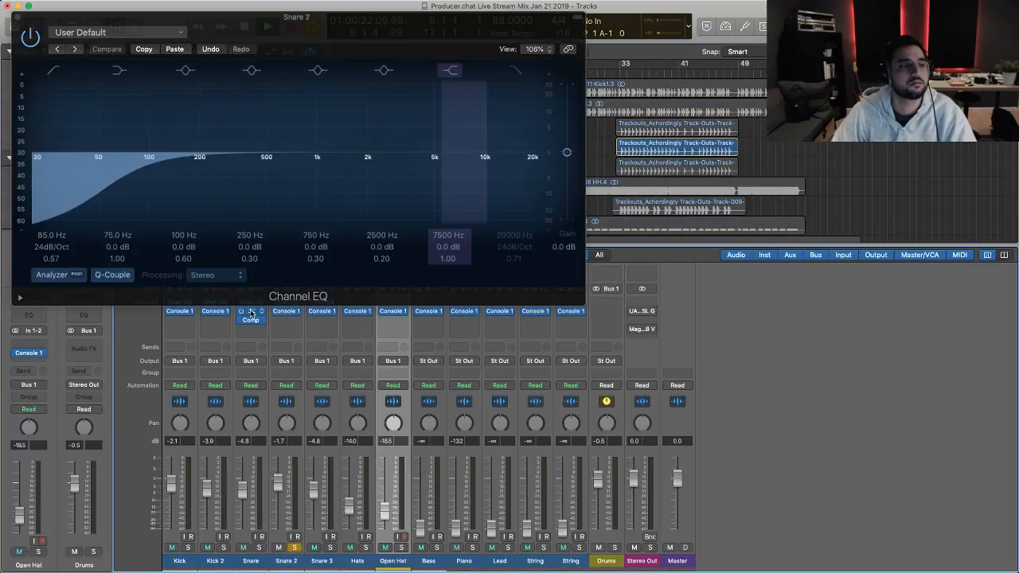
key("space")
left_click(31, 37)
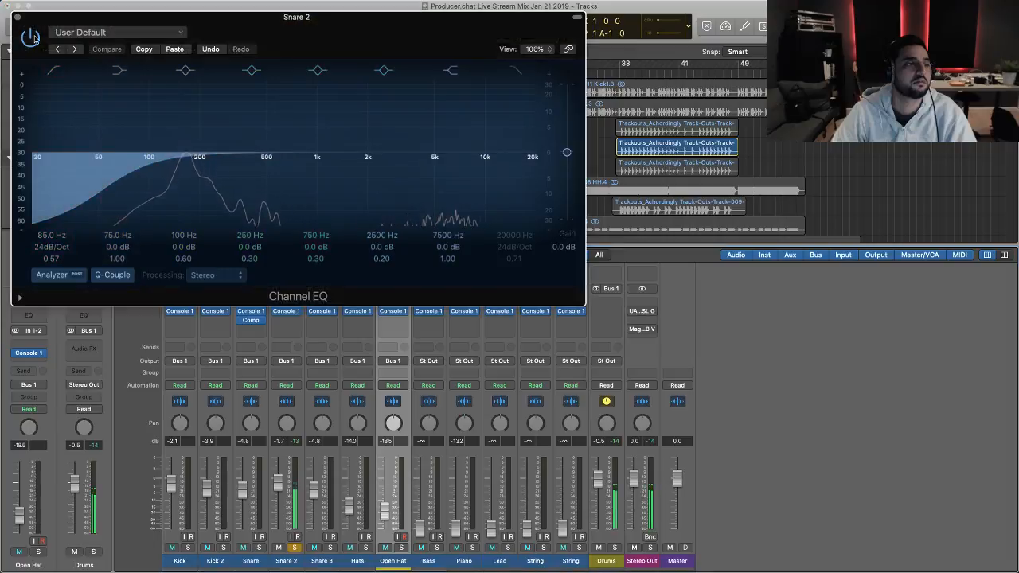
left_click(31, 37)
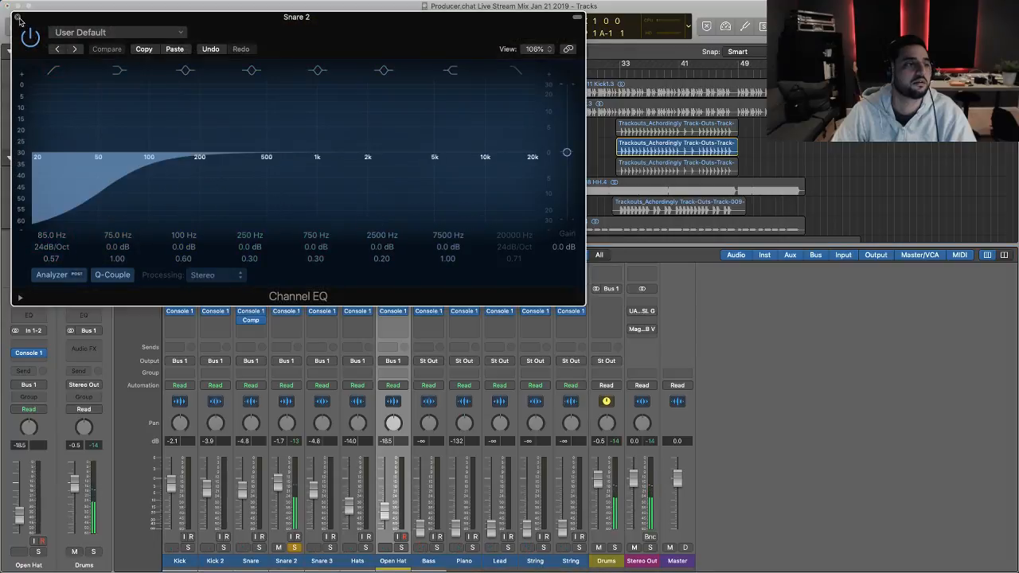
left_click(17, 16)
- Solo Snare 3, compare it with and without its Channel EQ, and close the EQ and end the solo
left_click(324, 301)
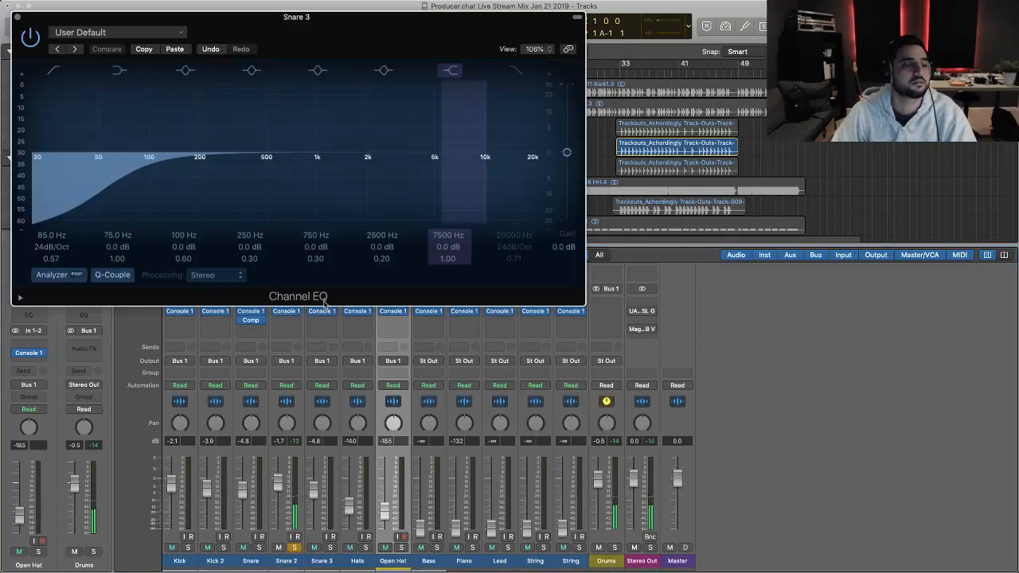
left_click(294, 547)
left_click(329, 548)
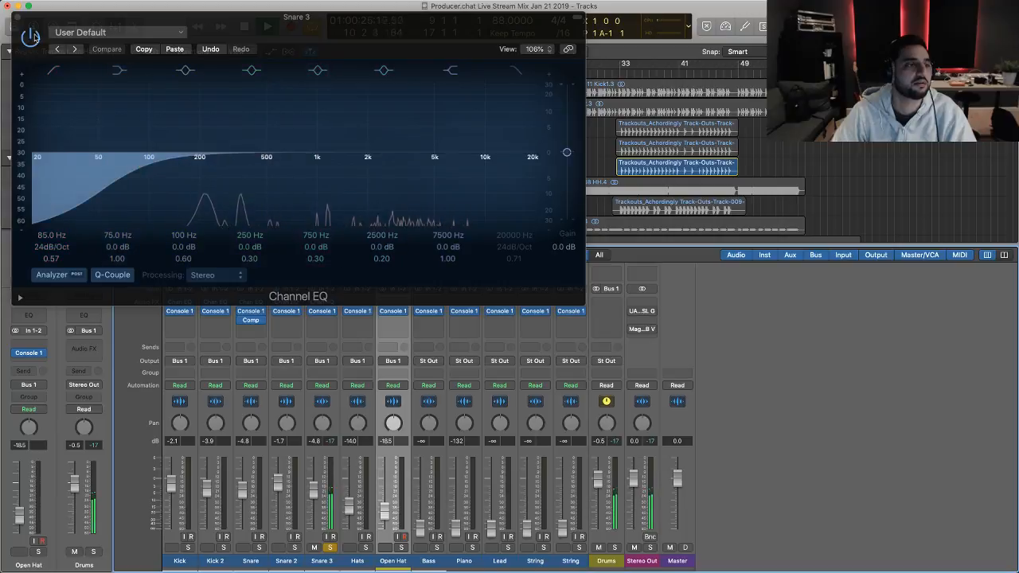
left_click(31, 37)
left_click(32, 40)
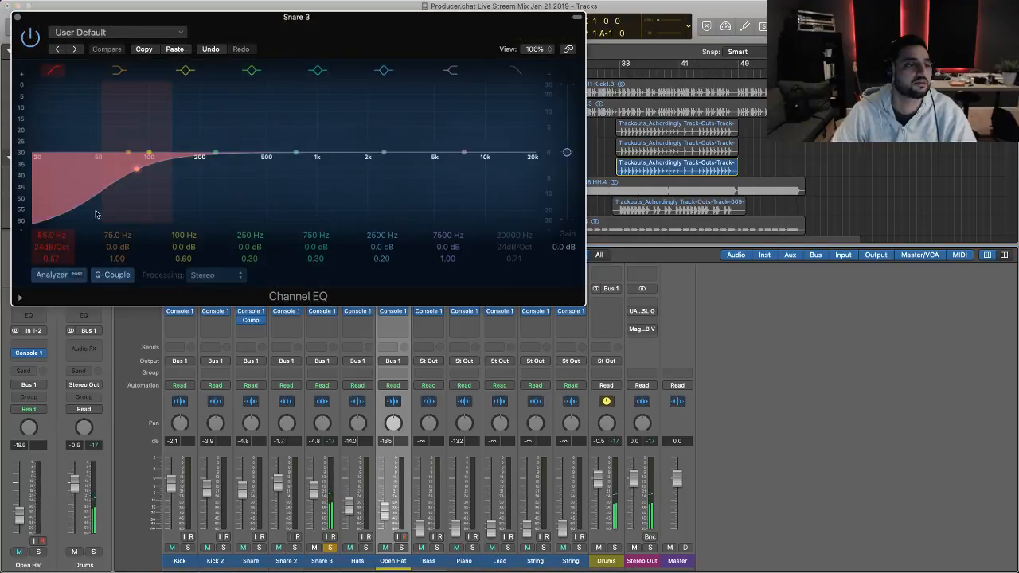
left_click(16, 17)
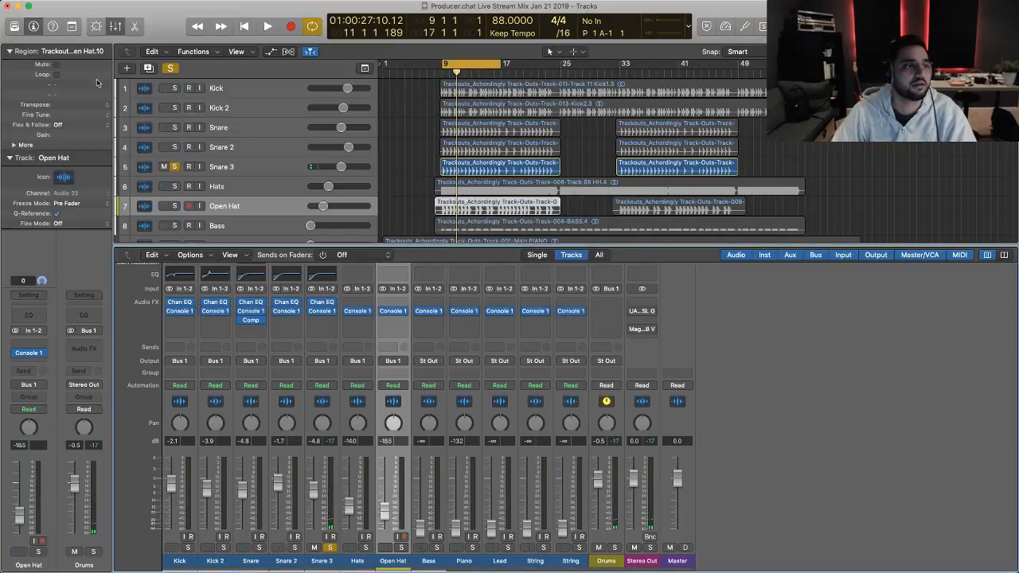
left_click(329, 548)
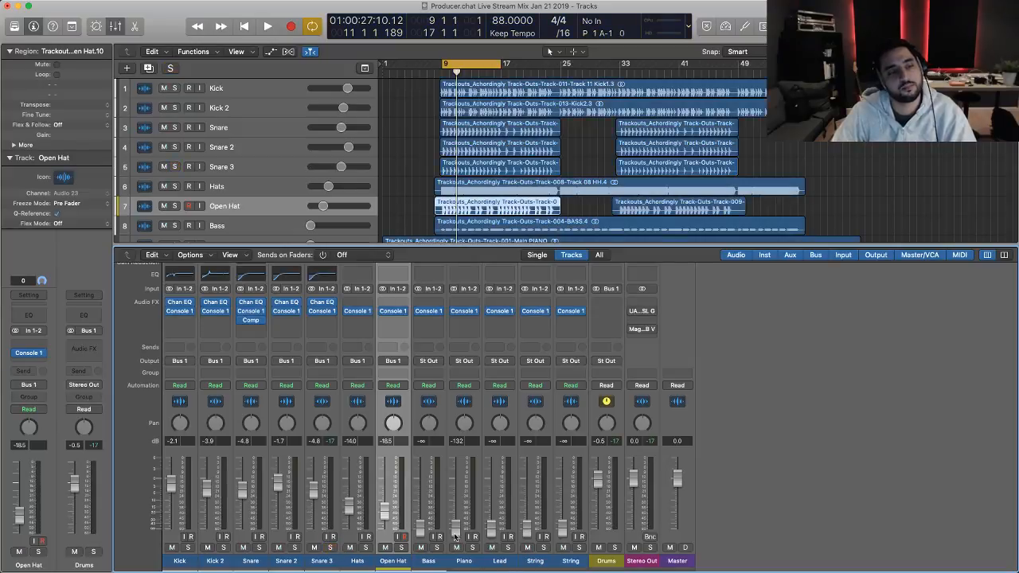
- Insert a Compressor on the Drums bus and set it to the Classic VCA model
key("space")
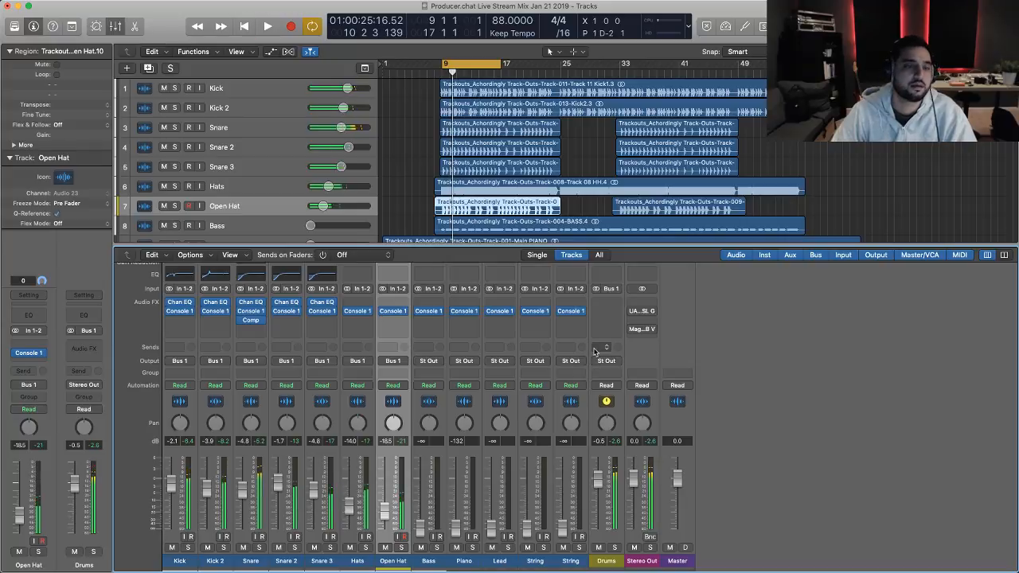
left_click(604, 318)
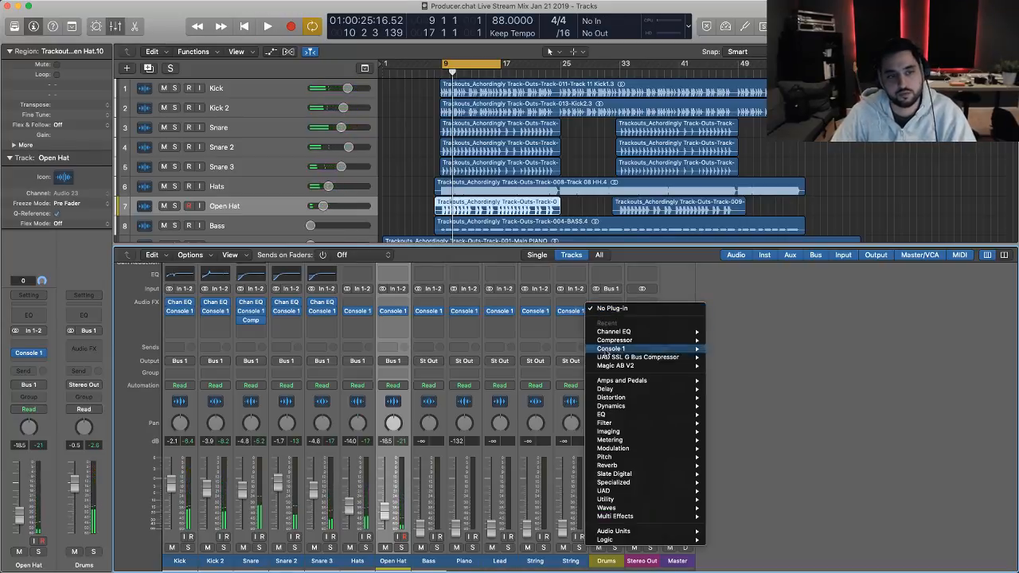
left_click(593, 321)
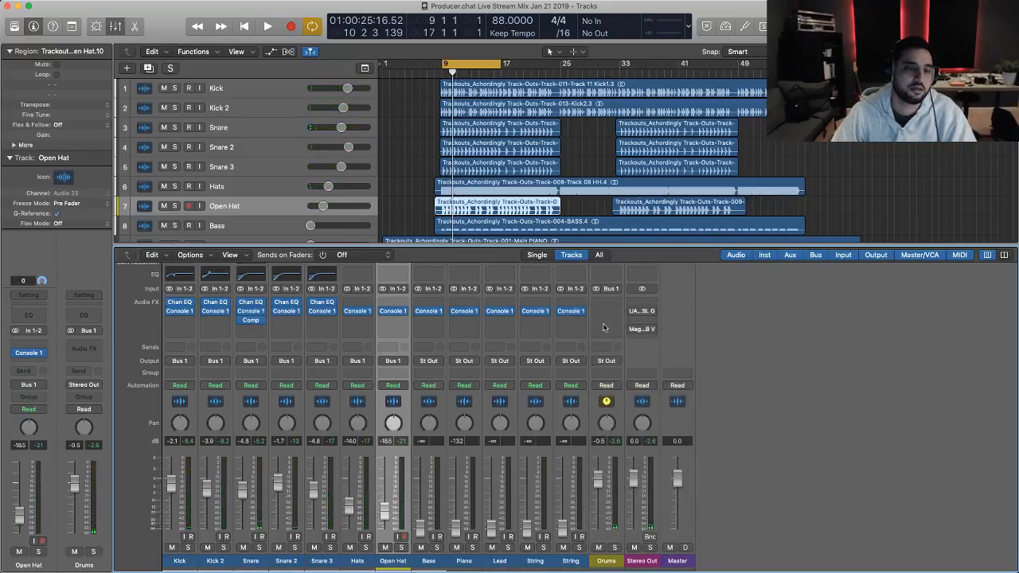
left_click(608, 322)
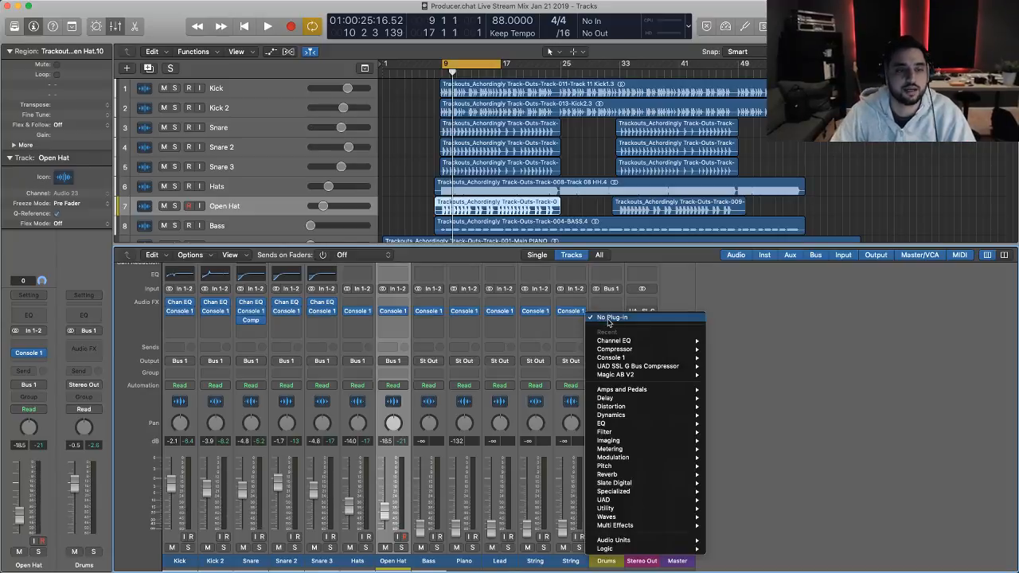
mouse_move(654, 417)
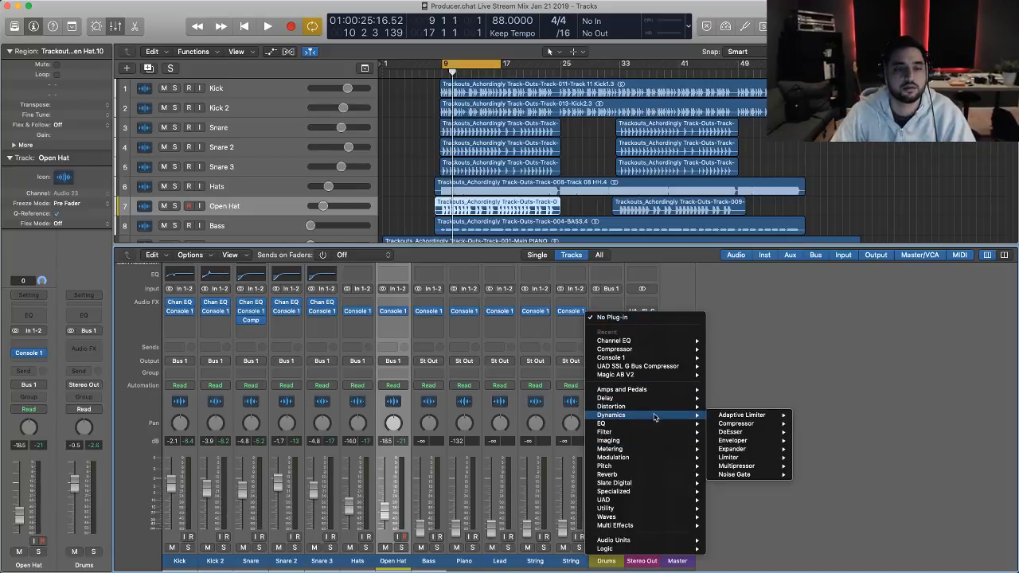
left_click(736, 423)
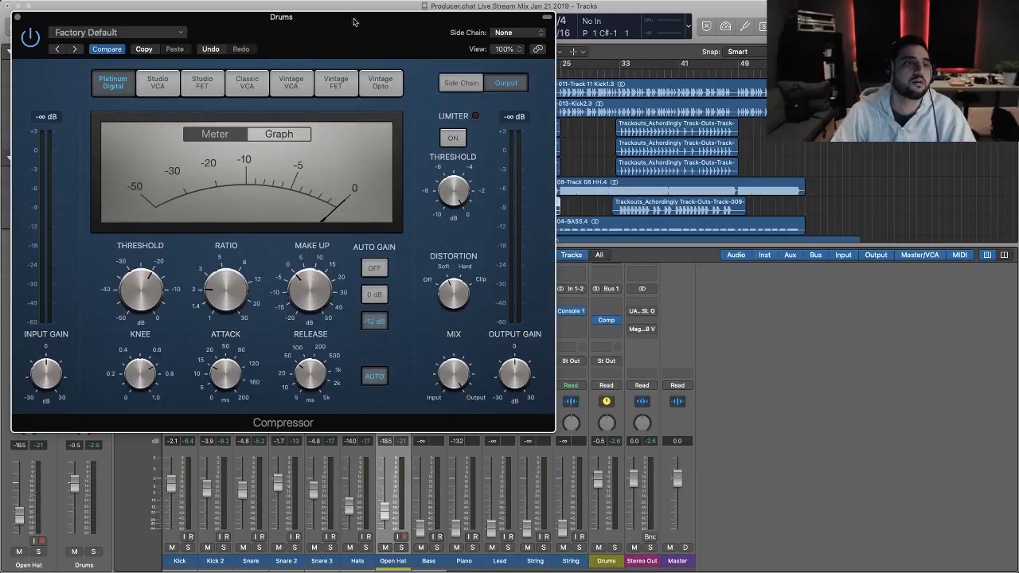
left_click_drag(354, 22, 644, 73)
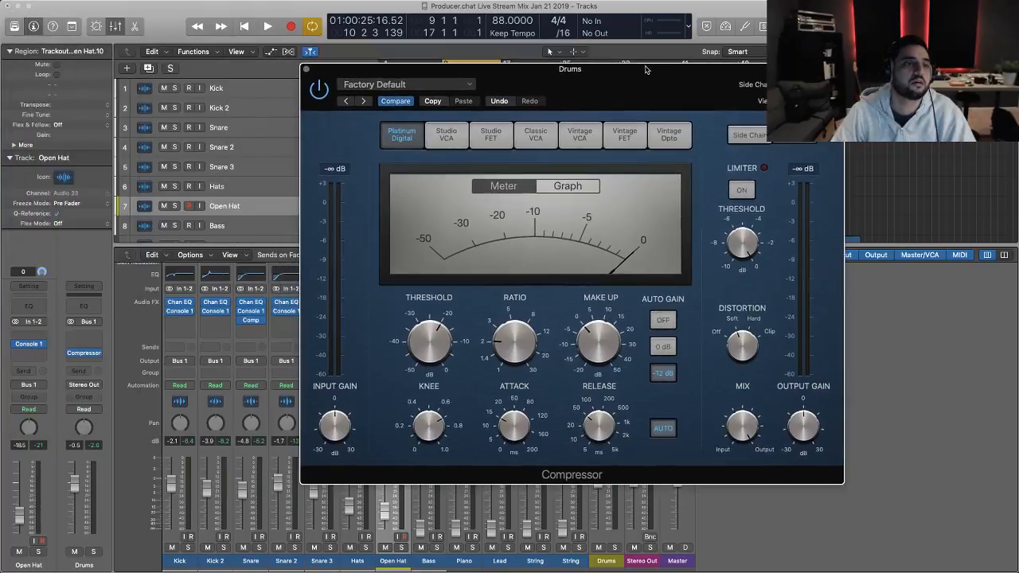
left_click(579, 135)
left_click(536, 134)
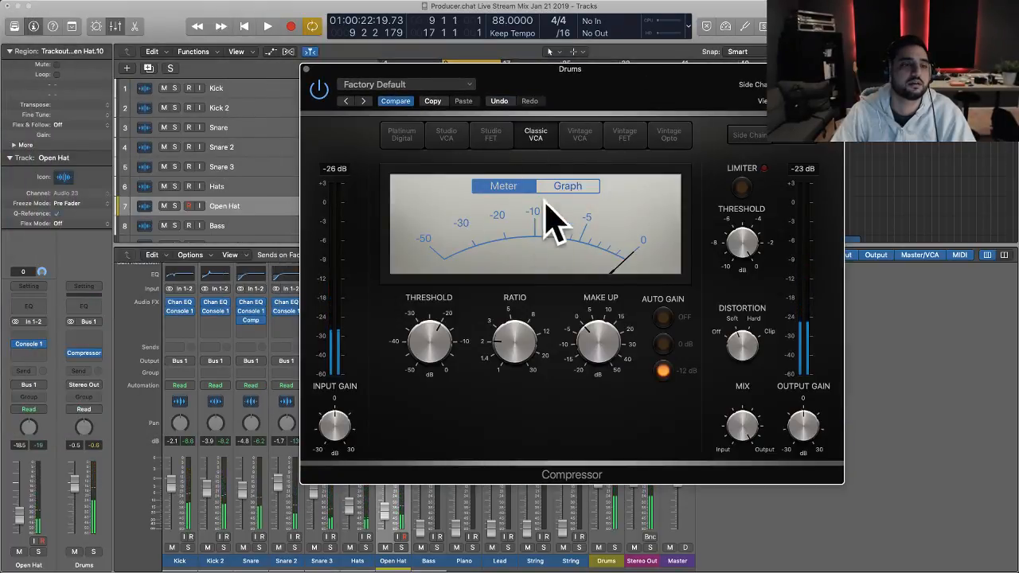
- Try a threshold of -26.0 dB on the Drums compressor while listening to the drum loop
left_click_drag(437, 306, 436, 310)
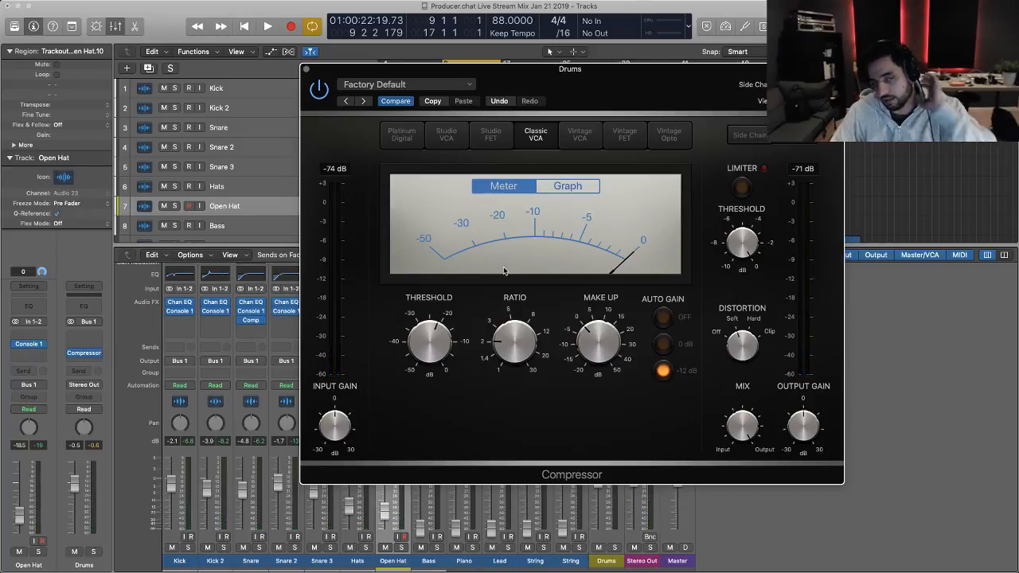
key("space")
left_click_drag(457, 341, 436, 360)
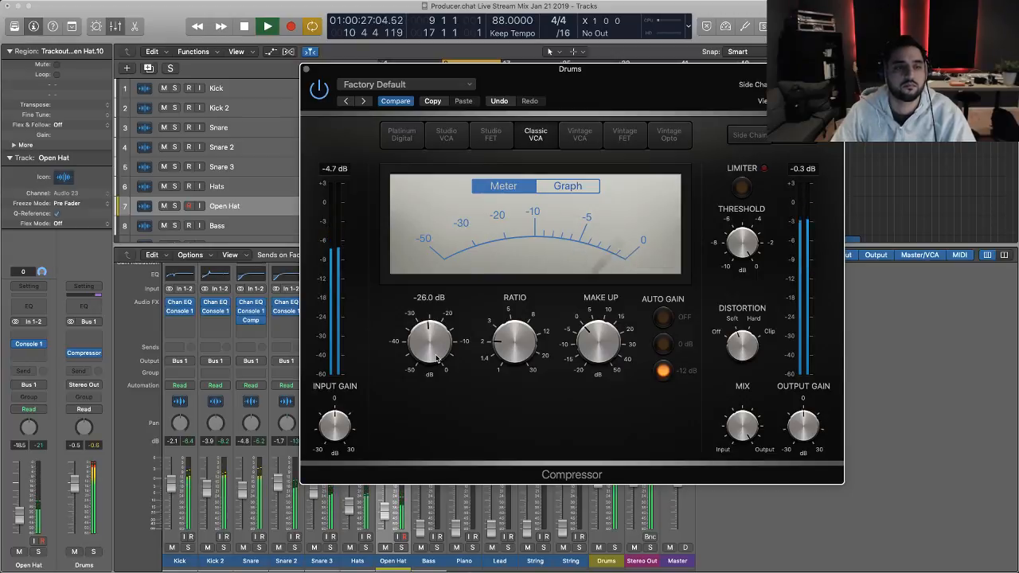
key("space")
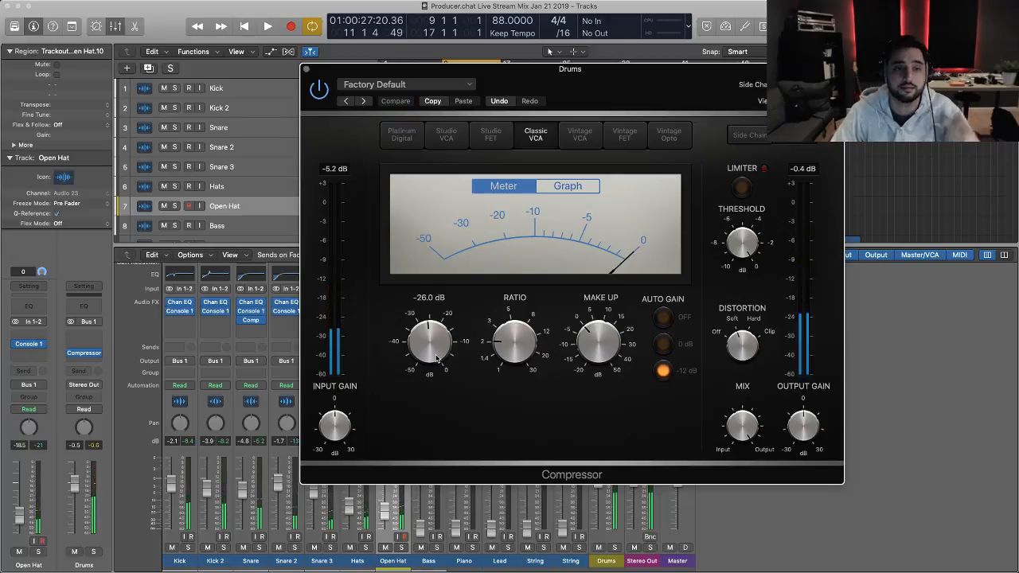
key("space")
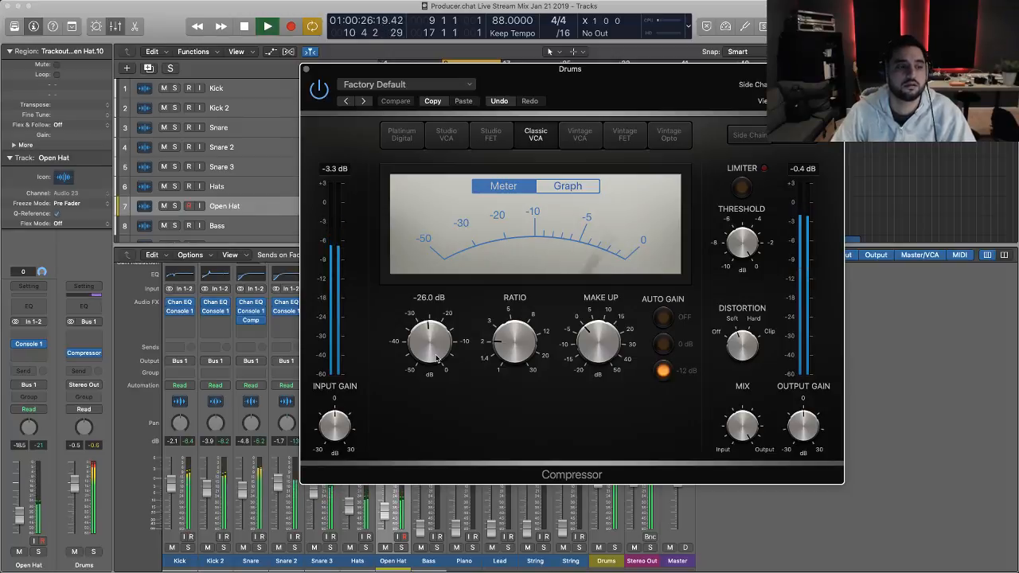
key("space")
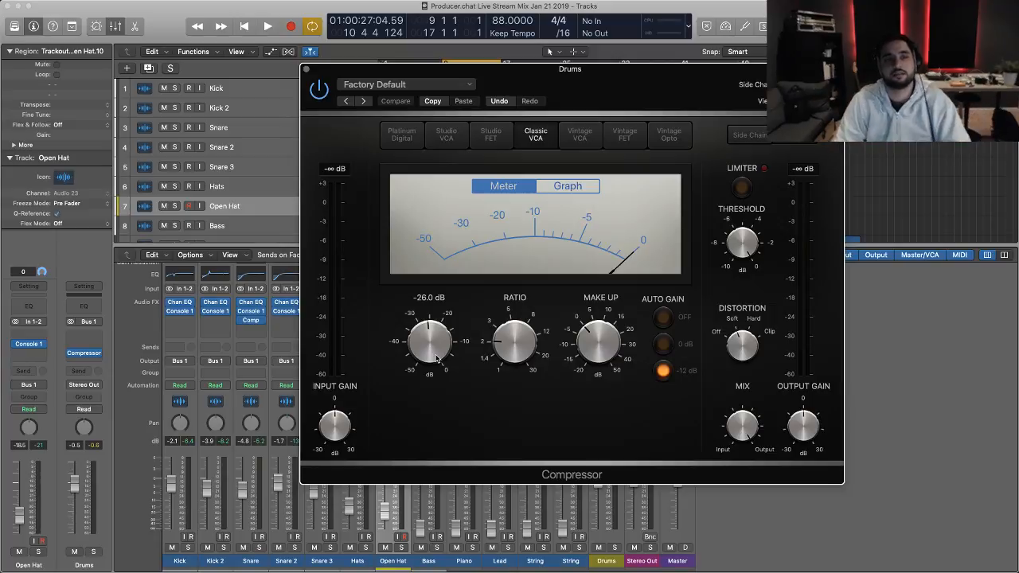
key("space")
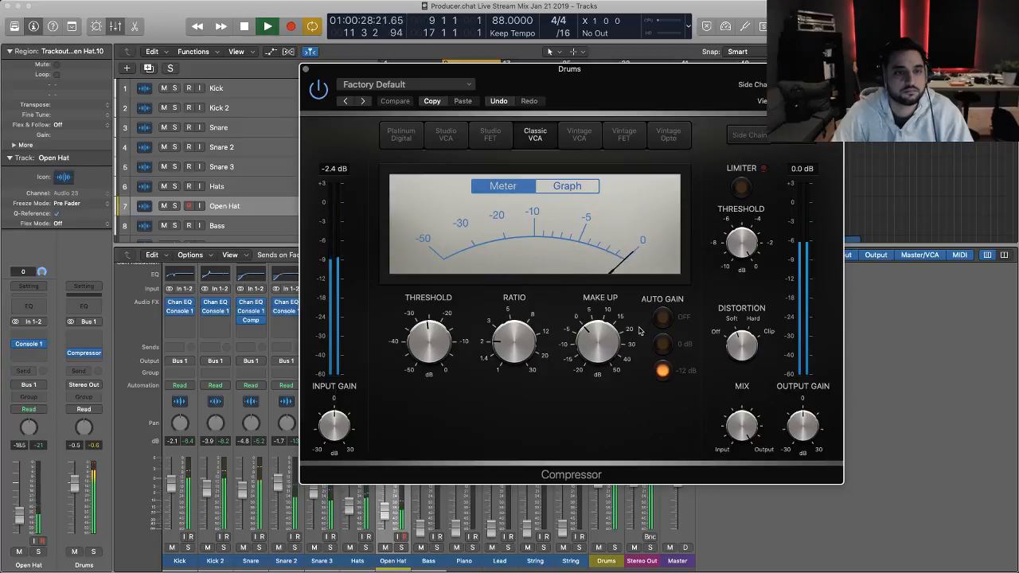
mouse_move(487, 344)
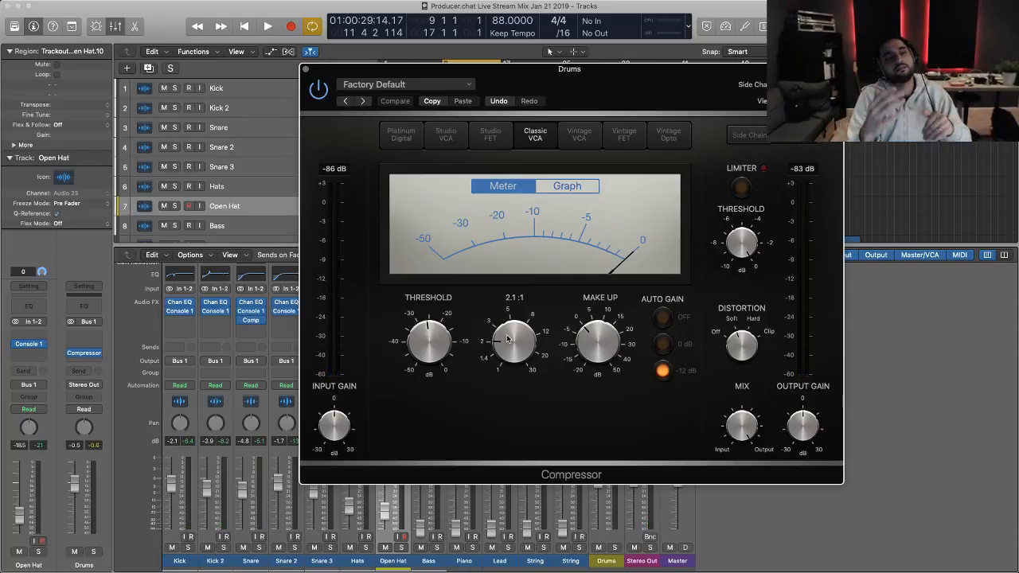
- Raise the Drums compressor's threshold to hear the loop with less compression, and lower it again to about -25 dB
key("space")
left_click_drag(434, 338, 448, 296)
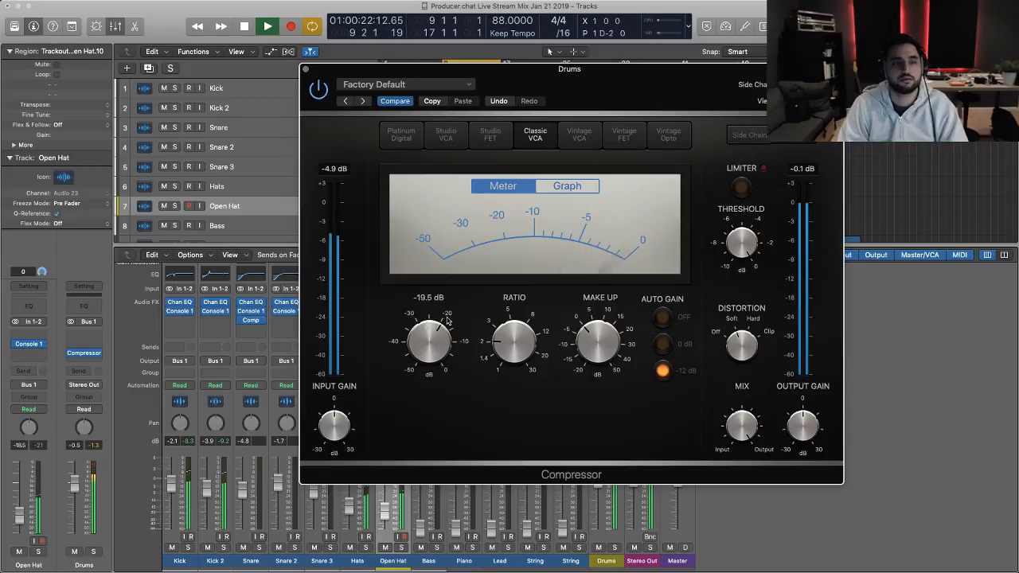
key("space")
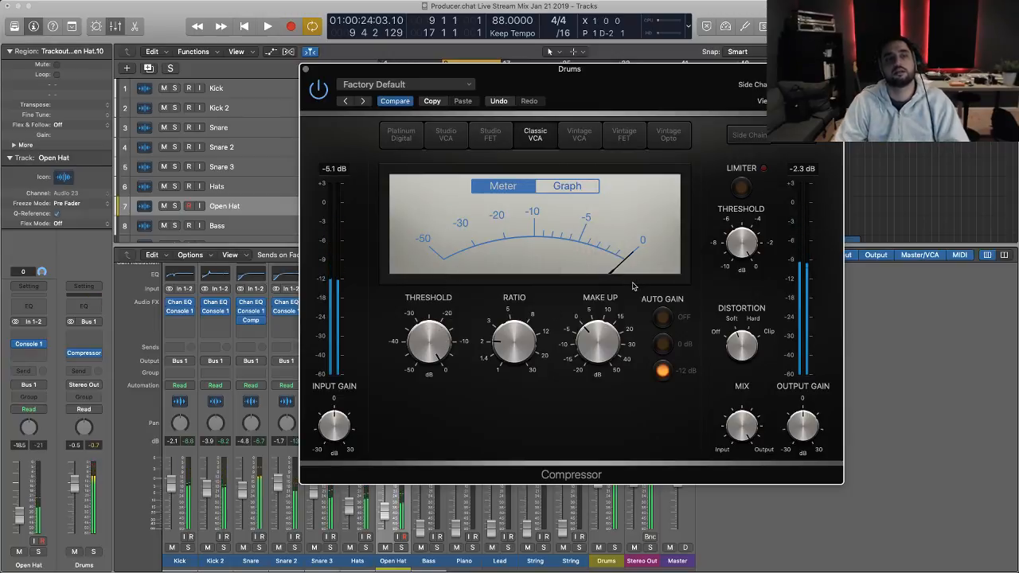
key("space")
left_click_drag(434, 341, 440, 416)
key("space")
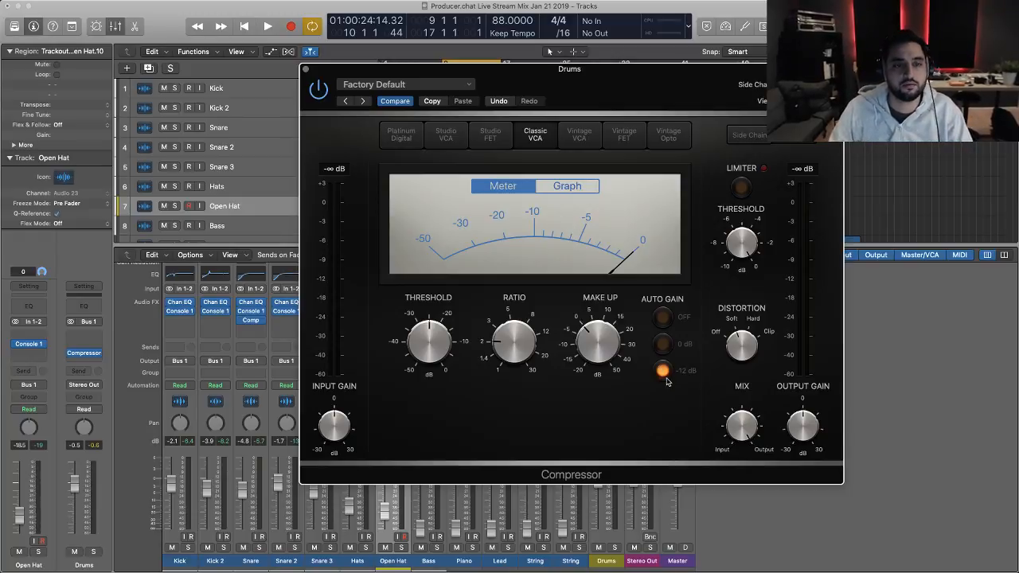
- Listen to the compressed drum loop, save the project, and close the Drums compressor
key("space")
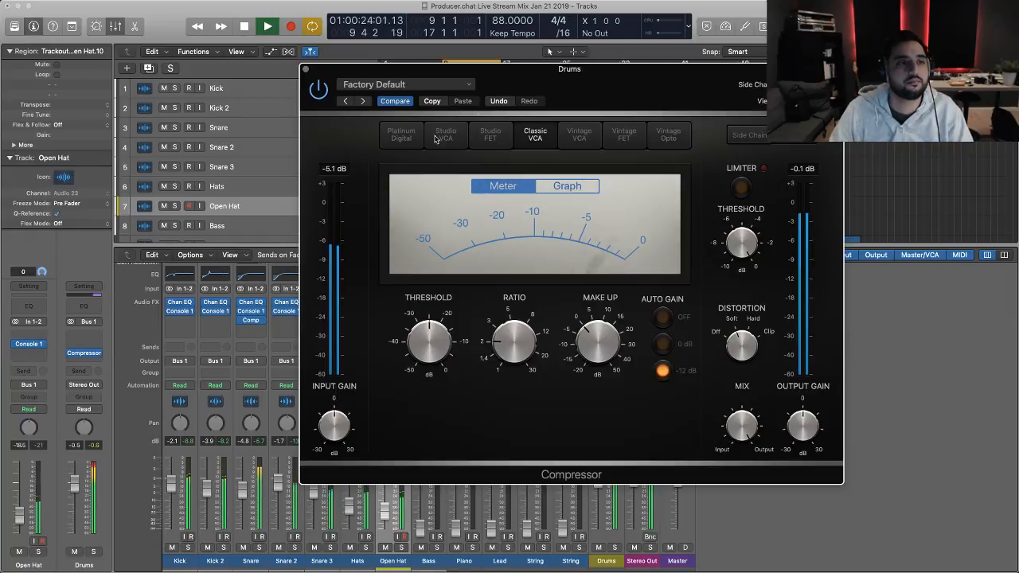
key("super+s")
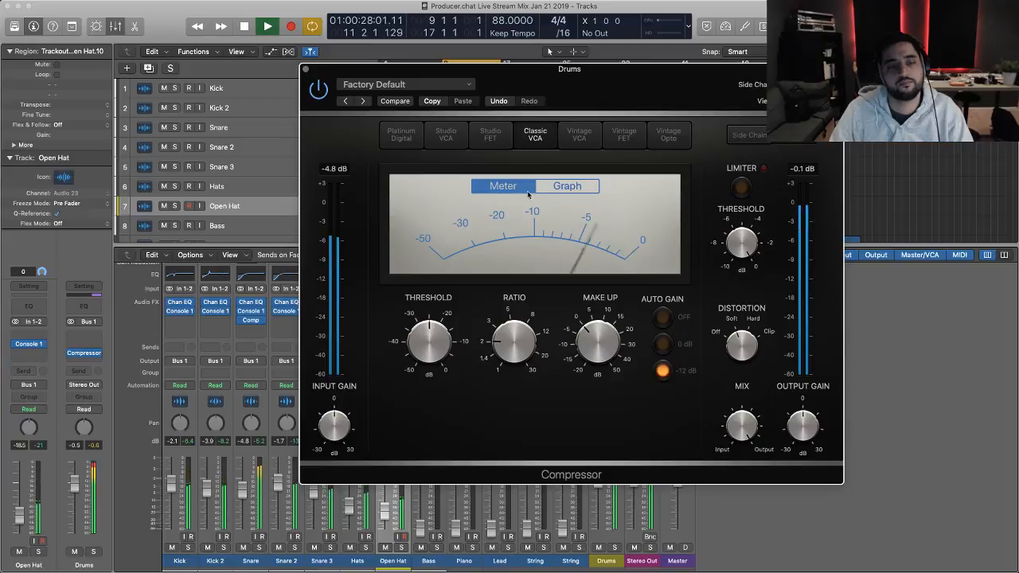
left_click(307, 71)
key("space")
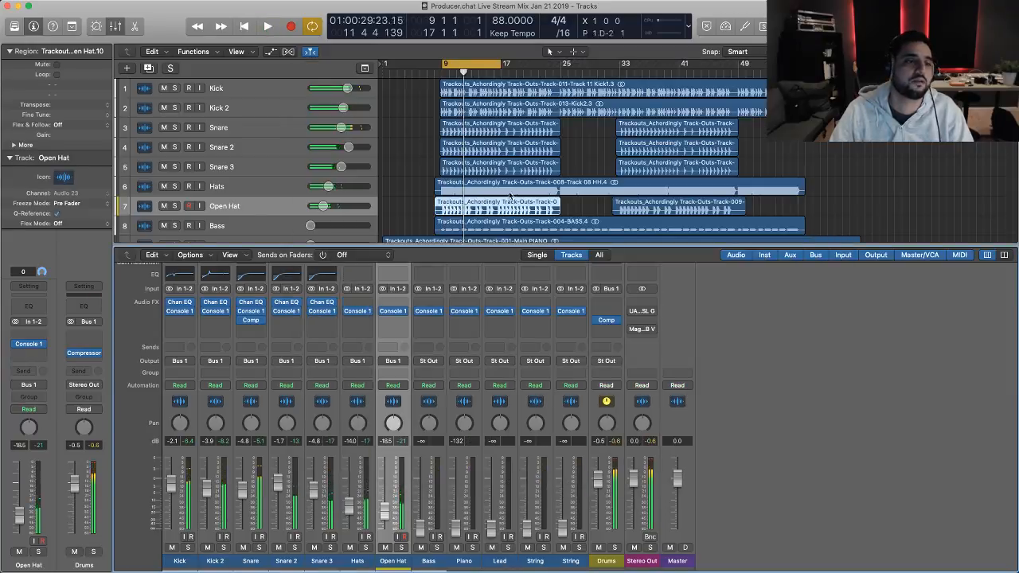
- Select the Bass channel and play the loop with its volume fully down
scroll(505, 465, "up", 1)
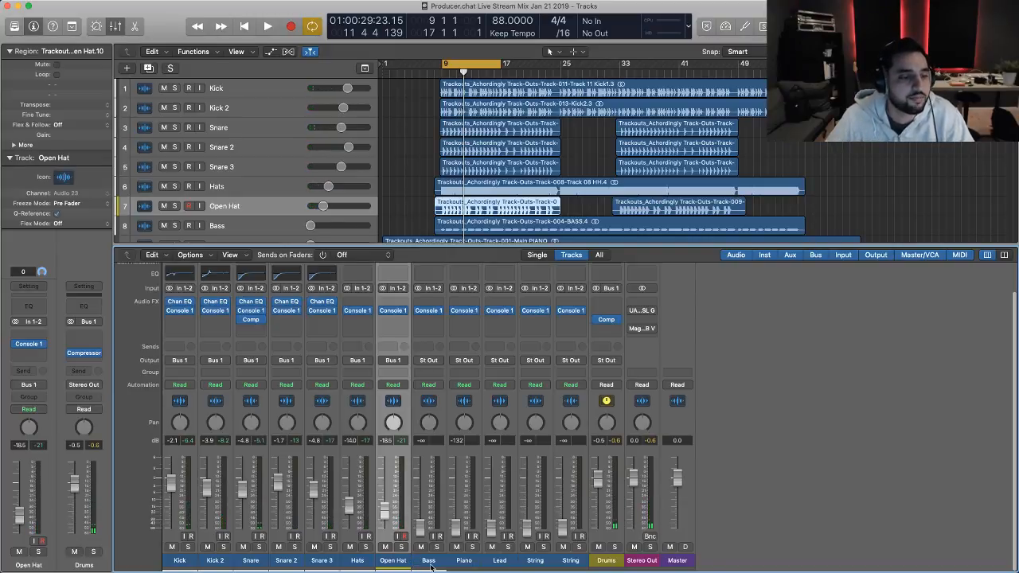
left_click(429, 561)
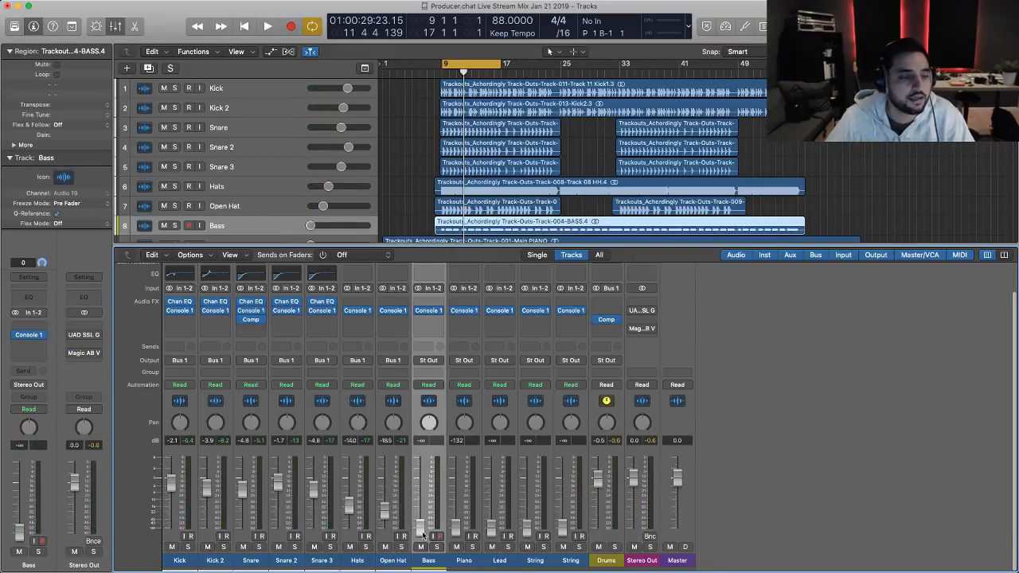
key("space")
mouse_move(421, 530)
left_mouse_down()
mouse_move(422, 497)
mouse_move(421, 532)
left_mouse_up()
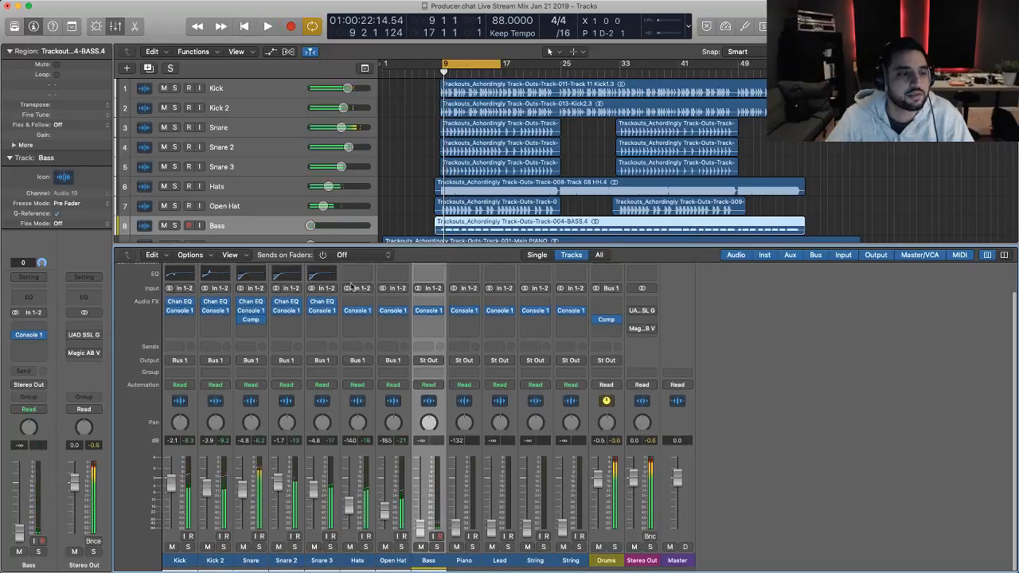
- Copy Snare 3's Channel EQ with the 85 Hz low cut to Hats and Open Hat, and check both EQs during playback
left_click_drag(333, 303, 357, 302)
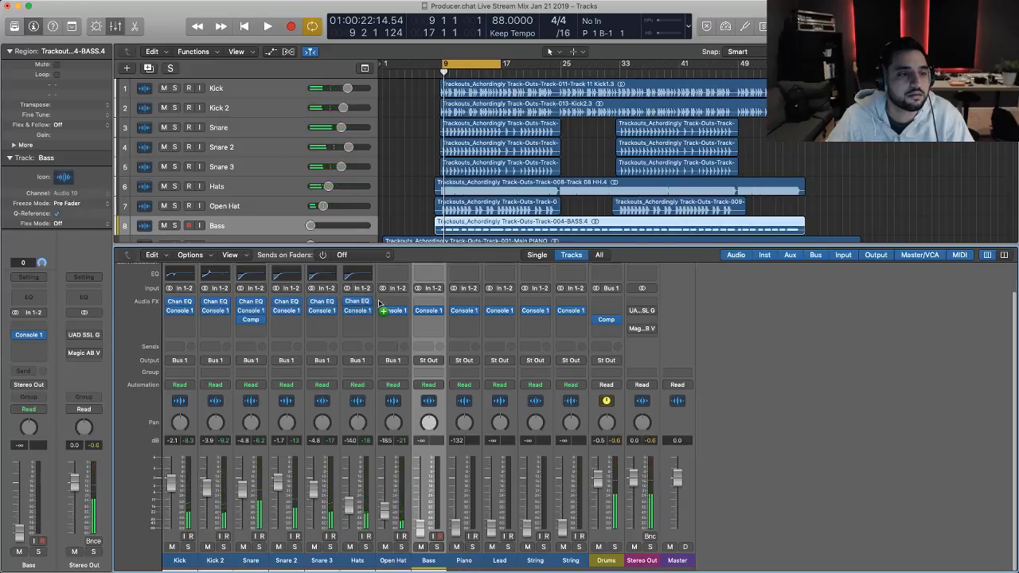
left_click(357, 302)
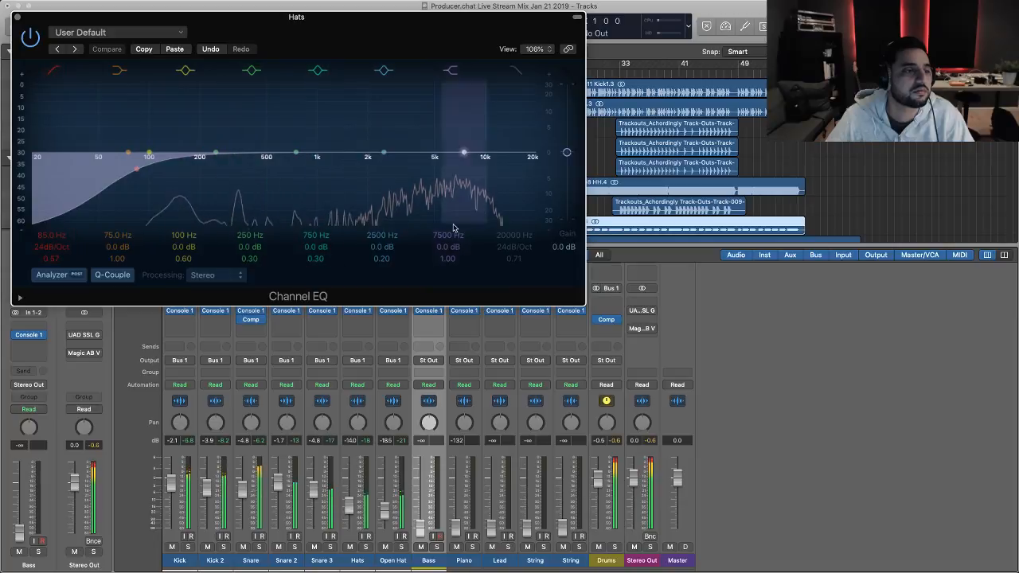
left_click(19, 16)
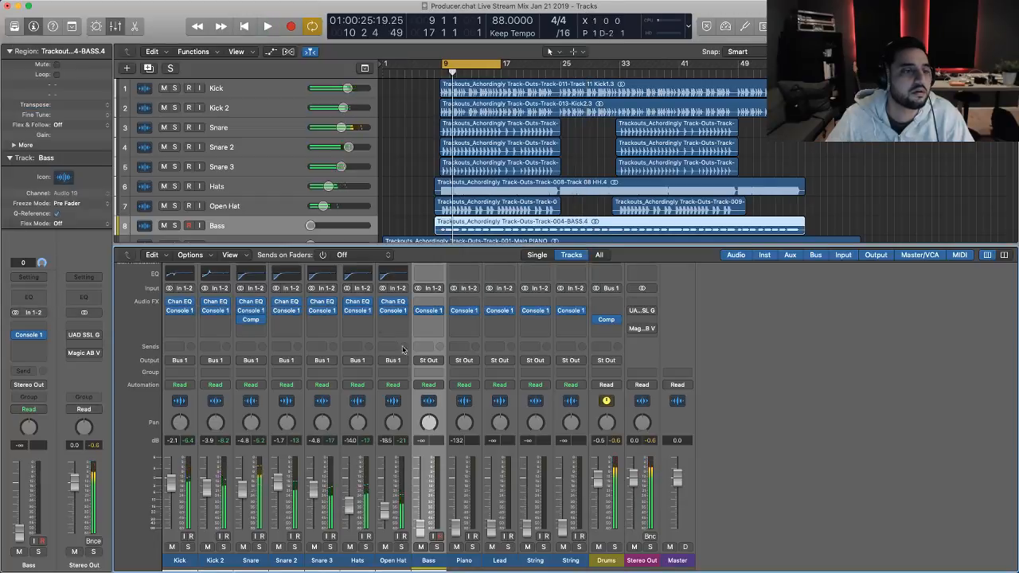
left_click(393, 275)
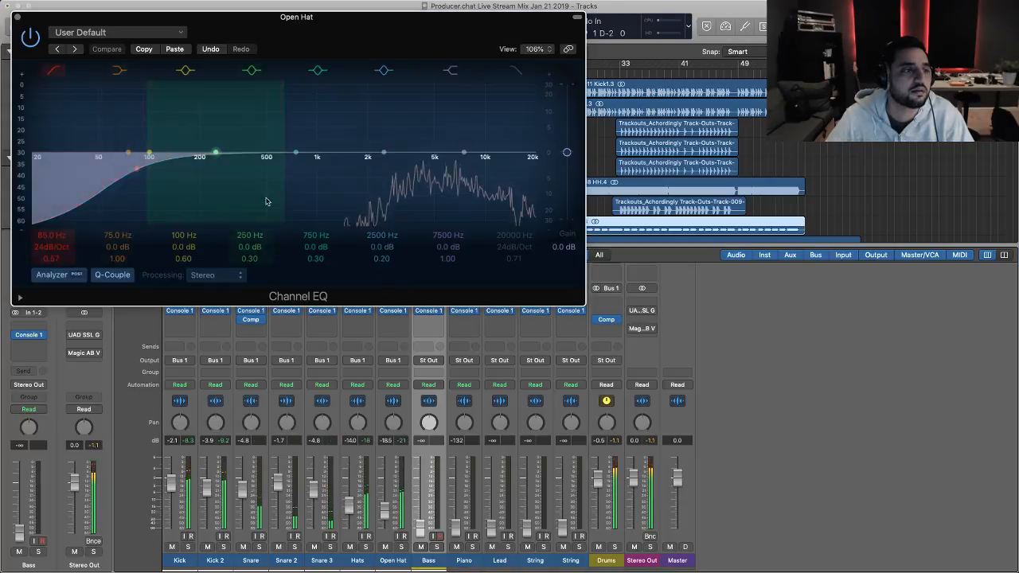
left_click(18, 17)
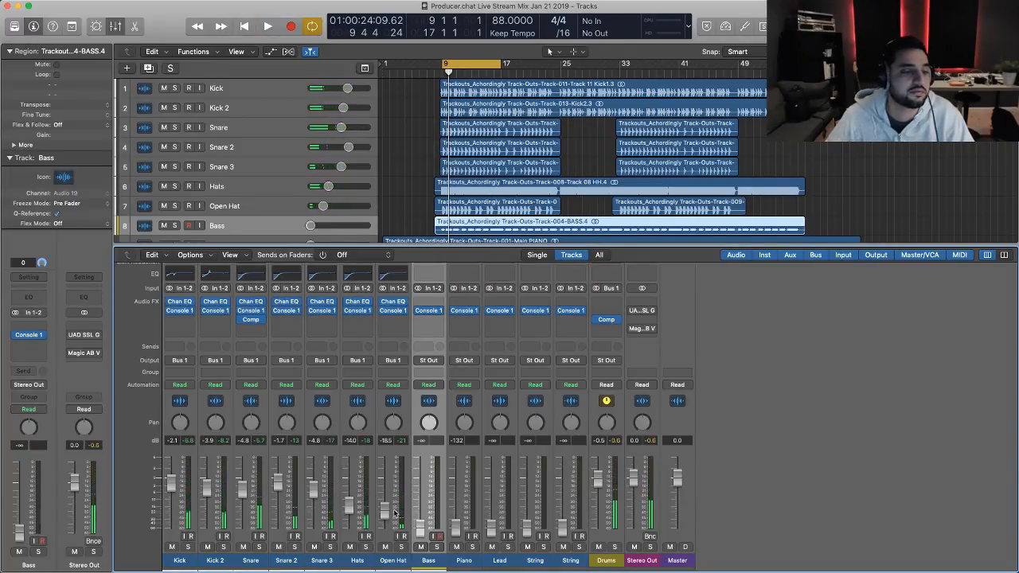
- Play the drum loop with Open Hat muted and unmuted, and raise Hats to -13.6 dB and Open Hat to -17.6 dB
key("space")
left_click(385, 547)
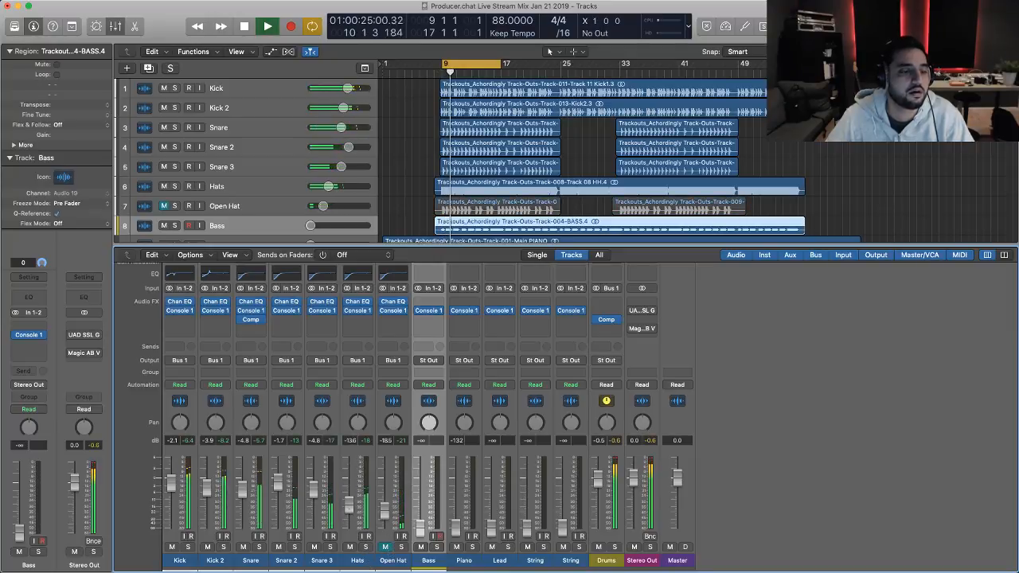
left_click(385, 547)
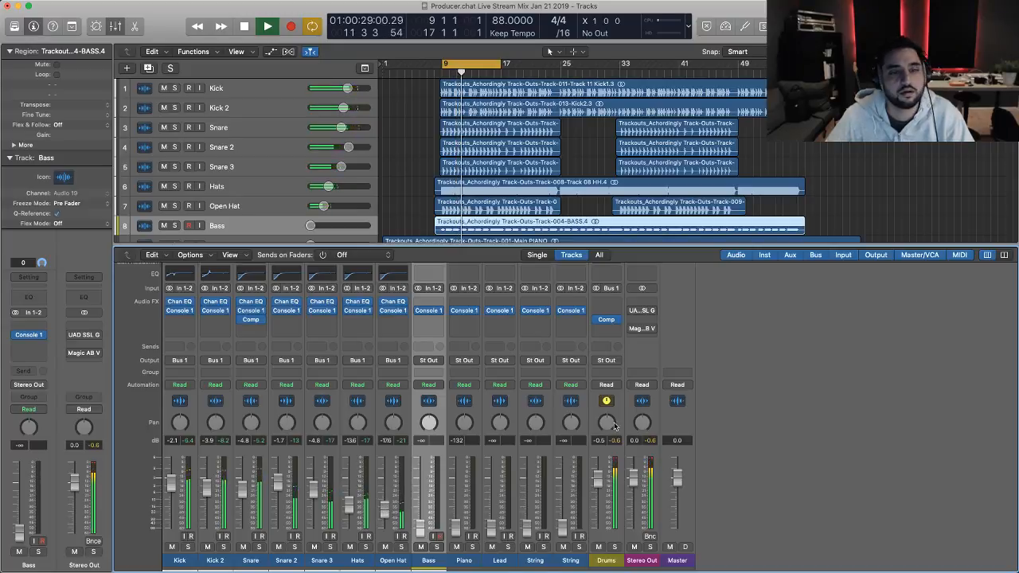
- Compare the drum mix with the reference track in Magic AB V2 on Stereo Out, switch back to A, and close the plug-in
key("space")
left_click(633, 329)
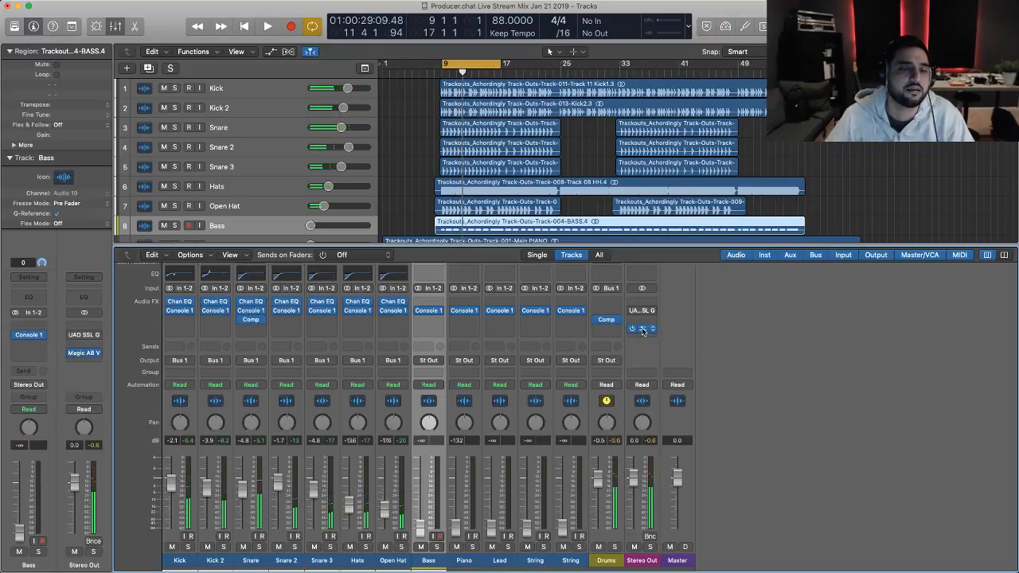
left_click(643, 329)
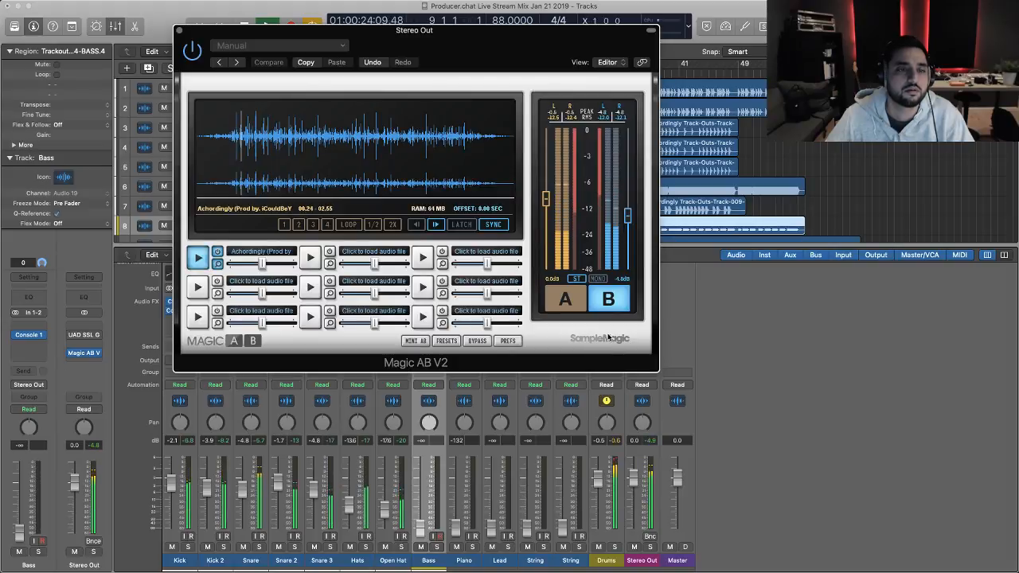
left_click(582, 304)
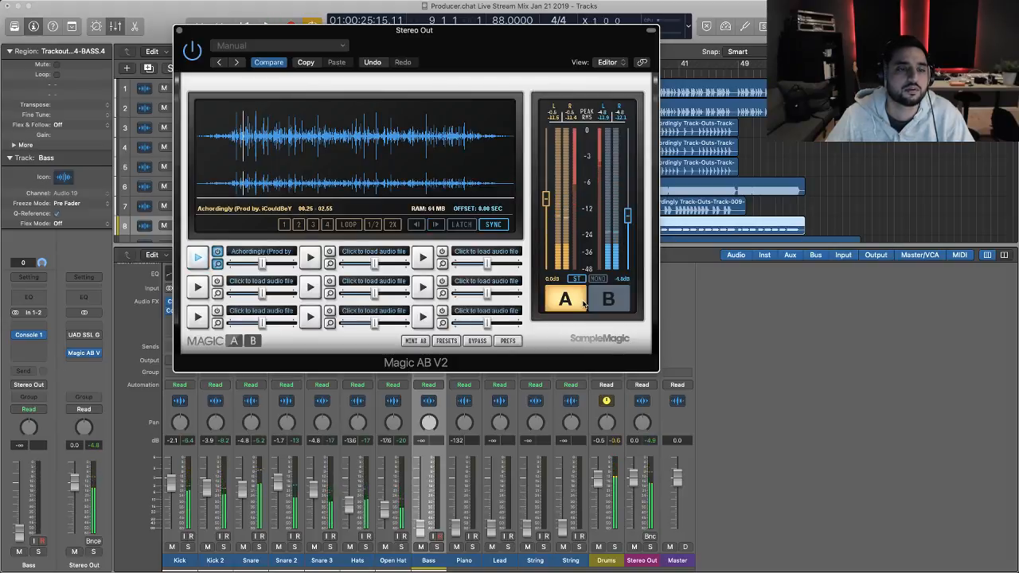
left_click(179, 31)
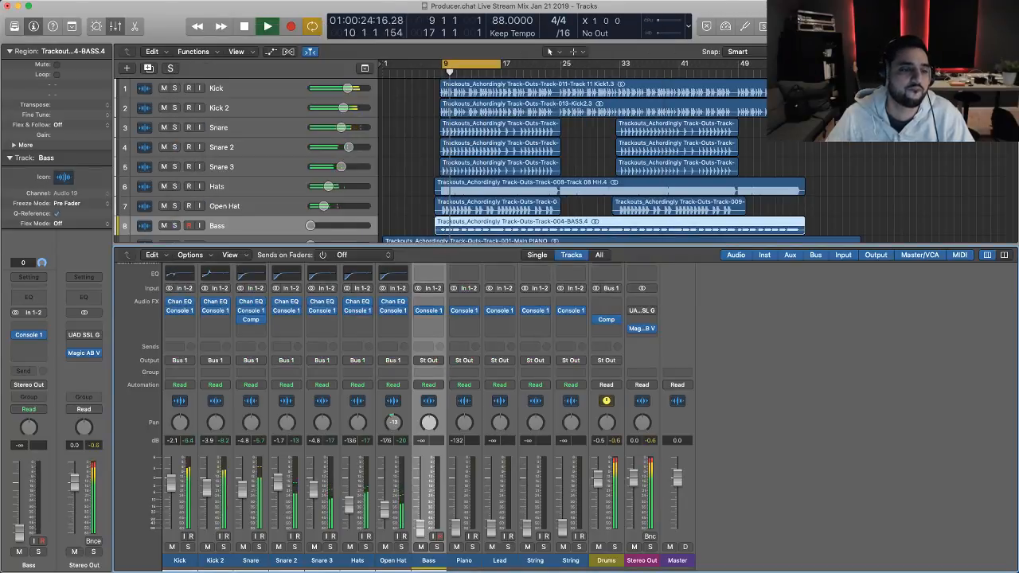
- Pan Hats slightly right and Open Hat to +7, and set their levels to -15.0 dB and -17.8 dB while the loop plays
left_click_drag(394, 423, 391, 448)
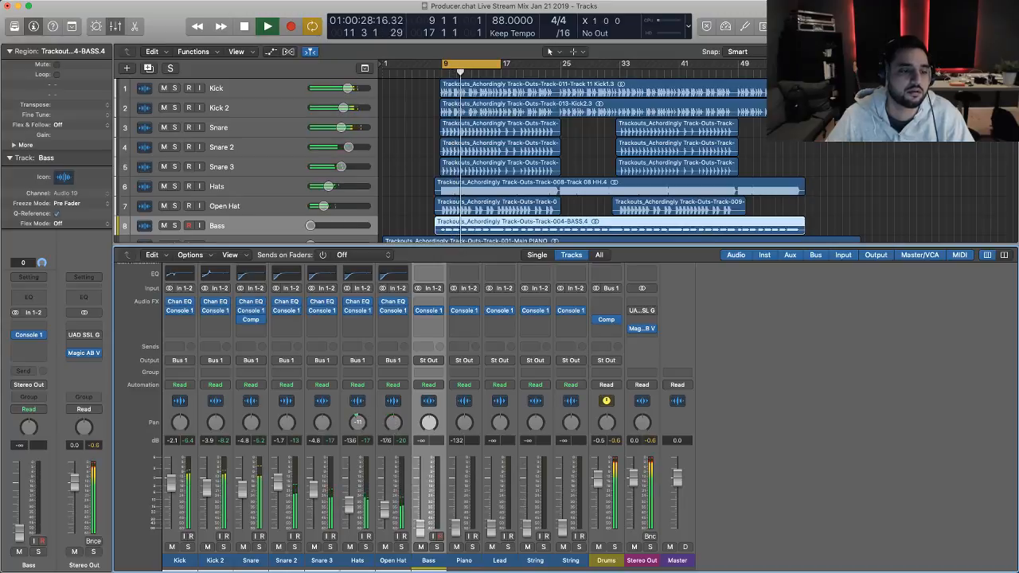
left_click_drag(360, 424, 361, 416)
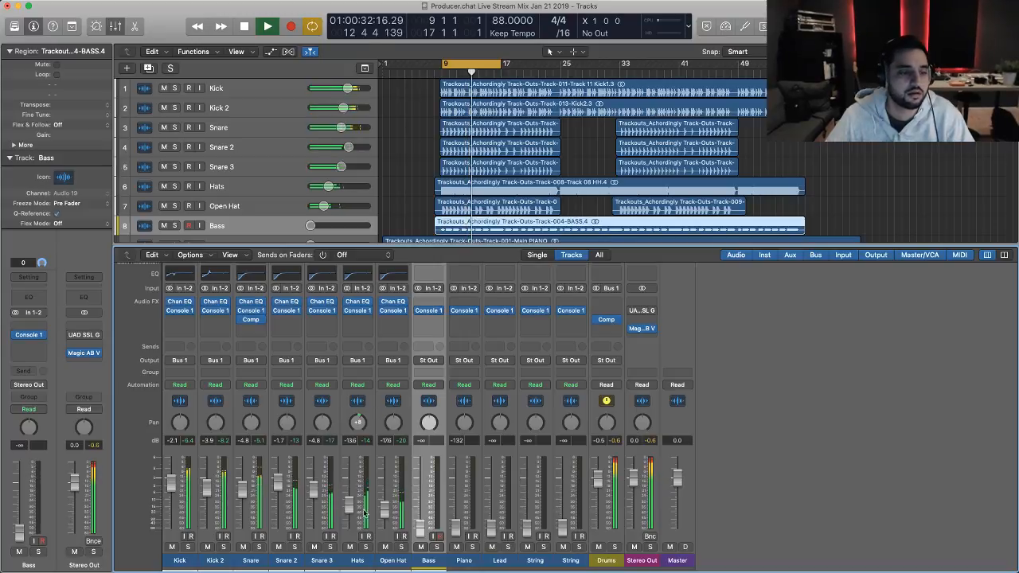
left_click_drag(349, 511, 348, 513)
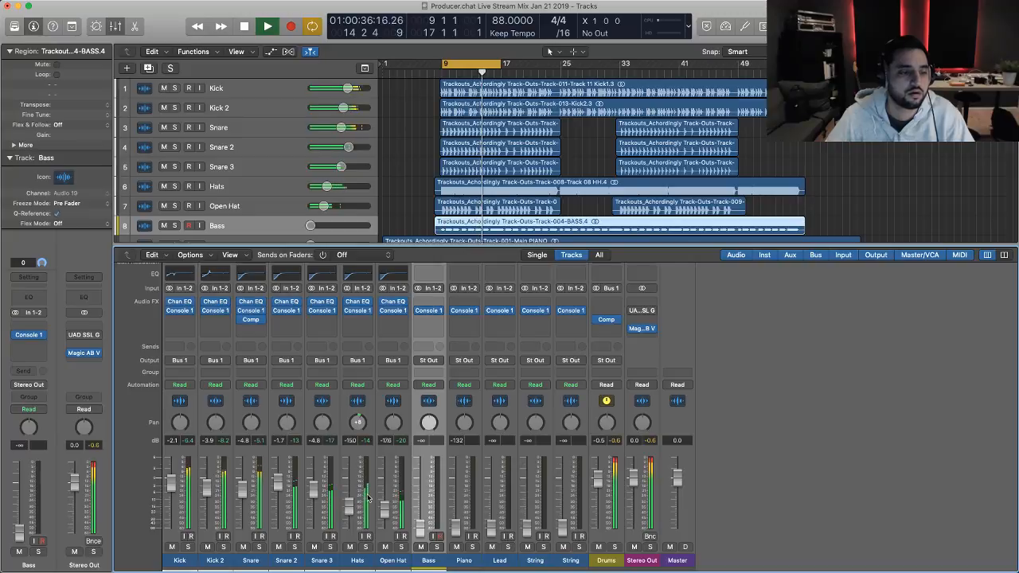
key("space")
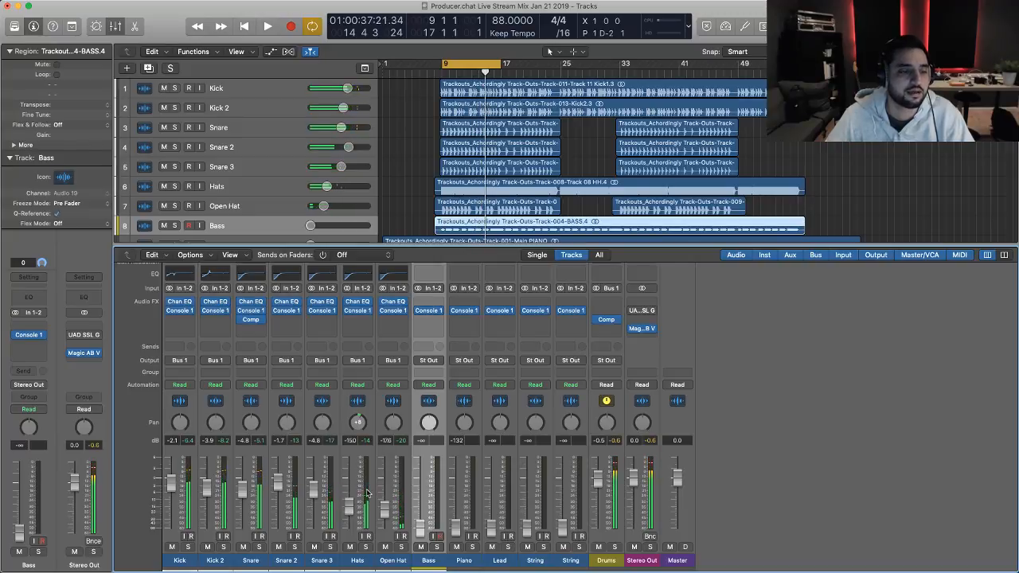
key("space")
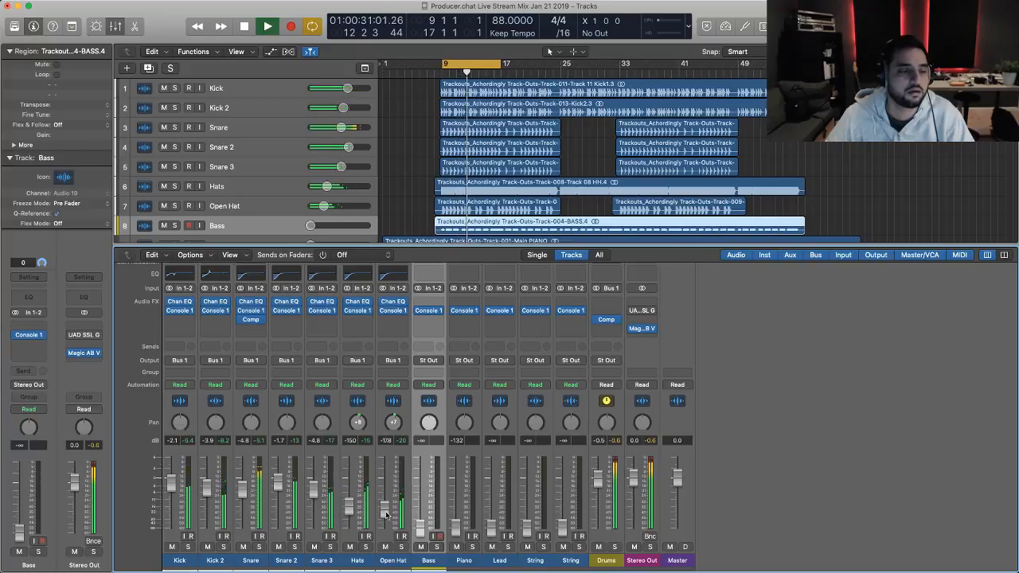
key("space")
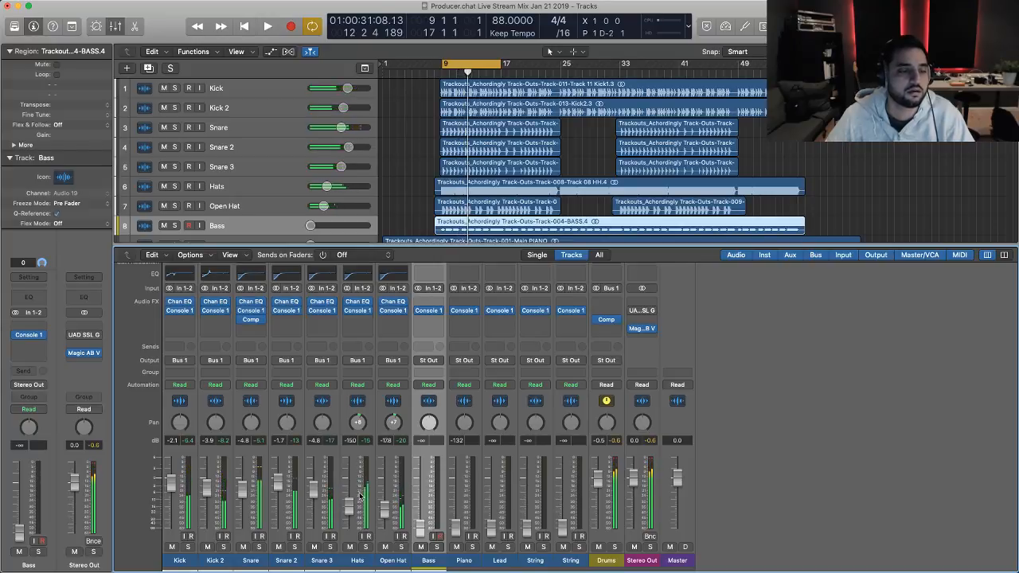
left_click(358, 323)
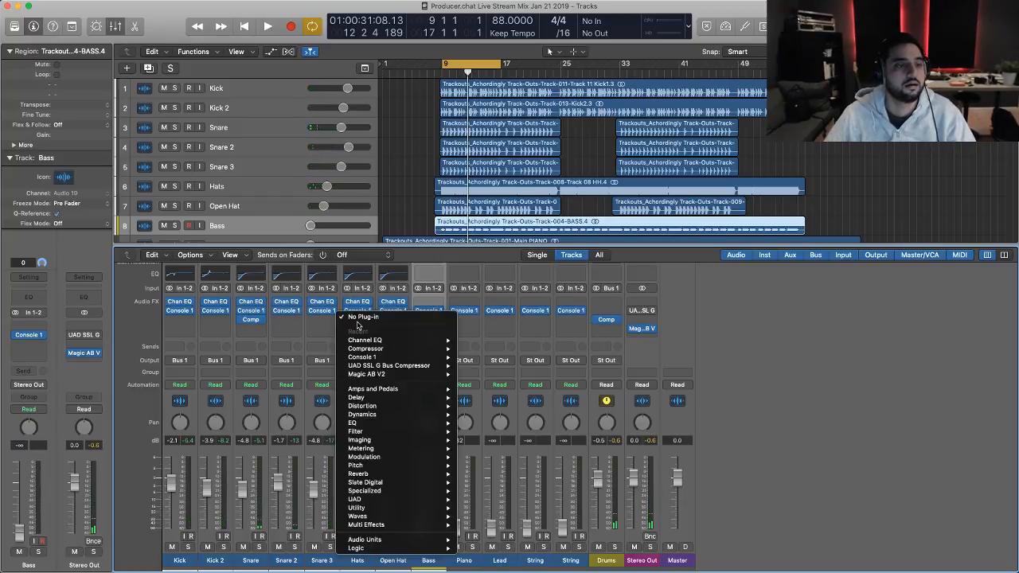
mouse_move(428, 351)
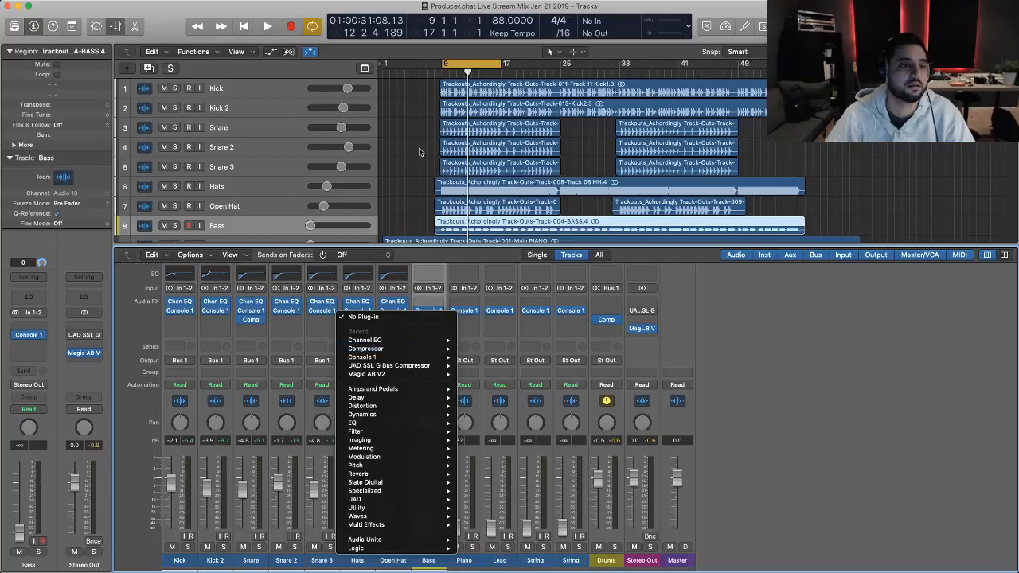
mouse_move(374, 349)
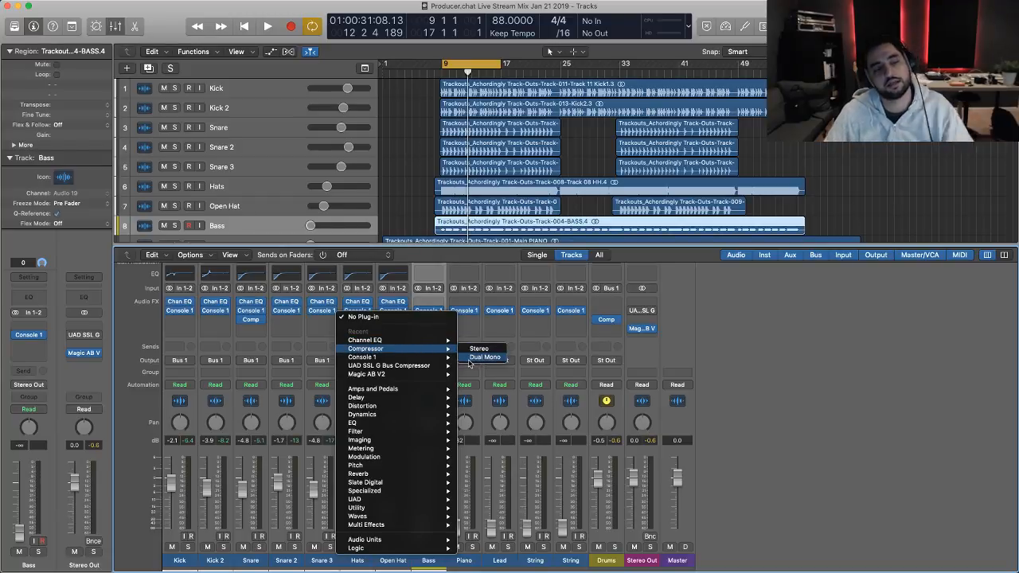
left_click(755, 352)
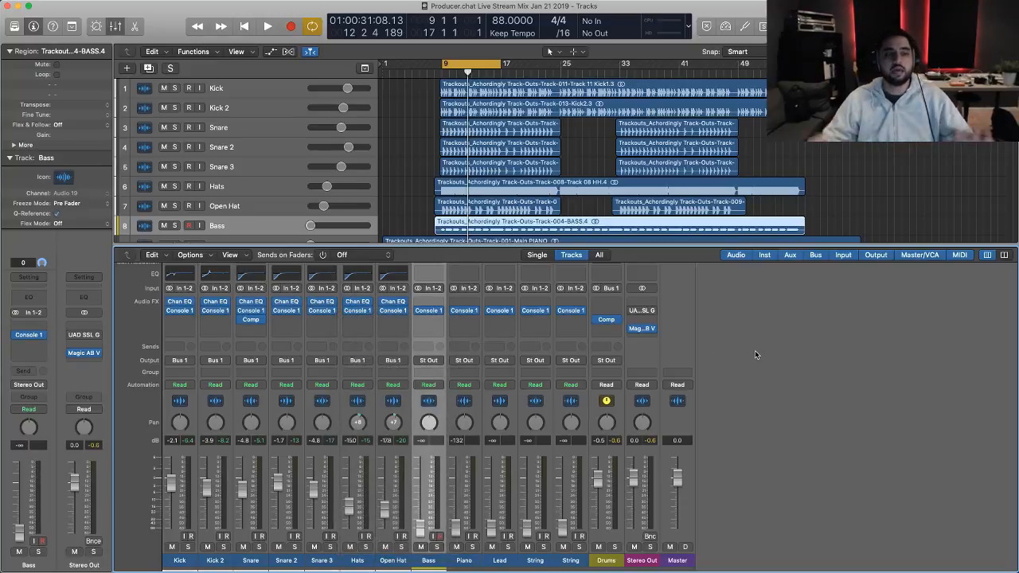
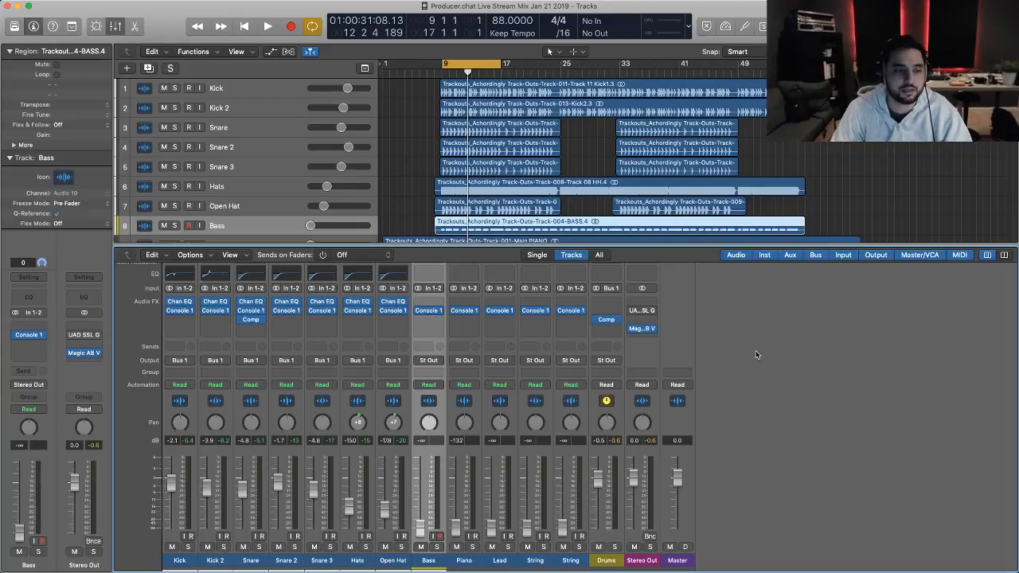
- Add a stereo Compressor to Open Hat, set it to Classic VCA, and try thresholds such as -26.0 dB during loop playback
key("space")
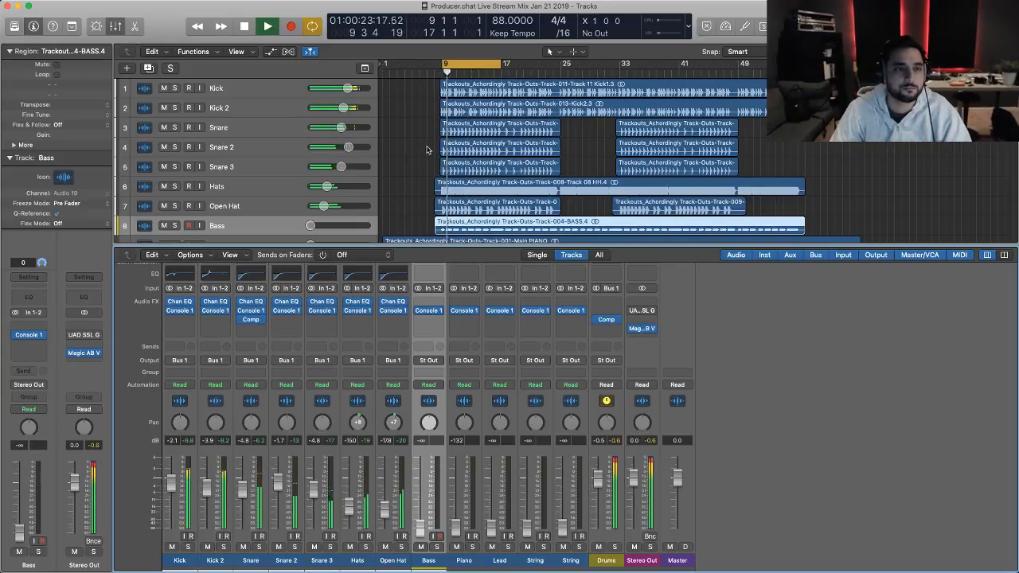
left_click(391, 321)
mouse_move(446, 349)
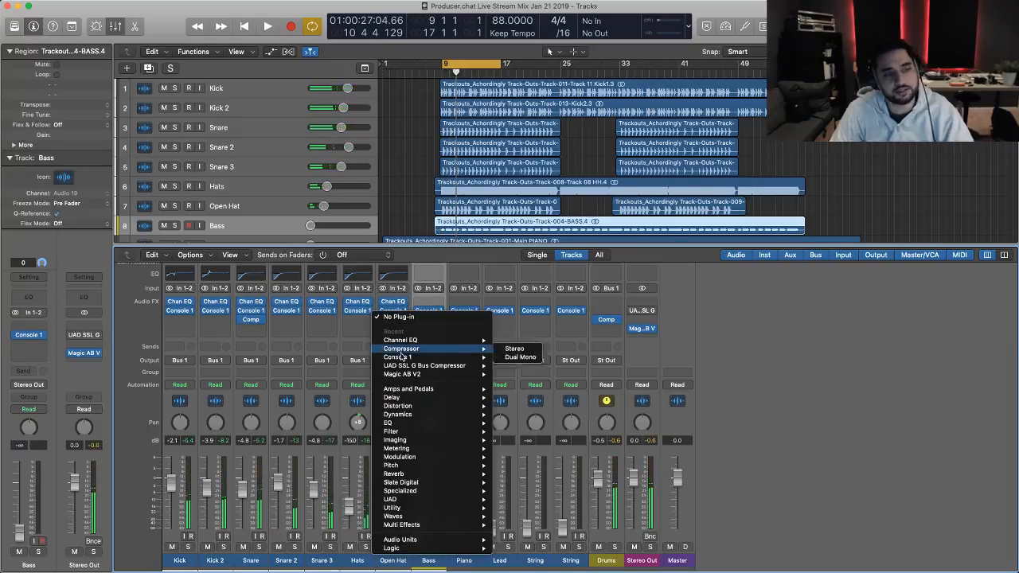
left_click(523, 349)
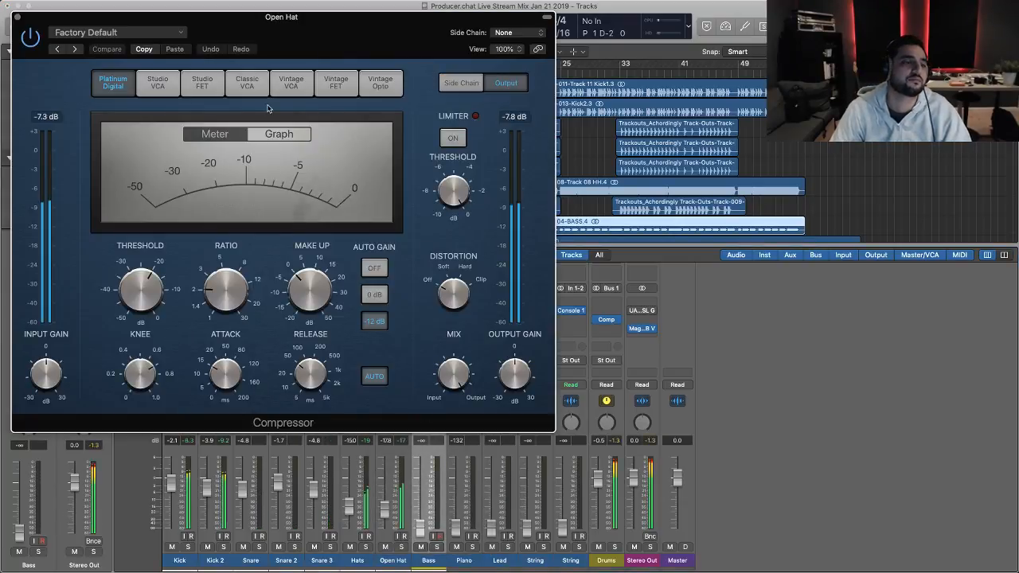
left_click(247, 82)
mouse_move(157, 272)
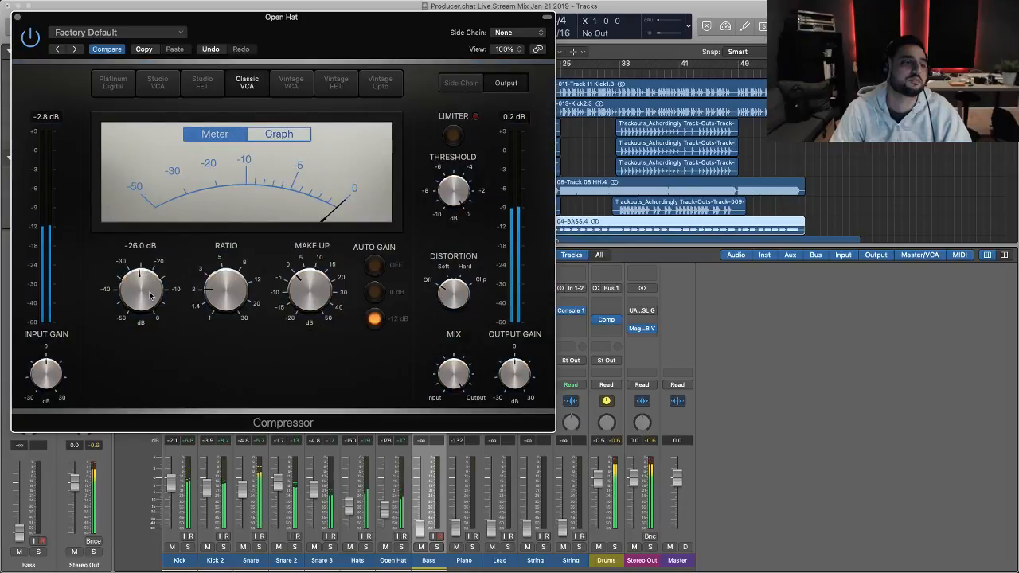
left_click(17, 16)
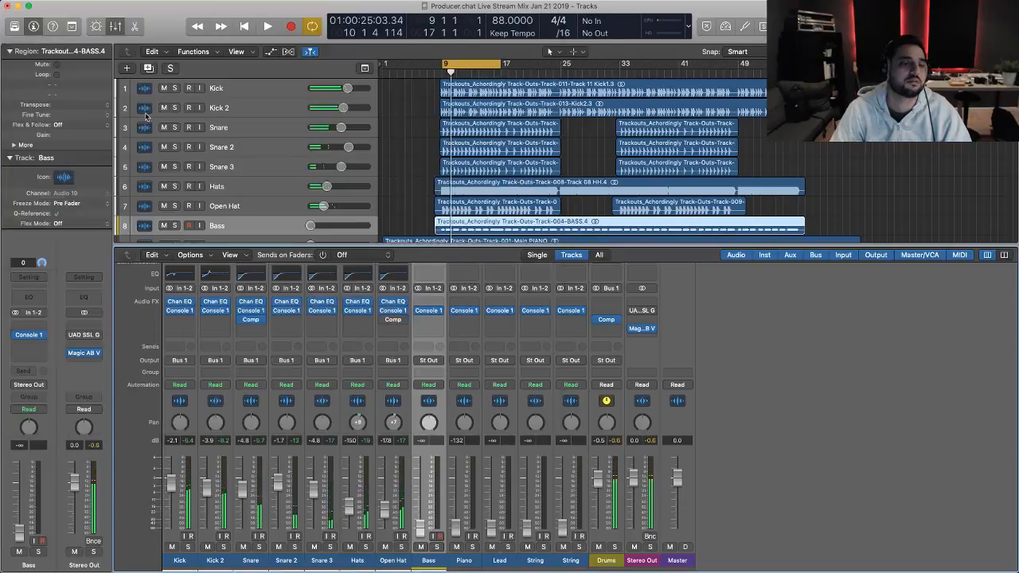
- Move Open Hat's compressor to the Hats channel and open it, toggling the Bass solo on and off during playback
left_click_drag(392, 319, 347, 323)
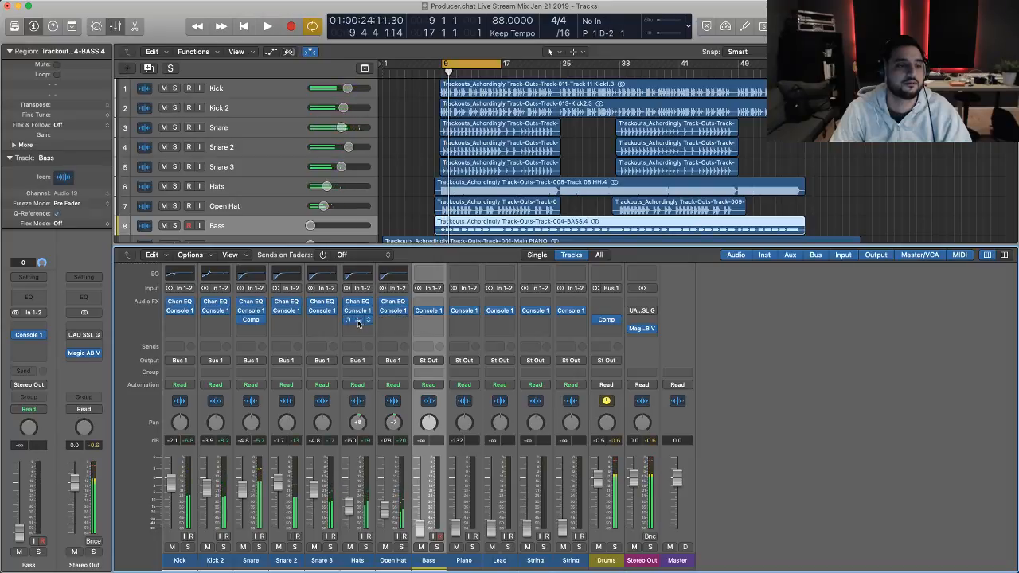
left_click(358, 321)
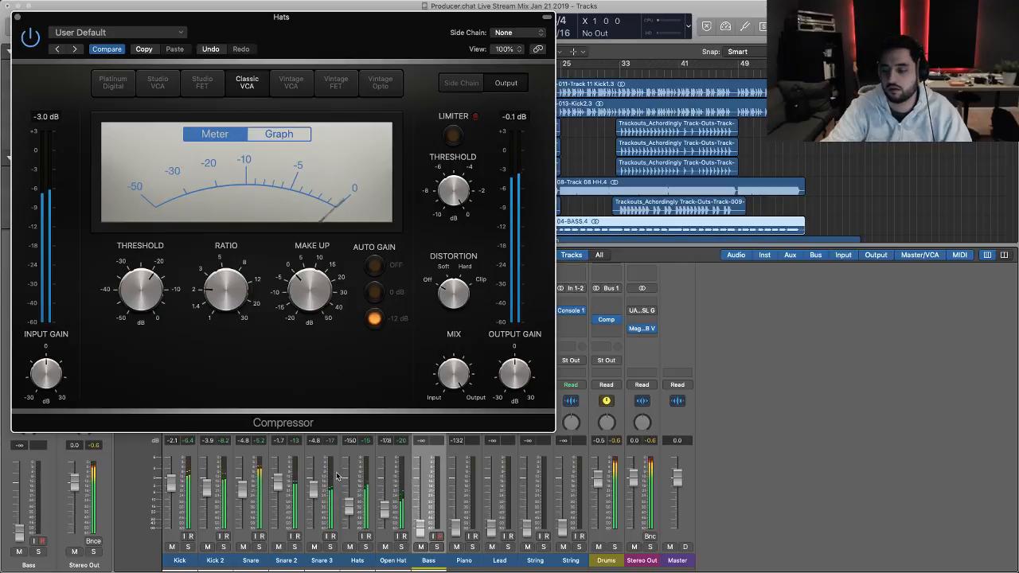
key("s")
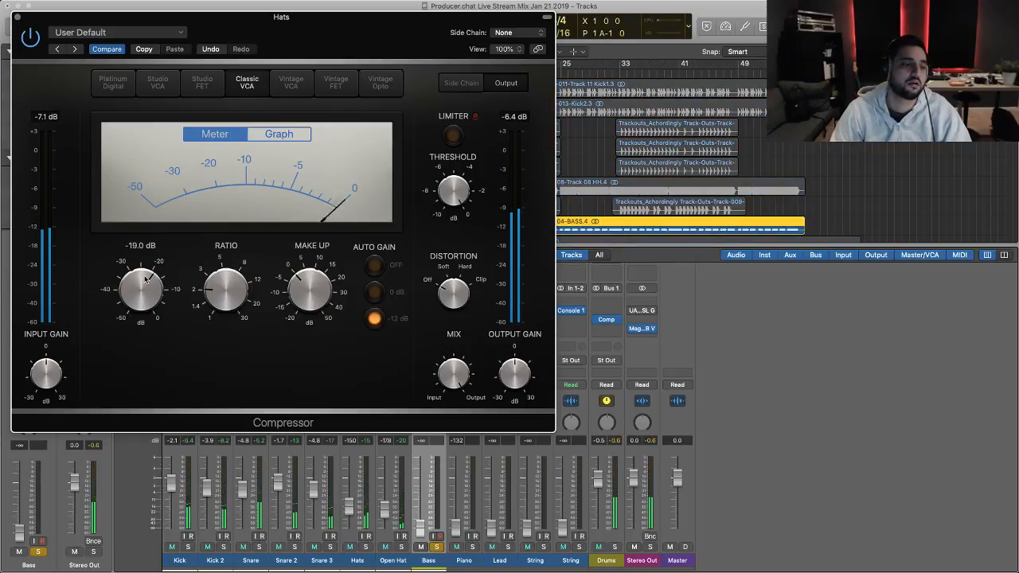
key("s")
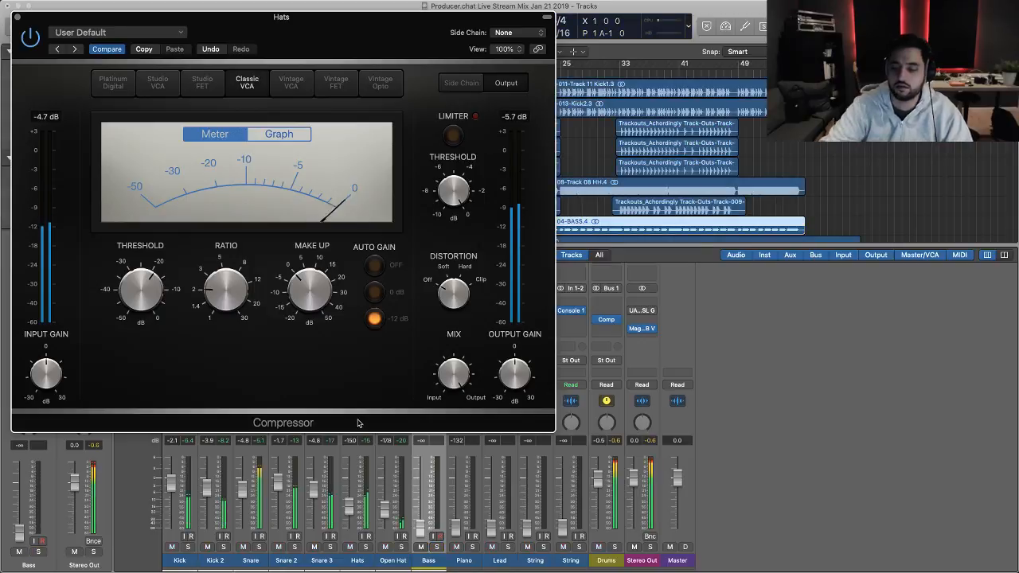
- Select the Hats channel and solo it
key("Down")
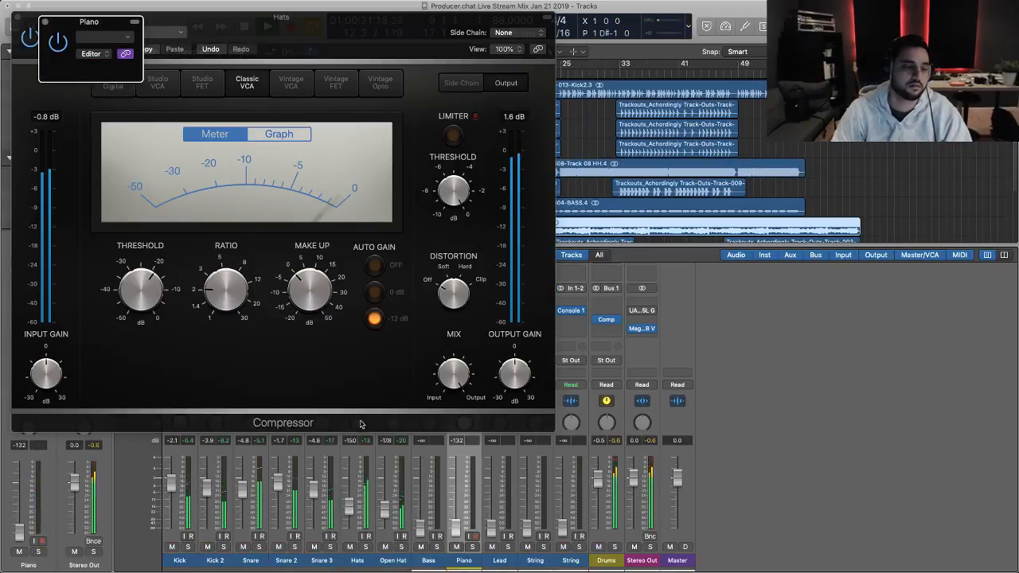
left_click(388, 560)
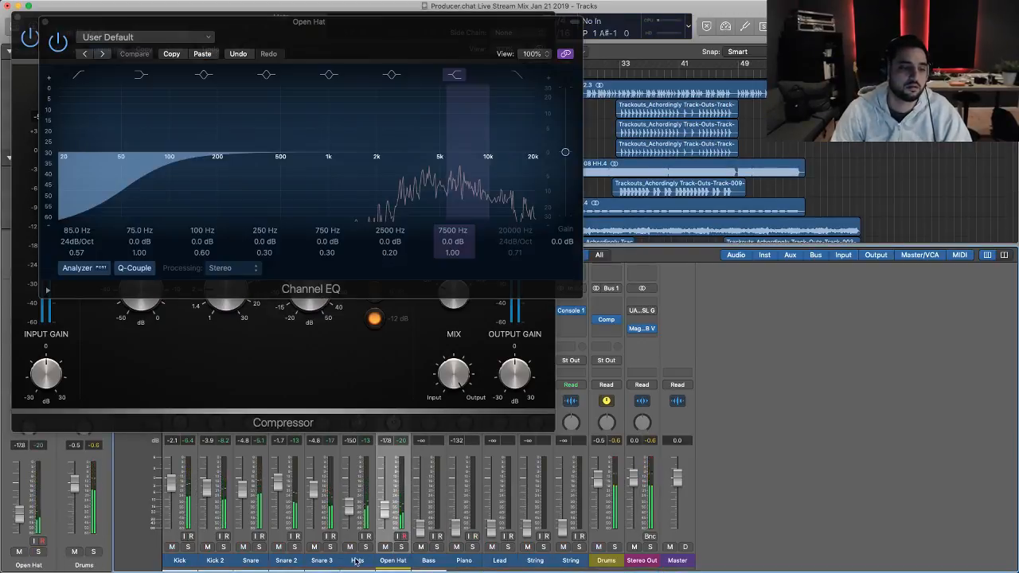
left_click(356, 561)
key("s")
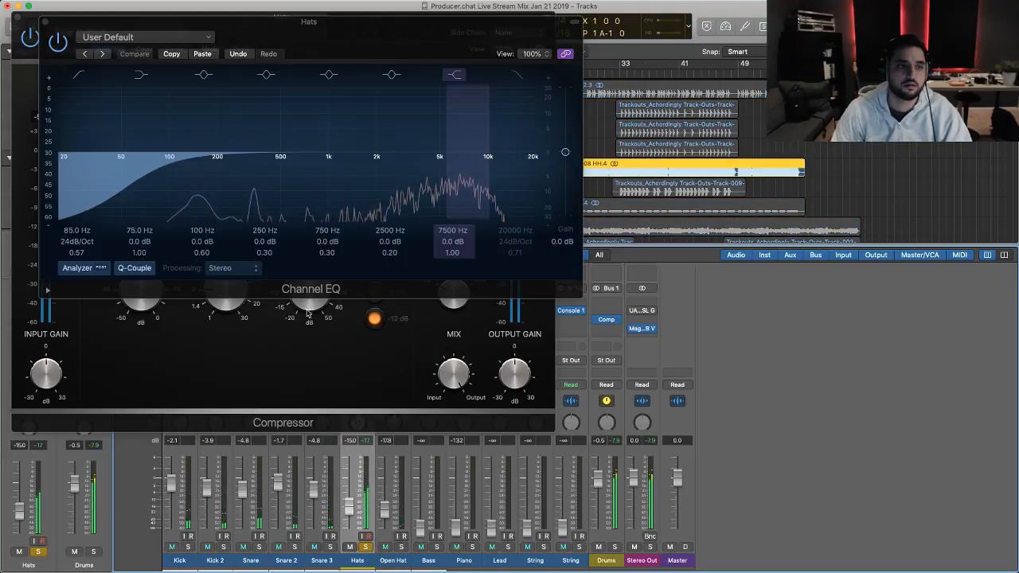
- Close the Hats Channel EQ, lower the Hats compressor's threshold to about -25 dB, and leave the compressor bypassed and closed
left_click(46, 24)
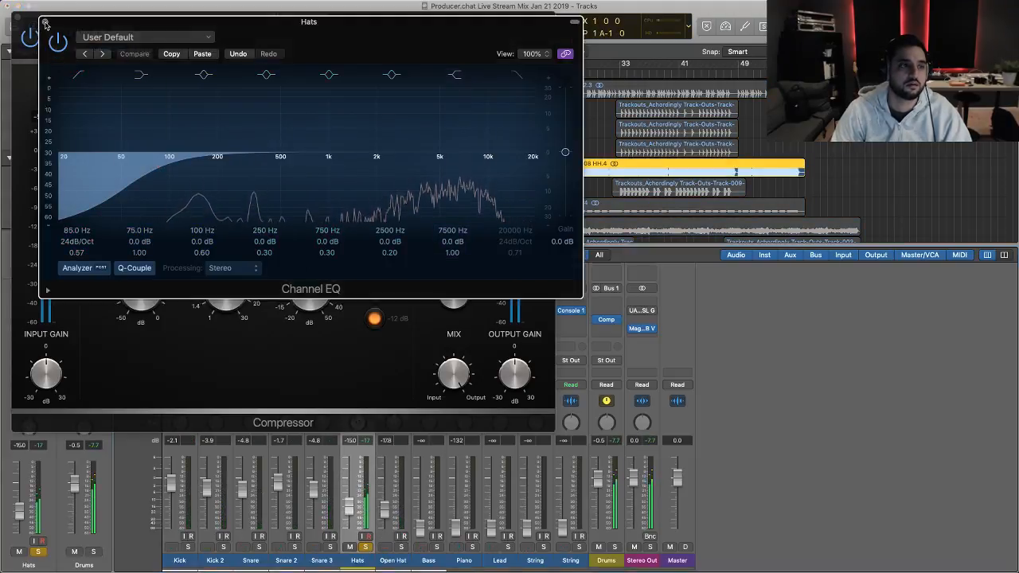
left_click(44, 22)
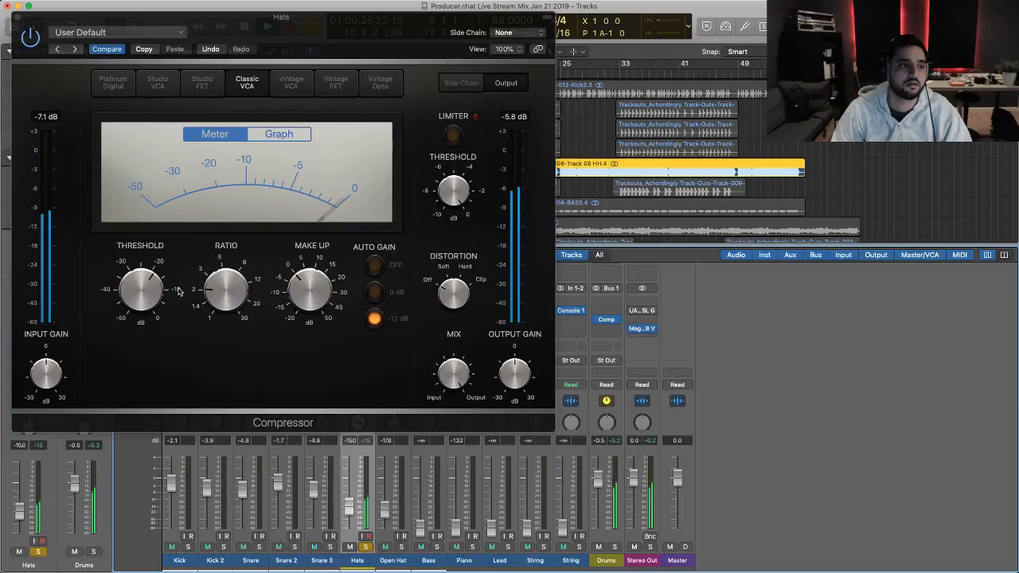
mouse_move(162, 293)
left_mouse_down()
mouse_move(150, 338)
mouse_move(156, 312)
left_mouse_up()
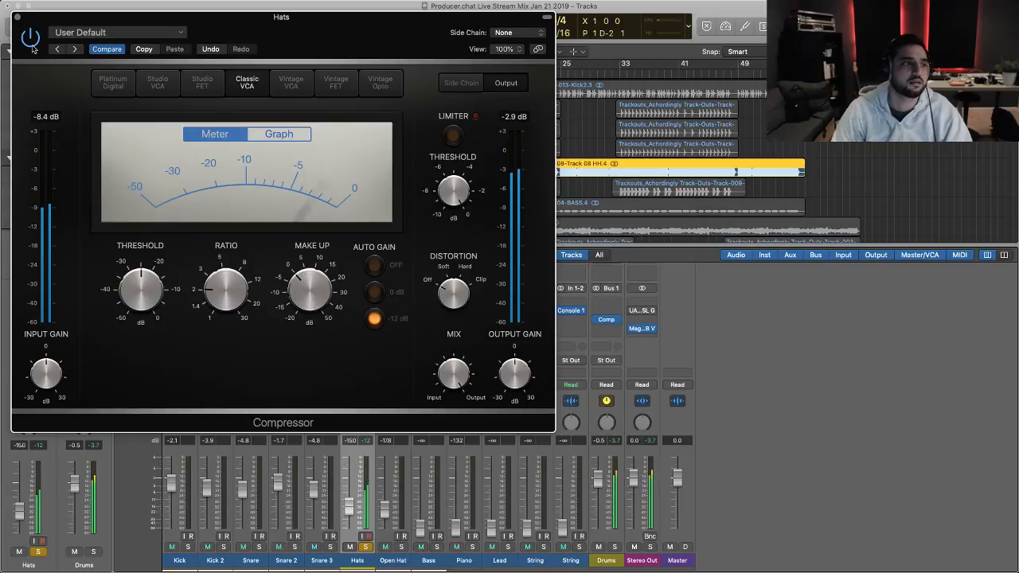
left_click(17, 16)
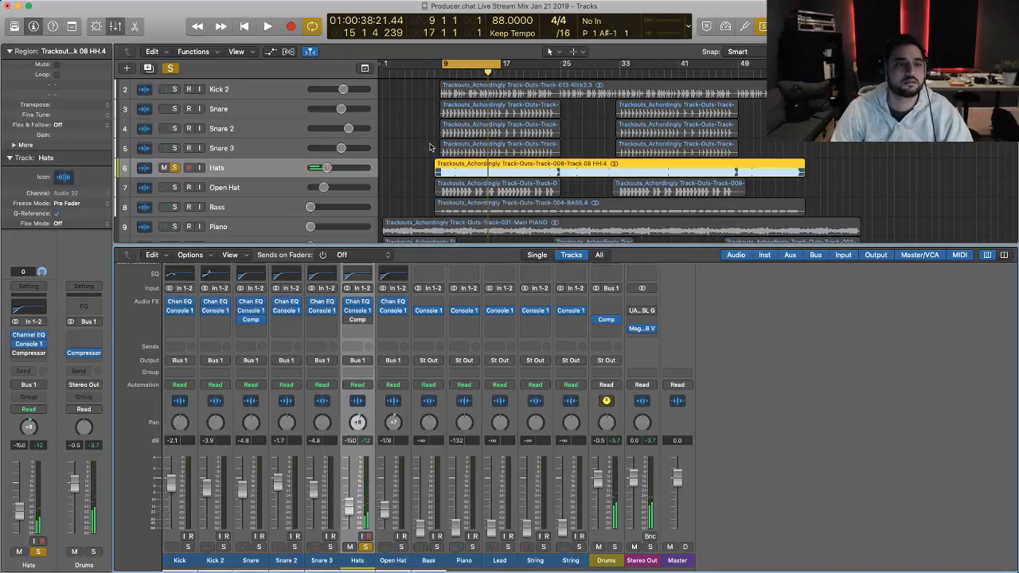
- Toggle the track automation view on and off, and hide the mixer to view the full arrangement
key("a")
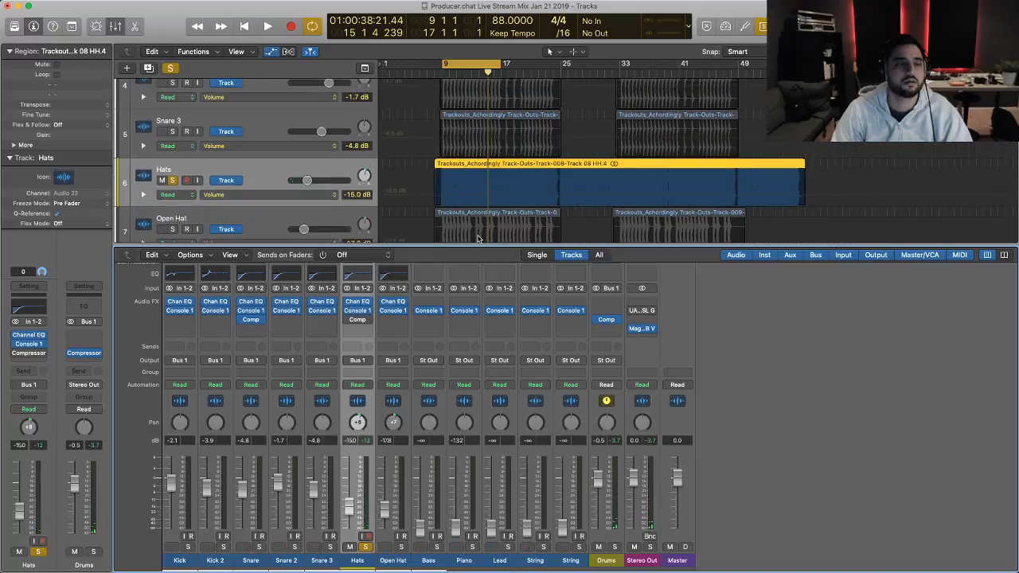
key("x")
key("a")
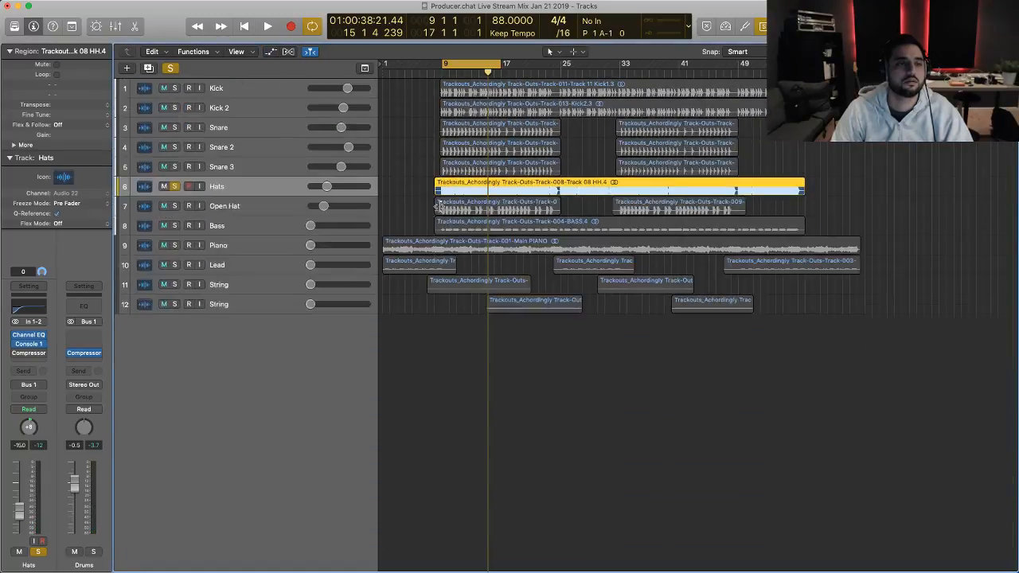
- Zoom in on the Hats region and play it back soloed to examine the level differences in its waveform
left_click_drag(413, 159, 600, 231)
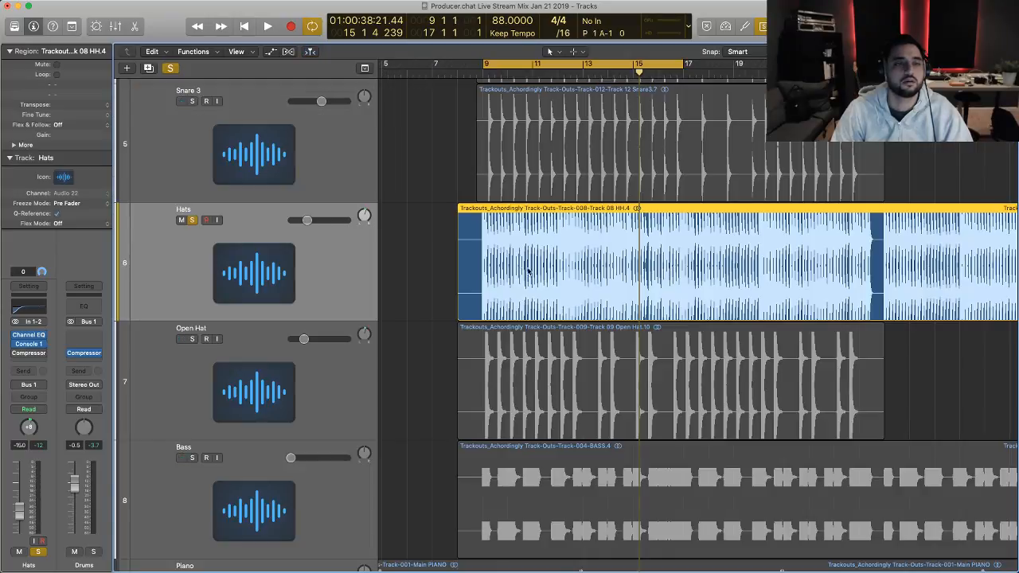
key("space")
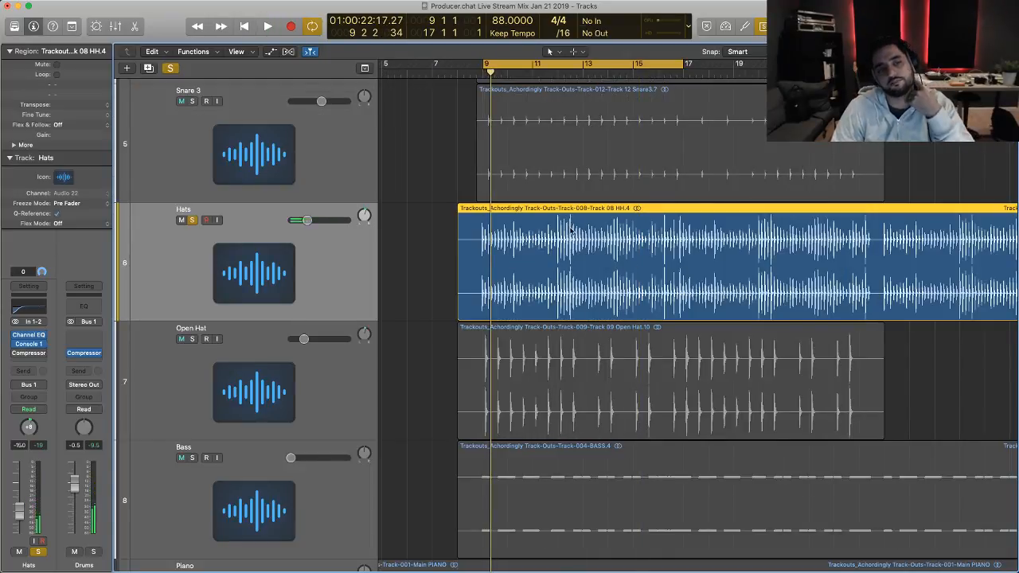
key("space")
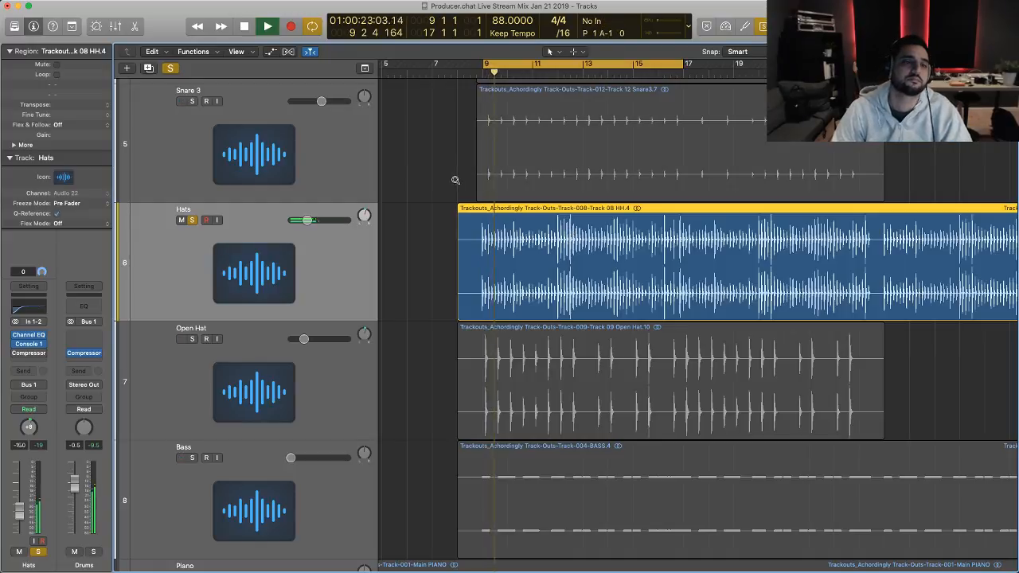
scroll(455, 182, "up", 2)
scroll(455, 182, "up", 5)
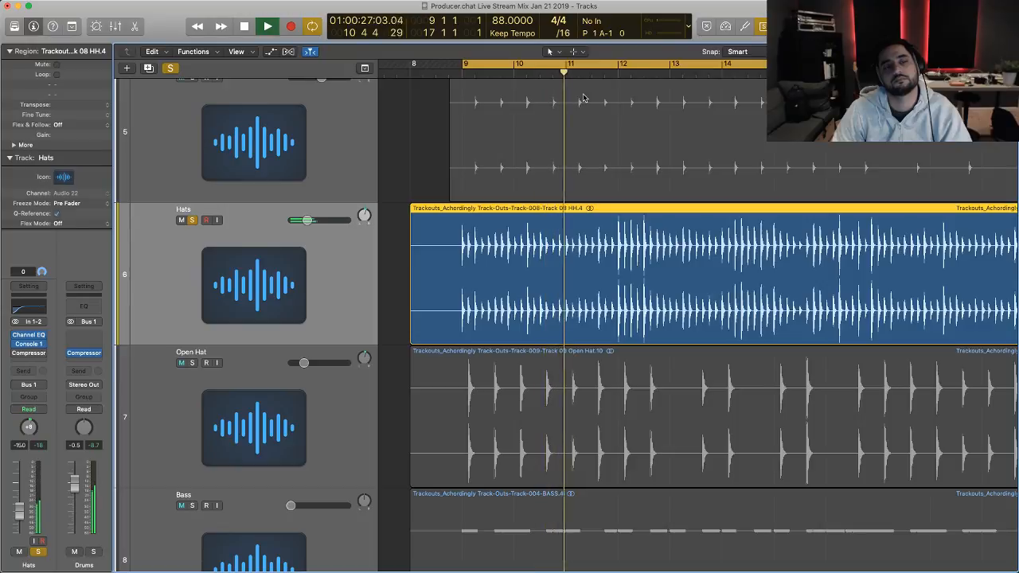
scroll(636, 182, "down", 8)
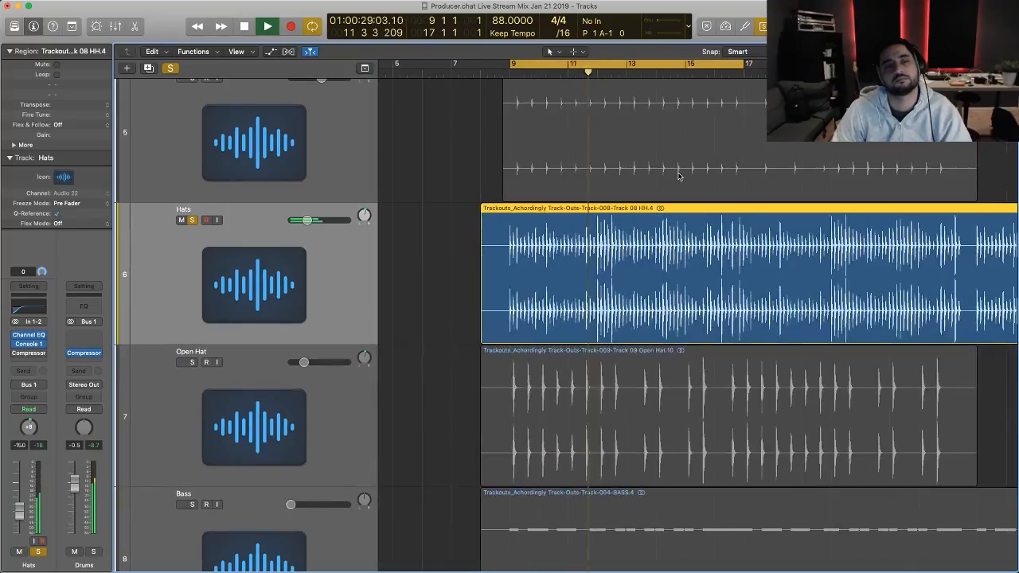
scroll(678, 177, "up", 6)
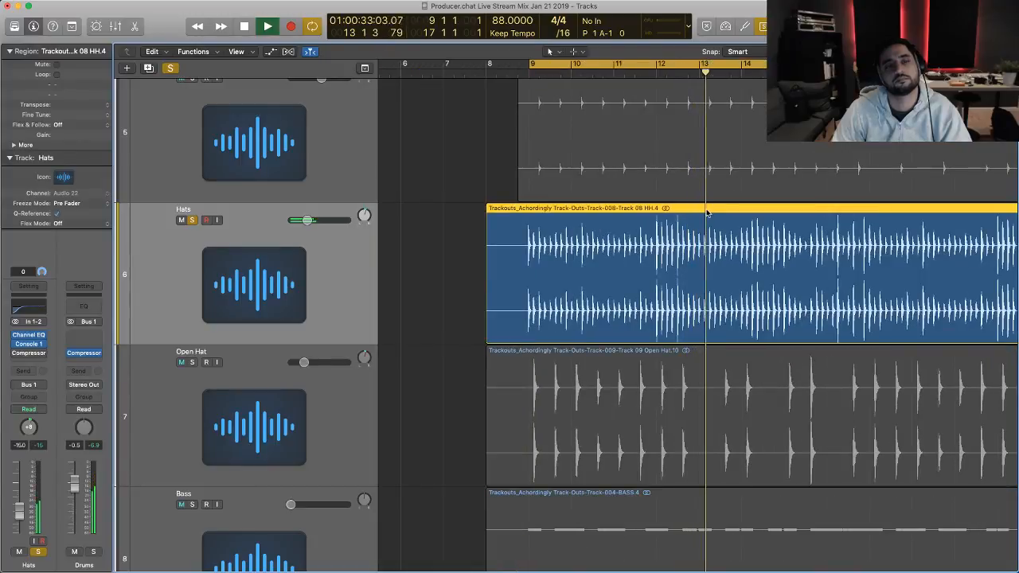
key("space")
- Show the track automation lanes, zoom in on the Hats region, hide the inspector and narrow the track headers
key("a")
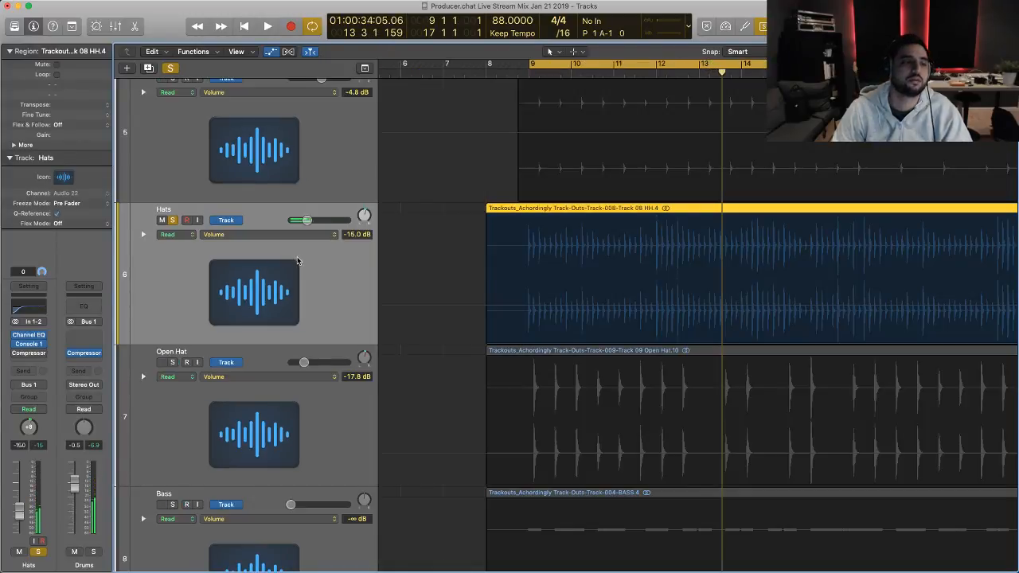
left_click(277, 234)
left_click(444, 230)
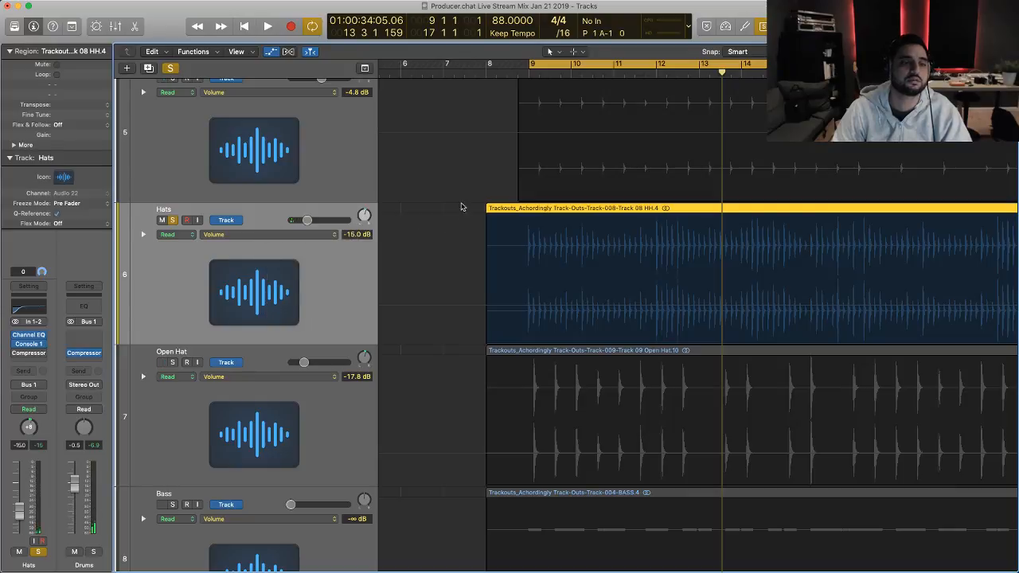
key("super+Right")
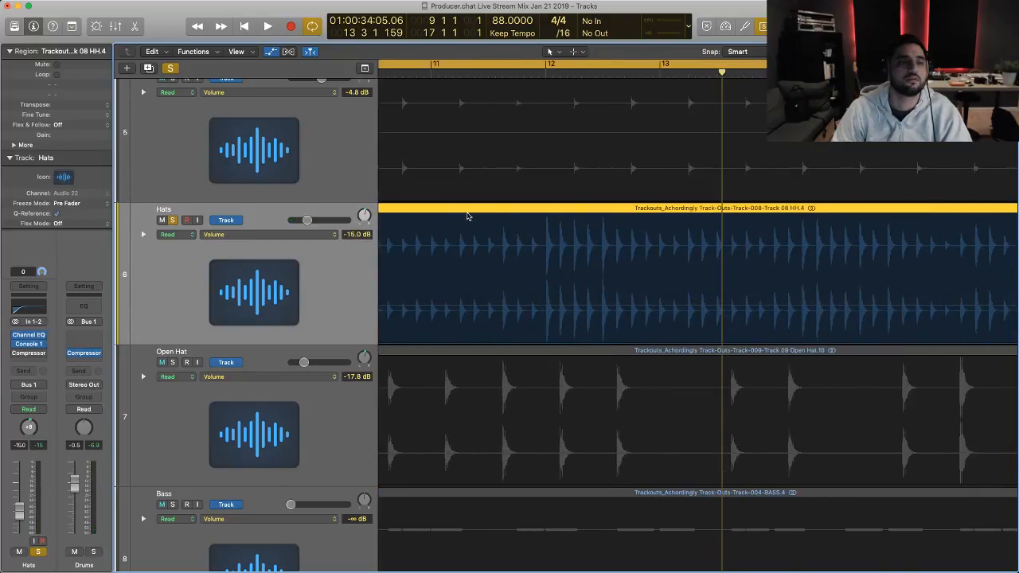
key("i")
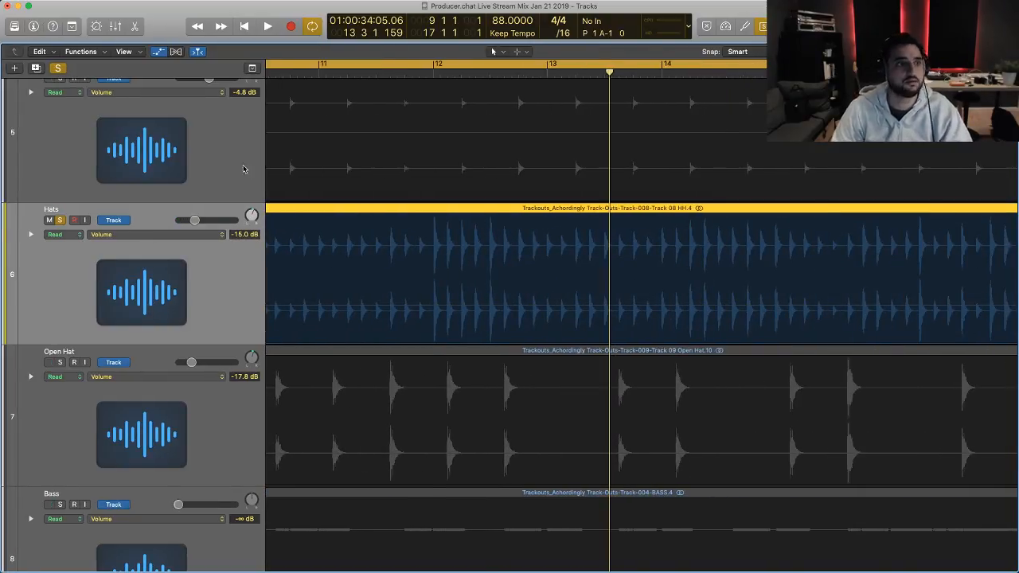
left_click_drag(264, 69, 148, 70)
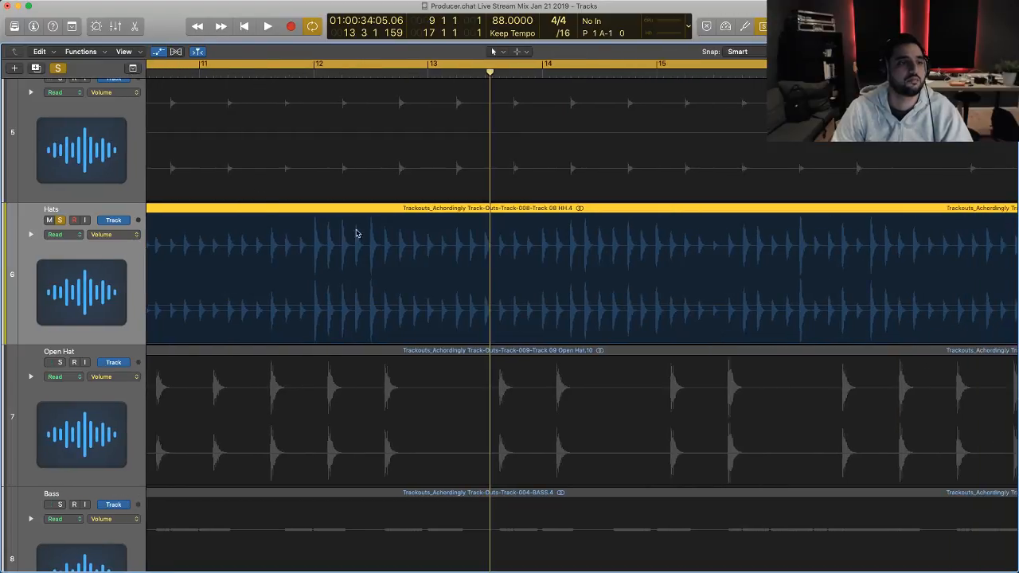
- Audition the soloed Hats from bar 9 and lower the volume automation on the loud hit just after bar 10 to about -18.3 dB
scroll(355, 228, "left", 5)
scroll(537, 228, "left", 2)
key("space")
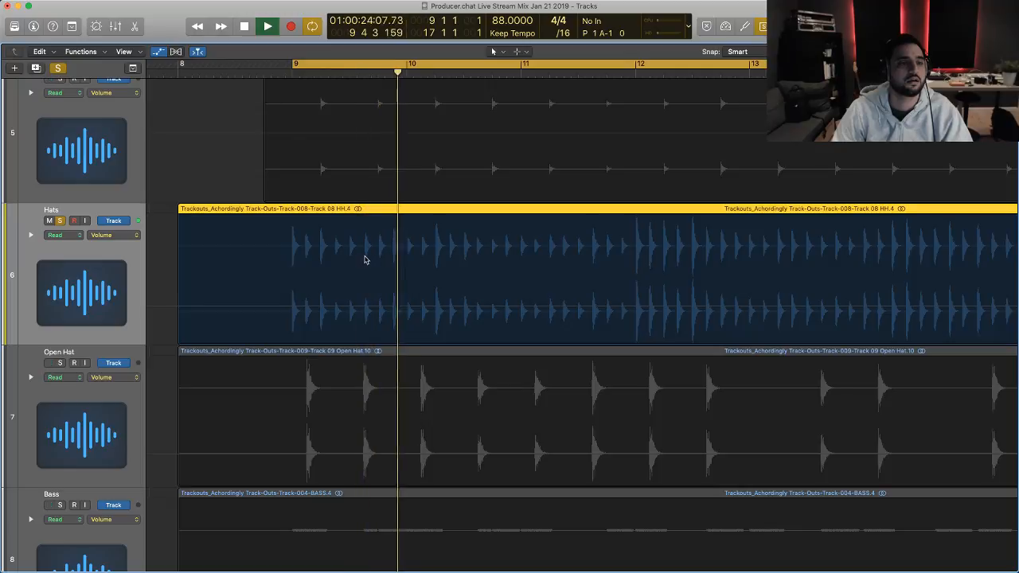
key("space")
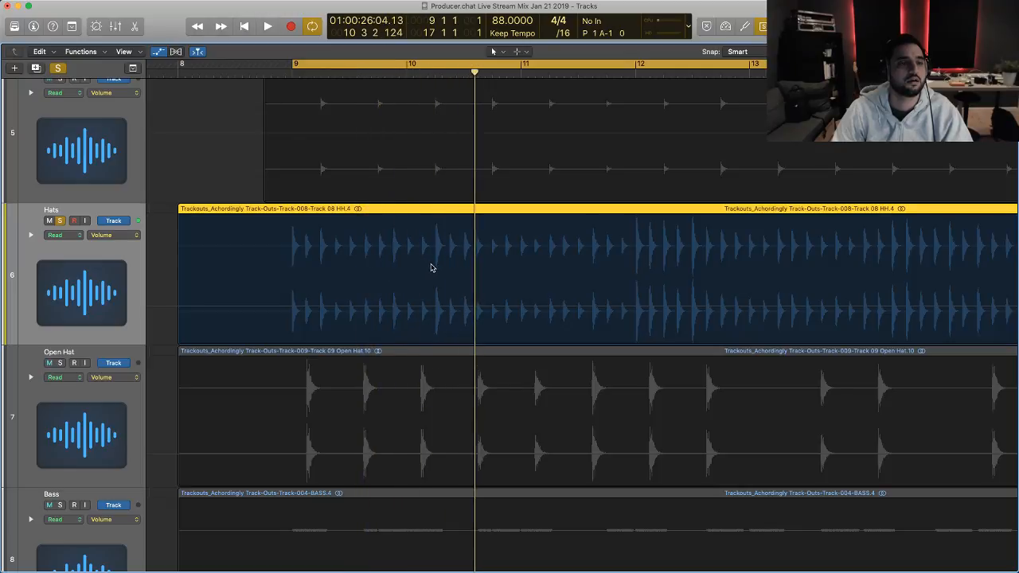
left_click_drag(433, 267, 442, 262)
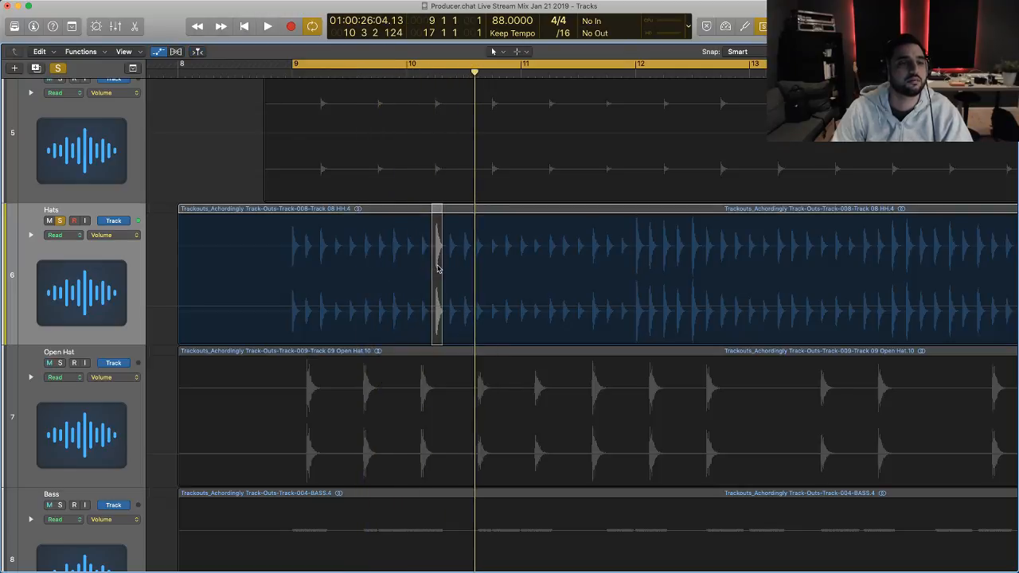
left_click(454, 239)
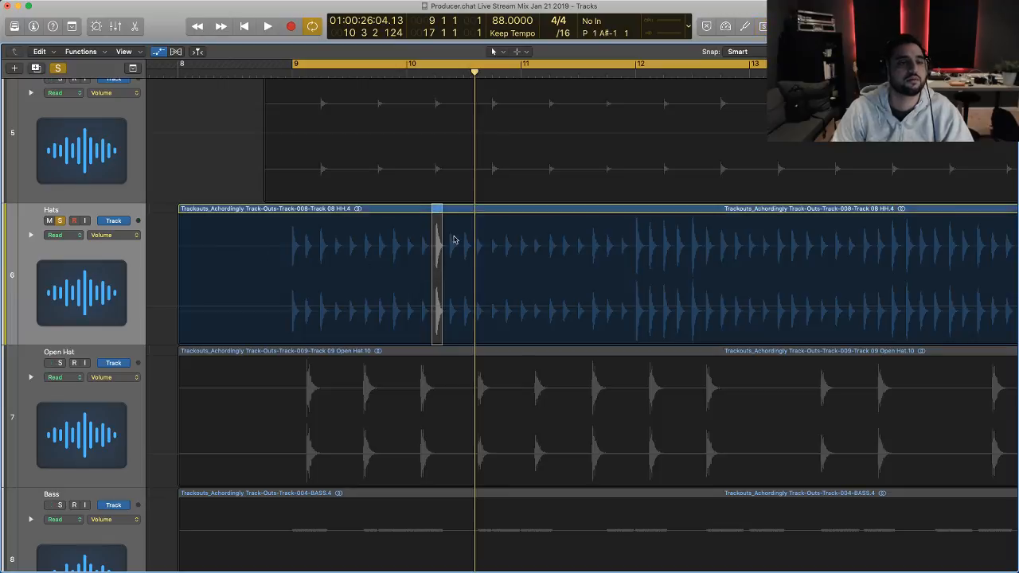
key("a")
left_click_drag(438, 271, 439, 279)
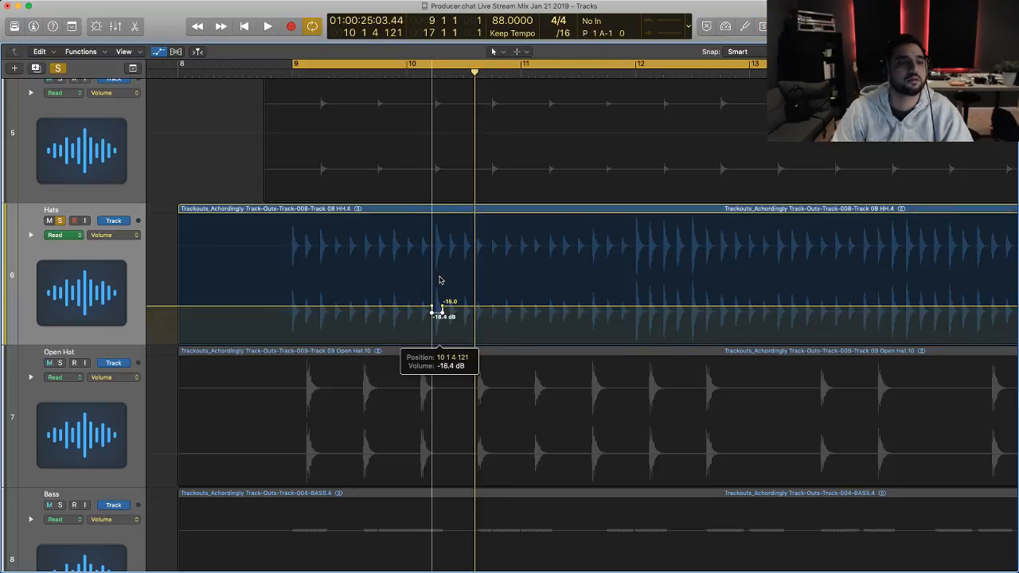
- Lower the Hats volume automation over the loud hits at the start of bar 12 to -21.5 dB and audition the dip
key("space")
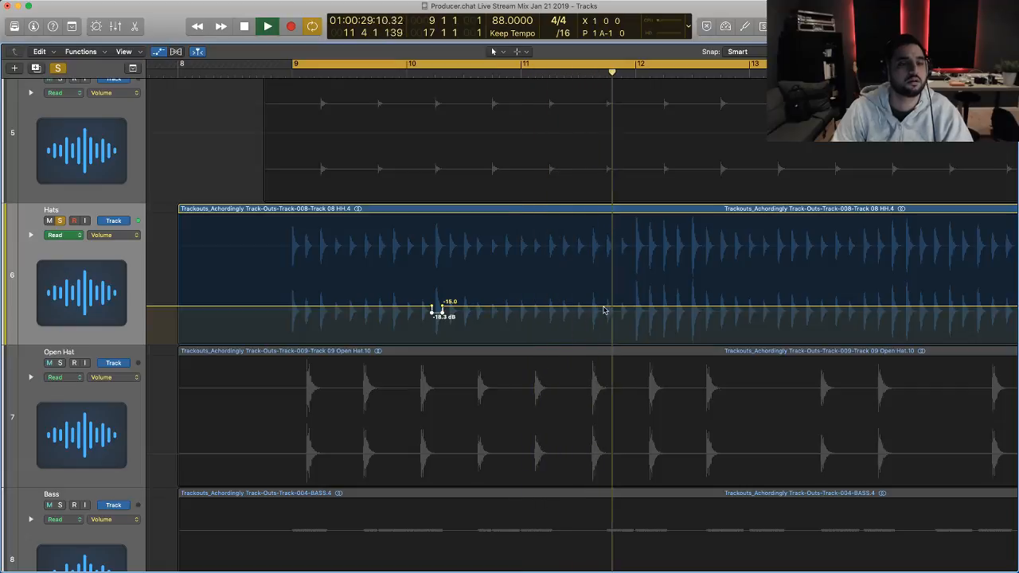
left_click(633, 306)
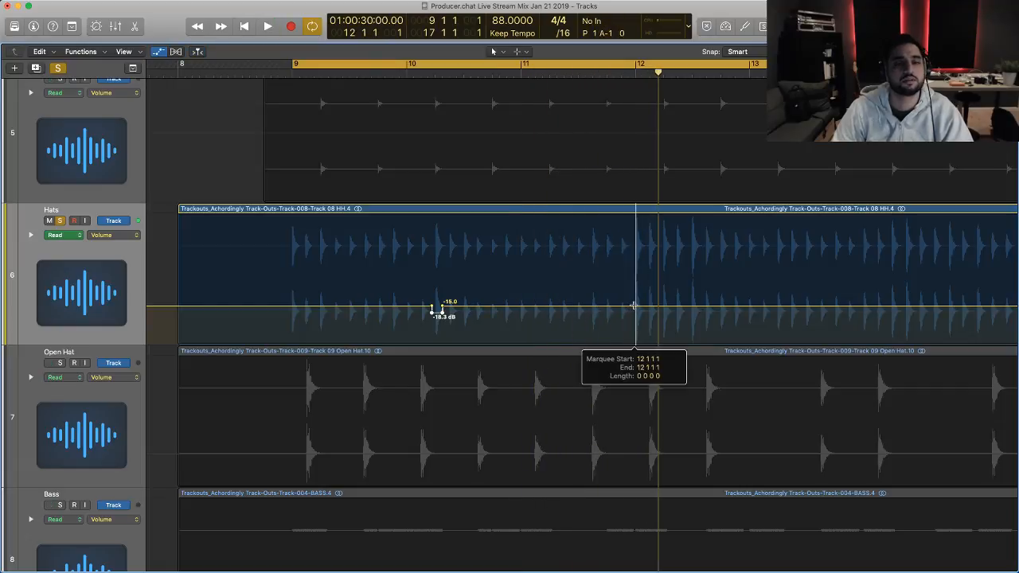
left_click_drag(634, 306, 685, 326)
left_click(685, 313)
left_click(574, 74)
key("space")
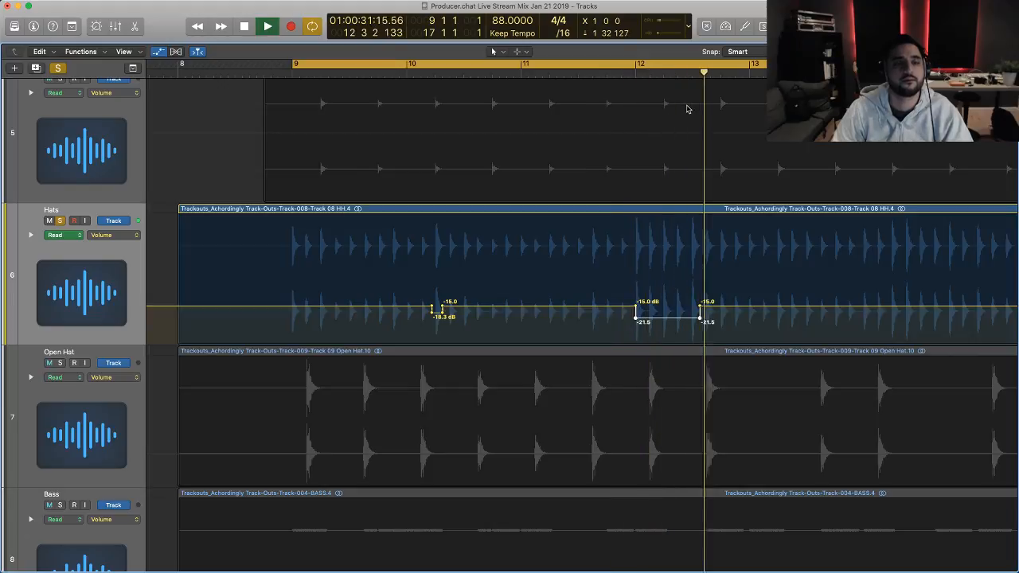
key("space")
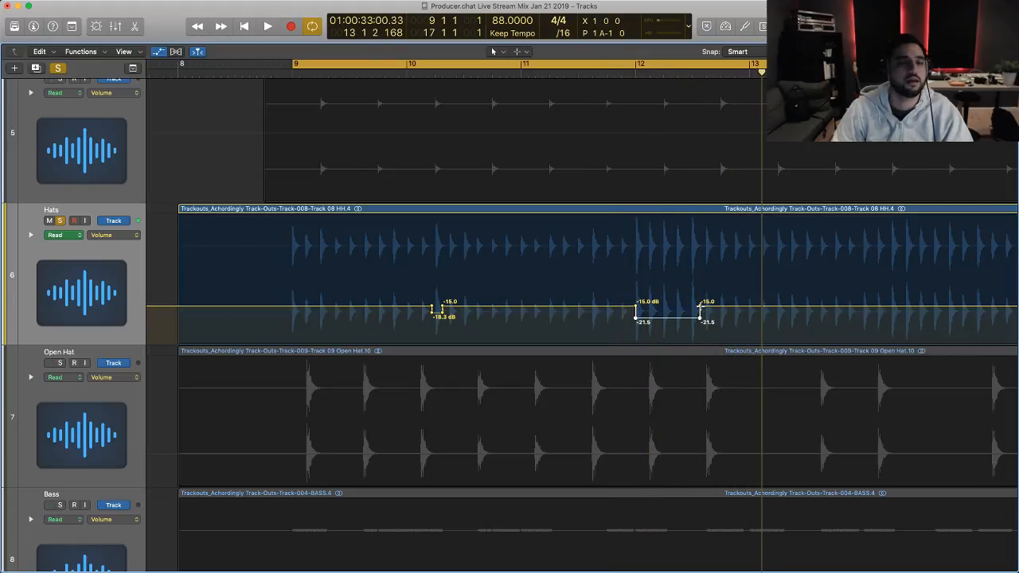
- Set the Hats volume automation between the bar 12 dip and bar 13 to -18.1 dB and audition the change
left_click_drag(700, 307, 734, 314)
key("space")
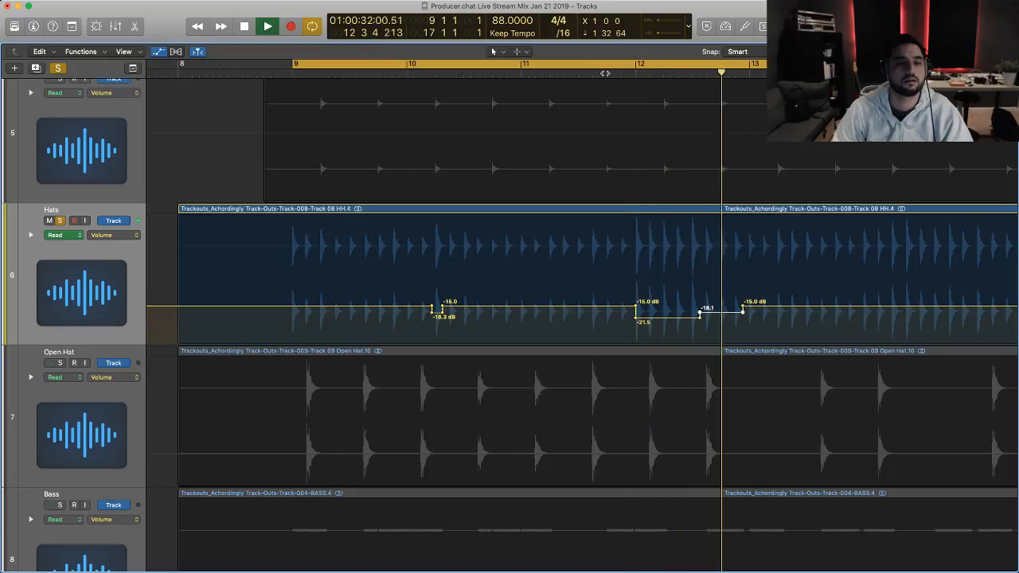
key("space")
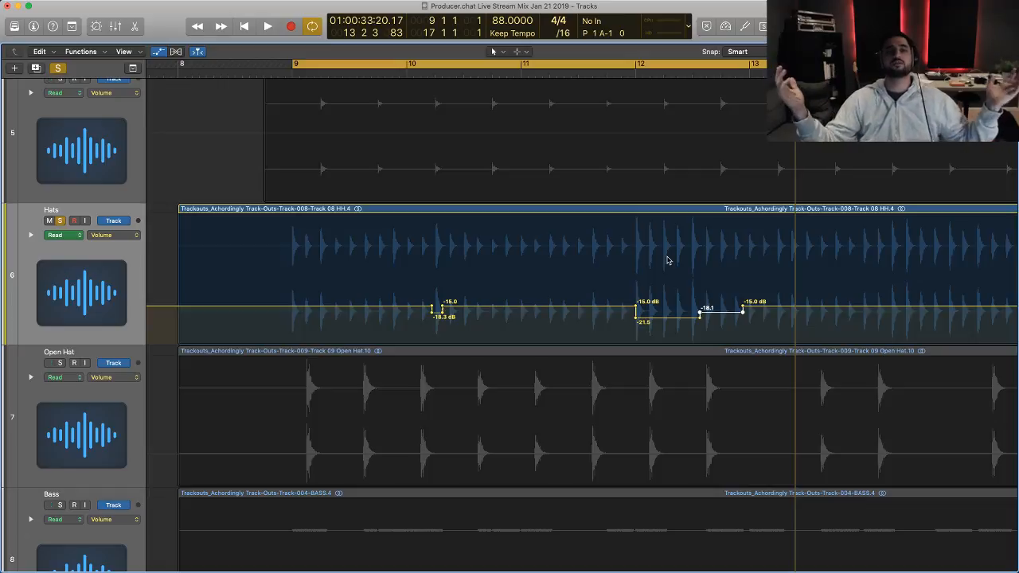
key("space")
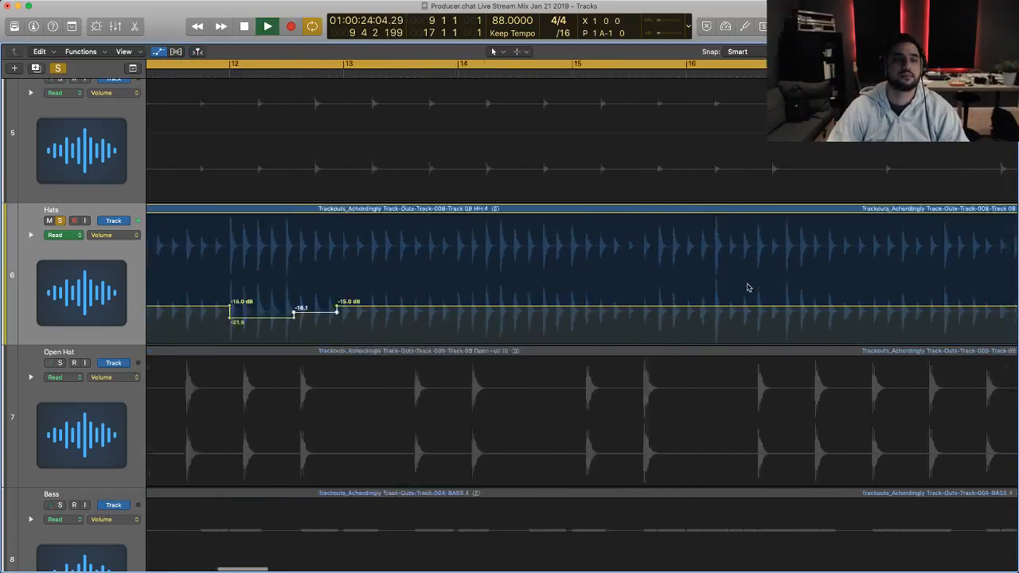
- Stop playback and look through the rest of the Hats region for further loud hits, up close and in overview
key("space")
scroll(691, 218, "right", 10)
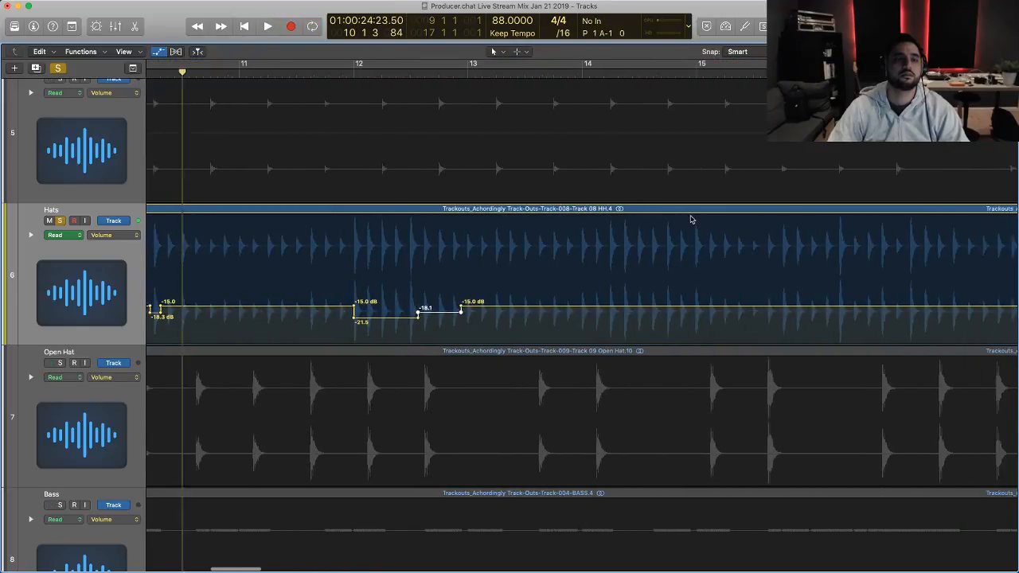
scroll(645, 237, "right", 20)
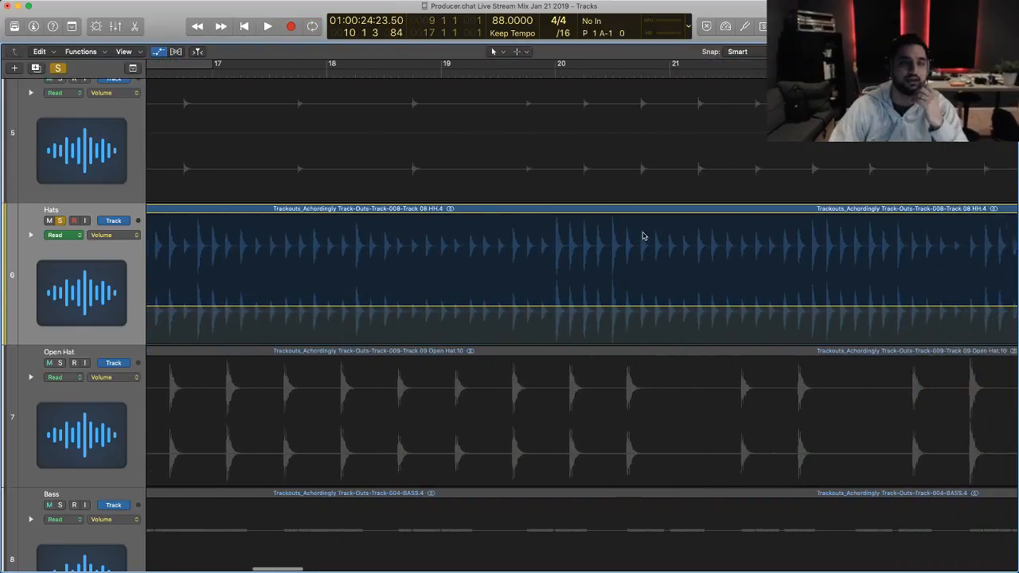
scroll(626, 246, "right", 15)
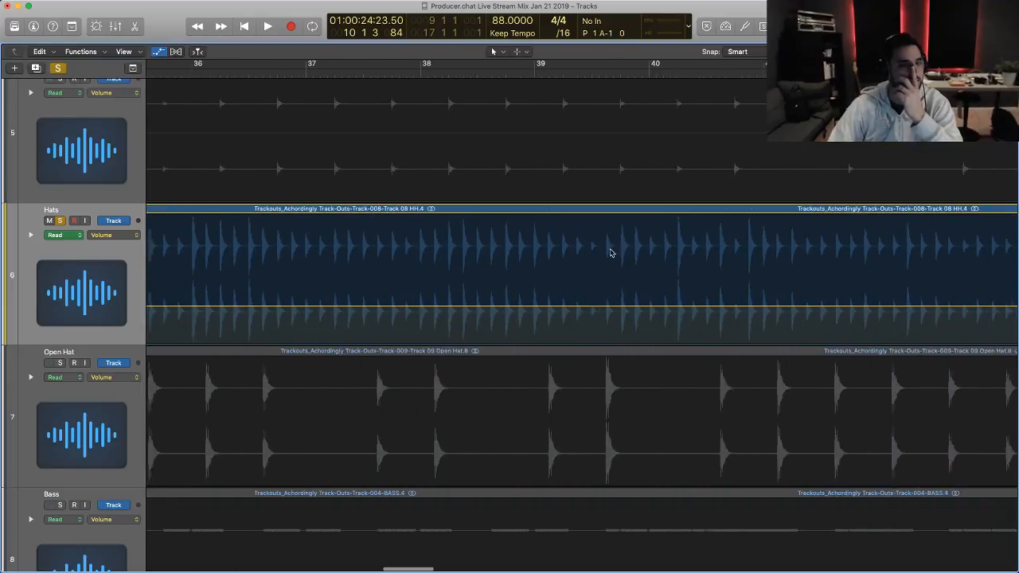
scroll(597, 256, "left", 16)
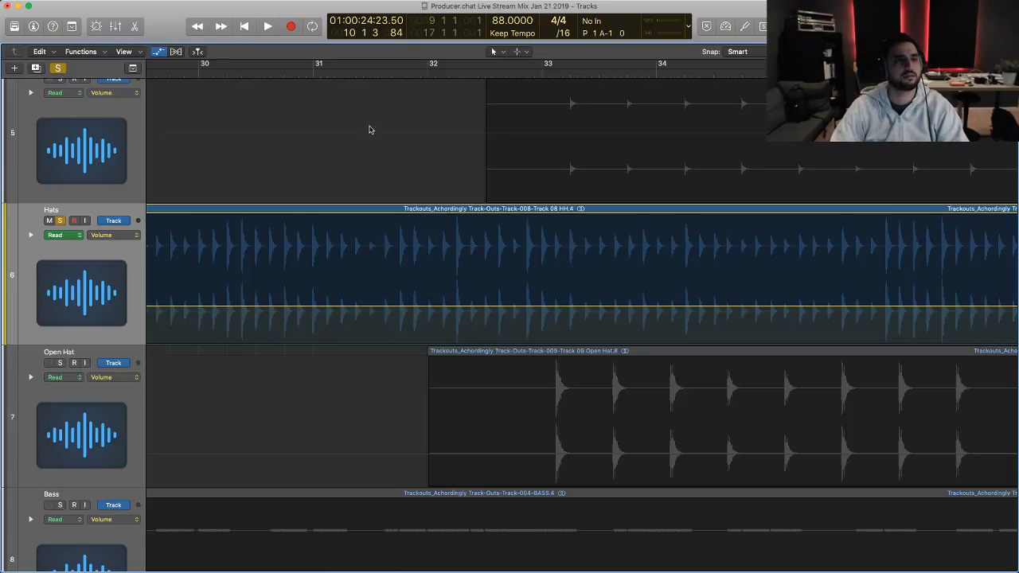
scroll(369, 129, "up", 3)
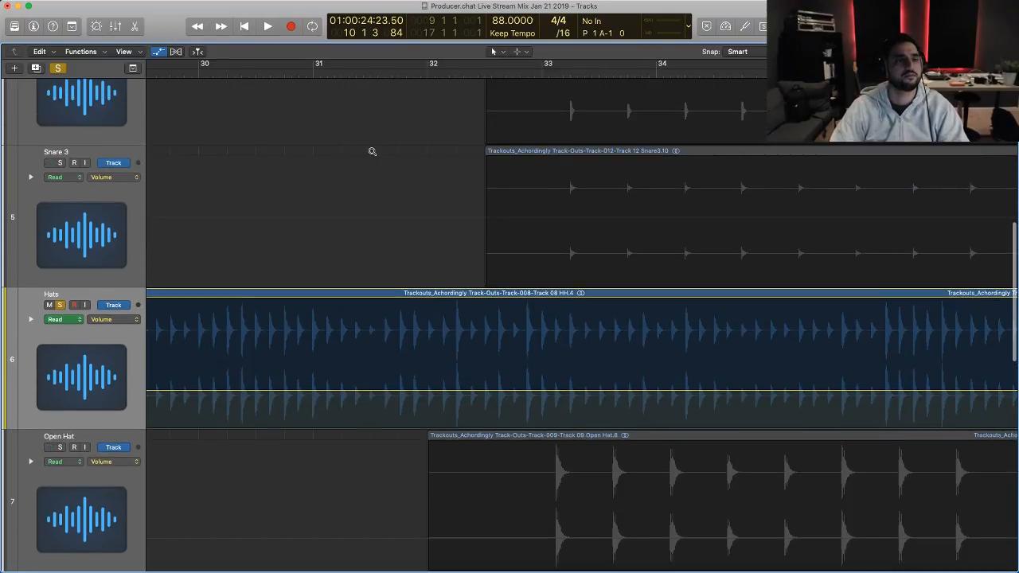
left_click(372, 151, "ctrl+alt")
left_click_drag(617, 216, 213, 172)
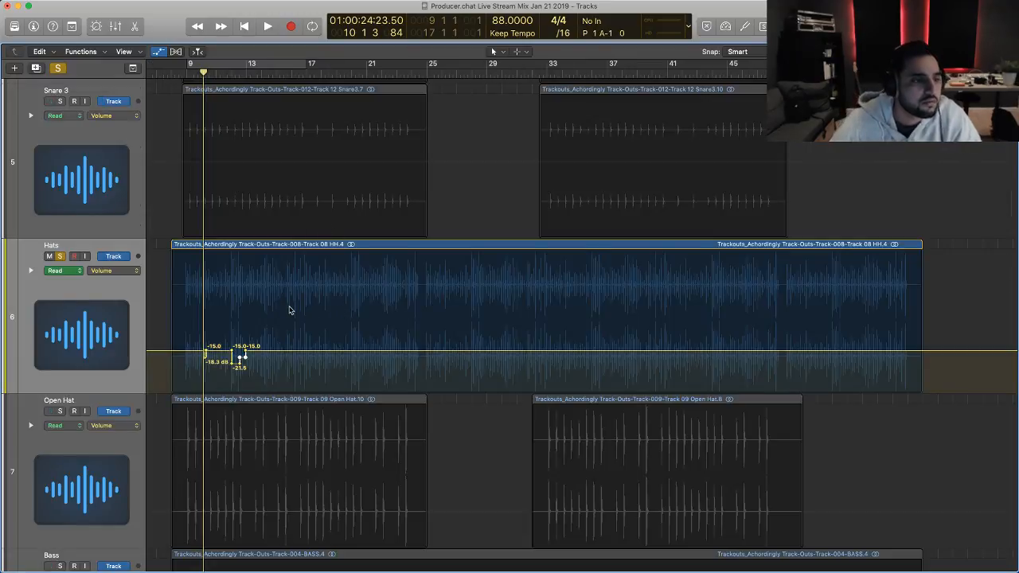
- Dip the Hats volume automation on the two loud hits in bar 16 to -17.1 dB and -17.4 dB
key("super+Right")
key("super+Right")
key("super+Right")
key("super+Right")
key("super+Right")
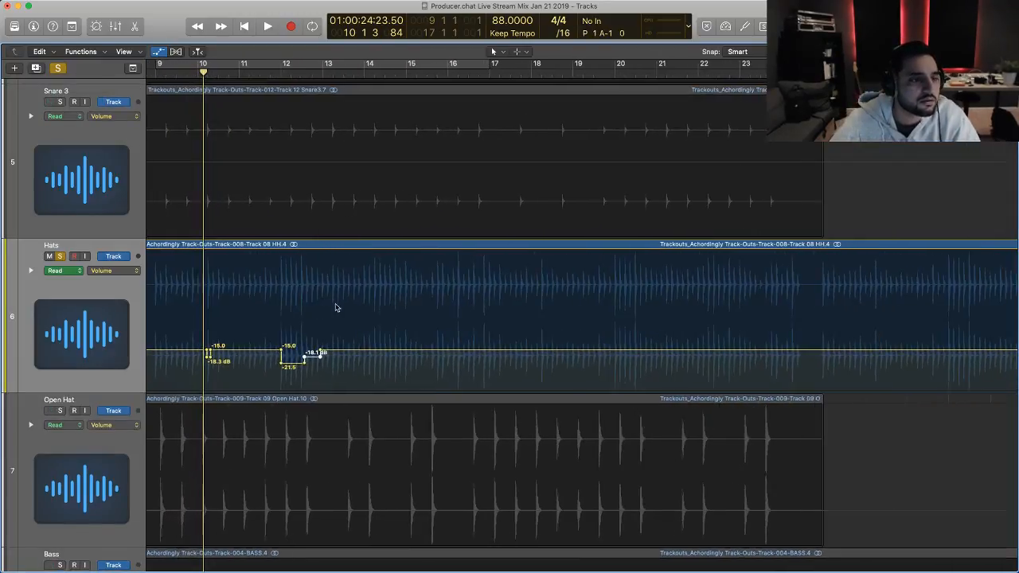
scroll(575, 362, "right", 3)
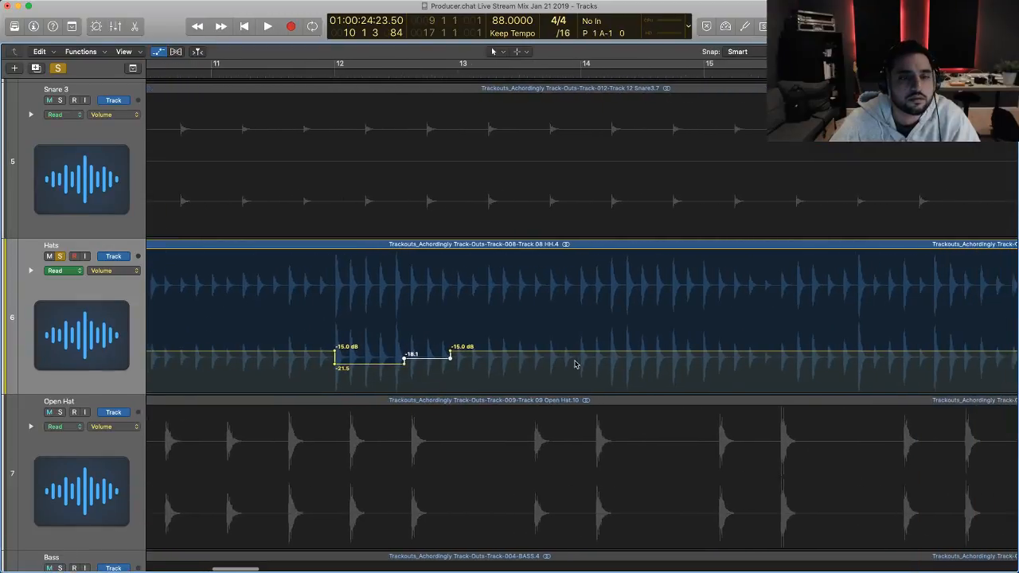
left_click_drag(602, 350, 621, 363)
scroll(711, 353, "right", 5)
scroll(711, 352, "left", 2)
left_click_drag(683, 349, 699, 371)
scroll(690, 359, "right", 10)
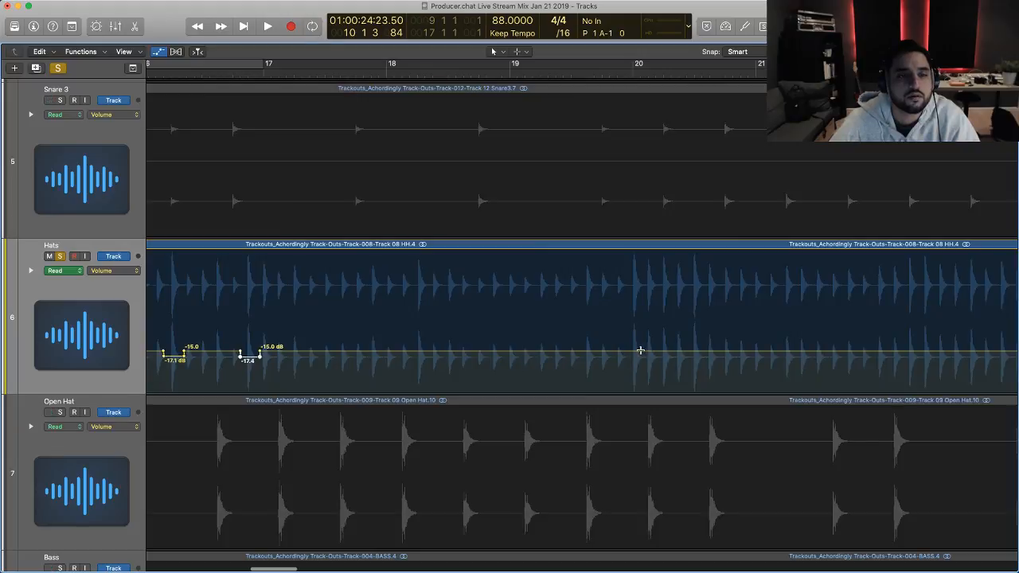
- Lower the Hats volume automation over the loud hits at bar 20 to -22.0 dB, and dip the single loud hit in bar 18
left_click_drag(629, 350, 699, 360)
left_click_drag(699, 369, 700, 372)
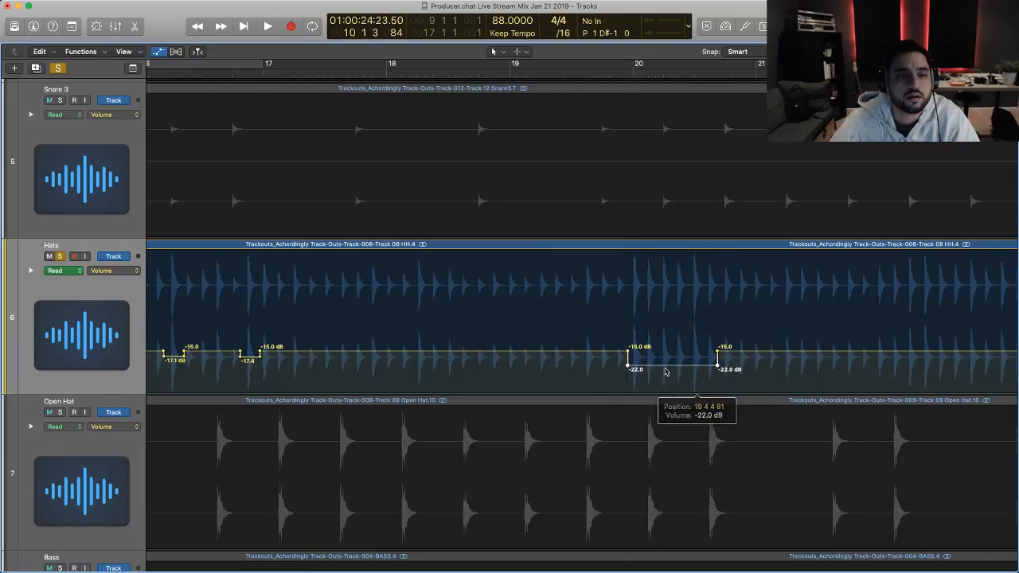
left_click_drag(418, 348, 424, 369)
- Select the group of loud Hats hits around bar 22 and lower their volume automation
scroll(532, 351, "right", 10)
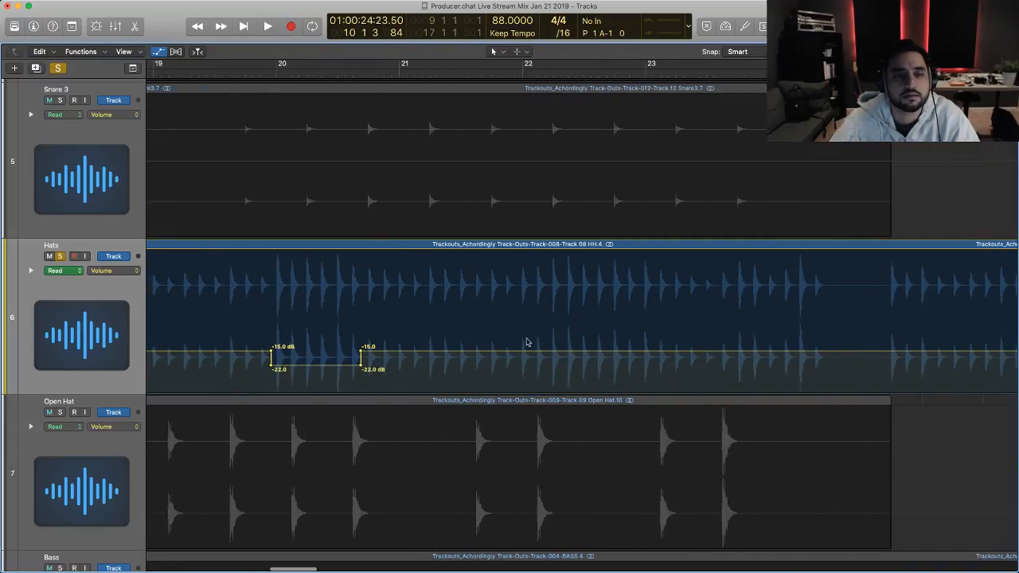
left_click_drag(516, 350, 562, 350)
left_click_drag(538, 351, 538, 371)
- Select the loud Hats hits at the start of bar 28 and lower their volume automation to -18.6 dB
scroll(549, 359, "right", 5)
mouse_move(606, 351)
left_mouse_down()
mouse_move(621, 350)
mouse_move(614, 377)
mouse_move(610, 345)
mouse_move(700, 342)
left_mouse_up()
scroll(634, 340, "right", 12)
left_click_drag(683, 352, 675, 376)
scroll(668, 358, "right", 12)
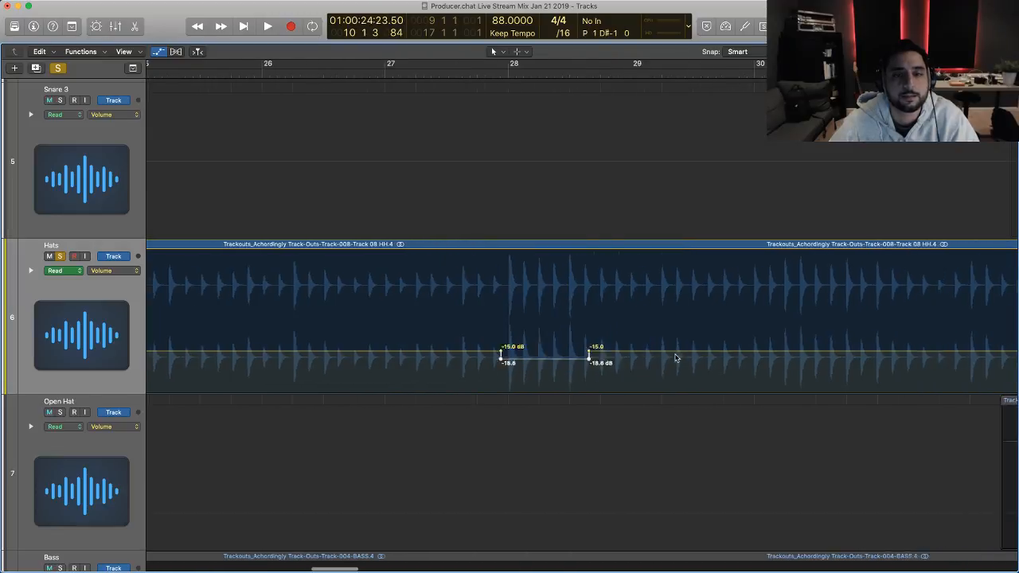
- Select the loud Hats hits in bar 30 and lower their volume automation to -18.9 dB
scroll(594, 335, "right", 10)
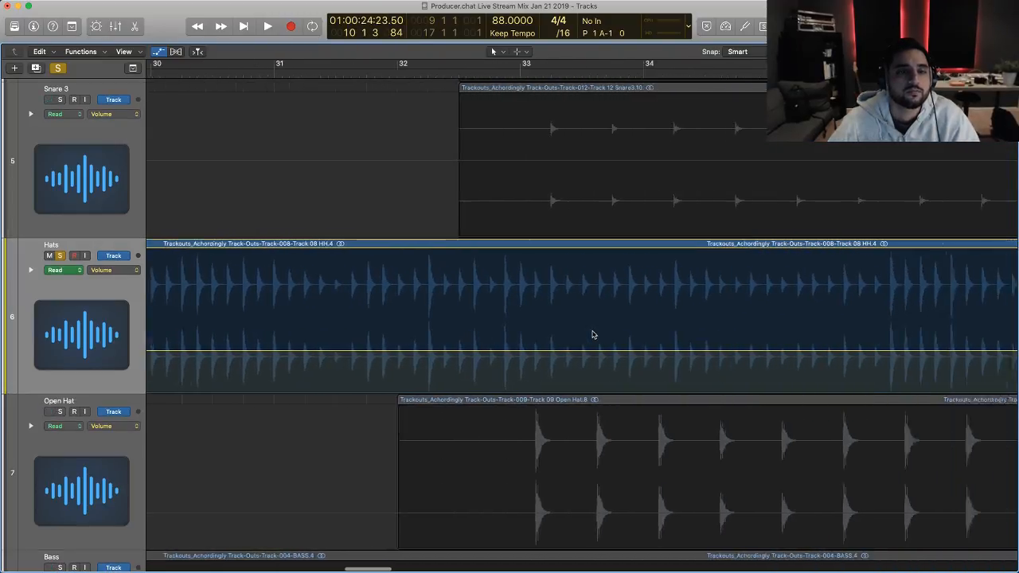
scroll(599, 334, "left", 10)
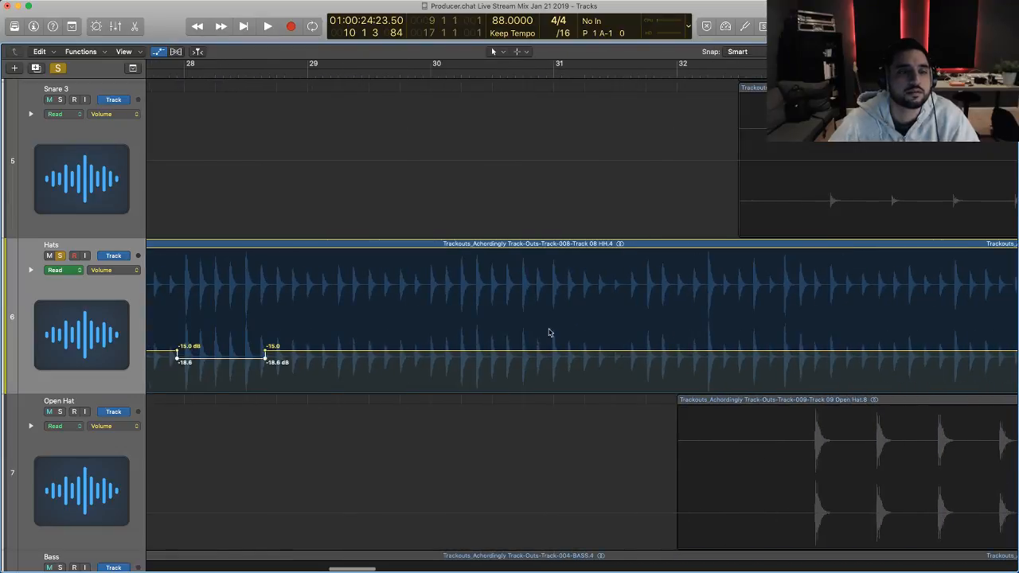
left_click_drag(456, 331, 490, 361)
left_click(483, 351)
- Select the loud Hats hits at the start of bar 36 and lower their volume automation to -17.5 dB
scroll(558, 309, "right", 15)
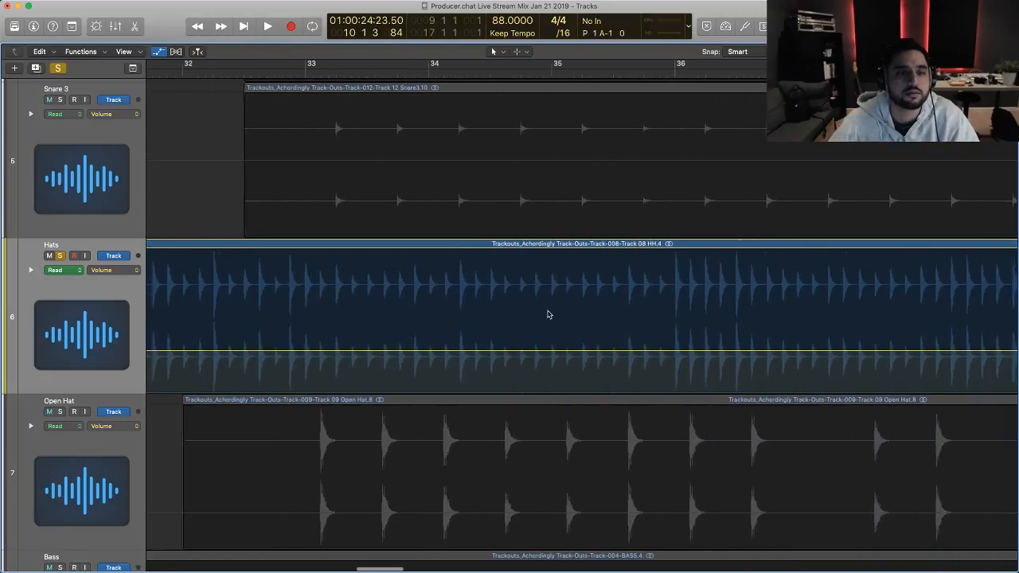
scroll(548, 313, "right", 3)
left_click_drag(455, 327, 537, 326)
left_click(511, 358)
left_click_drag(510, 364, 503, 371)
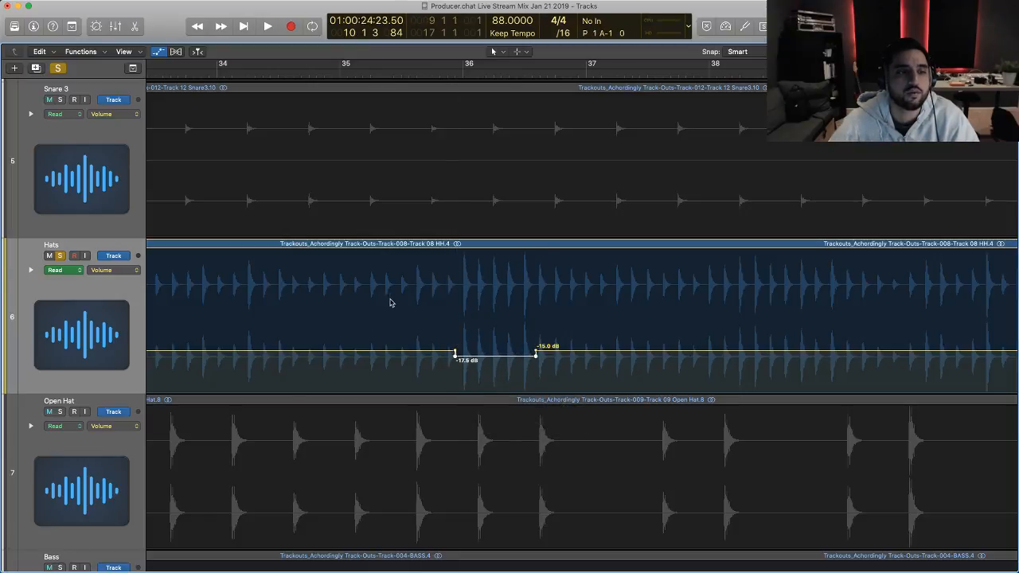
- Lower the Hats volume automation over the group of loud hits in bar 38 to about -18.5 dB
scroll(500, 306, "right", 3)
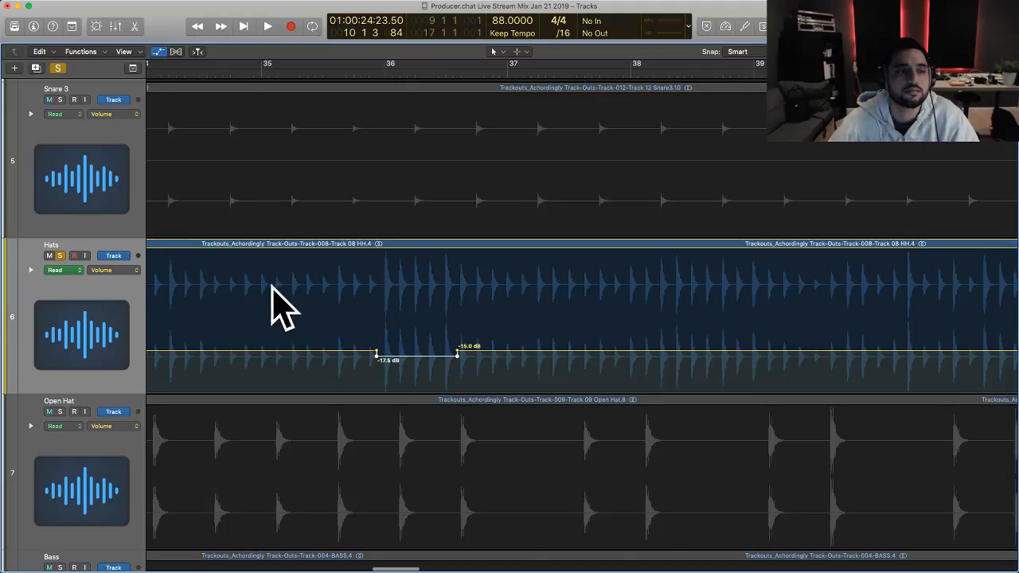
scroll(581, 296, "right", 4)
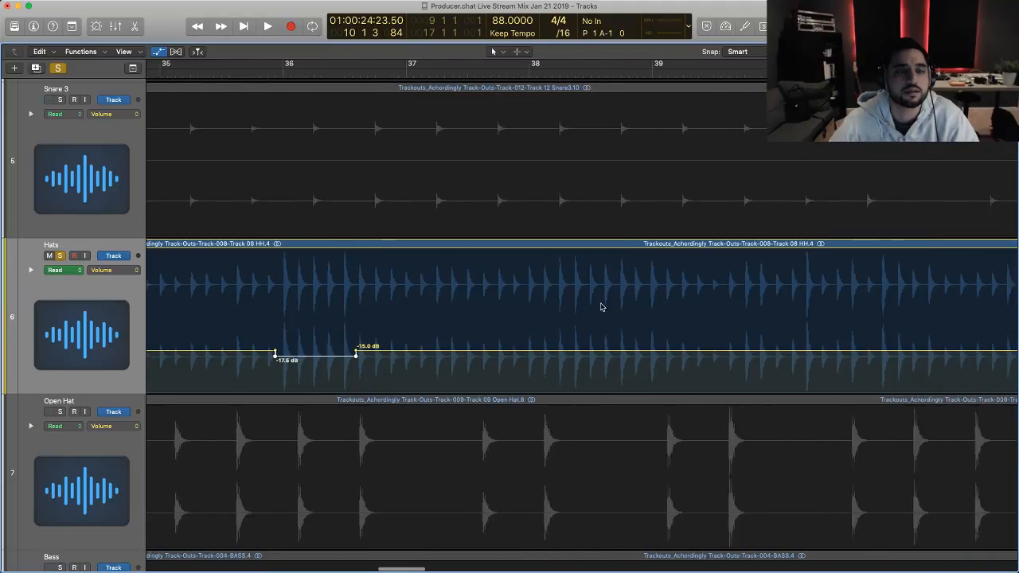
left_click_drag(510, 318, 650, 310)
mouse_move(628, 351)
left_mouse_down()
mouse_move(628, 342)
mouse_move(628, 364)
left_mouse_up()
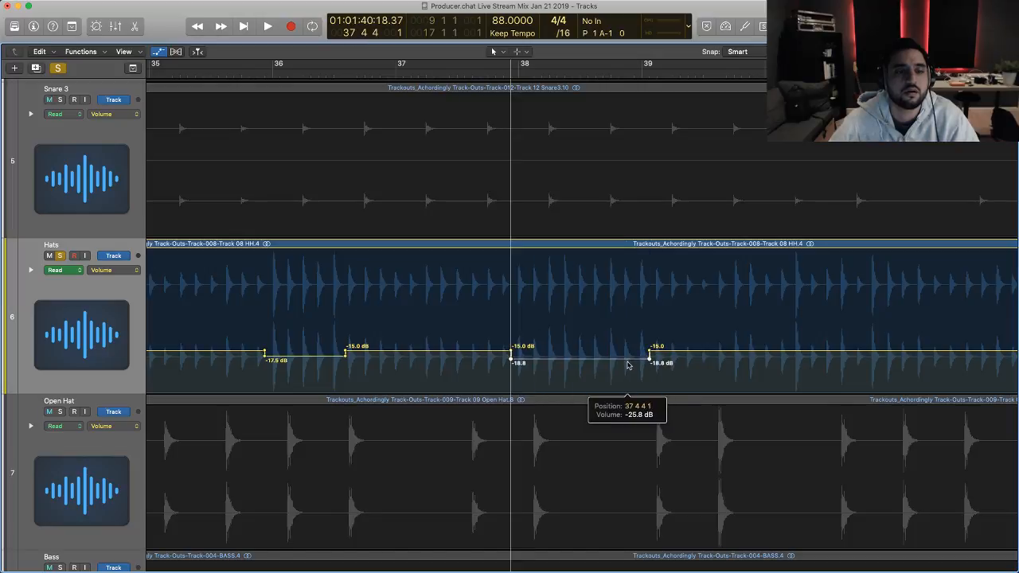
- Dip the Hats volume automation on the single loud hit in bar 40 to -17.9 dB
scroll(616, 307, "right", 10)
left_click_drag(466, 307, 489, 307)
left_click_drag(480, 332, 481, 349)
- Lower the Hats volume automation over the loud hits at bar 44 to -18.9 dB and at bar 46 to -19.2 dB
scroll(466, 337, "right", 15)
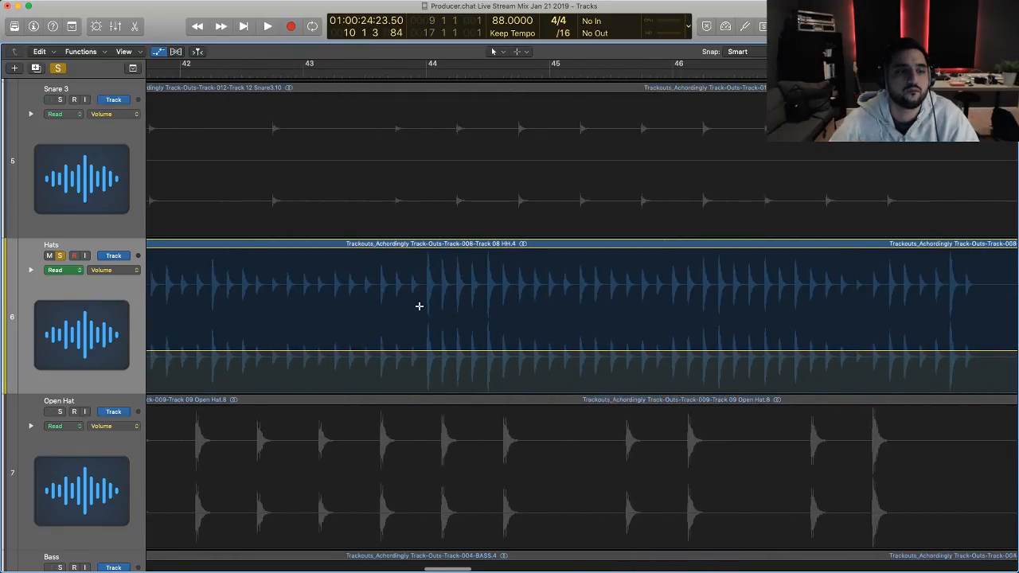
left_click_drag(419, 305, 514, 343)
scroll(511, 332, "right", 8)
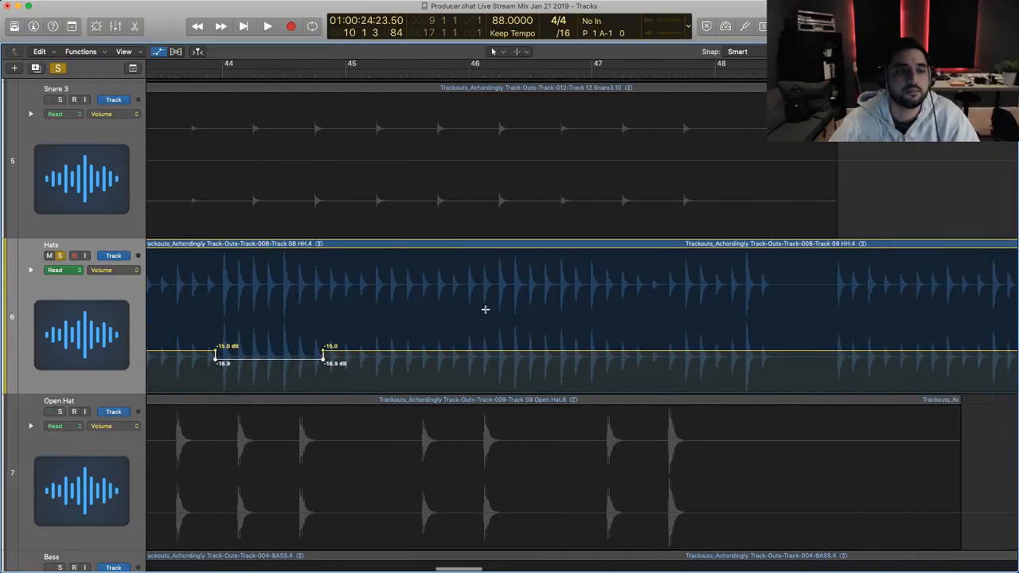
left_click_drag(491, 305, 590, 355)
- Dip the Hats volume automation on the single loud hit in bar 48
scroll(592, 319, "right", 8)
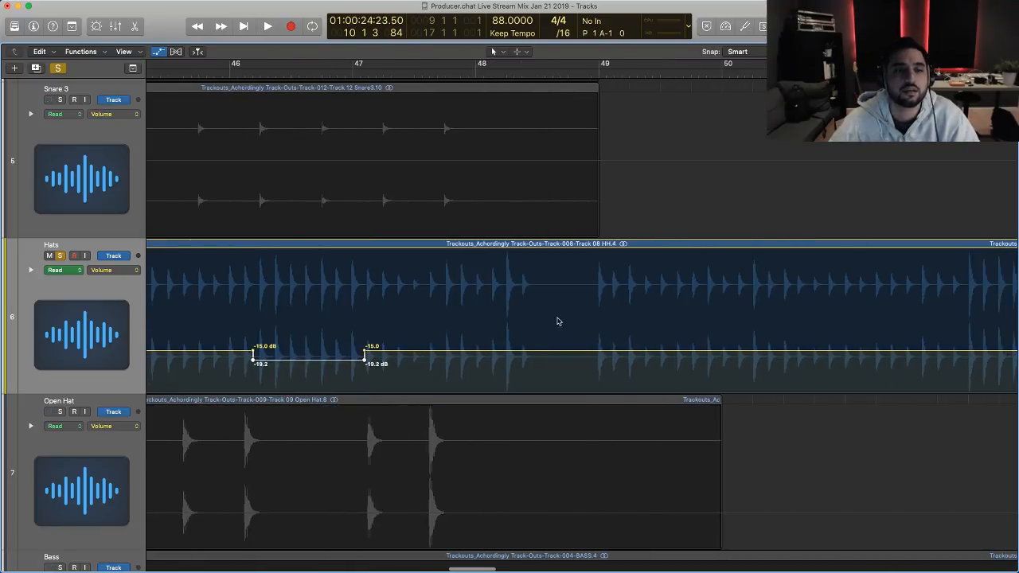
left_click_drag(508, 300, 518, 295)
left_click_drag(518, 323, 523, 323)
- Select the loud Hats hits at the start of bar 52 and lower their volume automation to -20.2 dB
scroll(523, 324, "right", 15)
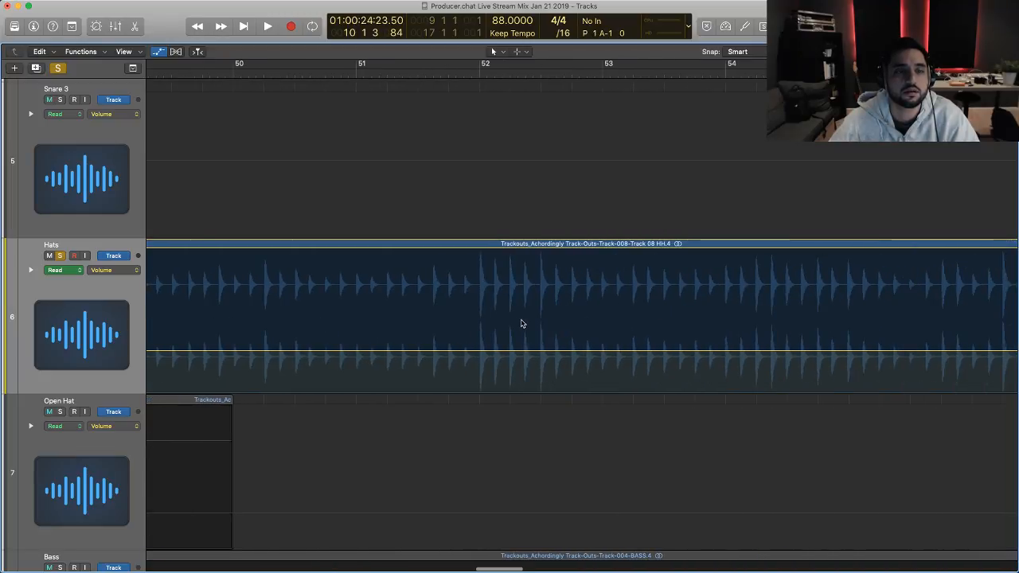
left_click_drag(471, 298, 559, 294)
left_click(553, 322)
left_click_drag(553, 339, 553, 350)
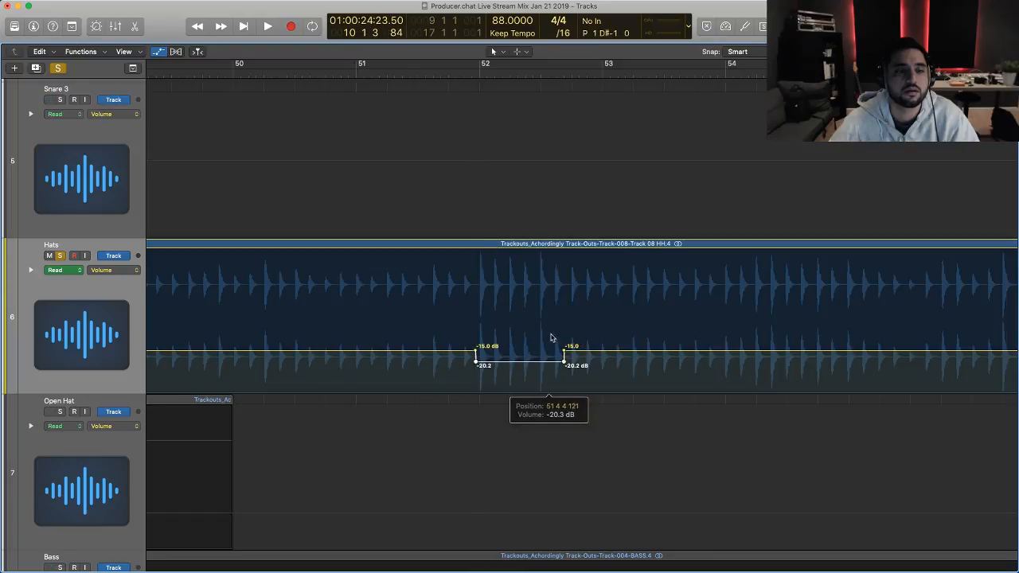
- Lower the Hats volume automation over the group of loud hits in bar 54 to -19.2 dB
scroll(555, 312, "right", 9)
scroll(554, 312, "right", 2)
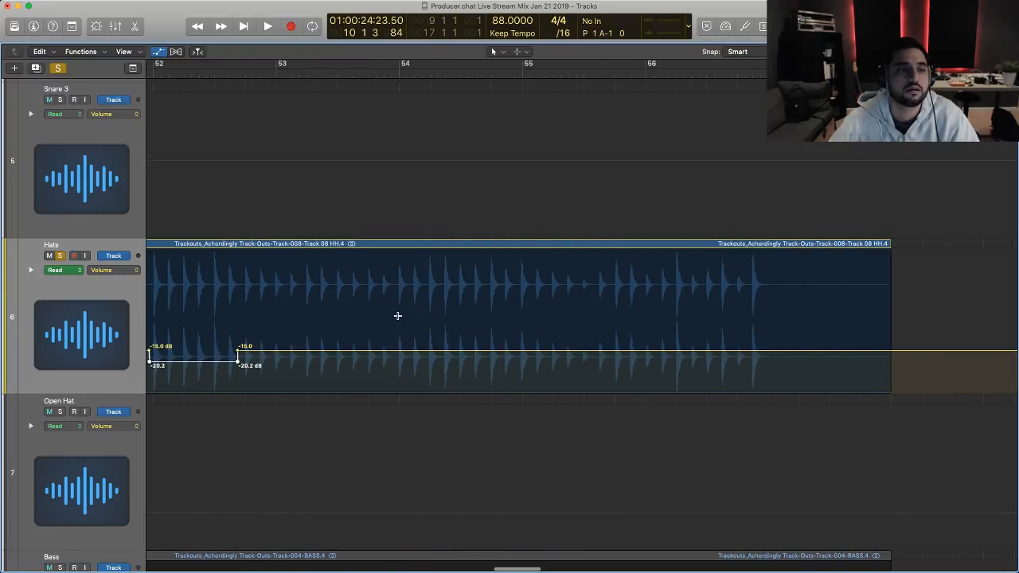
left_click_drag(415, 310, 531, 309)
left_click_drag(531, 351, 531, 360)
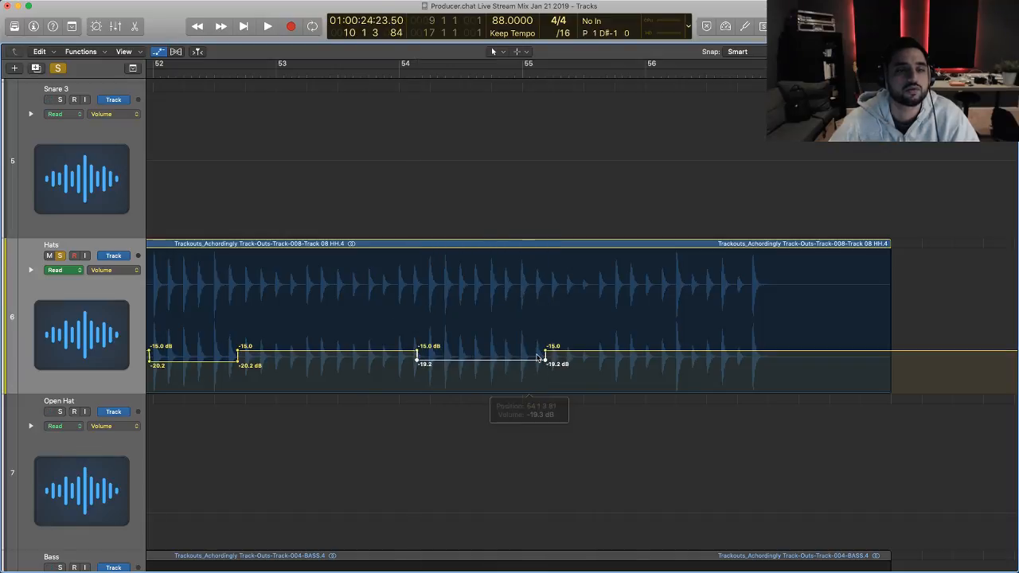
- Dip the Hats volume automation on the two single loud hits in bar 56 to -18.3 dB and -17.6 dB
left_click_drag(667, 328, 688, 355)
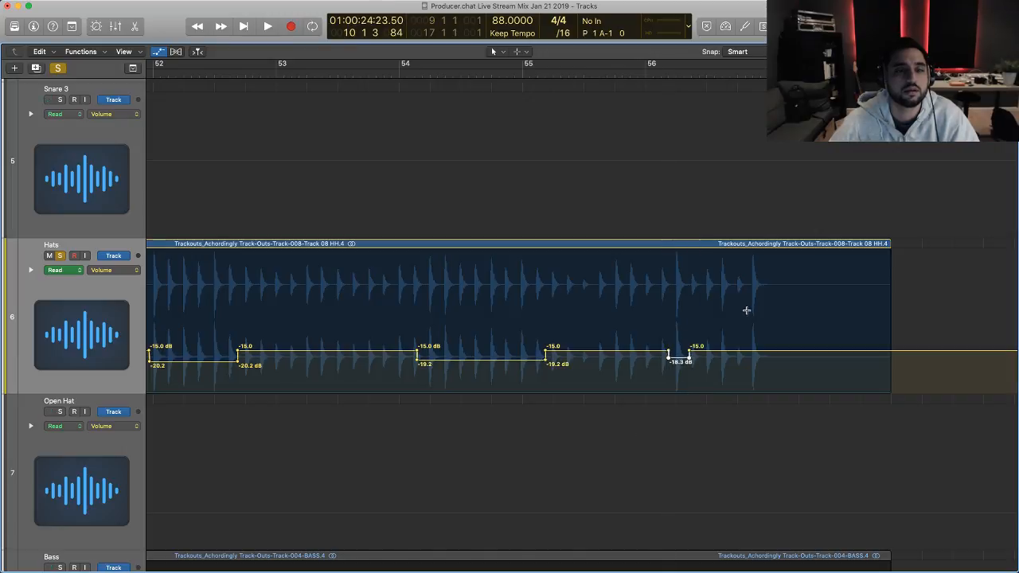
left_click_drag(747, 310, 771, 338)
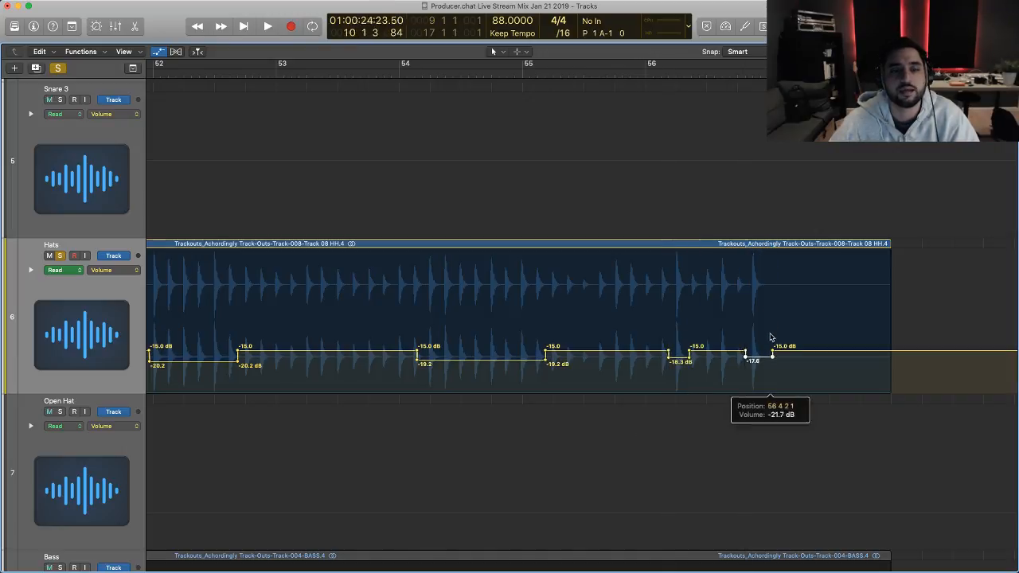
- Hide the track automation and start playback to hear the evened-out Hats
key("super+Left")
key("super+Left")
scroll(599, 271, "left", 13)
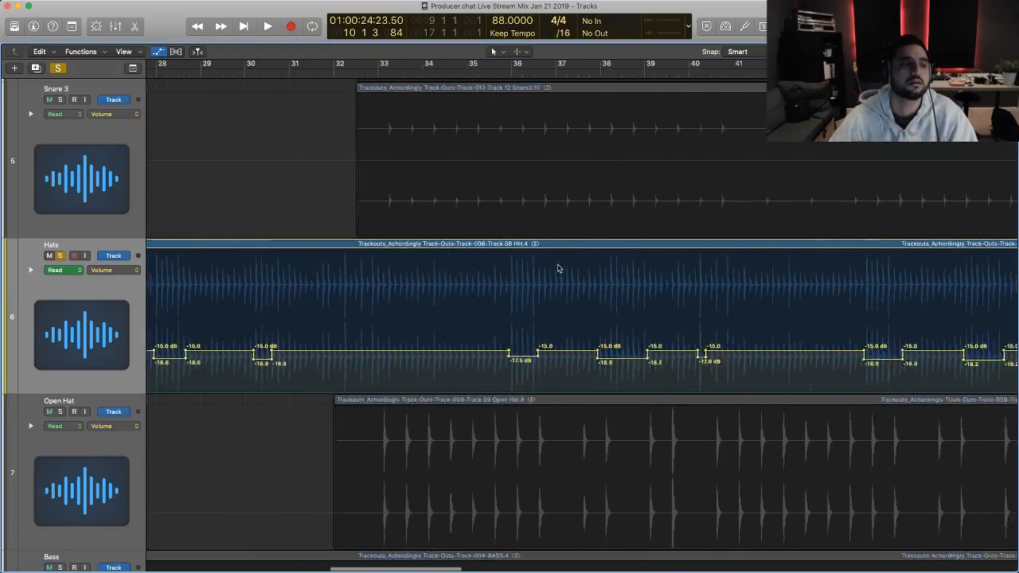
key("a")
scroll(558, 268, "left", 5)
key("space")
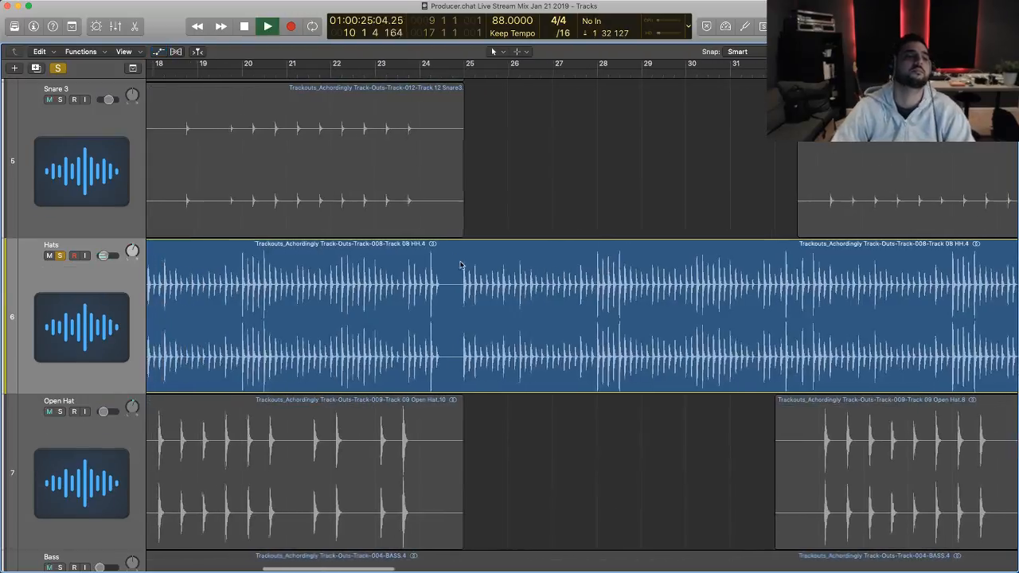
- Unsolo the Hats, fit all tracks in view and show the mixer while listening to the full drum mix
left_click(60, 256)
key("z")
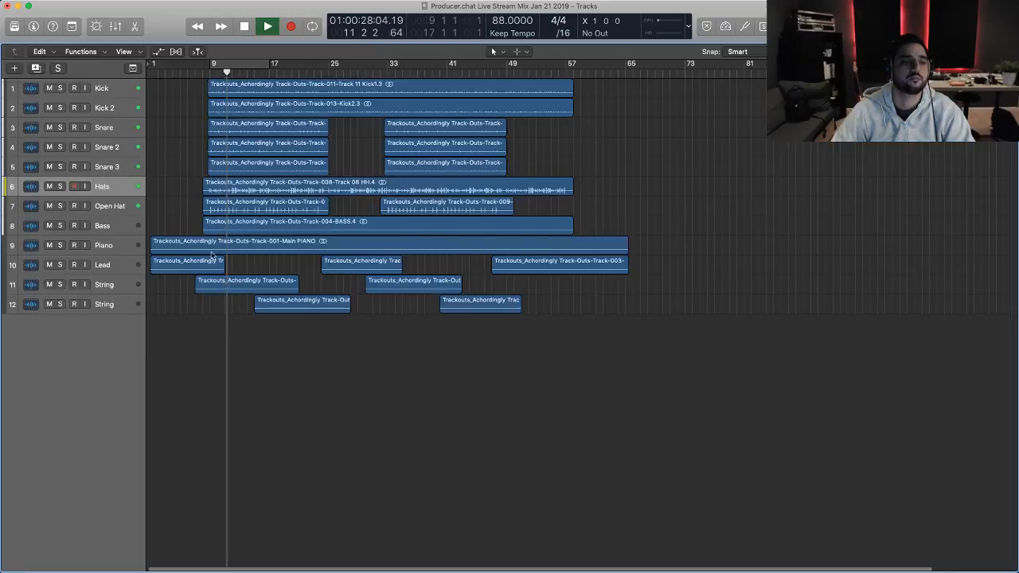
key("x")
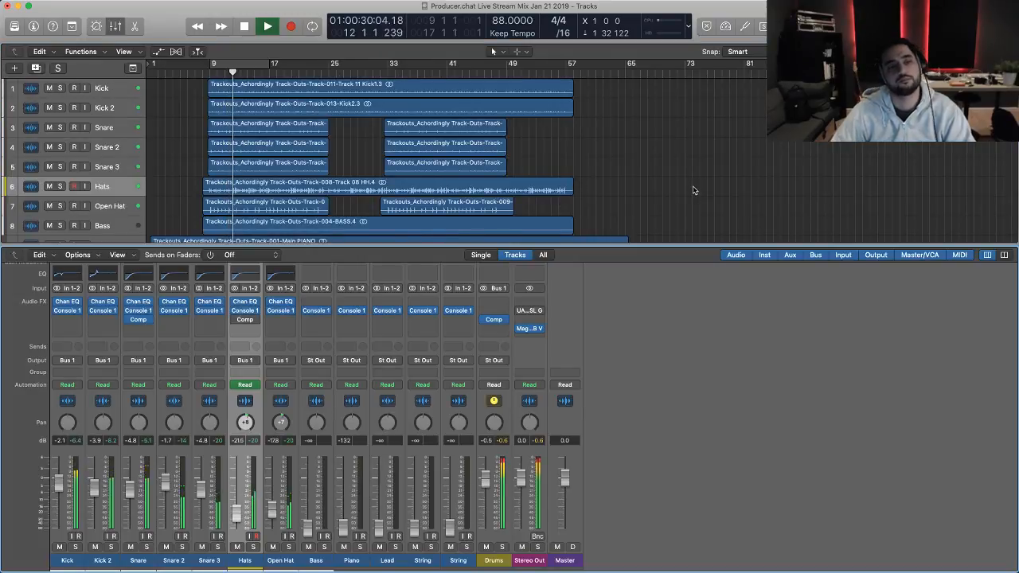
mouse_move(520, 331)
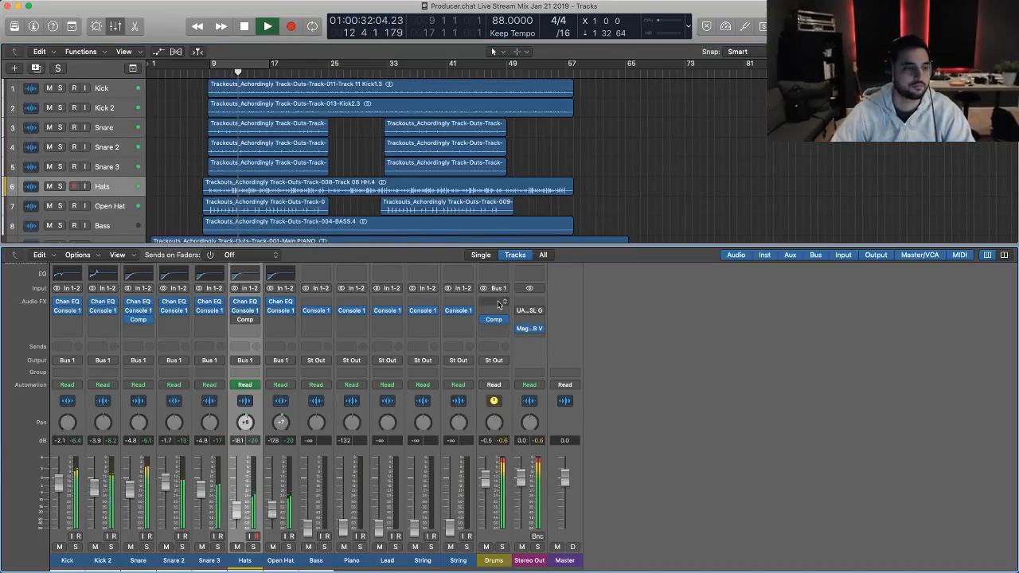
key("space")
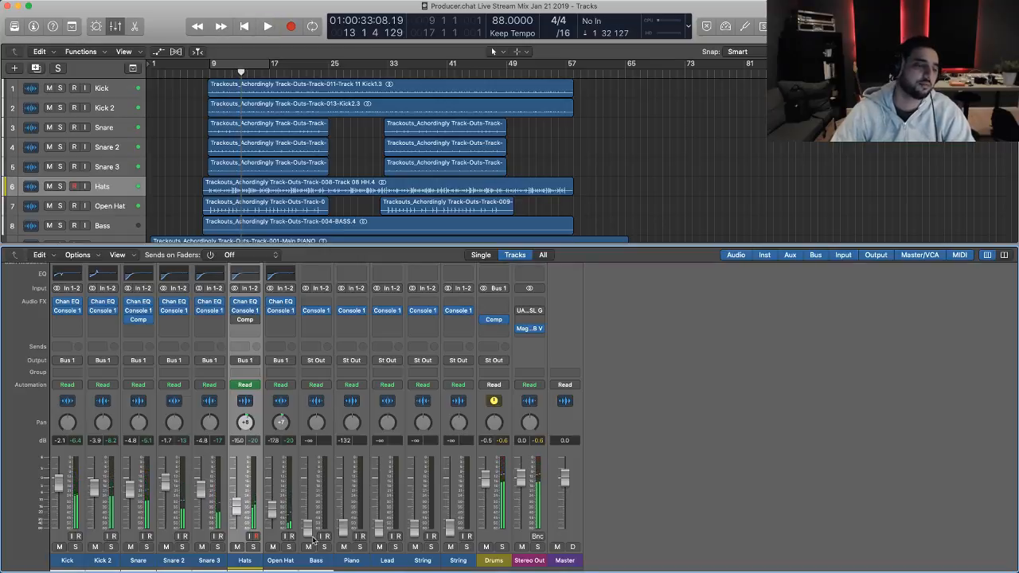
- Bring the Bass into the mix during playback, raising its volume fader to 1.1 dB
key("space")
left_click_drag(310, 529, 309, 487)
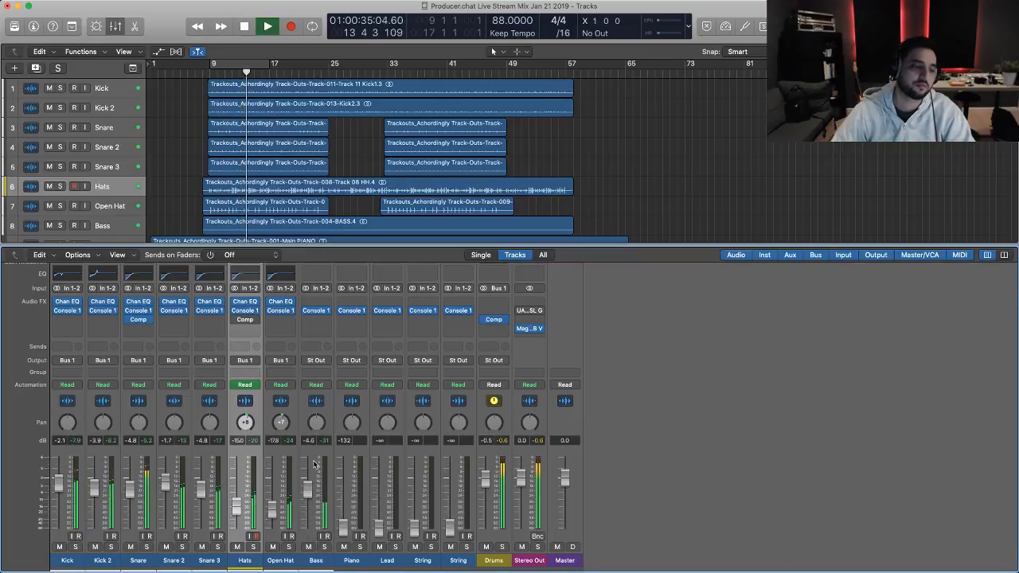
scroll(314, 466, "up", 4)
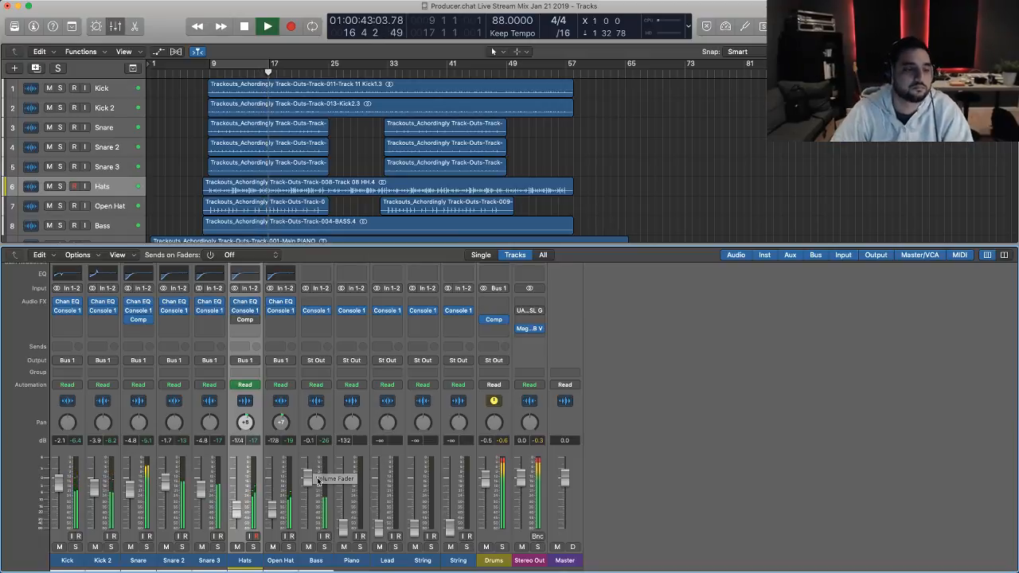
left_click_drag(313, 468, 313, 462)
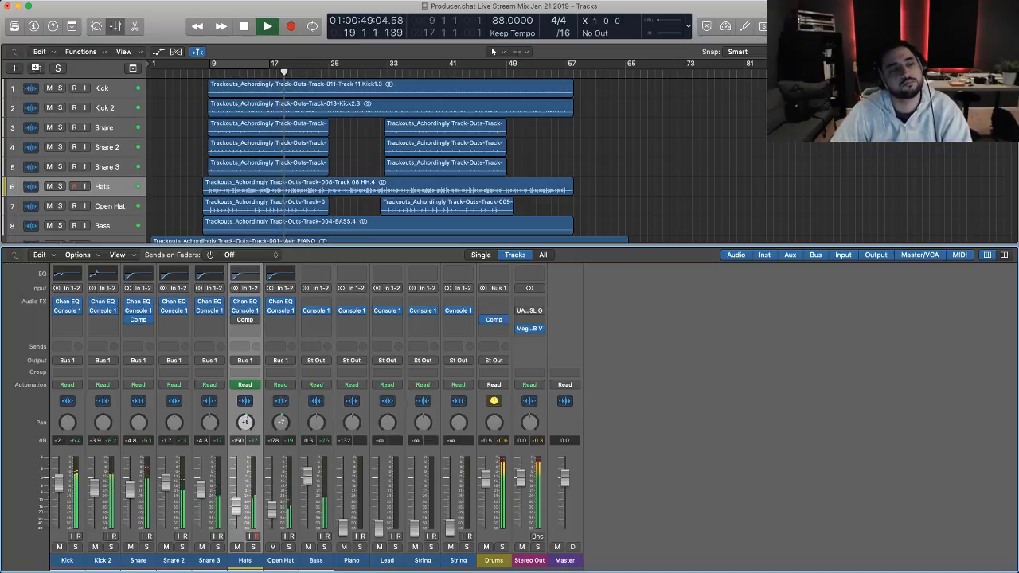
left_click_drag(307, 470, 308, 476)
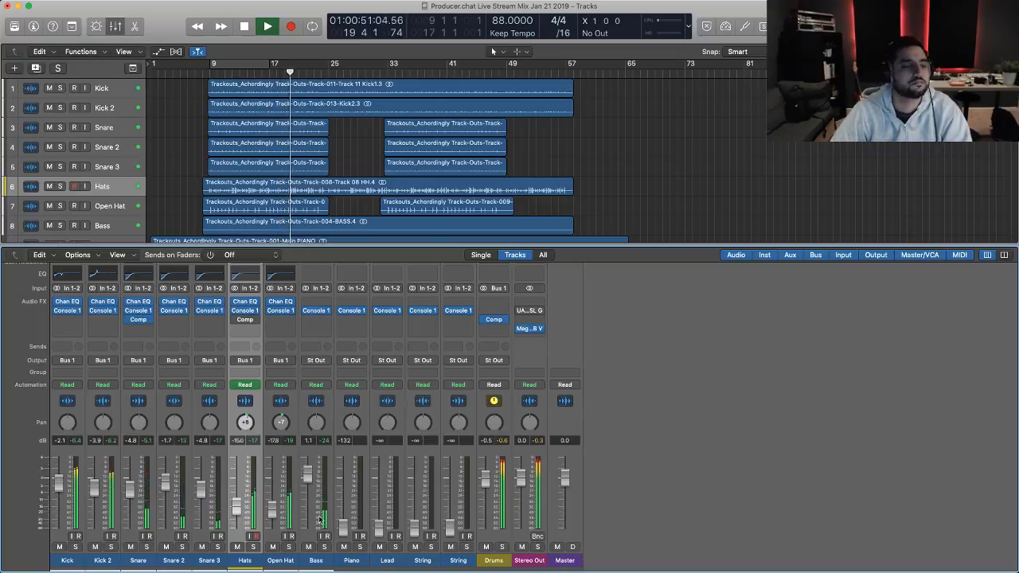
- Solo the Bass and add a Channel EQ with its analyzer on to that channel
left_click(323, 547)
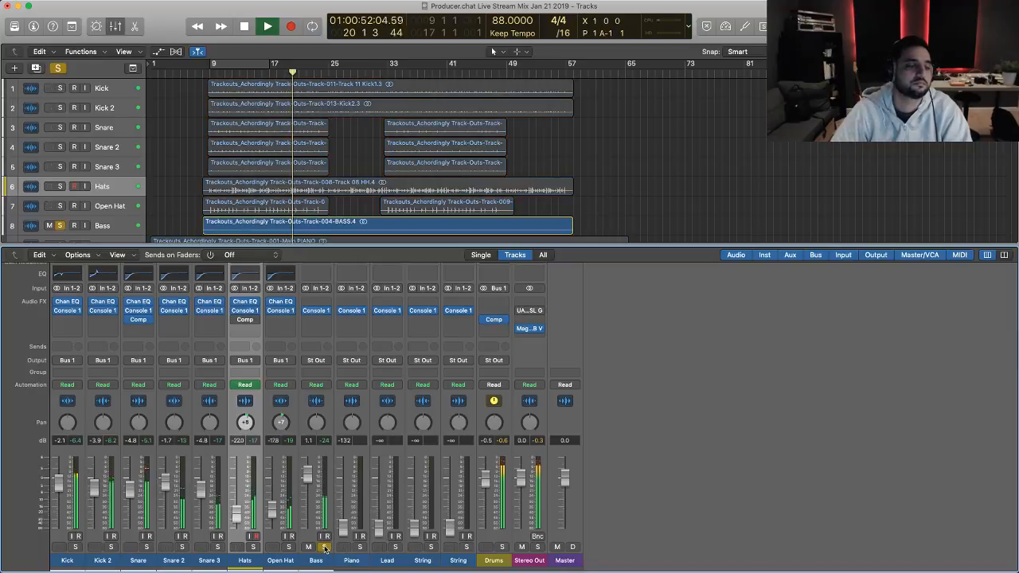
left_click(321, 276)
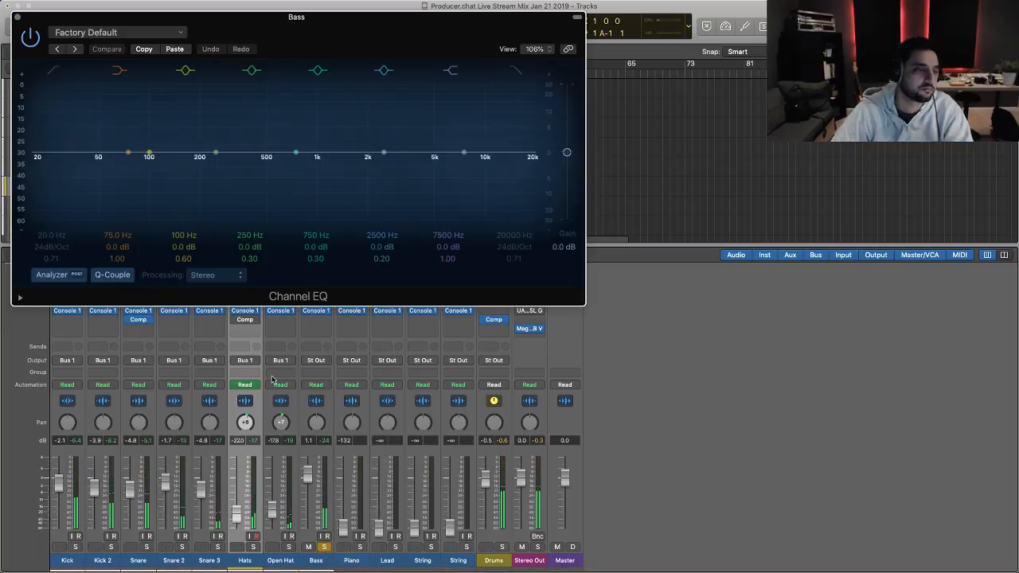
left_click(53, 275)
left_click(53, 275)
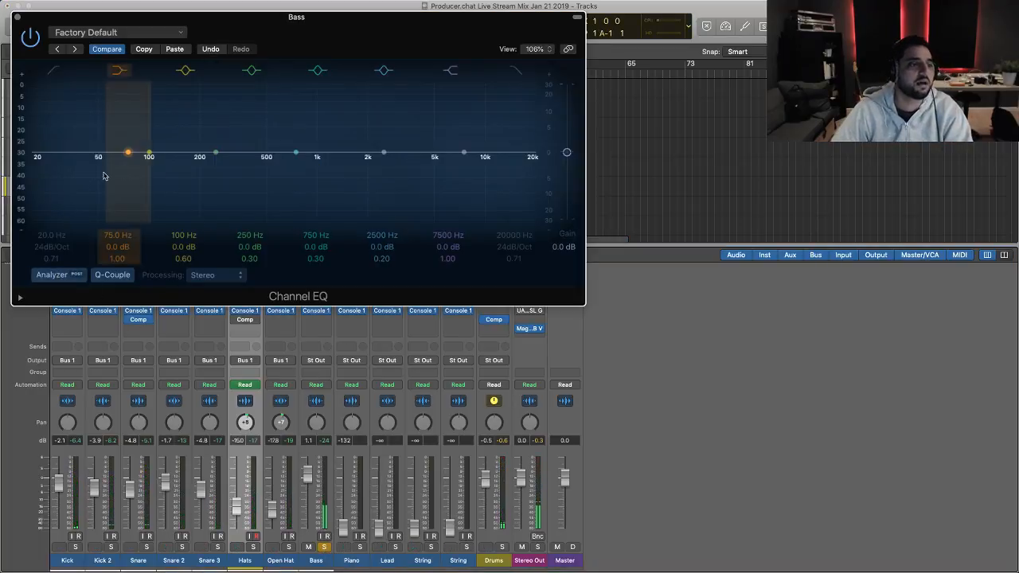
- Enable the low-cut band in the Bass Channel EQ and set its frequency to 37.5 Hz
left_click(54, 71)
mouse_move(43, 234)
left_mouse_down()
mouse_move(43, 203)
mouse_move(43, 238)
left_mouse_up()
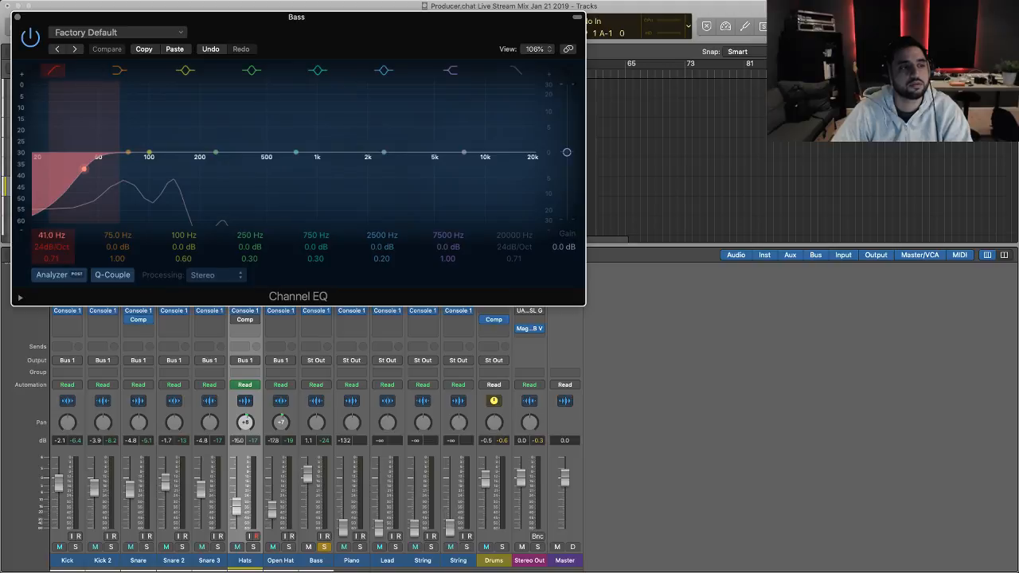
left_click_drag(43, 238, 43, 241)
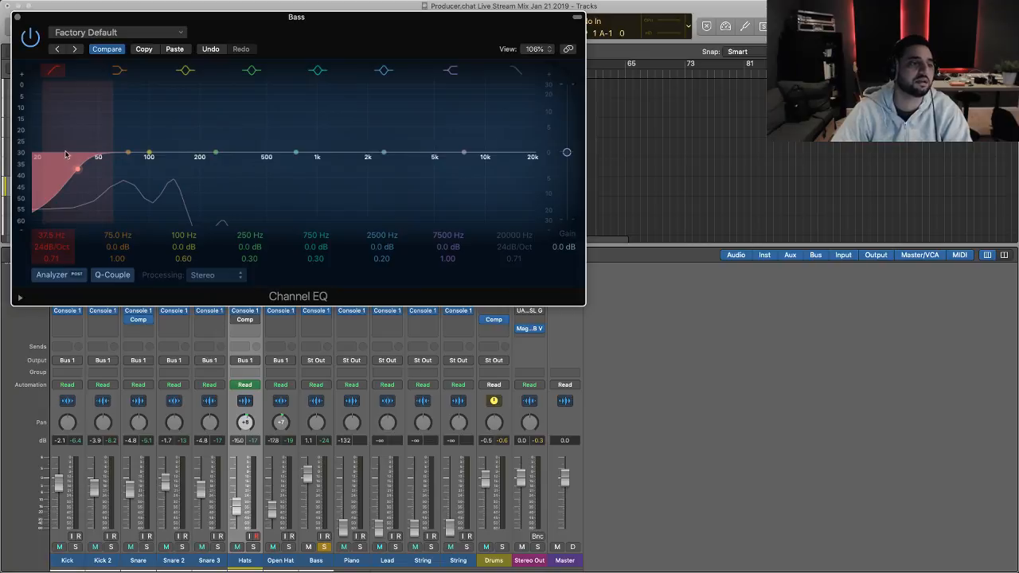
- Set the Bass low cut to 39.5 Hz during playback and compare the sound with the EQ bypassed and active
key("space")
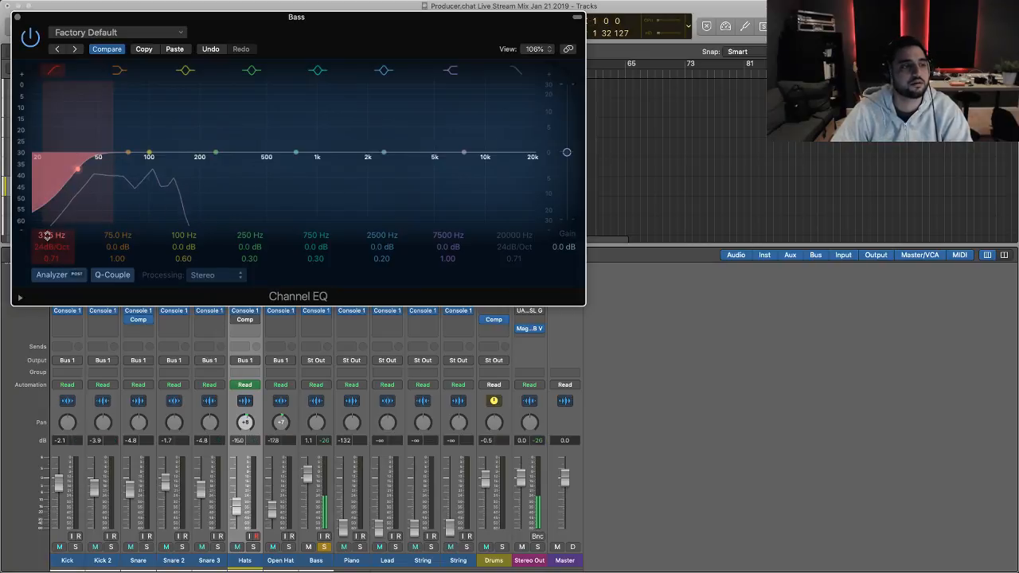
left_click_drag(48, 235, 47, 231)
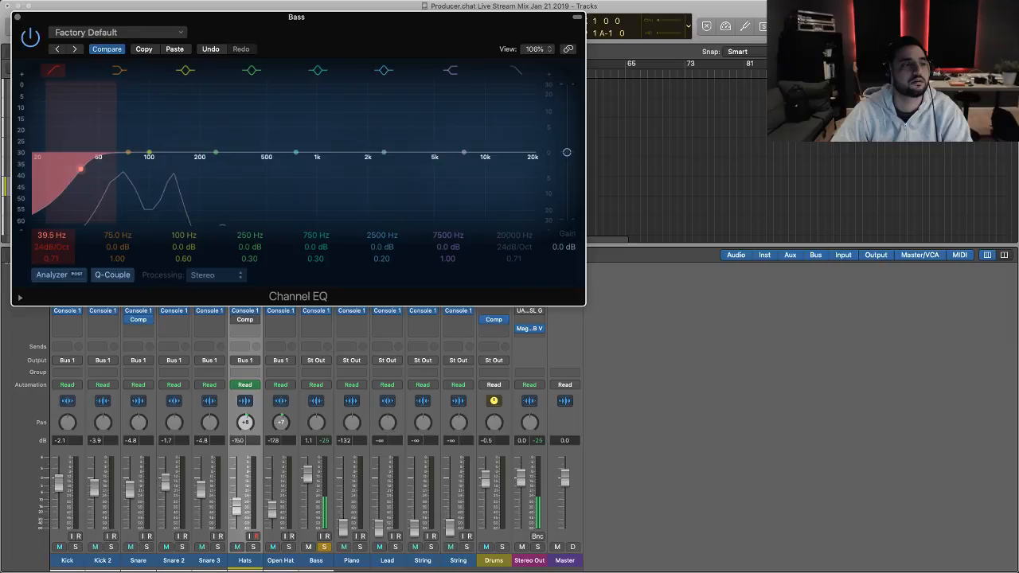
left_click(30, 38)
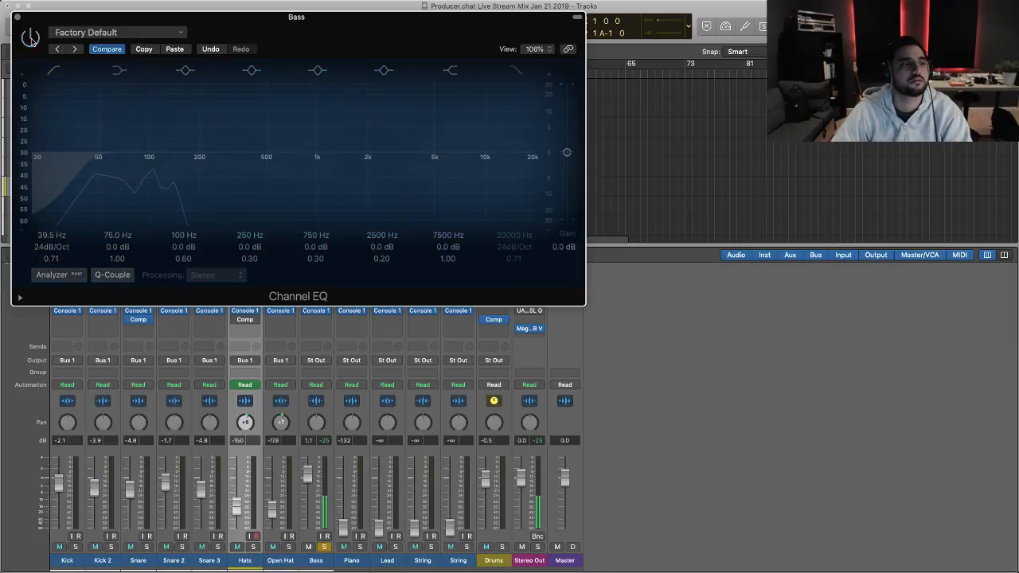
left_click(31, 37)
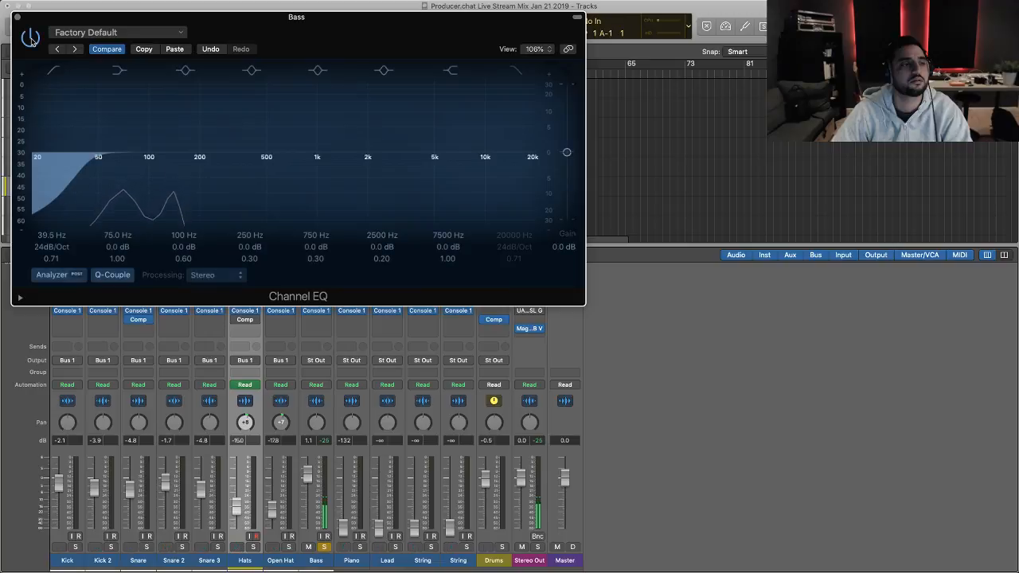
- Compare the Bass with its Channel EQ bypassed and active, set the low cut to 39.0 Hz and close the EQ
left_click(30, 38)
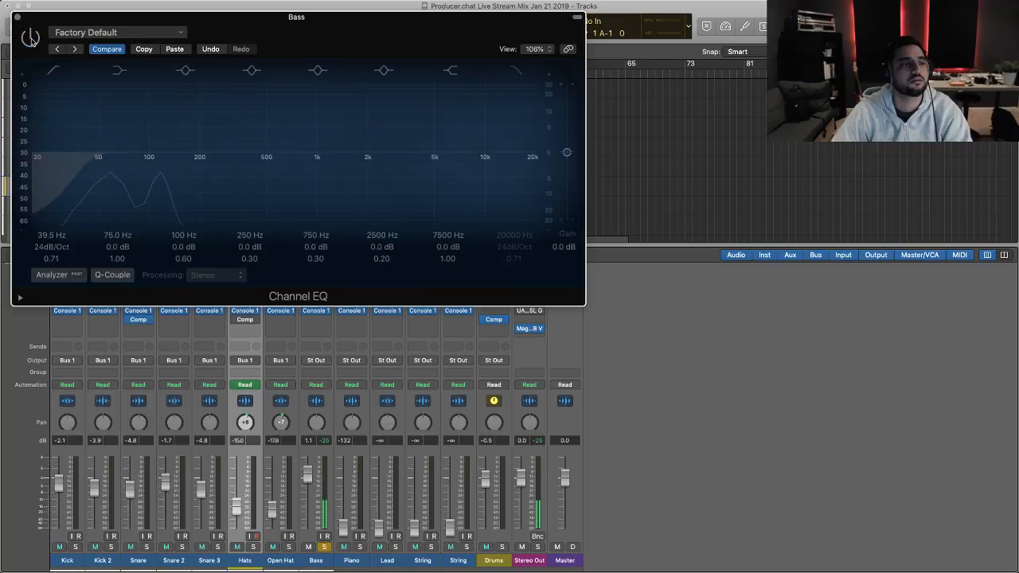
left_click(31, 37)
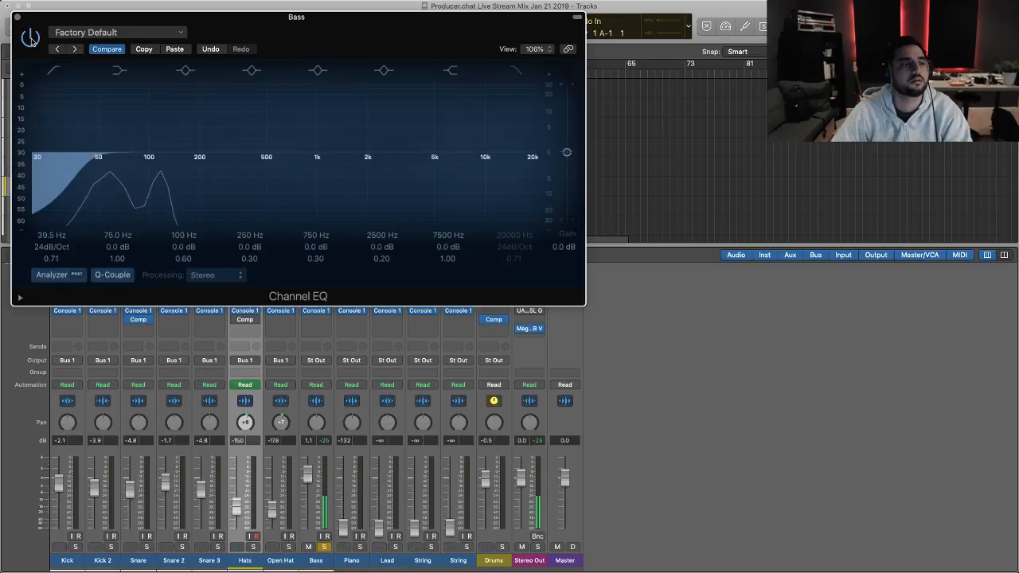
left_click(30, 38)
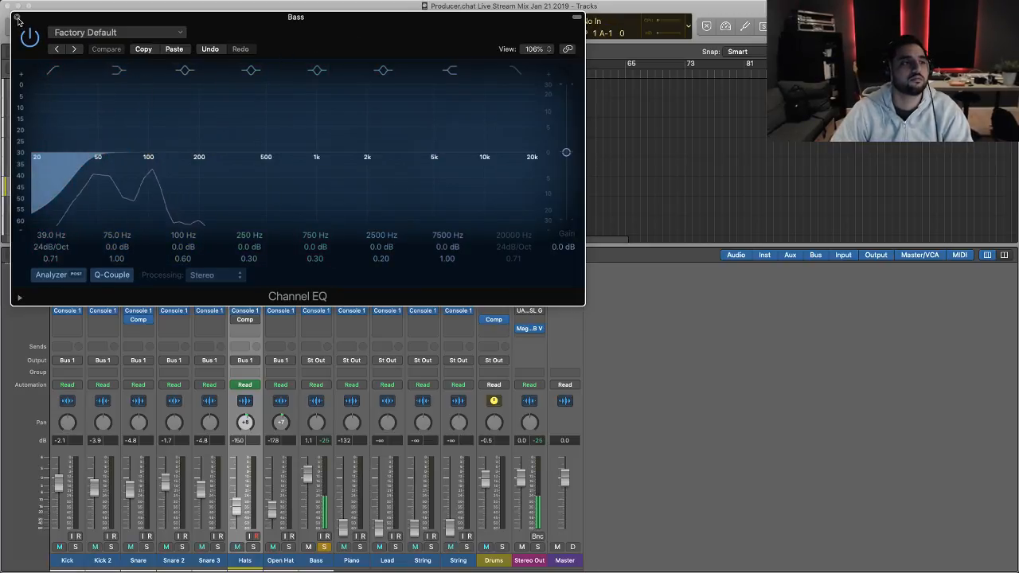
left_click(16, 17)
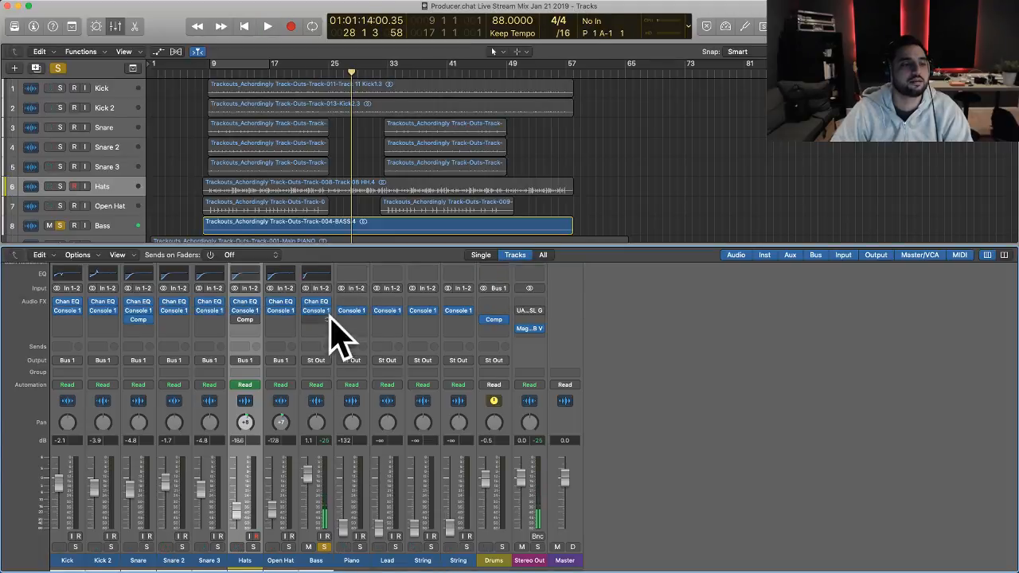
- Move the Bass channel's lower Channel EQ down one insert slot, leaving a gap below Console 1, and save the project
left_click_drag(316, 320, 315, 334)
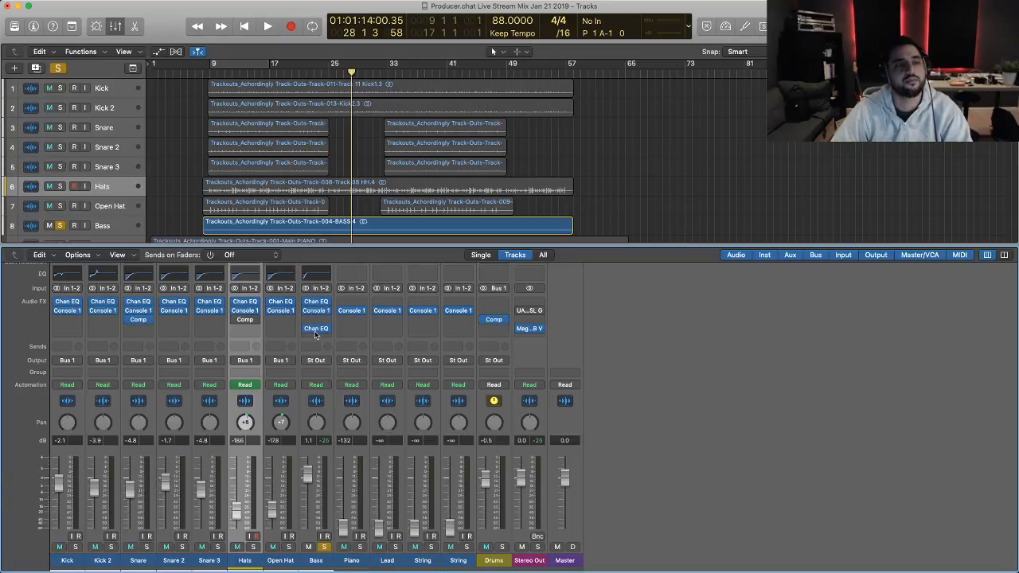
left_click(315, 321)
left_click(317, 298)
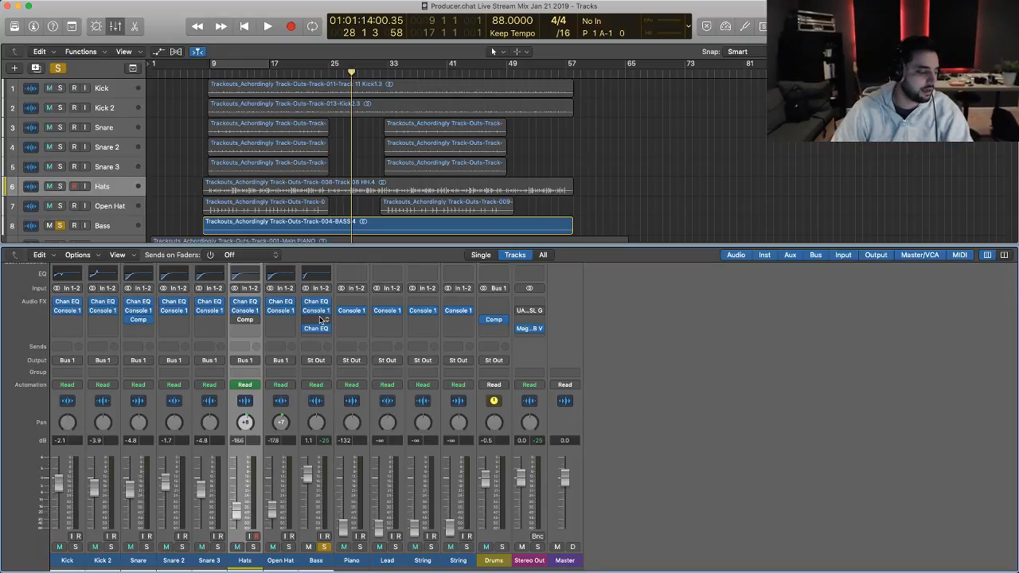
key("ctrl+s")
key("ctrl+s")
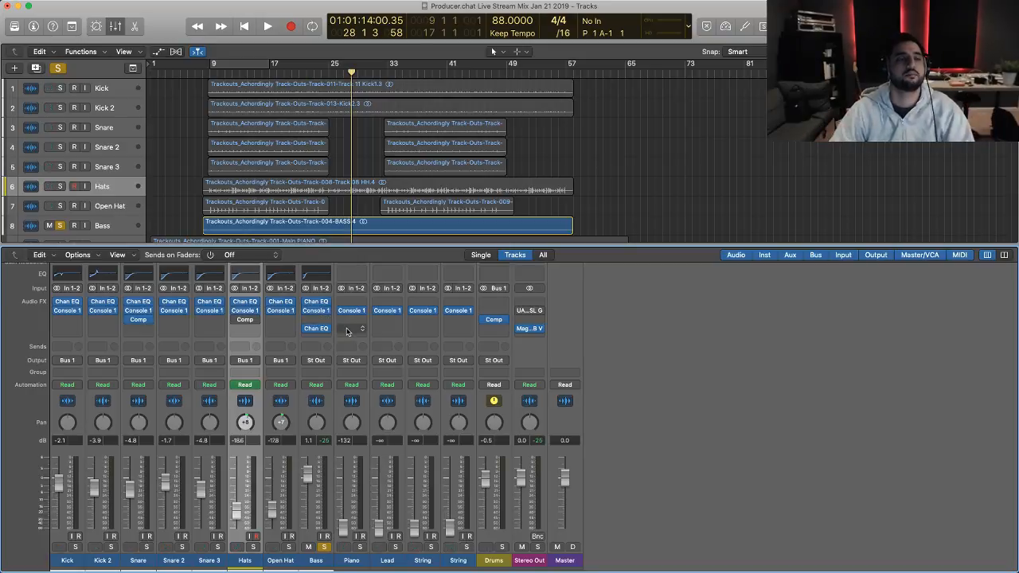
- Insert a Vintage Console EQ in the empty Bass slot between Console 1 and the lower Channel EQ
key("space")
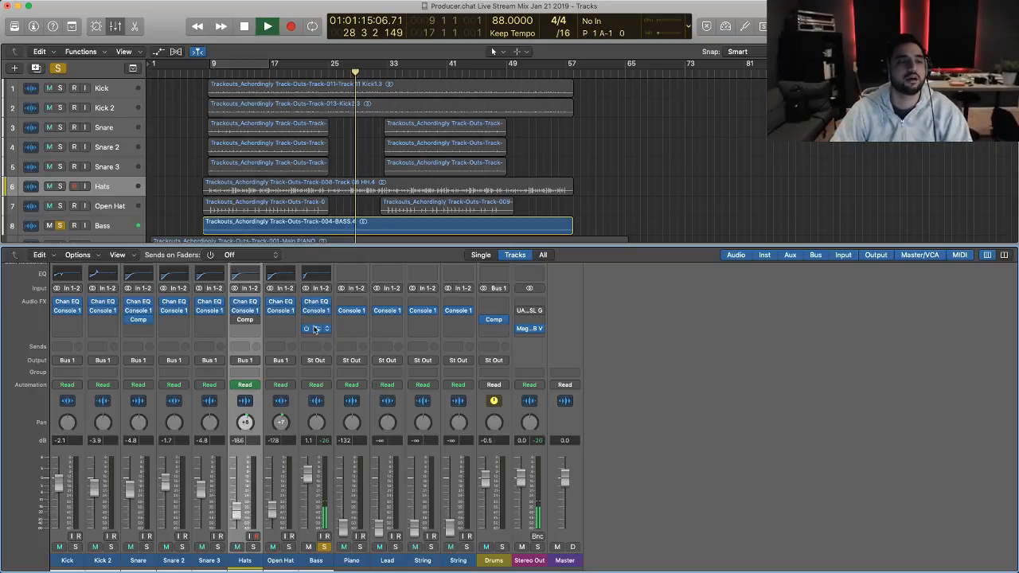
key("space")
left_click(315, 319)
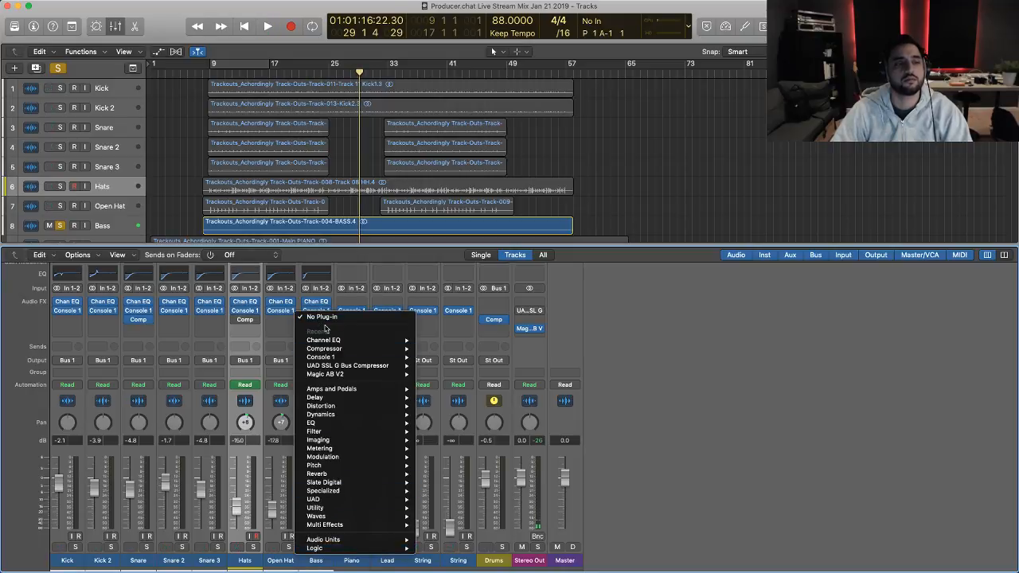
mouse_move(350, 398)
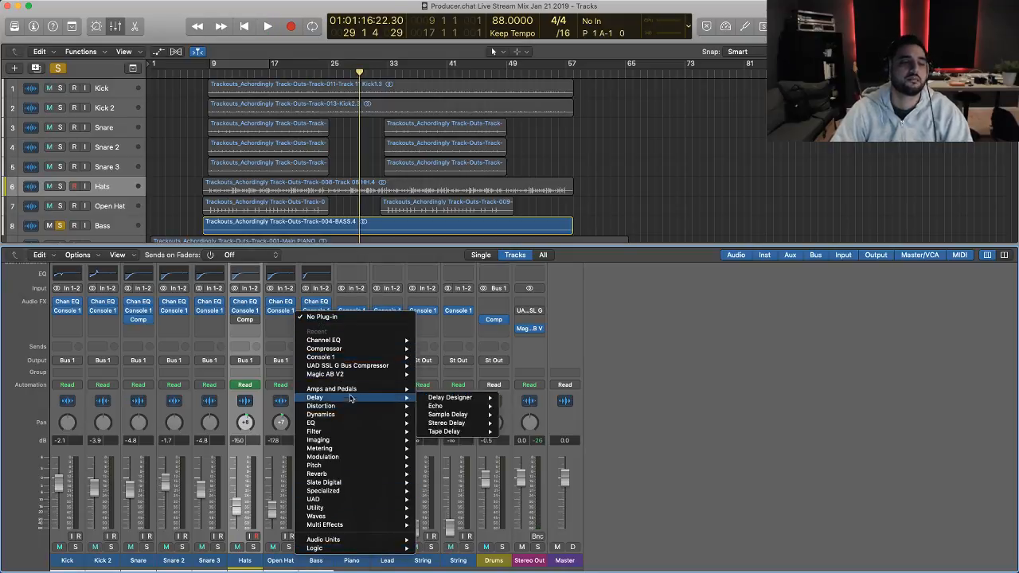
mouse_move(351, 422)
mouse_move(487, 424)
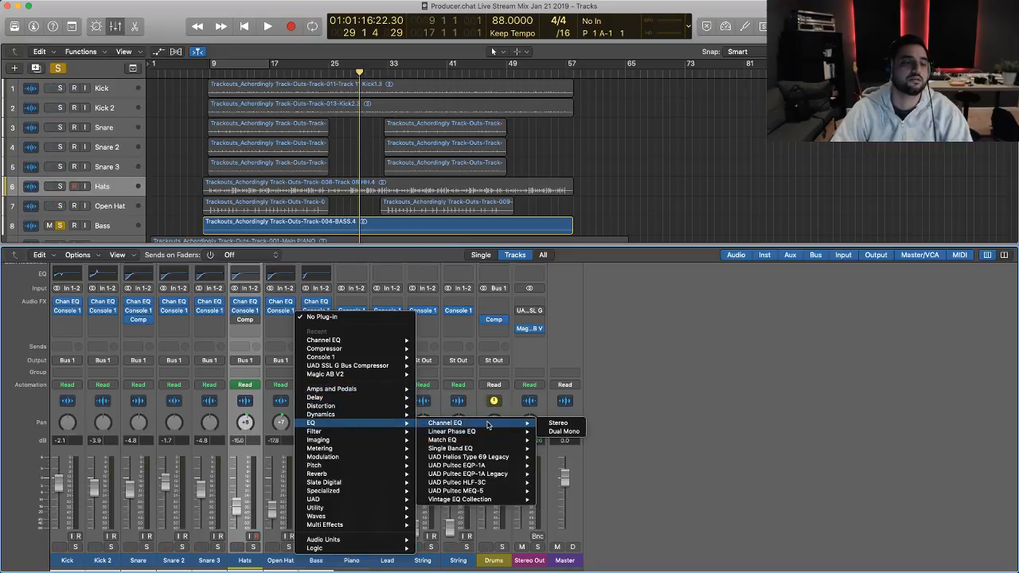
mouse_move(482, 502)
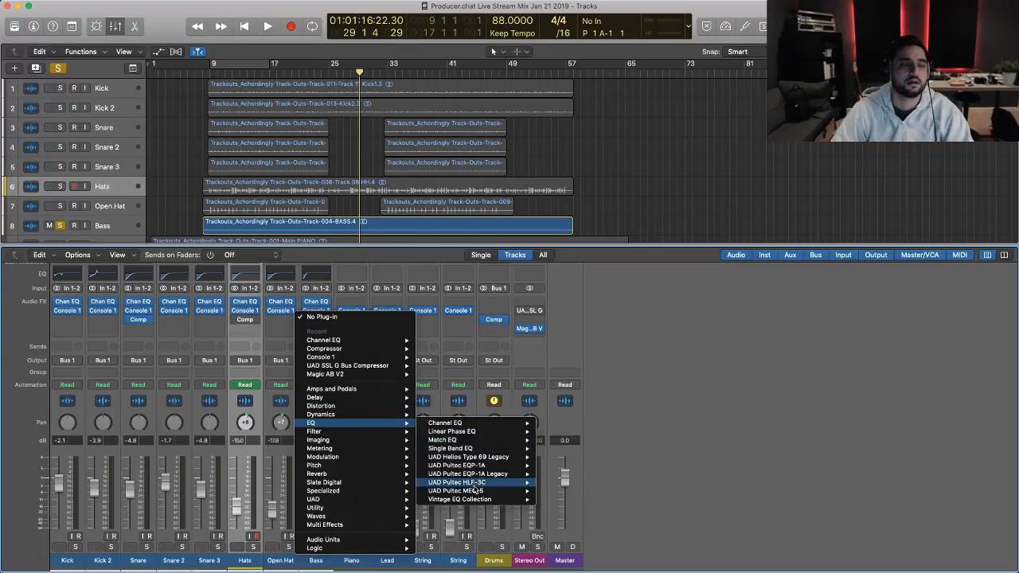
mouse_move(479, 499)
mouse_move(554, 499)
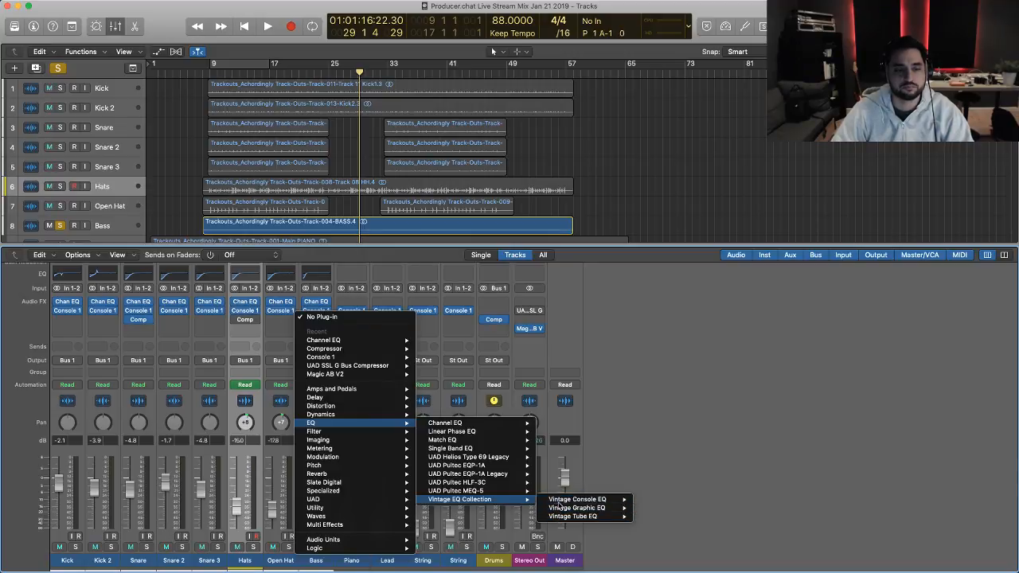
left_click(656, 499)
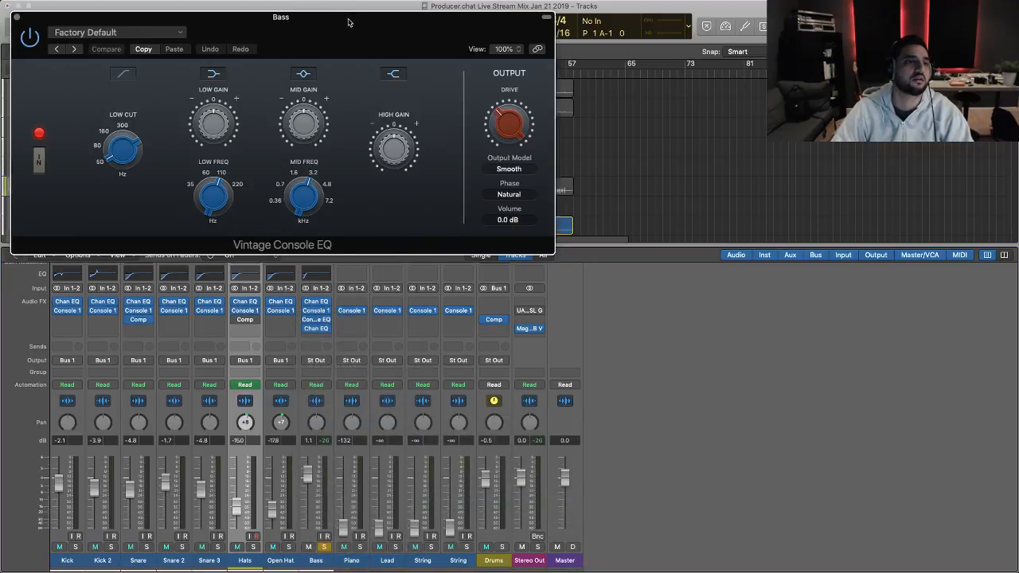
- Boost the Bass lows during playback in the Vintage Console EQ, with low gain at 6.2 dB and low frequency at 65 Hz
left_click_drag(350, 16, 569, 180)
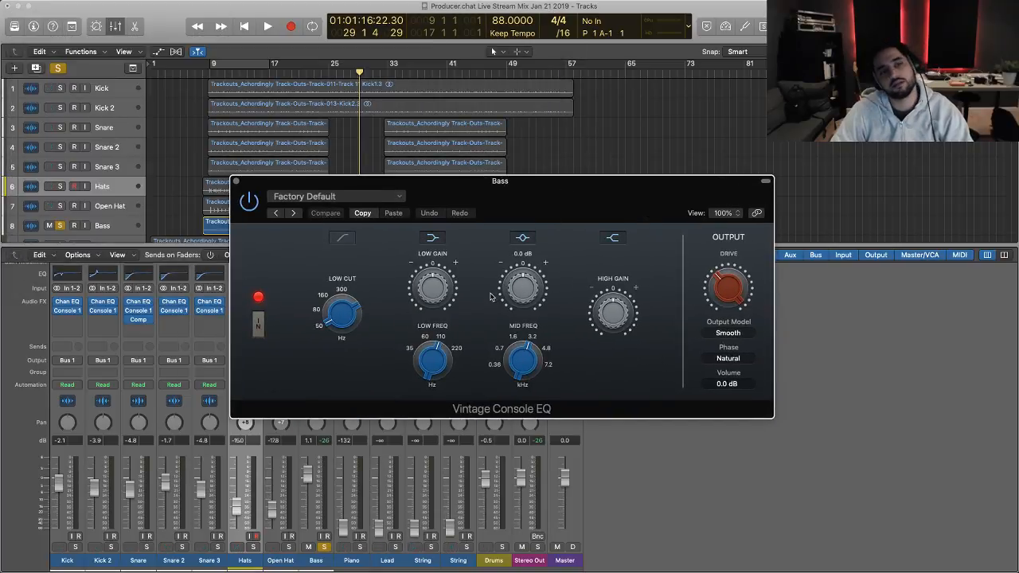
mouse_move(423, 298)
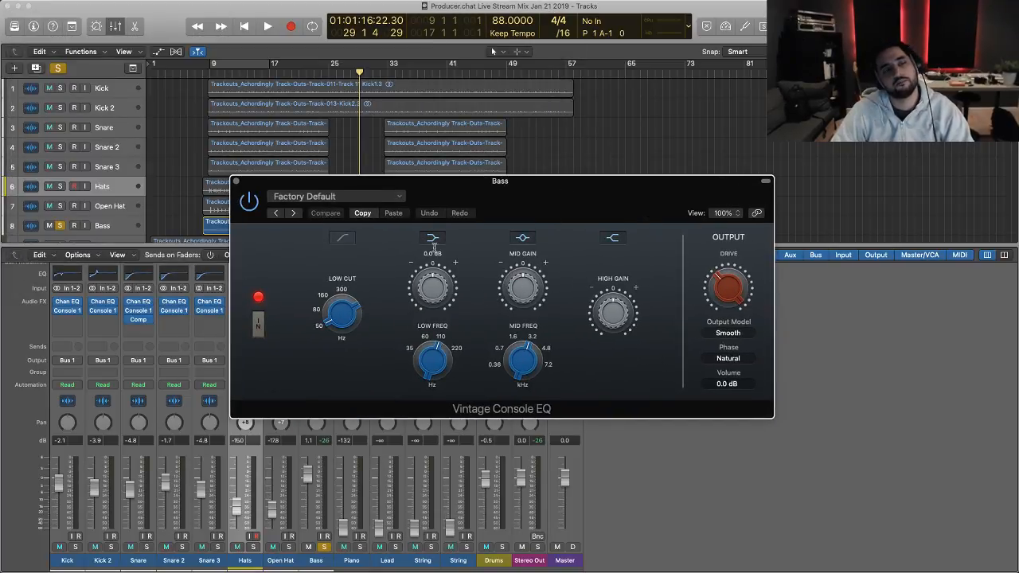
left_click_drag(551, 183, 517, 222)
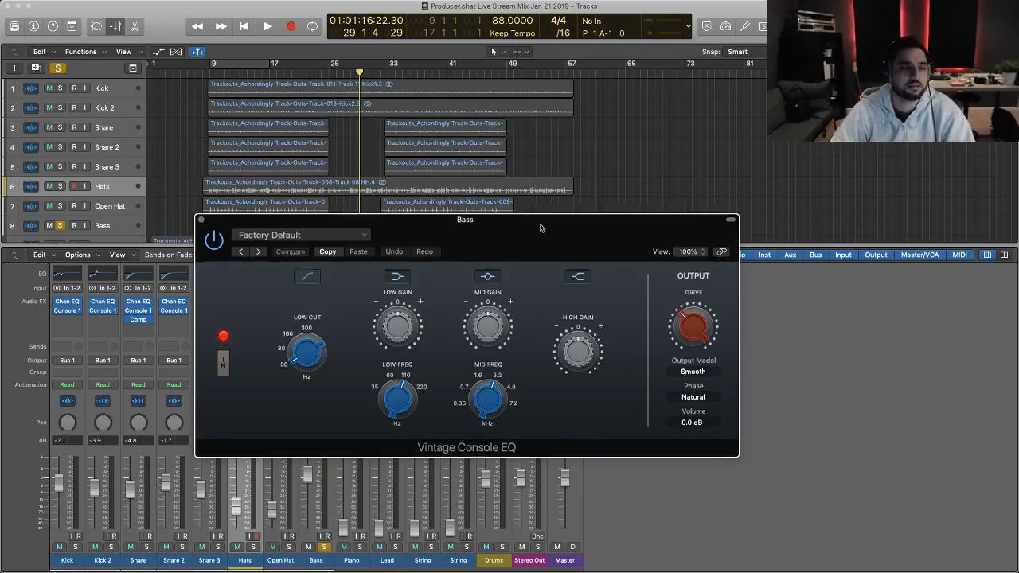
left_click_drag(540, 227, 547, 205)
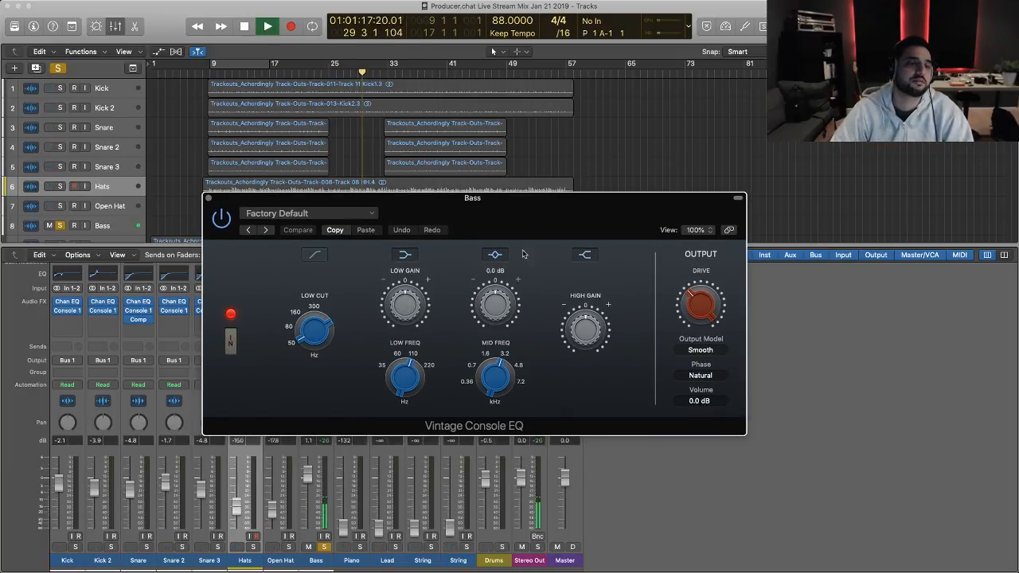
left_click_drag(537, 206, 504, 136)
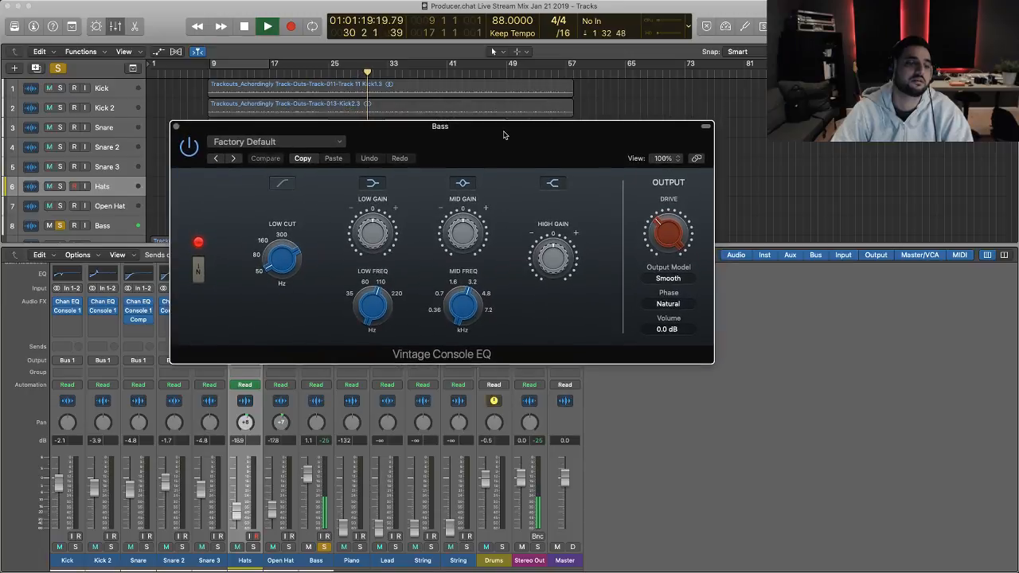
left_click_drag(388, 247, 385, 231)
left_click_drag(376, 288, 379, 323)
key("space")
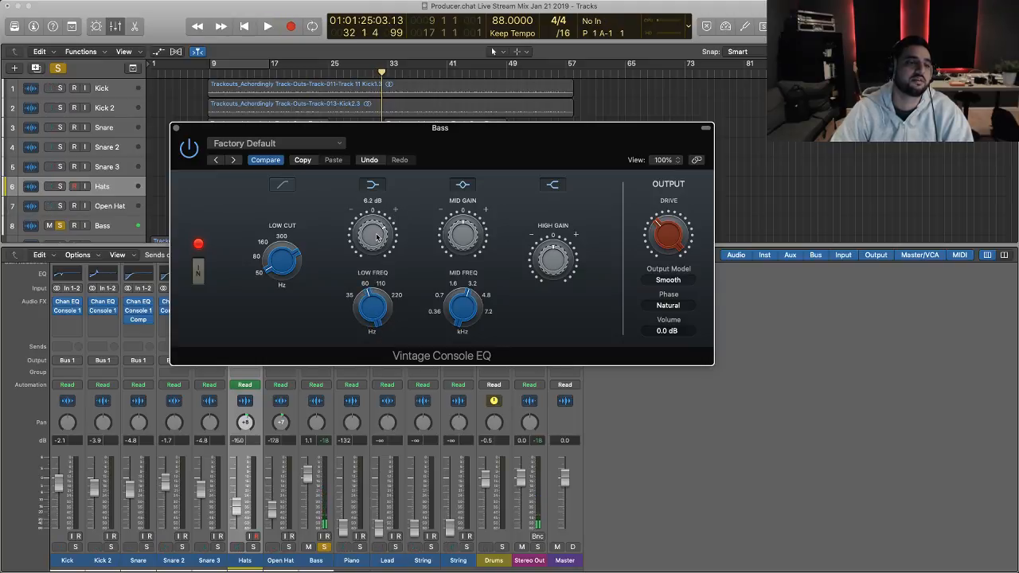
left_click_drag(377, 237, 382, 231)
mouse_move(380, 302)
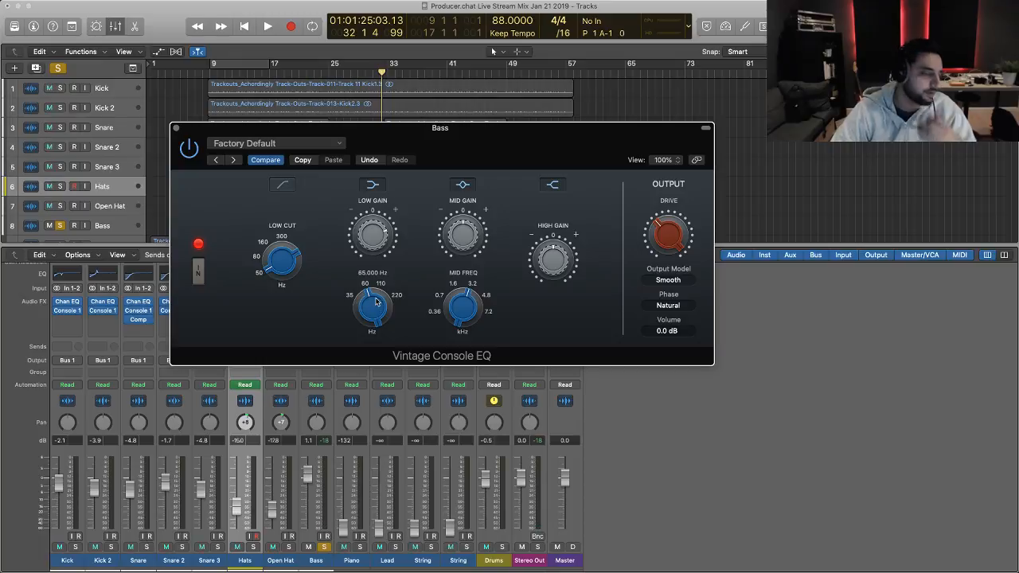
- Set the low frequency to 47.5 Hz and compare the Vintage Console EQ bypassed and active while cycling bars 9 to 17
key("space")
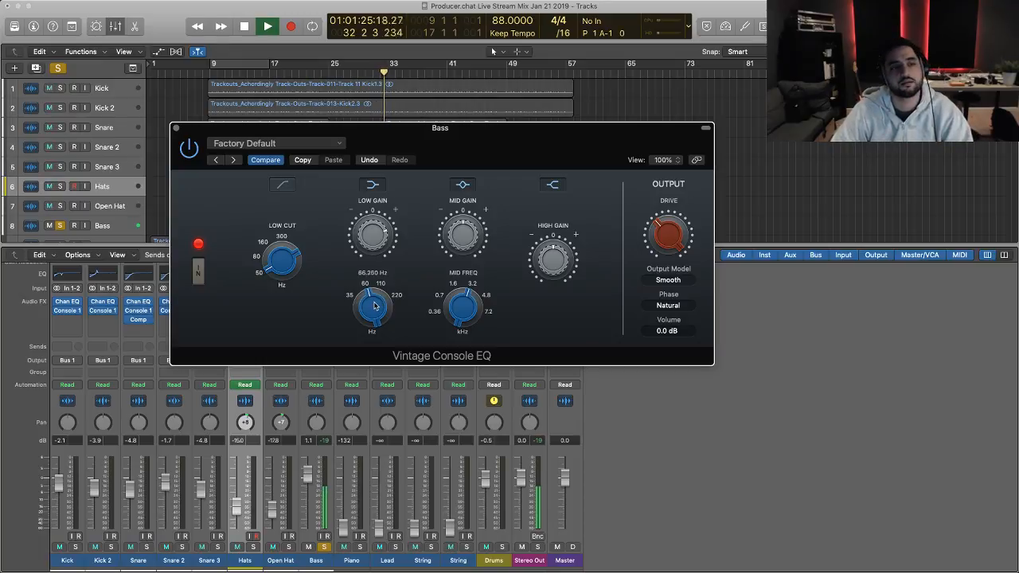
left_click_drag(381, 301, 375, 334)
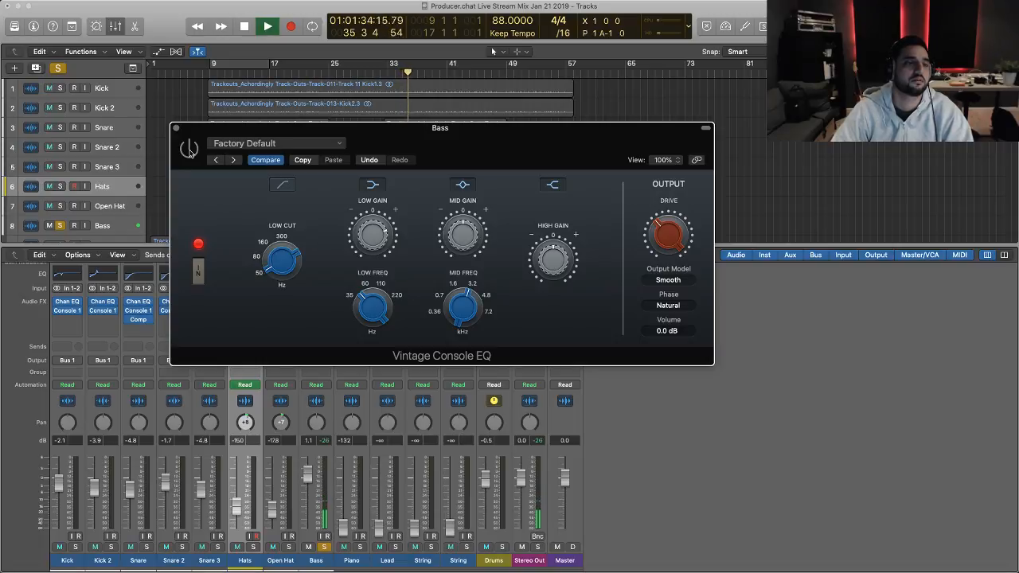
left_click(242, 66)
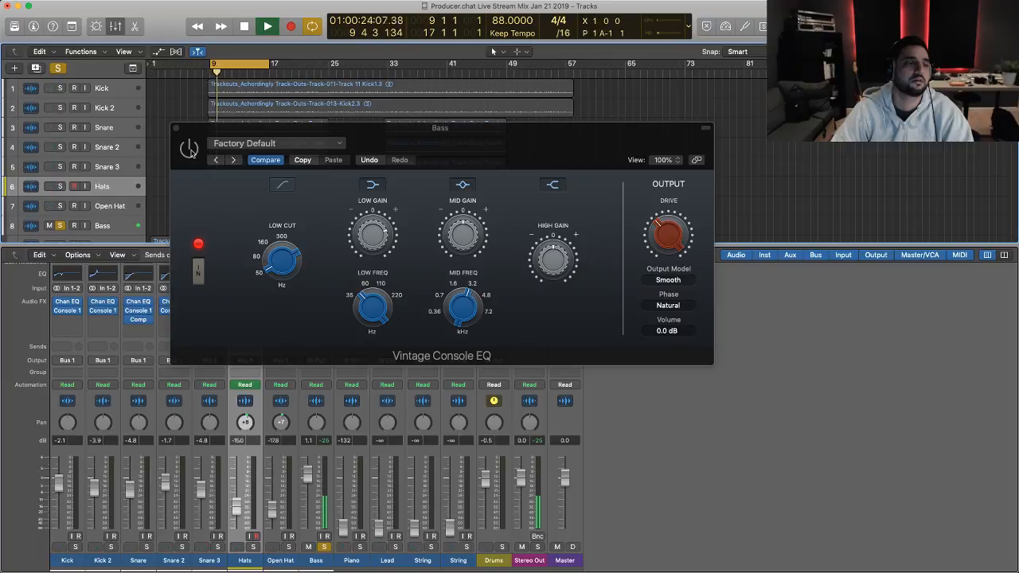
left_click(191, 152)
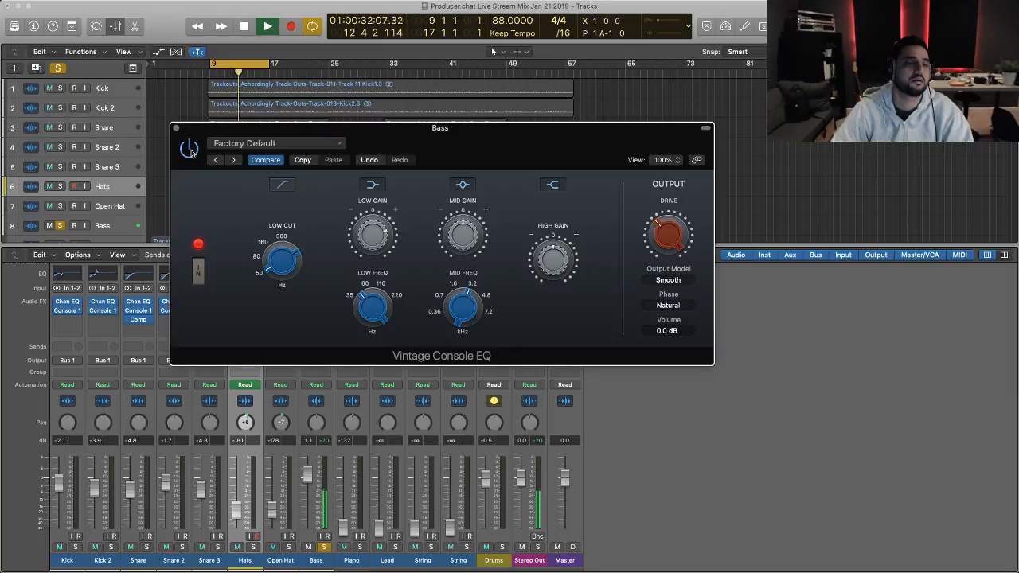
key("space")
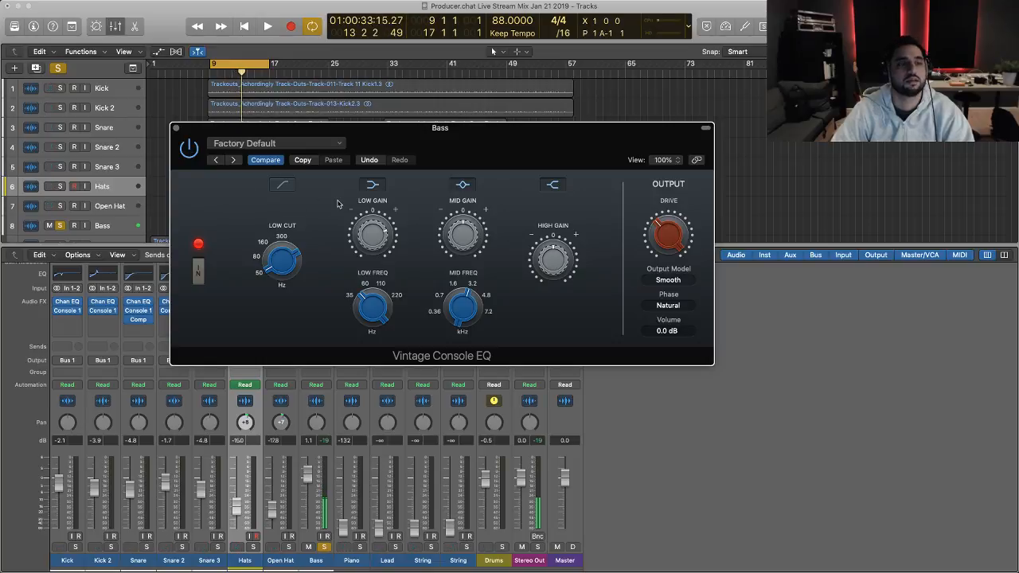
- Fine-tune the low frequency of the Vintage Console EQ during cycled playback, move its window clear of the Bass channel and check the bypass
mouse_move(289, 273)
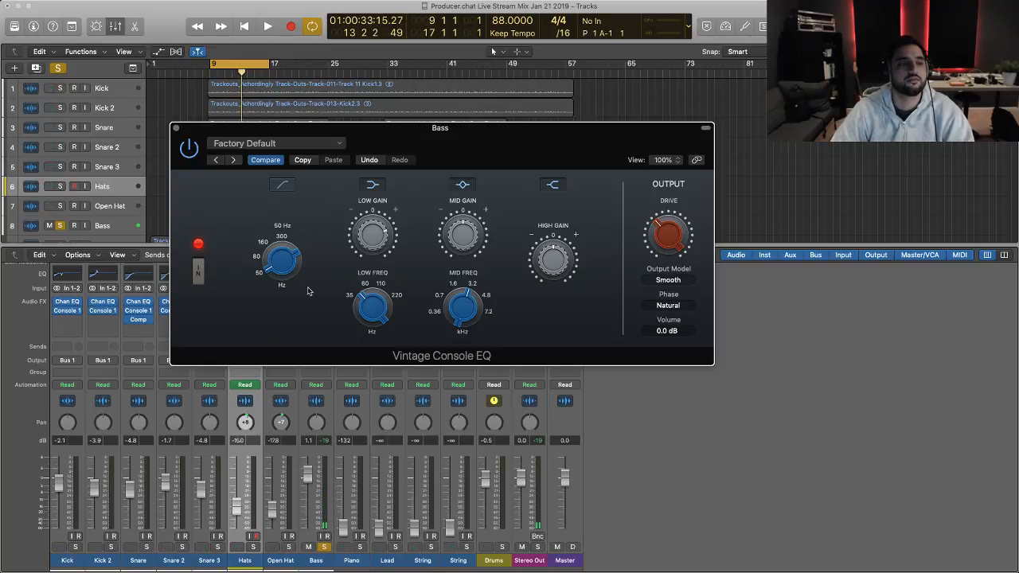
mouse_move(377, 318)
key("space")
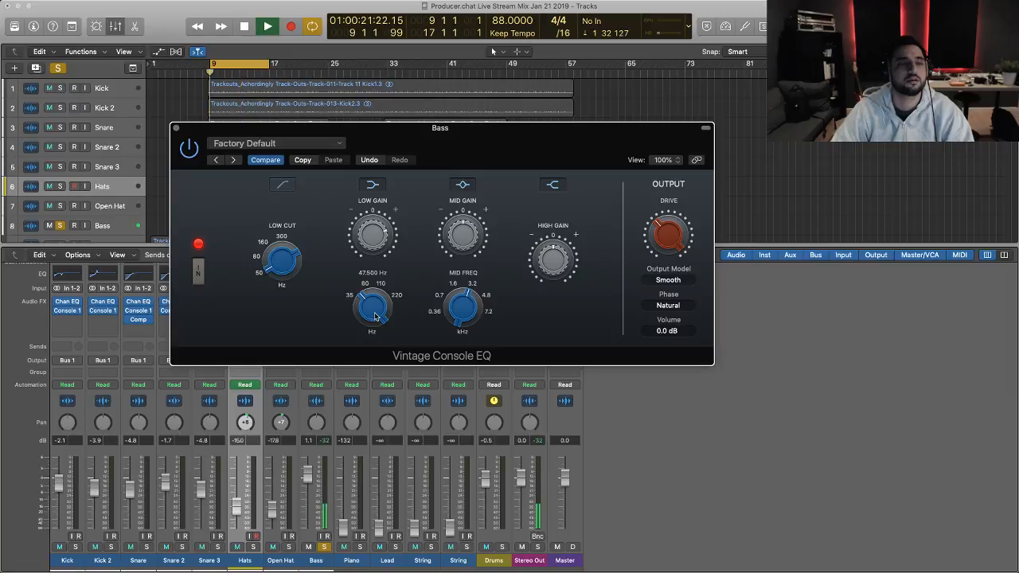
left_click_drag(376, 319, 376, 324)
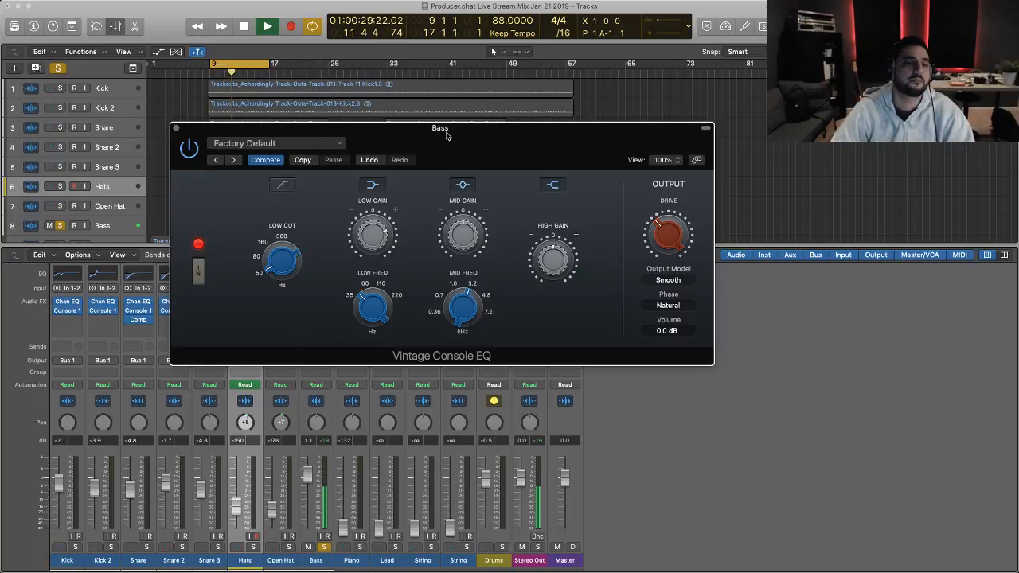
left_click_drag(474, 133, 743, 110)
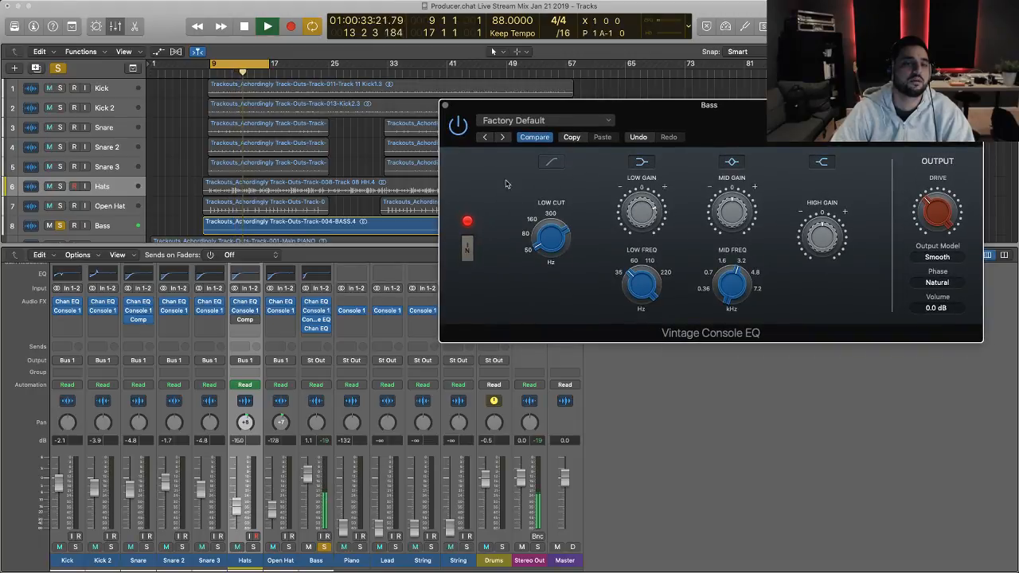
left_click(459, 127)
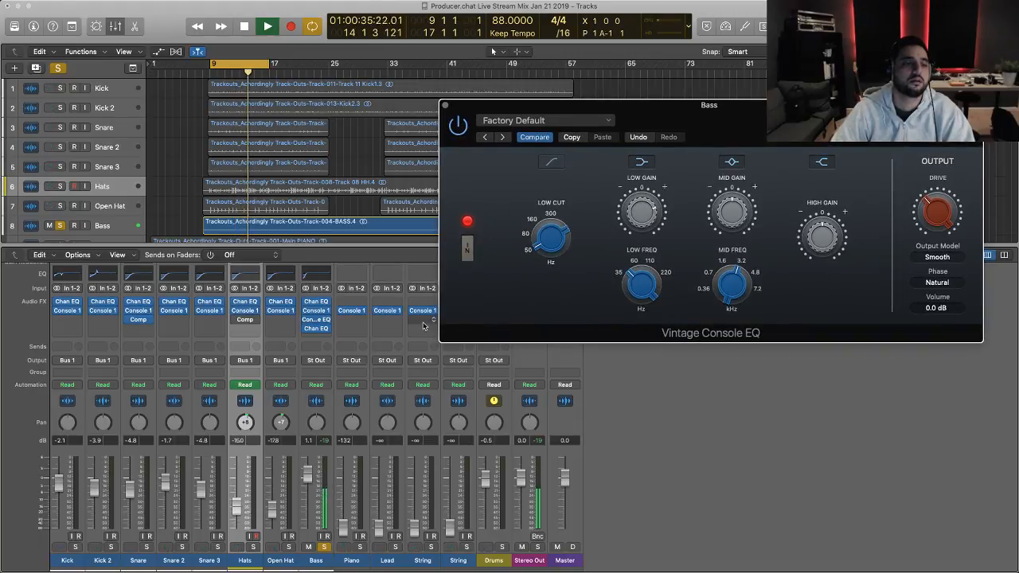
key("space")
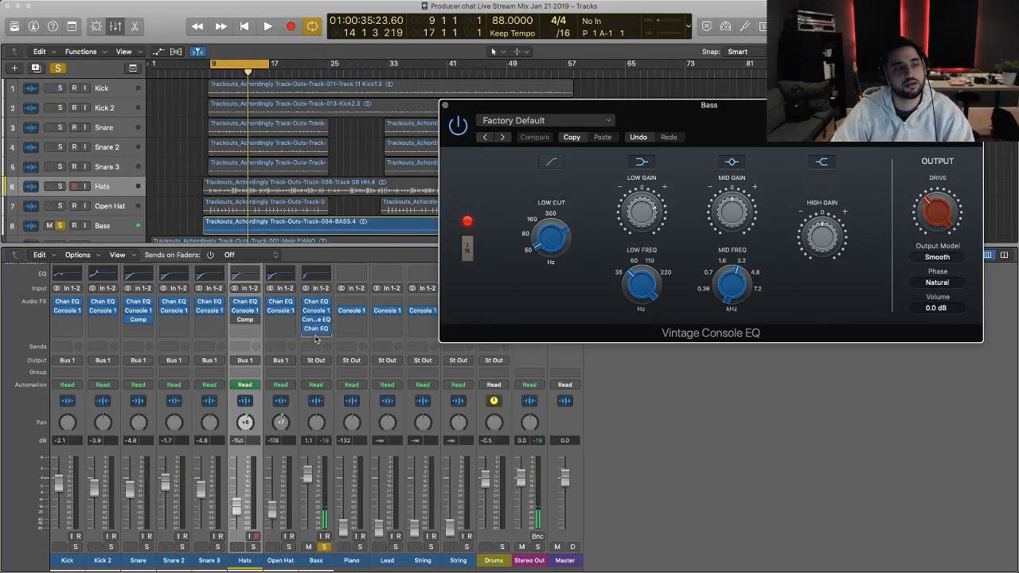
- Insert a stereo Waves RBass plug-in in the empty Bass slot between the Vintage Console EQ and the lower Channel EQ
scroll(314, 337, "down", 1)
left_click(313, 320)
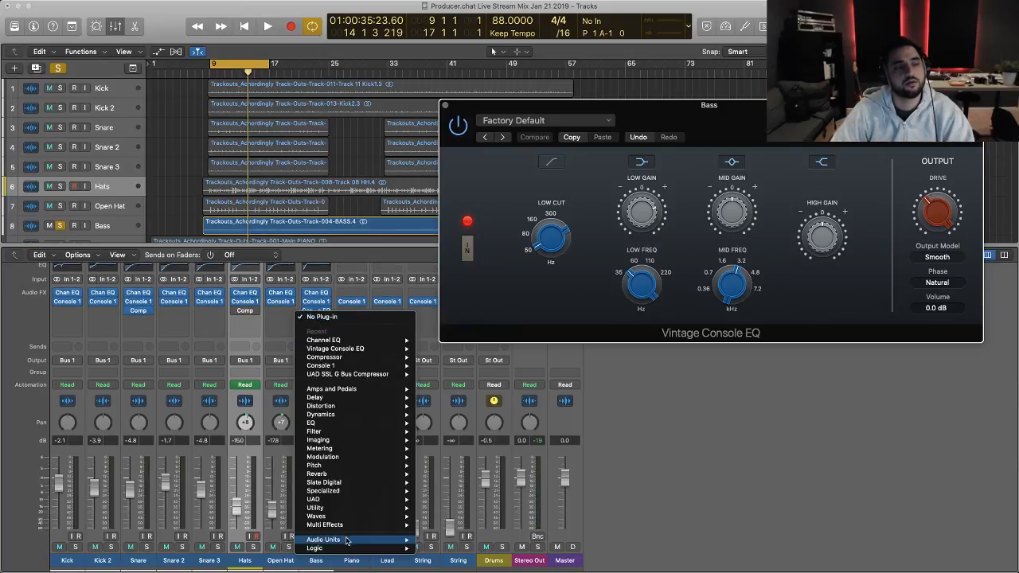
mouse_move(346, 540)
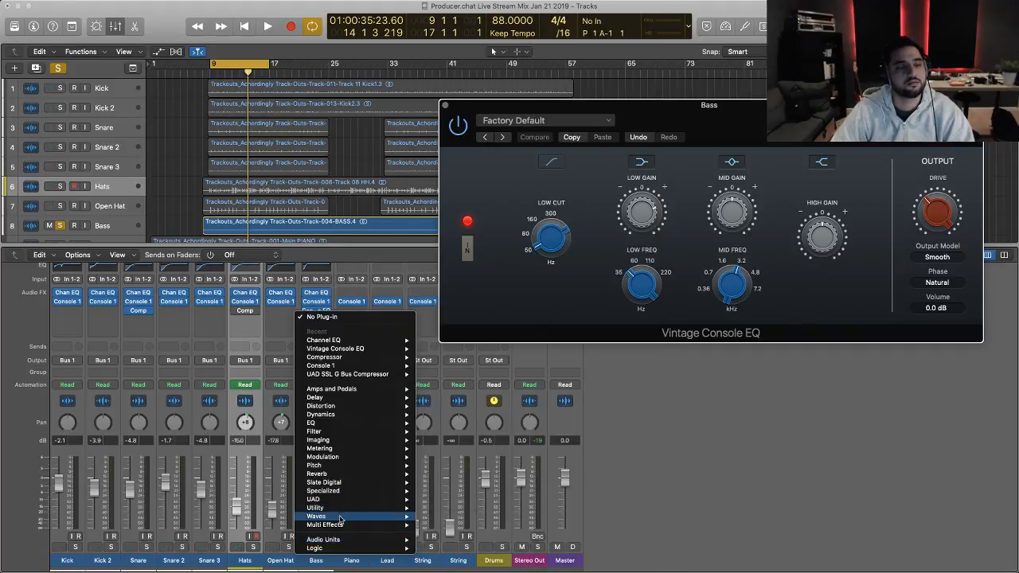
mouse_move(351, 515)
mouse_move(466, 528)
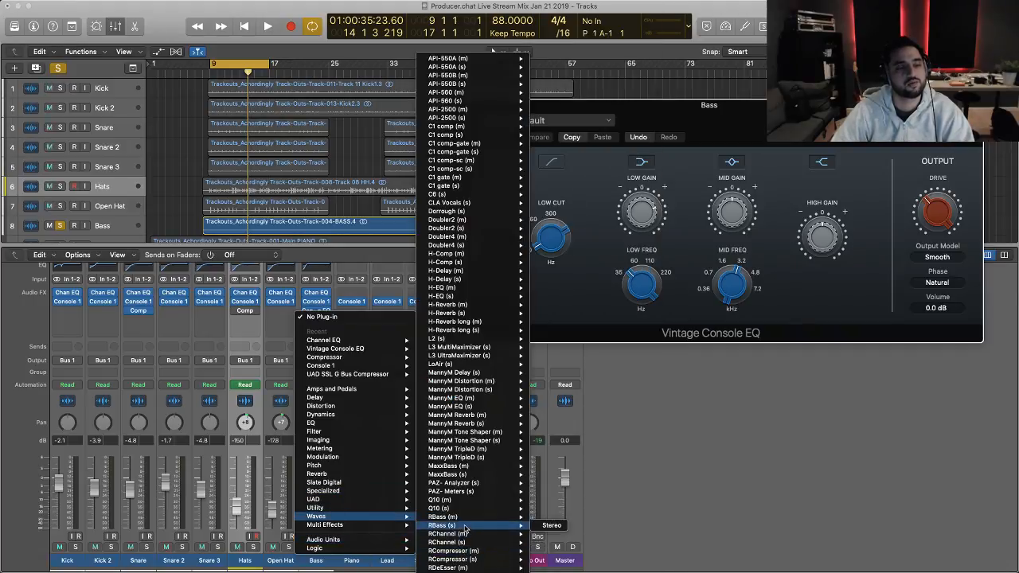
left_click(552, 526)
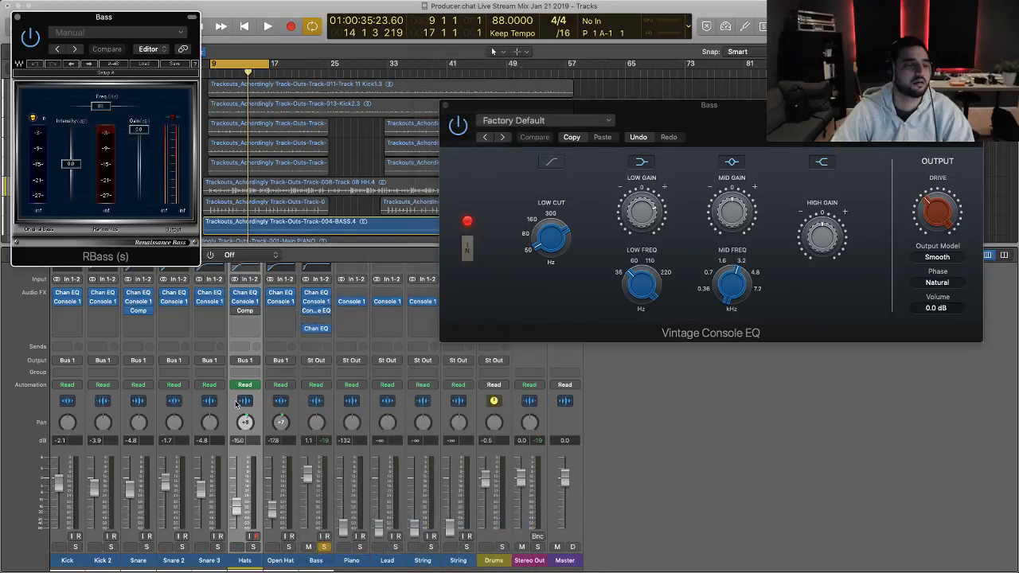
- Fine-tune the Vintage Console EQ's low gain during cycled playback with RBass inserted, and close the RBass window
key("space")
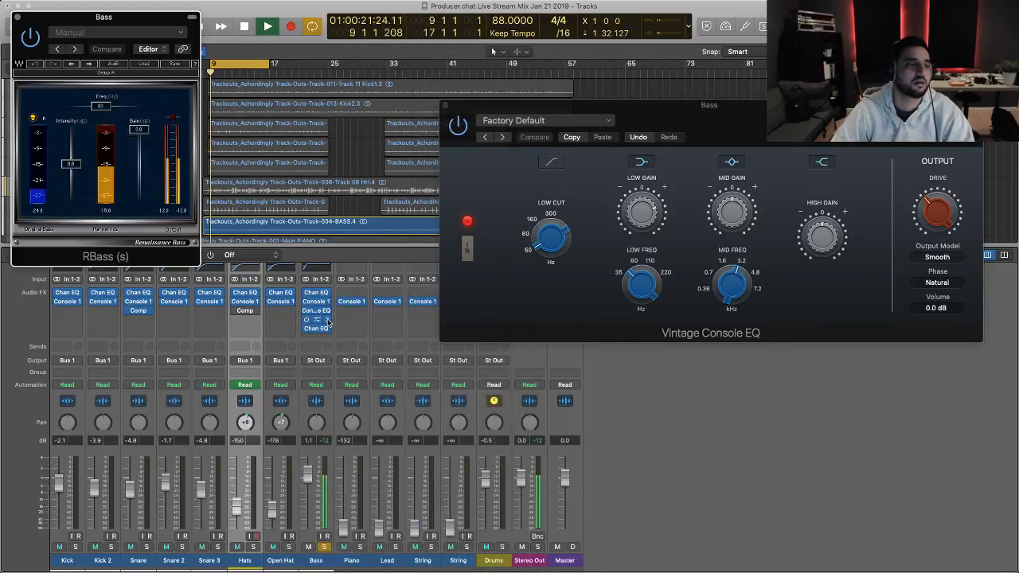
key("space")
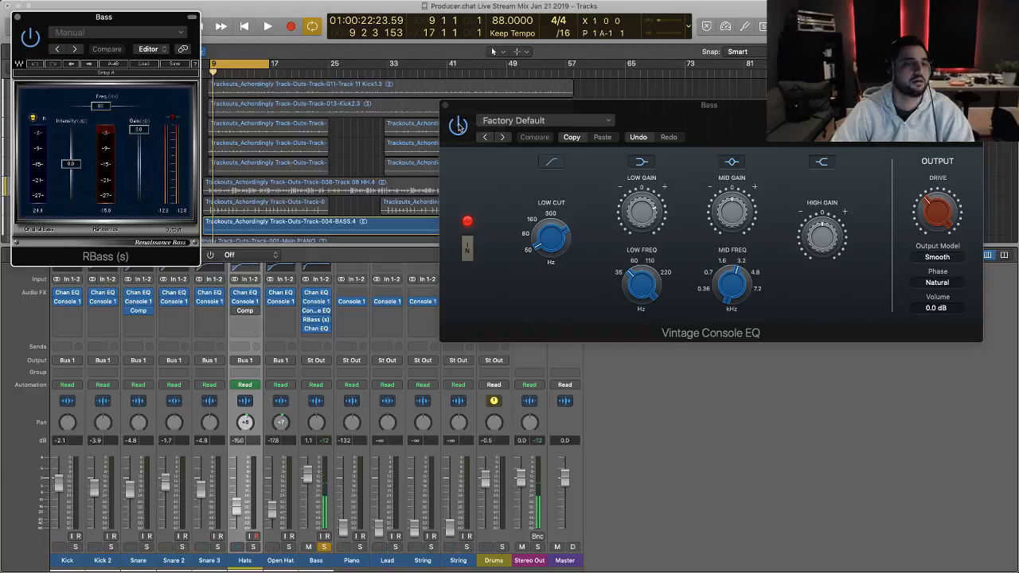
left_click(458, 126)
key("space")
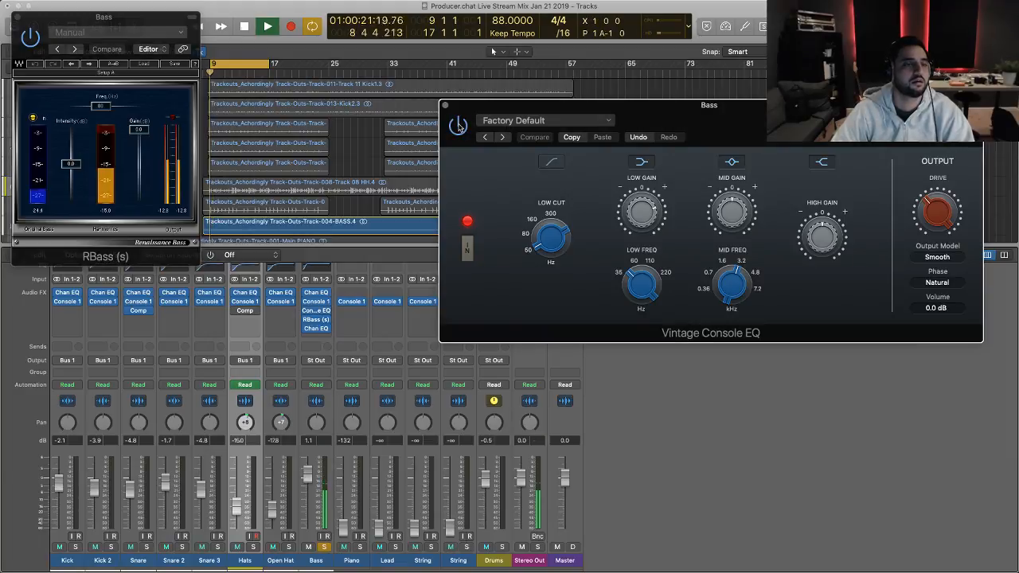
left_click_drag(643, 231, 643, 223)
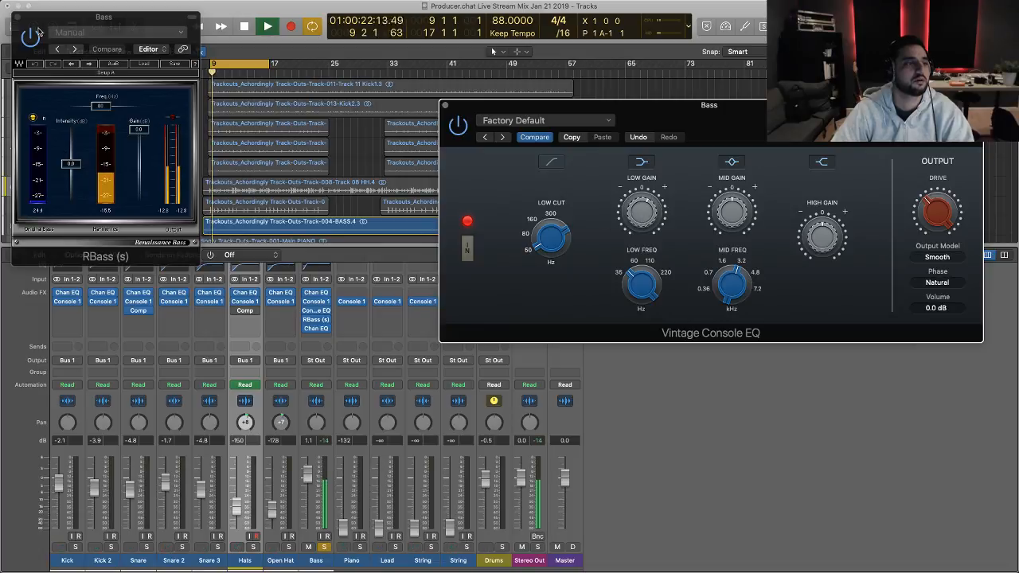
left_click(18, 17)
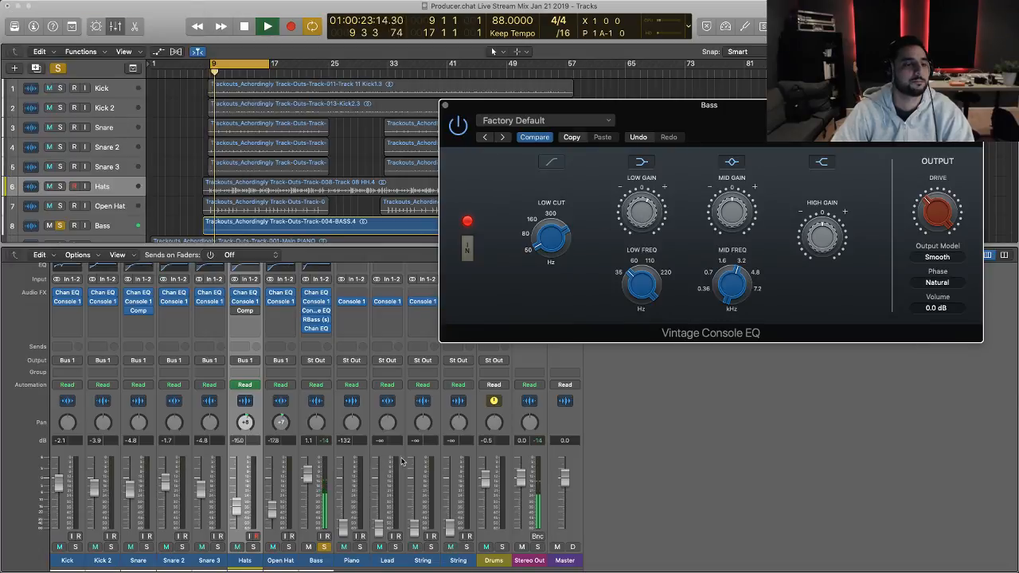
- Compare the lower Bass Channel EQ bypassed and active, raise its low cut to 48 Hz, close it and stop playback
left_click(320, 334)
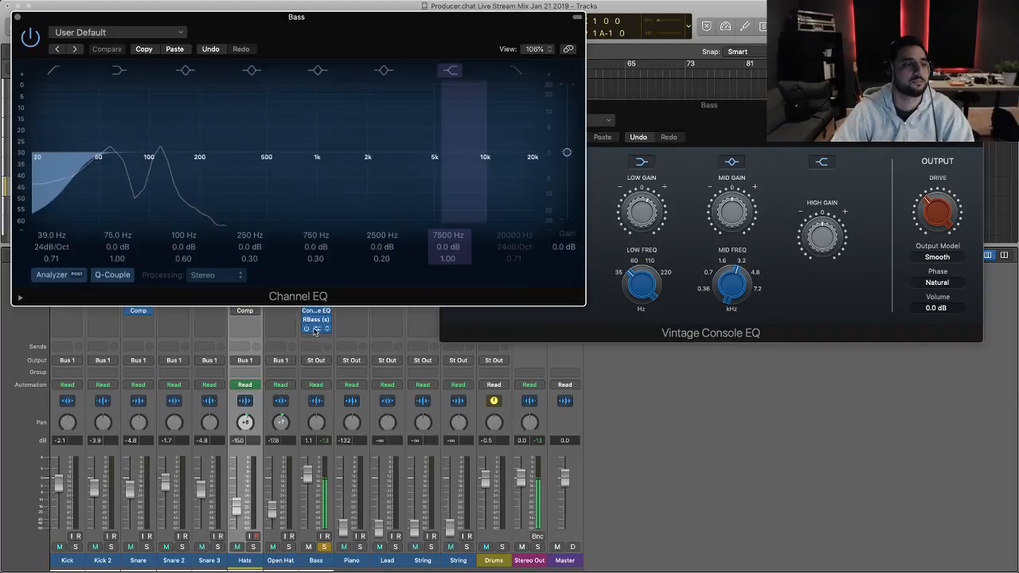
left_click(32, 42)
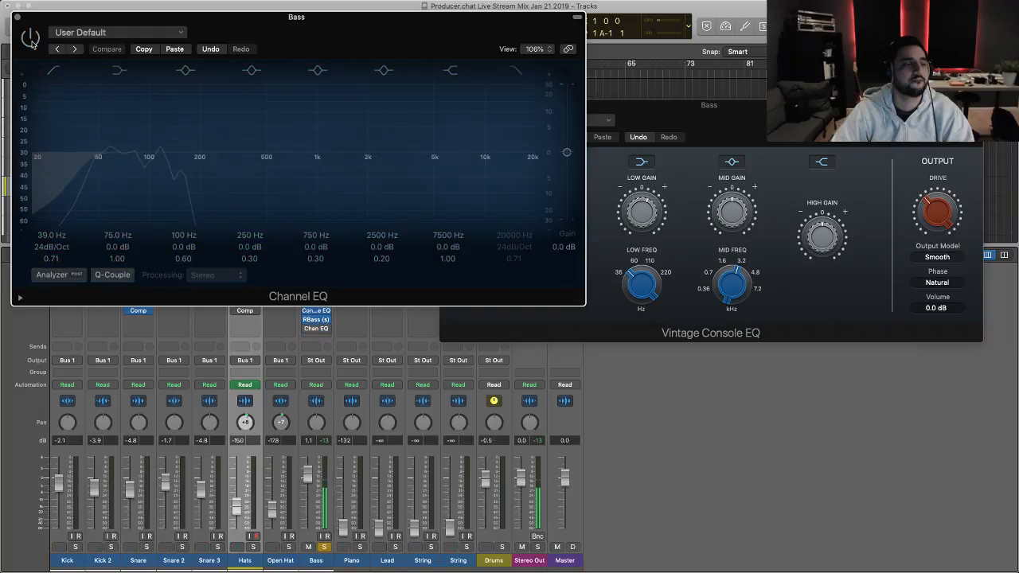
left_click(31, 36)
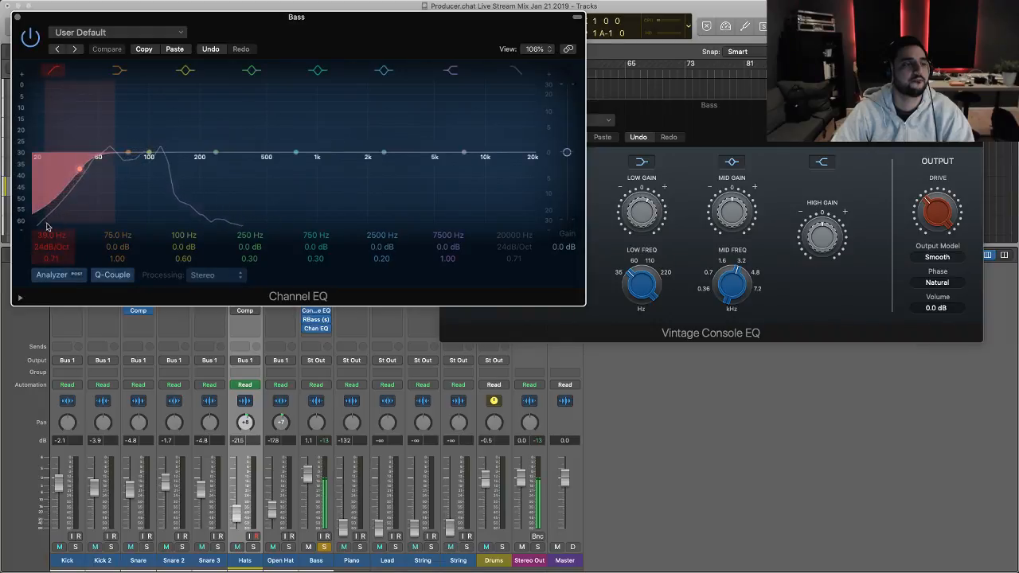
mouse_move(83, 169)
left_mouse_down()
mouse_move(122, 169)
mouse_move(97, 169)
left_mouse_up()
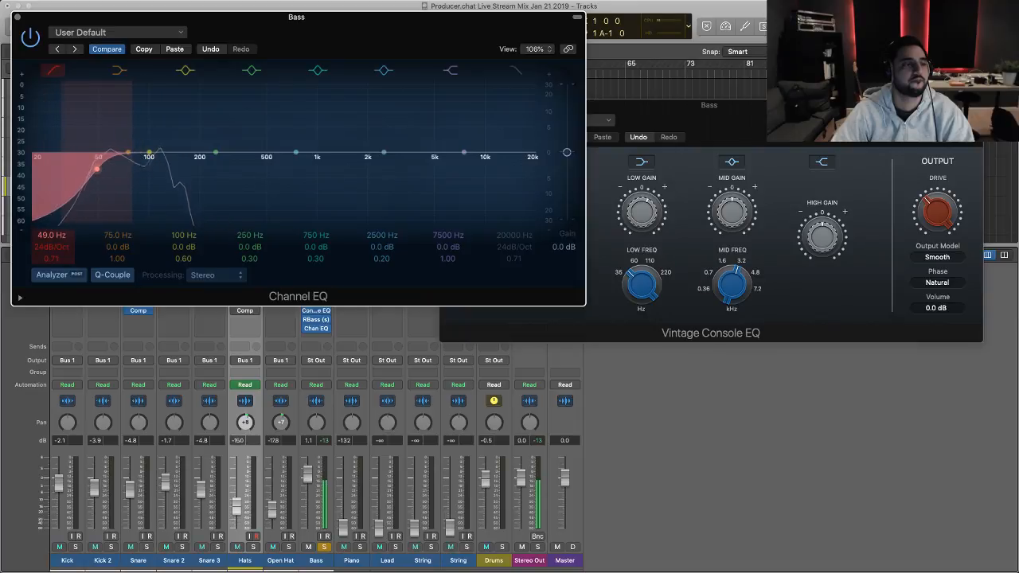
left_click(18, 16)
key("space")
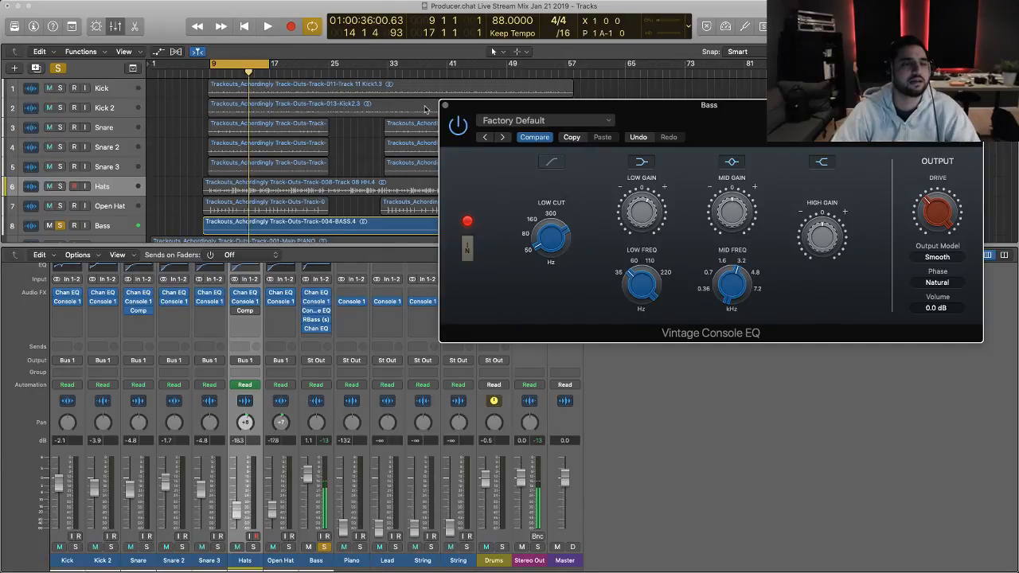
- Close the Vintage Console EQ and compare the soloed Bass with all its plug-ins bypassed and active during cycled playback
left_click(445, 105)
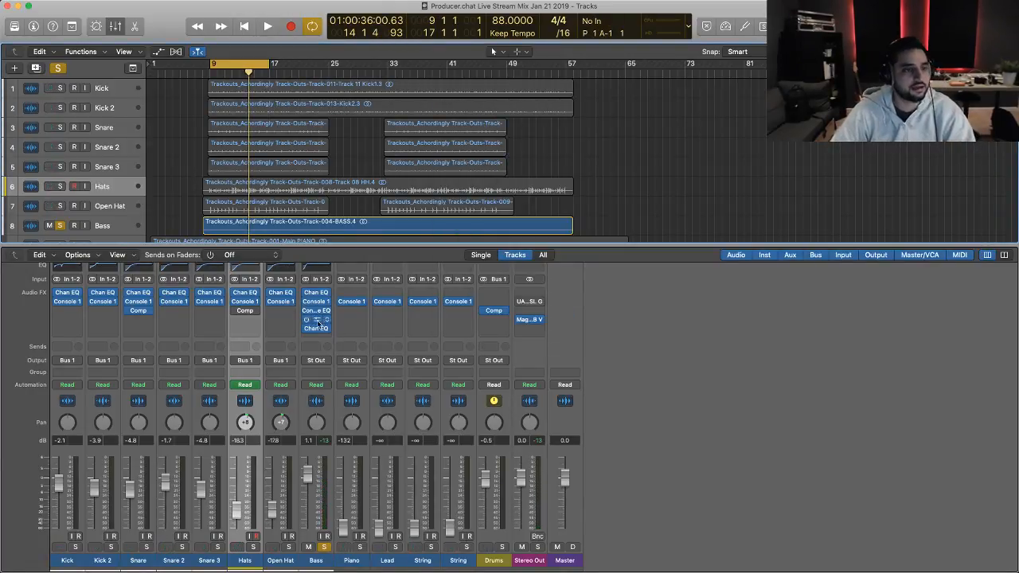
key("space")
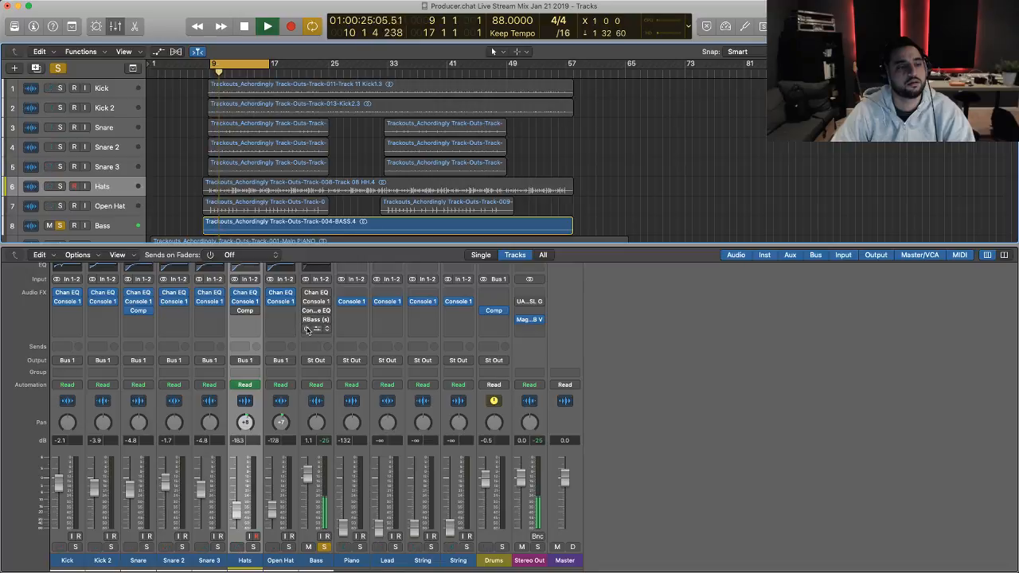
key("space")
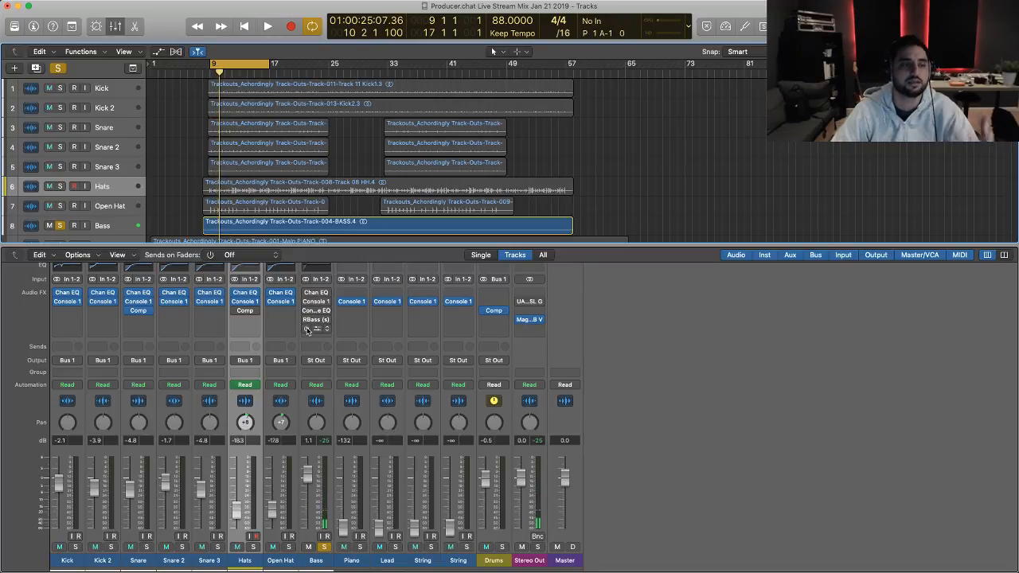
key("space")
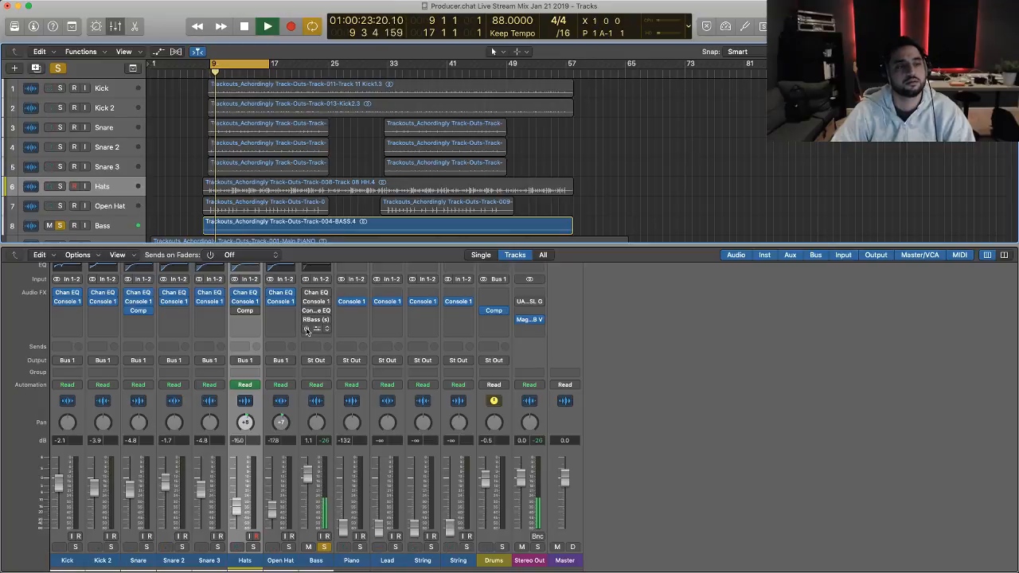
left_click(307, 329, "alt")
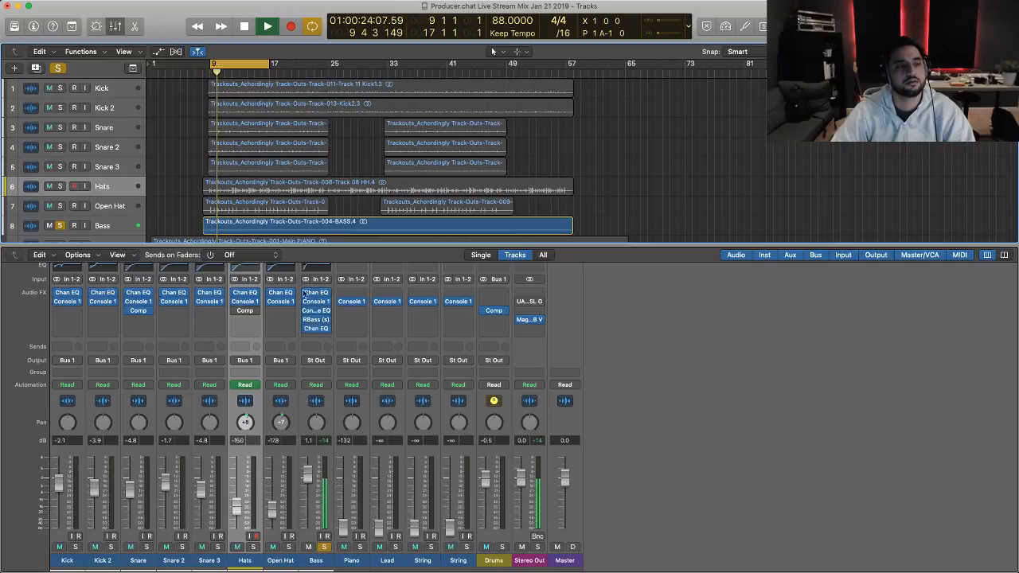
- Lower the last Bass Channel EQ's output gain to -7.0 dB for a level-matched comparison of the whole chain bypassed and active
left_click(316, 329)
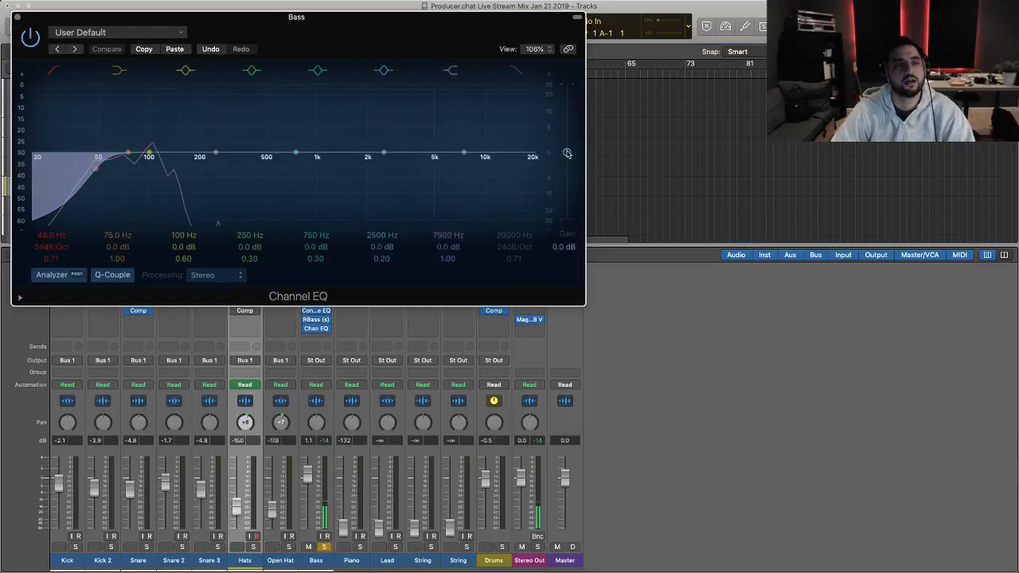
left_click_drag(566, 156, 569, 174)
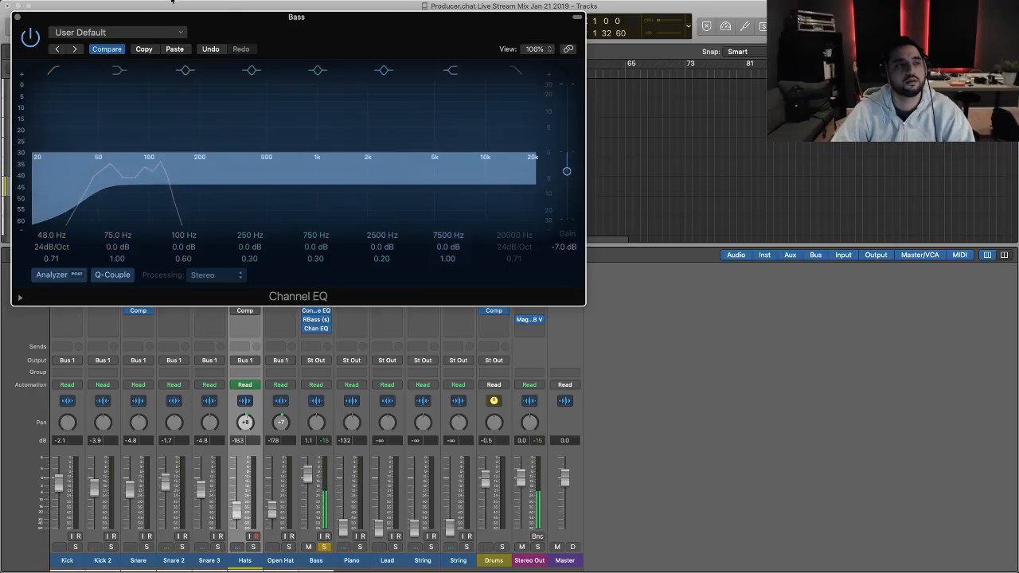
left_click_drag(191, 30, 607, 36)
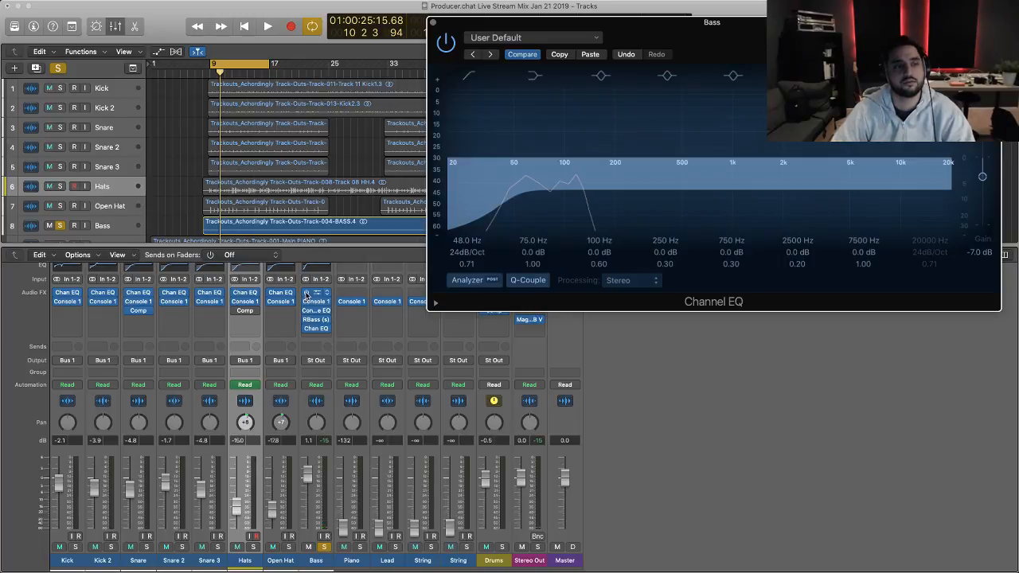
key("space")
left_click(306, 329)
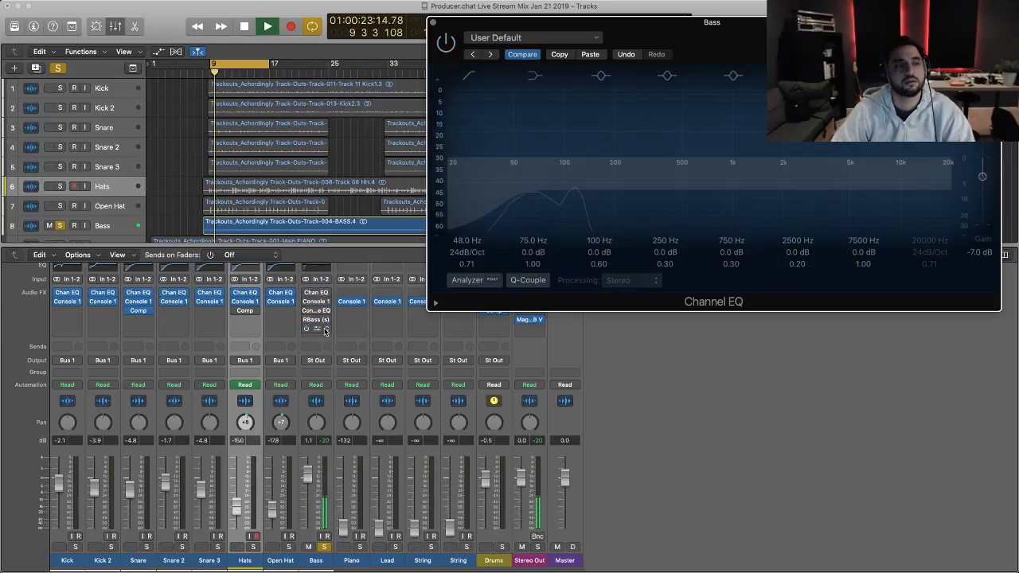
left_click(306, 329)
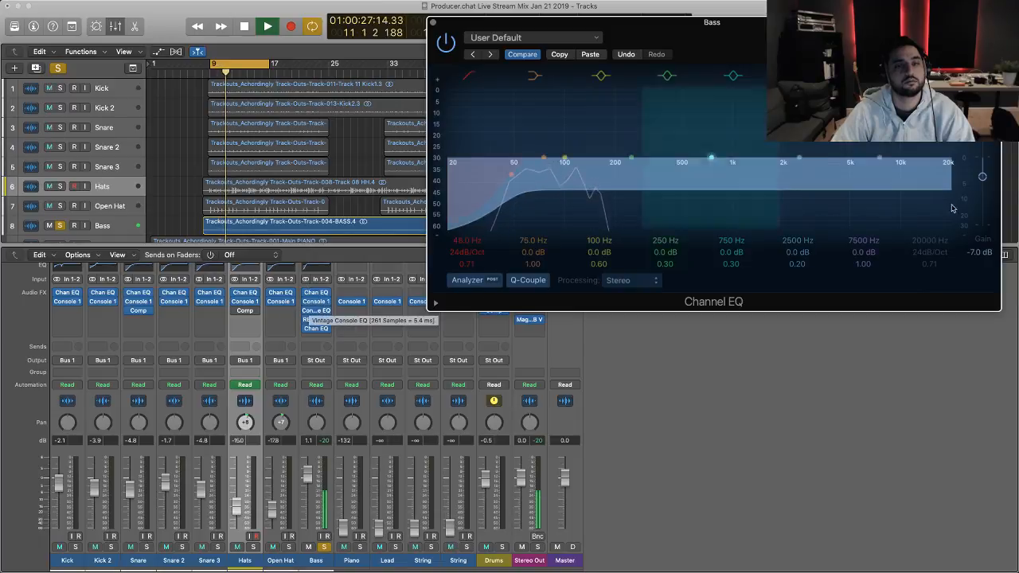
- Set the Channel EQ's output gain to -9.0 dB, compare the Bass chain bypassed and active, and reset the gain to 0.0 dB
left_click_drag(982, 177, 982, 182)
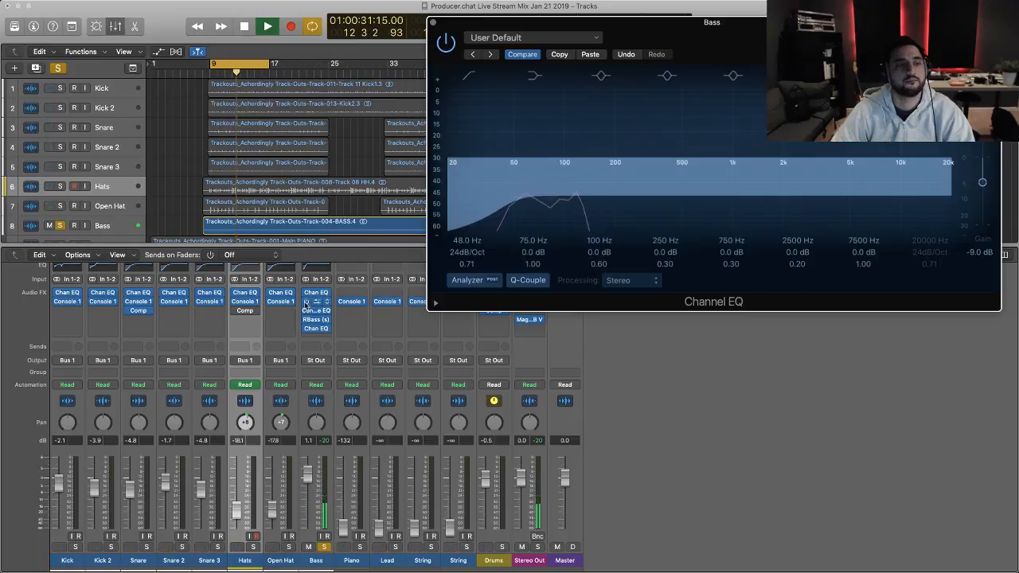
left_click(306, 328)
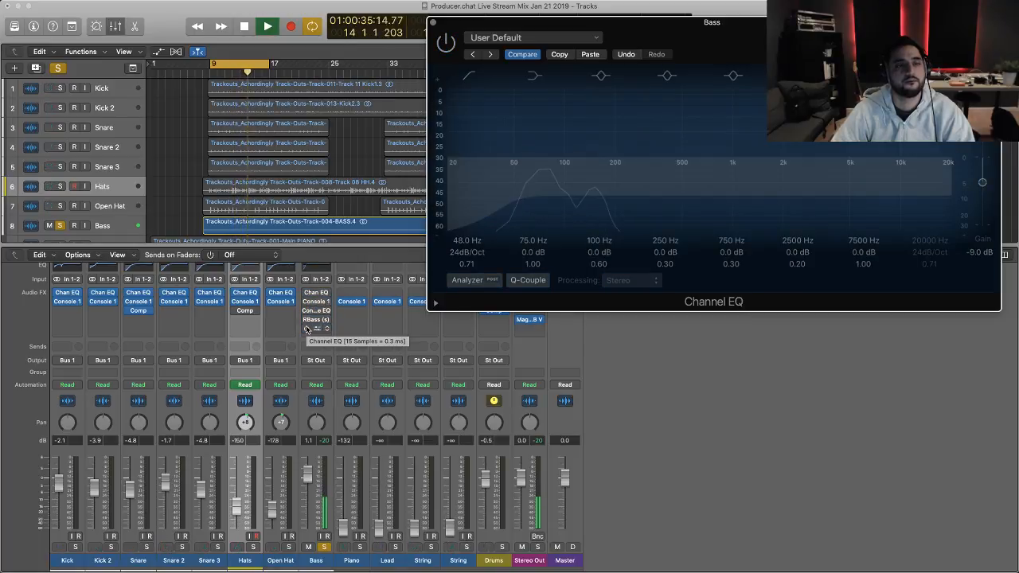
left_click(305, 328)
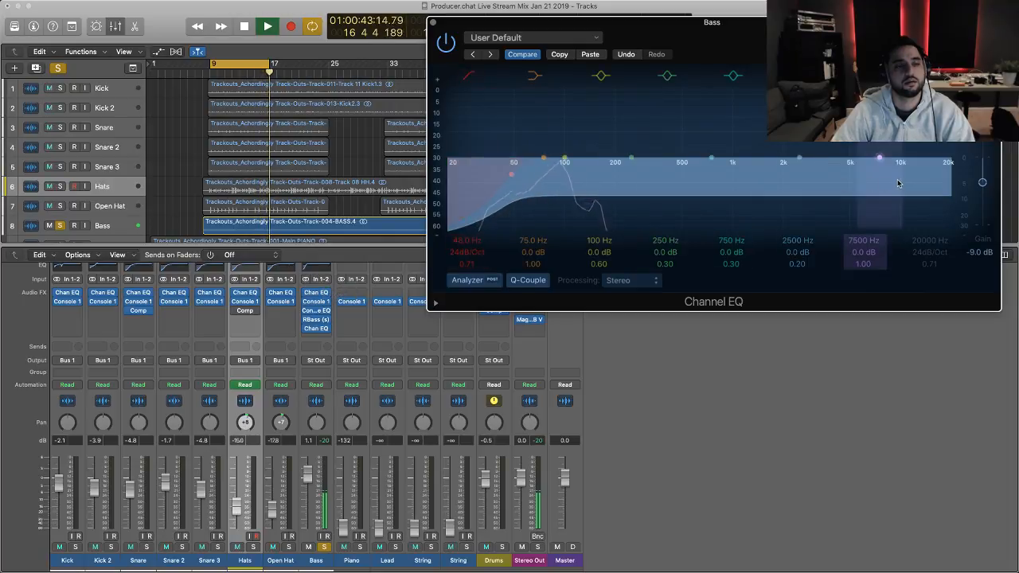
key("space")
key("space")
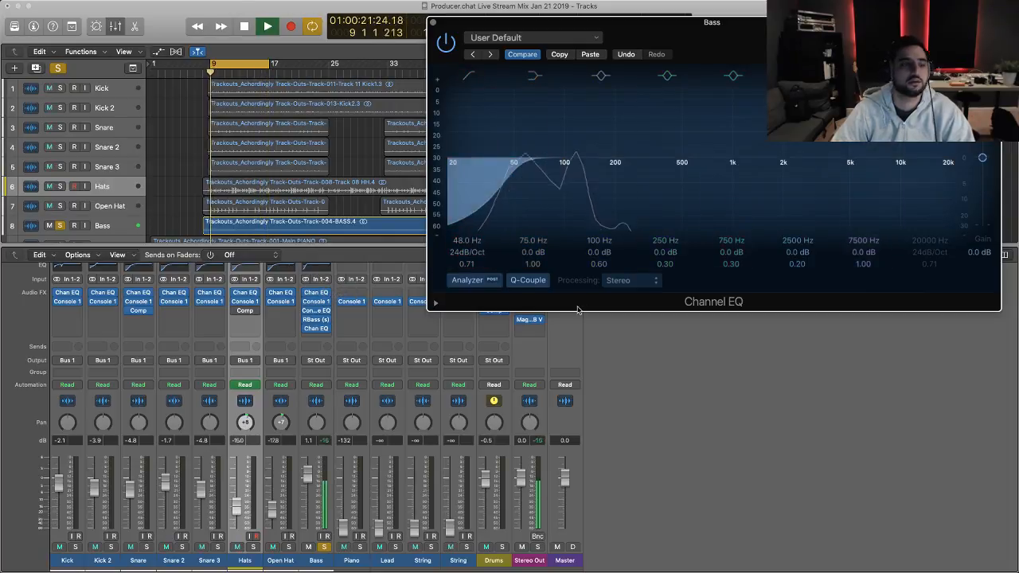
- Unsolo the Bass, lower the RBass frequency to 56 Hz while the drums play along, and close the RBass window
left_click(324, 547)
key("space")
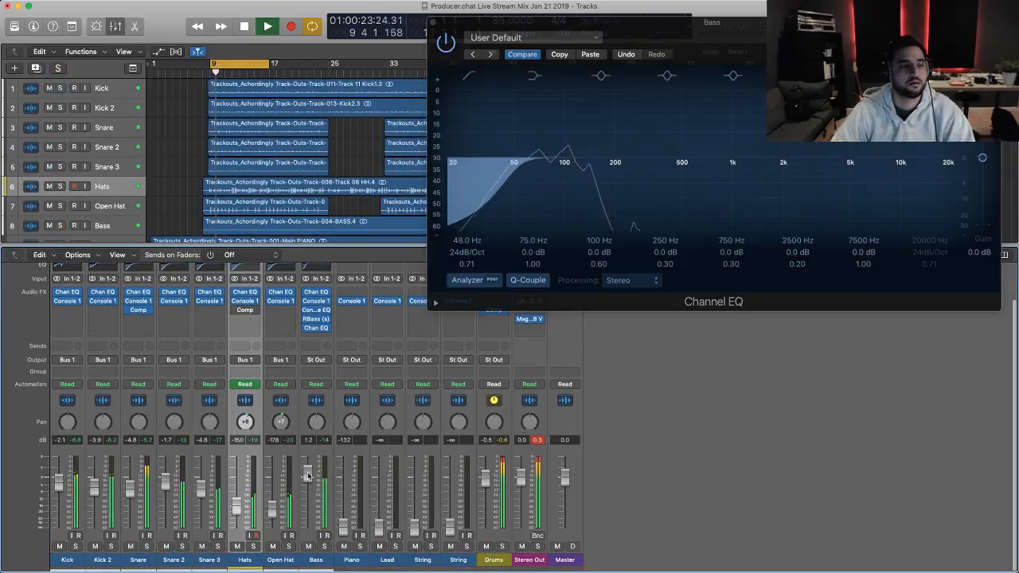
left_click(316, 321)
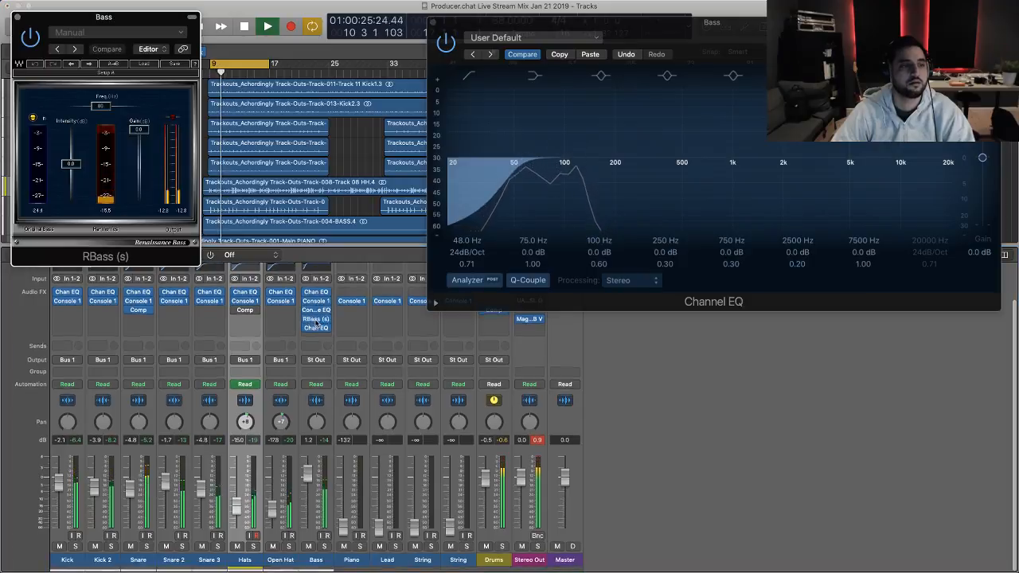
left_click_drag(98, 107, 94, 108)
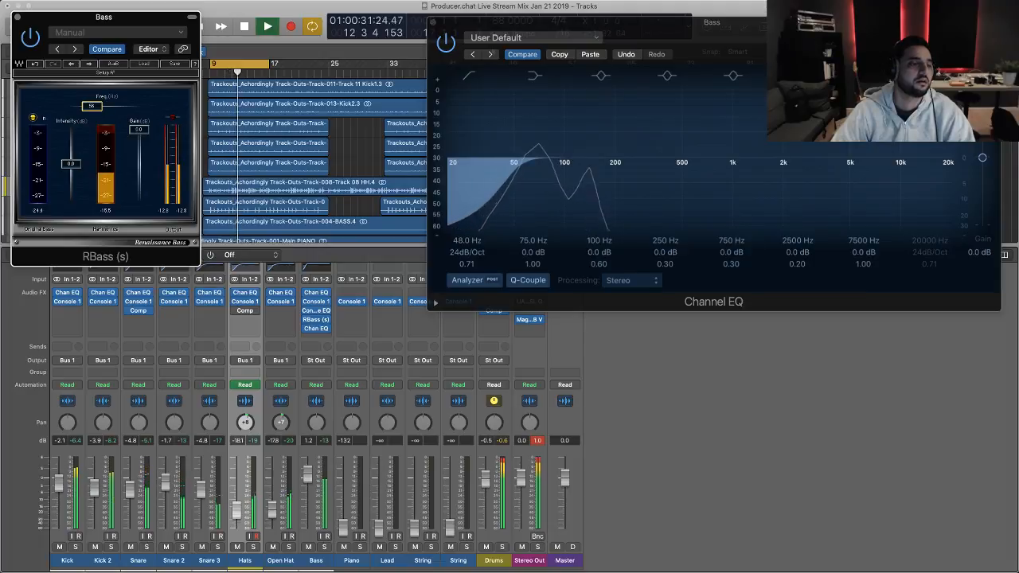
left_click(18, 17)
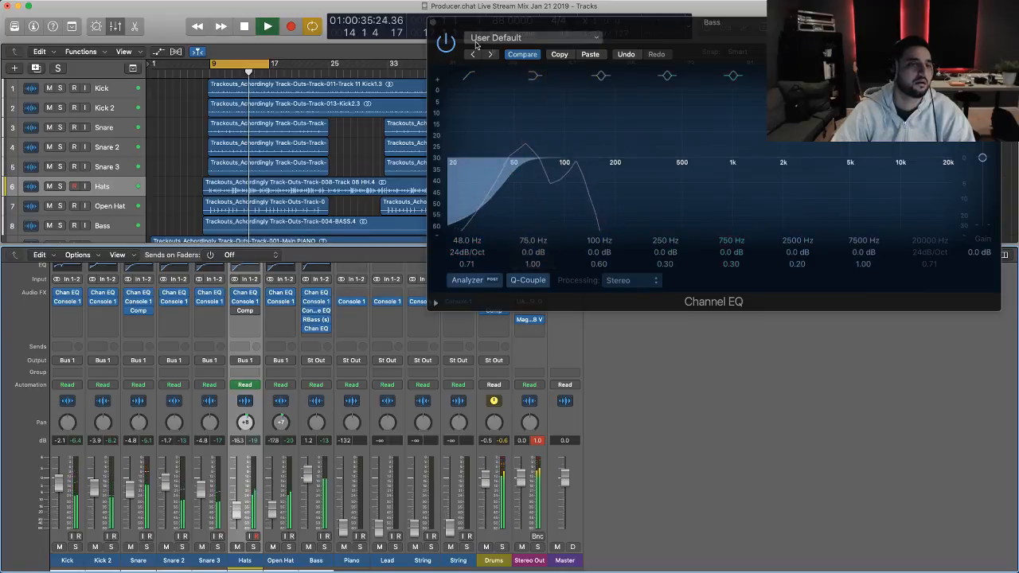
- Close the Bass Channel EQ and replay the cycled section to hear the bass together with the drums
left_click_drag(510, 30, 535, 88)
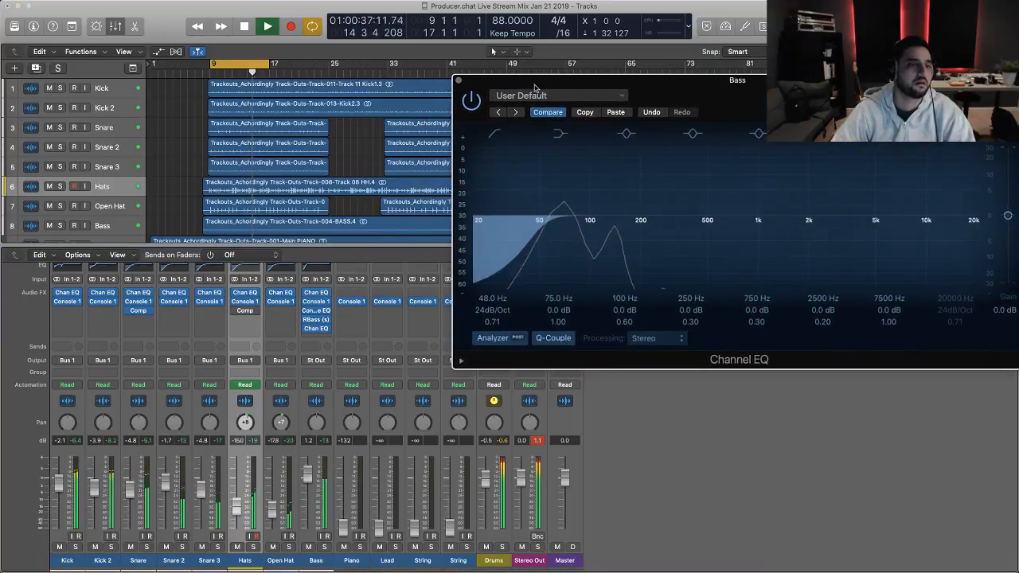
left_click(458, 80)
key("space")
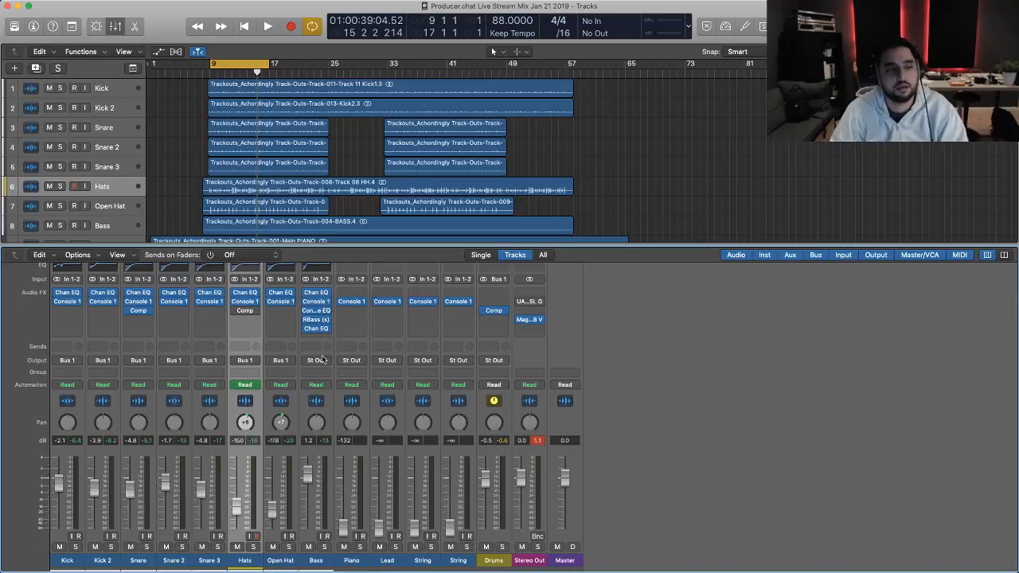
key("space")
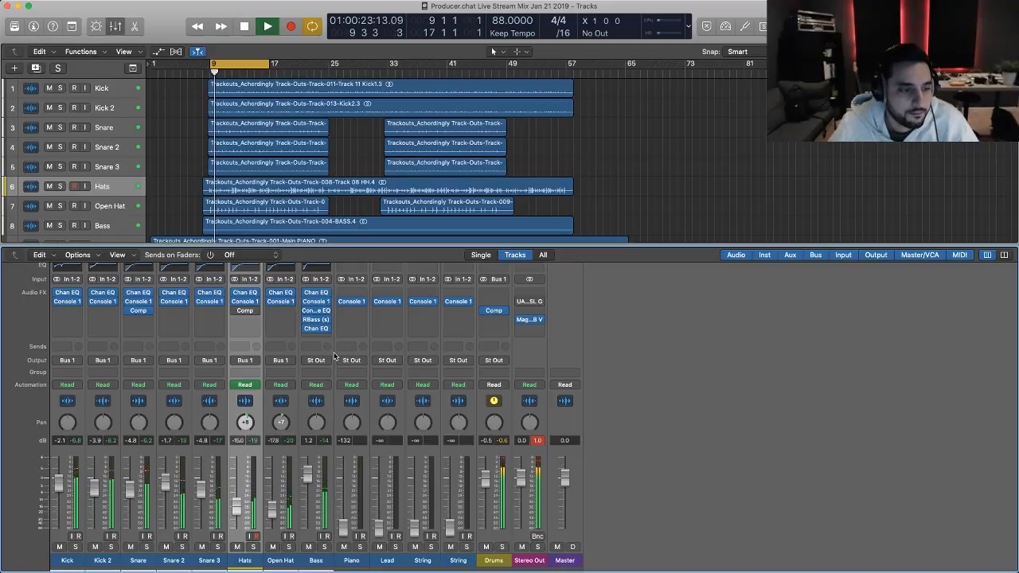
- Stop playback, insert a stereo Compressor at the end of the Bass effects chain and choose the Classic VCA model
key("space")
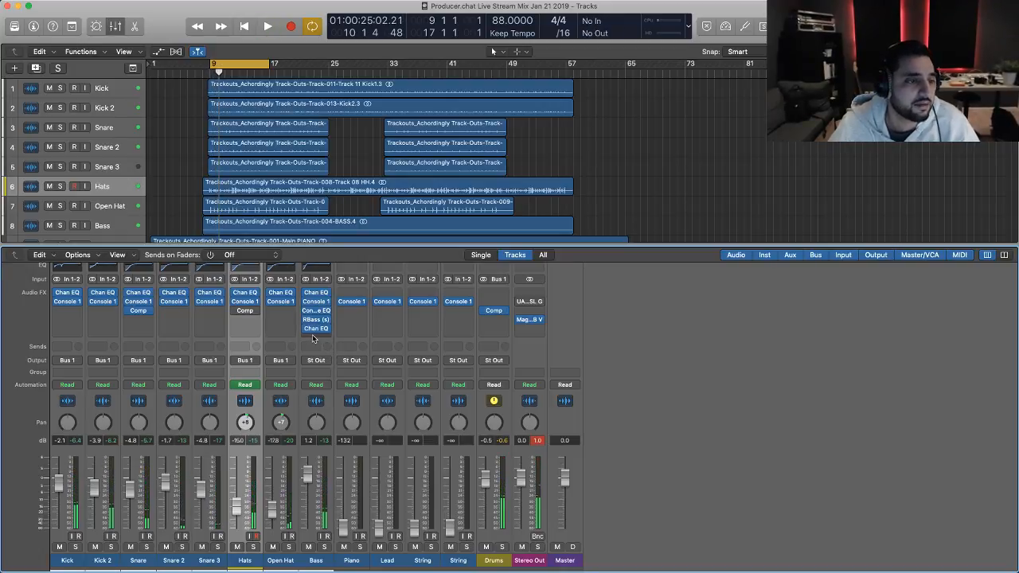
left_click(313, 336)
mouse_move(323, 368)
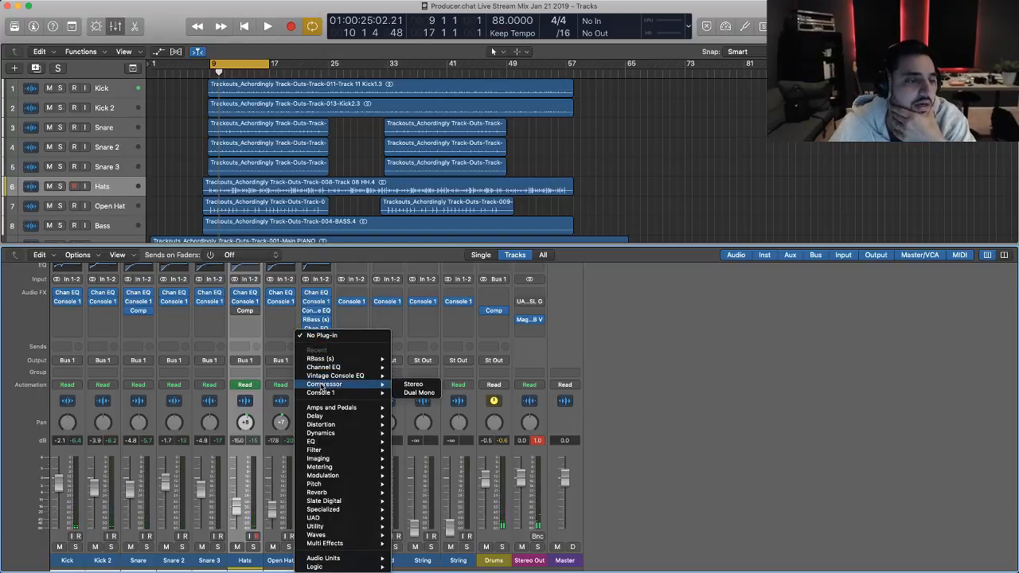
left_click(414, 385)
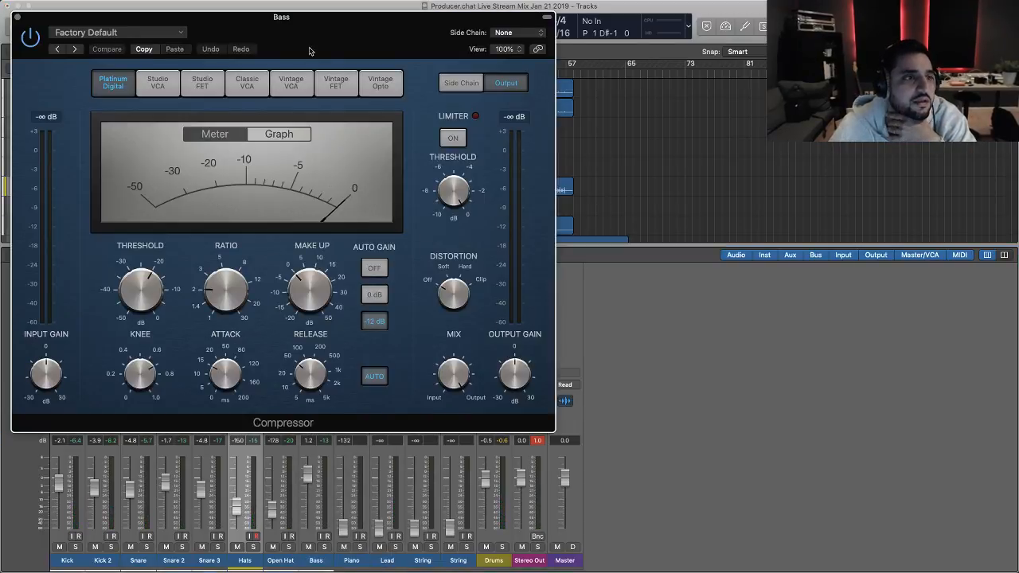
left_click_drag(310, 51, 468, 125)
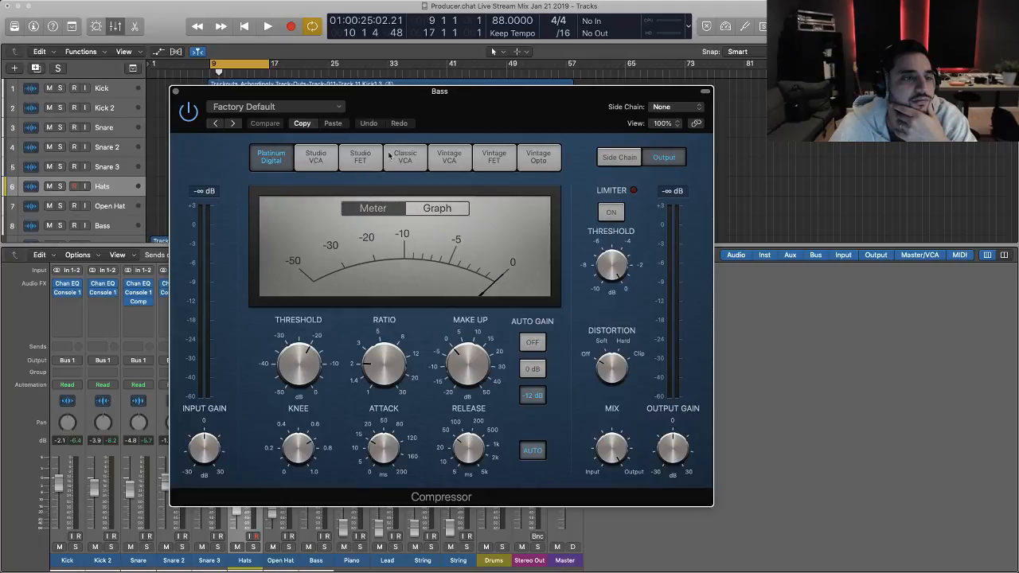
left_click(451, 158)
left_click(407, 160)
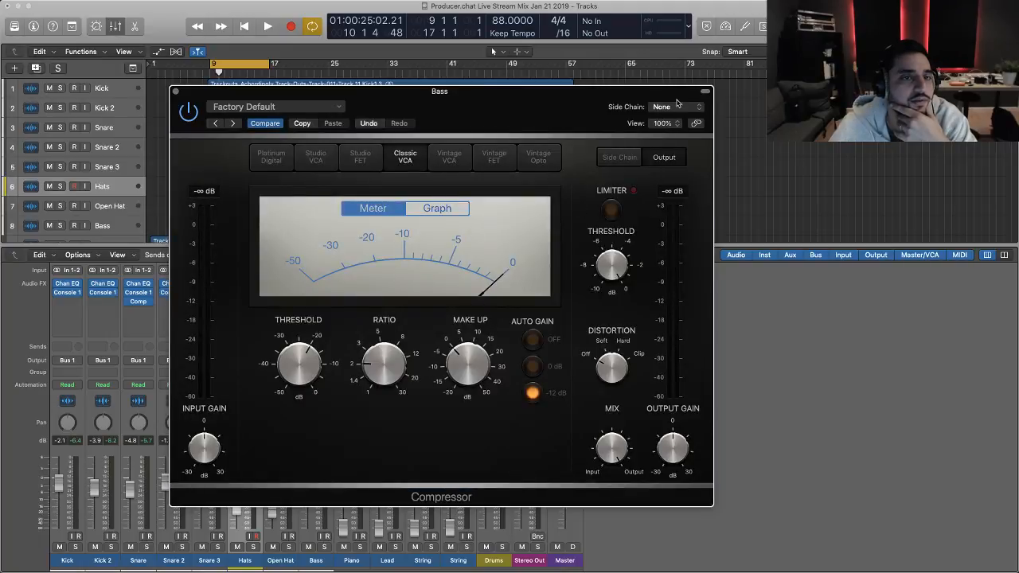
- Set the Bass compressor's side chain source to Kick (Audio 25)
left_click(676, 105)
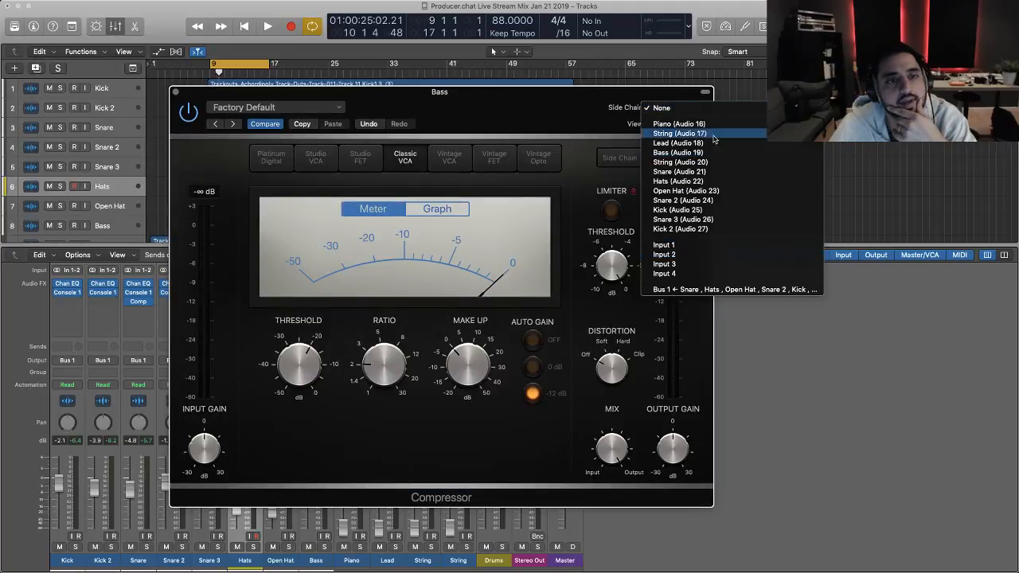
left_click(598, 117)
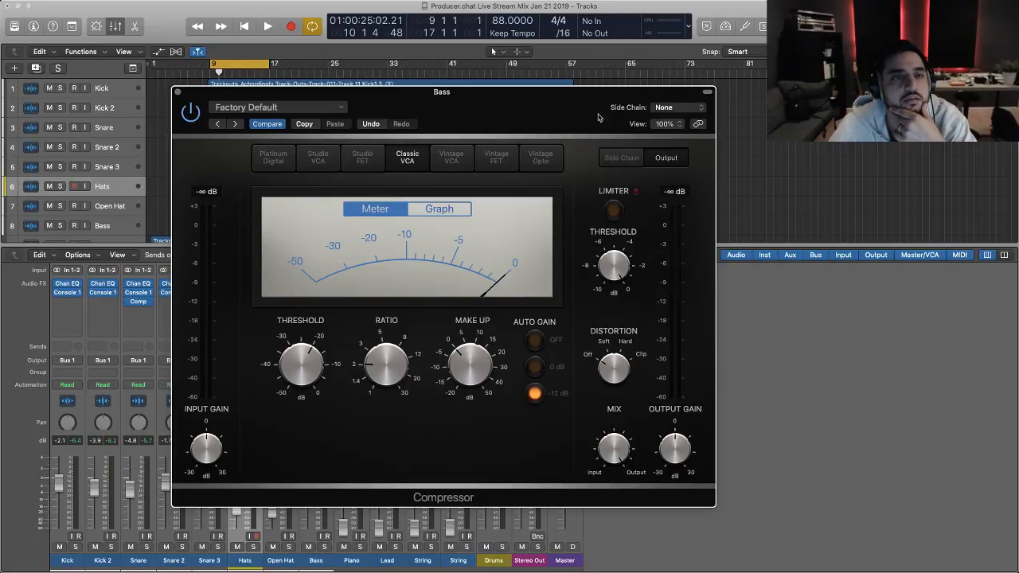
left_click(687, 110)
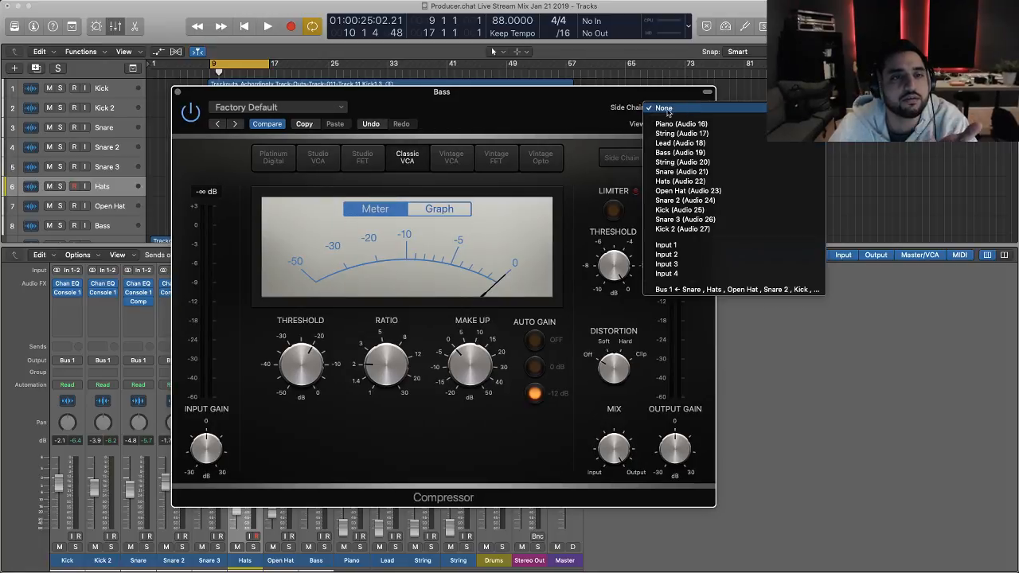
left_click(710, 210)
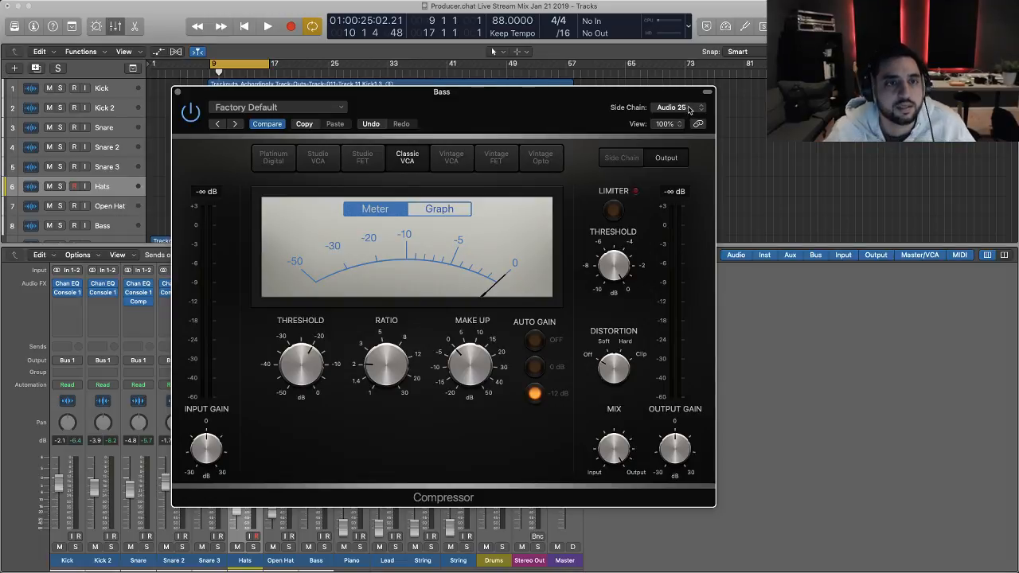
left_click(689, 110)
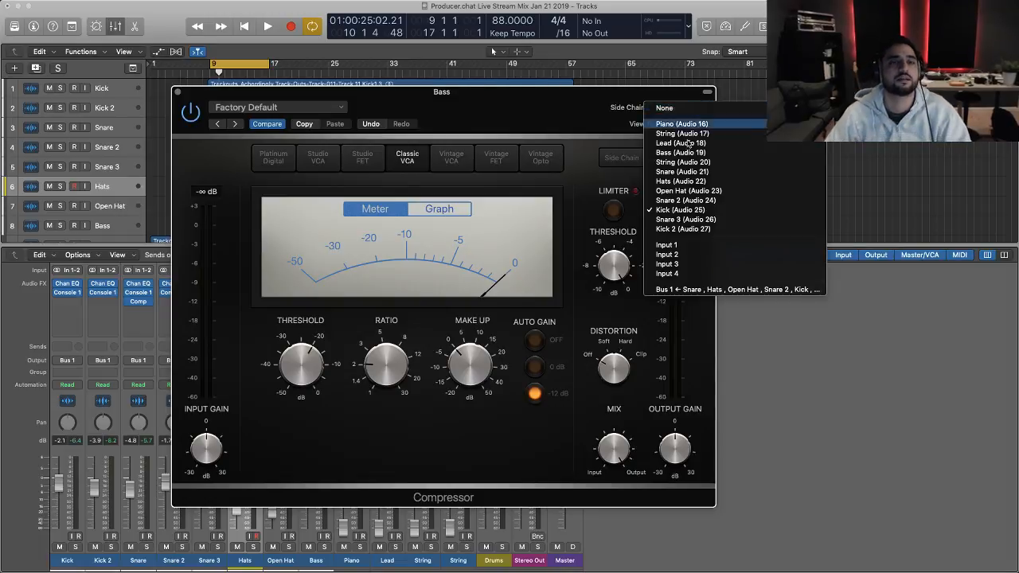
left_click(680, 210)
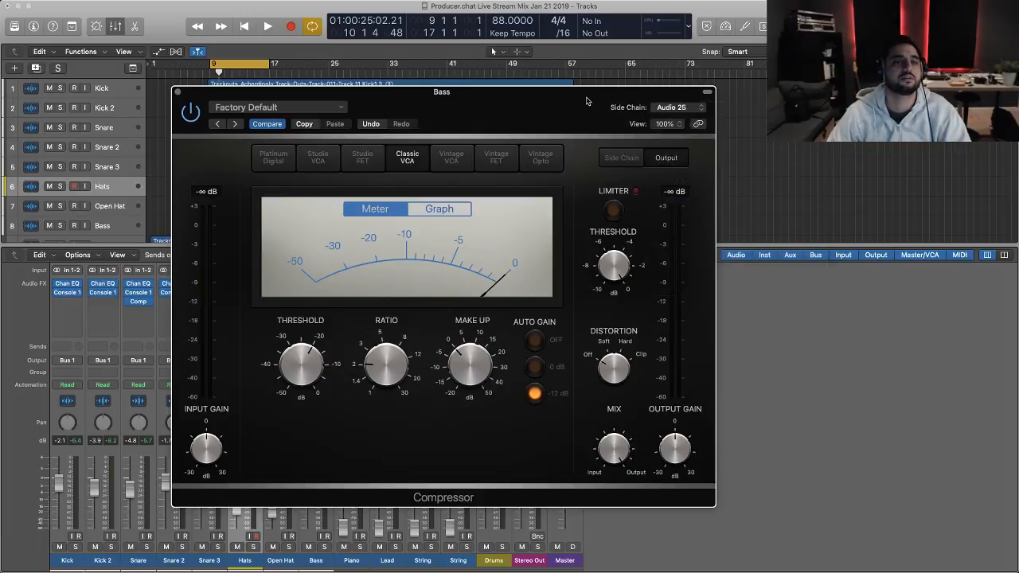
- Set the Bass compressor's threshold to -28.0 dB and make-up gain to -4.0 dB while auditioning the cycled section
mouse_move(304, 364)
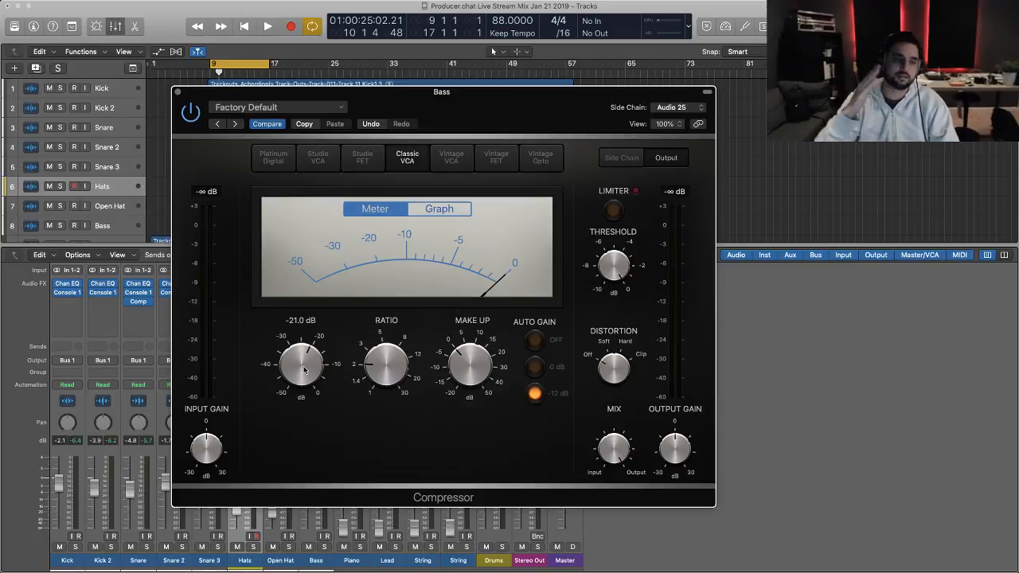
key("space")
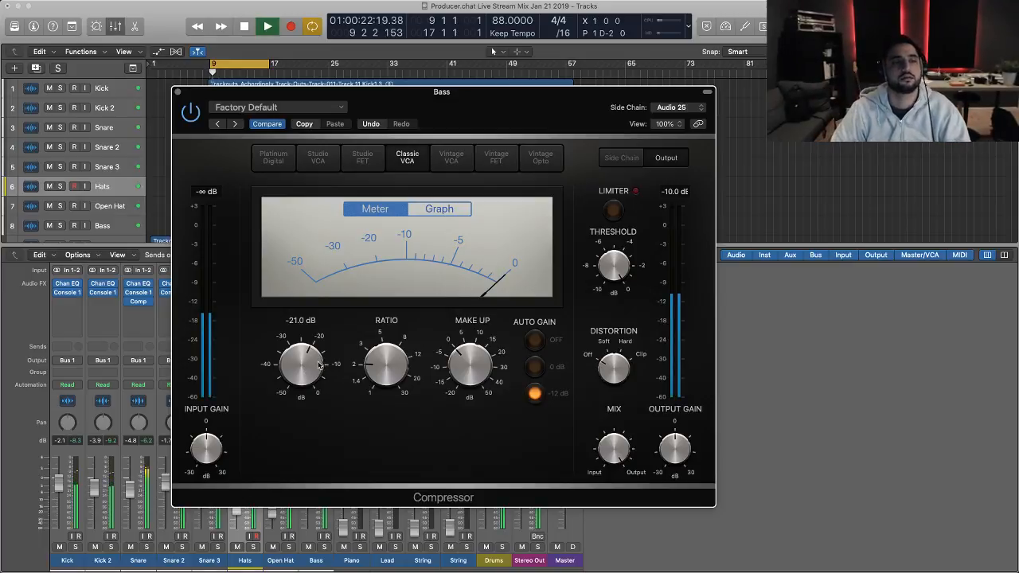
left_click_drag(304, 368, 315, 387)
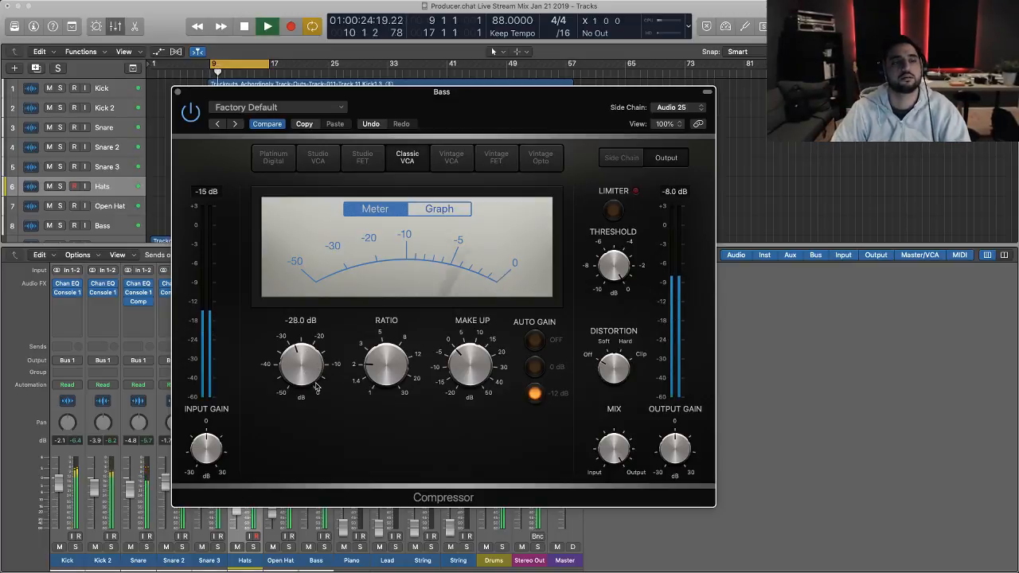
key("space")
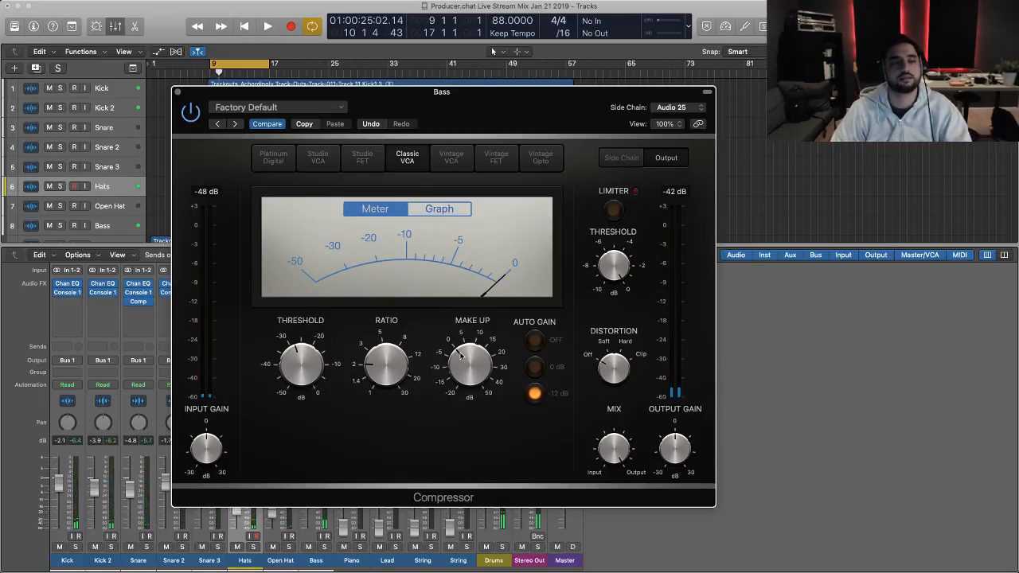
key("space")
left_click_drag(480, 375, 481, 378)
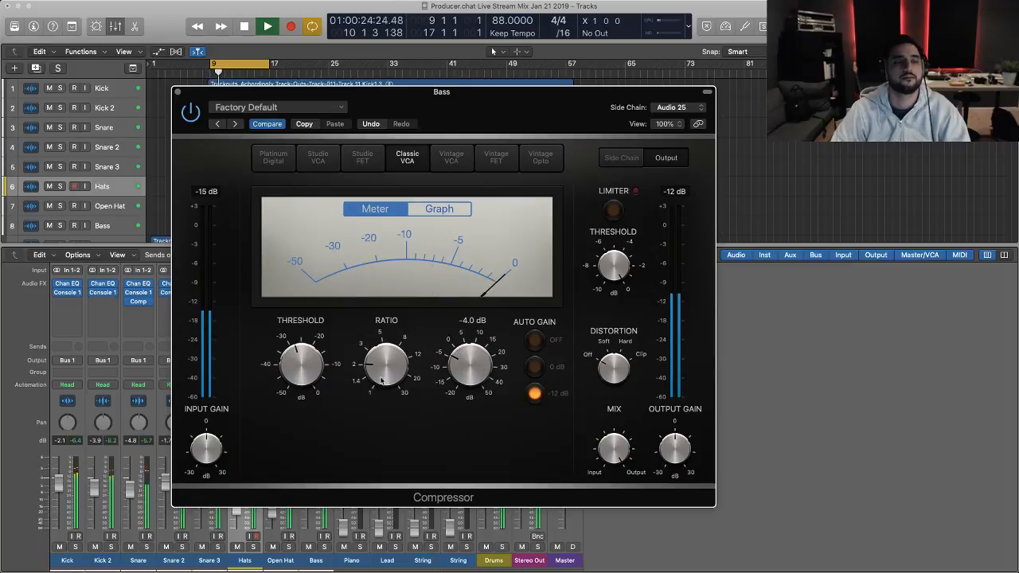
key("space")
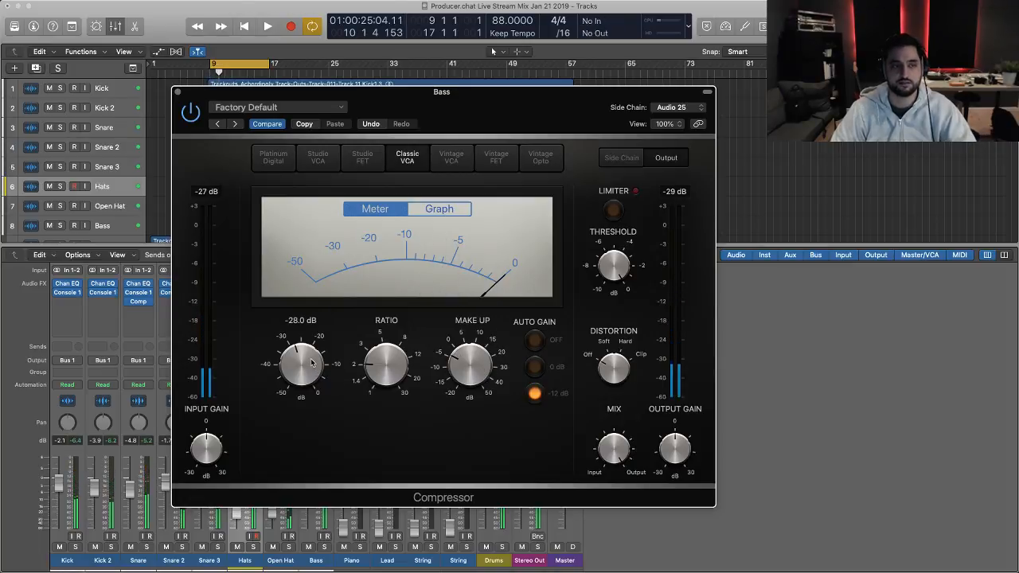
- Lower the Bass compressor's threshold to about -40 dB and its make-up gain to -10.0 dB, auditioning the result
left_click_drag(309, 396, 309, 397)
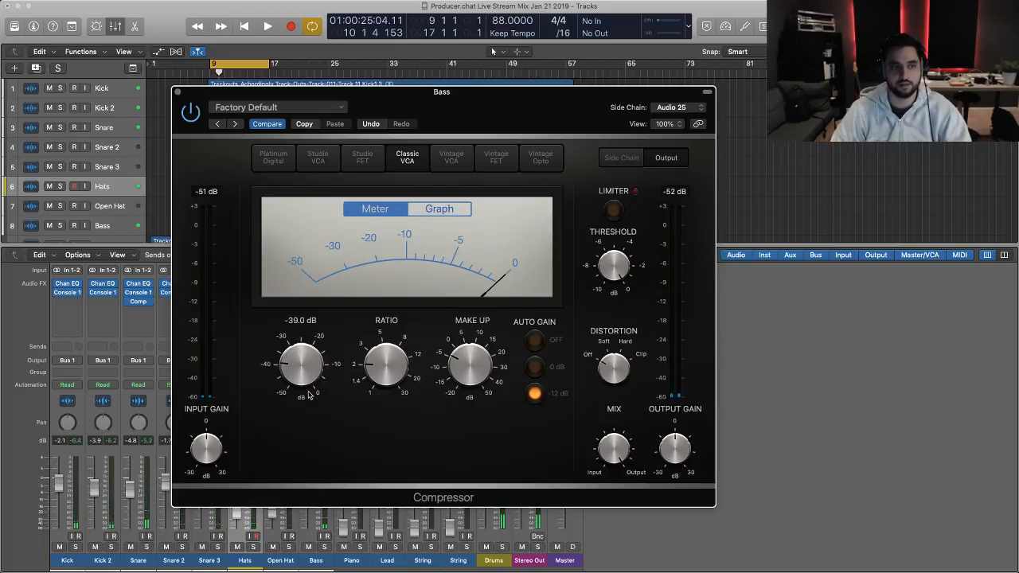
key("space")
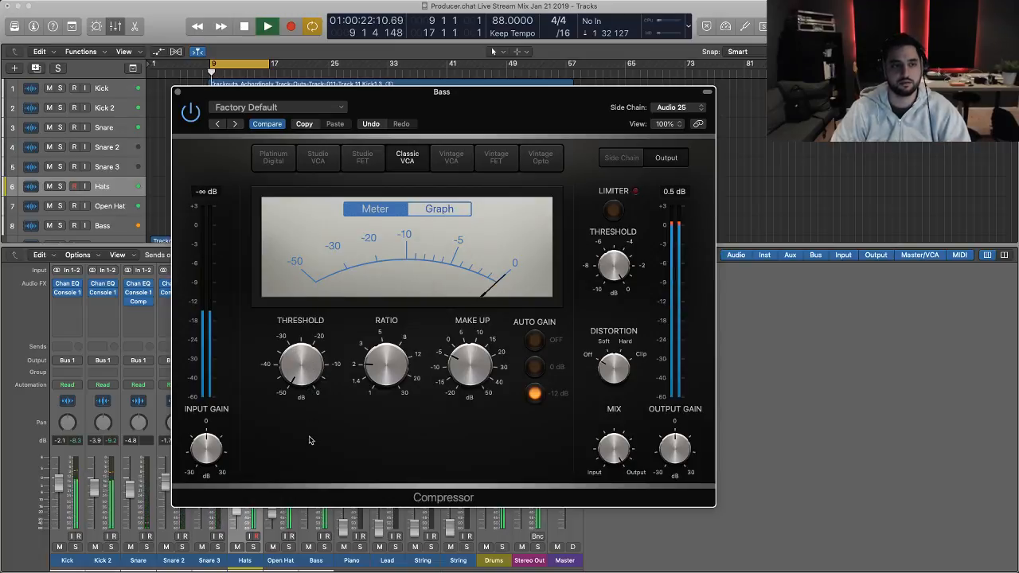
key("space")
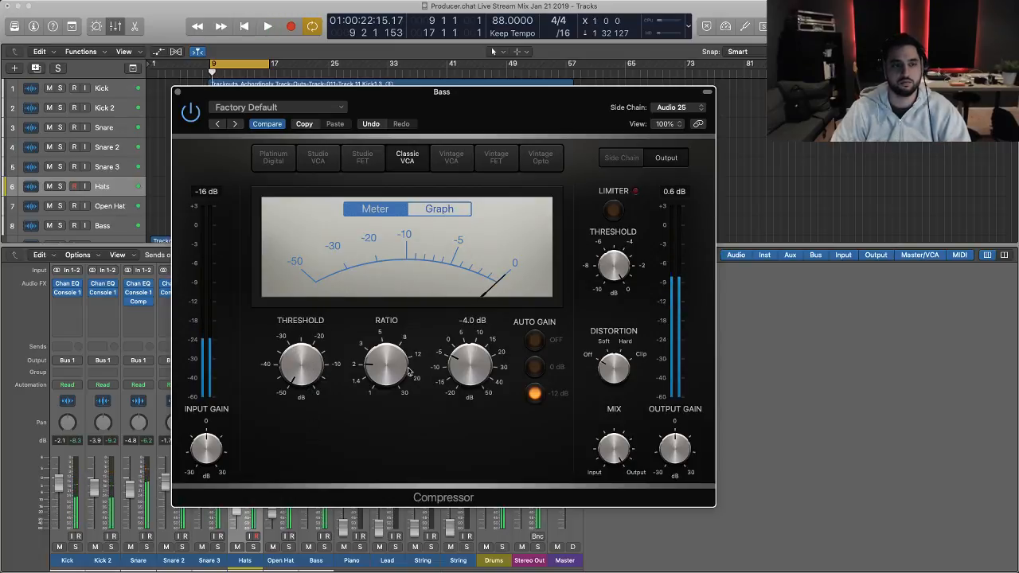
mouse_move(313, 361)
mouse_move(465, 367)
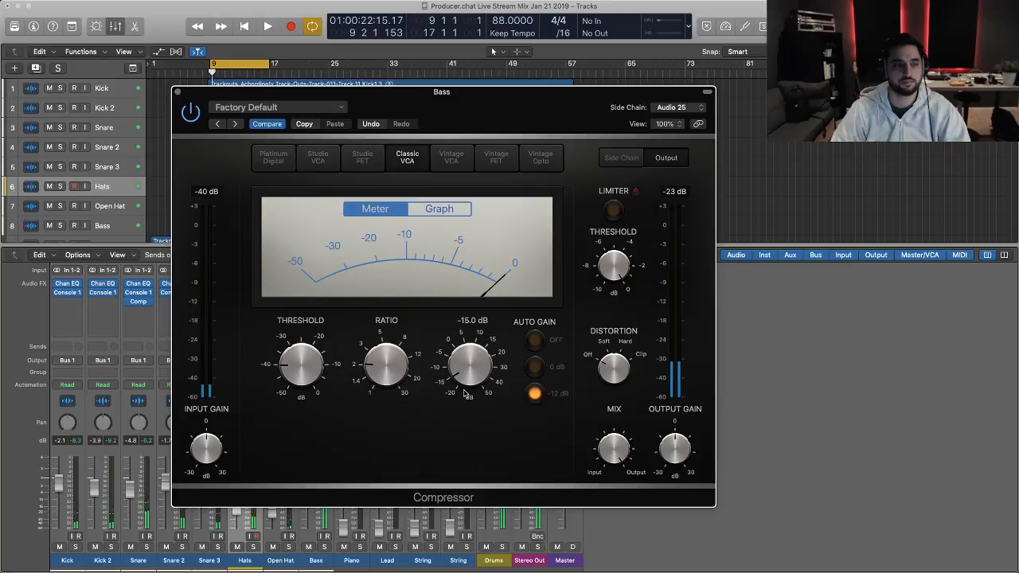
key("space")
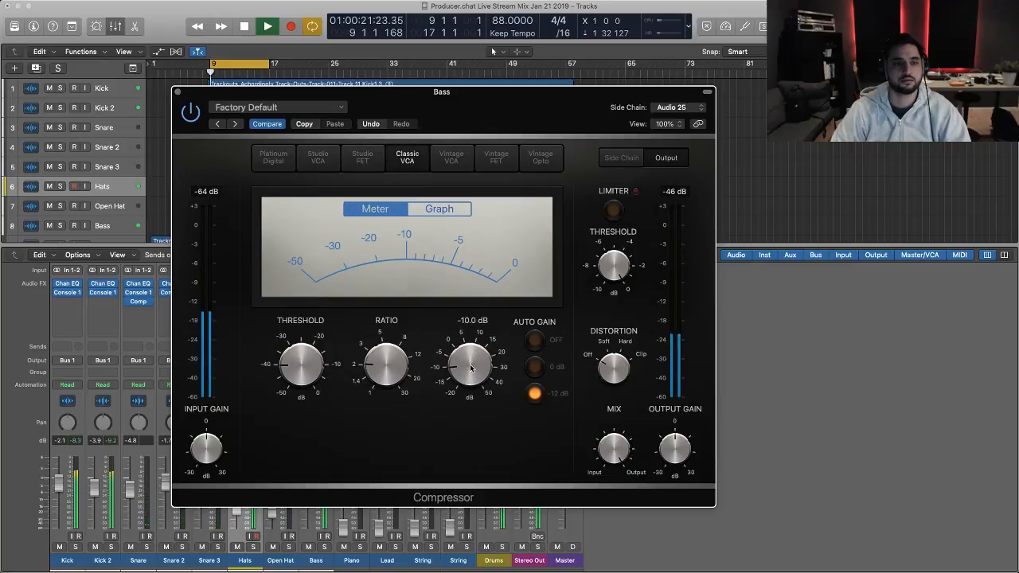
key("space")
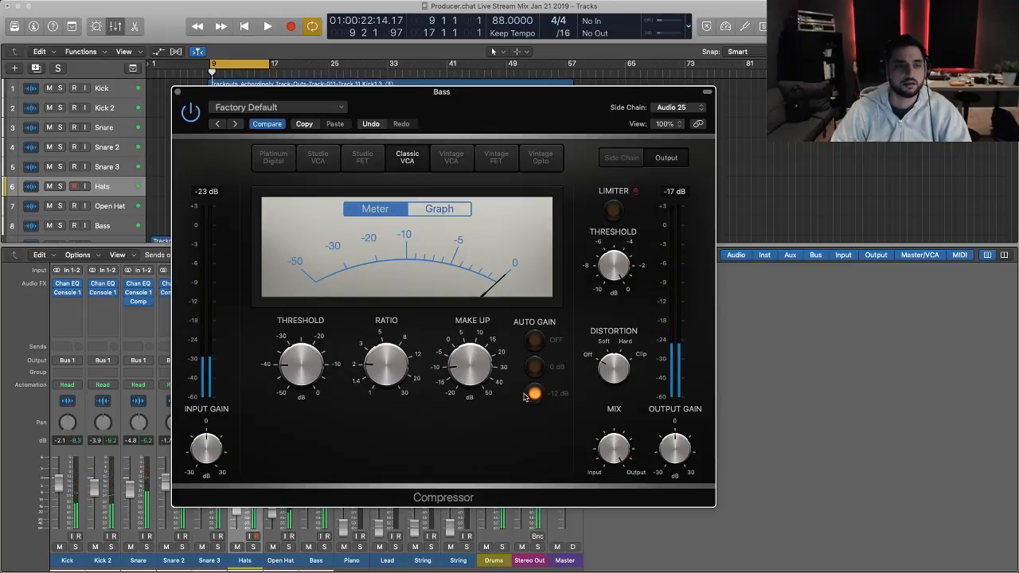
- Turn off the Bass compressor's auto gain and raise its make-up gain to 0.5 dB during playback
left_click(534, 339)
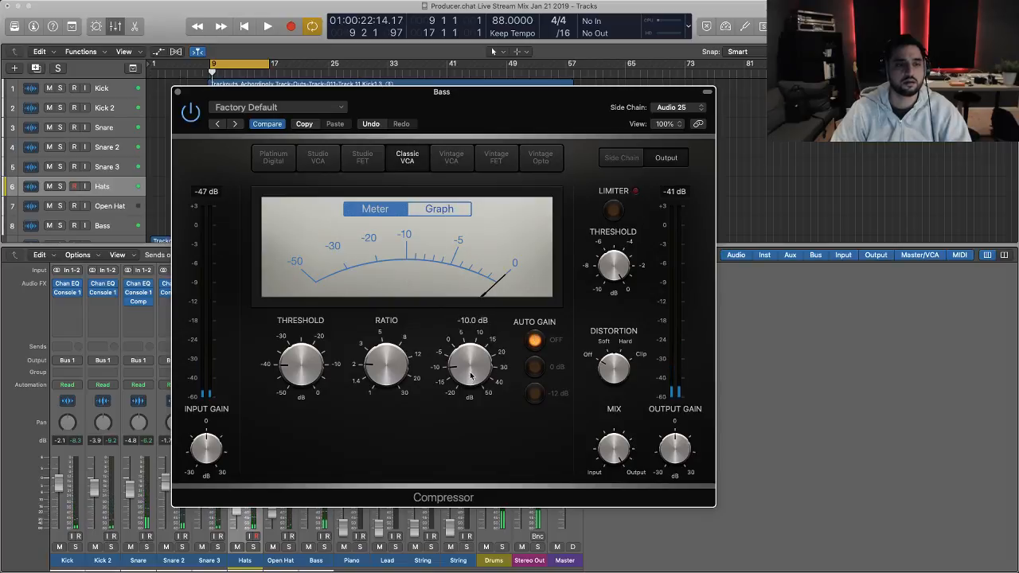
key("space")
mouse_move(472, 375)
left_mouse_down()
mouse_move(479, 346)
mouse_move(463, 356)
left_mouse_up()
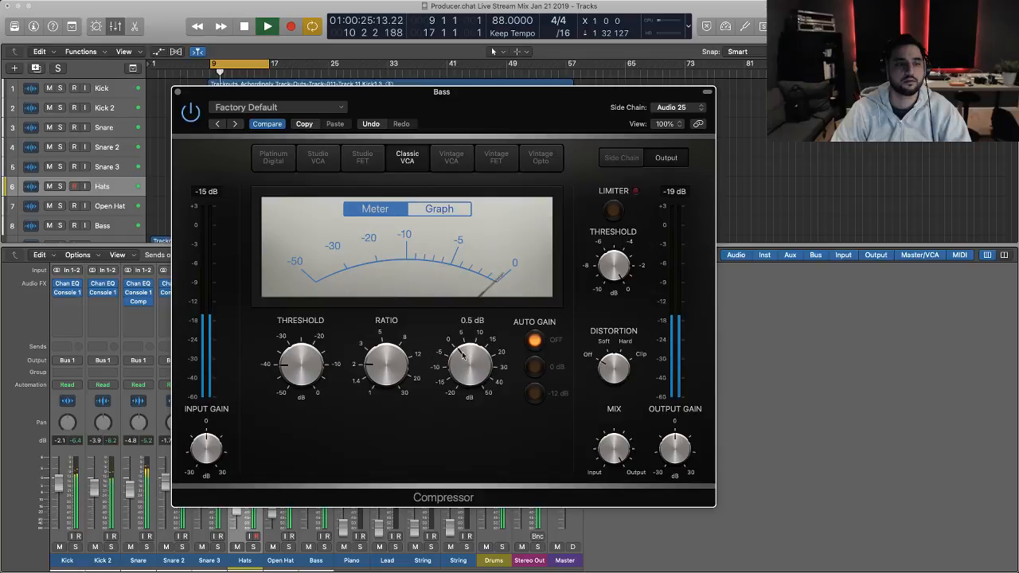
- Lower the Bass compressor's threshold to -50.0 dB and listen to the kick ducking the bass
left_click_drag(301, 366, 305, 398)
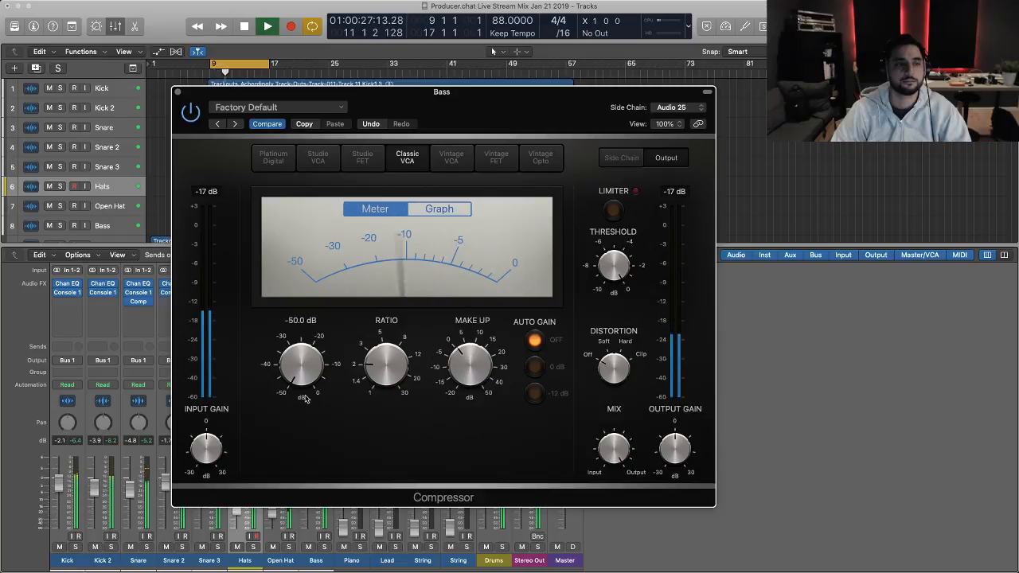
key("space")
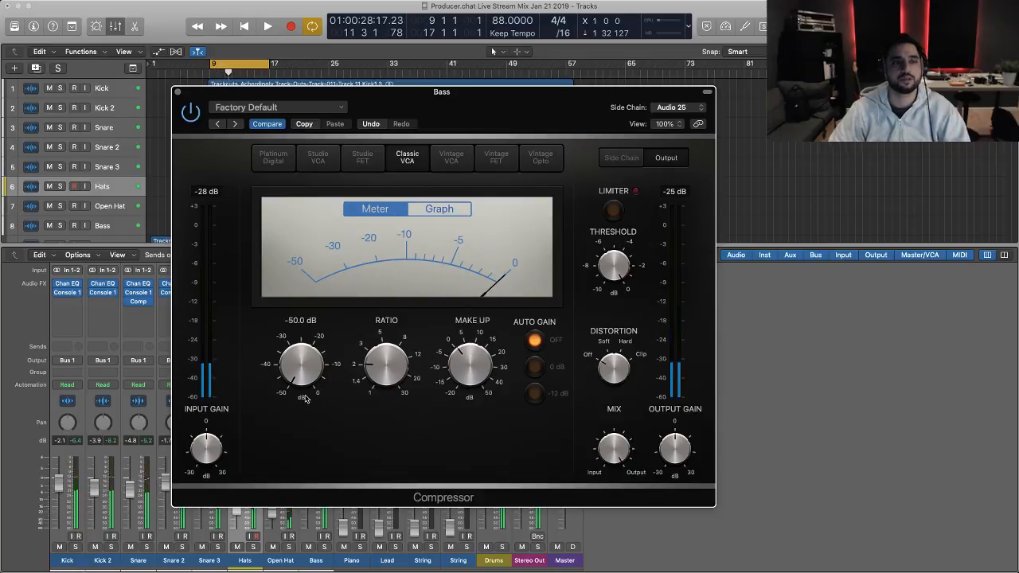
key("space")
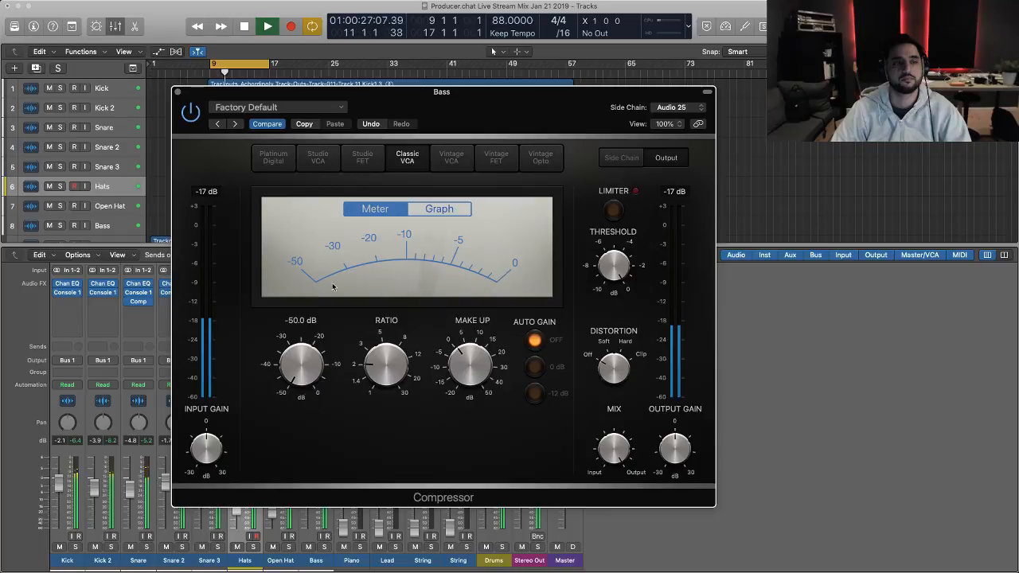
key("space")
- Set the Bass compressor's threshold to -27.5 dB, audition the section and close the compressor window
left_click_drag(305, 366, 321, 311)
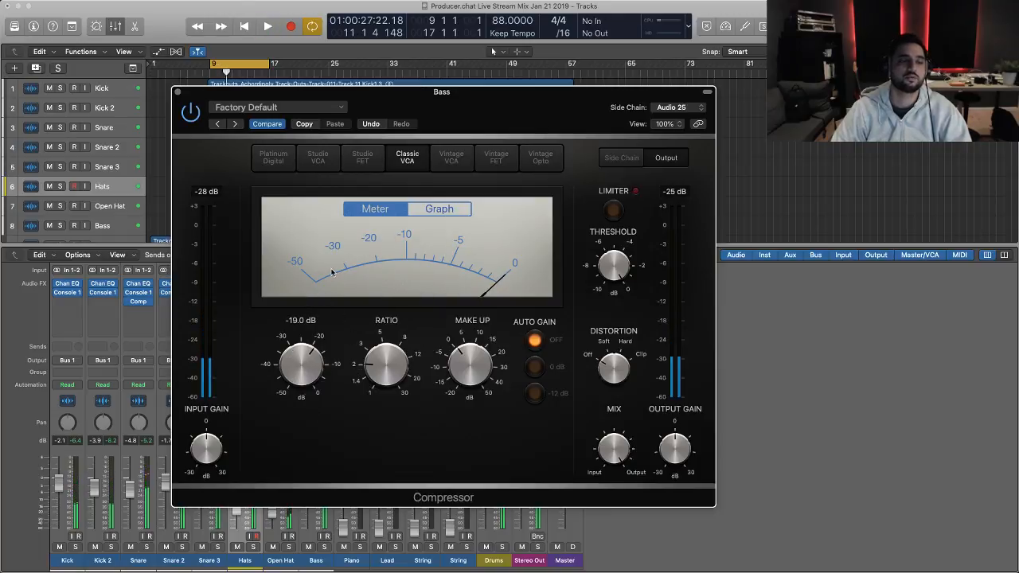
left_click_drag(317, 360, 314, 384)
key("space")
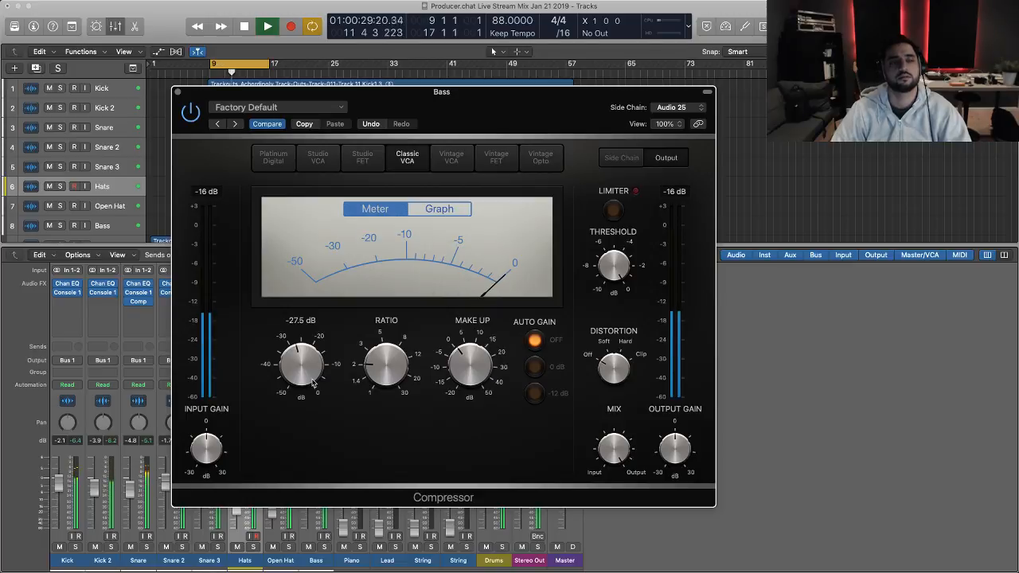
left_click(177, 92)
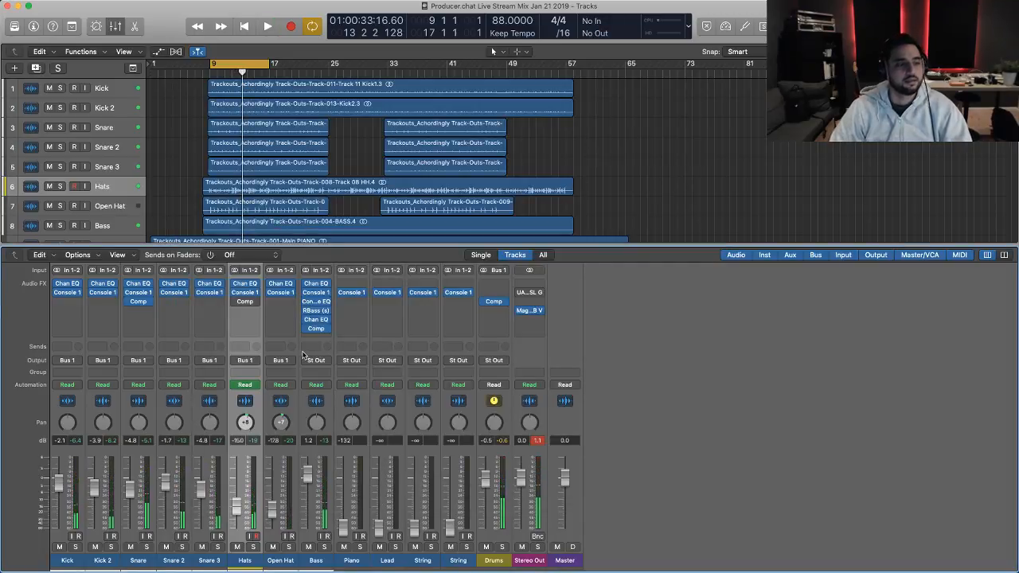
- Replay the cycled section, bypass the Vintage Console EQ on the Bass and move its window clear of the mixer strips
key("space")
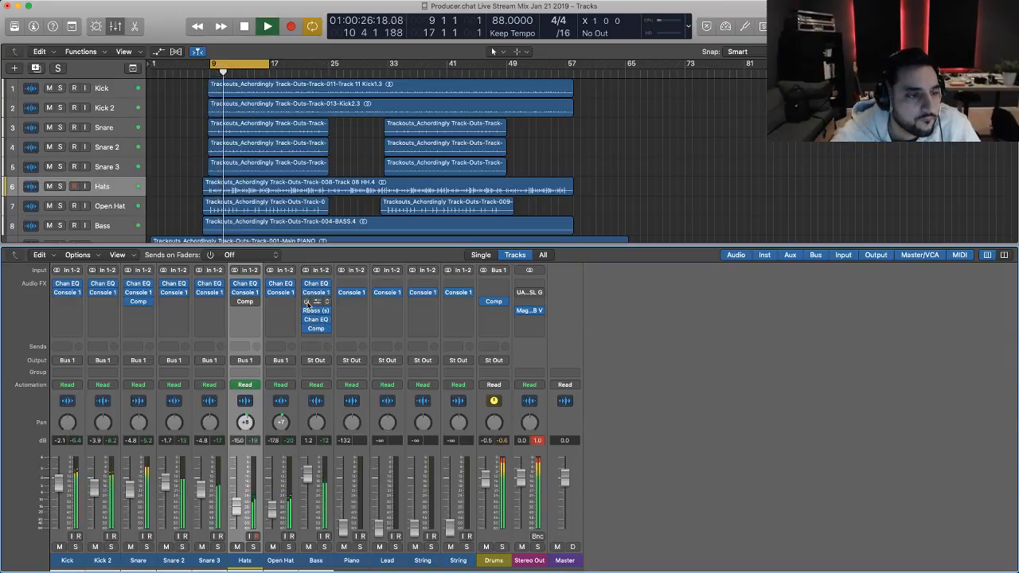
key("space")
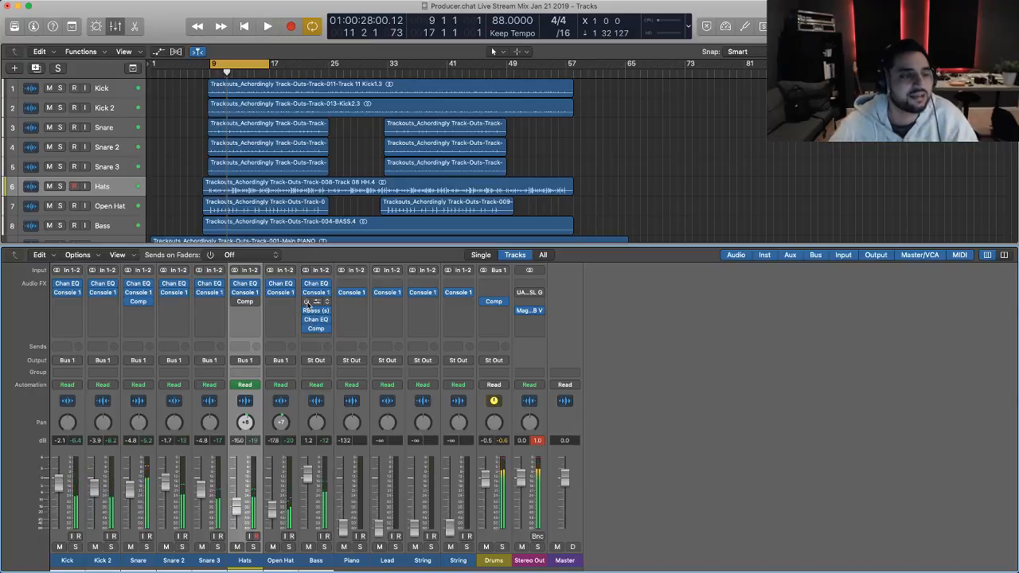
left_click(308, 304)
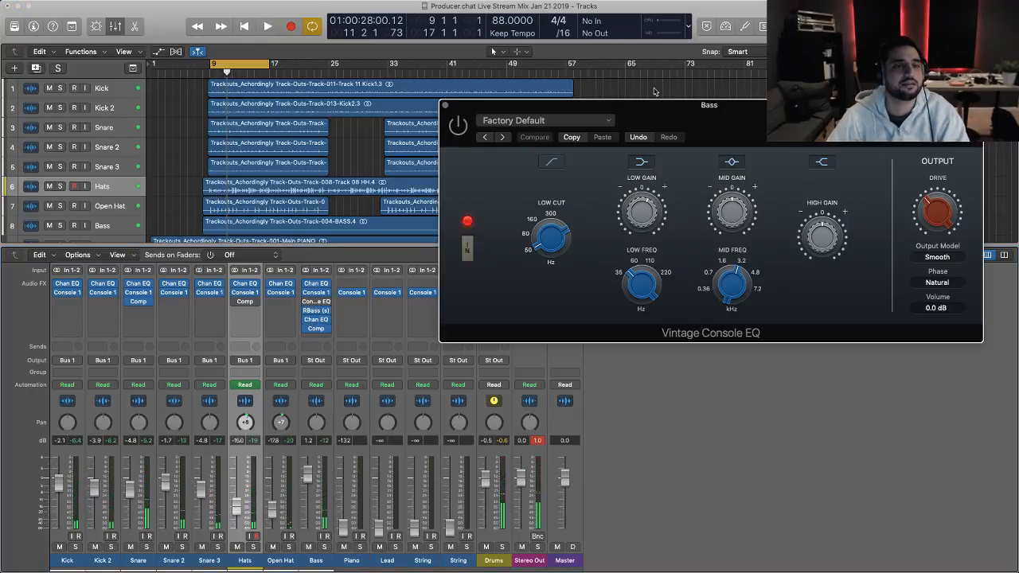
left_click_drag(646, 109, 690, 69)
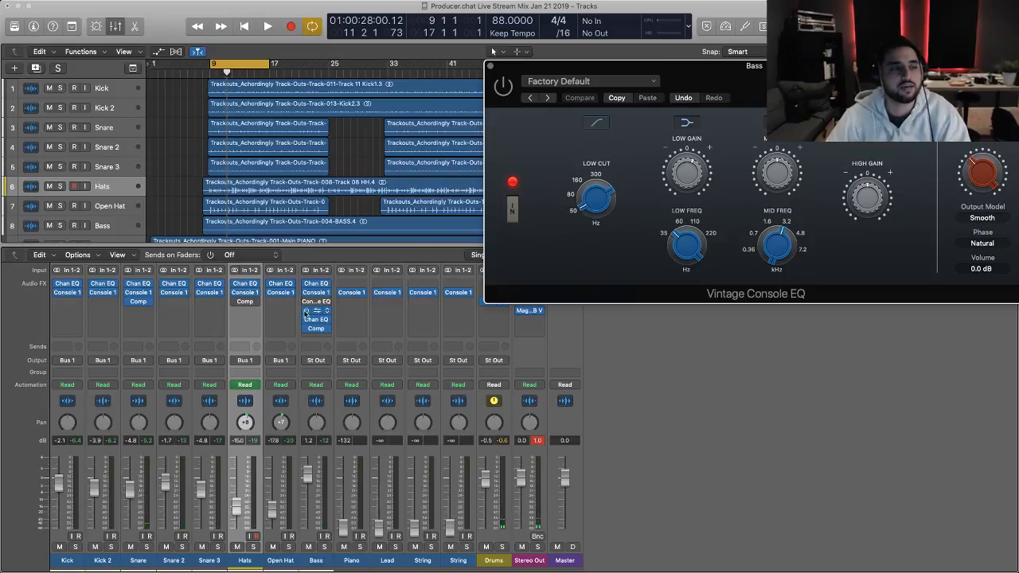
- Re-enable the Bass's Vintage Console EQ, audition the cycled section with it and close its window
key("space")
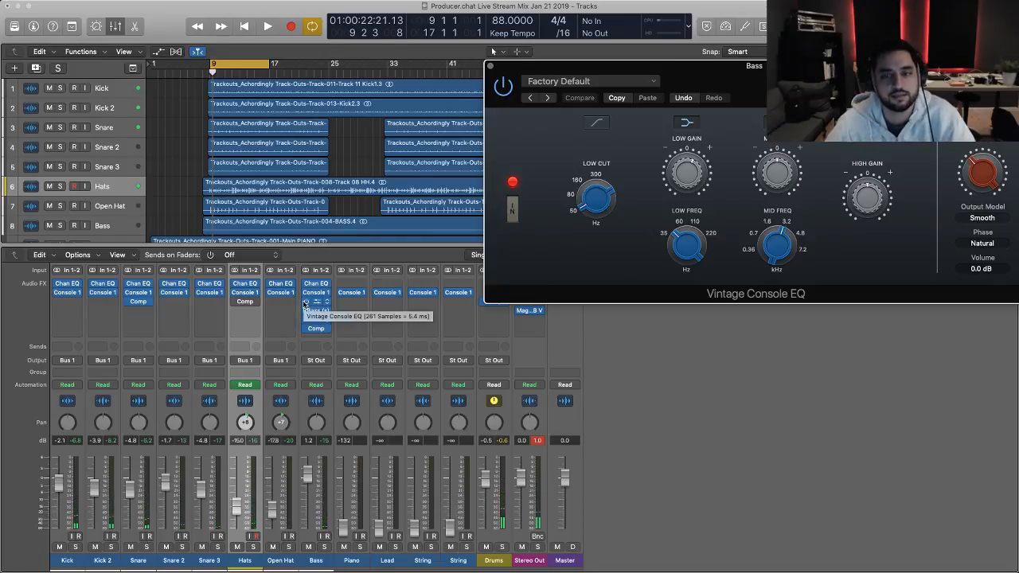
key("space")
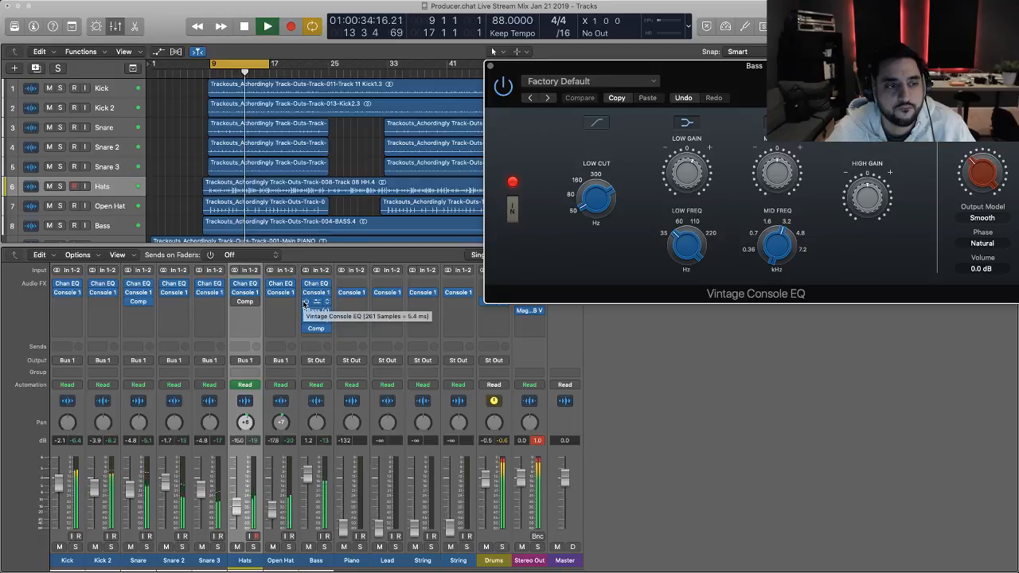
key("space")
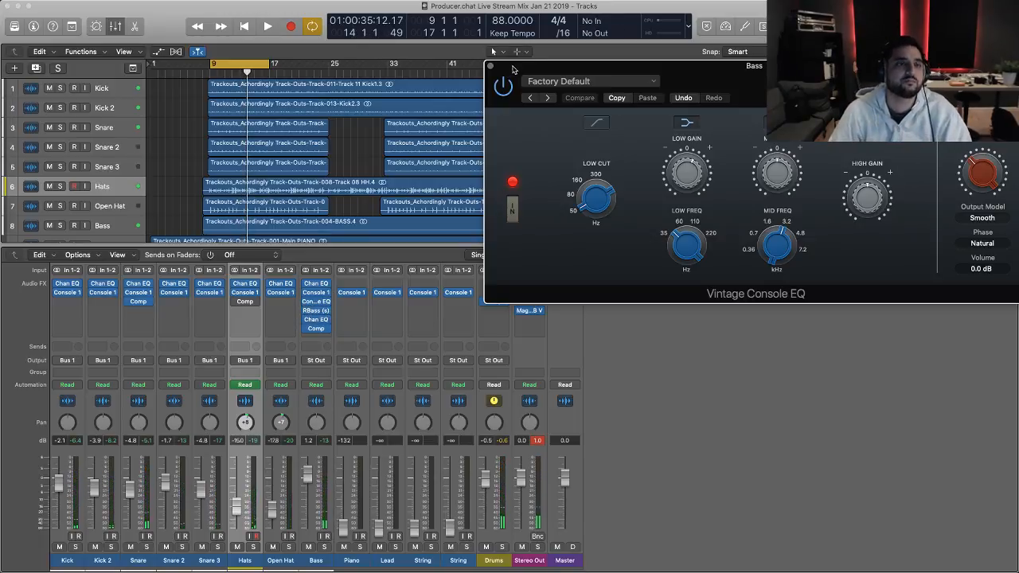
left_click_drag(513, 70, 385, 112)
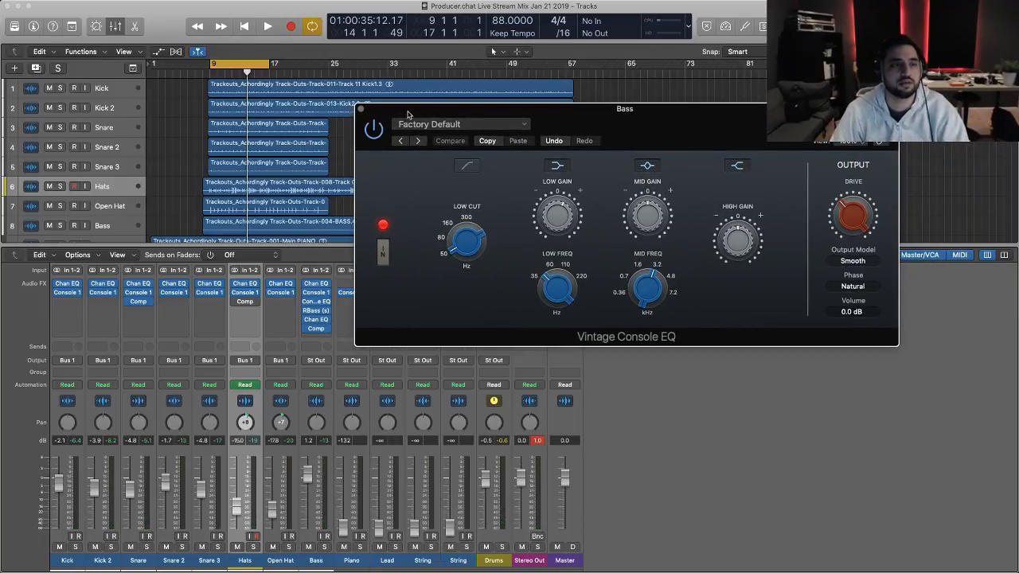
left_click_drag(407, 115, 390, 132)
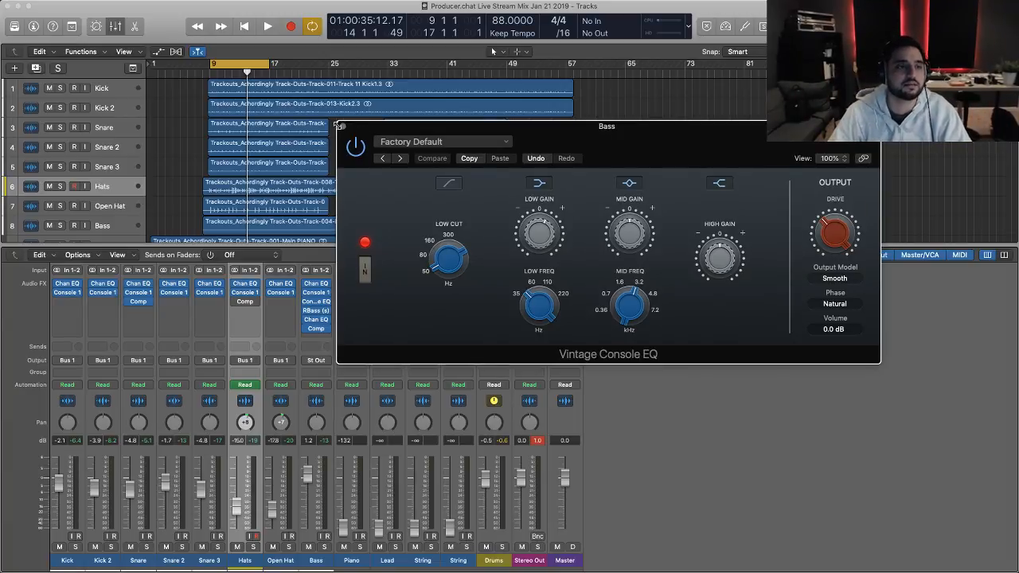
left_click(342, 129)
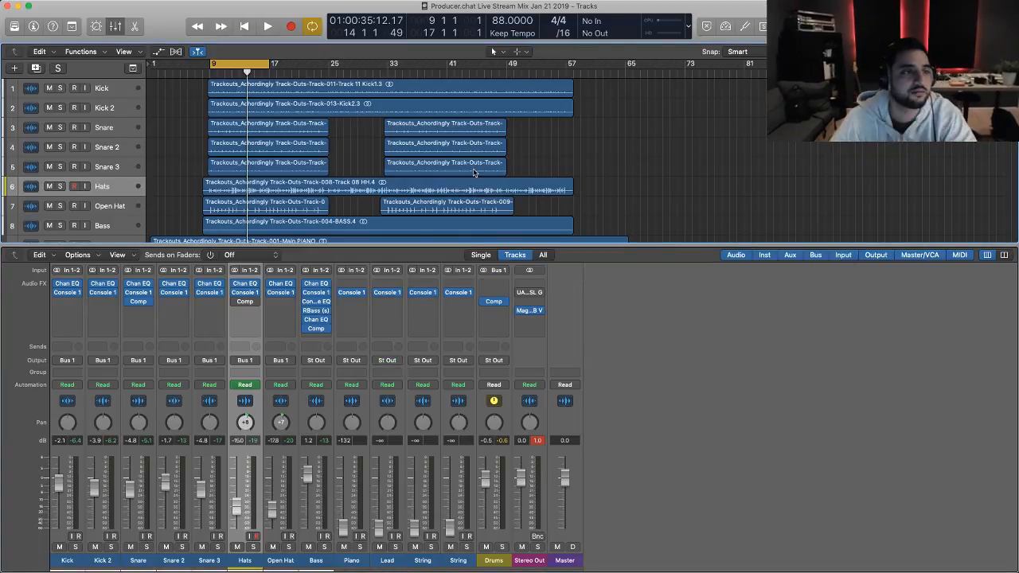
- Lower the Bass fader to -0.5 dB while the section plays
key("space")
left_click_drag(308, 486, 310, 488)
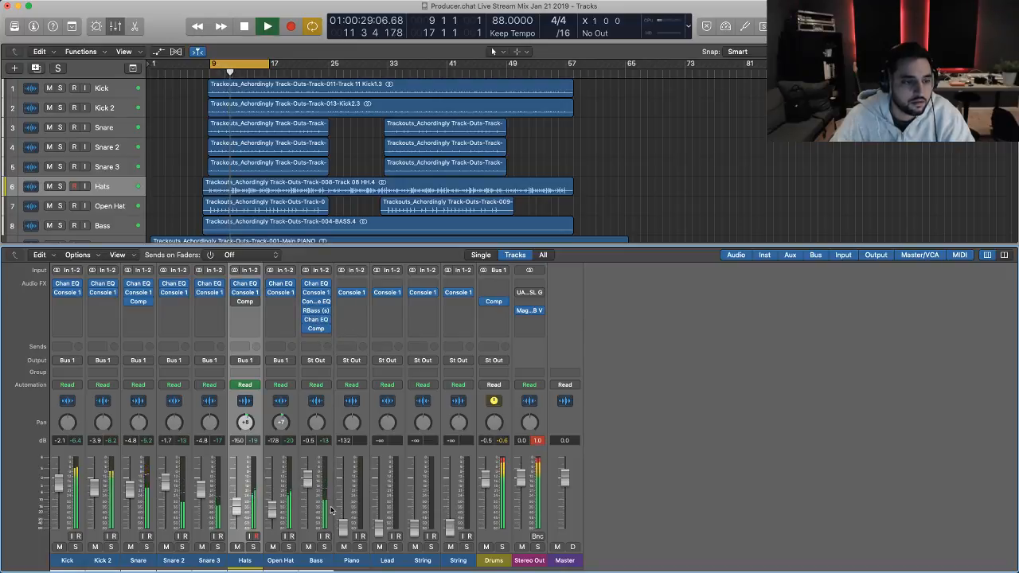
key("space")
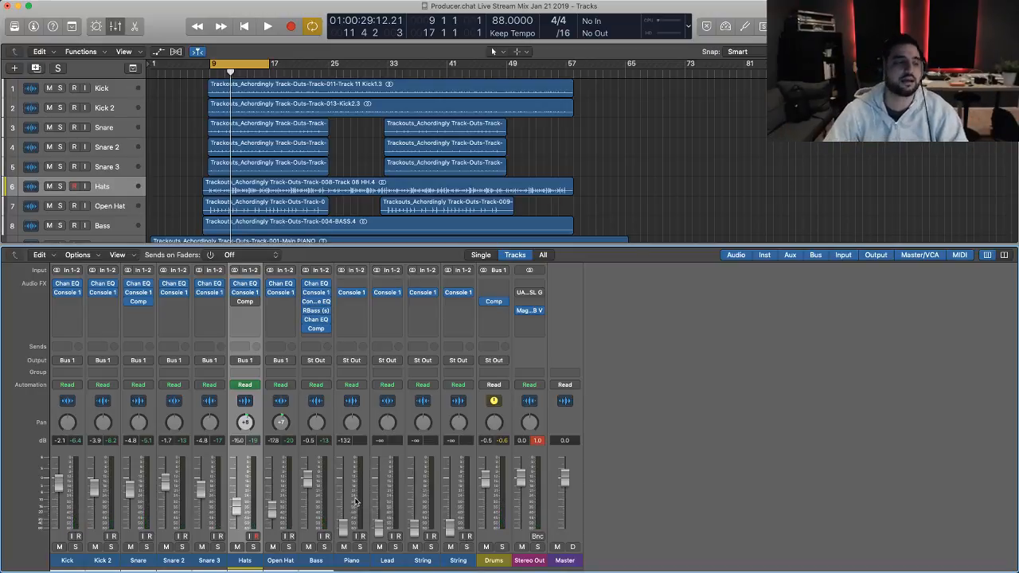
- Bring the Piano fader up to 0.6 dB during playback and solo the Piano track
key("space")
left_click(343, 526)
left_click_drag(343, 526, 352, 457)
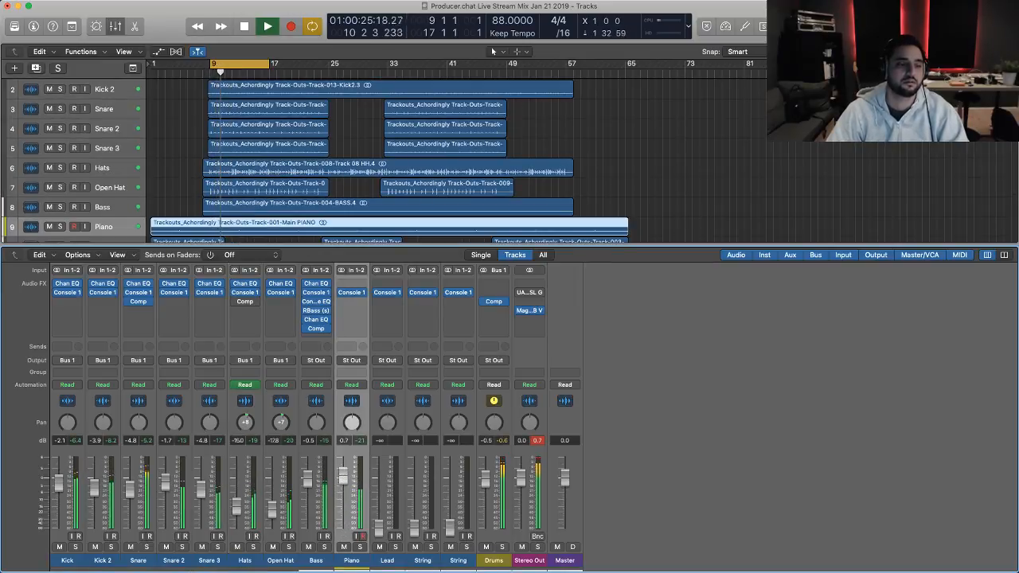
key("s")
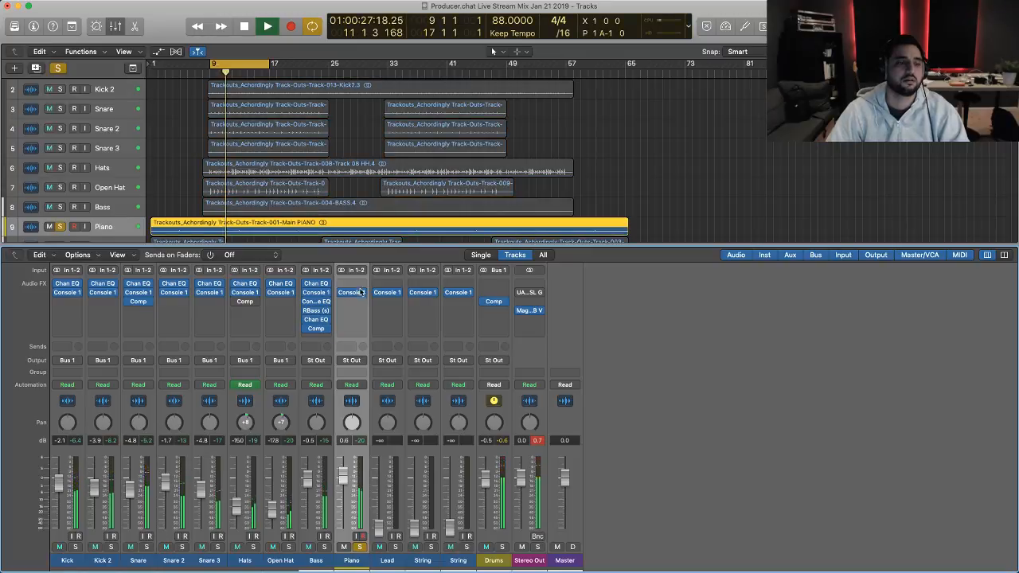
key("space")
- Insert a Channel EQ on the Piano, move its window clear of the Piano strip and play the soloed track
scroll(348, 335, "up", 3)
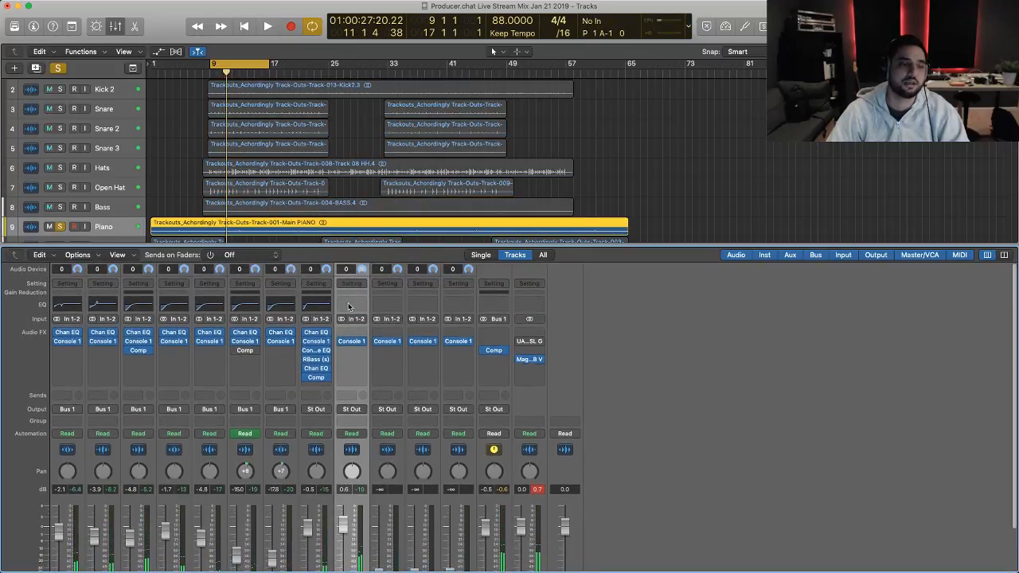
left_click(348, 306)
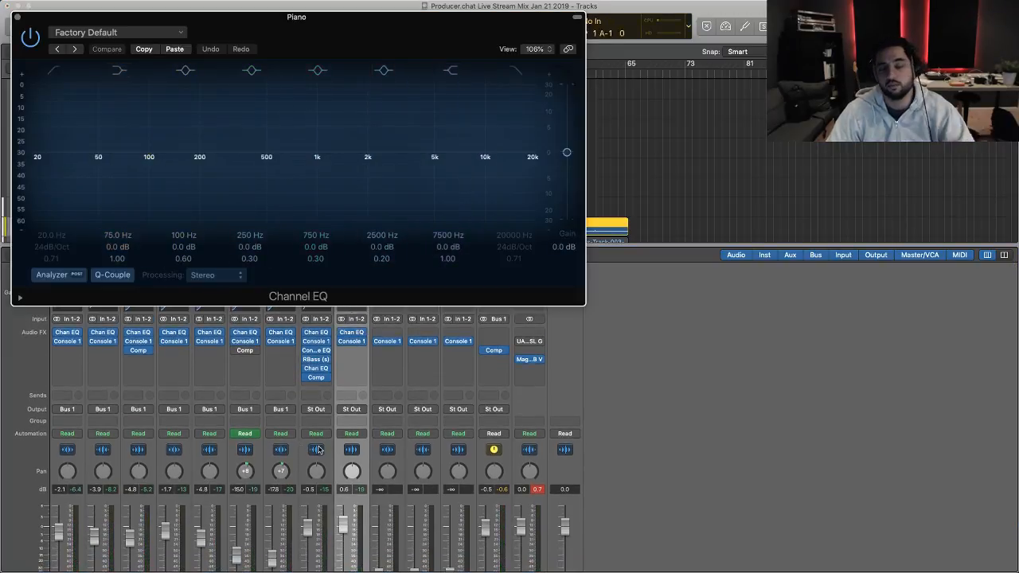
left_click_drag(376, 26, 785, 102)
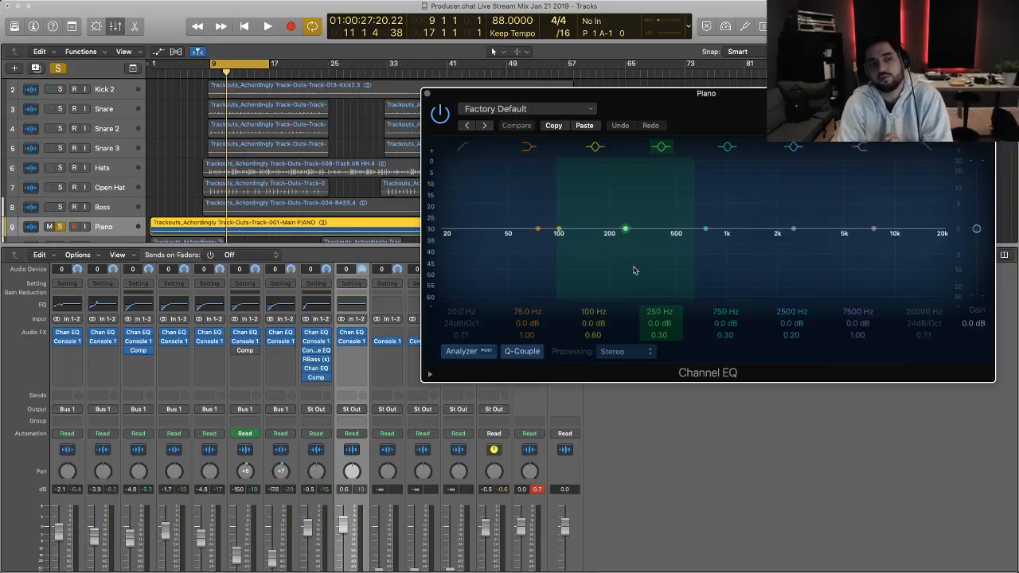
key("space")
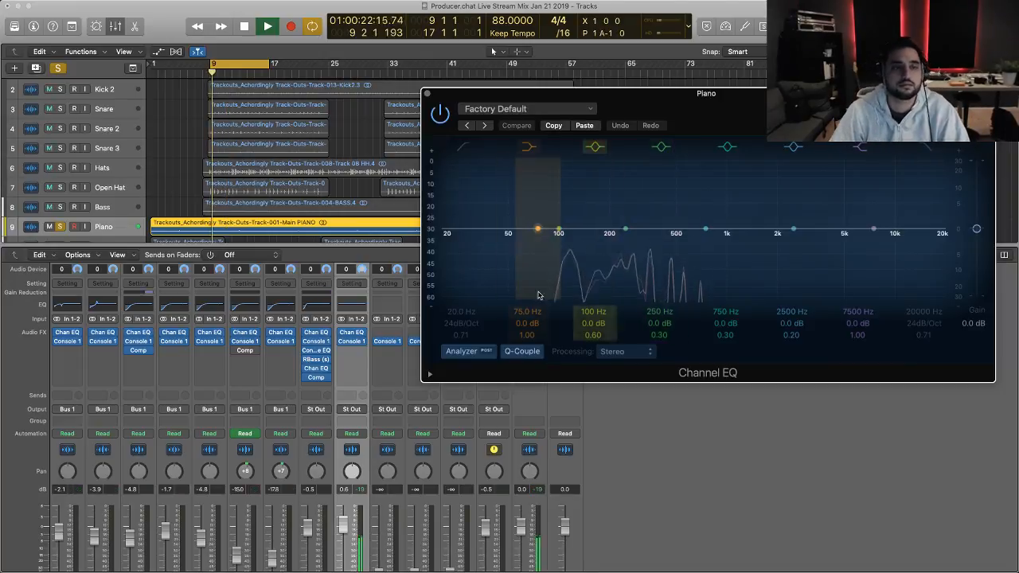
- Enable the low cut in the Piano's Channel EQ and set it to 122 Hz, 24 dB/Oct, with a Q of 0.60
left_click(460, 148)
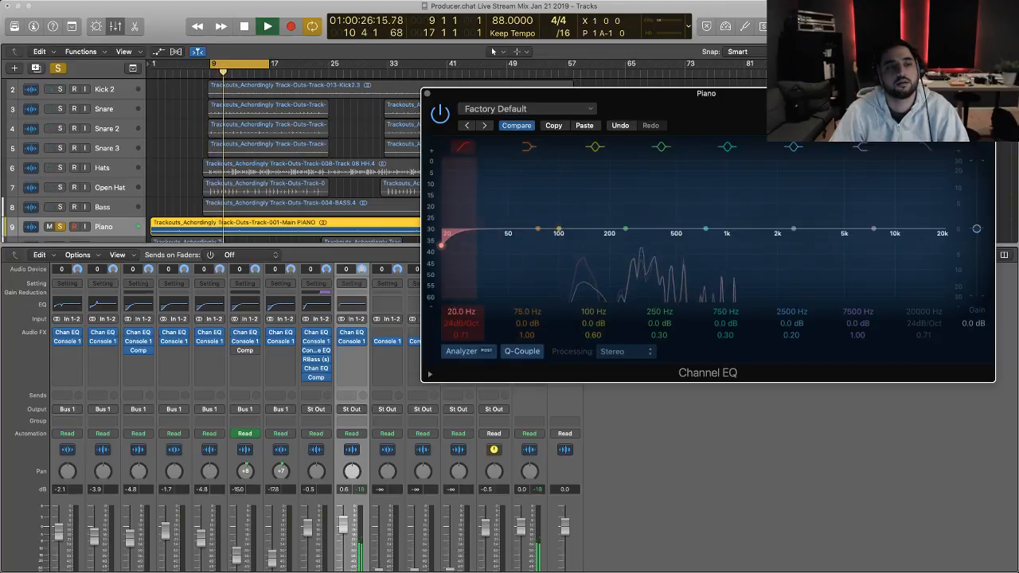
left_click_drag(461, 312, 461, 272)
key("space")
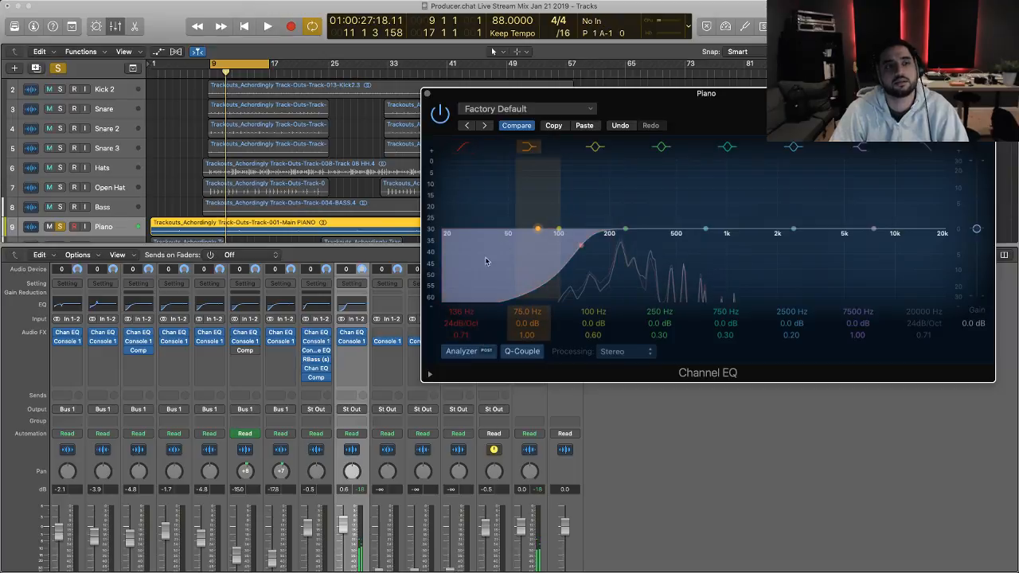
key("space")
left_click_drag(464, 334, 464, 342)
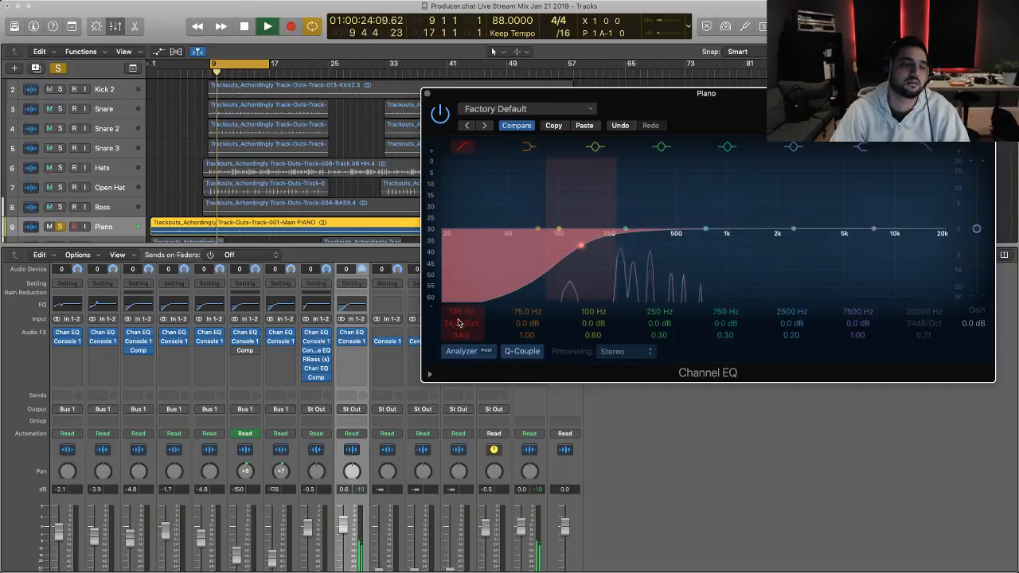
left_click_drag(459, 311, 460, 316)
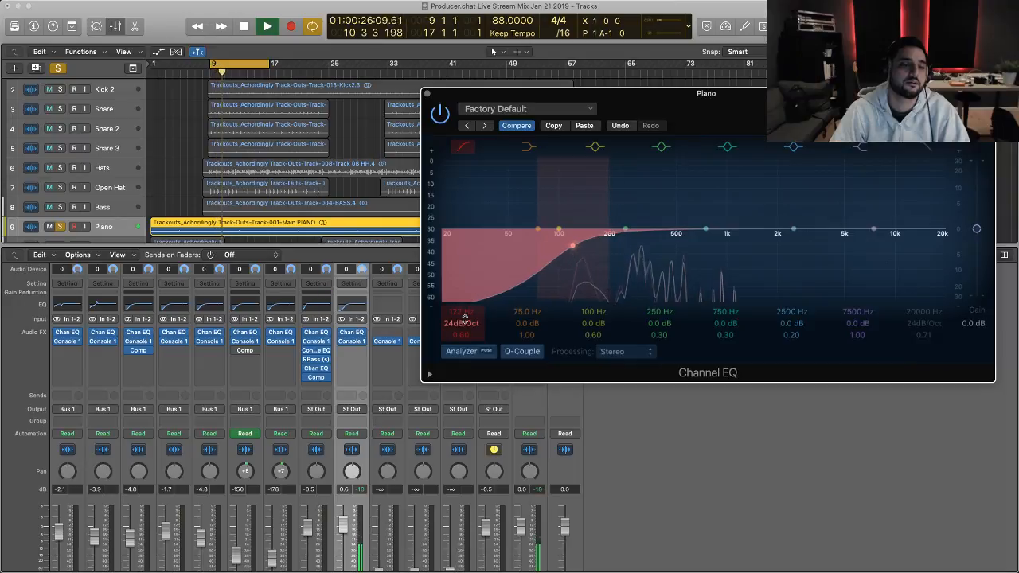
- Take the Piano out of solo, listen to it in the full mix and enlarge the tracks to inspect its waveform
scroll(372, 525, "down", 2)
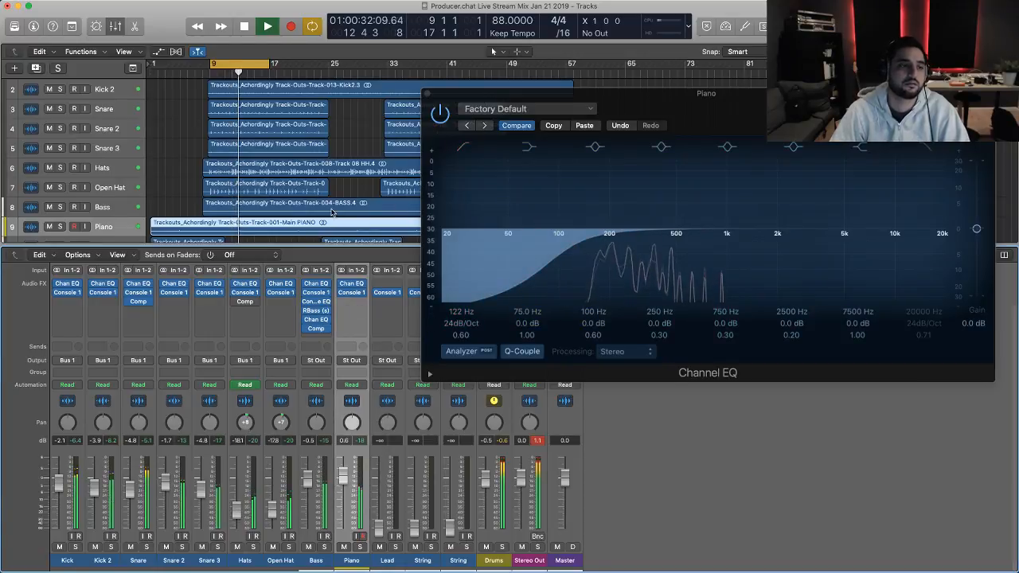
scroll(333, 213, "down", 3)
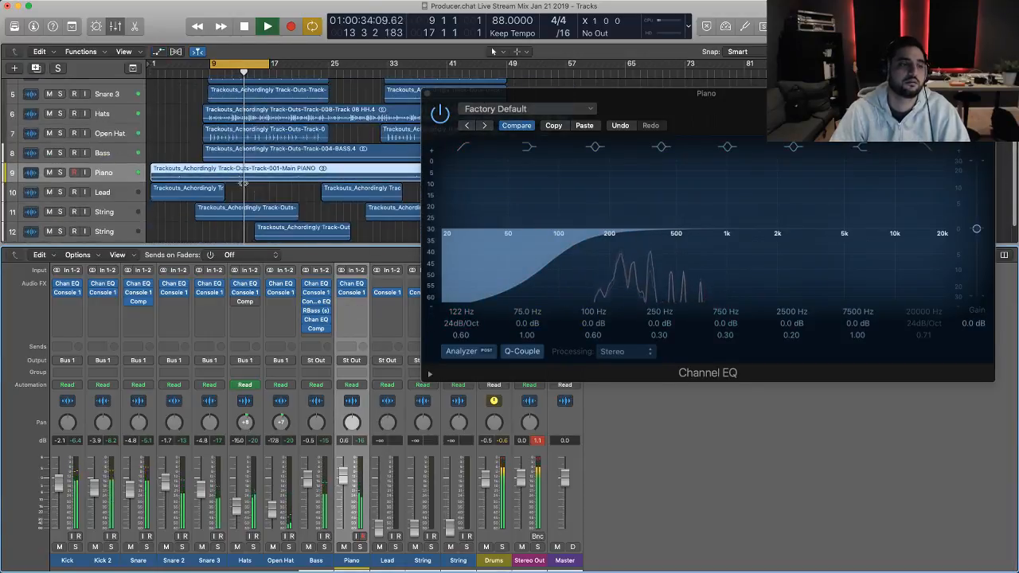
scroll(242, 183, "up", 5)
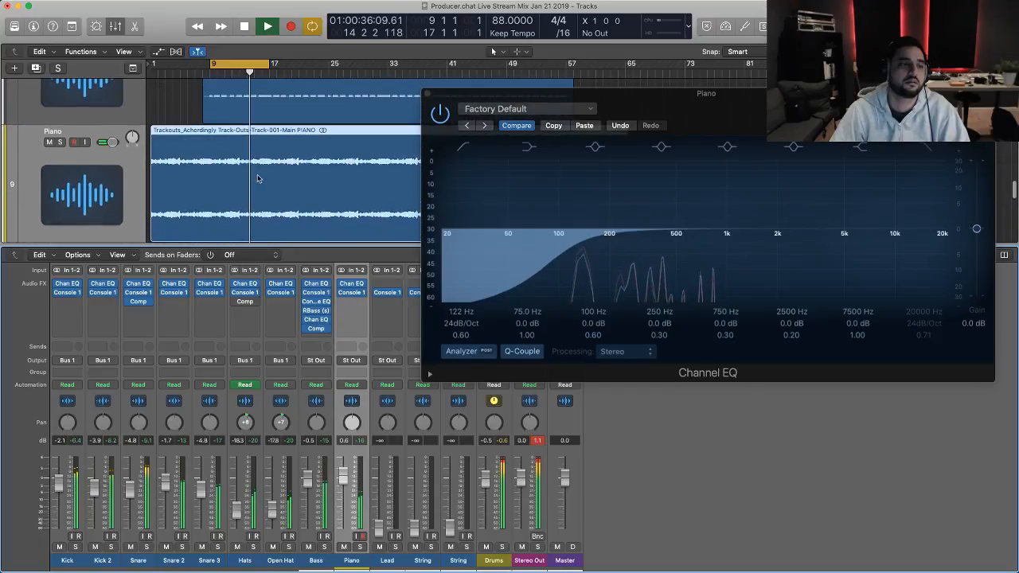
scroll(279, 175, "down", 1)
key("space")
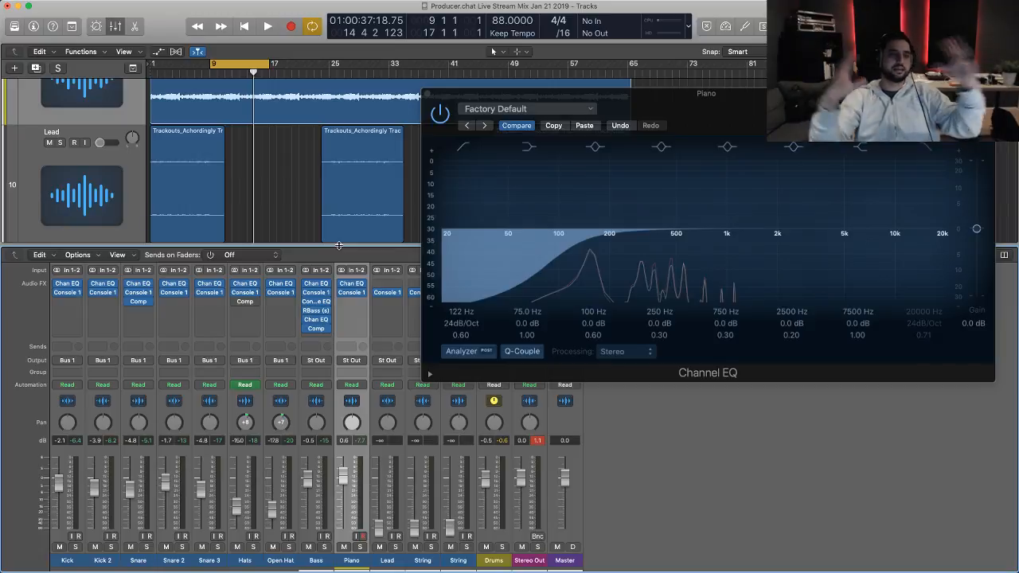
- Insert a stereo Compressor on the Piano and switch it to the Classic VCA model
key("space")
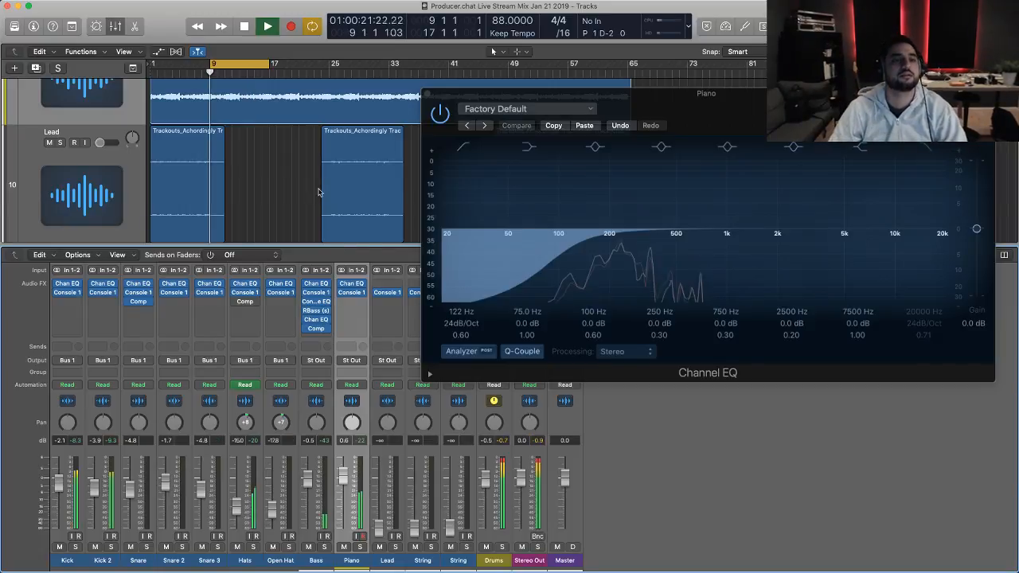
left_click(351, 308)
mouse_move(358, 334)
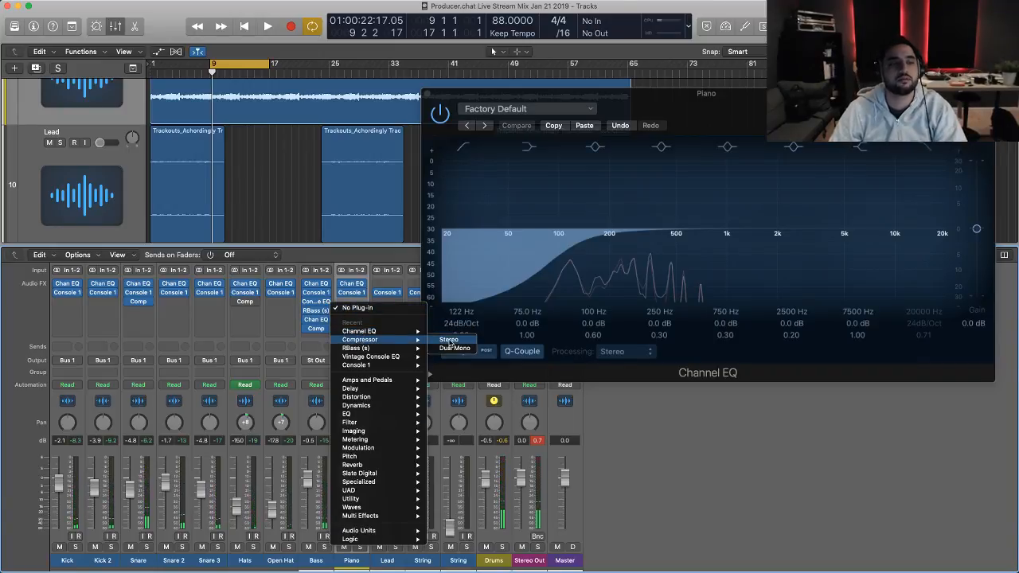
left_click(448, 340)
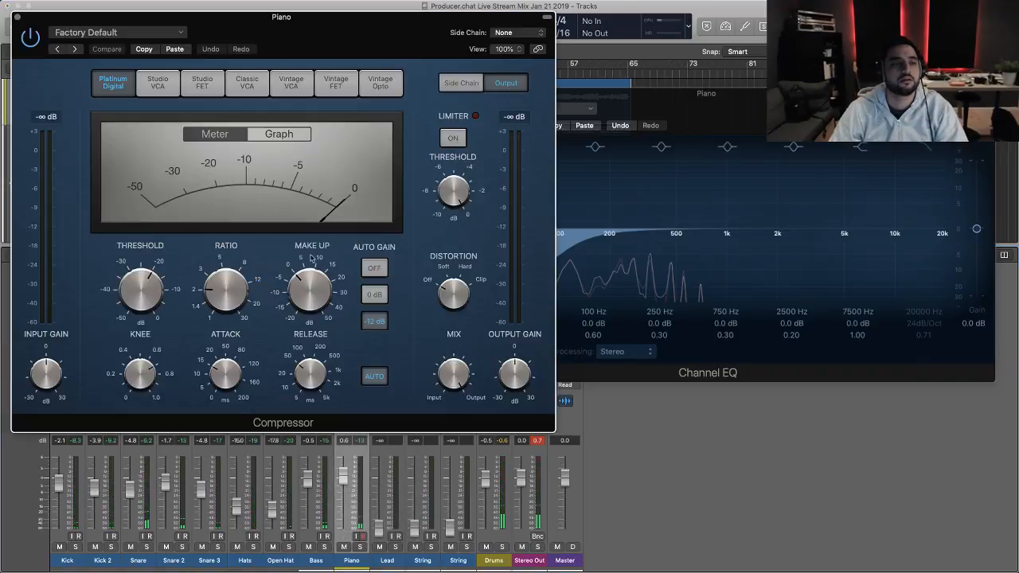
left_click(291, 82)
left_click_drag(392, 20, 521, 58)
left_click(389, 123)
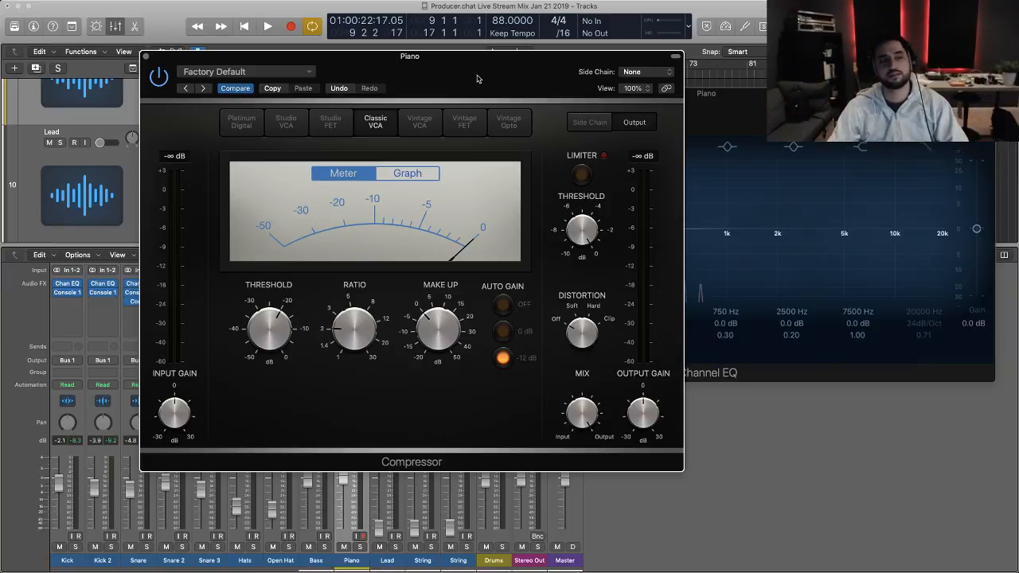
- Move the Piano compressor's window out of the way and close the Piano's Channel EQ window
mouse_move(285, 332)
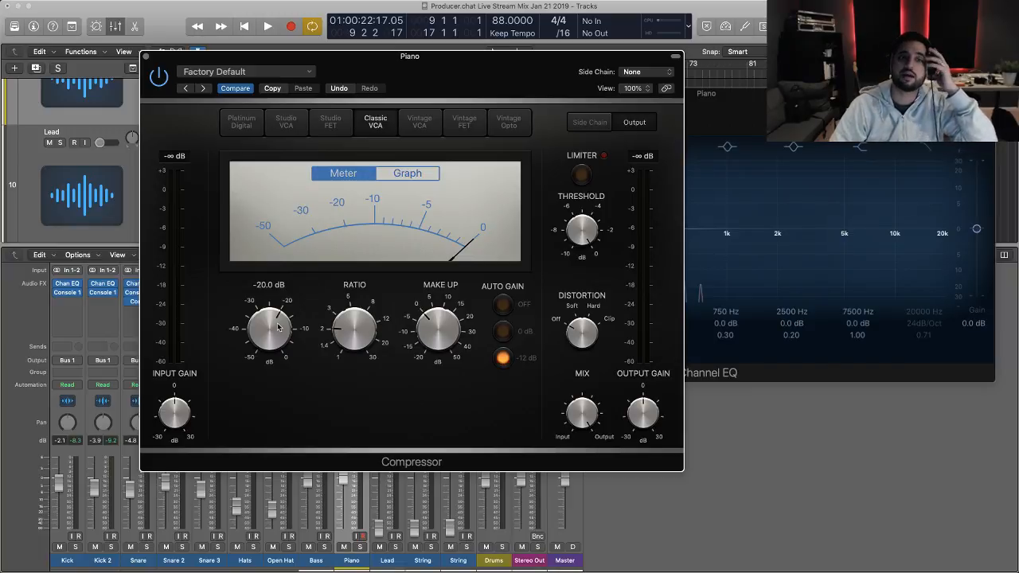
left_click_drag(222, 57, 1018, 48)
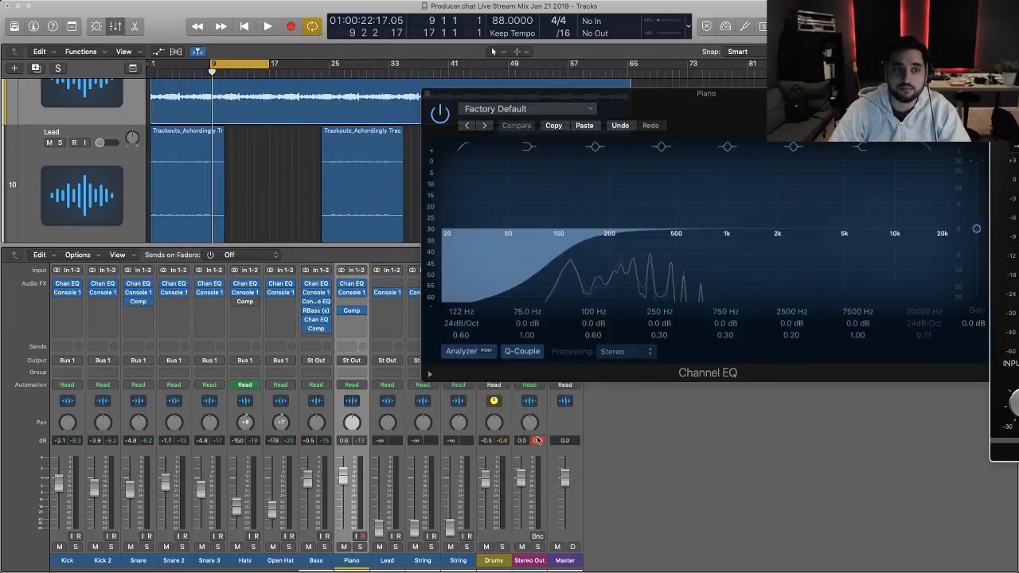
left_click(426, 94)
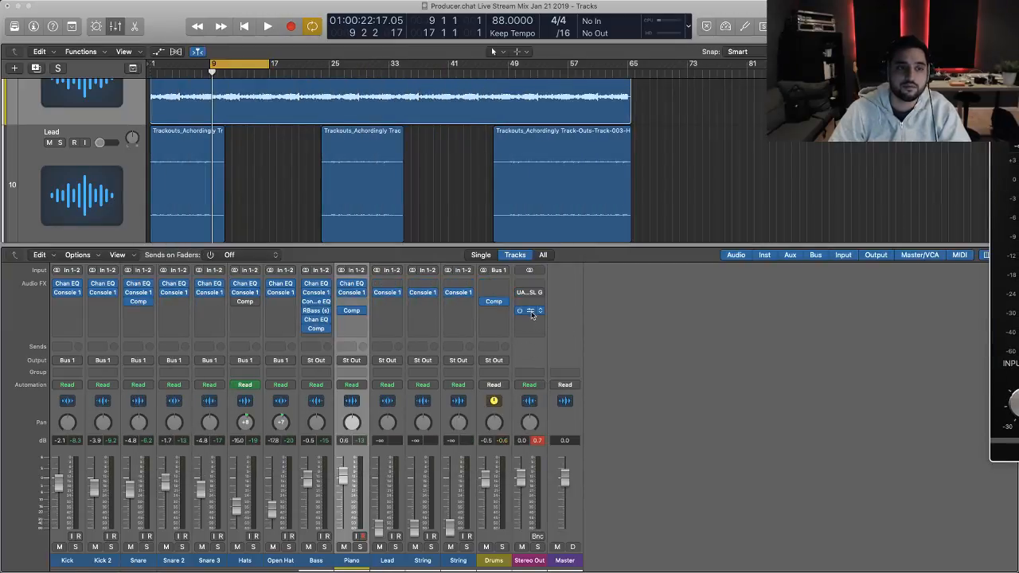
- Inspect the Magic AB V2 reference plug-in on the Stereo Out, close it and replay the cycled section briefly
left_click(535, 315)
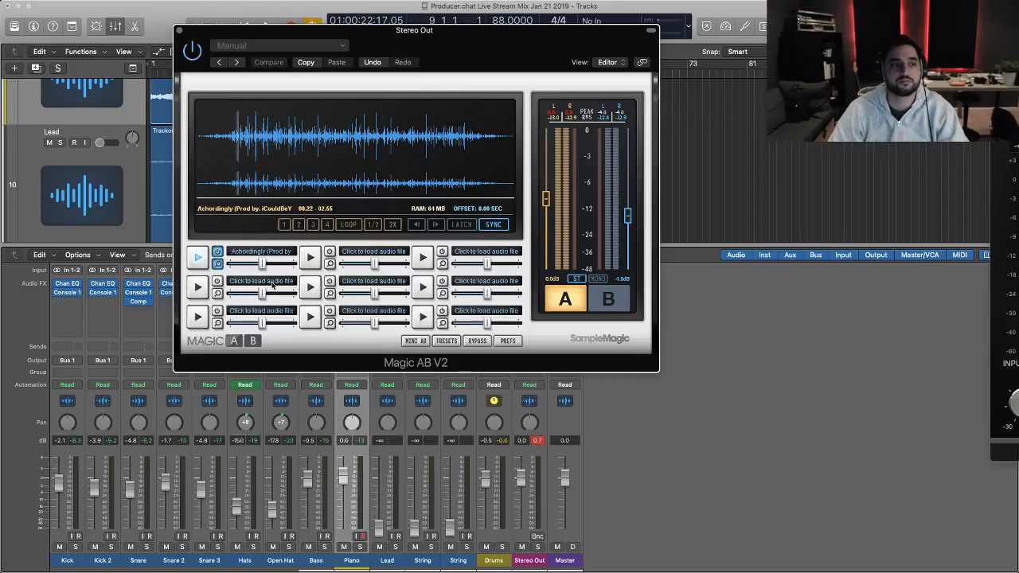
left_click_drag(271, 34, 275, 56)
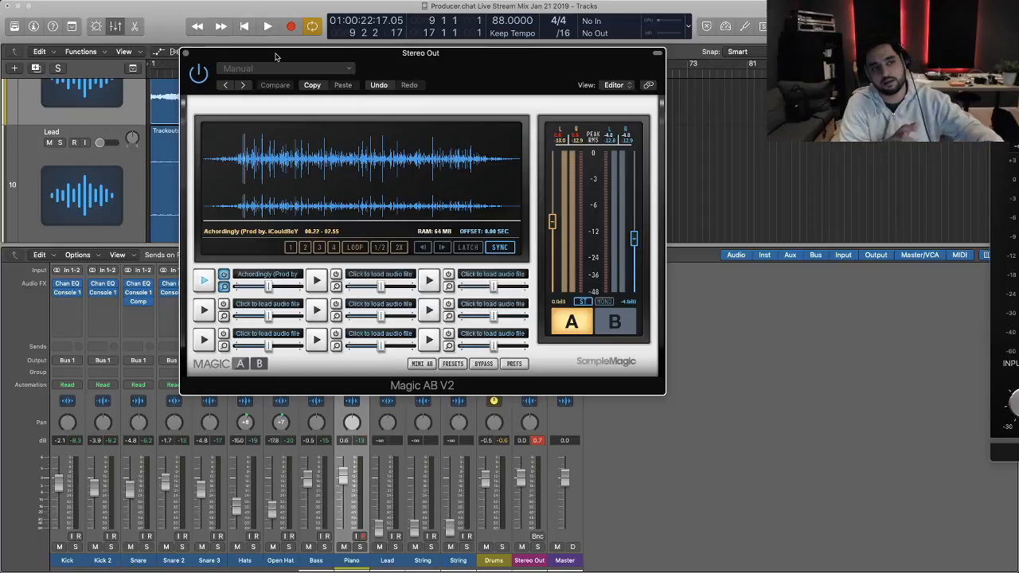
left_click(186, 53)
key("space")
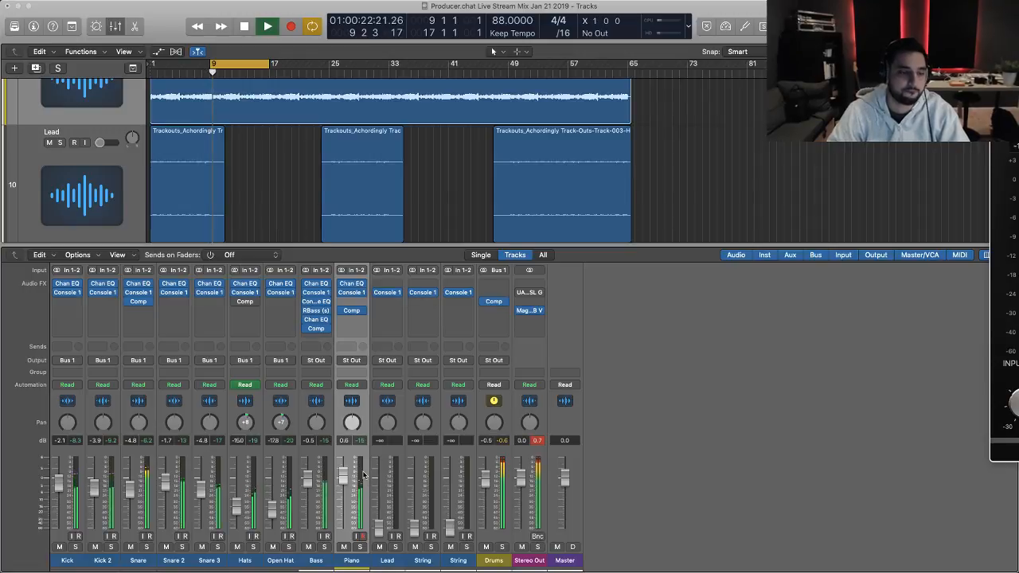
key("space")
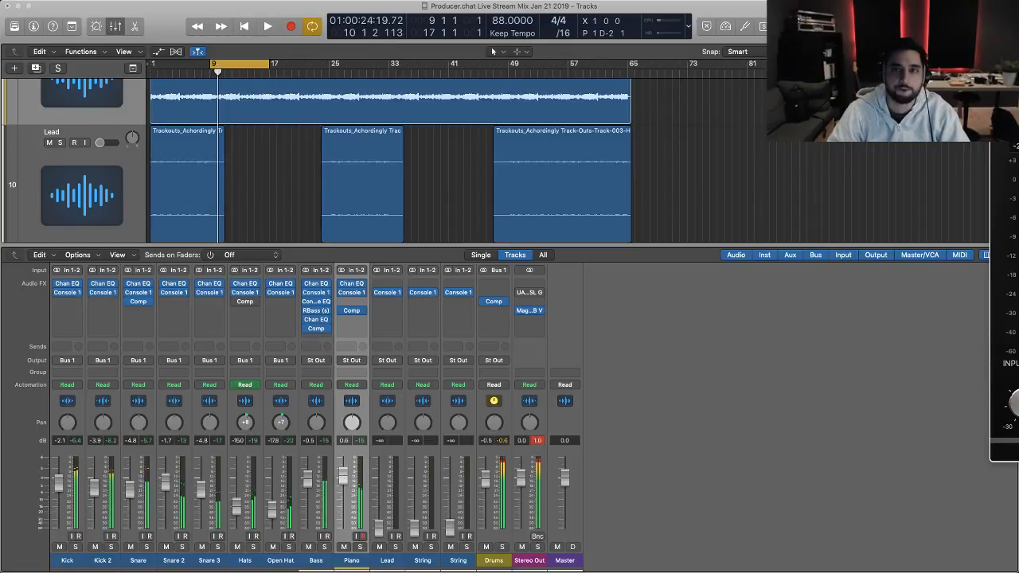
- Bring the Piano compressor back into view and lower its threshold to about -40 dB during playback
left_click_drag(1018, 48, 508, 41)
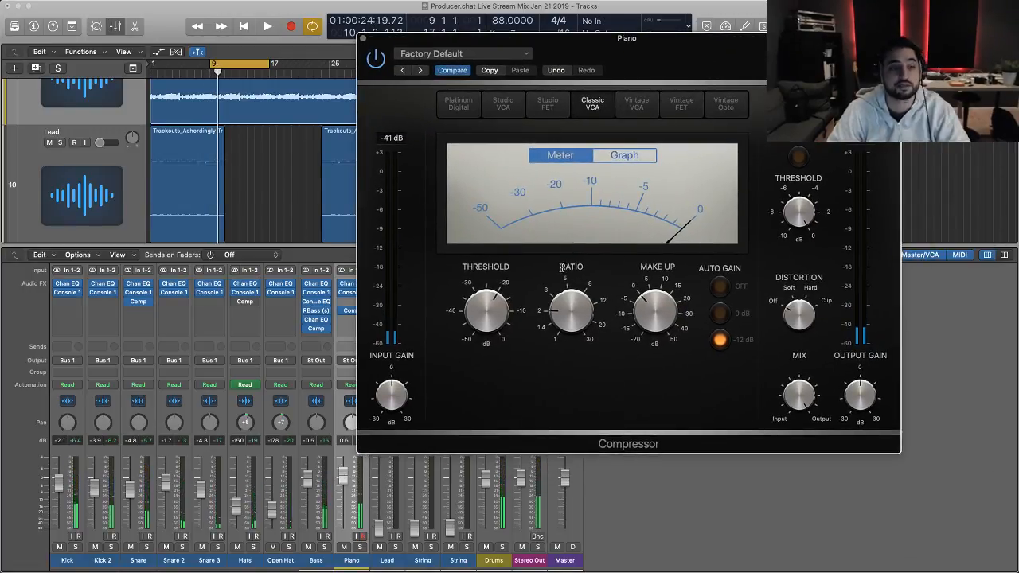
key("space")
left_click_drag(487, 312, 499, 332)
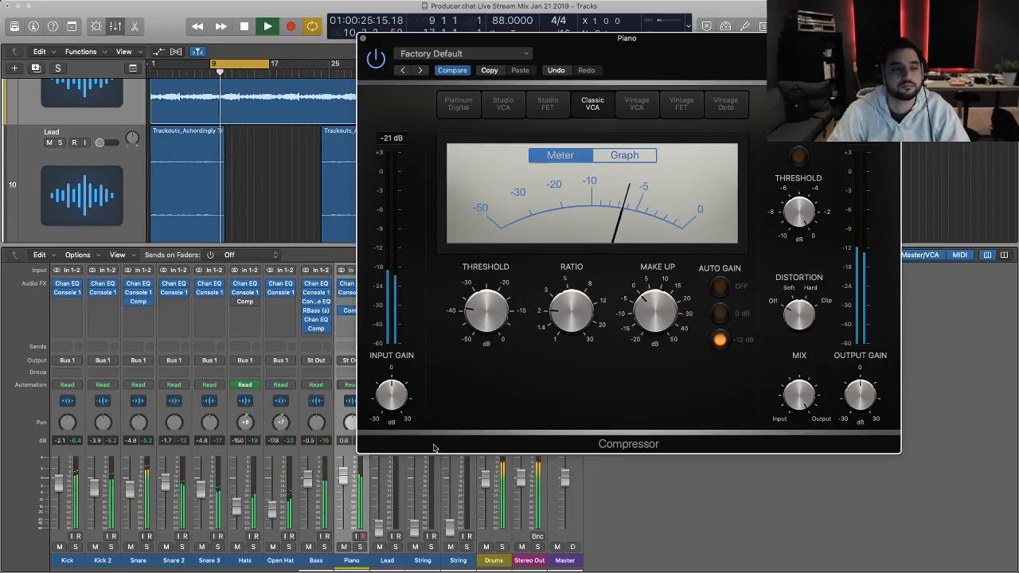
- Fine-tune the Piano compressor's threshold to -40 dB and audition the cycled section
left_click_drag(491, 312, 492, 317)
key("space")
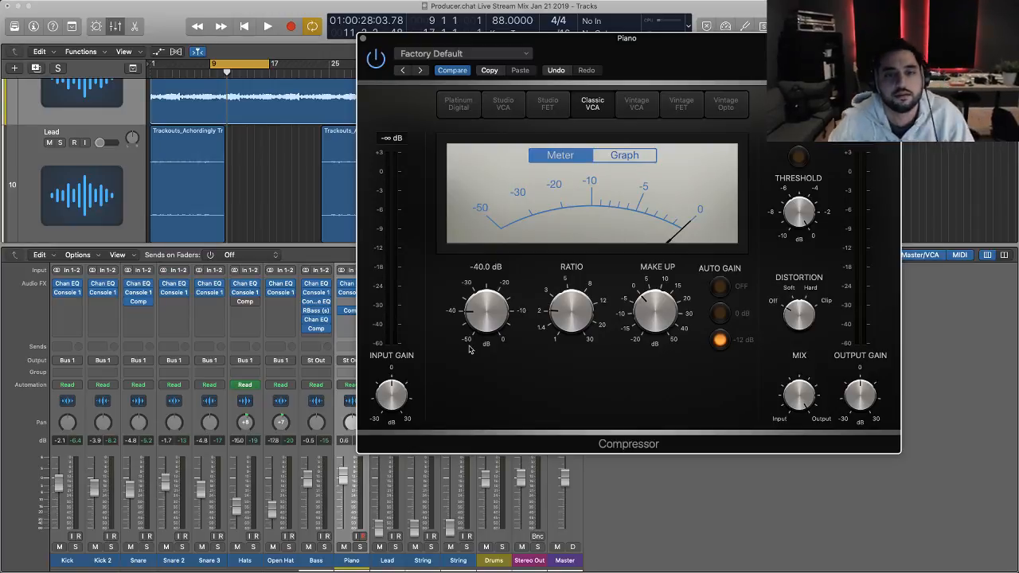
key("space")
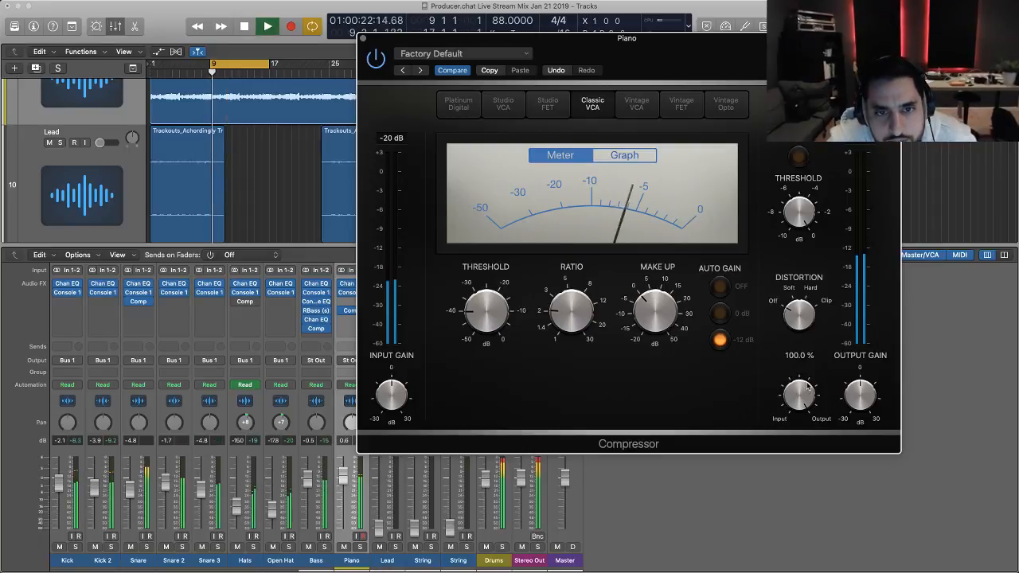
key("space")
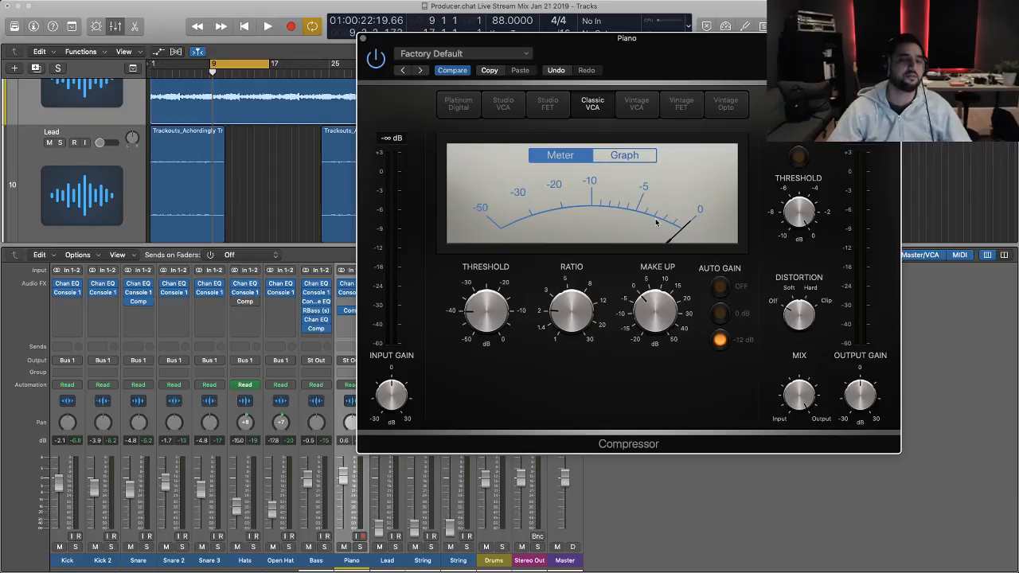
- Check the Piano compressor's output gain and set its threshold to about -37 dB
mouse_move(859, 411)
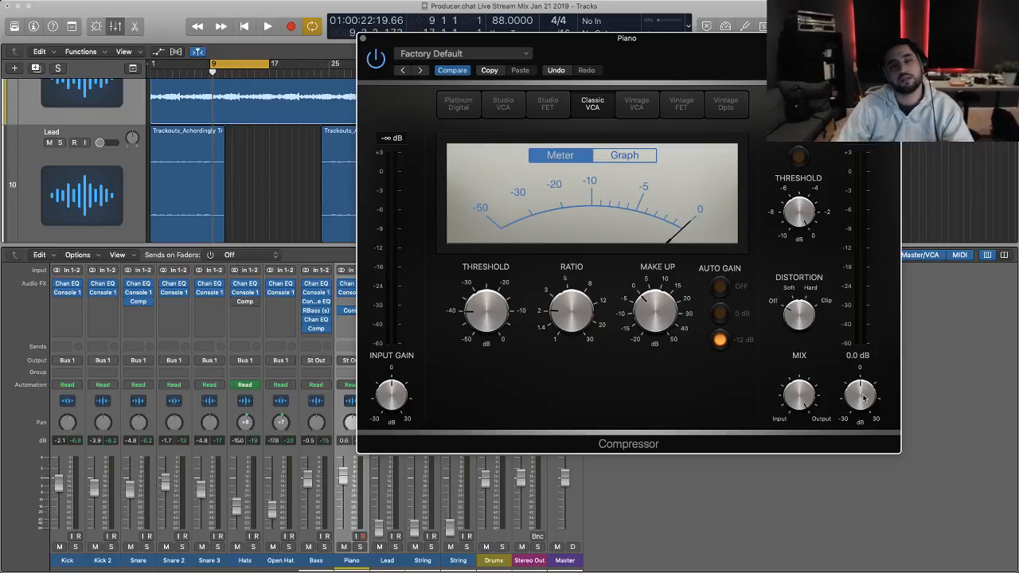
mouse_move(864, 398)
left_mouse_down()
mouse_move(867, 374)
mouse_move(866, 394)
left_mouse_up()
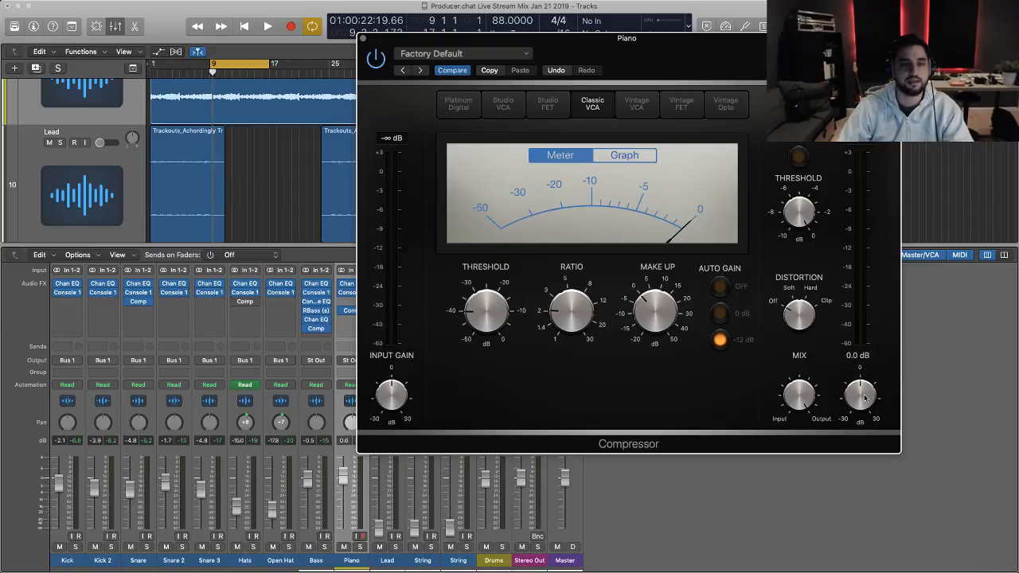
mouse_move(406, 393)
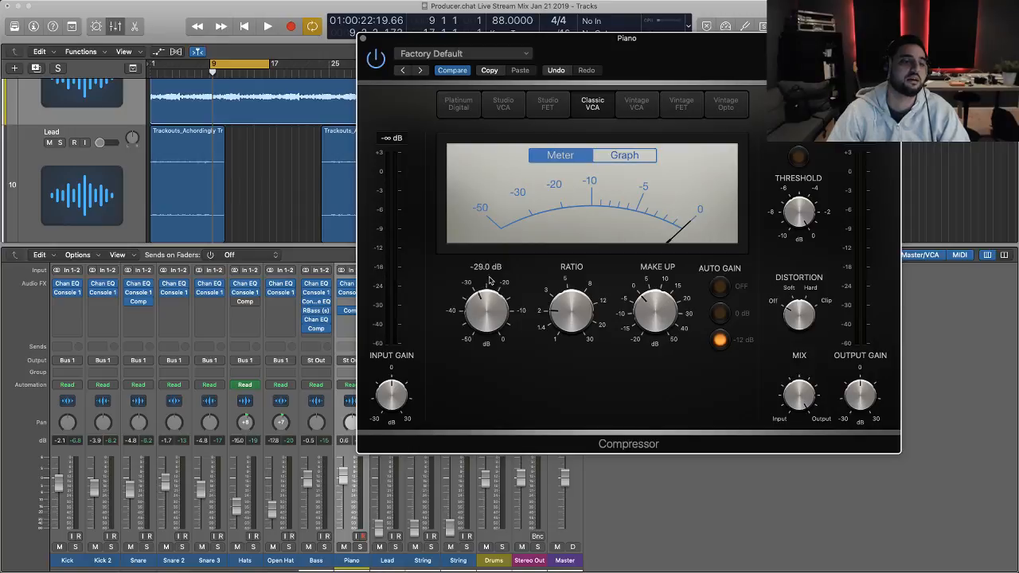
left_click_drag(487, 316, 482, 327)
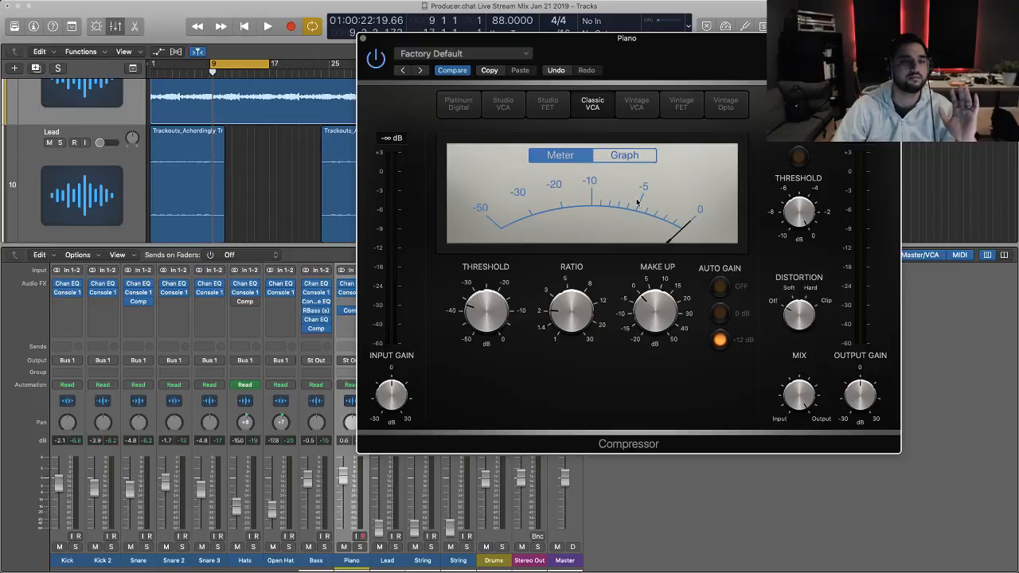
- Move the compressor window aside, lower the Piano fader to -3.5 dB, and bring the window back beside the Piano channel
left_click_drag(552, 37, 755, 35)
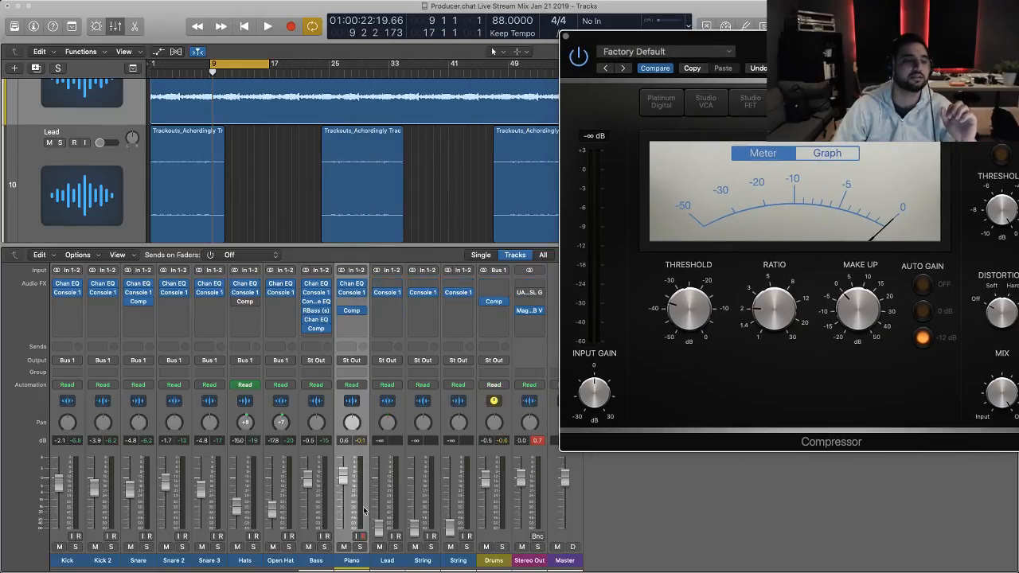
left_click_drag(344, 471, 346, 494)
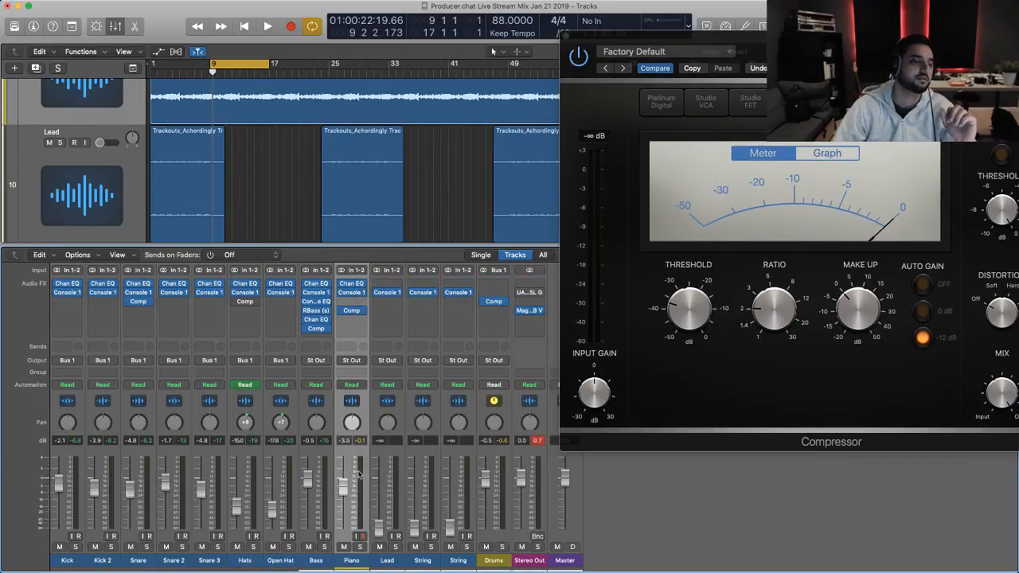
left_click_drag(903, 44, 749, 42)
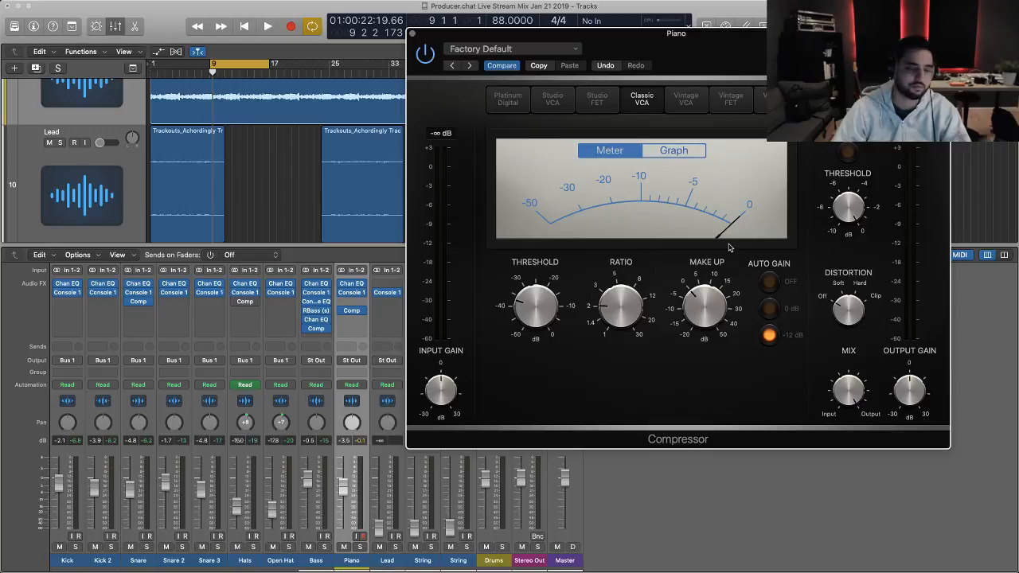
left_click_drag(759, 38, 784, 83)
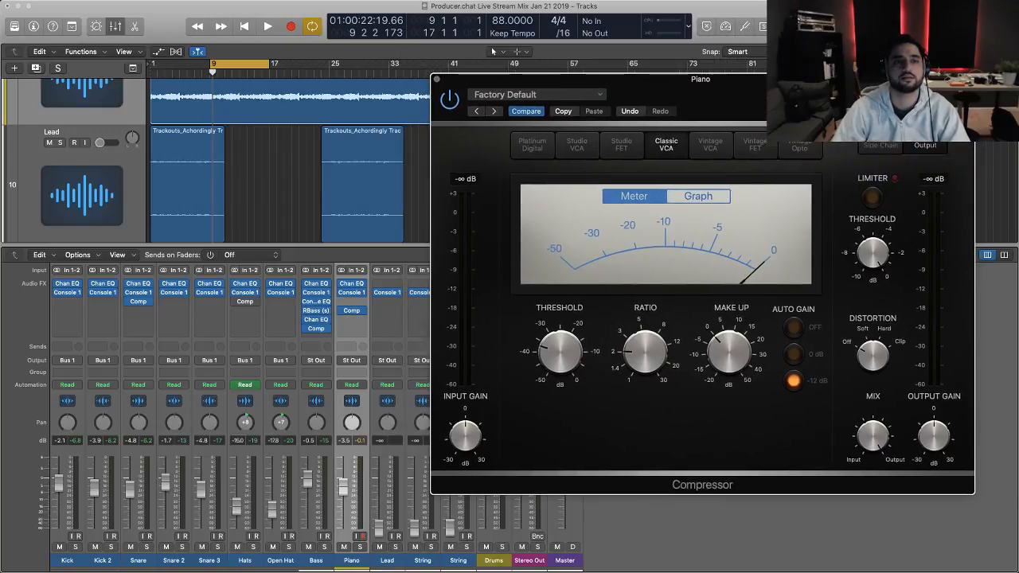
- Play the cycled section briefly to check the Piano's level and gain reduction
key("space")
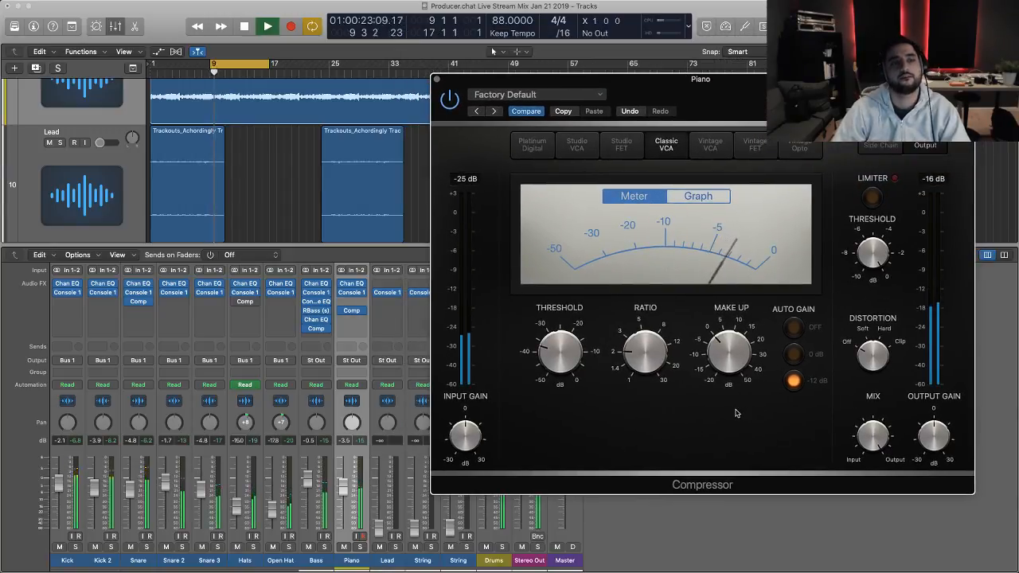
mouse_move(641, 370)
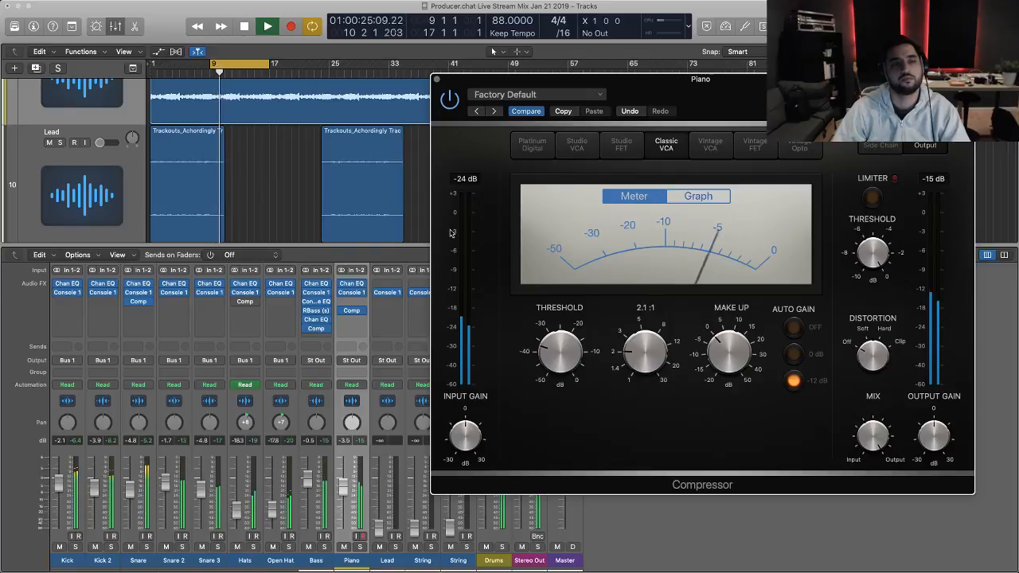
key("space")
left_click(259, 175)
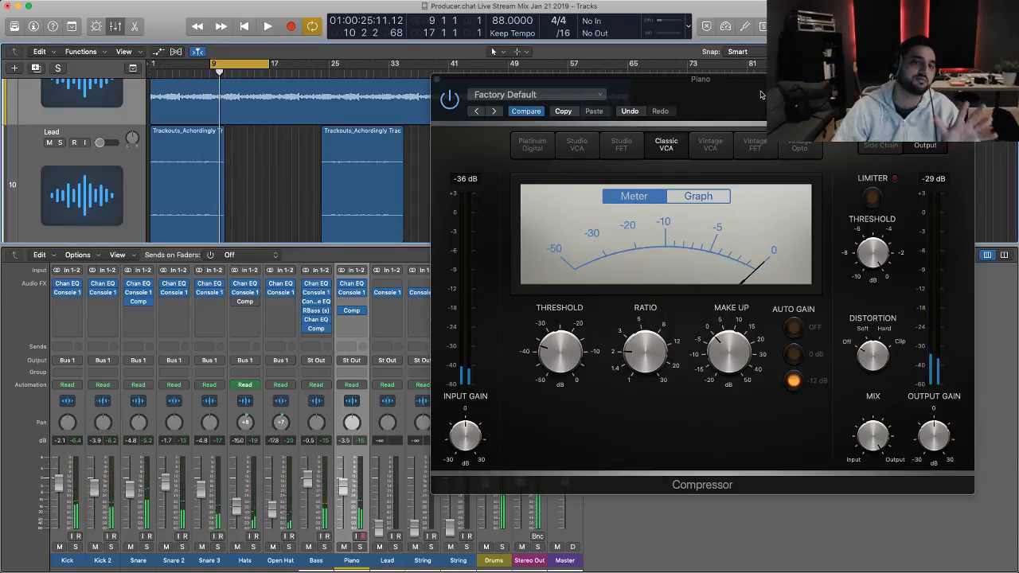
- Reposition the Piano compressor's window and lower its threshold slightly while the cycled section plays
left_click_drag(764, 95, 683, 104)
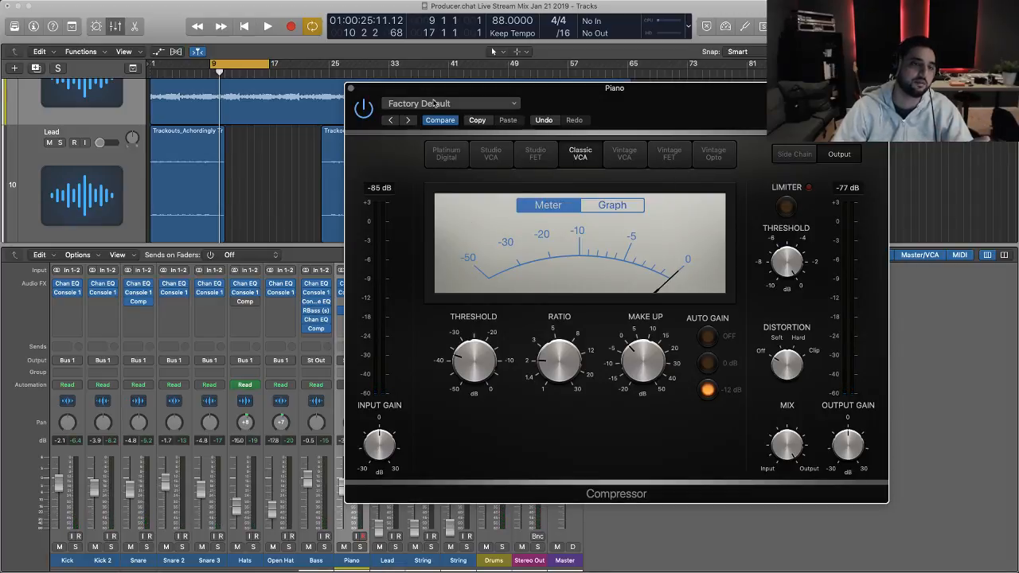
left_click_drag(557, 97, 546, 102)
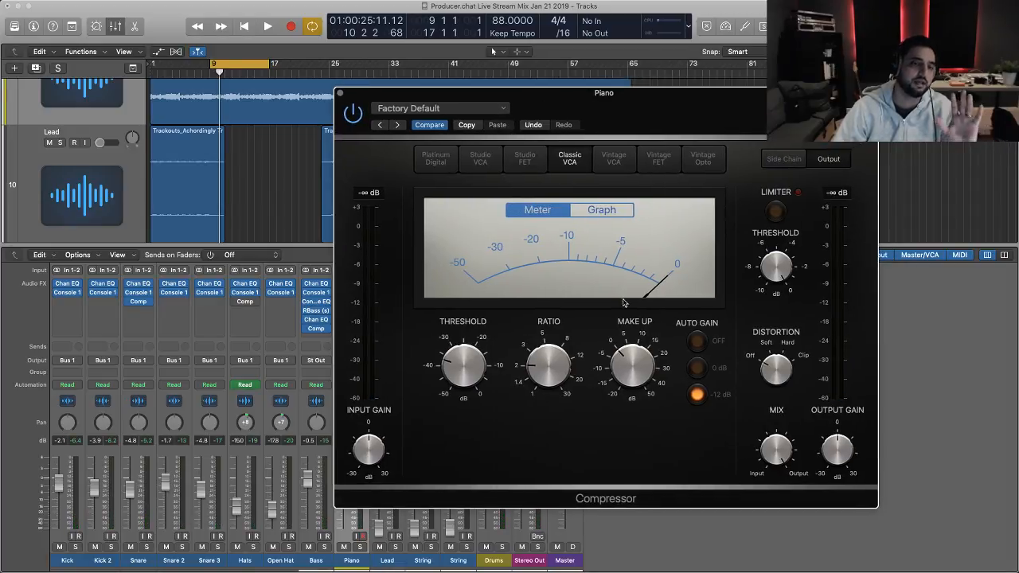
mouse_move(609, 384)
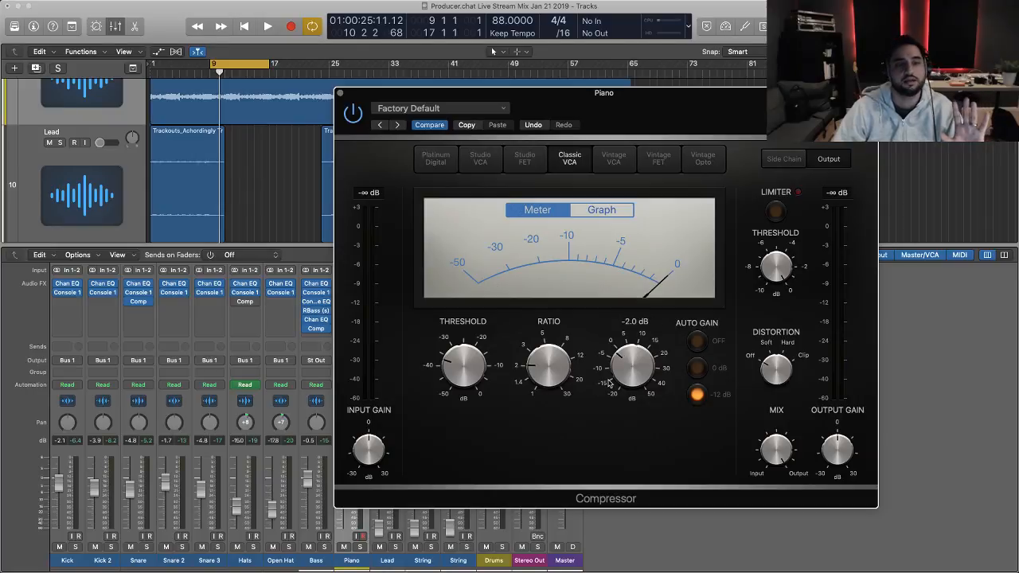
left_click_drag(658, 100, 680, 112)
key("space")
mouse_move(489, 380)
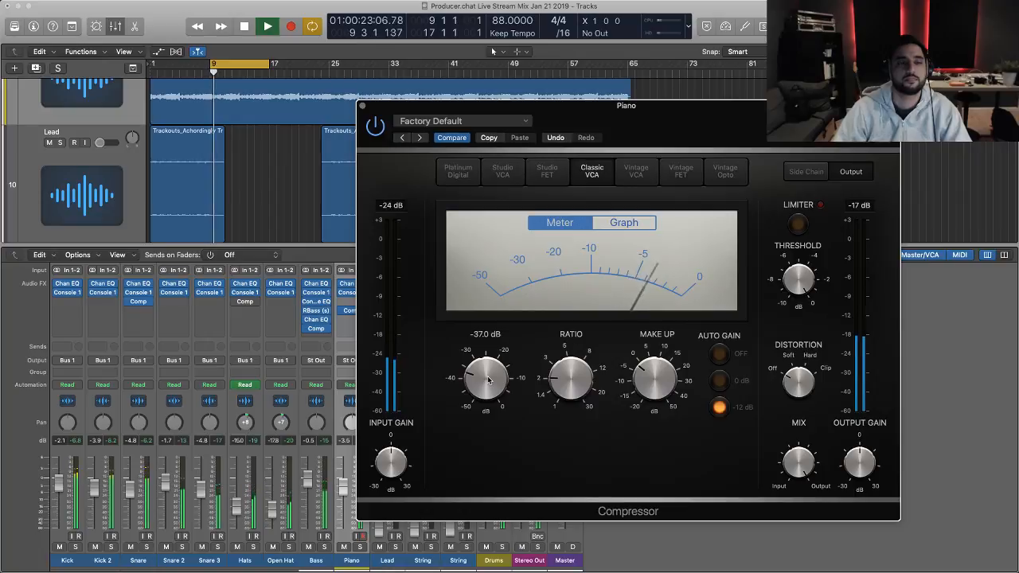
left_click_drag(488, 380, 489, 387)
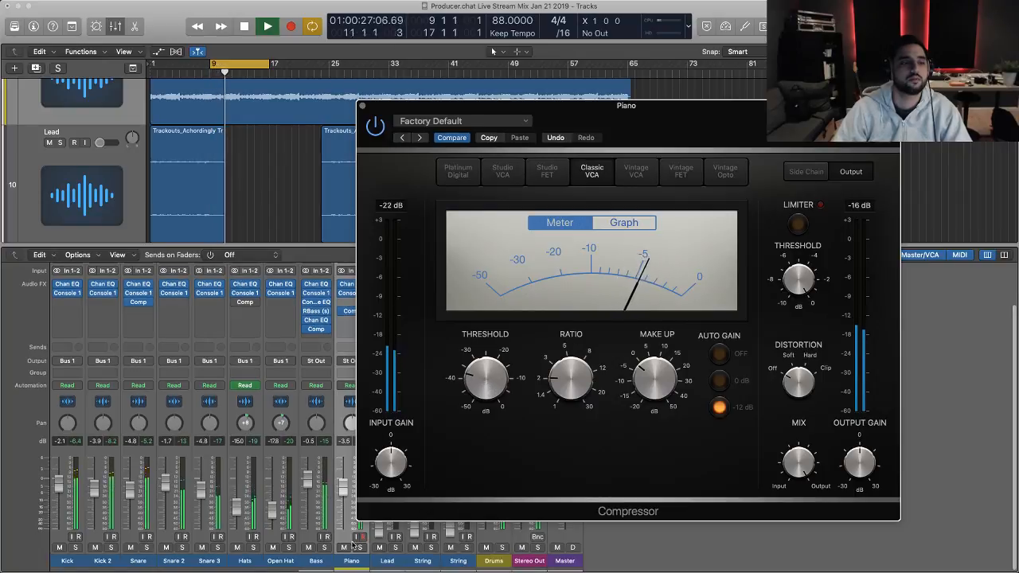
- Solo the Piano track, raise its compressor's output gain and lower the channel fader to -8.2 dB
left_click(359, 548)
left_click_drag(483, 380, 480, 383)
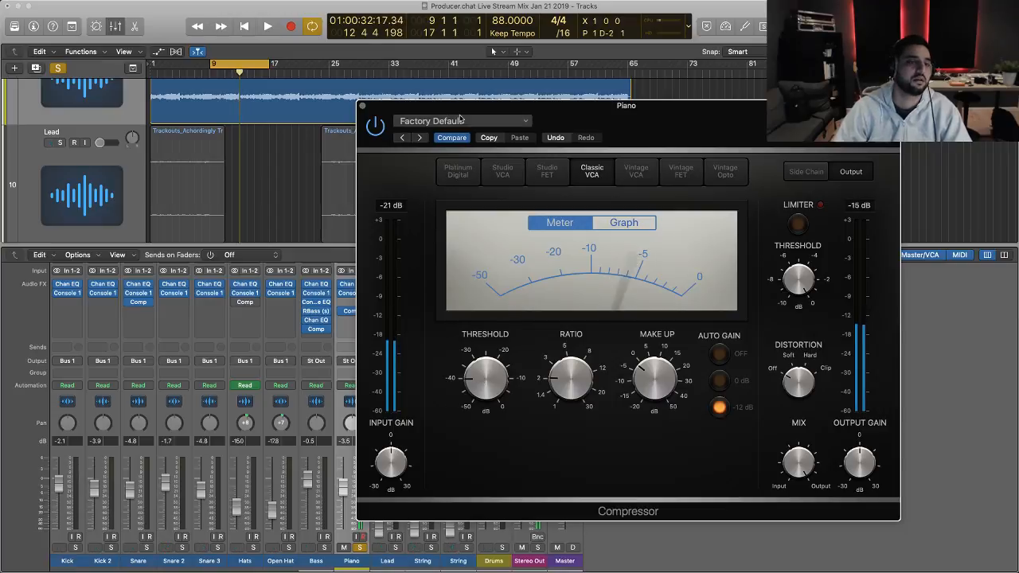
left_click_drag(459, 119, 523, 96)
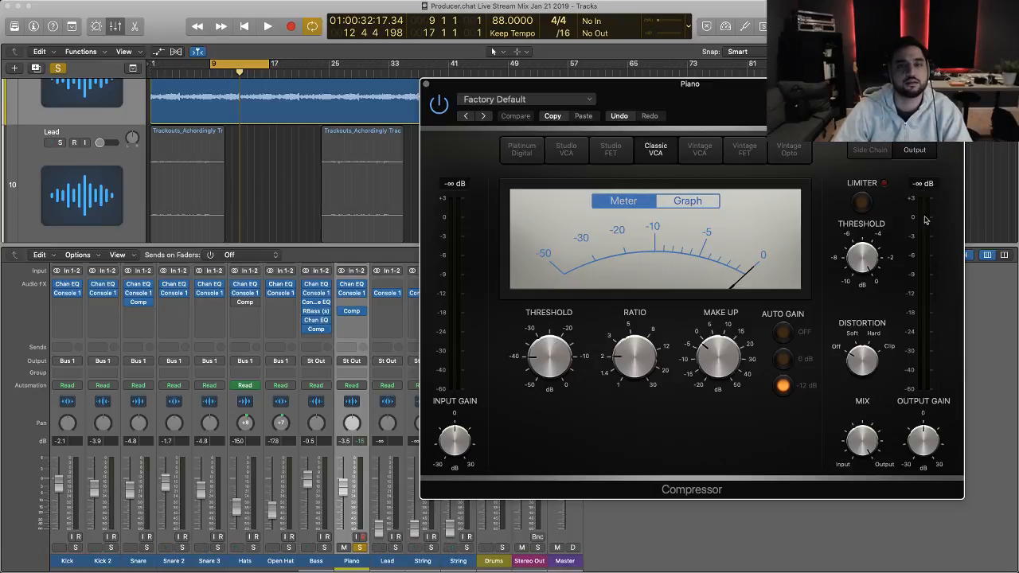
key("space")
left_click_drag(929, 443, 923, 464)
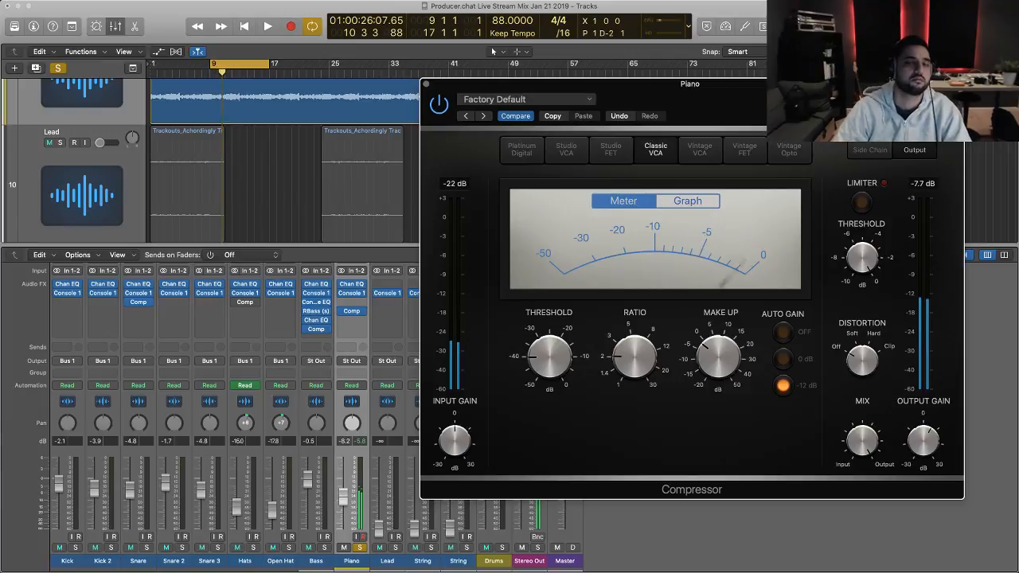
- Play the soloed piano from bar 9 to examine the compressor's gain reduction and output level
key("space")
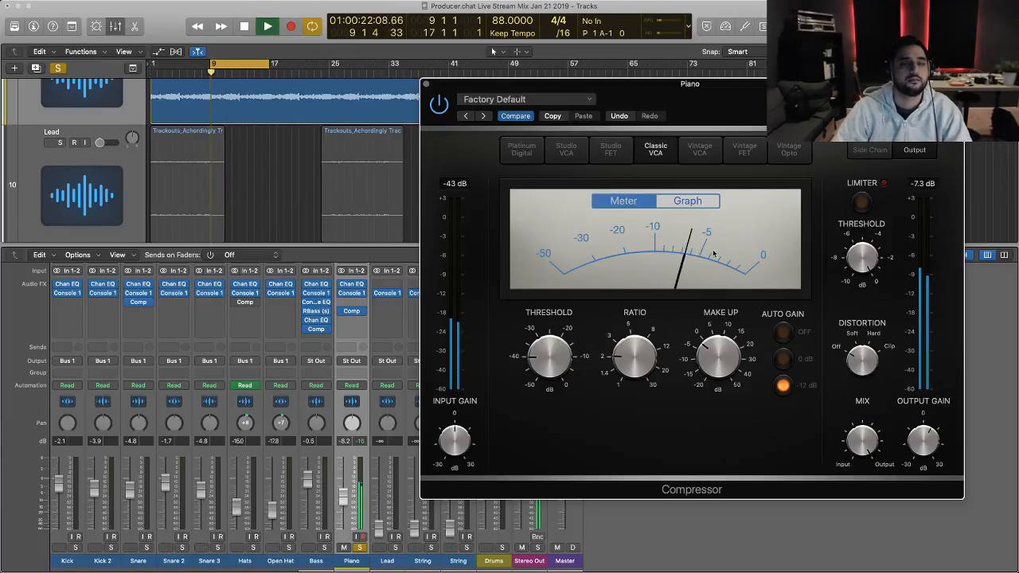
key("space")
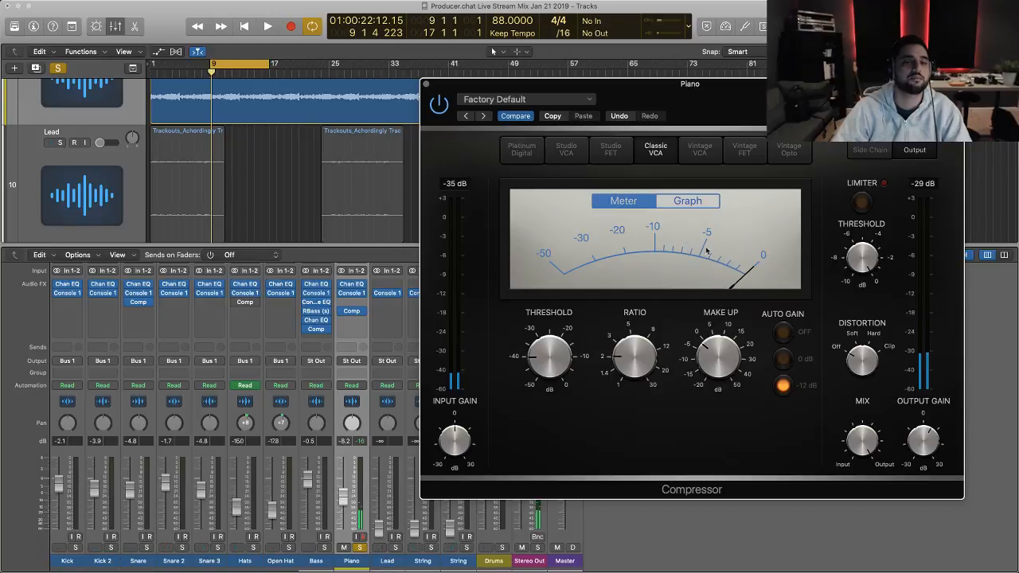
key("space")
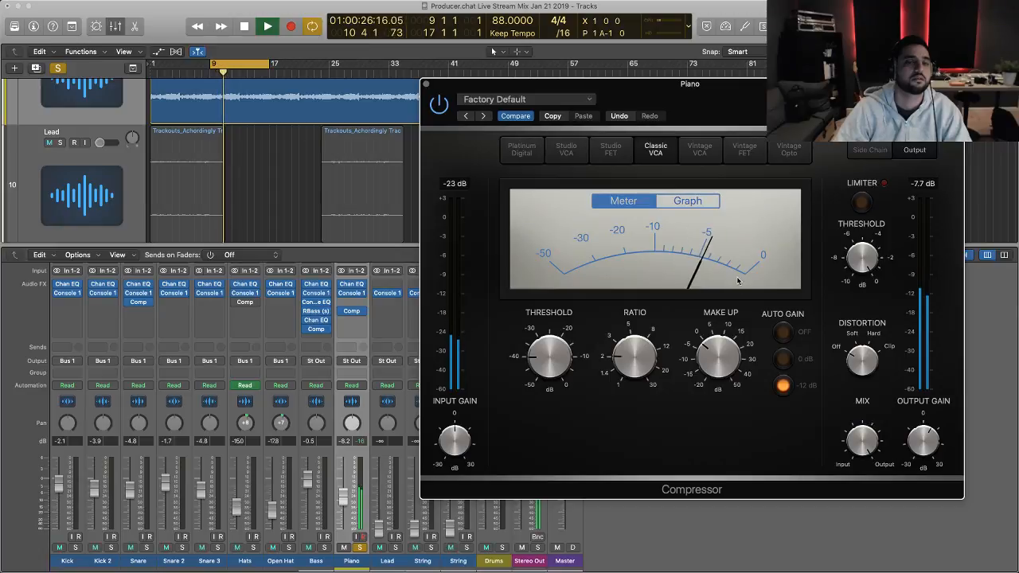
key("space")
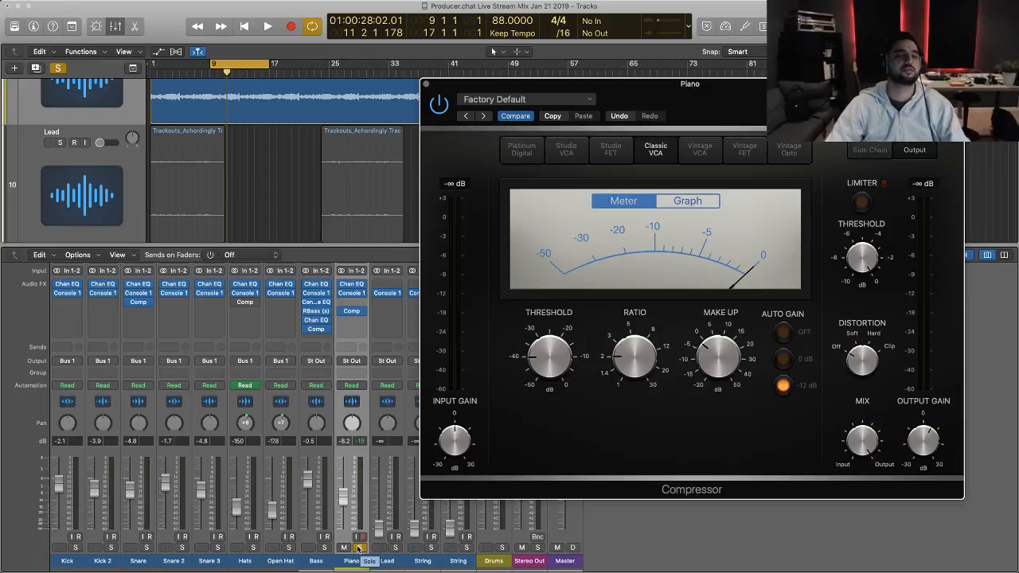
- Unsolo the Piano track, set its fader to -7.8 dB against the full mix and close its compressor
key("space")
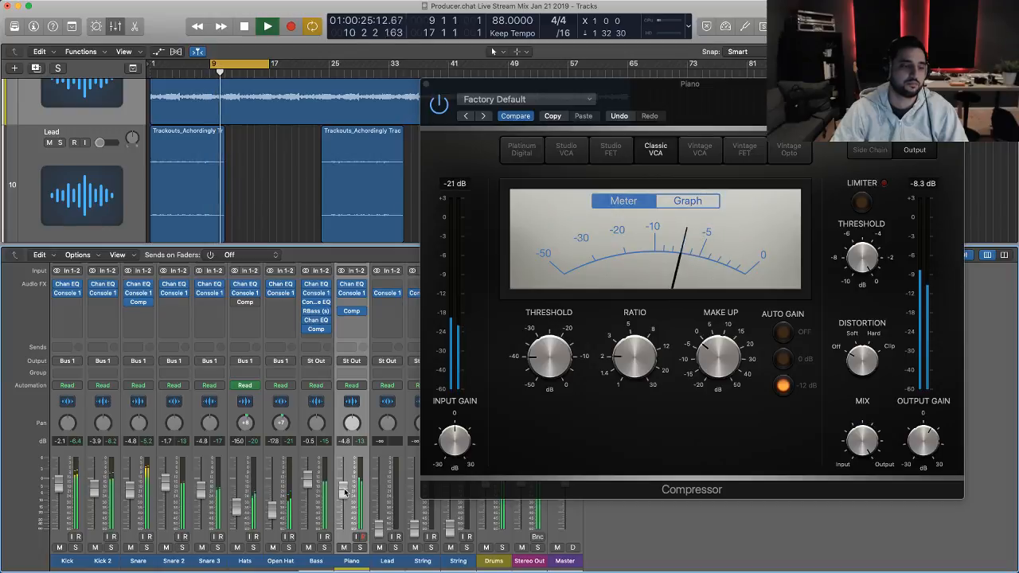
left_click(426, 84)
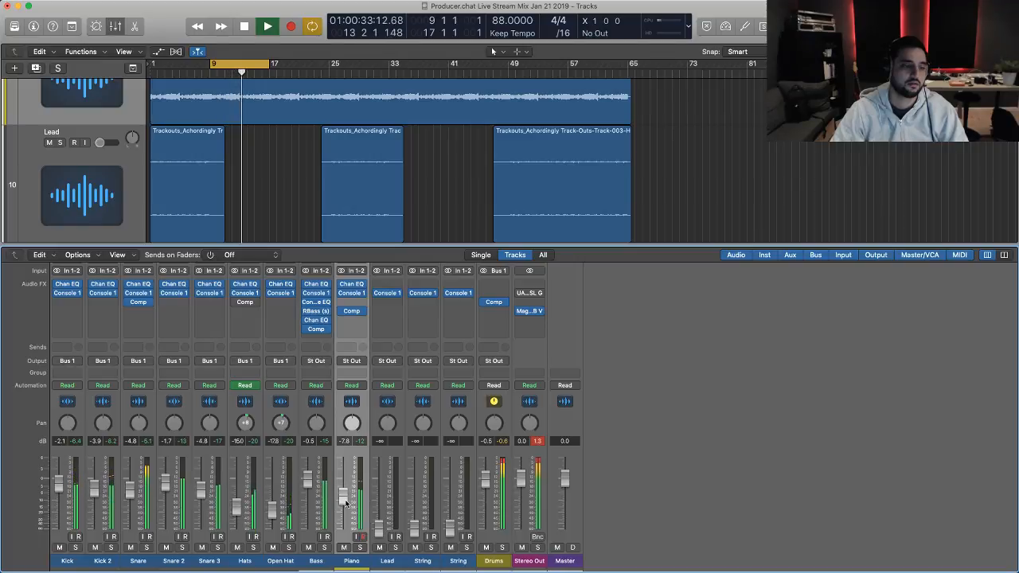
key("space")
- Enlarge the mixer area and open the Piano track's Channel EQ to examine its spectrum during playback
scroll(372, 270, "up", 3)
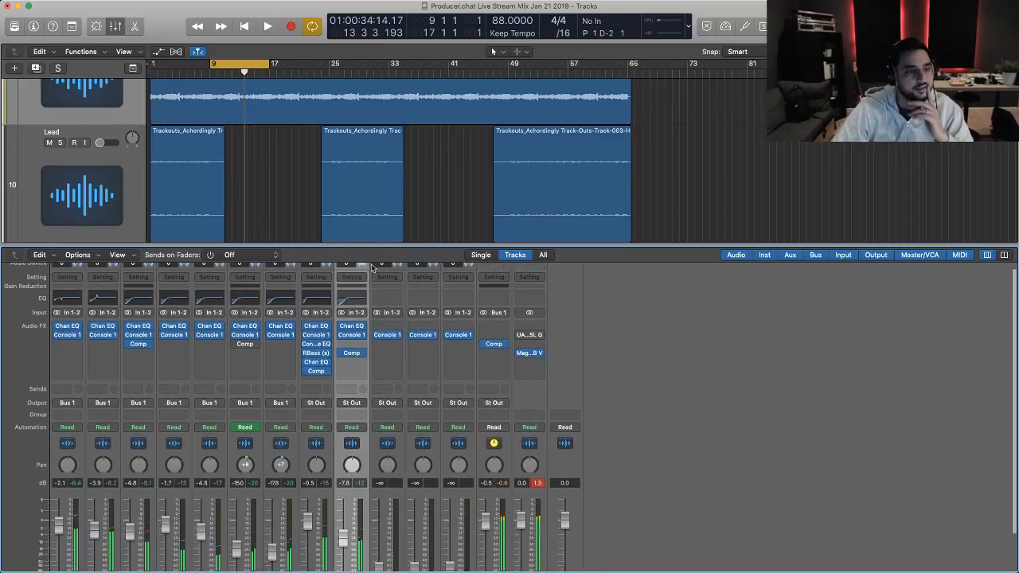
left_click_drag(373, 245, 389, 149)
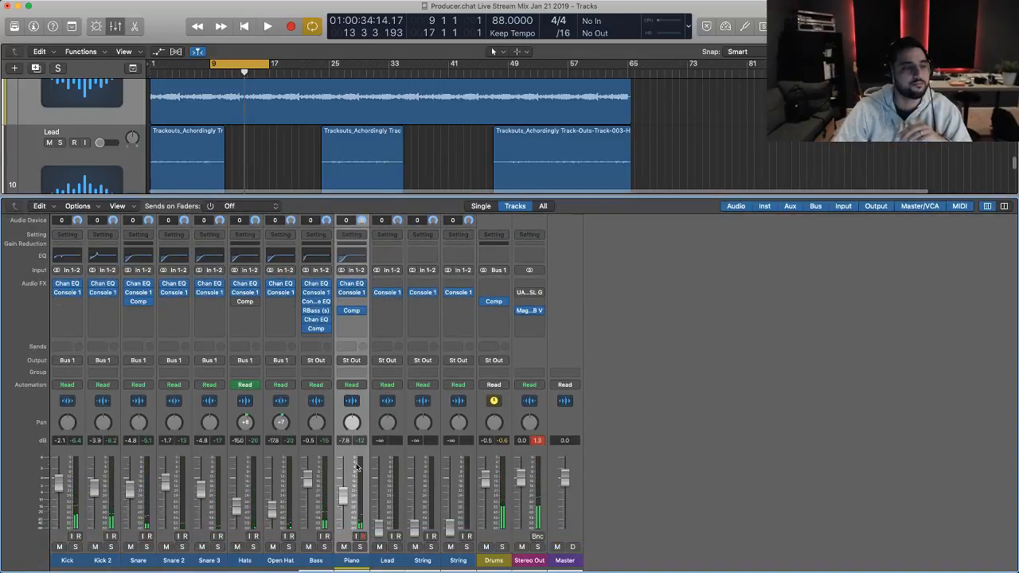
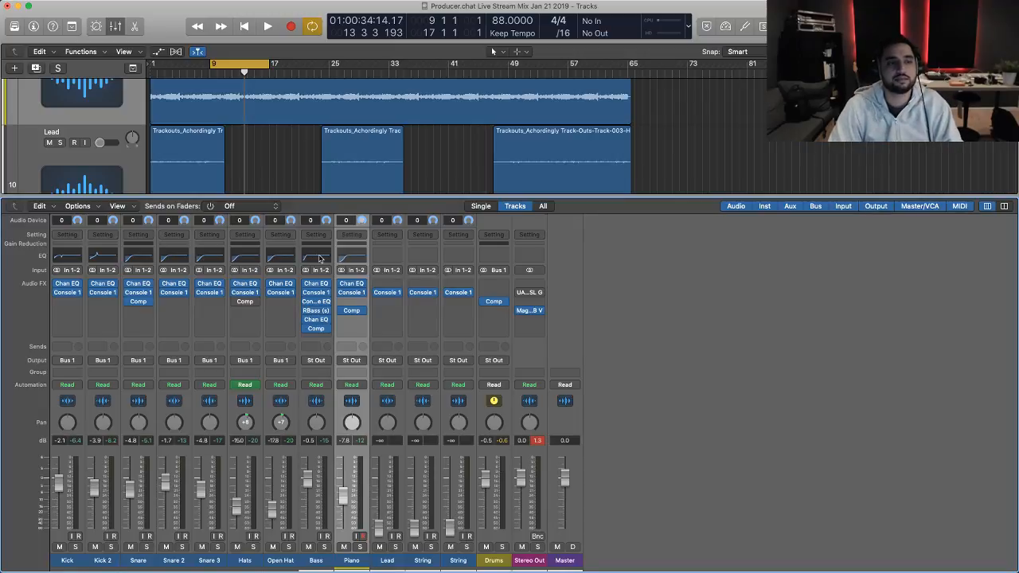
left_click(343, 258)
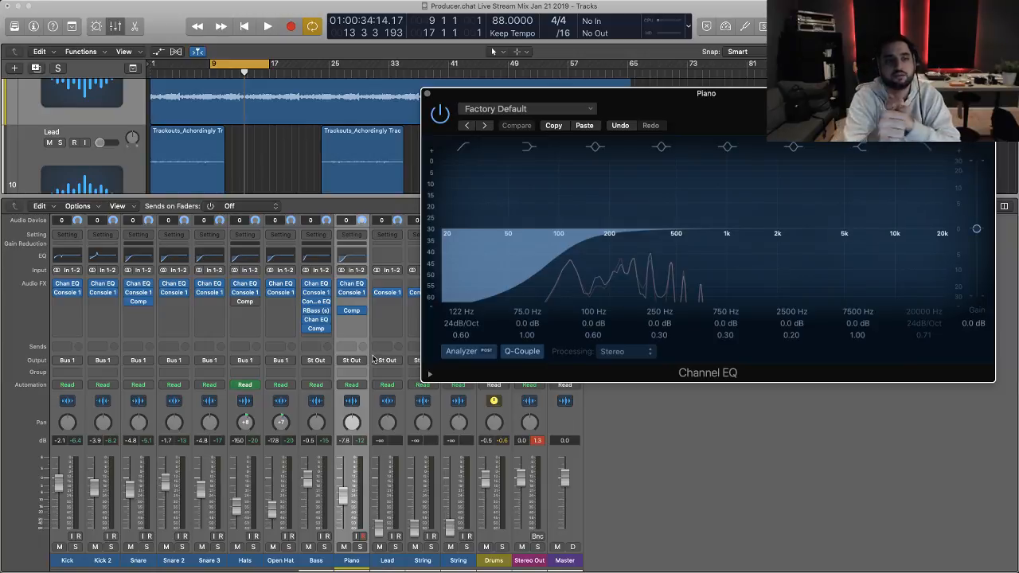
key("space")
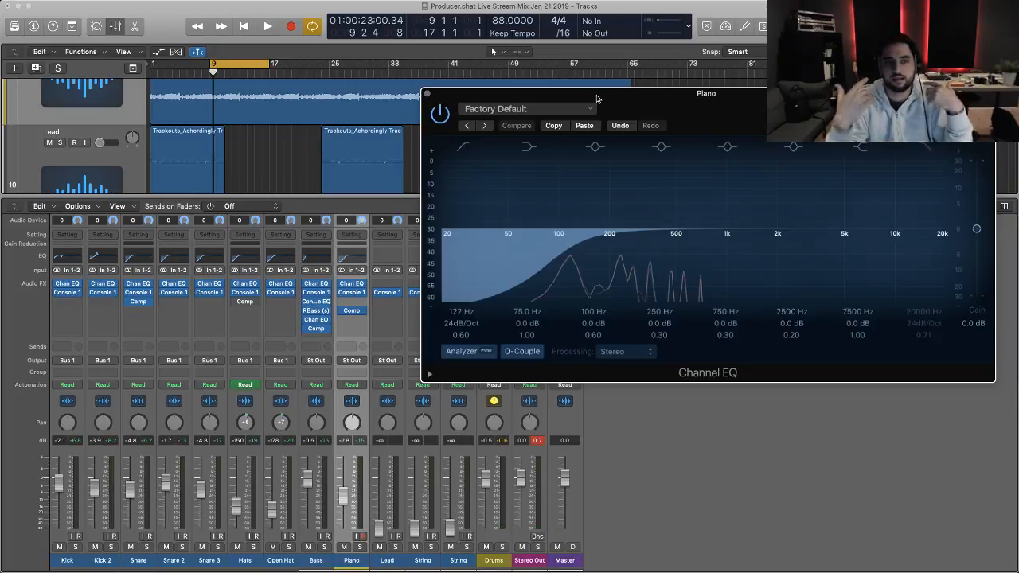
key("space")
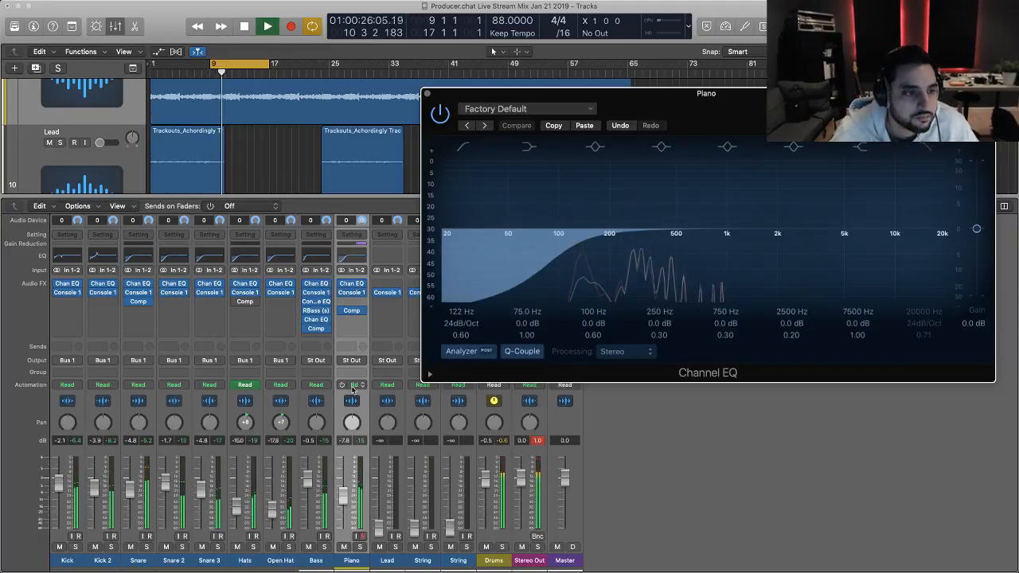
- Insert the Waves S1 Imager (s) below the compressor on the Piano track and move its window beside the channel
key("space")
left_click(351, 318)
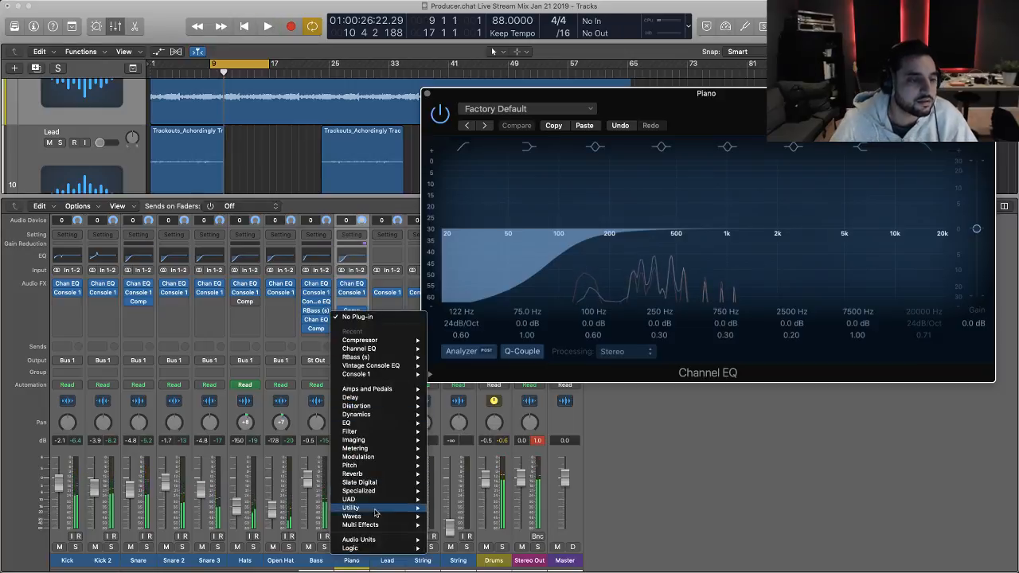
mouse_move(389, 518)
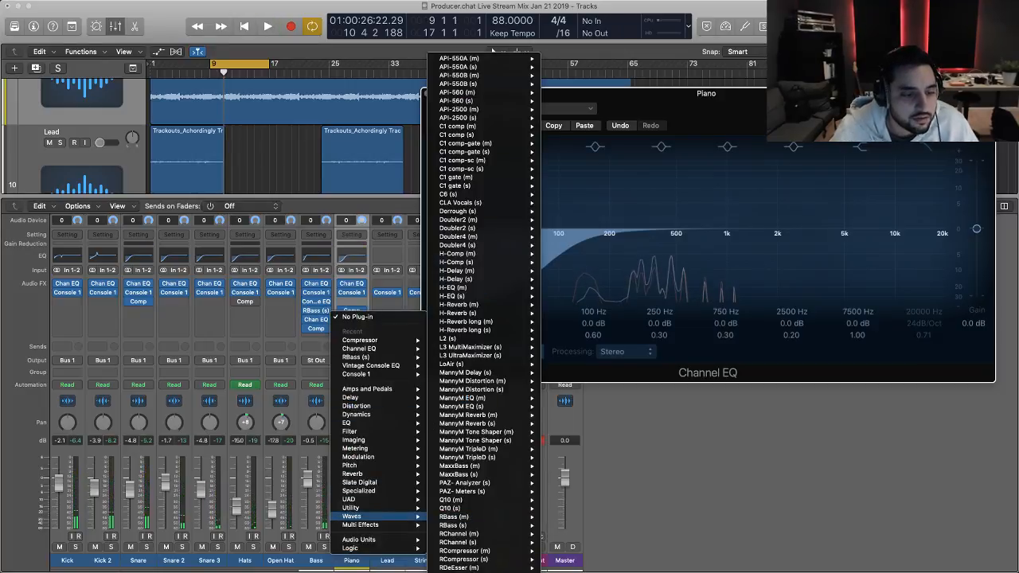
key("Escape")
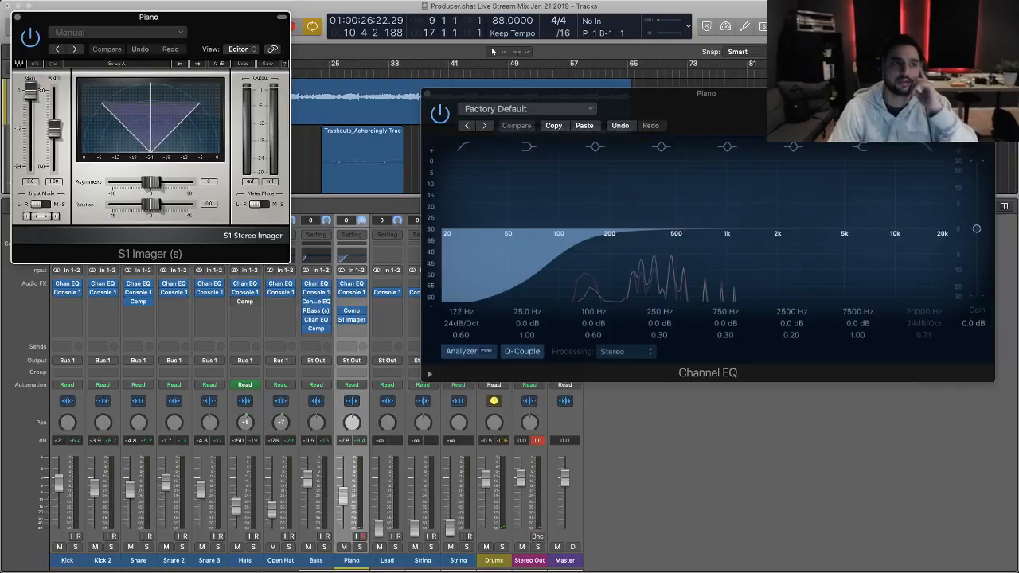
left_click_drag(233, 22, 615, 243)
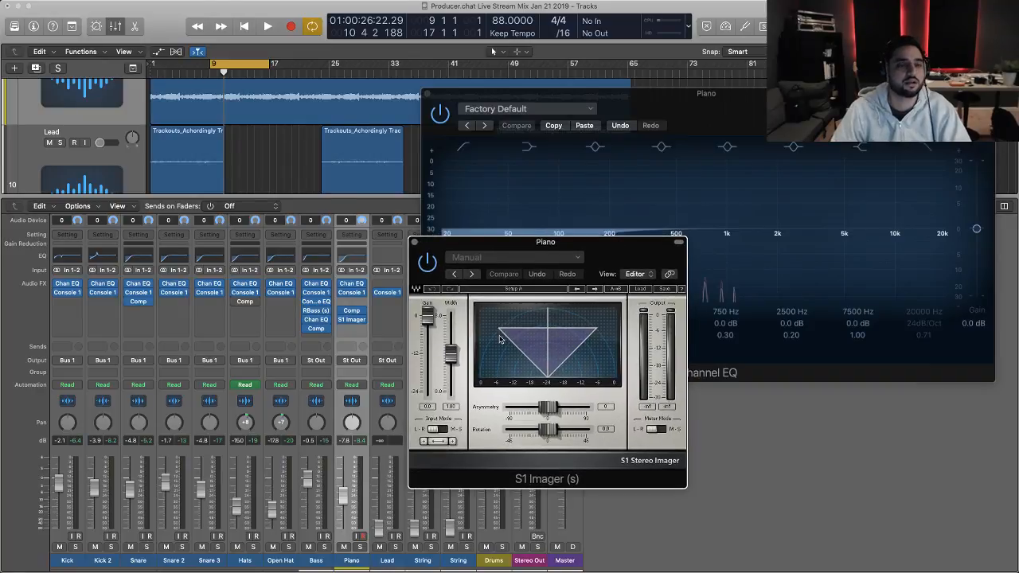
- Set the S1 Imager's width to 1.55 on the Piano track and audition the wider sound in the mix
left_click_drag(450, 353, 451, 341)
key("space")
key("space")
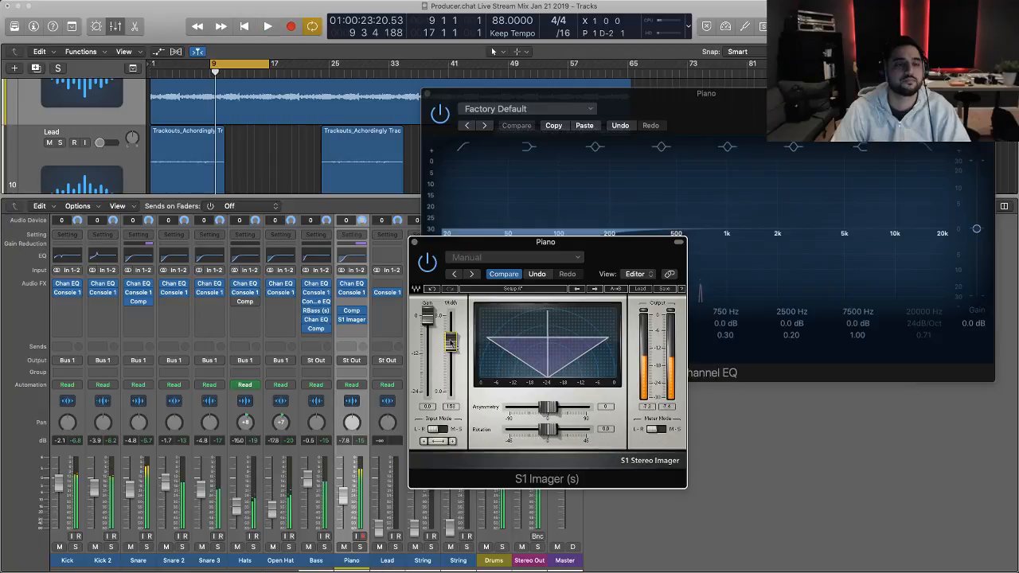
key("space")
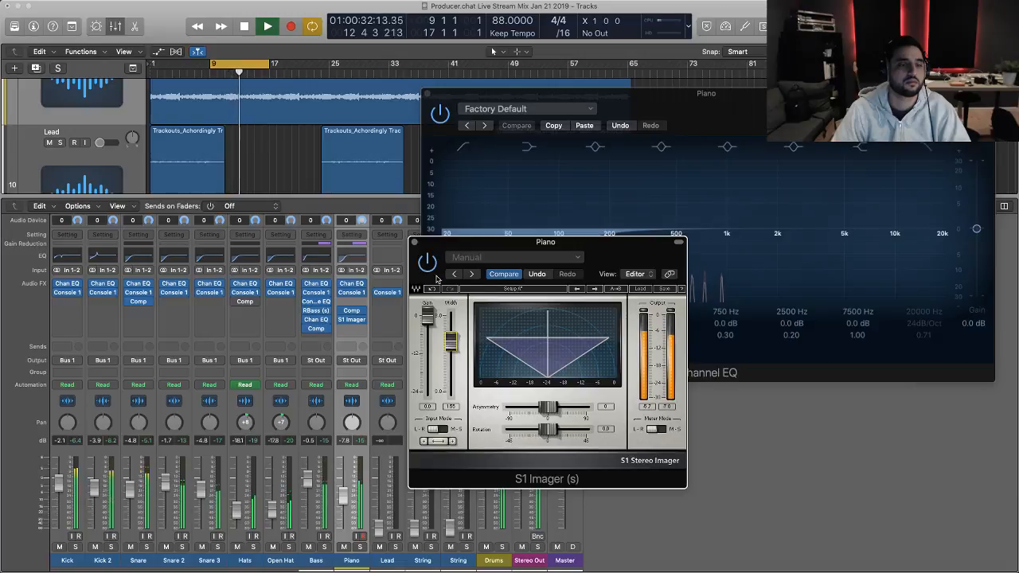
key("space")
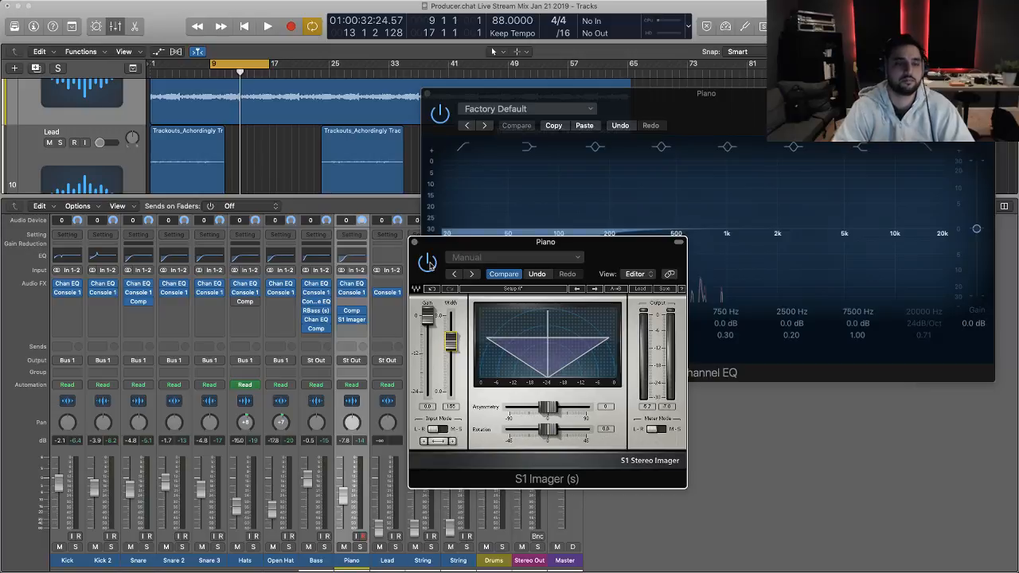
key("space")
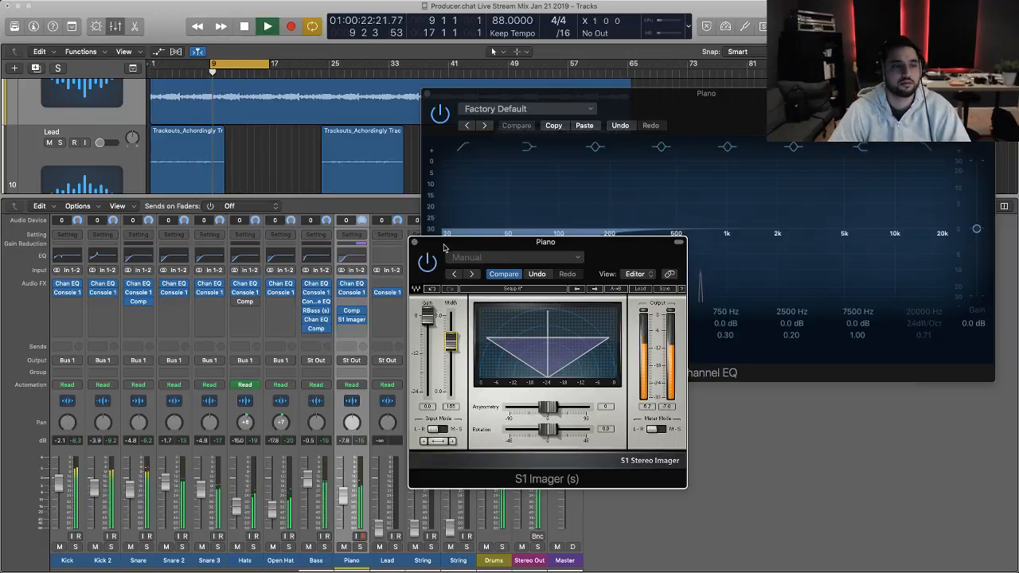
left_click_drag(443, 246, 440, 275)
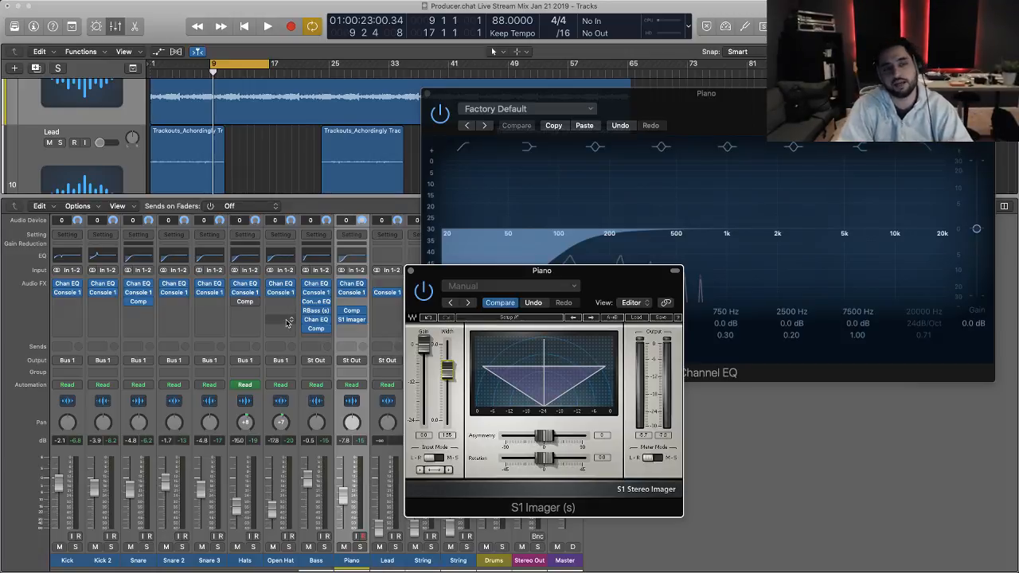
- Play the widened piano briefly once more, close the S1 Imager and bypass it on the Piano track
key("space")
left_click_drag(480, 278, 448, 269)
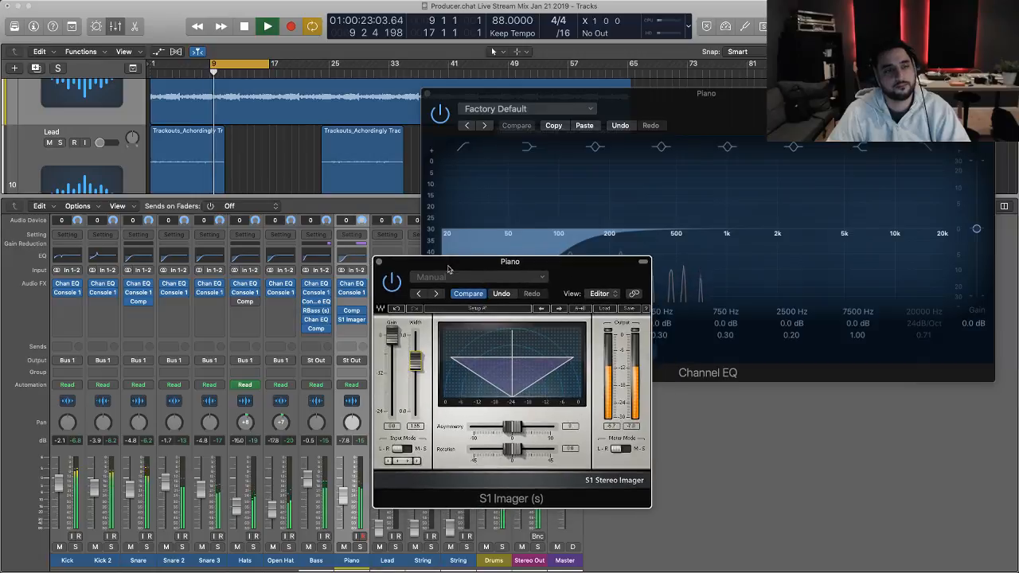
key("space")
left_click(379, 262)
left_click(341, 319)
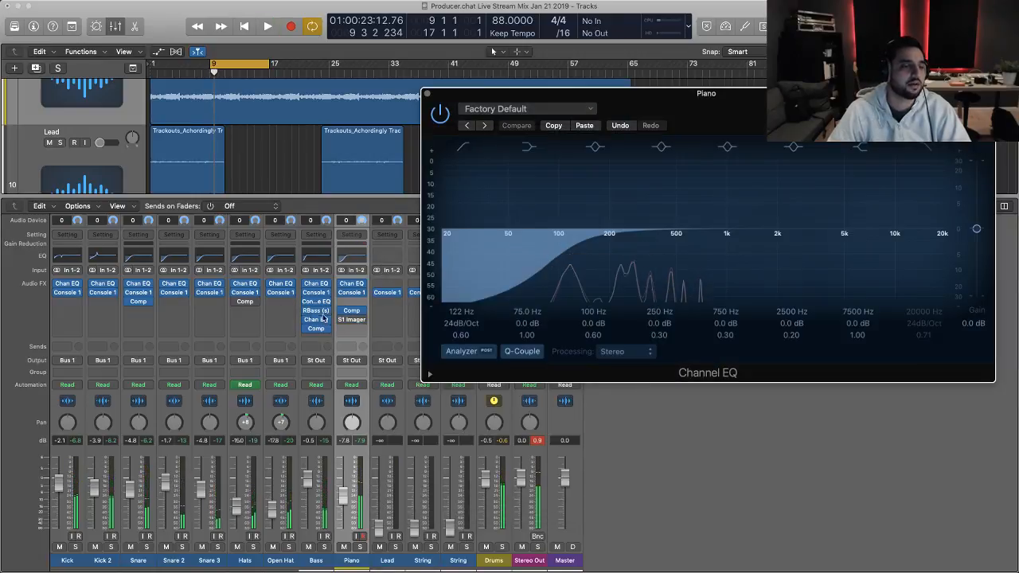
- Insert a stereo Sample Delay below the S1 Imager on the Piano track and move its window near the channel
left_click(350, 320)
mouse_move(375, 470)
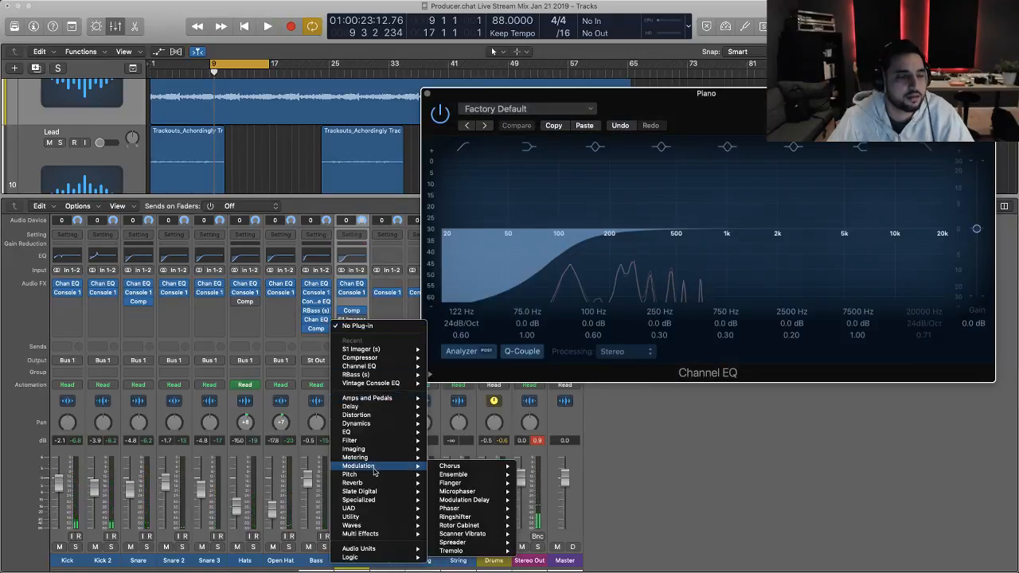
mouse_move(374, 406)
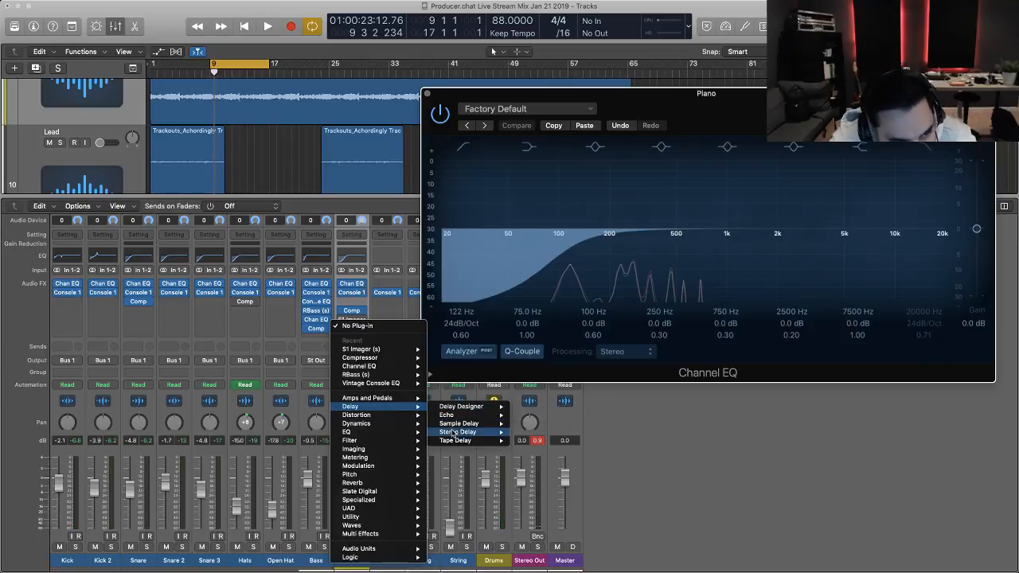
mouse_move(463, 426)
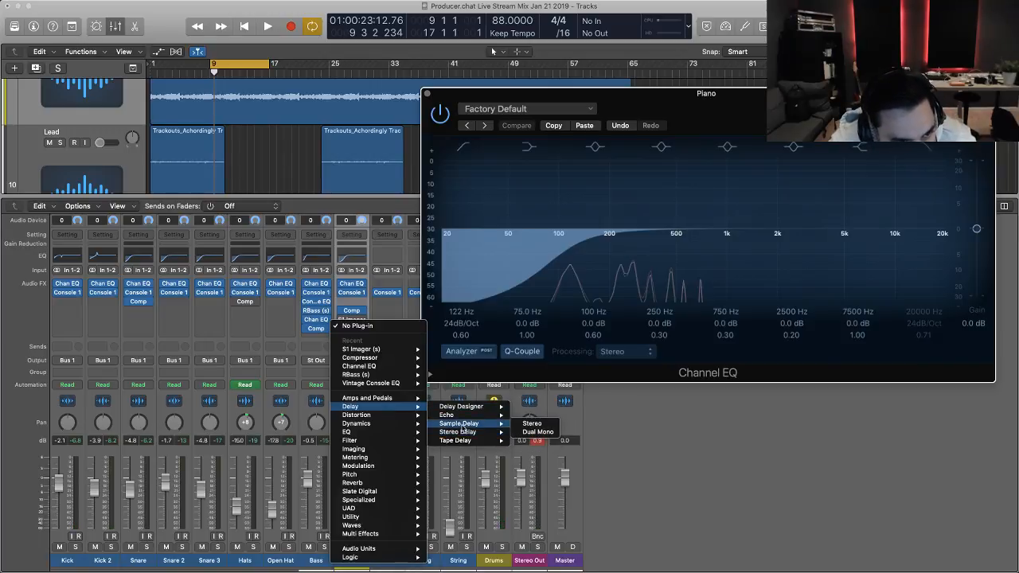
left_click(528, 425)
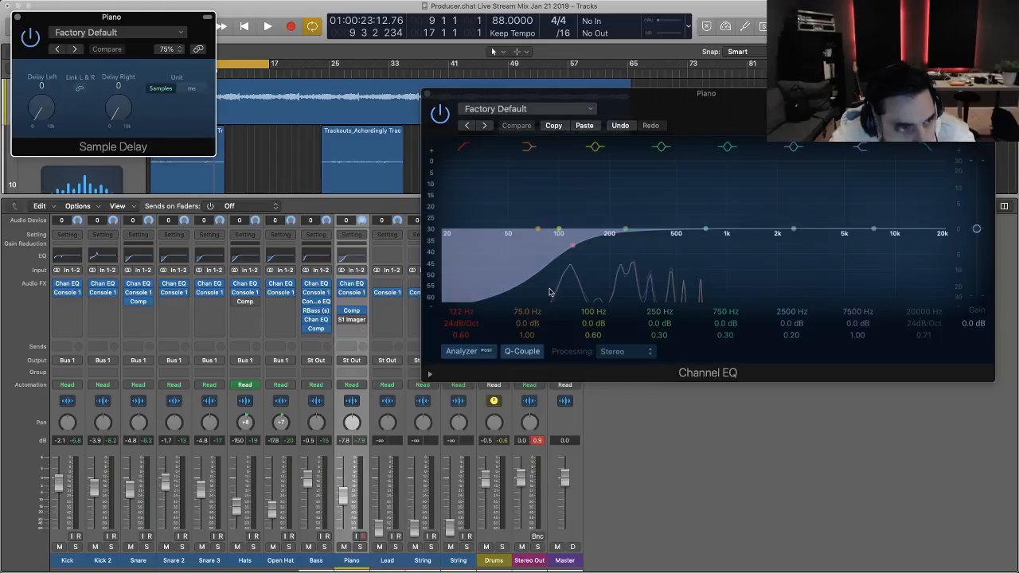
left_click_drag(164, 17, 503, 194)
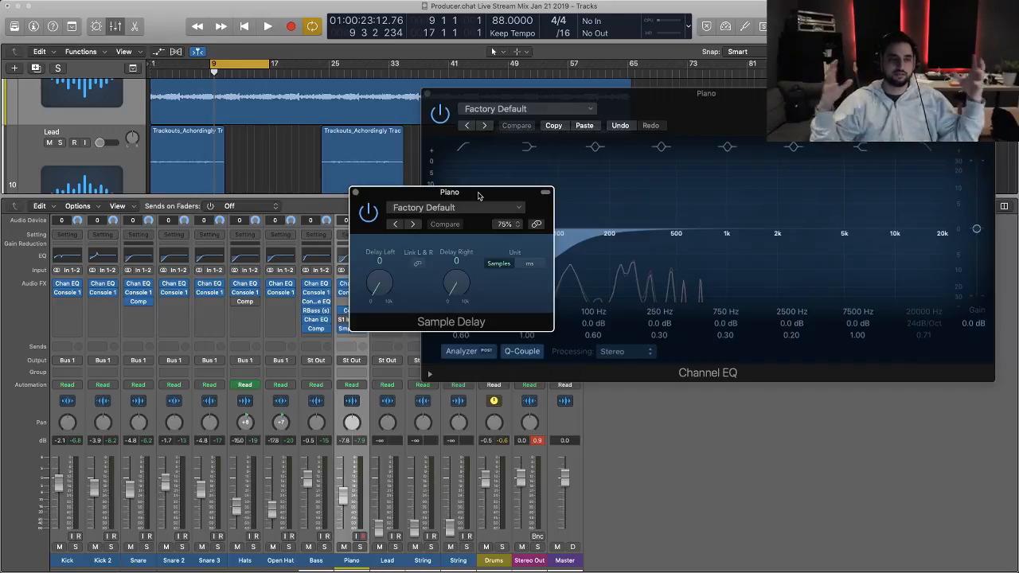
- Set the Sample Delay's right delay to 165 samples and audition the piano in the mix
key("space")
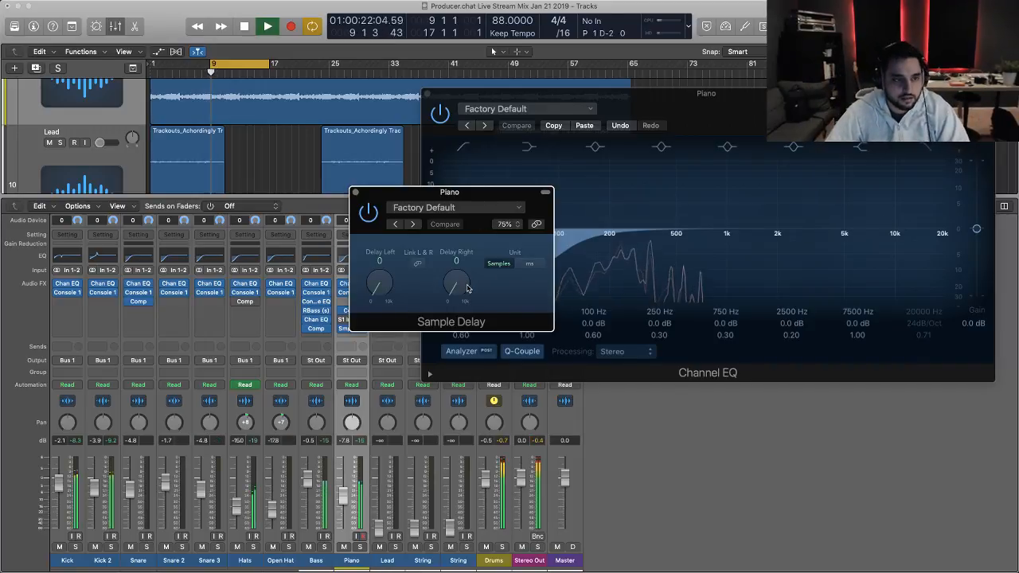
left_click_drag(456, 288, 467, 286)
key("space")
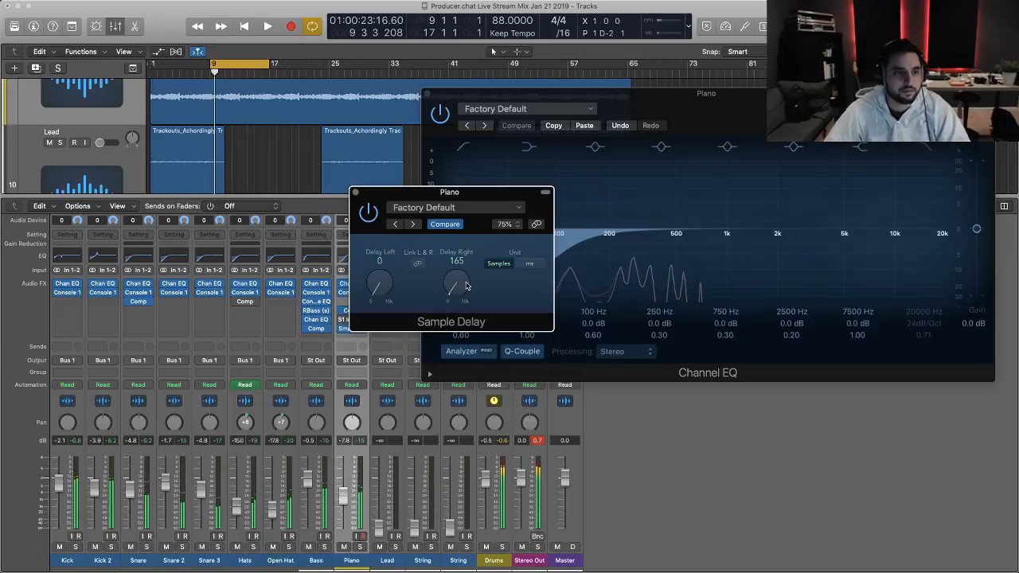
key("space")
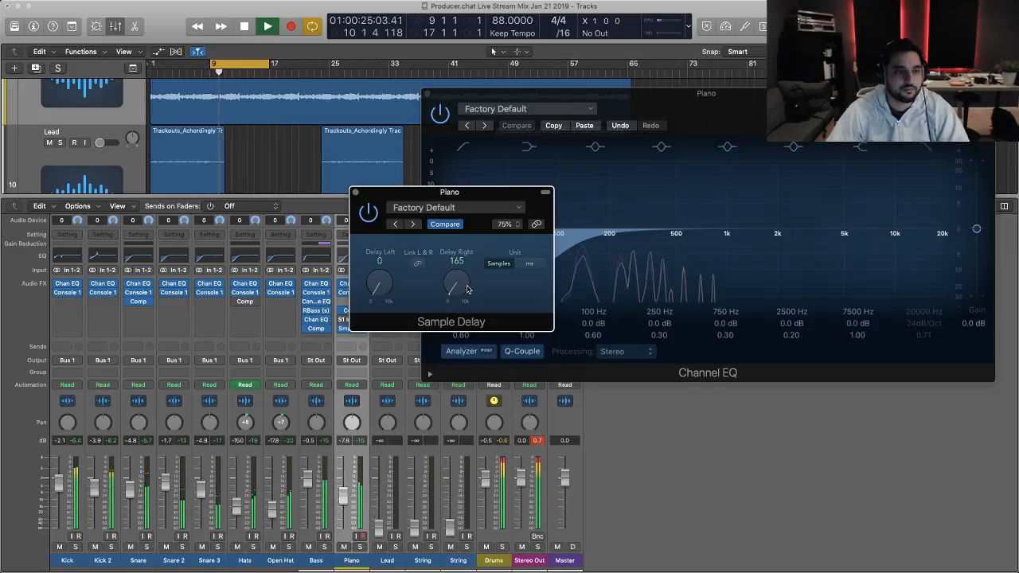
left_click_drag(492, 194, 337, 132)
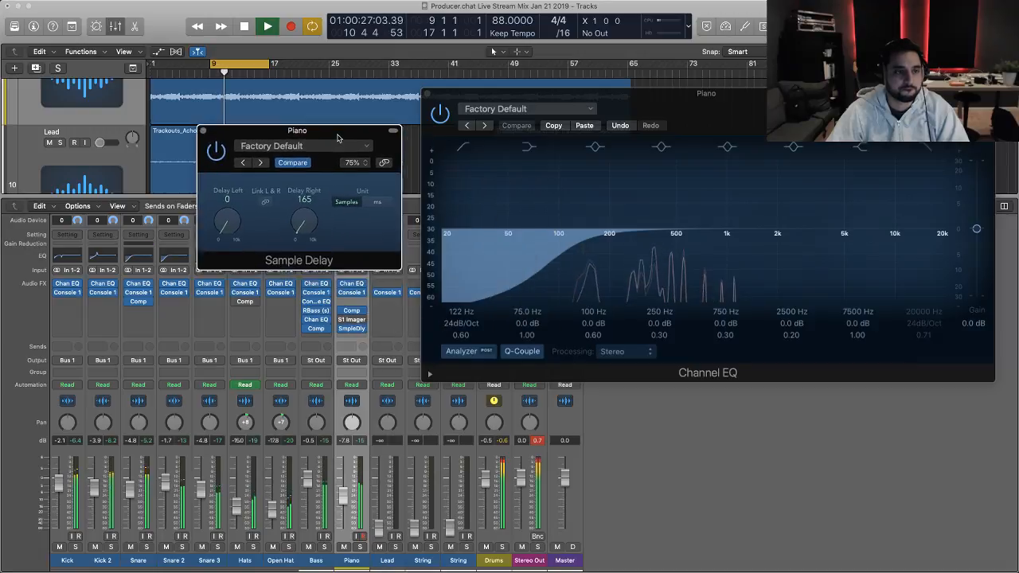
- Compare the piano in the mix with the Sample Delay active and bypassed, and close its window
key("space")
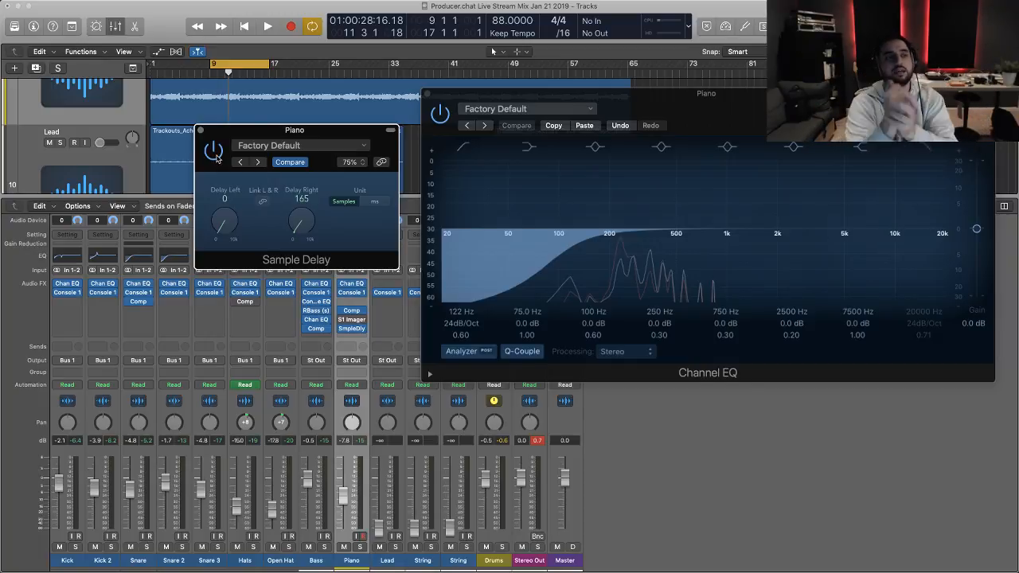
key("space")
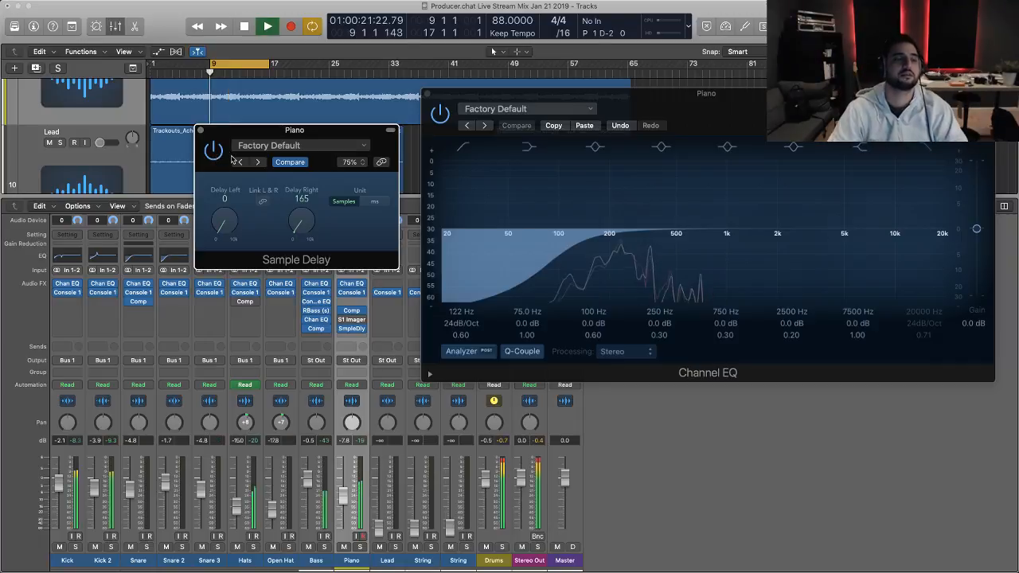
key("space")
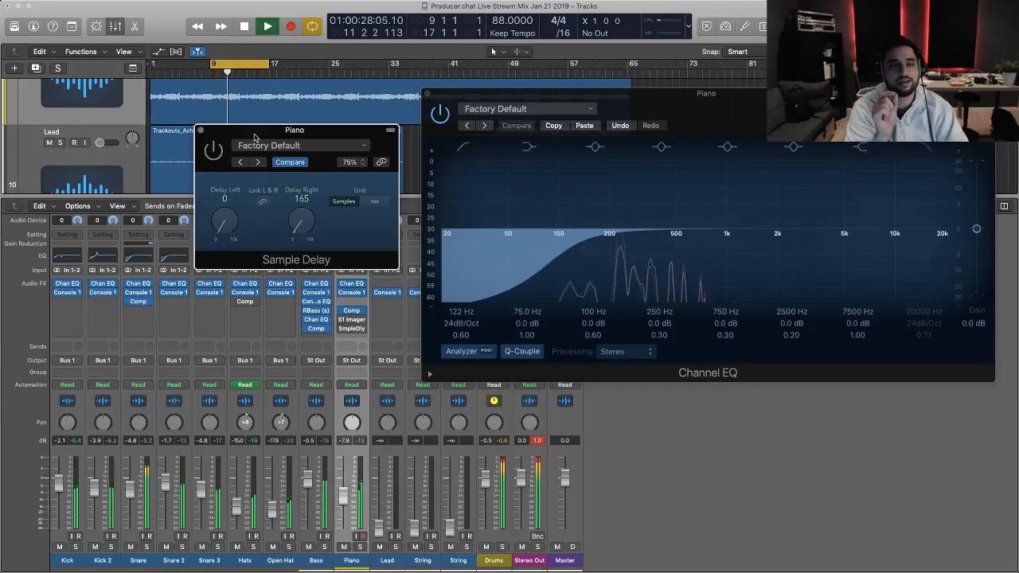
key("space")
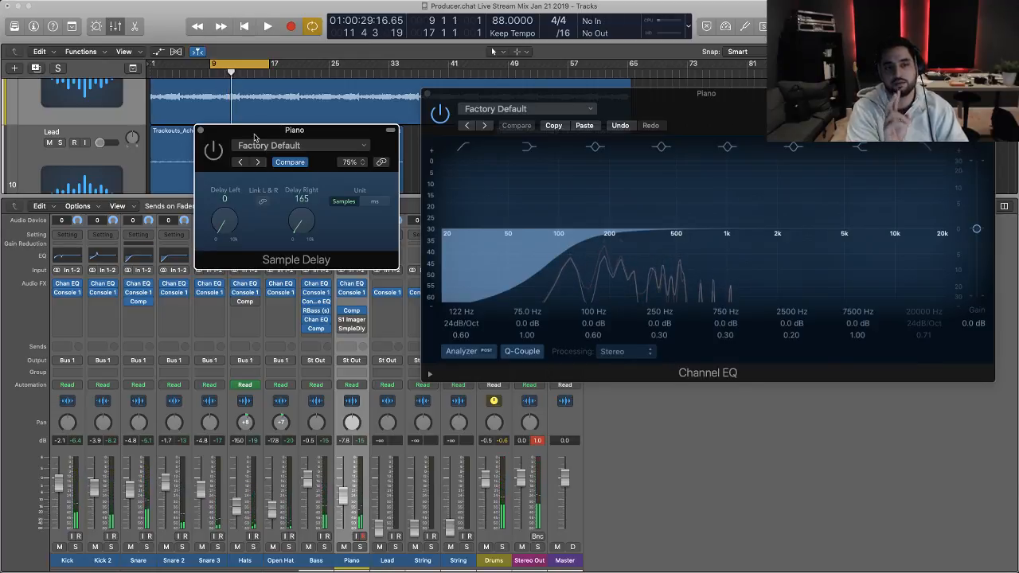
key("space")
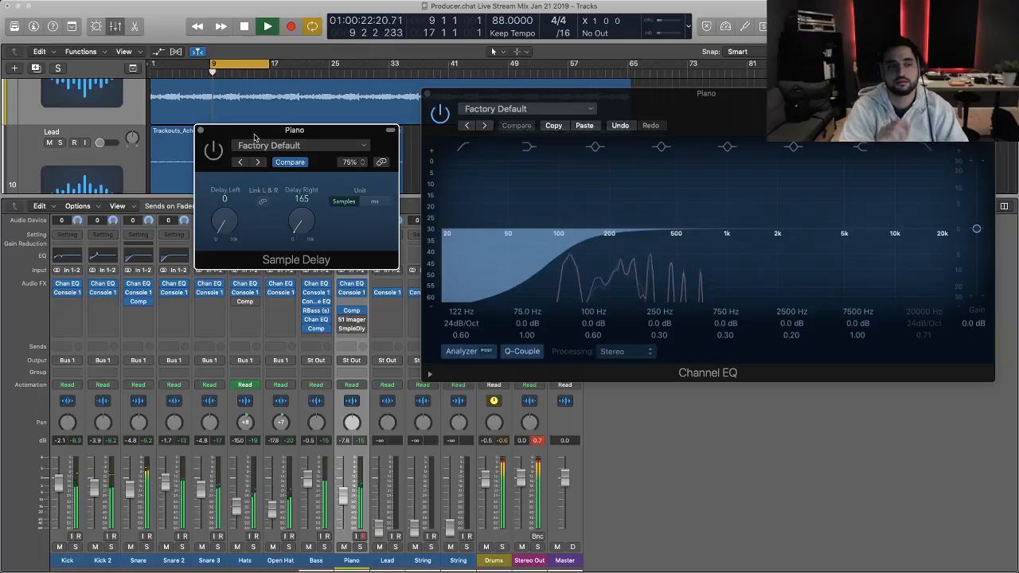
left_click(201, 131)
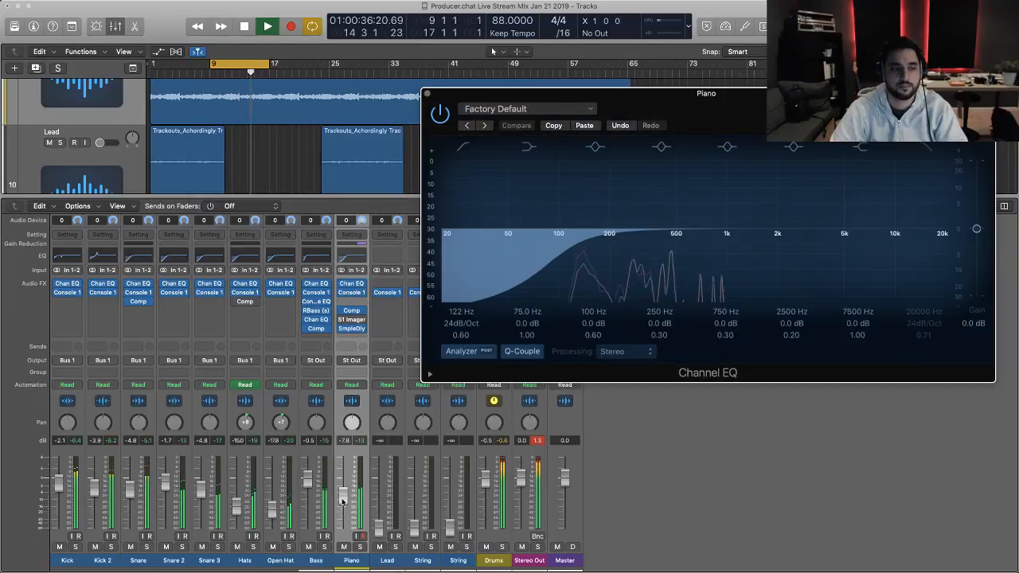
- Lower the Piano fader to -8.4 dB, close its Channel EQ and replay the mix briefly to check the level
left_click_drag(343, 498, 343, 502)
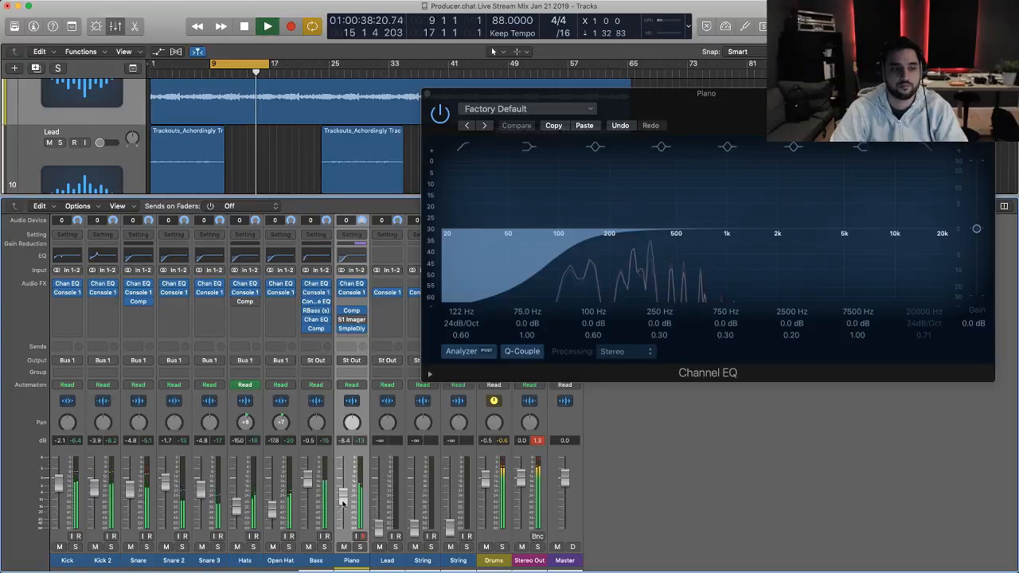
key("space")
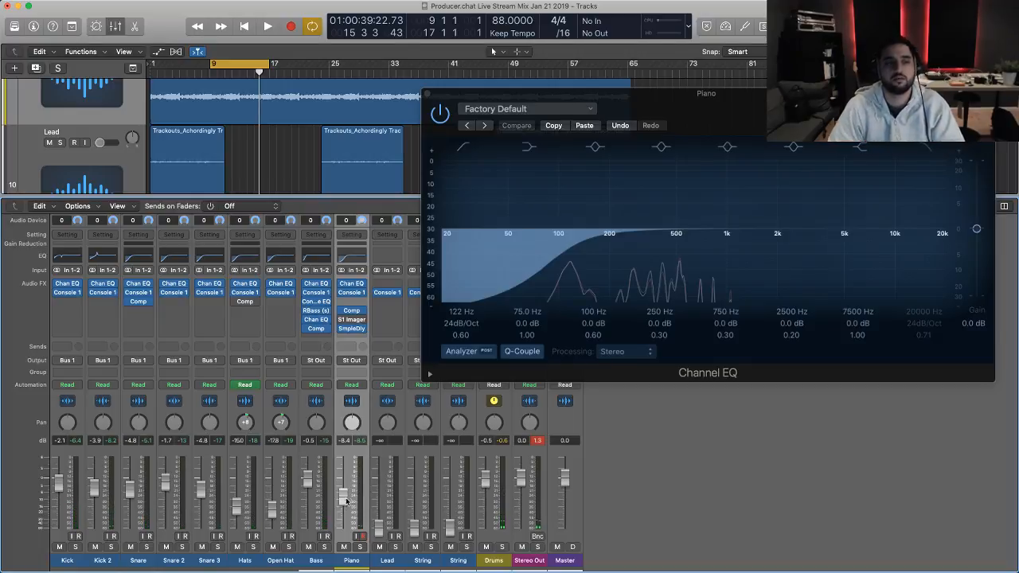
left_click(427, 95)
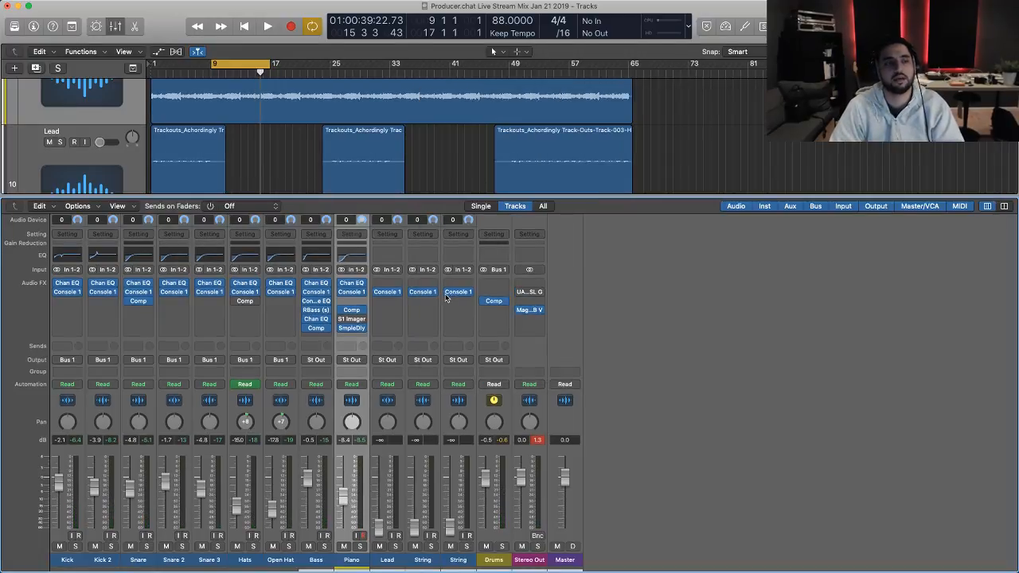
key("space")
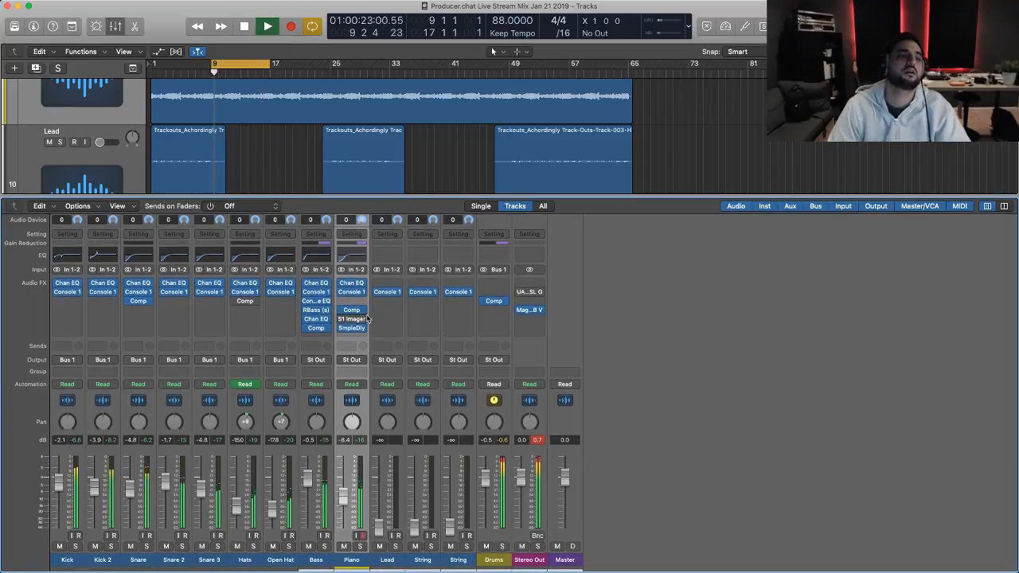
key("space")
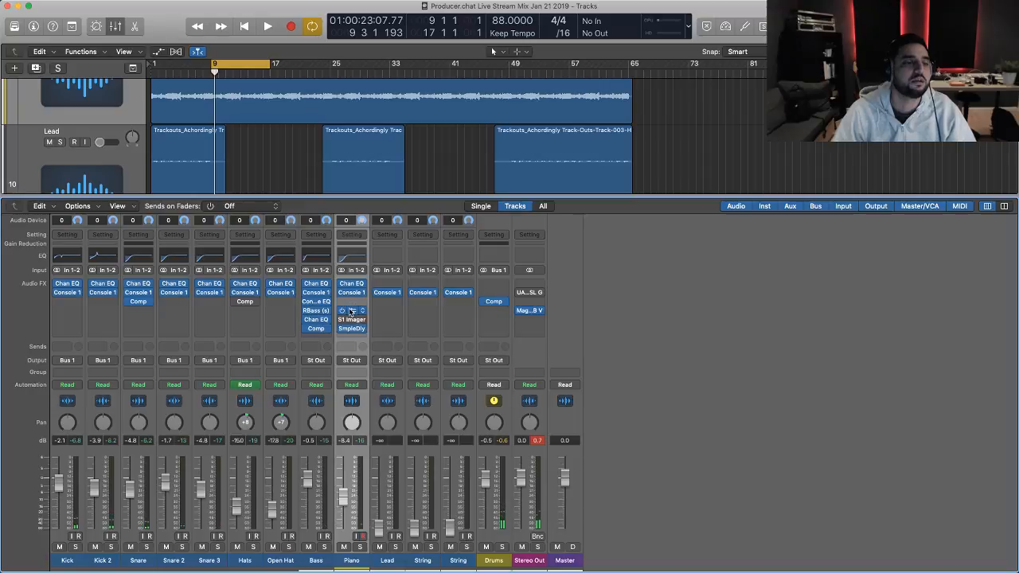
- Move the Piano's Compressor up to the slot directly below Console 1 and review its settings and the Channel EQ
left_click(348, 312)
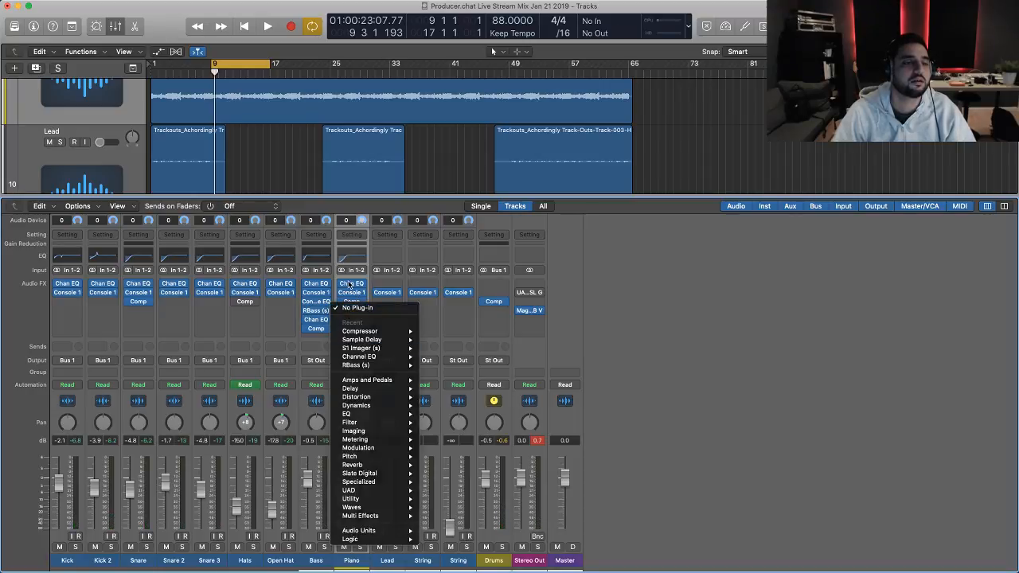
left_click(355, 310)
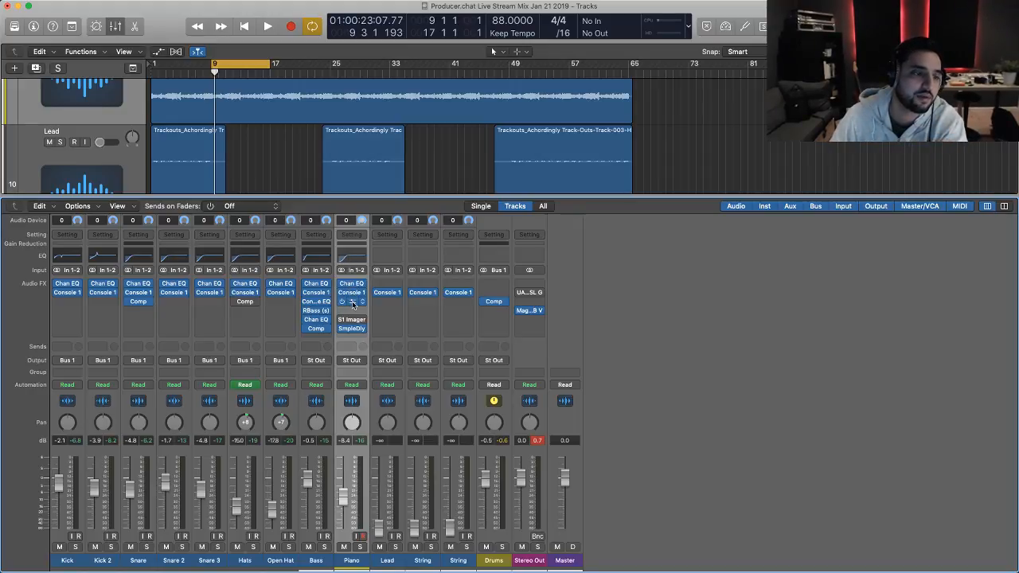
left_click(352, 304)
left_click_drag(395, 23, 837, 86)
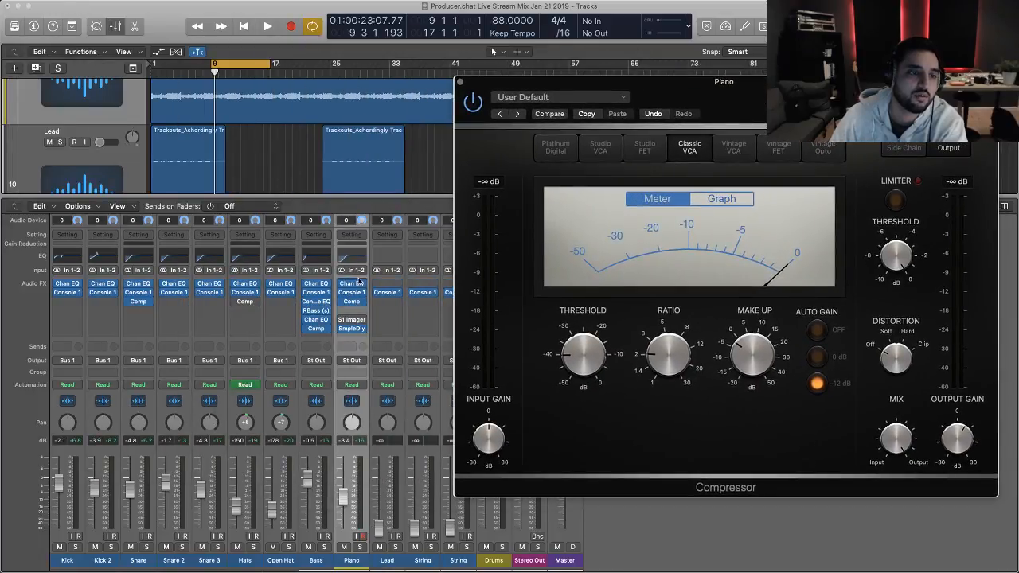
left_click(345, 257)
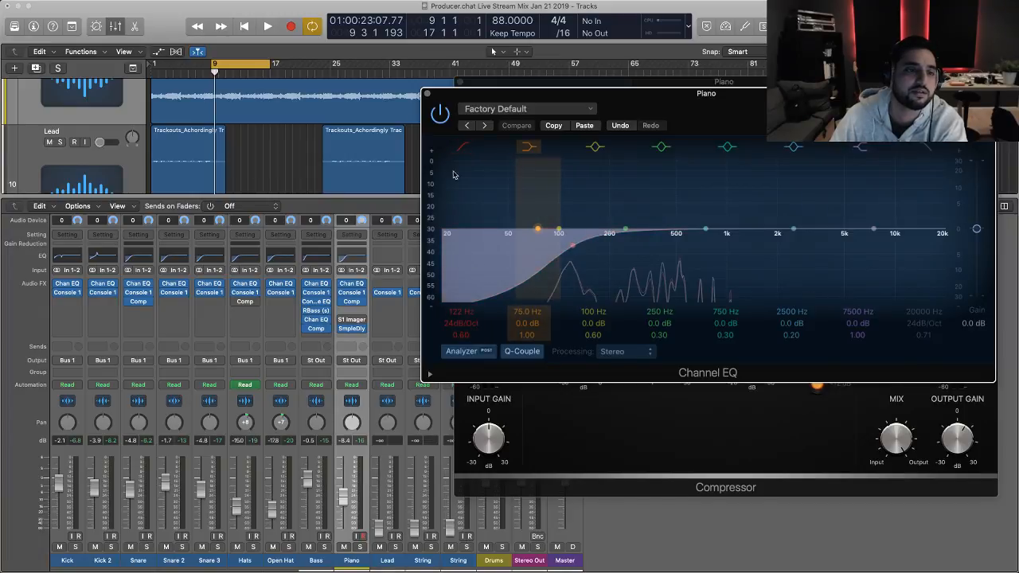
left_click(426, 95)
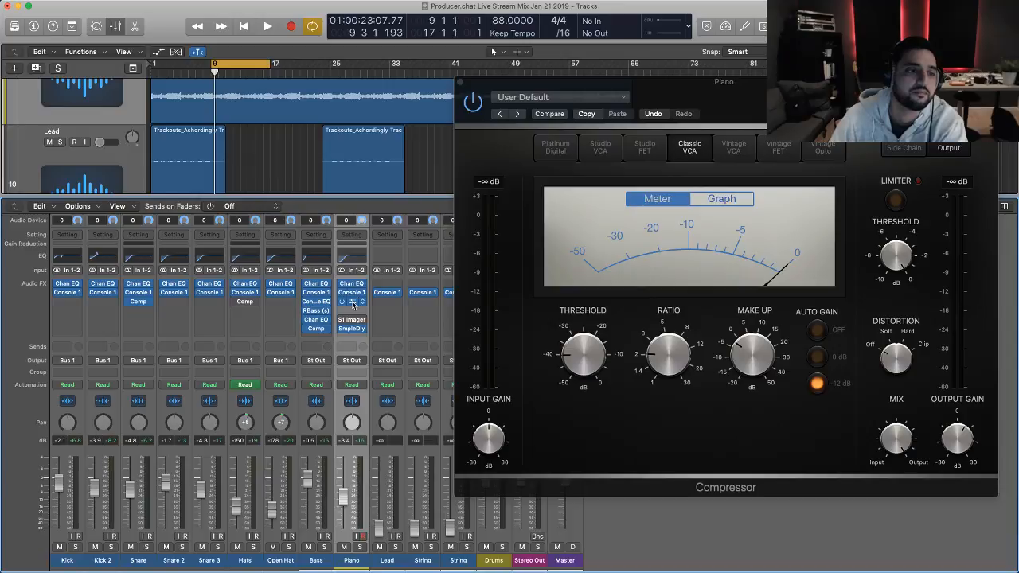
- Close the Piano Compressor, insert a Compressor in the Lead track's first effect slot and close its window
left_click(352, 304)
left_click(353, 303)
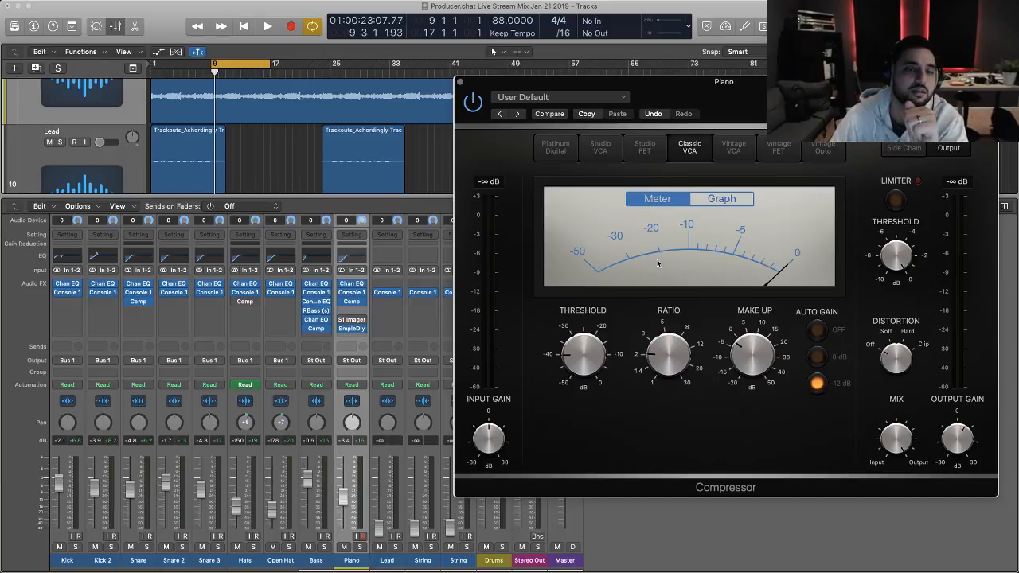
left_click(460, 82)
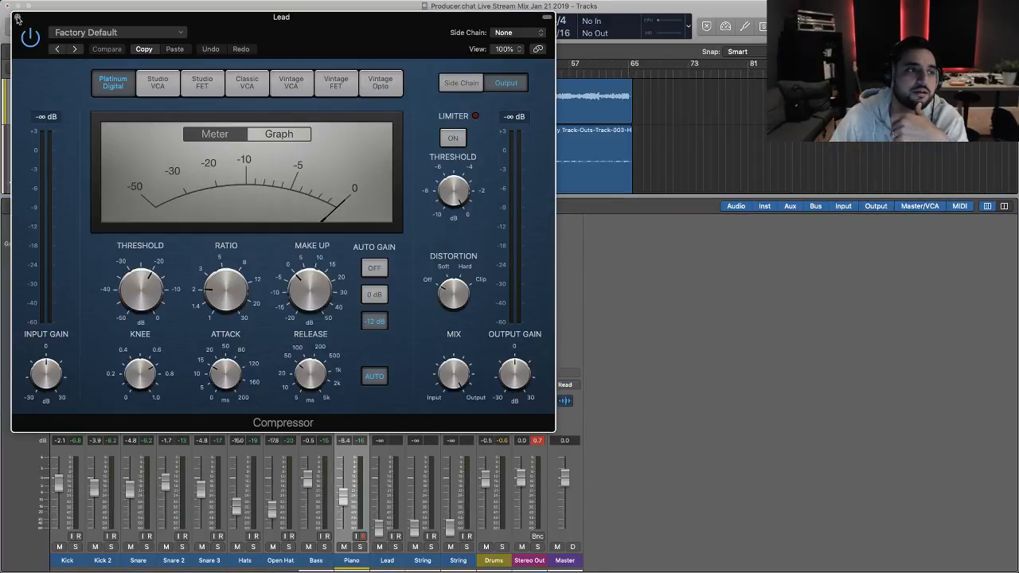
left_click(17, 17)
- Insert Slate Digital's Virtual Mix Rack in the Piano's empty slot below the Compressor and move its window clear of the Piano fader area
left_click(358, 311)
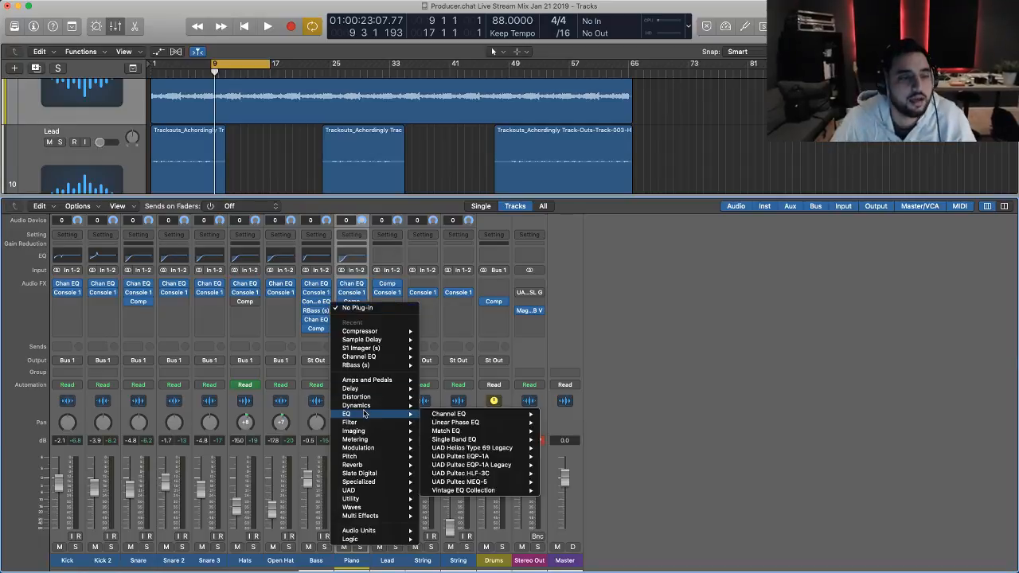
mouse_move(376, 494)
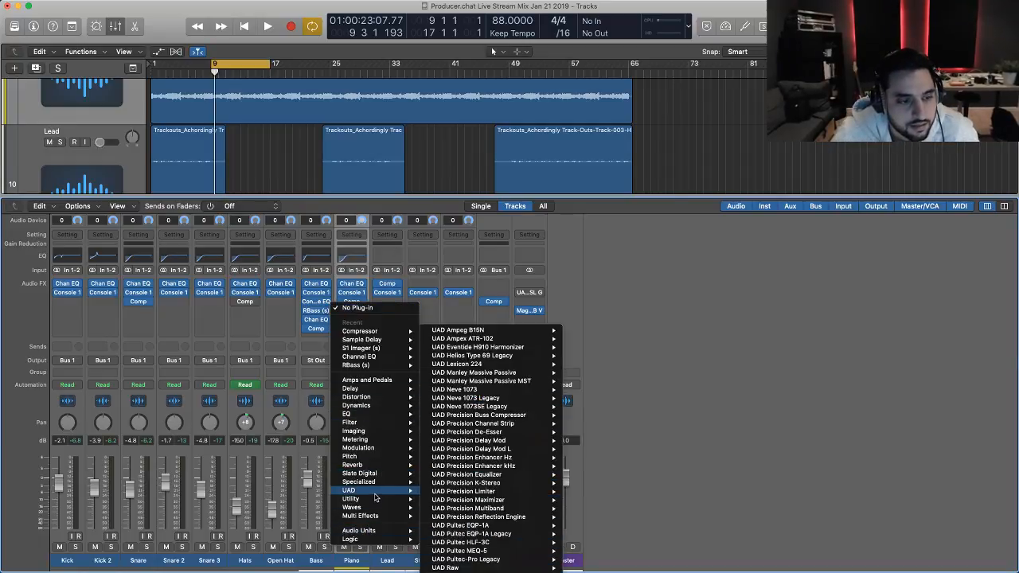
mouse_move(373, 534)
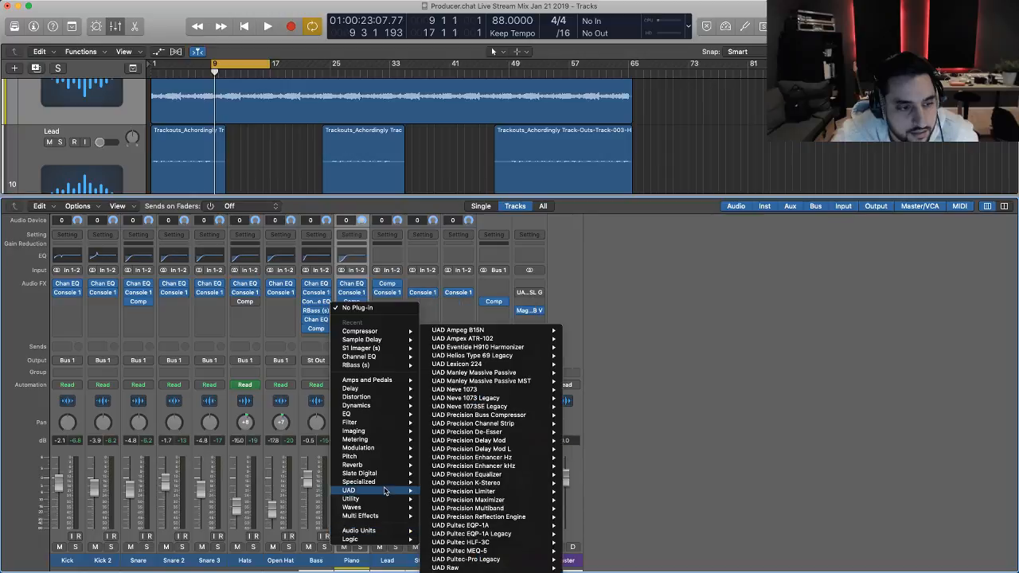
mouse_move(379, 409)
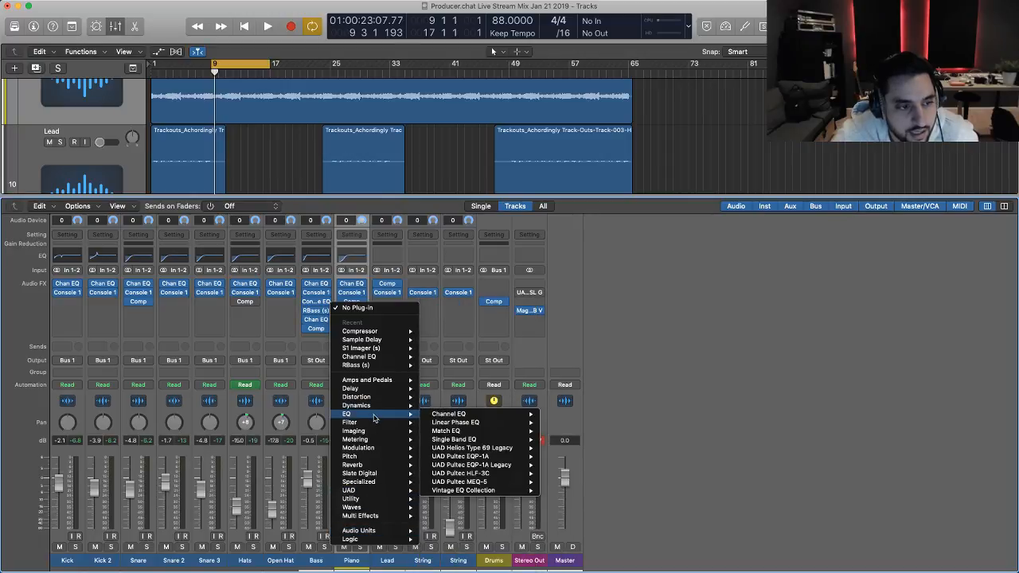
mouse_move(494, 475)
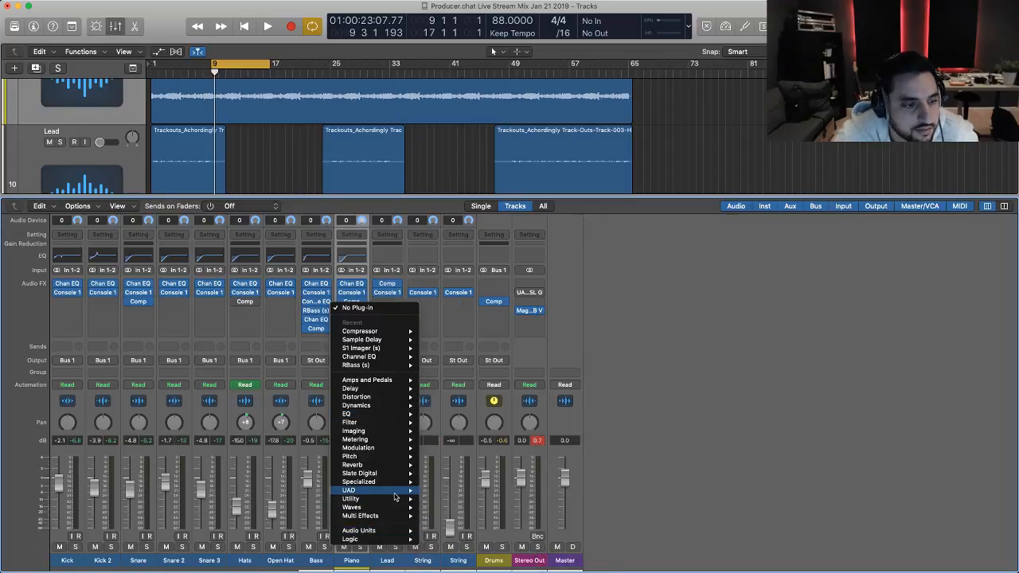
mouse_move(387, 476)
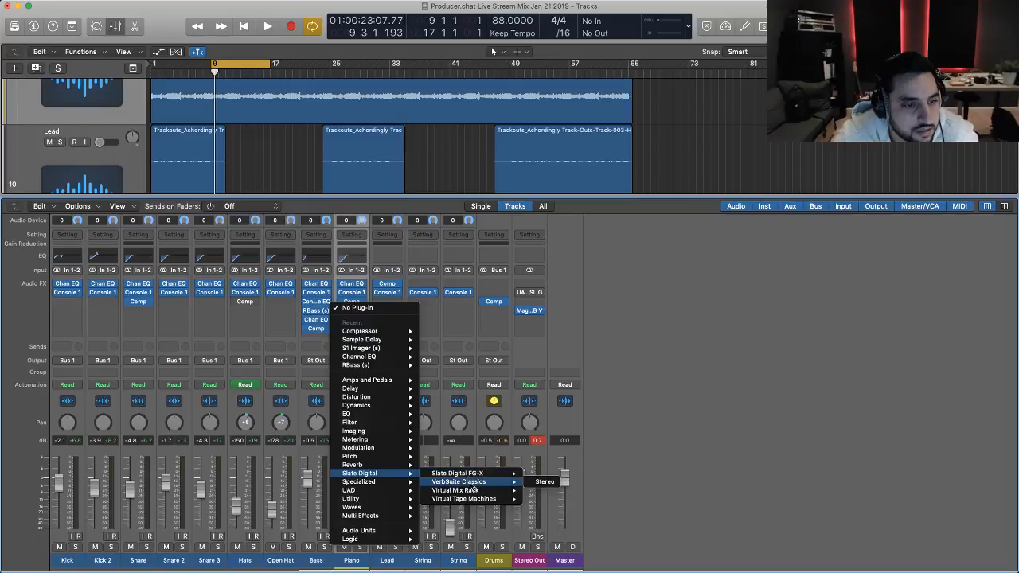
left_click(460, 330)
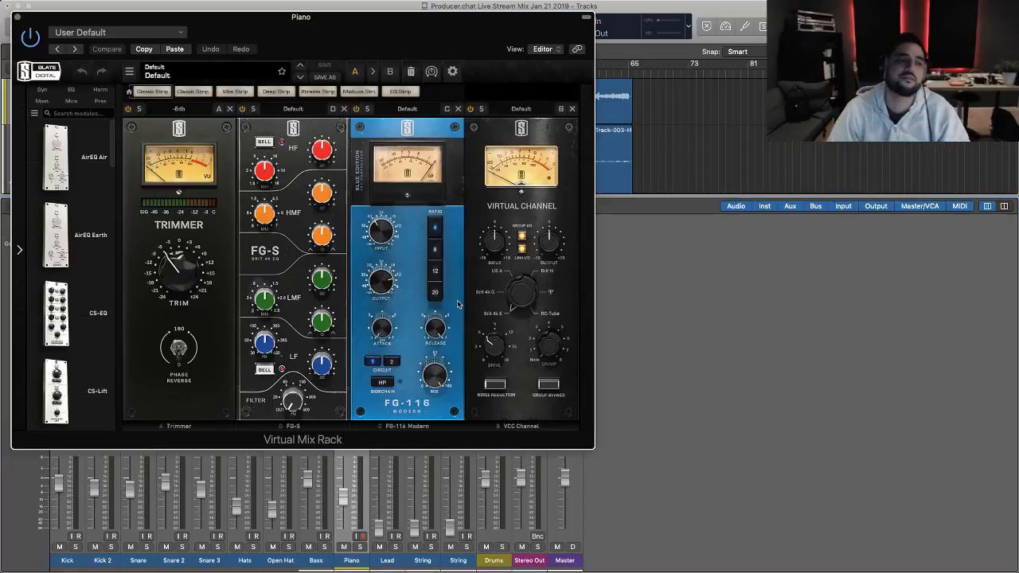
left_click_drag(446, 16, 727, 62)
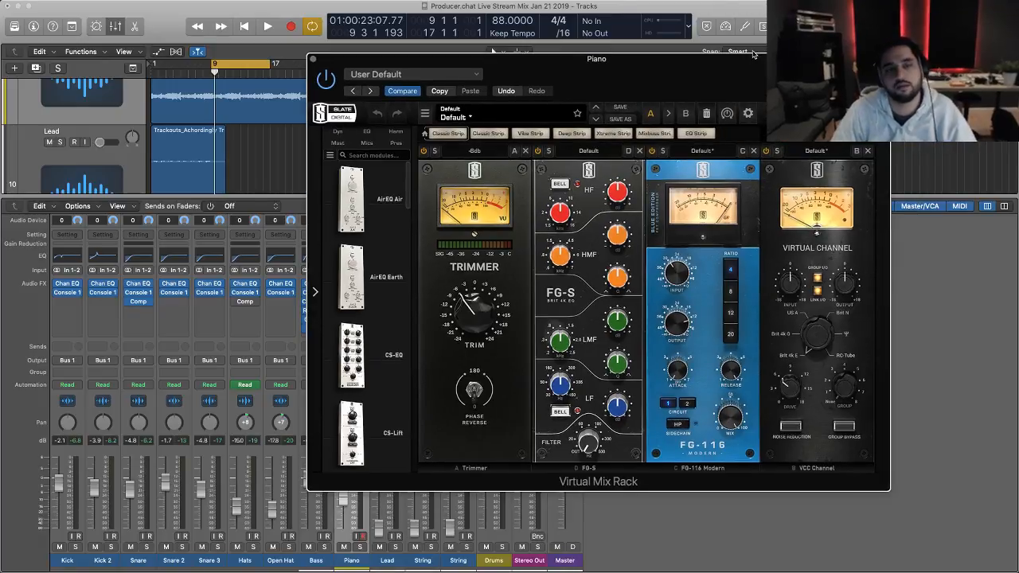
- Audition the piano through the Virtual Mix Rack and bypass its FG-116 Modern compressor module
key("space")
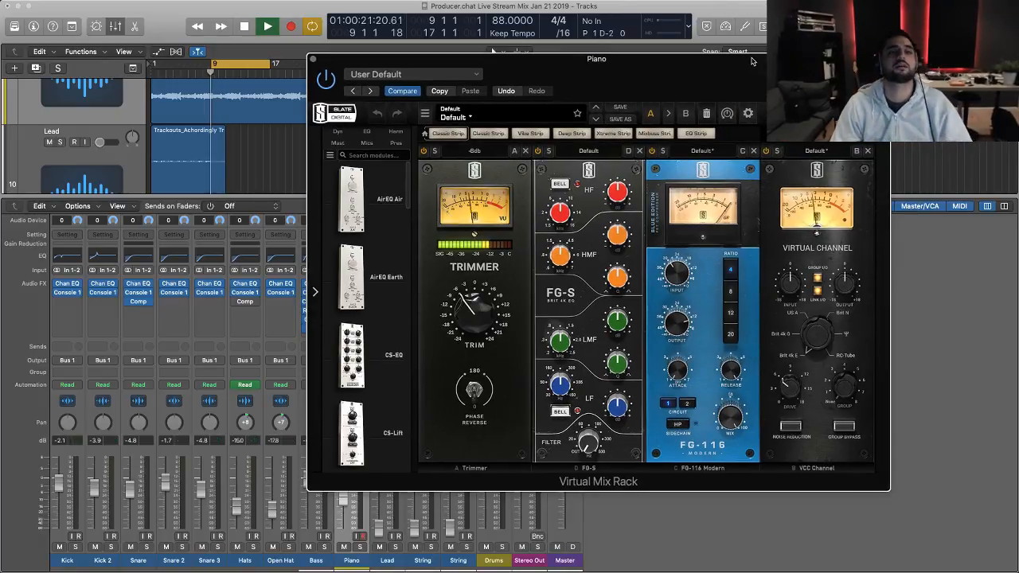
mouse_move(676, 271)
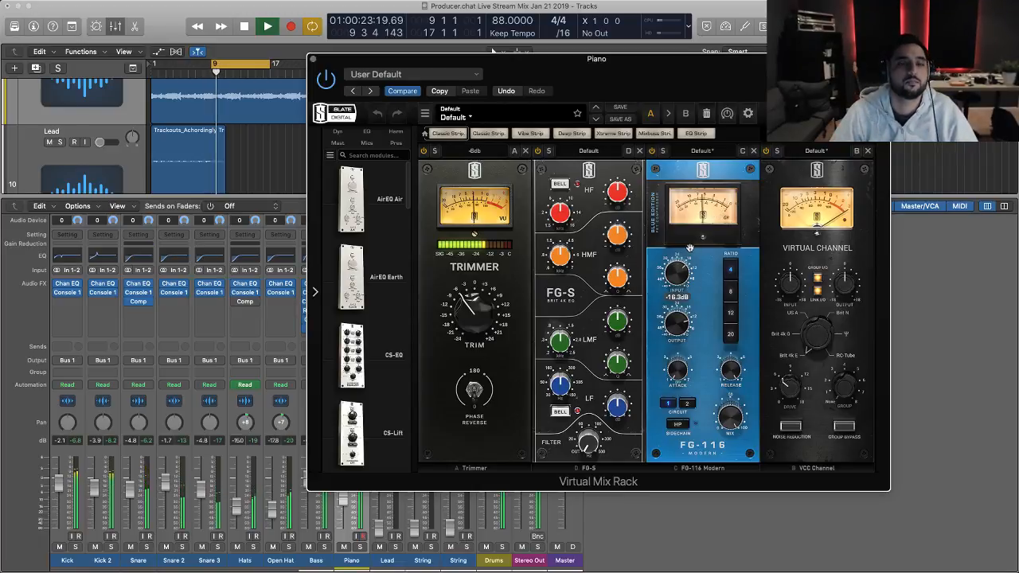
key("space")
left_click(653, 151)
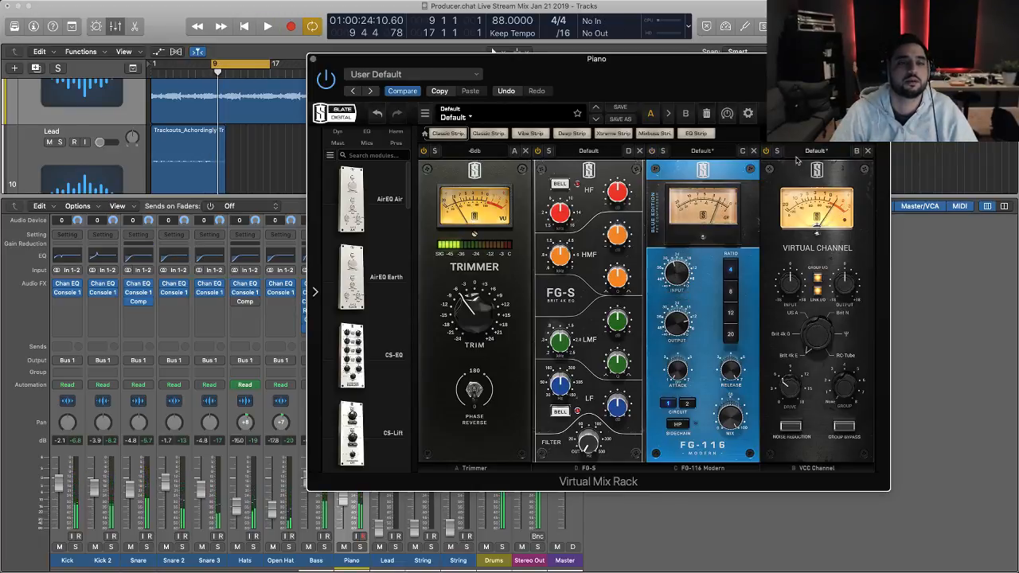
key("space")
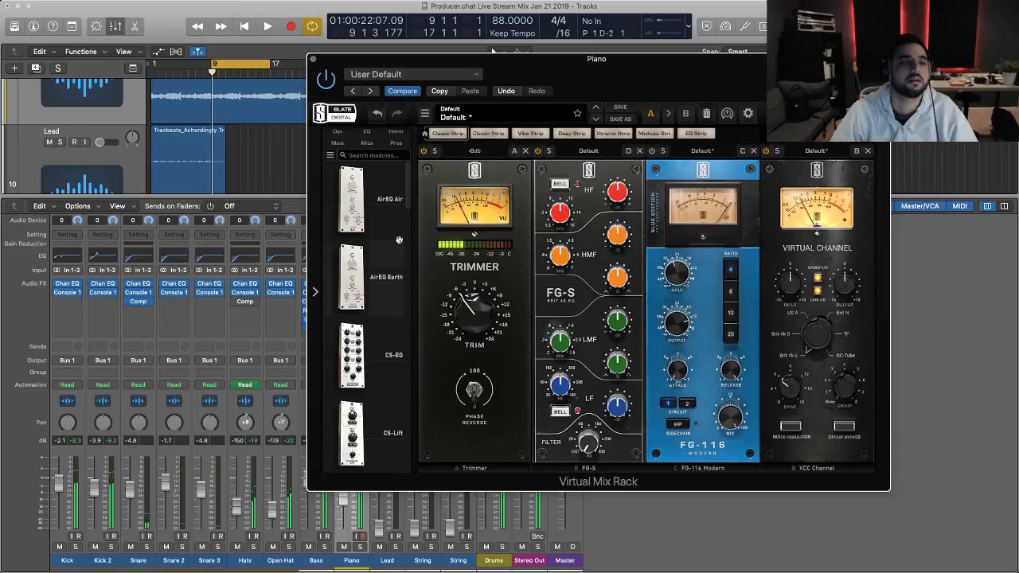
- Add the FG-N EQ module between the Trimmer and FG-S modules in the Piano's rack and audition it
scroll(366, 319, "down", 10)
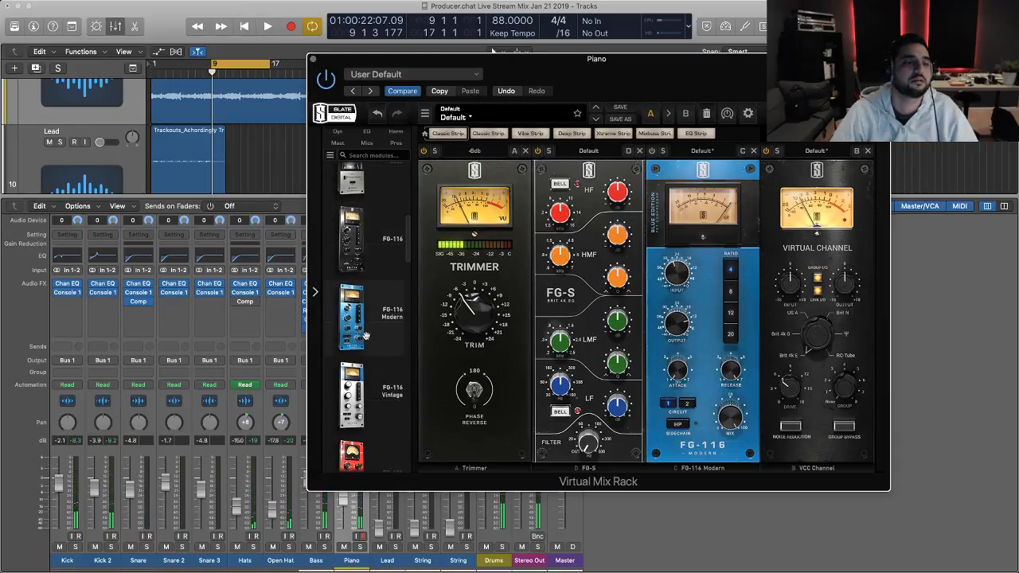
left_click(369, 132)
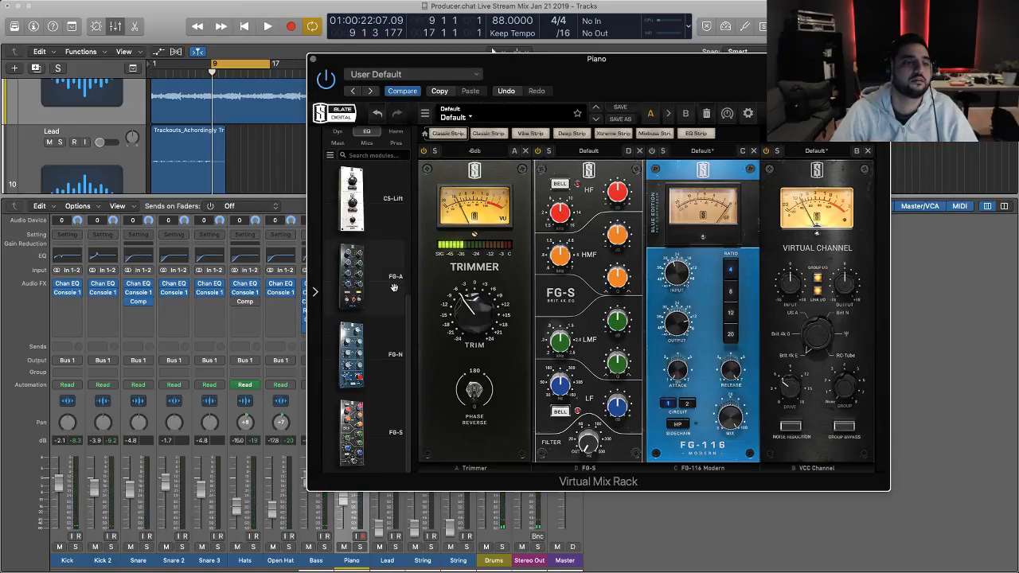
left_click_drag(389, 358, 608, 205)
left_click_drag(626, 243, 629, 207)
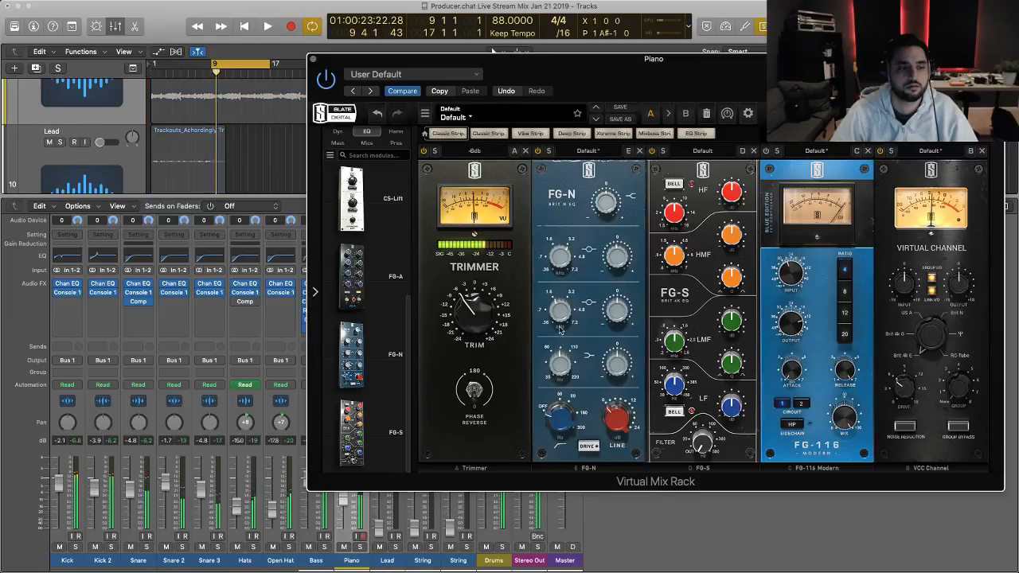
- Solo the Piano track and restart playback to hear the rack on its own
key("space")
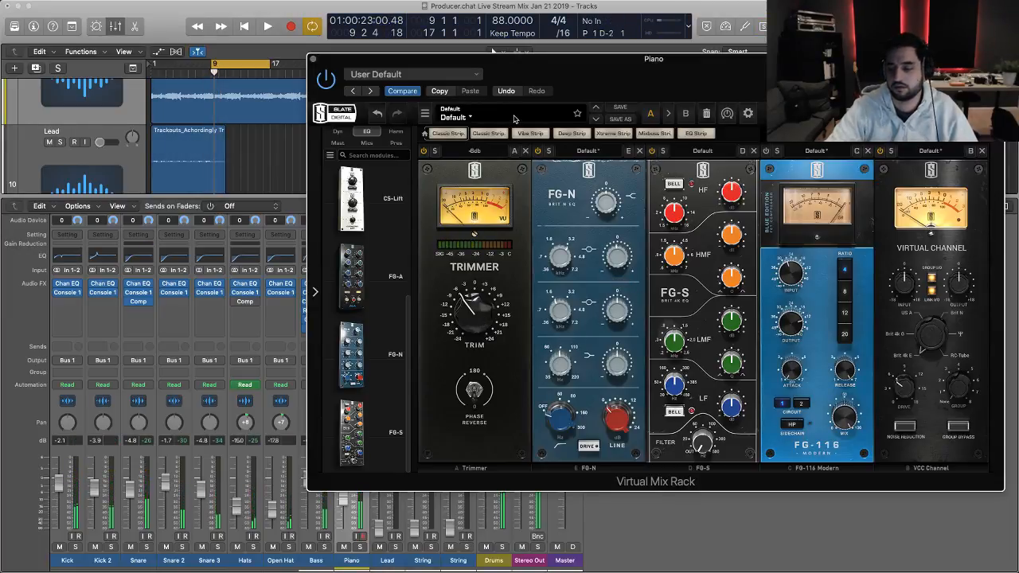
key("s")
key("space")
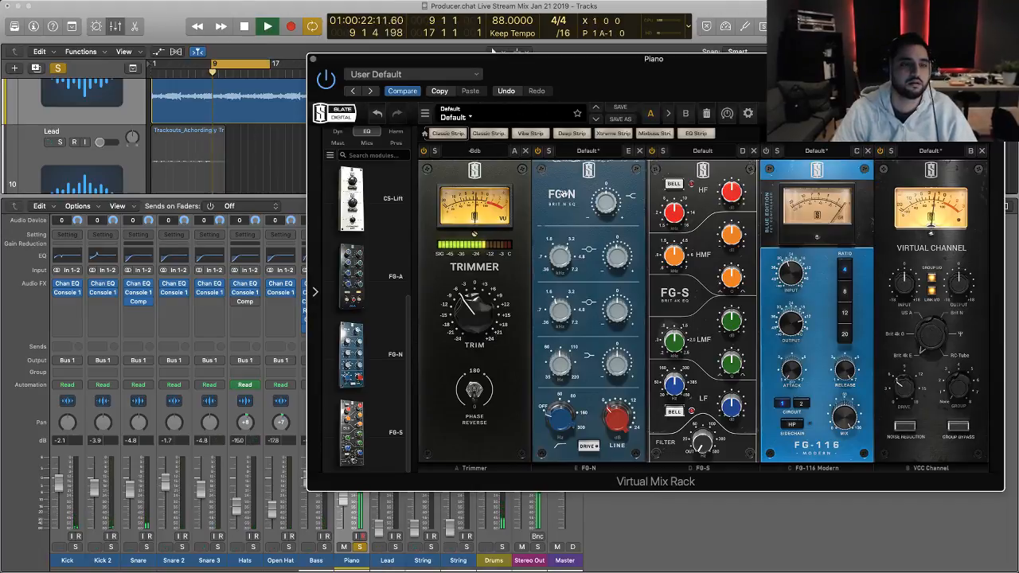
- Sweep the gains and frequencies of the FG-N's two mid bands on the soloed piano, leaving the lower mid gain at about +2.35 dB
mouse_move(619, 230)
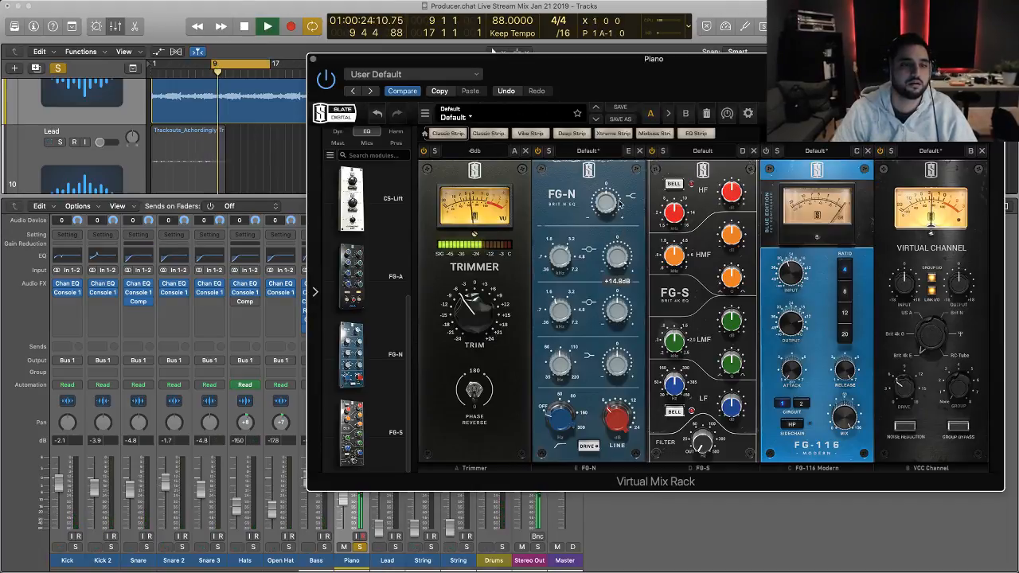
left_click_drag(619, 230, 615, 259)
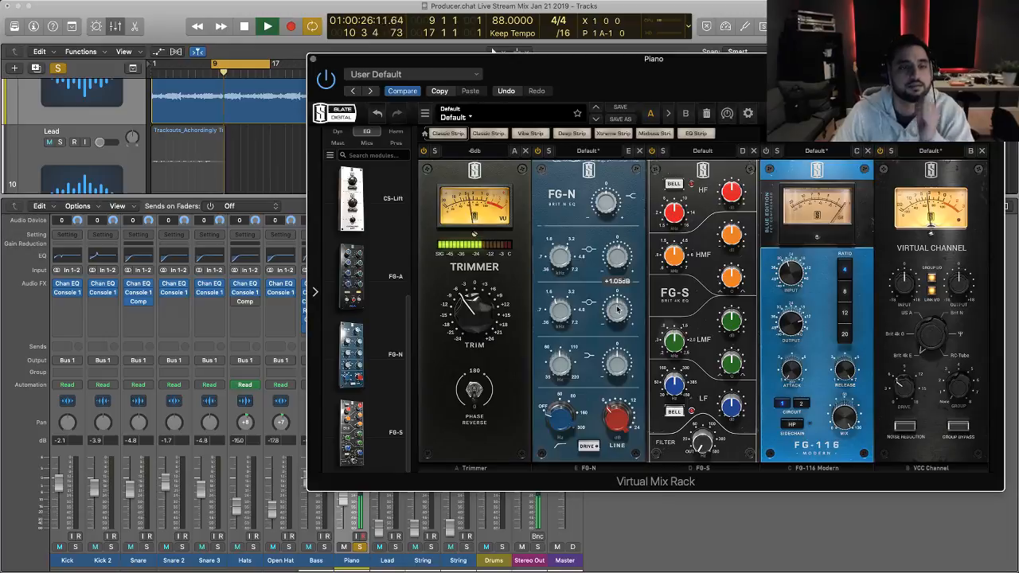
left_click_drag(618, 311, 623, 276)
left_click_drag(559, 317, 578, 365)
mouse_move(620, 315)
left_mouse_down()
mouse_move(623, 307)
mouse_move(619, 314)
left_mouse_up()
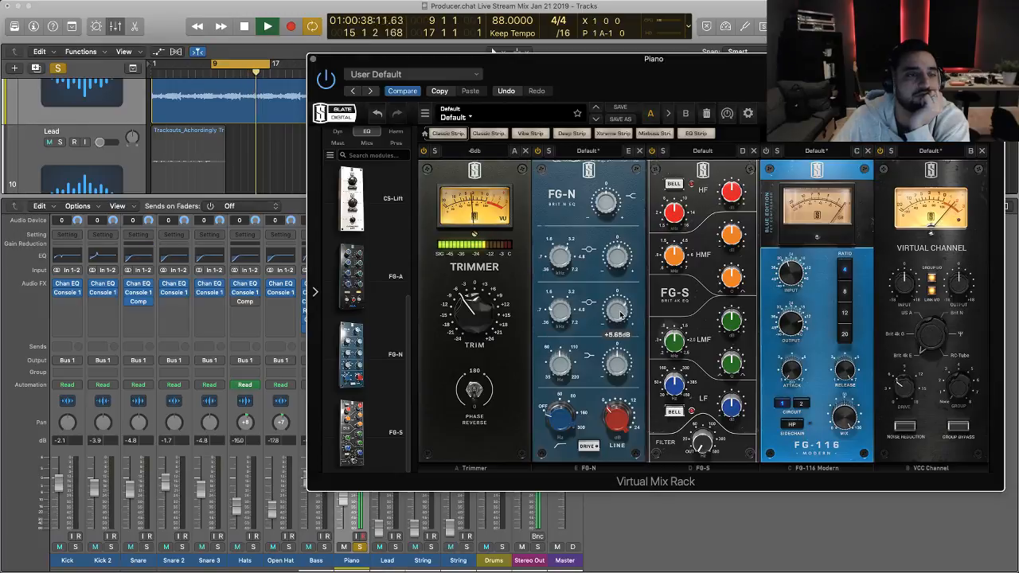
key("space")
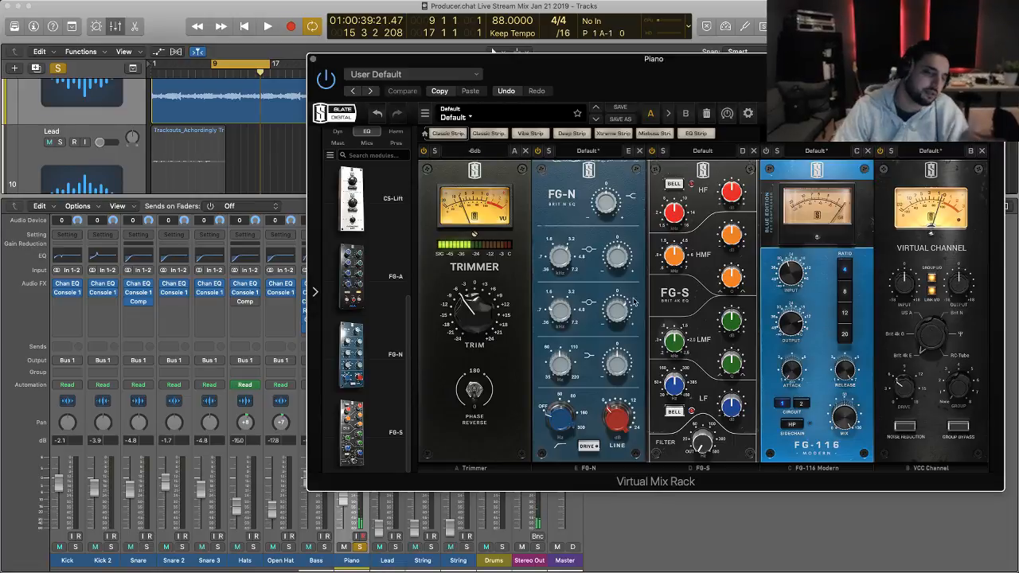
left_click_drag(621, 309, 622, 314)
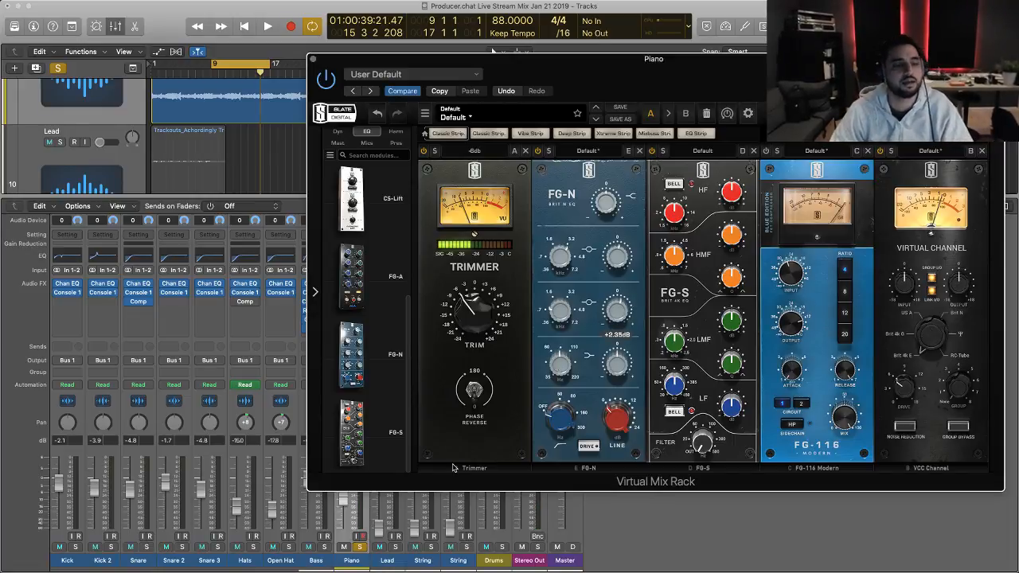
- Unsolo the Piano and retune the FG-N bands against the full mix, with the upper mid at about 2.88 kHz and the low band at 161 Hz
key("s")
key("space")
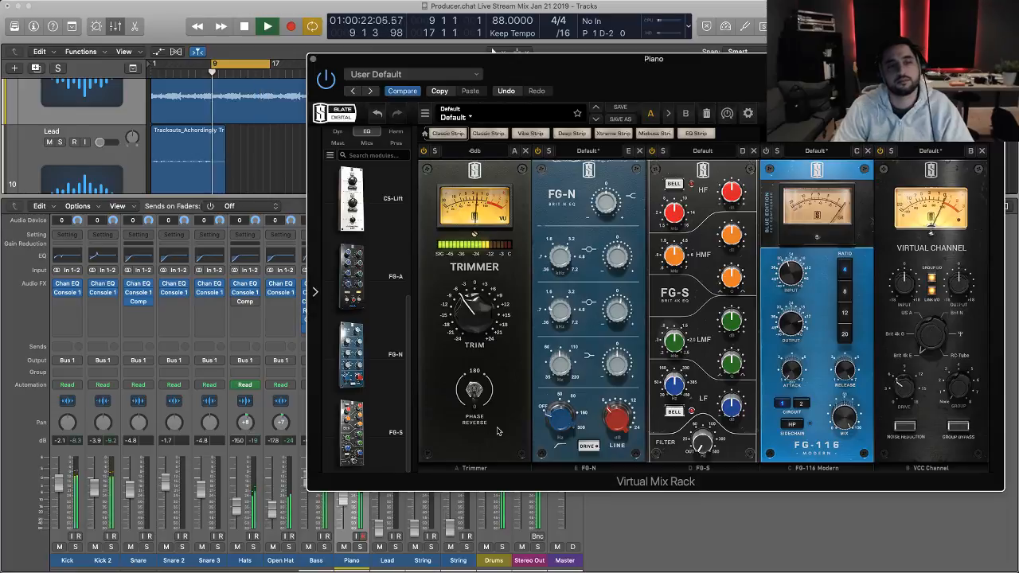
mouse_move(621, 316)
left_mouse_down()
mouse_move(623, 276)
mouse_move(624, 349)
mouse_move(626, 308)
left_mouse_up()
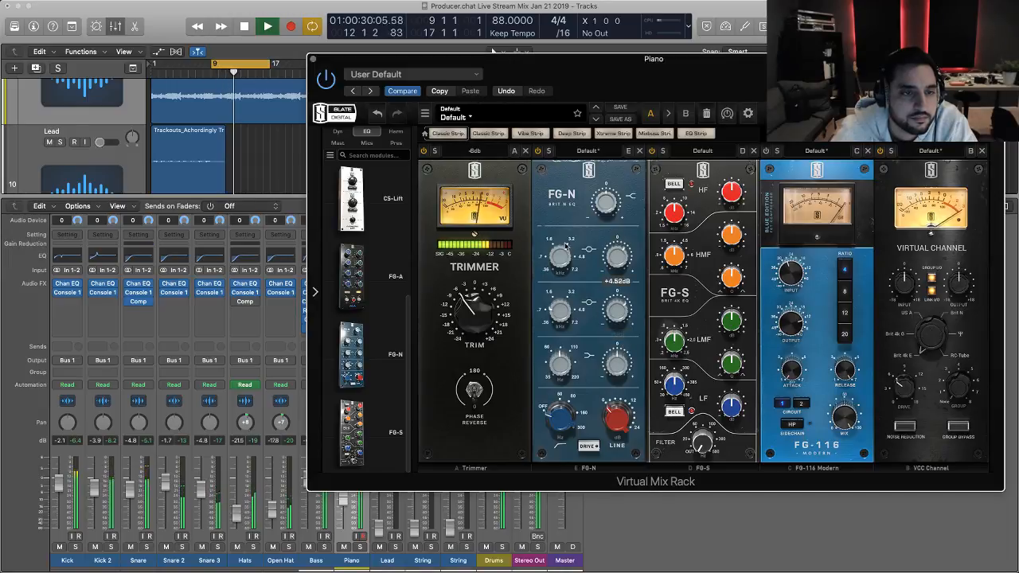
left_click_drag(567, 253, 563, 222)
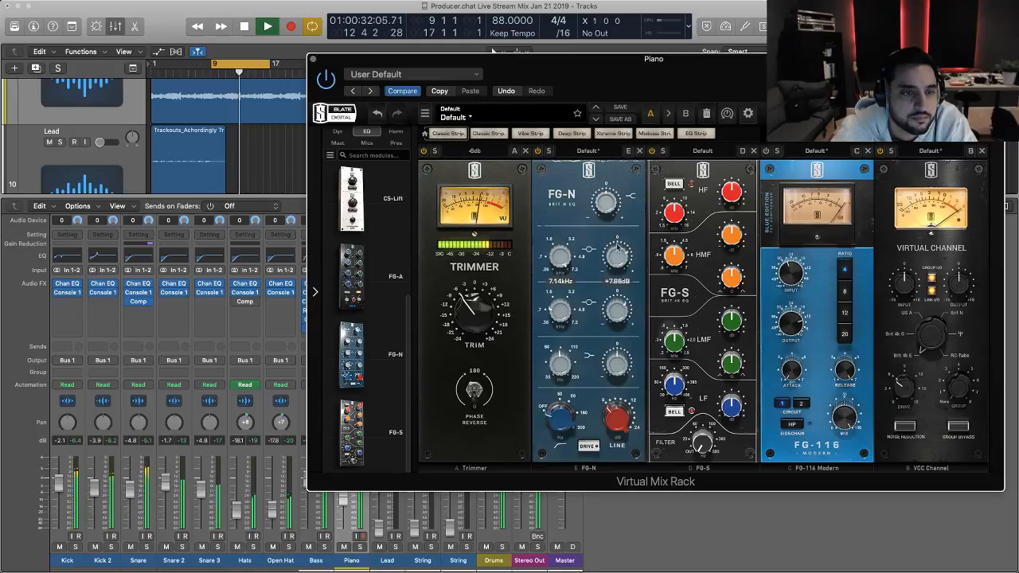
left_click_drag(620, 258, 618, 253)
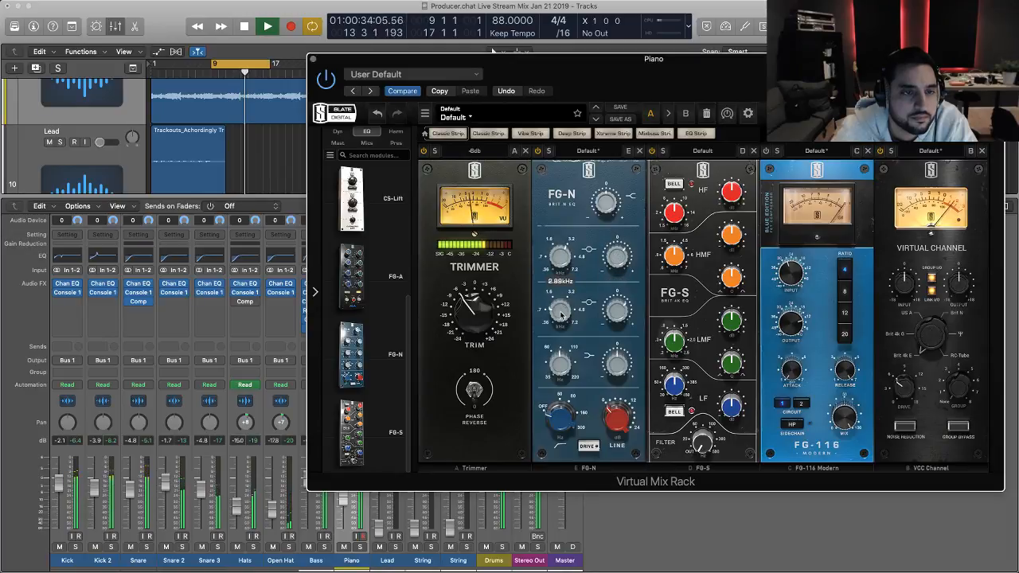
mouse_move(609, 200)
left_mouse_down()
mouse_move(609, 151)
mouse_move(610, 198)
left_mouse_up()
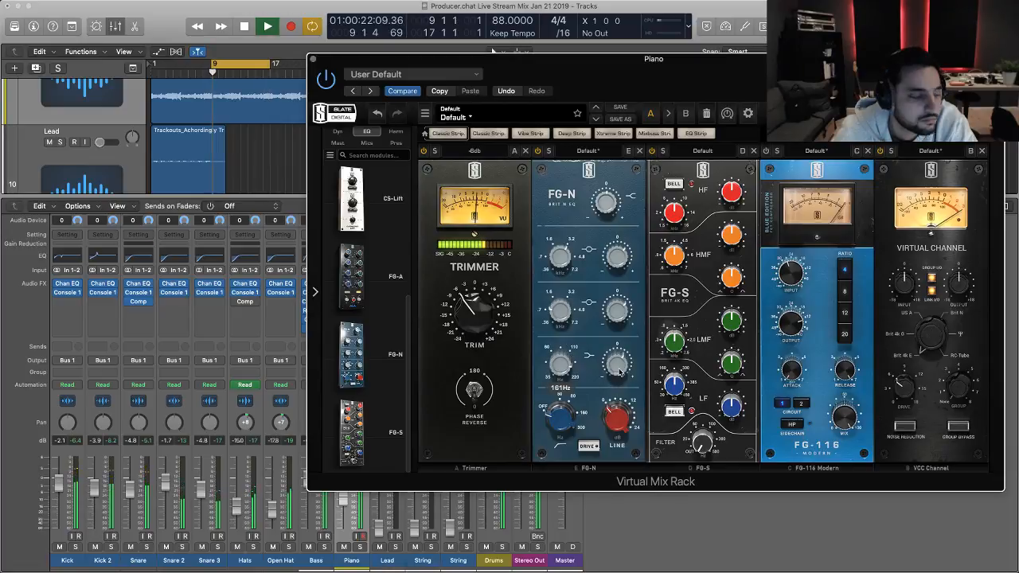
mouse_move(621, 371)
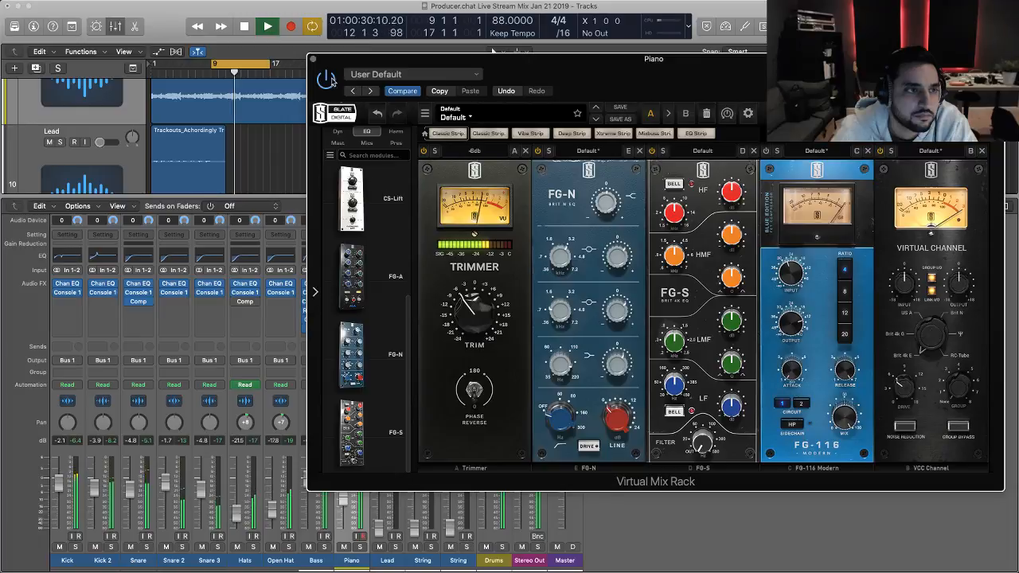
left_click(312, 59)
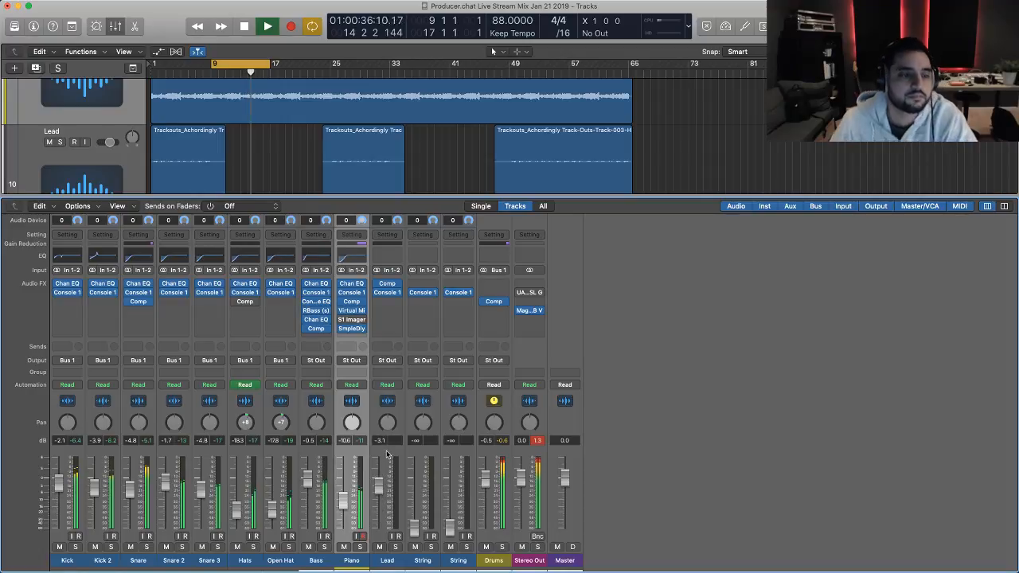
- Hide the mixer, select the upper String track and show its channel strip in the inspector
key("space")
scroll(301, 148, "down", 2)
scroll(301, 148, "down", 2)
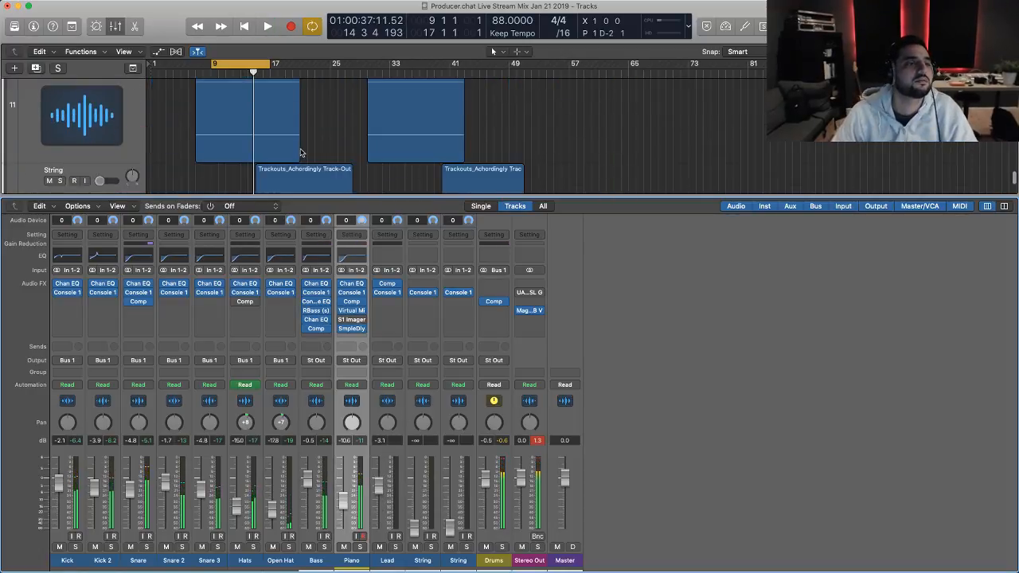
scroll(264, 132, "up", 2)
key("space")
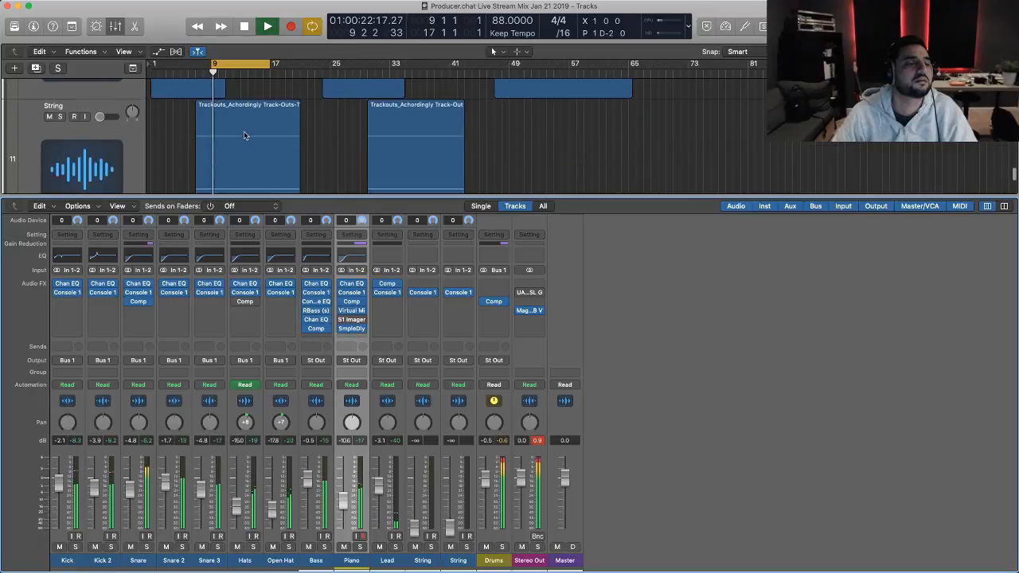
key("x")
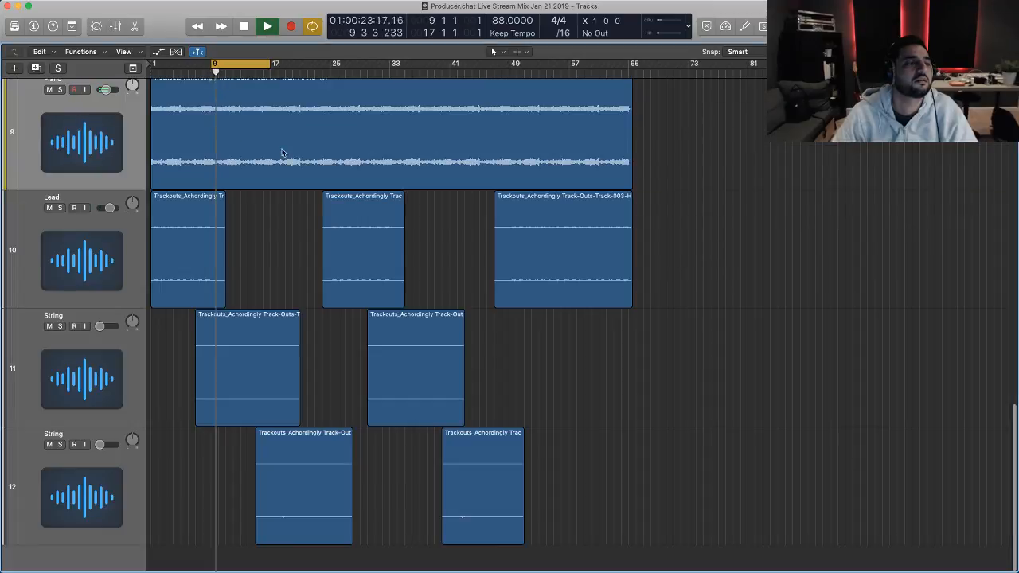
left_click(114, 346)
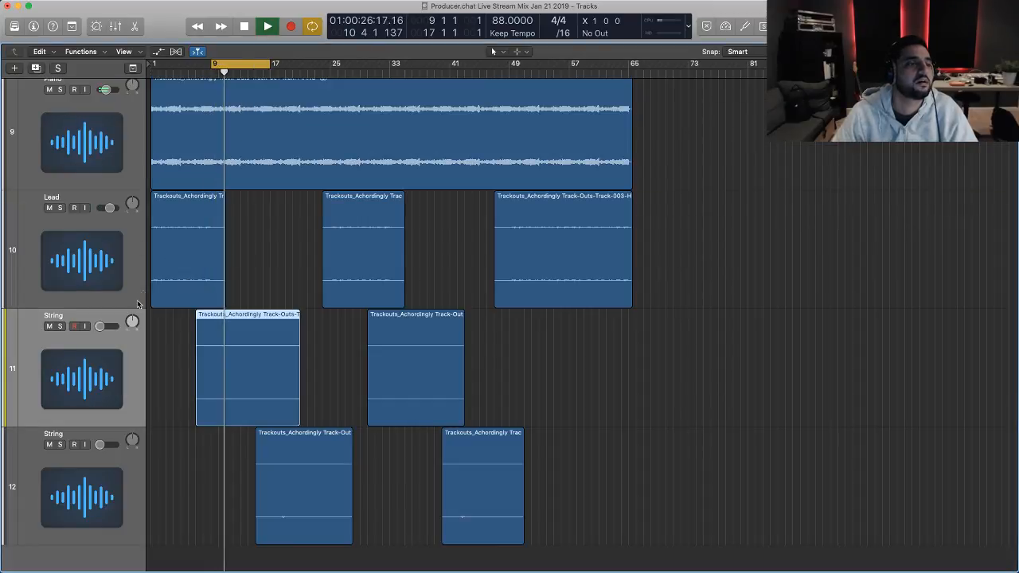
key("space")
key("i")
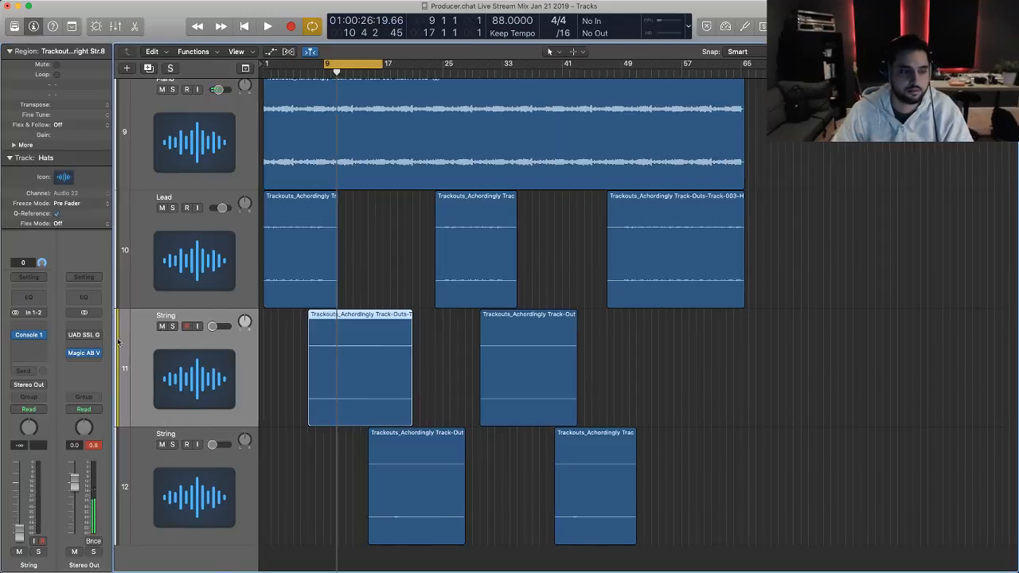
- Raise the upper String track's volume to -1.2 dB during playback
key("space")
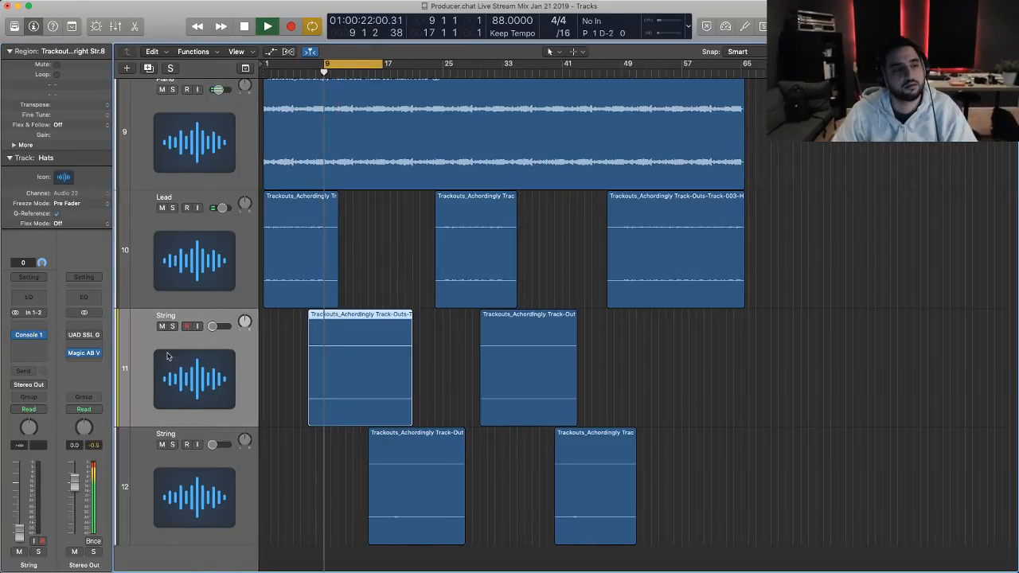
left_click(219, 327, "alt")
key("space")
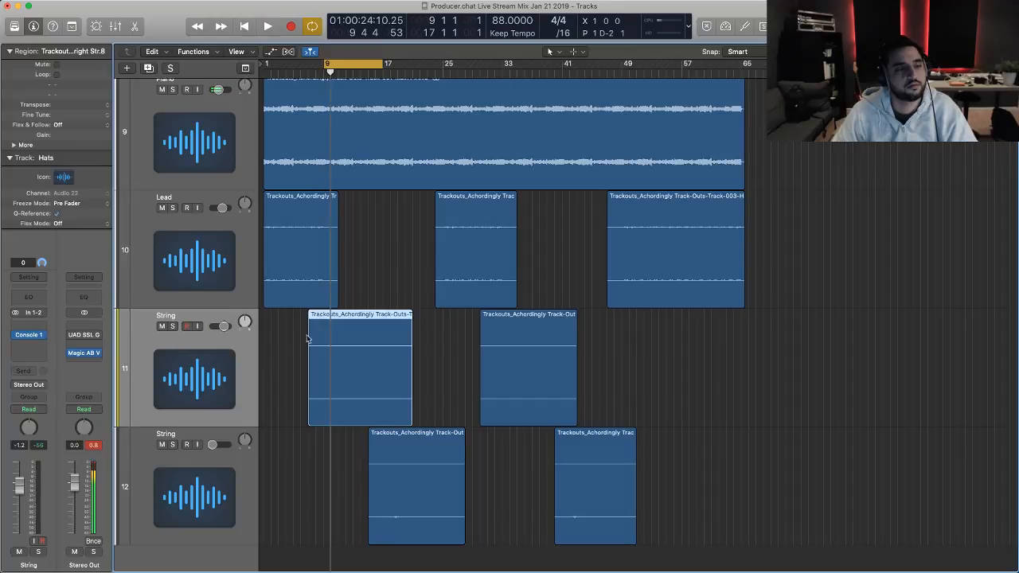
- Normalize both audio regions on the upper String track
double_click(352, 336)
left_click(222, 421)
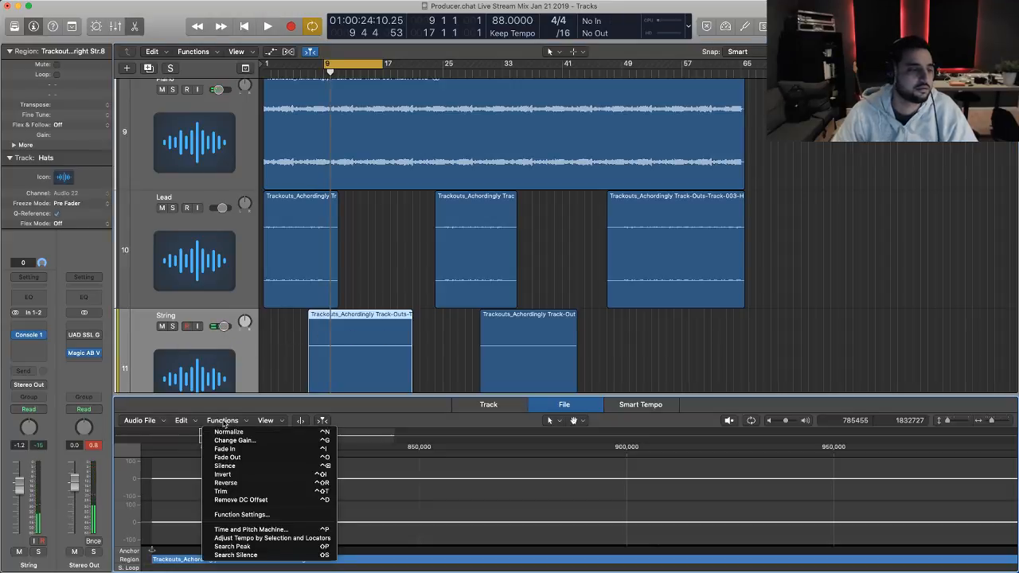
left_click(239, 433)
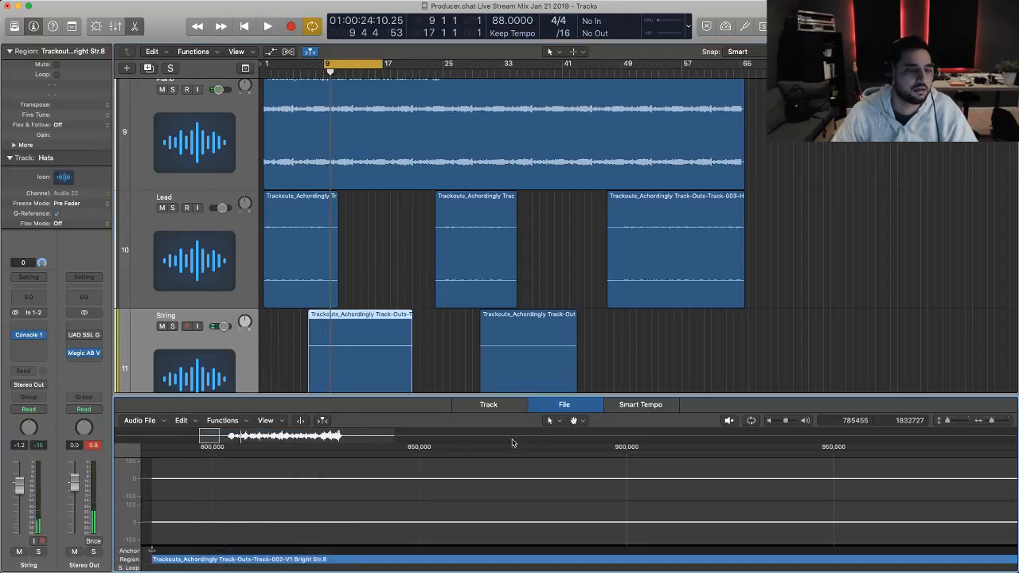
left_click(536, 343)
left_click(222, 421)
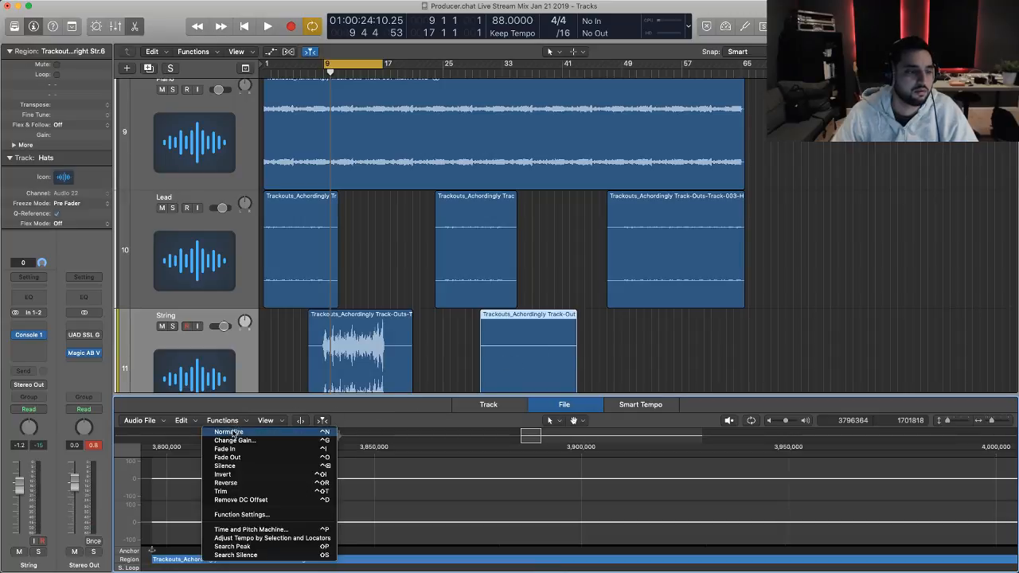
left_click(236, 434)
left_click(634, 371)
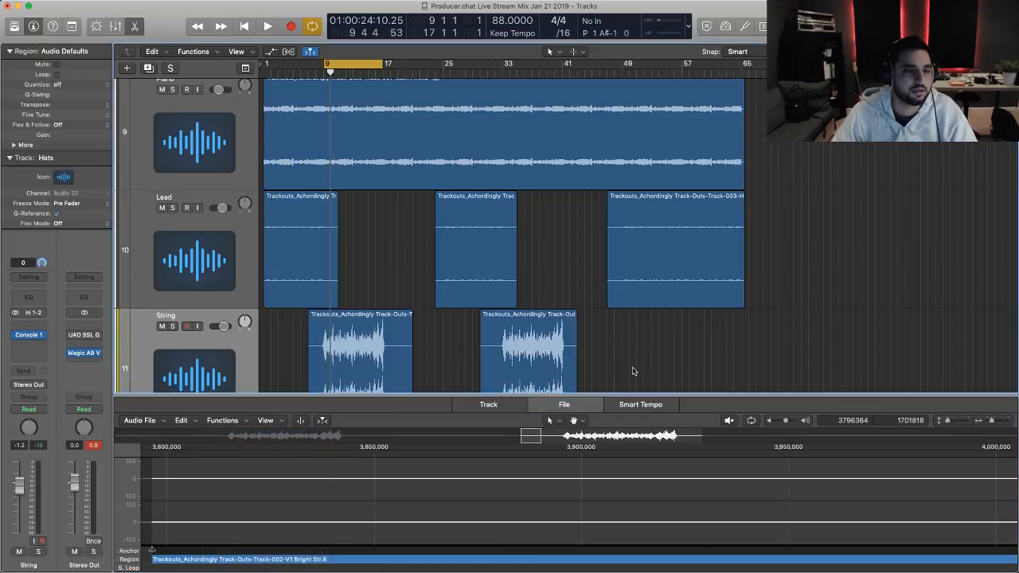
- Add a Channel EQ to the upper String track with a low cut at 260 Hz and a Q of 0.51
left_click(194, 359)
key("x")
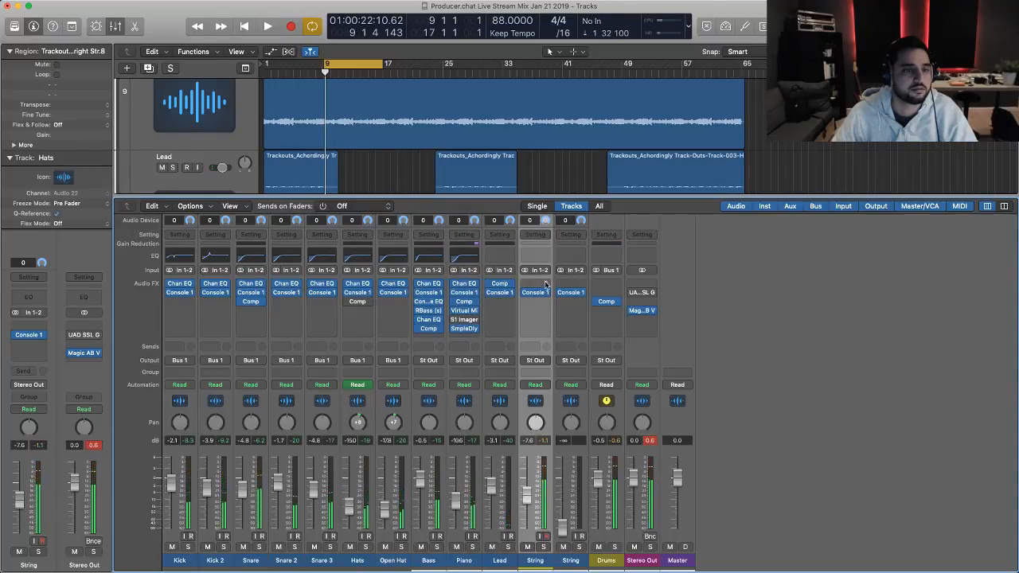
left_click(538, 257)
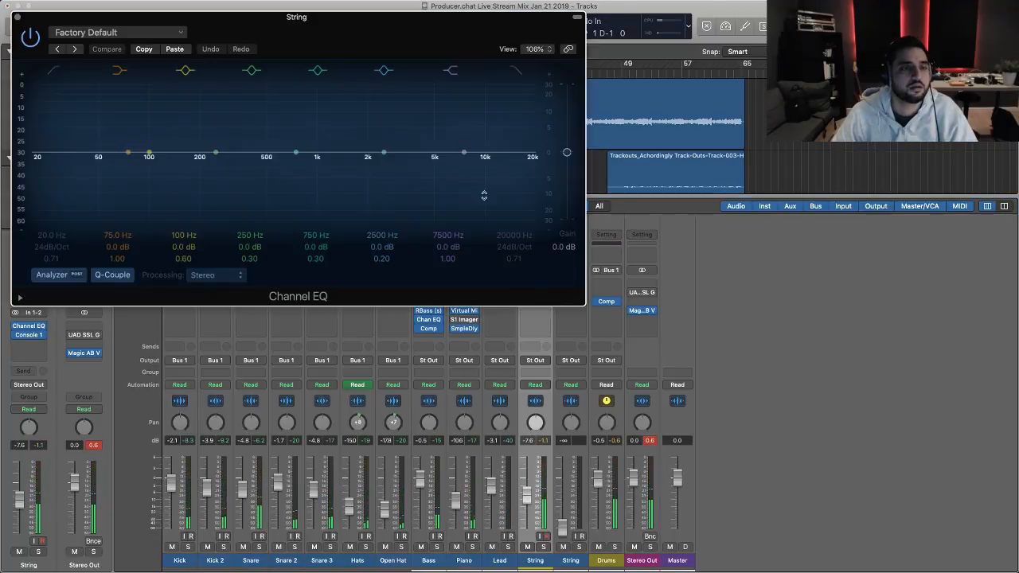
left_click(53, 70)
left_click_drag(45, 237, 45, 199)
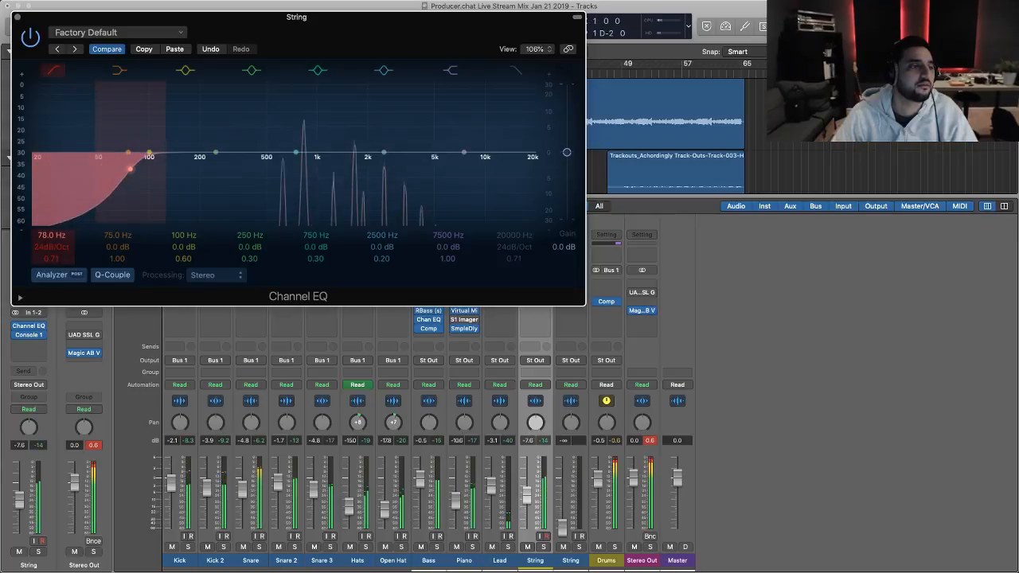
left_click_drag(51, 258, 51, 275)
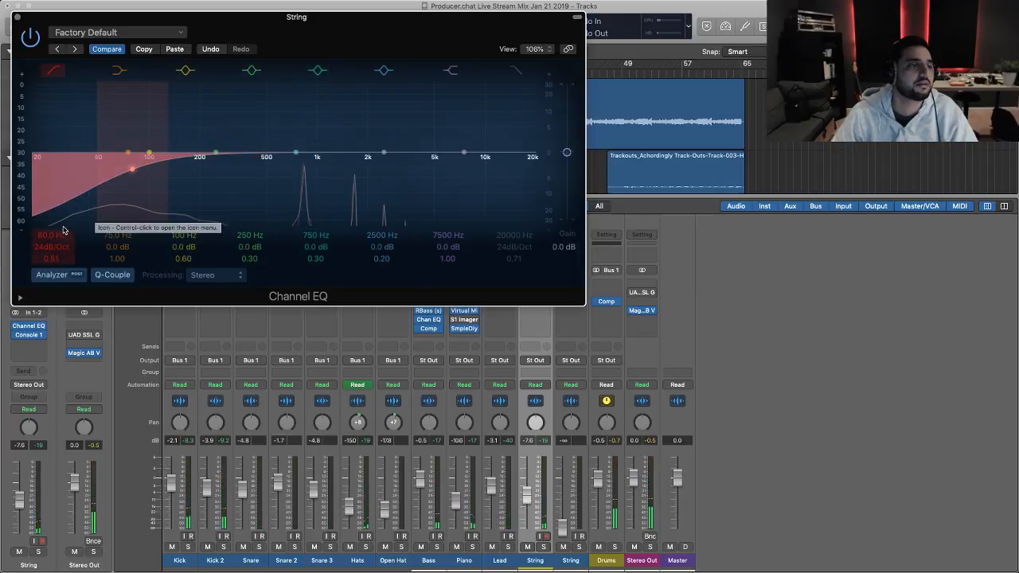
left_click_drag(63, 230, 64, 184)
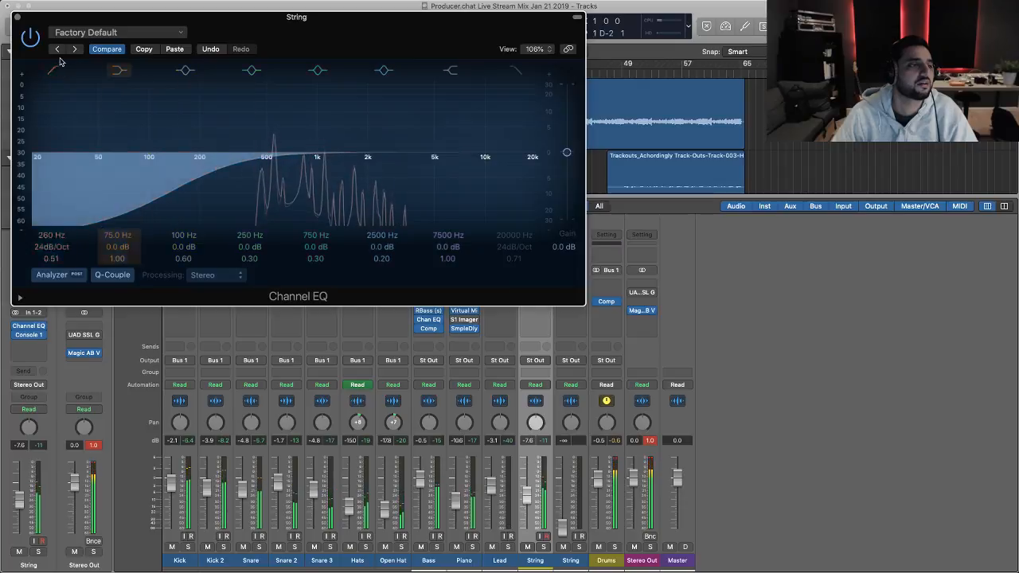
left_click(17, 16)
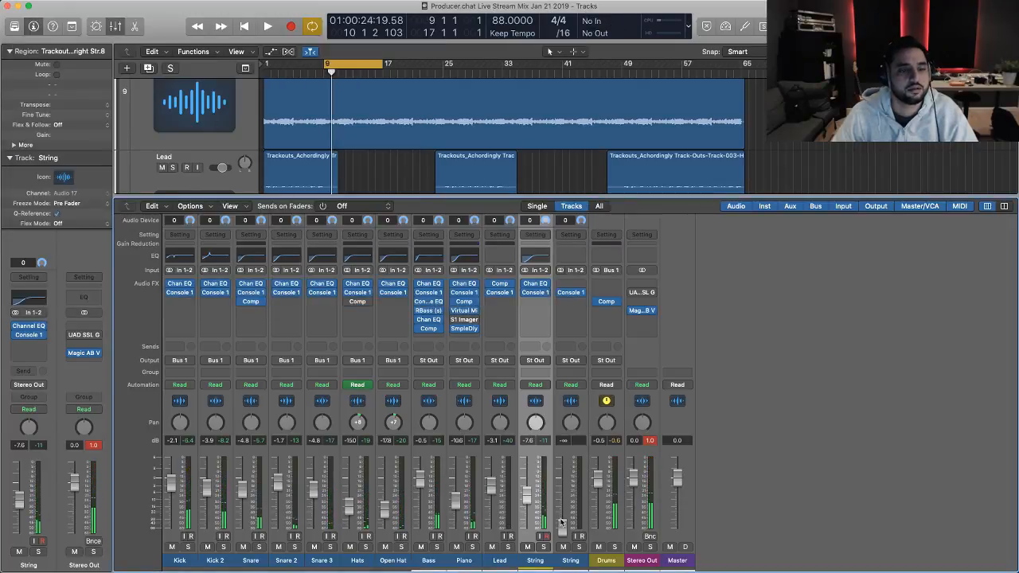
- Insert a Compressor below Console 1 on the first String channel
left_click(539, 306)
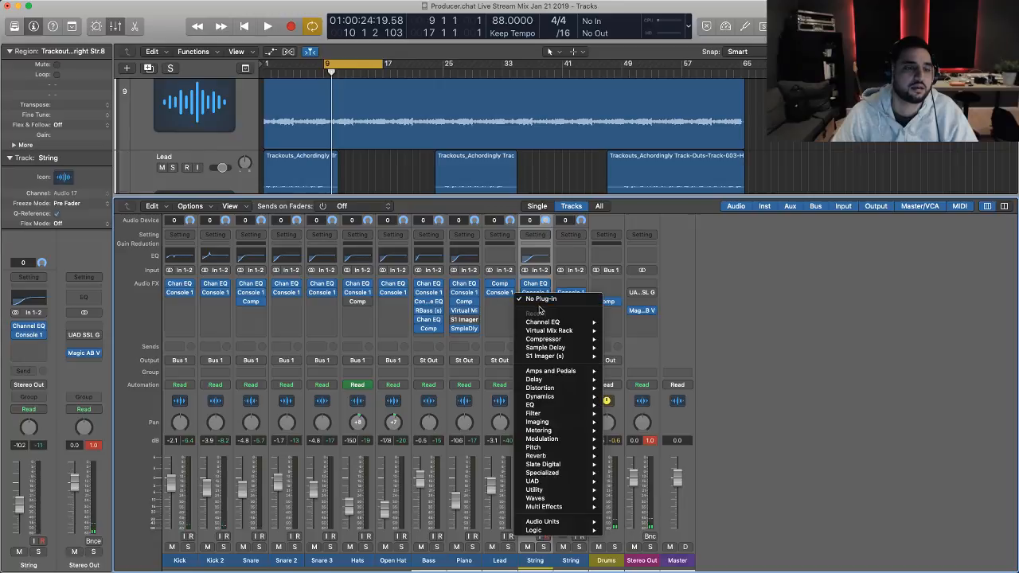
left_click(499, 302)
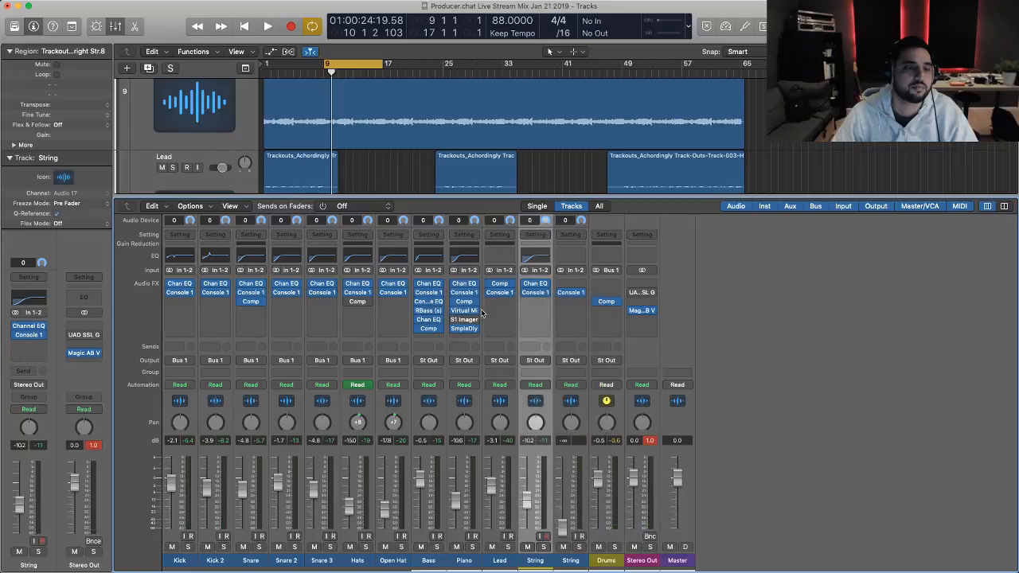
left_click(538, 303)
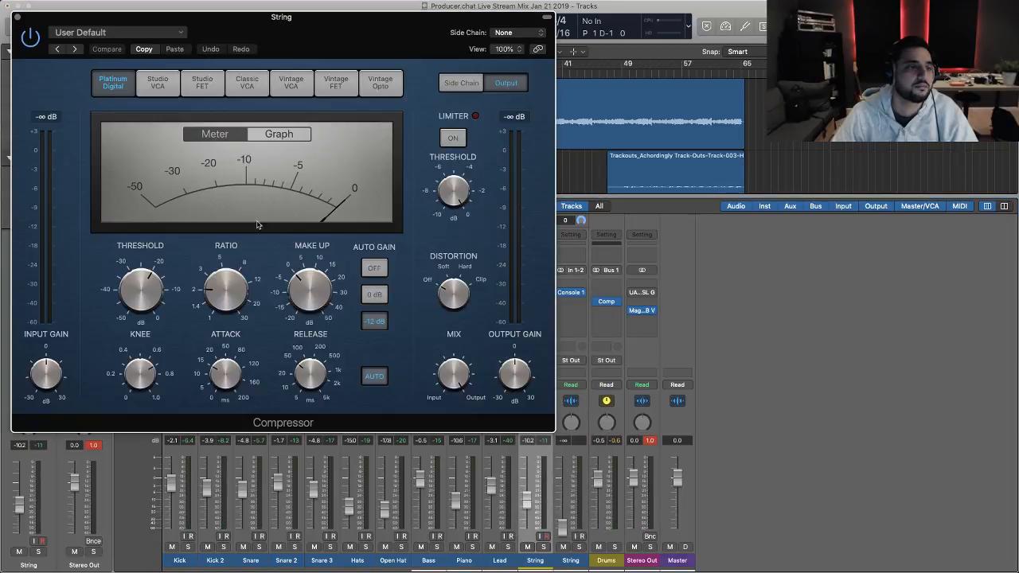
- Lower the first String channel's fader to -19.7 dB and fine-tune its compressor threshold during playback
left_click_drag(523, 501, 522, 512)
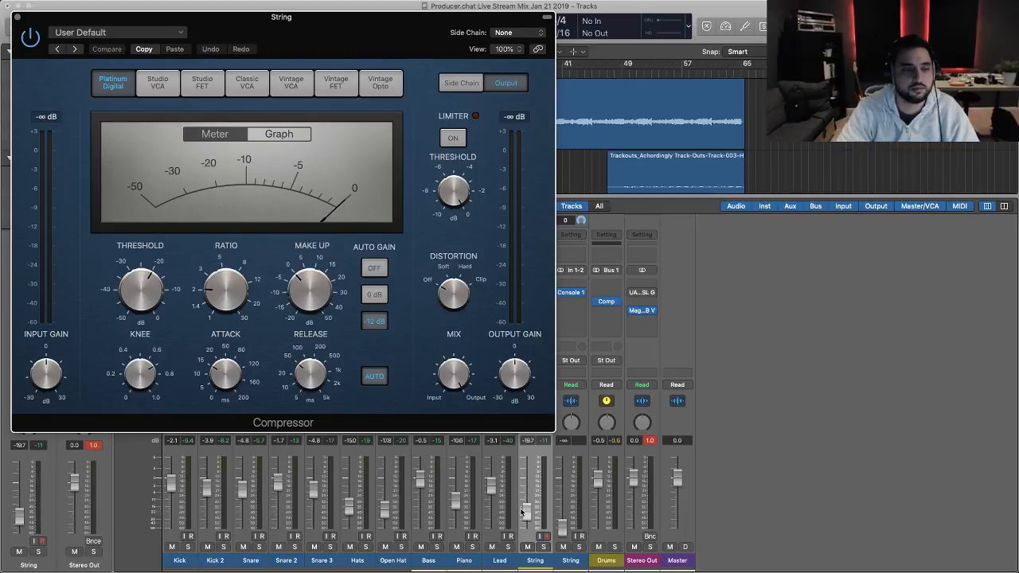
key("space")
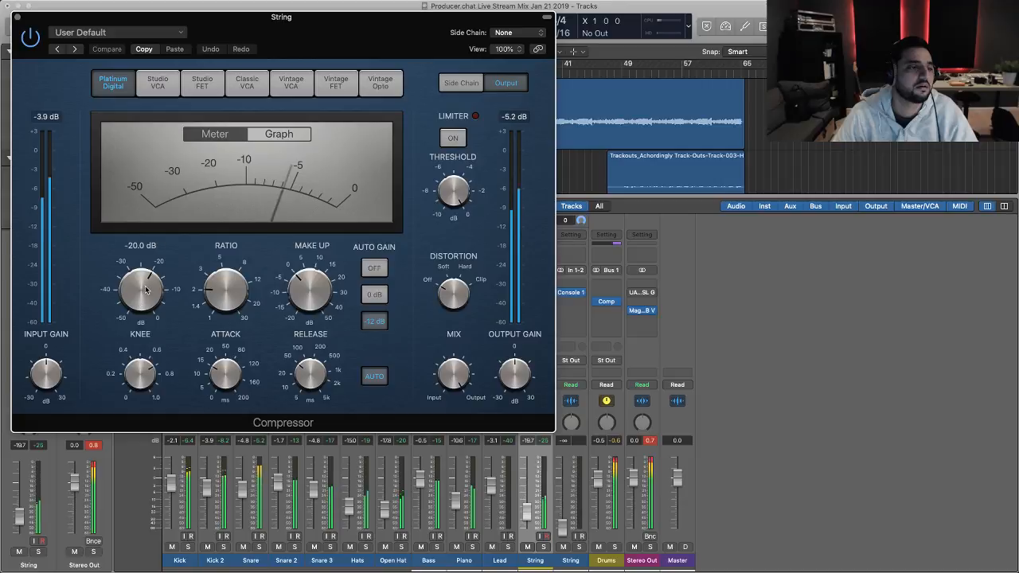
scroll(145, 291, "down", 1)
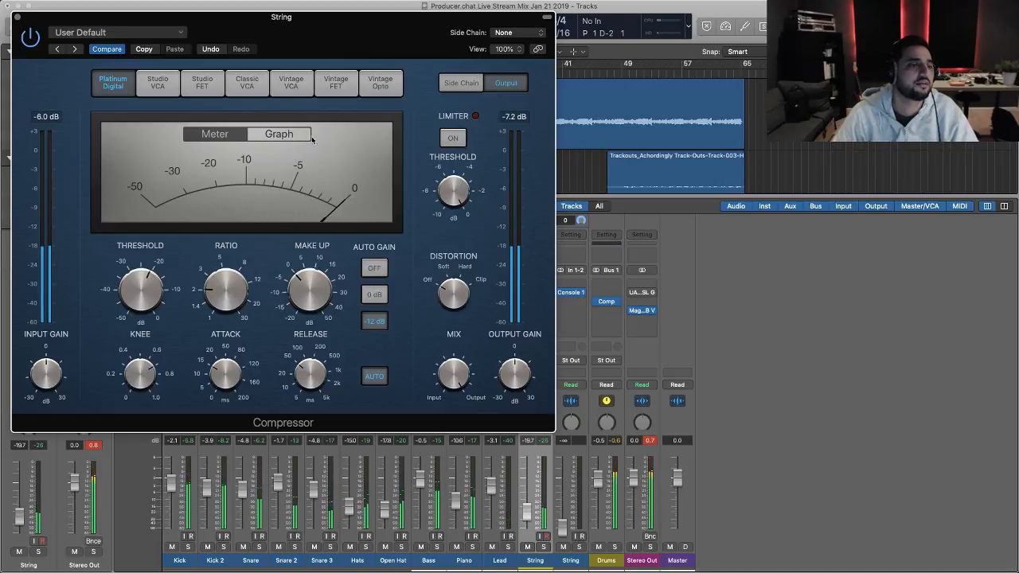
- Pan the first String channel to -20 and raise the second String channel's fader to -2.6 dB
left_click(17, 18)
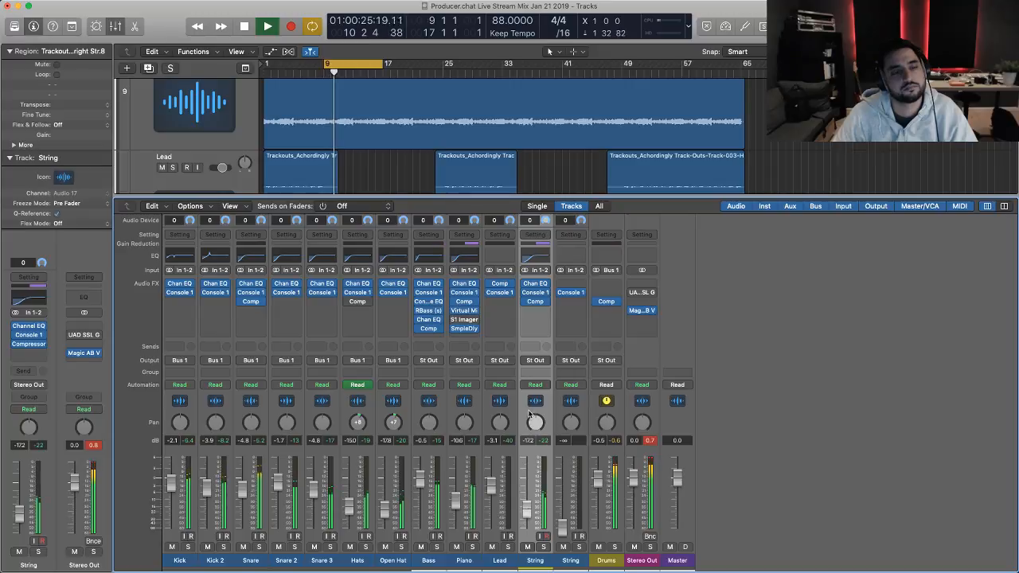
left_click_drag(535, 422, 540, 422)
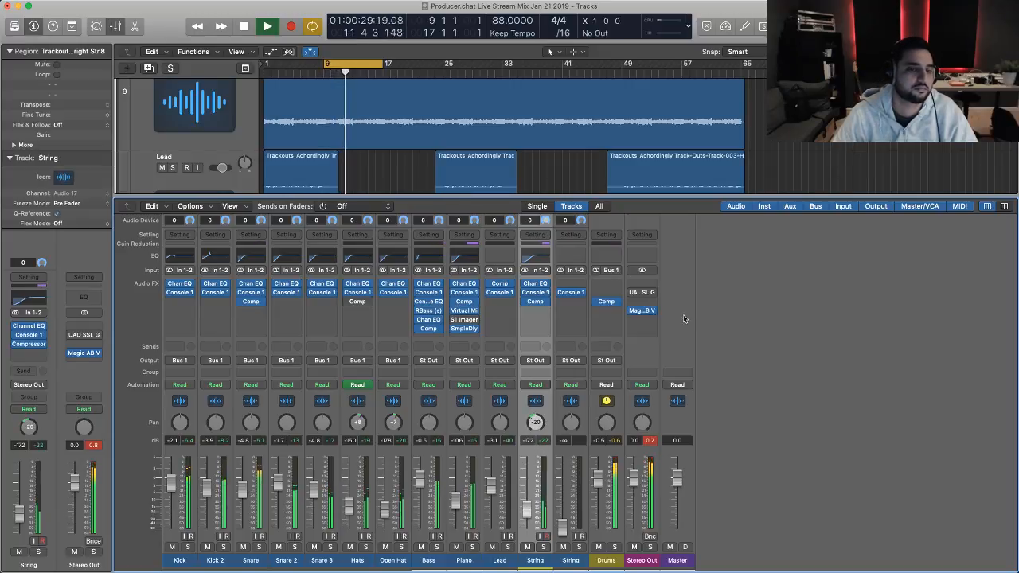
key("space")
key("space")
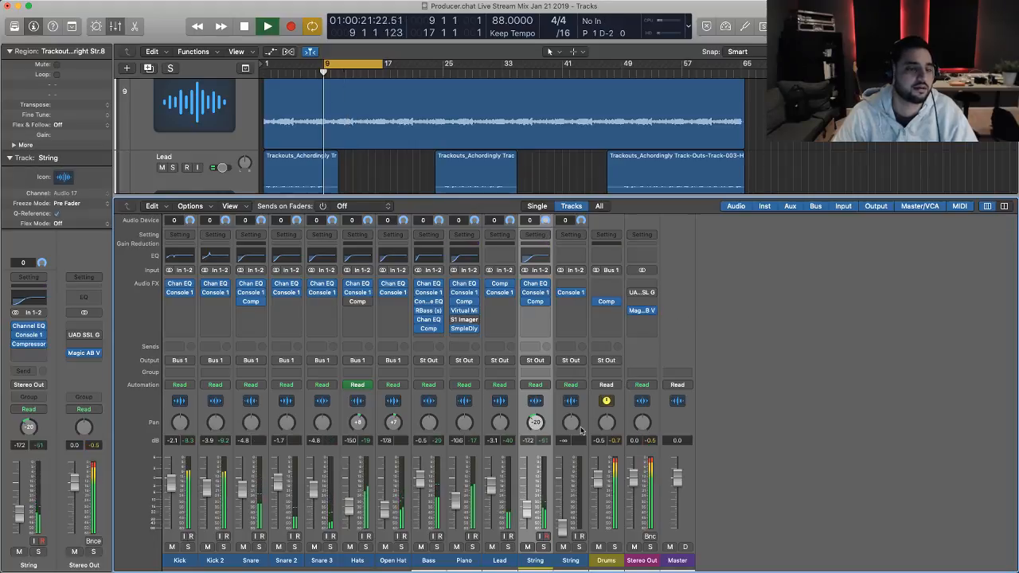
left_click_drag(562, 522, 562, 485)
- Normalize both audio regions on the lower String track
key("x")
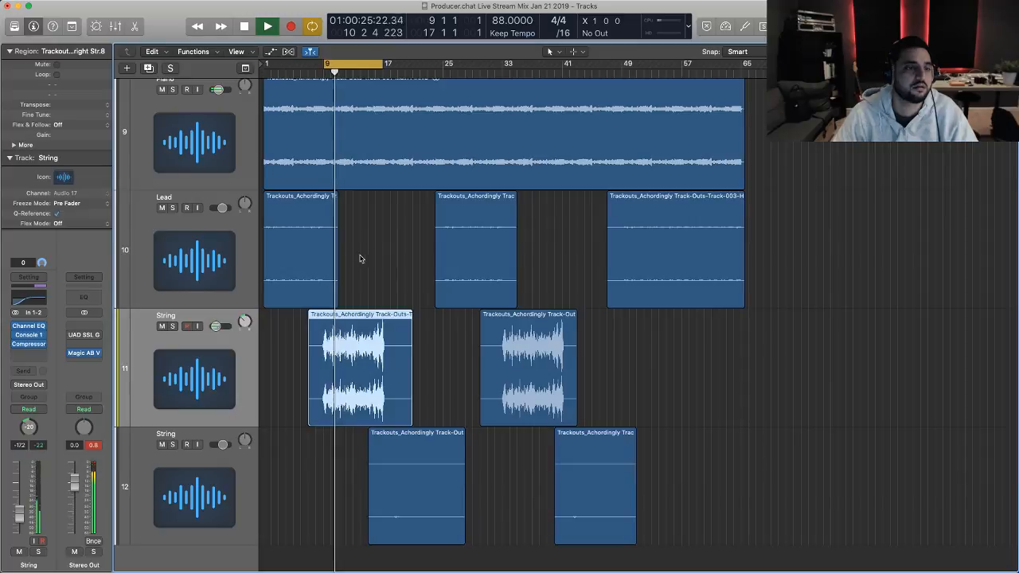
left_click(382, 253)
key("space")
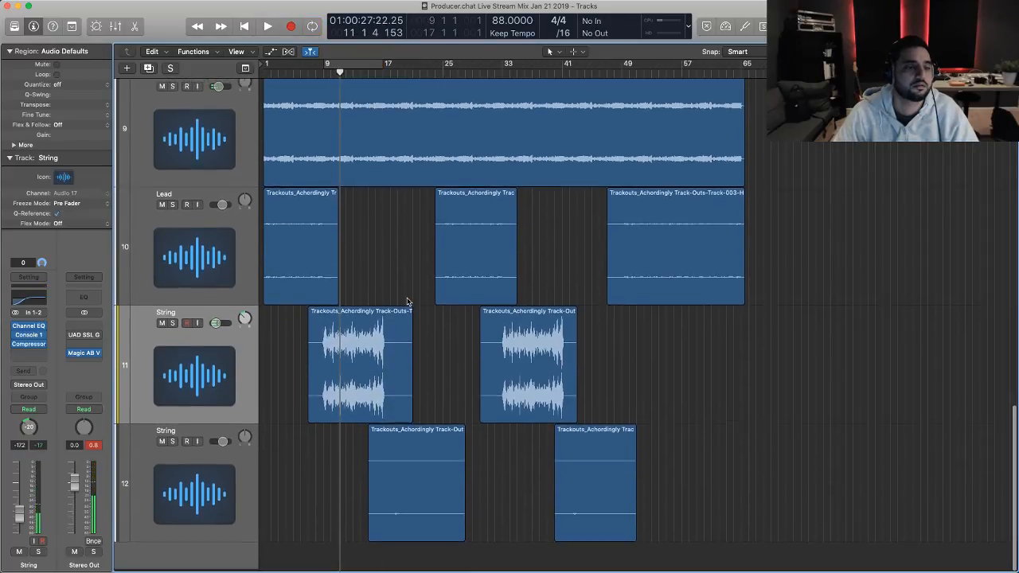
double_click(400, 489)
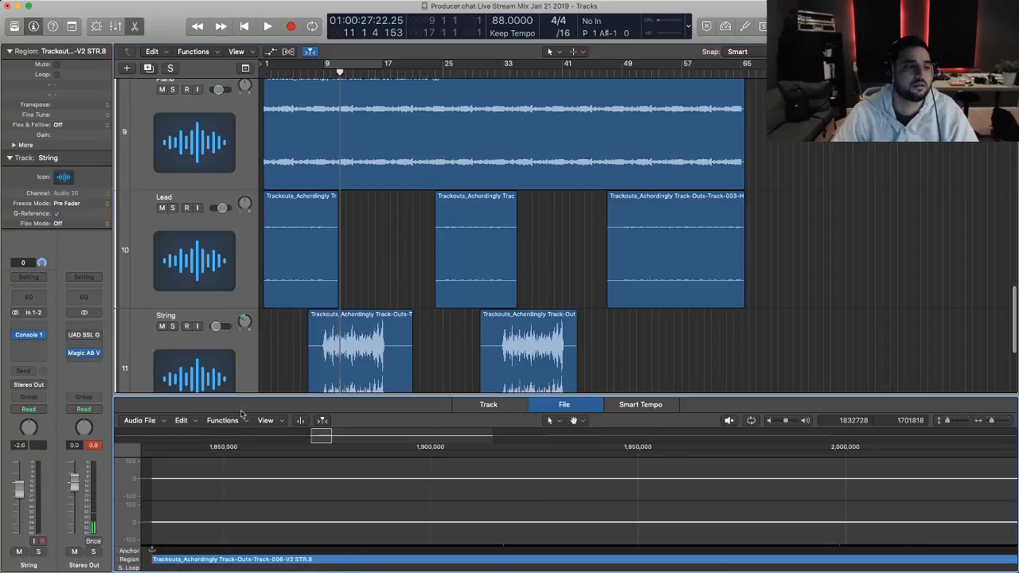
left_click(222, 421)
left_click(239, 432)
scroll(602, 340, "down", 3)
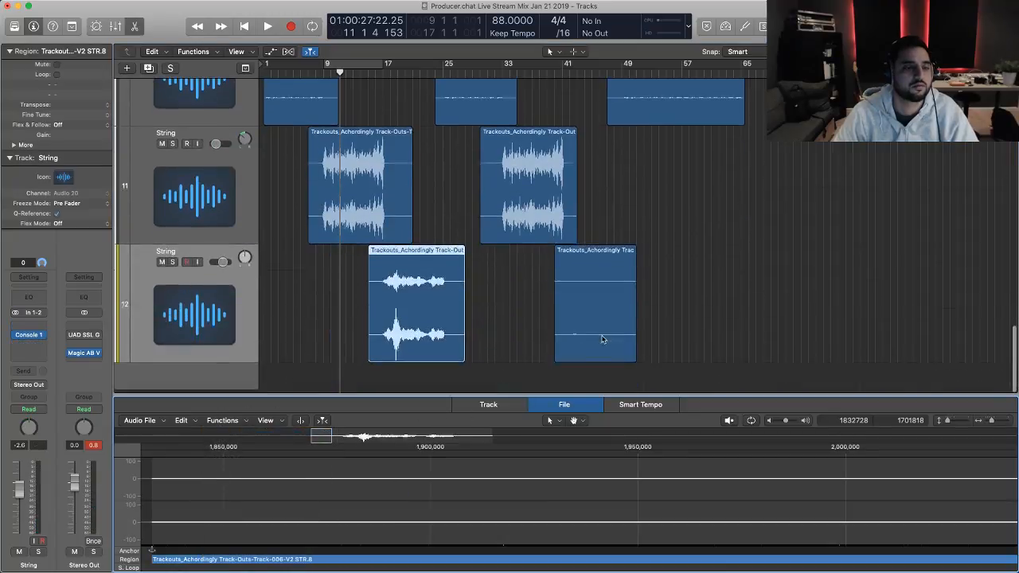
left_click(599, 288)
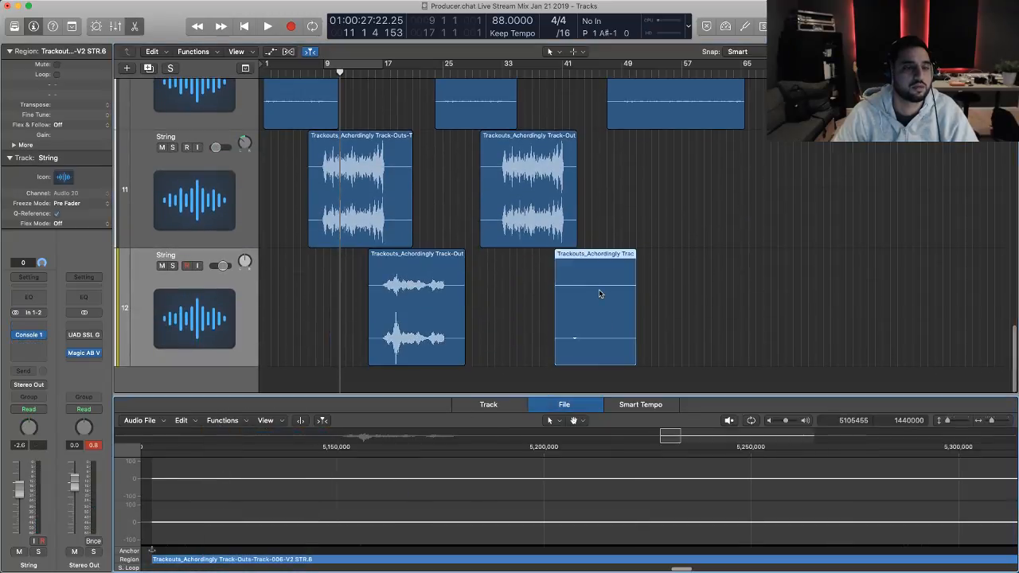
left_click(222, 420)
left_click(239, 432)
- Normalize the first audio region on the Lead track
scroll(661, 247, "up", 3)
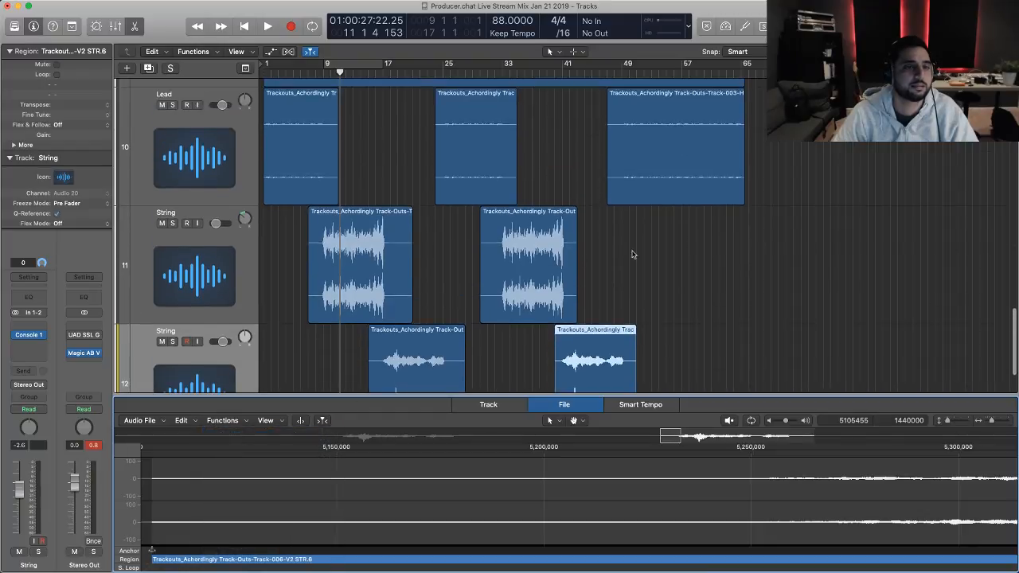
scroll(303, 219, "up", 2)
left_click(304, 217)
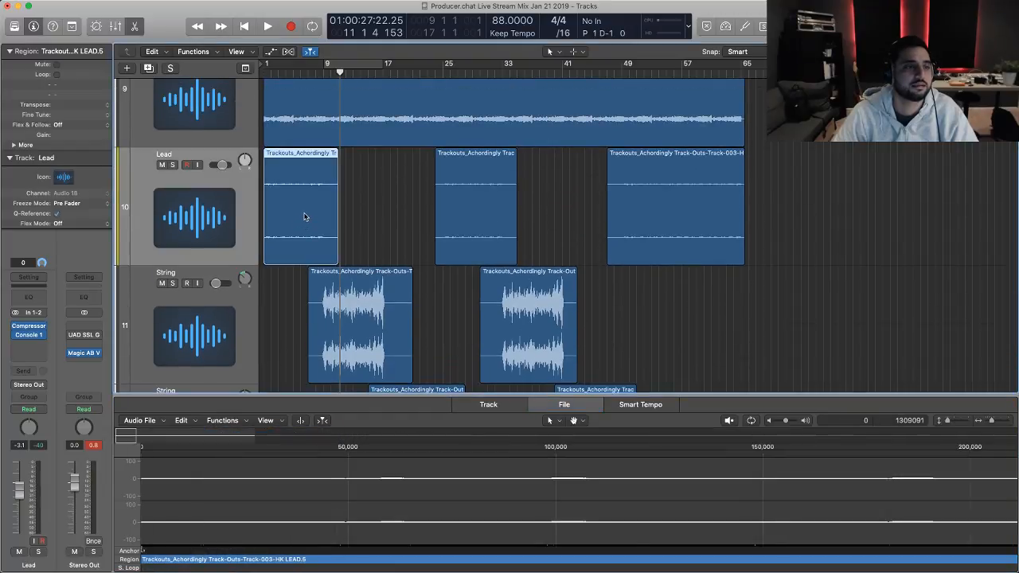
key("e")
scroll(309, 274, "up", 1)
key("e")
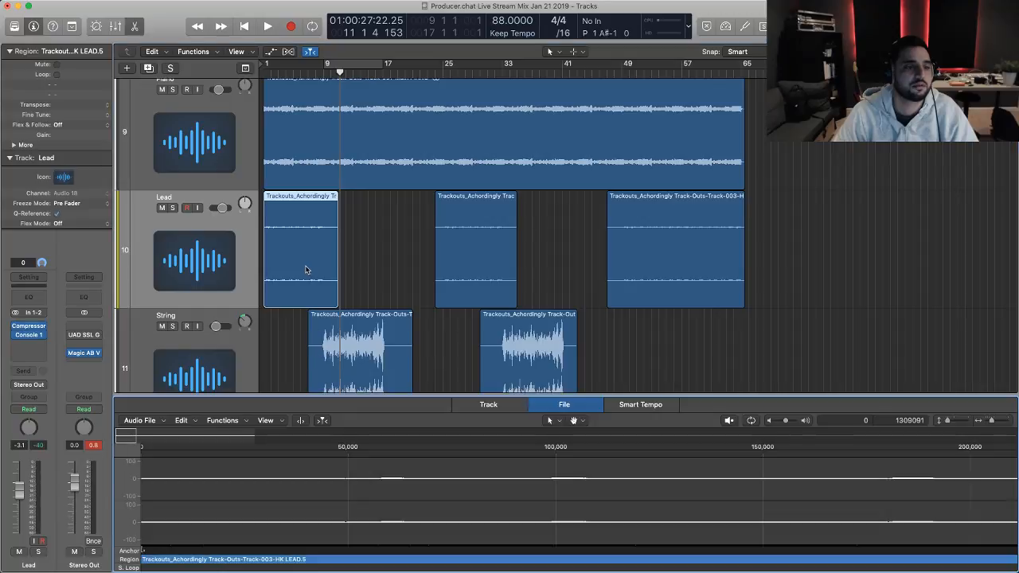
left_click(230, 422)
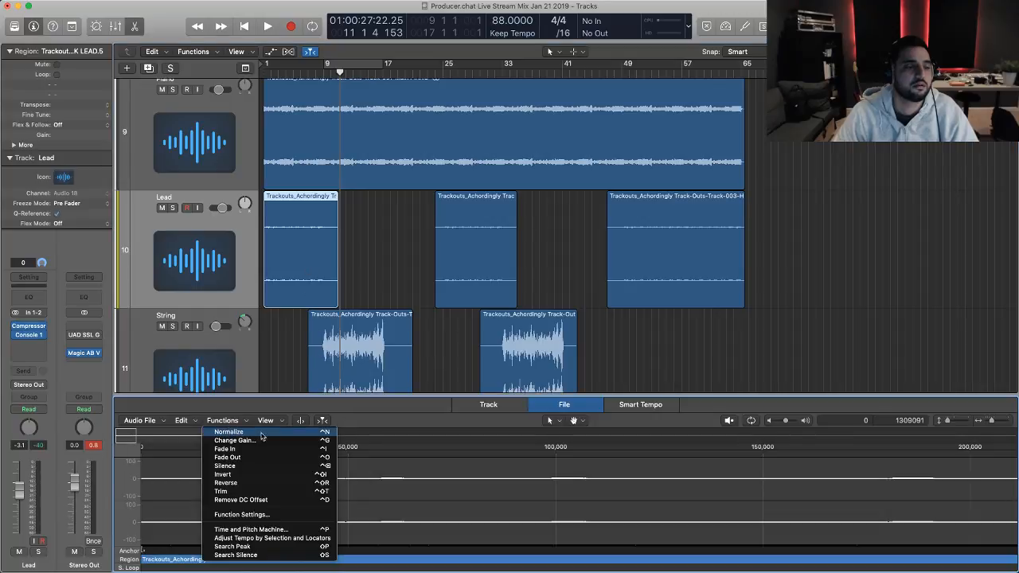
left_click(231, 430)
- Normalize the second and third audio regions on the Lead track
left_click(481, 224)
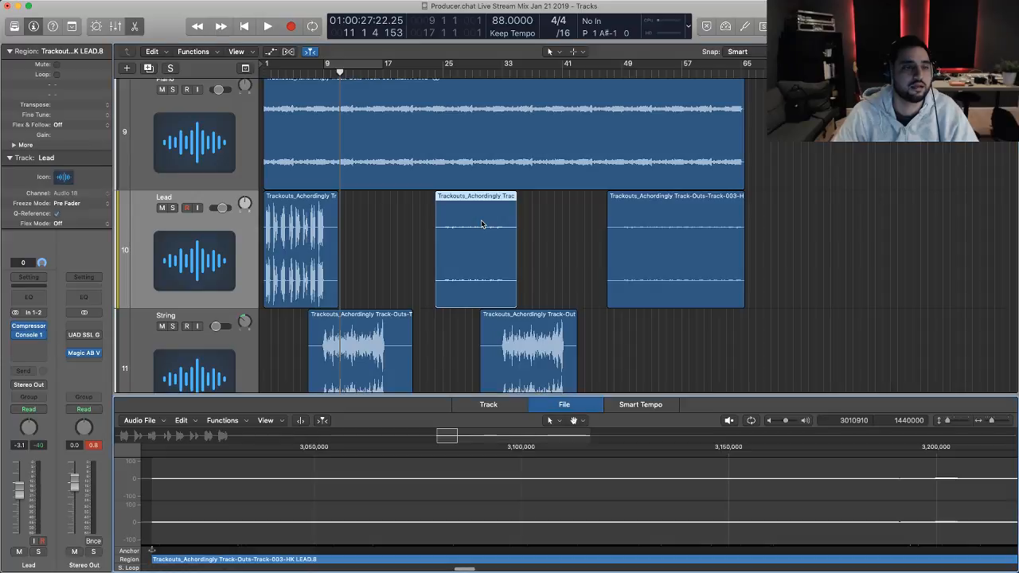
left_click(223, 420)
left_click(230, 431)
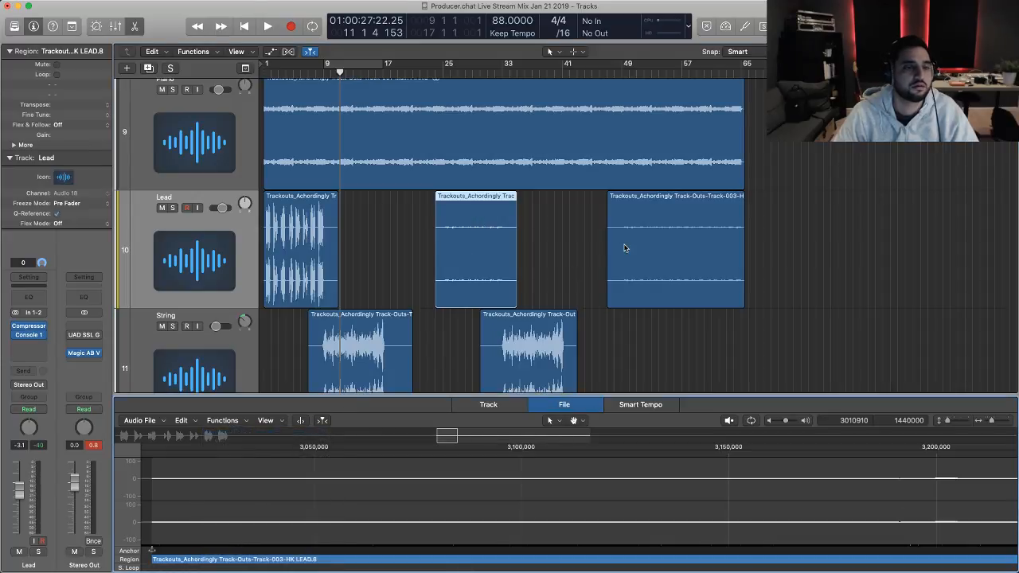
left_click(671, 242)
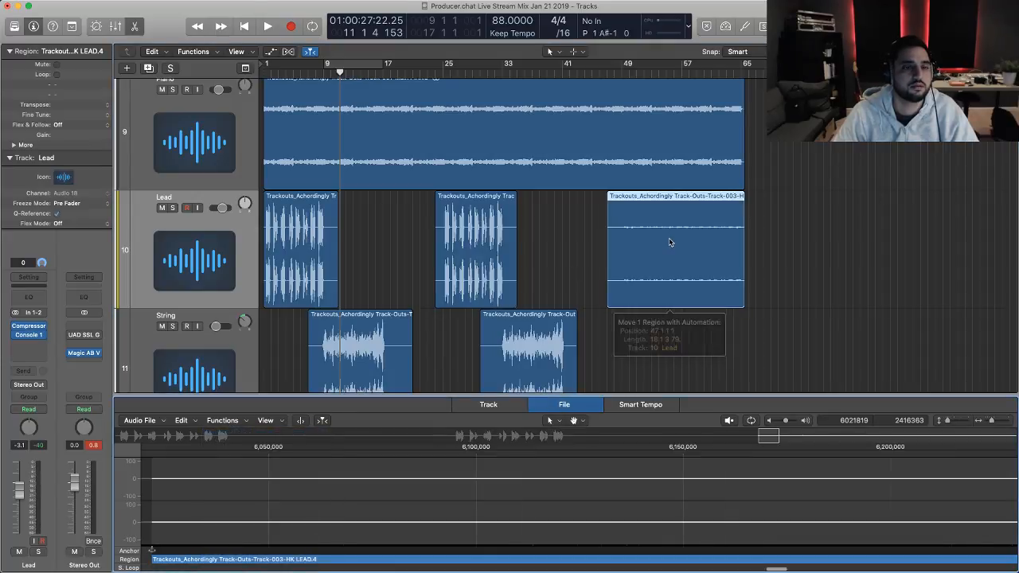
left_click(231, 420)
left_click(228, 432)
left_click(570, 265)
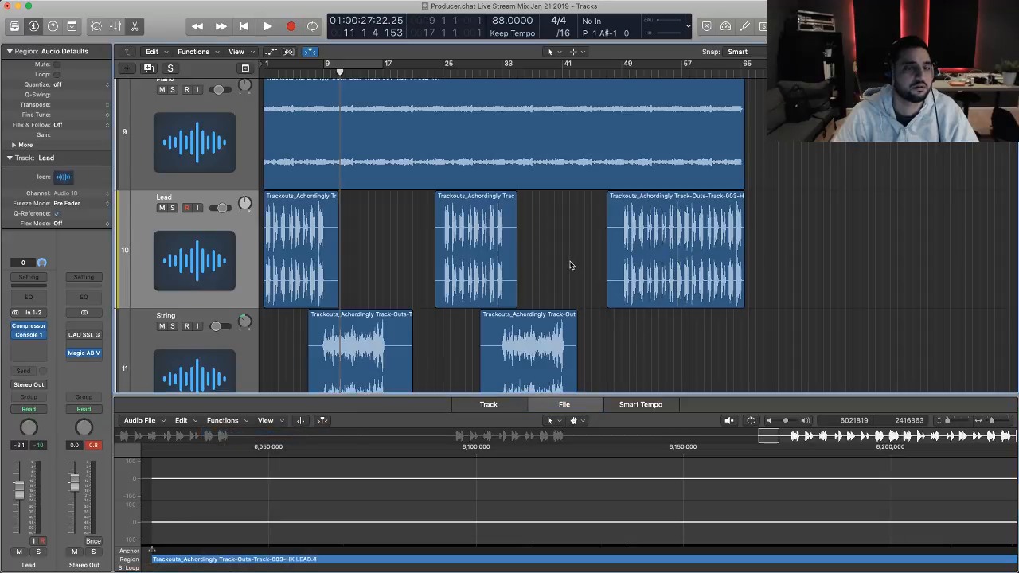
- Lower the Lead channel's volume to -17.2 dB while checking it in playback
left_click(377, 239, "ctrl+alt")
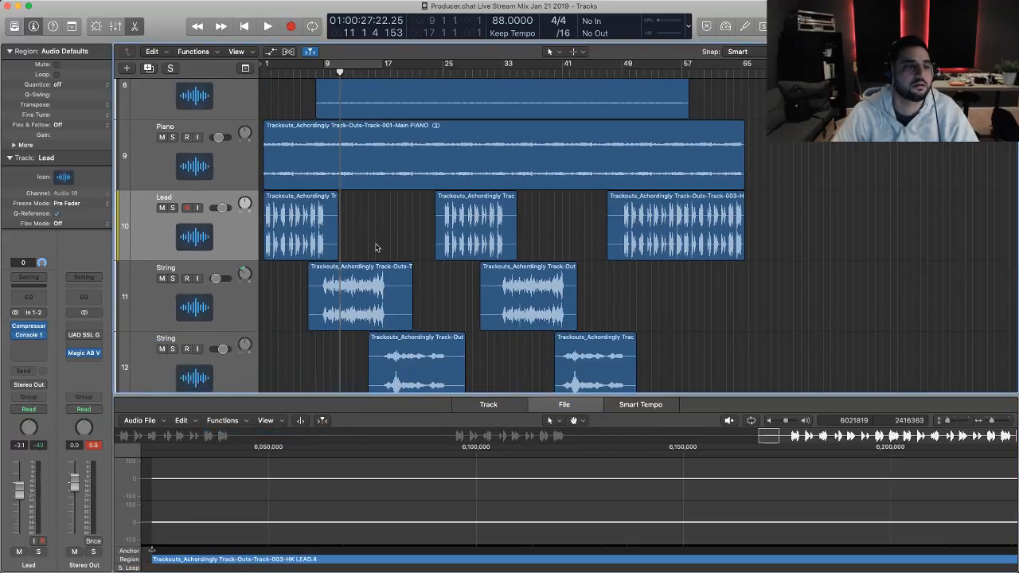
key("space")
left_click(236, 224)
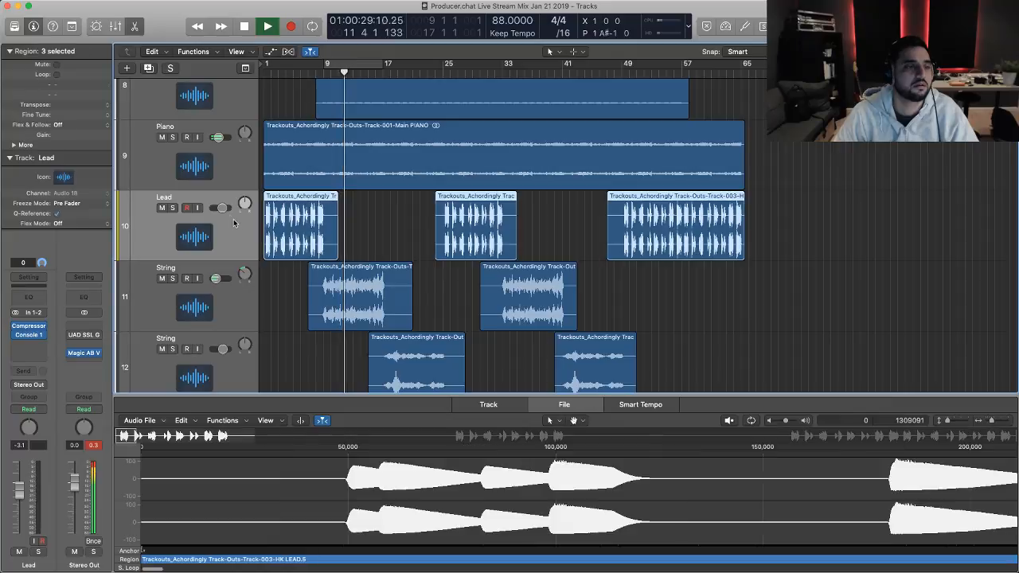
key("space")
left_click_drag(223, 209, 220, 215)
key("x")
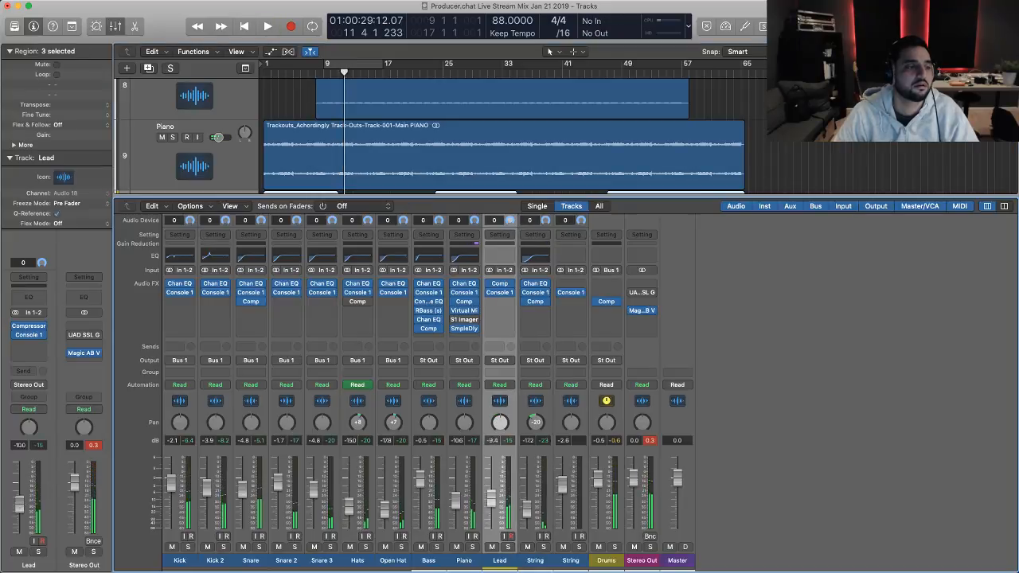
key("space")
key("space")
- Move the cycle range to bars 1 to 9 and raise the Lead channel's fader to -11.6 dB
left_click(347, 64)
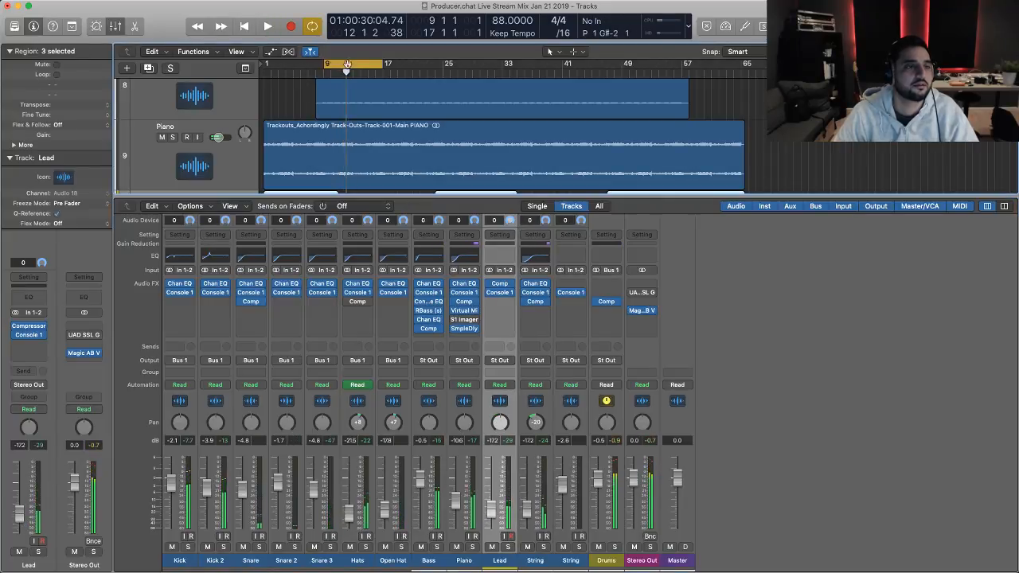
left_click_drag(347, 64, 288, 65)
key("space")
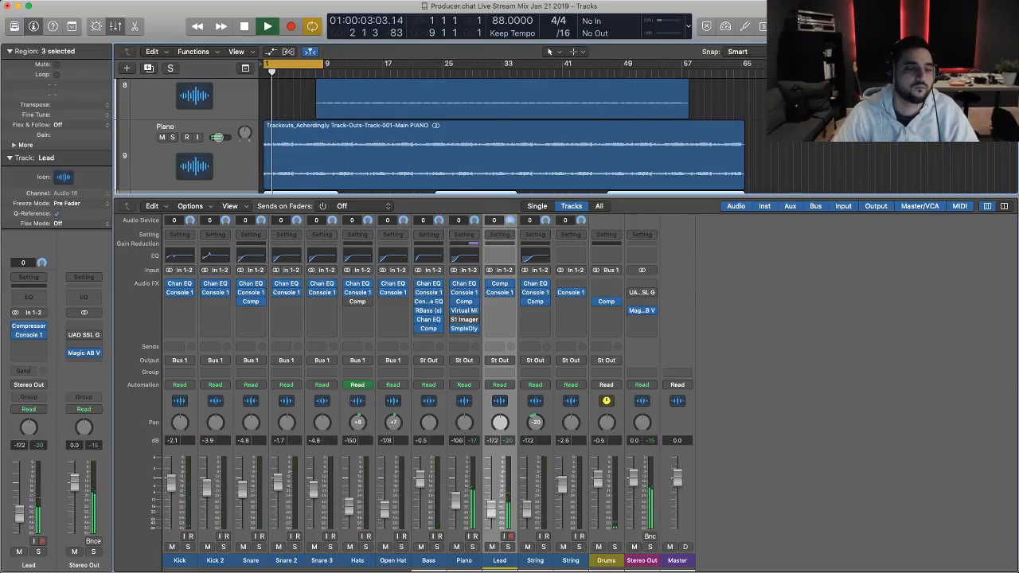
left_click_drag(500, 504, 500, 494)
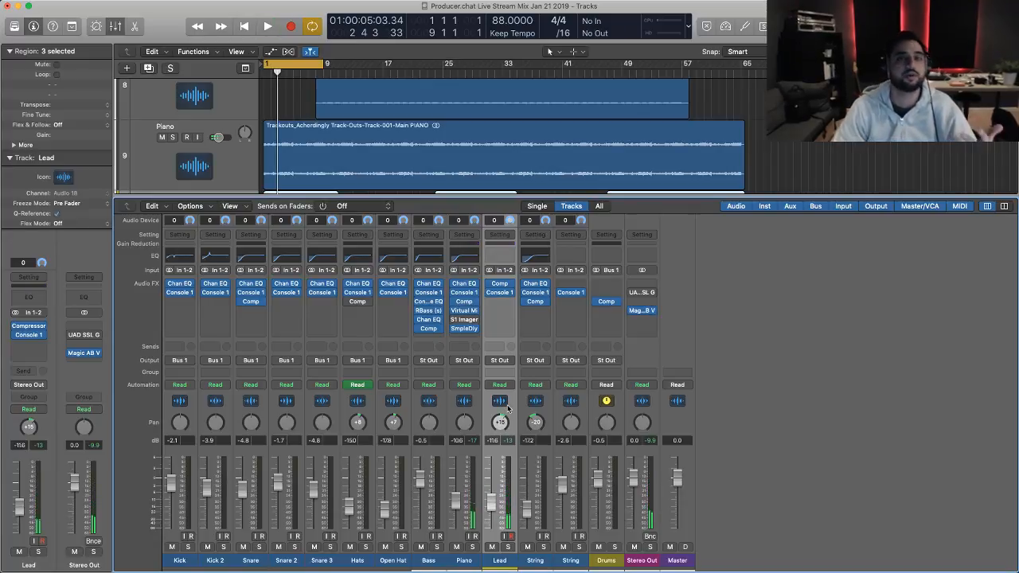
- Audition the Lead's stereo placement, set its pan to +17, and raise the first String channel's fader to -16.4 dB
key("space")
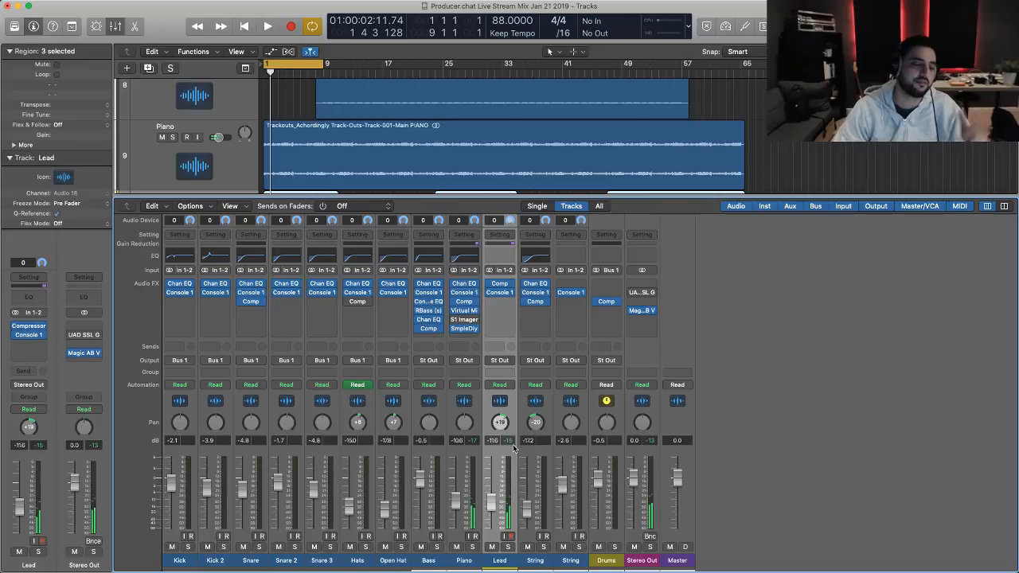
key("space")
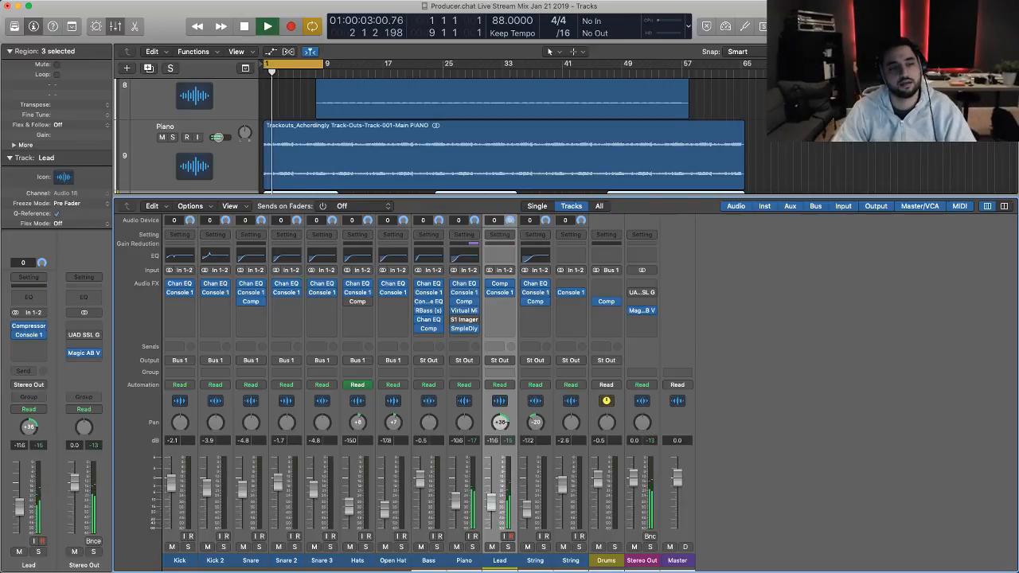
left_click_drag(501, 423, 500, 436)
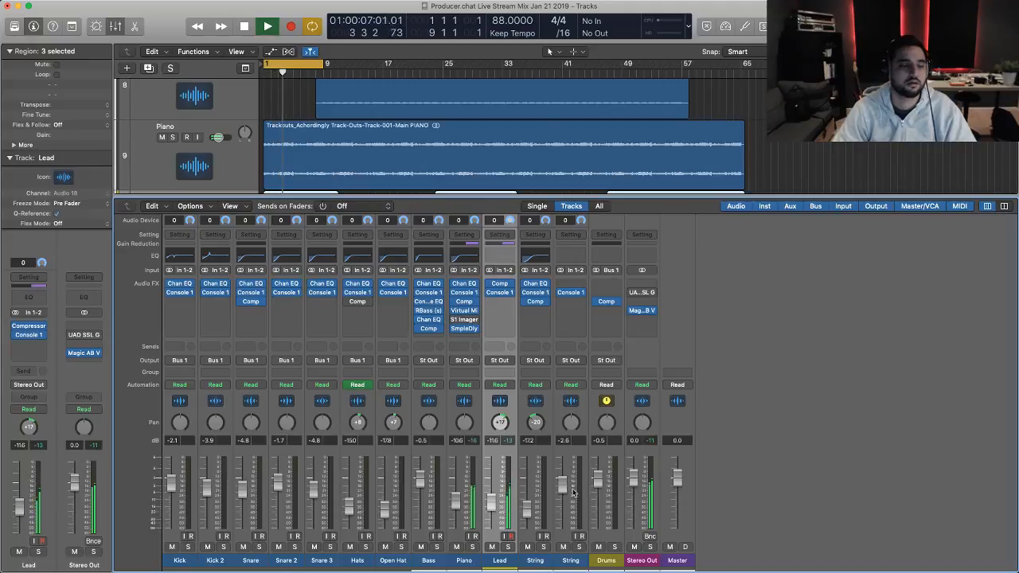
key("space")
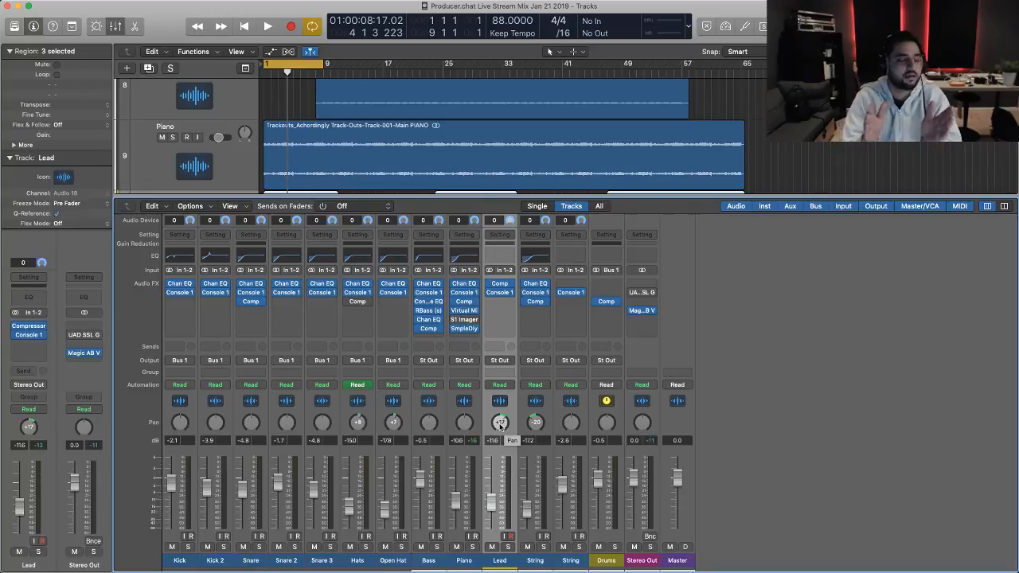
key("space")
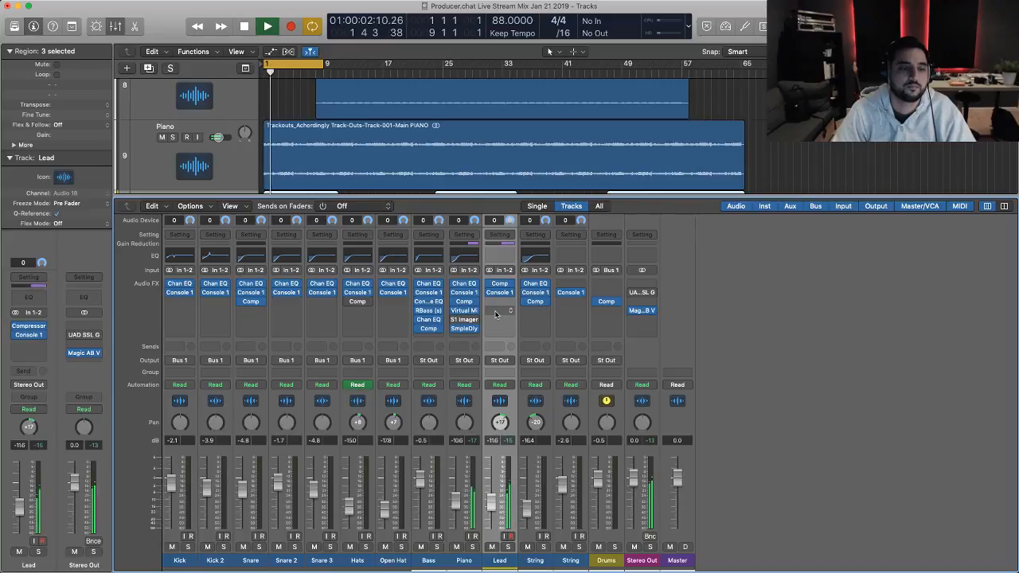
key("space")
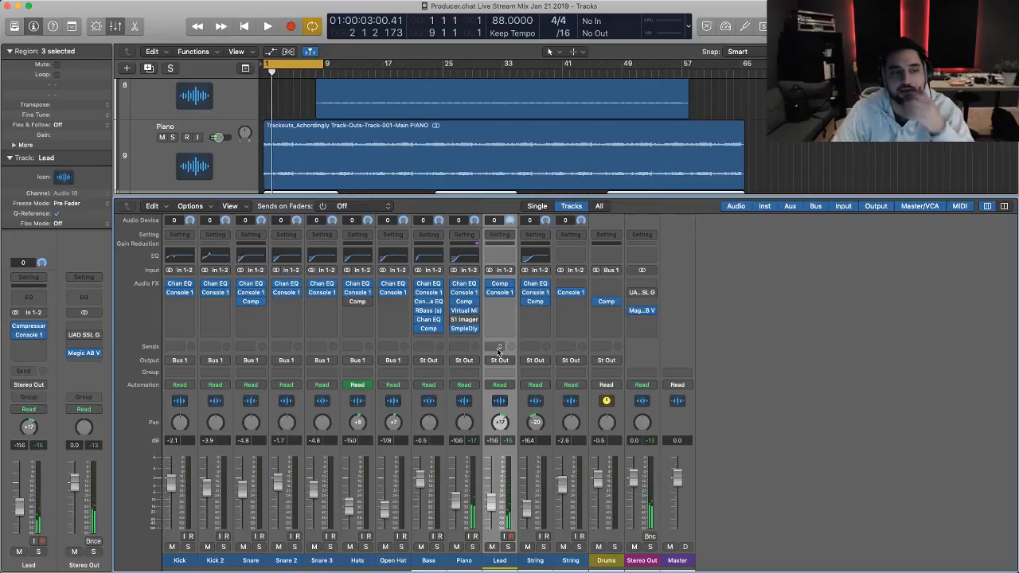
left_click(495, 347)
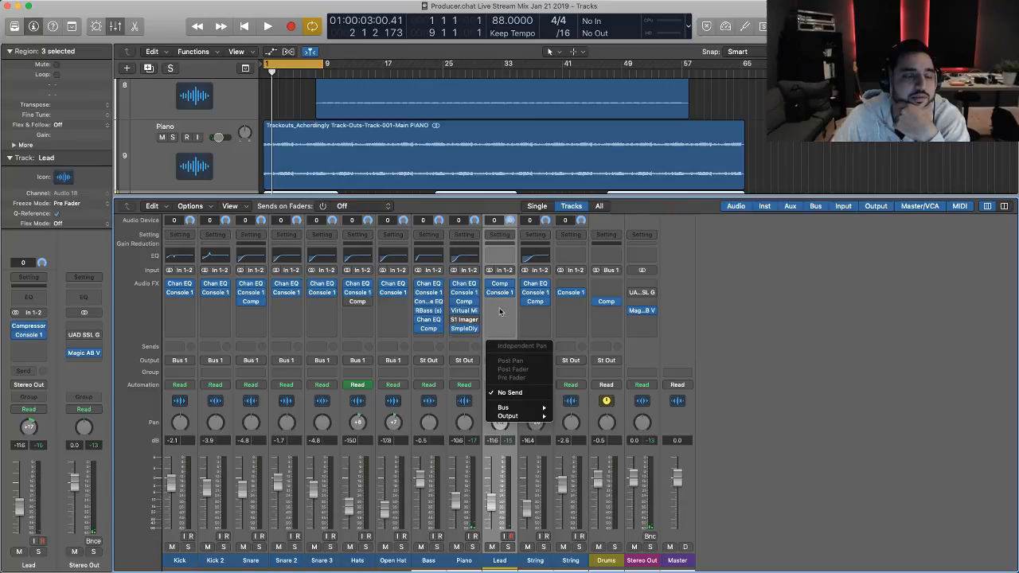
left_click(490, 328)
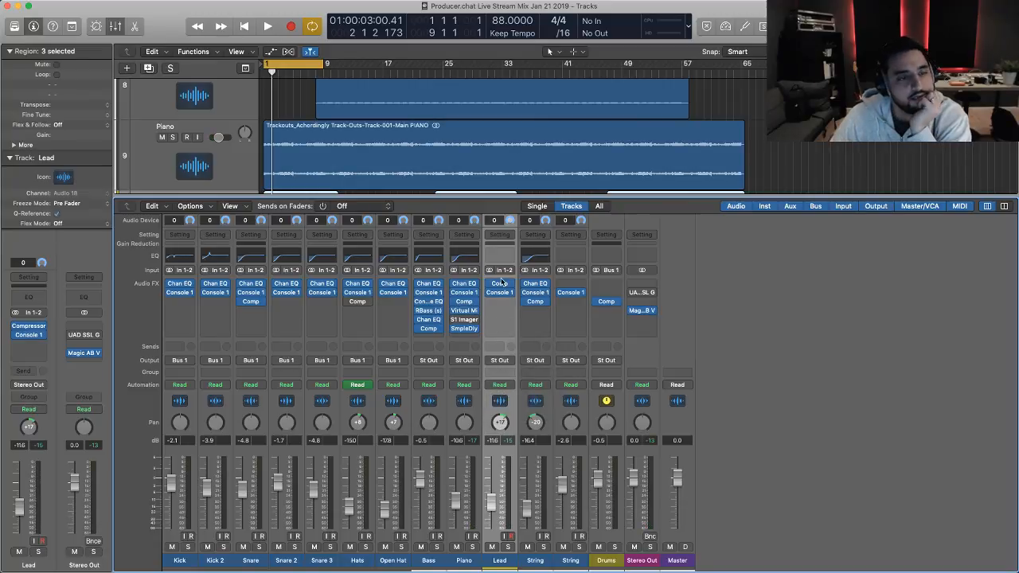
left_click(495, 319)
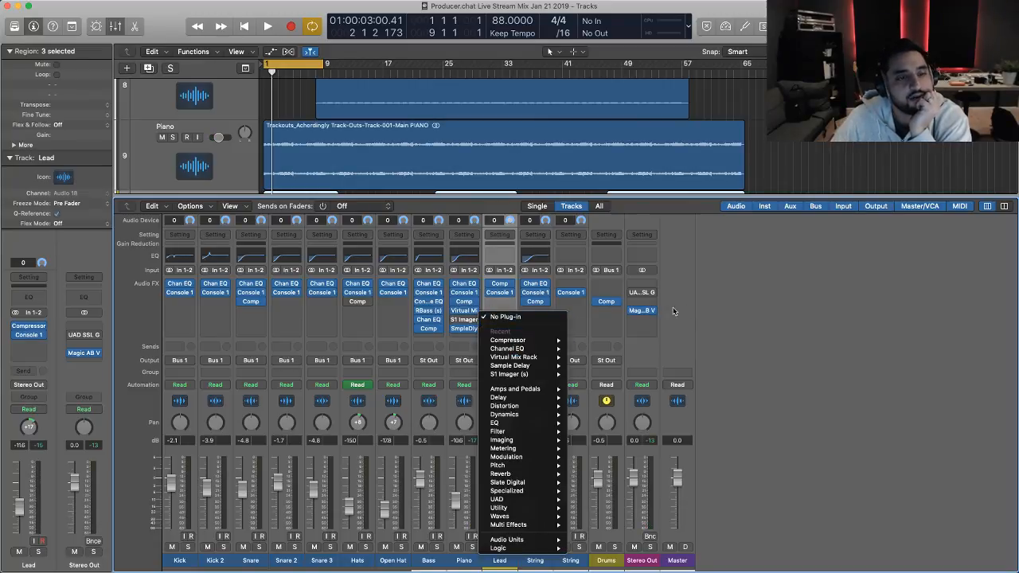
left_click(507, 308)
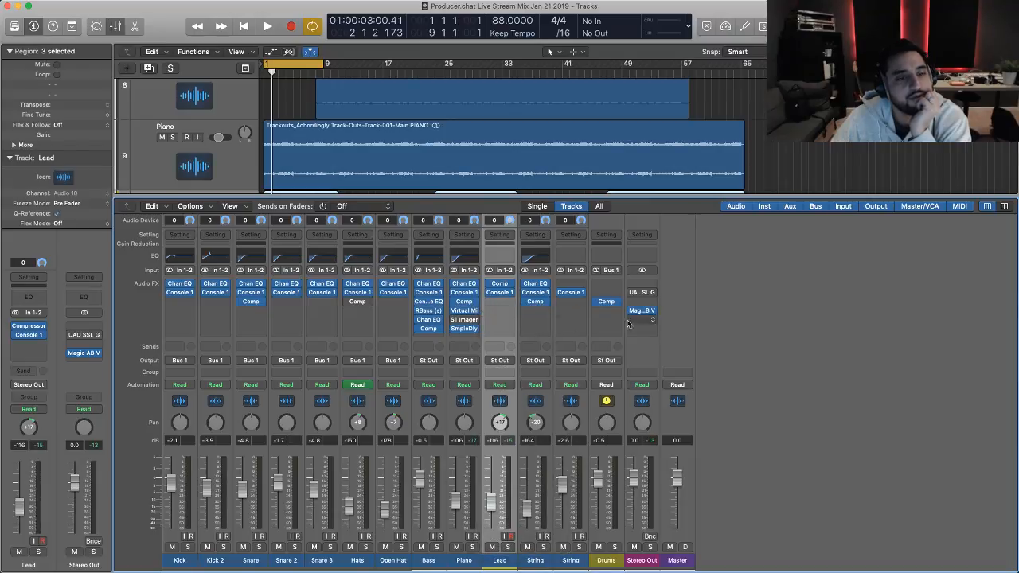
- Insert a stereo ChromaVerb reverb in an empty effect slot on the Lead channel and audition it
left_click(504, 319)
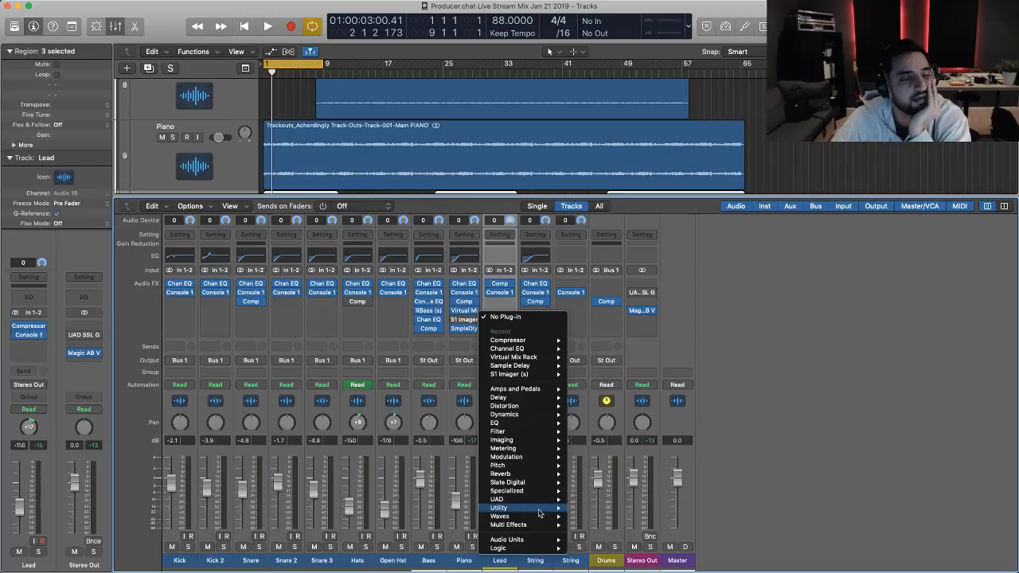
mouse_move(527, 476)
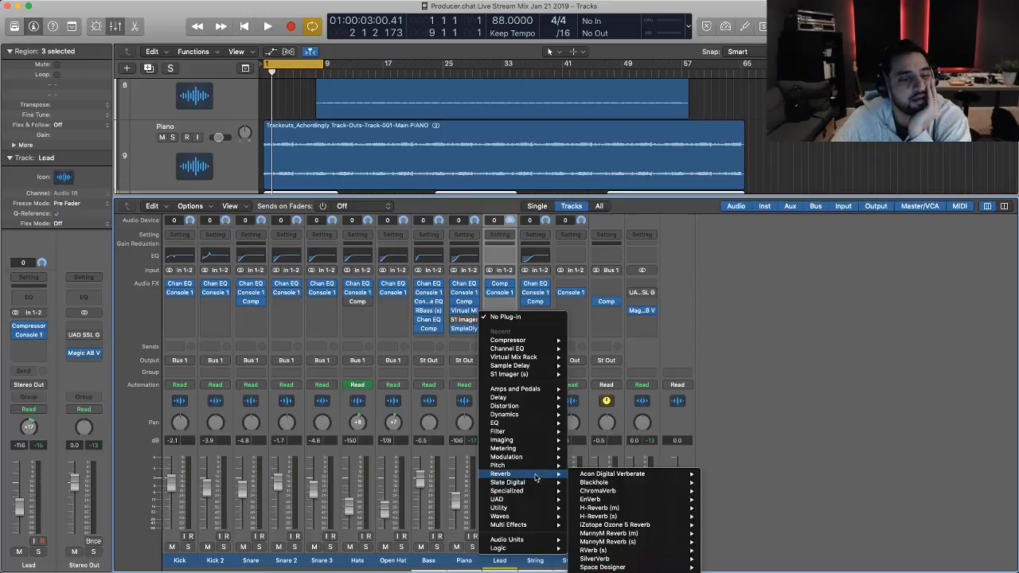
mouse_move(637, 479)
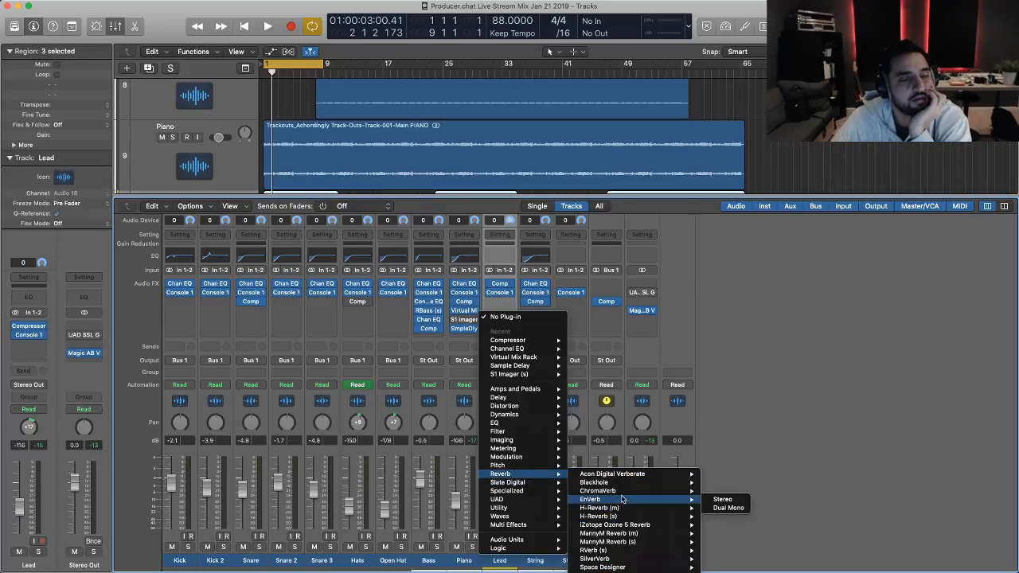
mouse_move(611, 497)
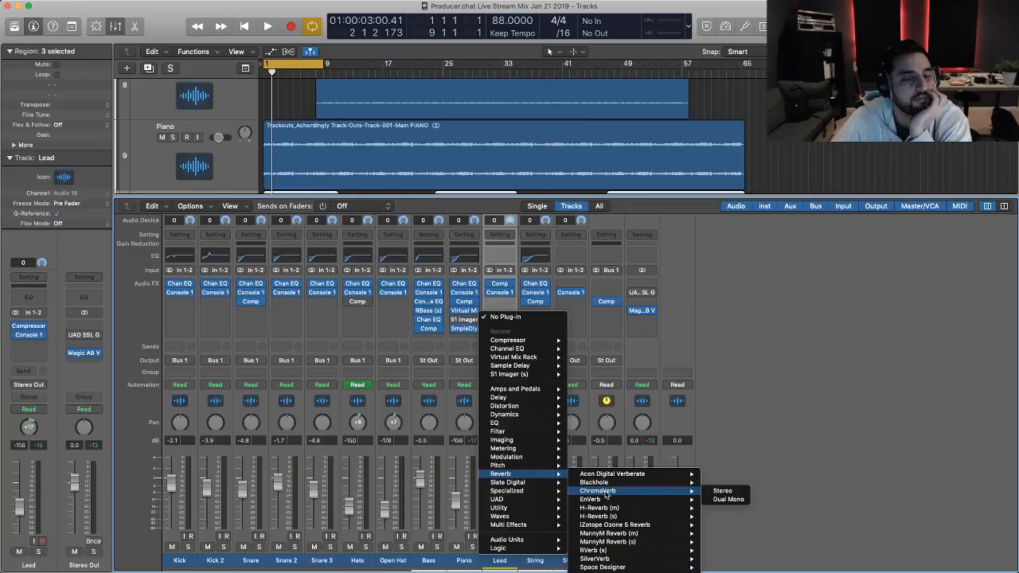
left_click(722, 490)
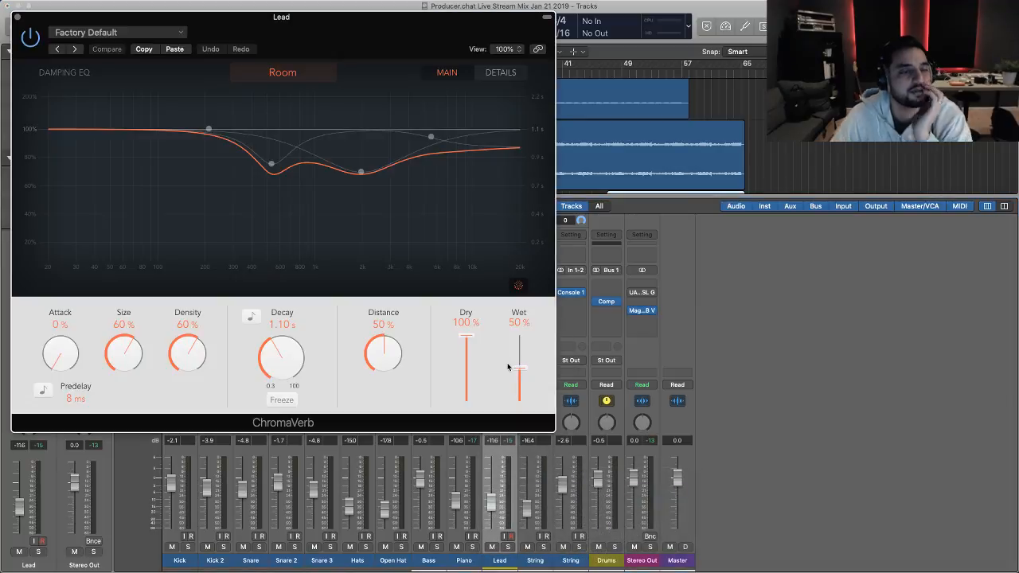
left_click_drag(384, 16, 655, 105)
key("space")
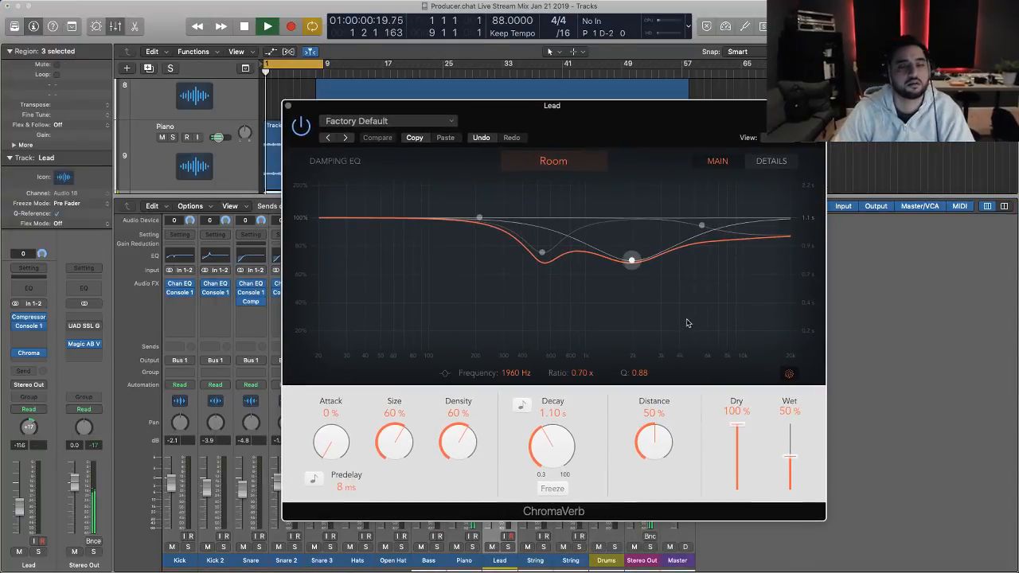
- Try ChromaVerb's Wet level at 35% on the Lead, browse its presets and compare the change with the factory default
left_click_drag(798, 483, 792, 469)
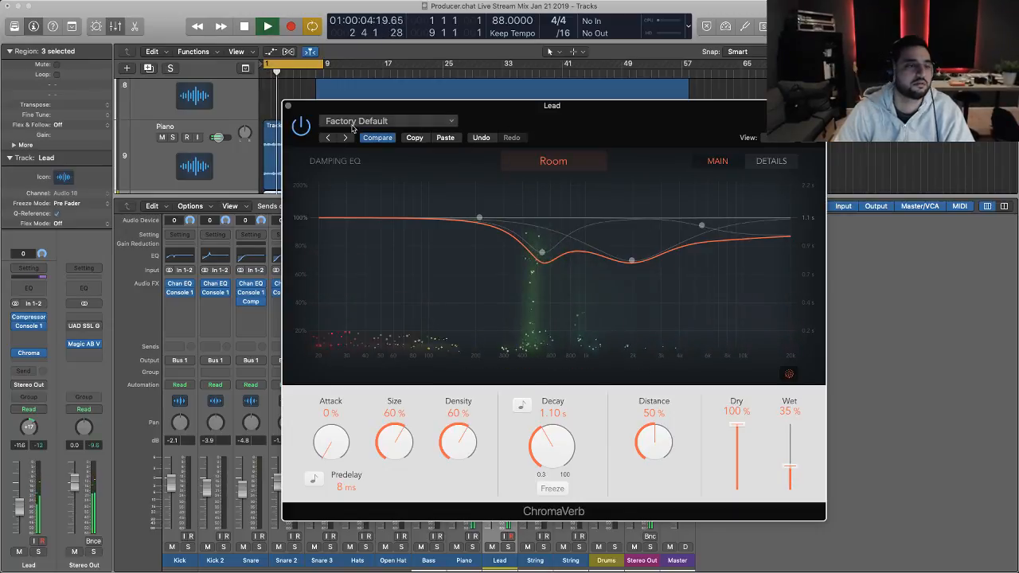
left_click(442, 121)
left_click(514, 121)
key("space")
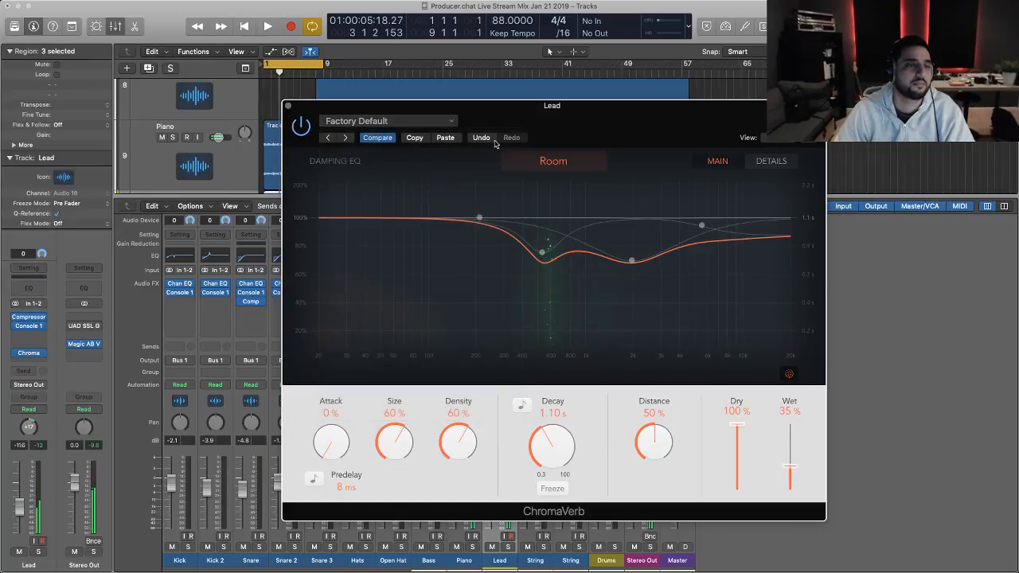
left_click(414, 121)
mouse_move(421, 362)
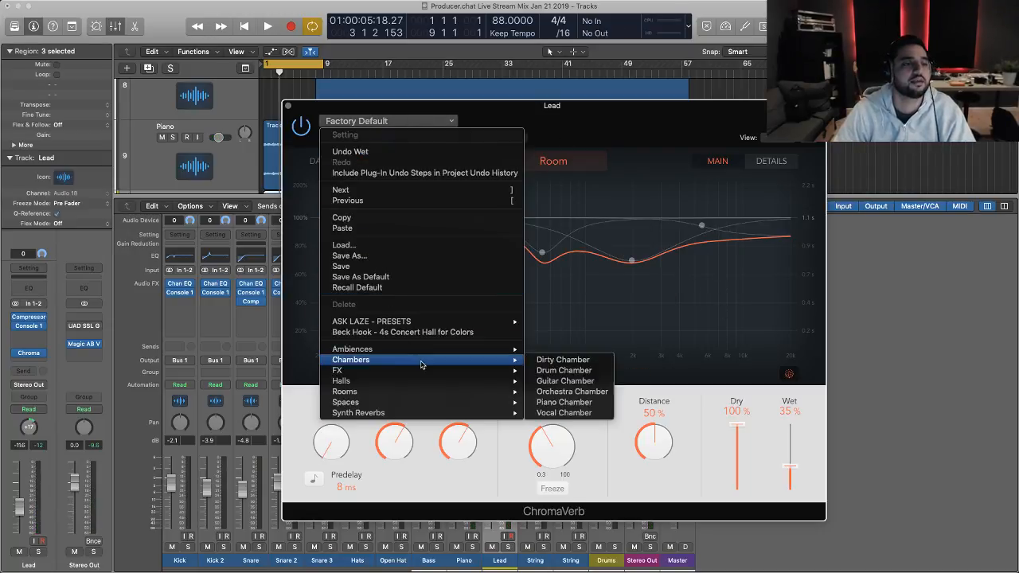
left_click(531, 125)
key("space")
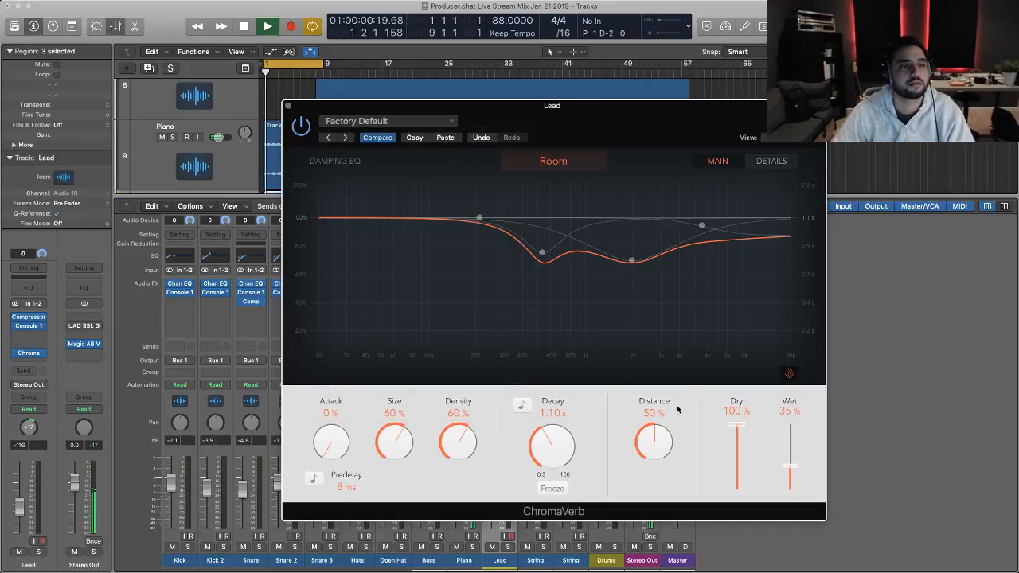
key("space")
left_click(378, 137)
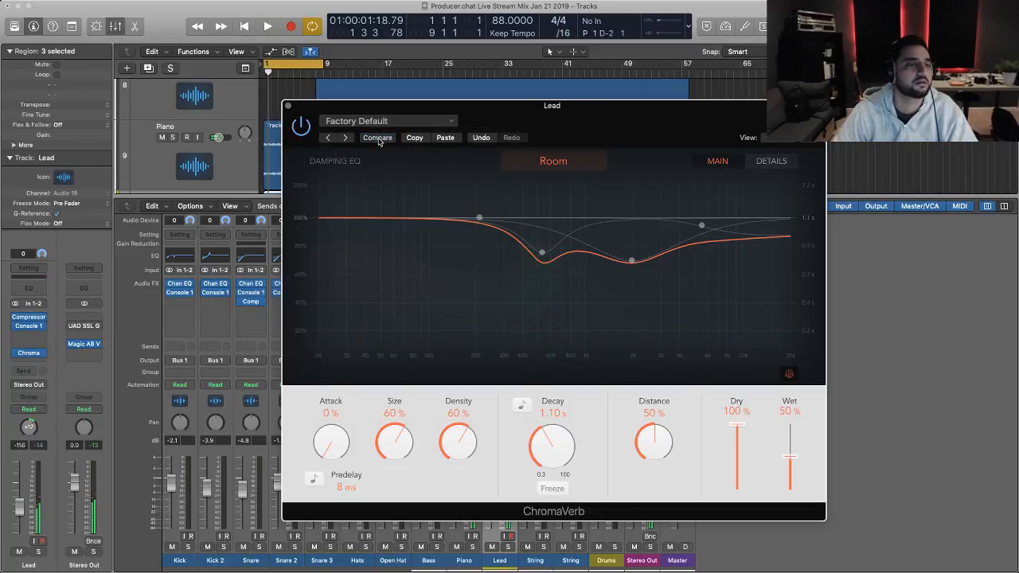
left_click(377, 137)
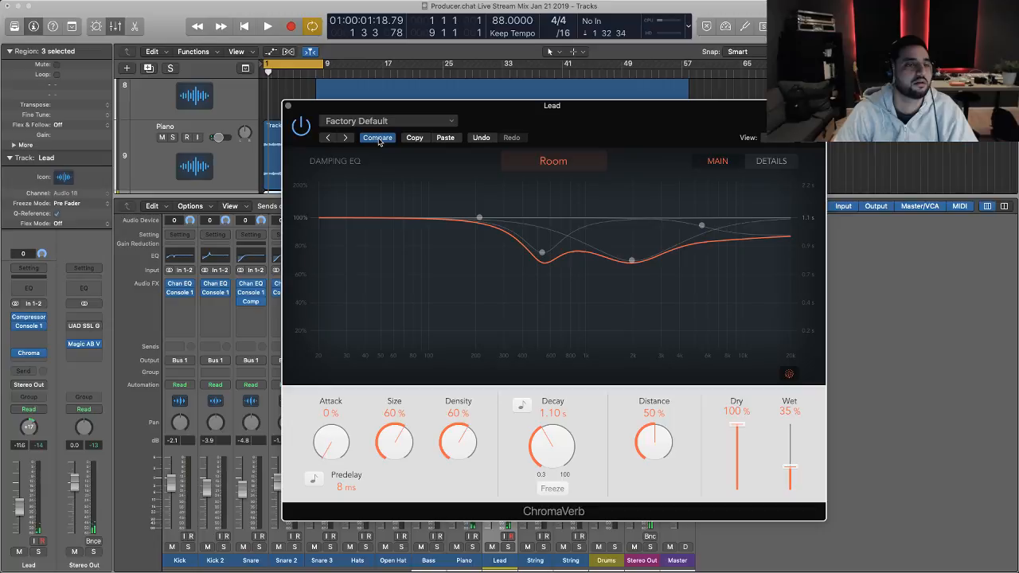
left_click(378, 138)
- Load the 80s Drums preset from the Halls category into the Lead's ChromaVerb and play it back
left_click(388, 121)
mouse_move(417, 403)
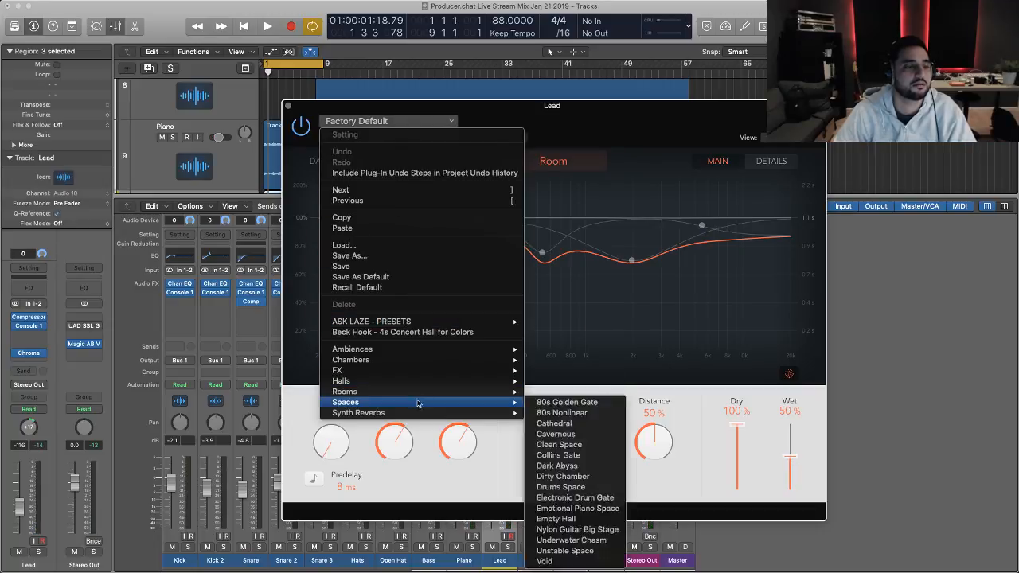
mouse_move(424, 383)
left_click(569, 385)
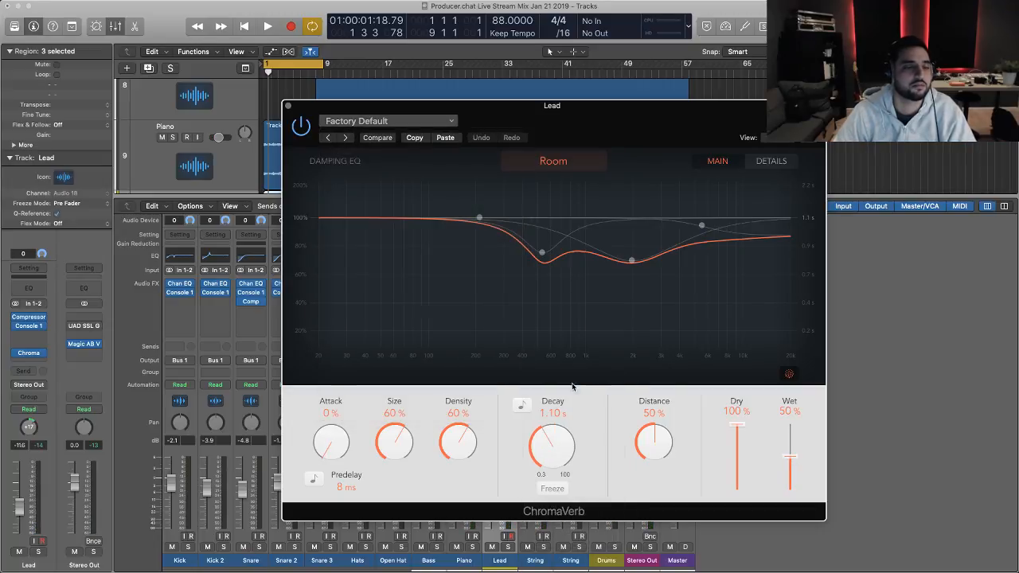
key("space")
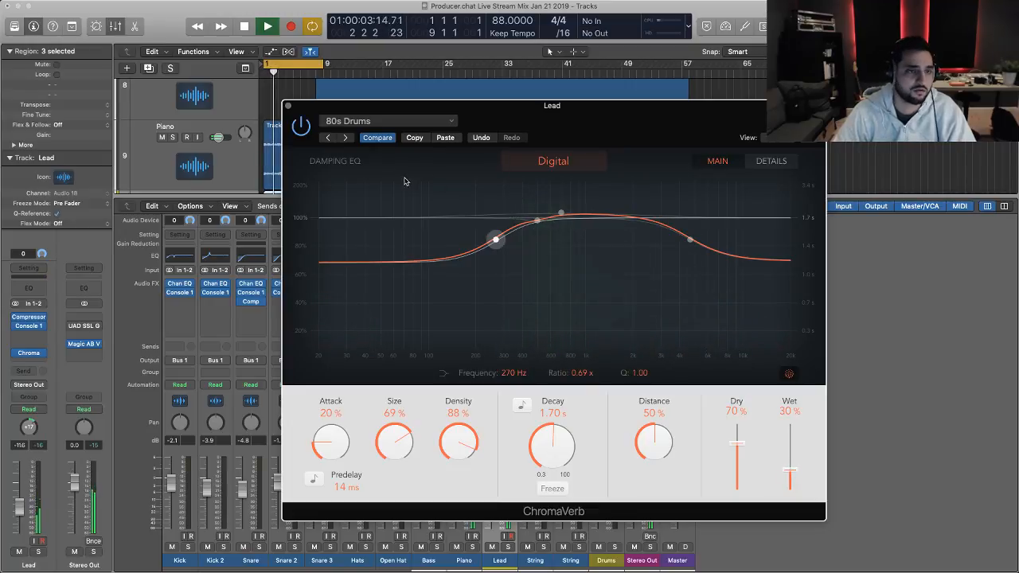
- Audition the Big Wave preset against 80s Drums and compare 80s Drums with the original reverb setting
left_click(346, 137)
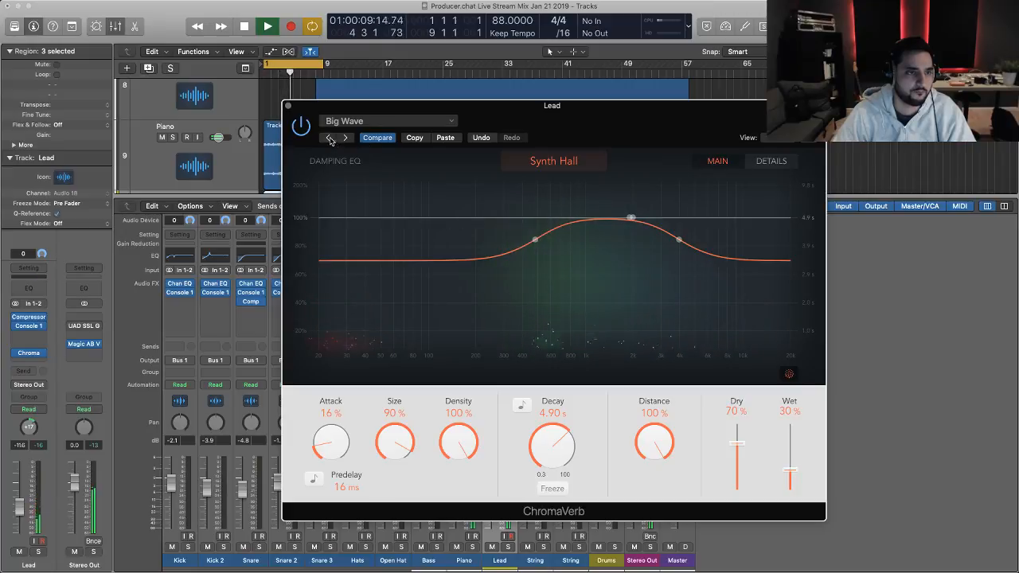
left_click(328, 138)
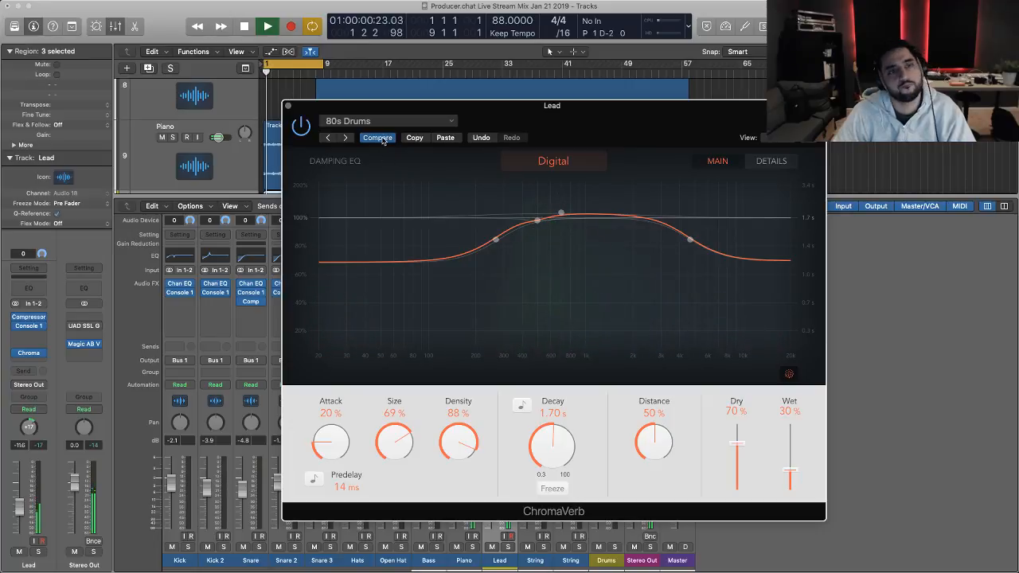
left_click(381, 137)
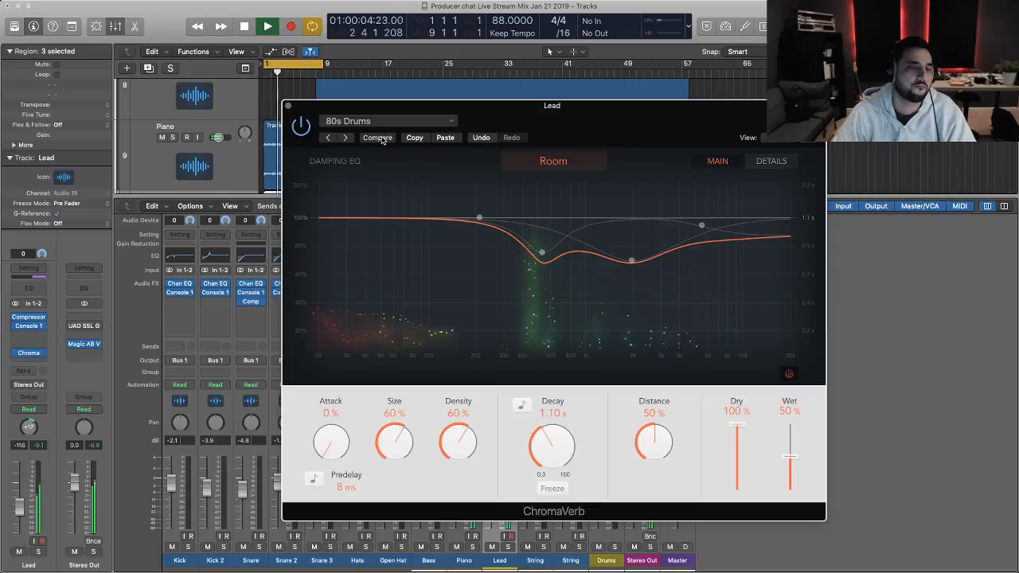
left_click(379, 138)
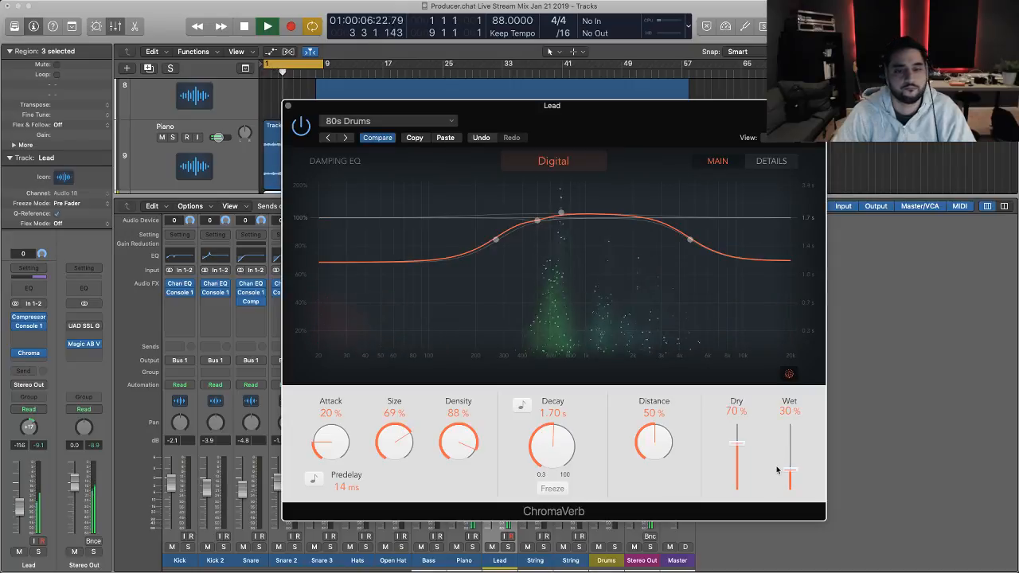
- Lower the Lead reverb's Wet level to 21% and close ChromaVerb
left_click_drag(786, 478, 786, 480)
key("space")
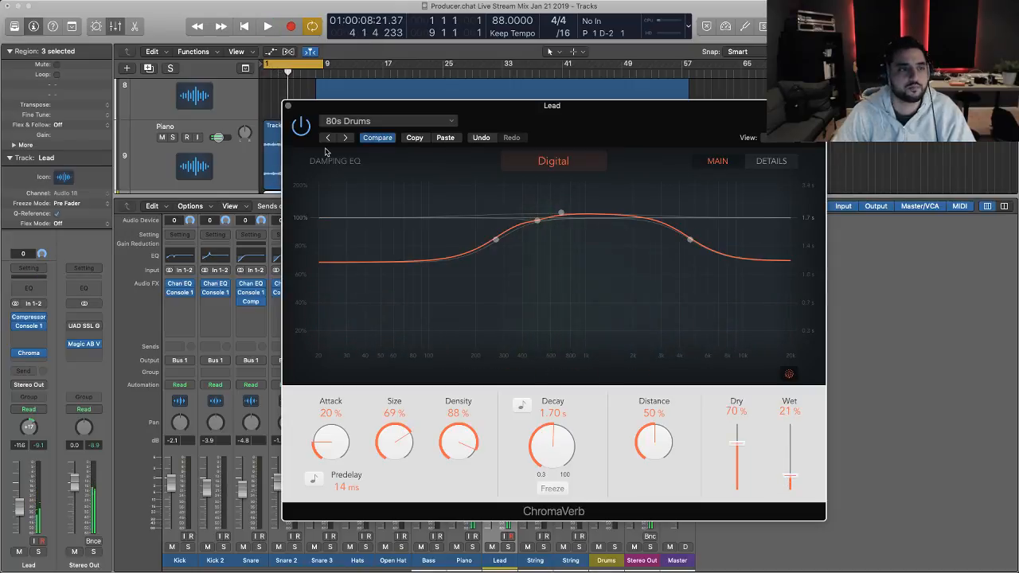
left_click(288, 105)
- Check the Lead reverb in playback, select the first String track and set the cycle range to bars 9 to 17
key("space")
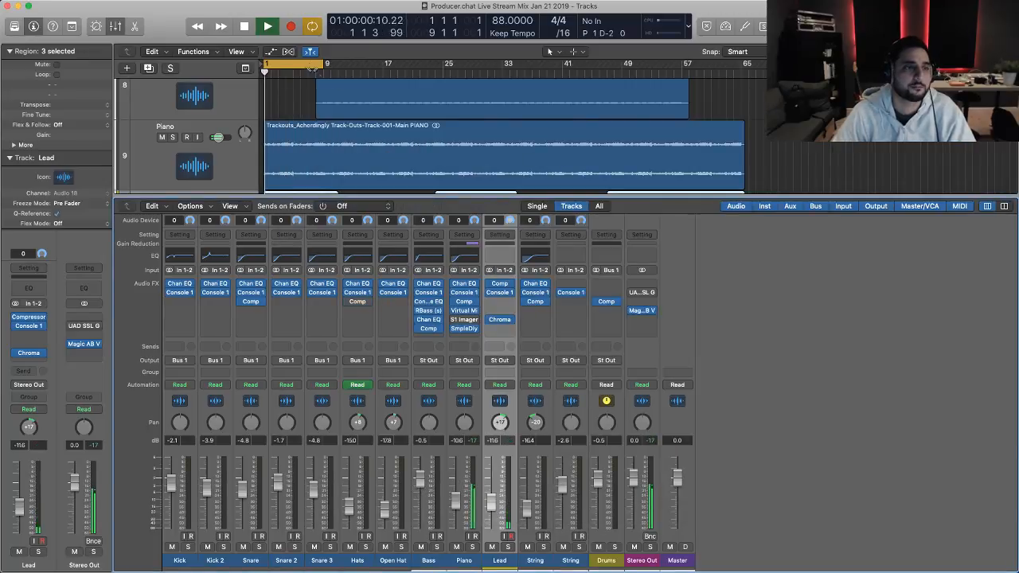
left_click(303, 68)
left_click(315, 73)
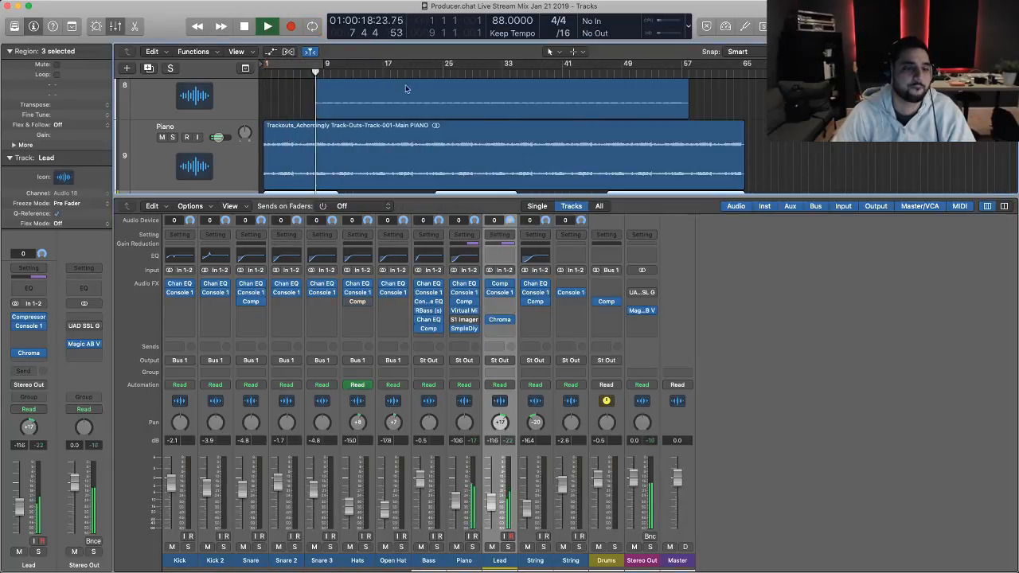
scroll(239, 159, "down", 5)
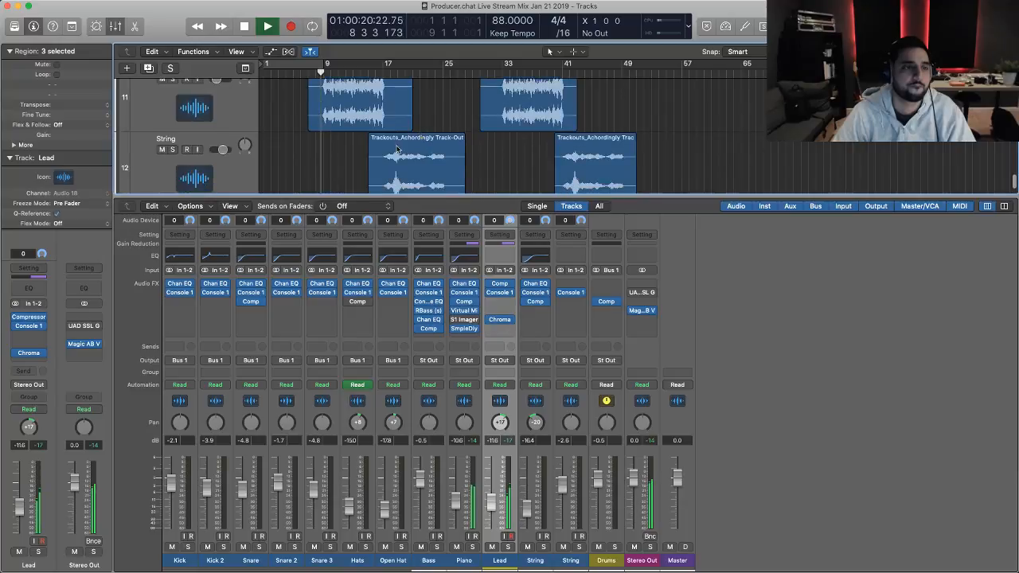
left_click(239, 160)
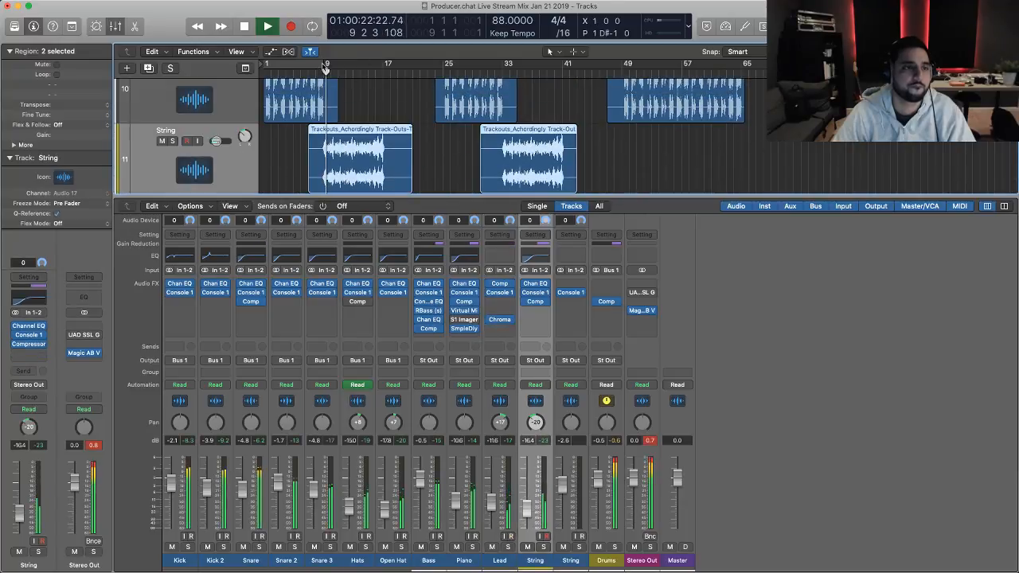
left_click_drag(327, 64, 385, 70)
- Solo the first String track, copy the Lead's ChromaVerb onto its channel and open the copy
key("ctrl+s")
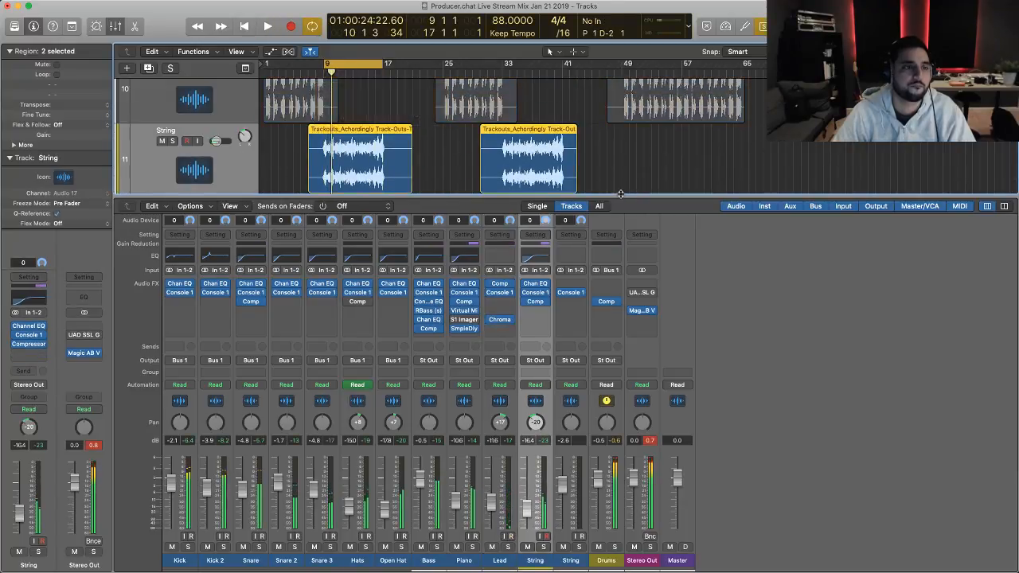
key("space")
key("space")
key("space")
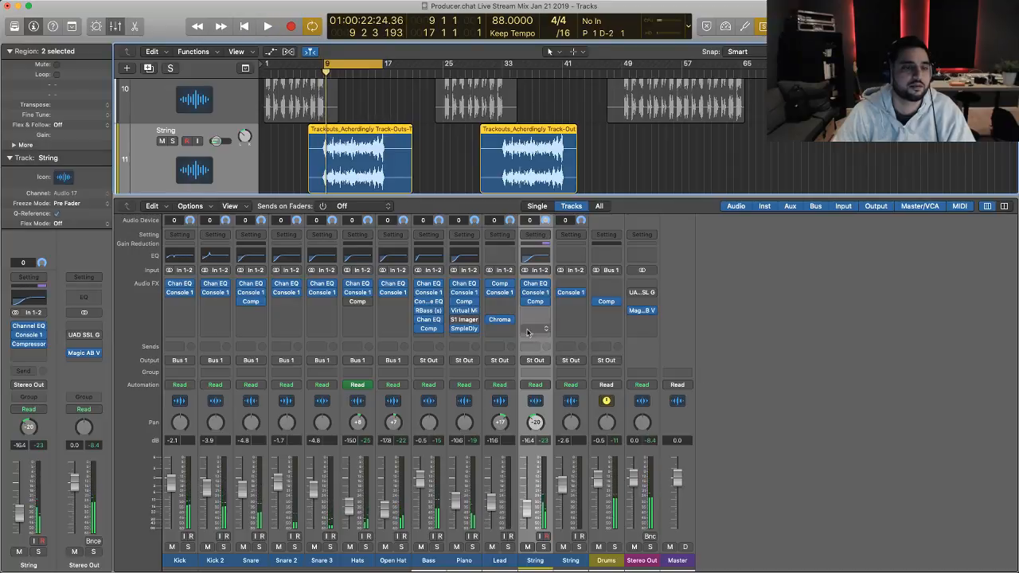
mouse_move(500, 324)
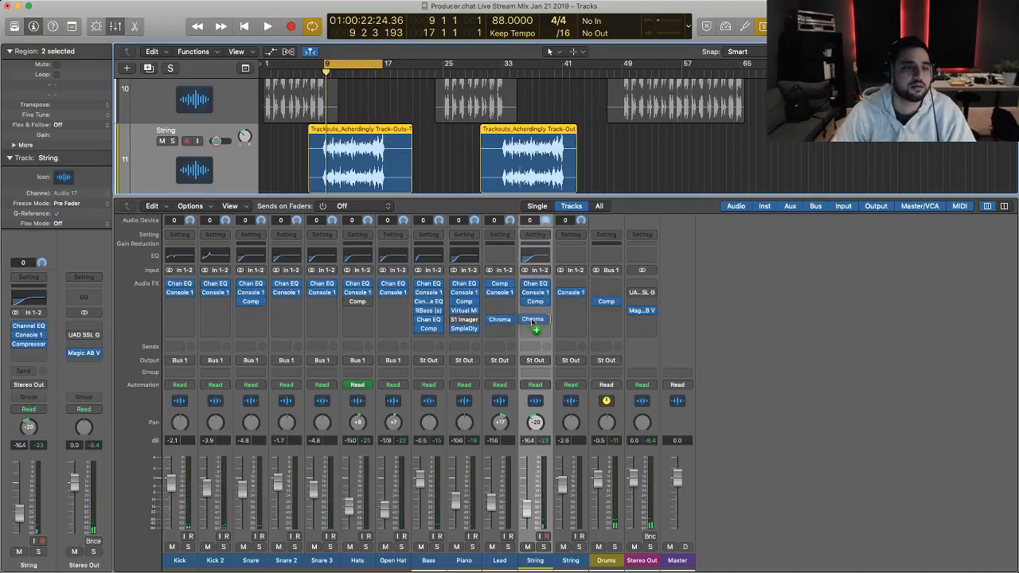
left_click_drag(548, 345, 531, 320)
left_click(535, 320)
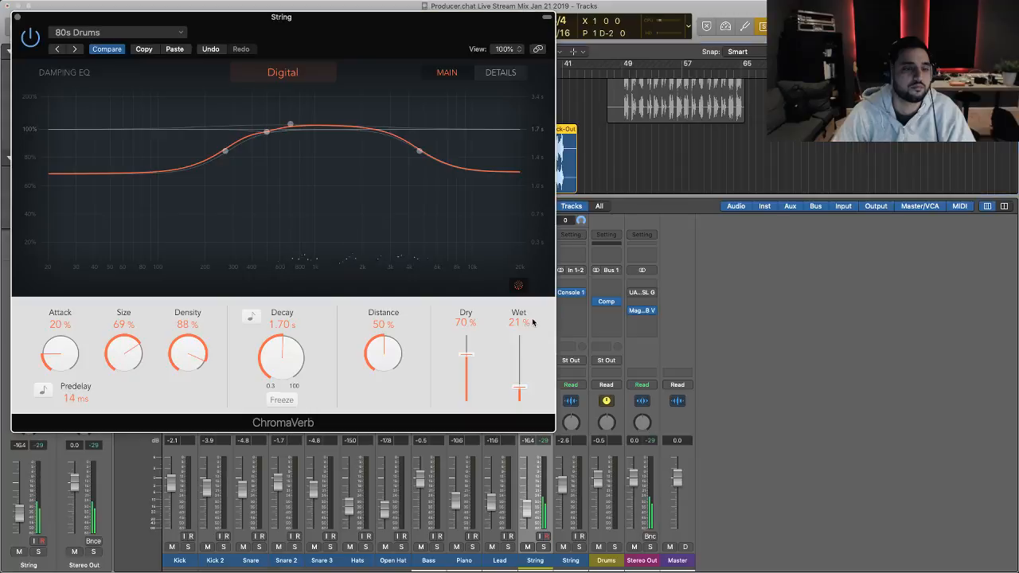
- Set the String's ChromaVerb to 25% wet and 76% dry, and raise the channel's fader to -13.4 dB
key("space")
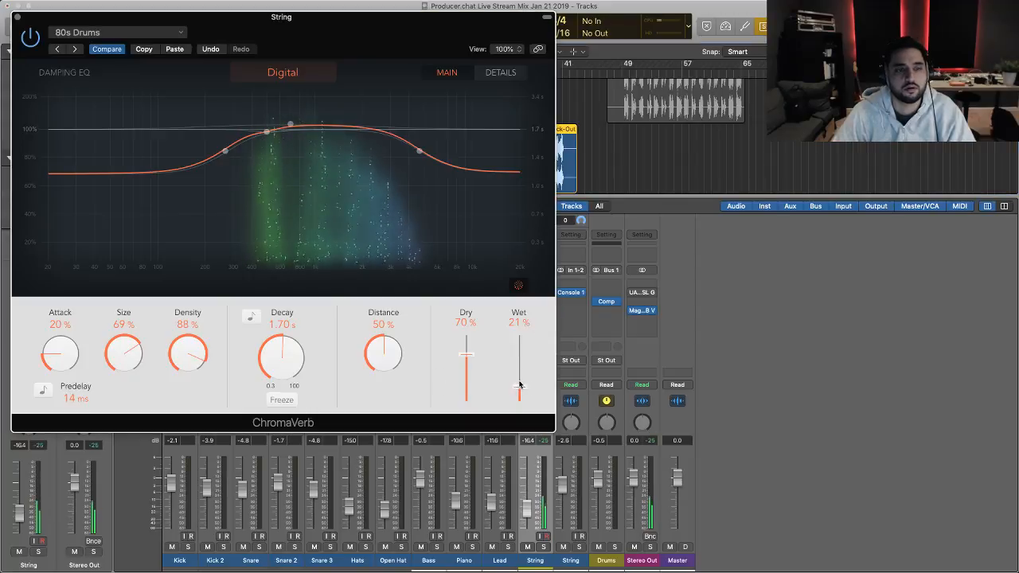
left_click_drag(520, 388, 520, 385)
left_click_drag(467, 356, 467, 350)
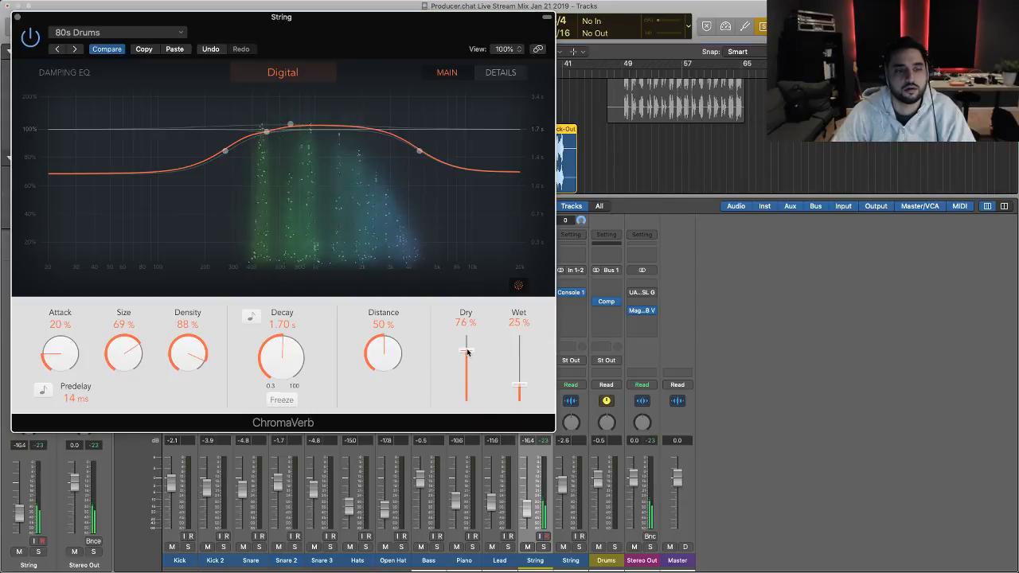
left_click_drag(527, 509, 532, 501)
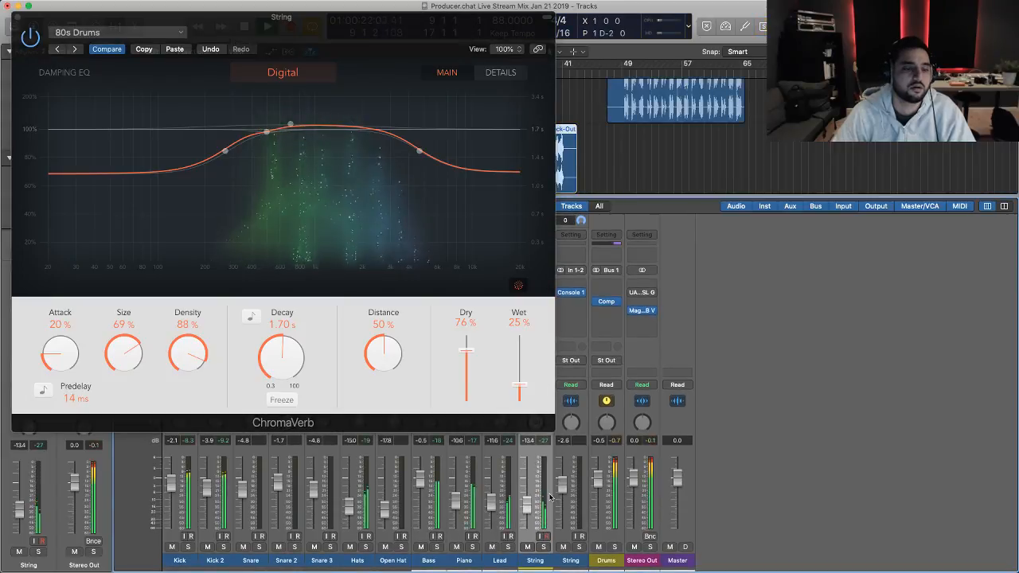
left_click(17, 16)
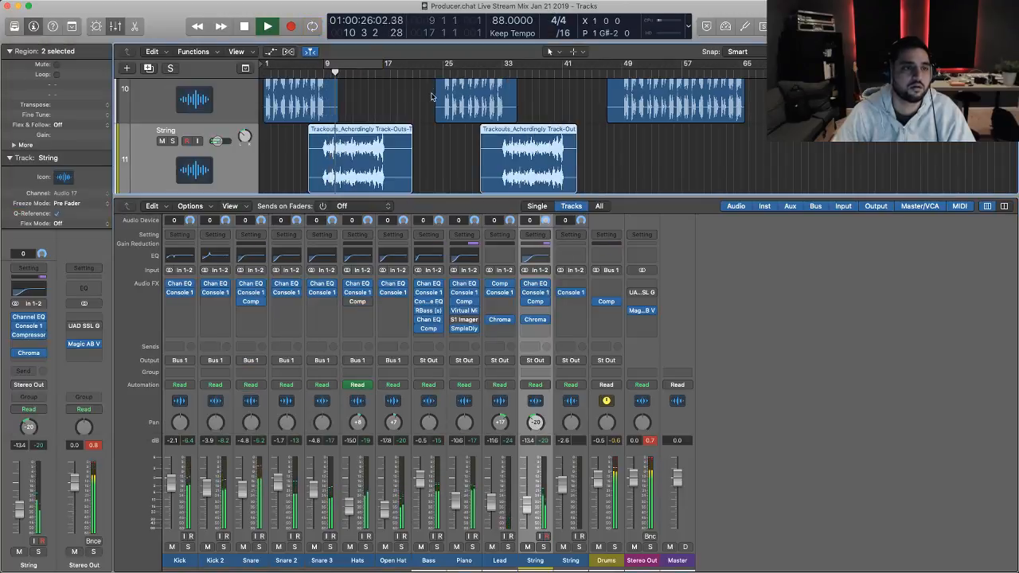
- Hide the mixer to give the arrangement the full window, and stop playback
scroll(432, 97, "down", 3)
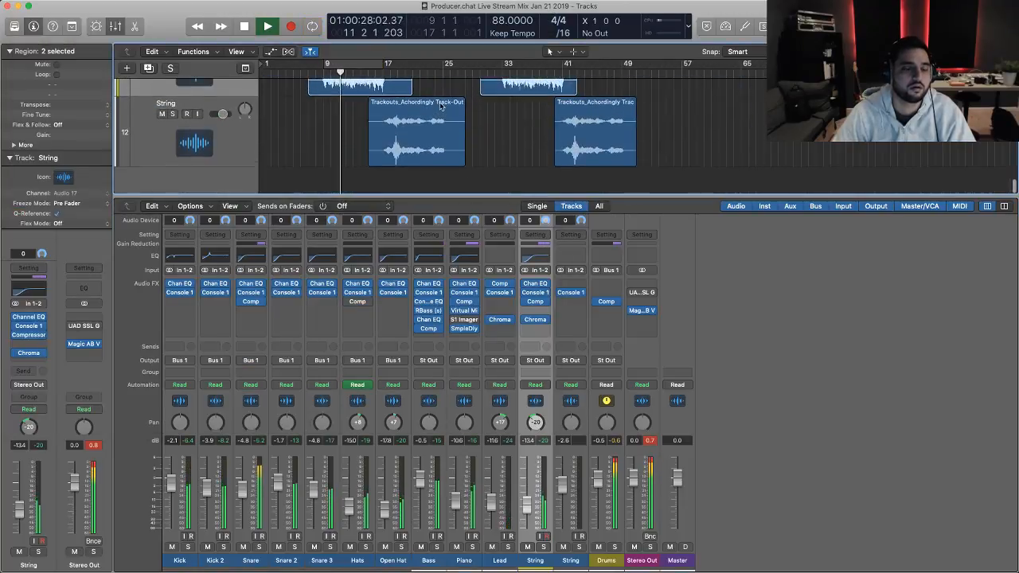
key("x")
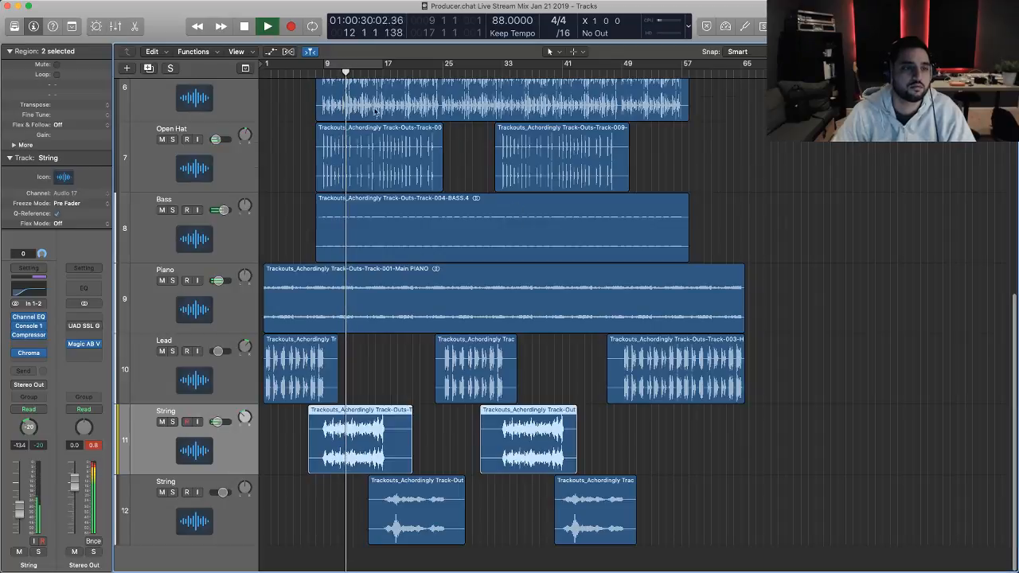
key("space")
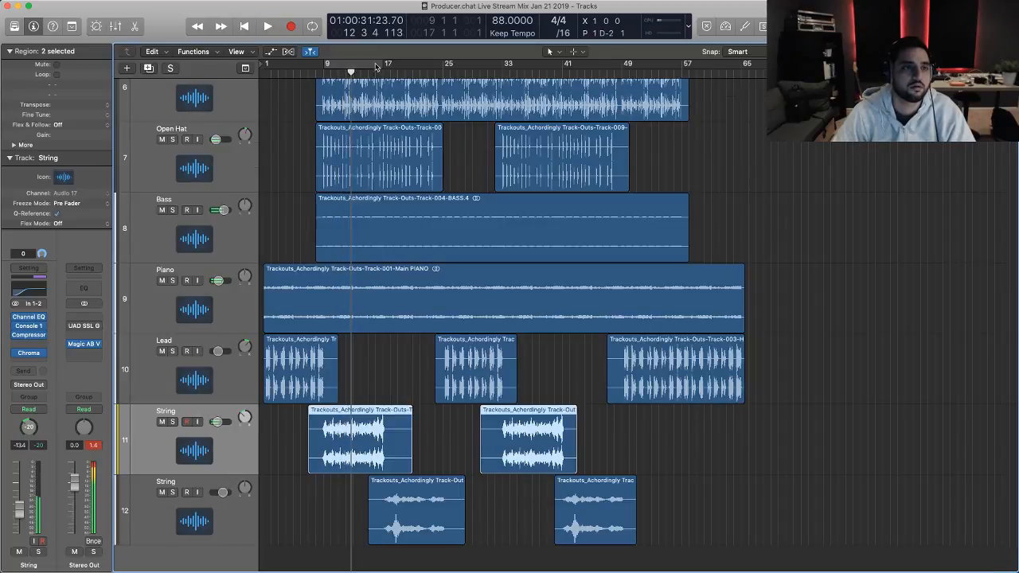
- Set the cycle range to bars 17 to 25, then select and solo the second String track in the mixer
left_click_drag(363, 64, 424, 64)
key("space")
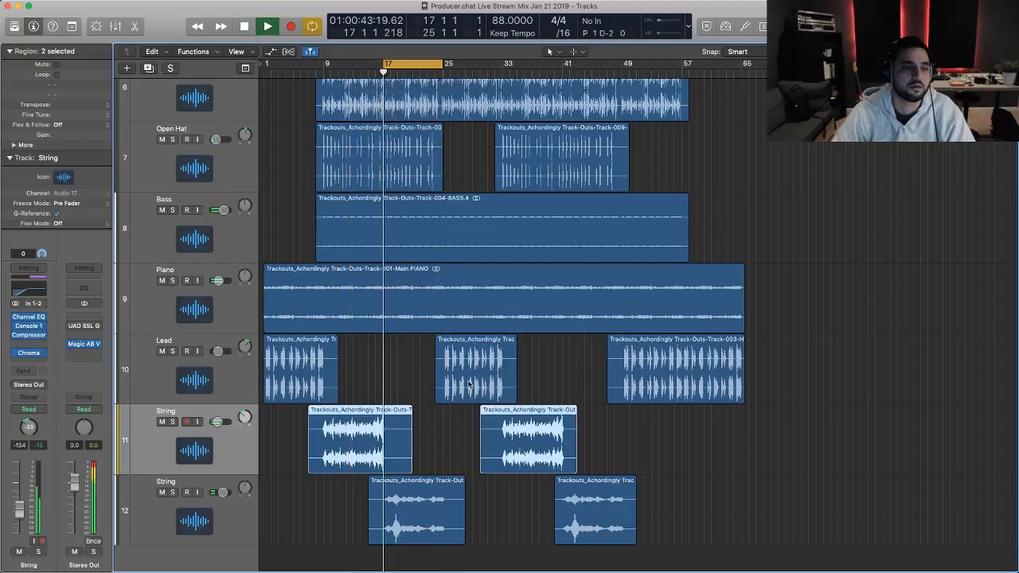
left_click(240, 499)
key("x")
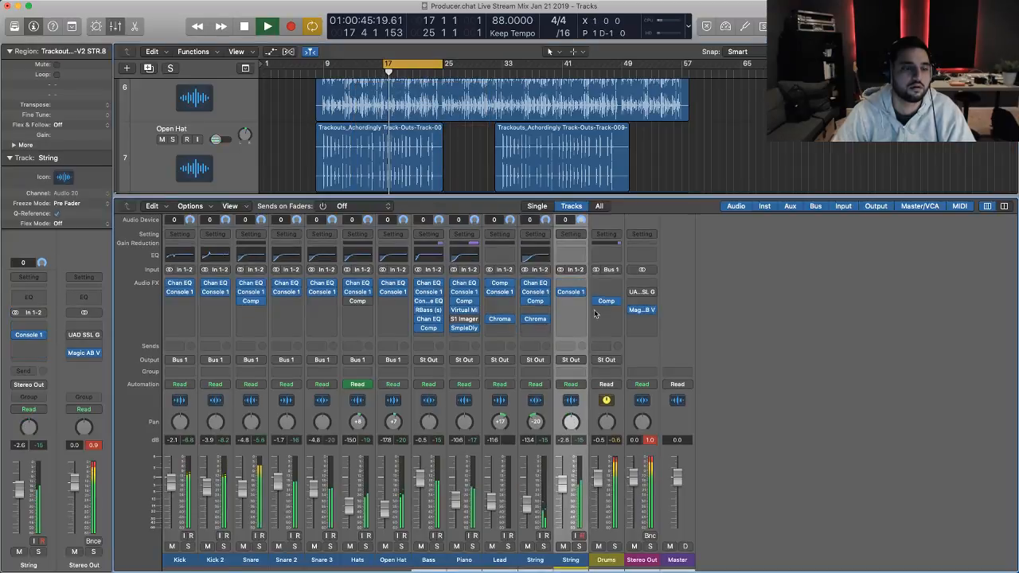
left_click(578, 546)
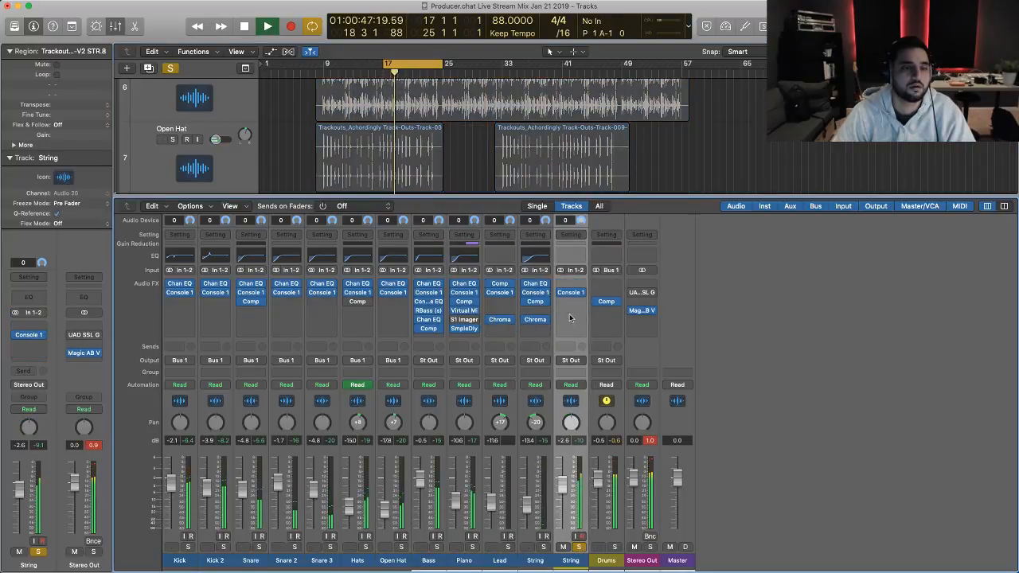
key("space")
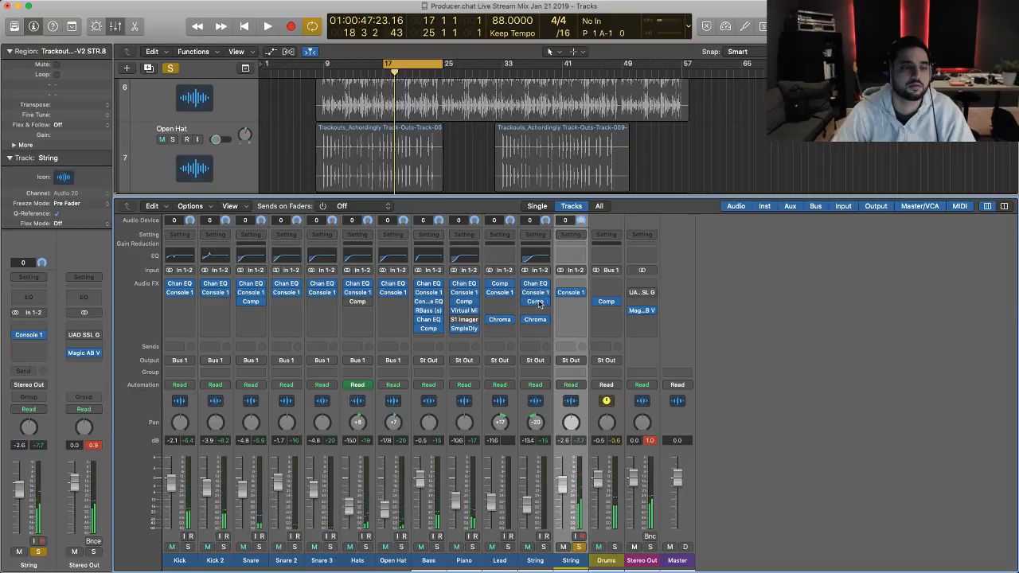
- Copy the first String's Channel EQ and Compressor onto the second String channel and check the EQ in playback
left_click_drag(537, 285, 570, 284)
left_click(570, 284)
key("space")
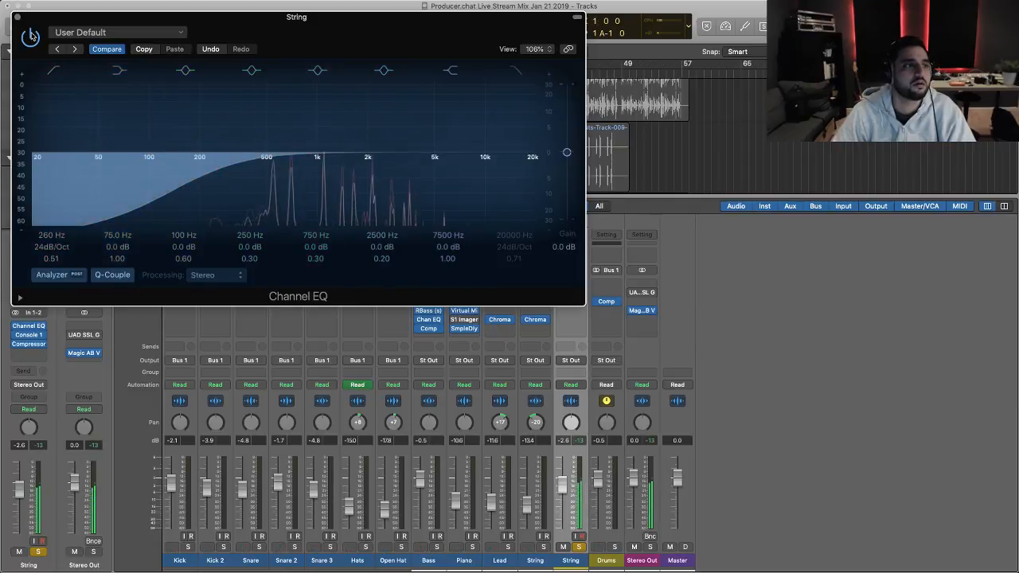
left_click(18, 16)
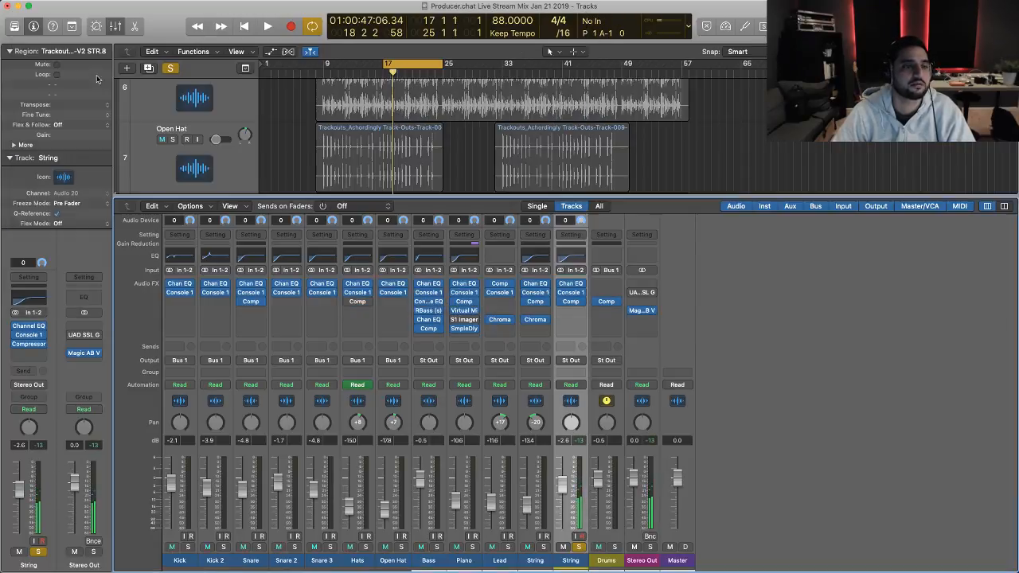
key("space")
key("space")
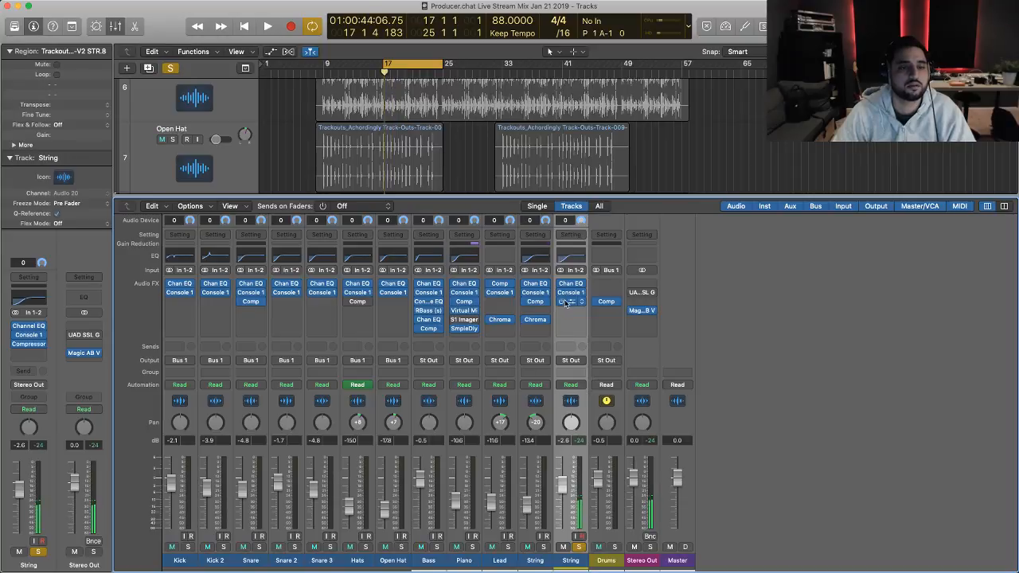
- Adjust the threshold of the second String's Compressor and set its ratio to 2.1:1
left_click(572, 302)
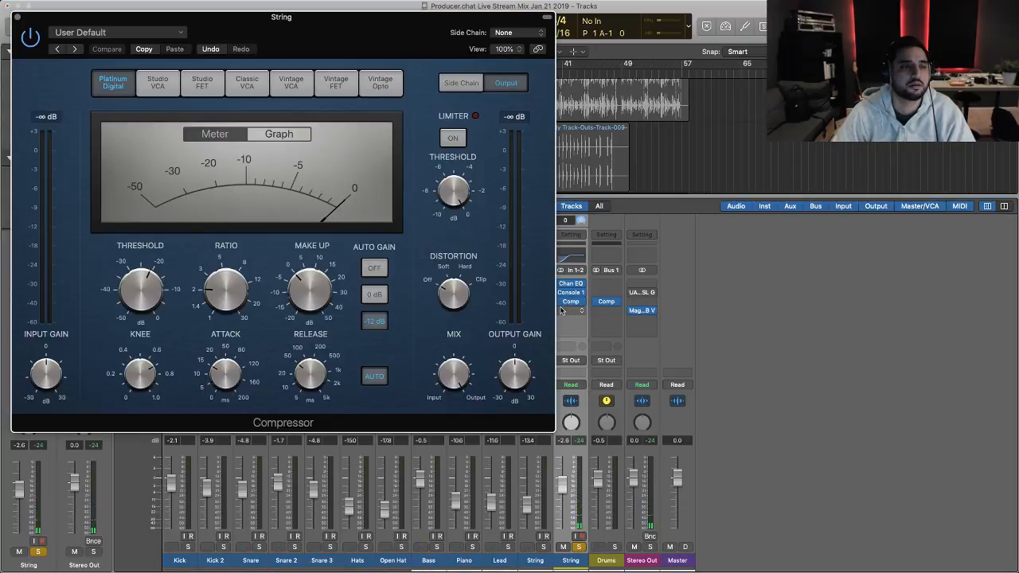
mouse_move(147, 298)
left_mouse_down()
mouse_move(148, 318)
mouse_move(154, 299)
left_mouse_up()
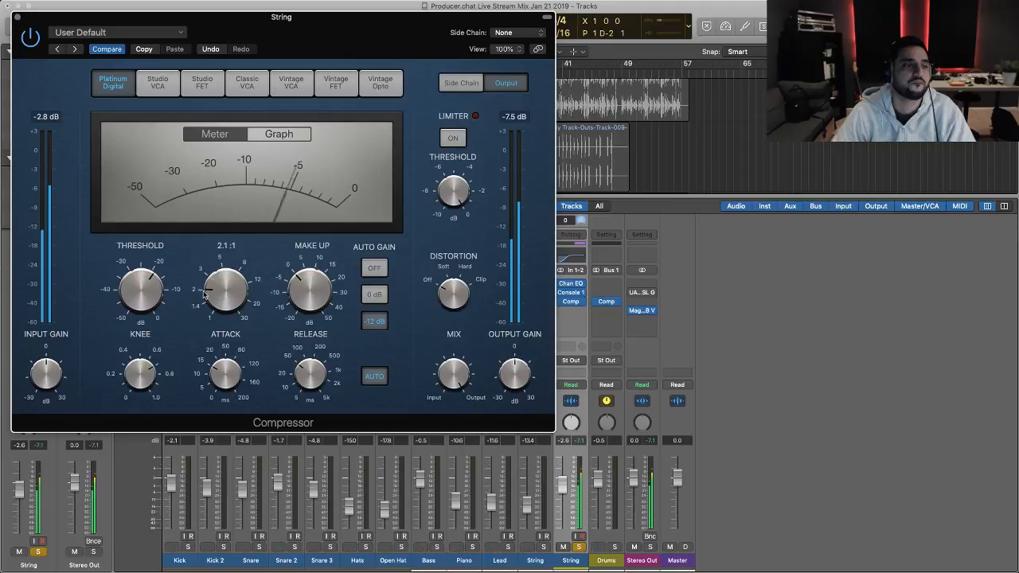
left_click(18, 16)
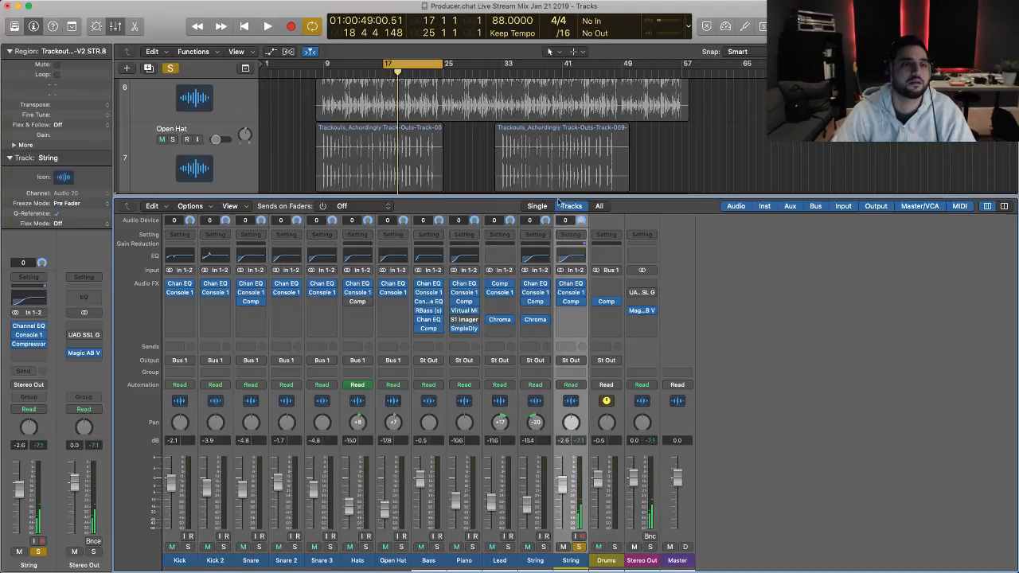
- Hide the mixer, zoom in on the second String track's first region and show the track's volume automation
key("x")
scroll(402, 450, "down", 2)
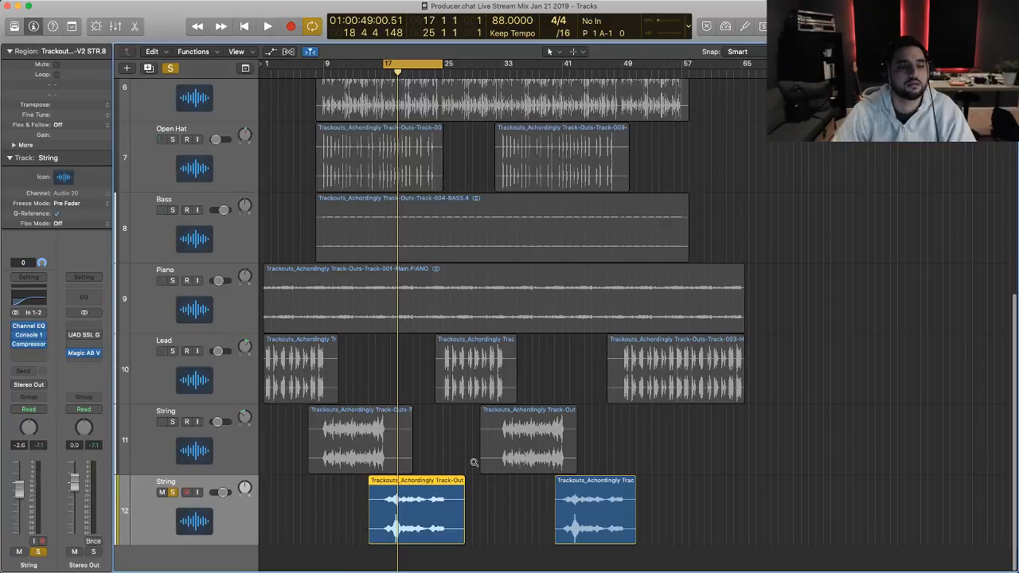
key("z")
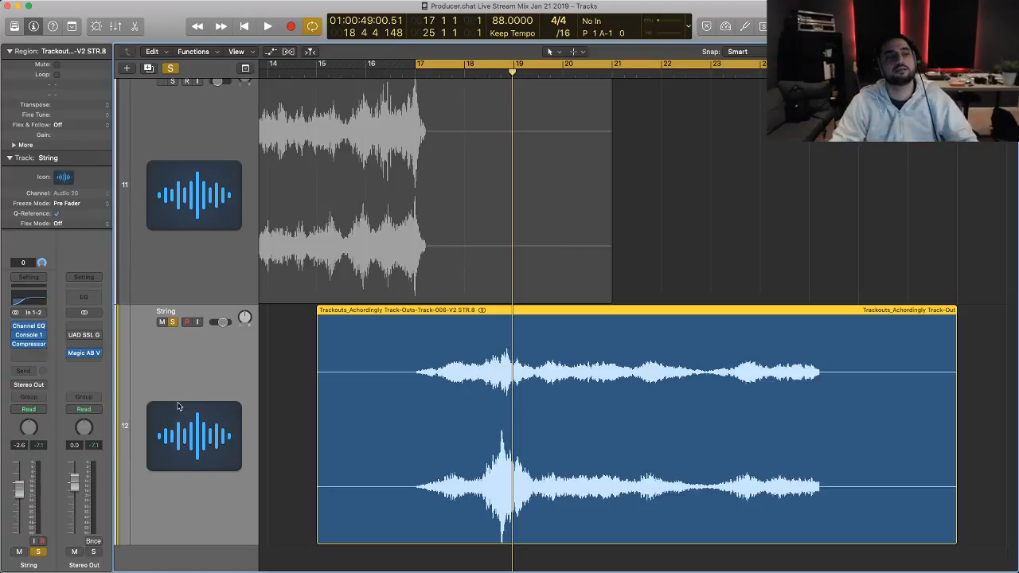
key("a")
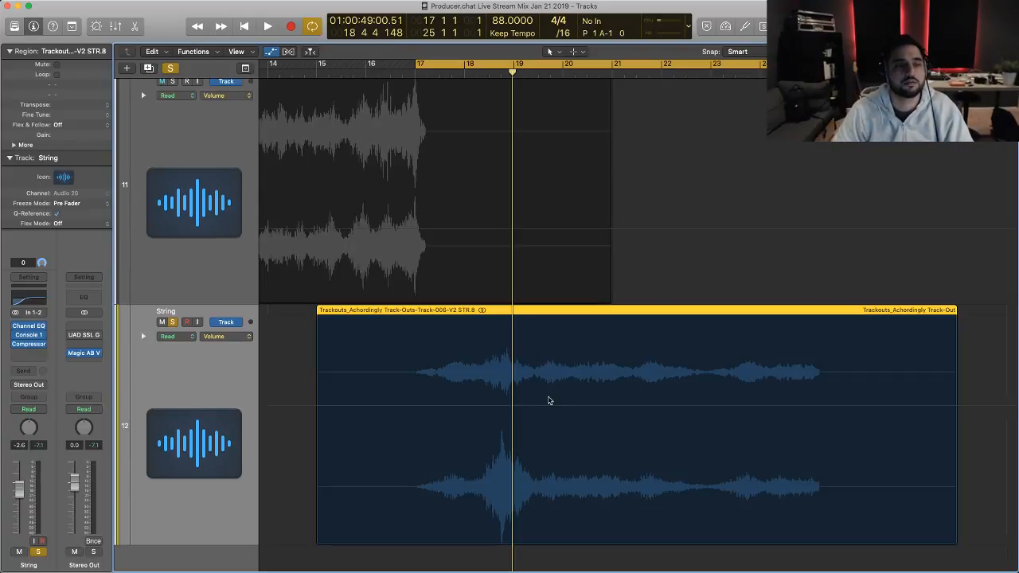
- Add volume automation points around the String's peak just before bar 19 and lower the middle point to -5.6 dB
left_click_drag(407, 404, 550, 409)
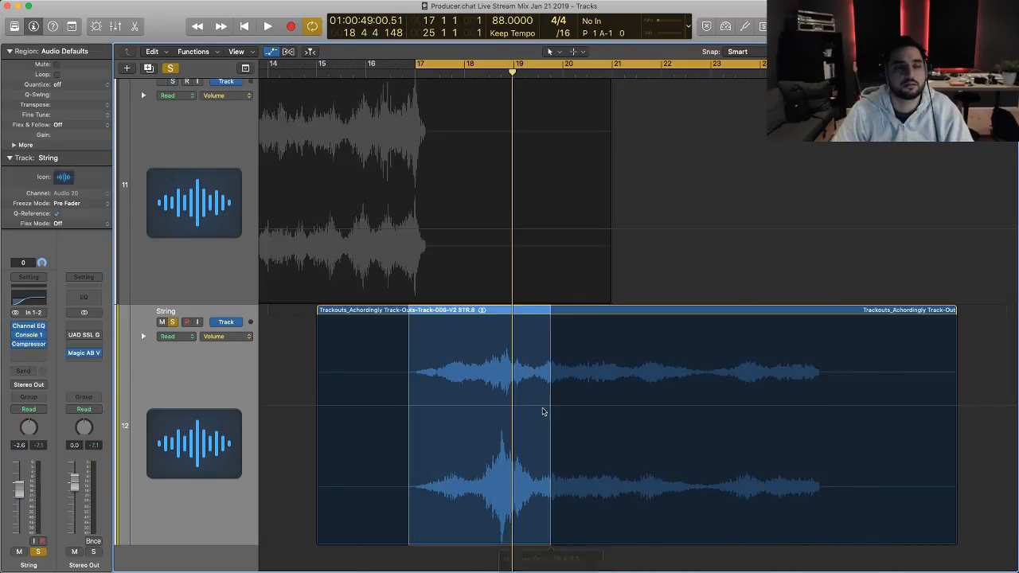
left_click(536, 409)
scroll(516, 409, "down", 2)
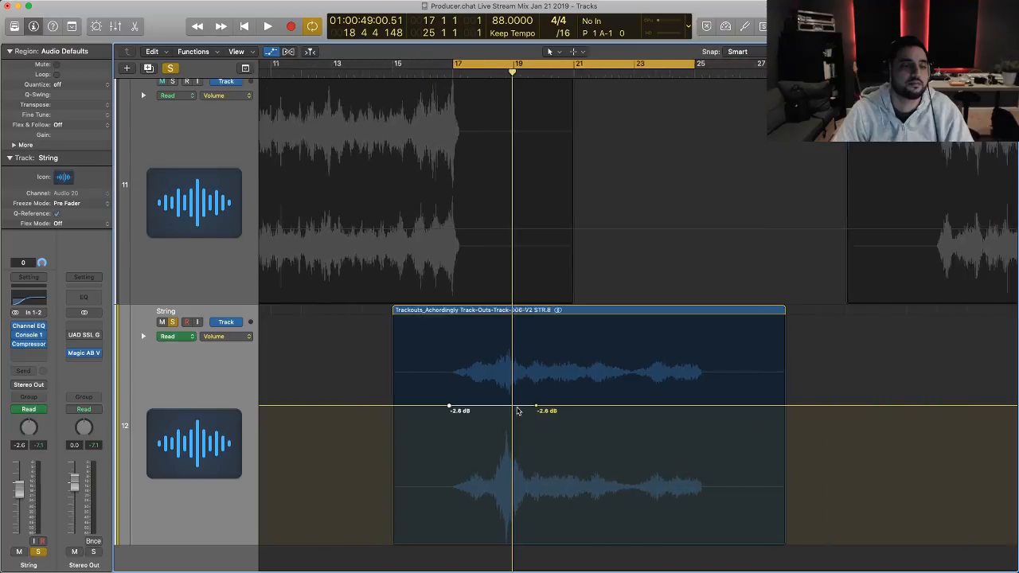
scroll(541, 410, "up", 5)
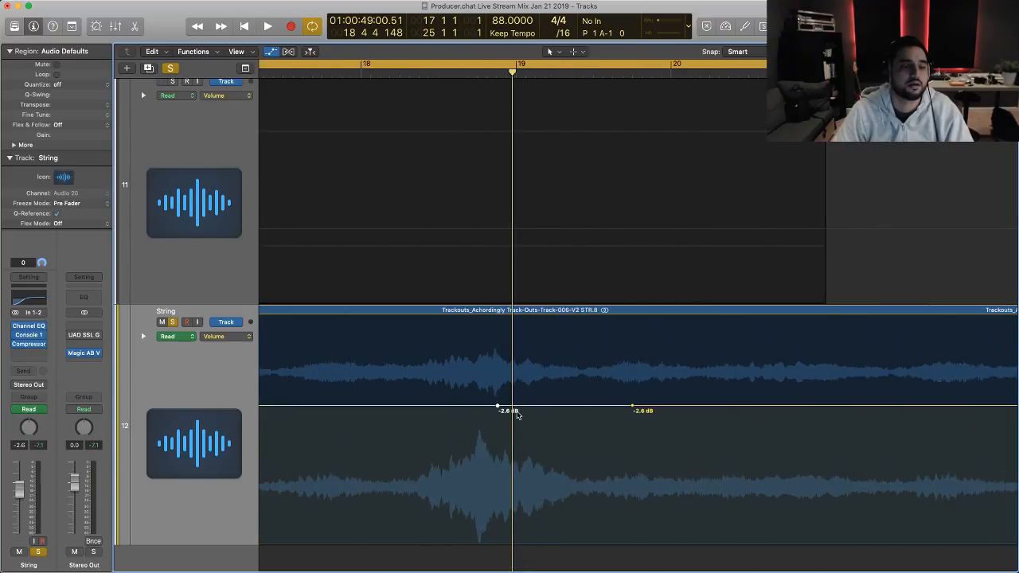
left_click(419, 409)
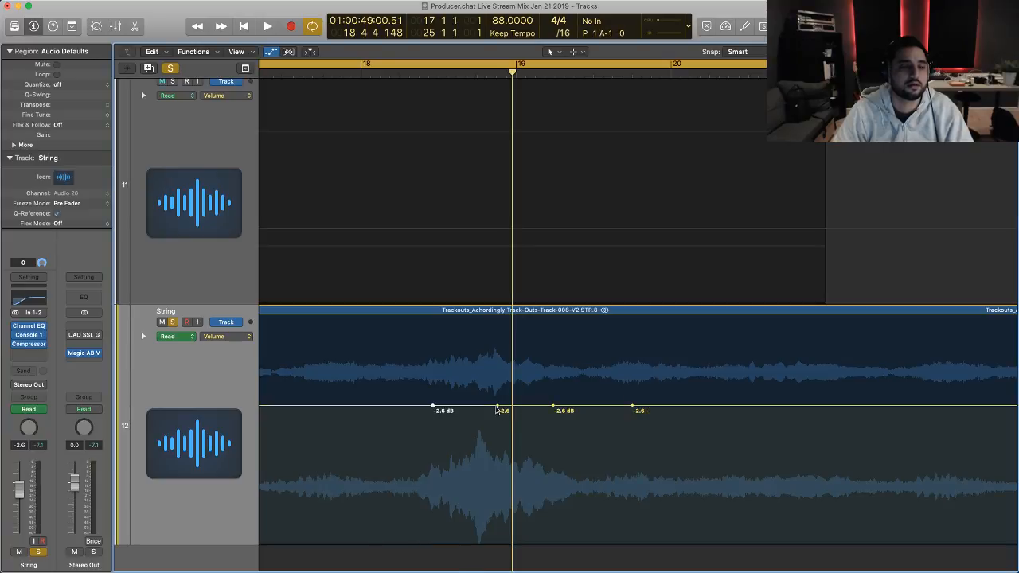
left_click_drag(496, 407, 498, 411)
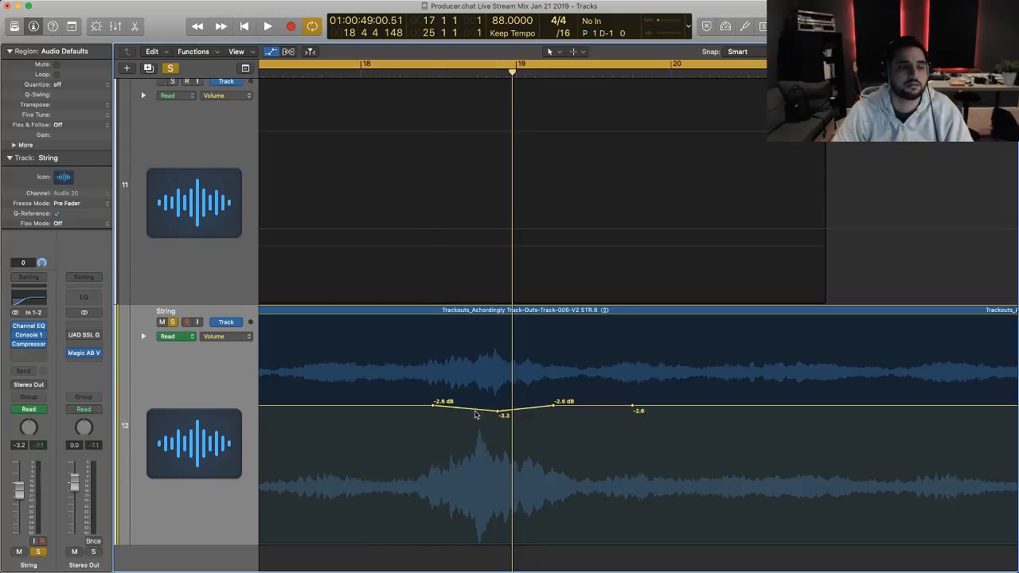
left_click_drag(498, 411, 478, 427)
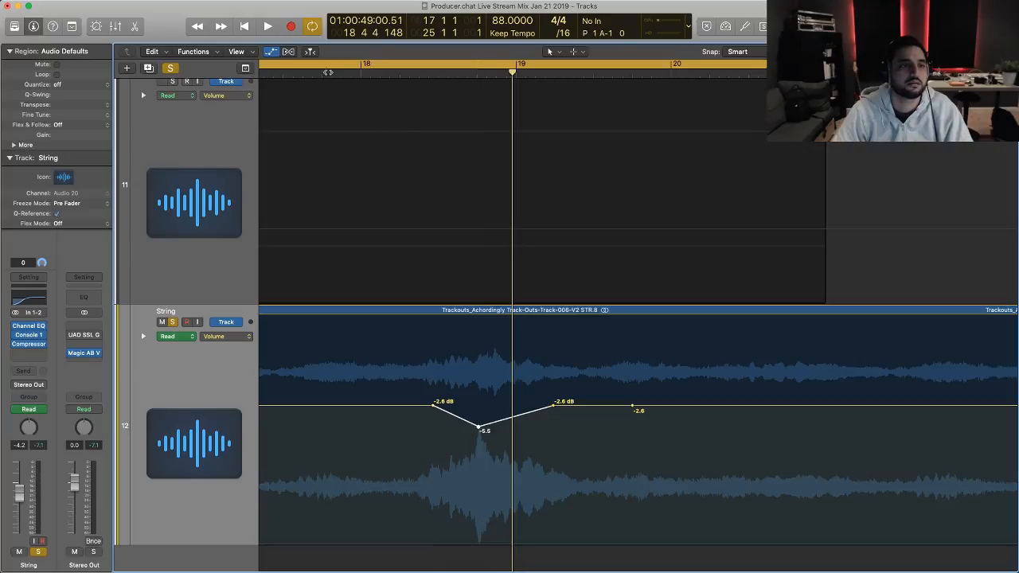
- Audition the dip and reshape it with volume points at -6.5, -7.2, -5.7 and -3.2 dB around the peak
key("space")
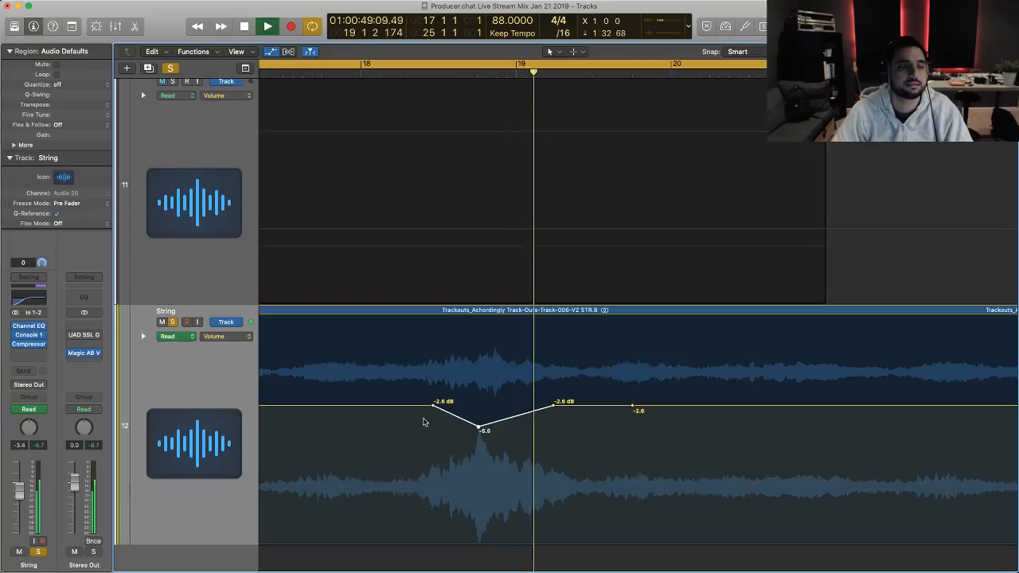
key("space")
left_click_drag(433, 405, 439, 432)
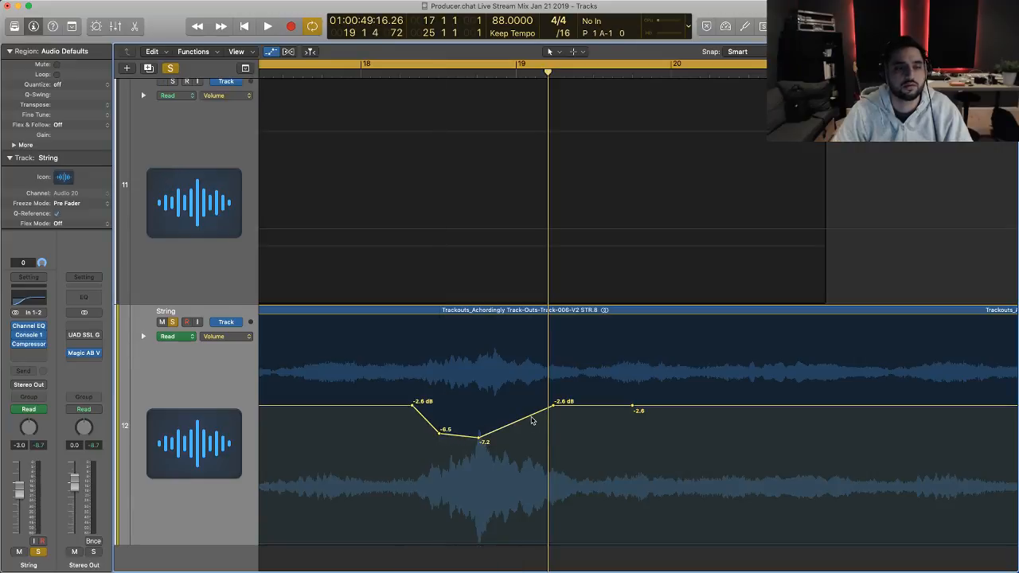
left_click_drag(532, 419, 554, 413)
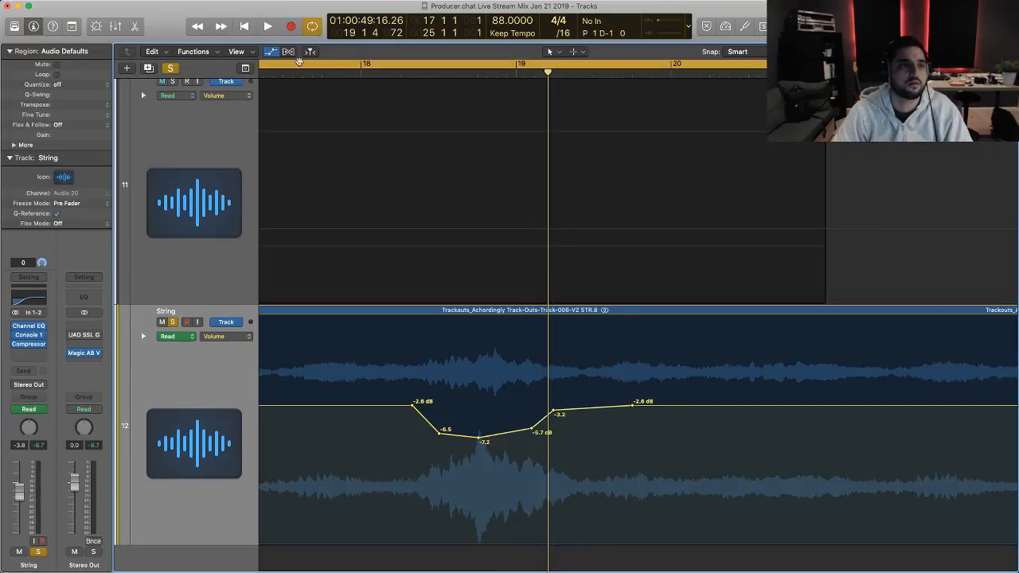
- Check the soloed String's volume dip in playback from just before bar 18
left_click(341, 71)
key("space")
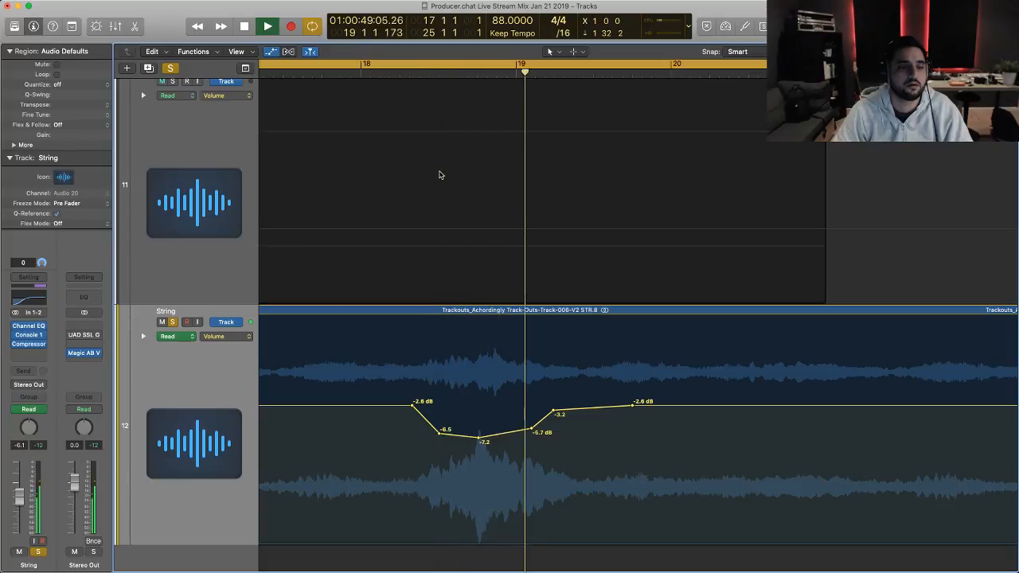
key("space")
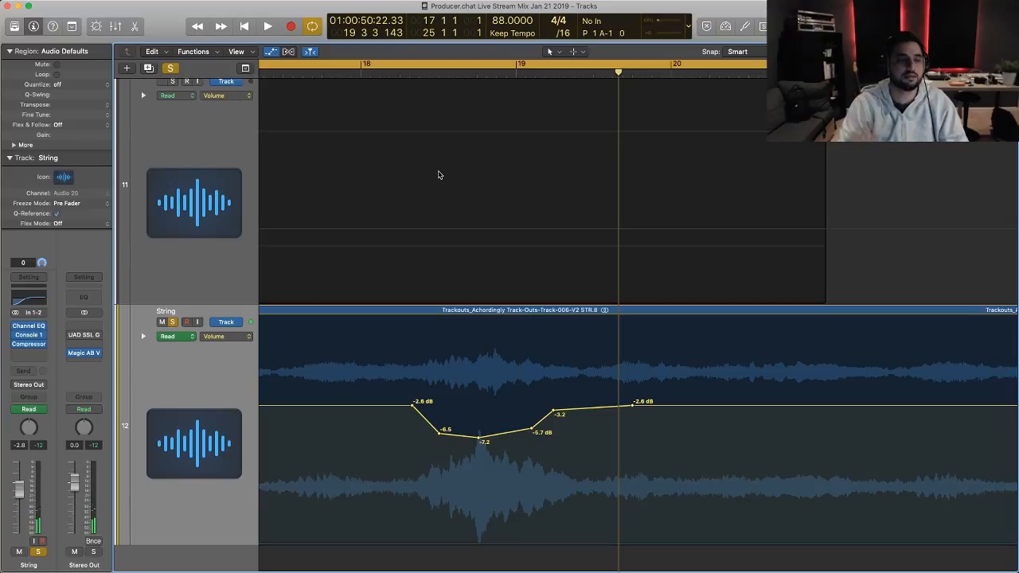
key("e")
key("ctrl+s")
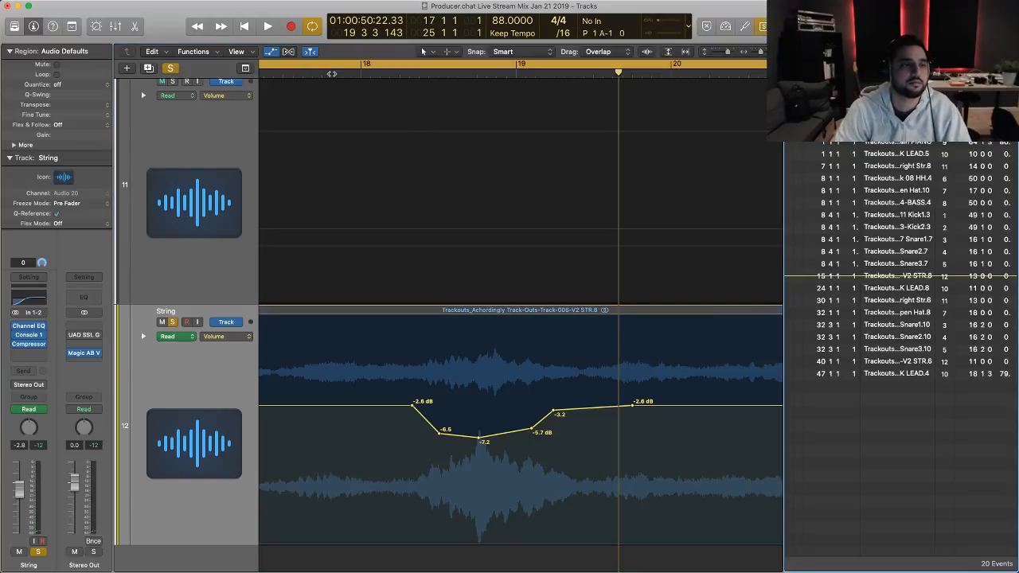
double_click(327, 72)
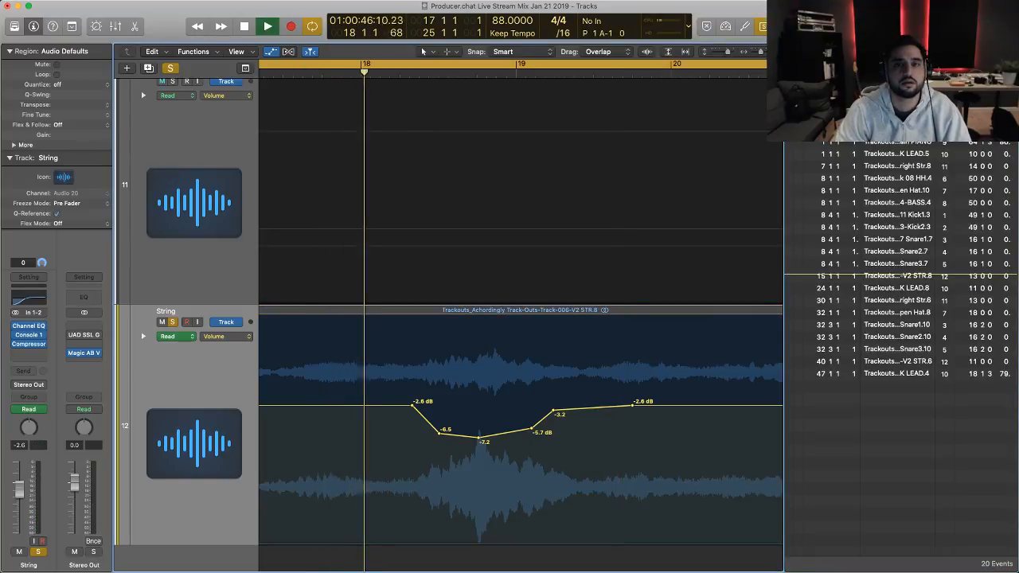
key("space")
left_click(310, 74)
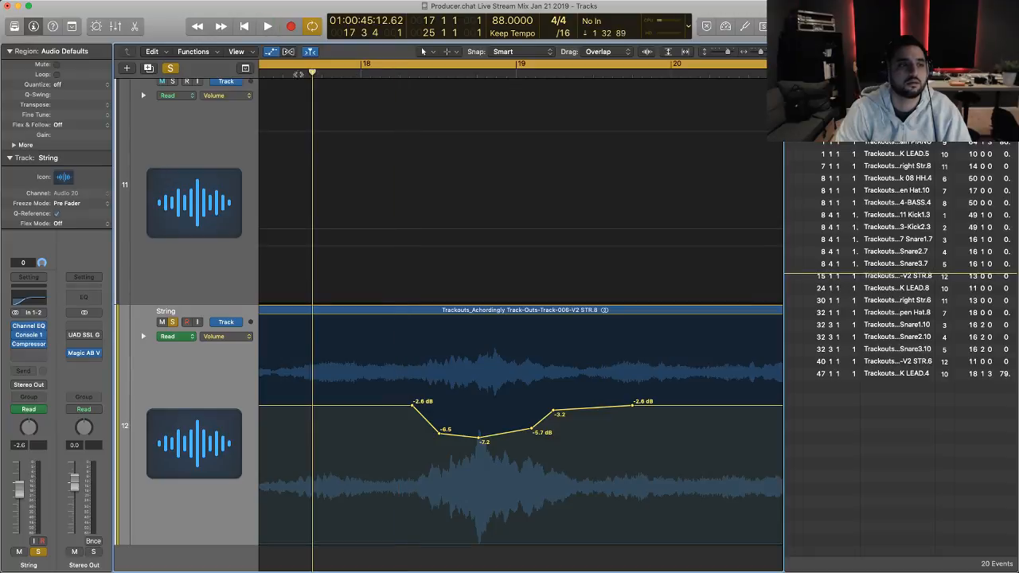
- Unsolo the String track, close the event list and audition the volume dip in the full mix
left_click(172, 69)
key("space")
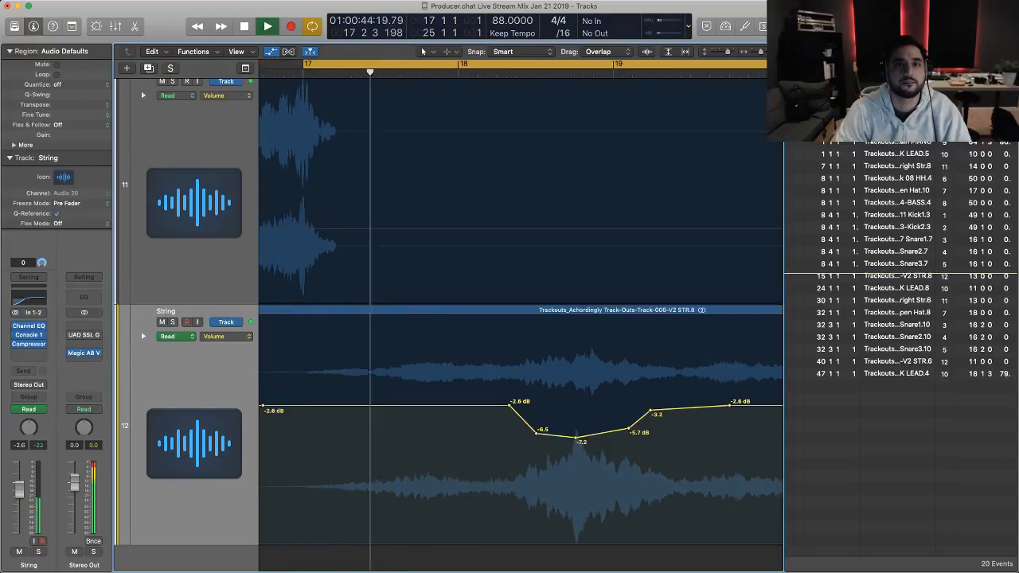
key("e")
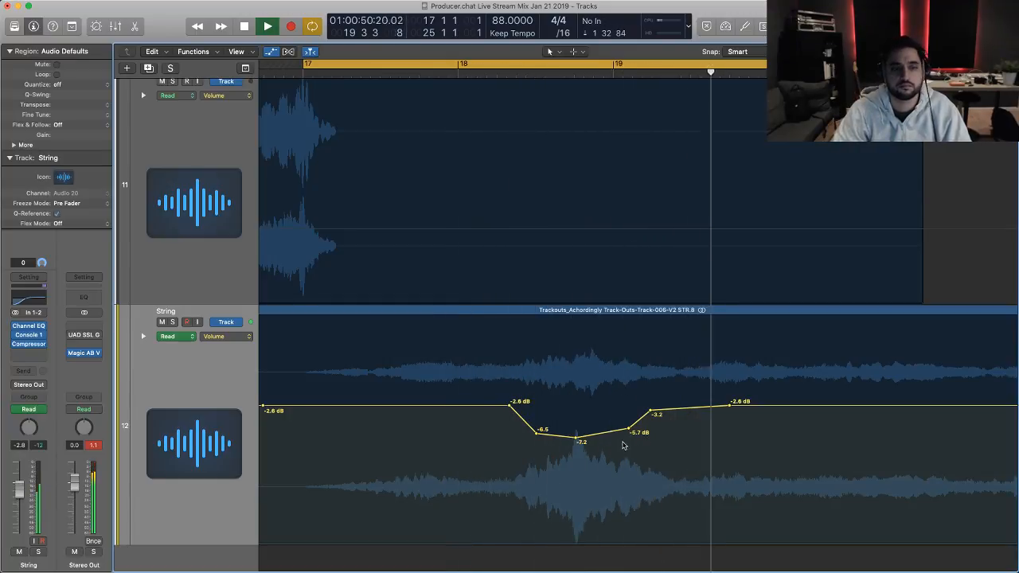
key("space")
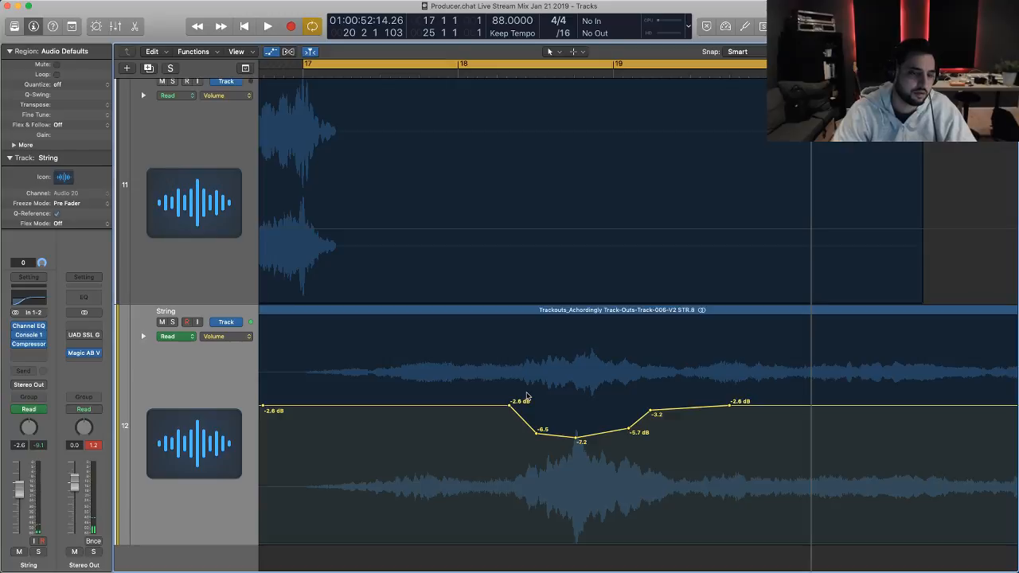
- Move the eight-bar cycle range to start at 17 4 2 161 and audition the String's level in the mix
scroll(133, 405, "left", 1)
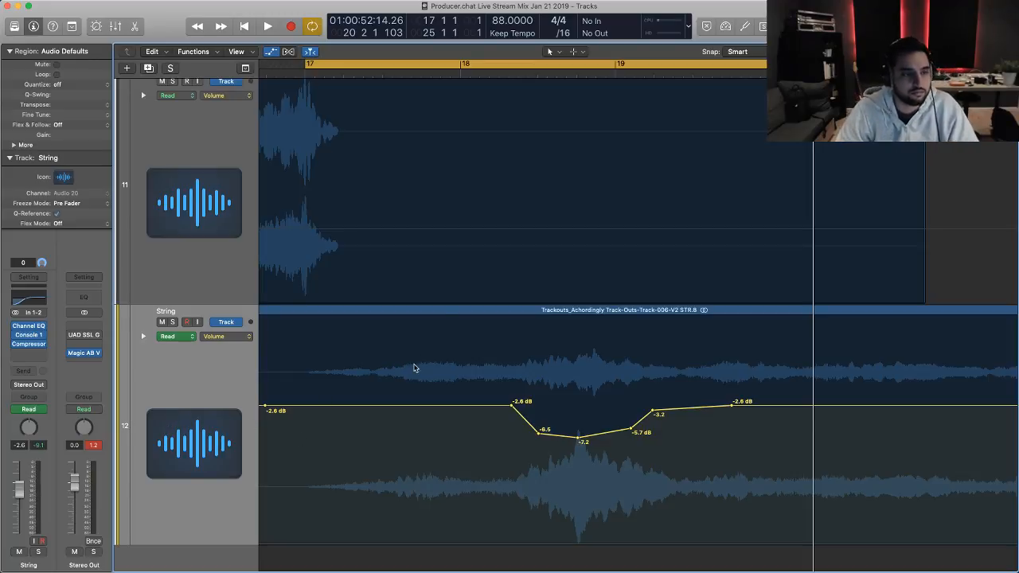
left_click_drag(489, 64, 622, 64)
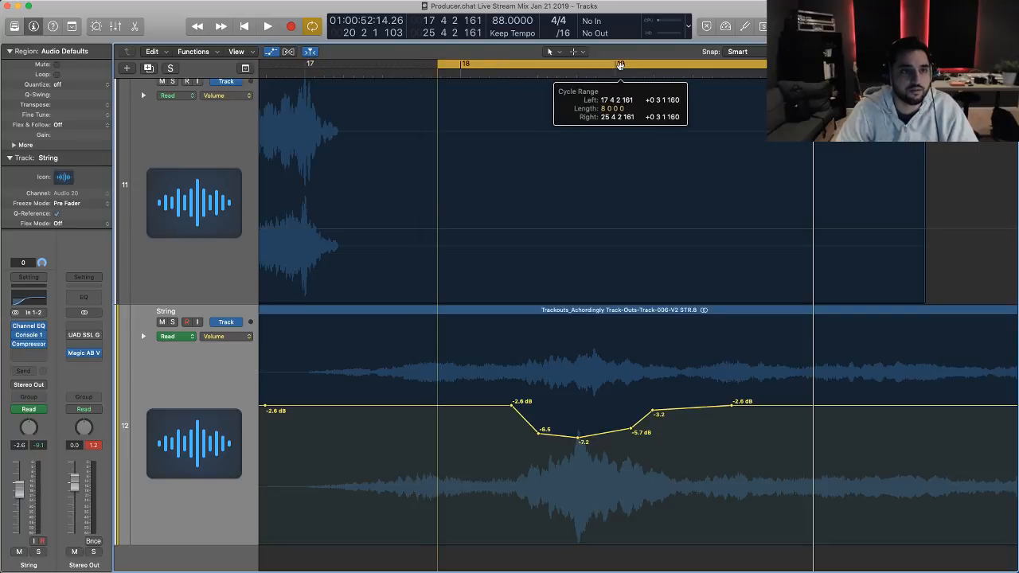
key("space")
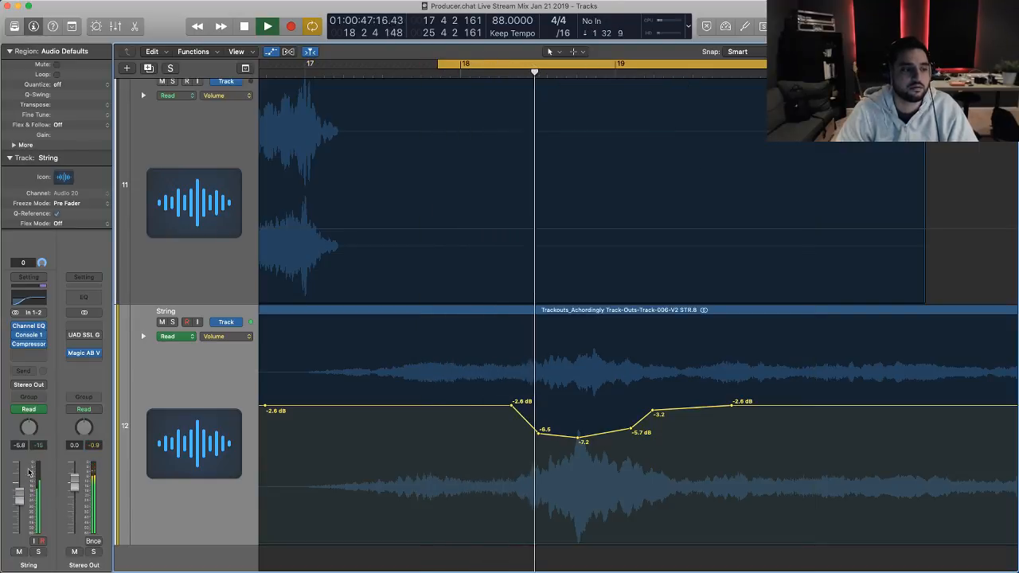
key("space")
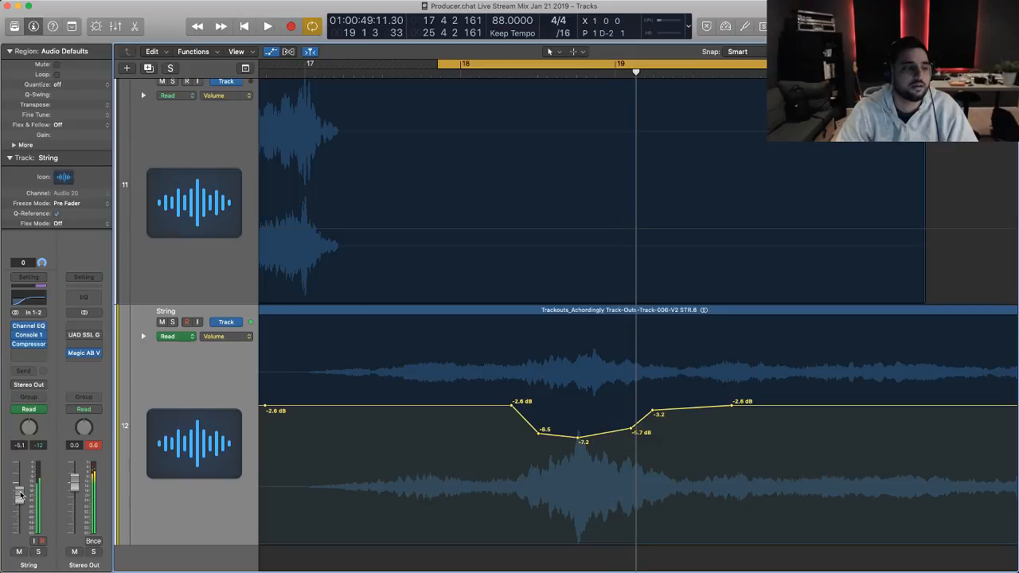
key("space")
key("space")
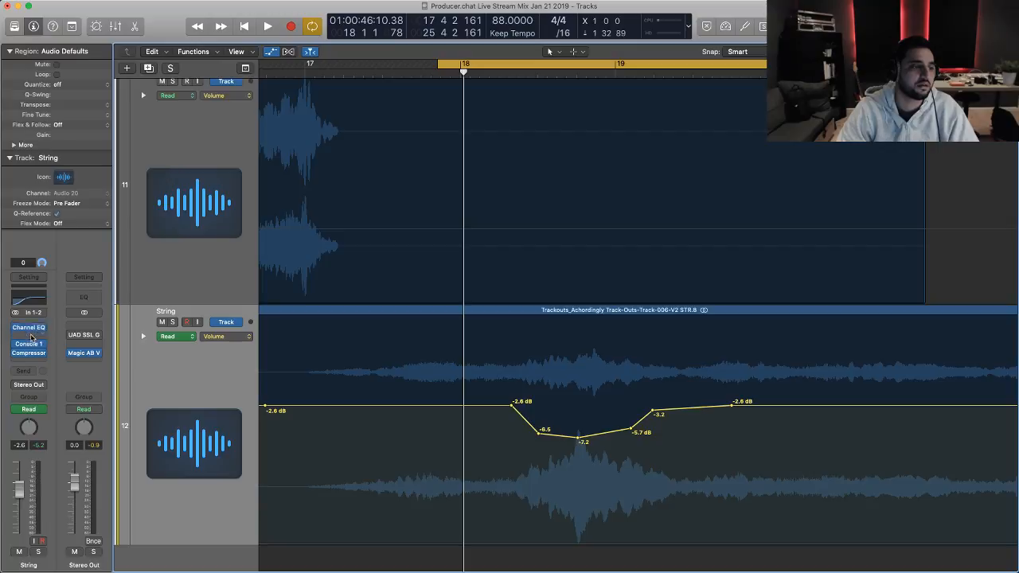
- Free the String track's first effect slot and insert a Gain utility plug-in there, ahead of the Channel EQ
left_click_drag(31, 337, 30, 344)
left_click(28, 327)
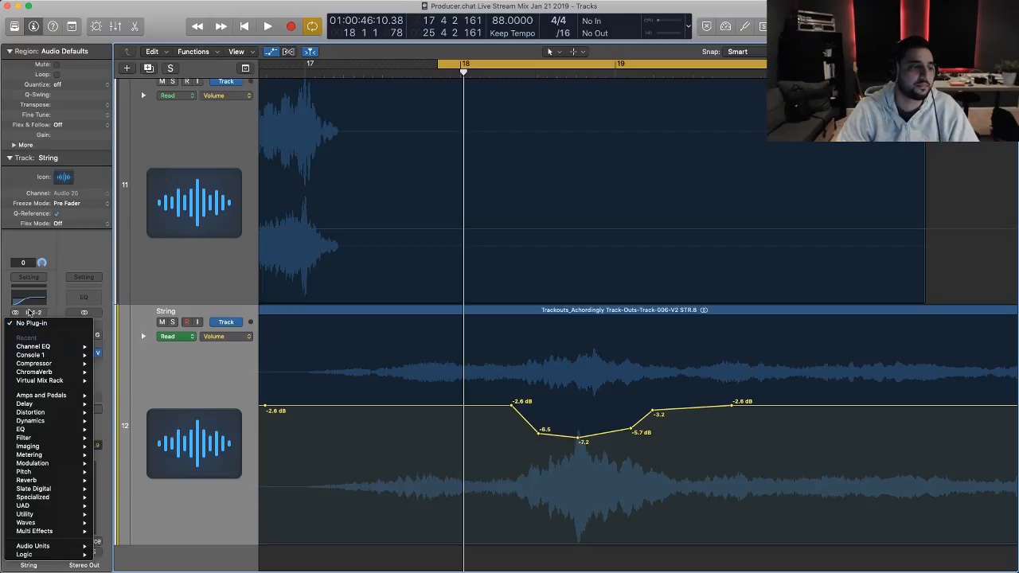
left_click(30, 313)
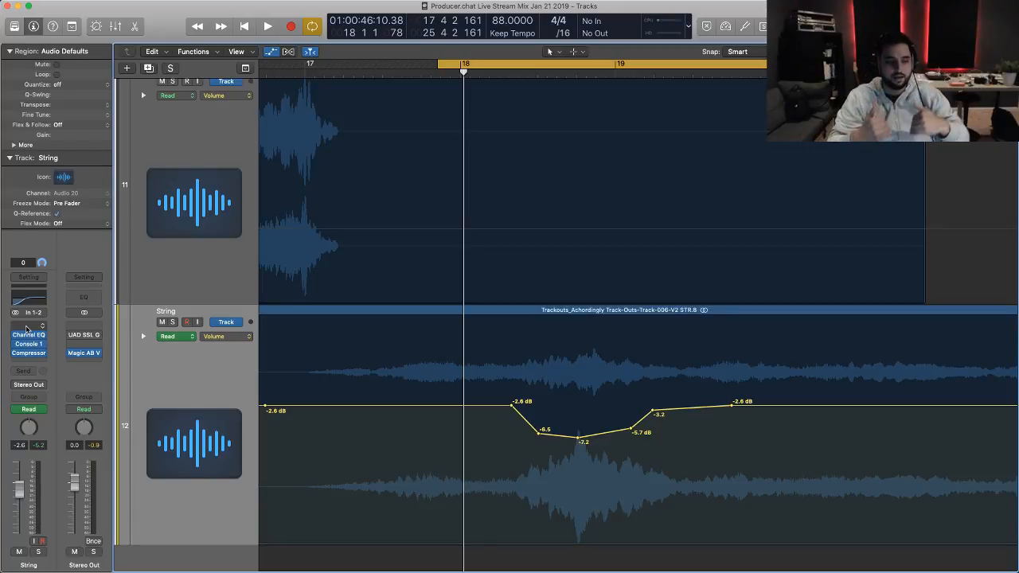
left_click(35, 327)
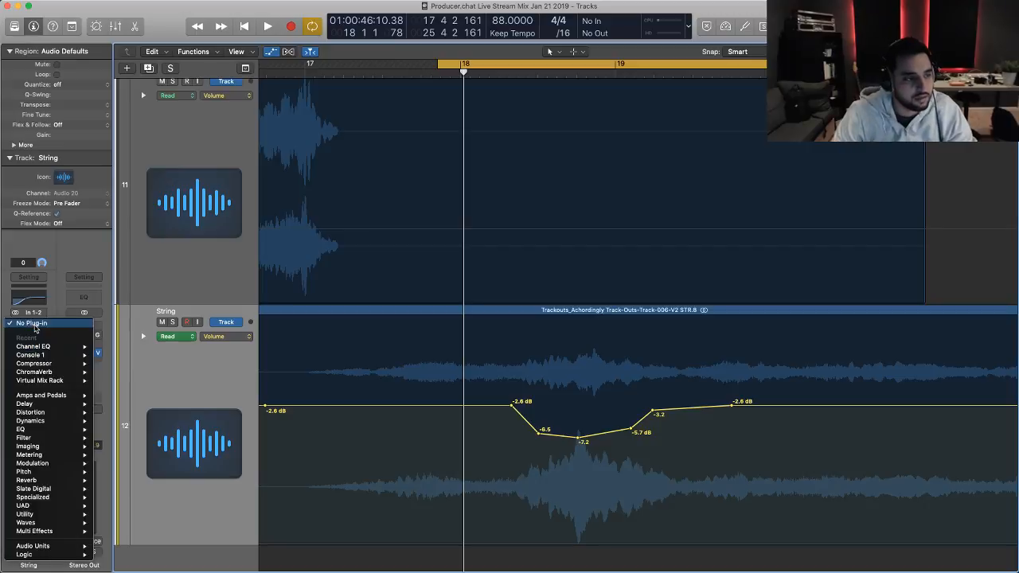
left_click(35, 316)
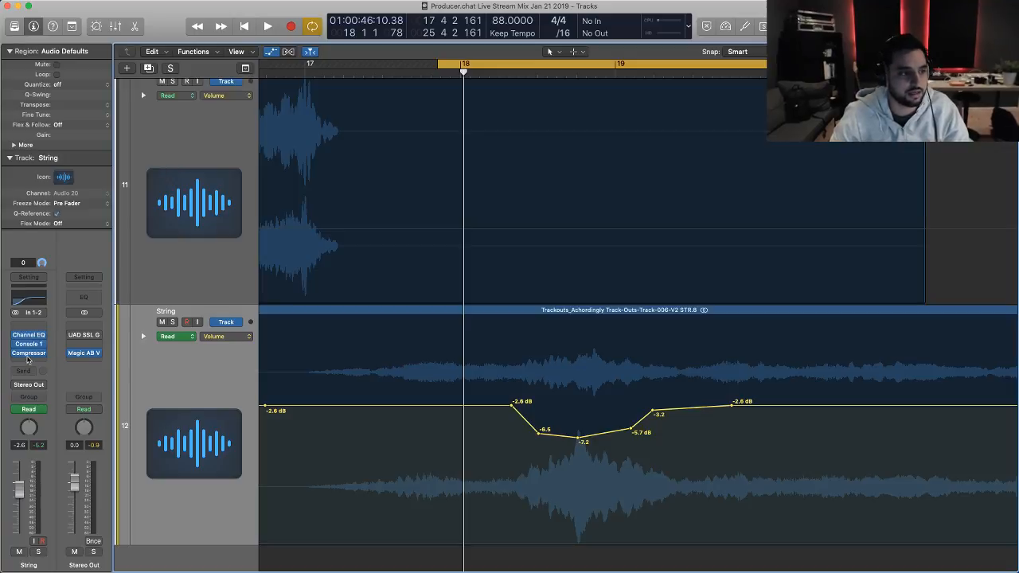
left_click(26, 332)
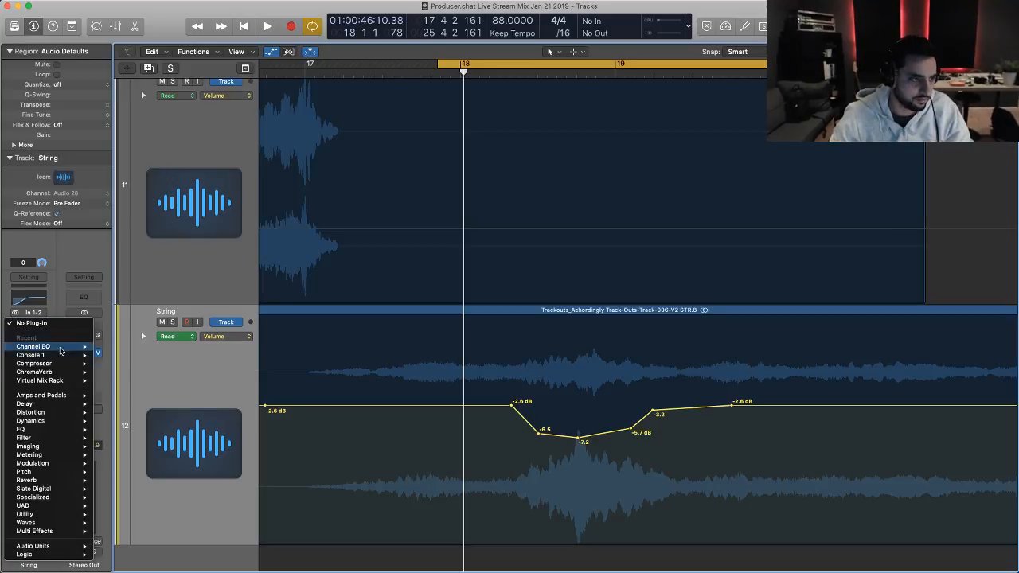
mouse_move(35, 441)
mouse_move(37, 464)
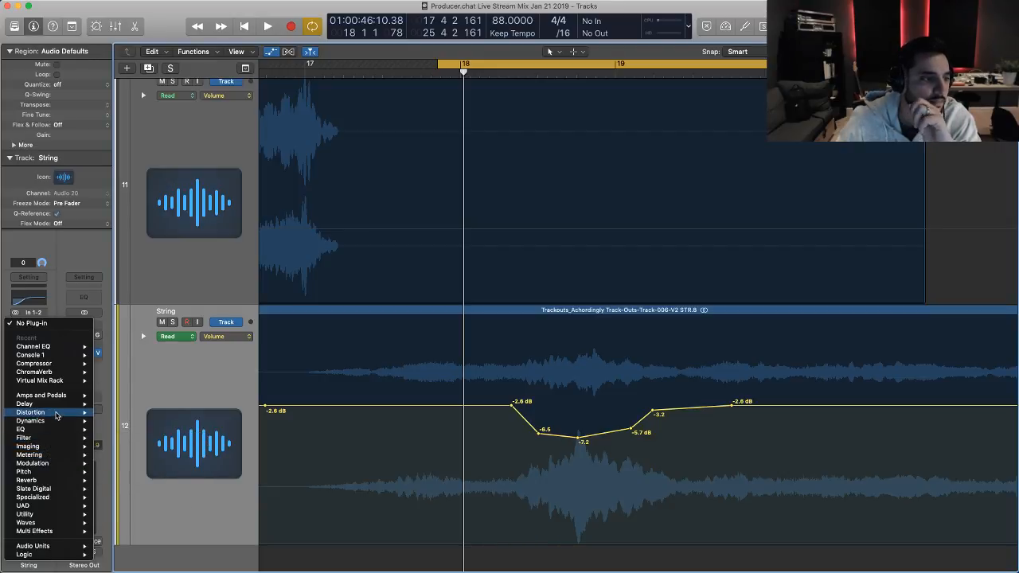
mouse_move(54, 424)
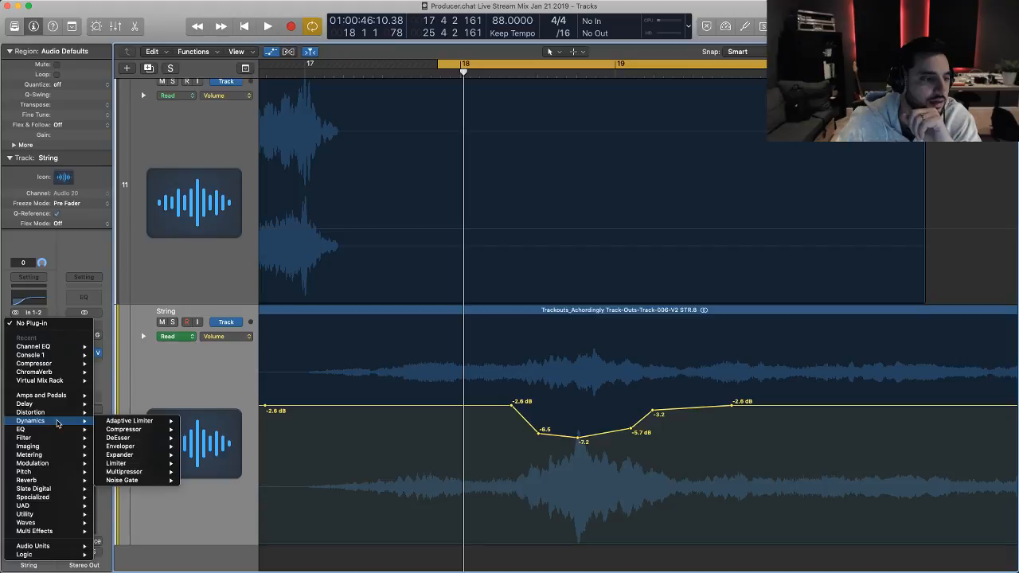
mouse_move(53, 519)
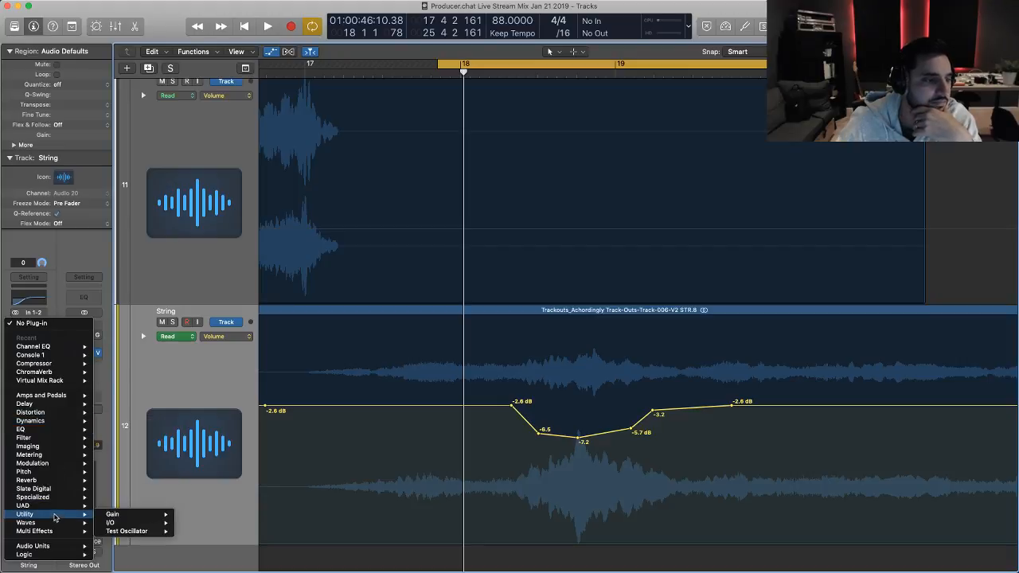
mouse_move(98, 518)
left_click(197, 514)
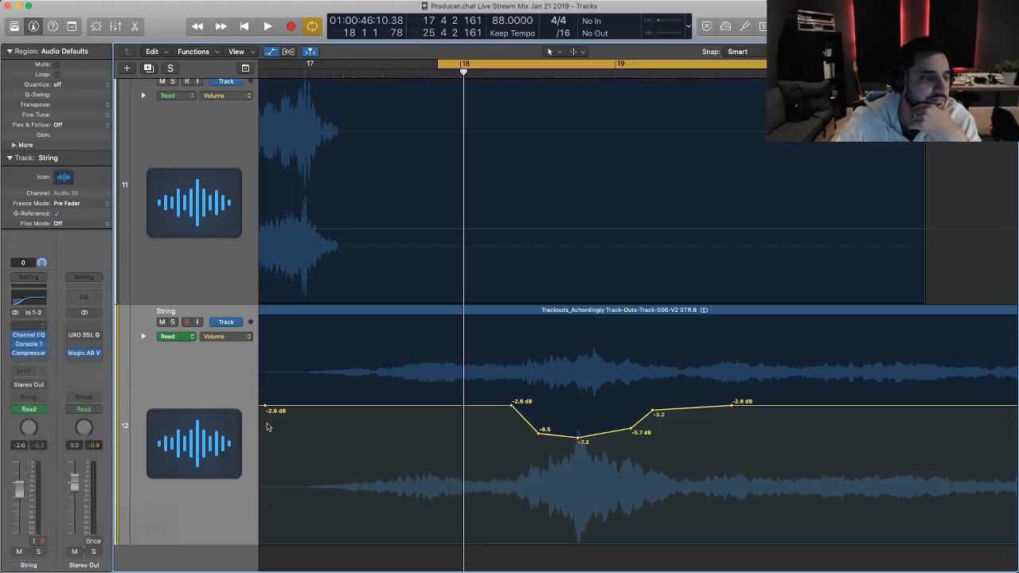
- Lower the String's Gain plug-in to -10.1 dB, audition it in the mix and refine it to -11.0 dB
left_click_drag(131, 16, 268, 88)
left_click_drag(188, 183, 185, 197)
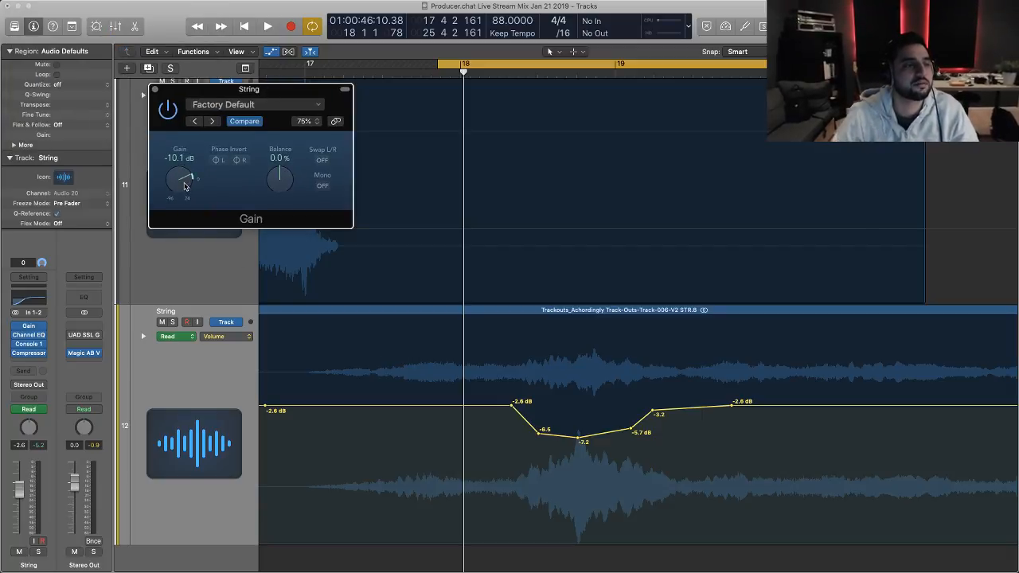
key("space")
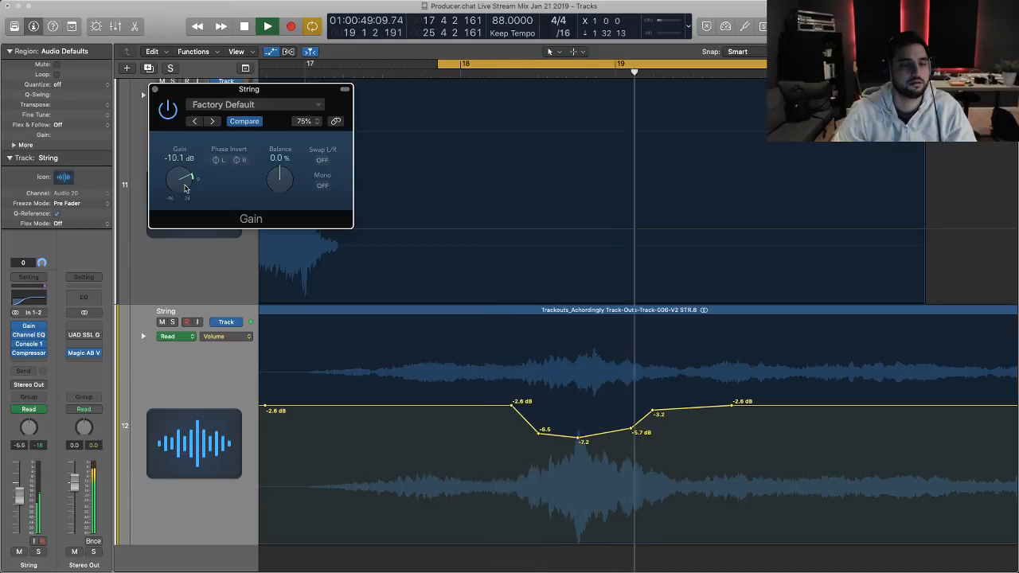
key("space")
left_click_drag(185, 188, 198, 181)
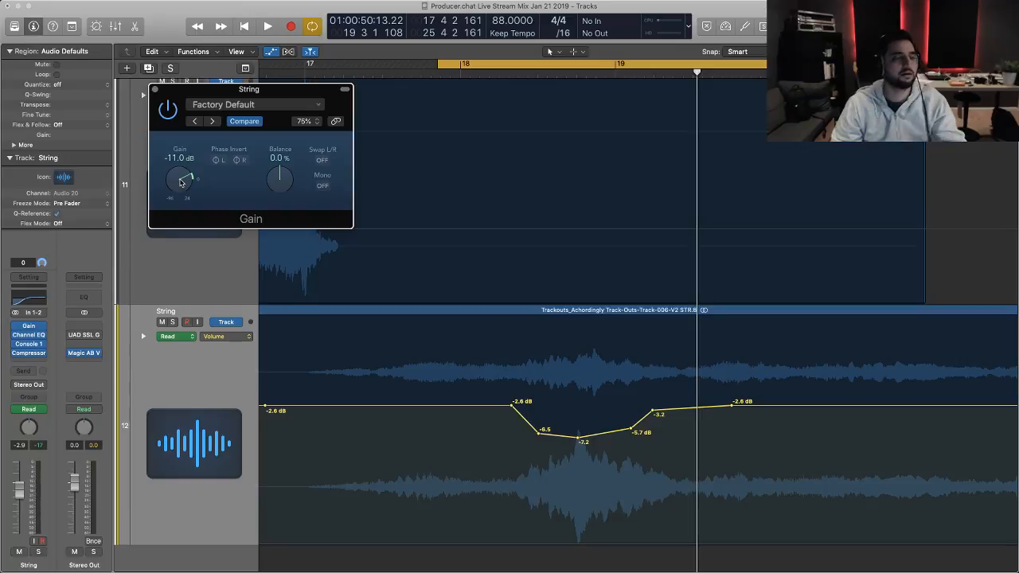
- Audition the reduced String in the full mix from bar 18 and close the Gain plug-in window
key("space")
key("z")
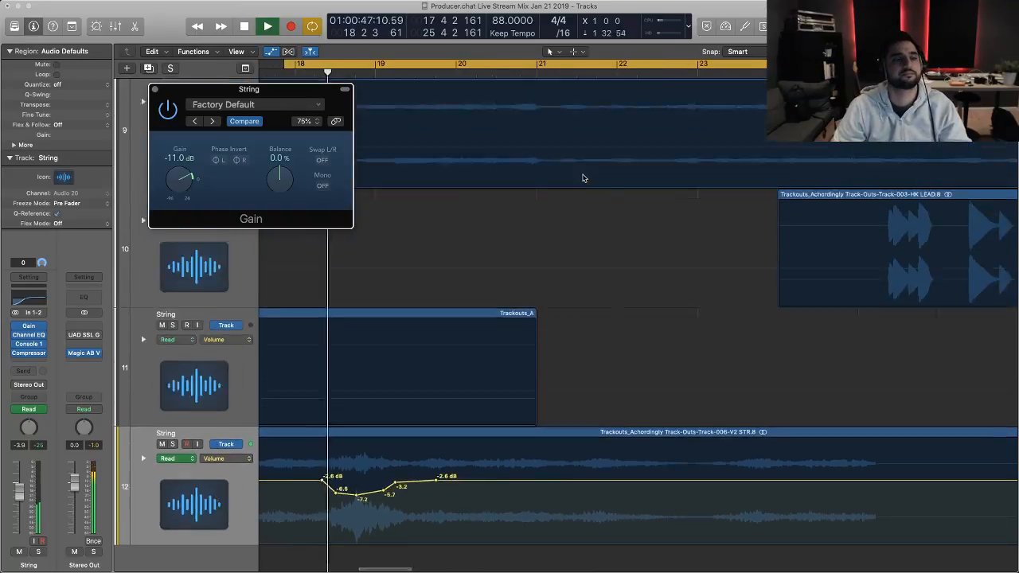
scroll(584, 179, "down", 5)
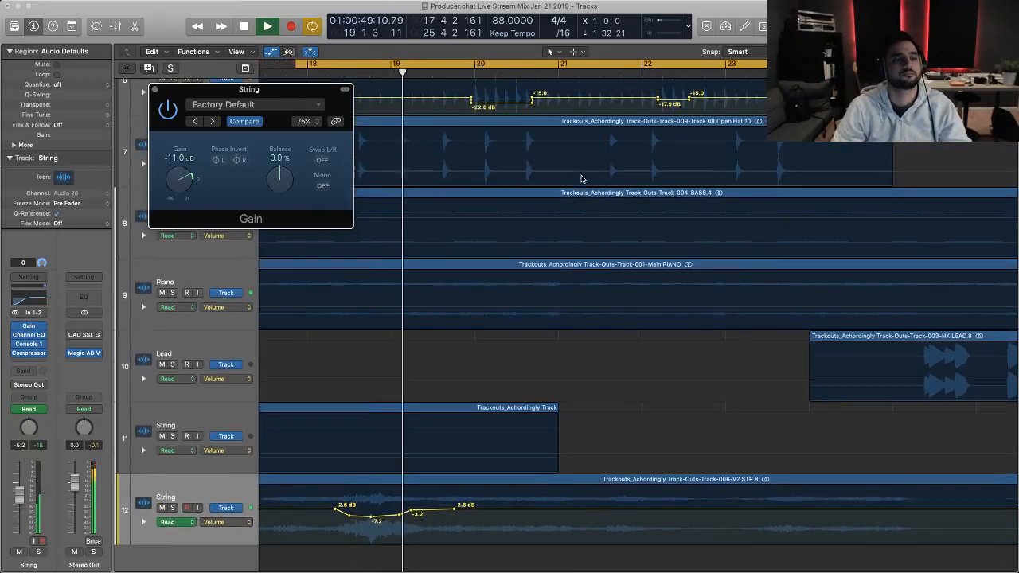
scroll(586, 178, "left", 2)
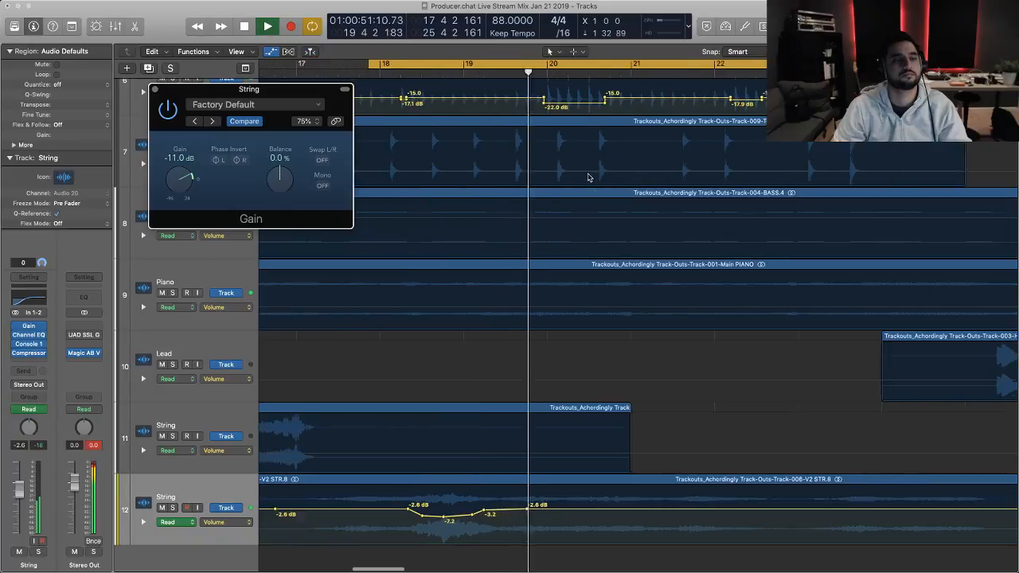
scroll(589, 178, "left", 5)
scroll(586, 177, "right", 3)
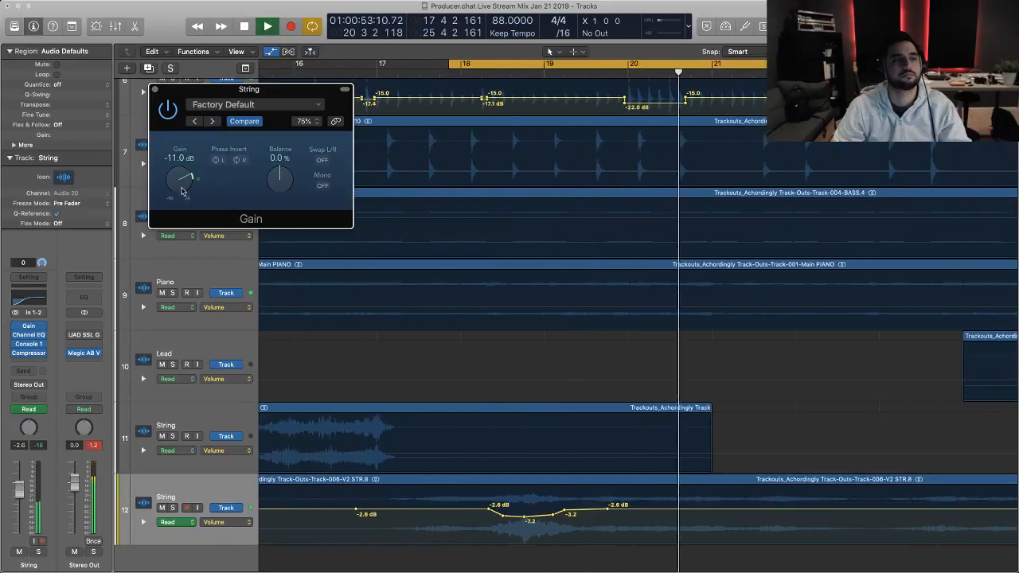
key("space")
left_click(154, 89)
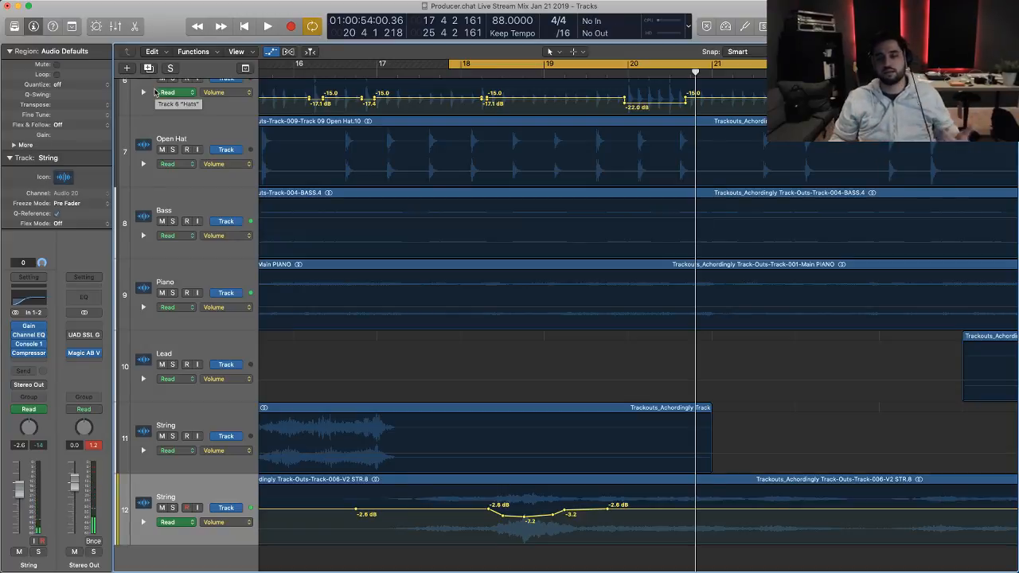
key("x")
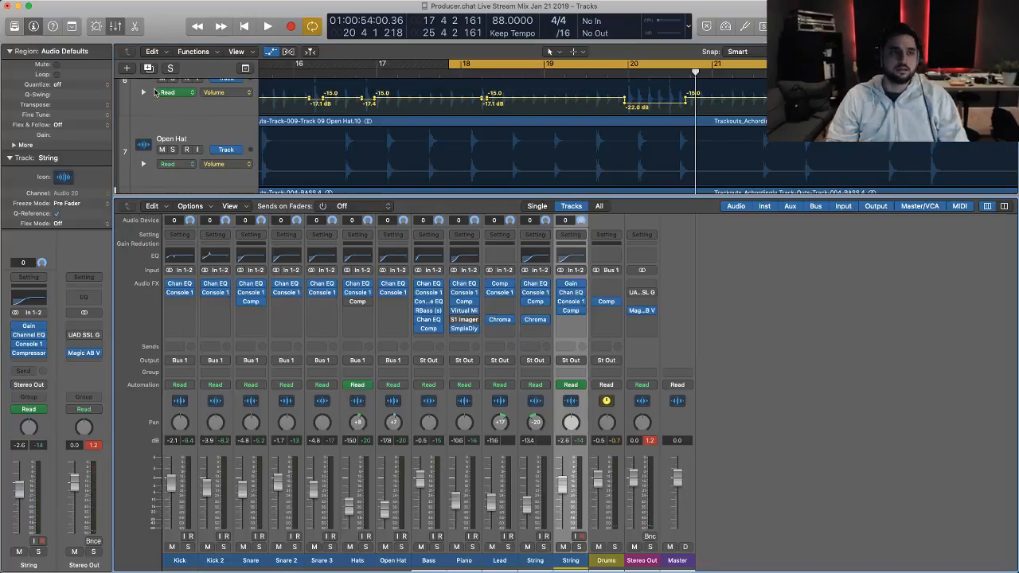
key("space")
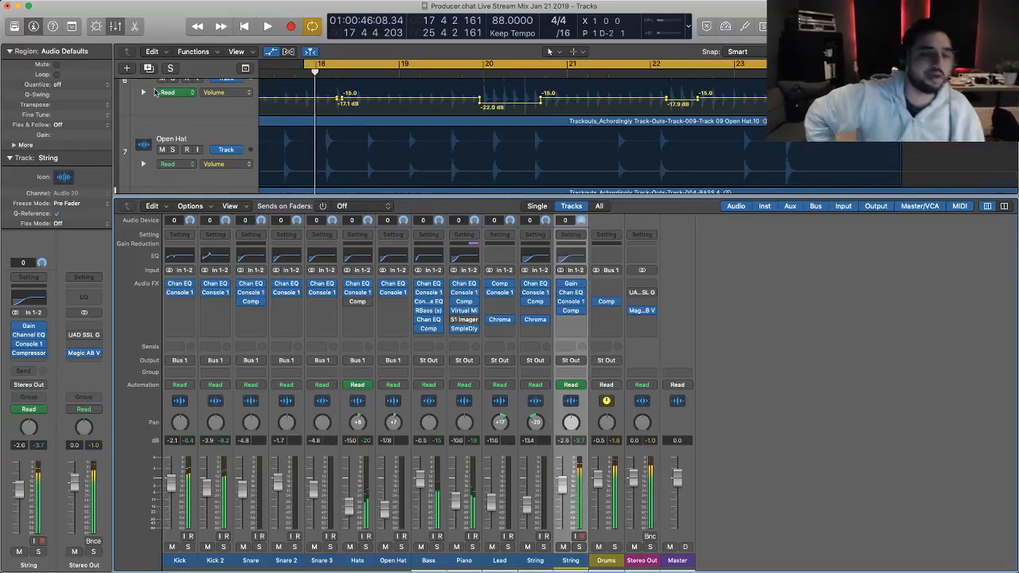
key("x")
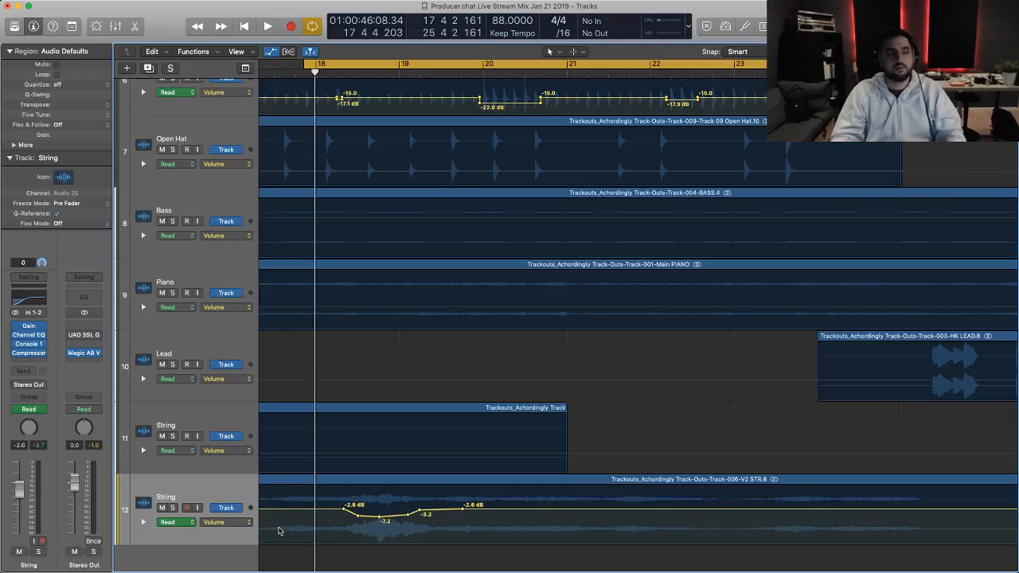
mouse_move(32, 329)
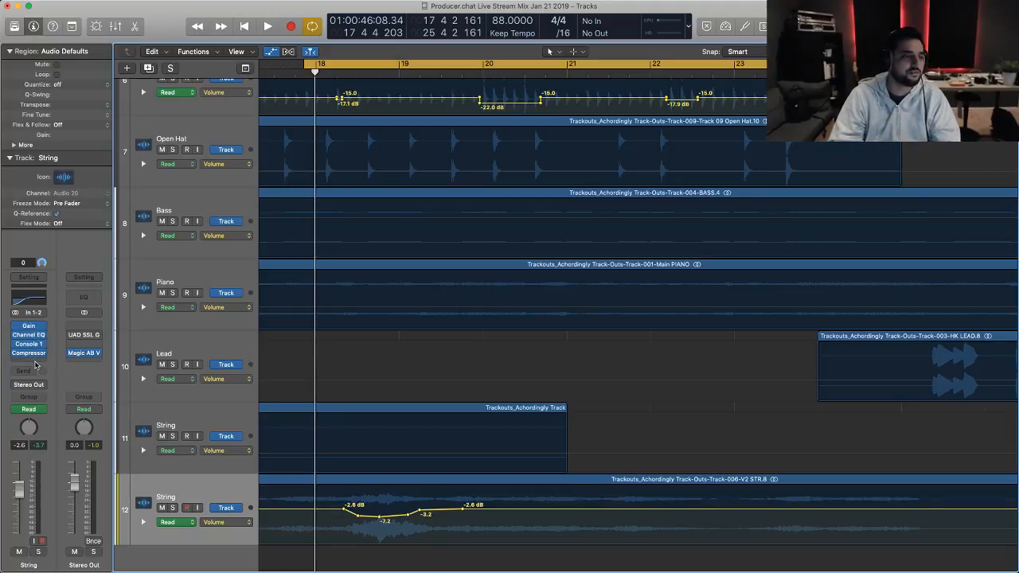
- Route the output of the lower String track, the one with the Gain plug-in, to Bus 2 in the mixer
left_click(221, 481)
key("x")
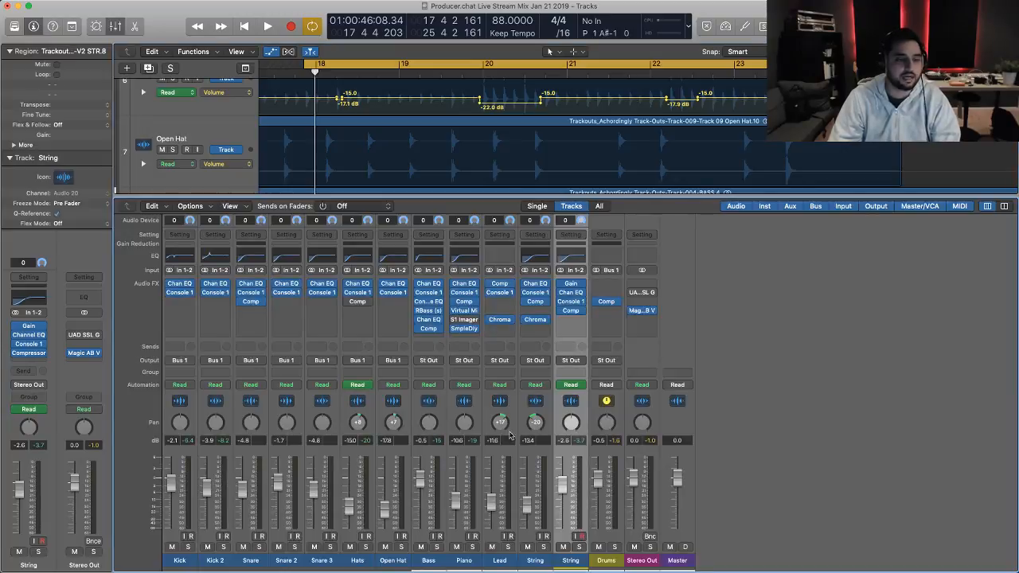
left_click(568, 364)
mouse_move(577, 397)
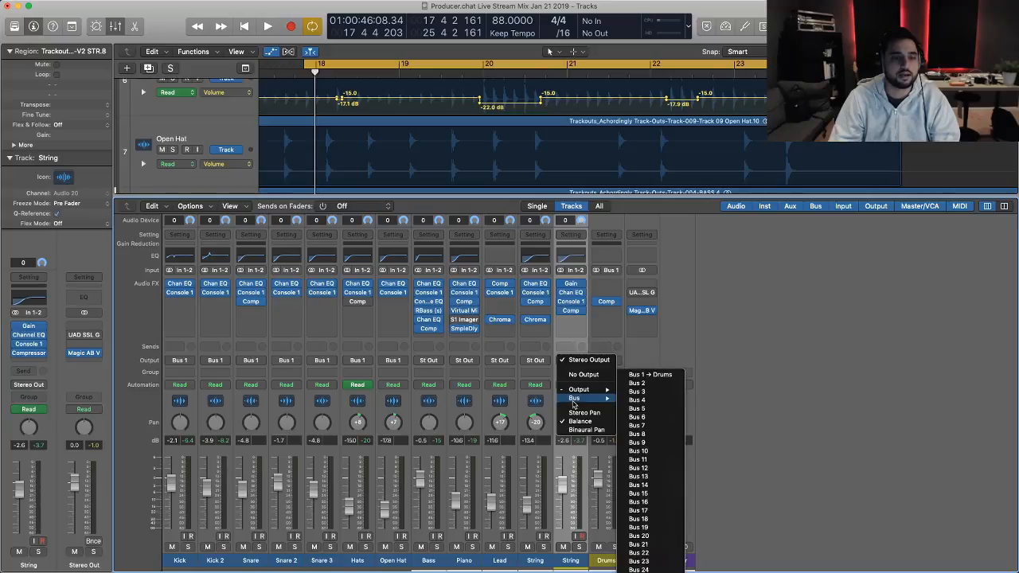
left_click(647, 384)
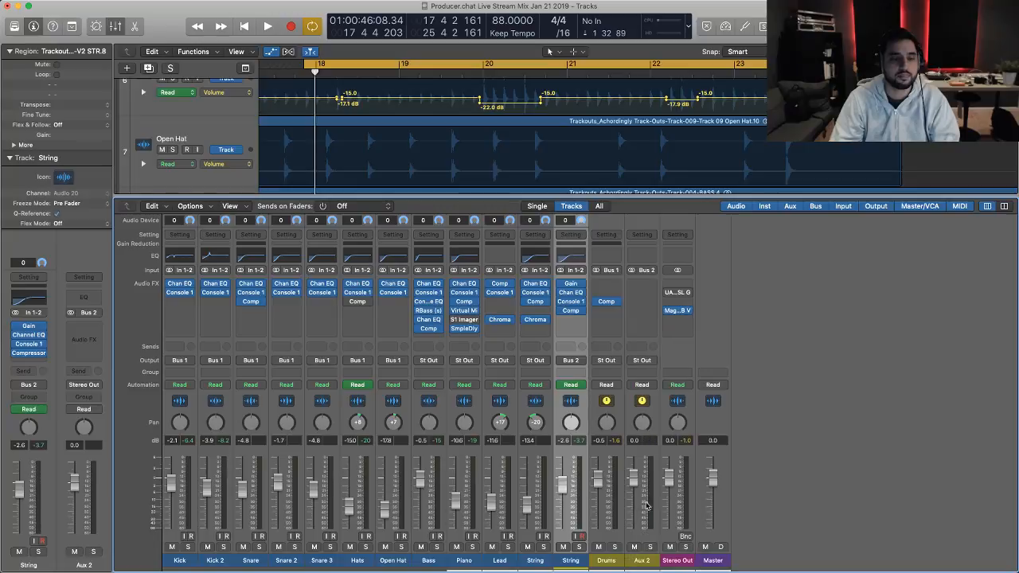
- Rename the new Bus 2 aux channel as String B
double_click(639, 561)
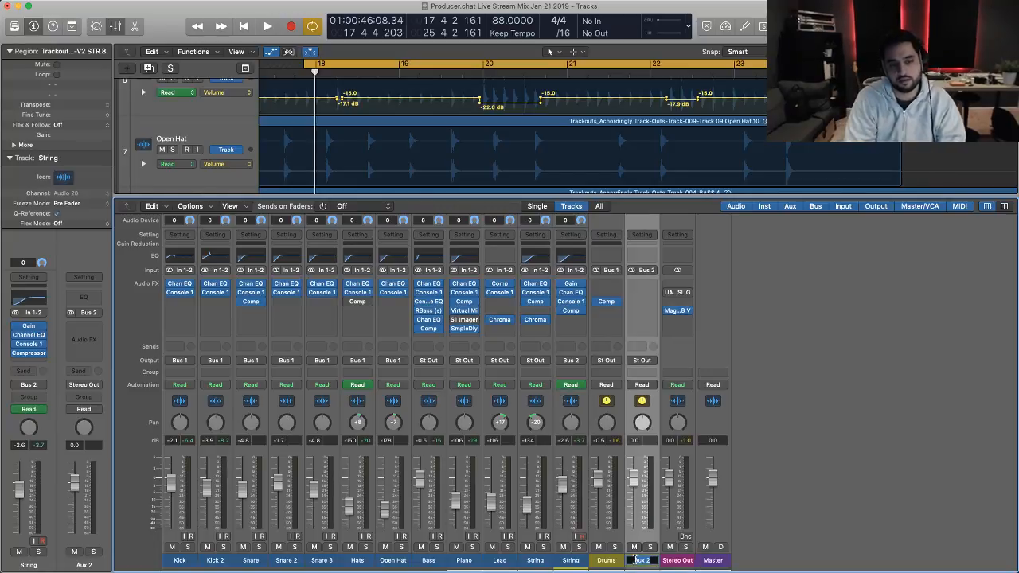
type("String")
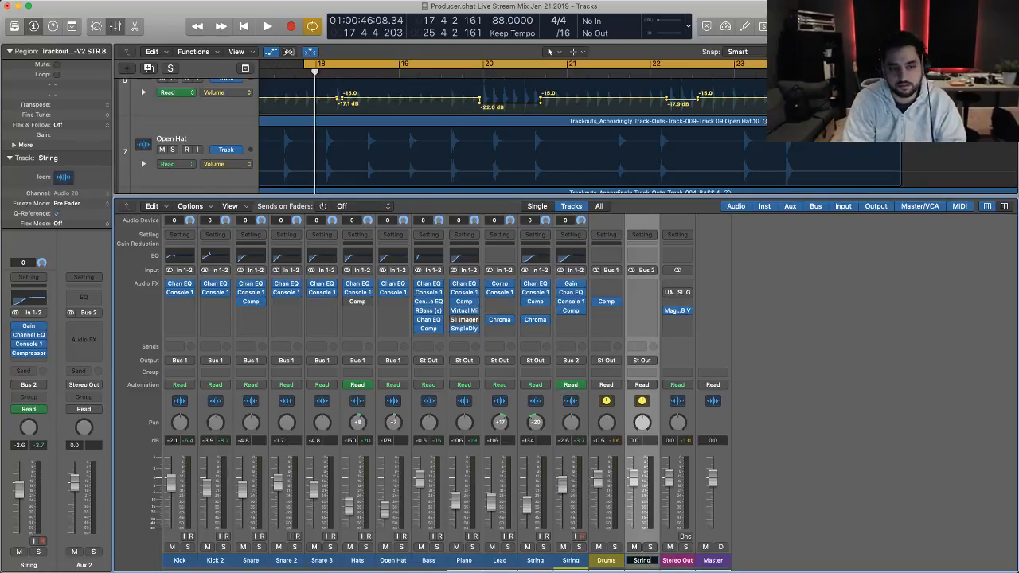
type(" B")
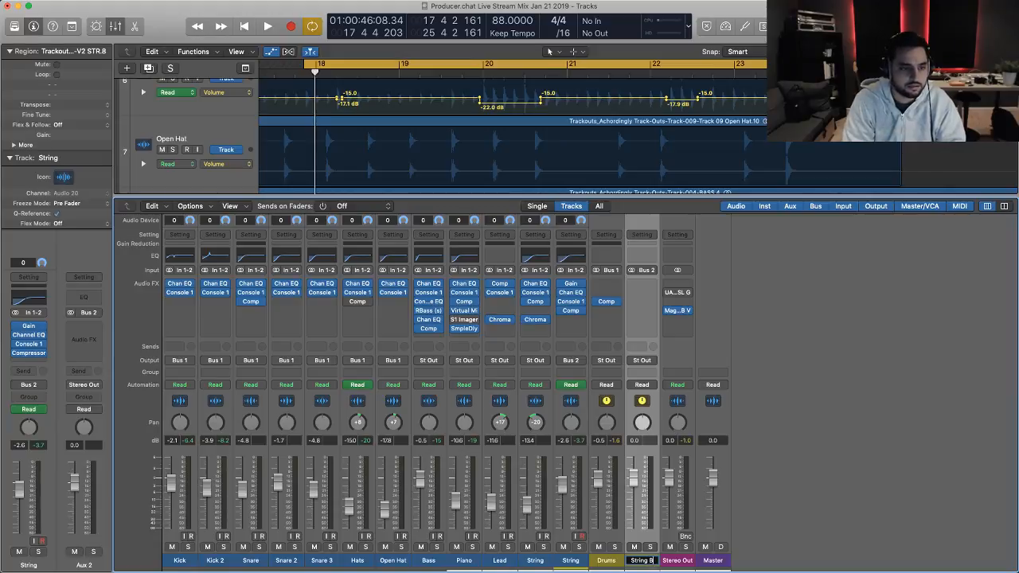
key("Return")
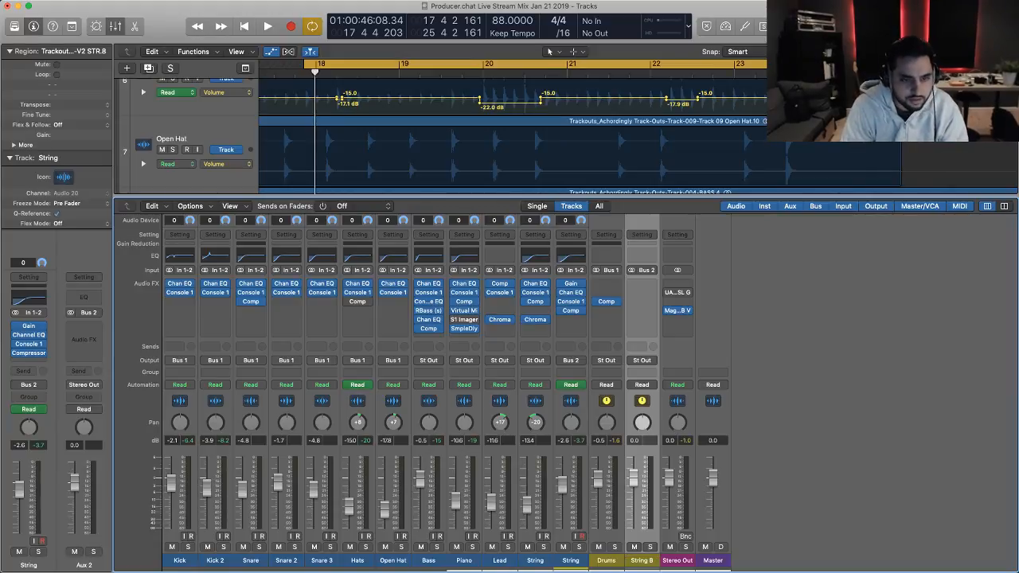
- Rename the String channel routed to Bus 2 as String B and the other String channel as String A
double_click(576, 564)
key("Right")
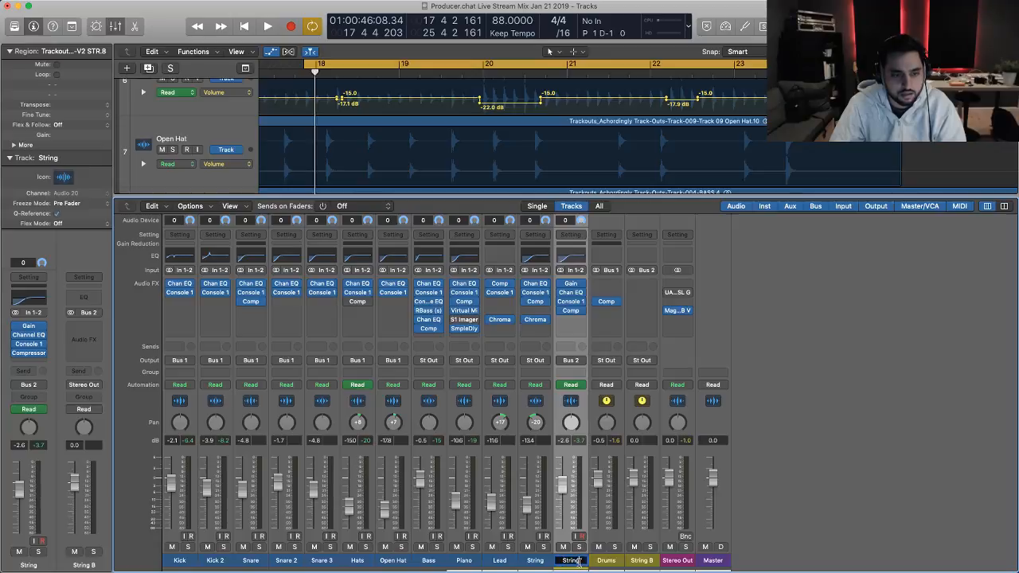
type("B")
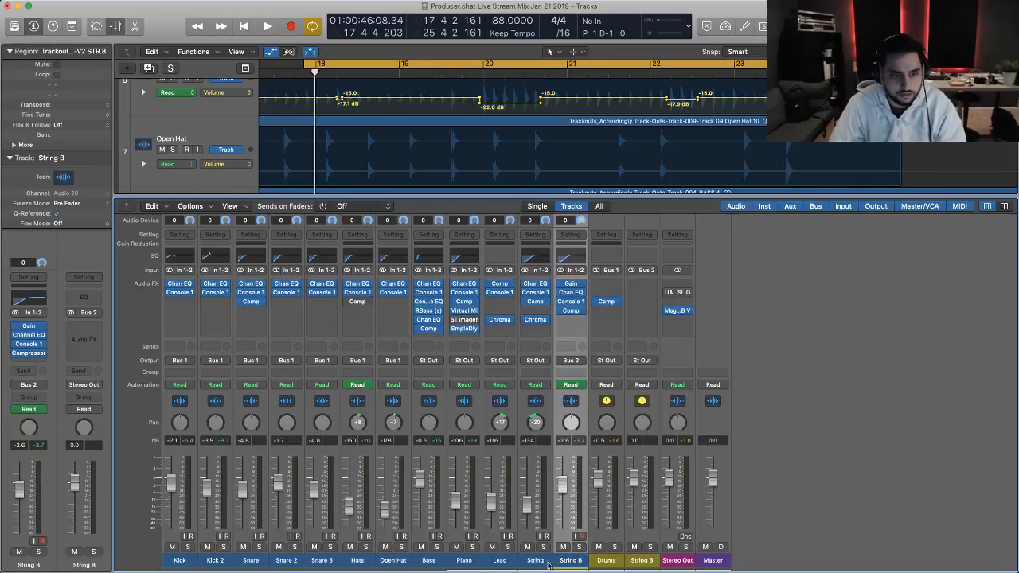
double_click(534, 560)
key("Right")
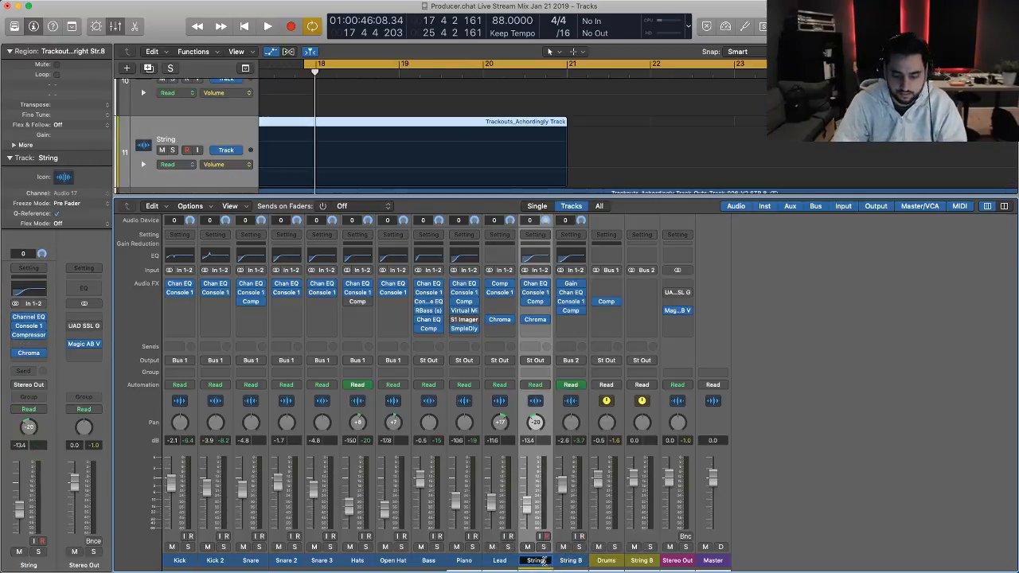
type("A")
key("Return")
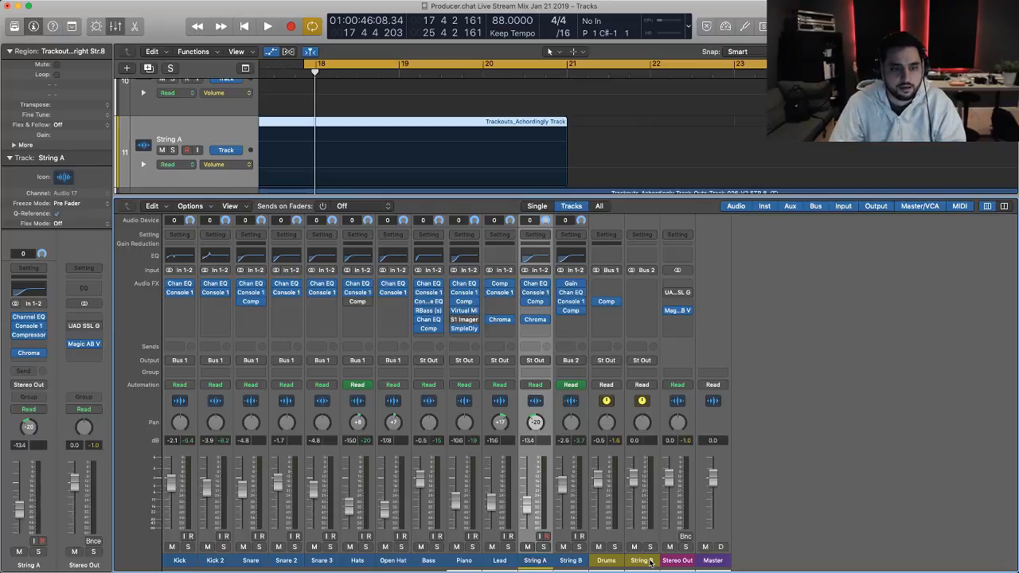
- Rename the aux channel fed by Bus 2 as Strings Aux
double_click(646, 561)
left_click(653, 561)
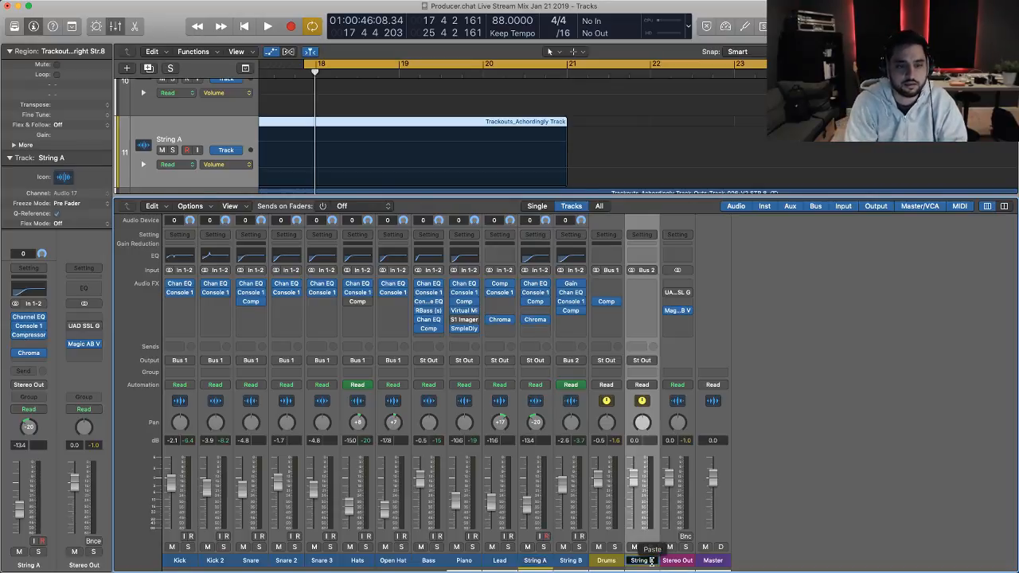
type("B")
key("BackSpace")
key("BackSpace")
type("s Aux")
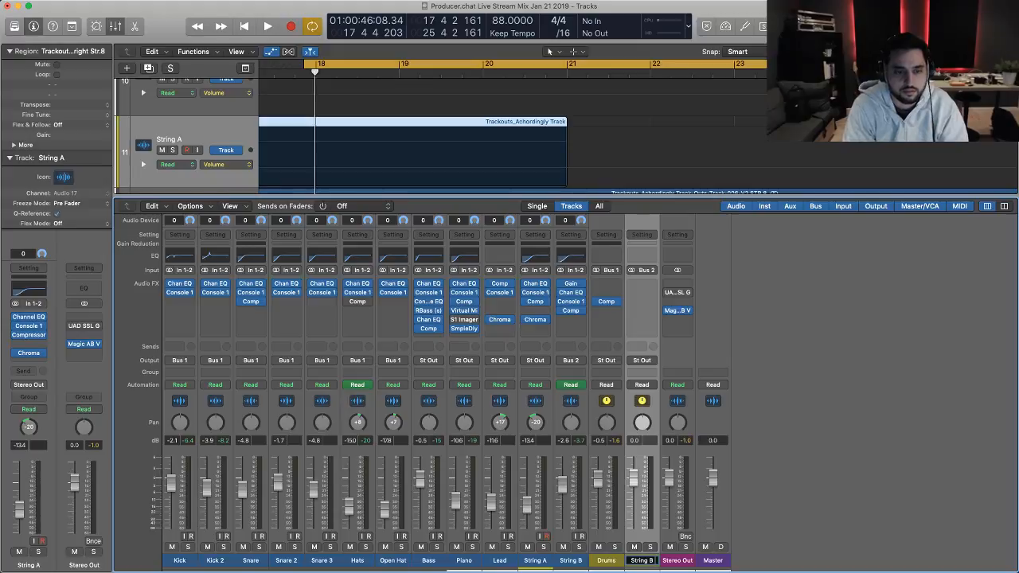
key("Return")
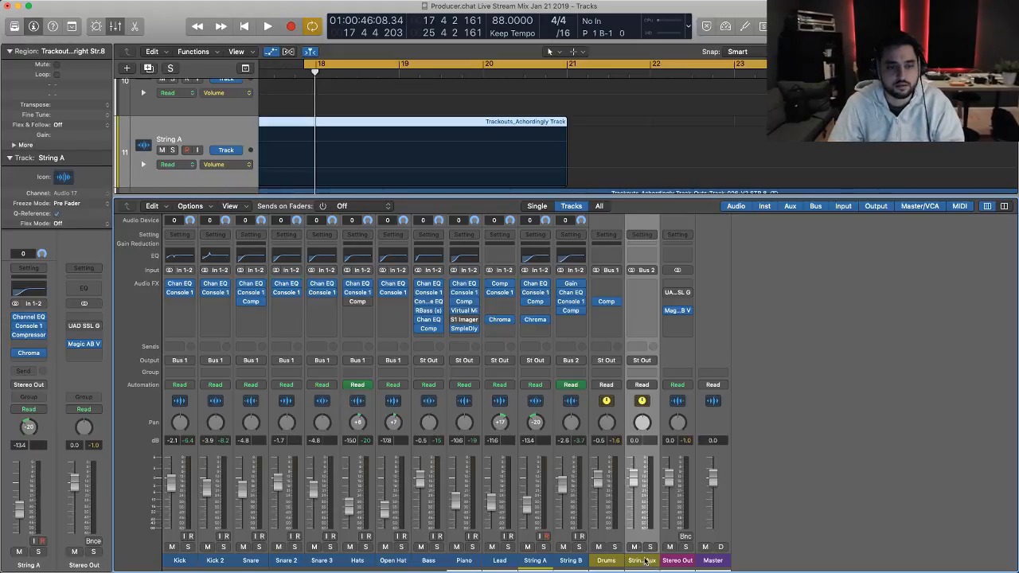
- Lower the String B Aux fader to about -1.9 dB while playing back the section
key("space")
left_click_drag(634, 476, 637, 495)
key("space")
key("space")
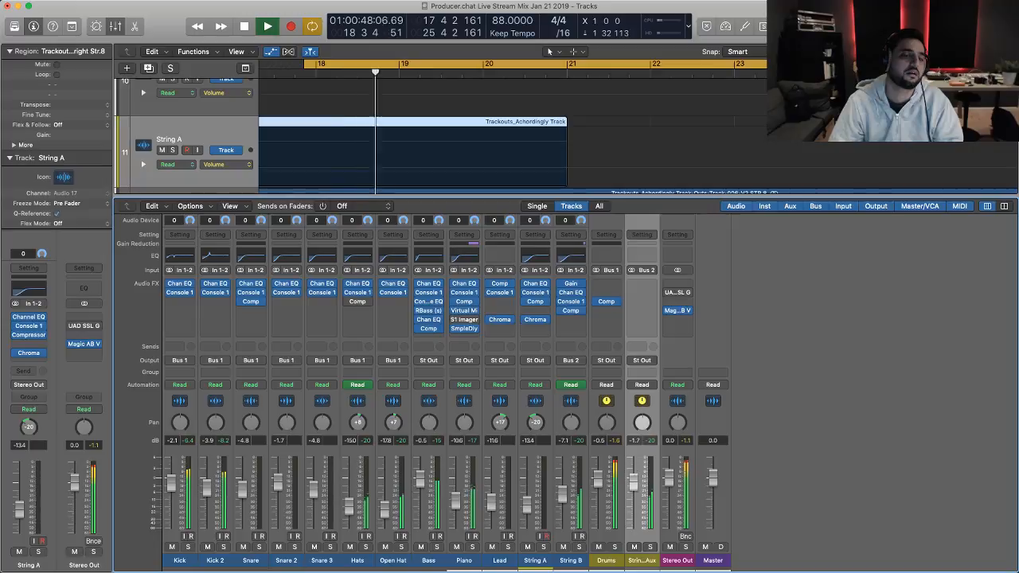
key("space")
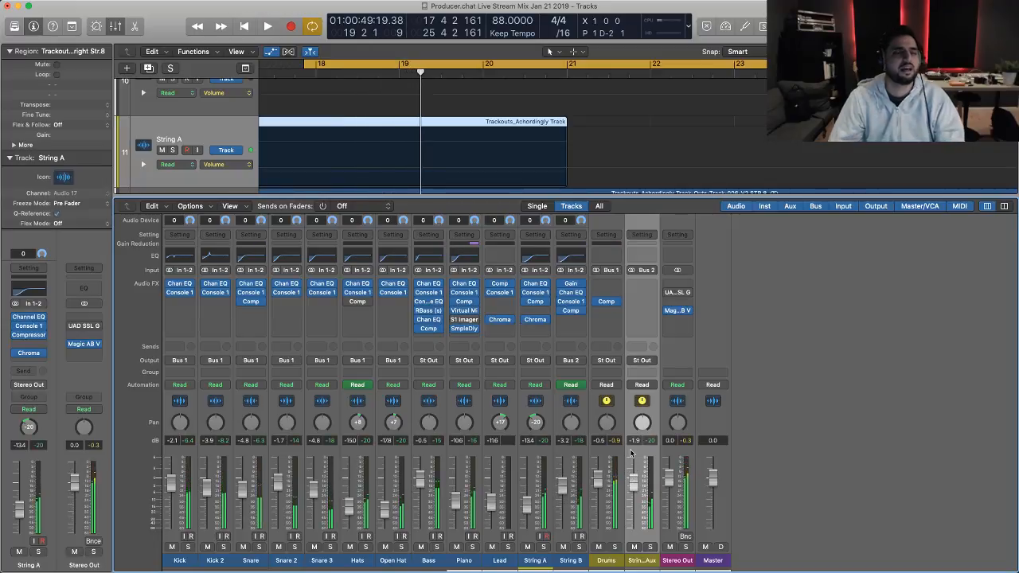
key("x")
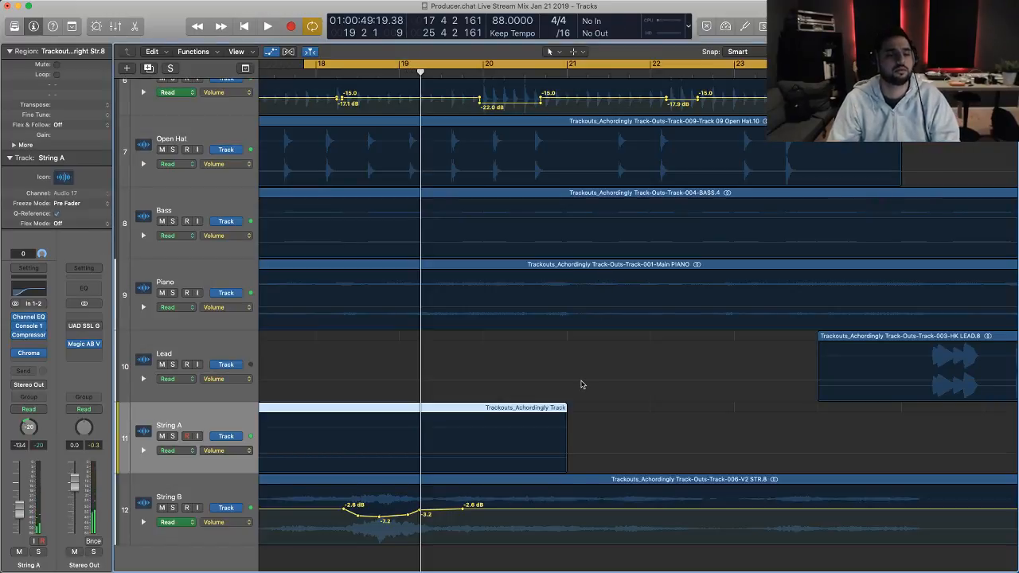
scroll(463, 391, "down", 2)
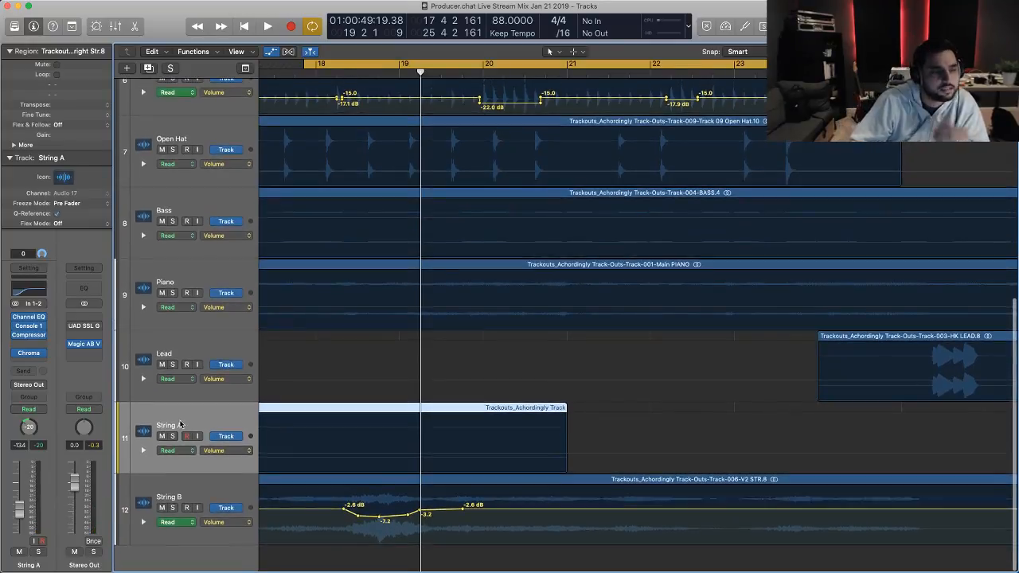
right_click(183, 420)
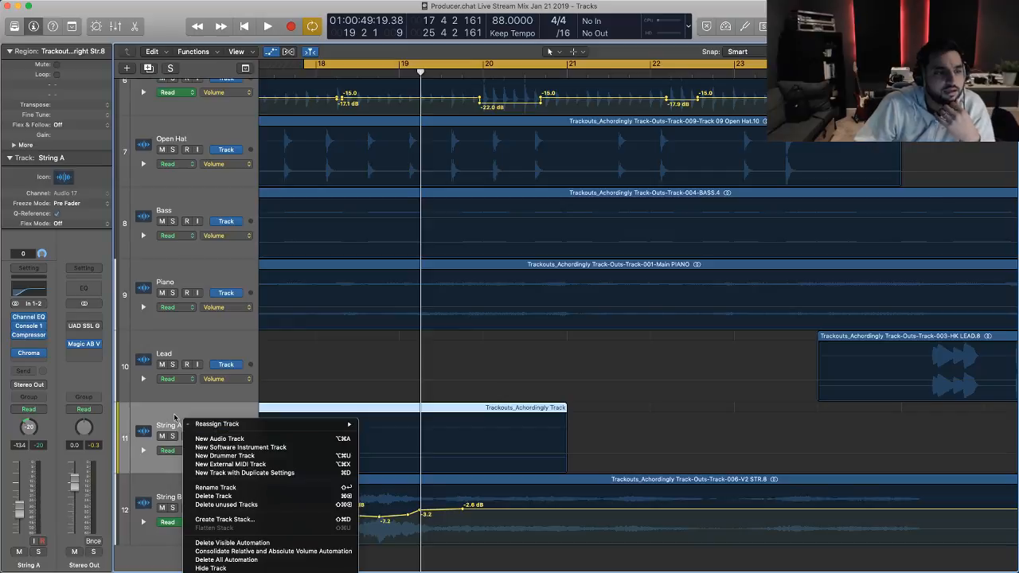
right_click(175, 416)
right_click(216, 408)
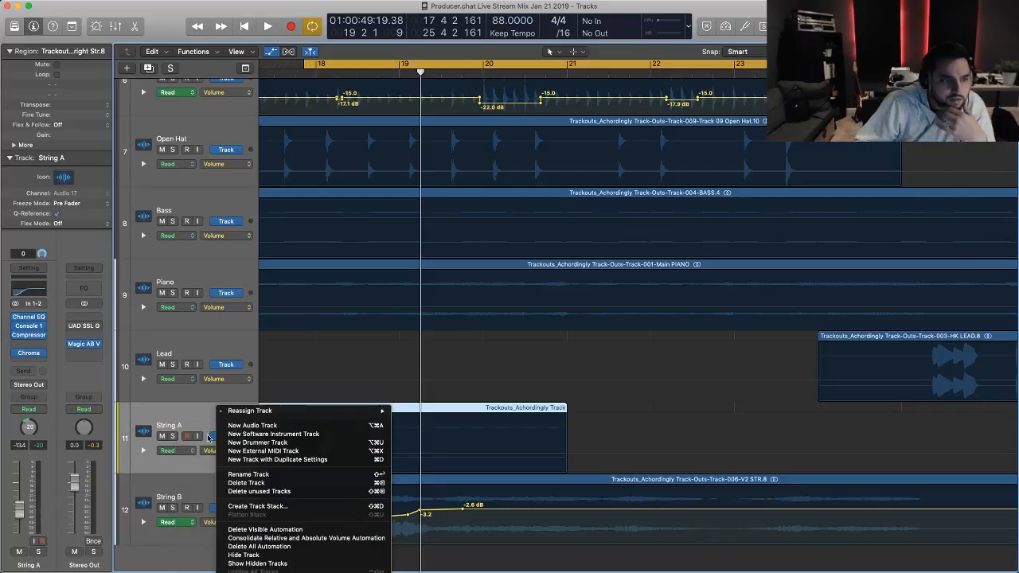
left_click(190, 408)
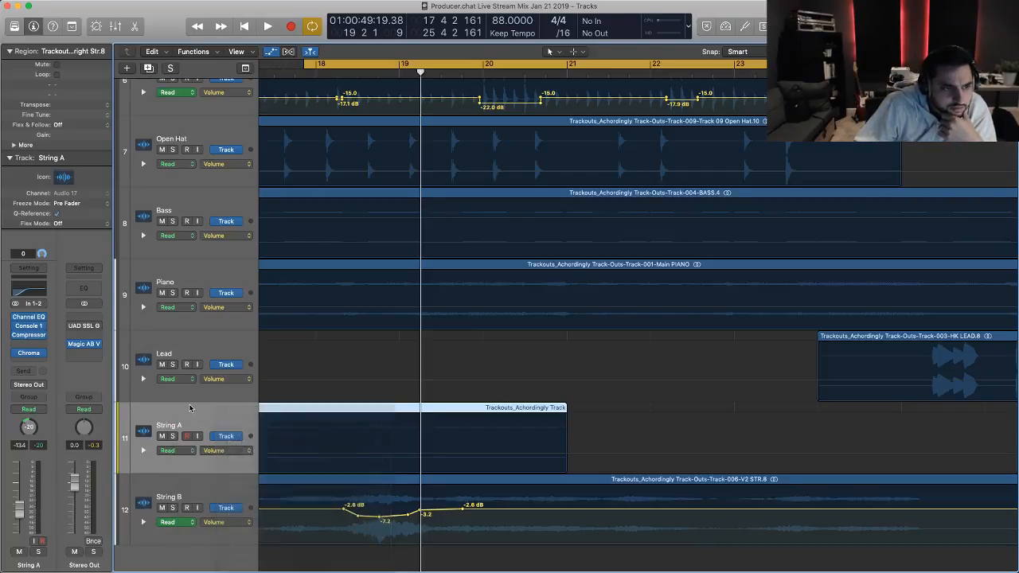
left_click(207, 477)
right_click(209, 477)
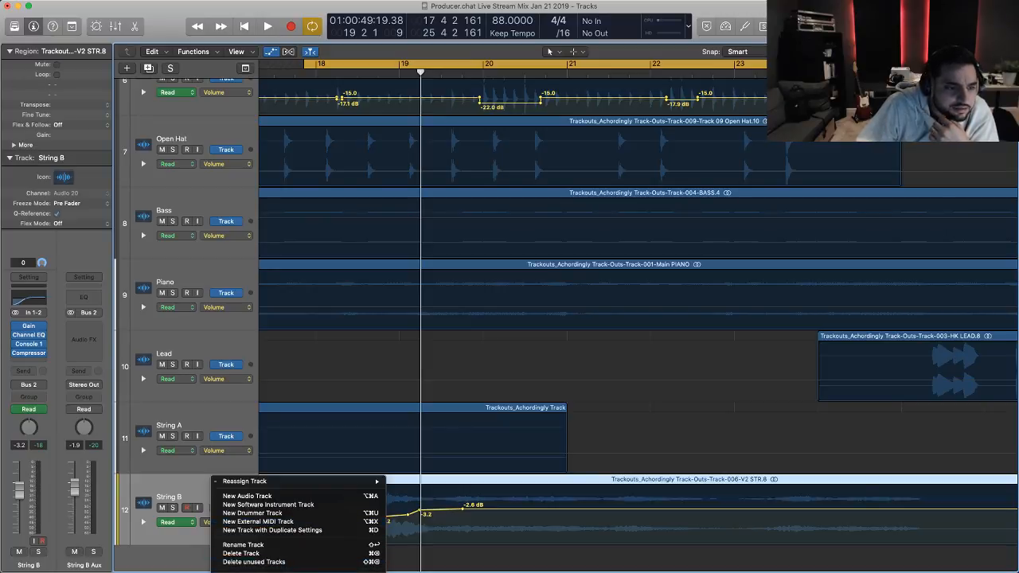
left_click(207, 492)
- Fine-tune the String B Aux fader to about -1.6 dB while playing back the section
key("x")
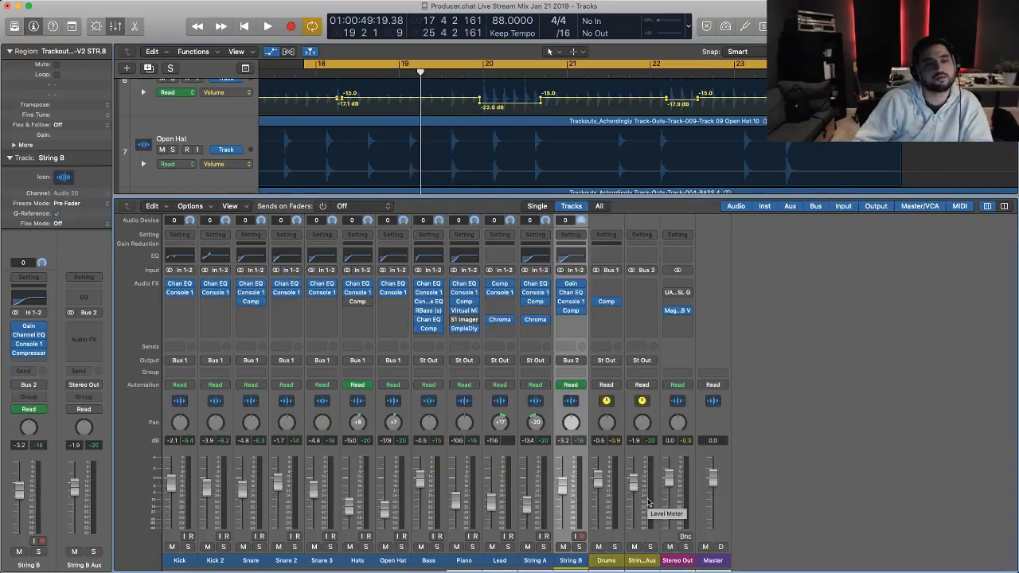
key("space")
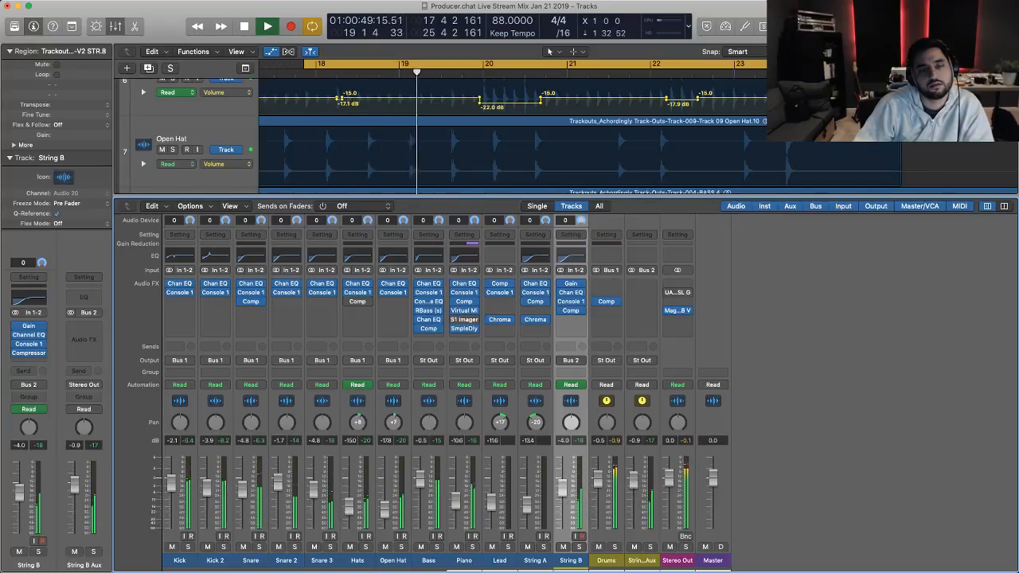
key("space")
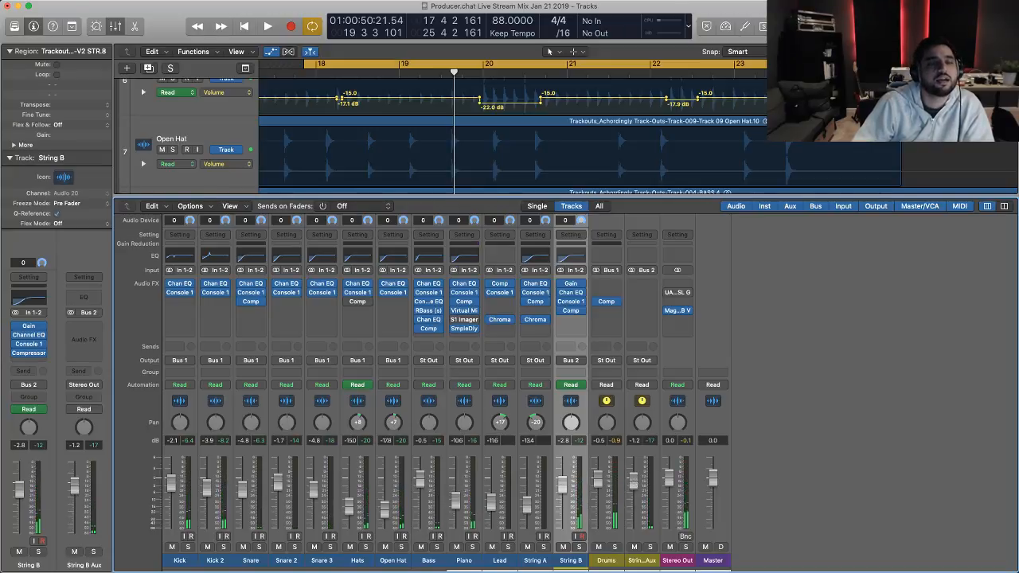
left_click_drag(637, 482, 638, 480)
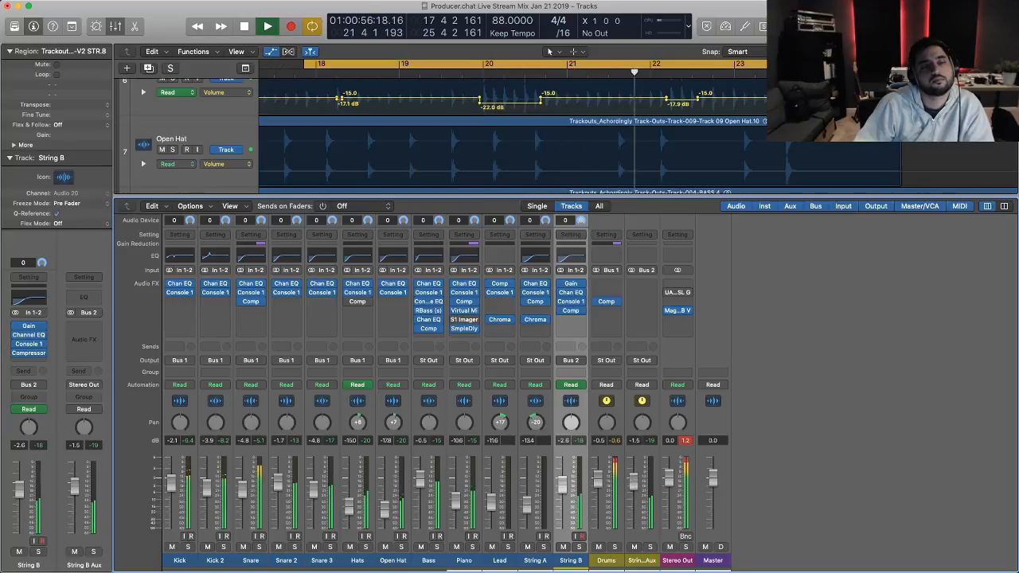
key("space")
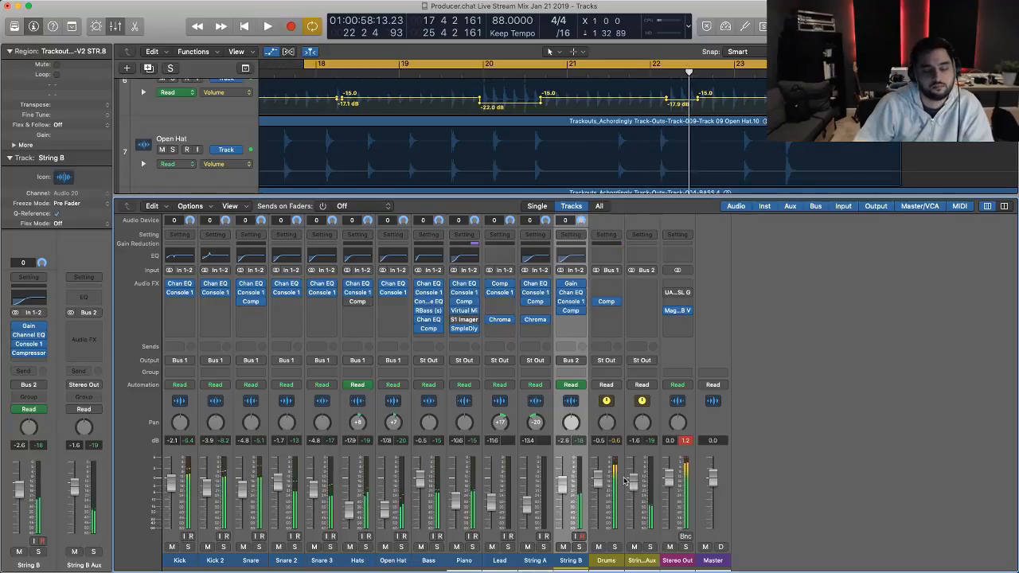
- Add a second String B track sharing the same channel directly below the existing String B track
key("x")
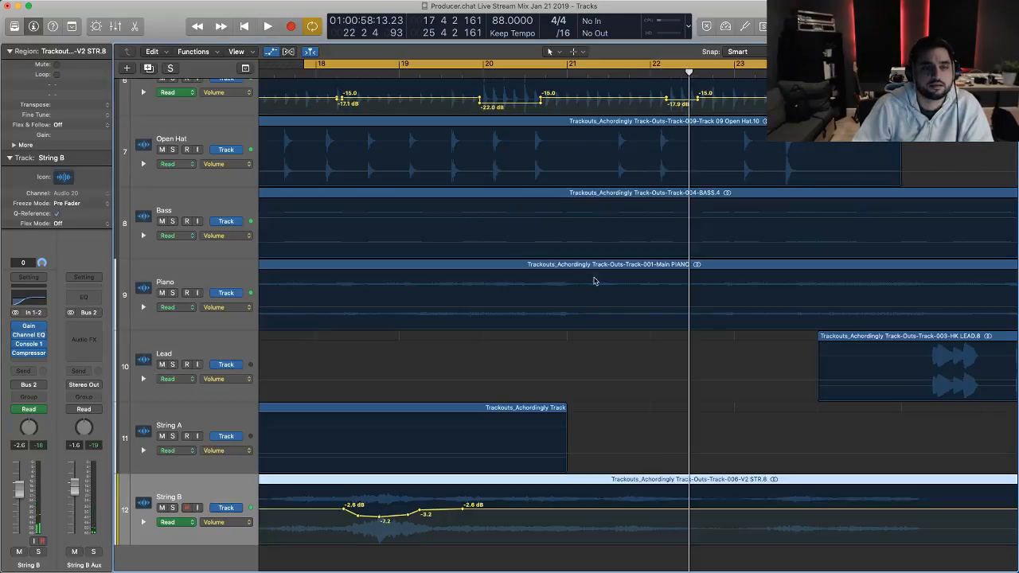
key("z")
scroll(725, 307, "up", 2)
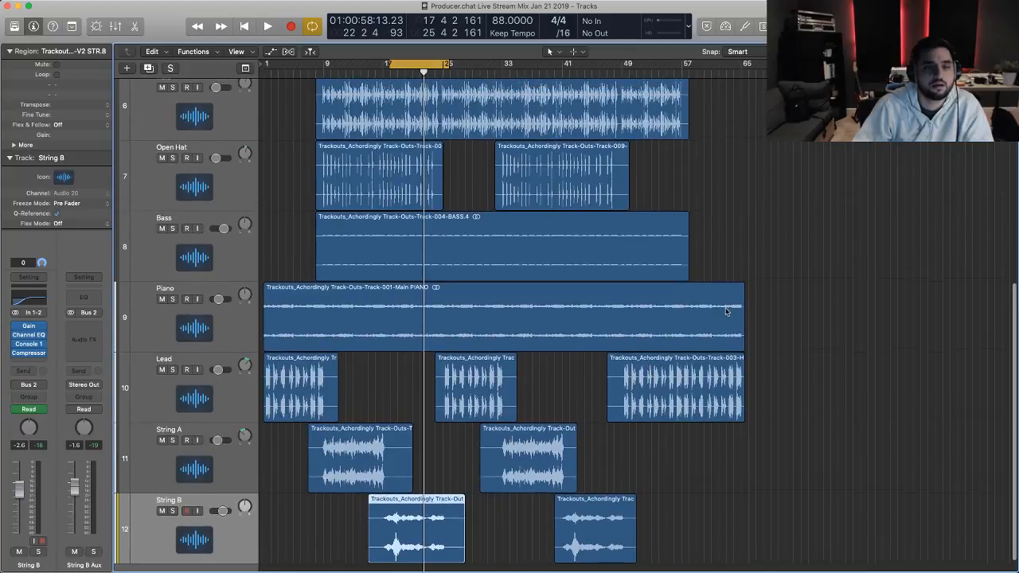
scroll(710, 249, "down", 3)
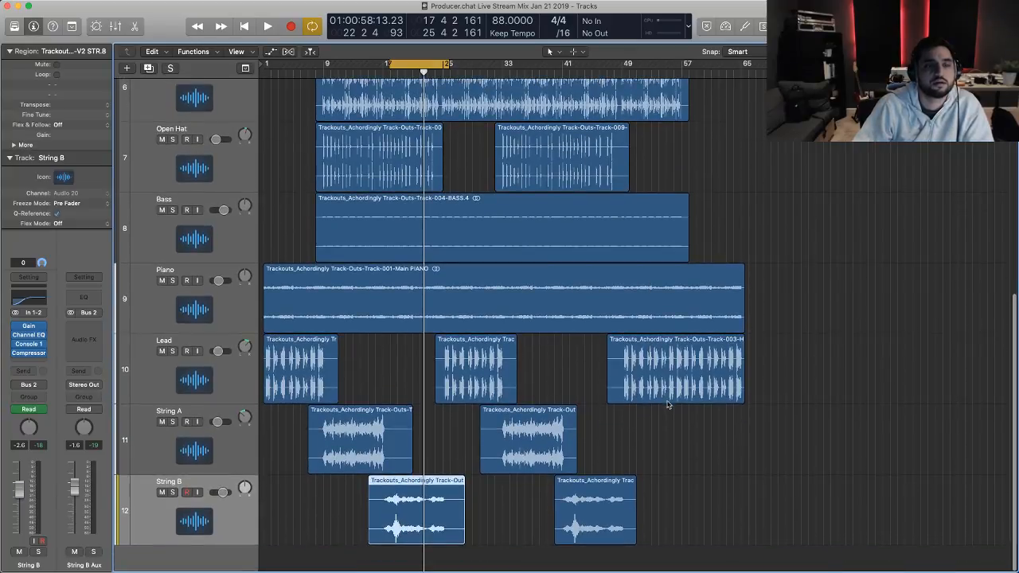
left_click_drag(696, 440, 335, 567)
key("z")
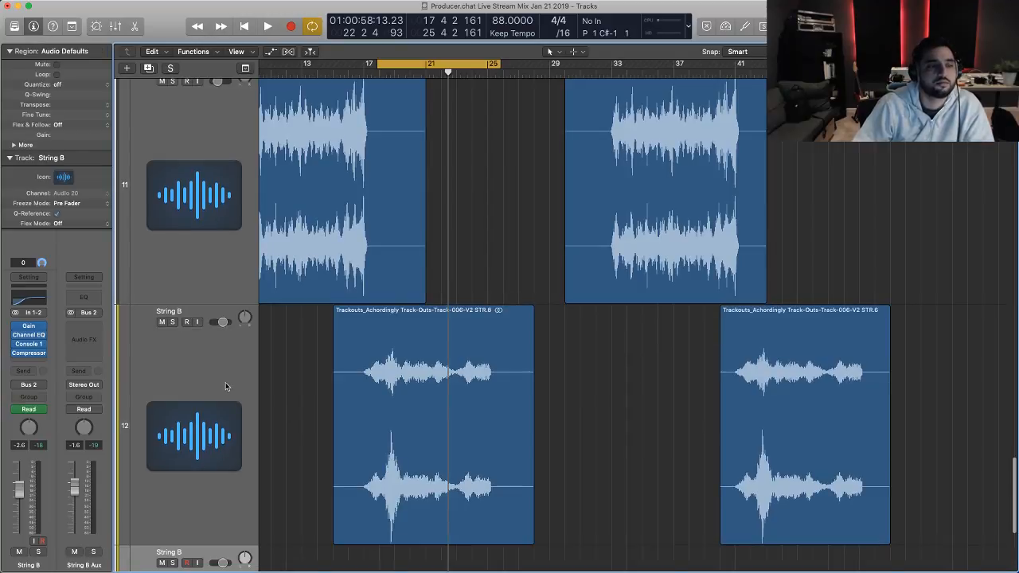
scroll(659, 363, "down", 4)
scroll(659, 362, "up", 2)
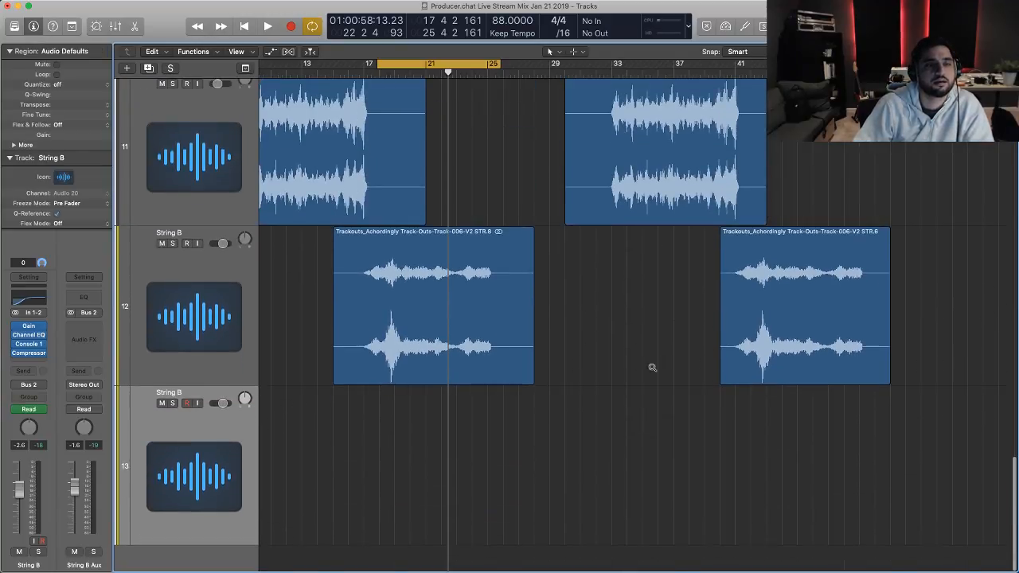
- Copy the first String B region with its volume automation onto the new String B track, aligned with the start of the second region
key("a")
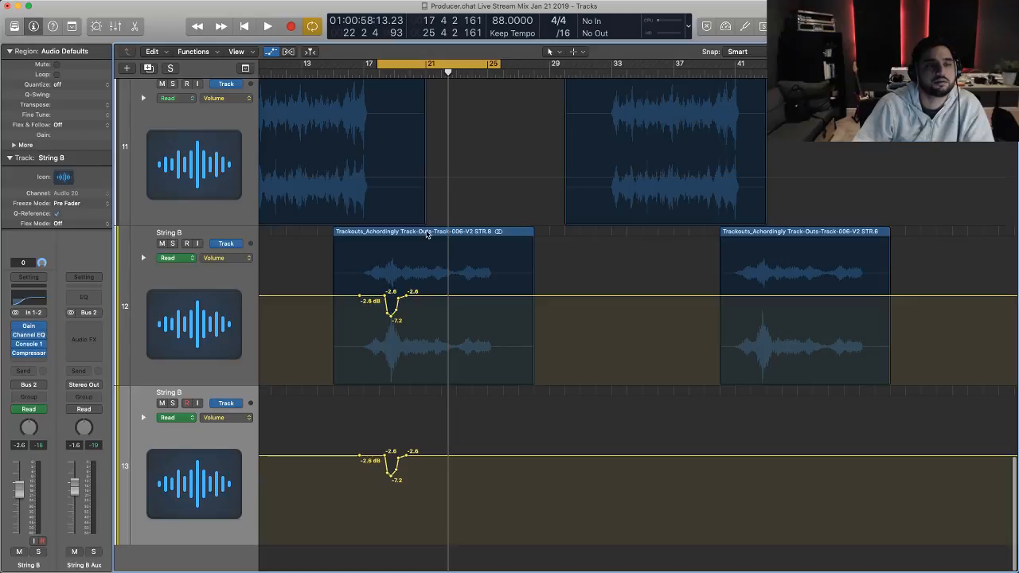
left_click(381, 312)
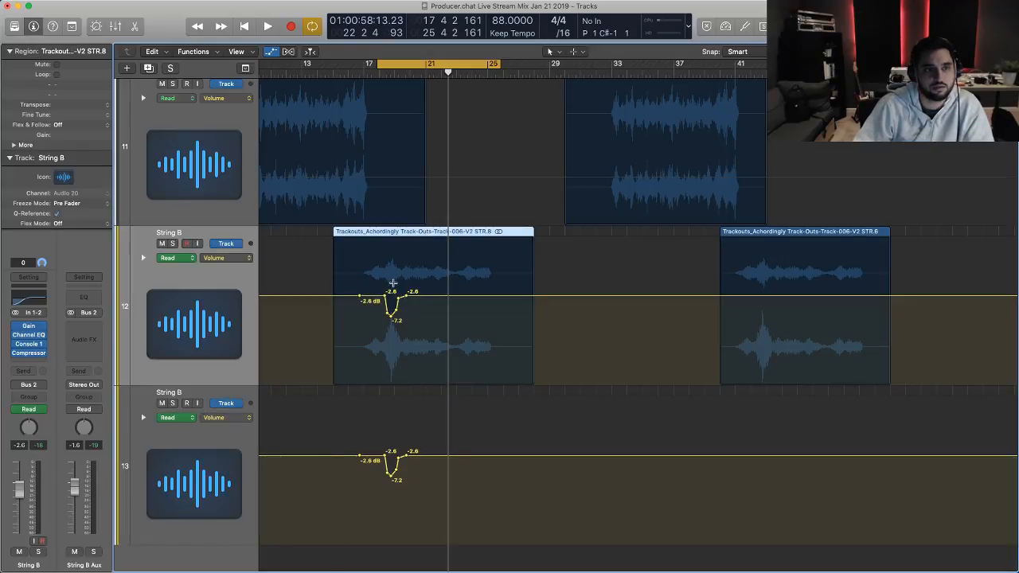
left_click_drag(441, 231, 822, 417)
left_click(707, 395)
left_click(740, 393)
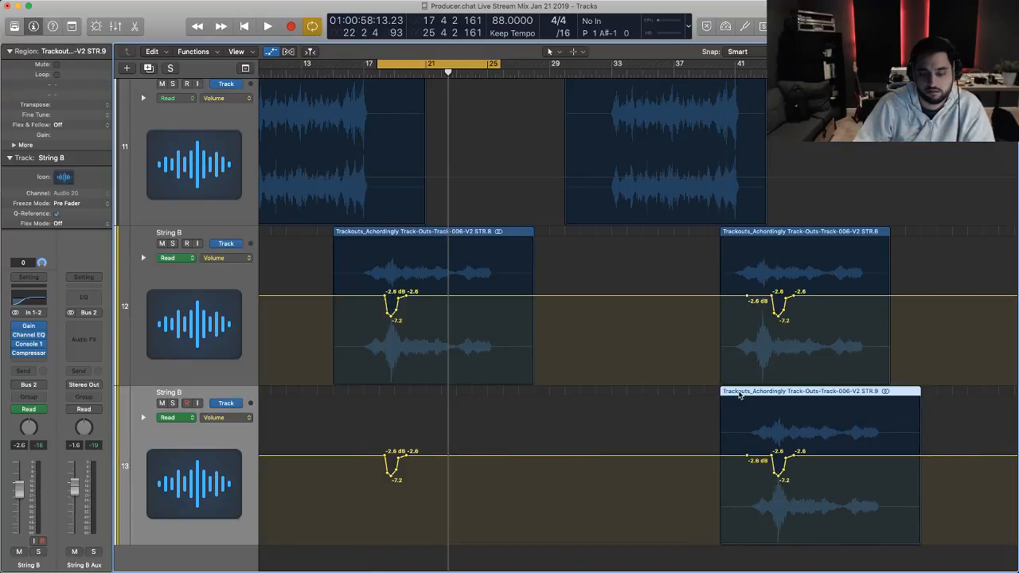
- Mute the copied region on the lower String B track, undoing and redoing the edits to compare the automation
key("ctrl+m")
left_click(714, 394)
key("super+z")
key("super+z")
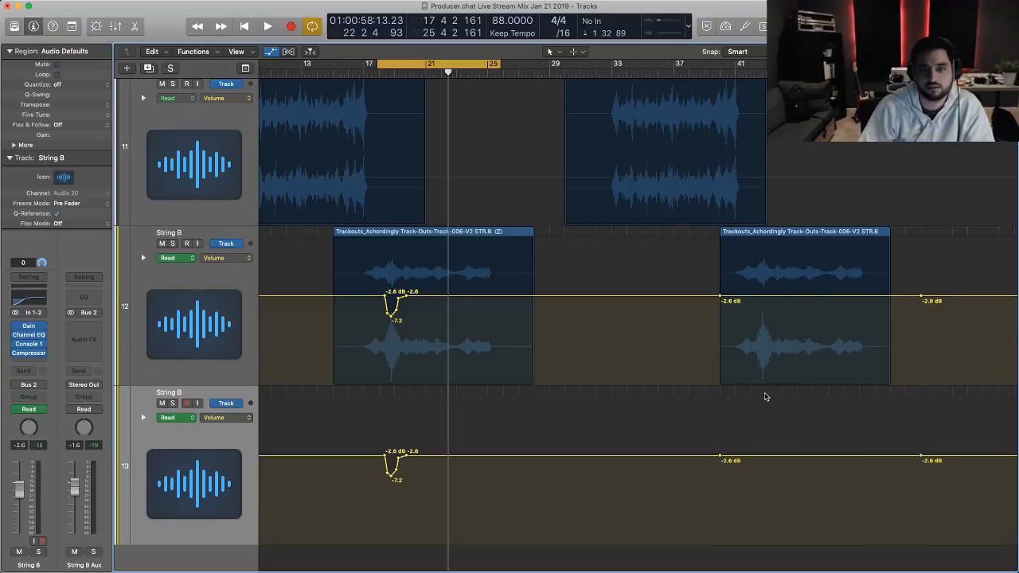
key("super+shift+z")
key("super+shift+z")
left_click(694, 389)
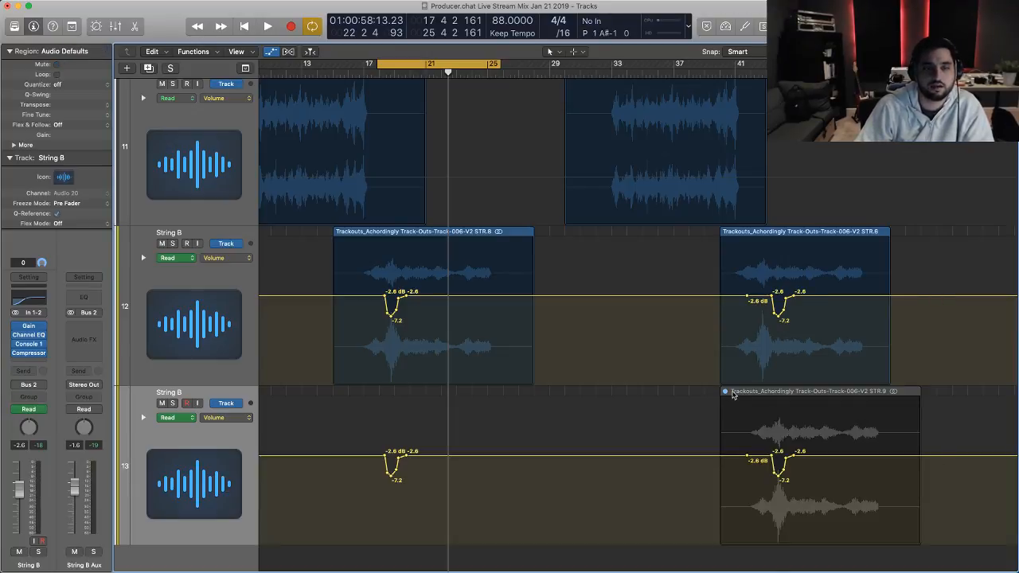
scroll(669, 375, "down", 5)
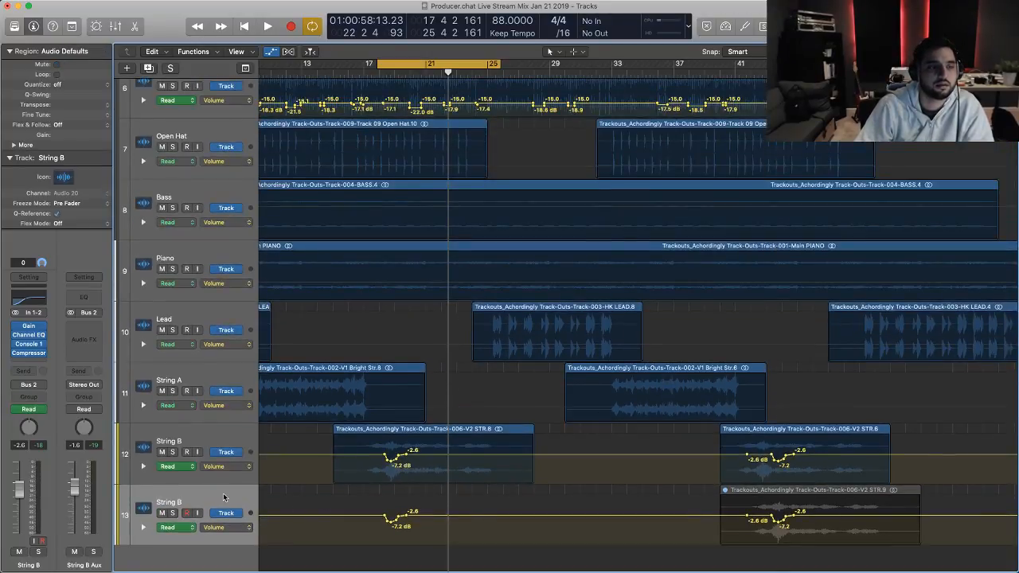
key("super+BackSpace")
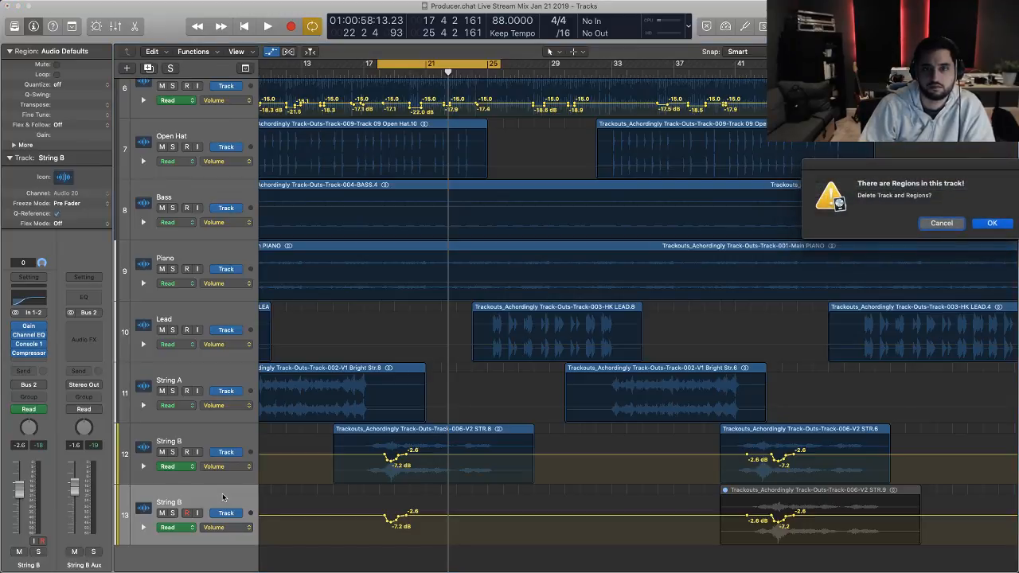
key("Return")
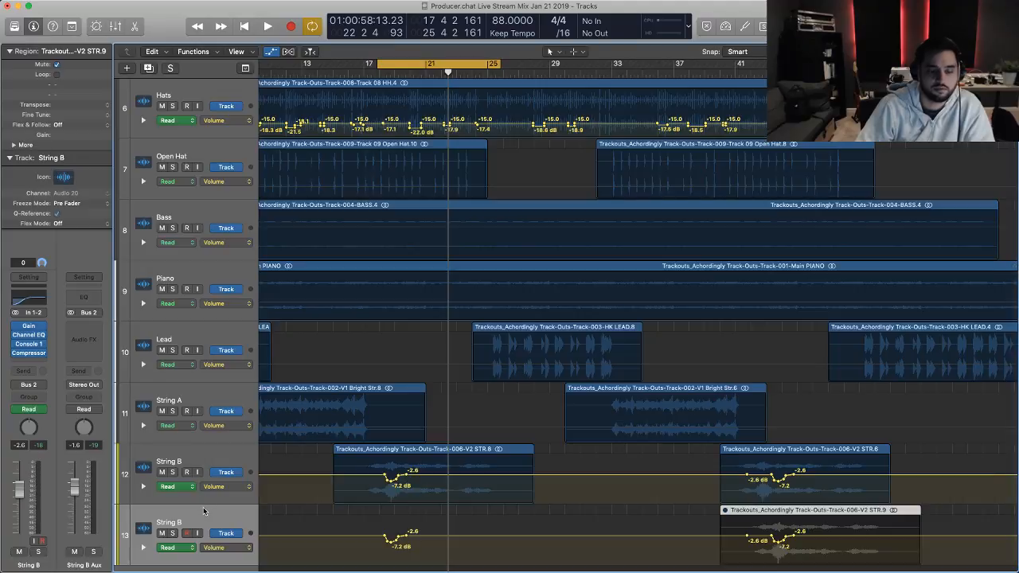
- Hide the lower String B track that holds the muted region copy
left_click(205, 509)
key("h")
key("h")
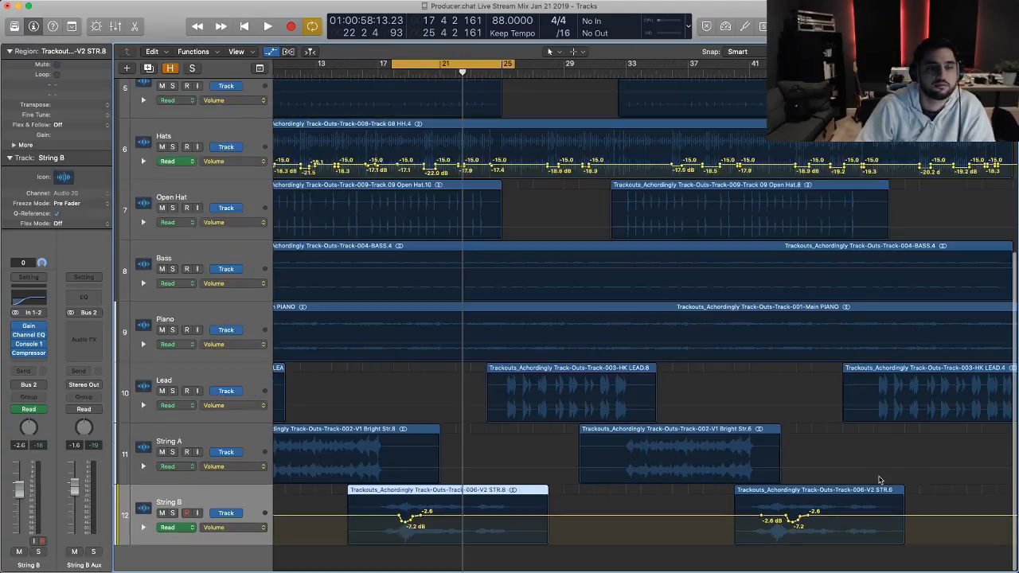
- Play back the section, and route the output of the Bass channel to Bus 3 in the mixer
key("space")
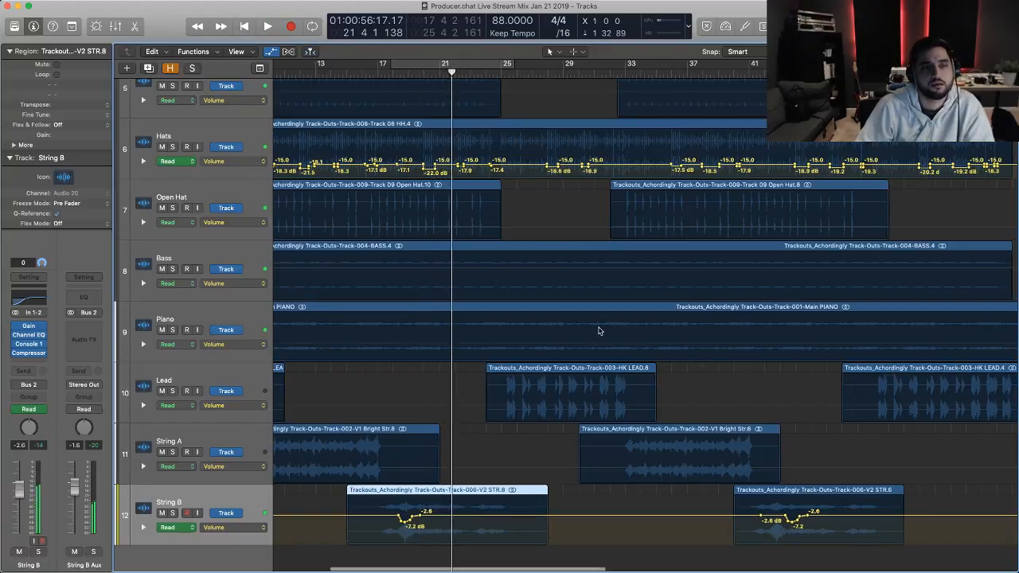
key("x")
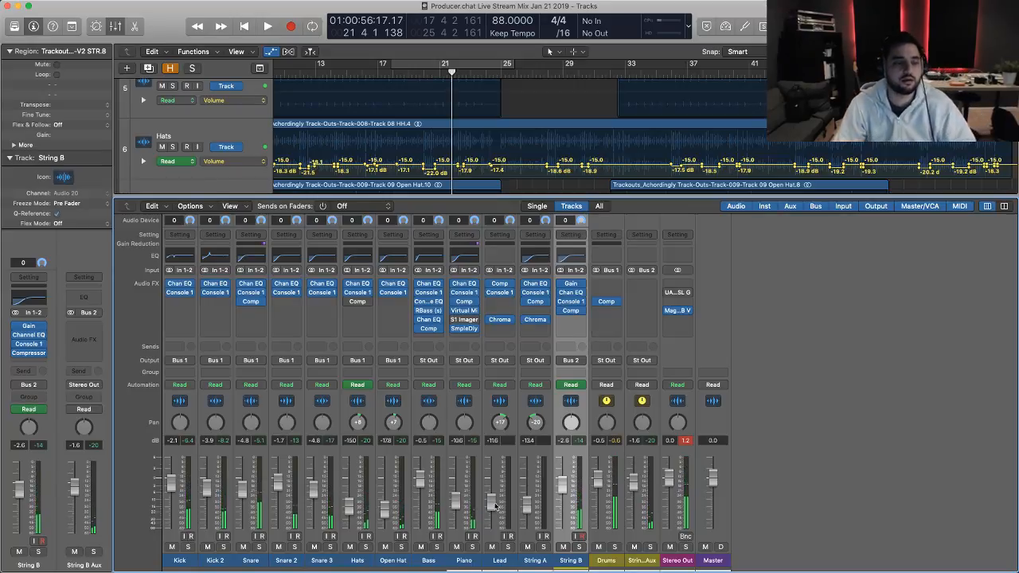
left_click(465, 560)
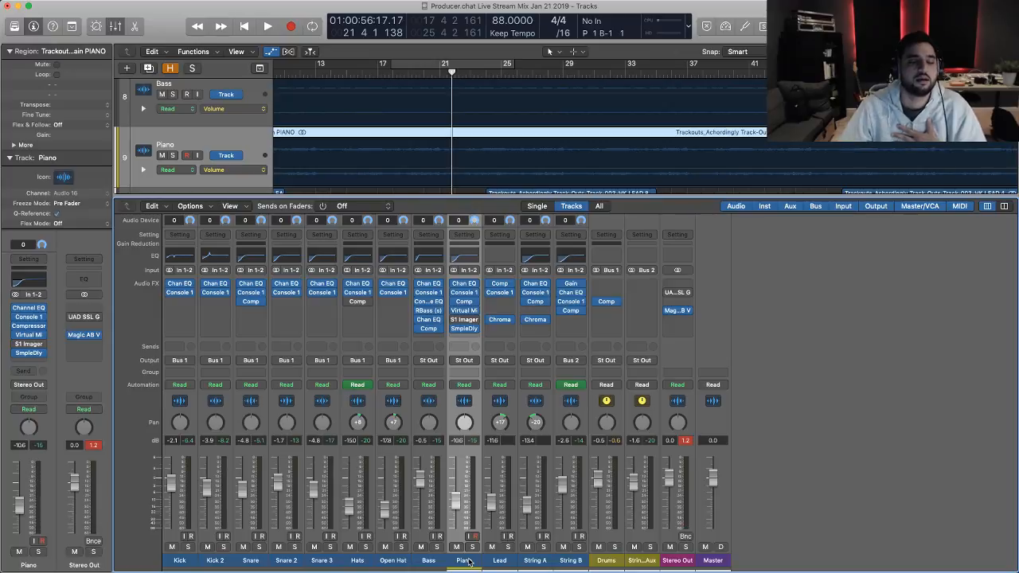
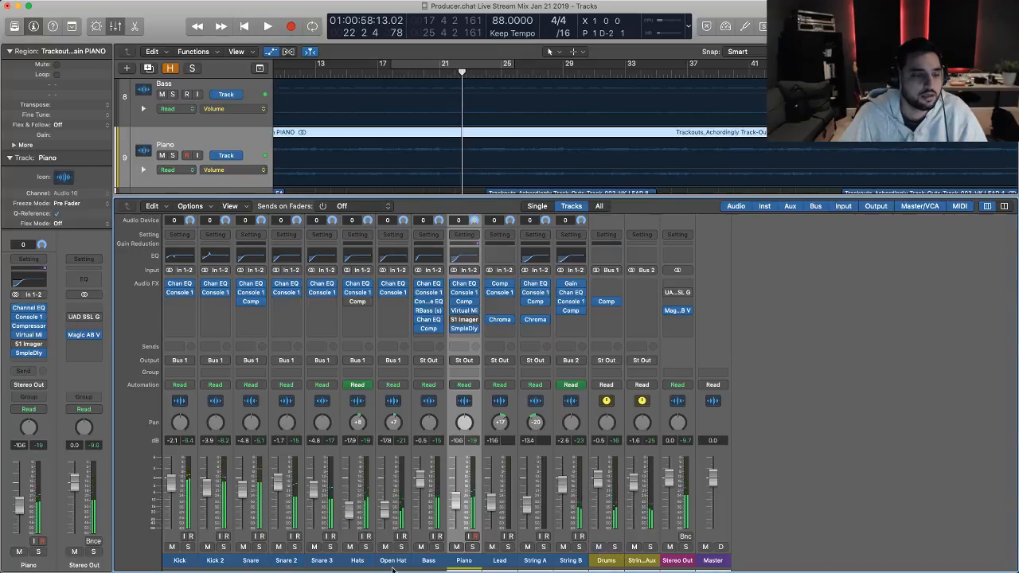
right_click(428, 561)
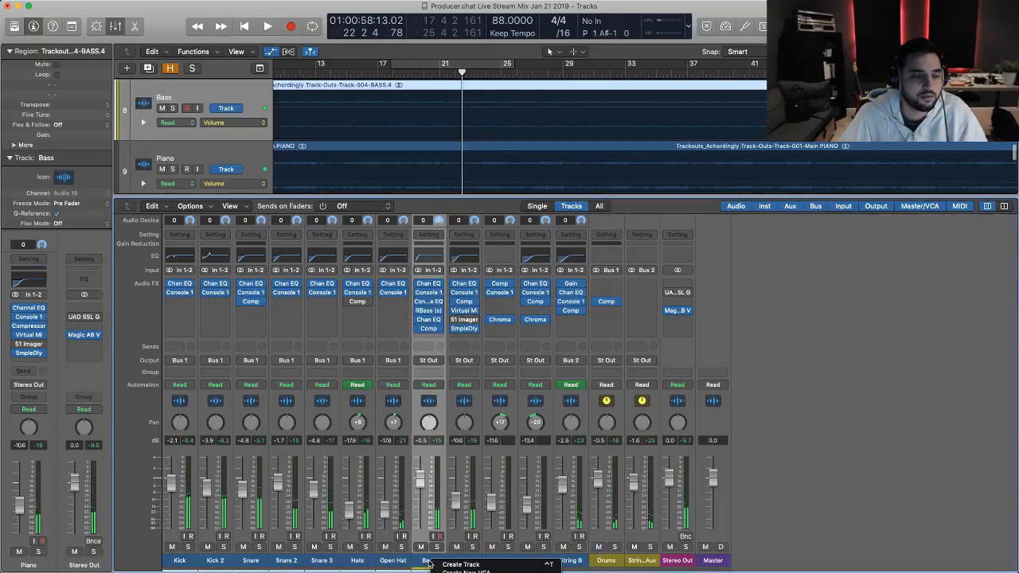
left_click(428, 360)
left_click(429, 360)
mouse_move(433, 398)
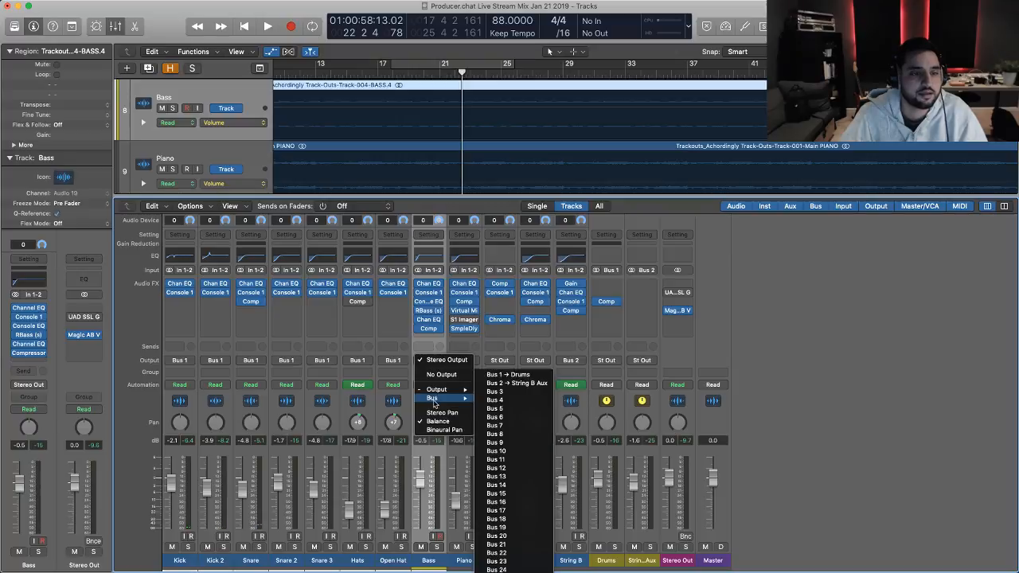
left_click(503, 393)
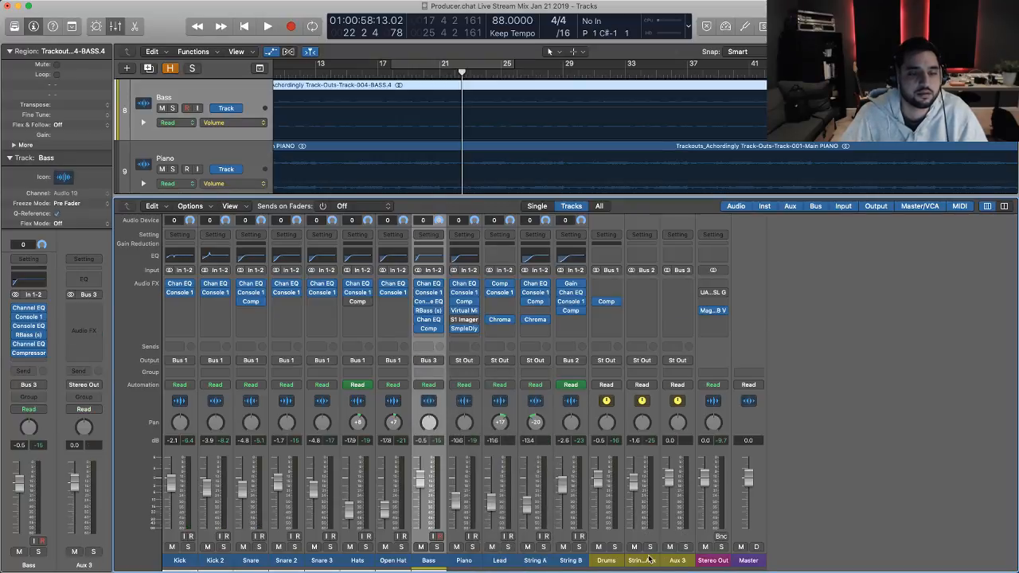
- Rename the aux channel fed by Bus 3 as Bass
double_click(670, 560)
type("Bass")
key("Return")
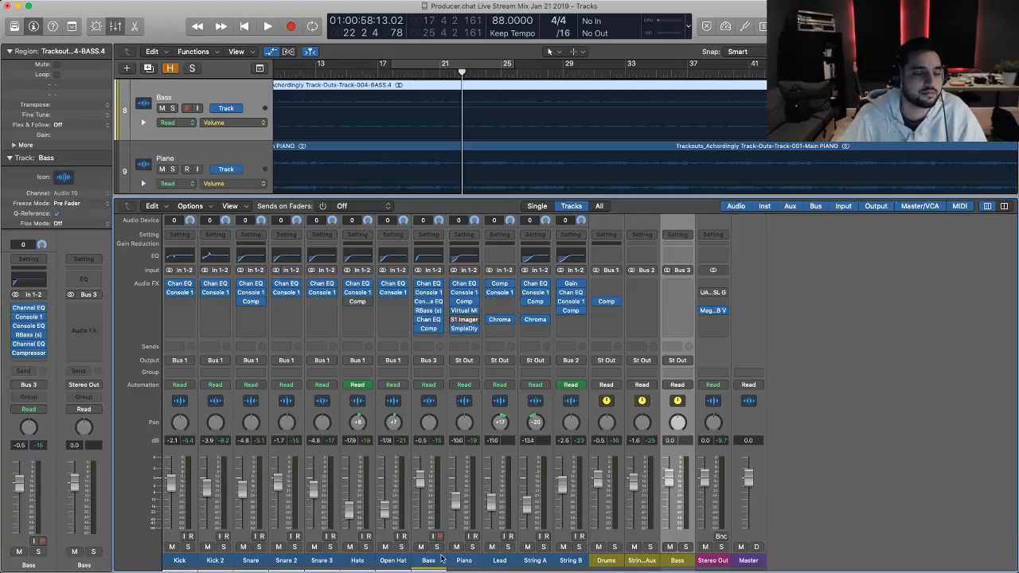
- Route the outputs of the Piano, Lead and String A channels together to Bus 4
left_click_drag(464, 561, 562, 564)
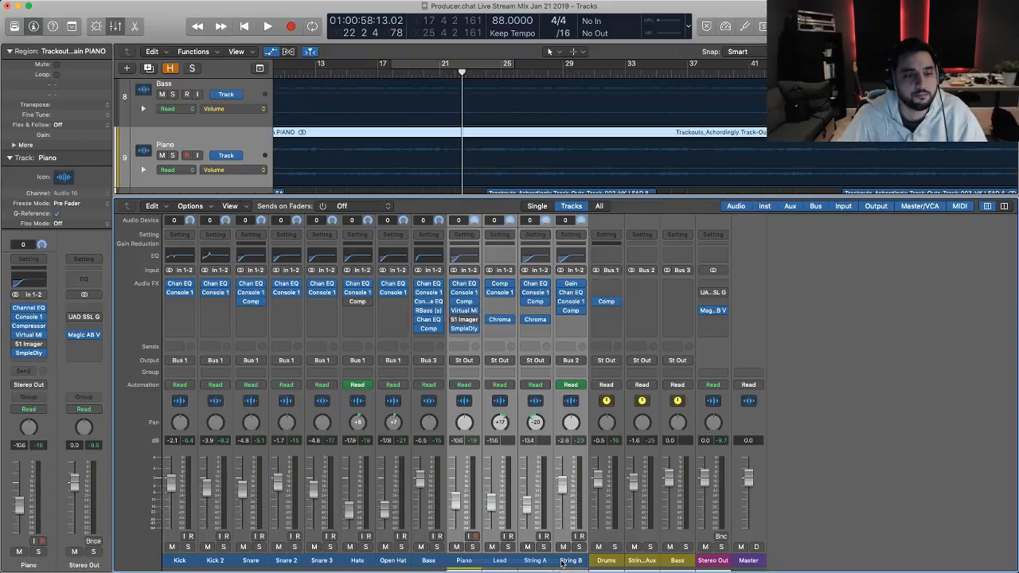
left_click_drag(564, 564, 549, 565)
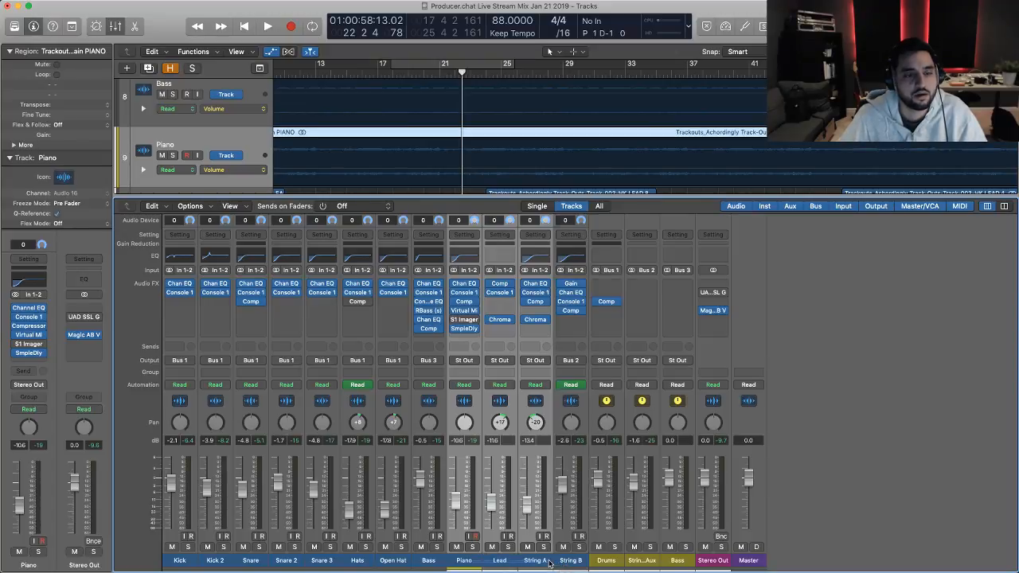
left_click(465, 361)
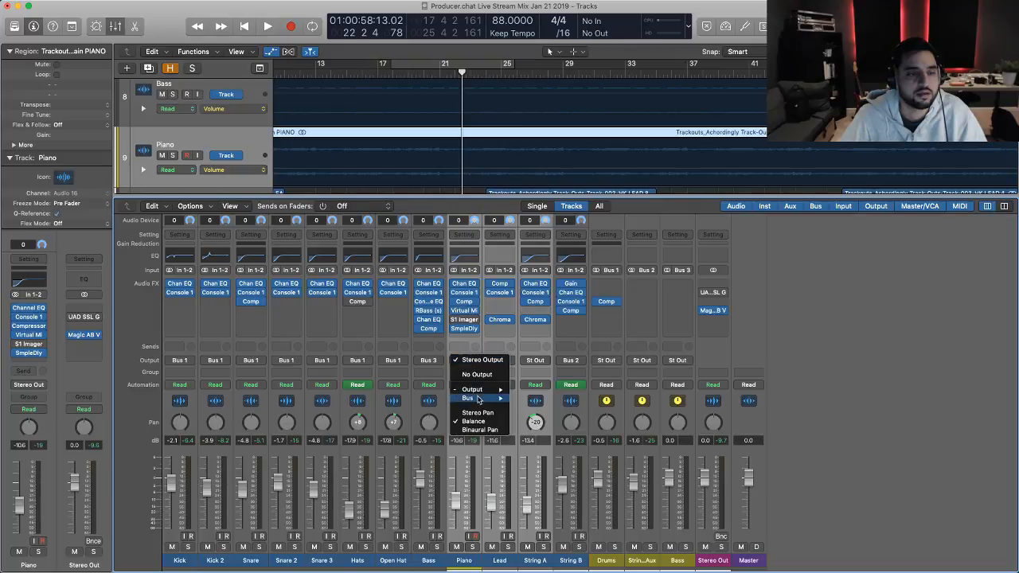
mouse_move(477, 398)
left_click(544, 400)
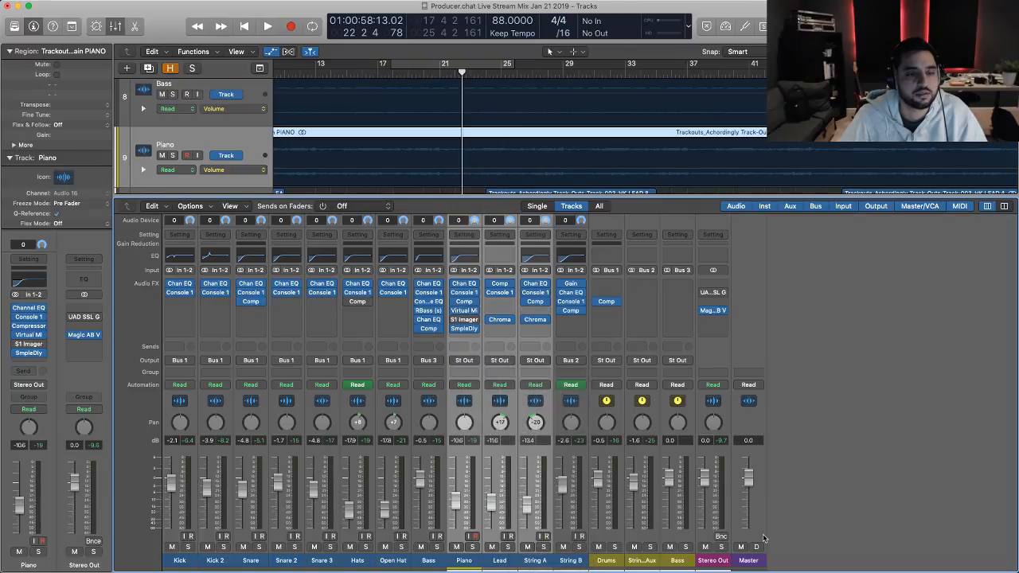
- Rename the aux channel fed by Bus 4 as Sounds
left_click(712, 560)
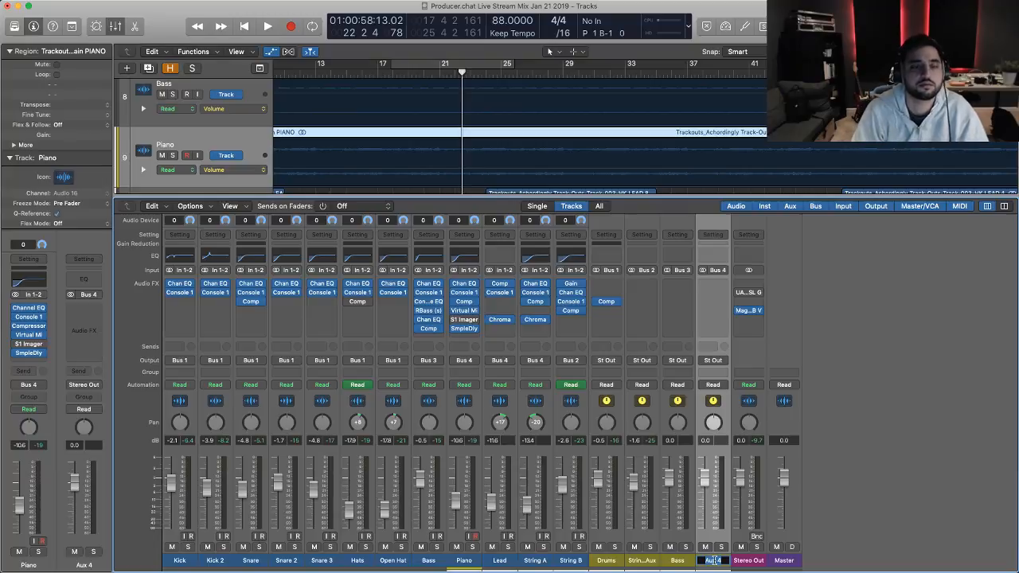
type("Sounds")
key("Return")
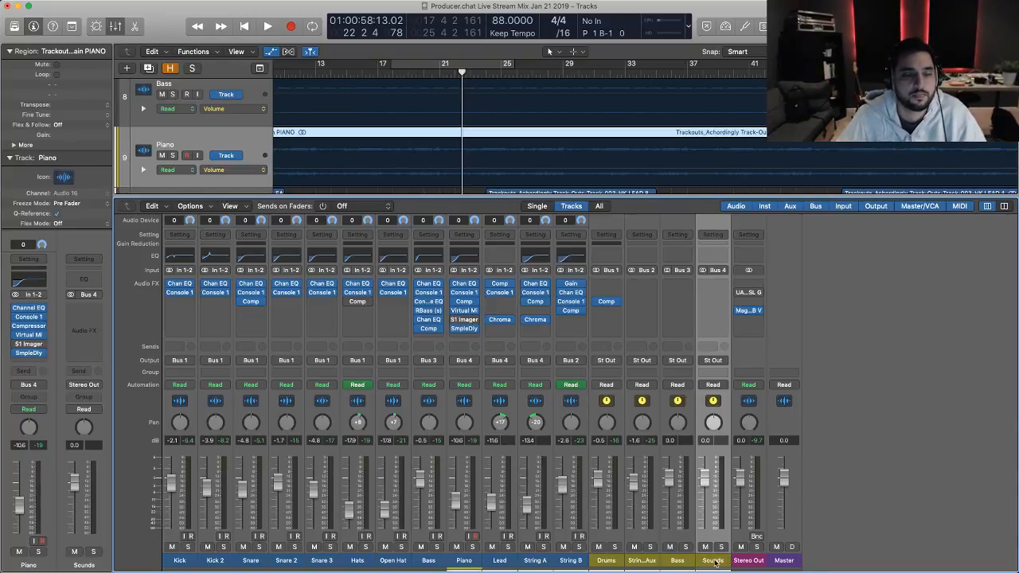
- Route the output of the Sounds aux to Bus 5 and rename the aux channel fed by it as Track
left_click(715, 360)
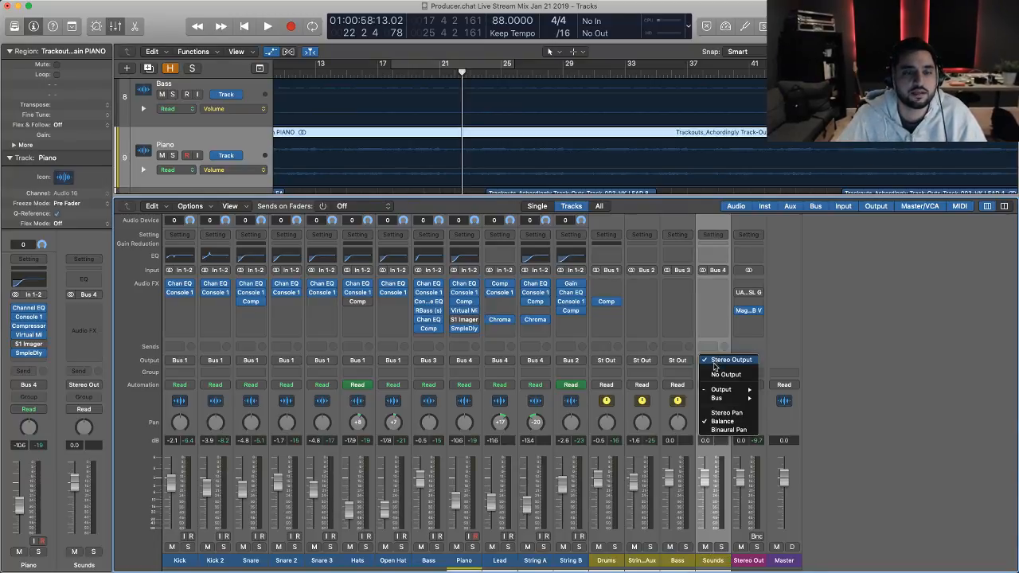
mouse_move(721, 398)
left_click(791, 409)
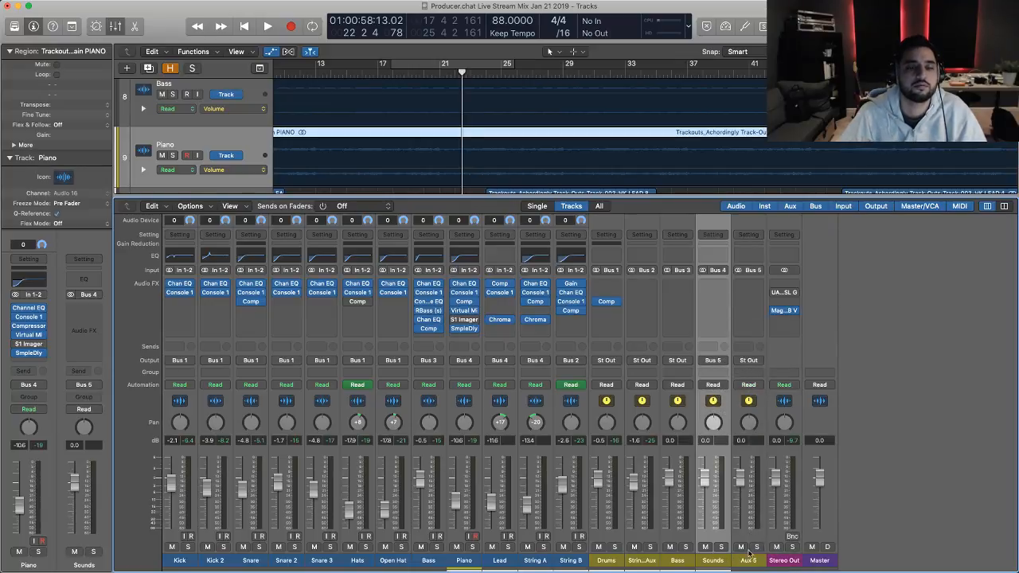
double_click(748, 561)
type("Track")
key("Return")
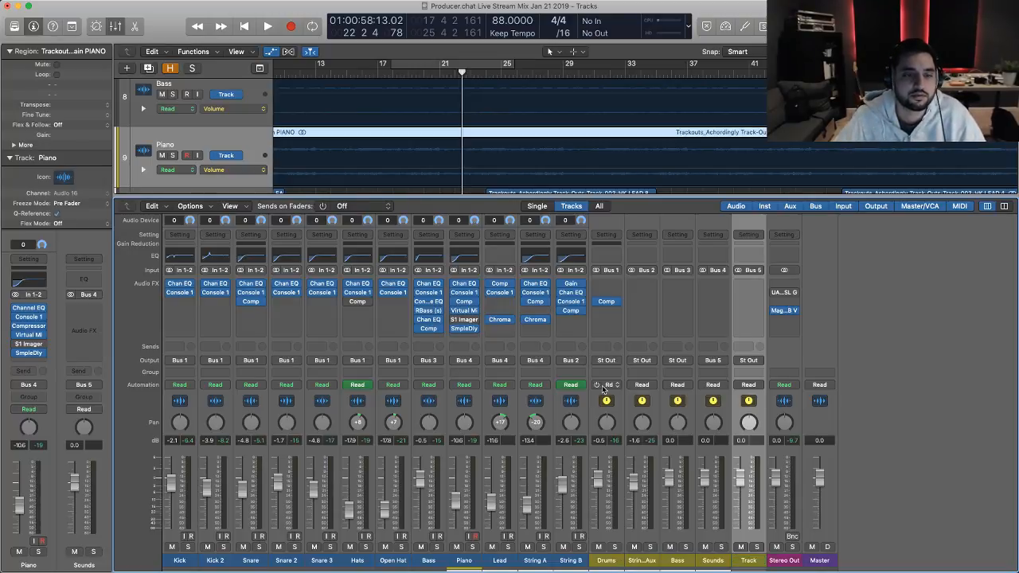
- Route the outputs of the Drums and Bass aux channels to Bus 5, which feeds the Track aux
left_click(605, 360)
mouse_move(611, 398)
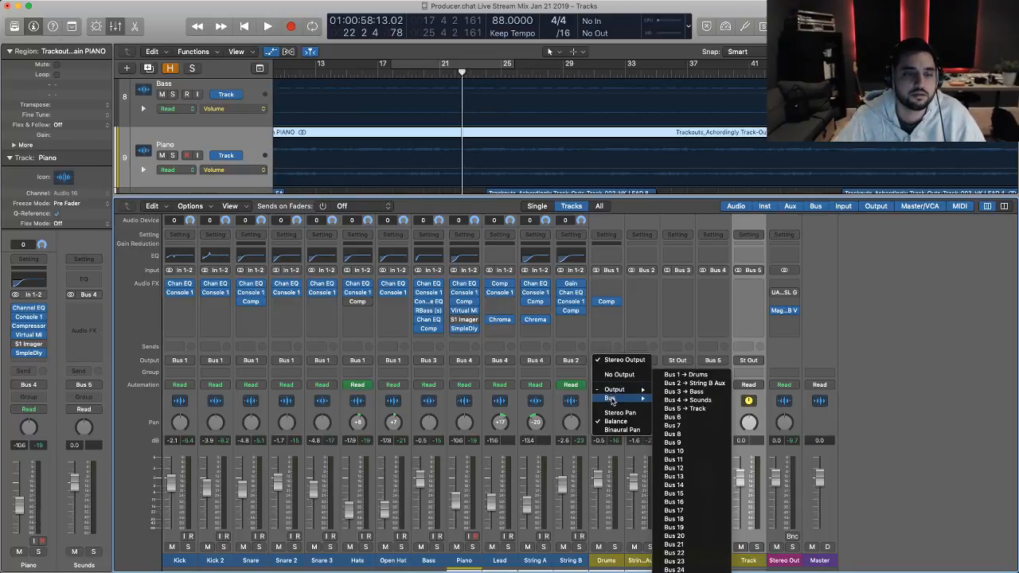
left_click(697, 409)
left_click(676, 562)
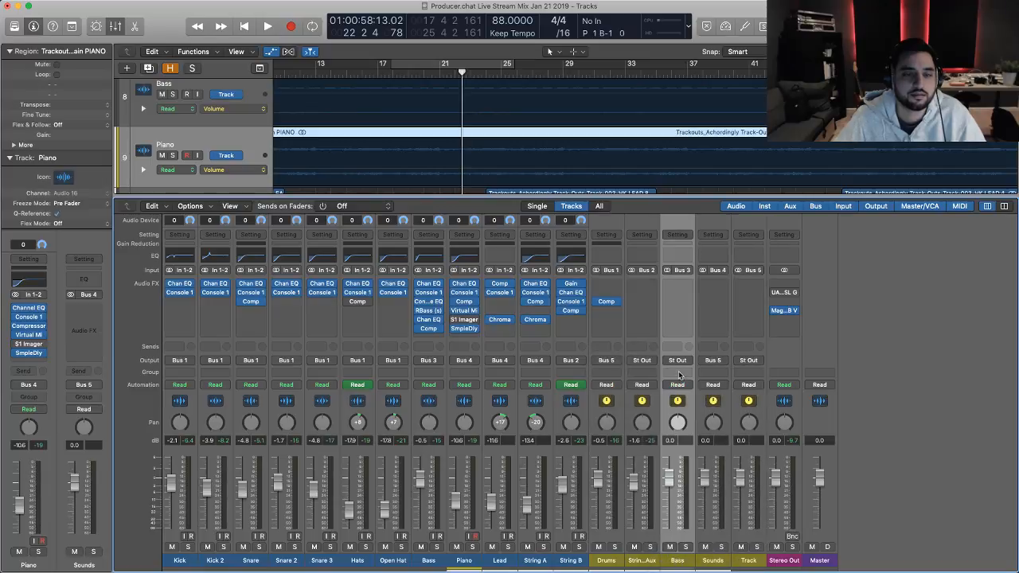
left_click(683, 362)
mouse_move(683, 398)
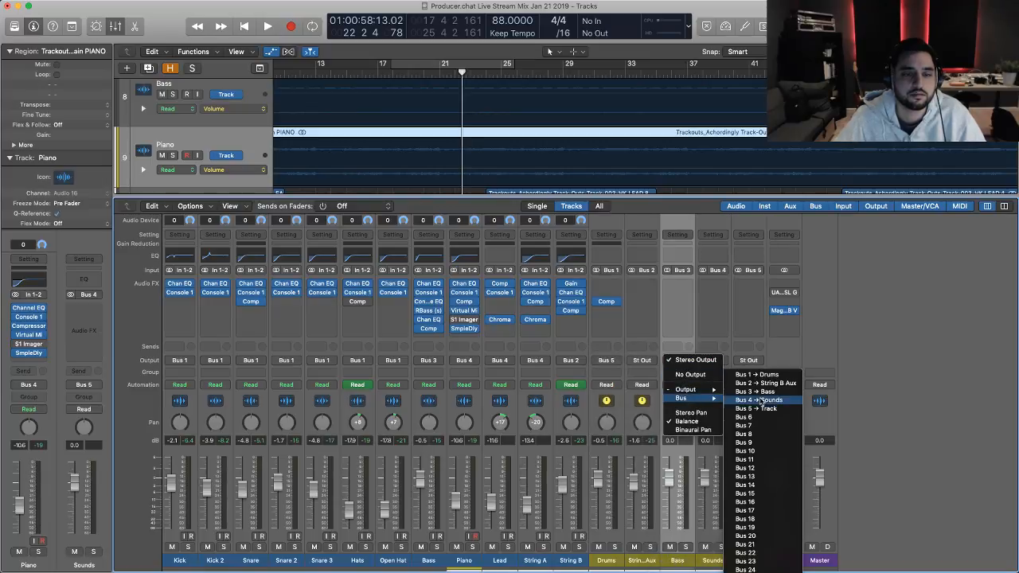
left_click(763, 414)
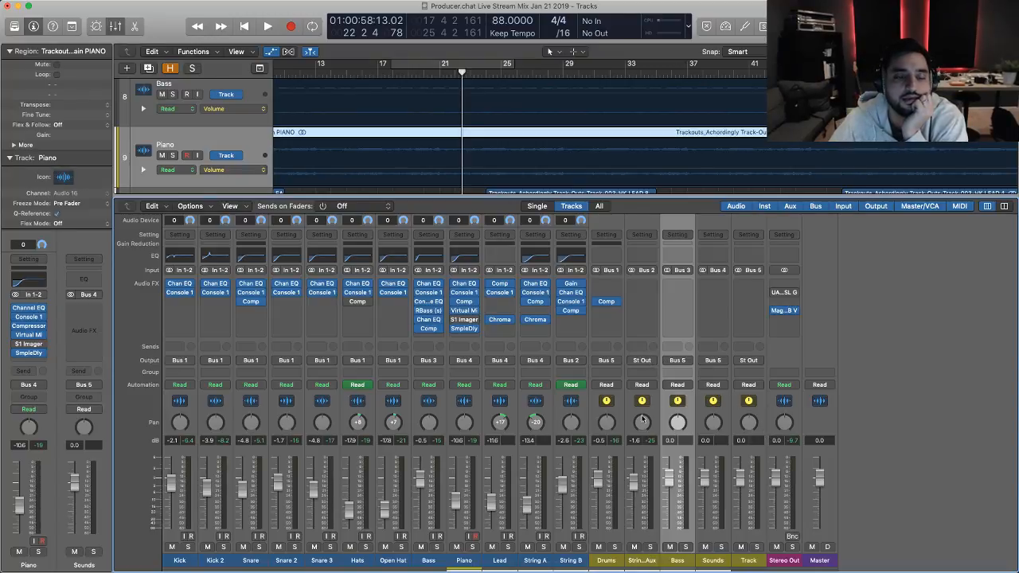
- Route the output of the String B Aux channel to Bus 4 and briefly play back the section
left_click(642, 360)
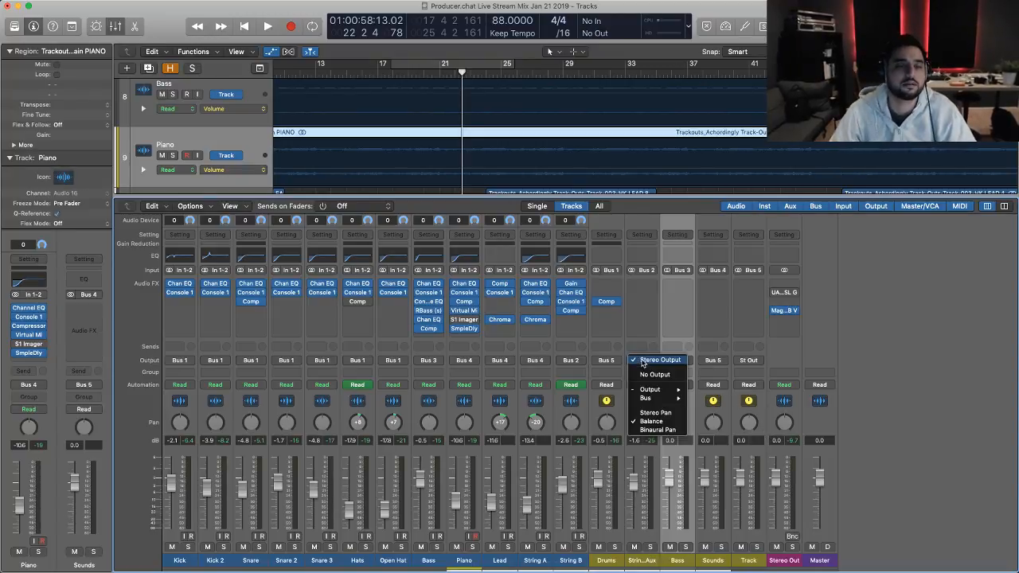
mouse_move(643, 399)
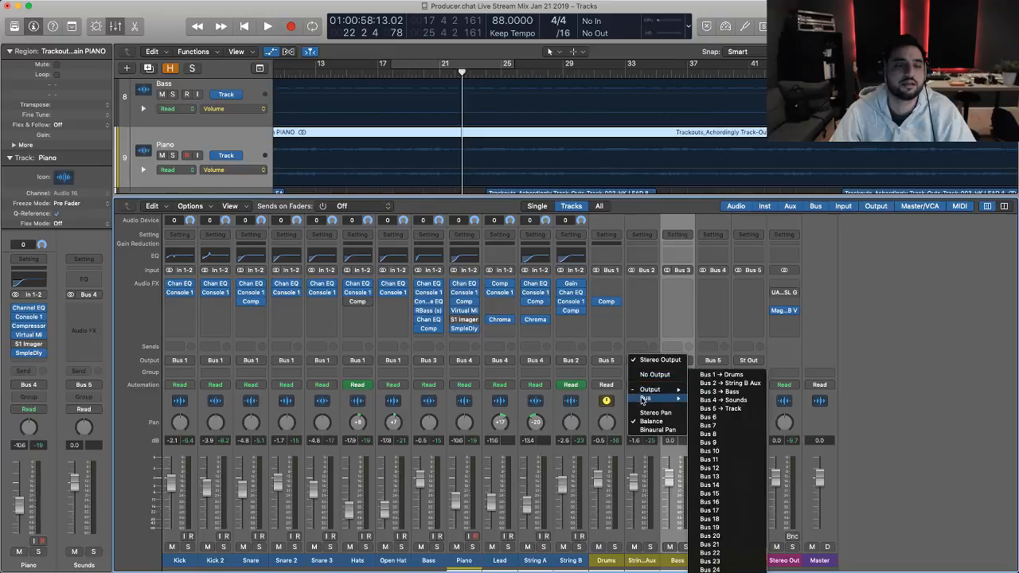
left_click(720, 408)
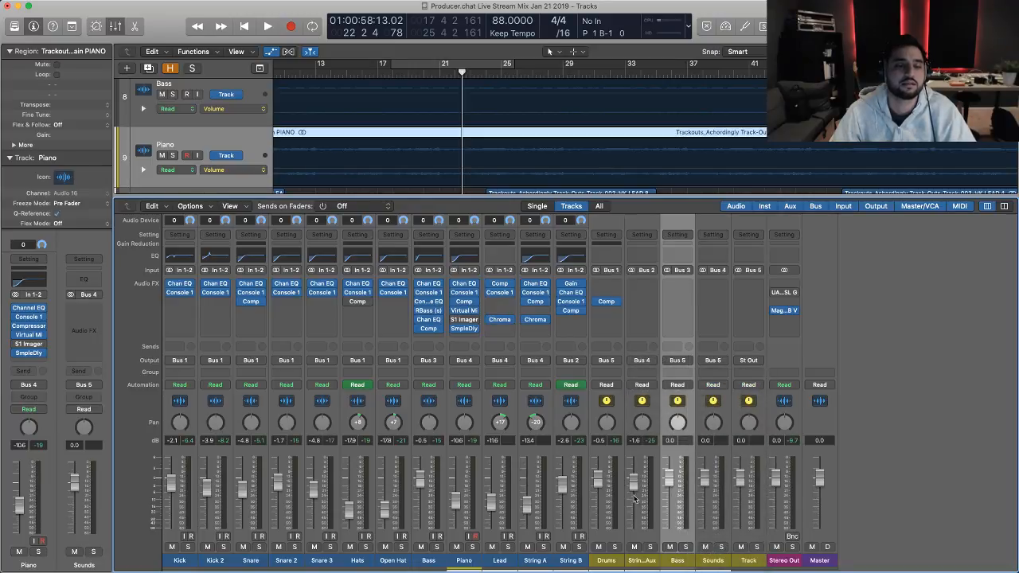
double_click(641, 562)
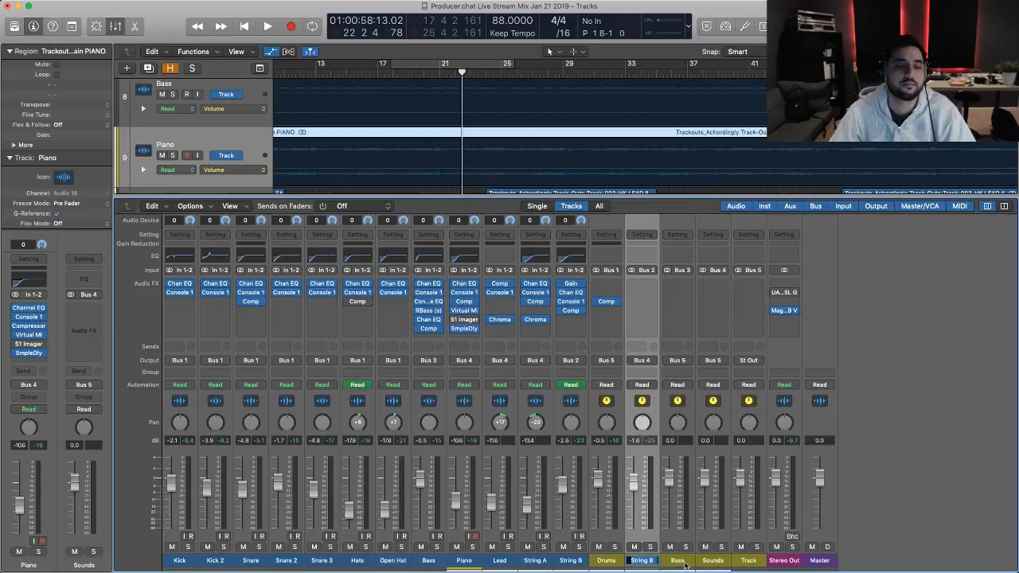
left_click(677, 561)
key("space")
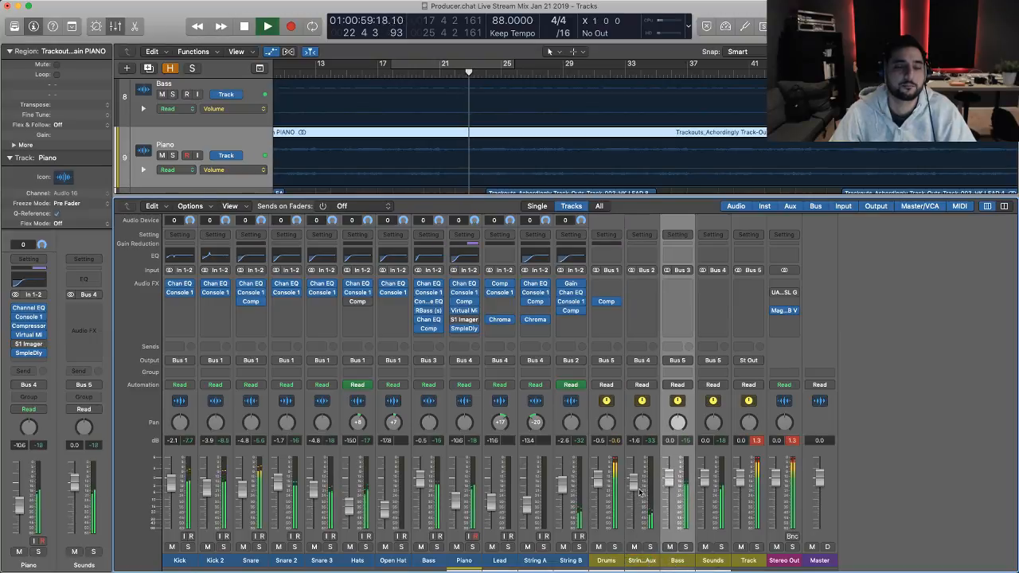
key("space")
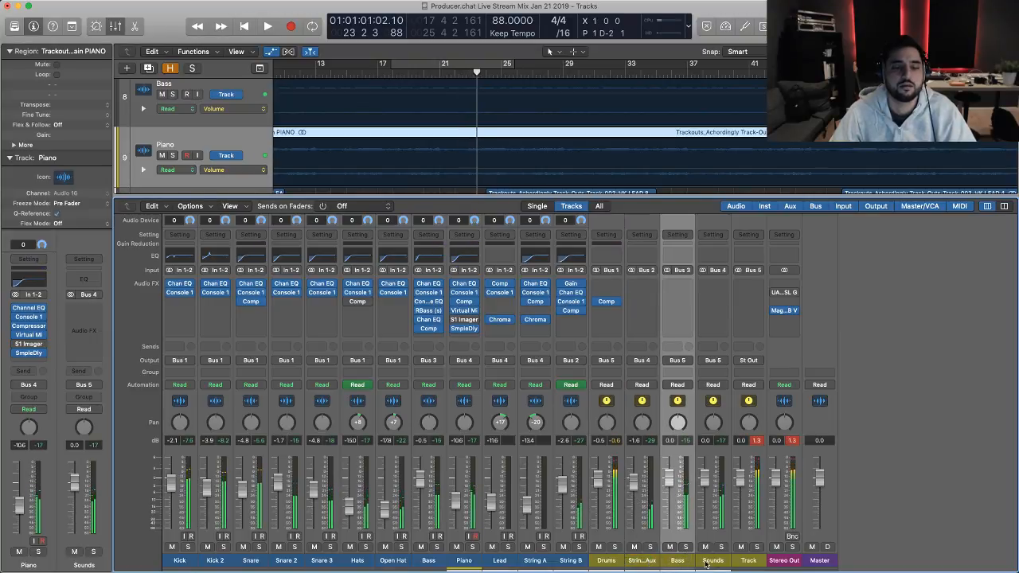
- Select the Track, Sounds, Bass and Drums aux channels together and color them orange
left_click(705, 562)
left_click(748, 561)
left_click(607, 561)
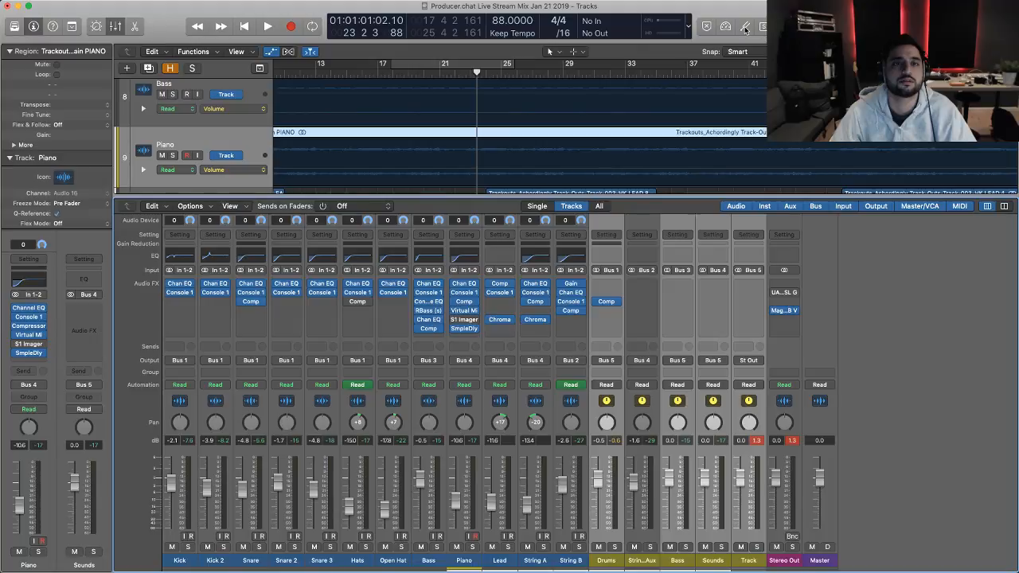
left_click(70, 27)
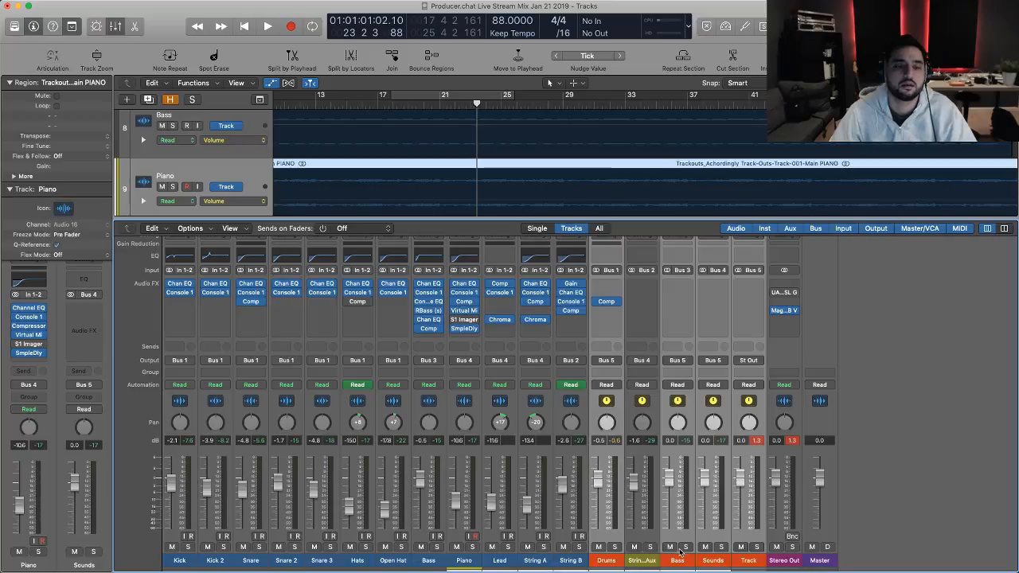
- Close the mixer, add a duplicate track below String B in the arrangement, and hide the track automation
left_click(649, 561)
left_click(668, 561)
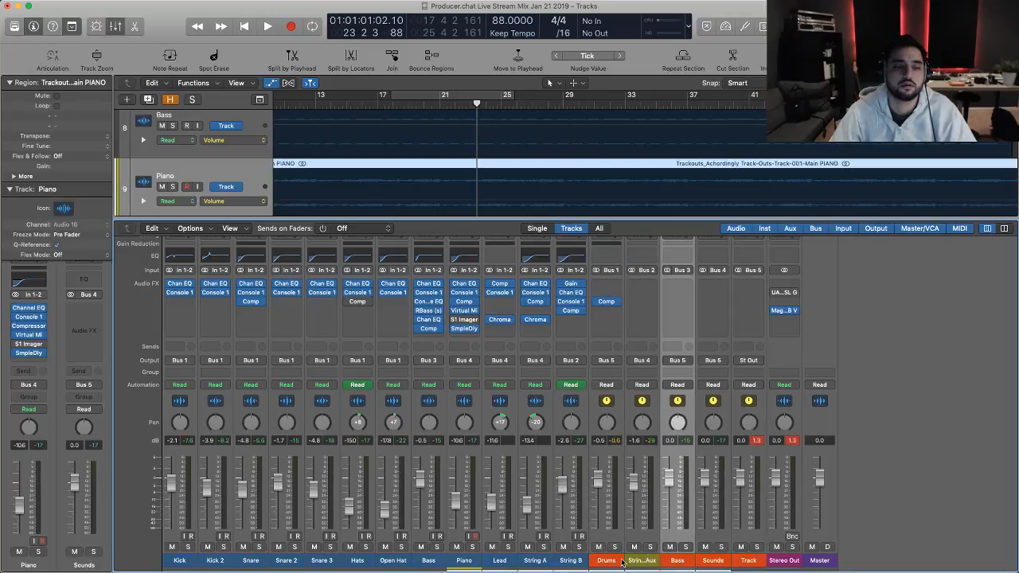
left_click(634, 562)
key("x")
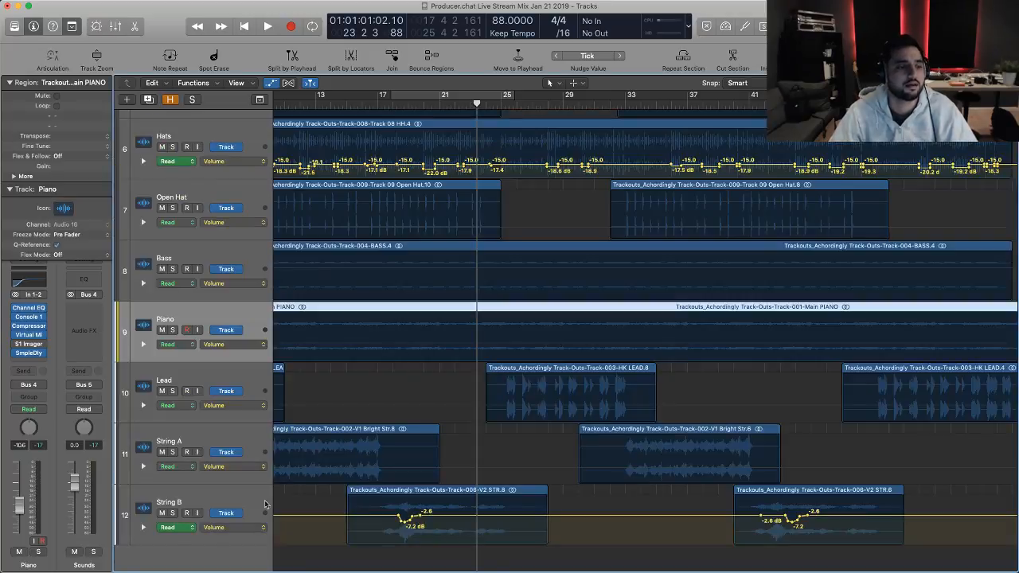
left_click(225, 500)
key("super+d")
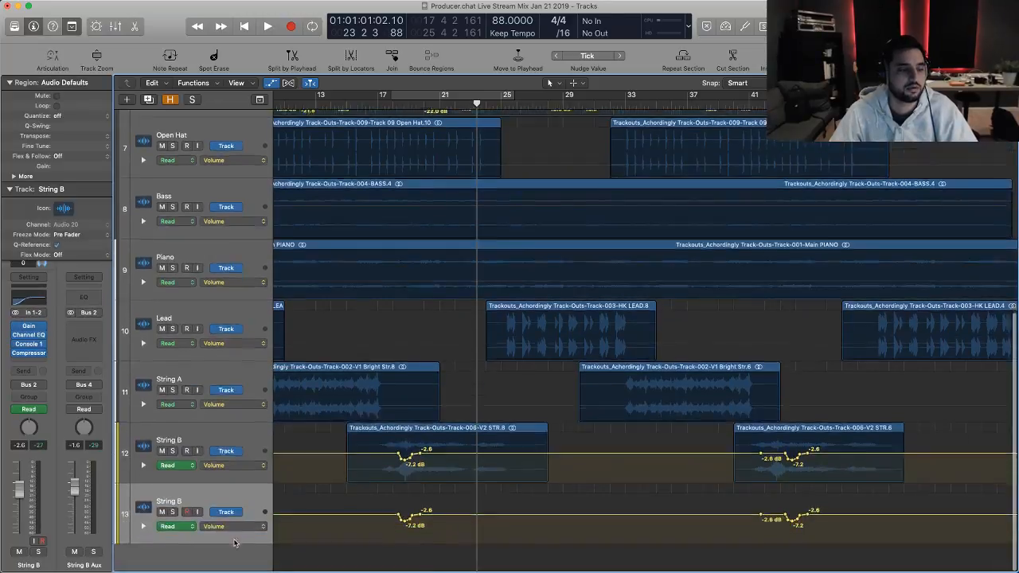
key("a")
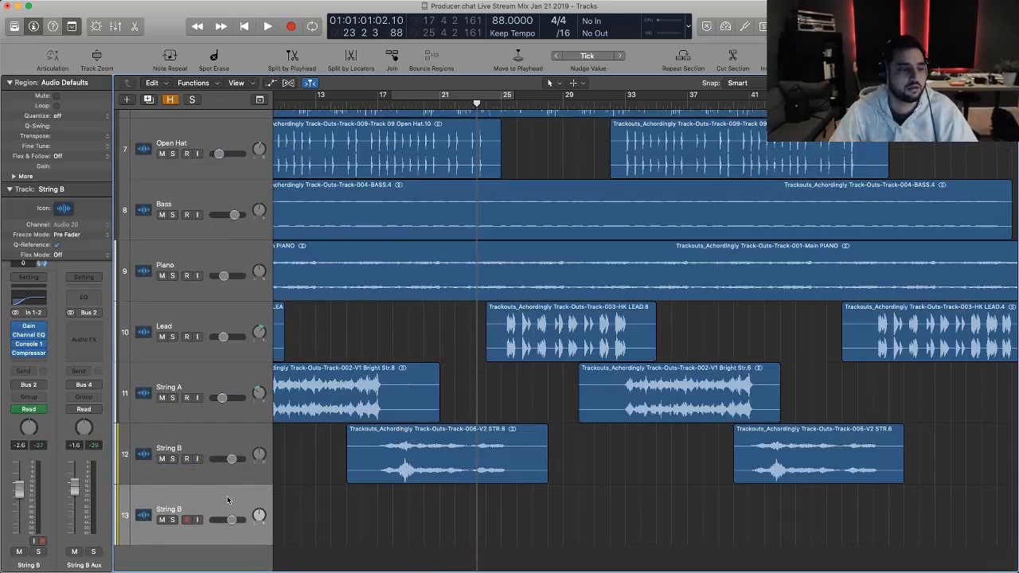
- Reassign the duplicate String B track to String B Aux (Aux 2) without moving or copying the automation data
right_click(227, 500)
mouse_move(263, 500)
mouse_move(398, 509)
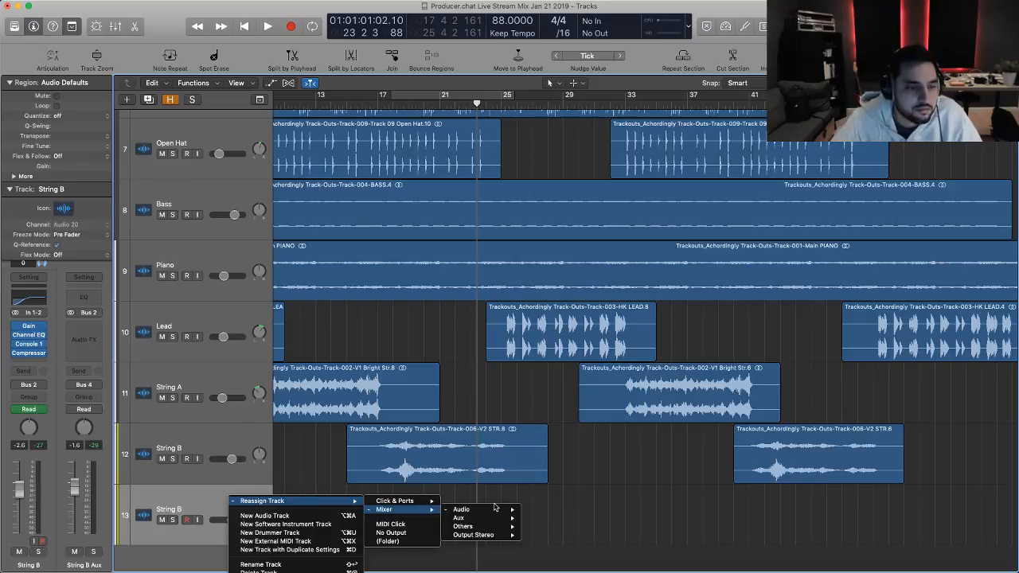
mouse_move(500, 511)
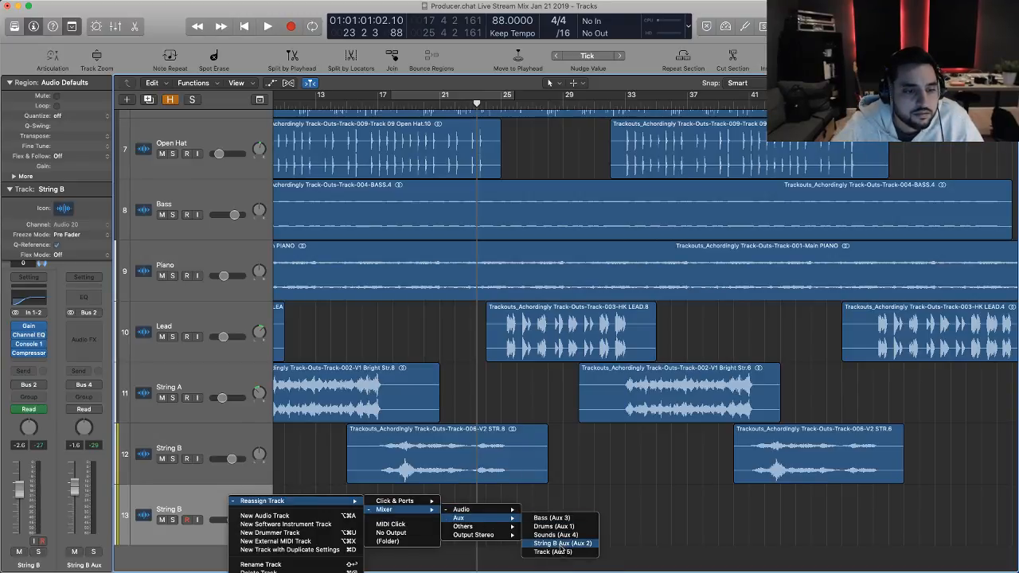
left_click(562, 543)
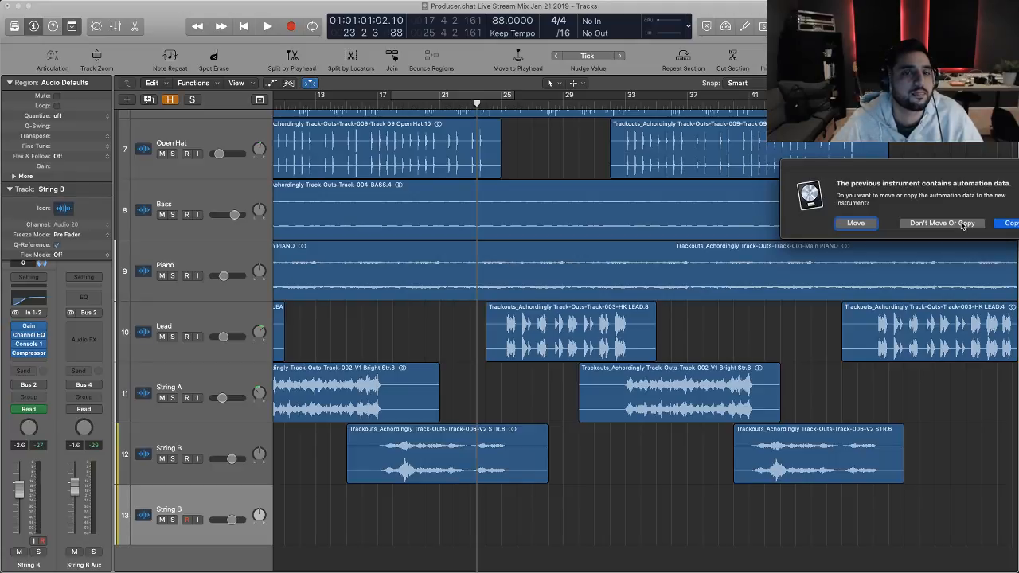
left_click(966, 226)
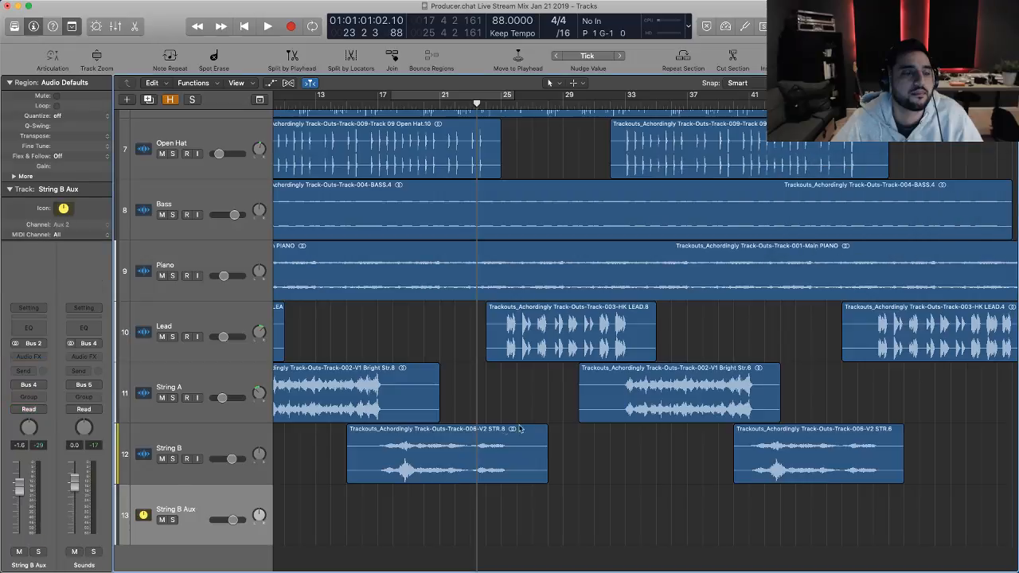
- Reopen the mixer and play back the section, muting and unmuting the Drums and Track aux channels to check the bus routing
key("x")
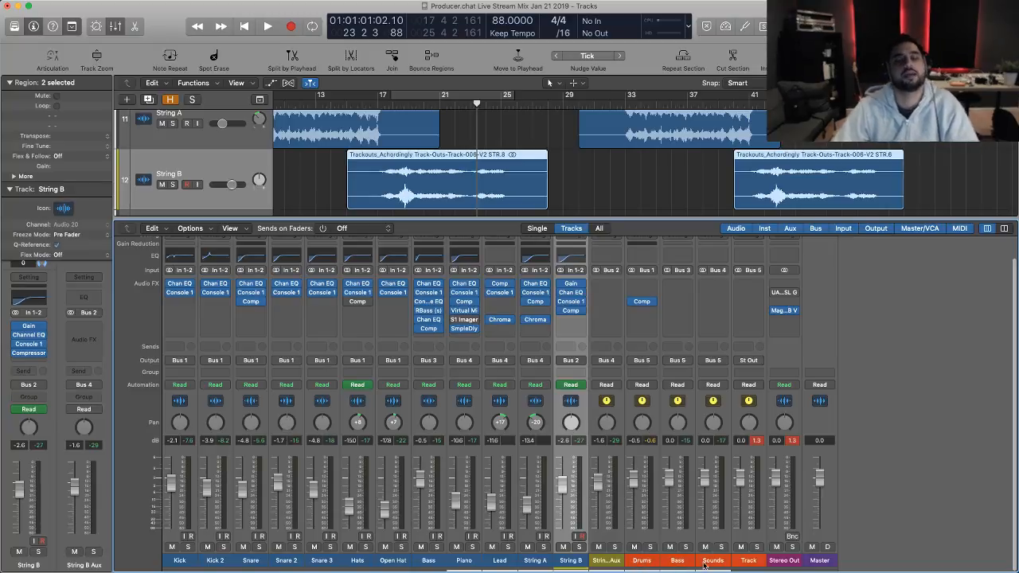
key("space")
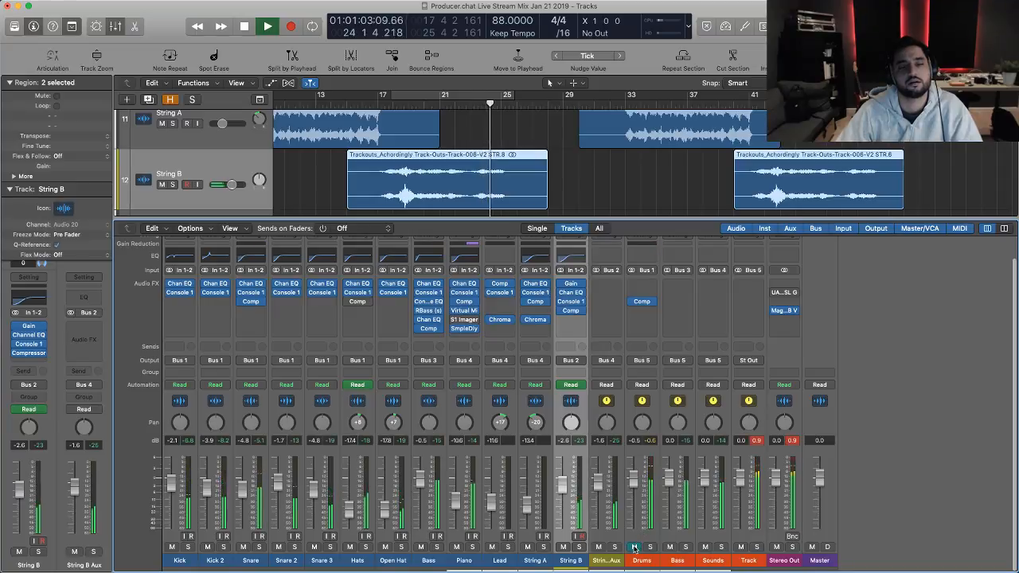
left_click(741, 547)
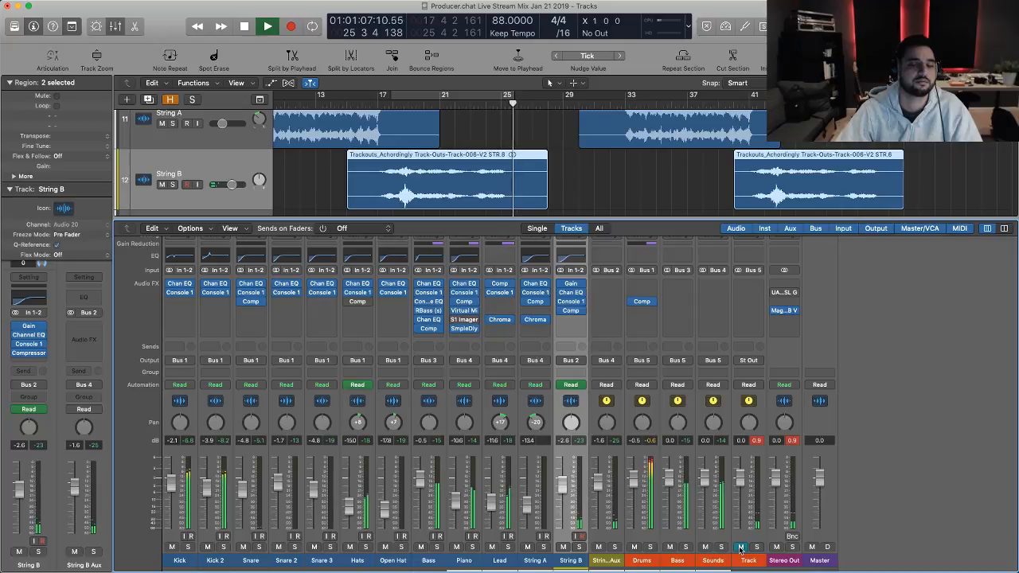
key("space")
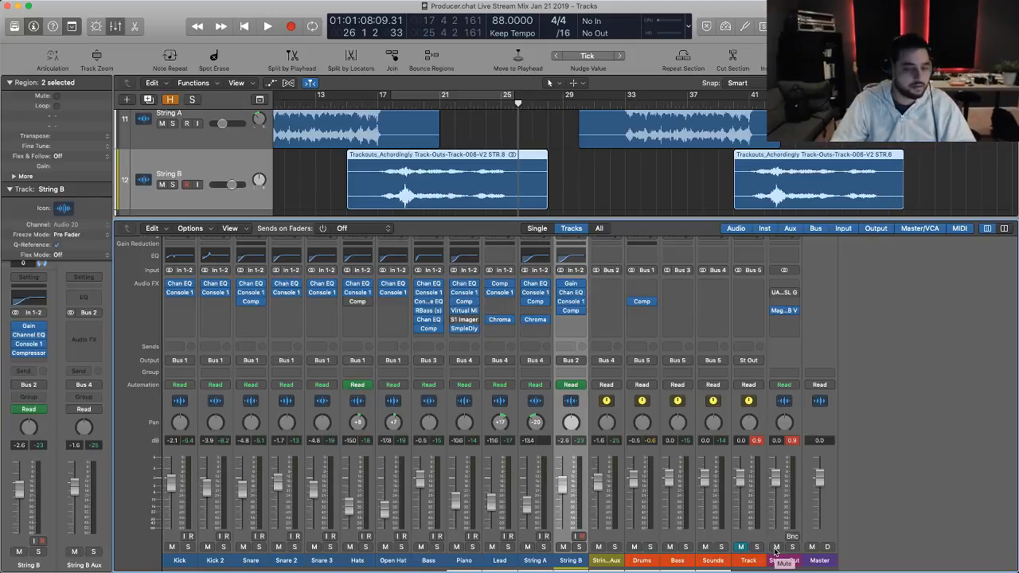
key("space")
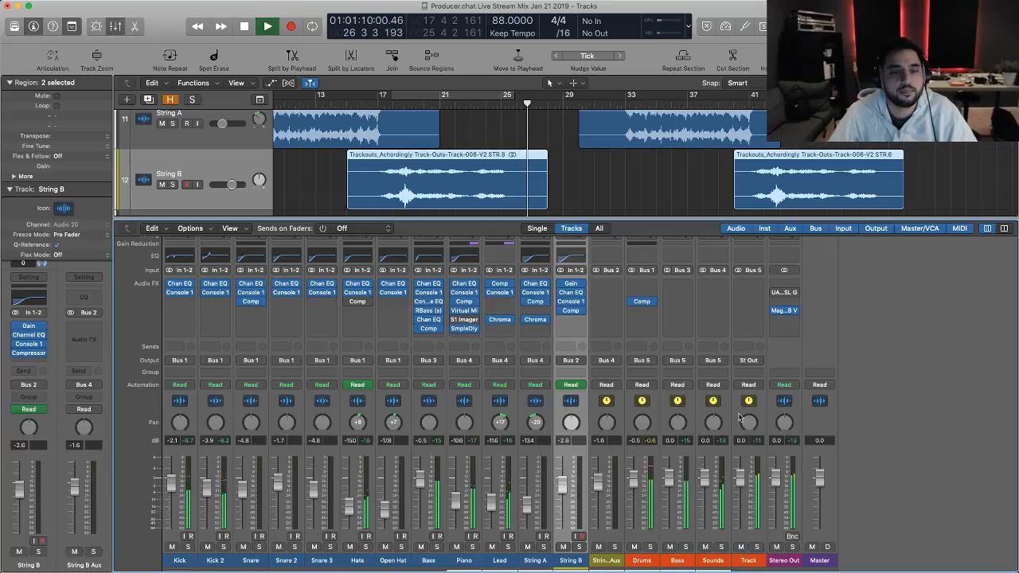
key("space")
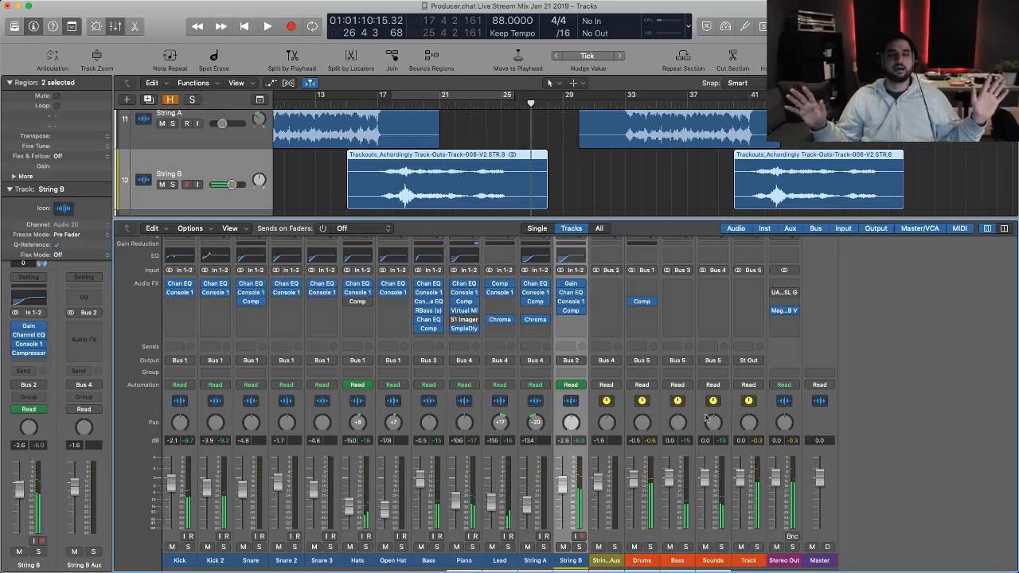
- Open the UAD SSL G Bus Compressor on the Stereo Out, move its window aside, and play the section to check the output level
left_click(785, 295)
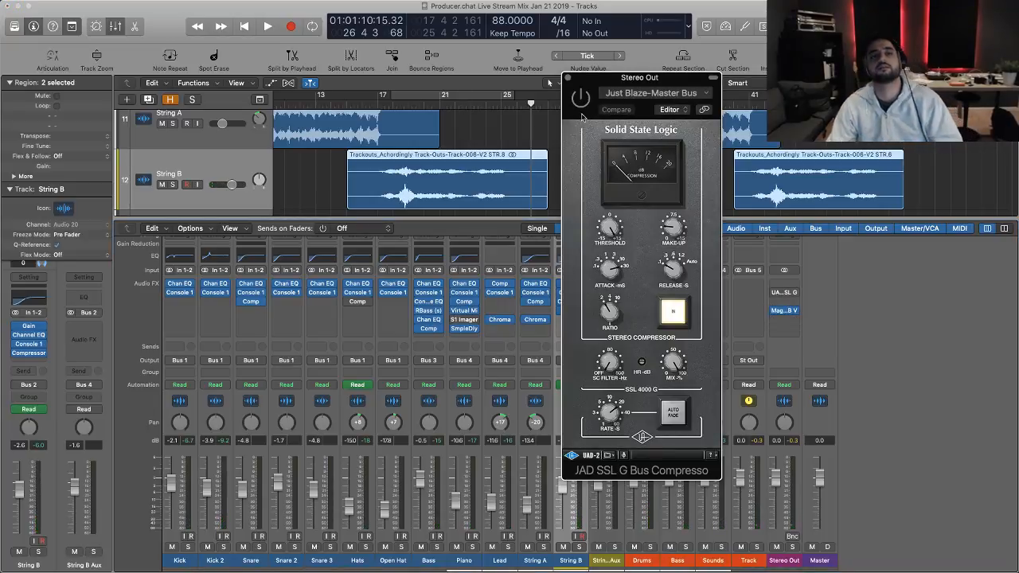
left_click_drag(605, 77, 912, 69)
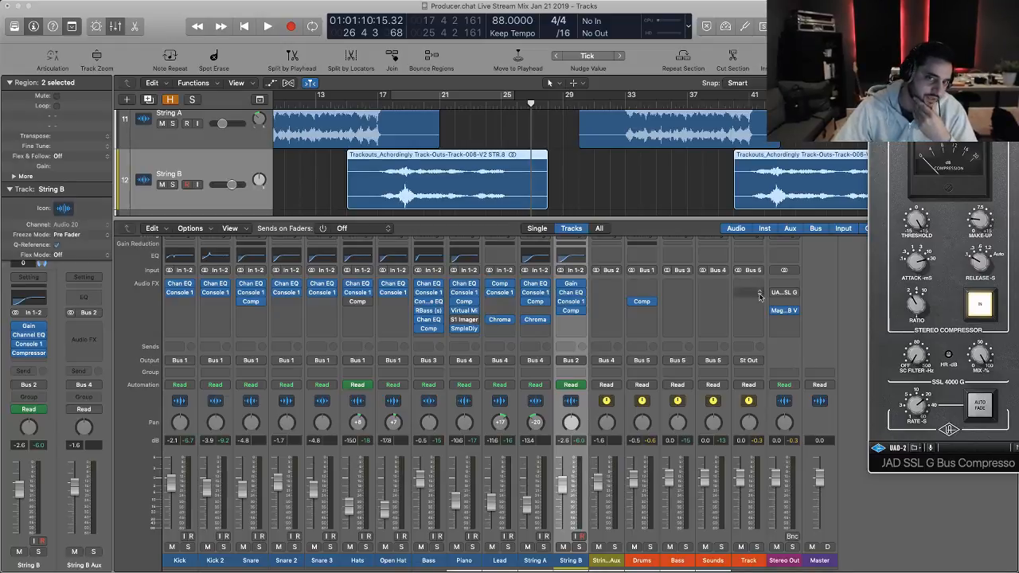
mouse_move(778, 301)
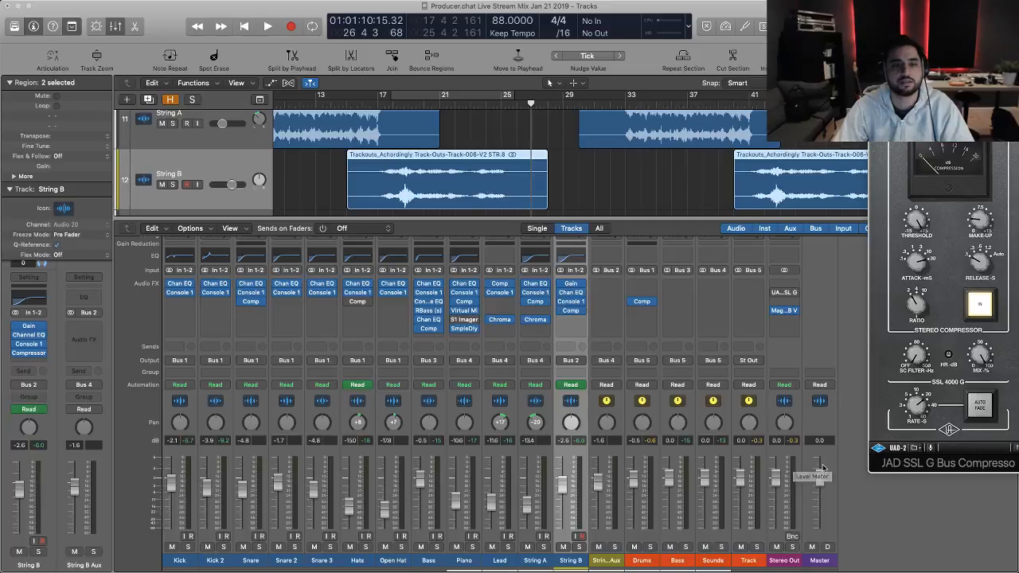
key("space")
key("space")
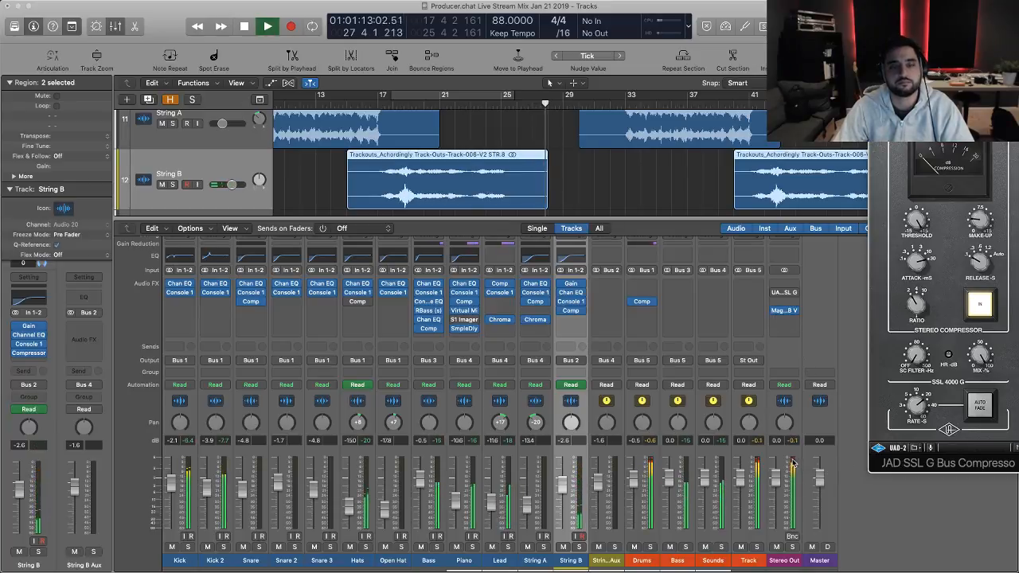
key("space")
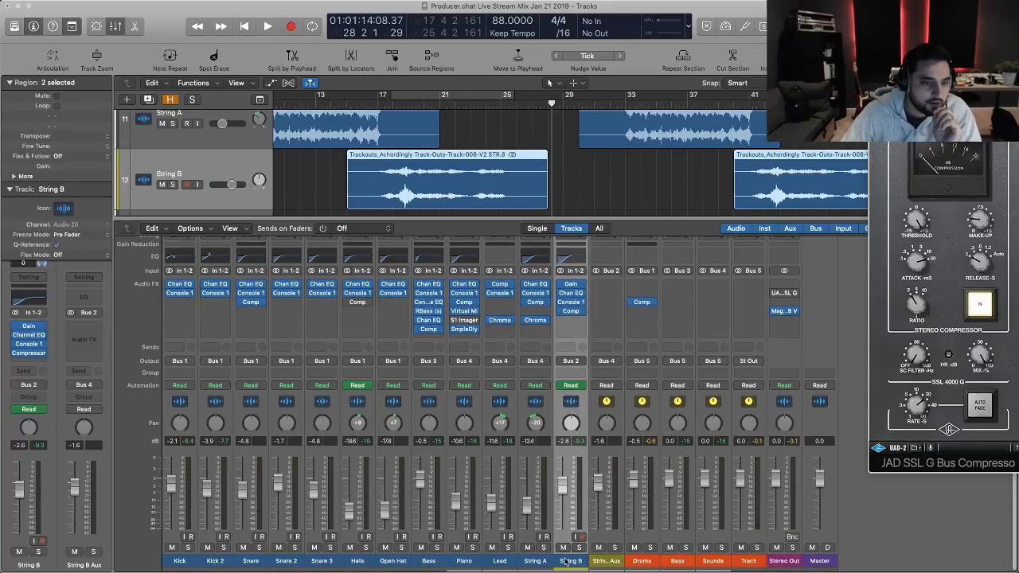
- Lower the Kick through String A channels and String B Aux faders together during playback, bringing the Kick to about -3.7 dB
left_click(604, 561)
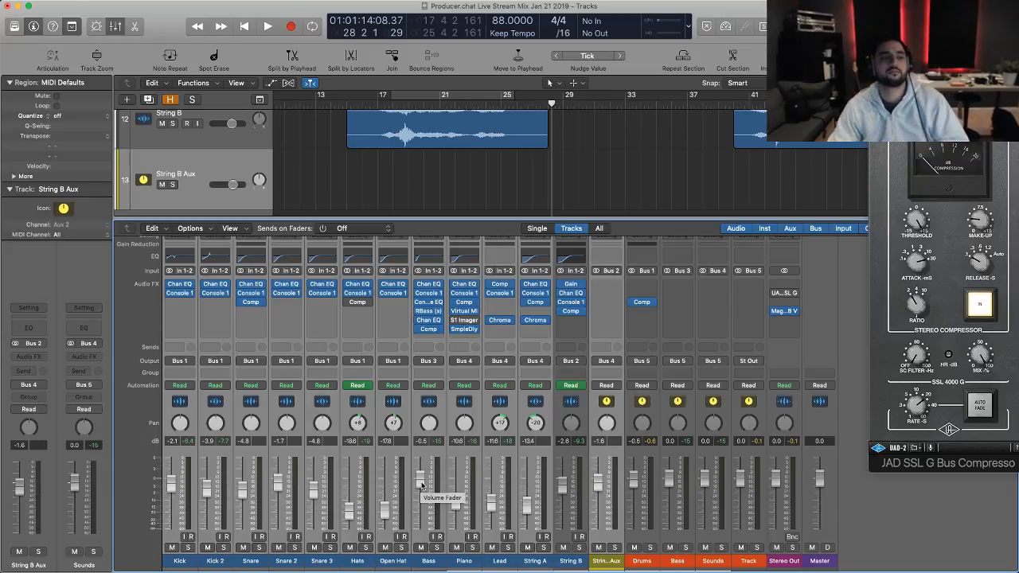
key("space")
key("space")
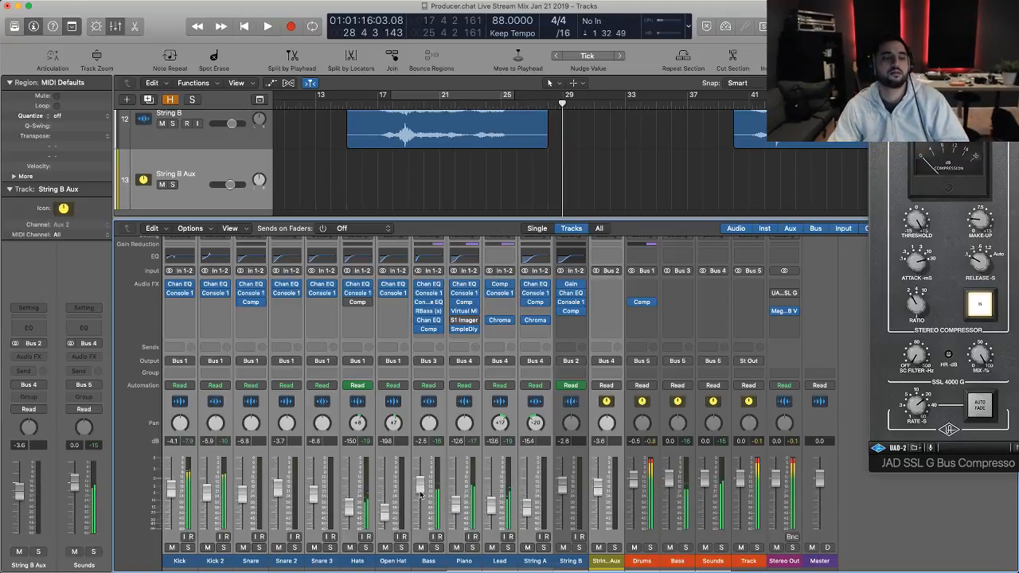
key("space")
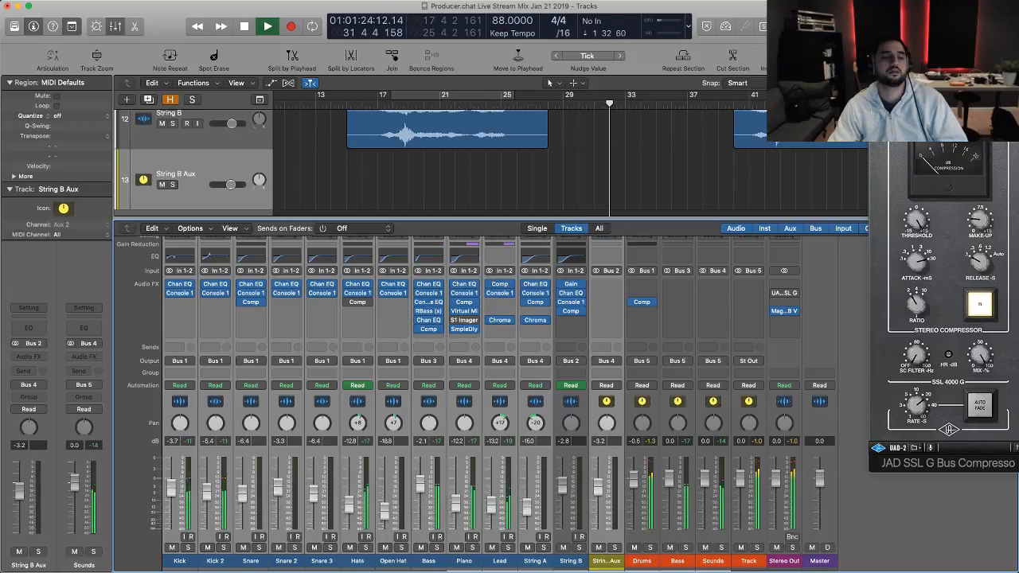
key("space")
- Undo the last change and play back the section, selecting the Bass and Hats channels to check the balance
key("super+z")
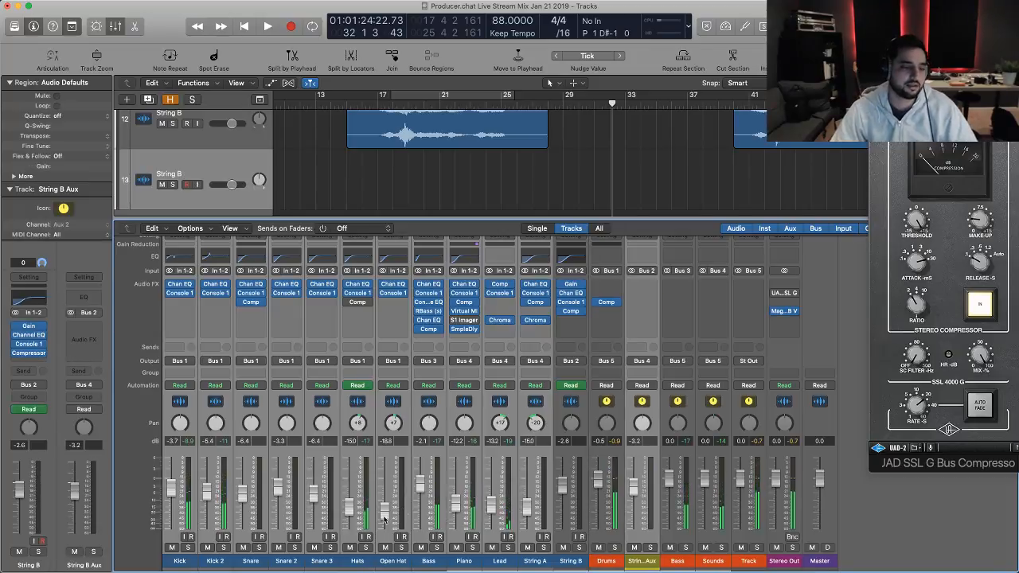
key("space")
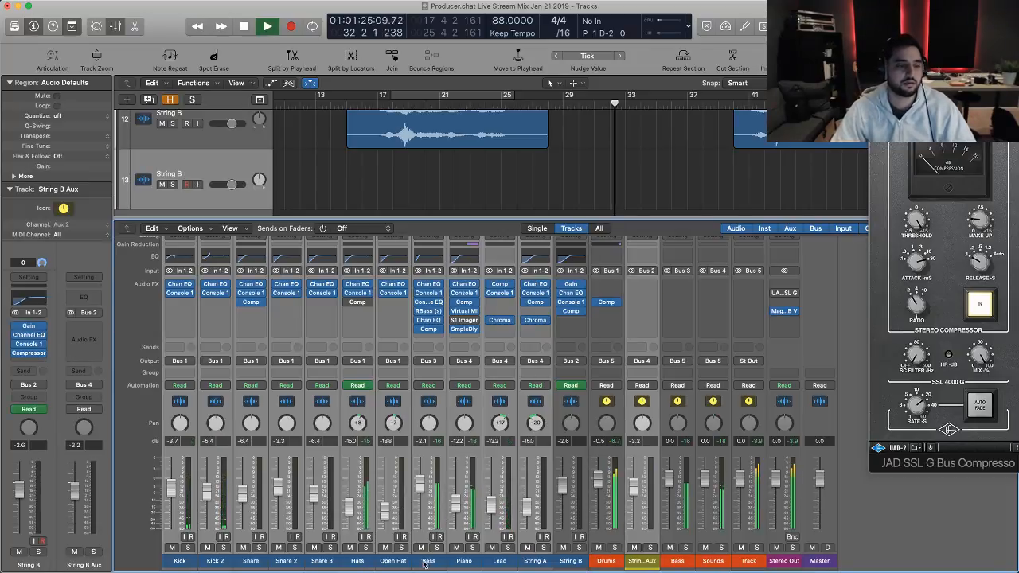
left_click(430, 562)
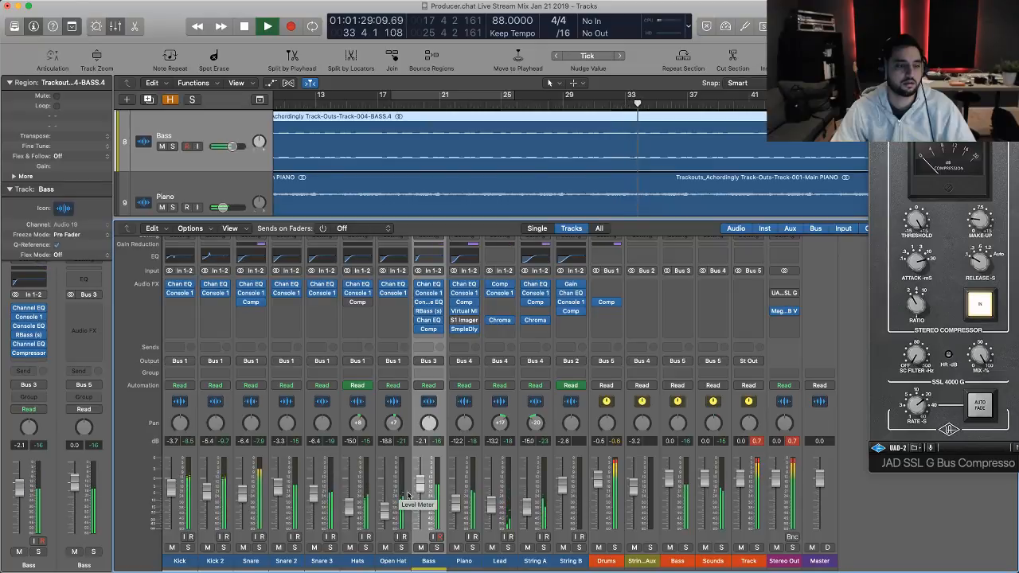
left_click(351, 510)
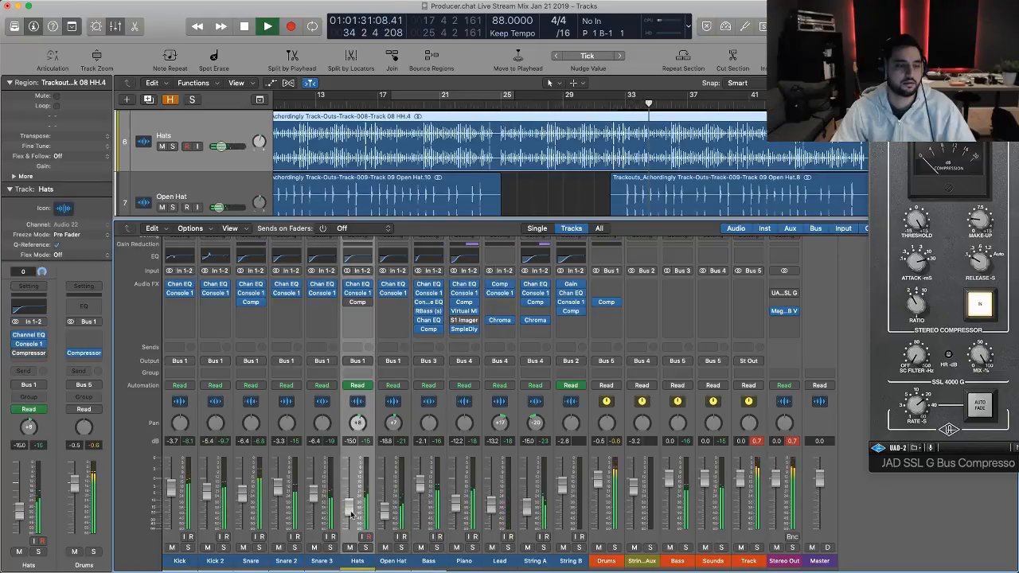
key("space")
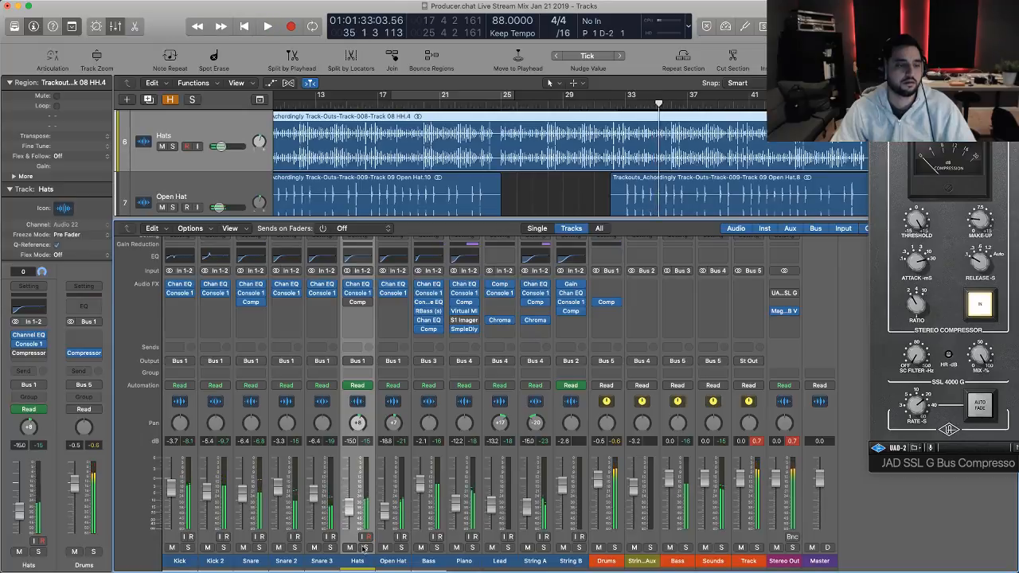
- Route the Hats output to Bus 6 and rename the resulting aux channel HH Fdr
left_click(358, 360)
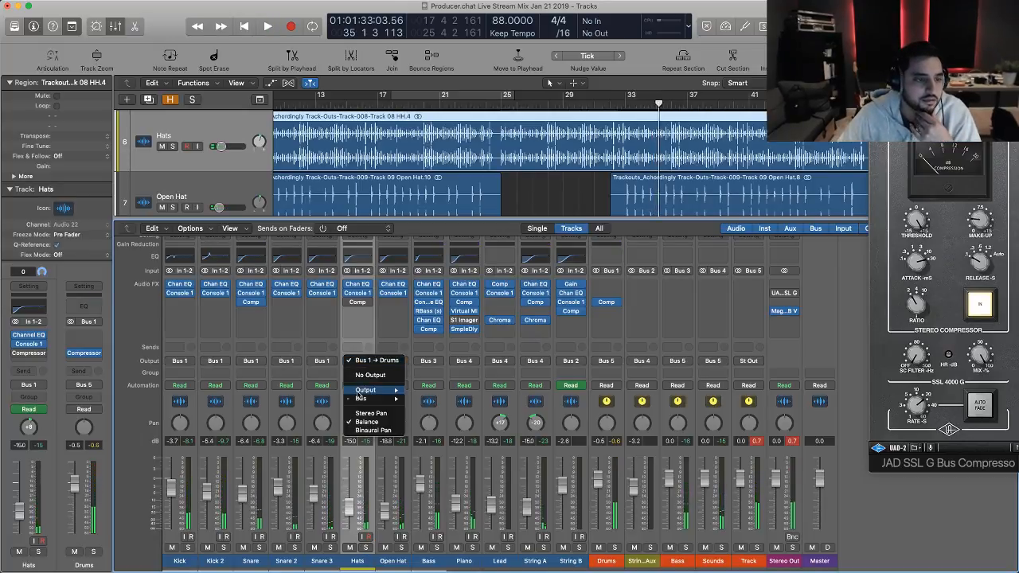
mouse_move(359, 392)
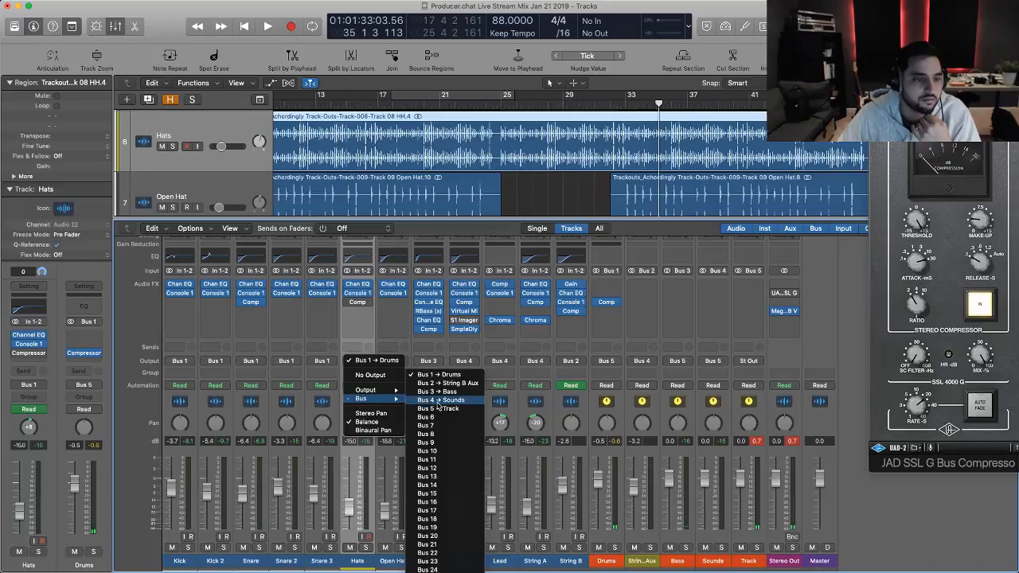
left_click(437, 417)
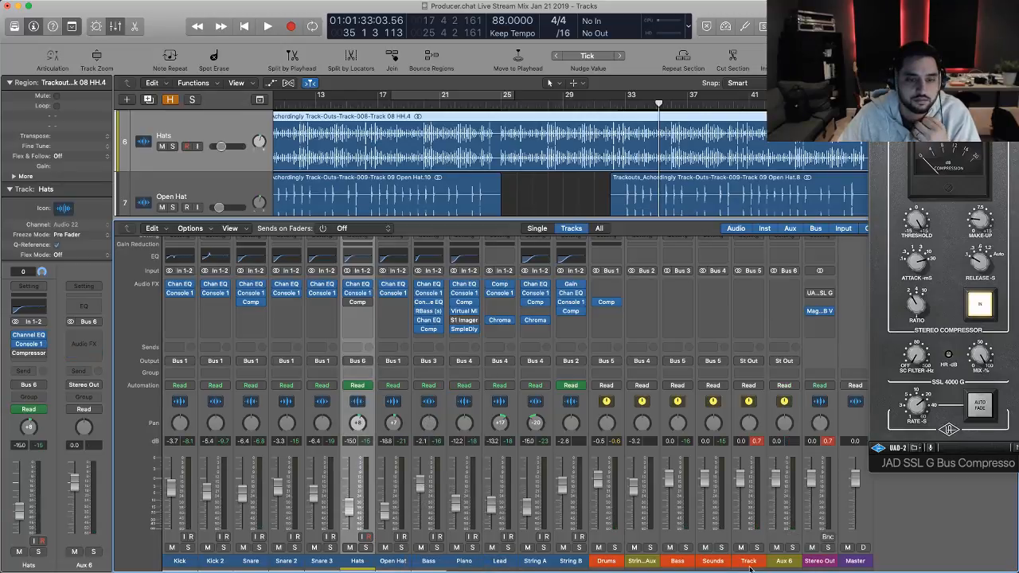
double_click(773, 562)
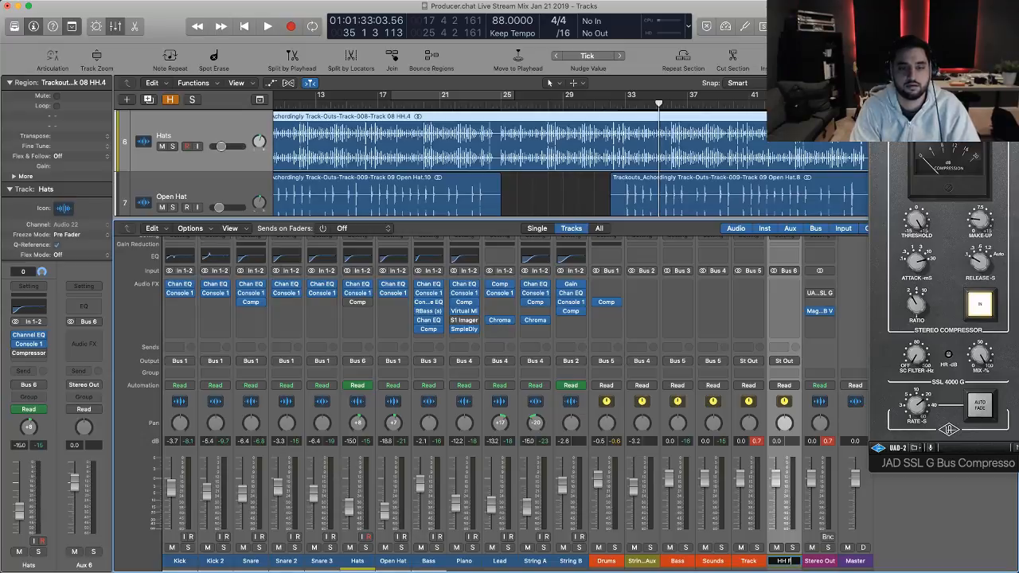
key("Return")
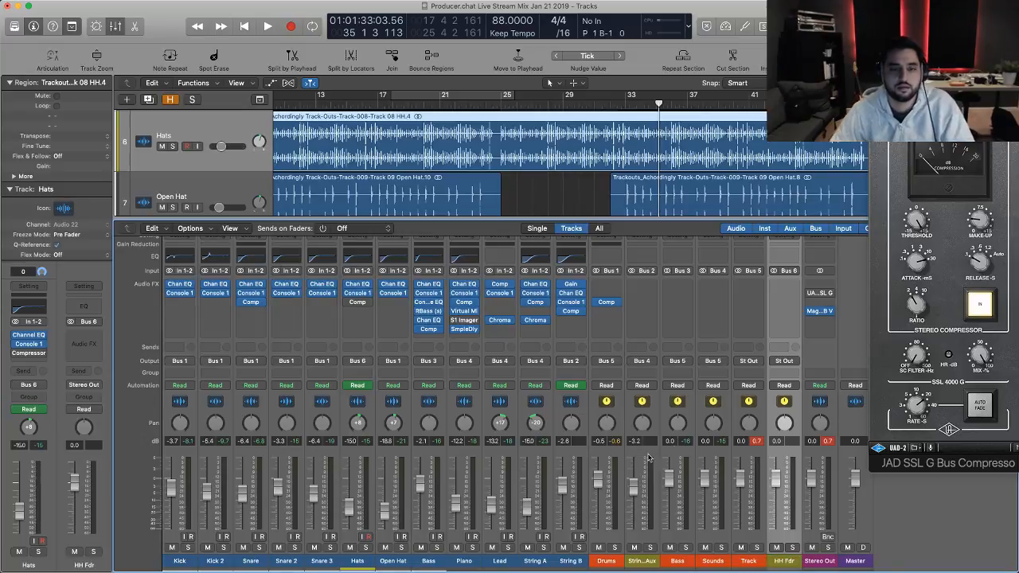
- Set the output of the HH Fdr aux channel to Bus 1 (Drums)
left_click(785, 361)
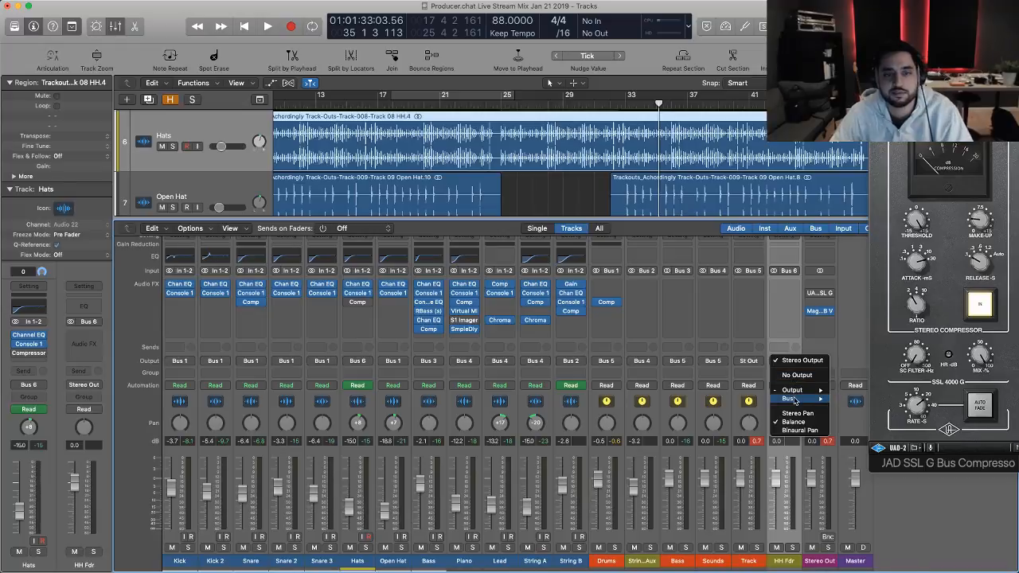
mouse_move(796, 399)
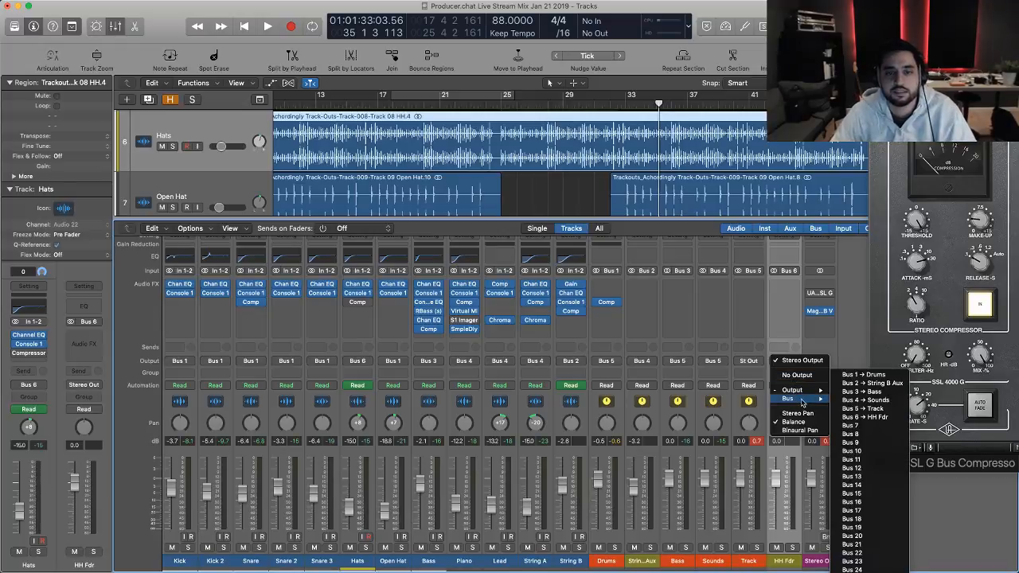
left_click(876, 375)
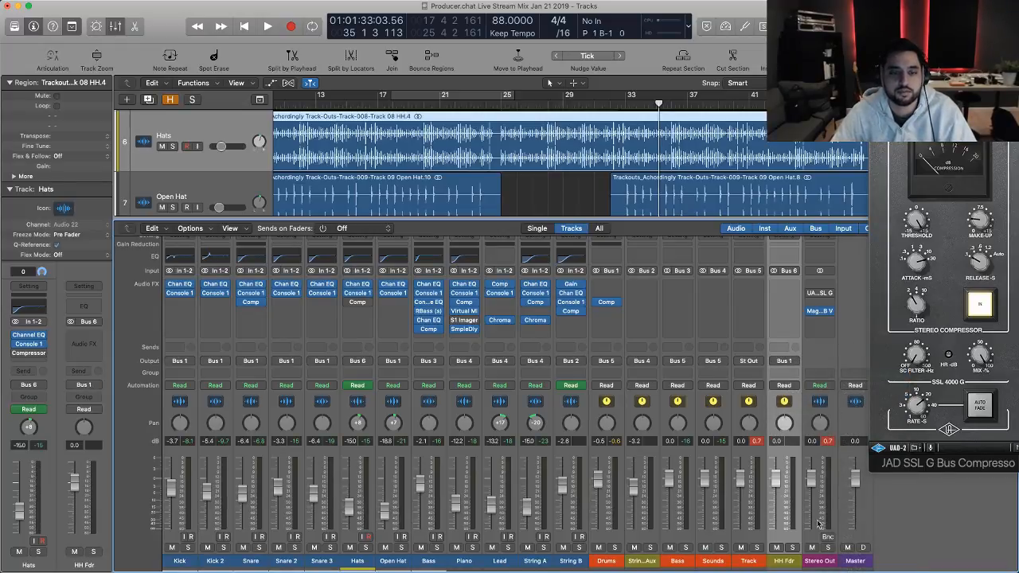
- Close the mixer and add another track with duplicate settings below the empty String B track
key("x")
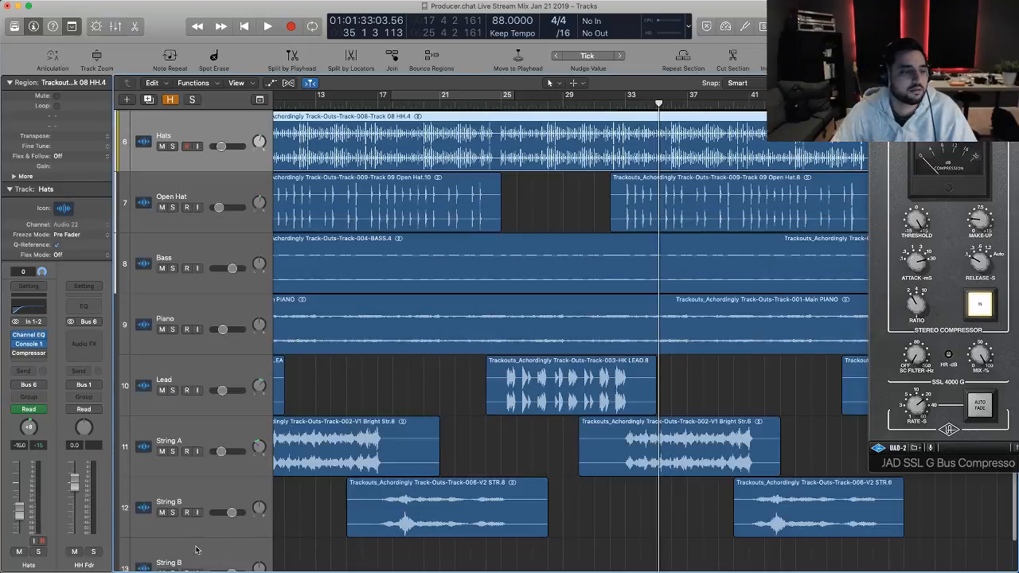
scroll(200, 534, "down", 3)
left_click(199, 503)
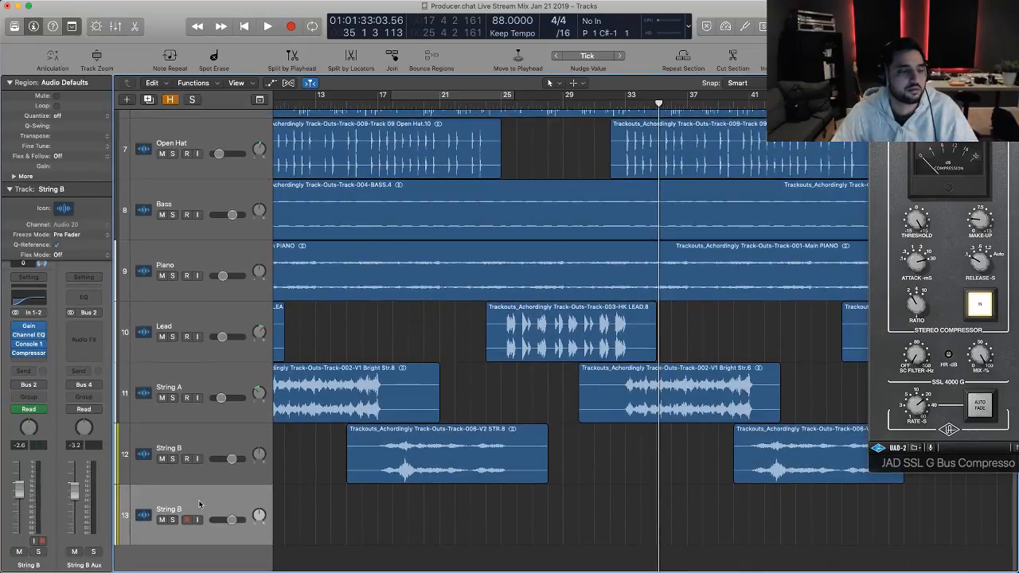
key("super+d")
- Reassign the new duplicate String B track to HH Fdr (Aux 6) without moving or copying the automation data
scroll(203, 509, "down", 2)
right_click(209, 518)
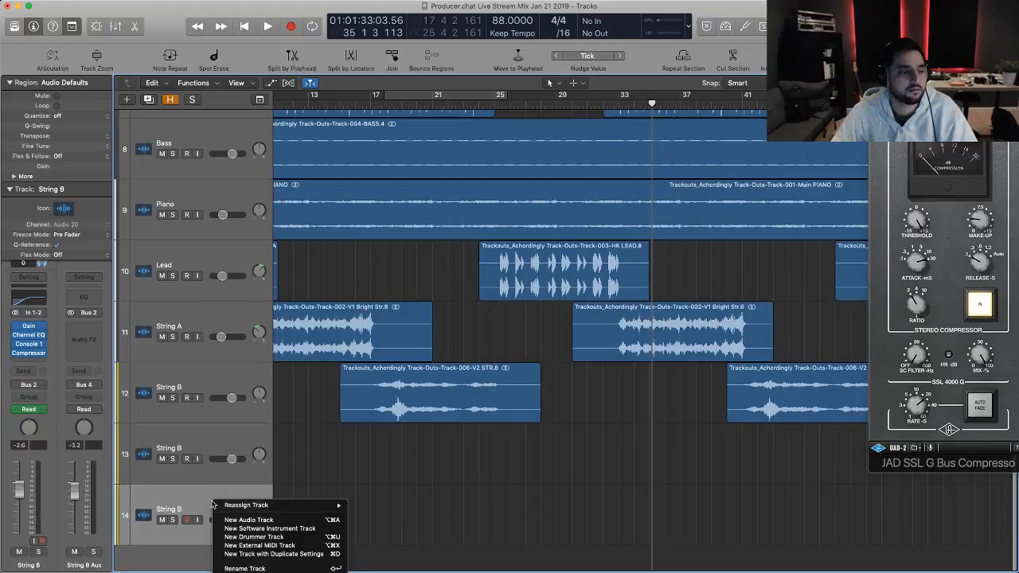
mouse_move(263, 505)
mouse_move(374, 513)
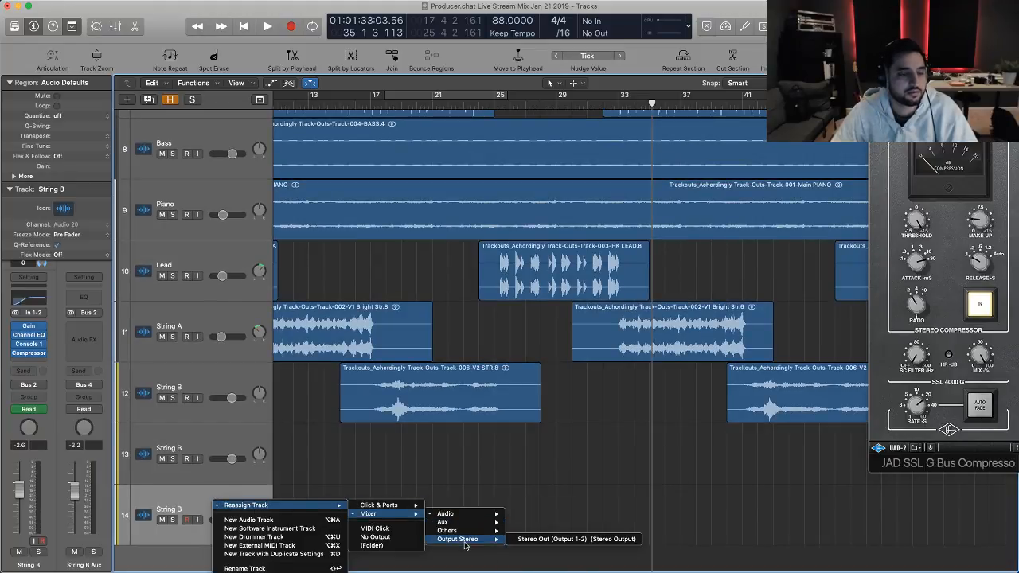
mouse_move(465, 523)
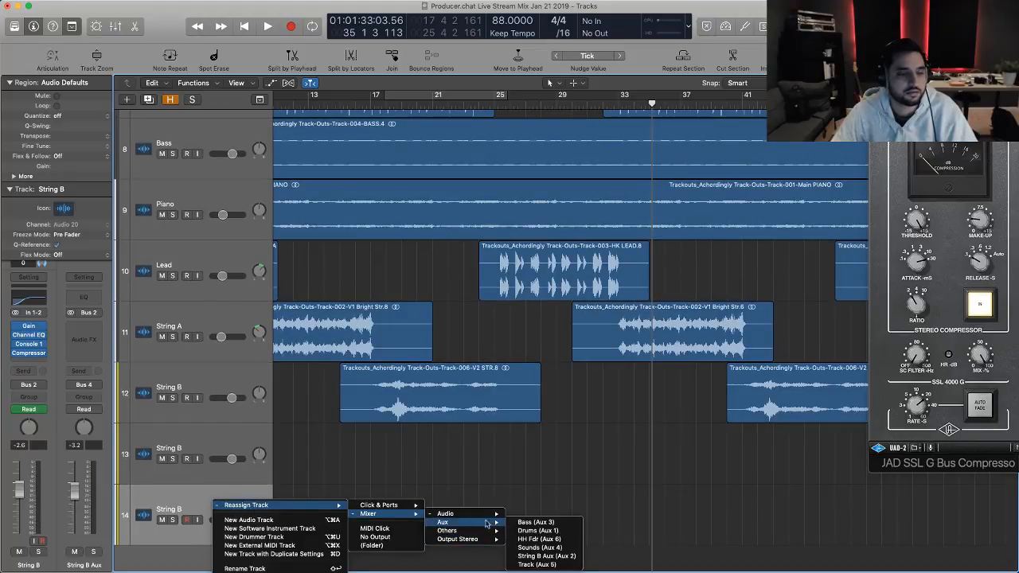
left_click(563, 539)
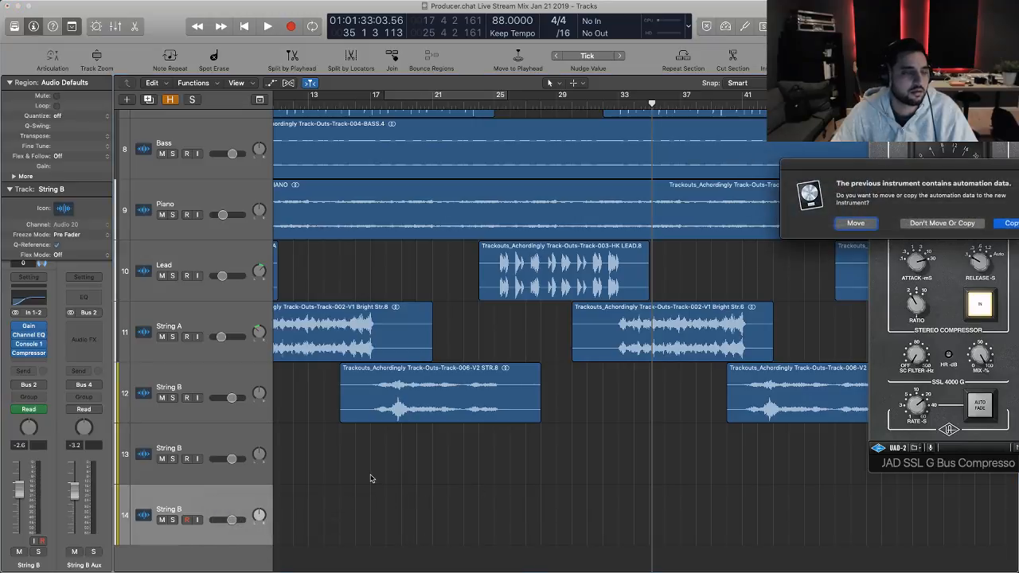
left_click(961, 224)
- Switch between the mixer and the arrangement to compare where the HH Fdr and String B Aux channels sit
key("x")
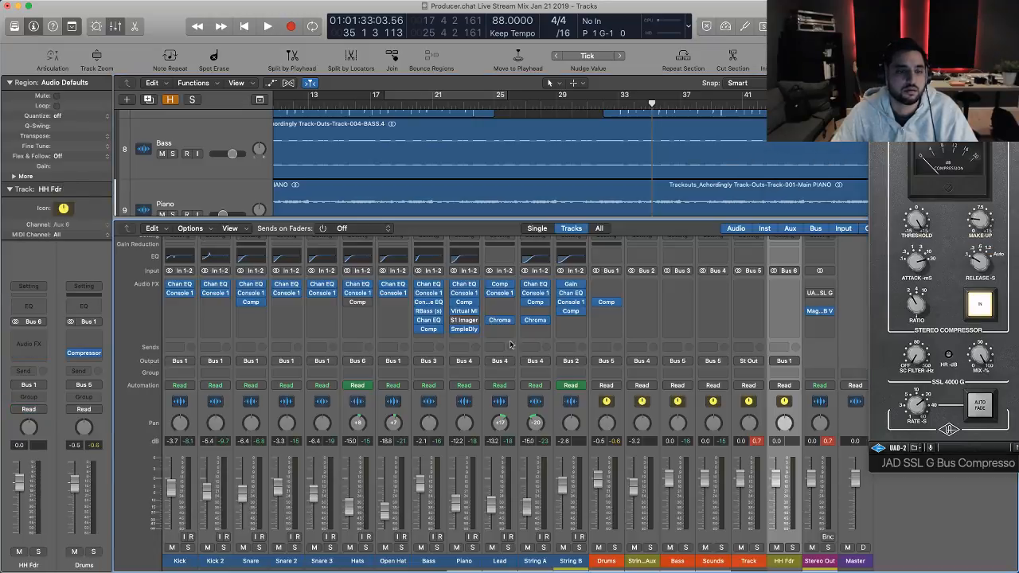
key("super+z")
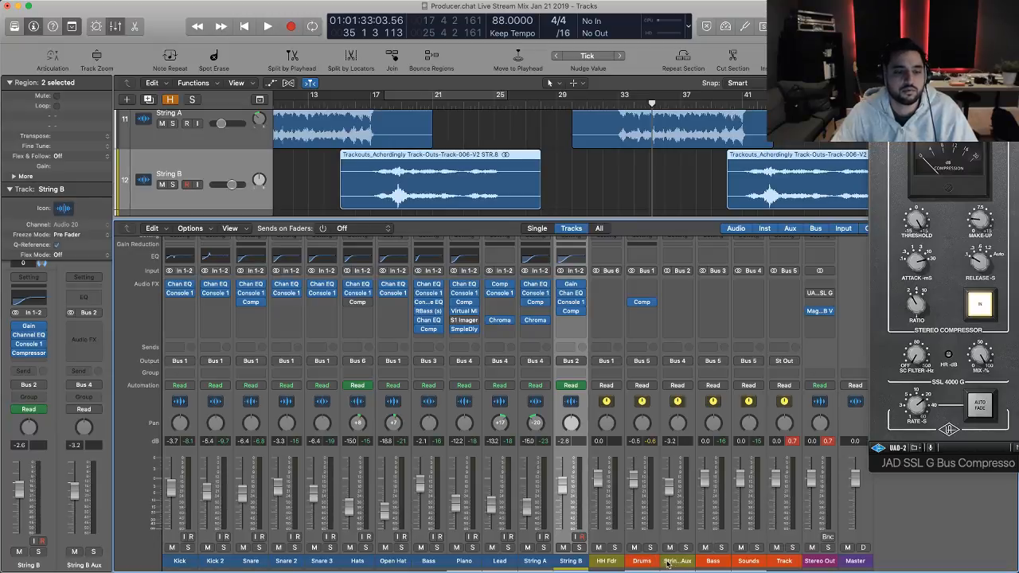
key("x")
left_click(209, 503)
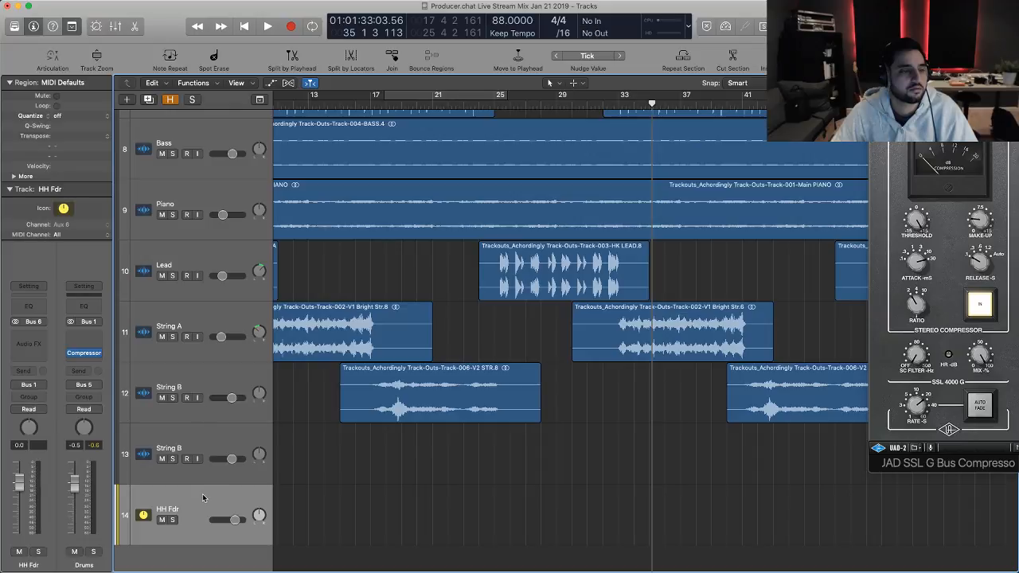
key("x")
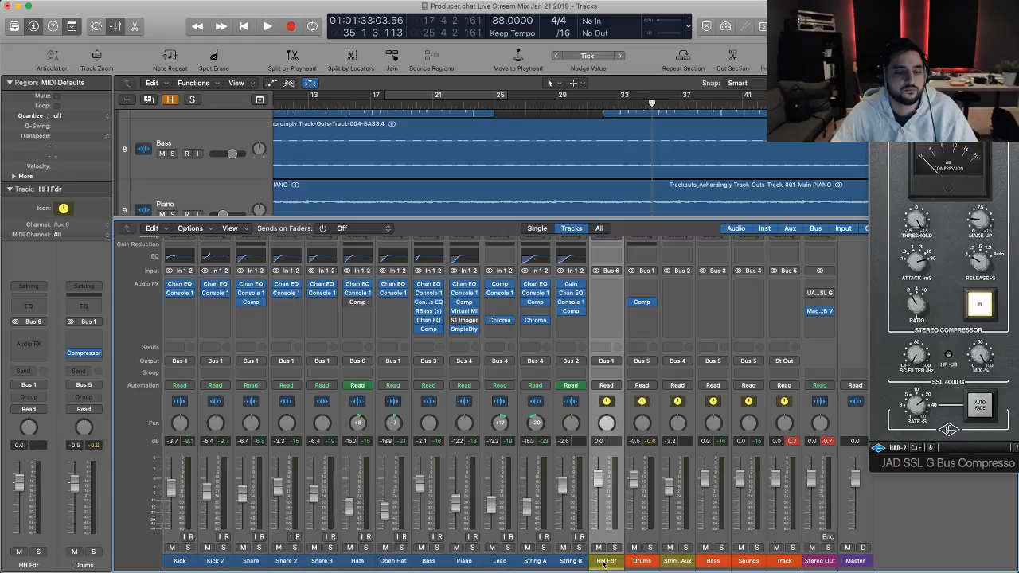
- Move the spare String B track above HH Fdr and reassign it to String B Aux (Aux 2) without moving or copying the automation
key("x")
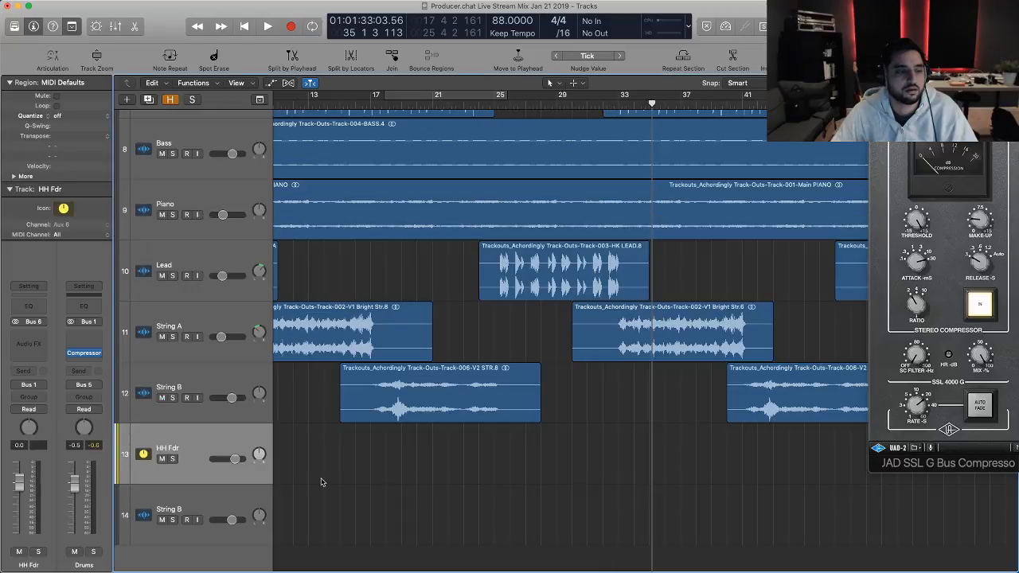
left_click_drag(213, 496, 210, 432)
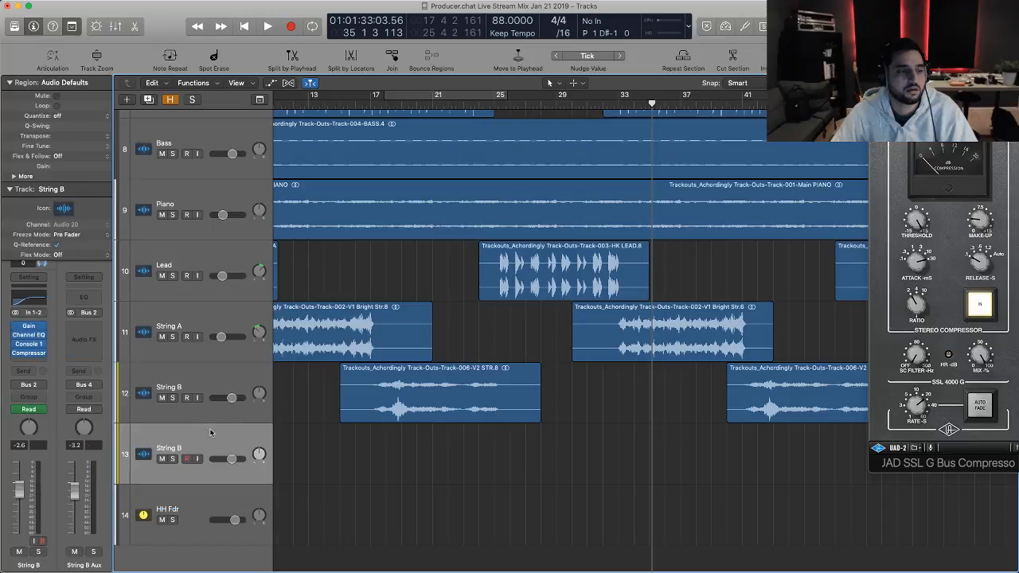
right_click(219, 438)
mouse_move(344, 439)
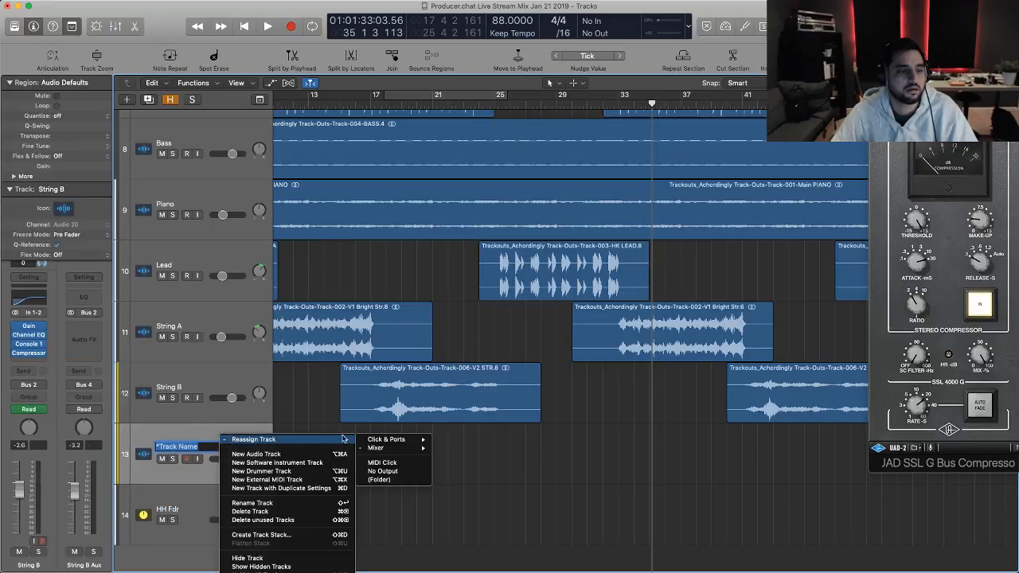
mouse_move(402, 452)
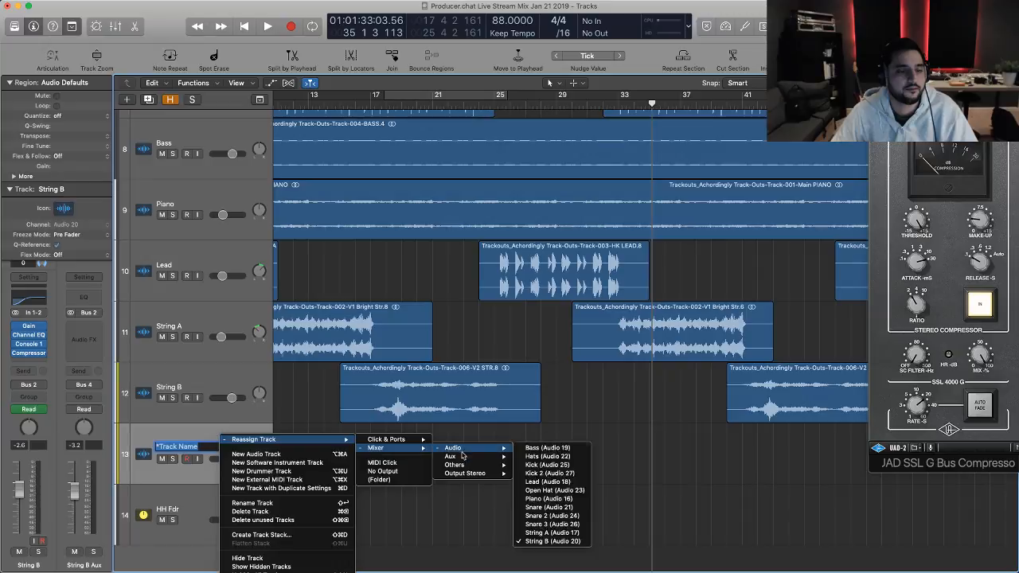
mouse_move(453, 456)
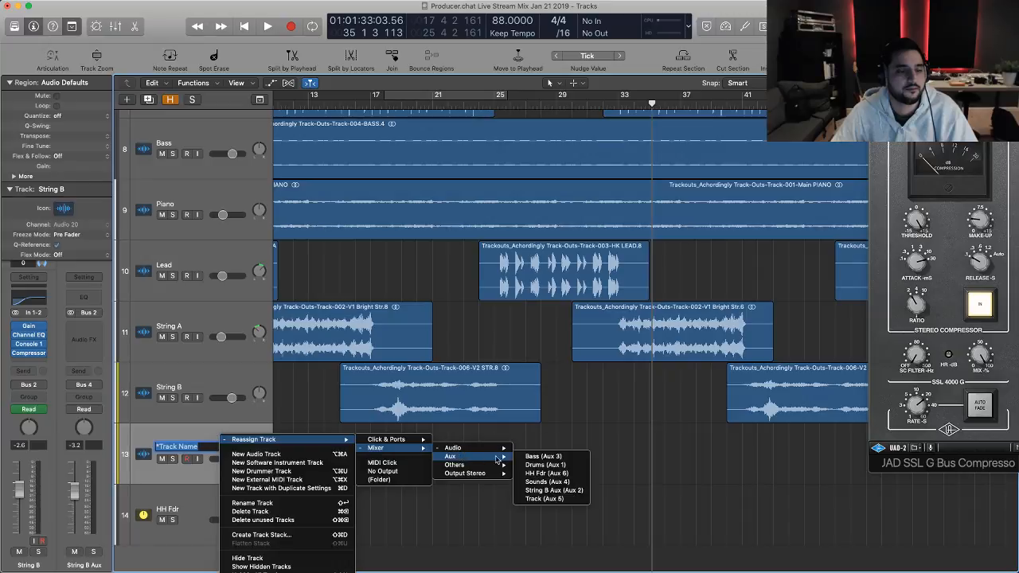
left_click(561, 490)
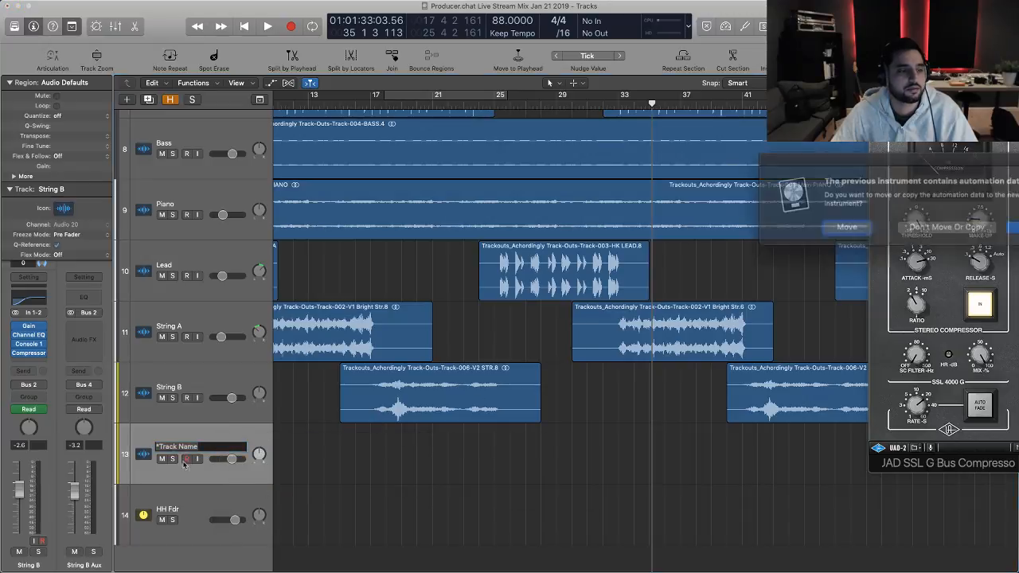
left_click(953, 224)
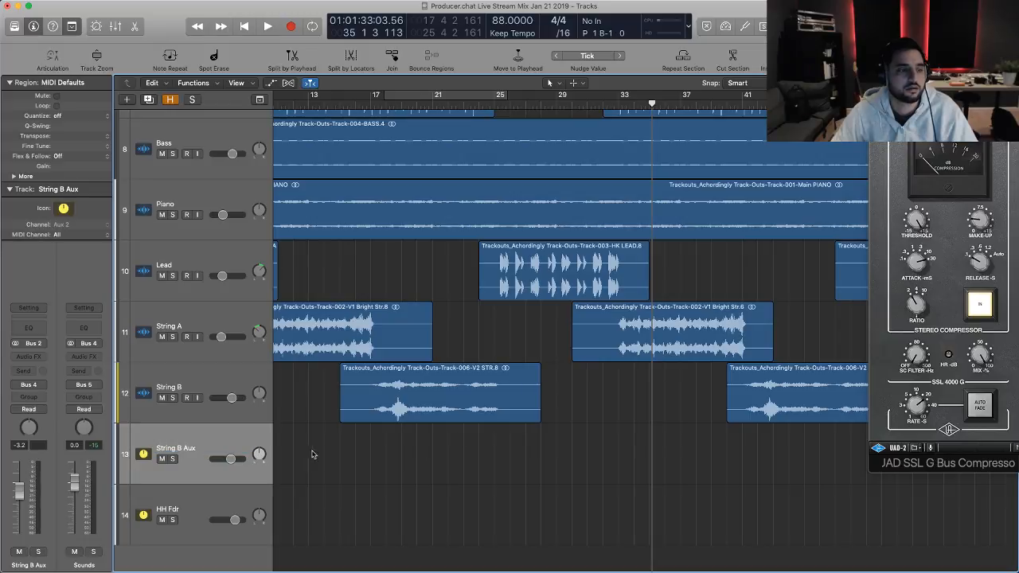
- Reopen the mixer, select the String B channel and play the song to check the levels of the aux channels
key("x")
left_click(571, 558)
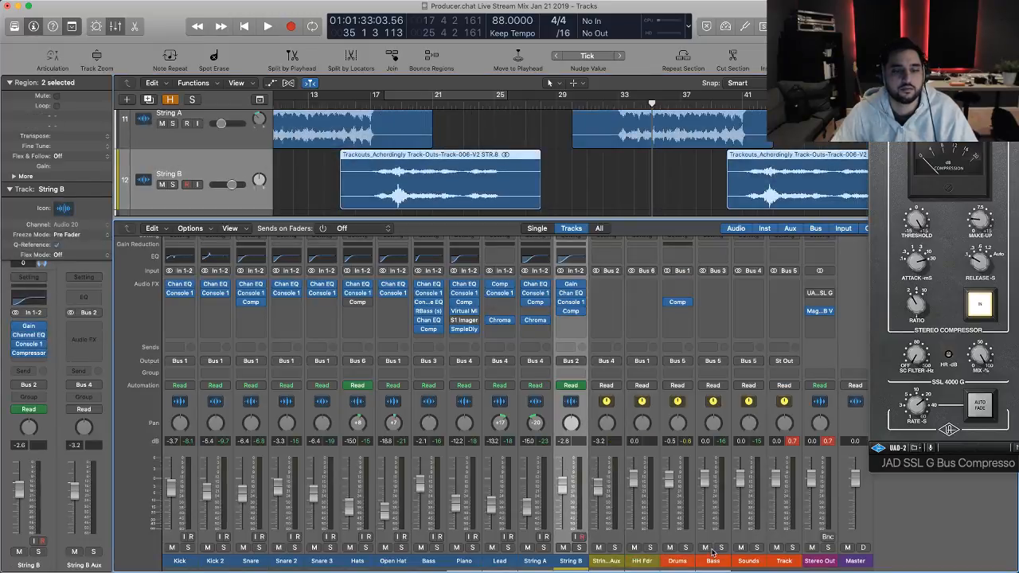
key("space")
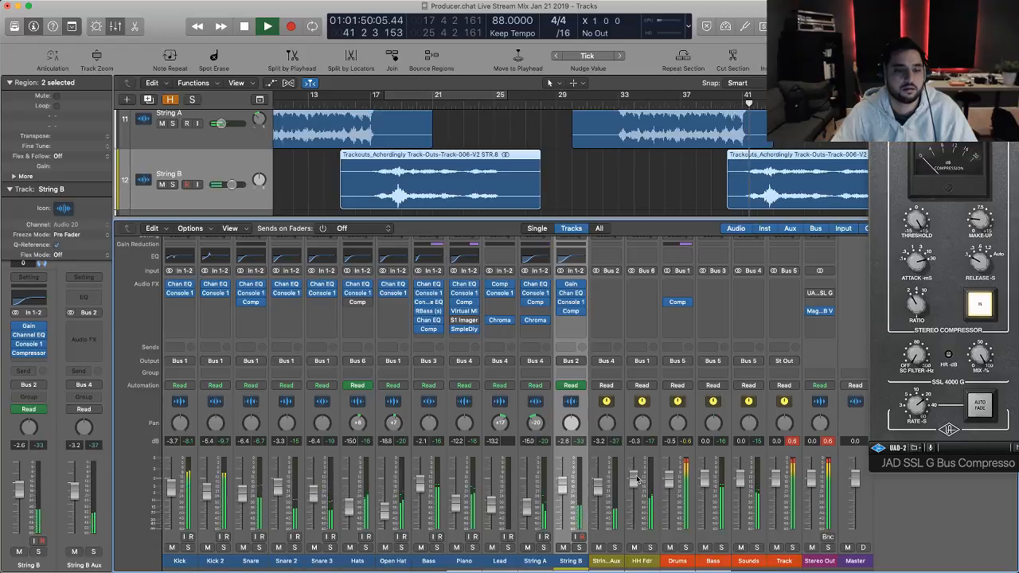
key("space")
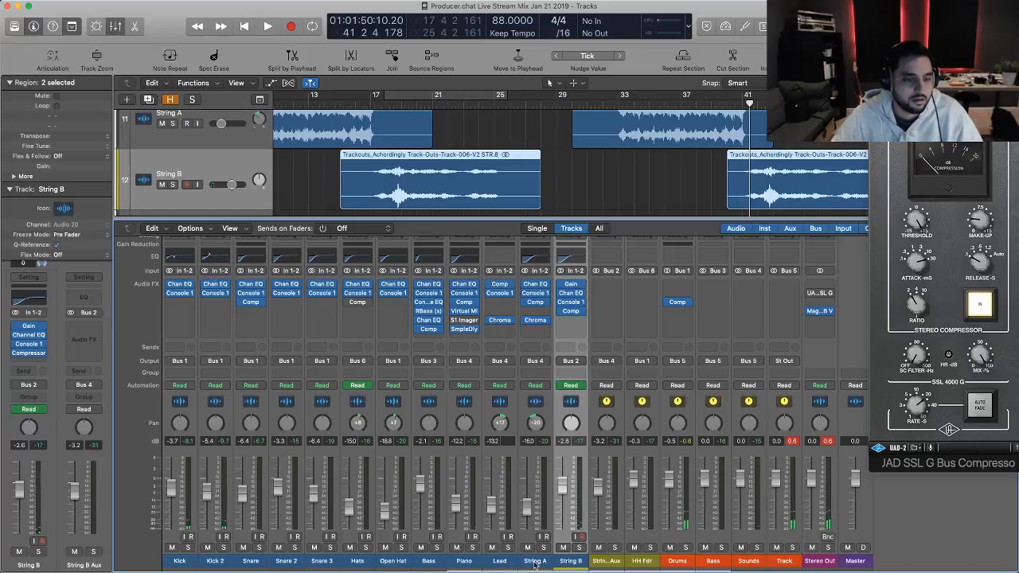
- Lower the Kick through String A channels except Hats, together with String B Aux and HH Fdr, bringing HH Fdr to -9.2 dB
left_click(536, 565)
left_click(504, 565, "shift")
left_click(461, 564, "shift")
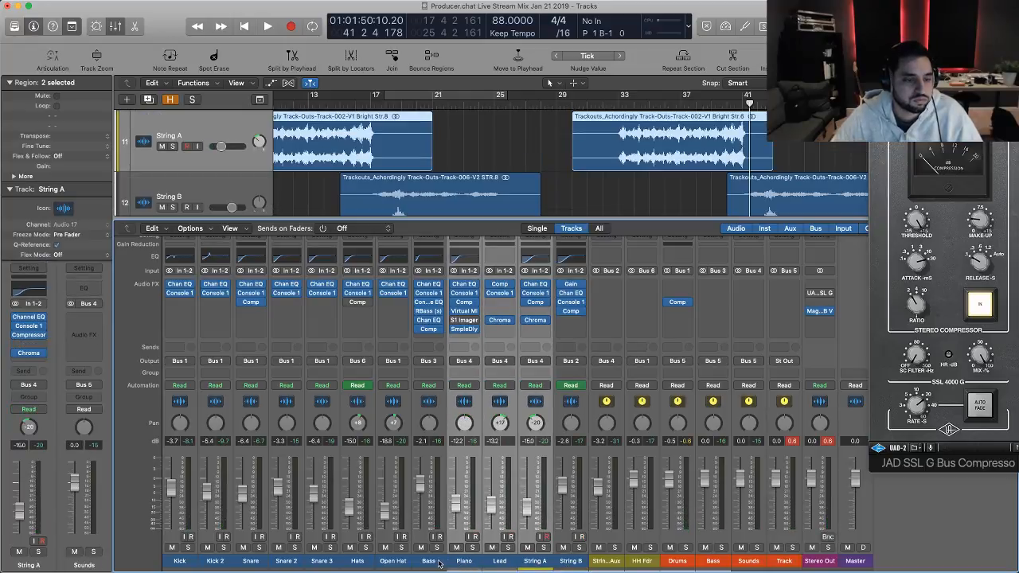
left_click(414, 563, "shift")
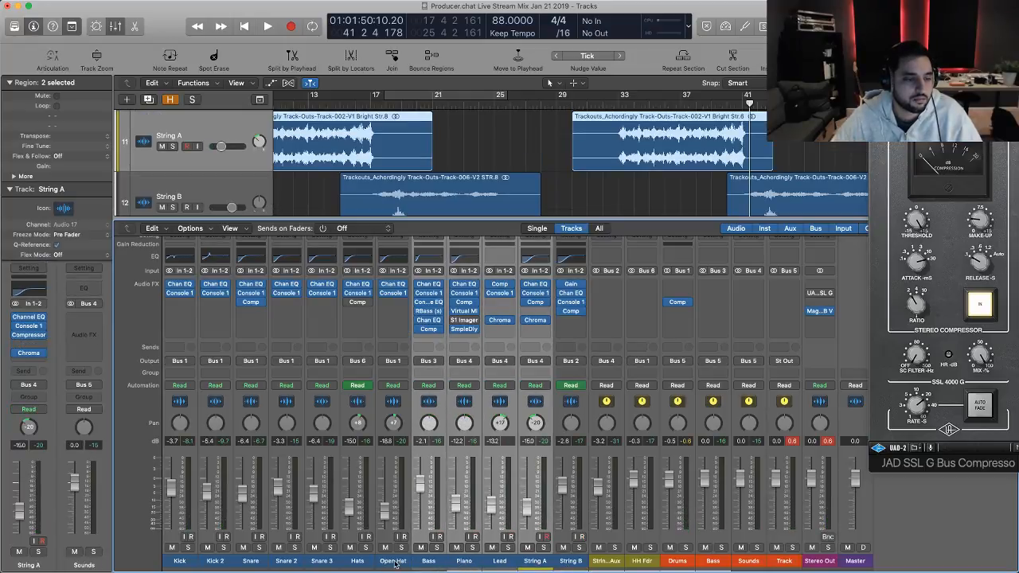
left_click(396, 564, "shift")
left_click(322, 563, "shift")
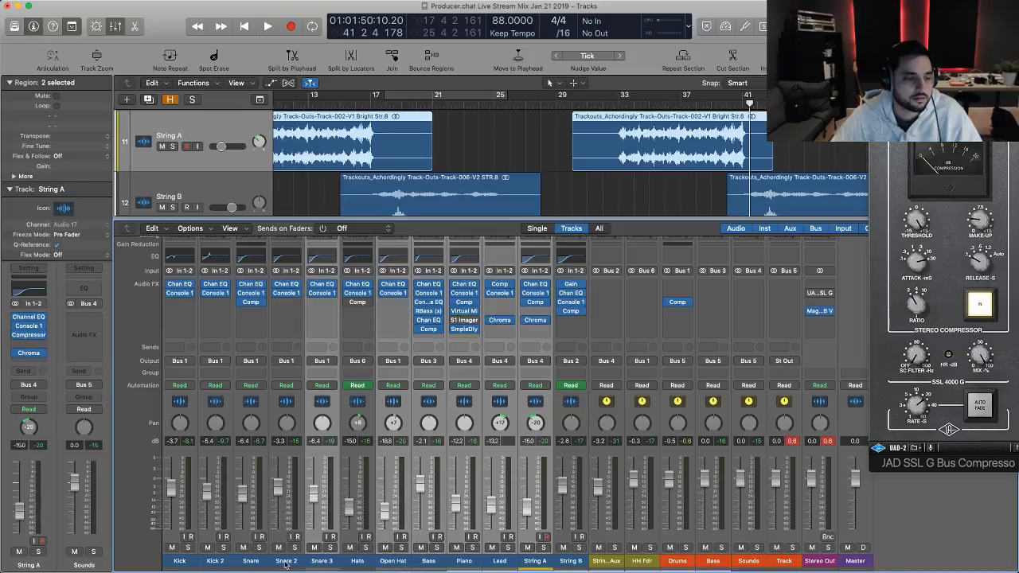
left_click(285, 563, "shift")
left_click(250, 563, "shift")
left_click(215, 563, "shift")
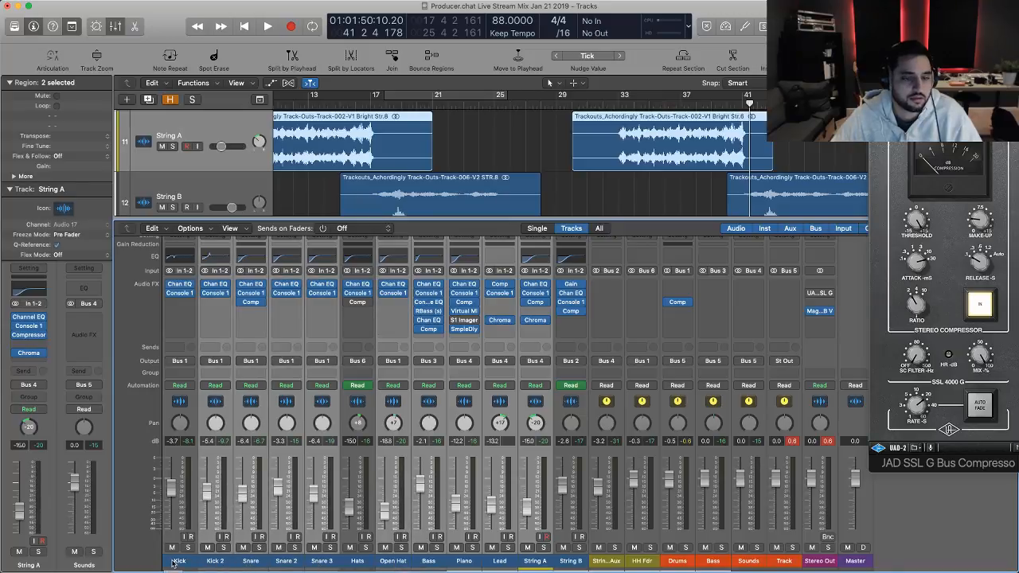
left_click(174, 564, "shift")
left_click(610, 562, "shift")
left_click(640, 562, "shift")
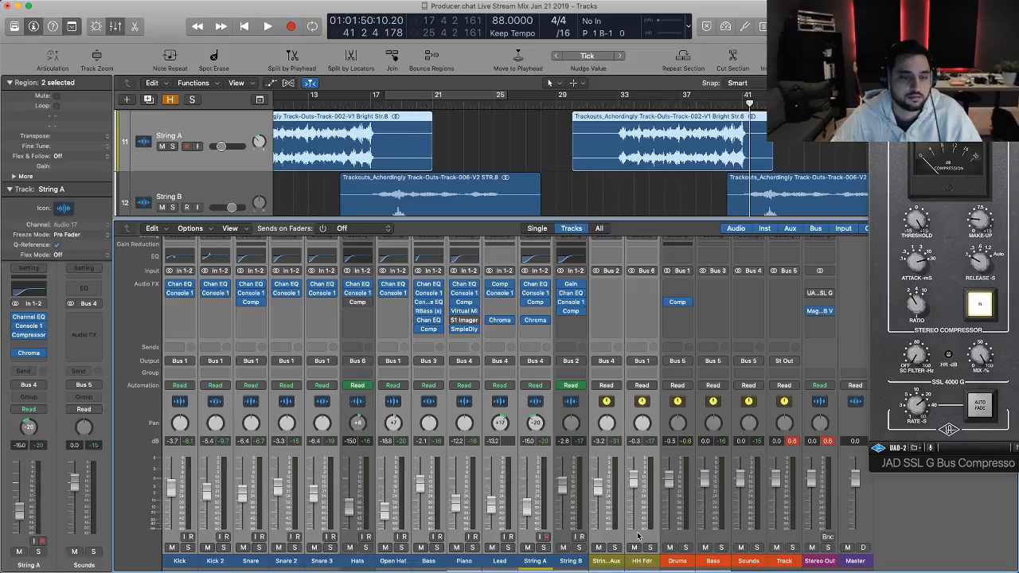
key("space")
left_click_drag(640, 483, 639, 492)
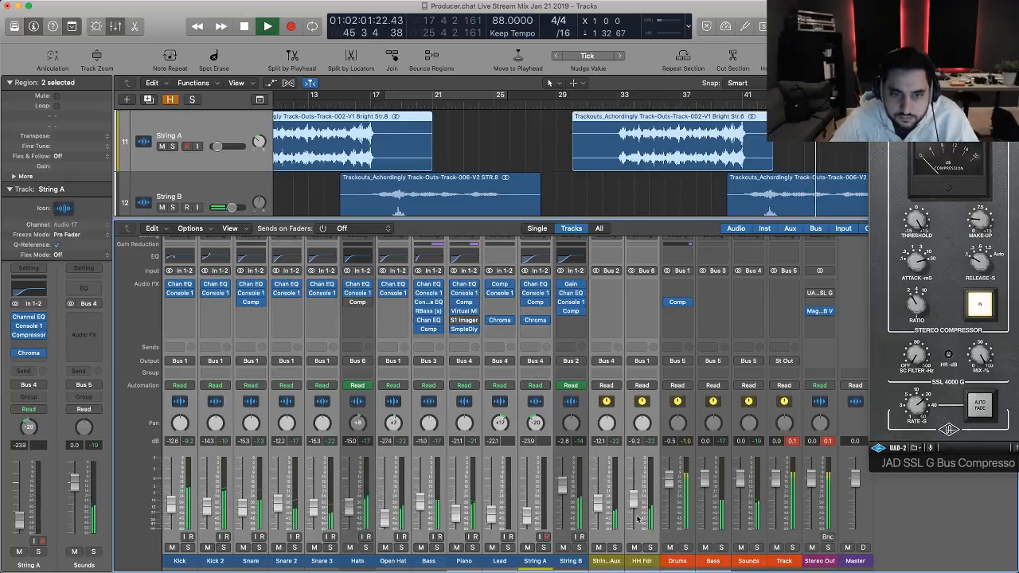
key("space")
- Enable the UAD SSL G Bus Compressor on the Stereo Out and turn down its threshold during playback
mouse_move(814, 297)
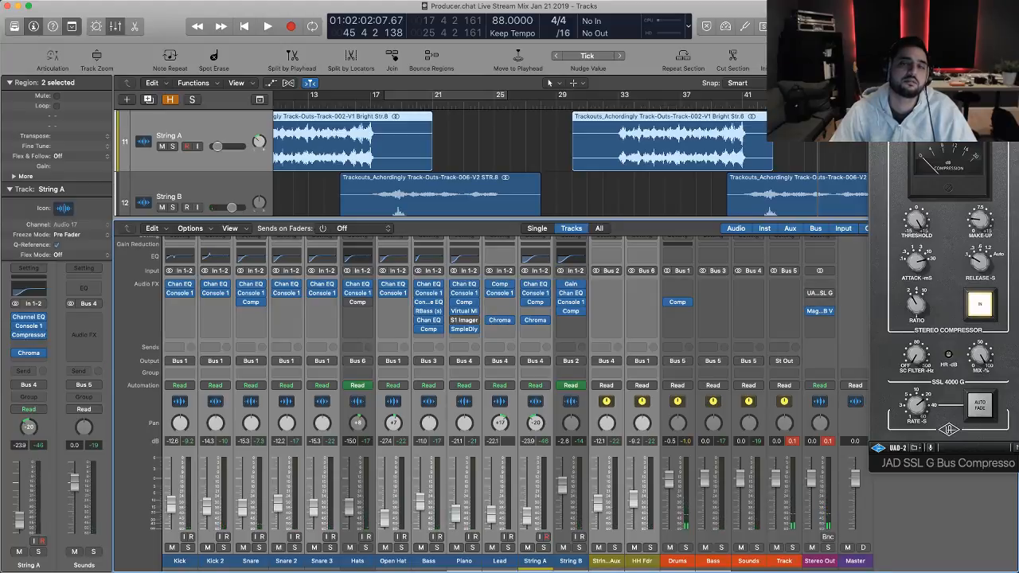
key("space")
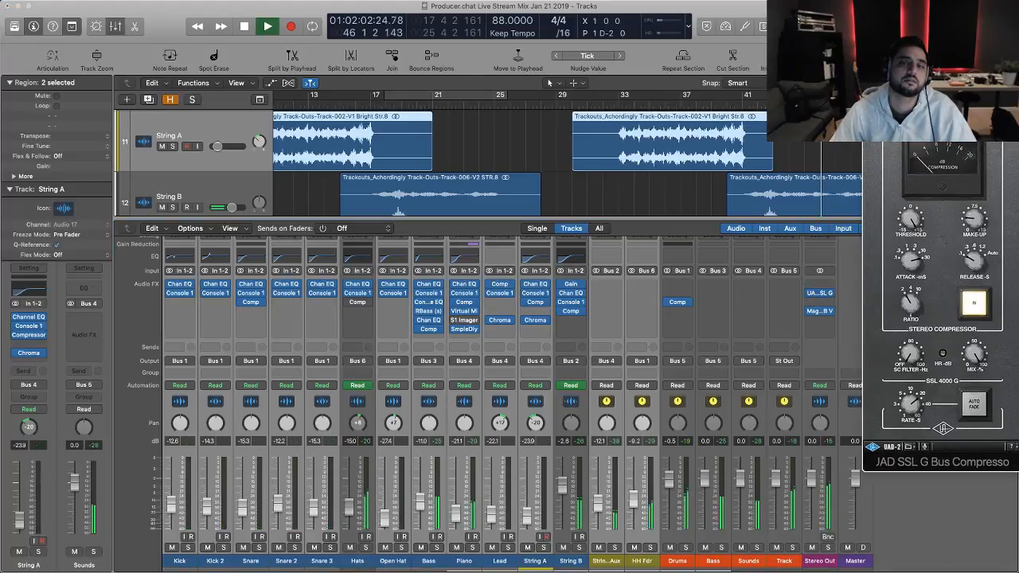
left_click_drag(912, 223, 911, 241)
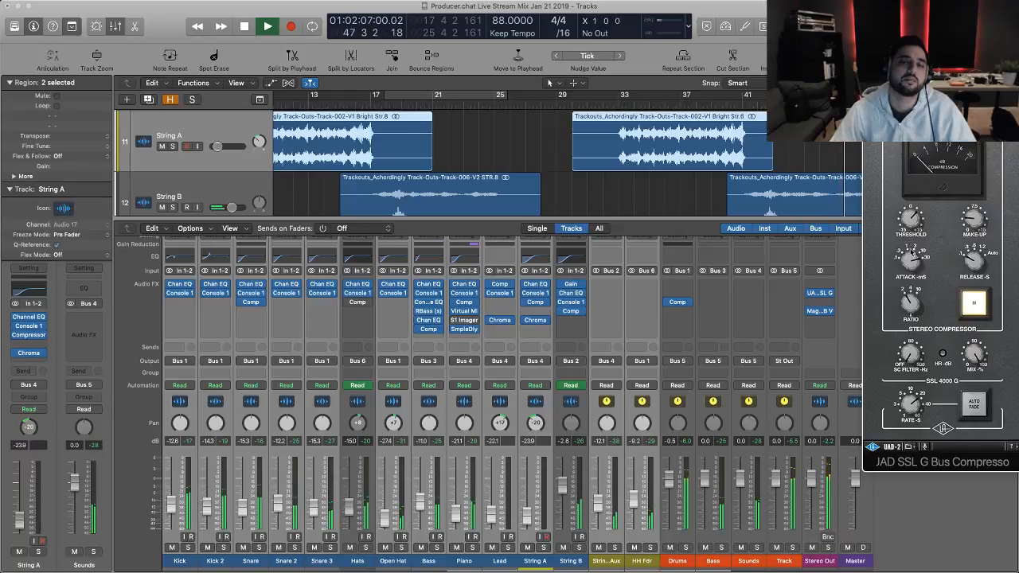
- Restart playback and loop the cycle range from about bar 17 to bar 25
key("space")
key("space")
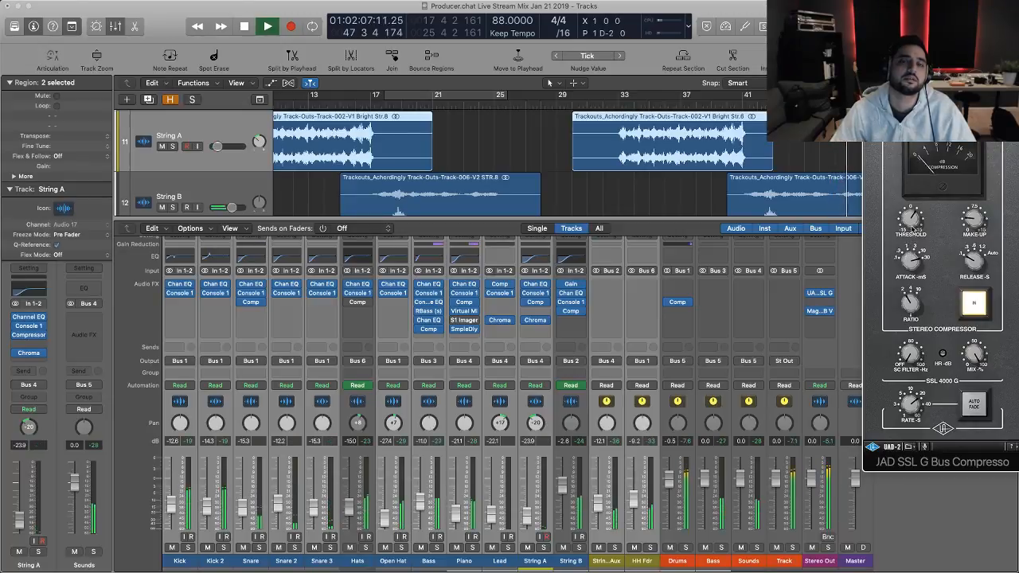
left_click(406, 99)
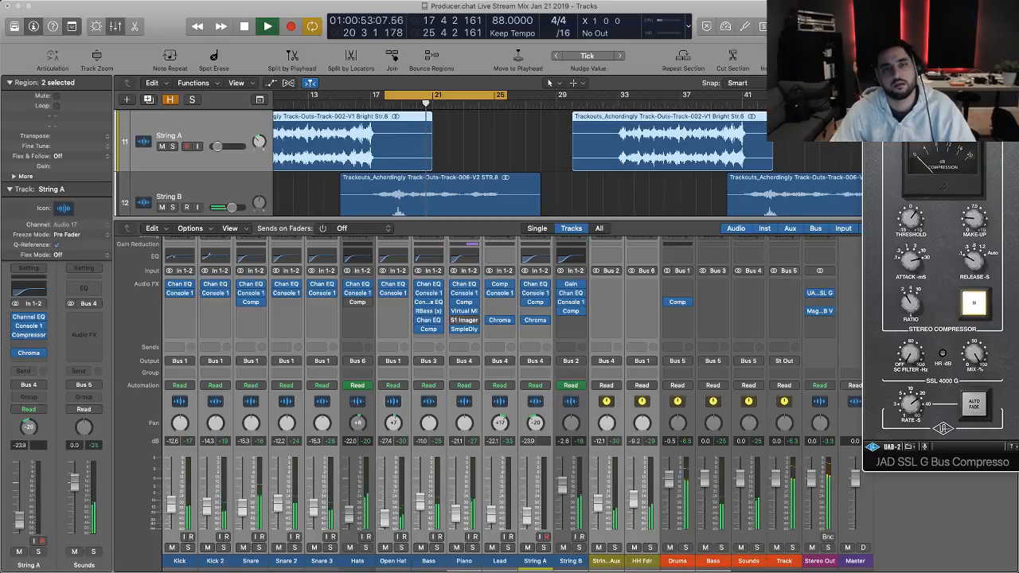
- Close the SSL G bus compressor window and stop playback
left_click(870, 64)
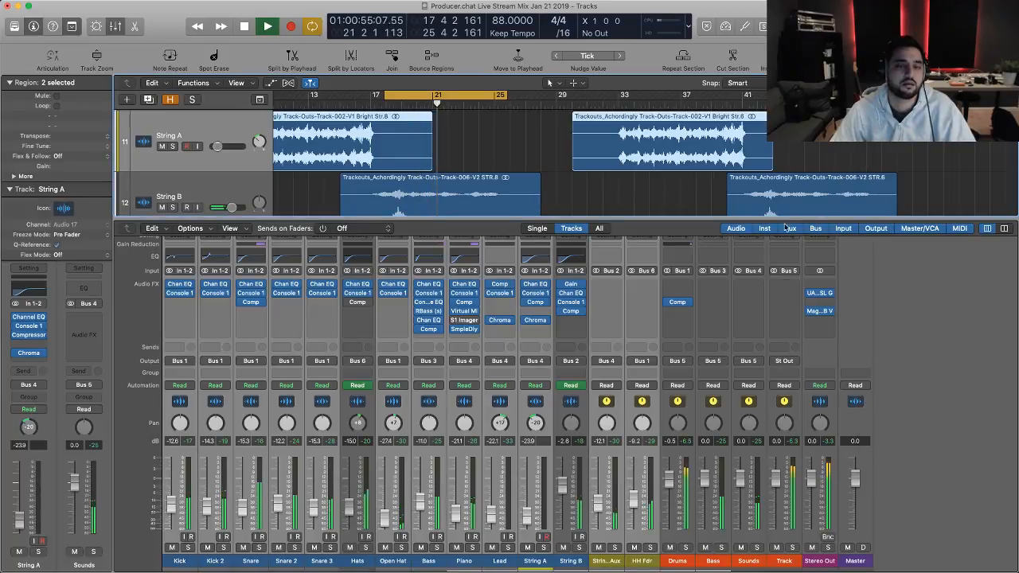
key("space")
left_click(820, 301)
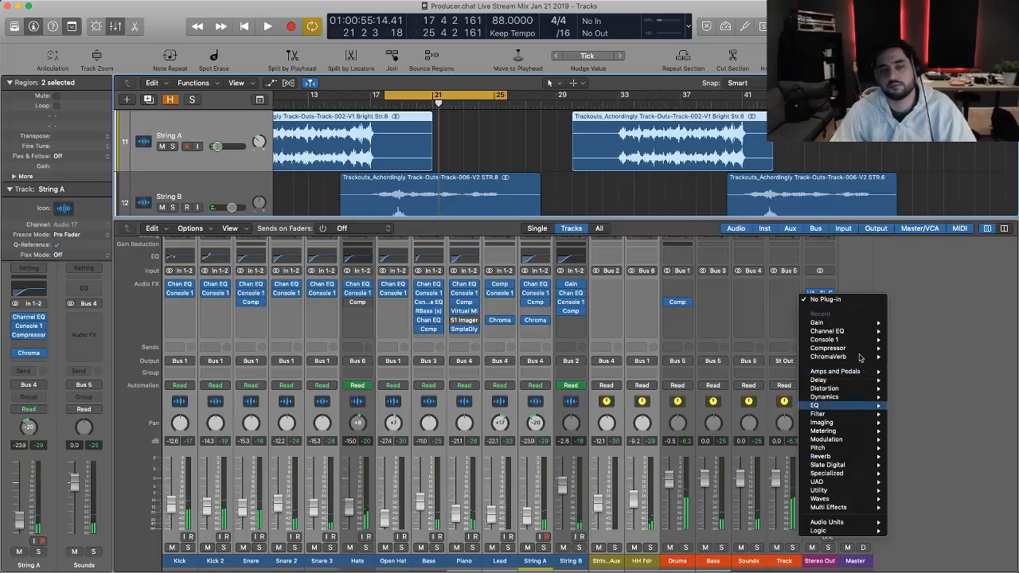
left_click(929, 334)
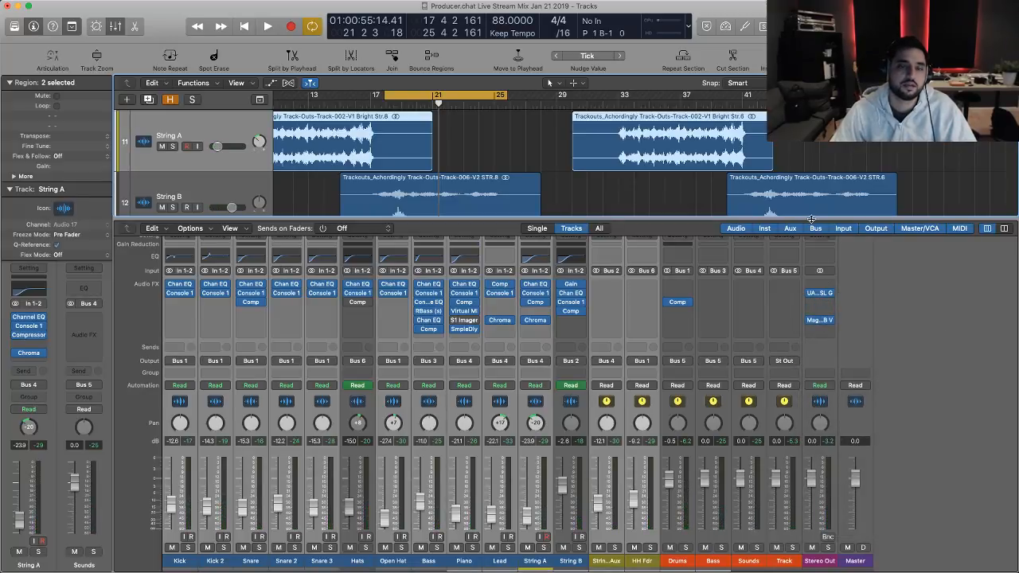
scroll(823, 252, "up", 2)
left_click(823, 257)
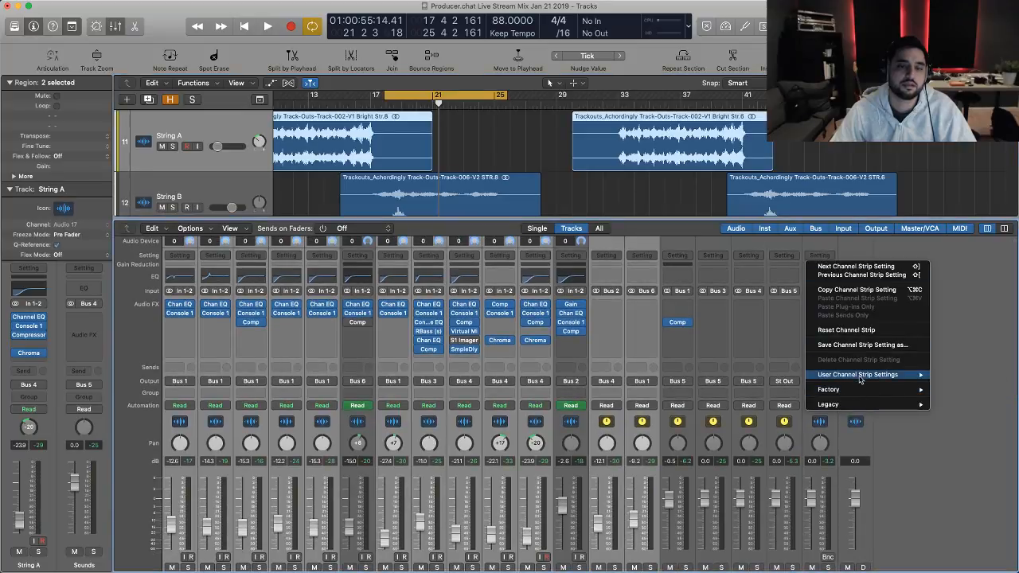
mouse_move(862, 392)
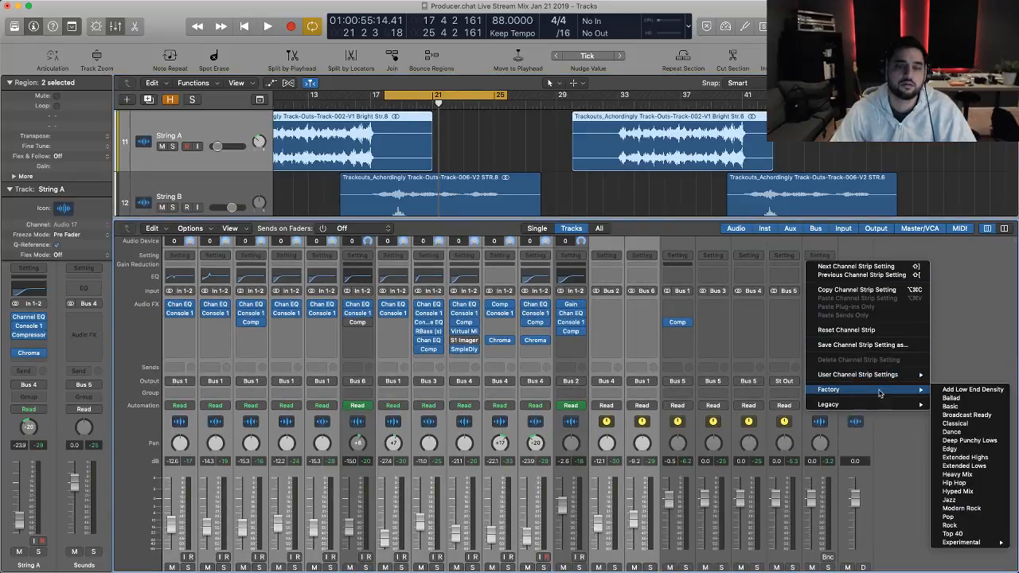
left_click(959, 323)
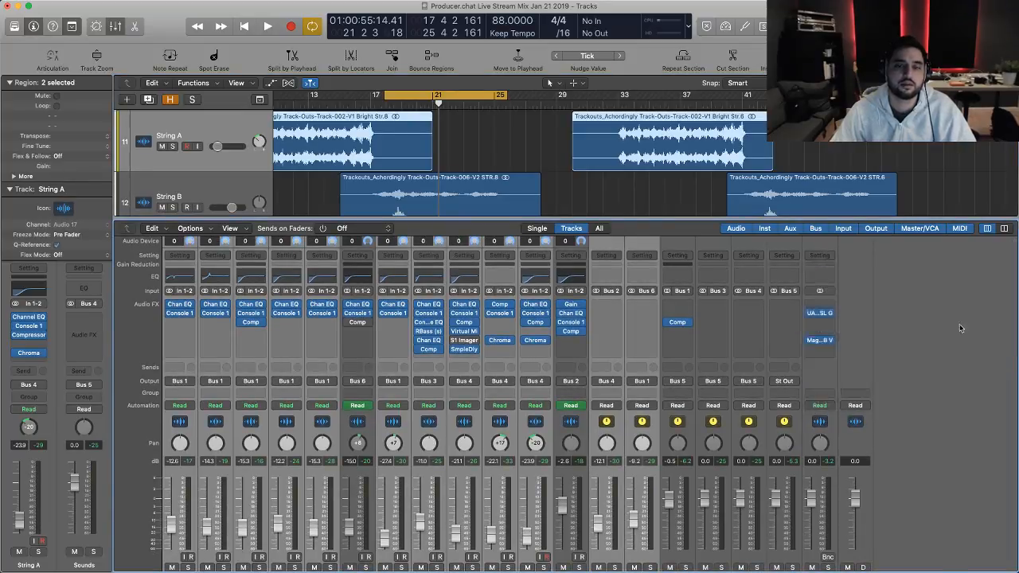
- Insert the A.O.M. Invisible Limiter below Magic AB on the Stereo Out channel and bring its window into clear view
left_click(811, 340)
left_click(828, 350)
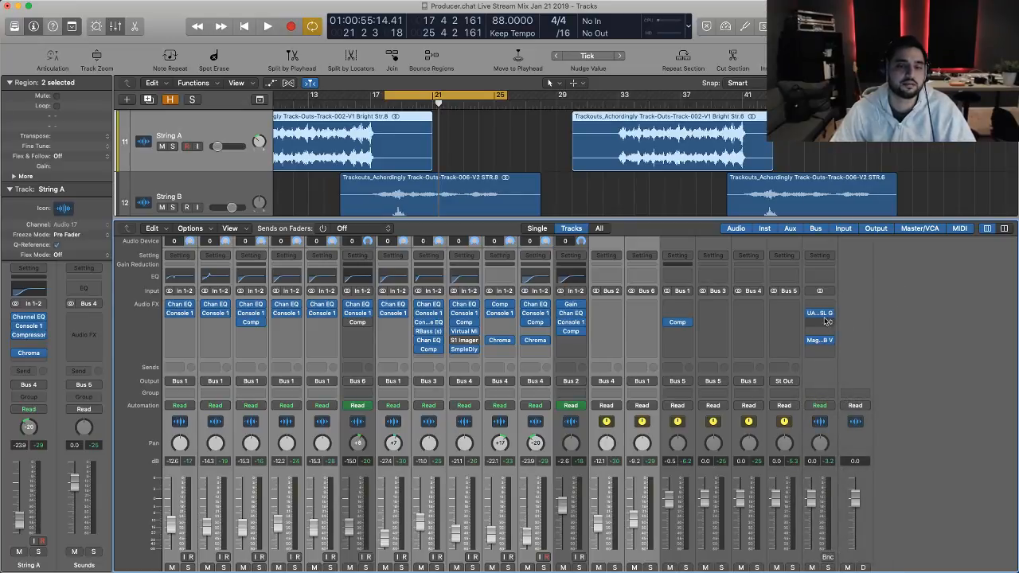
left_click(820, 352)
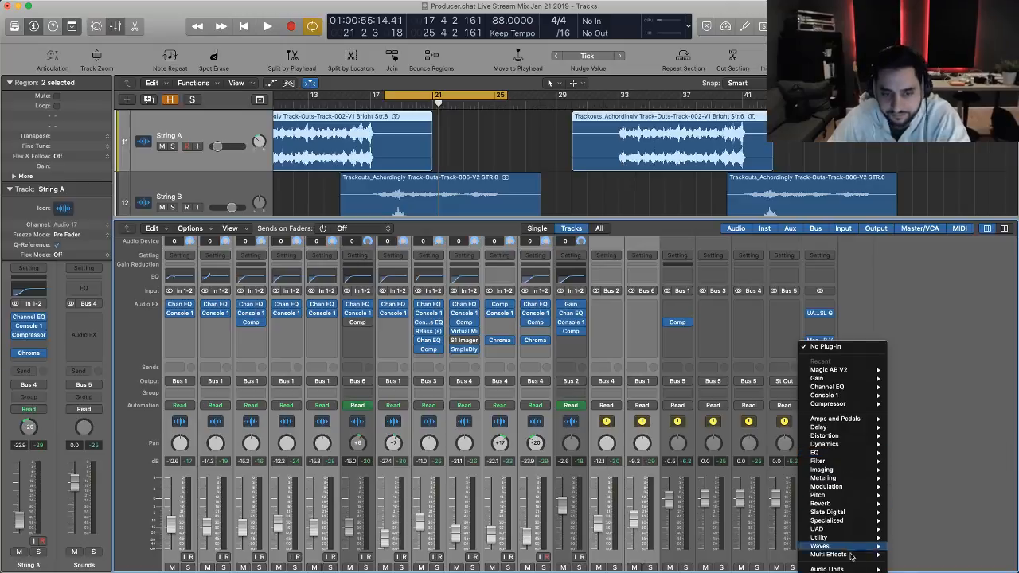
mouse_move(846, 570)
mouse_move(938, 563)
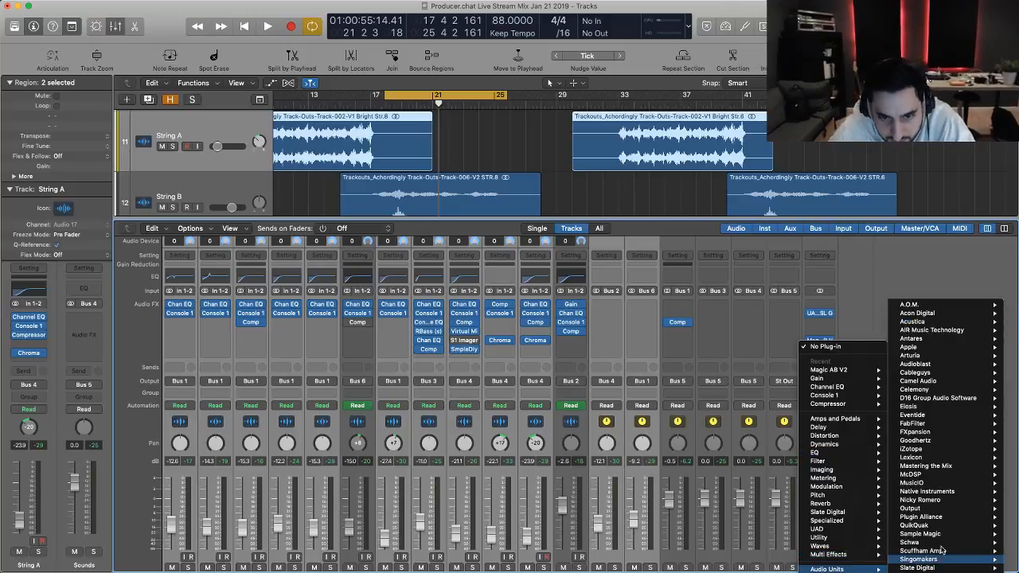
mouse_move(947, 522)
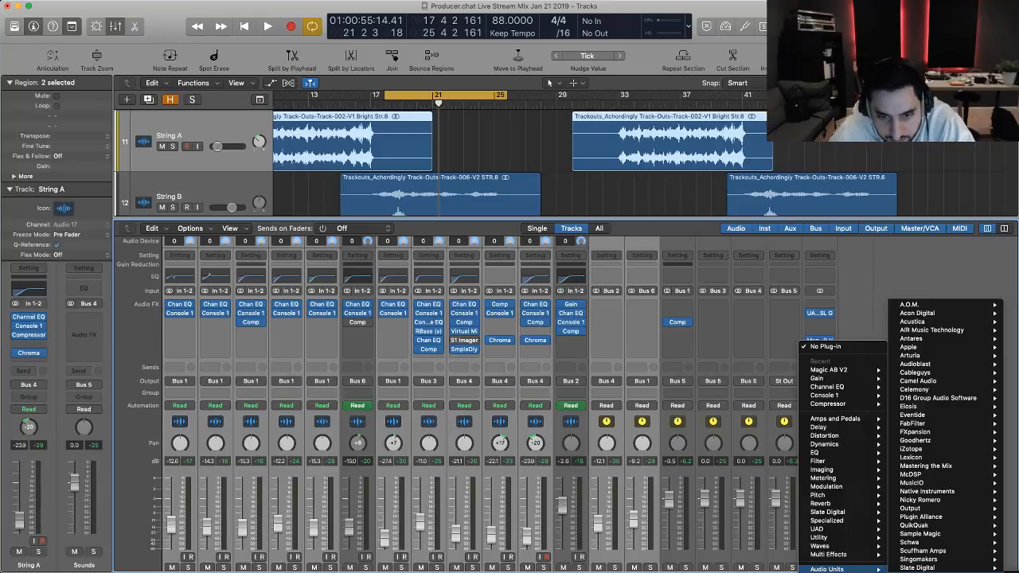
mouse_move(950, 307)
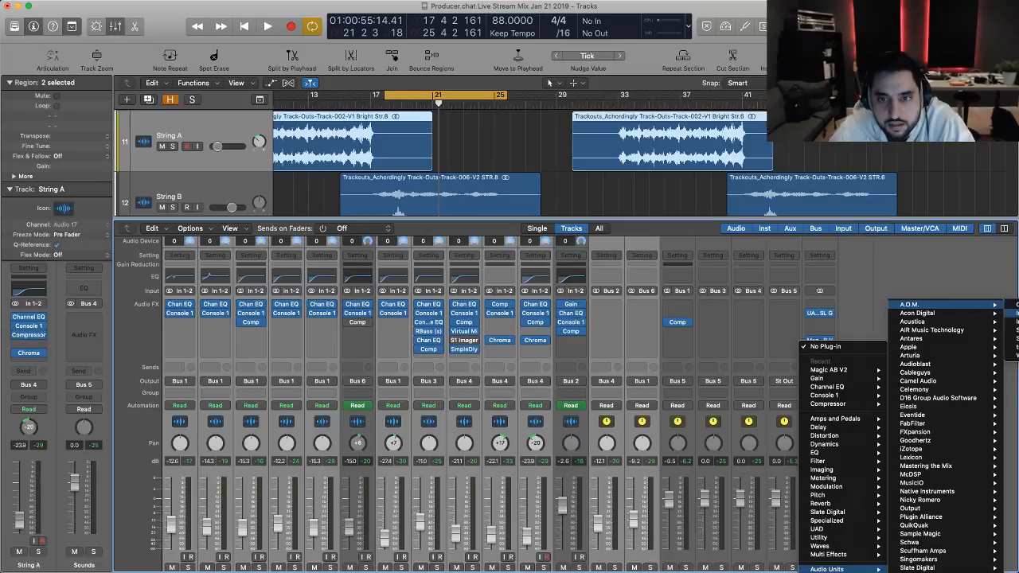
left_click(1017, 313)
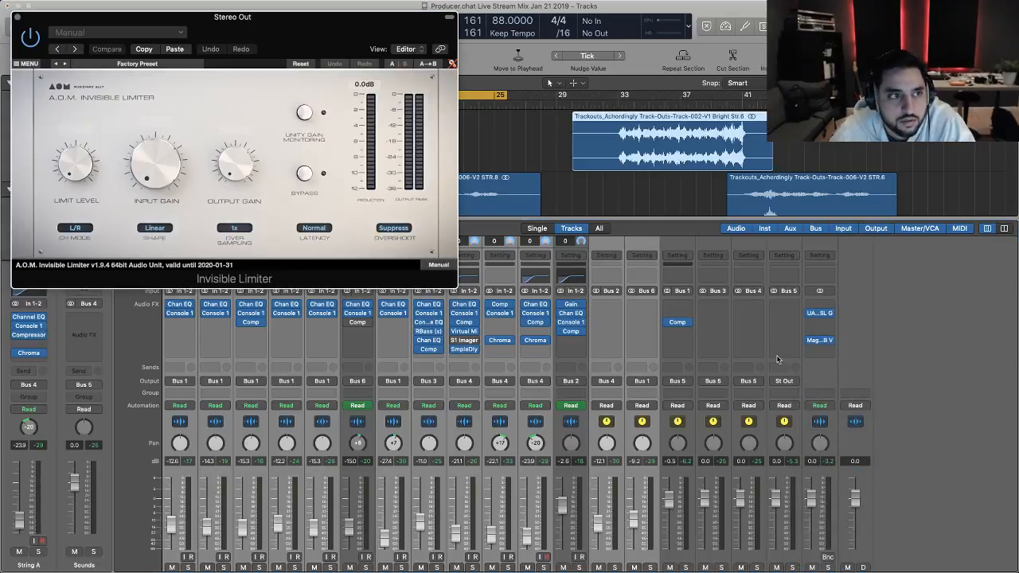
left_click_drag(336, 19, 643, 148)
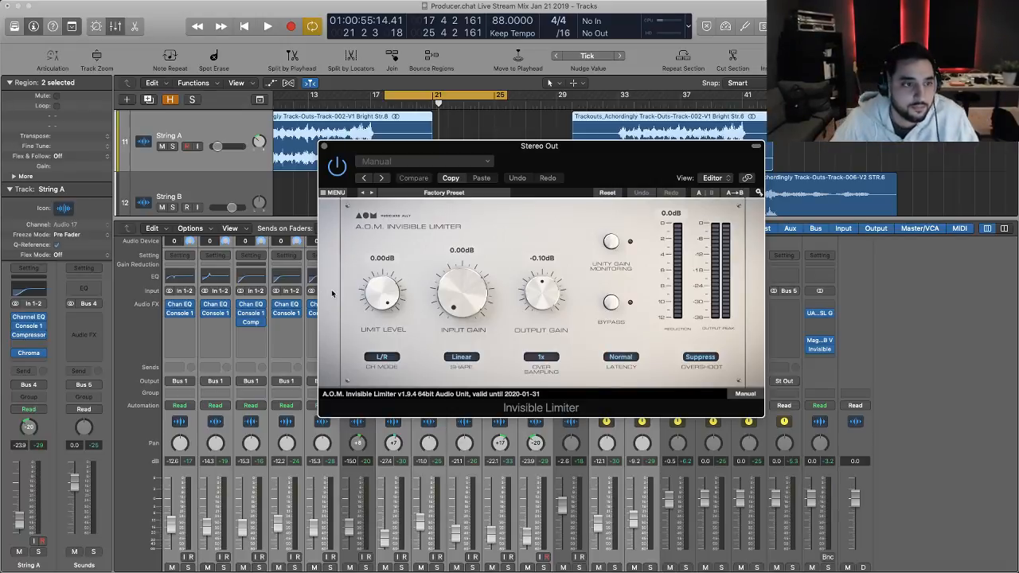
- Raise the Invisible Limiter's input gain to 7.37 dB while the looped section plays, and close the limiter window
key("space")
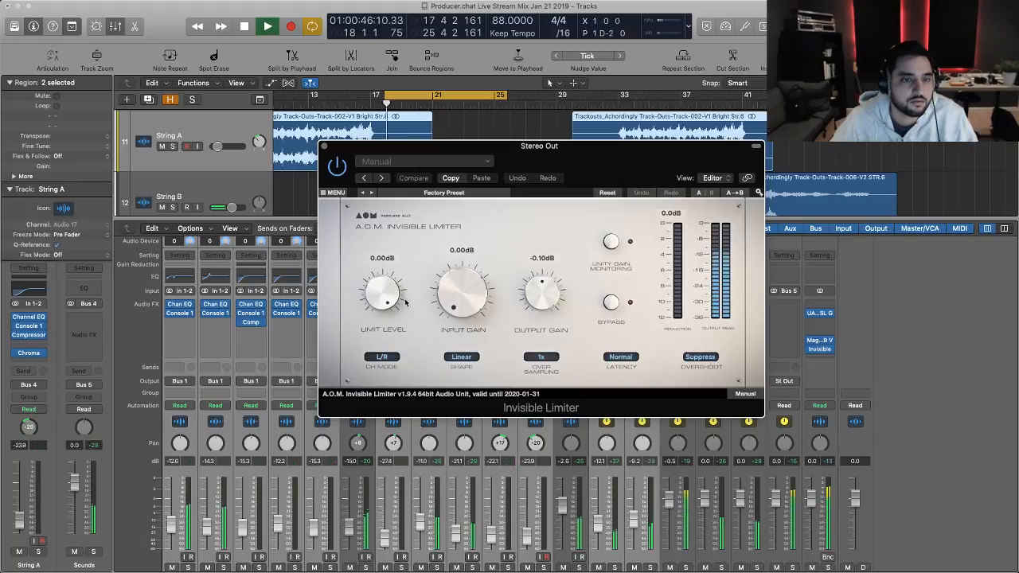
mouse_move(462, 290)
left_mouse_down()
mouse_move(461, 239)
mouse_move(463, 277)
left_mouse_up()
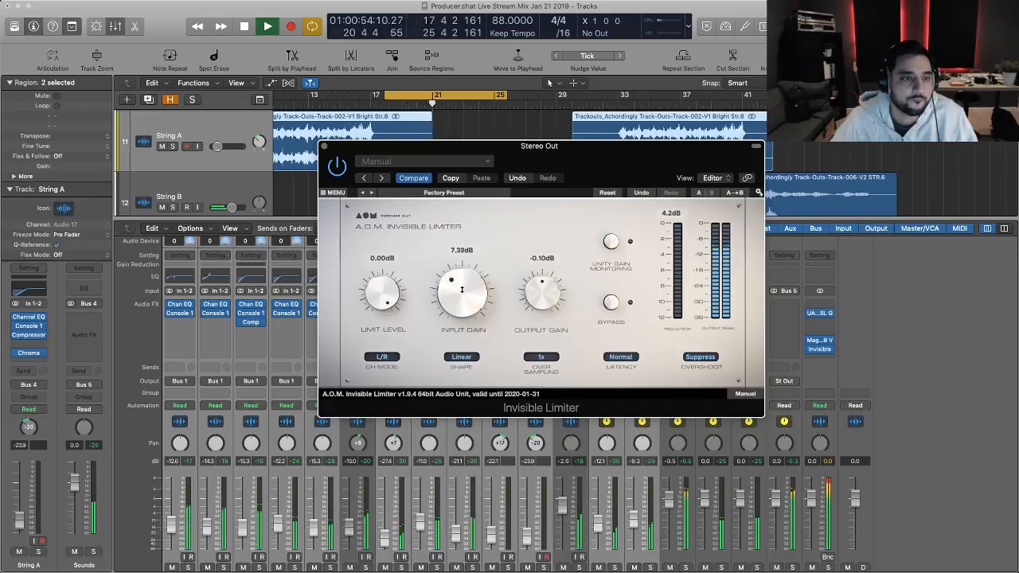
left_click_drag(462, 289, 462, 285)
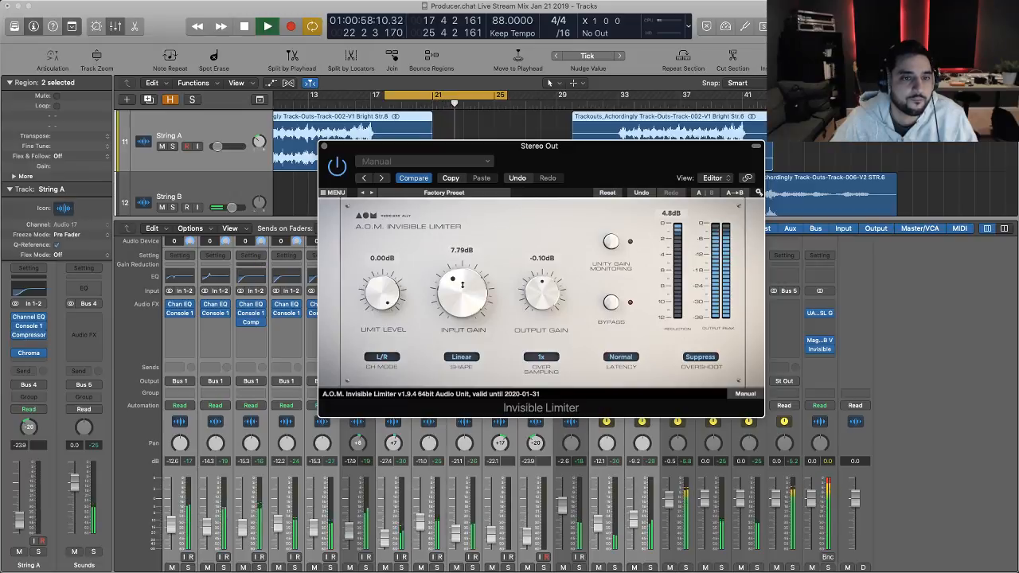
left_click_drag(462, 284, 462, 299)
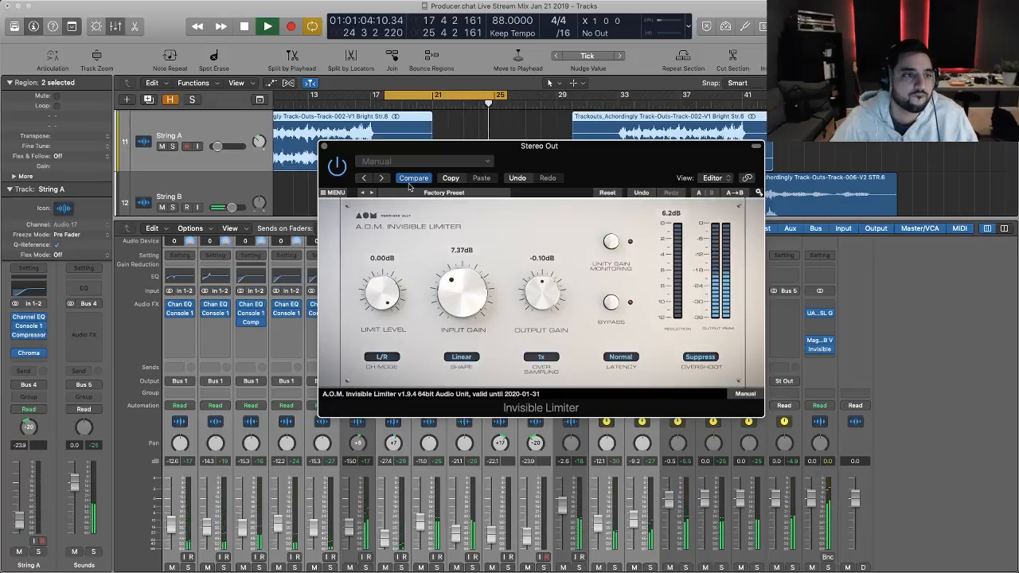
left_click_drag(432, 149, 418, 213)
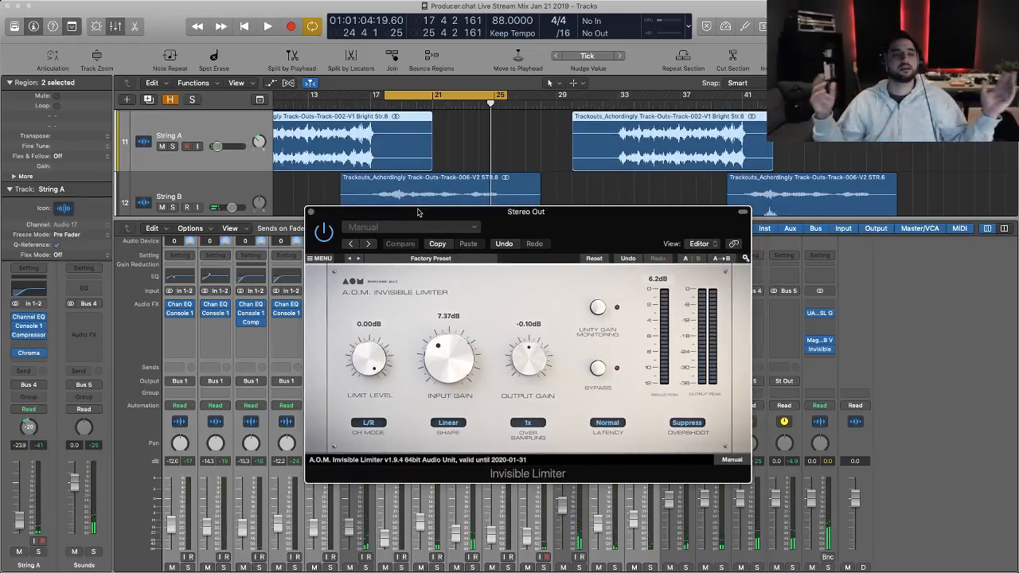
left_click(310, 212)
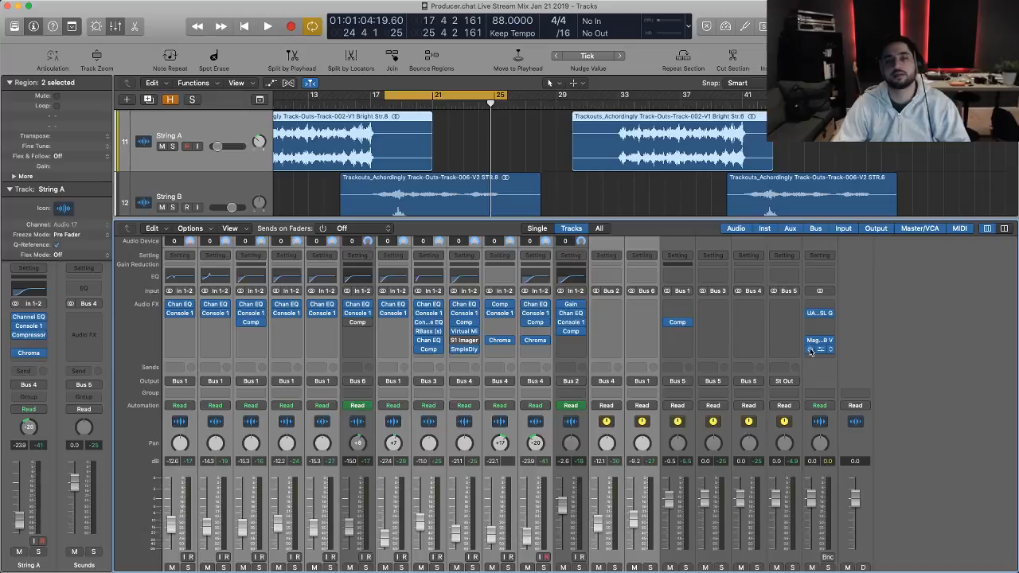
- Play the looped section briefly to hear the mix through the limiter
key("space")
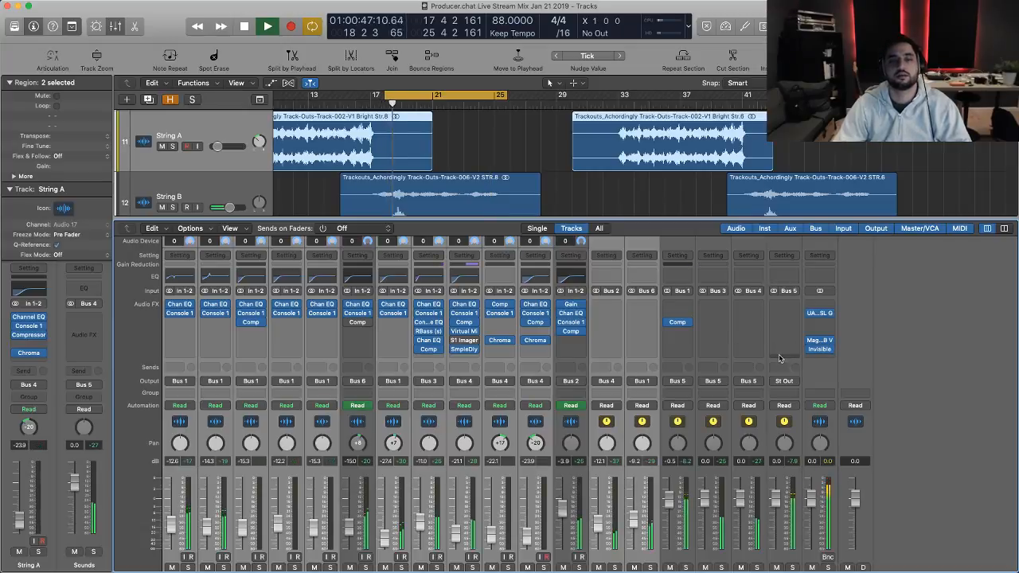
key("space")
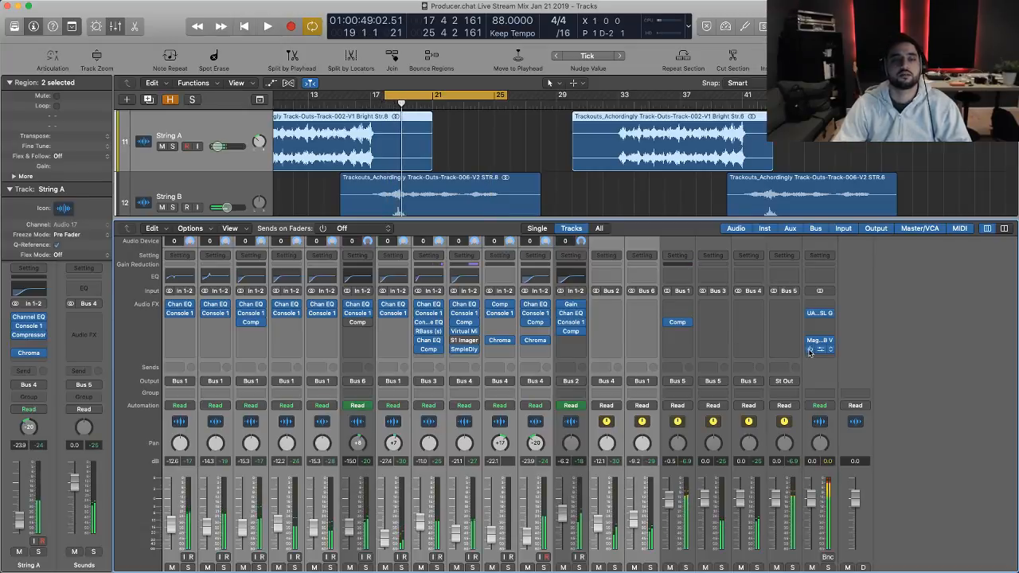
left_click(817, 329)
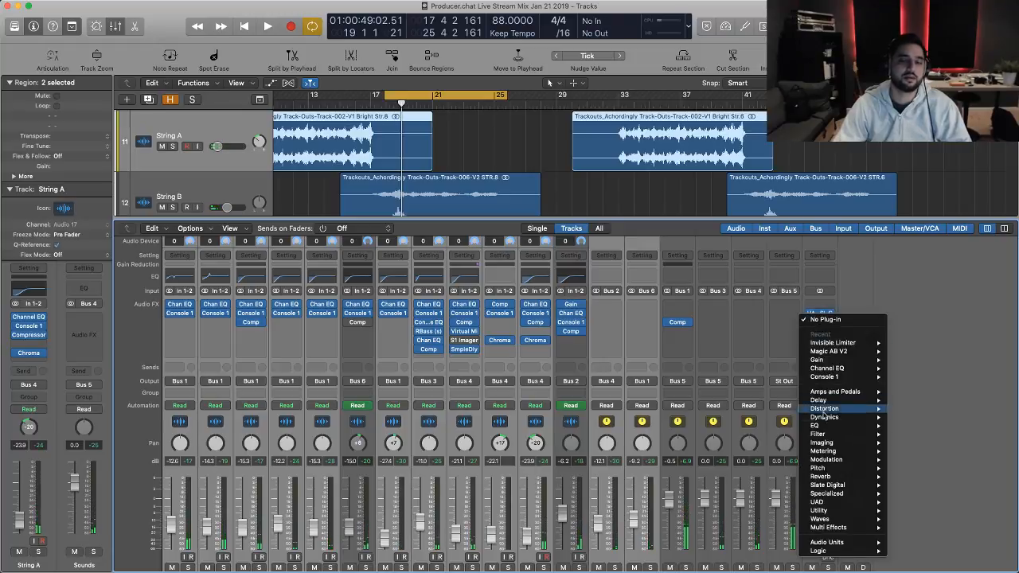
mouse_move(841, 347)
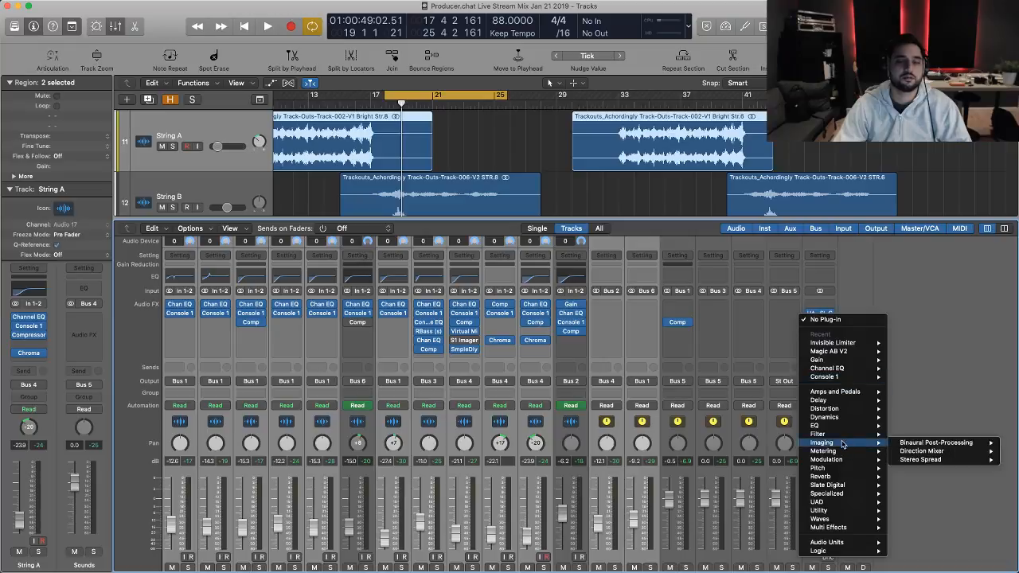
mouse_move(847, 430)
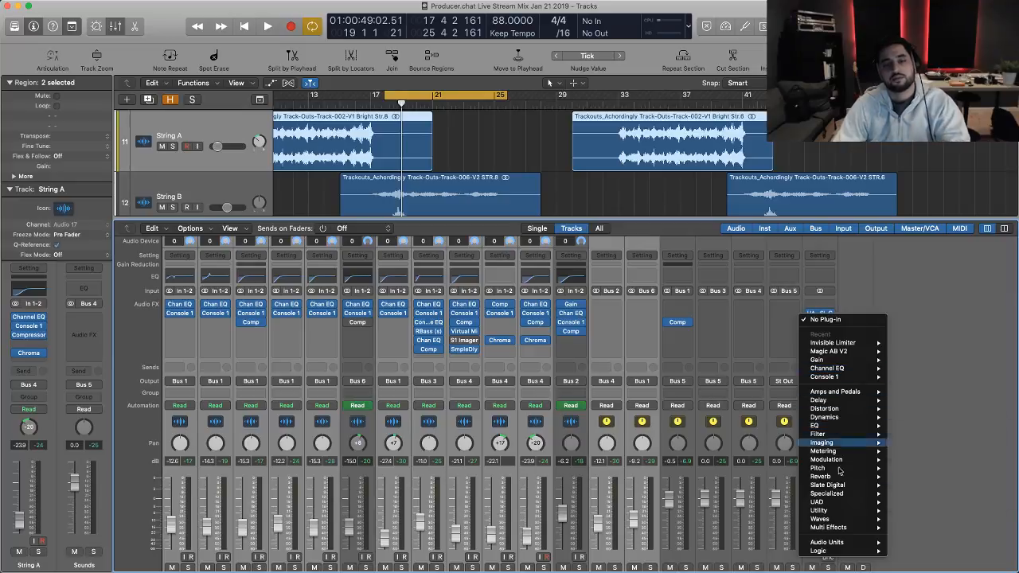
left_click(752, 331)
- Insert the UAD Manley VOXBOX below the SSL G compressor on the Stereo Out channel and audition it briefly on the looped section
key("space")
key("space")
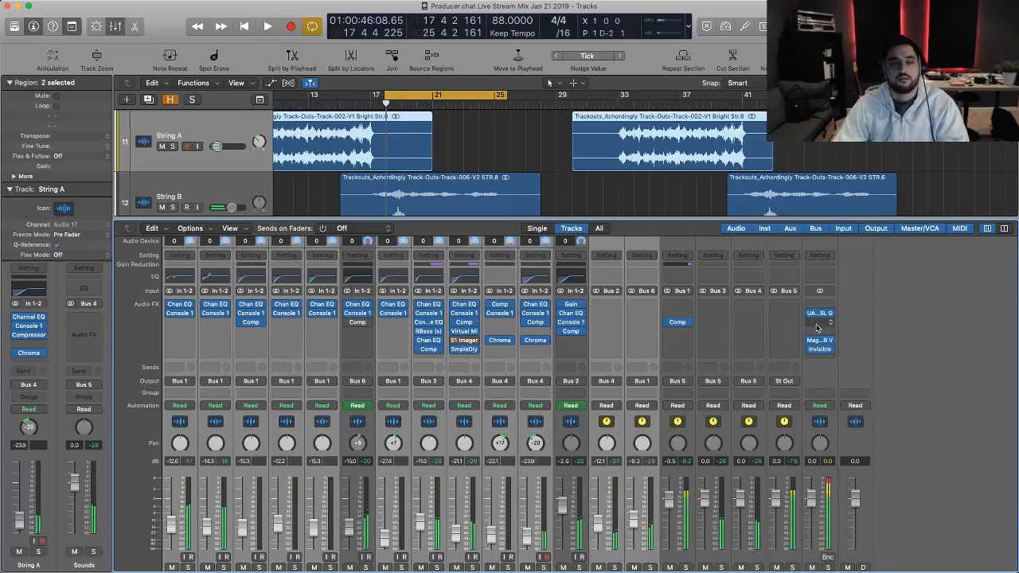
left_click(816, 328)
mouse_move(852, 542)
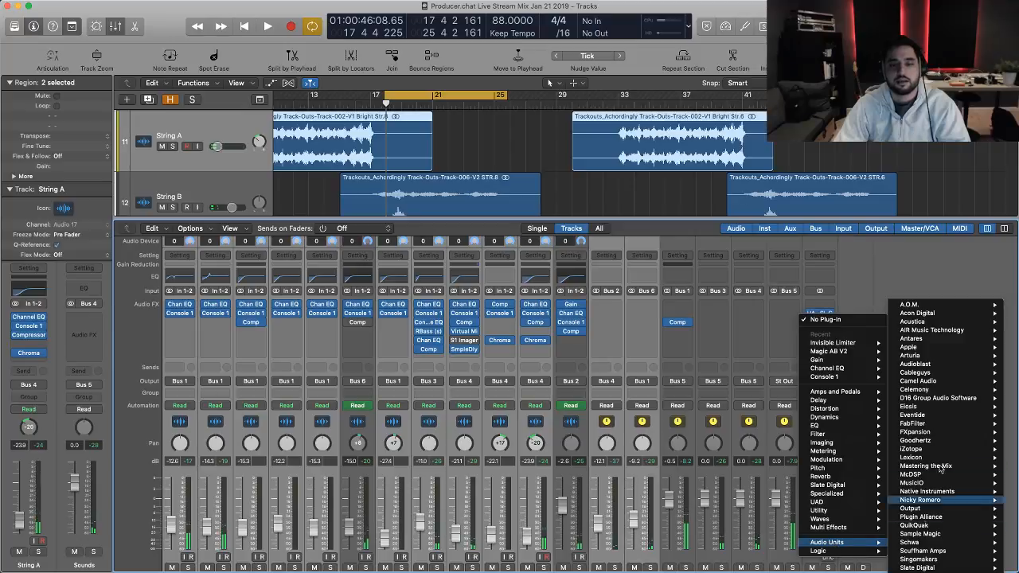
mouse_move(836, 505)
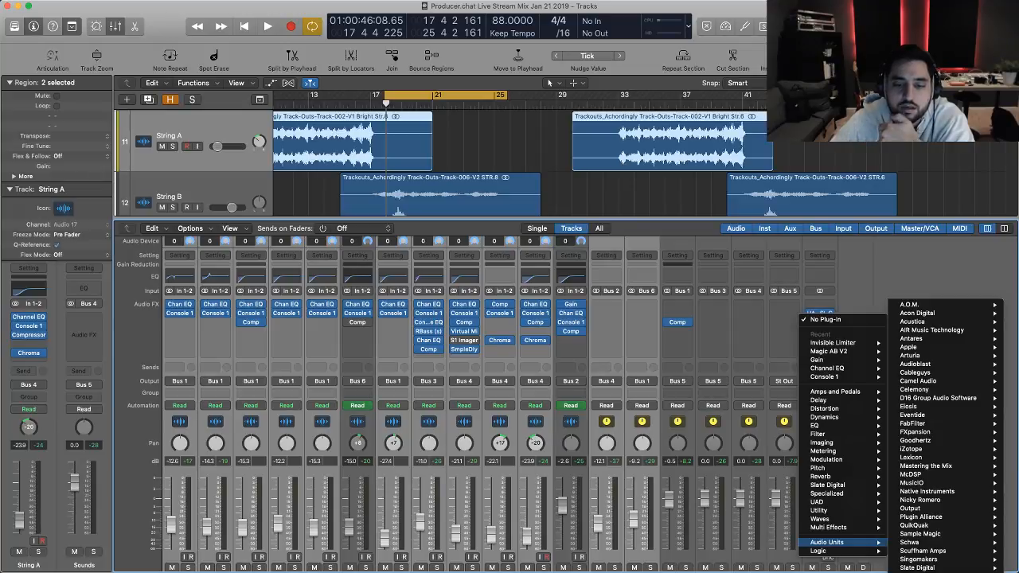
mouse_move(923, 572)
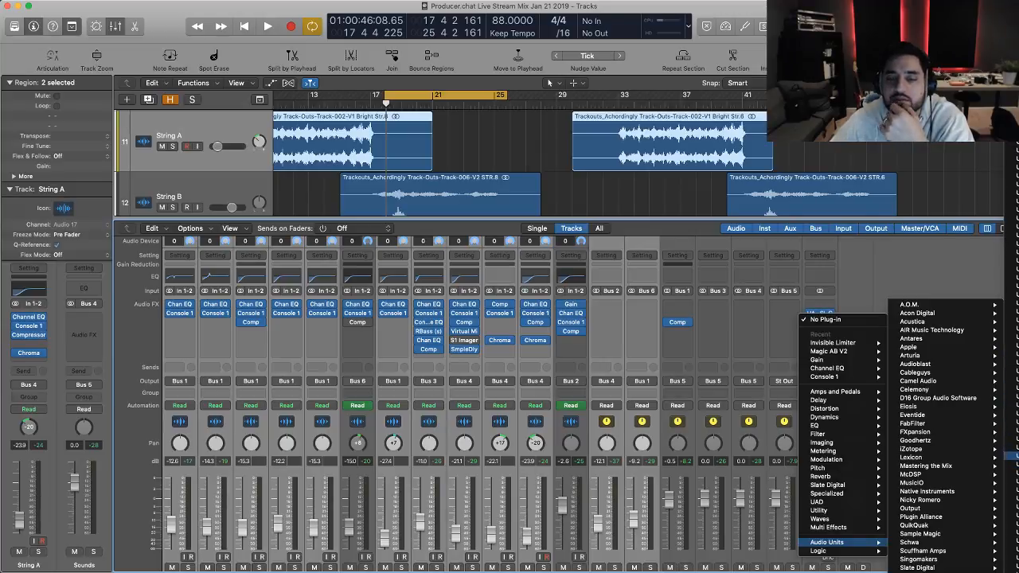
left_click(1011, 376)
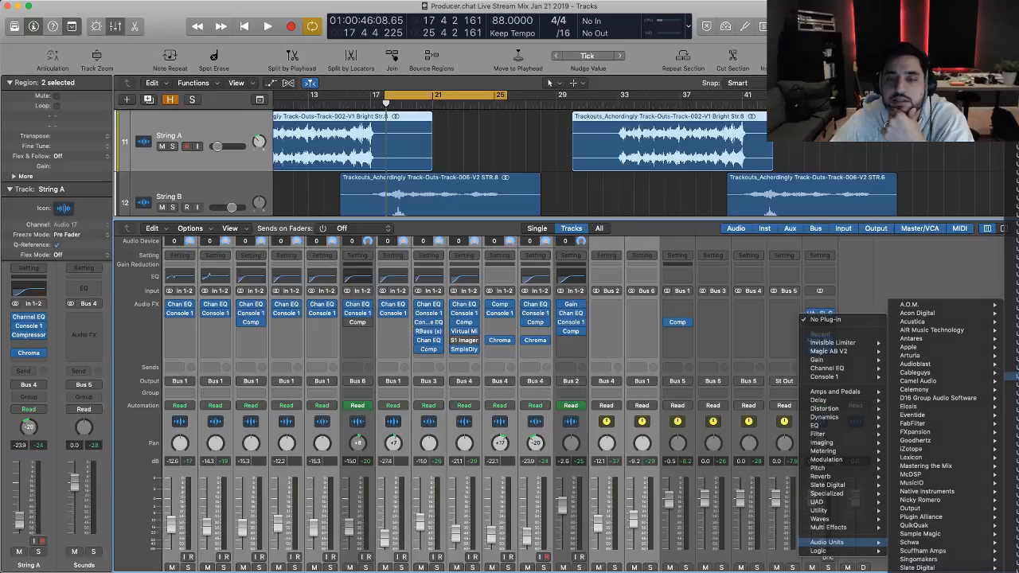
left_click_drag(398, 29, 783, 134)
key("space")
left_click_drag(703, 123, 587, 138)
key("space")
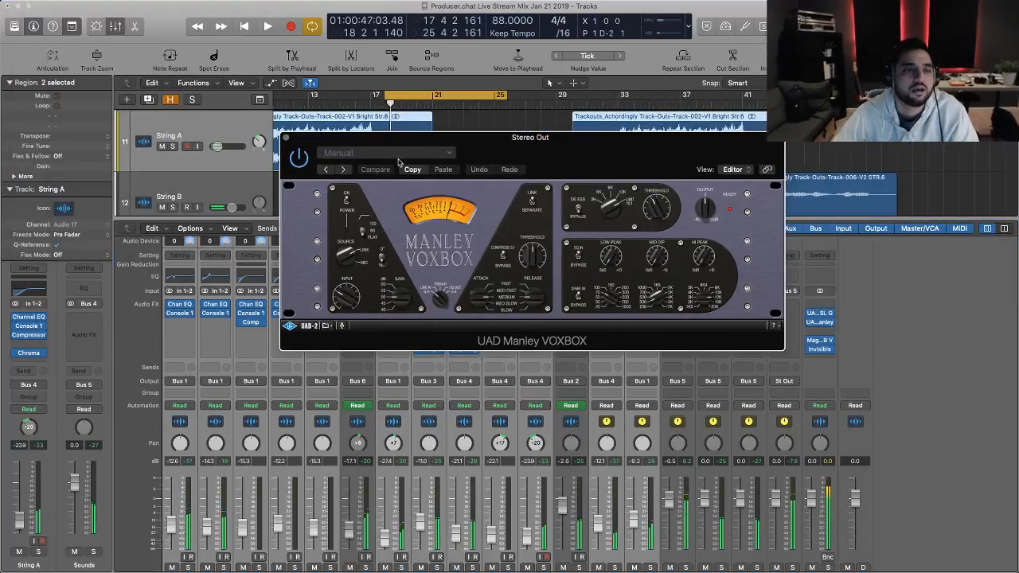
- Look through the Manley VOXBOX factory presets and close the plug-in window
left_click(386, 153)
mouse_move(410, 354)
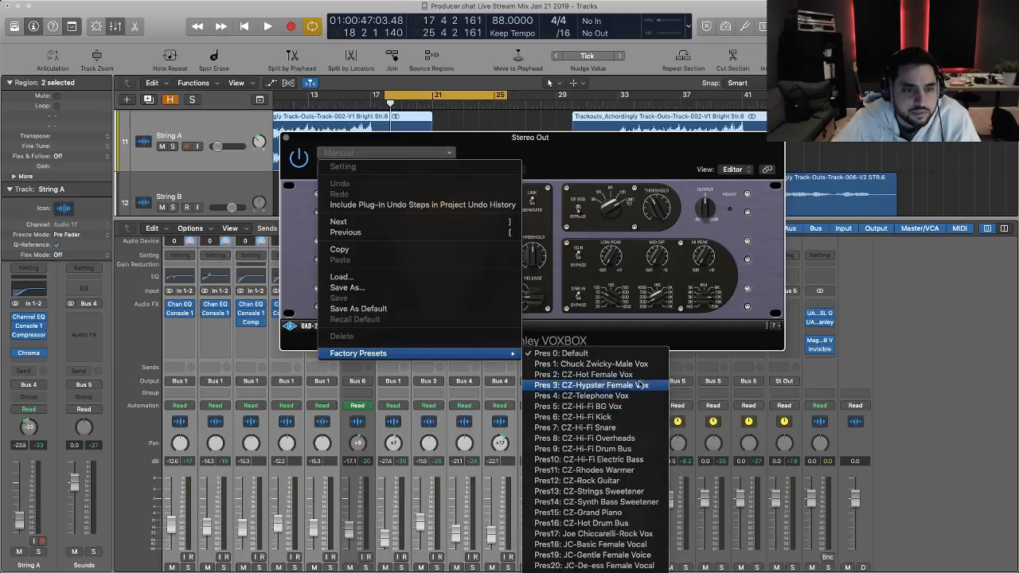
left_click(627, 544)
left_click(338, 155)
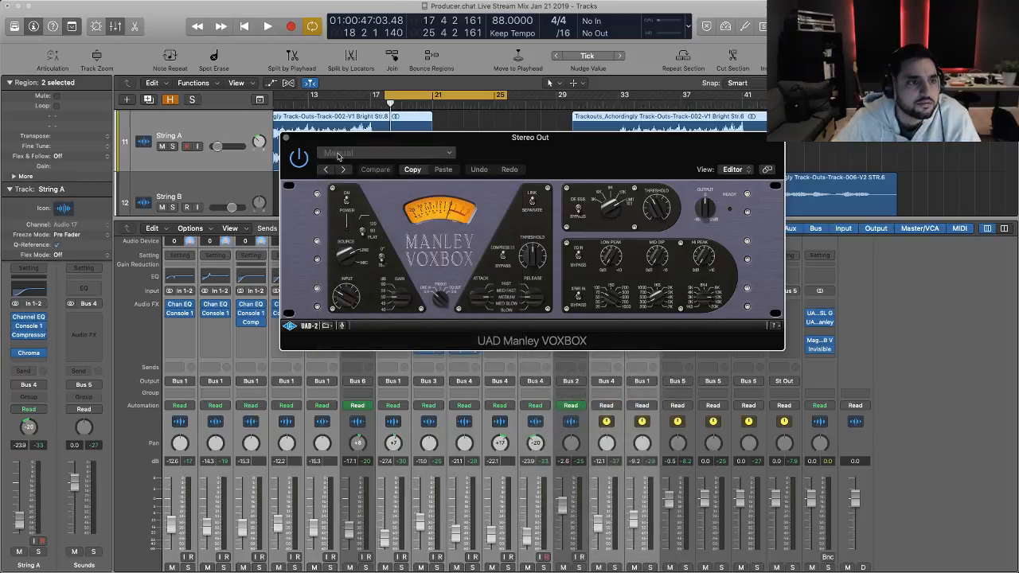
left_click(287, 138)
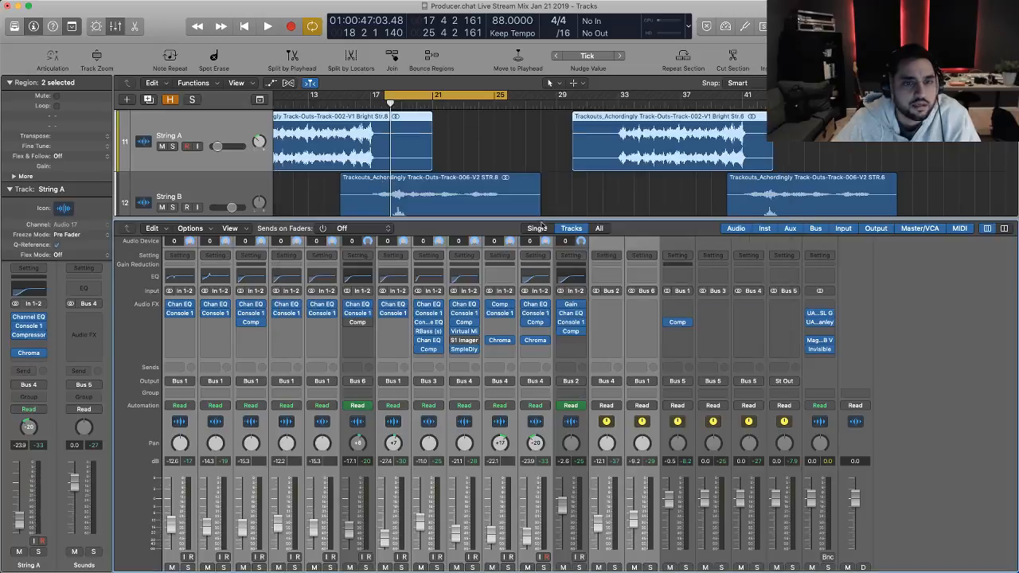
- Replace the Manley VOXBOX on the Stereo Out channel with the UAD Chandler Limited Curve Bender and start its 14-day demo
left_click(832, 324)
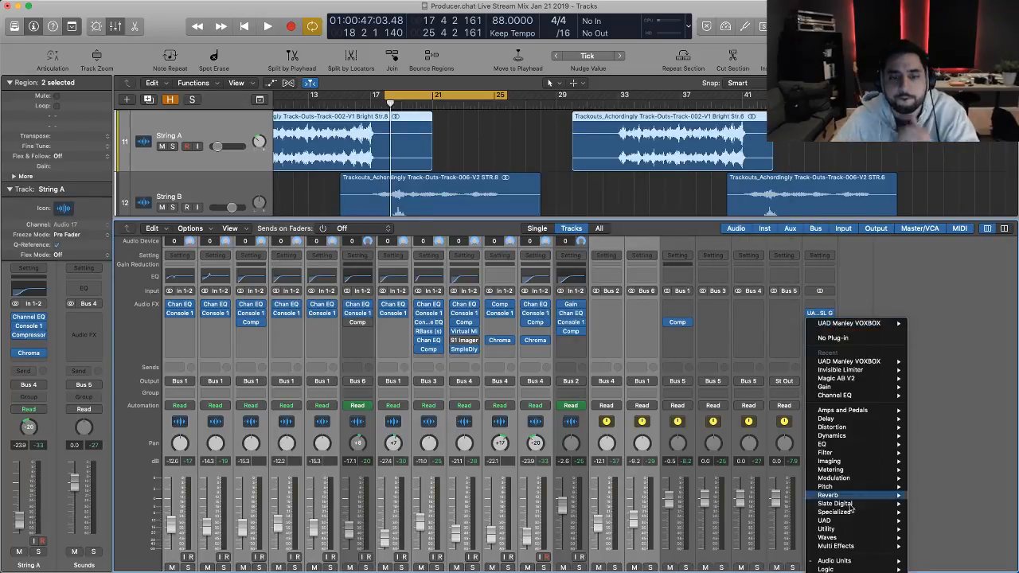
mouse_move(855, 562)
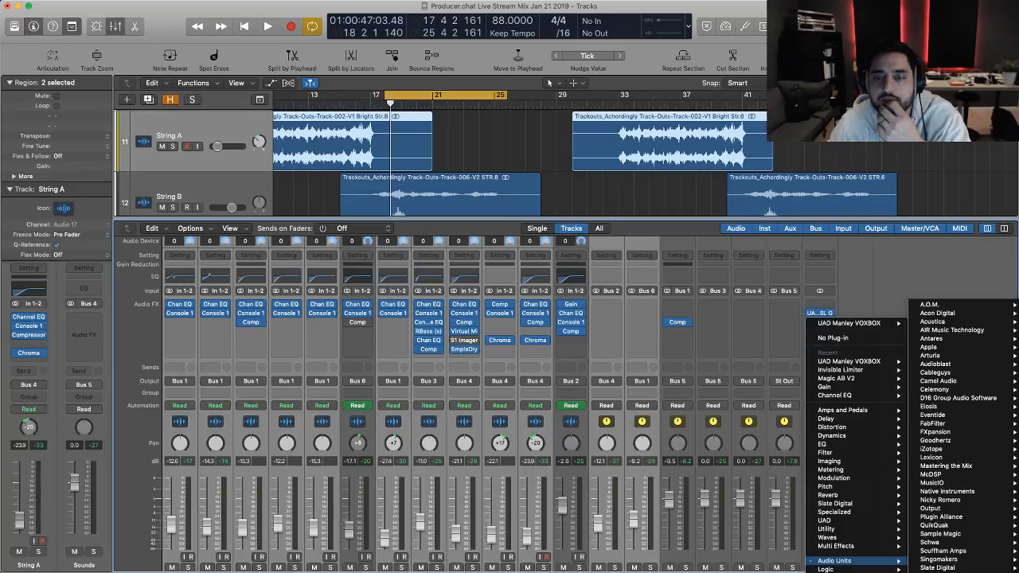
left_click(1017, 307)
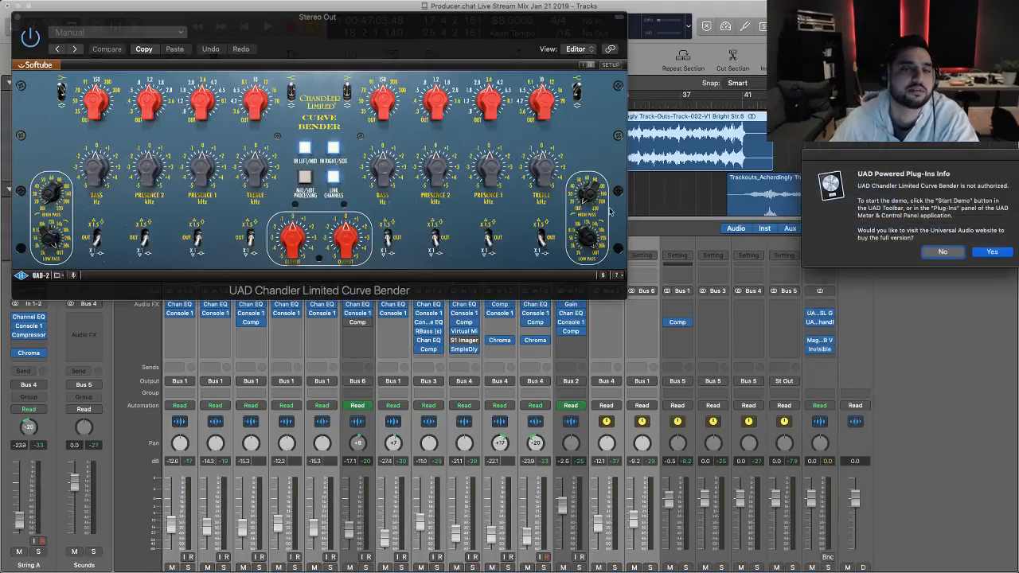
left_click(939, 252)
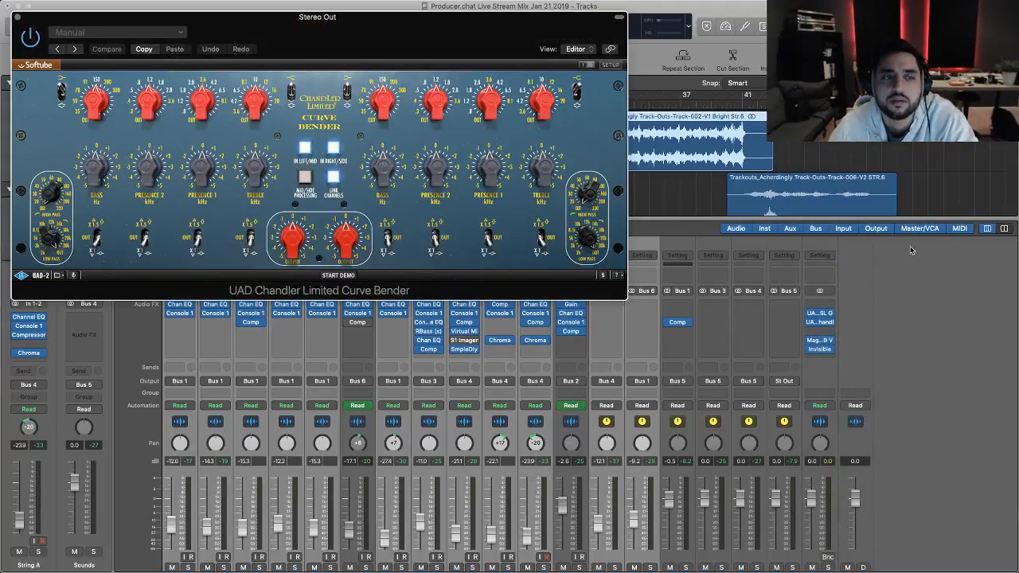
left_click(339, 276)
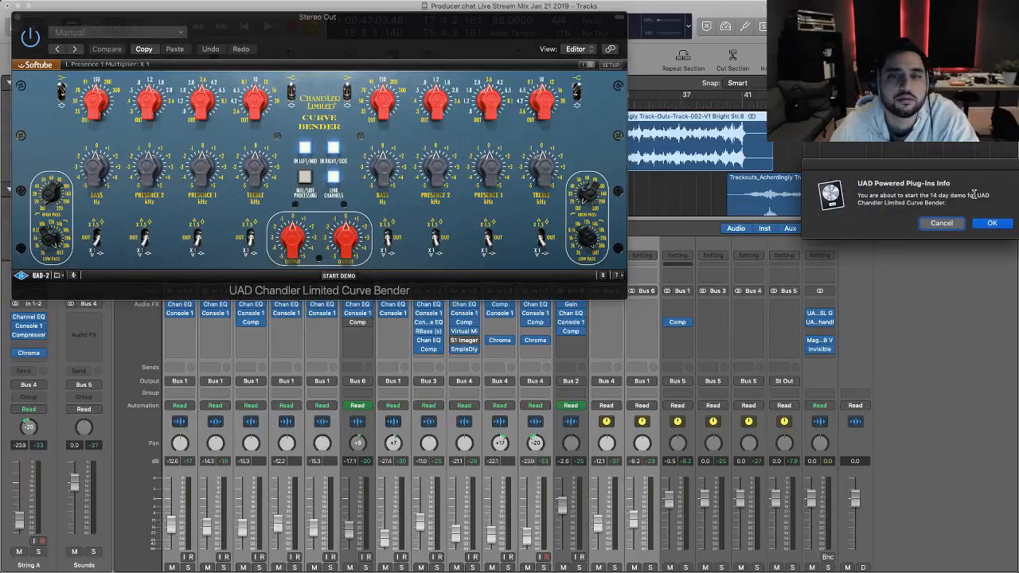
left_click(993, 224)
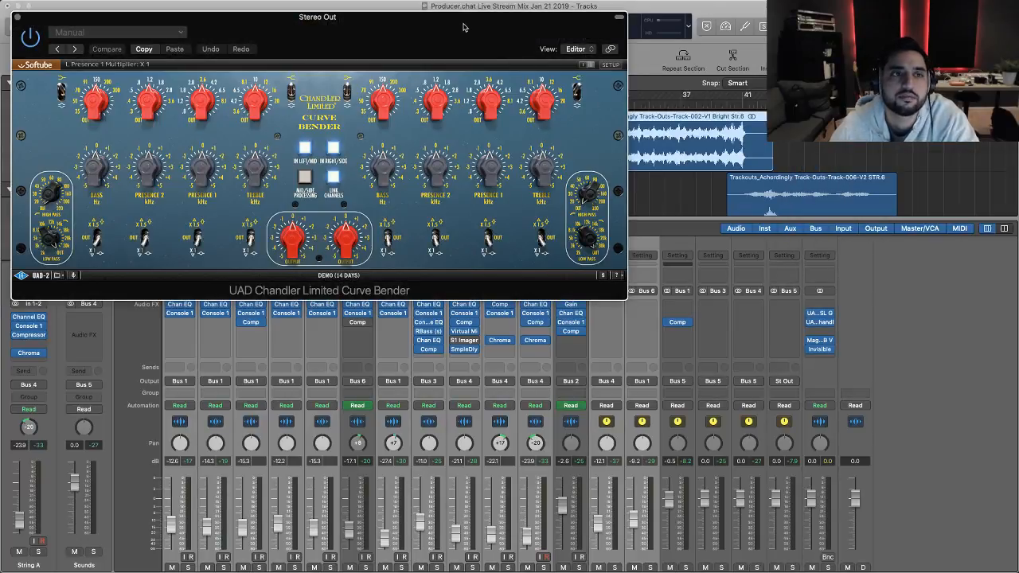
- Play the looped section and try boosting the Curve Bender's Presence 1 gain, then its Presence 2 gain to 2.0 dB
left_click_drag(374, 17, 711, 80)
key("space")
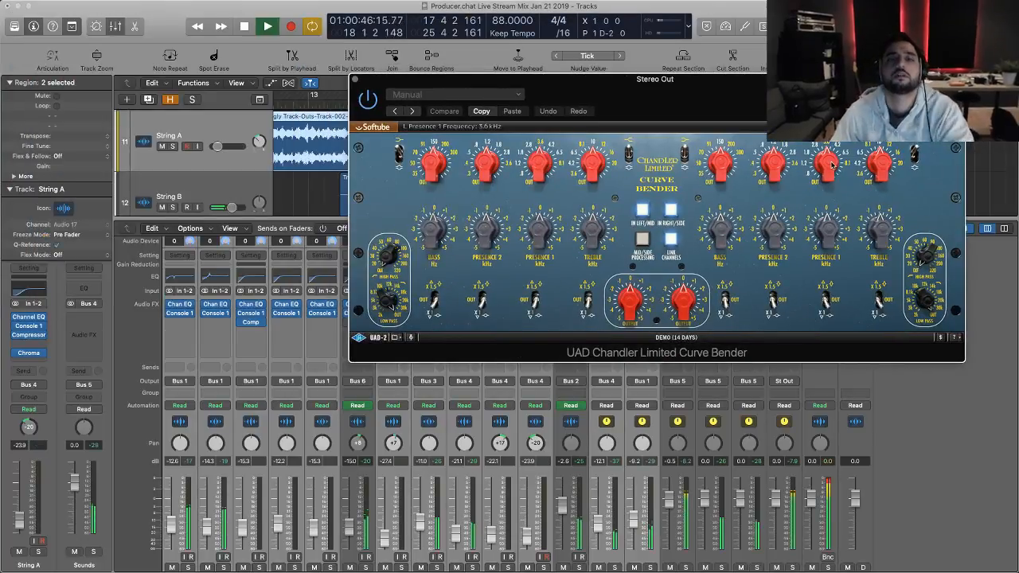
left_click_drag(827, 165, 833, 161)
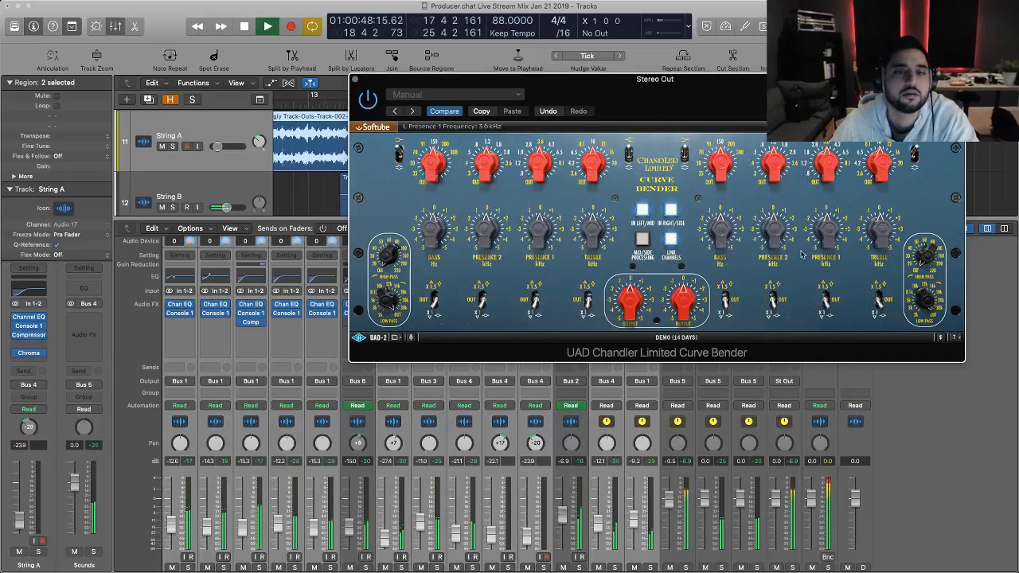
left_click_drag(830, 228, 832, 221)
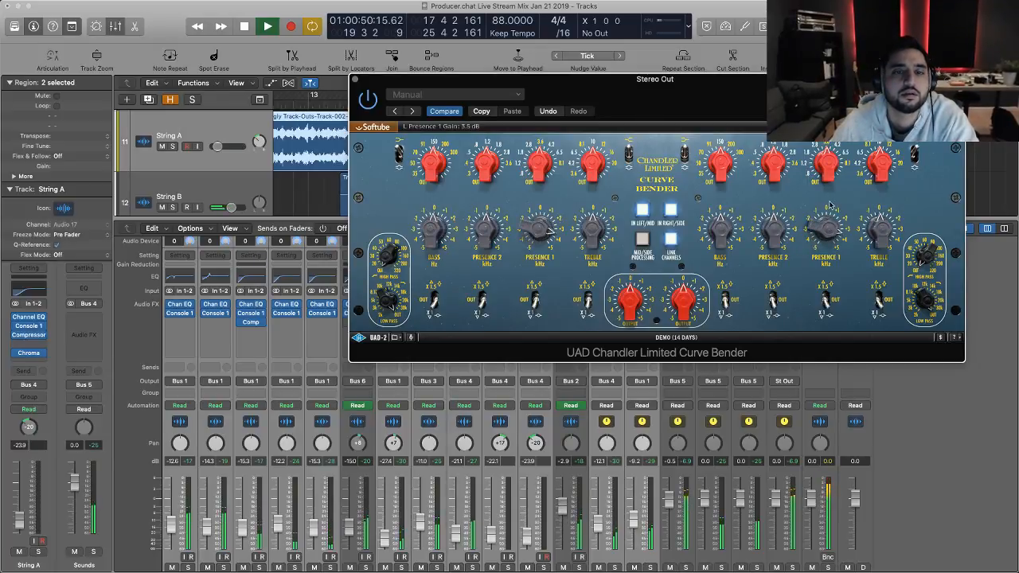
left_click_drag(831, 238, 775, 223)
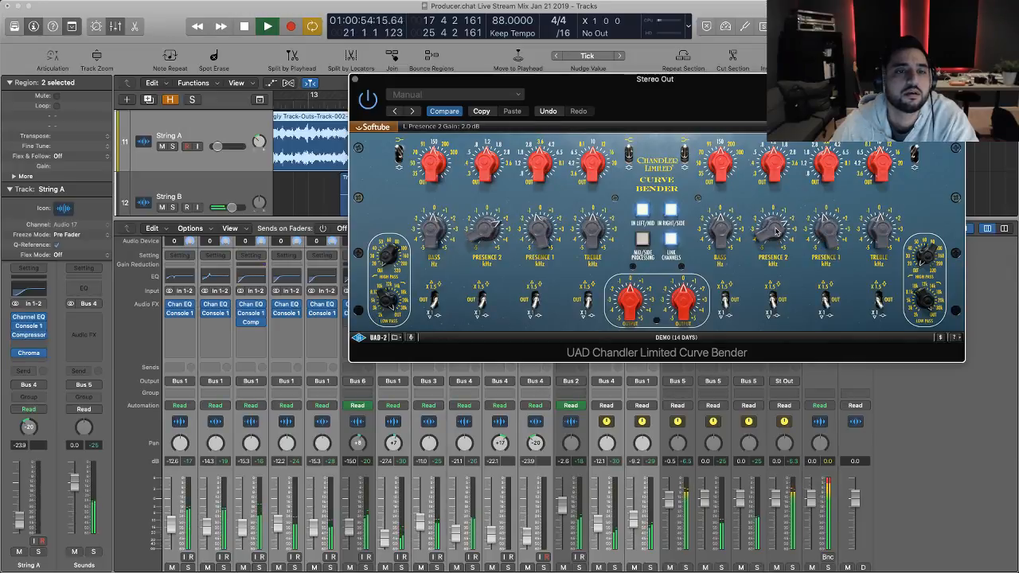
left_click_drag(464, 83, 384, 70)
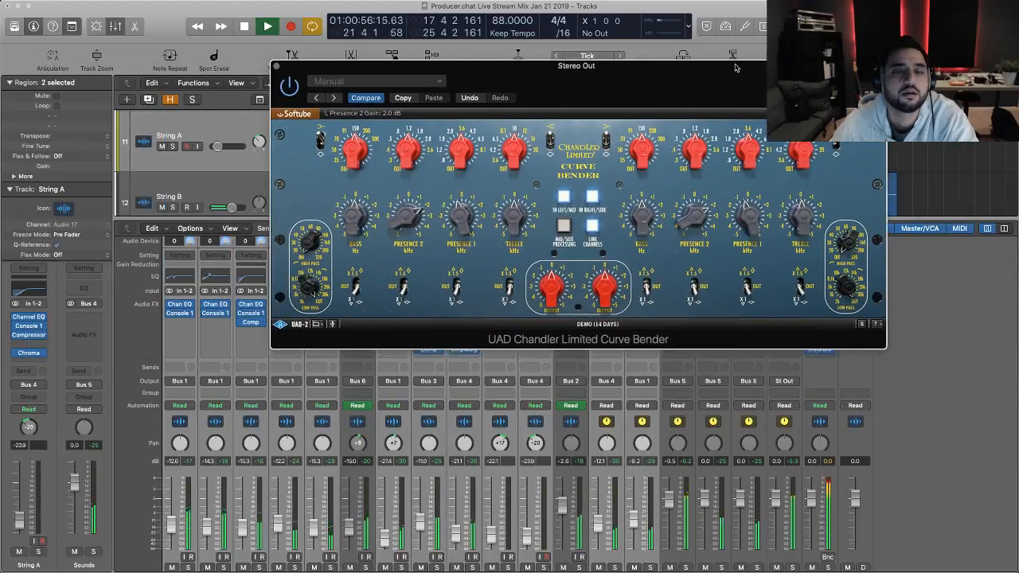
- Audition the Curve Bender factory presets HW-Stereo Bus Fat Lift and TM-Silk during playback, then close the plug-in window
left_click(374, 81)
mouse_move(387, 282)
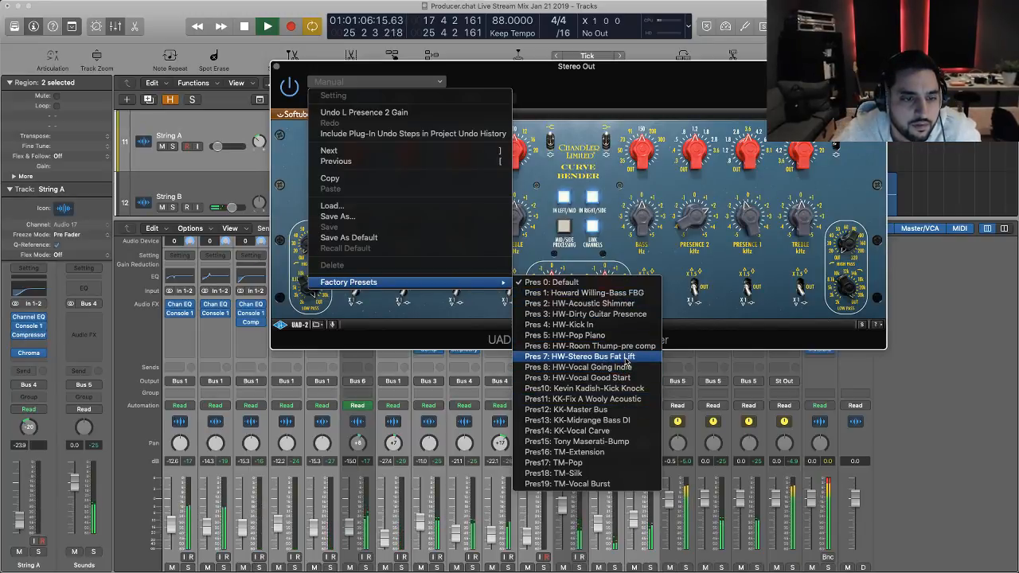
left_click(627, 362)
left_click(402, 82)
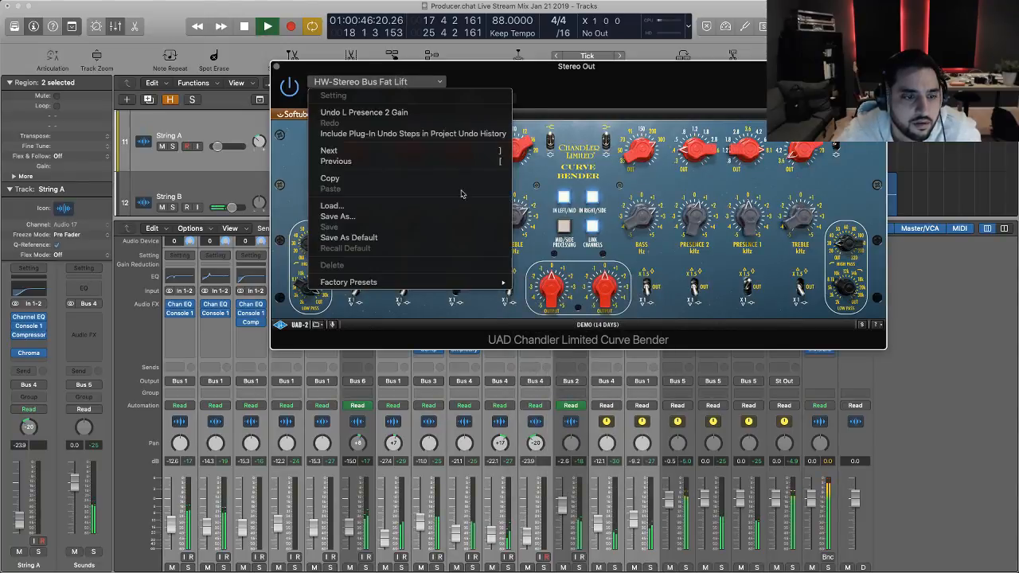
mouse_move(450, 282)
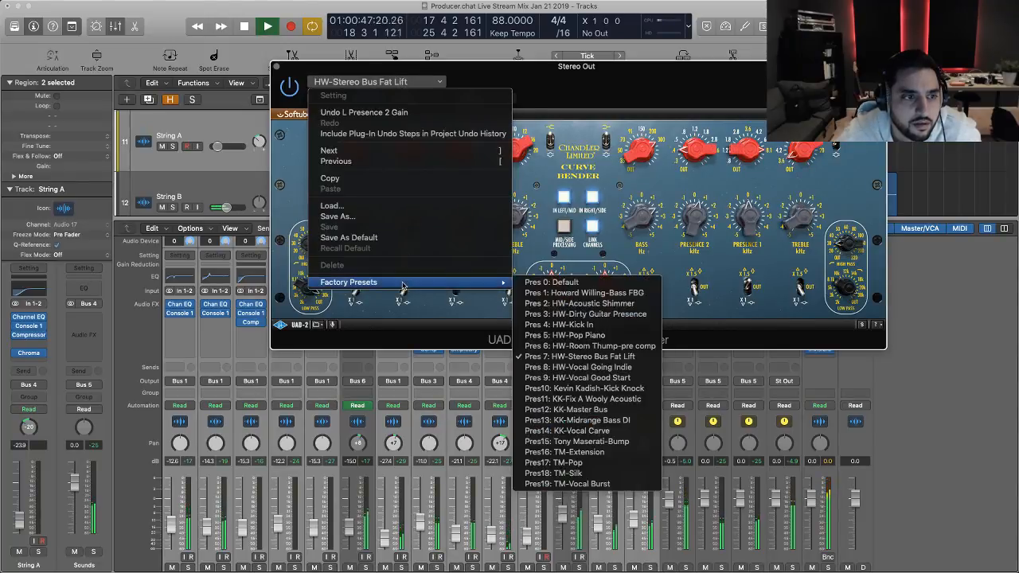
left_click(608, 476)
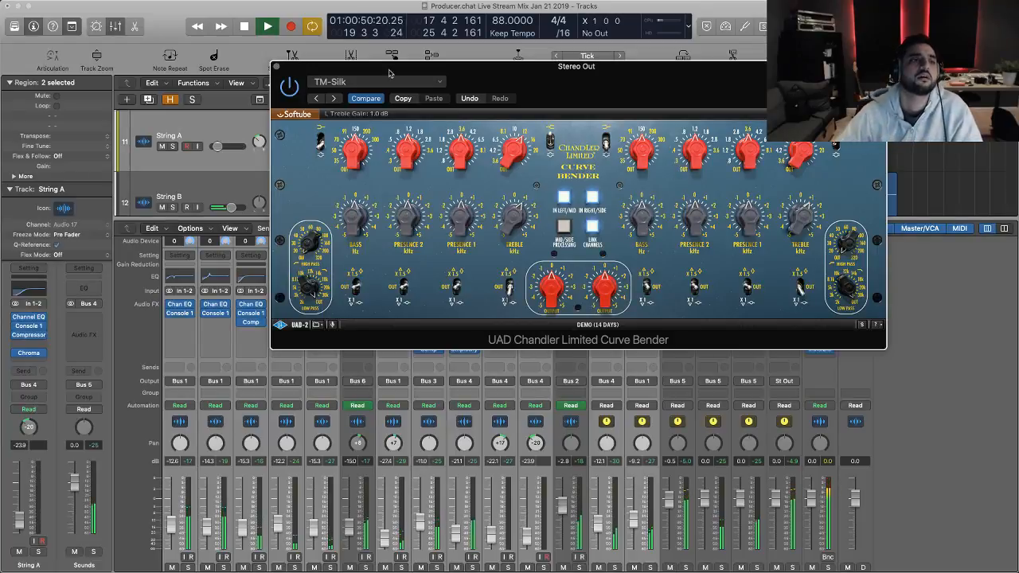
left_click(275, 68)
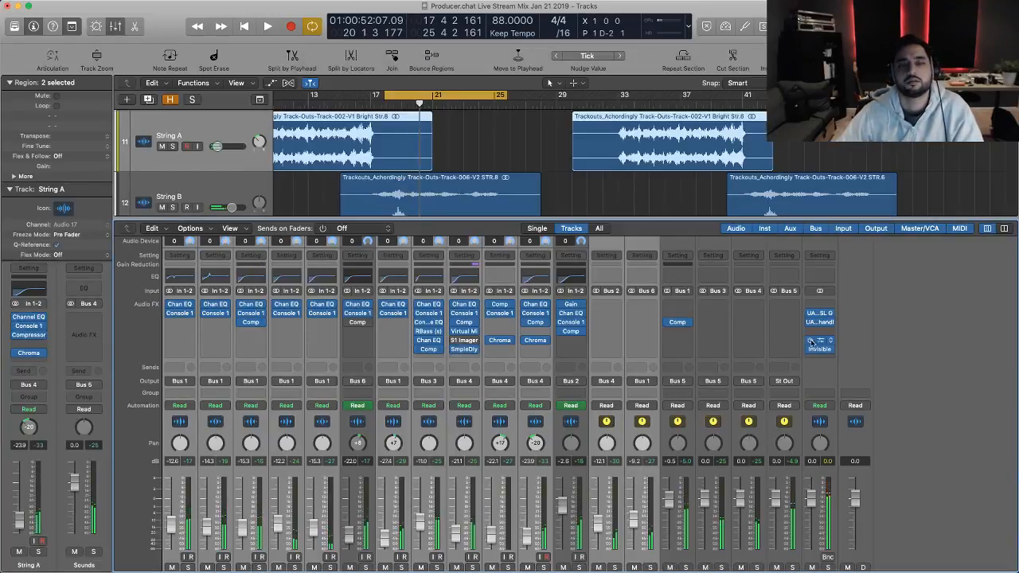
- Remove the Curve Bender from the Stereo Out channel and insert AR TG Mastering (s) in the slot below the SSL G compressor
left_click(829, 324)
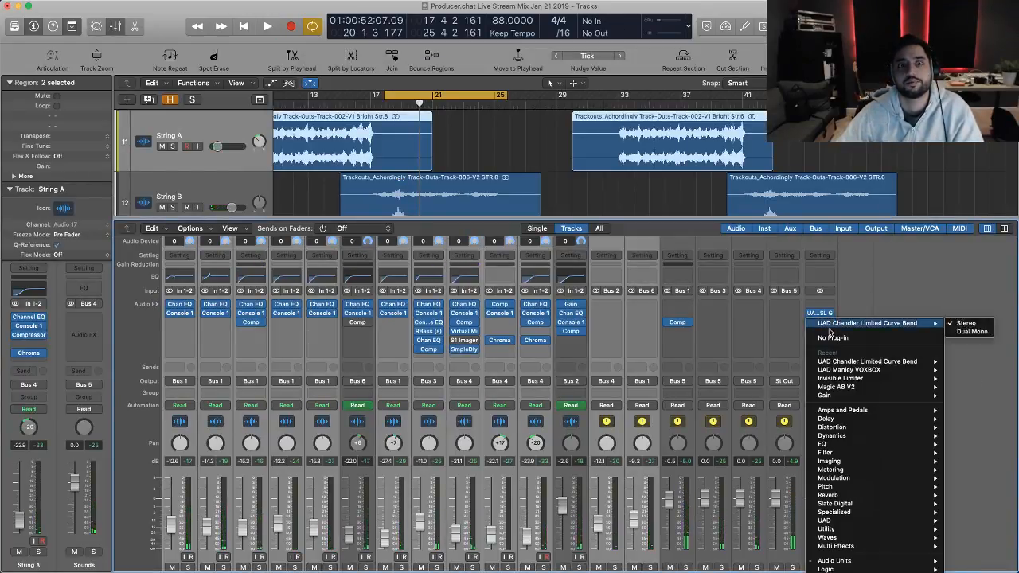
left_click(826, 332)
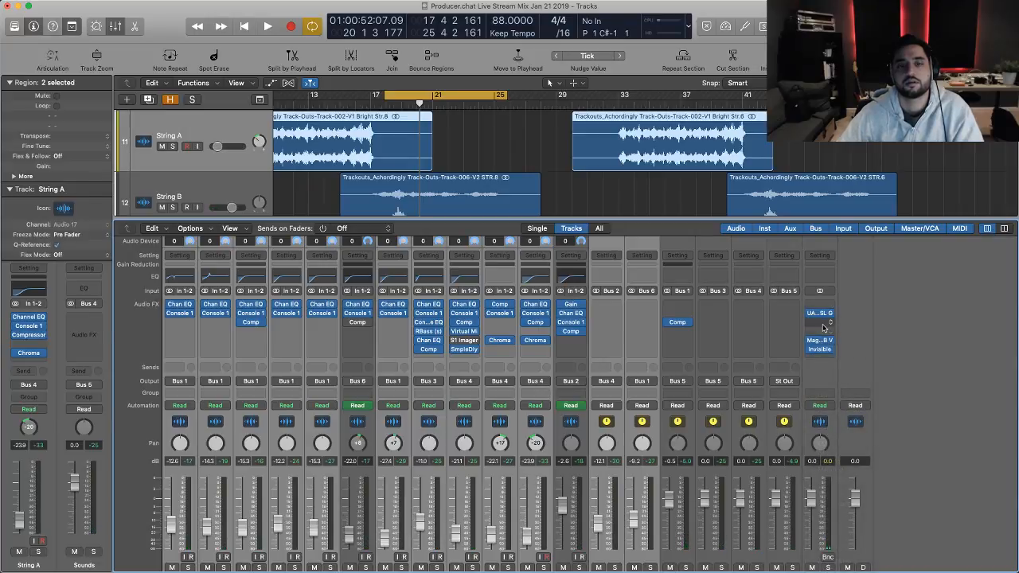
left_click(825, 326)
mouse_move(885, 543)
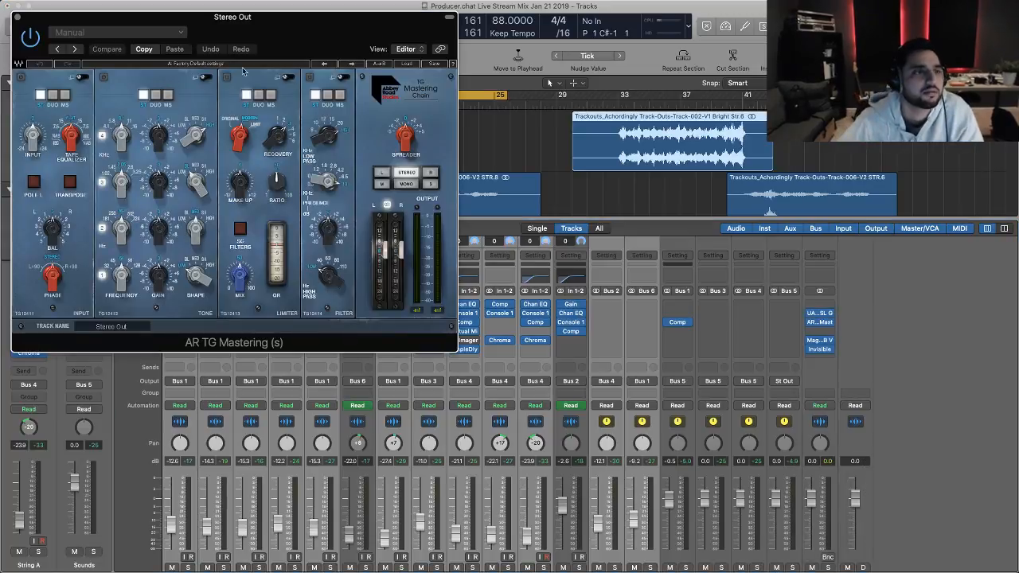
left_click_drag(293, 23, 457, 41)
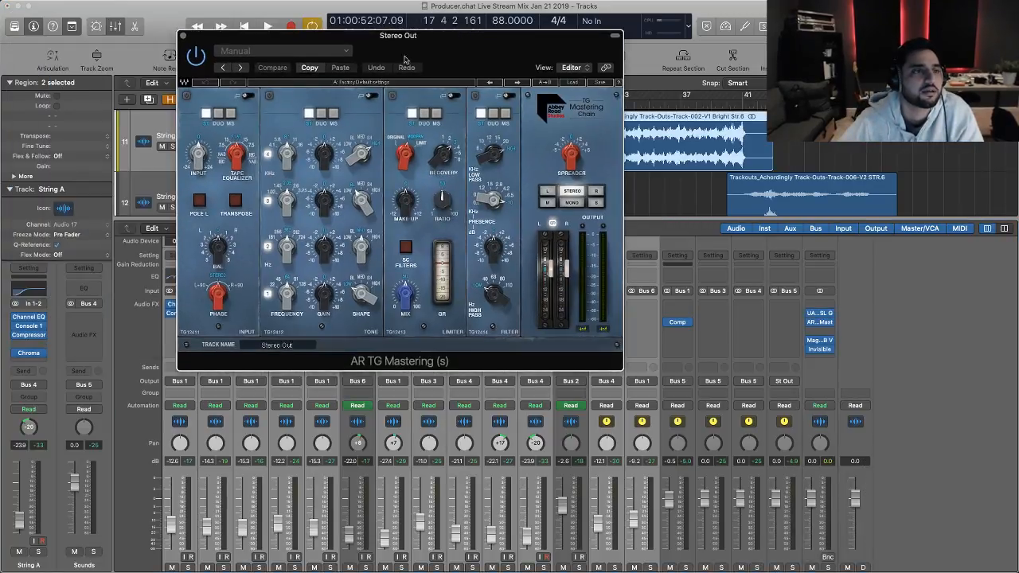
- Load the Yoad Nevo factory preset Mastering 1 in the TG Mastering plug-in and play the looped section
left_click(570, 83)
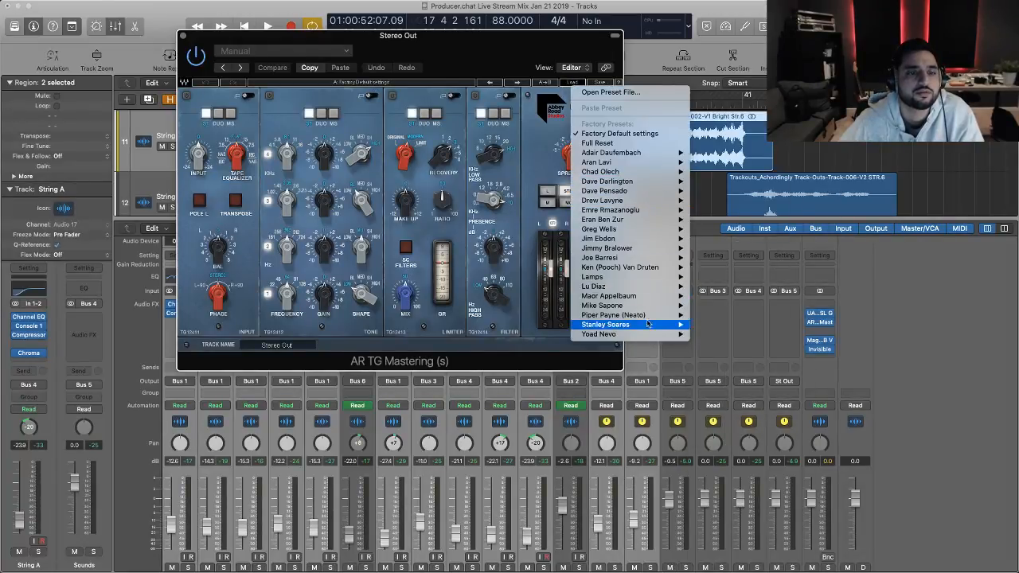
mouse_move(644, 336)
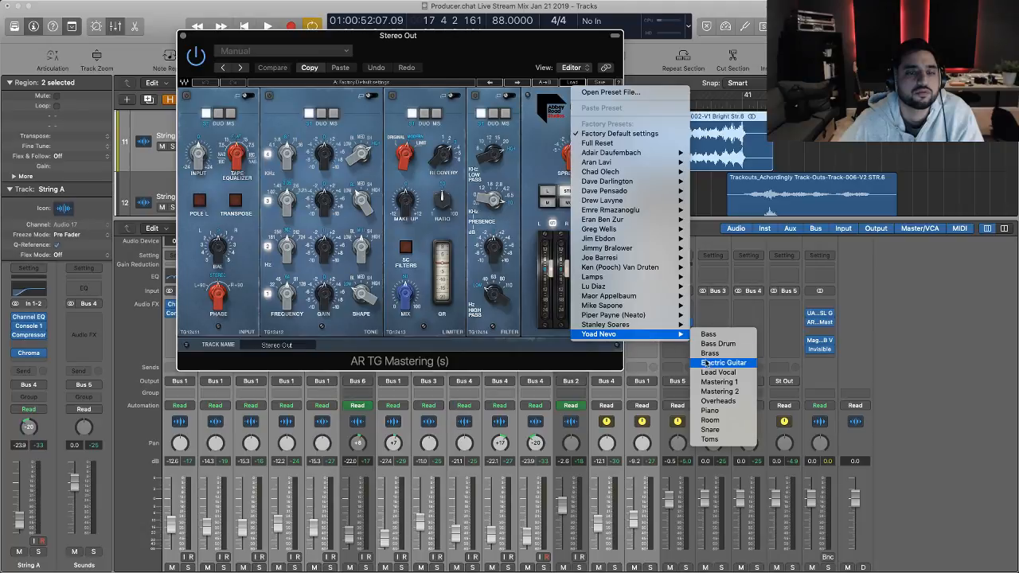
left_click(719, 382)
key("space")
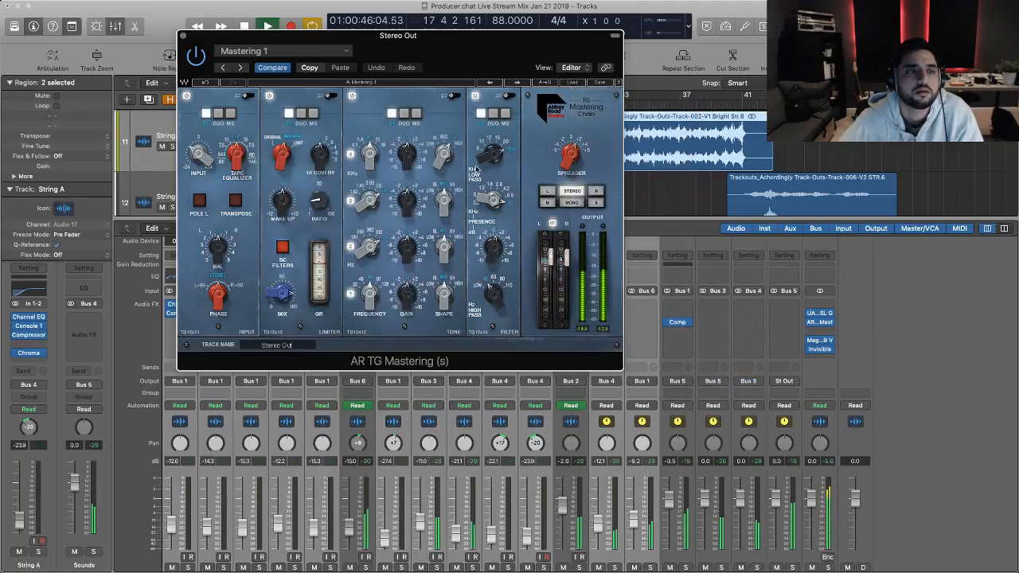
left_click_drag(398, 35, 392, 74)
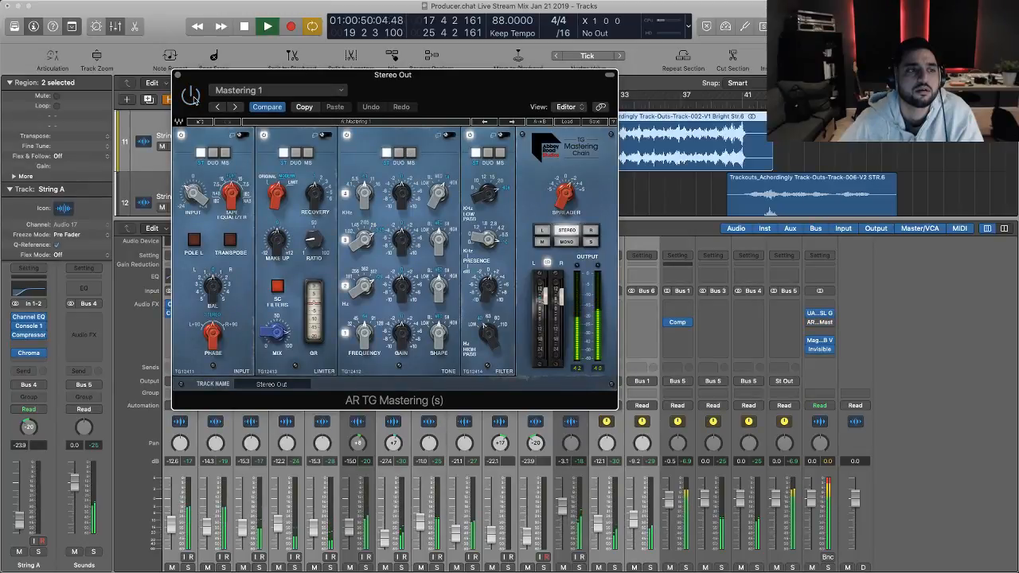
- Switch the TG Mastering plug-in to the Mastering 2 preset, stop playback and close the plug-in window
left_click(513, 121)
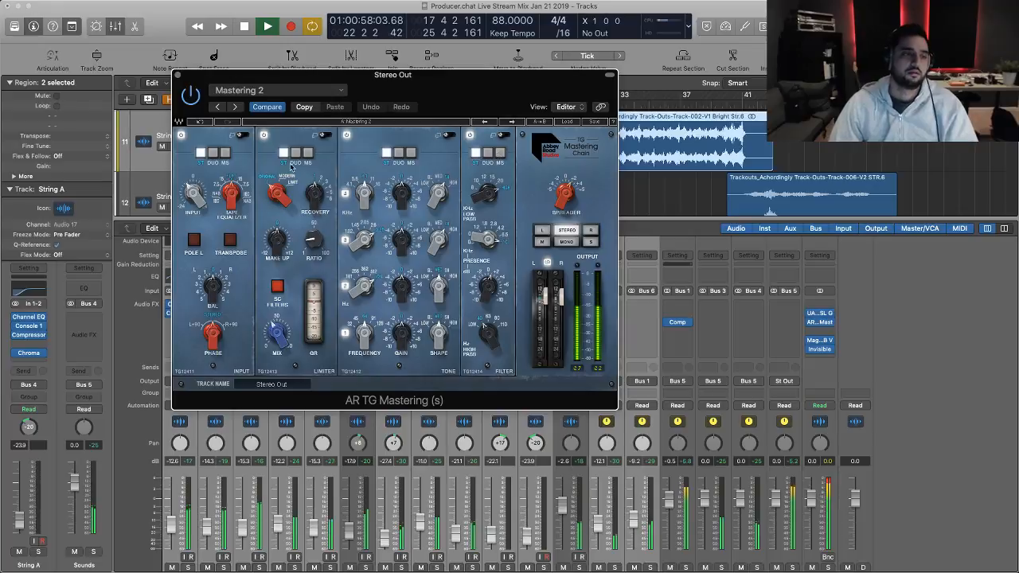
key("space")
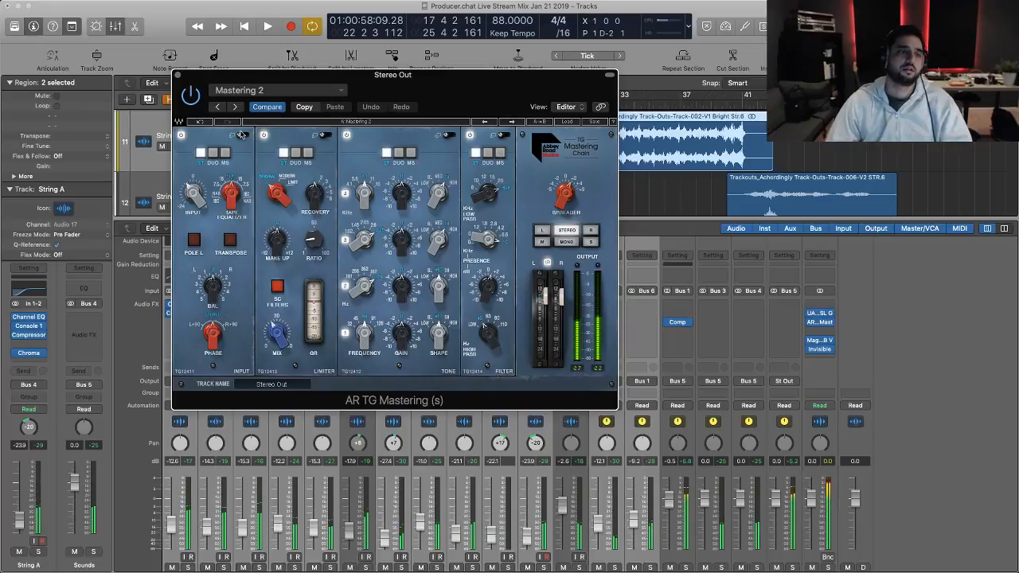
left_click(179, 76)
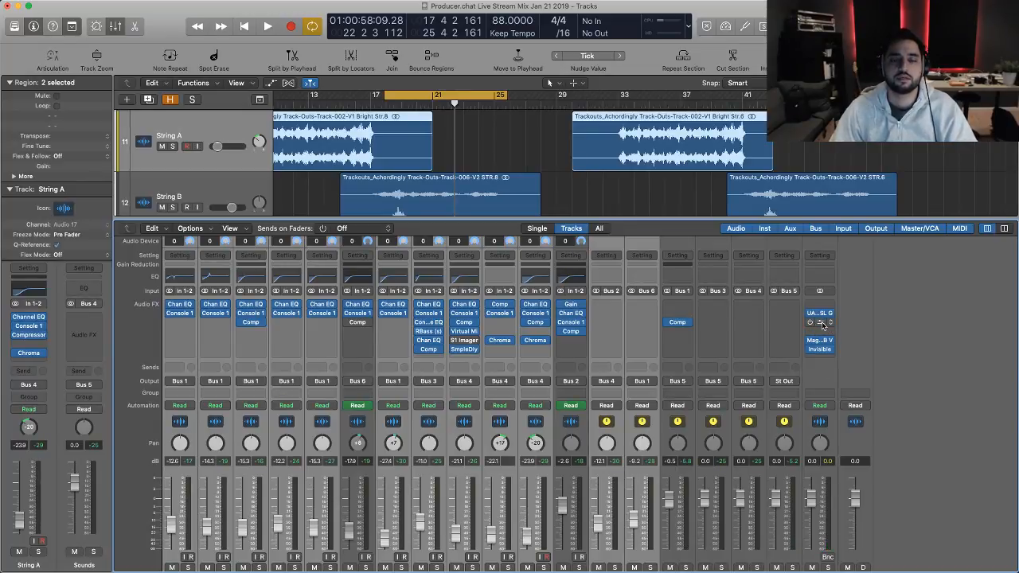
- Insert iZotope Ozone 8 below the TG Mastering plug-in on the Stereo Out channel and decline opening the iZotope Updater
left_click(823, 330)
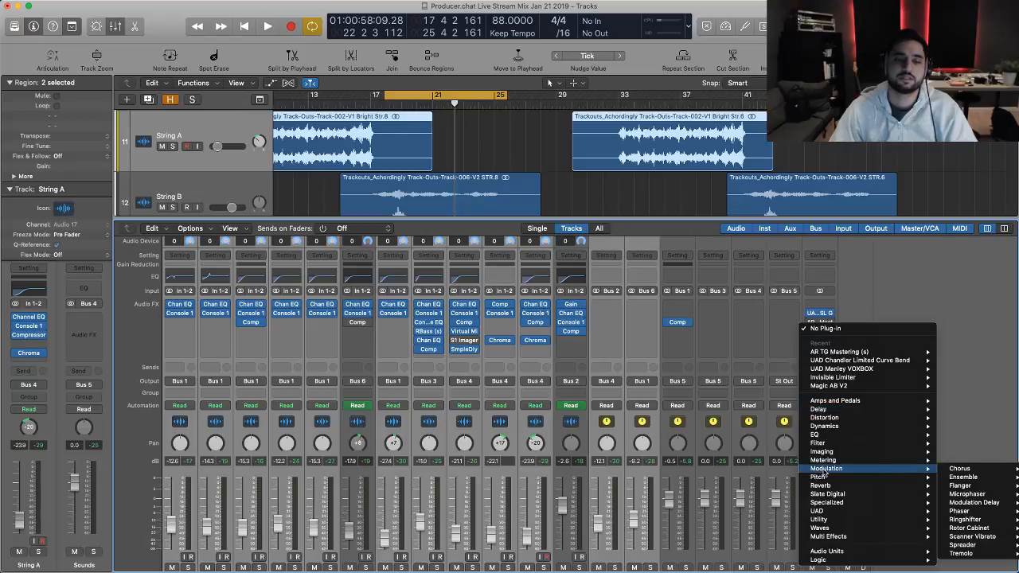
mouse_move(847, 552)
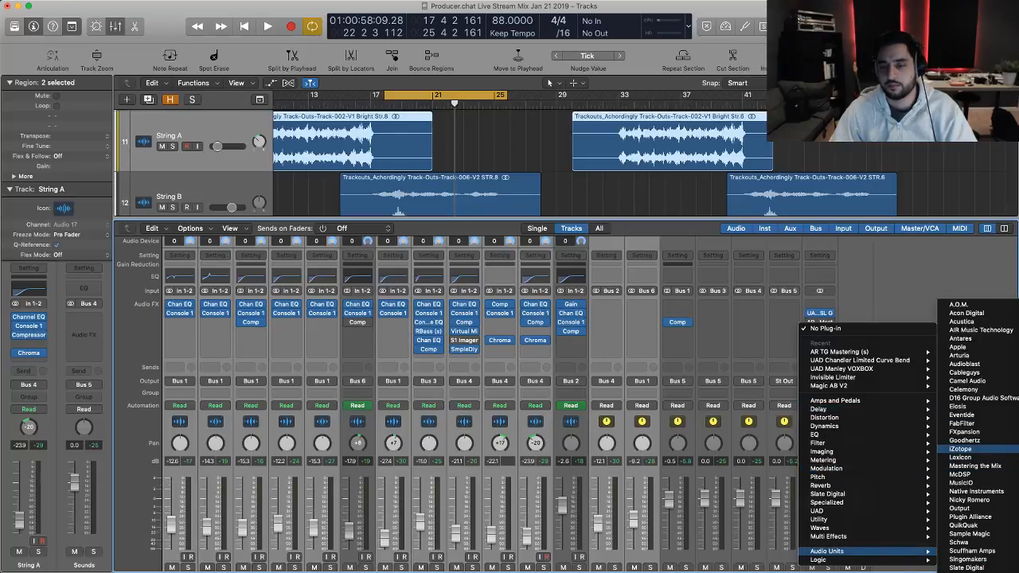
key("Escape")
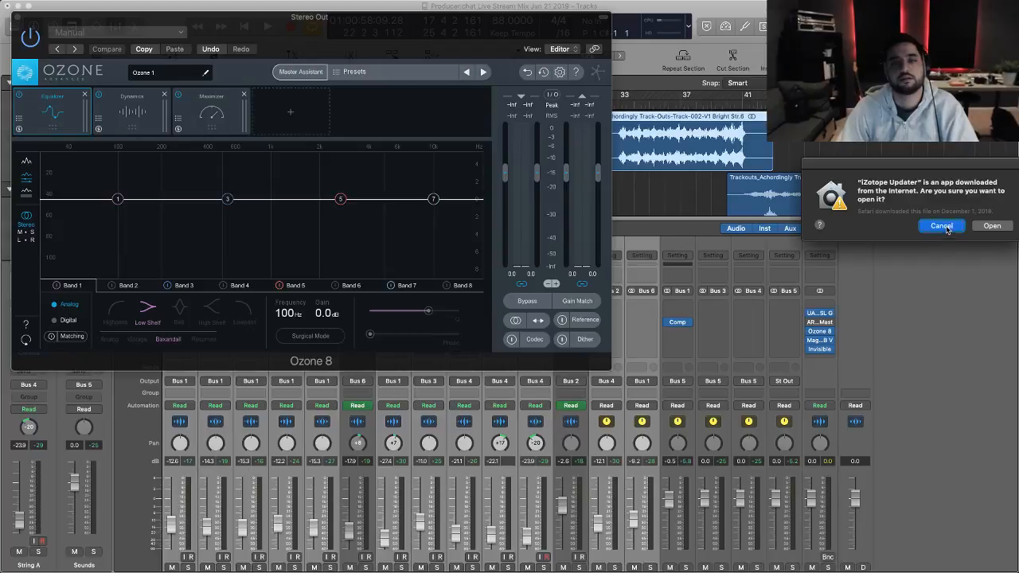
left_click(945, 228)
left_click_drag(449, 21, 826, 108)
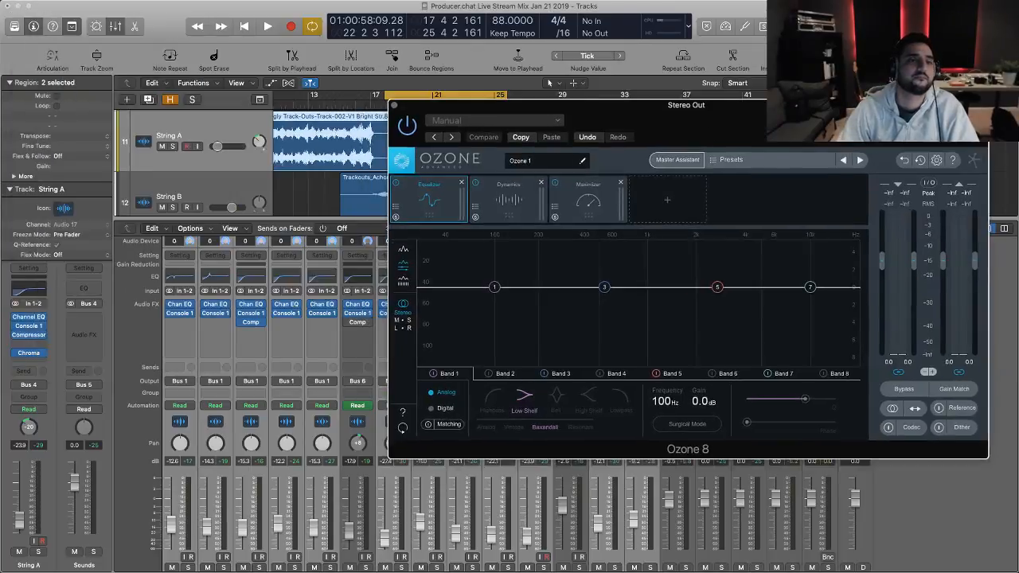
- Load the saved preset Fey 1 in Ozone 8 and inspect its Equalizer and Maximizer modules
left_click(499, 122)
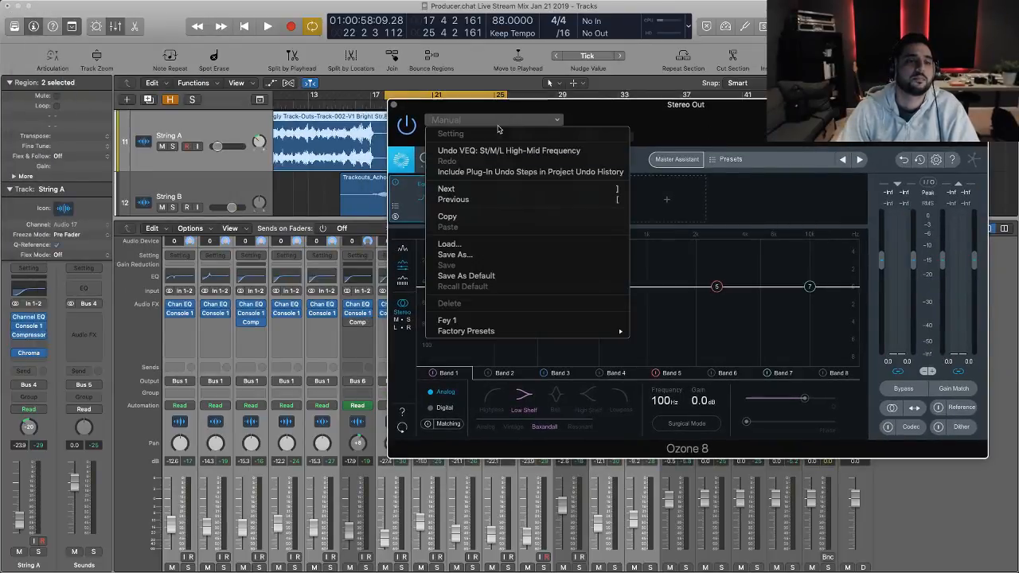
left_click(516, 321)
left_click_drag(757, 105, 725, 93)
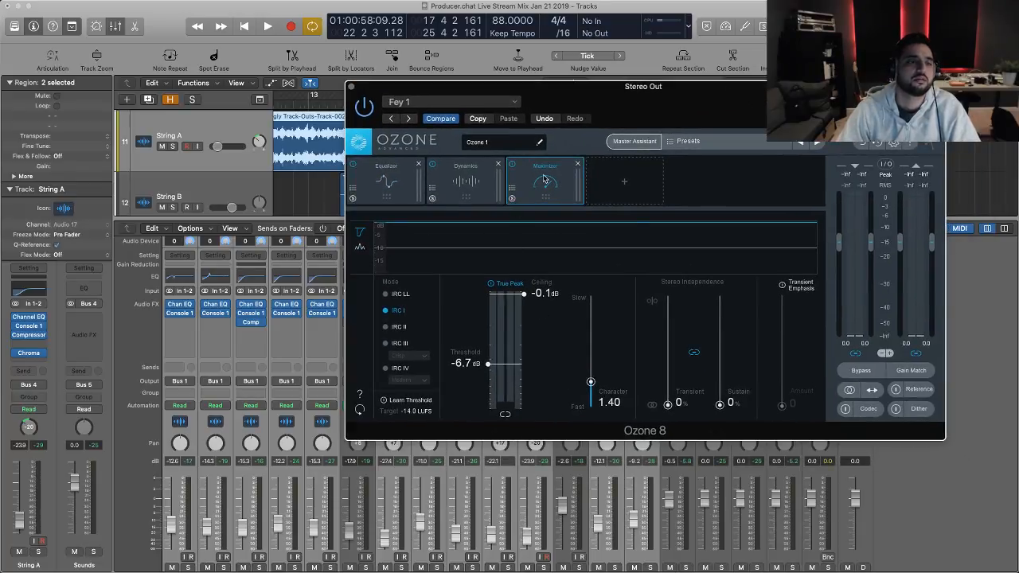
left_click(389, 181)
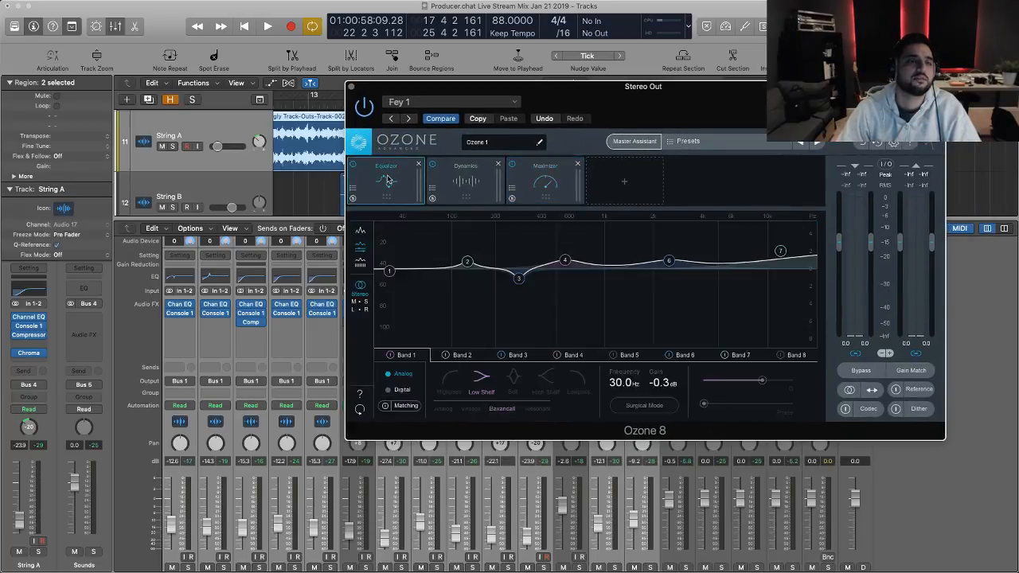
left_click(522, 169)
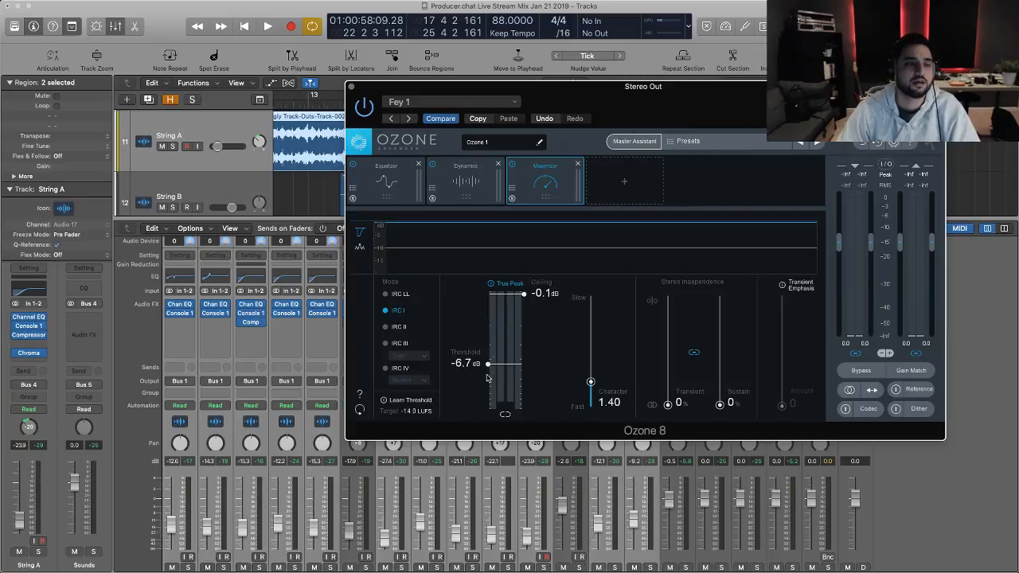
- Play the looped section and lower the Ozone Maximizer threshold to -8.1 dB after trying -3.4 dB
key("space")
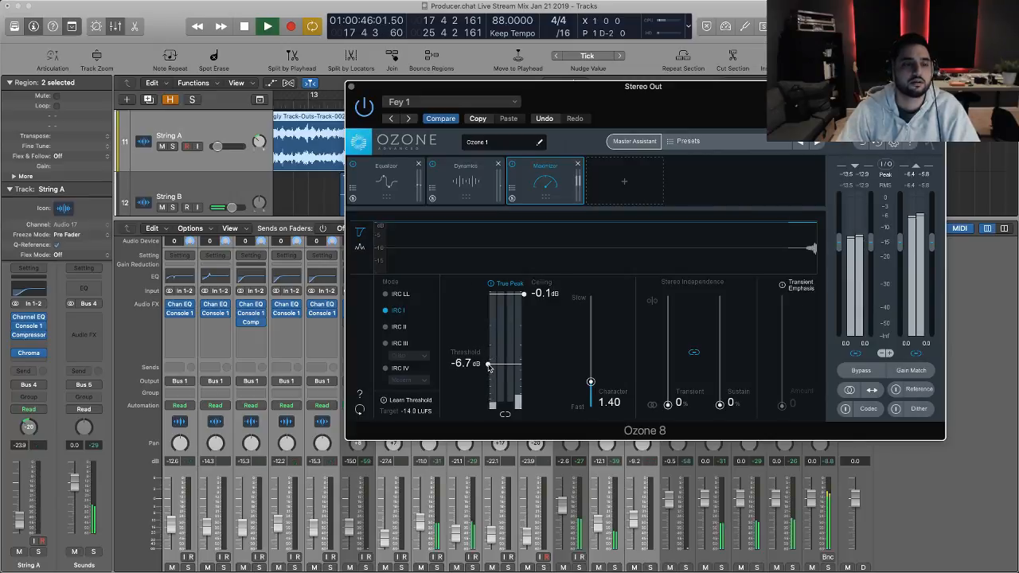
left_click_drag(491, 369, 490, 342)
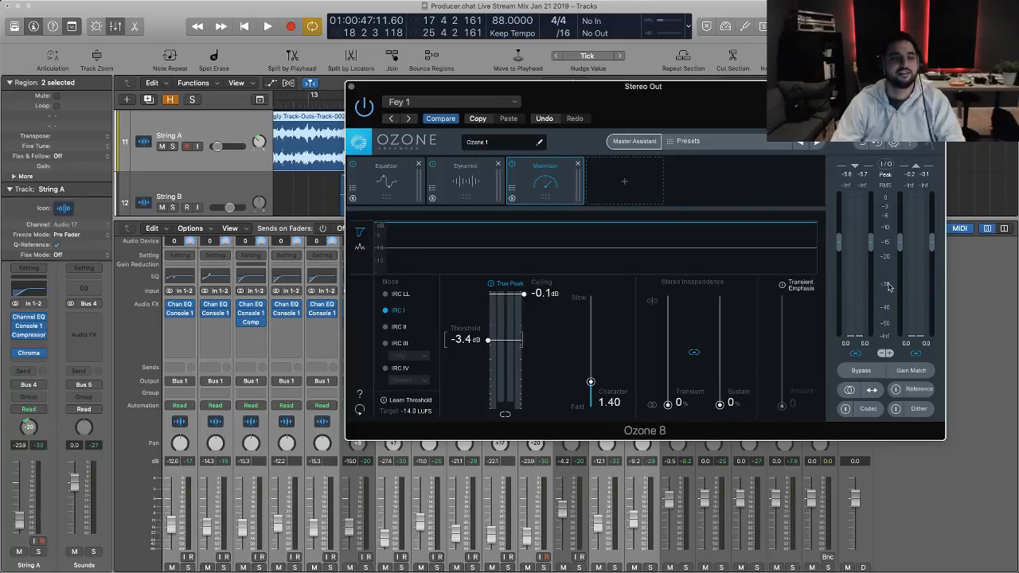
key("space")
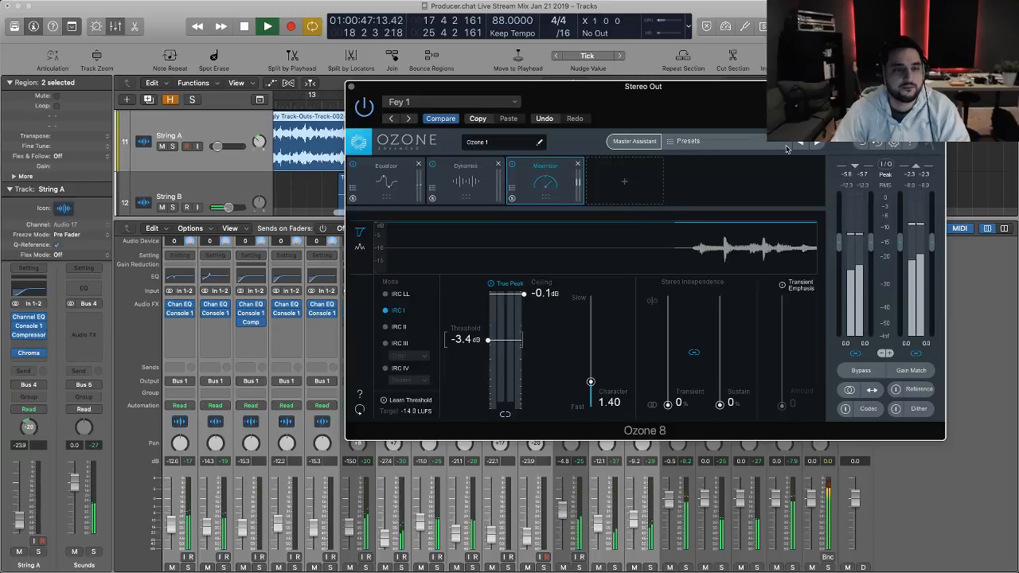
left_click_drag(489, 342, 490, 374)
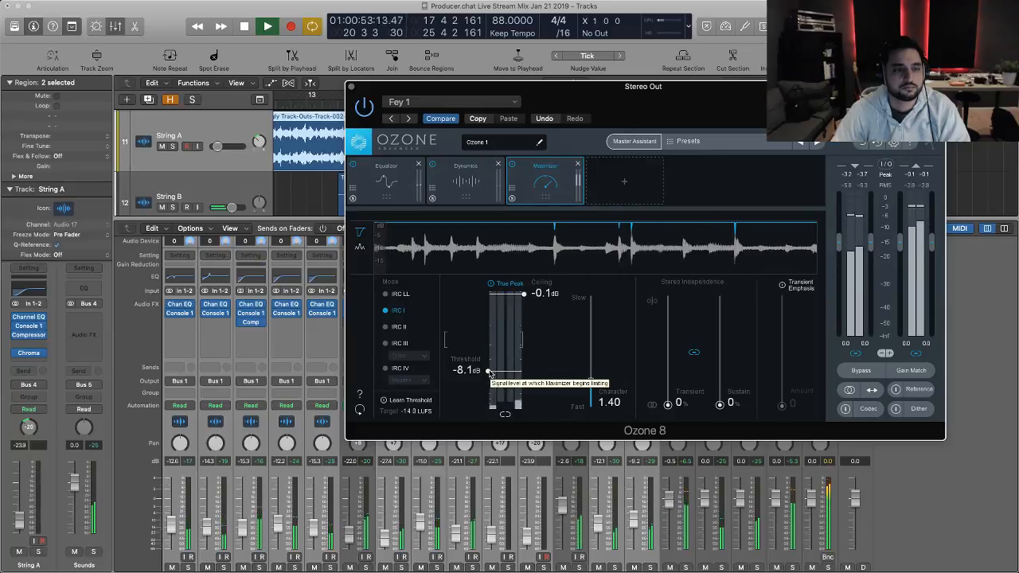
left_click(481, 121)
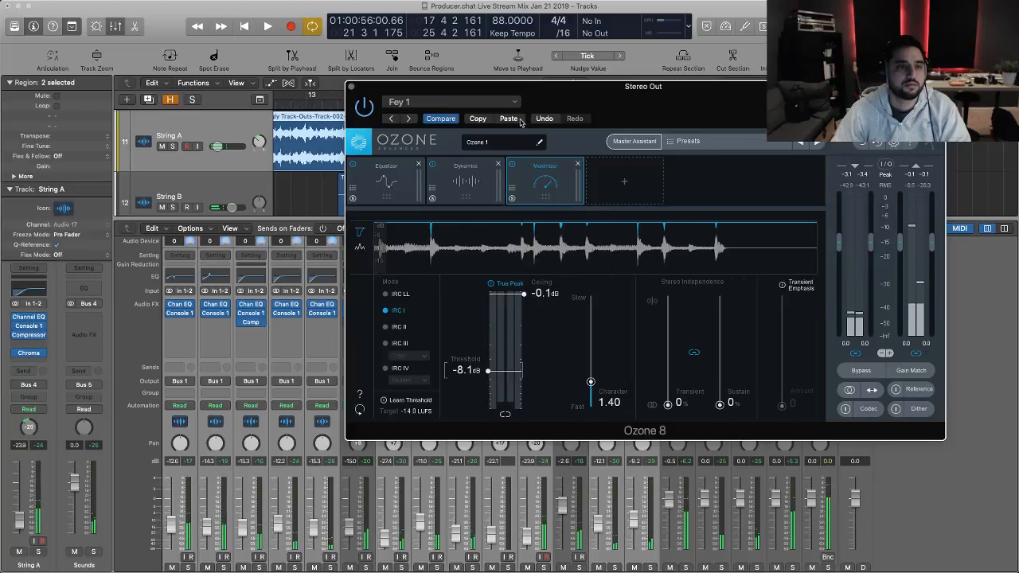
- Replay the loop and set the Maximizer threshold to -9.5 dB after trying -10.0 dB
key("space")
left_click_drag(567, 92, 664, 123)
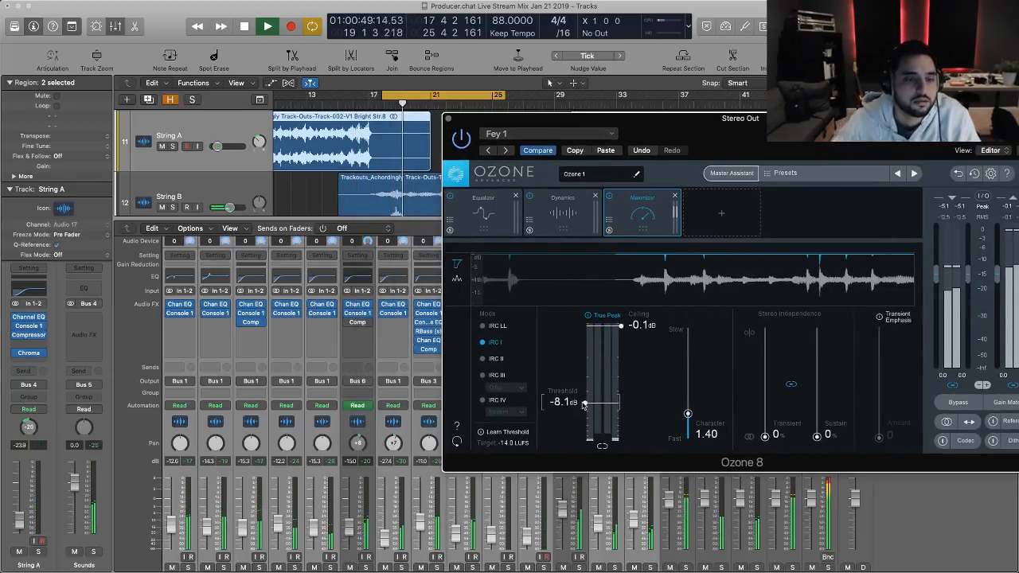
left_click_drag(585, 407, 587, 412)
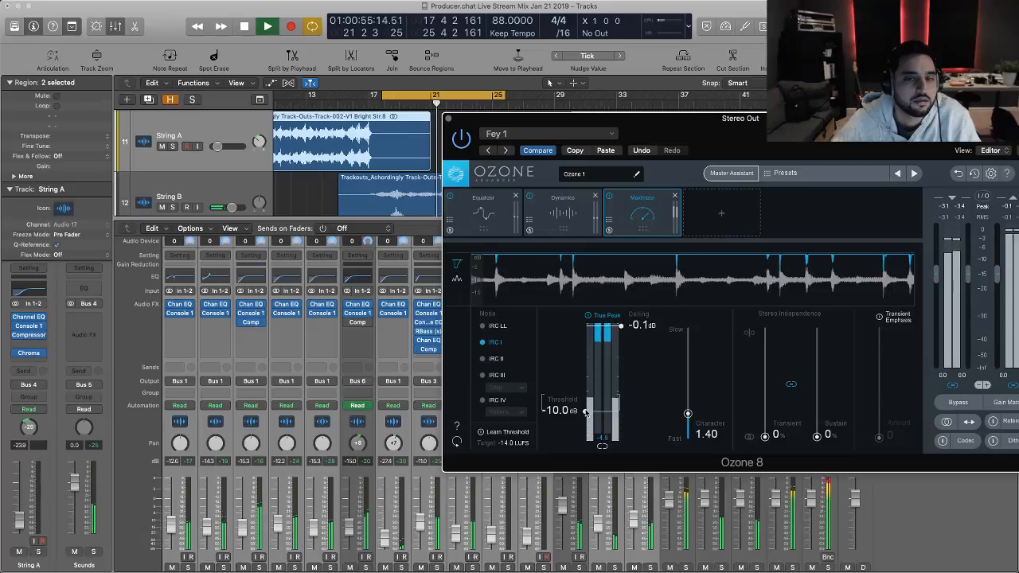
left_click_drag(587, 413, 586, 410)
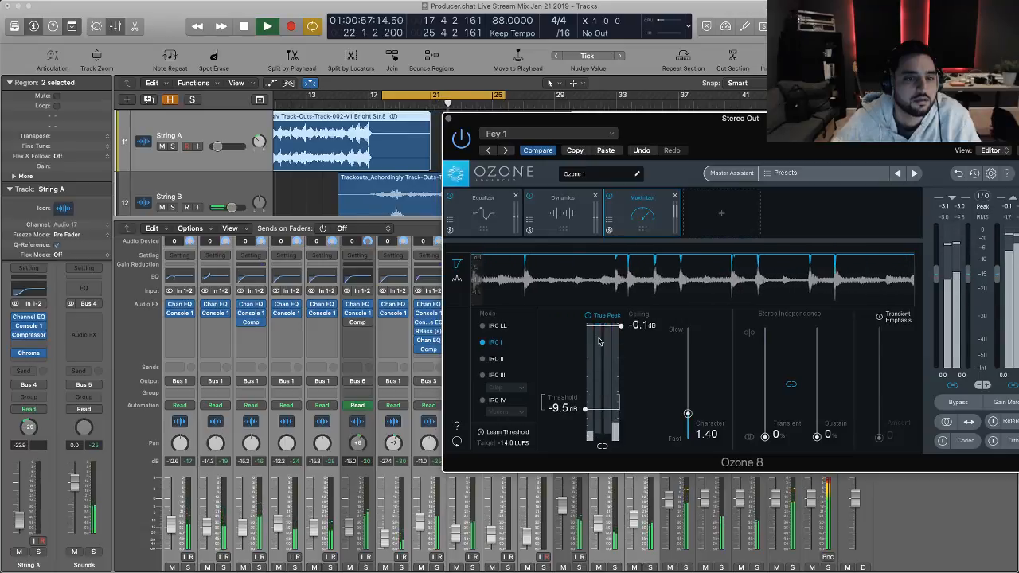
- Compare the loop with the Maximizer bypassed and enabled, set its threshold to -14.2 dB, and close the Ozone window
left_click(609, 196)
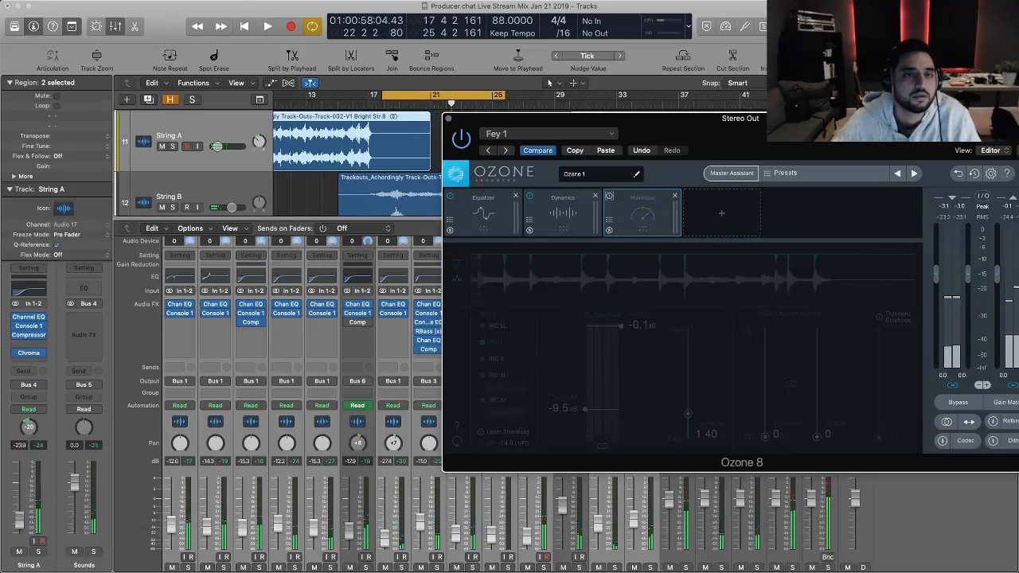
left_click_drag(826, 123, 526, 97)
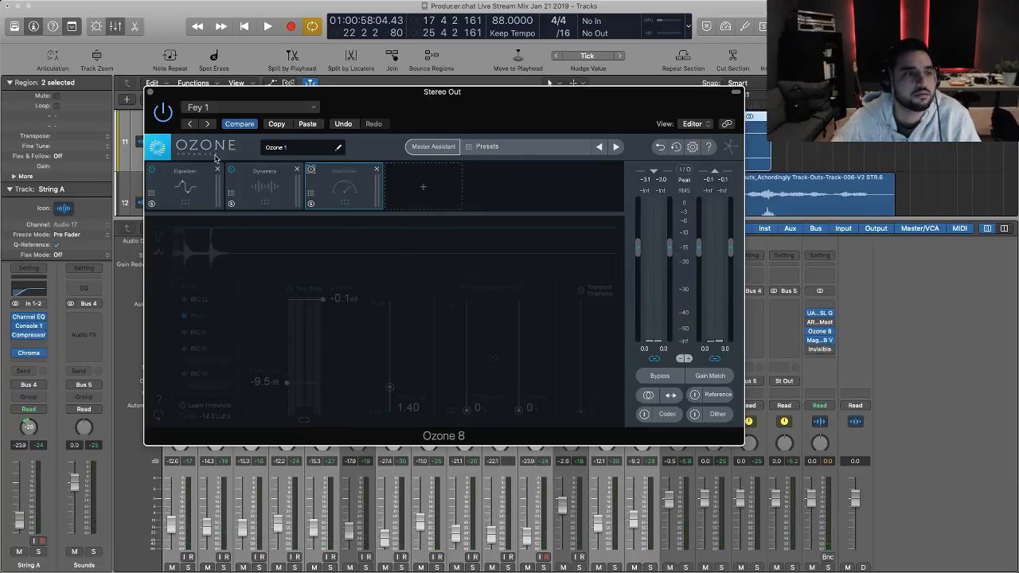
key("space")
left_click_drag(335, 91, 526, 102)
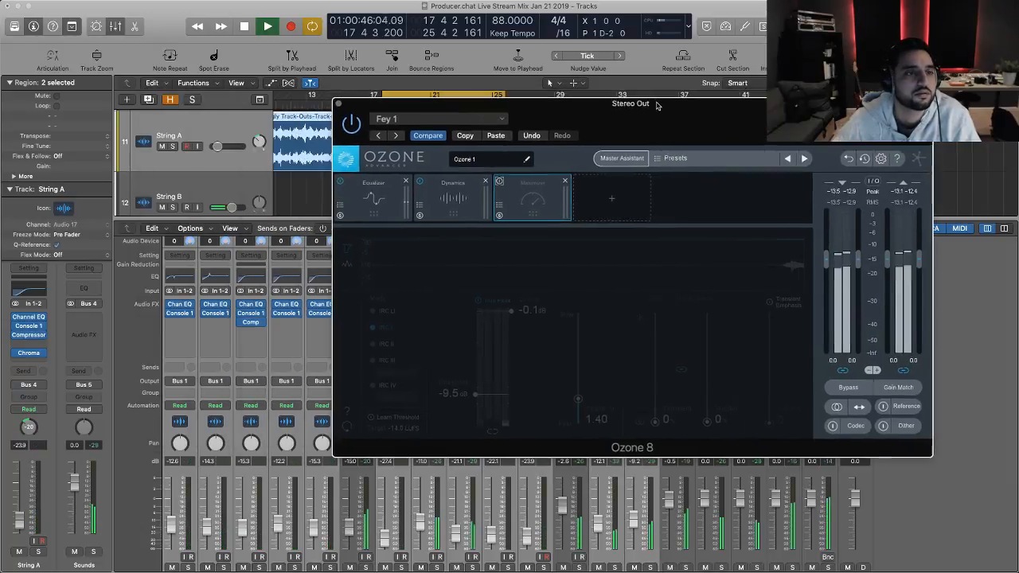
left_click(502, 183)
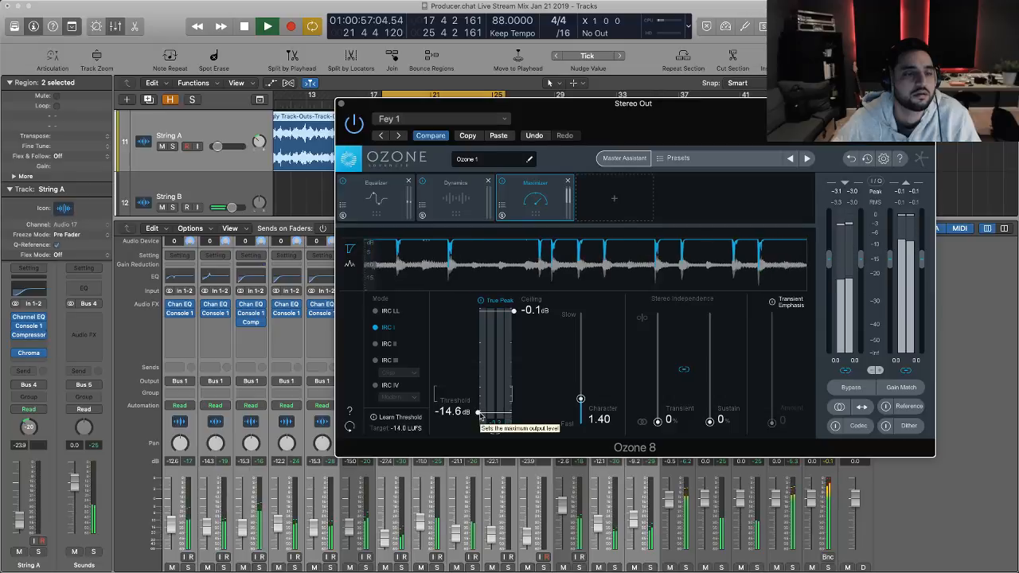
left_click_drag(480, 414, 480, 412)
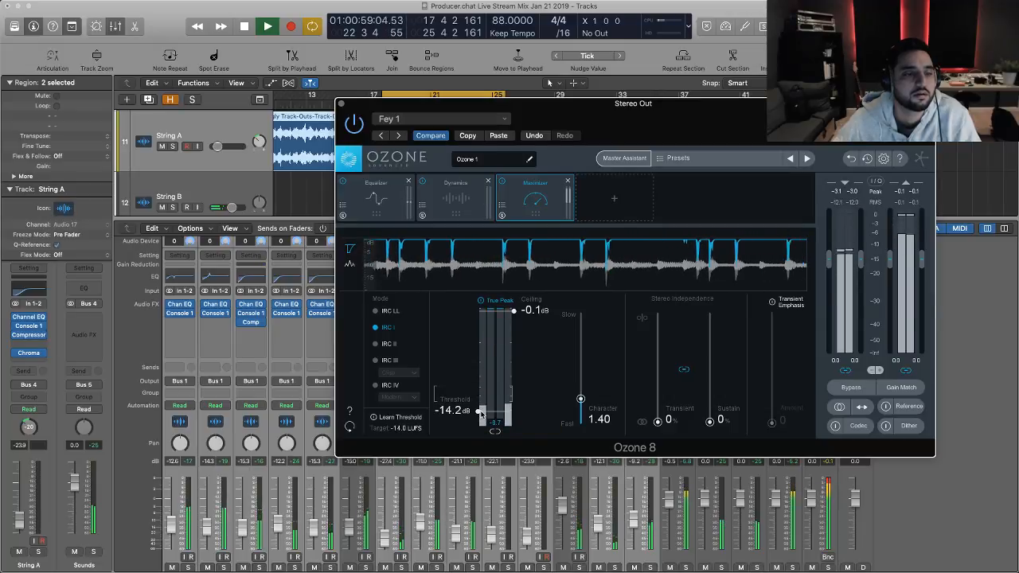
left_click(341, 104)
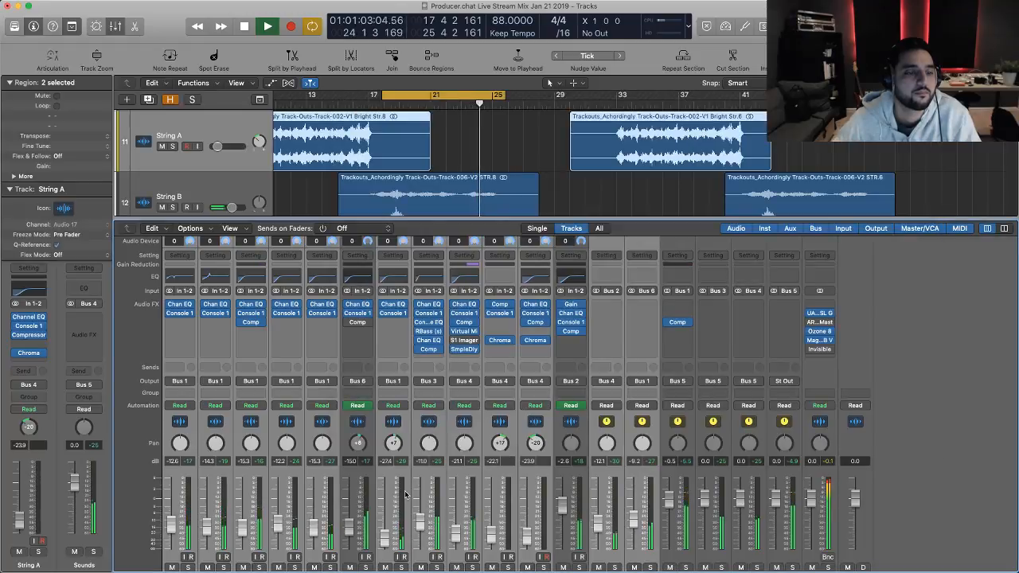
key("space")
- Raise the Bass channel fader to -8.8 dB while the looped section plays, and stop playback
scroll(600, 516, "down", 2)
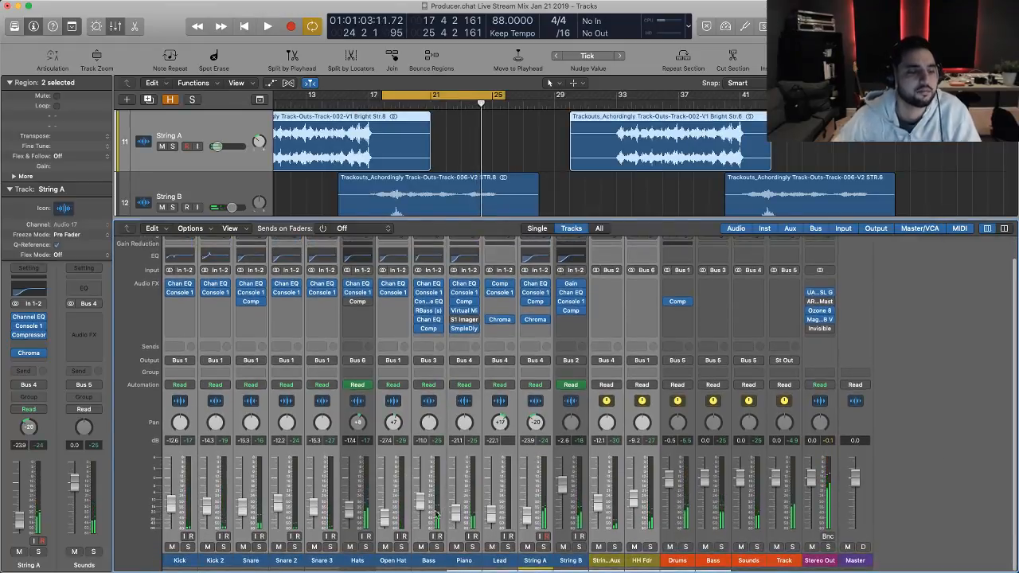
left_click(426, 560)
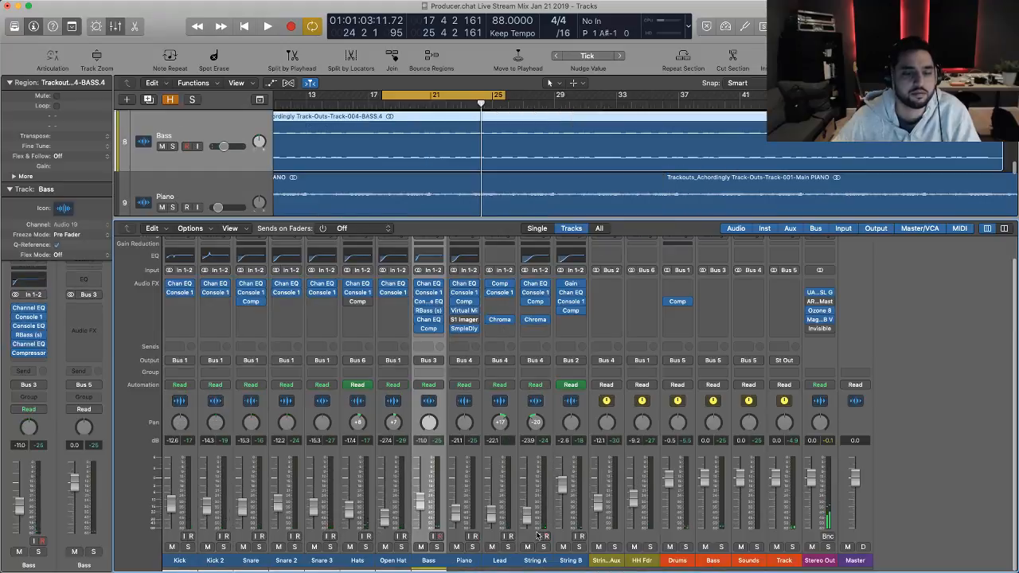
key("space")
mouse_move(421, 504)
left_mouse_down()
mouse_move(420, 486)
mouse_move(420, 502)
left_mouse_up()
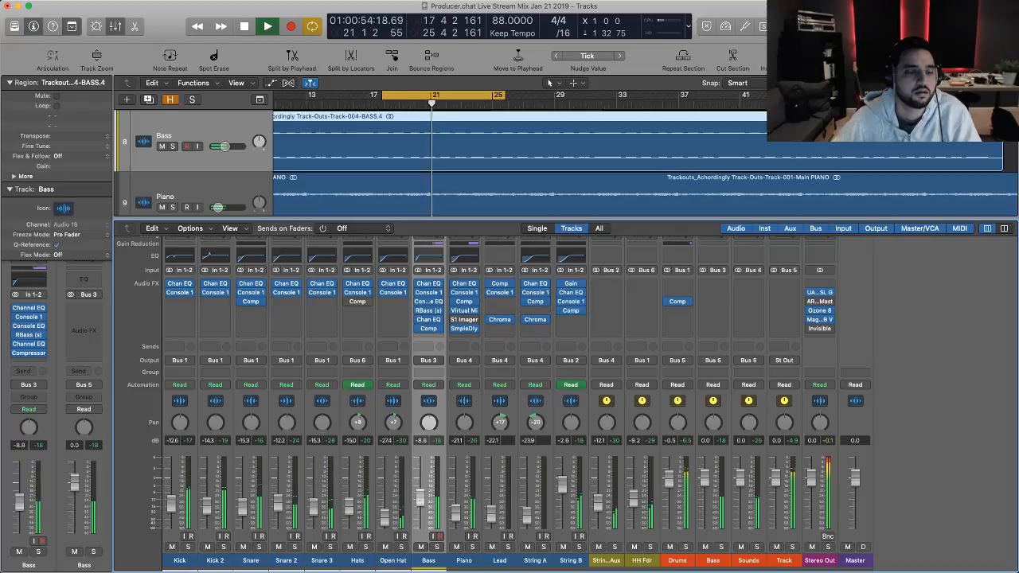
key("space")
- Reopen Ozone 8 from the Stereo Out channel and decline opening the iZotope Updater
key("x")
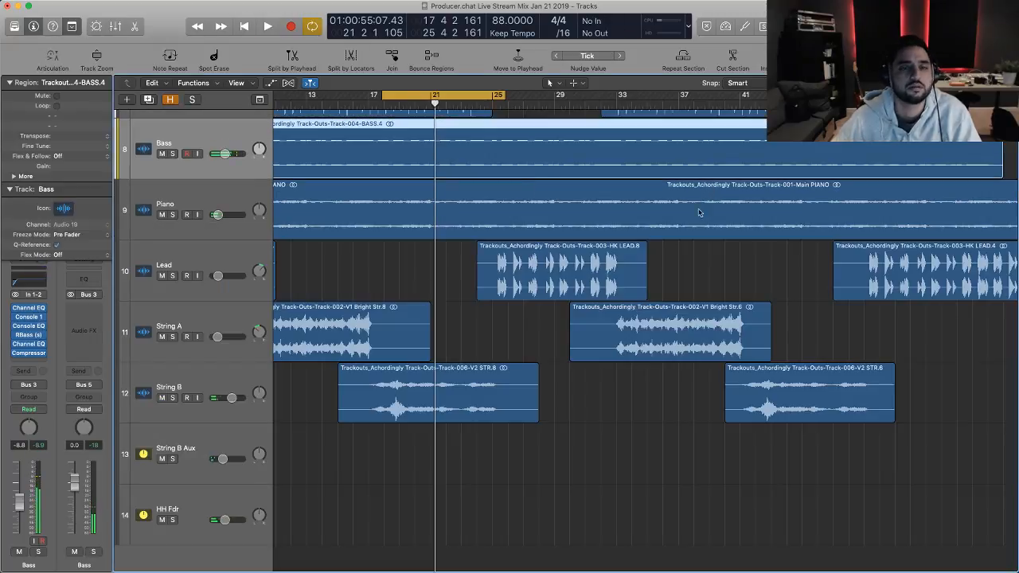
key("x")
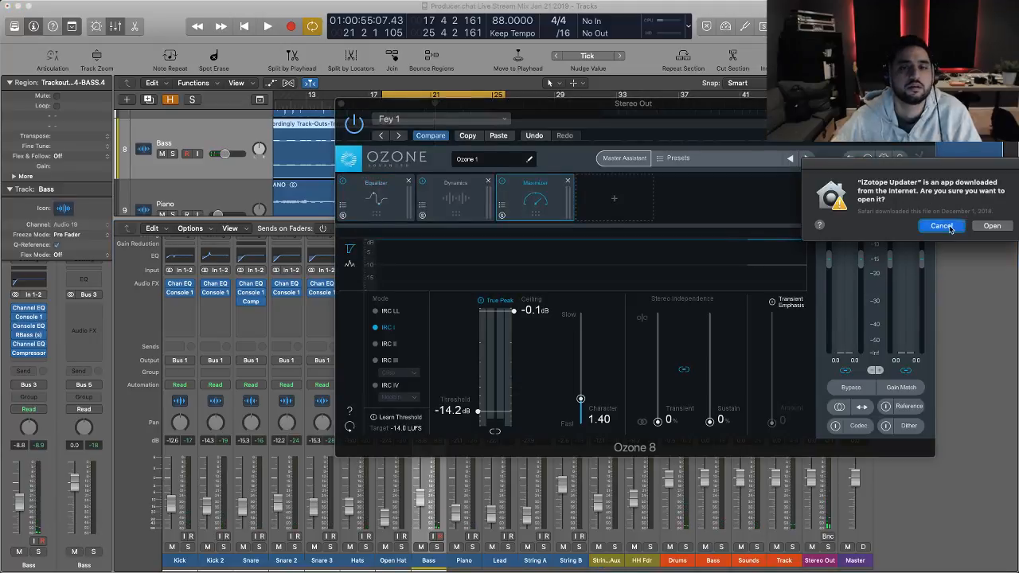
left_click(949, 225)
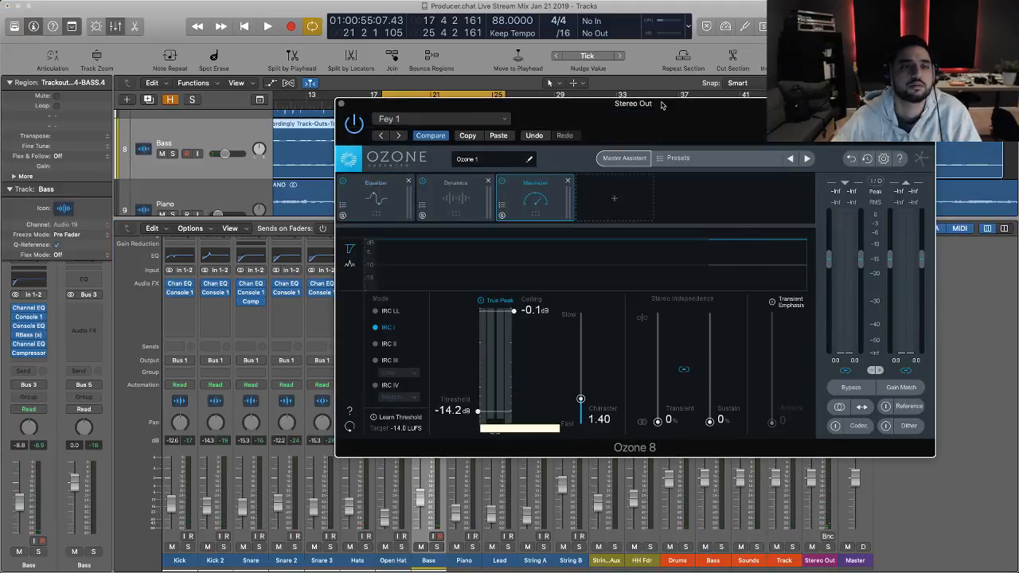
left_click_drag(661, 105, 598, 108)
- Load the Genre-Specific Mastering preset Vintage Hip-Hop in Ozone 8 after trying Modern Hip Hop, and close the preset manager
left_click(614, 160)
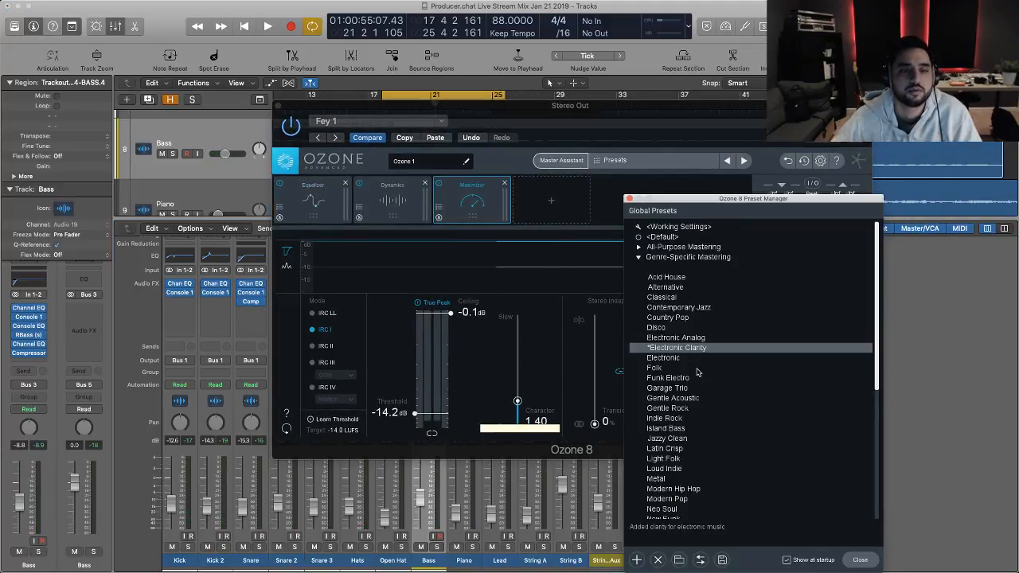
scroll(693, 360, "down", 3)
left_click(701, 460)
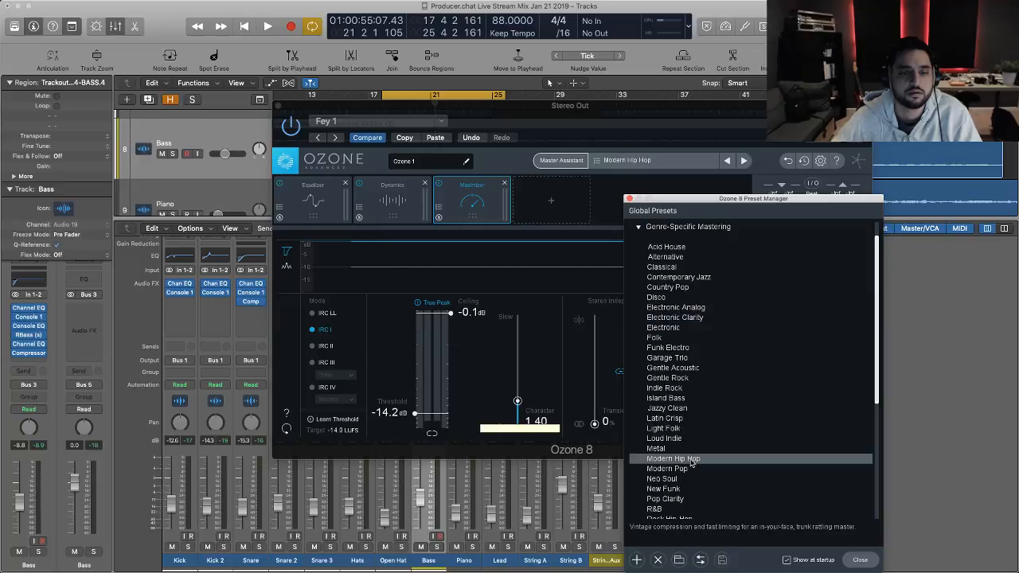
scroll(704, 462, "down", 5)
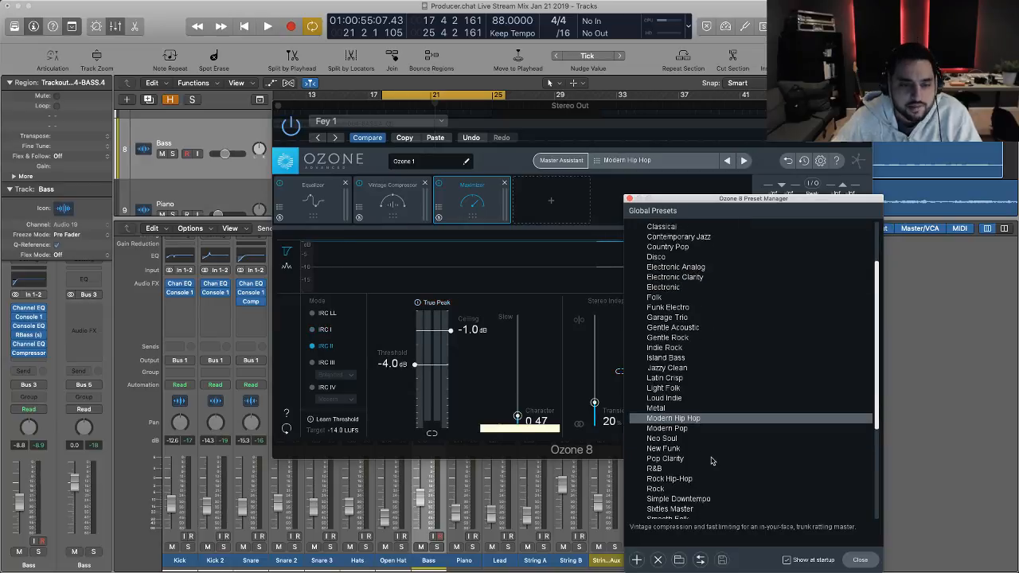
scroll(712, 460, "down", 3)
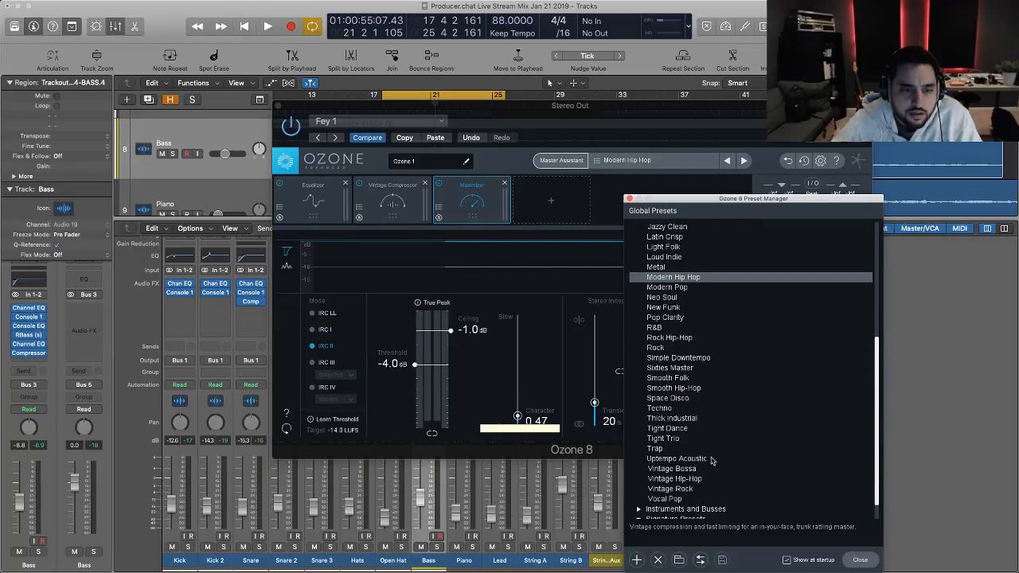
left_click(711, 479)
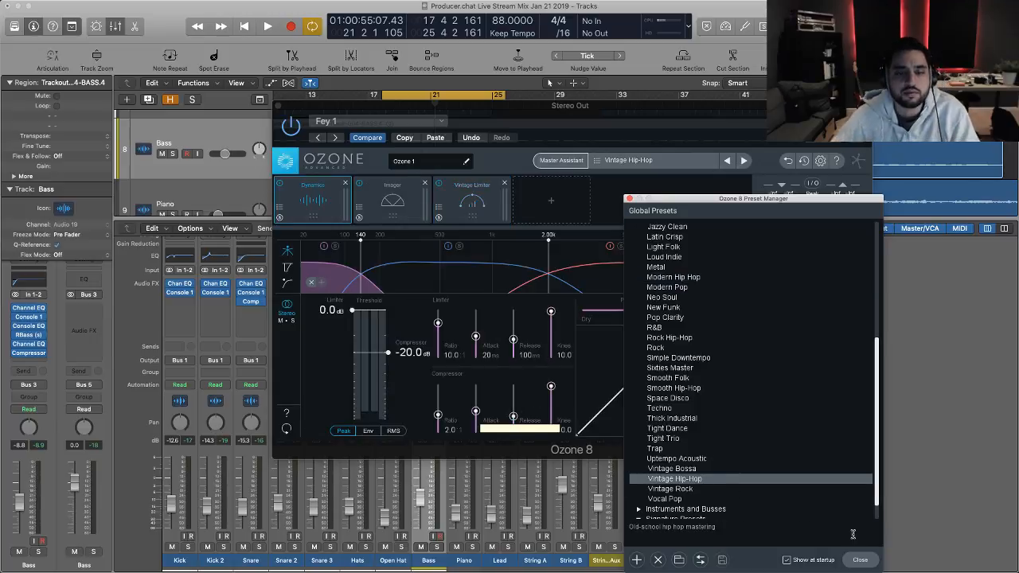
left_click(860, 560)
- Lower the Vintage Limiter threshold to -12.4 dB while auditioning the loop, close the Ozone window and stop playback
key("space")
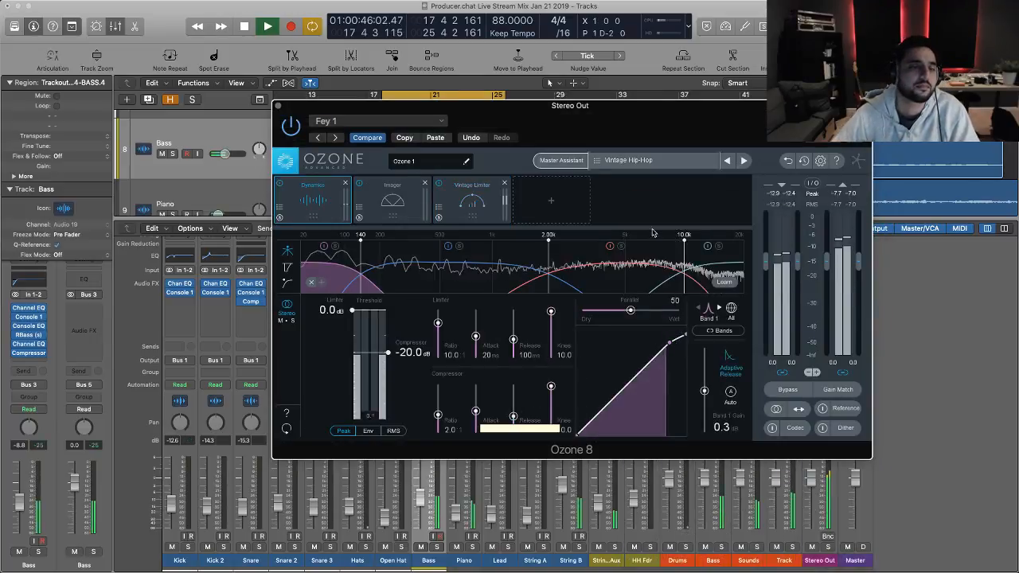
left_click_drag(662, 108, 598, 114)
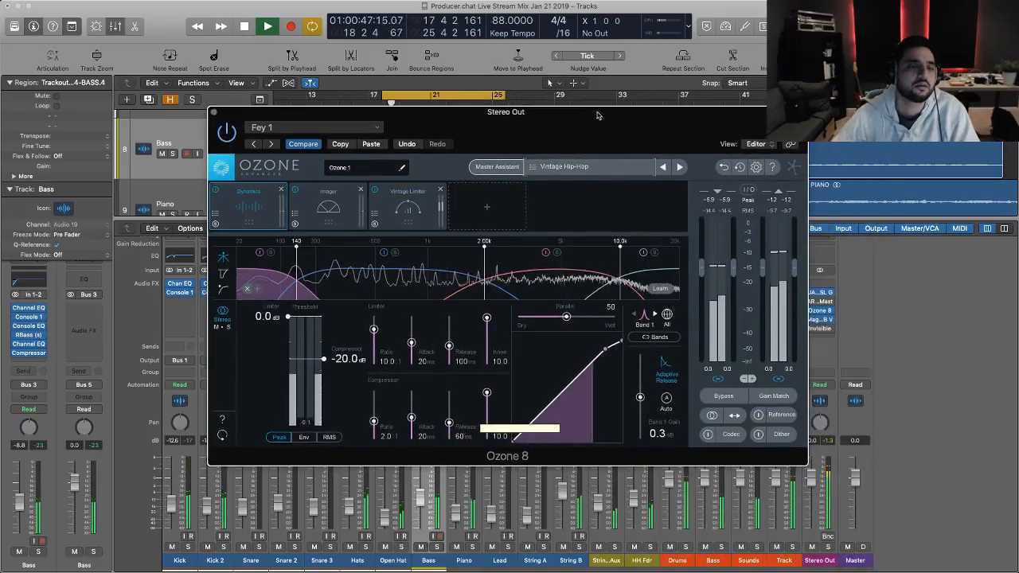
left_click(408, 205)
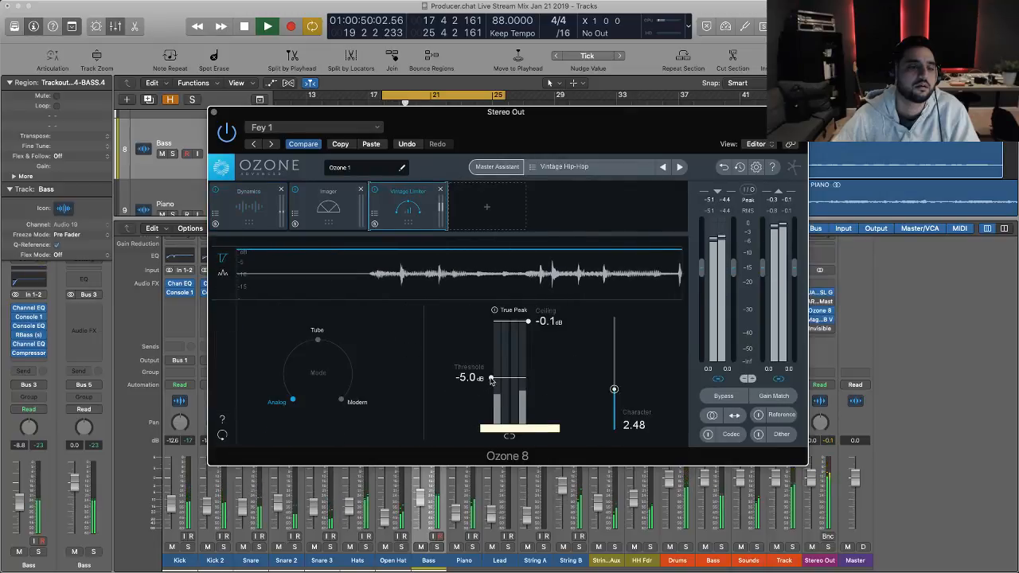
key("space")
left_click_drag(491, 377, 491, 404)
key("space")
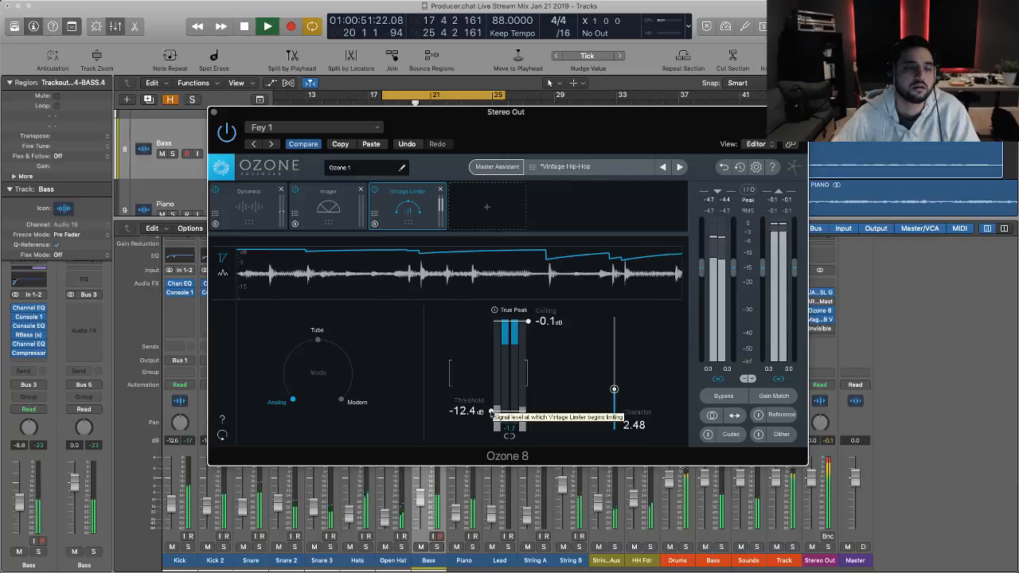
left_click_drag(492, 412, 491, 413)
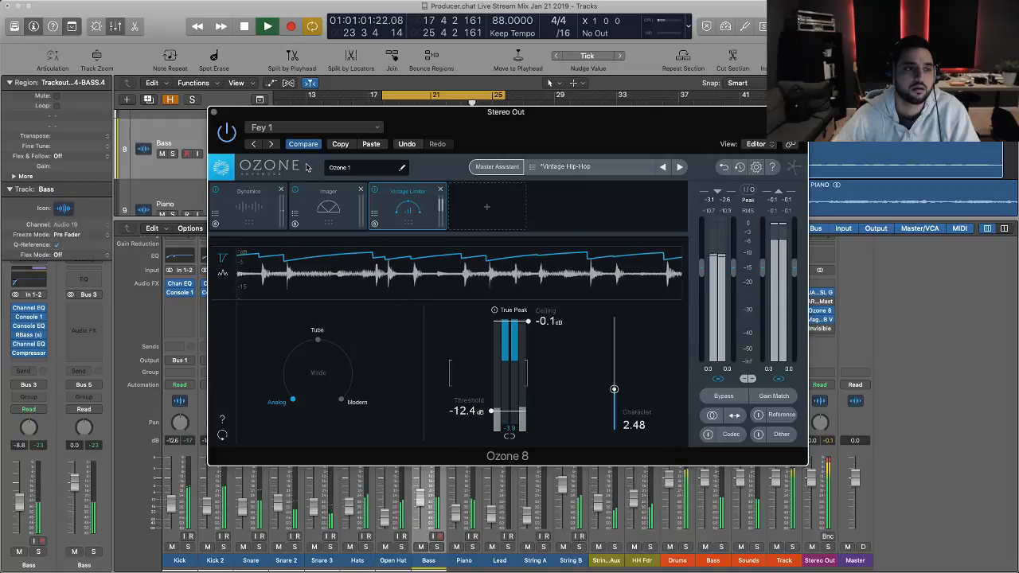
left_click(213, 112)
key("space")
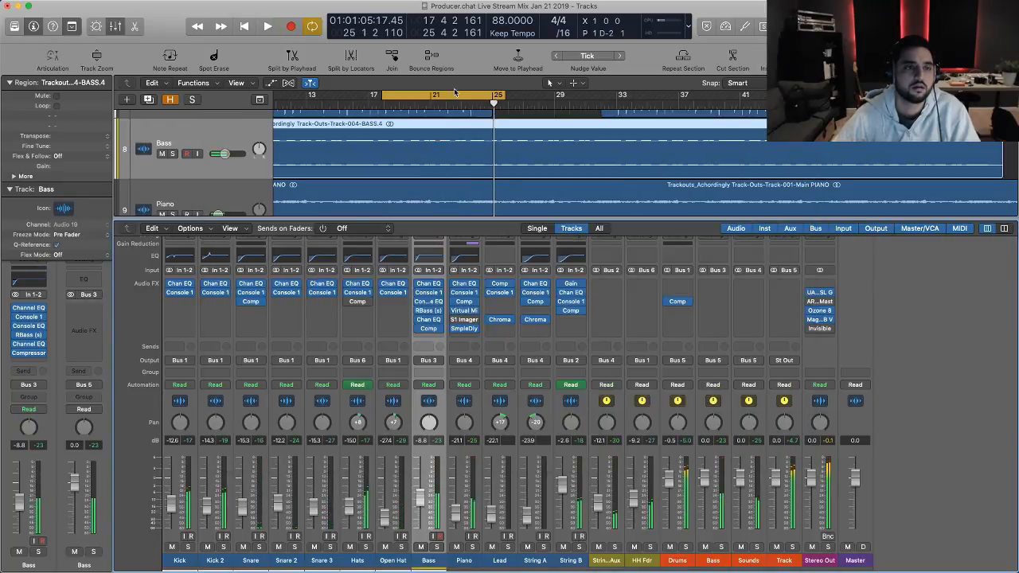
- Turn off the cycle range, play the song past bar 25 with the mixer hidden, and stop playback
left_click(454, 95)
key("space")
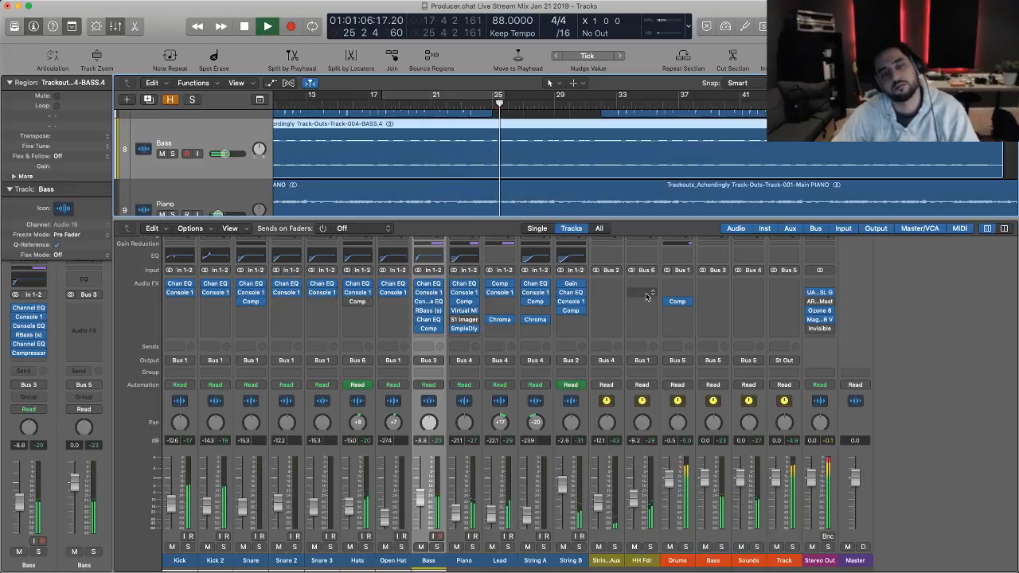
key("x")
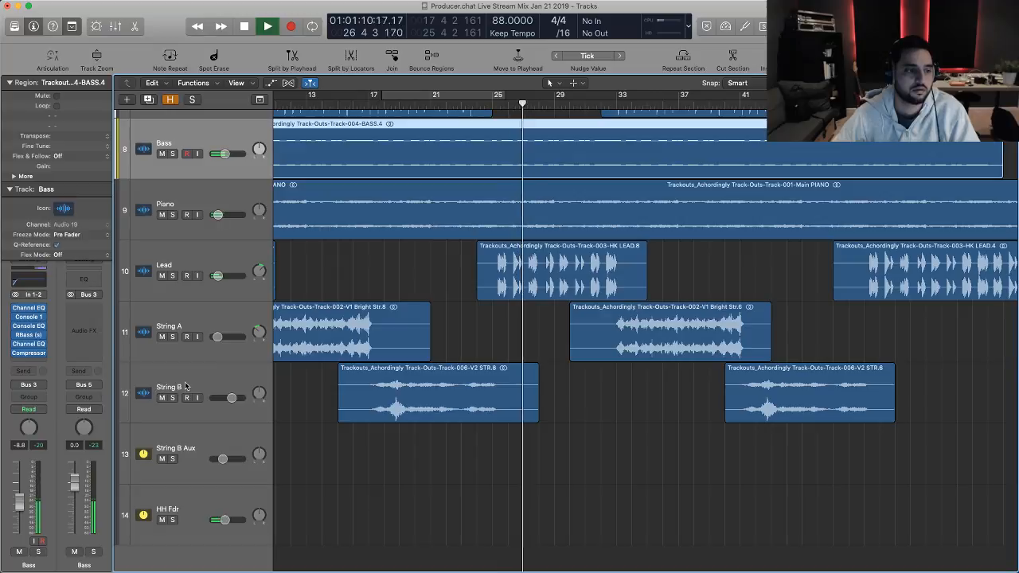
key("space")
- Reopen Ozone 8 on Stereo Out, raise the Vintage Limiter threshold to -9.1 dB during playback, bypass that module and close the window
key("x")
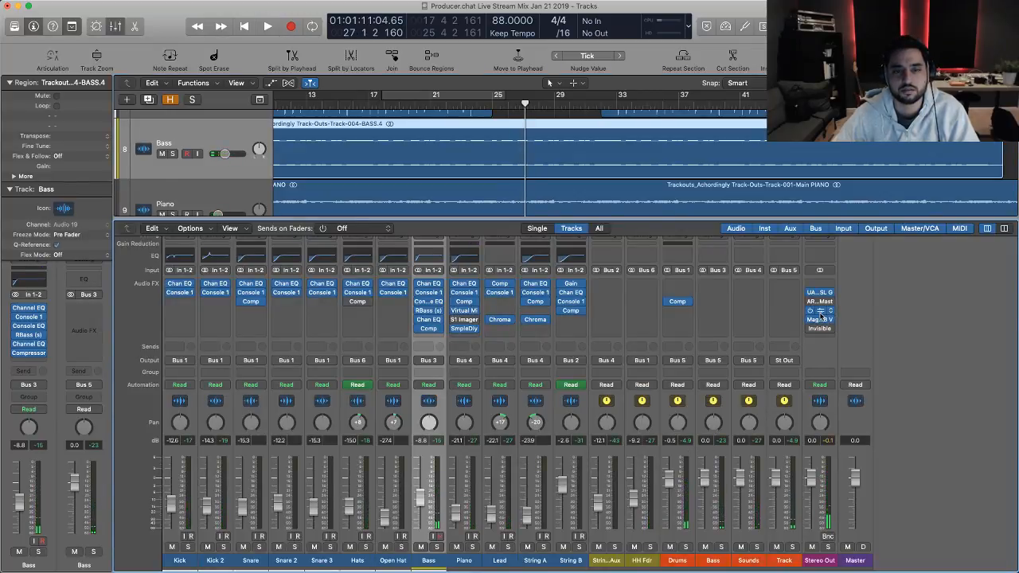
left_click(822, 311)
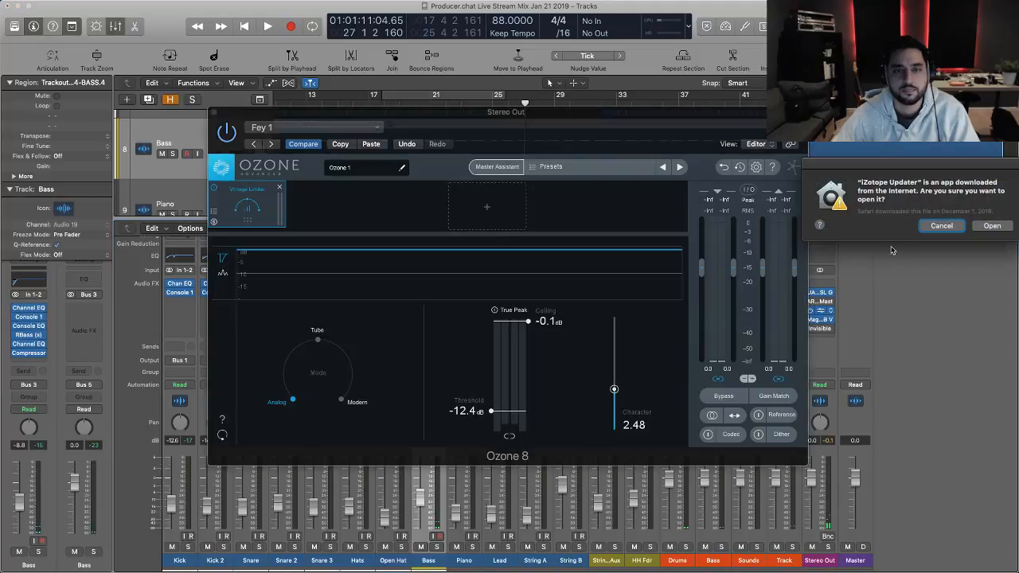
key("space")
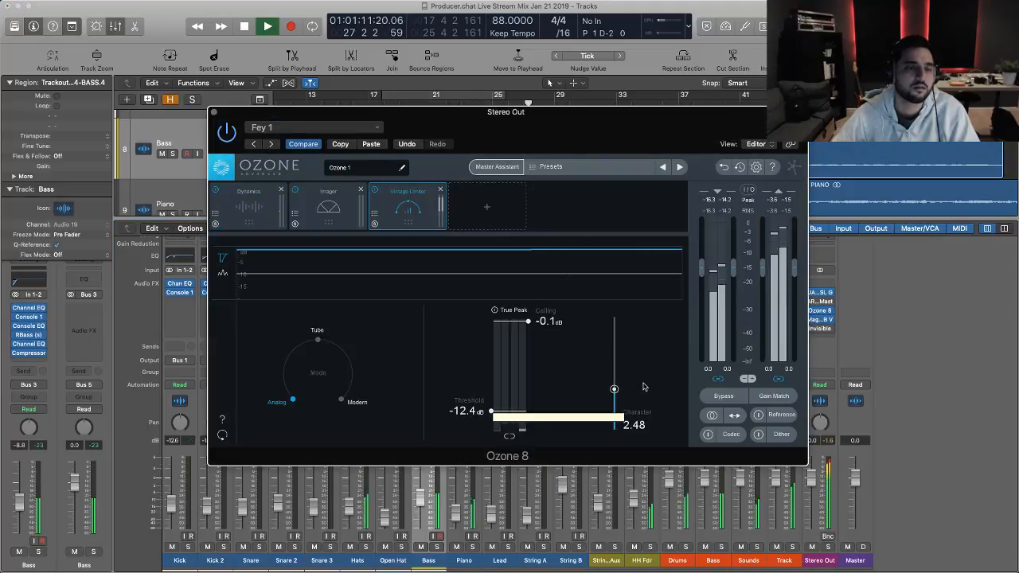
left_click_drag(491, 411, 495, 398)
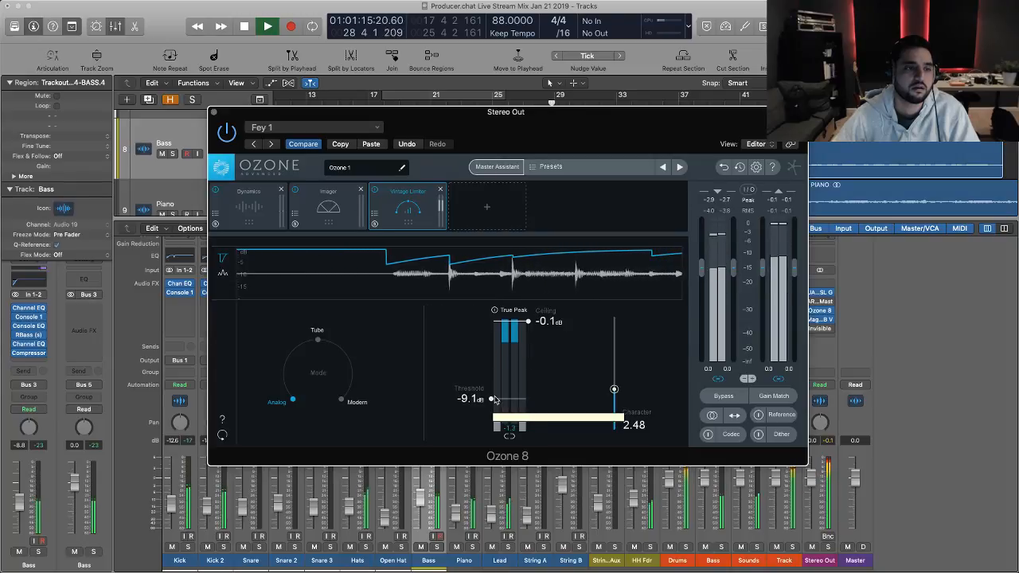
left_click(374, 189)
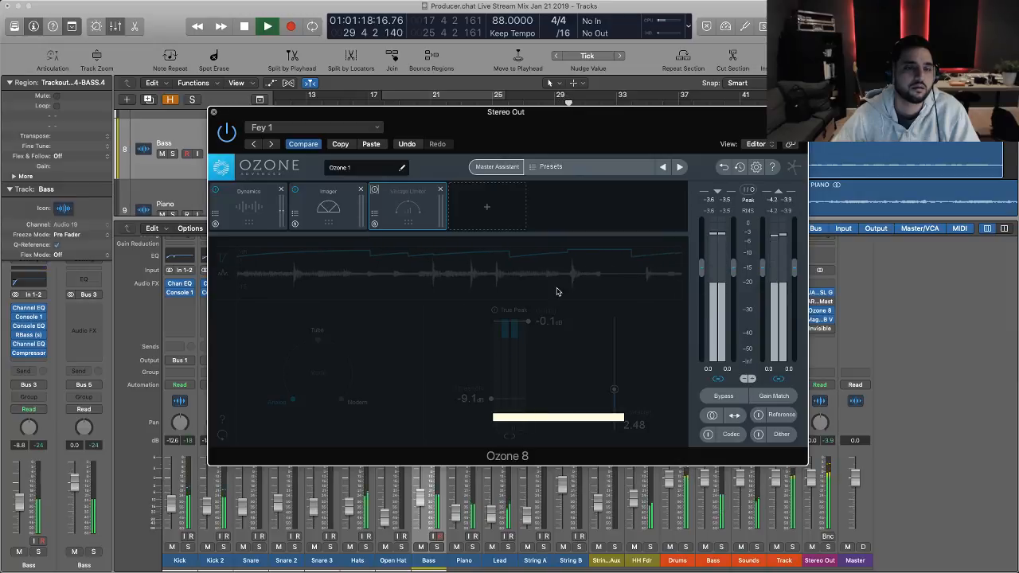
left_click(820, 309)
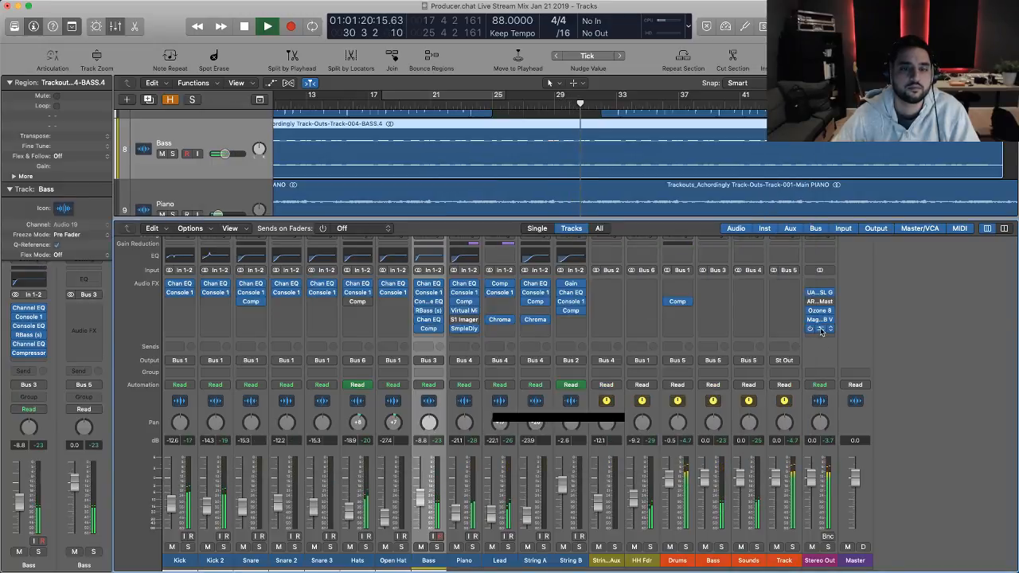
- Switch on the A.O.M. Invisible Limiter on Stereo Out, audition the song from around bar 33 and stop playback
left_click(822, 329)
left_click_drag(542, 220, 384, 228)
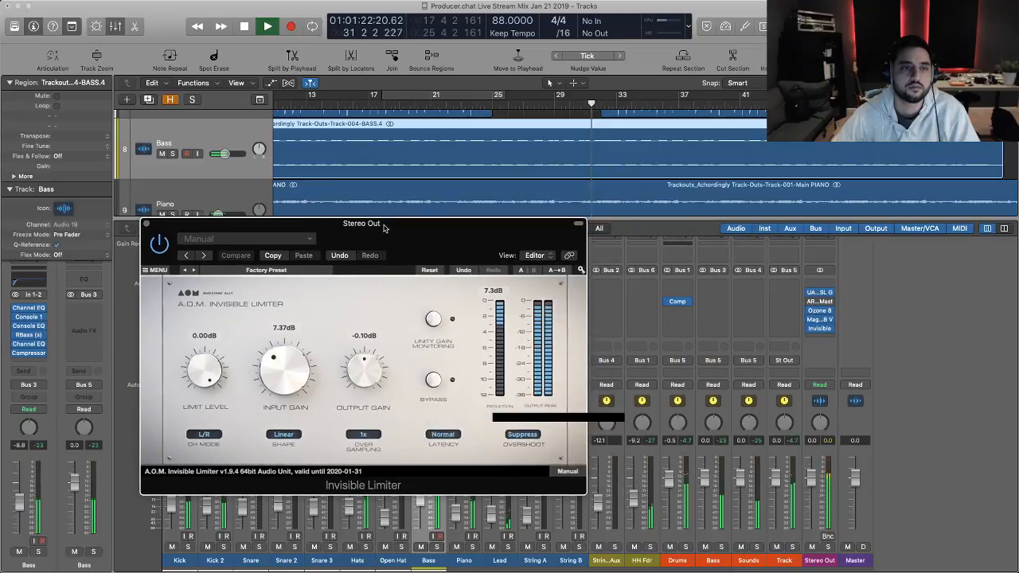
left_click(631, 103)
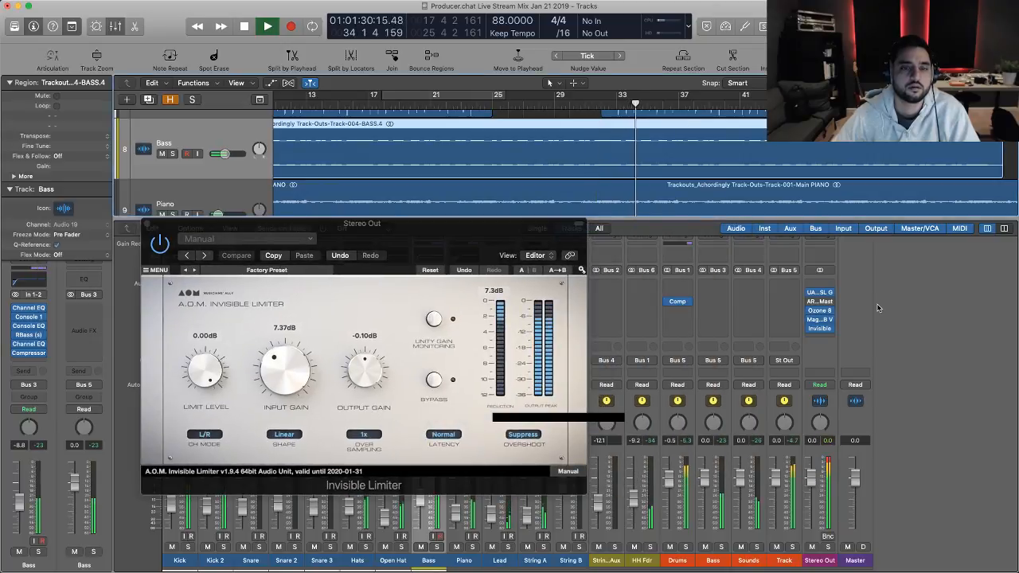
key("space")
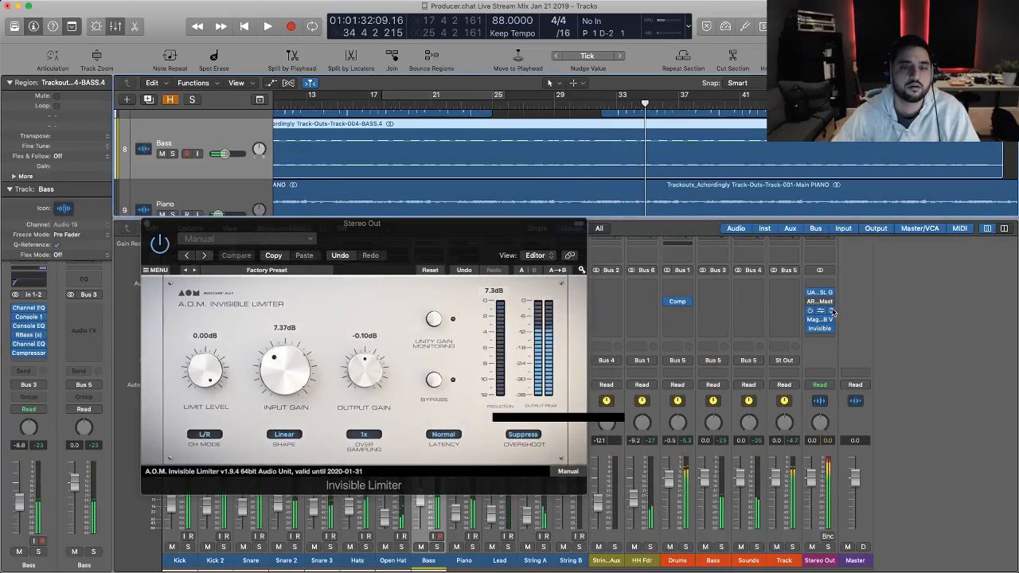
- Replace Ozone 8 with iZotope Ozone 5 on the Stereo Out channel and decline opening the iZotope Updater
left_click(834, 310)
mouse_move(875, 549)
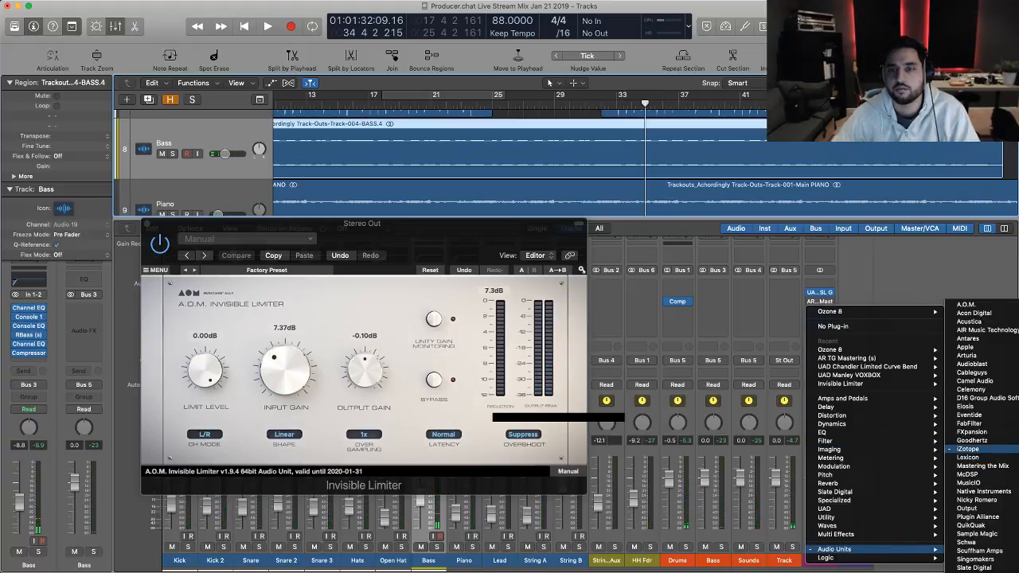
key("Escape")
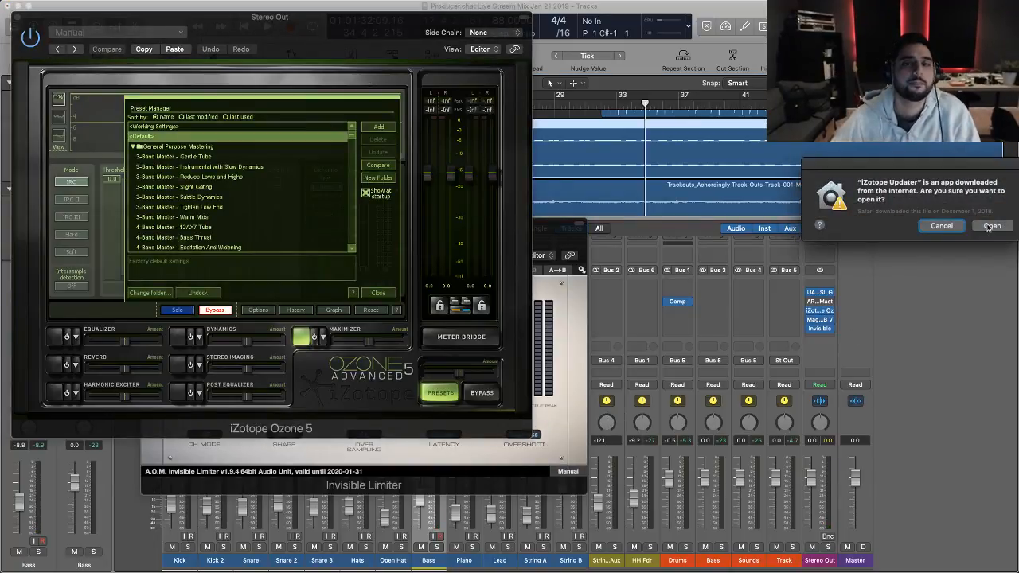
left_click(941, 226)
- Load the Lazyboi Mstr 1 setting in Ozone 5 and close its preset manager
left_click(159, 33)
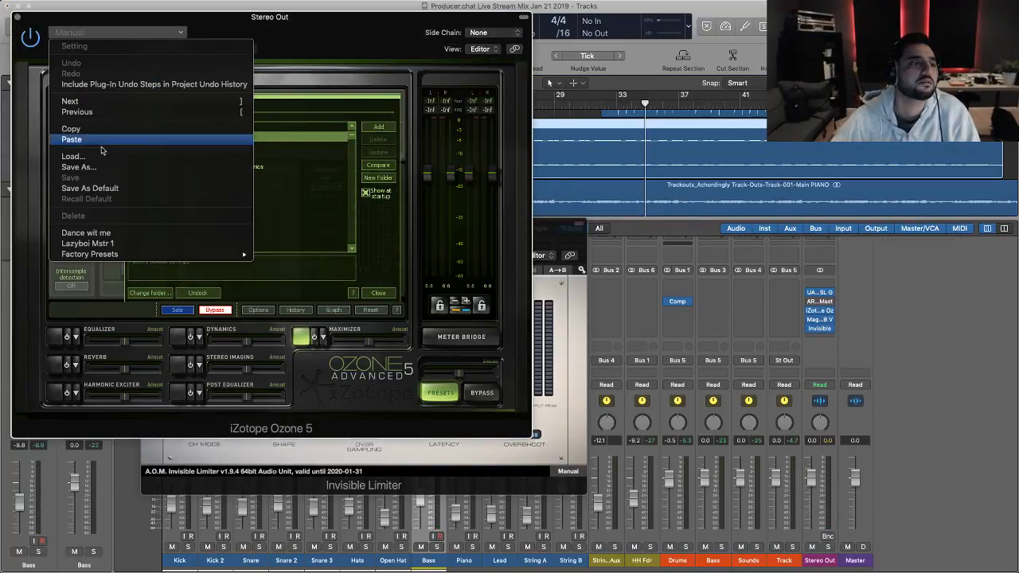
left_click(157, 243)
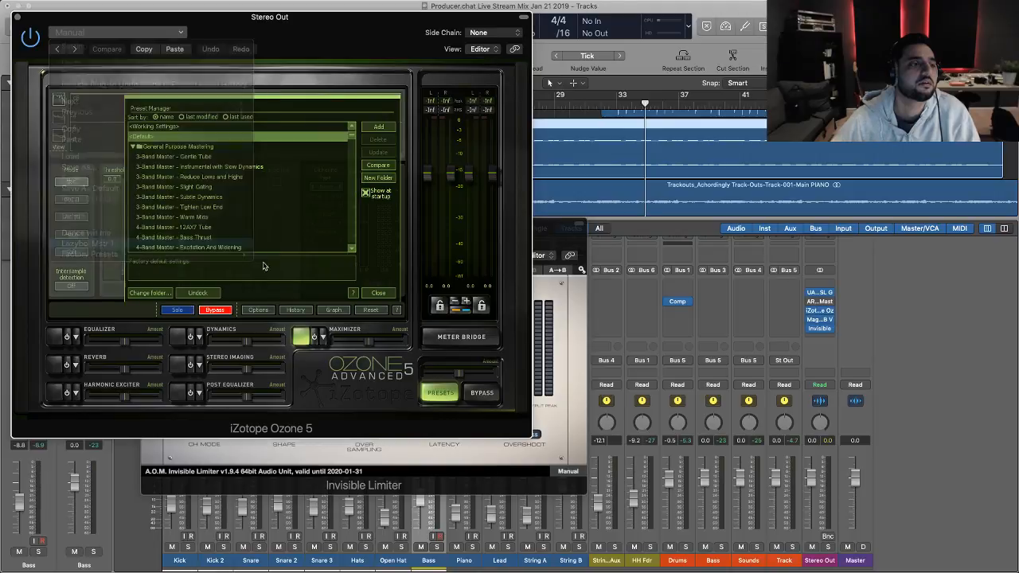
left_click(376, 293)
- Audition the new Ozone 5 setting, bypass the Invisible Limiter, and close both plug-in windows
key("space")
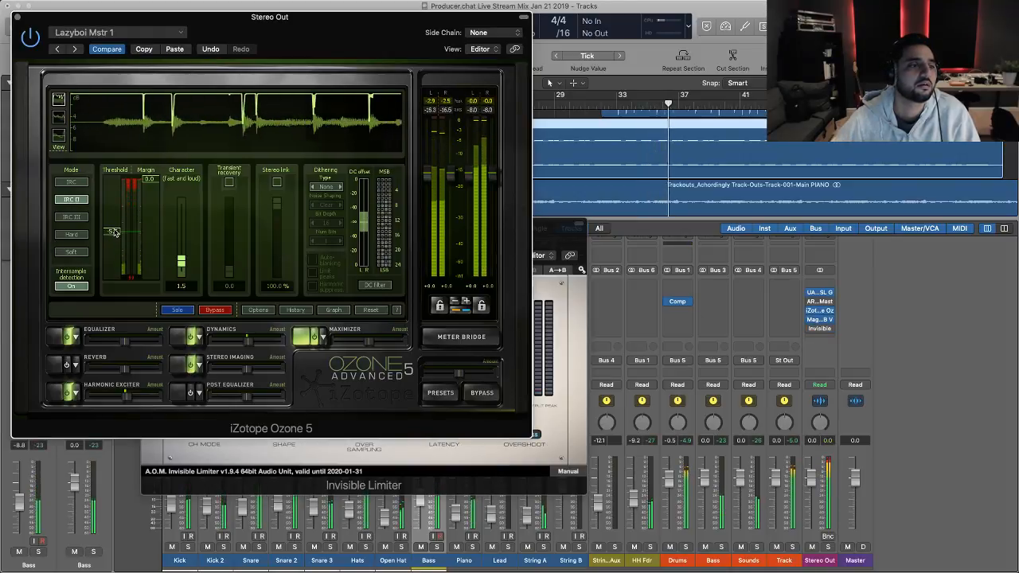
left_click(18, 16)
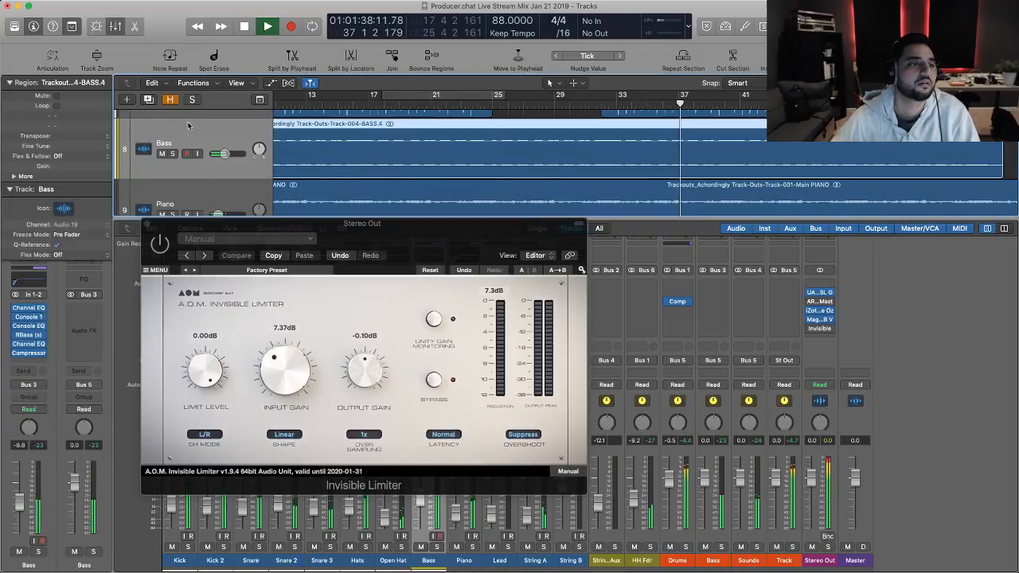
left_click(146, 224)
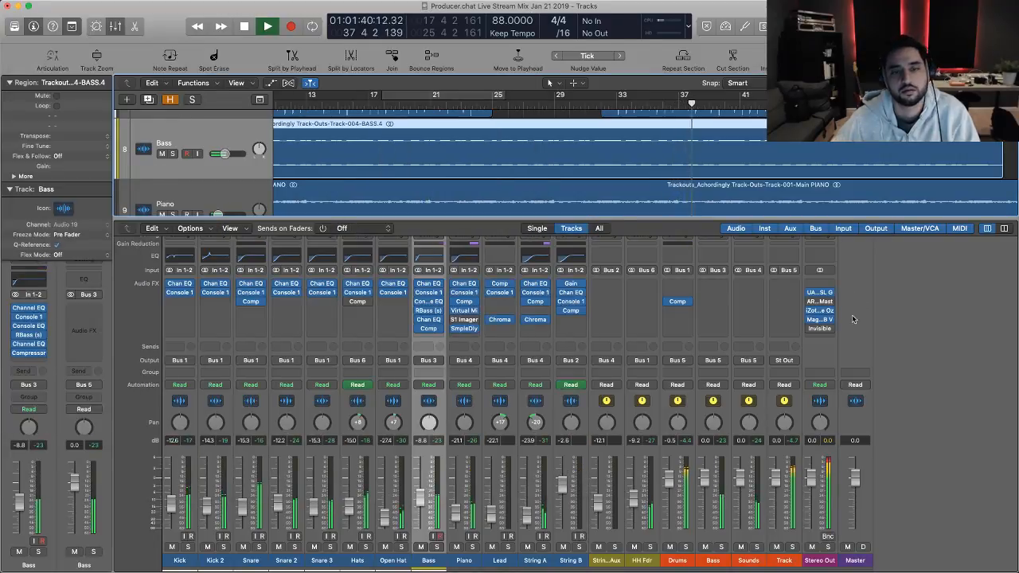
- Reopen Ozone 5 and Magic AB V2 on Stereo Out, compare sources A and B, and place the two windows apart
left_click(821, 310)
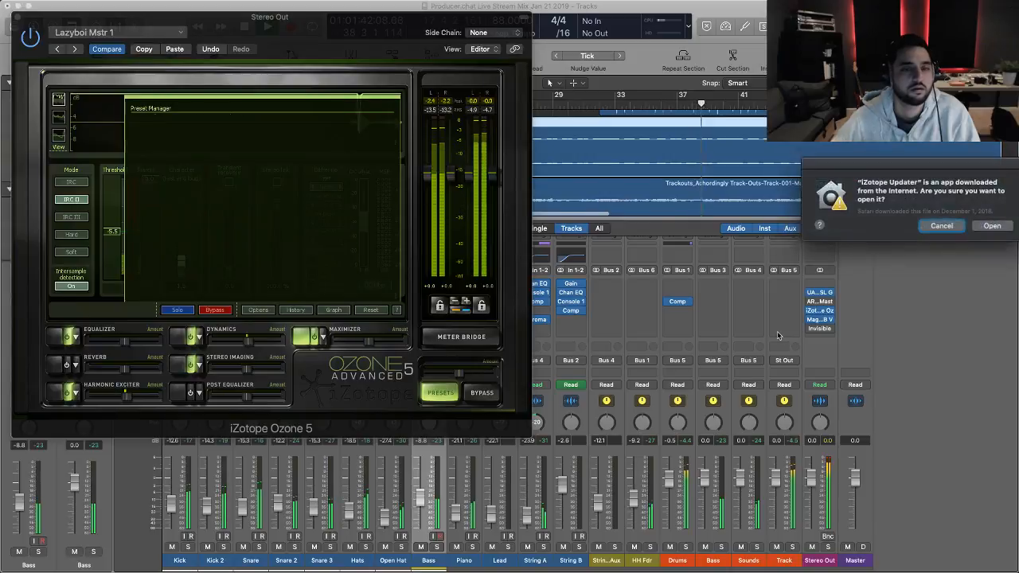
left_click(848, 290)
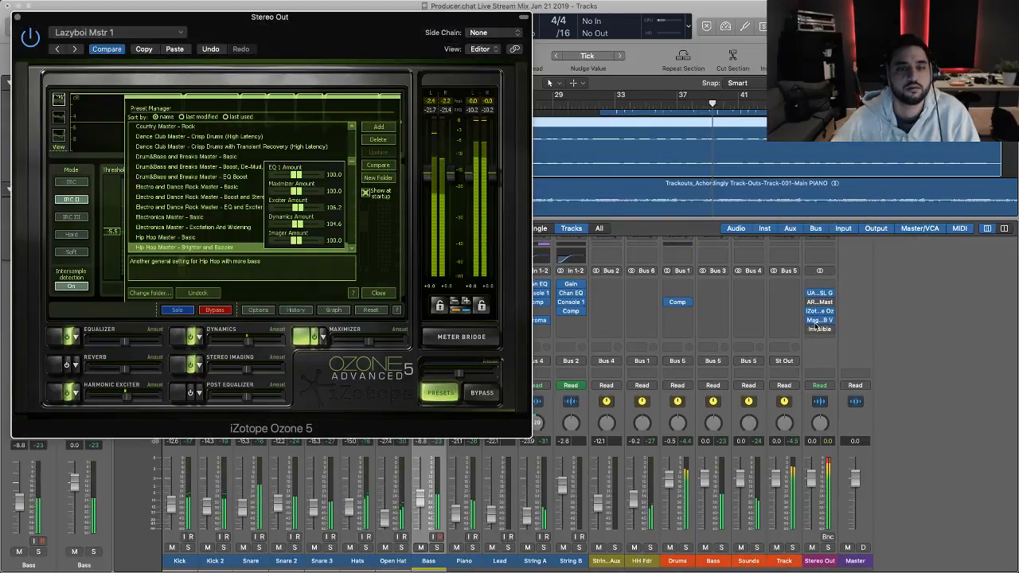
left_click(820, 320)
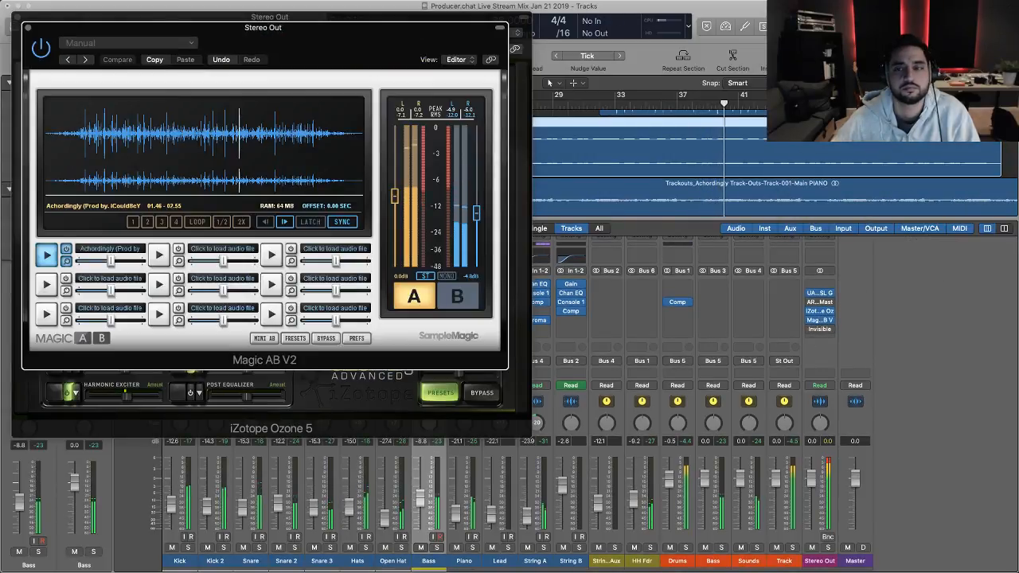
left_click(466, 297)
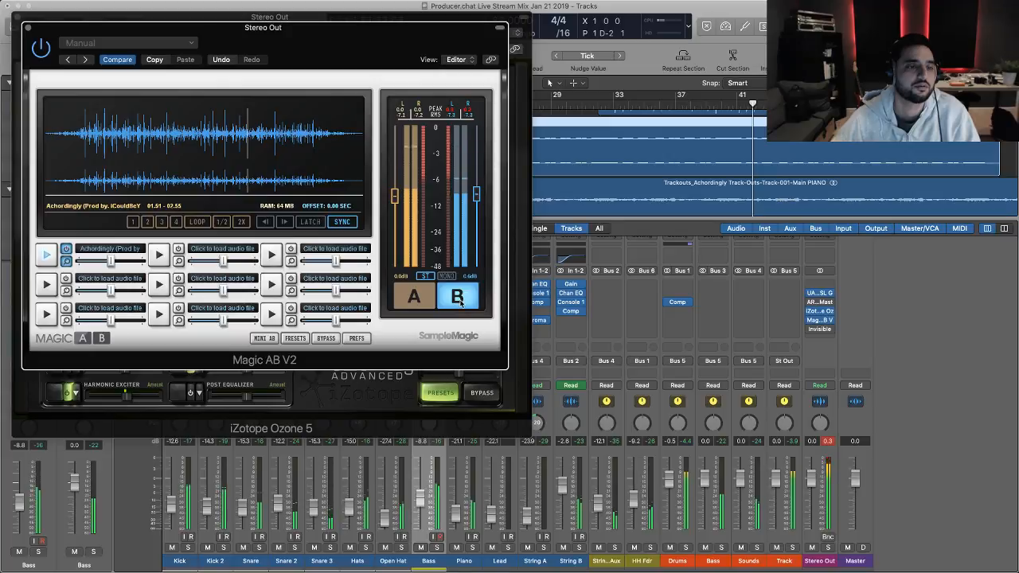
left_click(419, 298)
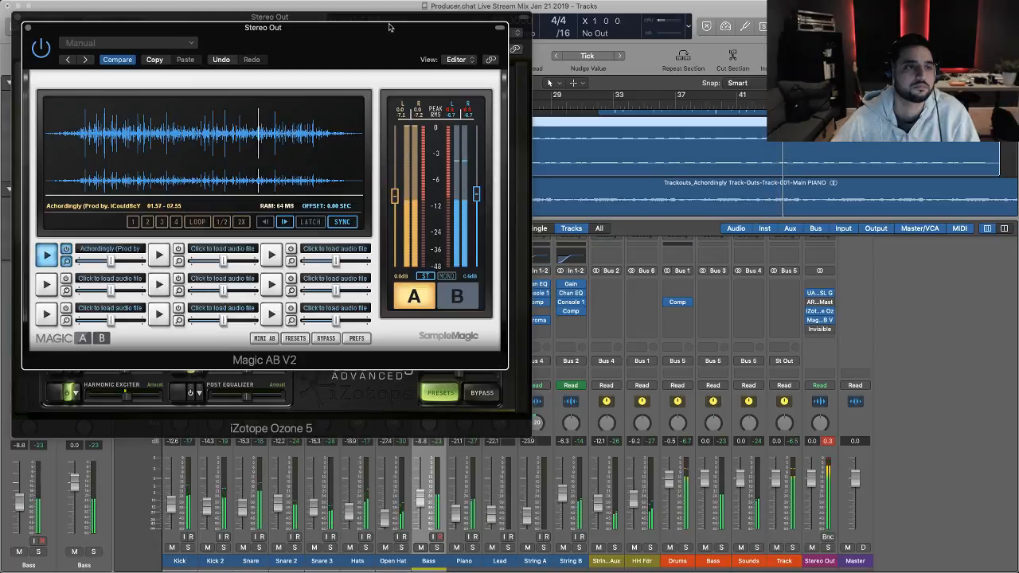
left_click_drag(390, 27, 566, 147)
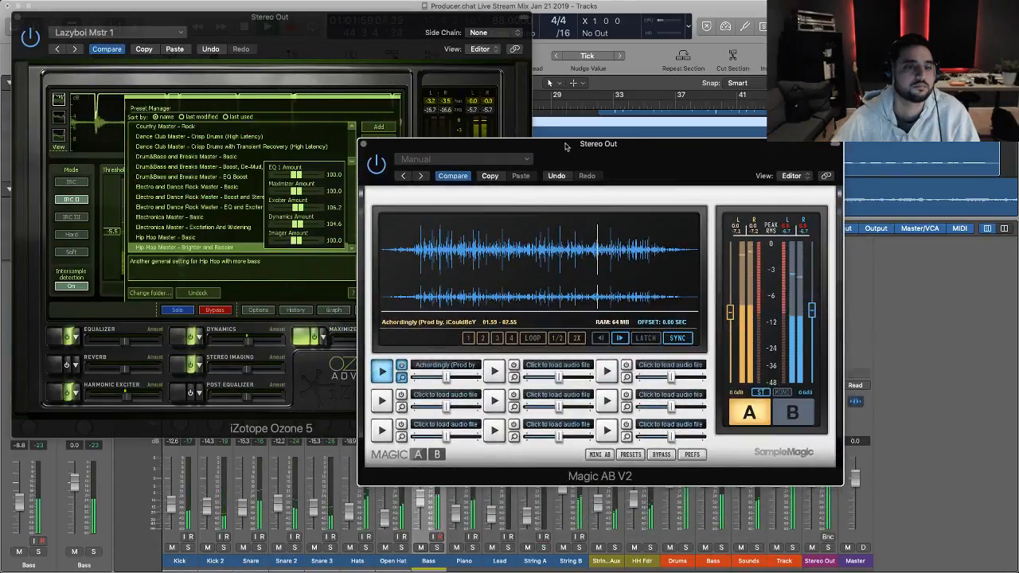
- Compare source B against A once more in Magic AB V2 and close the Magic AB and Ozone 5 windows
left_click(796, 410)
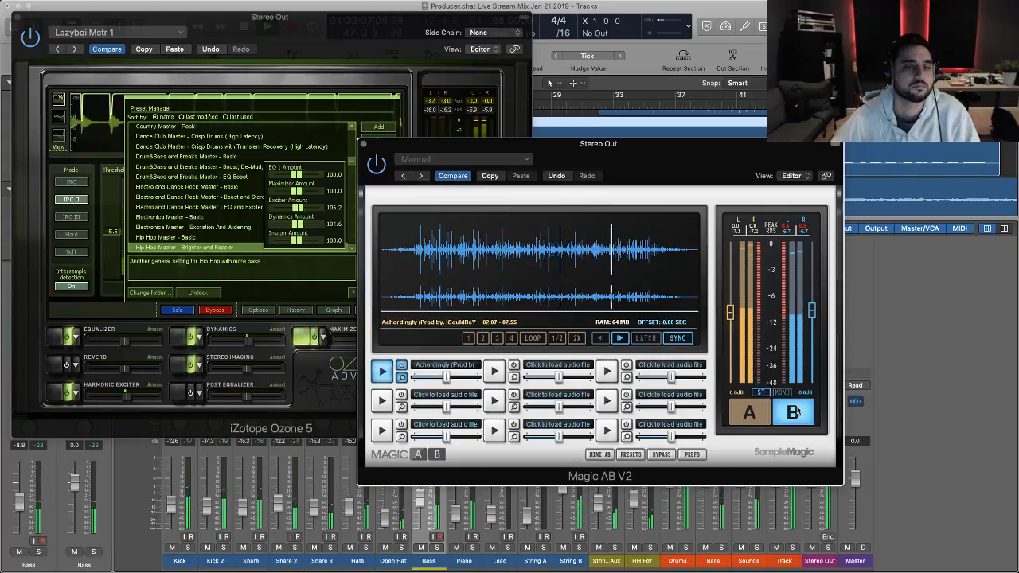
left_click(760, 411)
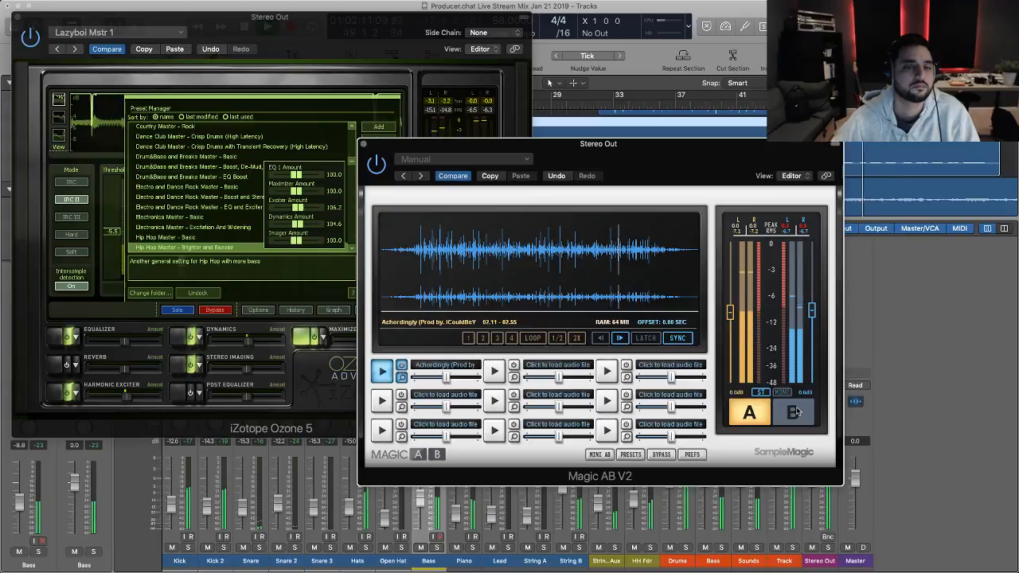
left_click(364, 145)
left_click(17, 17)
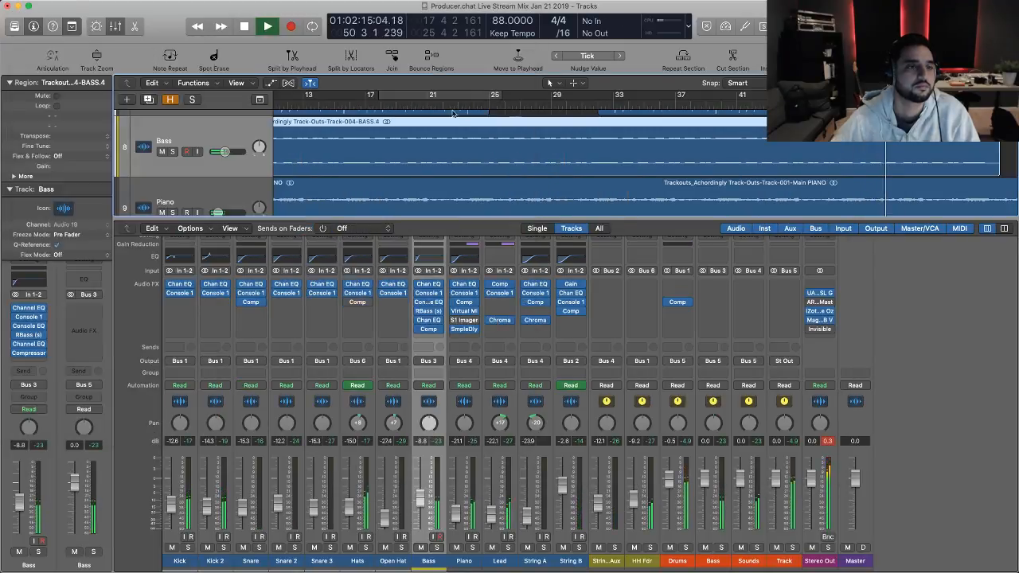
- Turn on the cycle range from bar 17 to 25, compare sources A and B in Magic AB V2 over it, close the plug-in and stop playback
left_click(348, 104)
left_click(402, 95)
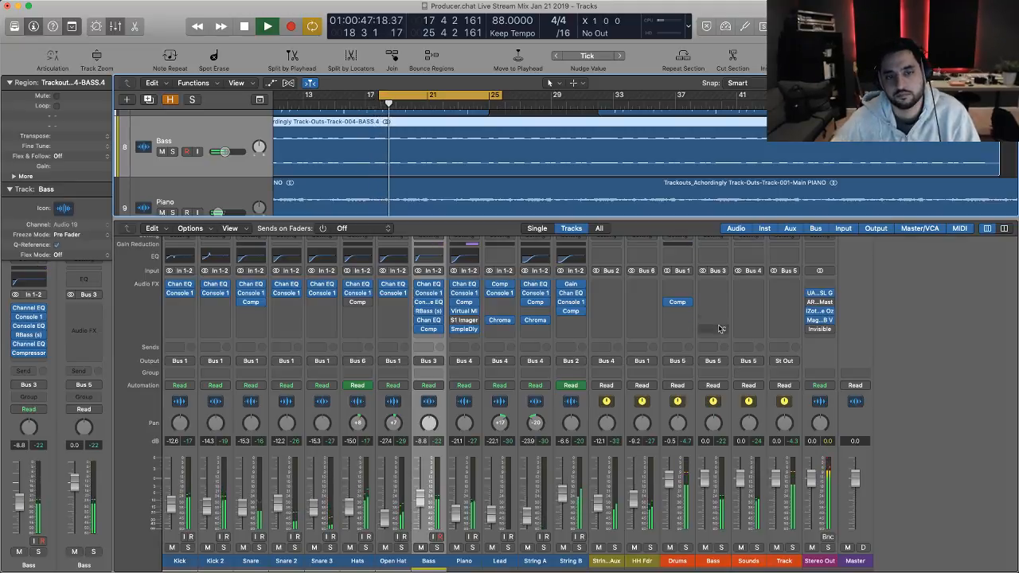
left_click(825, 321)
left_click(784, 410)
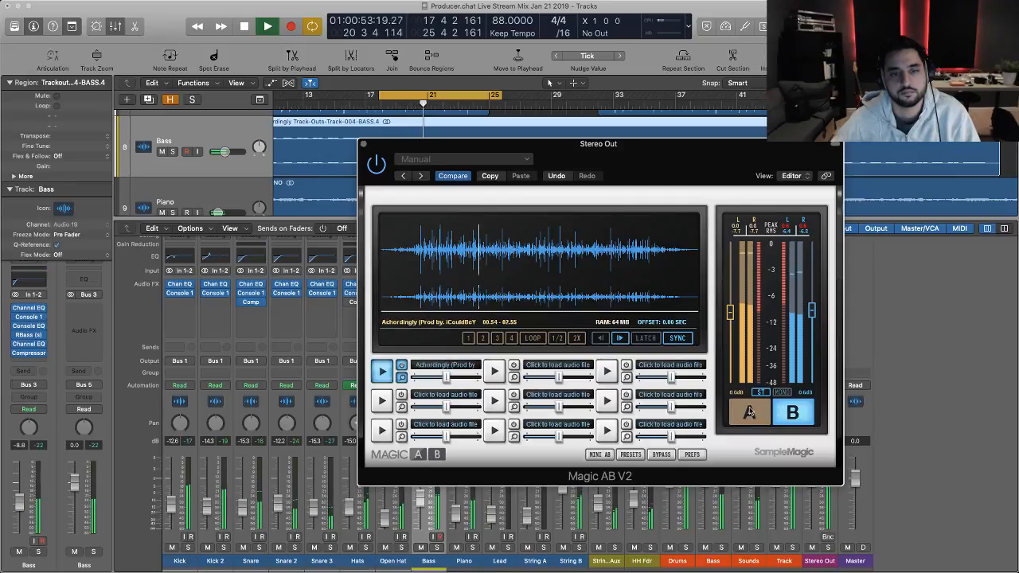
left_click(749, 411)
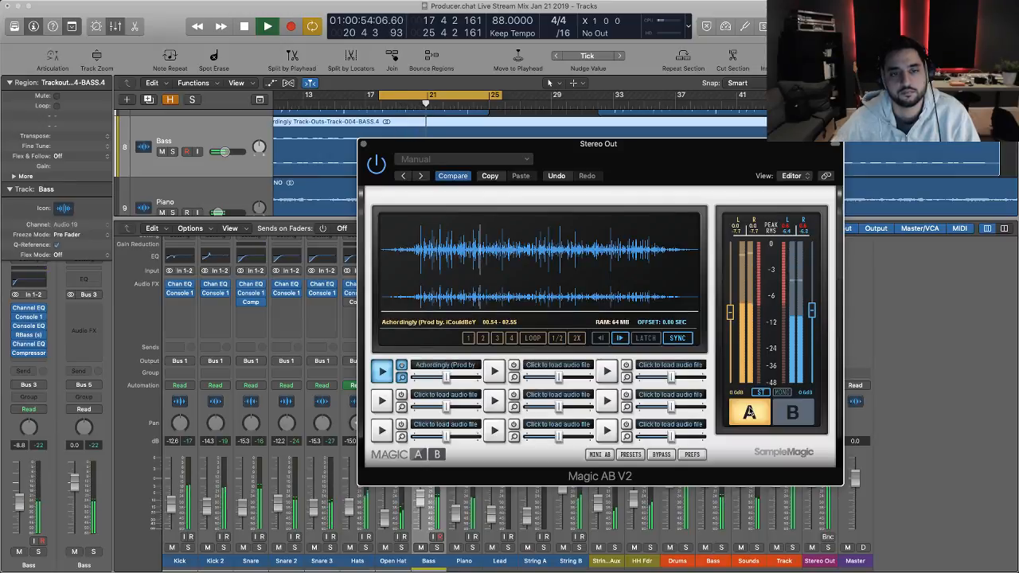
left_click(364, 146)
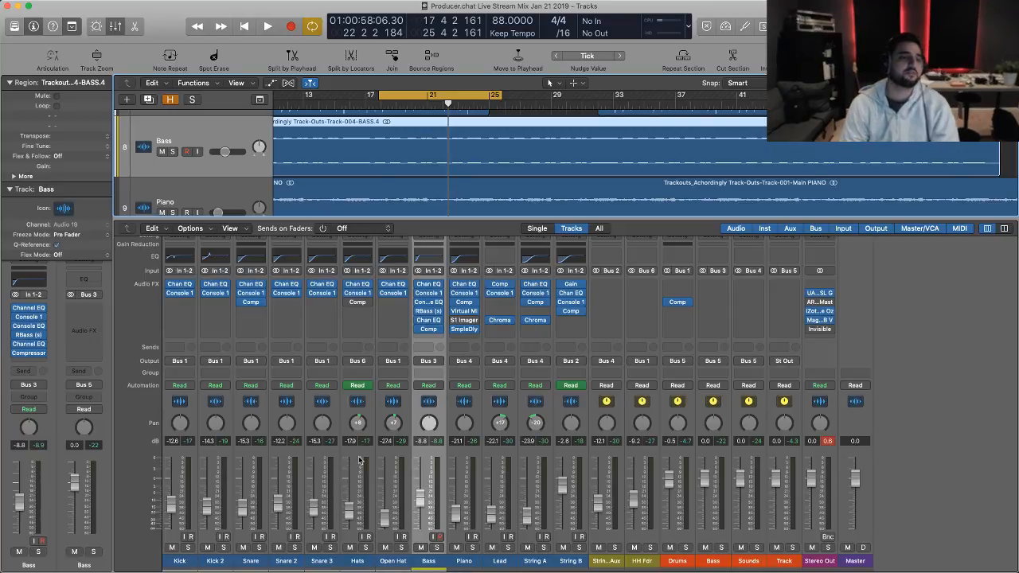
- Browse the factory channel strip settings available for the Stereo Out channel and leave the list without applying one
scroll(310, 492, "up", 1)
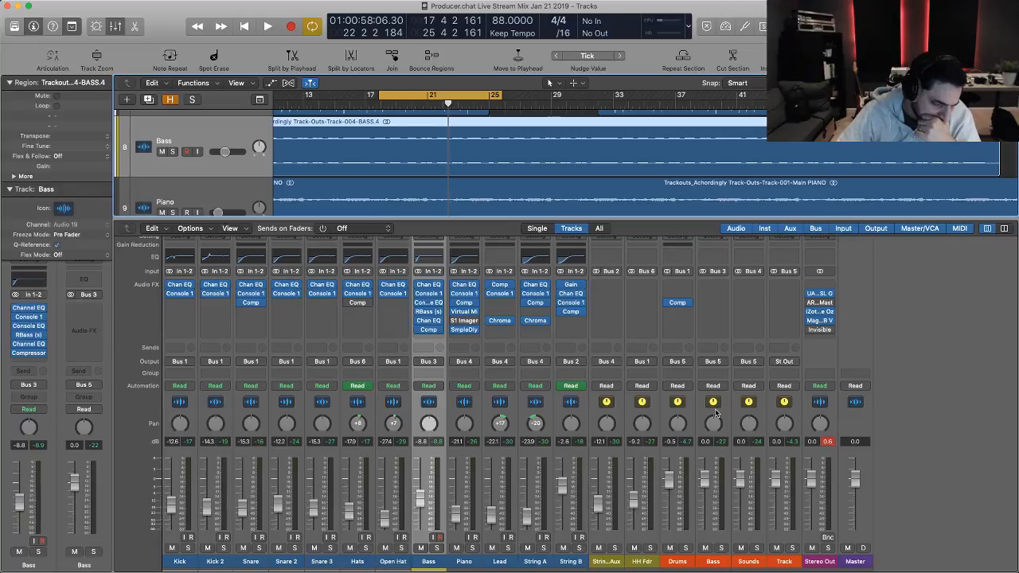
scroll(829, 274, "up", 2)
left_click(819, 257)
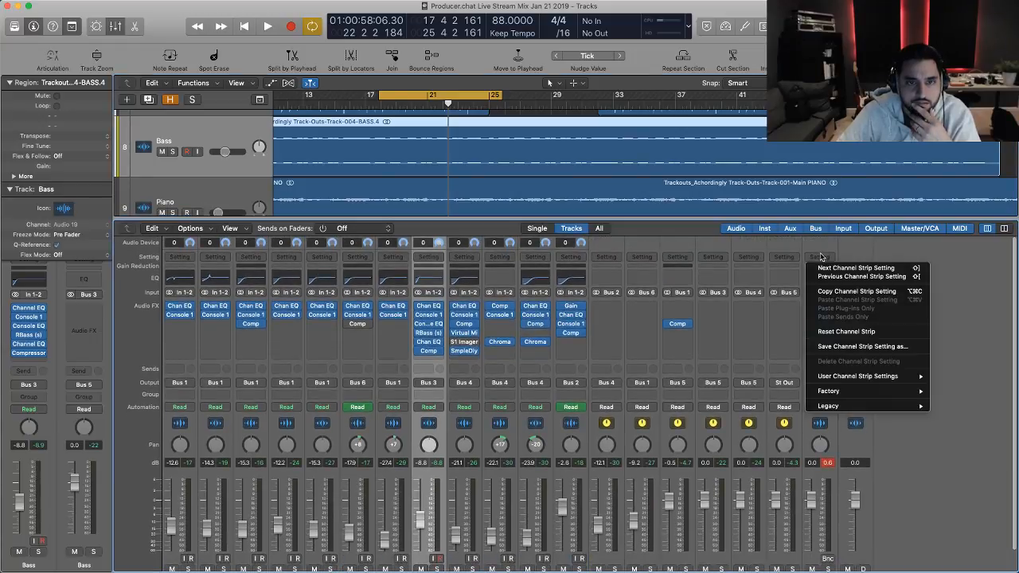
mouse_move(860, 391)
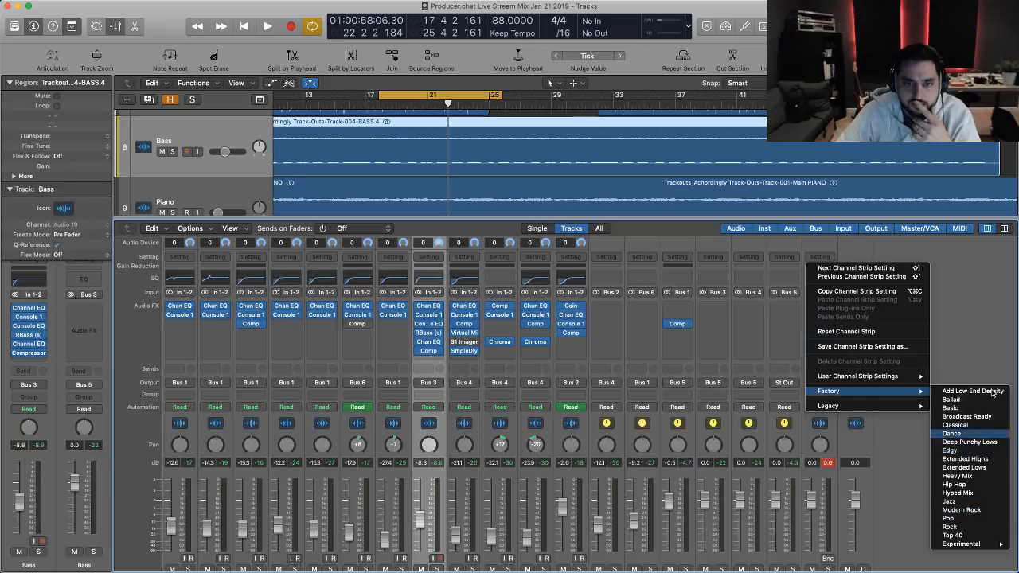
left_click(947, 284)
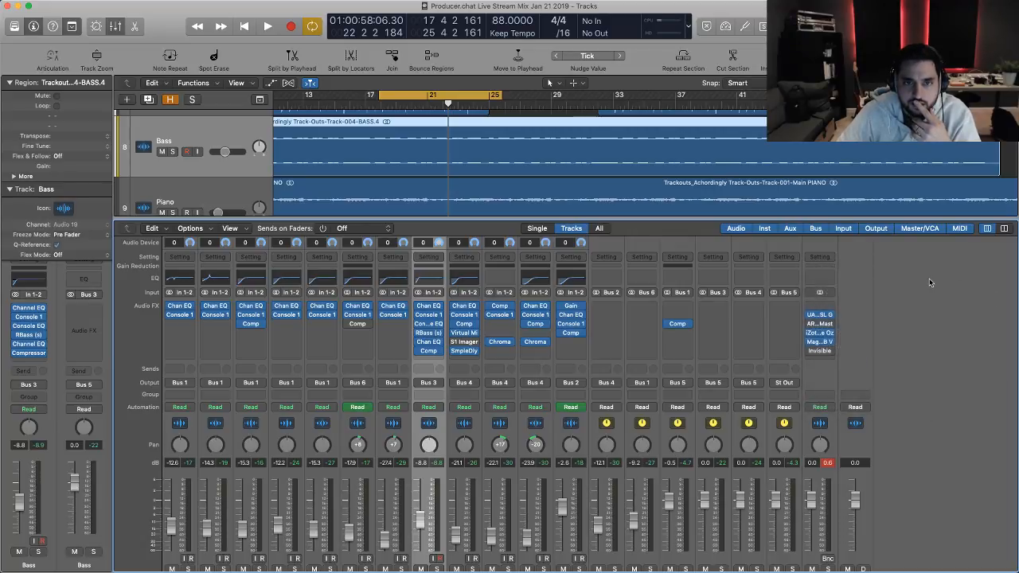
left_click(824, 258)
mouse_move(836, 377)
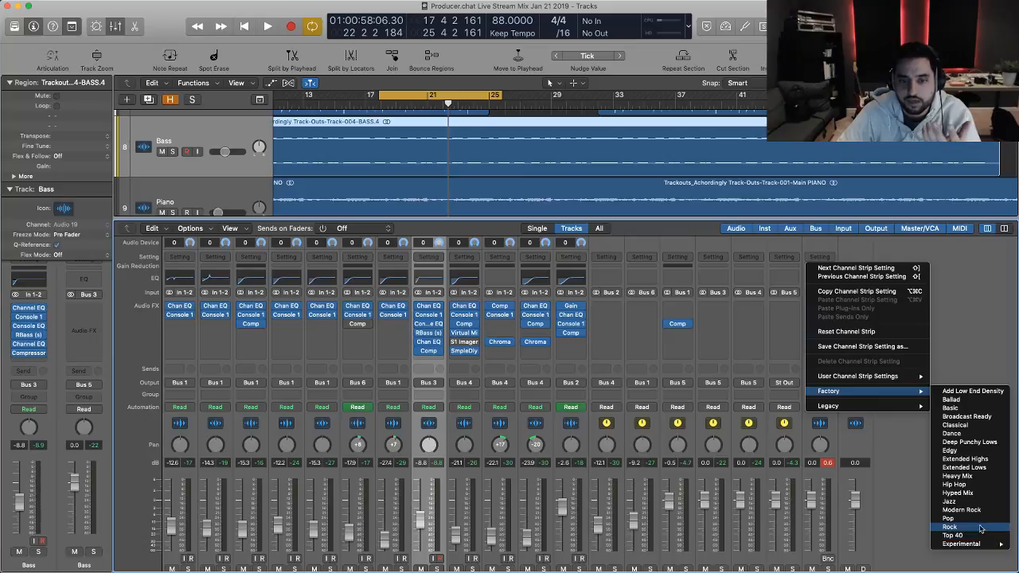
left_click(987, 476)
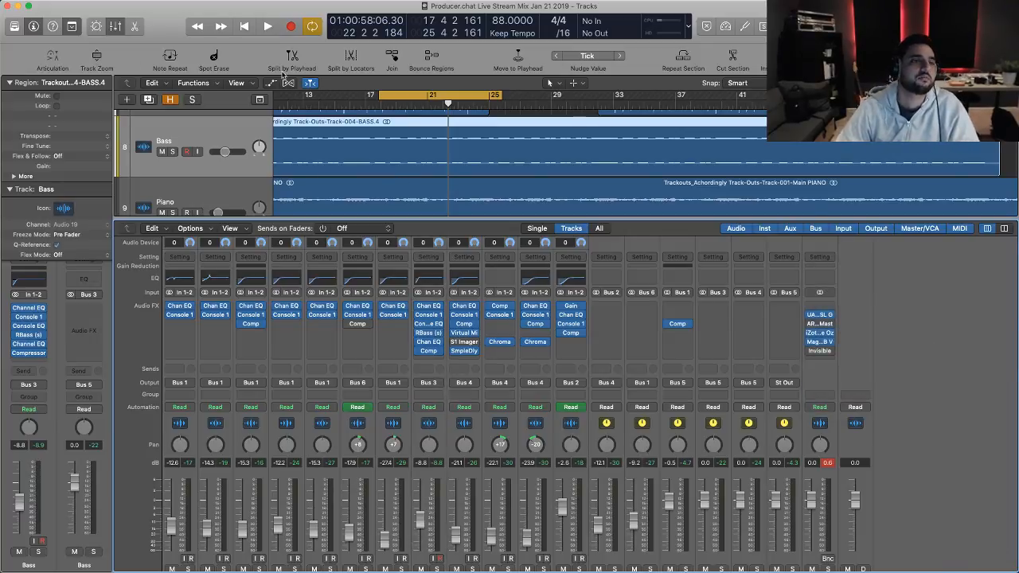
- Open the SSL G Bus Compressor on Stereo Out, check it during a short playback and close its window
left_click(821, 315)
key("space")
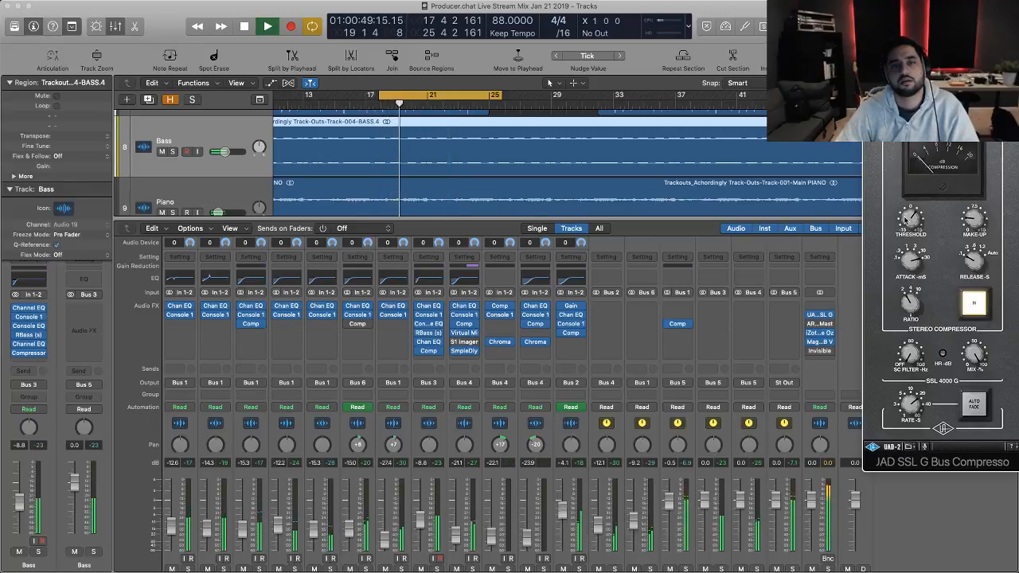
key("space")
left_click(873, 95)
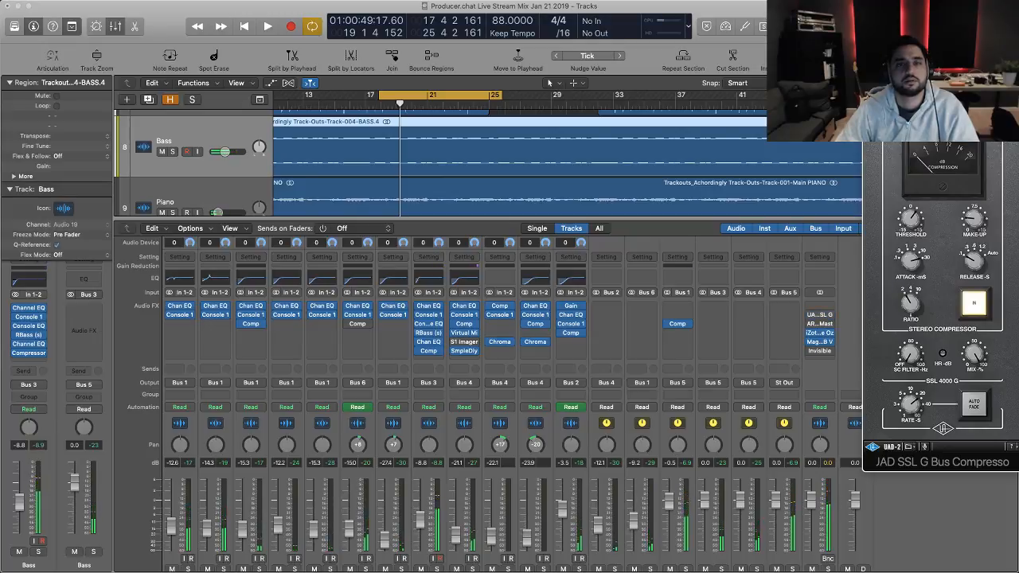
left_click(869, 79)
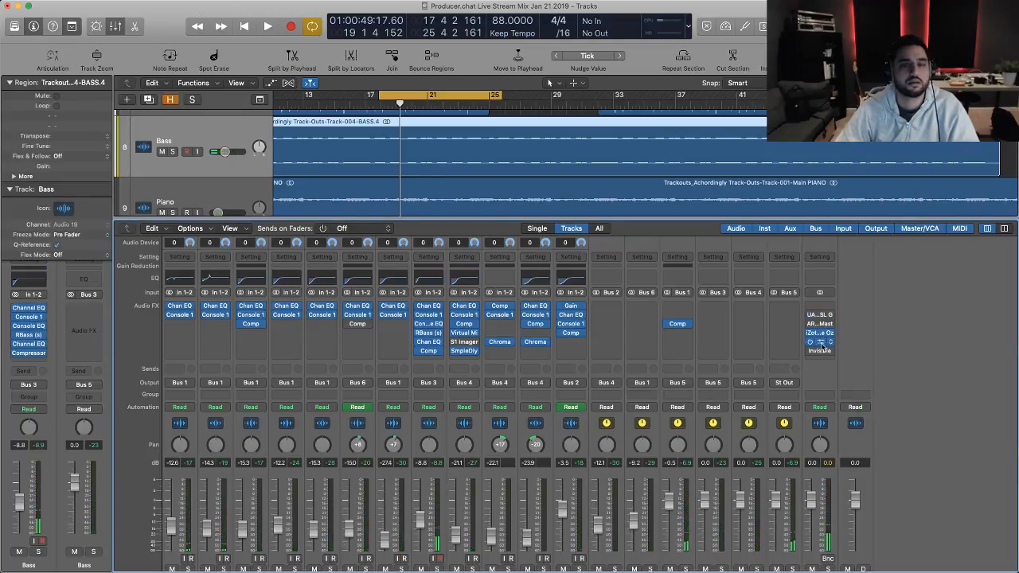
left_click(809, 315)
scroll(284, 180, "down", 1)
- Save the project, and save it again as a mastering version named "Producer.chat Live Stream MASTERING" plus the client's name
left_click(88, 1)
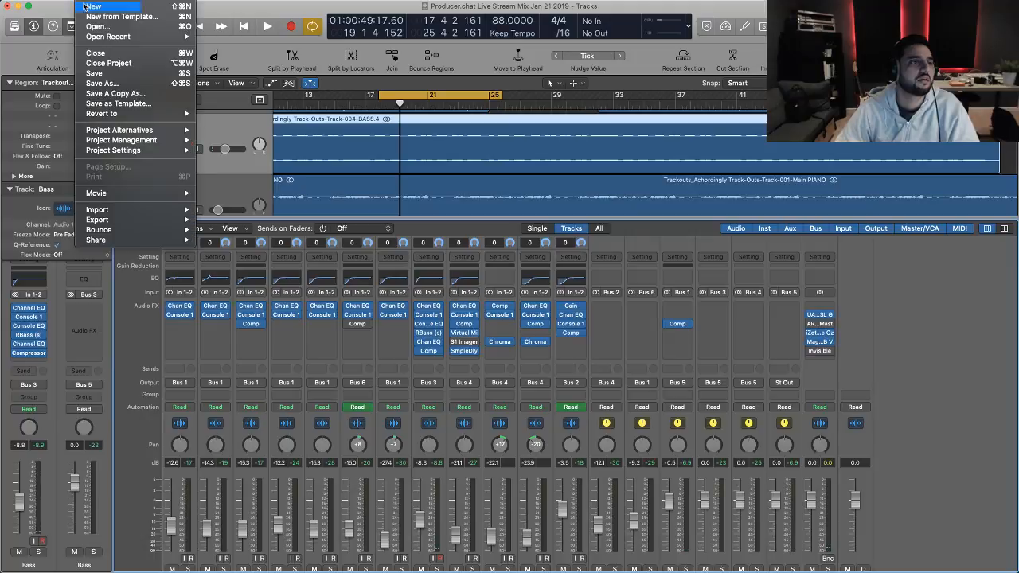
left_click(106, 75)
left_click(92, 1)
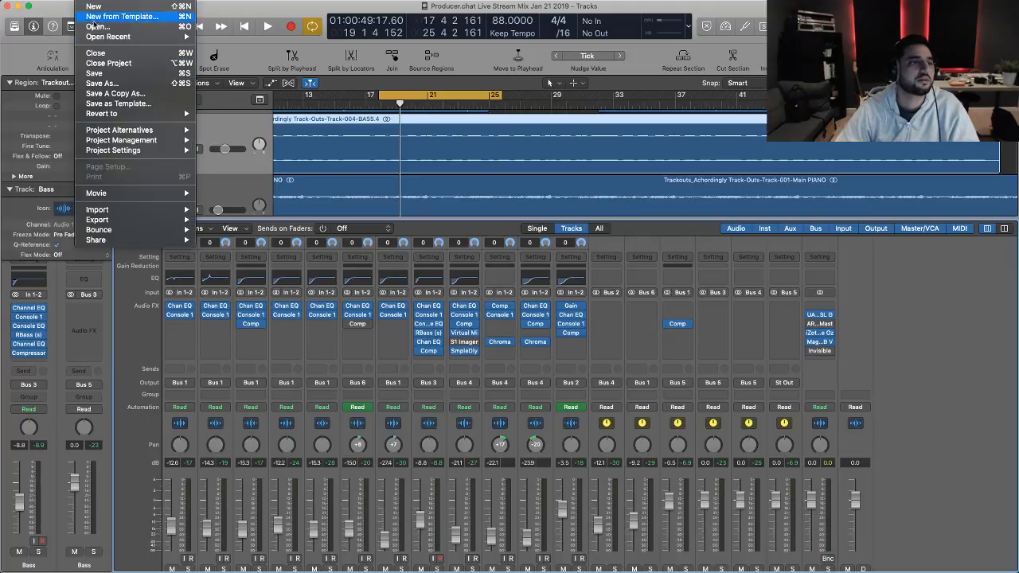
left_click(522, 207)
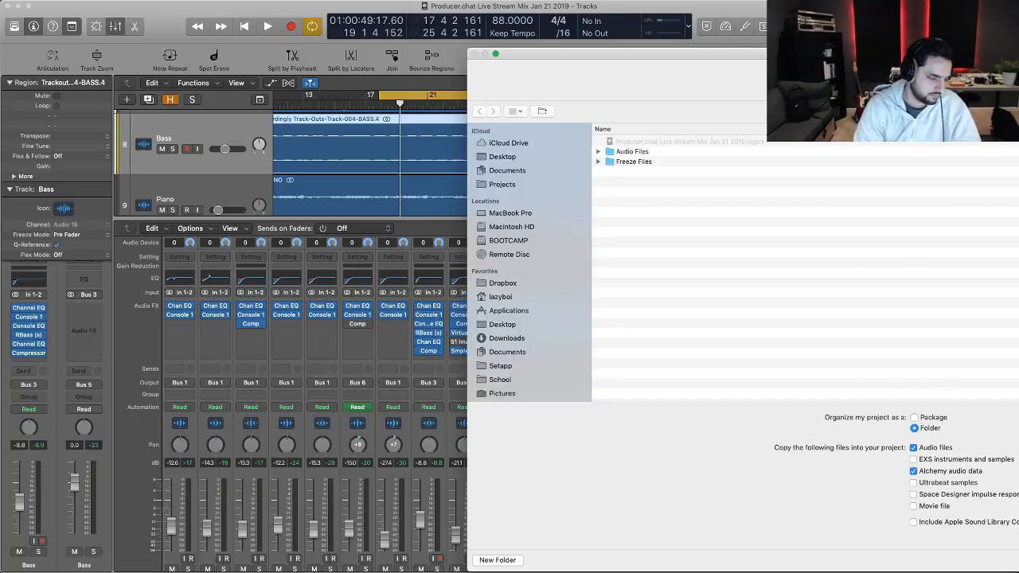
key("Return")
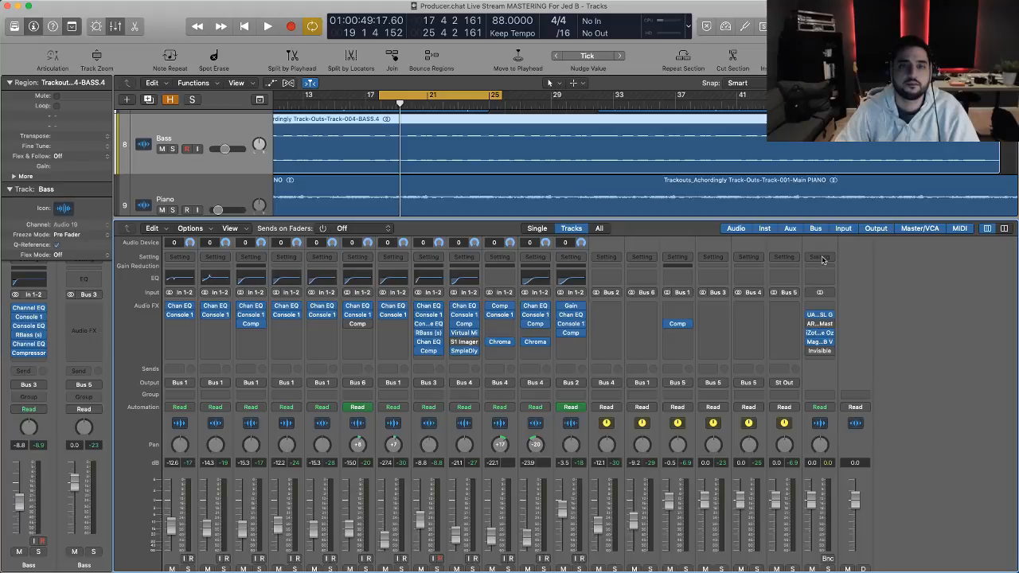
- Apply the factory channel strip setting Rock to the Stereo Out channel
left_click(824, 258)
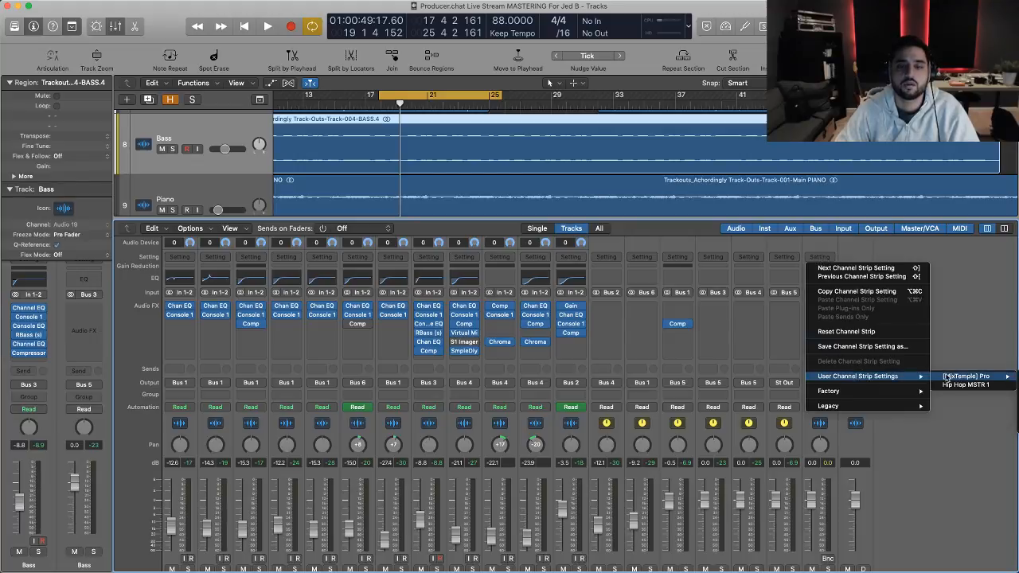
mouse_move(862, 394)
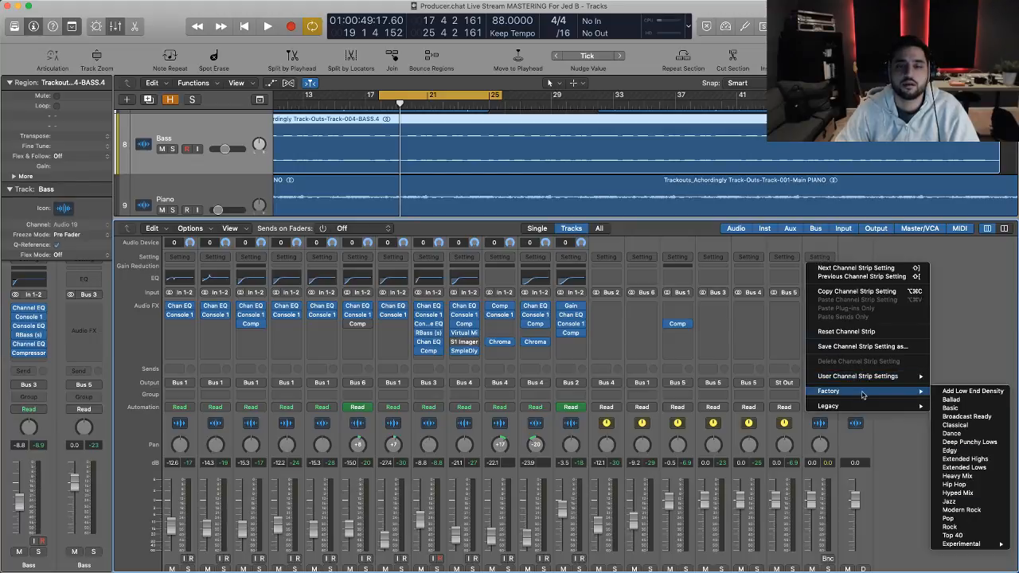
left_click(985, 529)
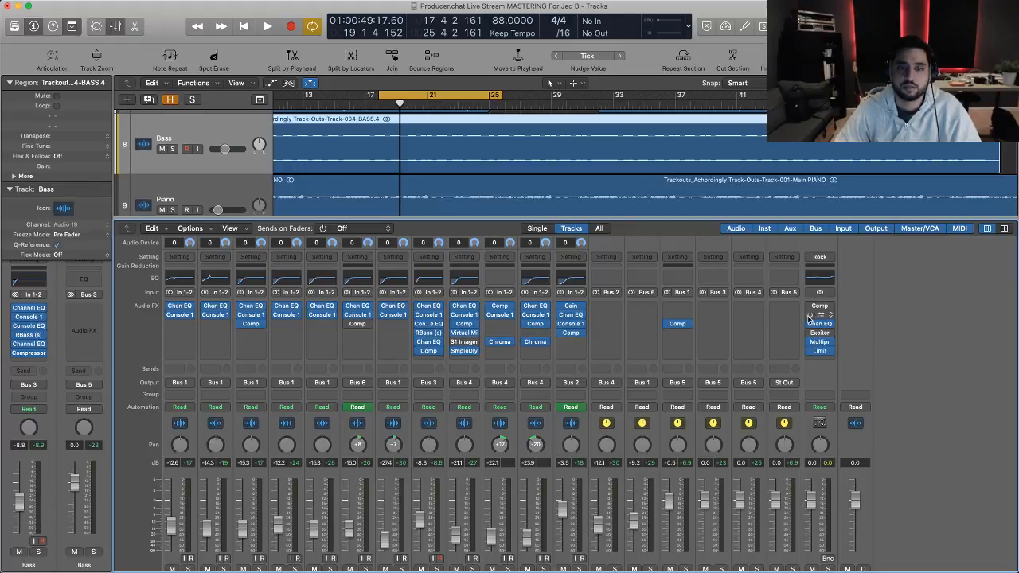
- Start playback, open the Channel EQ and Compressor of the Rock setting on Stereo Out, and shift the Compressor window off the EQ
key("space")
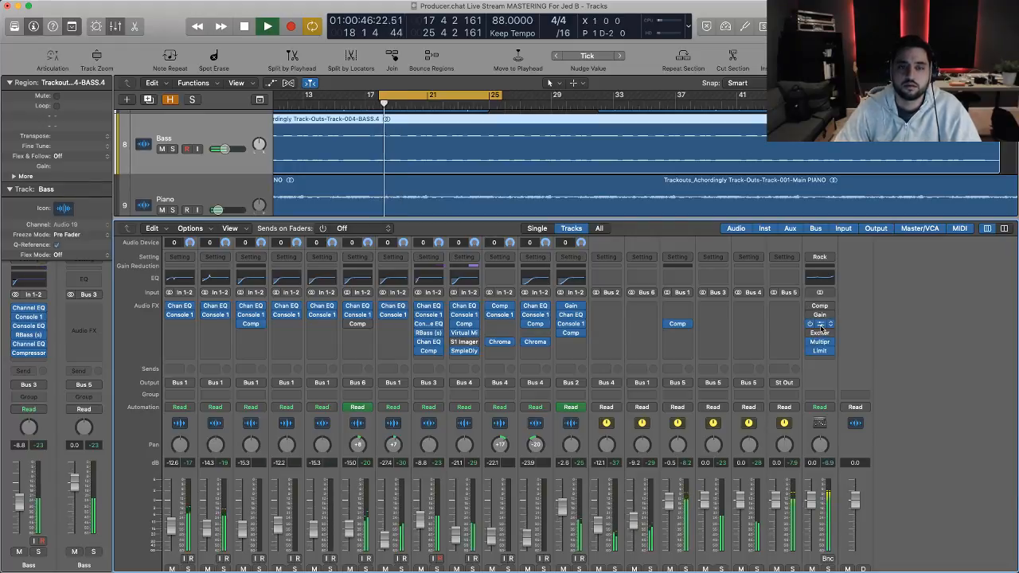
left_click(820, 325)
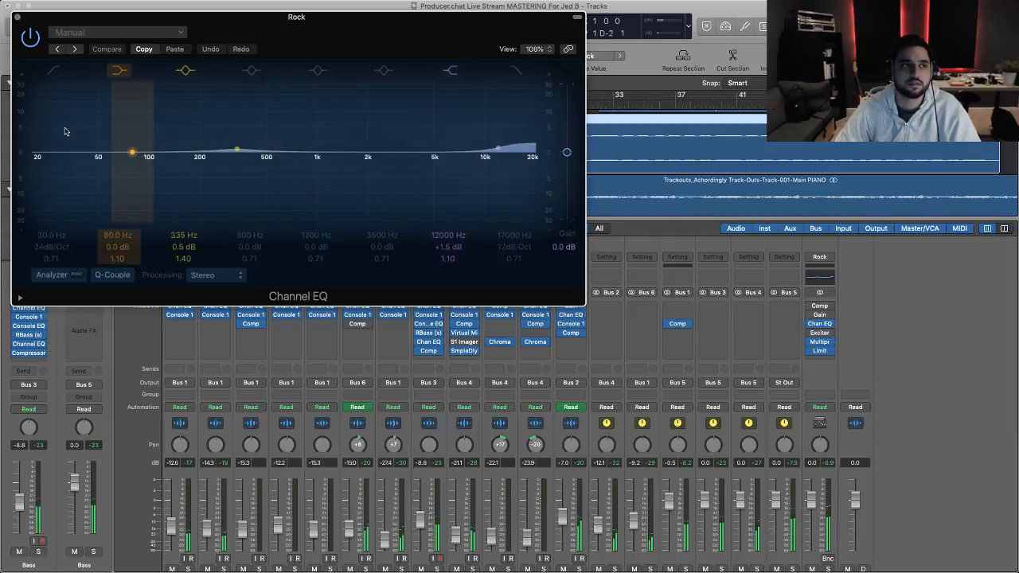
left_click(820, 309)
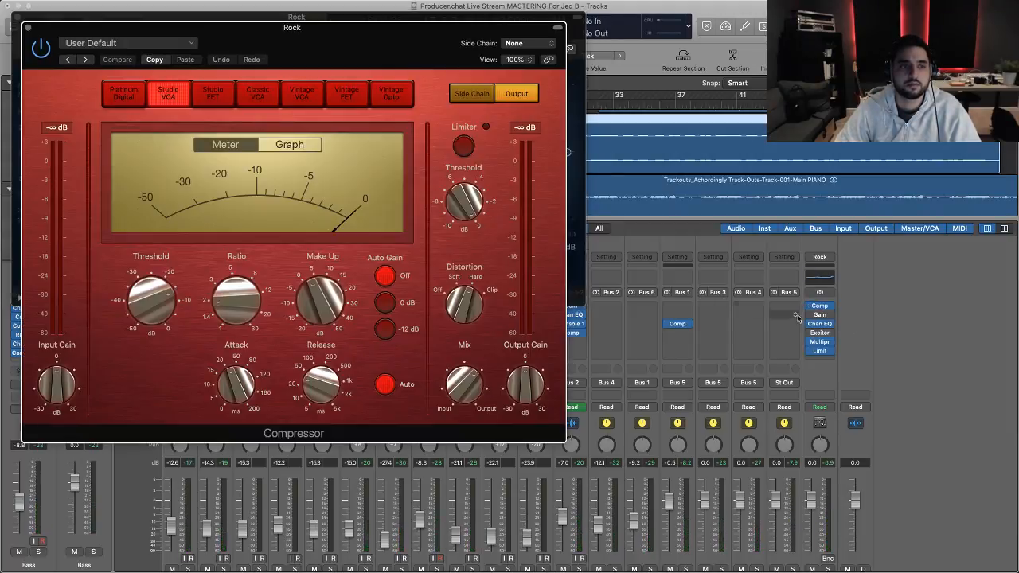
left_click_drag(343, 15, 397, 84)
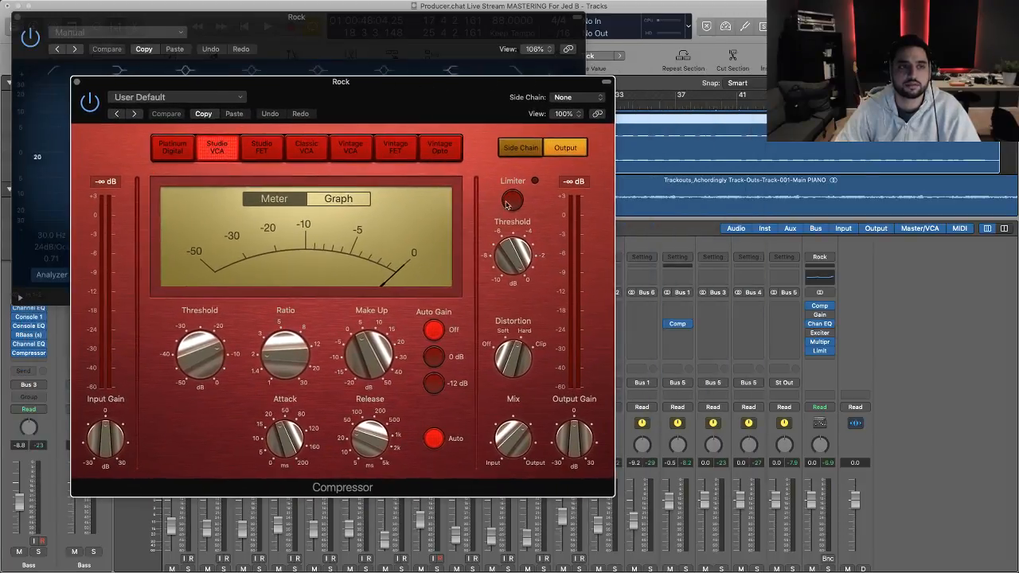
- Adjust the Stereo Out Compressor's threshold to -15.5 dB and listen to the change
key("space")
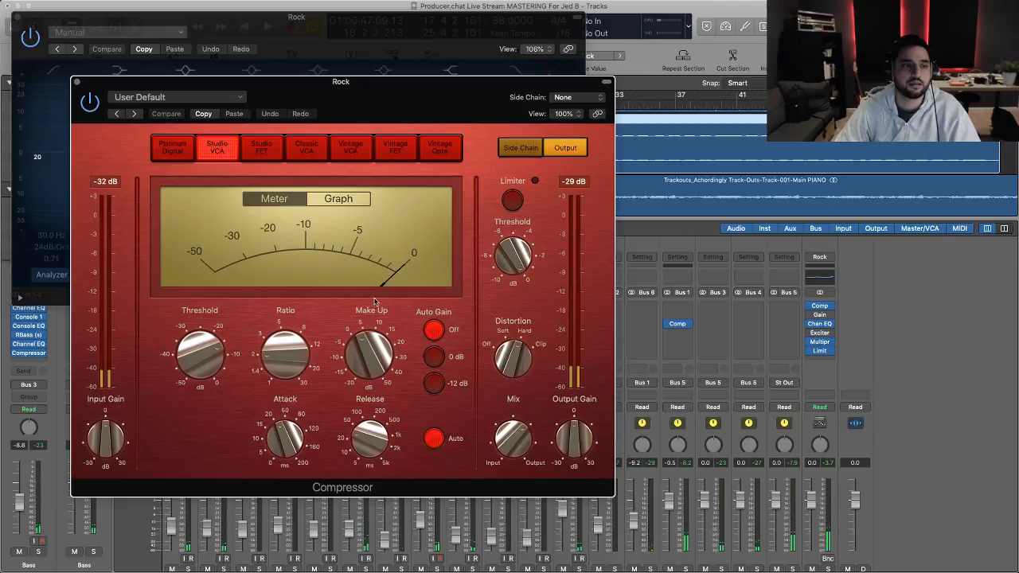
mouse_move(204, 351)
left_mouse_down()
mouse_move(203, 397)
mouse_move(204, 352)
left_mouse_up()
key("space")
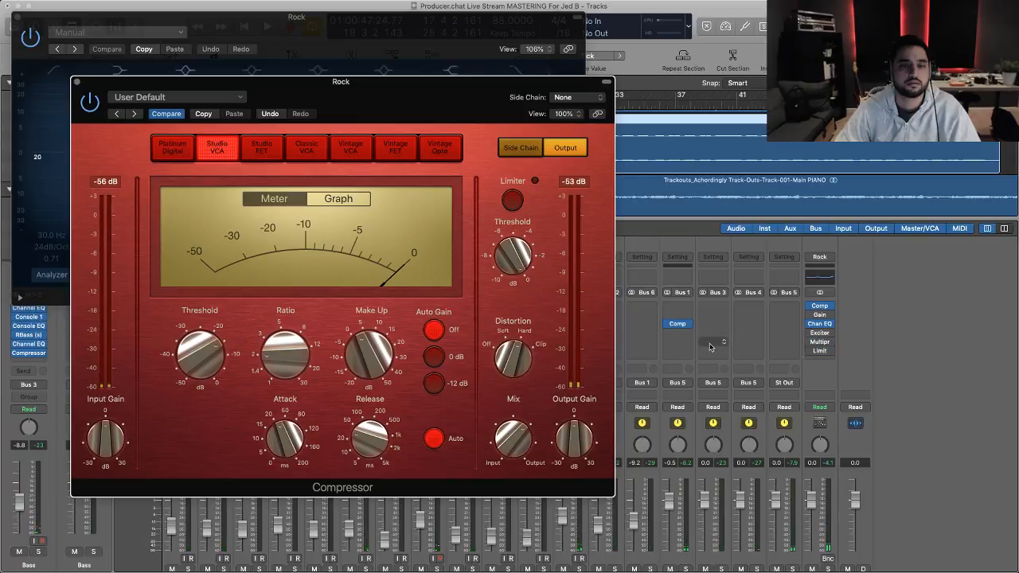
key("space")
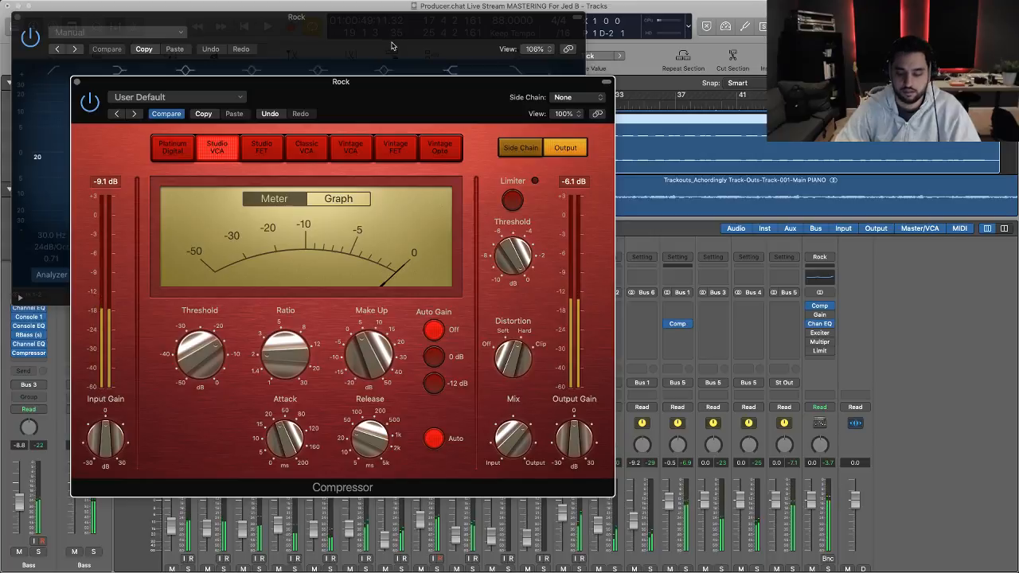
- Move the Compressor and Channel EQ windows below the ruler and turn the cycle range from bar 17 to 25 on
left_click_drag(398, 94, 539, 187)
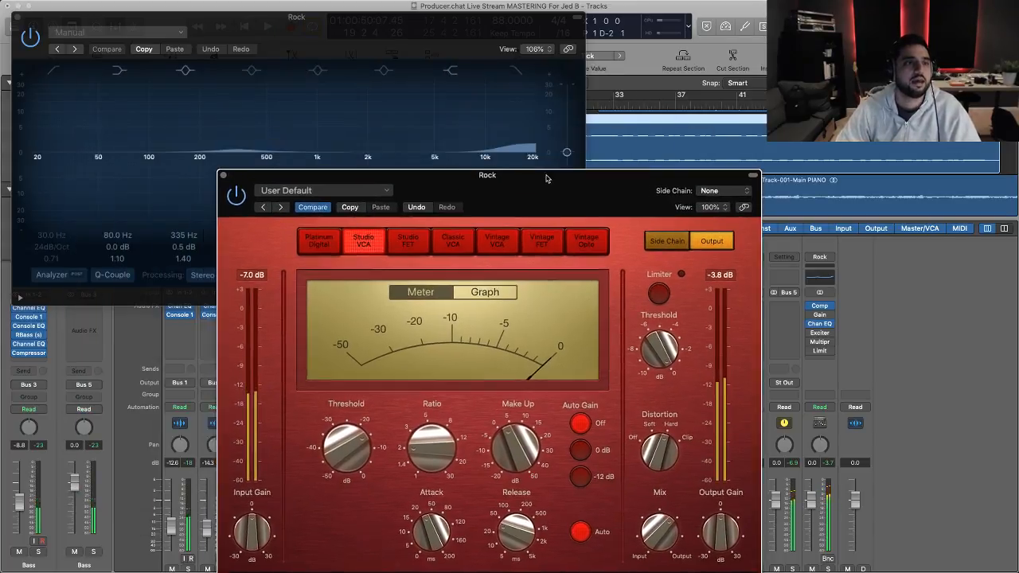
left_click_drag(330, 11, 361, 308)
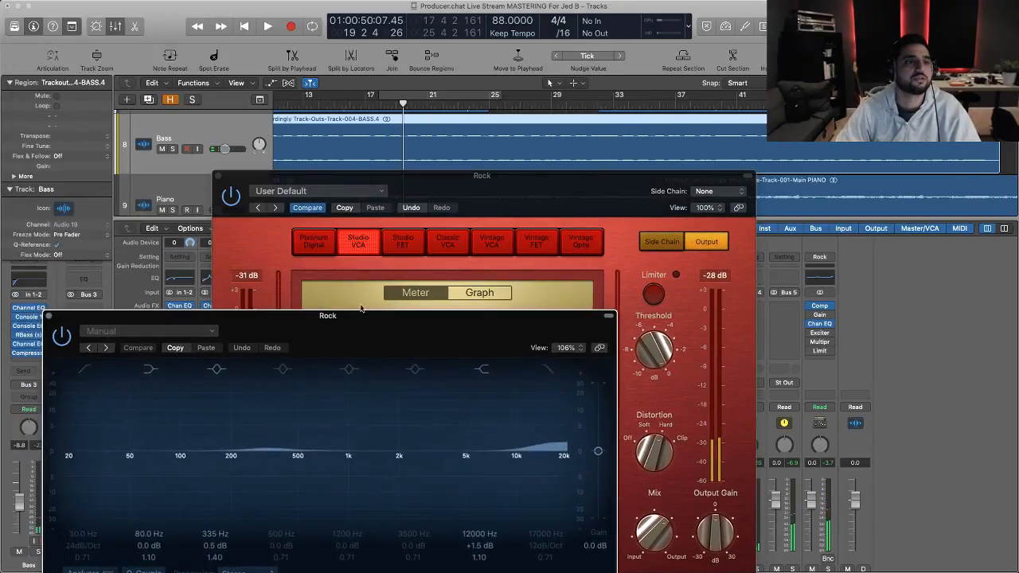
left_click(390, 93)
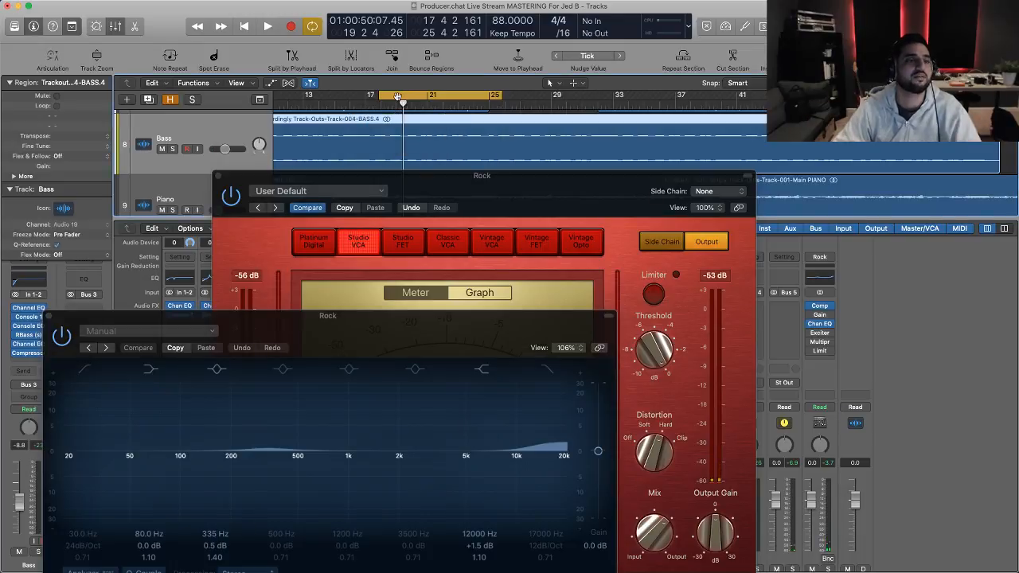
- Place the Channel EQ window higher, review its curve during playback and close it
left_click_drag(463, 325, 492, 131)
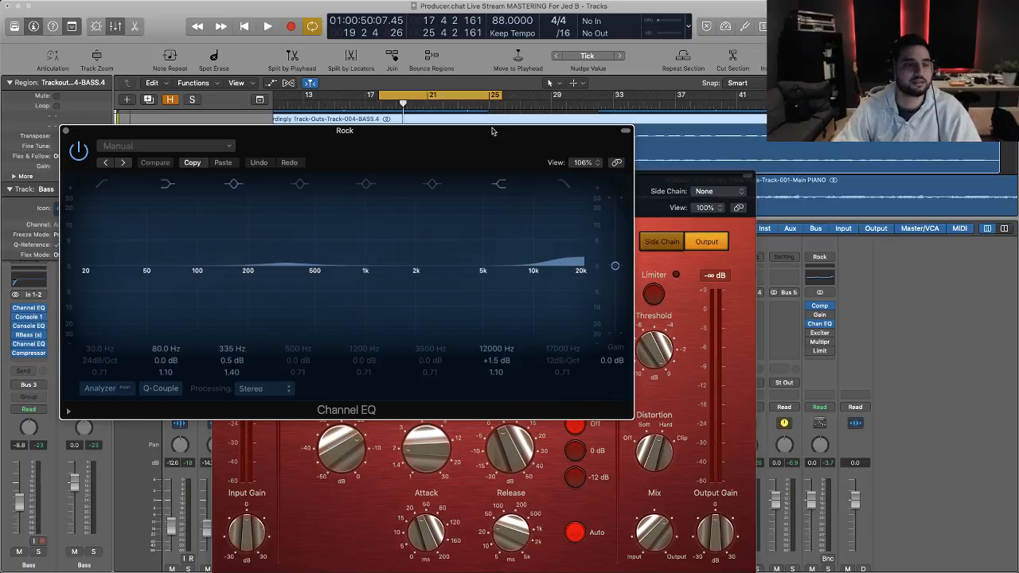
left_click_drag(492, 132, 486, 96)
key("space")
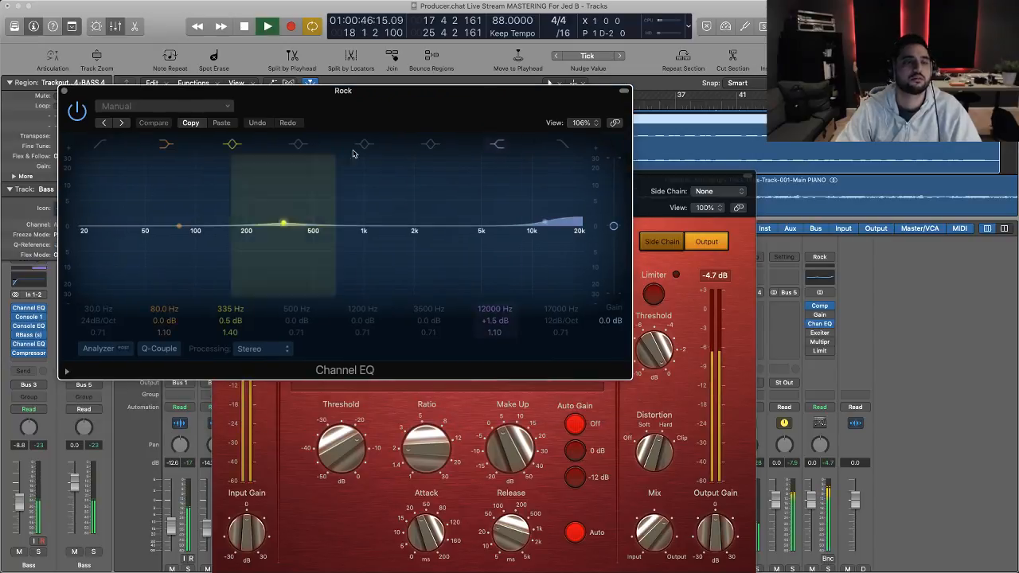
left_click(64, 92)
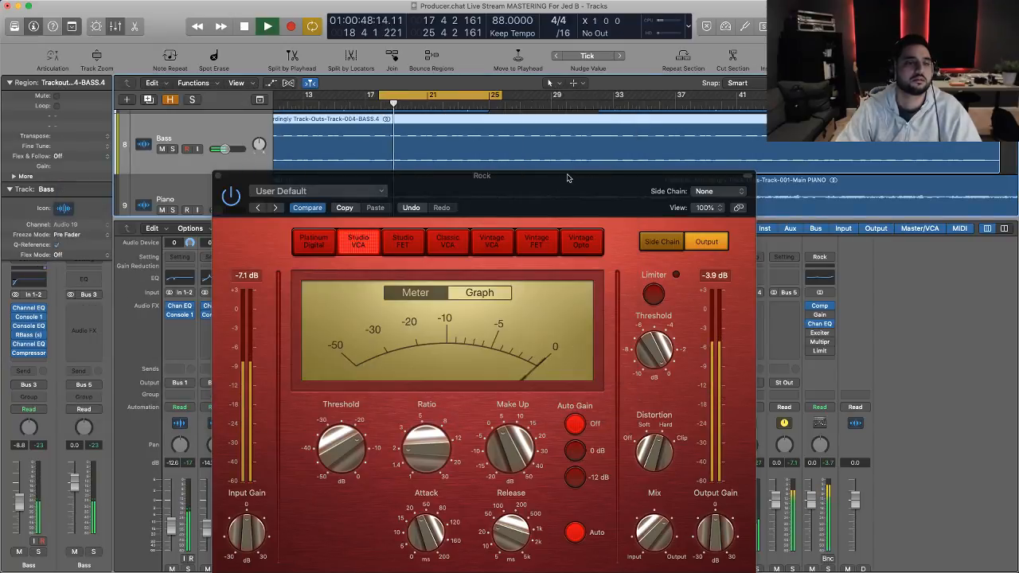
- Lower the Stereo Out Compressor's threshold to -23.0 dB and play the mix to hear it
left_click_drag(566, 177, 442, 103)
key("space")
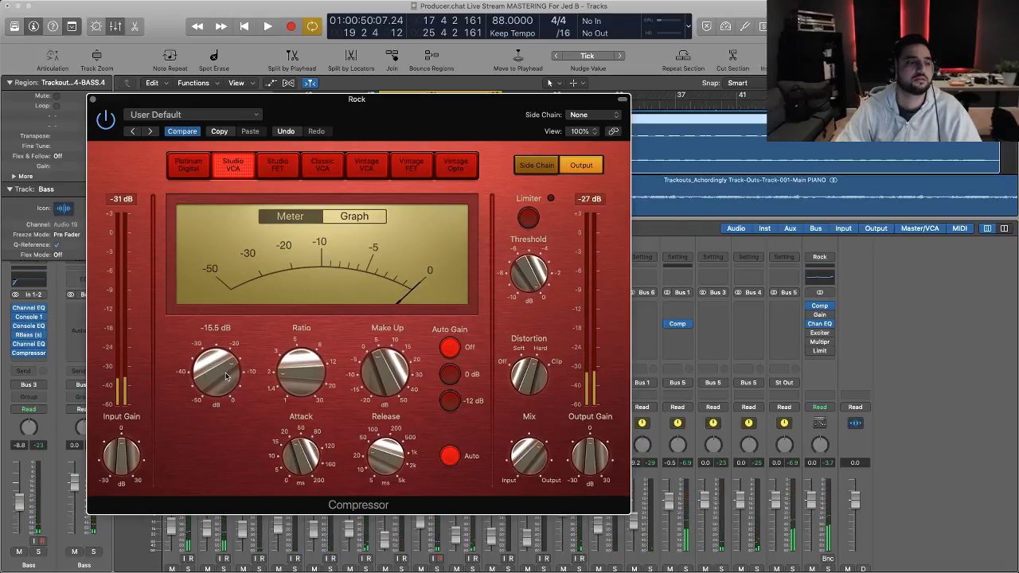
left_click_drag(222, 374, 224, 384)
key("space")
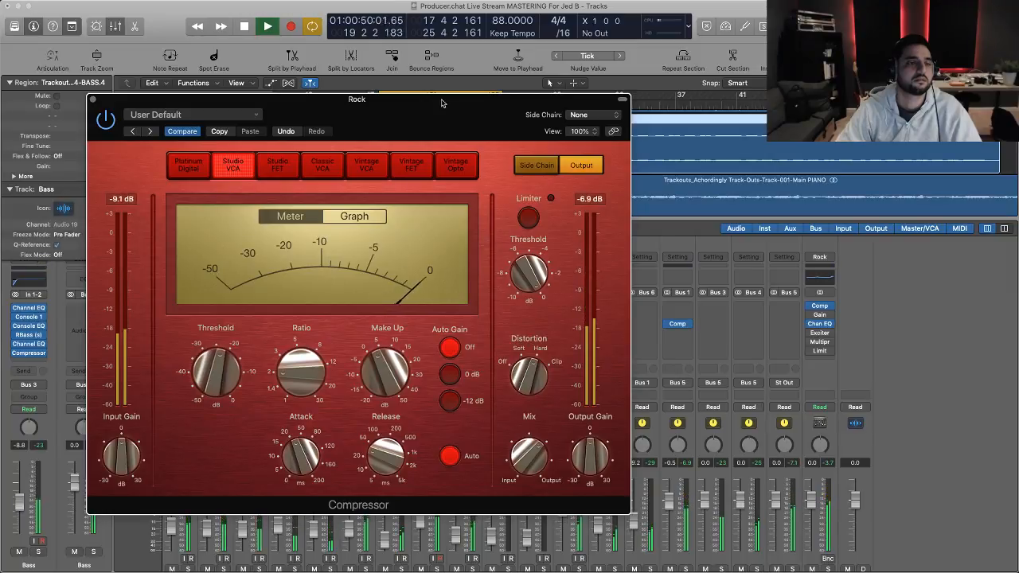
- Stop playback, move the Compressor window out of the way and hide the mixer to show the arrangement from bar 1
left_click_drag(444, 103, 483, 176)
key("space")
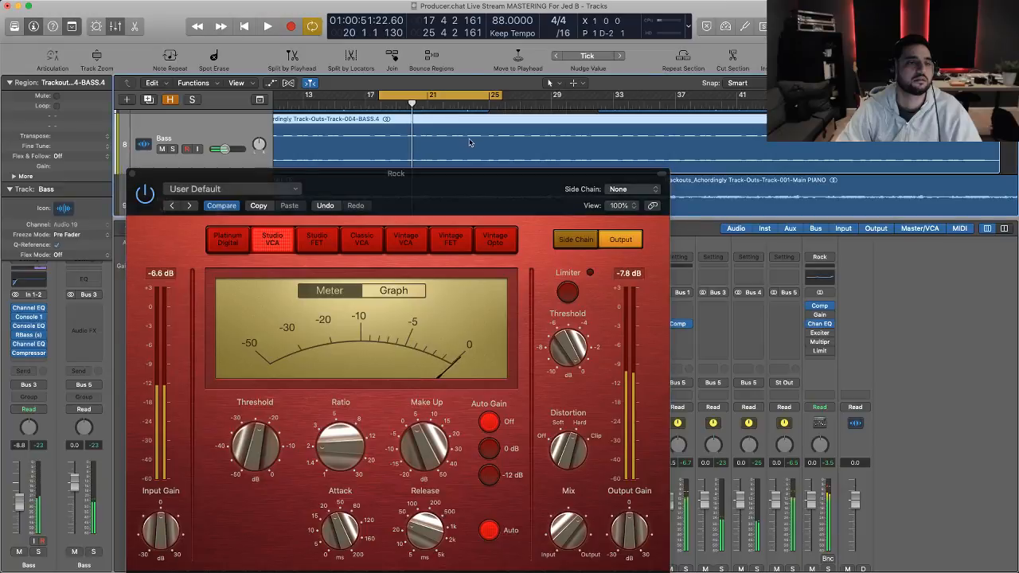
left_click(452, 99)
scroll(480, 136, "up", 5)
scroll(480, 137, "up", 2)
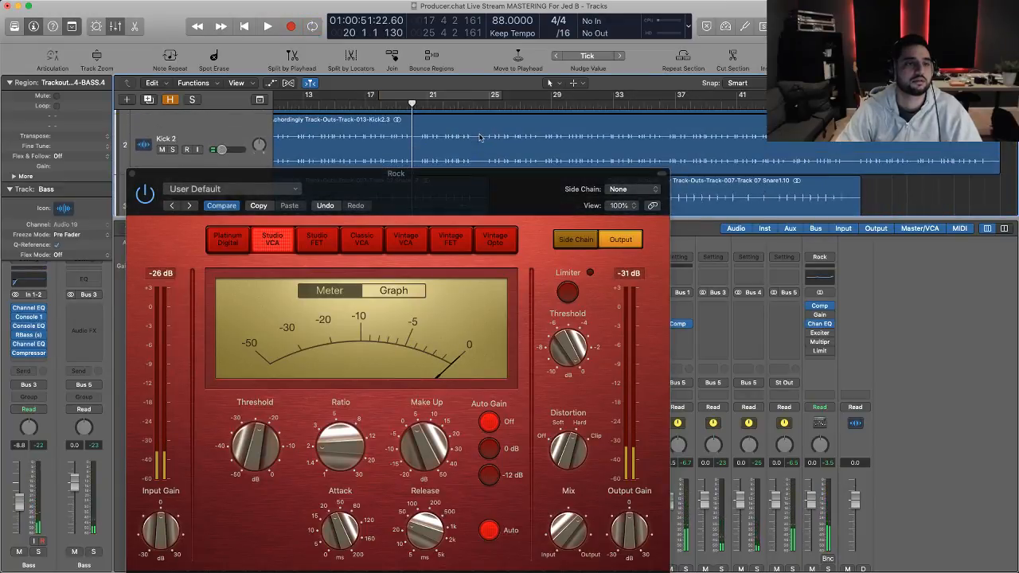
left_click_drag(507, 176, 829, 512)
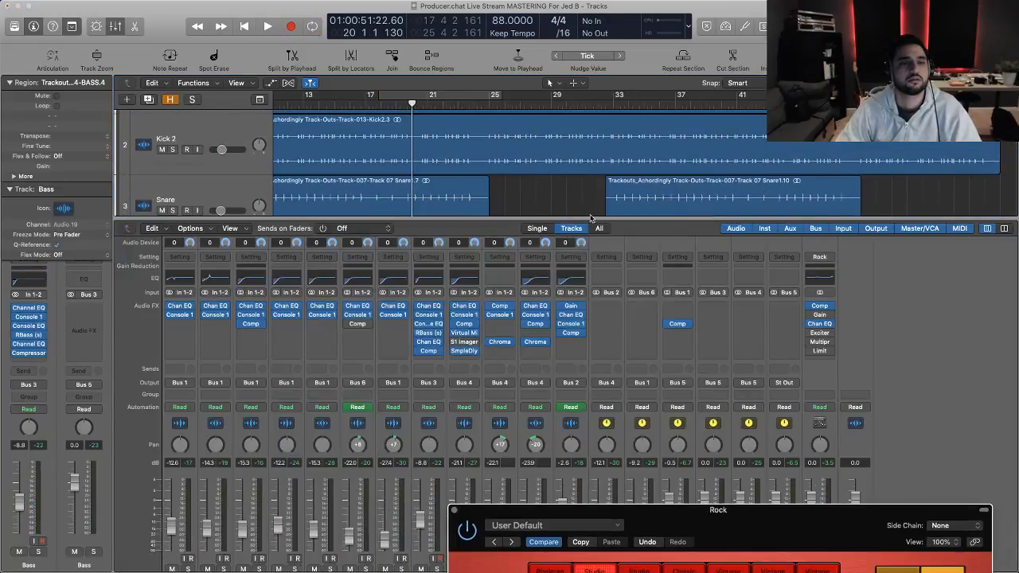
left_click(593, 219)
key("x")
scroll(581, 226, "left", 5)
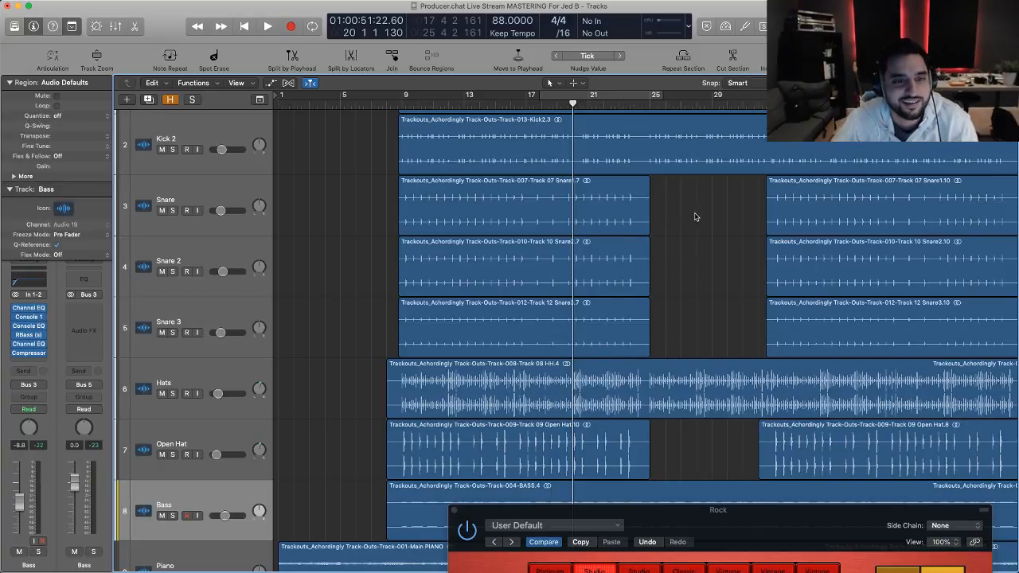
- Turn on the cycle range, shift it to bars 13 to 21, and bring the Compressor window back into full view
left_click(604, 96)
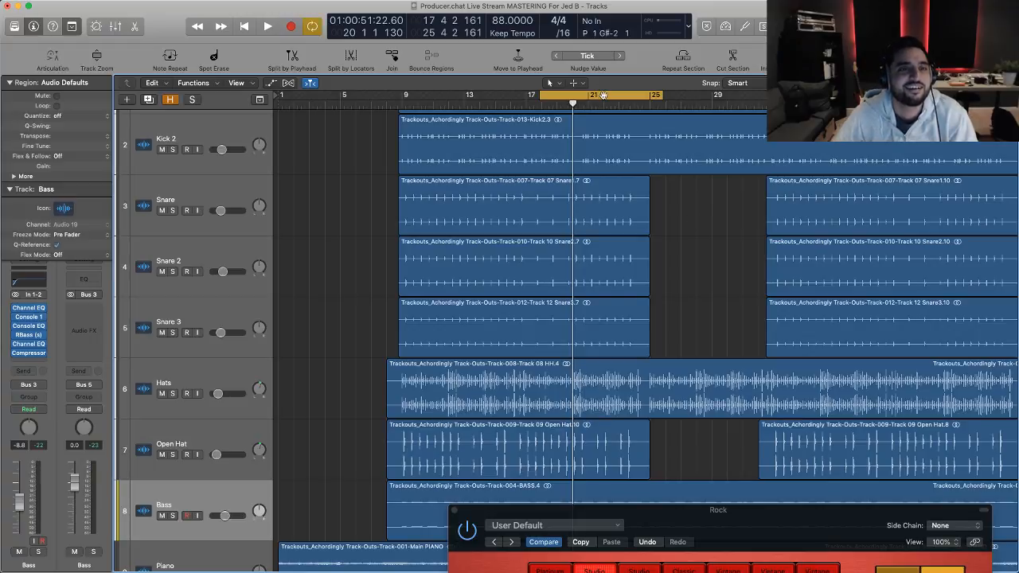
left_click_drag(601, 95, 528, 96)
left_click_drag(813, 510, 820, 111)
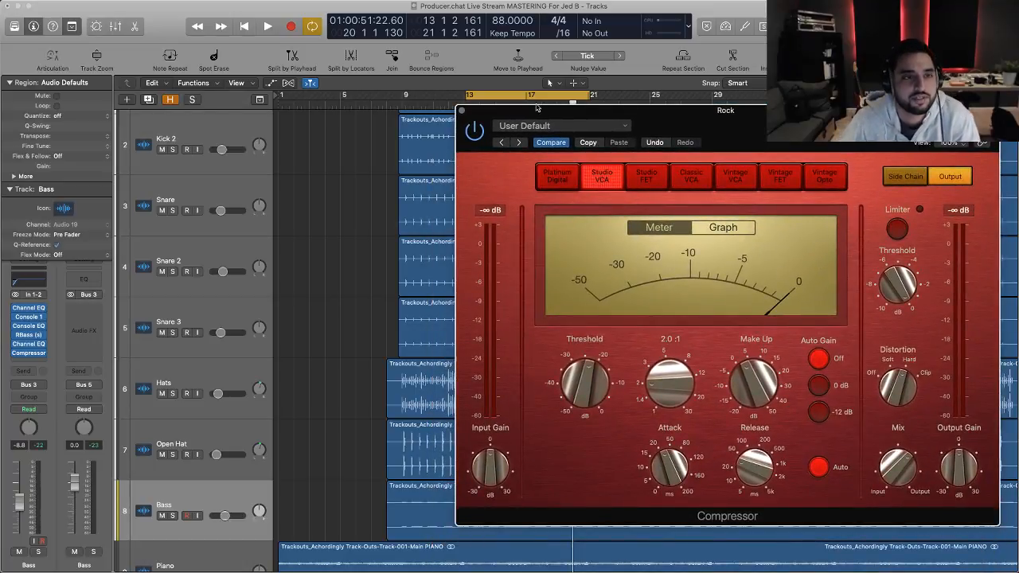
left_click_drag(634, 111, 646, 84)
- Listen to the new cycle range twice while watching the Compressor, stop playback and close the Compressor window
key("space")
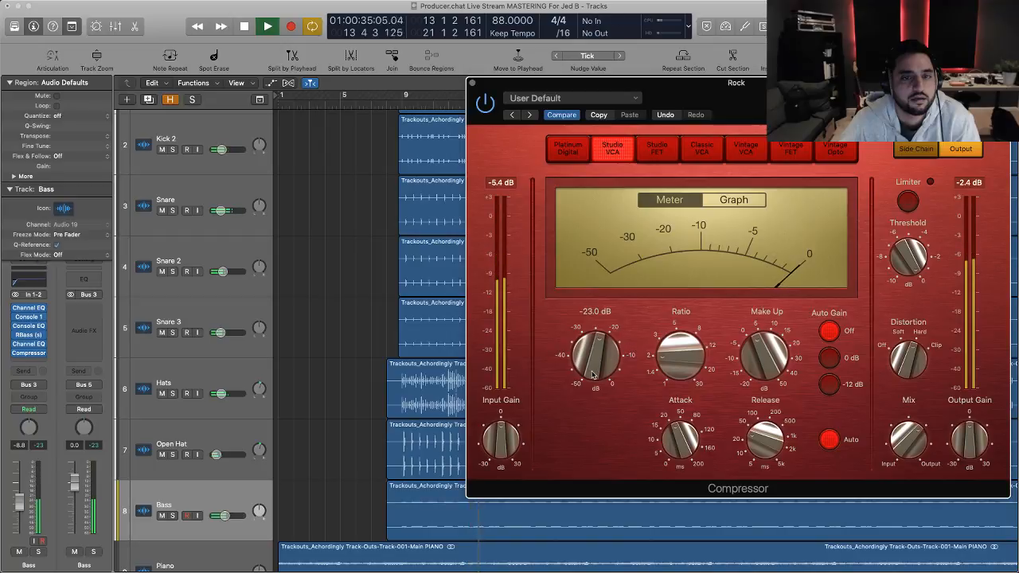
key("space")
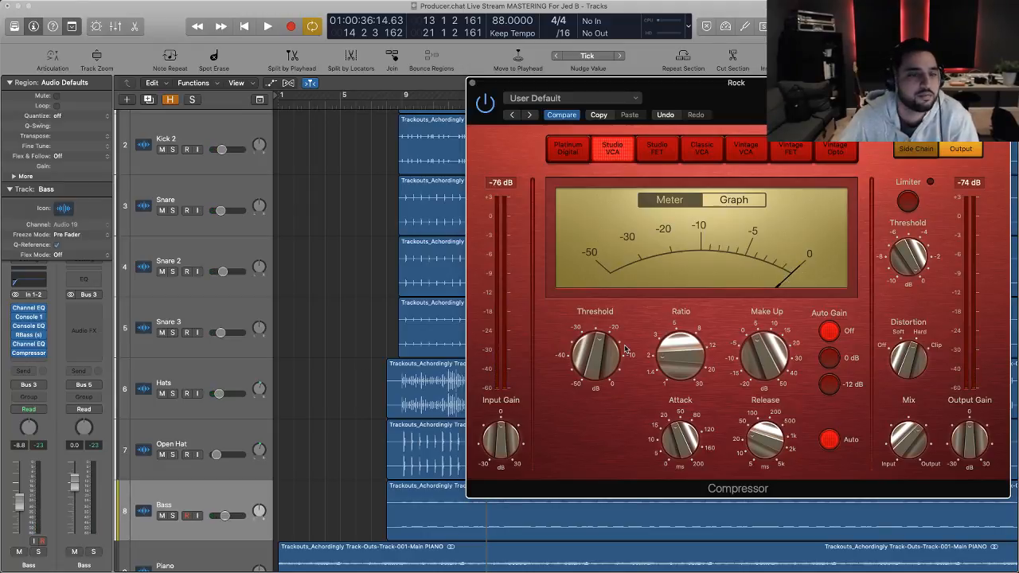
key("space")
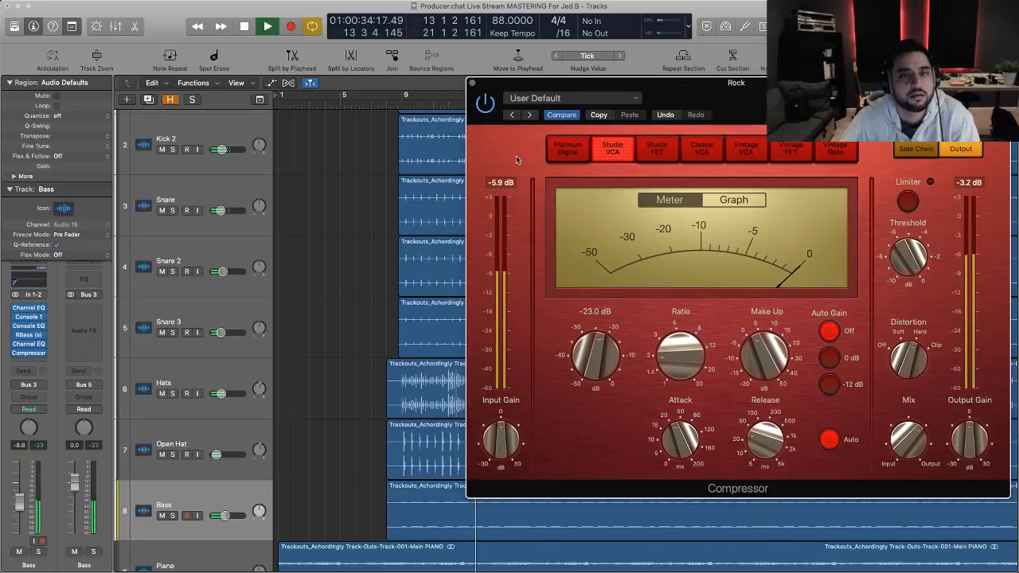
key("space")
left_click(472, 82)
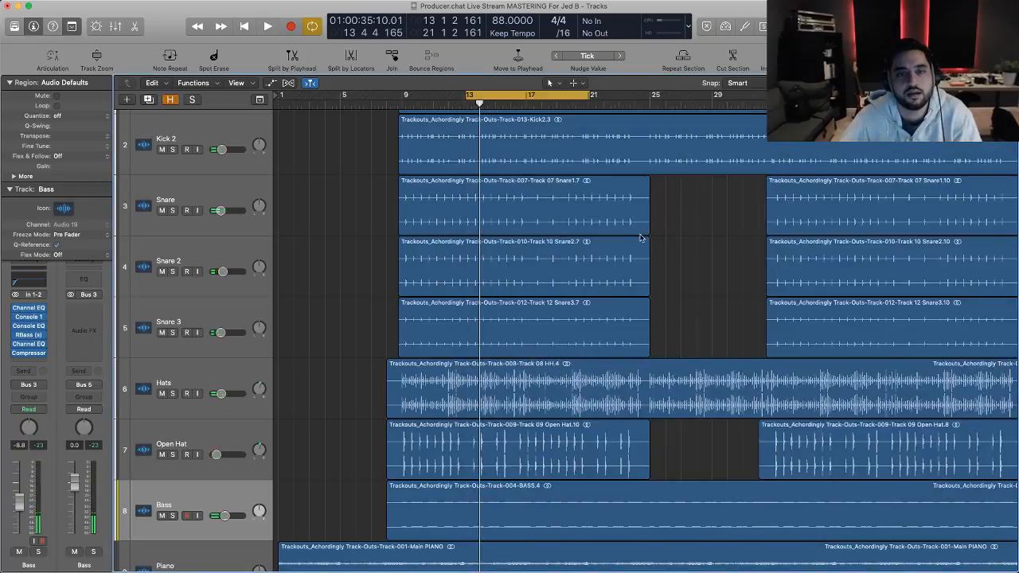
- Zoom the arrangement out until all fourteen tracks fit and show the mixer beneath it
key("super+Left")
key("super+Up")
key("super+Up")
key("super+Up")
key("super+Up")
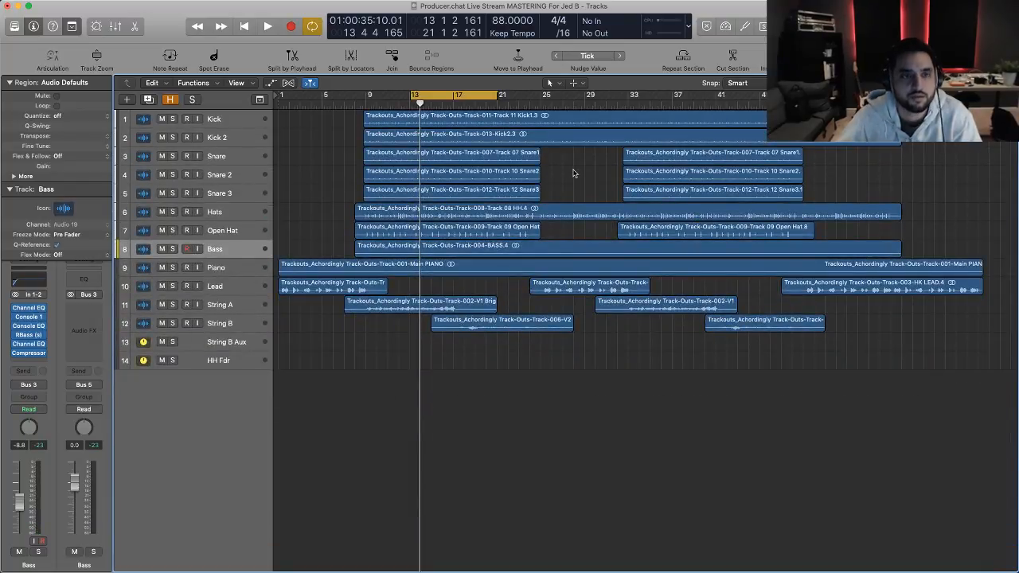
key("x")
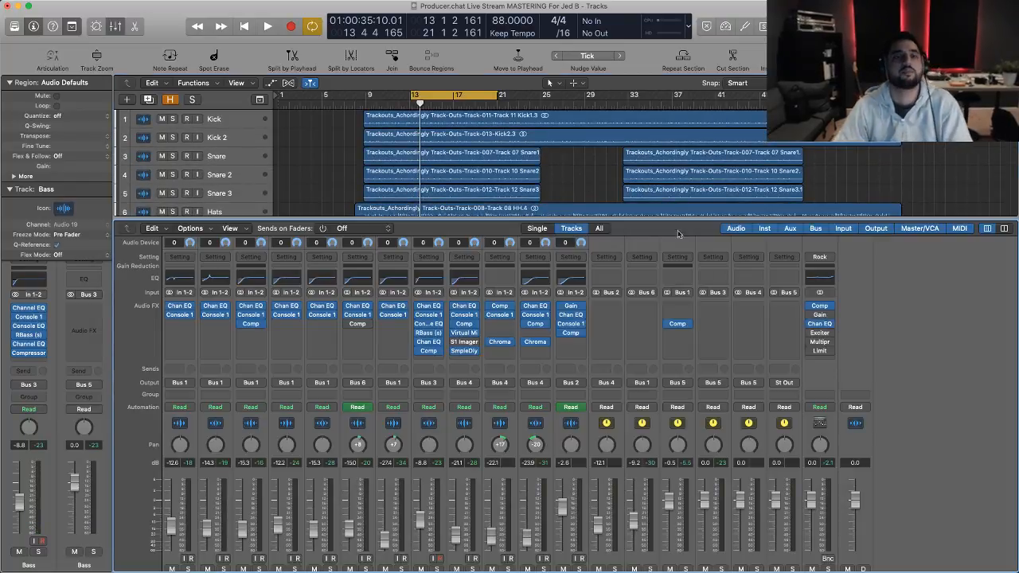
- Look at the Gain and Channel EQ plug-ins on Stereo Out and replace the Channel EQ with a Linear Phase EQ
left_click(820, 315)
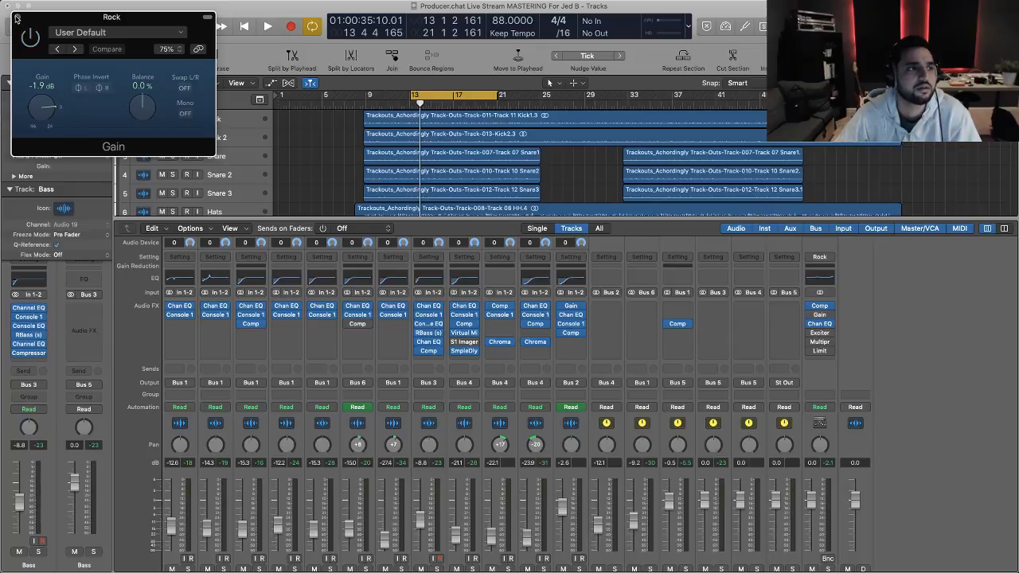
left_click(820, 315)
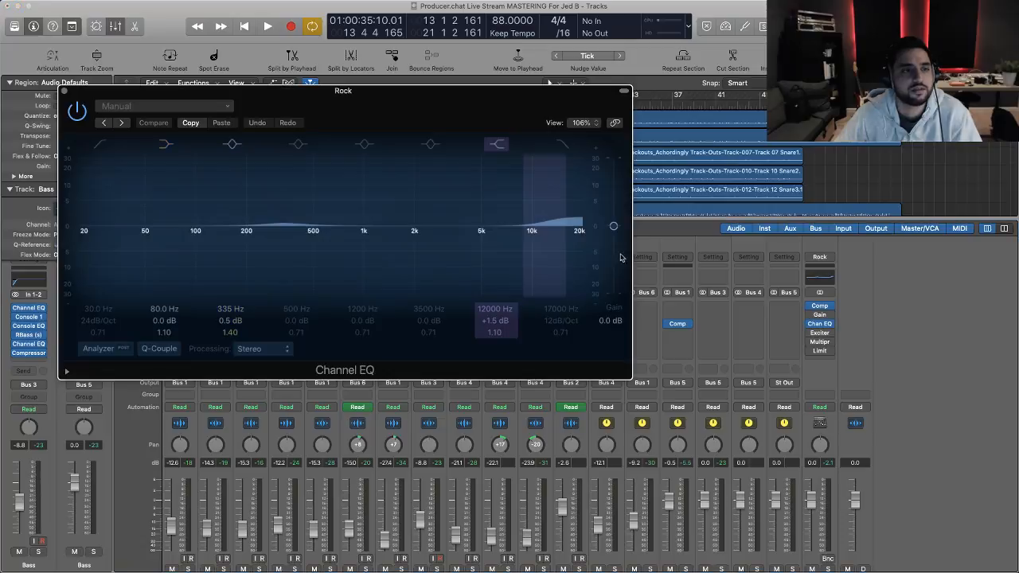
left_click(821, 325)
left_click_drag(401, 95, 374, 36)
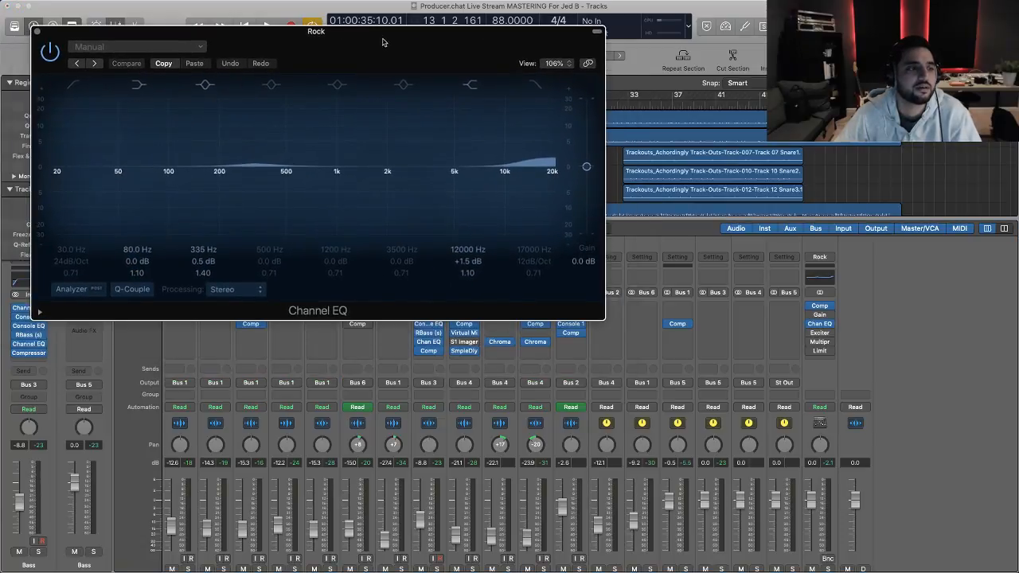
left_click(833, 325)
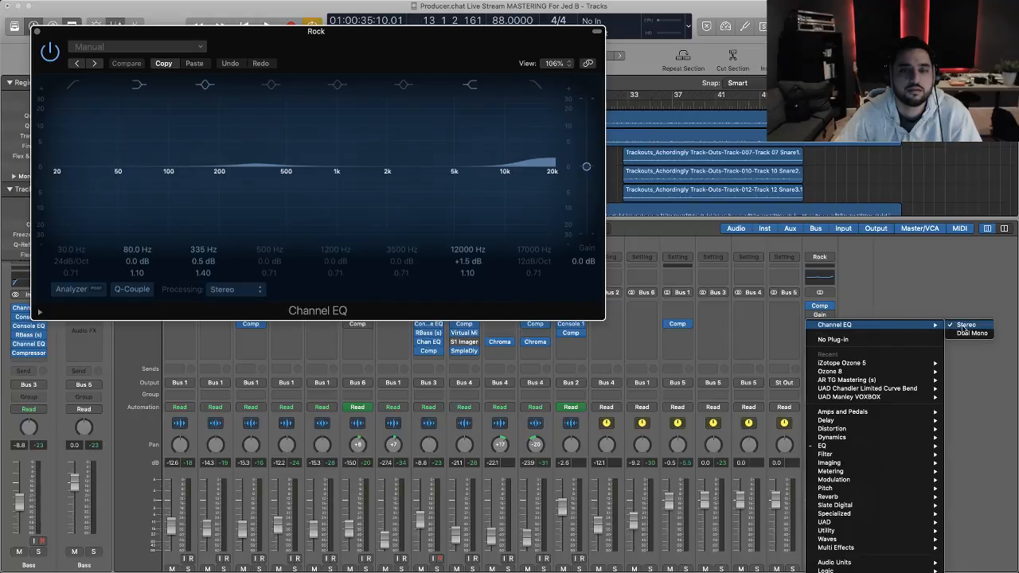
mouse_move(882, 447)
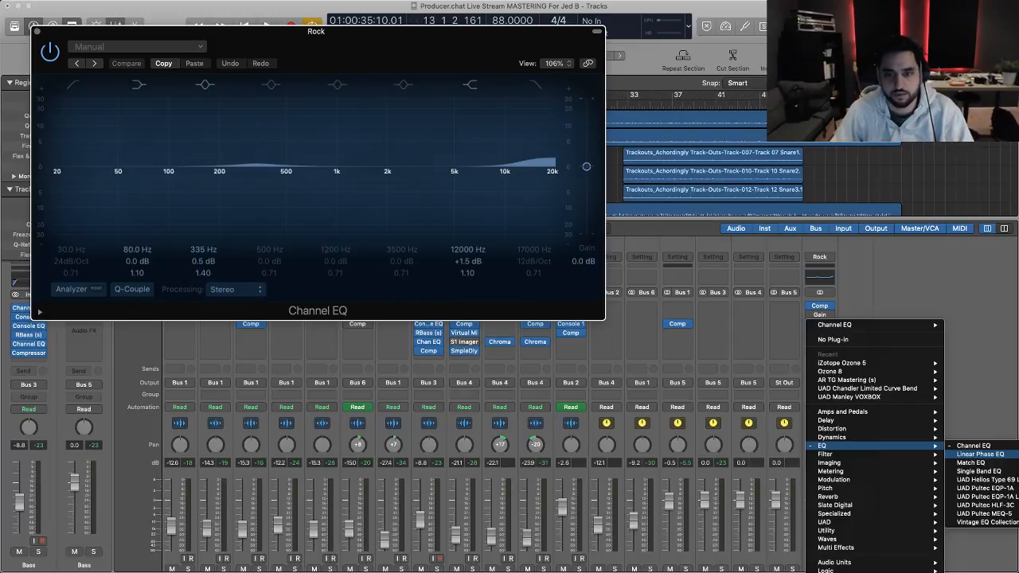
left_click(980, 454)
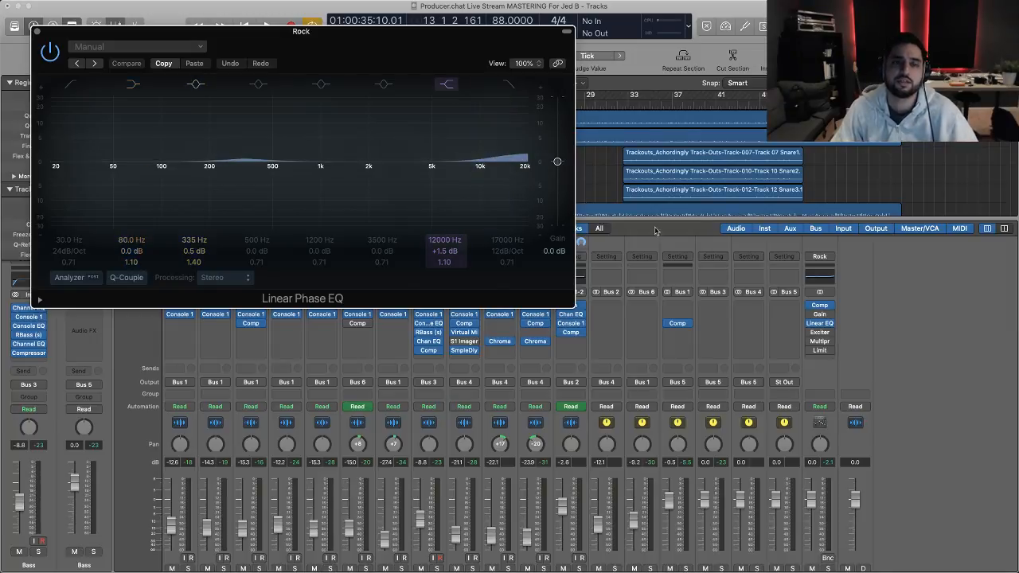
- Turn on the Stereo Out Exciter, place its window clear of the output strip and play the cycle to hear it
left_click(819, 333)
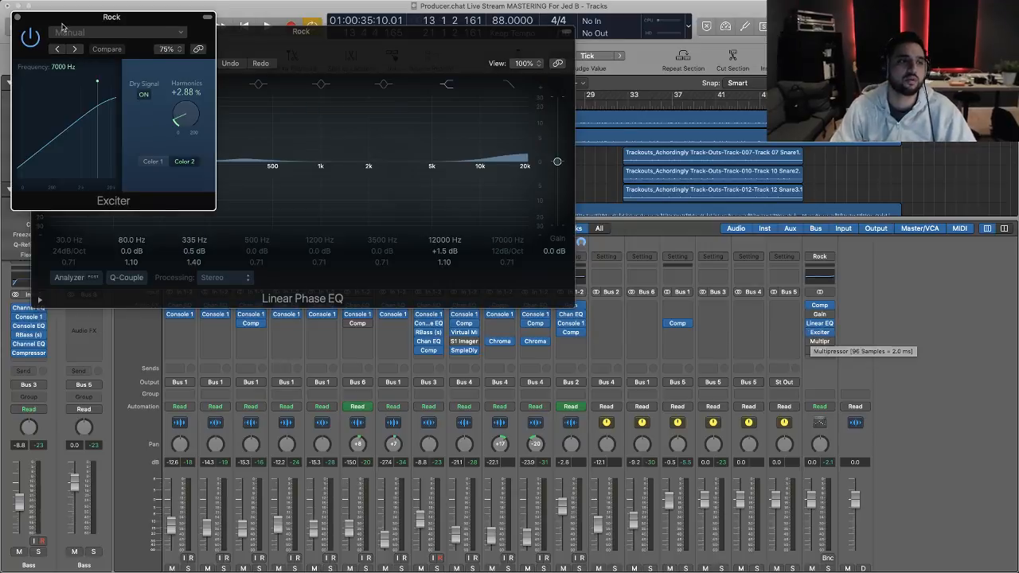
left_click_drag(154, 21, 751, 253)
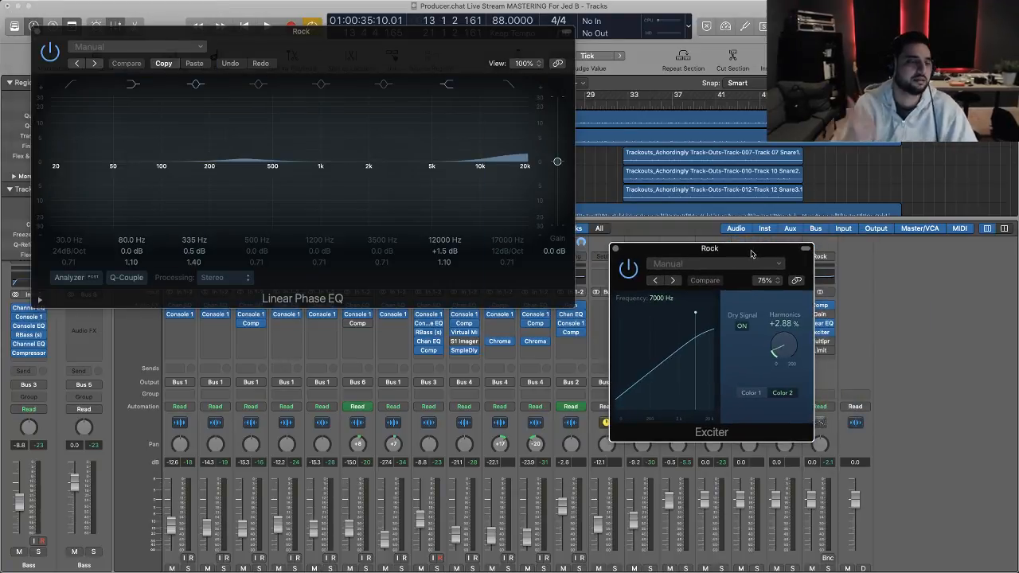
key("space")
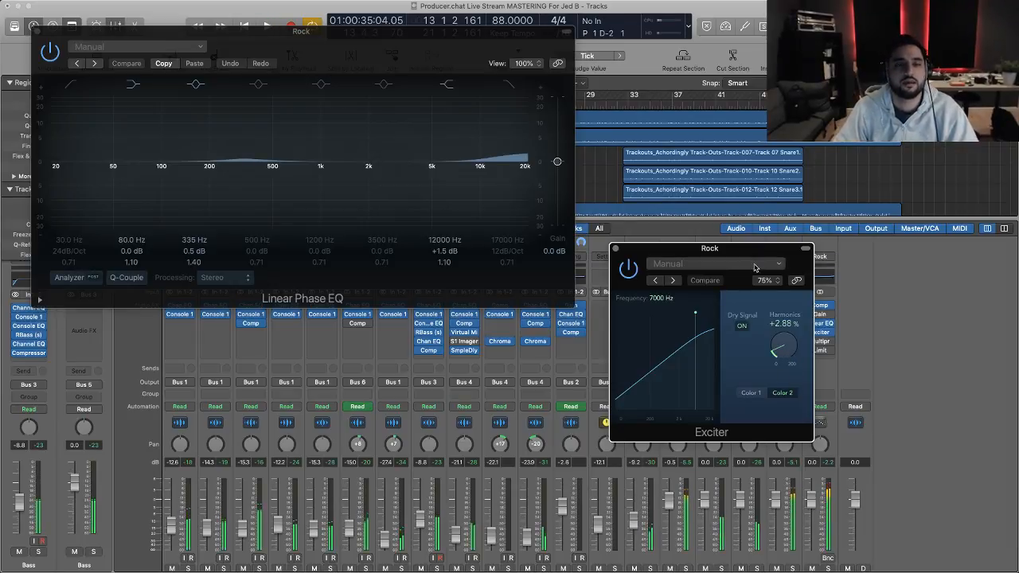
left_click_drag(748, 251, 578, 265)
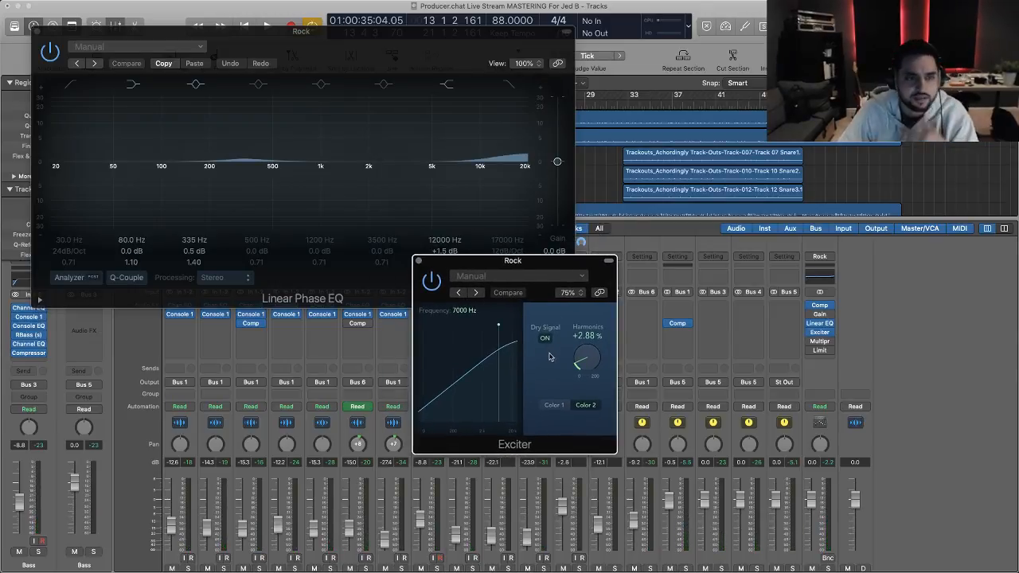
- Raise the Exciter's Harmonics to 21.8 % during playback, bypass the Exciter and close its window
key("space")
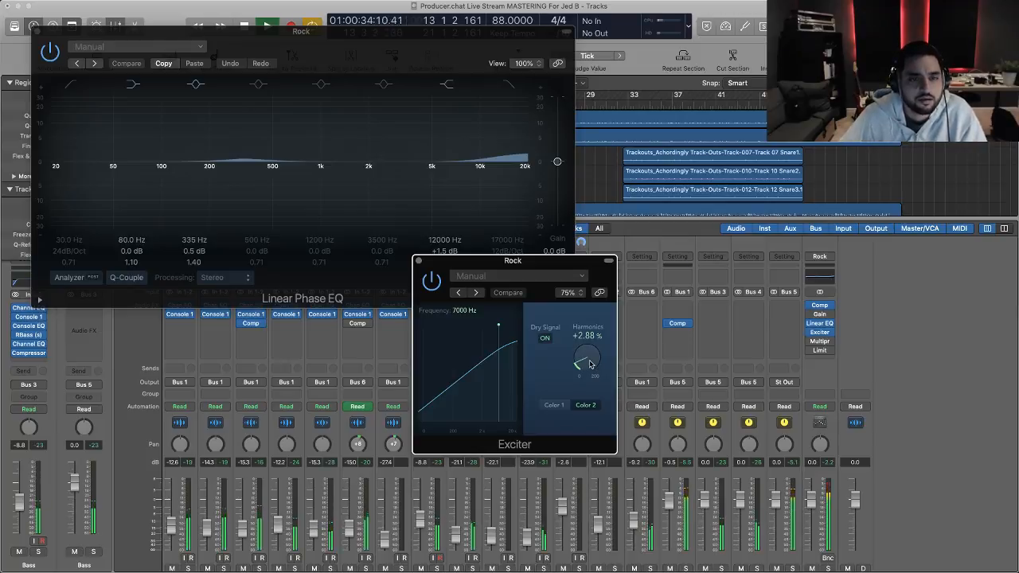
scroll(591, 361, "up", 5)
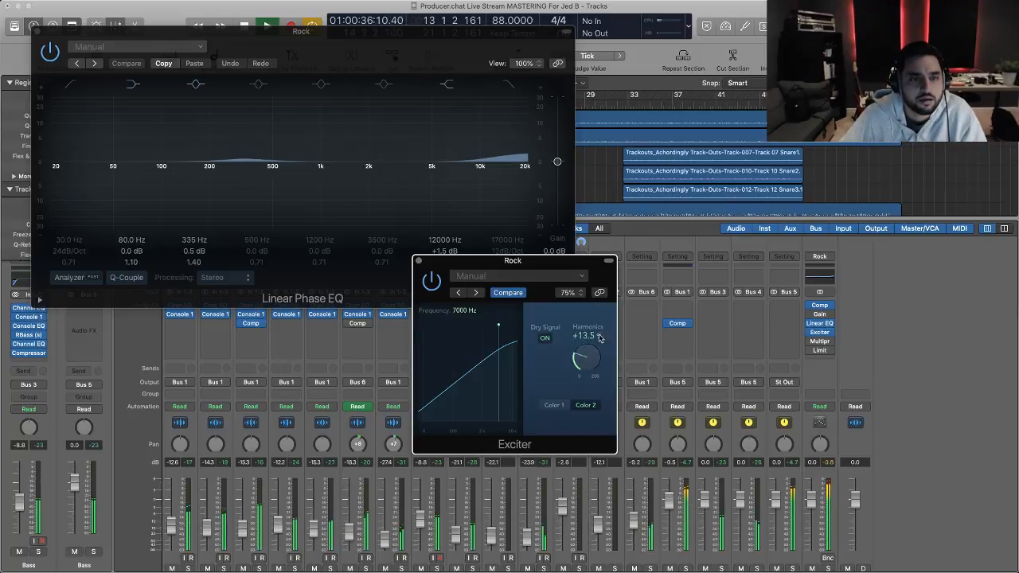
left_click_drag(591, 362, 594, 385)
key("space")
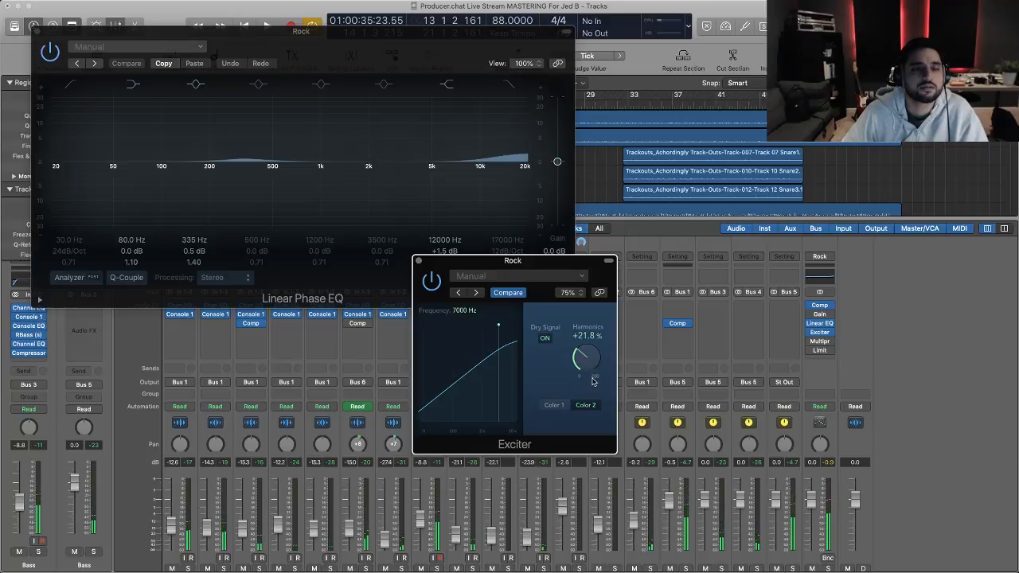
left_click(432, 282)
left_click(419, 260)
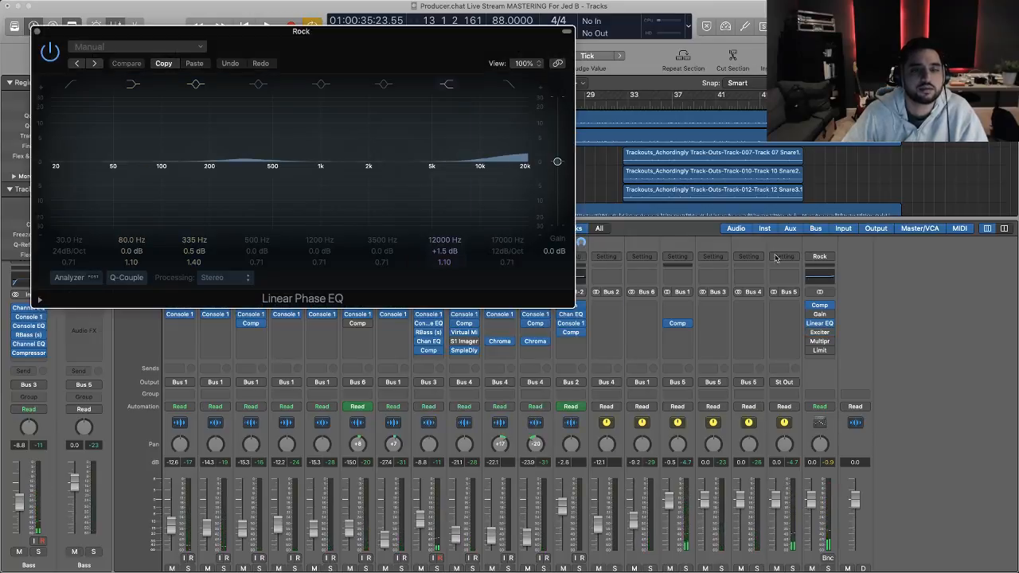
- Turn on the Stereo Out Multipressor, move its window to the middle of the screen and play the cycle
left_click(820, 342)
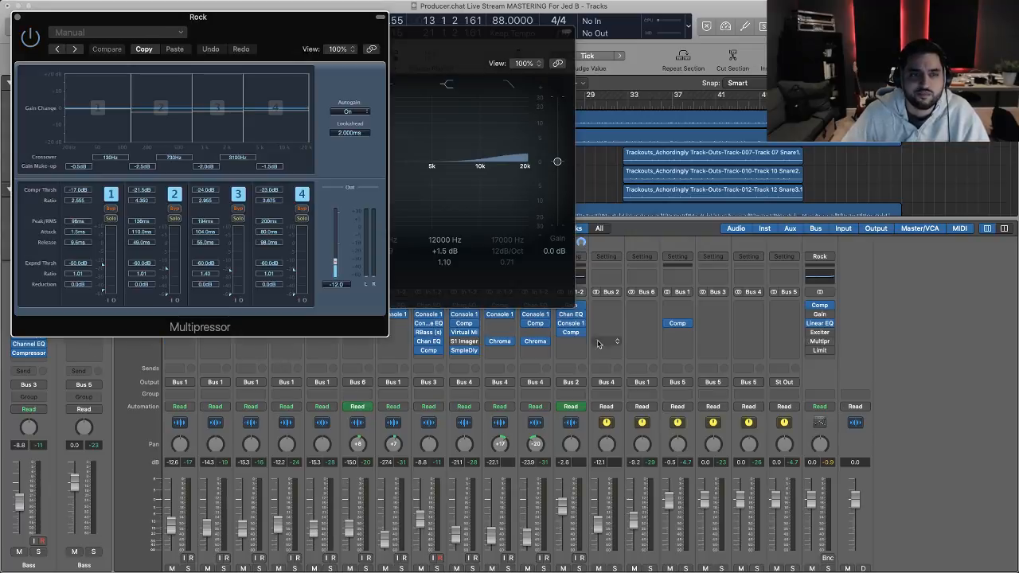
left_click_drag(276, 16, 547, 127)
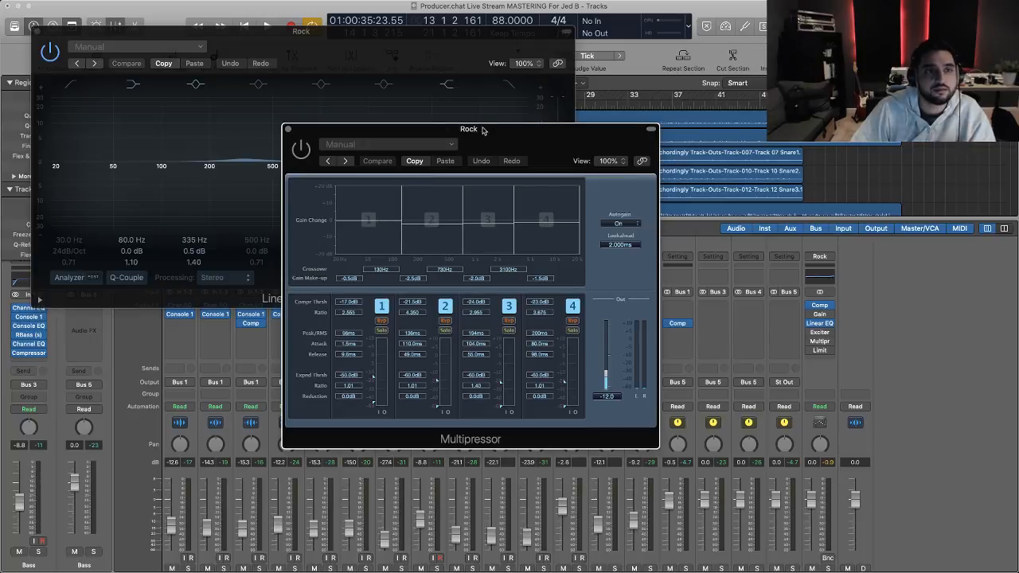
left_click_drag(482, 130, 510, 184)
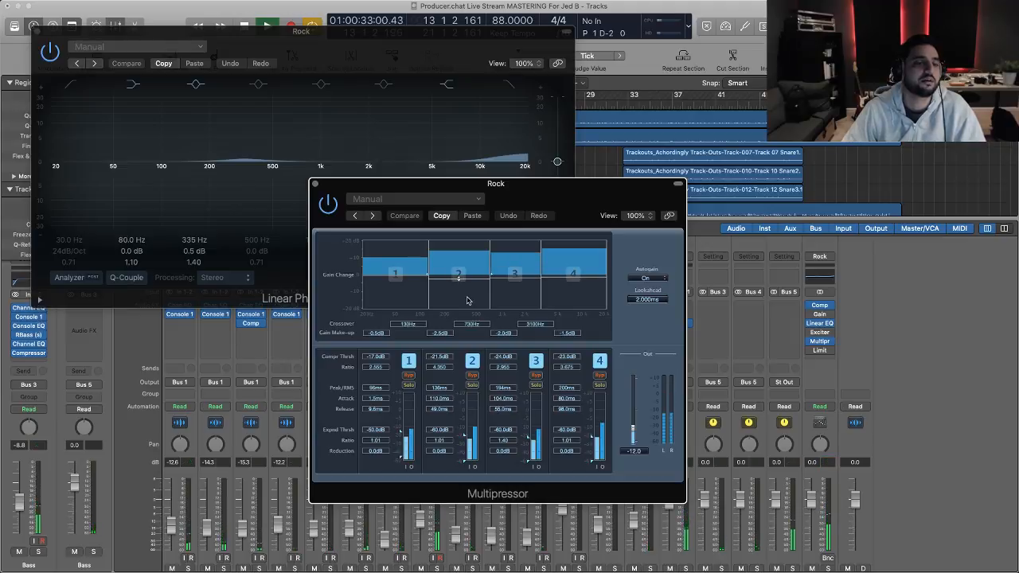
- Set the Multipressor's gain make-up by ear to -4.0 dB for band 1, -11.0 dB for bands 2 and 3, and -10.0 dB for band 4
left_click_drag(459, 275, 576, 293)
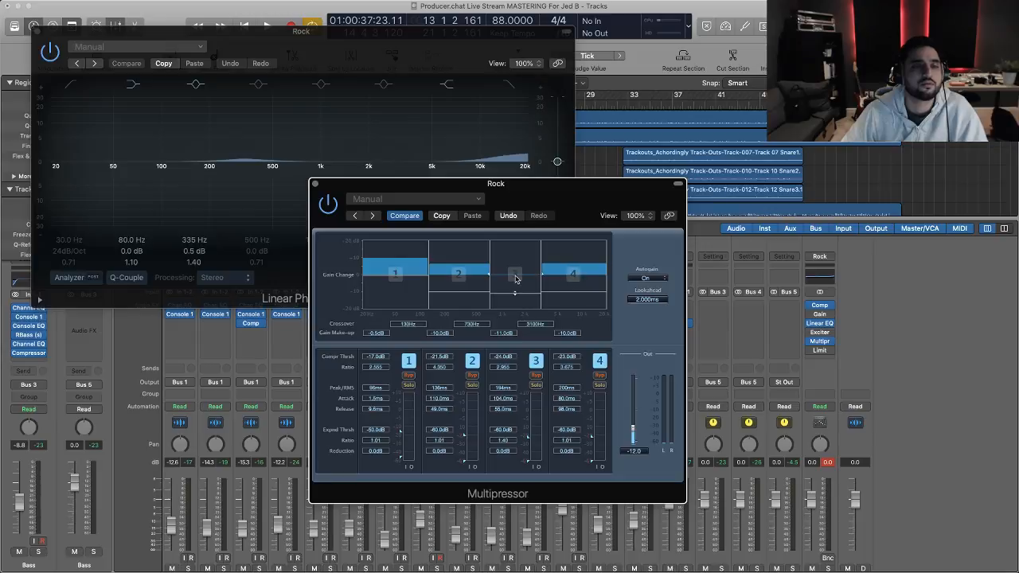
key("space")
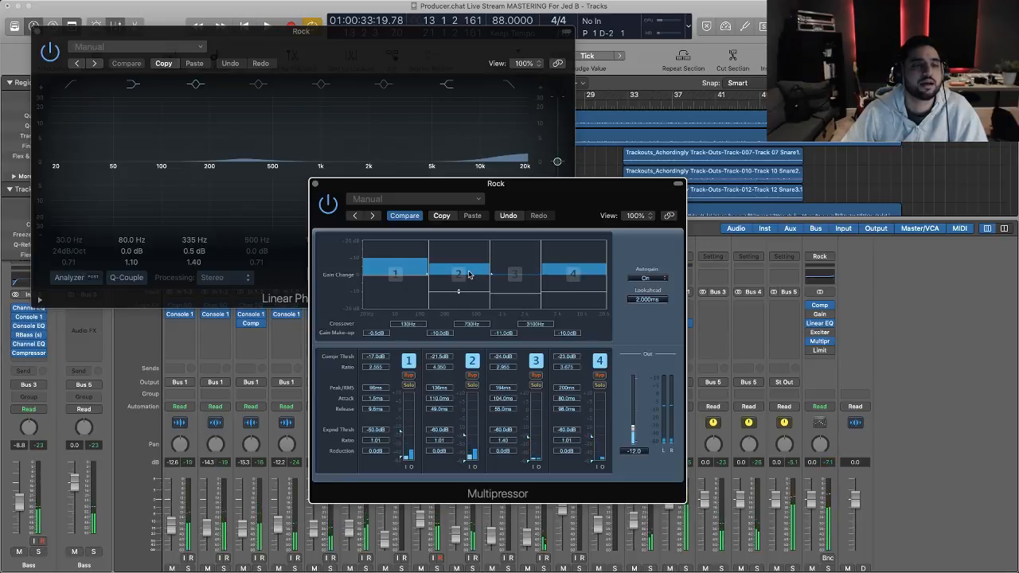
left_click_drag(470, 275, 468, 278)
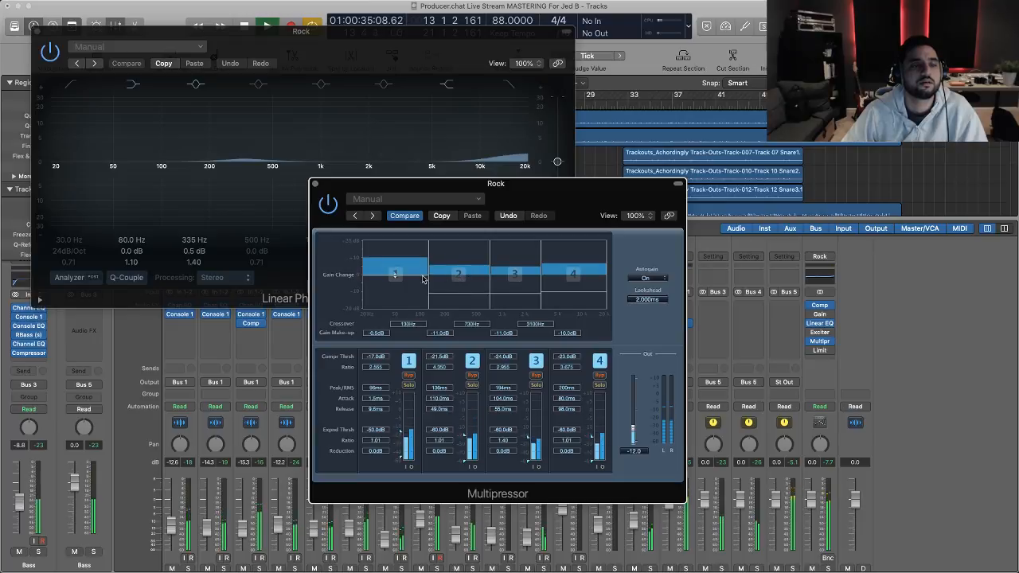
left_click_drag(412, 274, 411, 281)
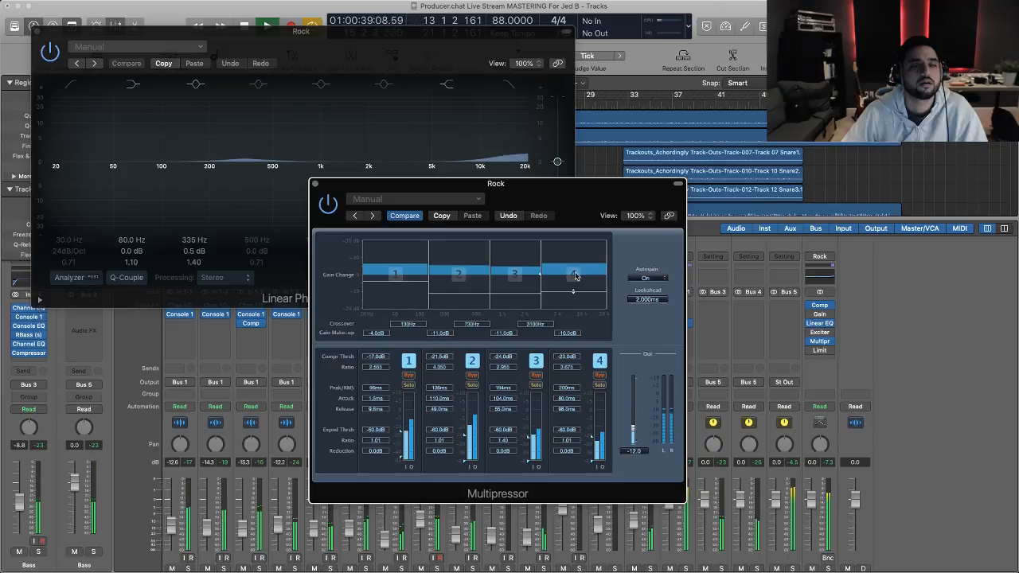
key("space")
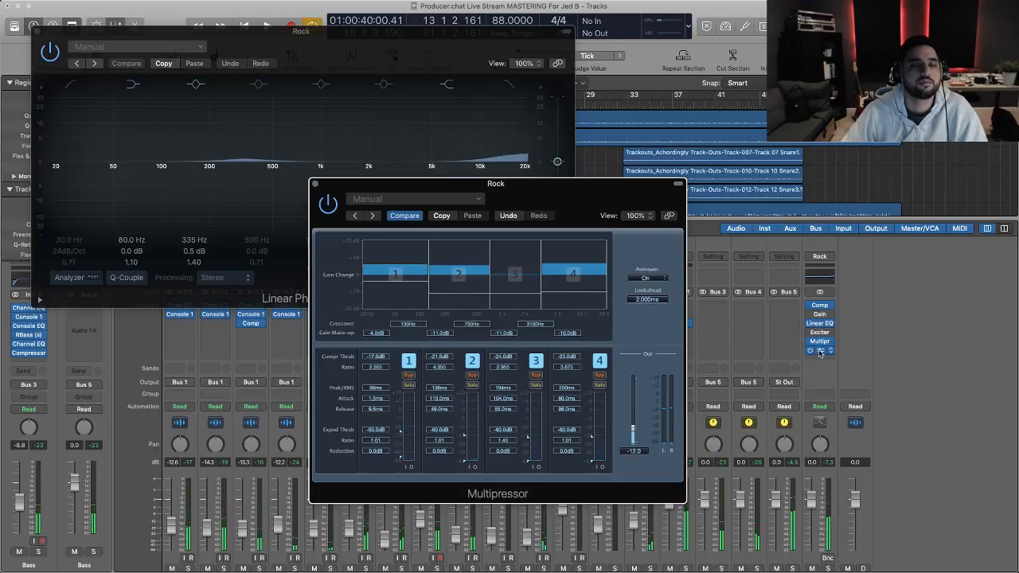
- Turn on the Stereo Out Limiter and raise its gain to +14.5 dB while the mix plays
left_click(820, 352)
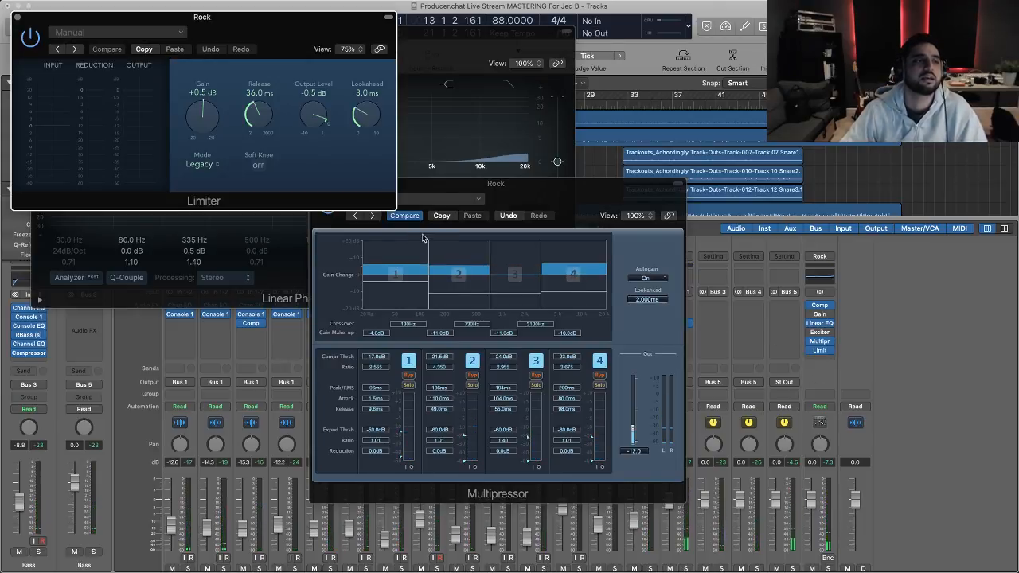
key("space")
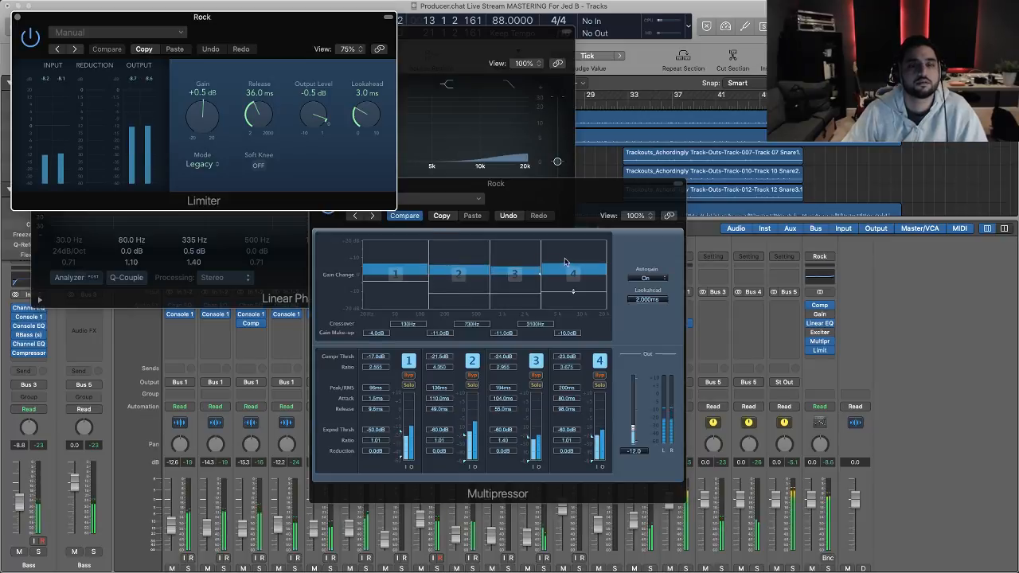
left_click_drag(216, 124, 220, 75)
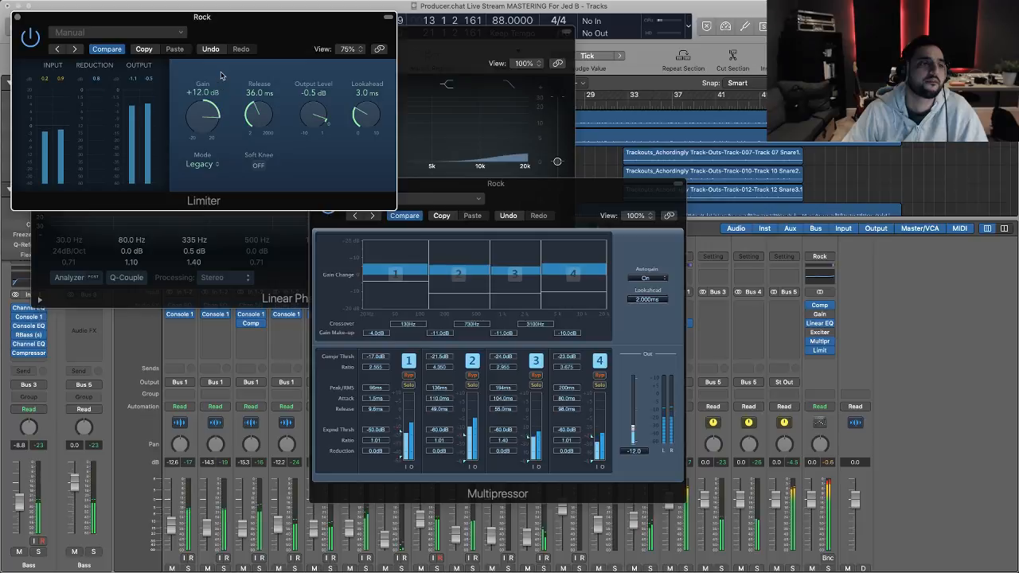
left_click_drag(210, 125, 208, 117)
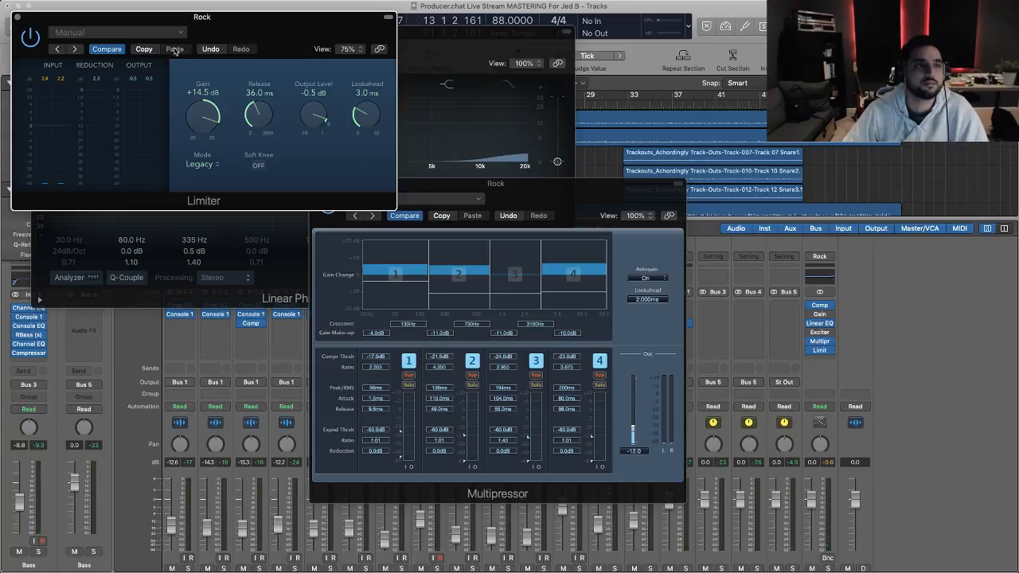
- Move the Limiter window down to uncover the transport and play the cycle while watching the gain reduction
left_click_drag(287, 17, 321, 53)
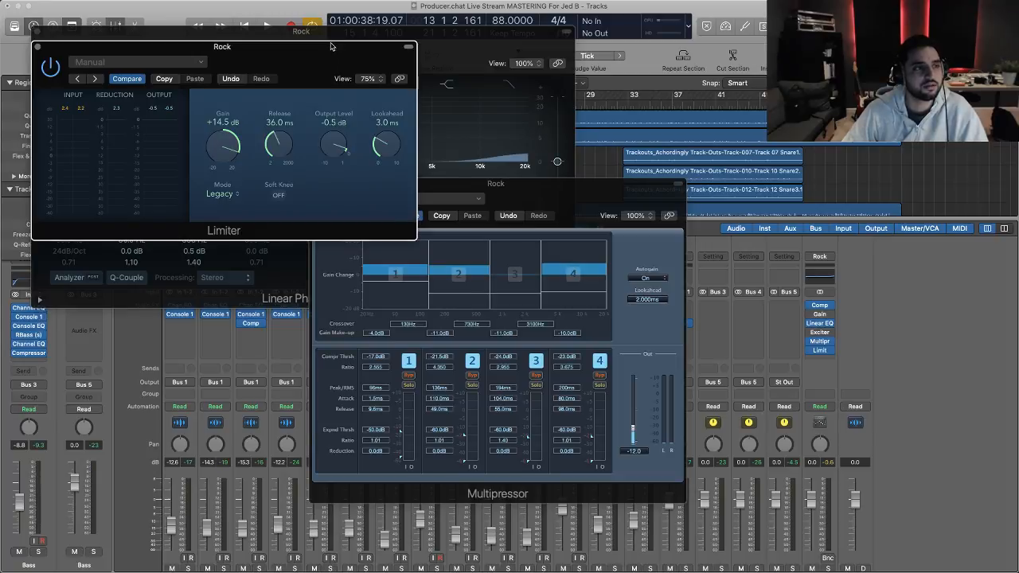
left_click_drag(331, 45, 330, 61)
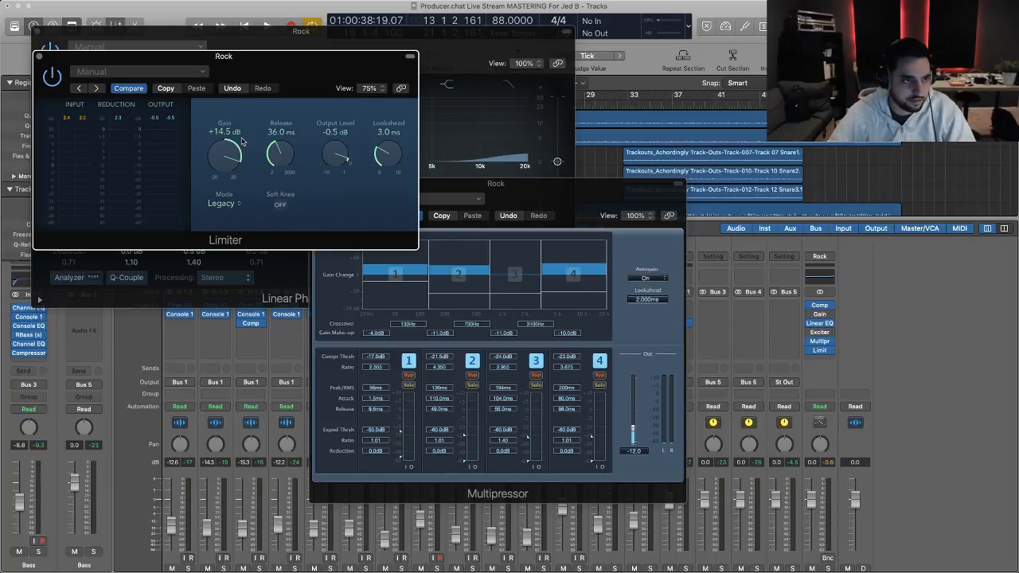
key("space")
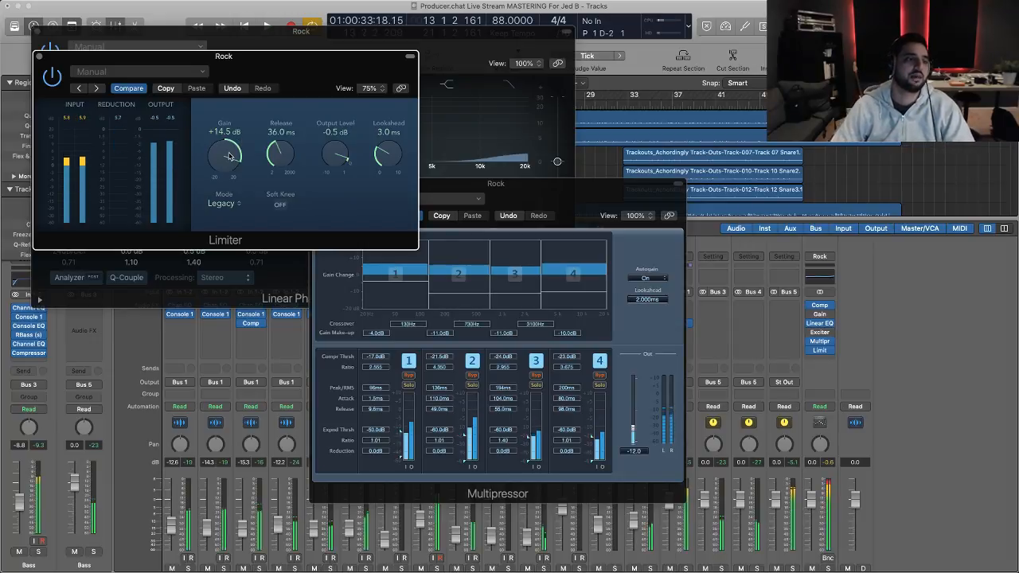
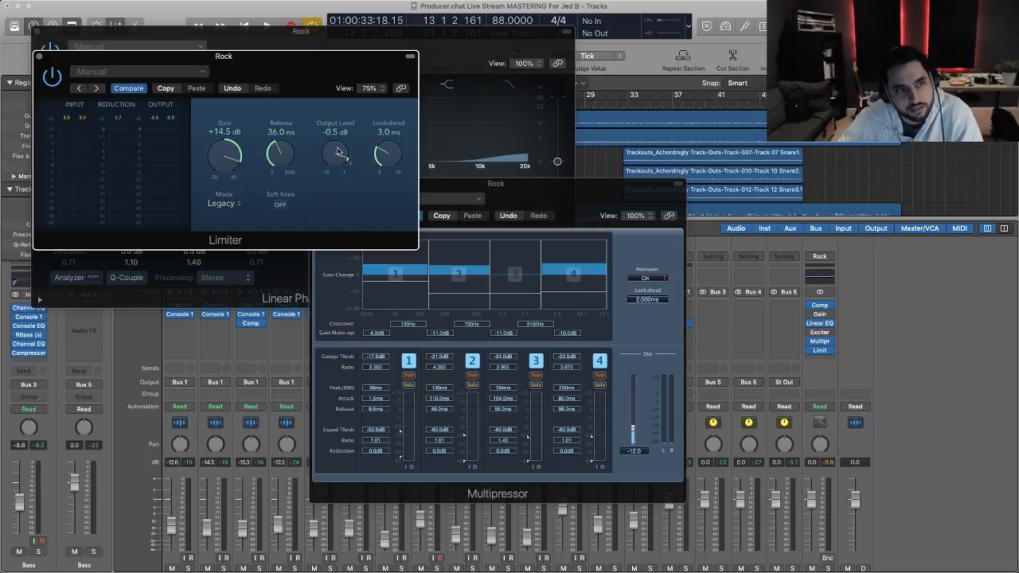
- Set the Limiter's gain to +15.0 dB, listen to the cycle and stop playback
left_click_drag(319, 59, 325, 54)
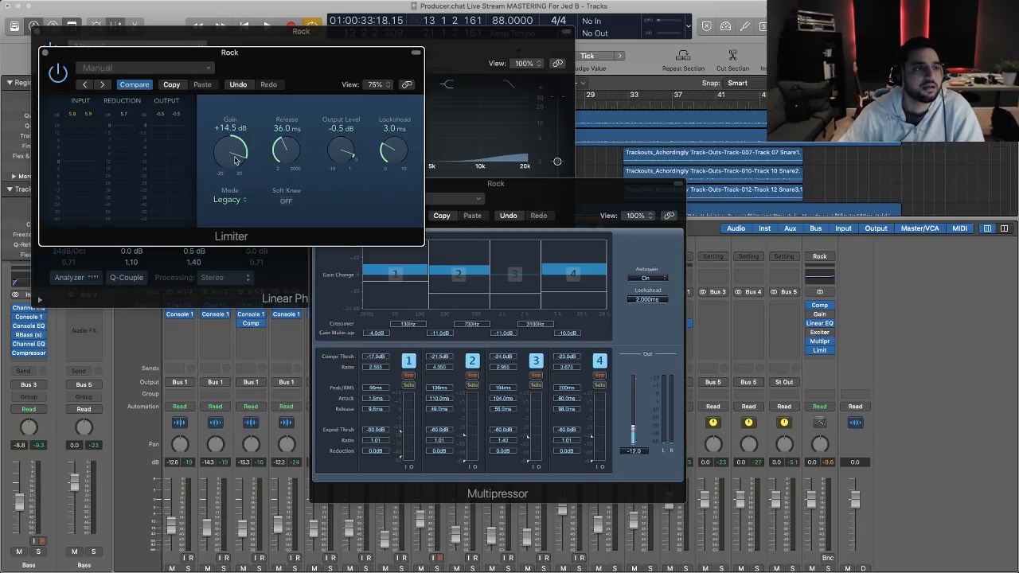
left_click_drag(239, 170, 237, 154)
key("space")
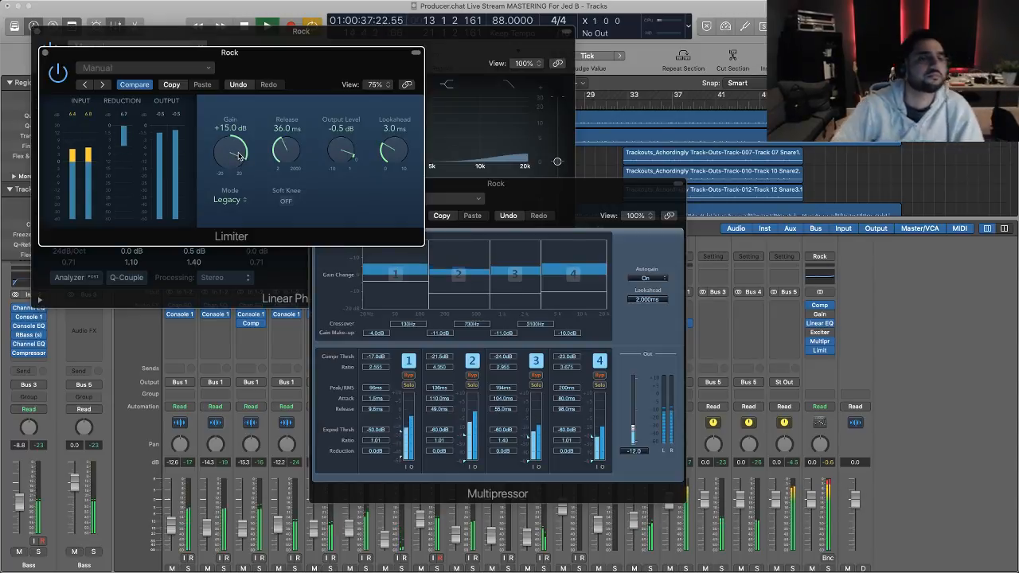
key("space")
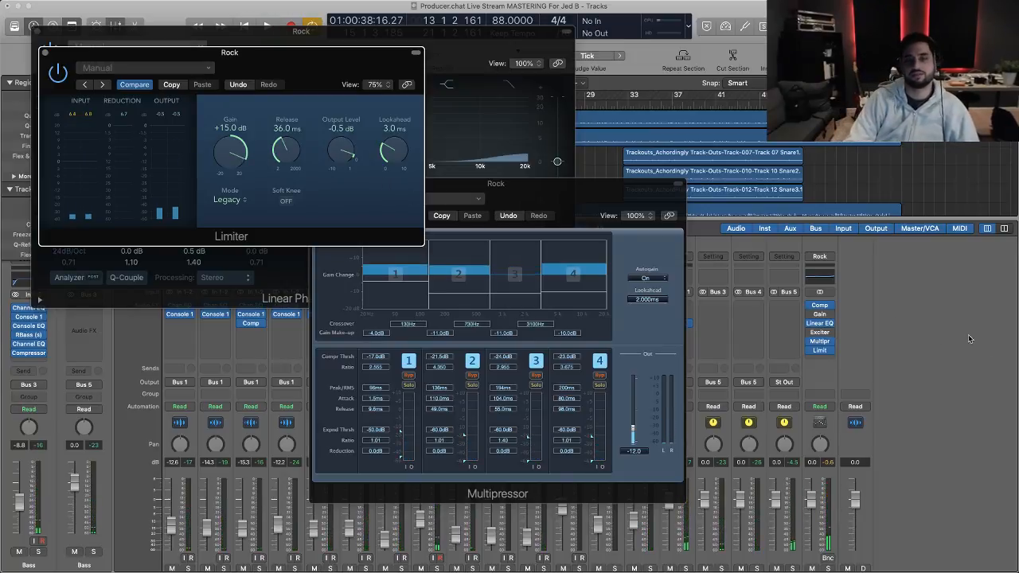
- Bypass the Rock chain, replace it with the factory Modern Rock setting, and close the Adaptive Limiter and Space Designer windows
left_click(809, 350, "alt")
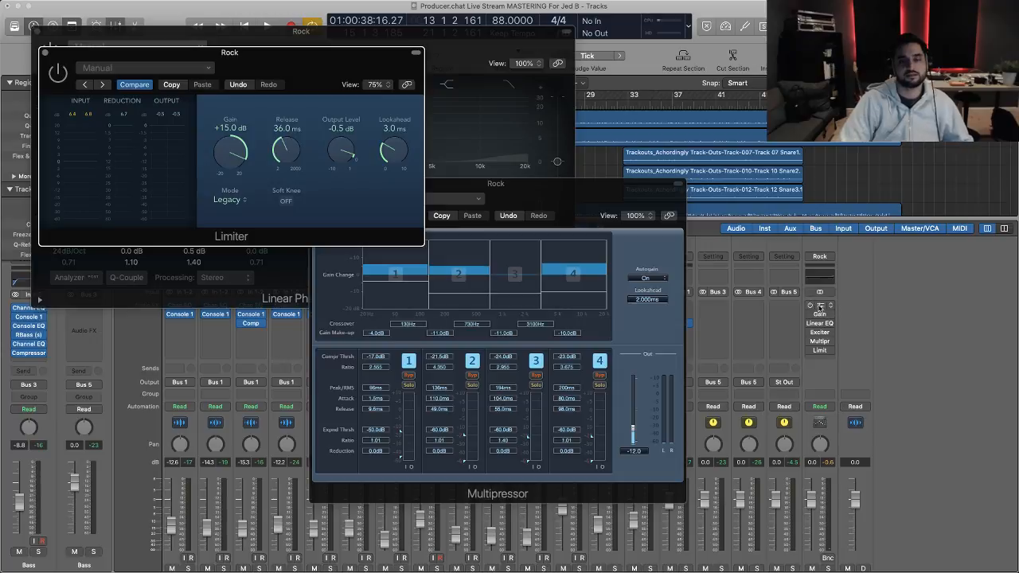
left_click(820, 257)
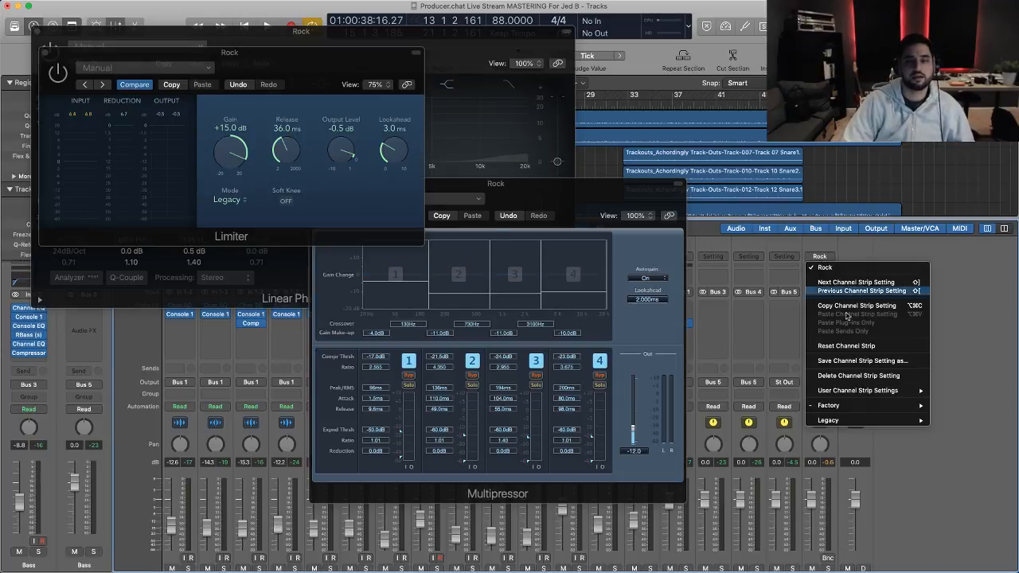
mouse_move(854, 408)
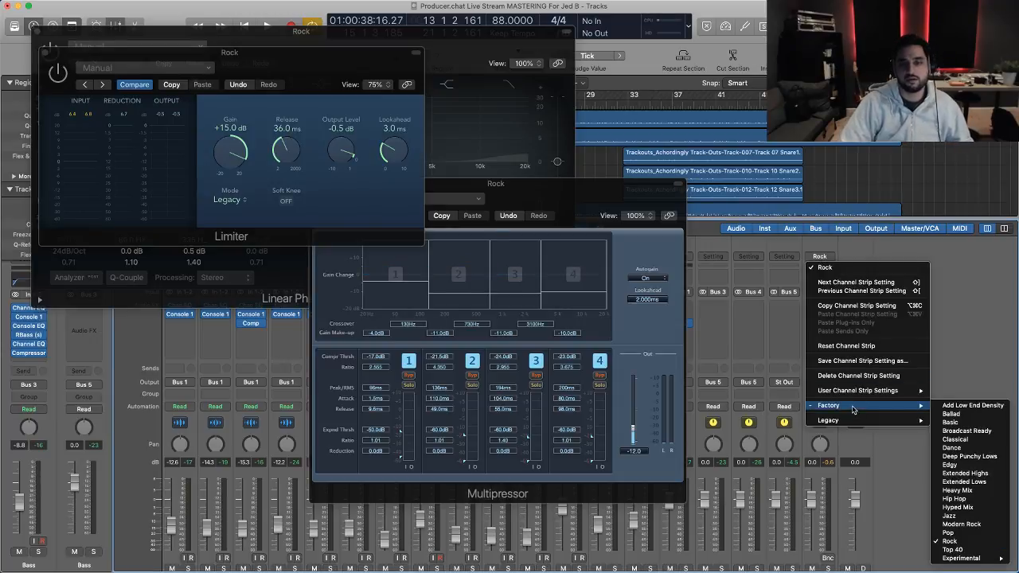
left_click(962, 527)
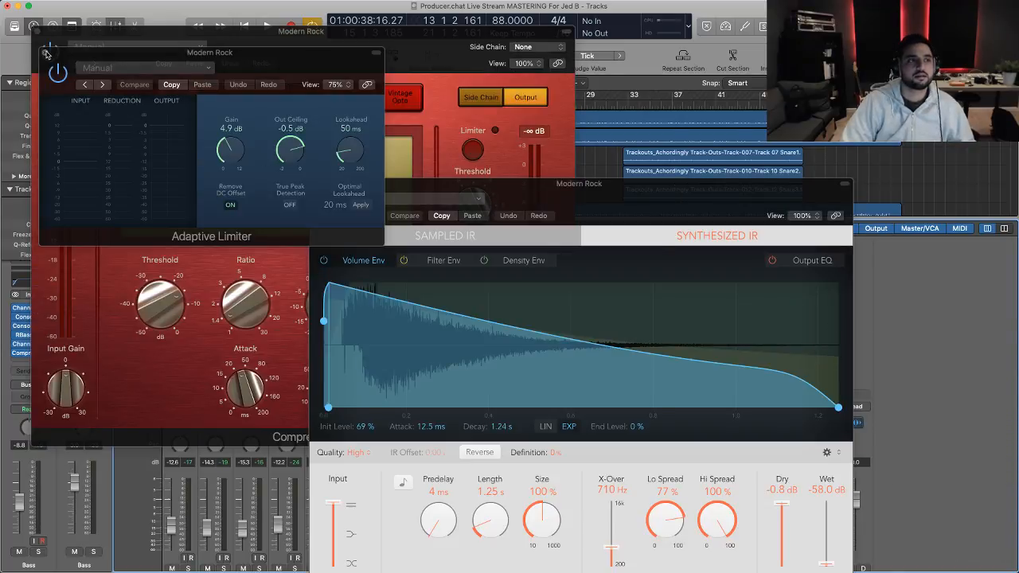
left_click(46, 52)
left_click(315, 184)
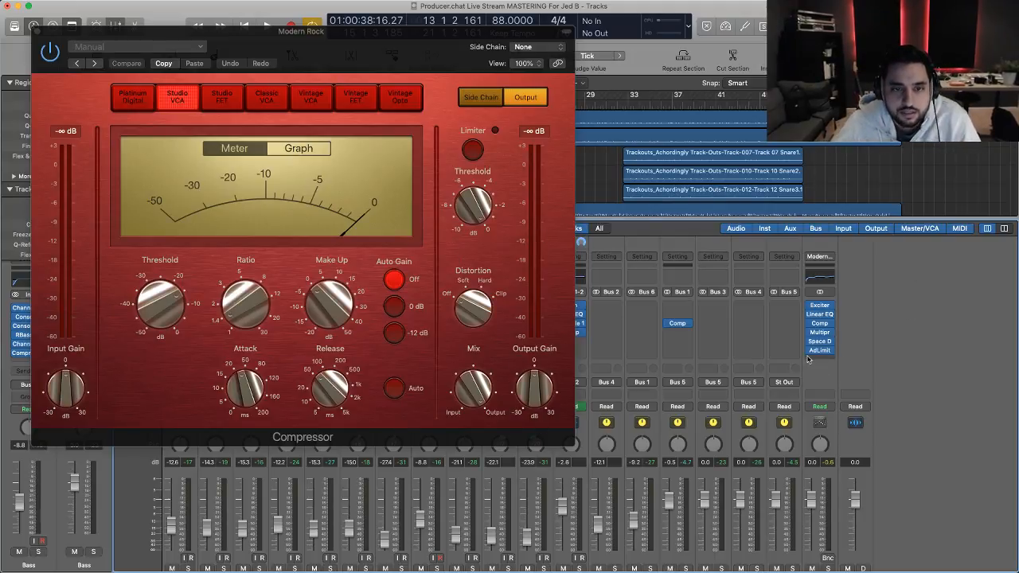
- Bypass the Modern Rock plug-ins on the output channel and replace the Adaptive Limiter with A.O.M.'s Invisible Limiter
mouse_move(819, 317)
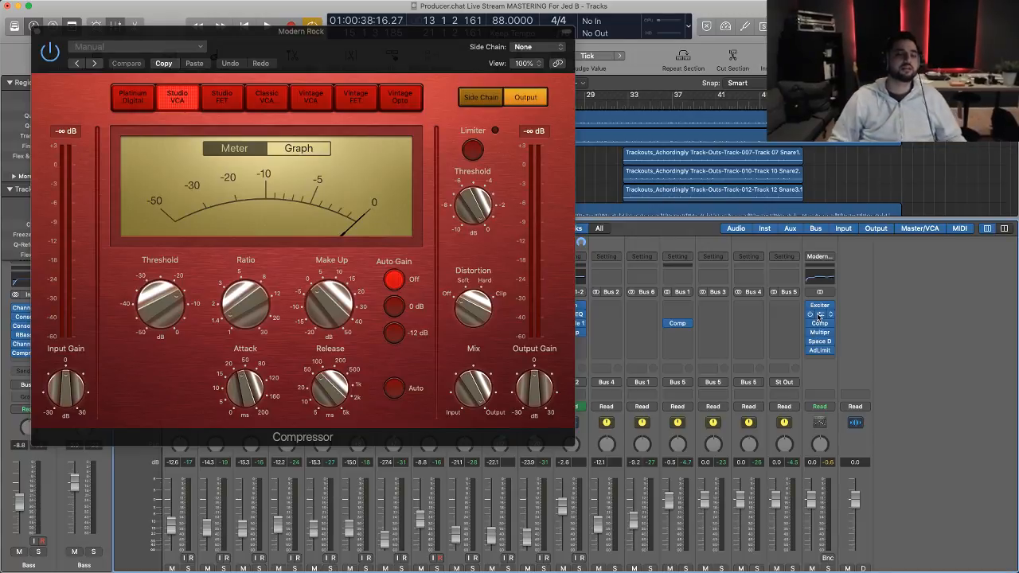
left_click(820, 359)
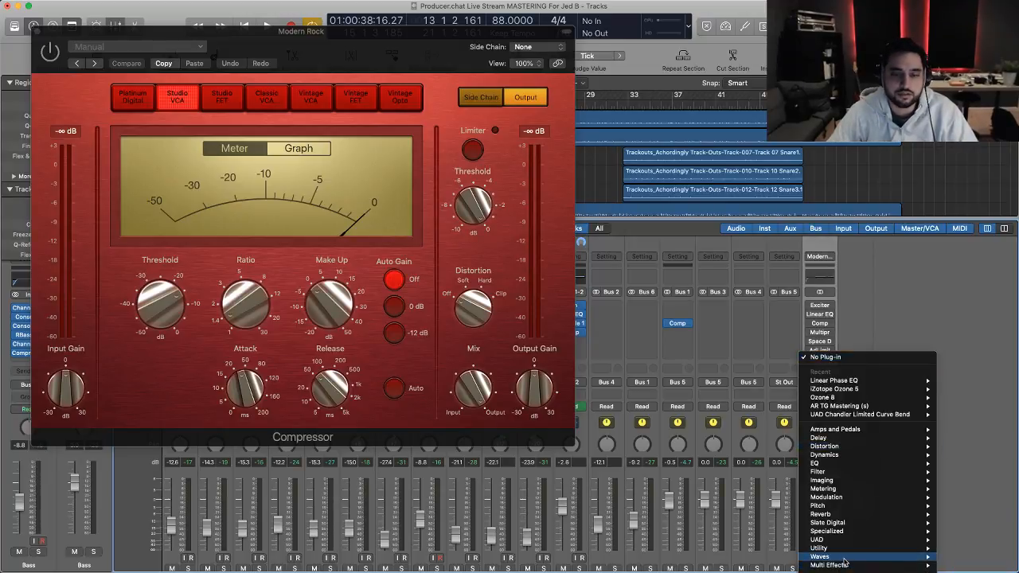
left_click(884, 291)
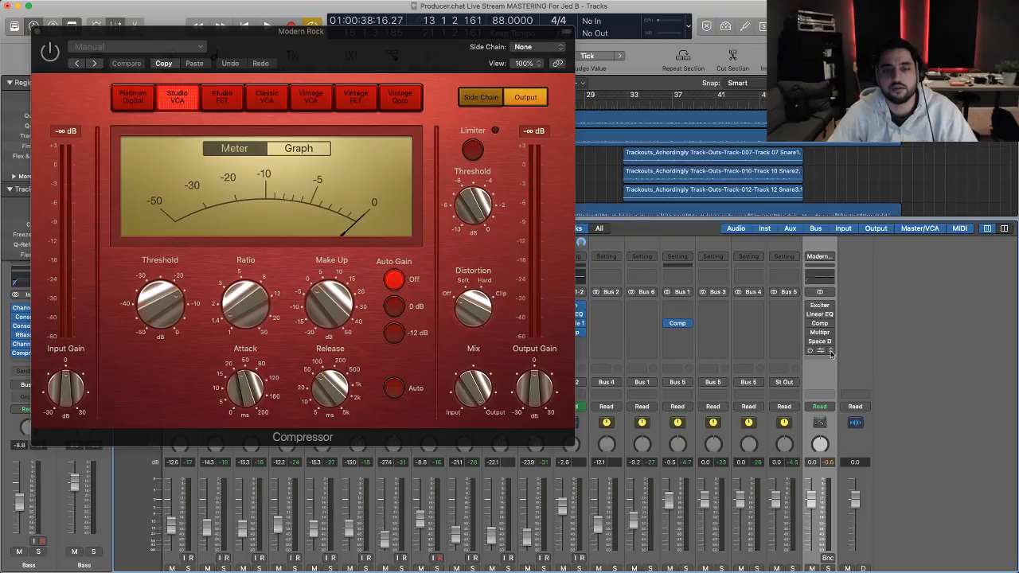
left_click(822, 360)
mouse_move(876, 477)
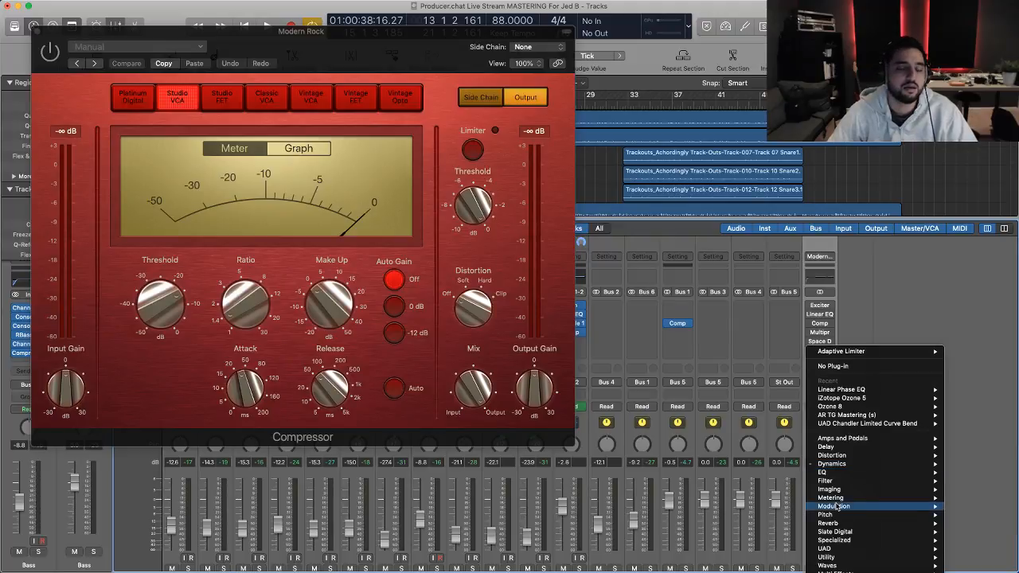
mouse_move(876, 569)
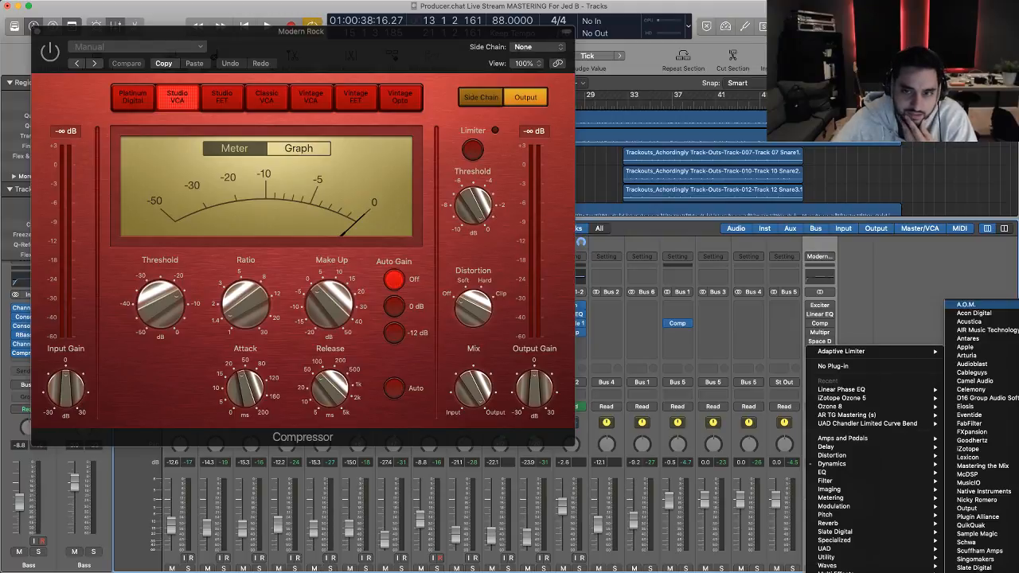
left_click(965, 304)
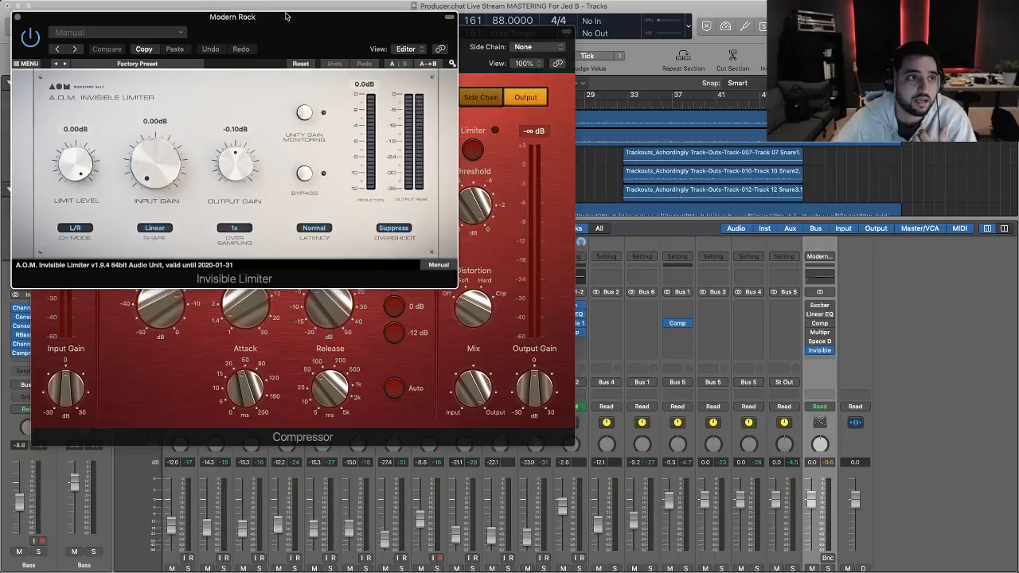
- Try about 8 dB of input gain on the Invisible Limiter, lower it to 0.13 dB and close its window
left_click_drag(283, 18, 514, 99)
left_click_drag(383, 247, 377, 199)
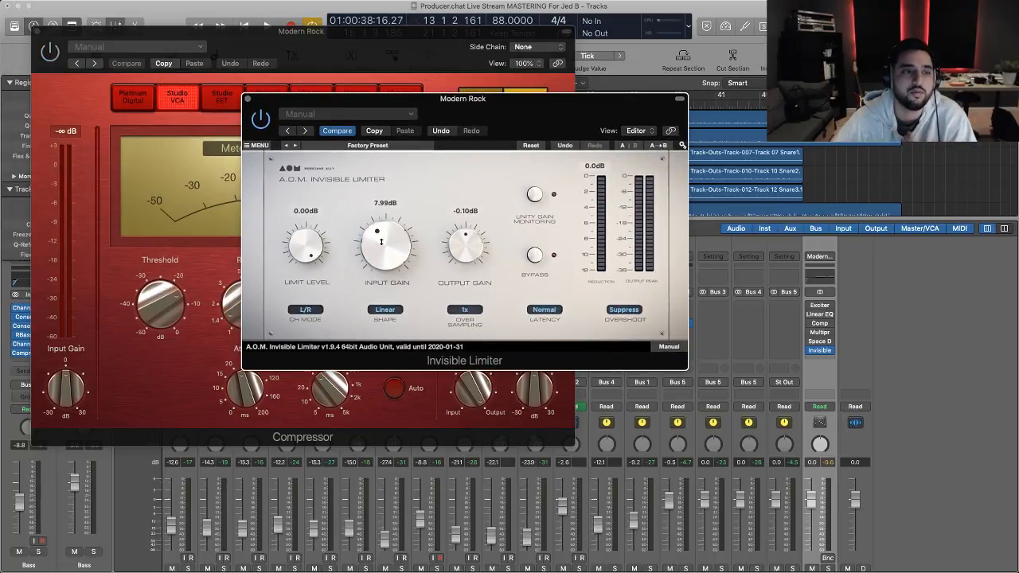
left_click_drag(382, 241, 379, 283)
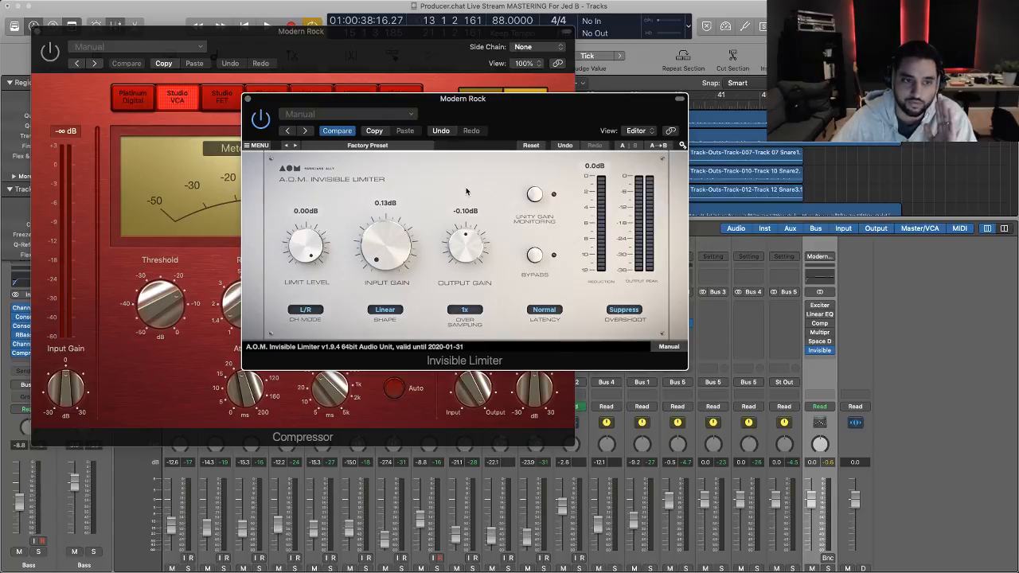
left_click(248, 99)
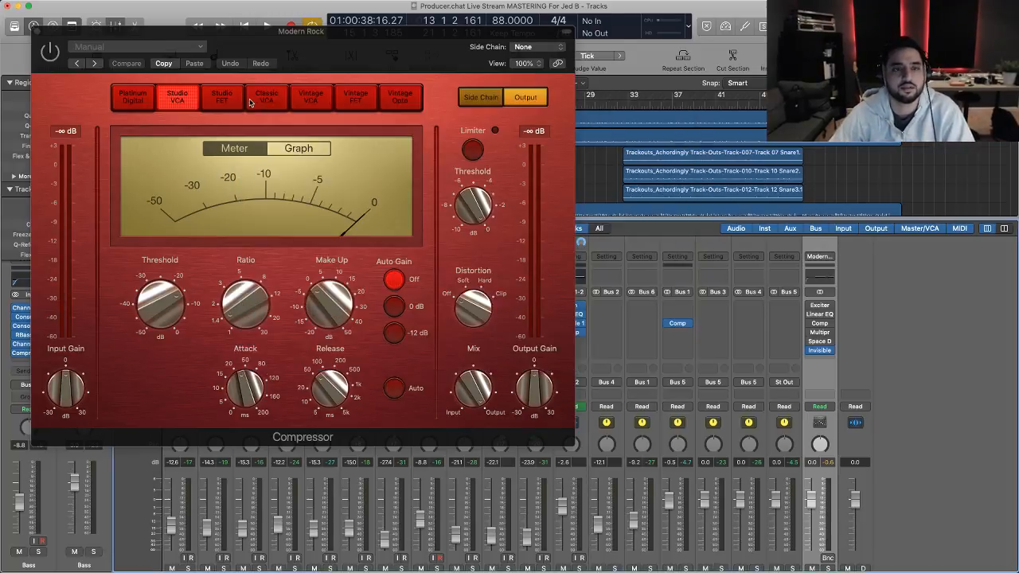
- Replace the Compressor in the Modern Rock chain with iZotope Ozone 8, decline the updater and move its window clear of the transport
left_click(833, 324)
mouse_move(852, 564)
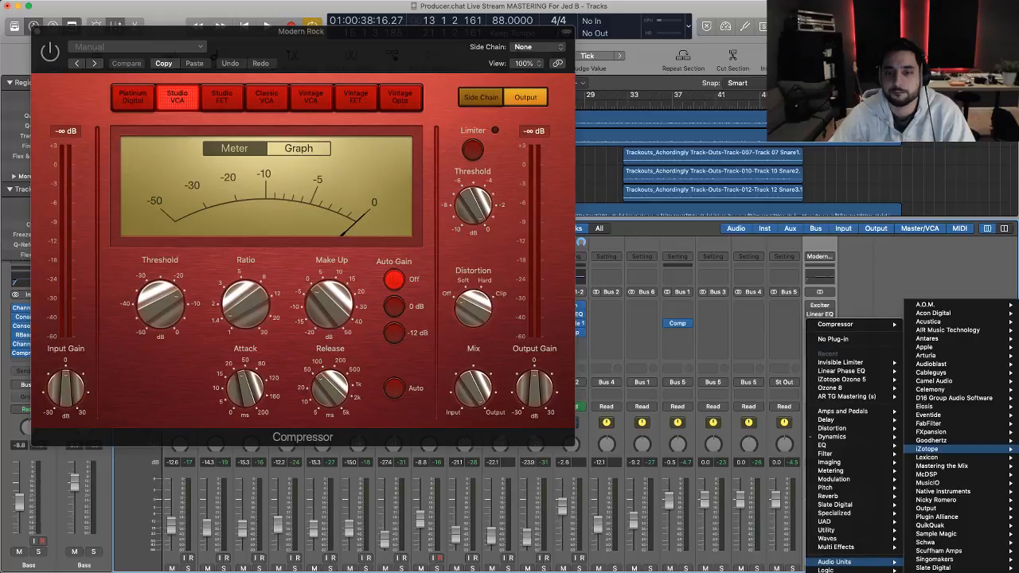
left_click(669, 396)
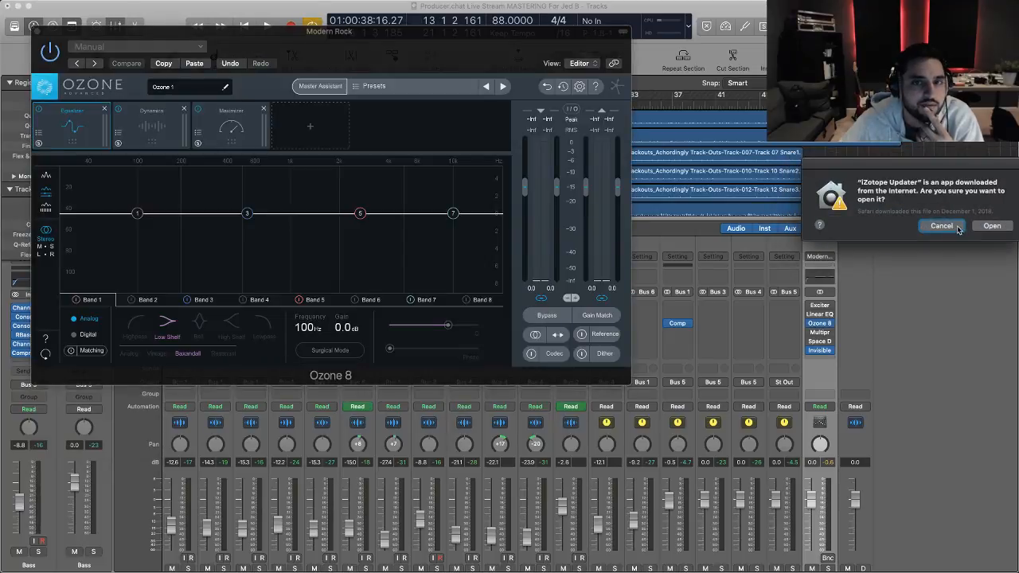
left_click_drag(426, 31, 691, 52)
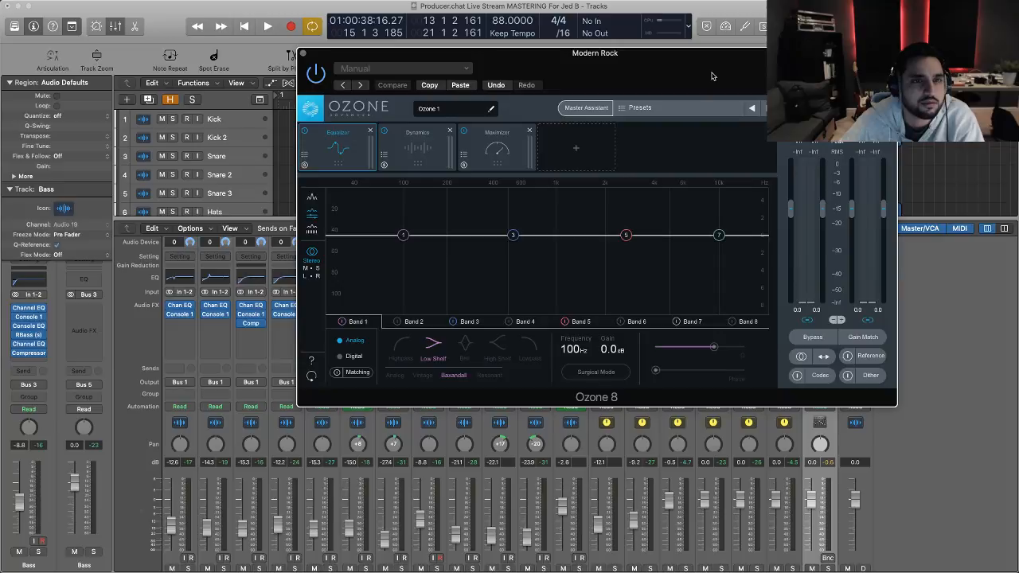
- Try Ozone's genre-specific Light Folk mastering preset, load Indie Rock instead and close the preset manager
left_click(655, 112)
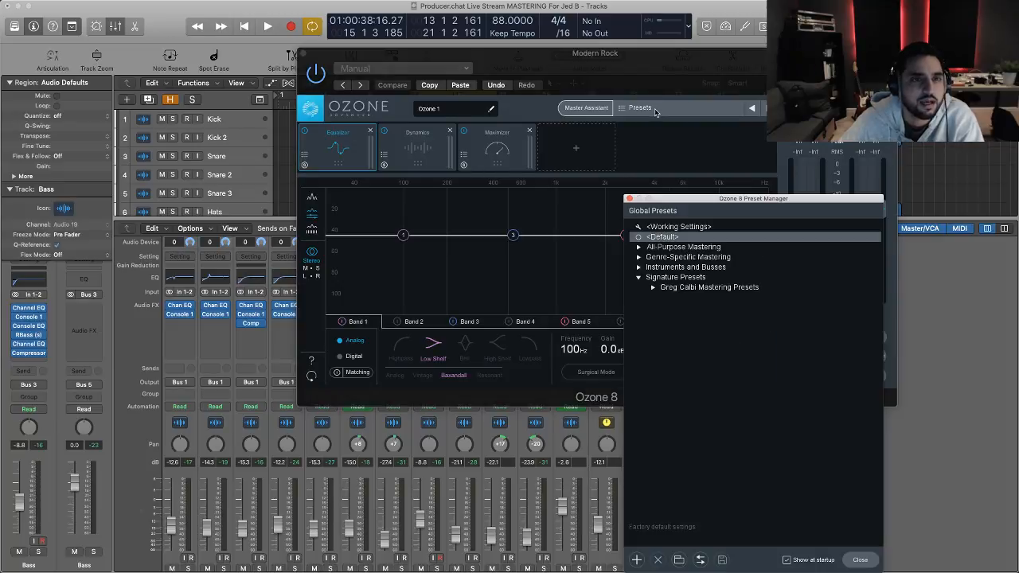
left_click_drag(739, 200, 694, 127)
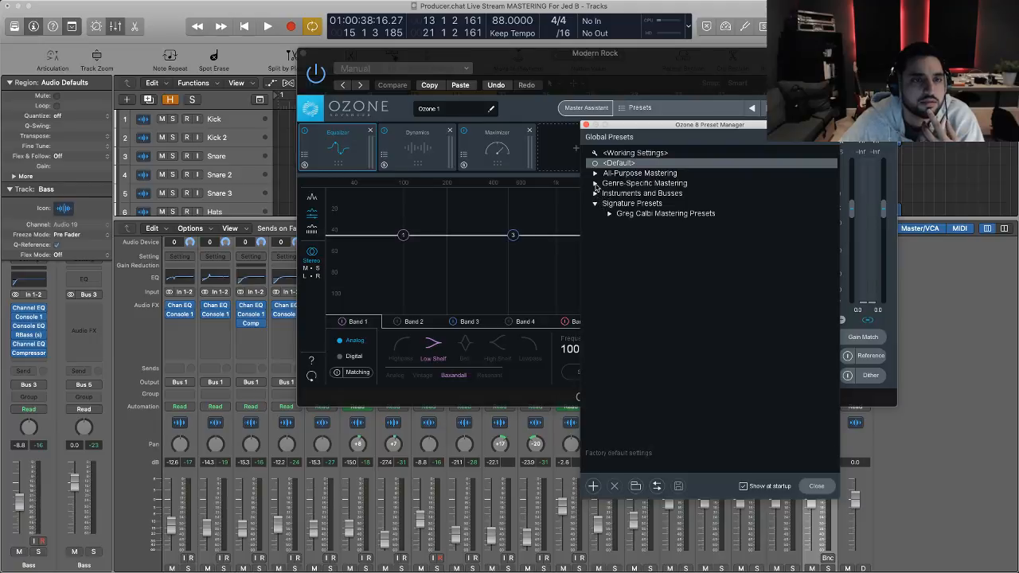
left_click(595, 183)
scroll(743, 293, "down", 1)
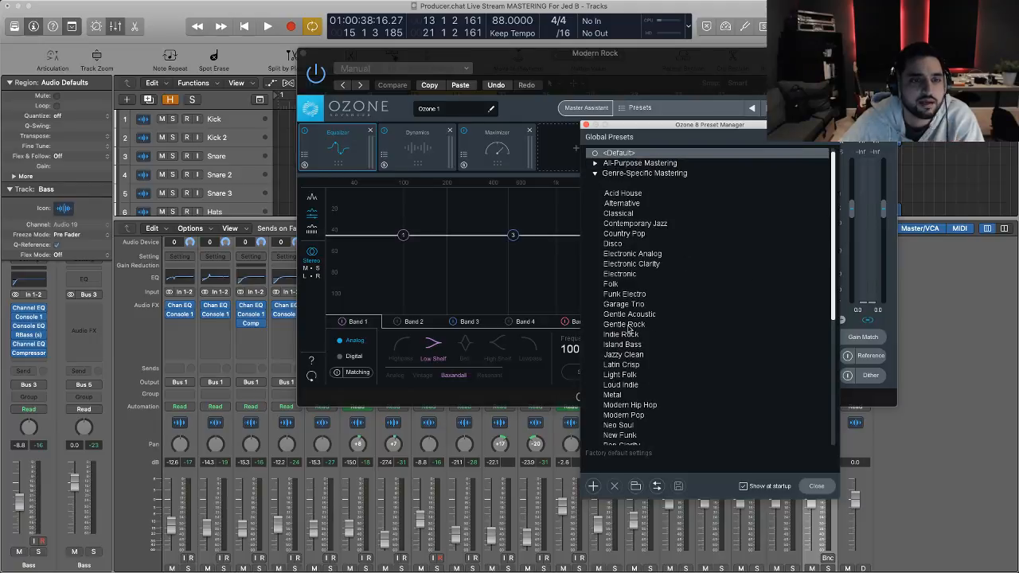
left_click(662, 376)
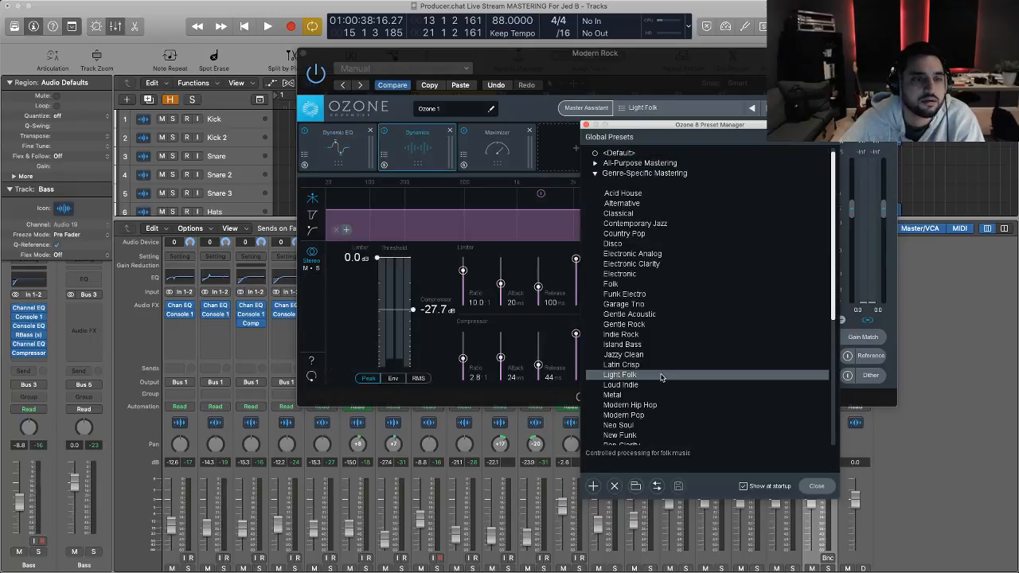
left_click(650, 335)
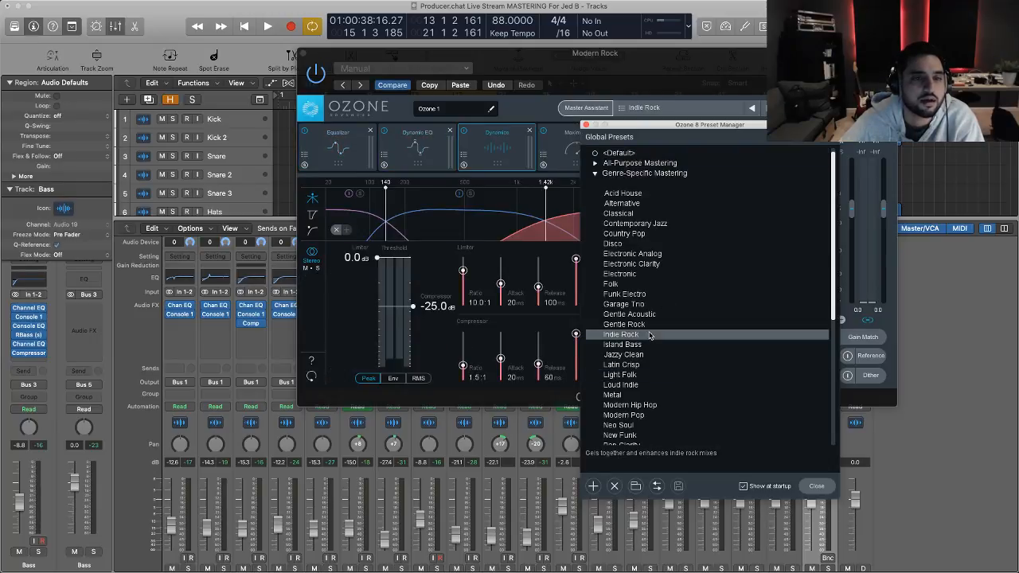
left_click(814, 486)
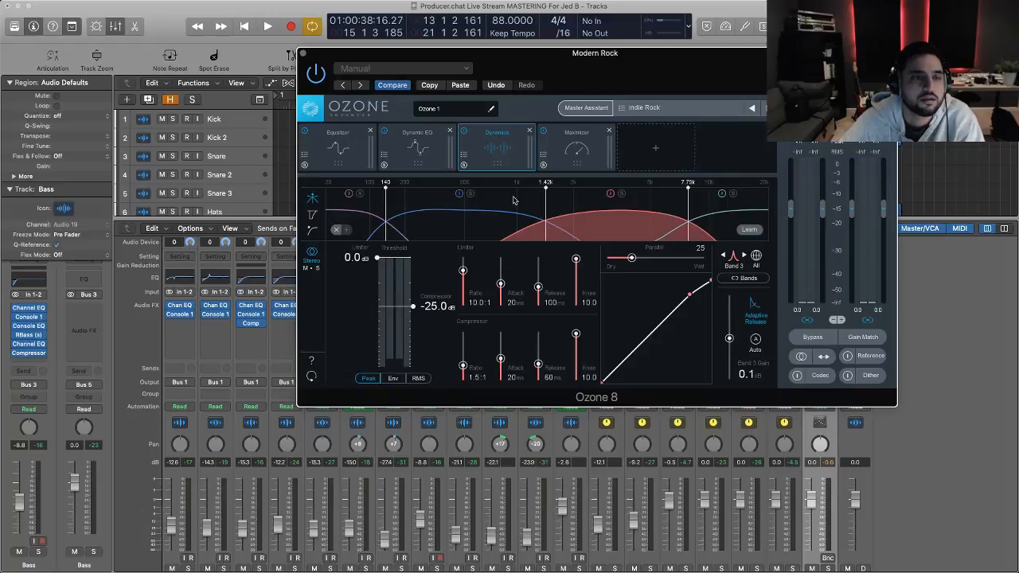
- Examine the Indie Rock preset's Equalizer, Dynamic EQ, Dynamics and Maximizer modules, comparing the two EQ stages
left_click_drag(680, 55, 623, 59)
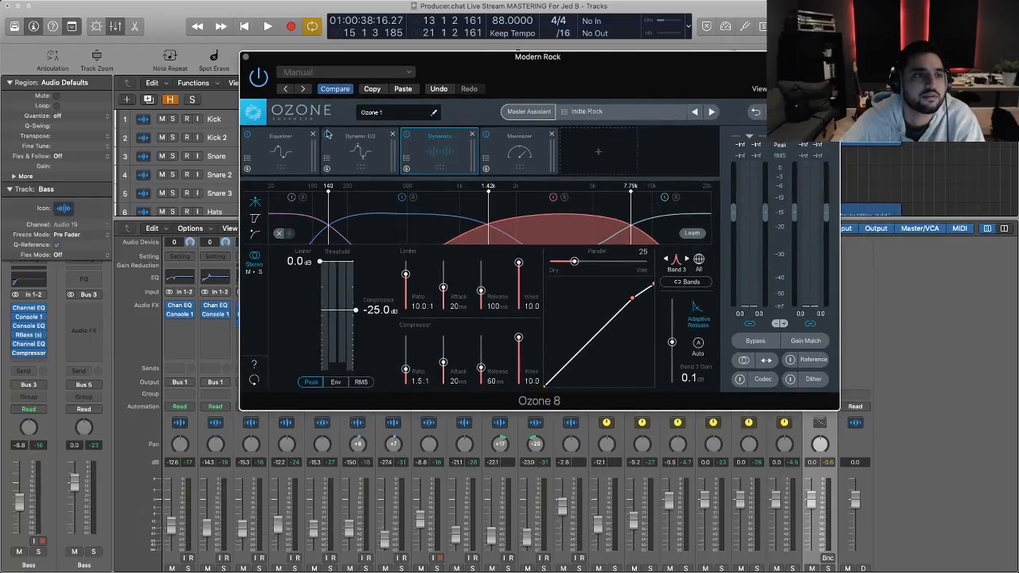
left_click(290, 152)
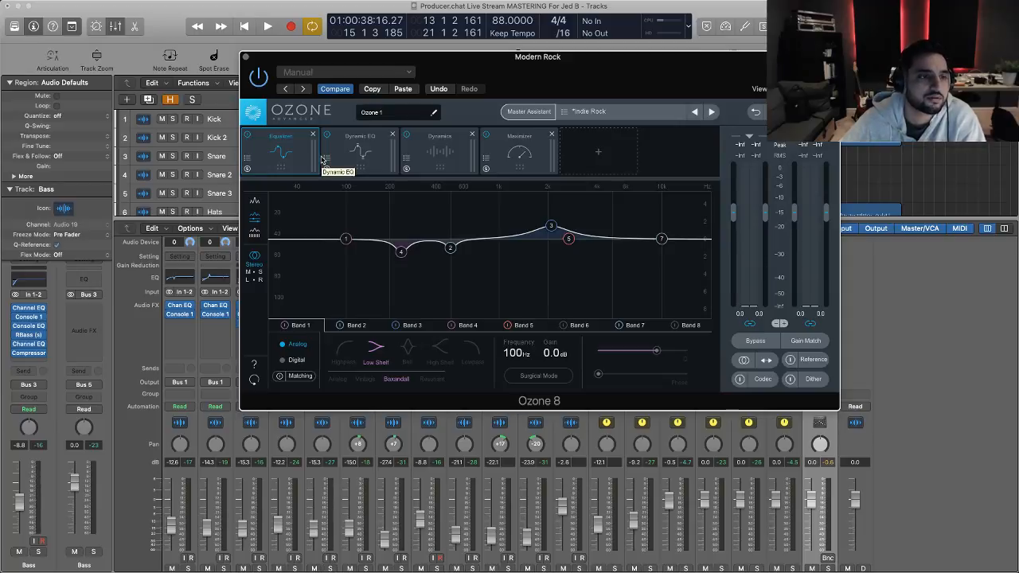
left_click(345, 154)
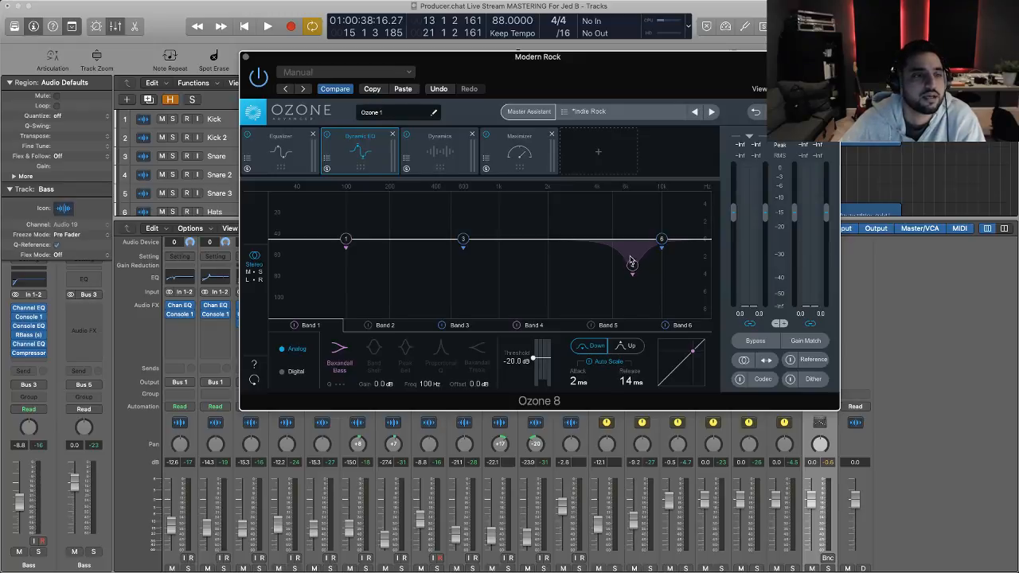
left_click(443, 162)
left_click(378, 152)
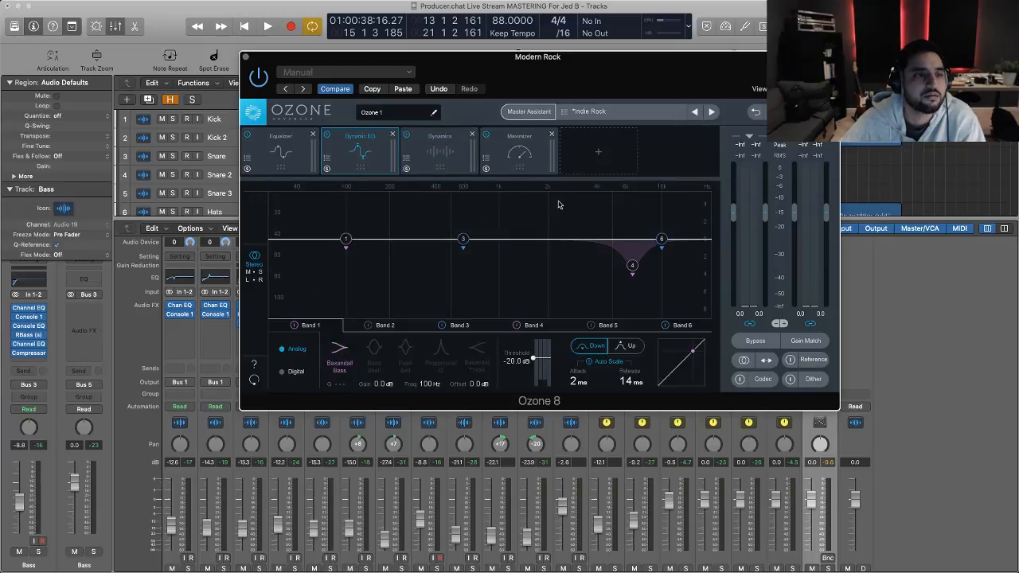
left_click(293, 143)
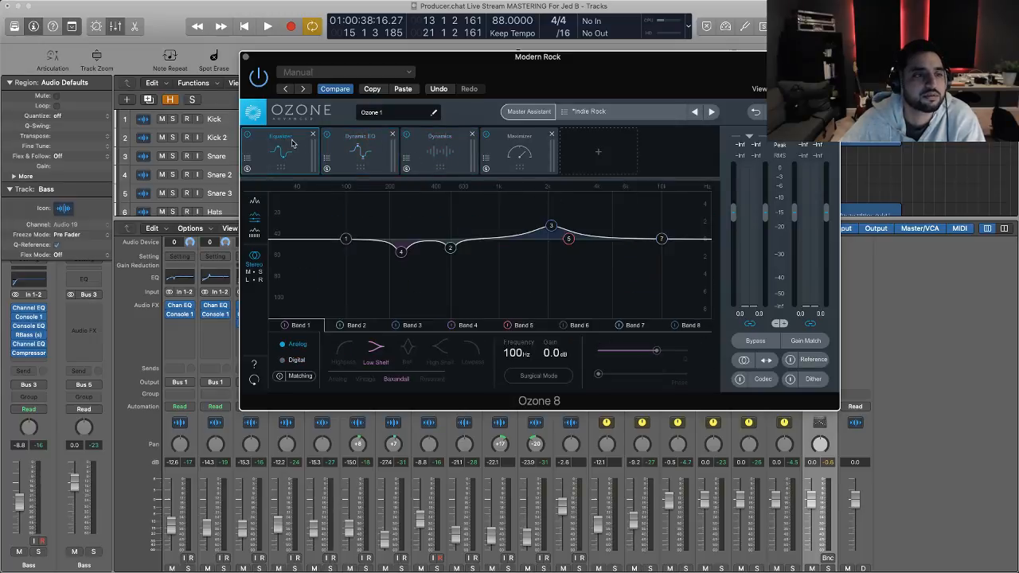
left_click(358, 142)
left_click(291, 161)
left_click(348, 158)
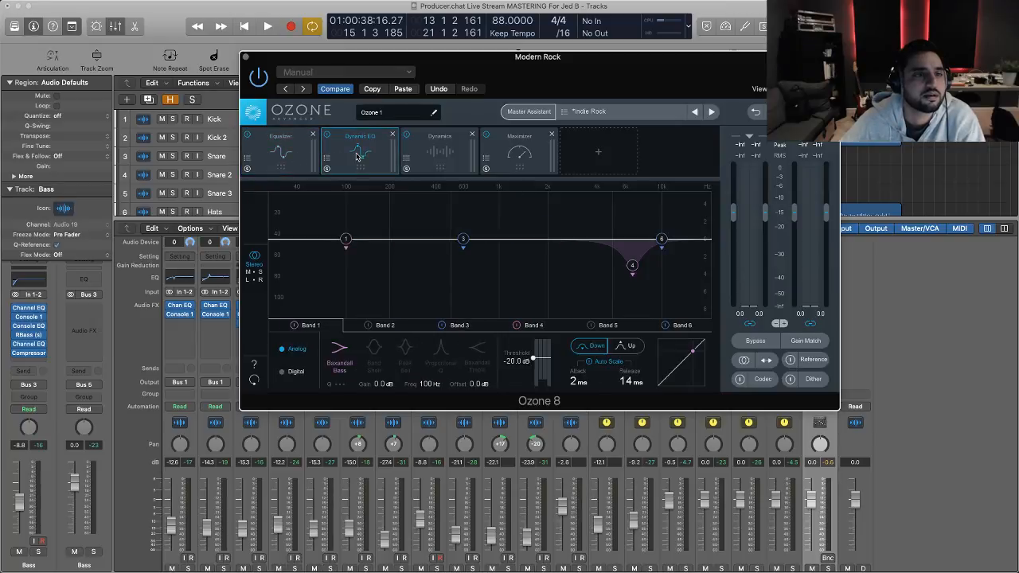
left_click(304, 157)
left_click(360, 153)
left_click(440, 157)
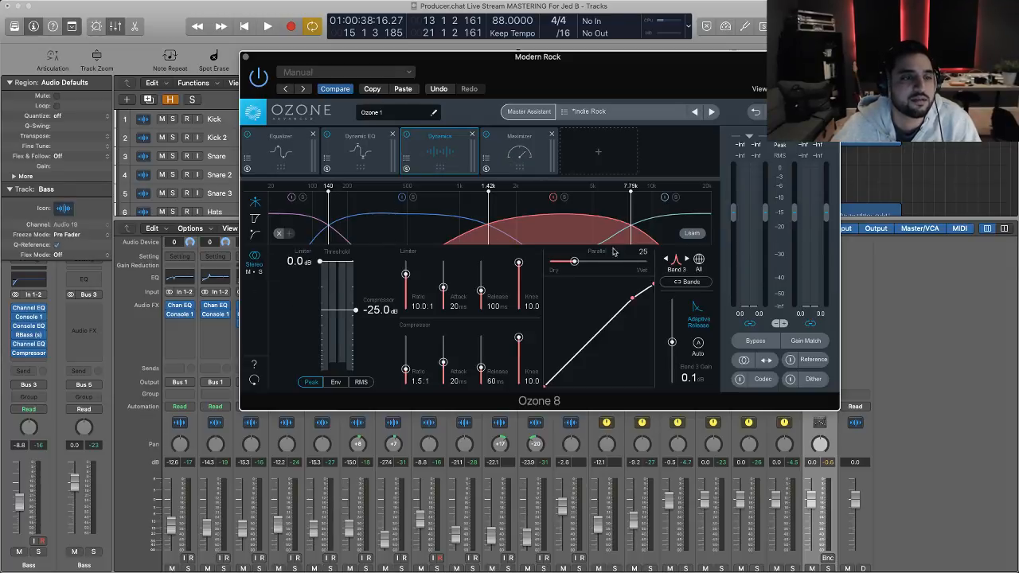
left_click(529, 159)
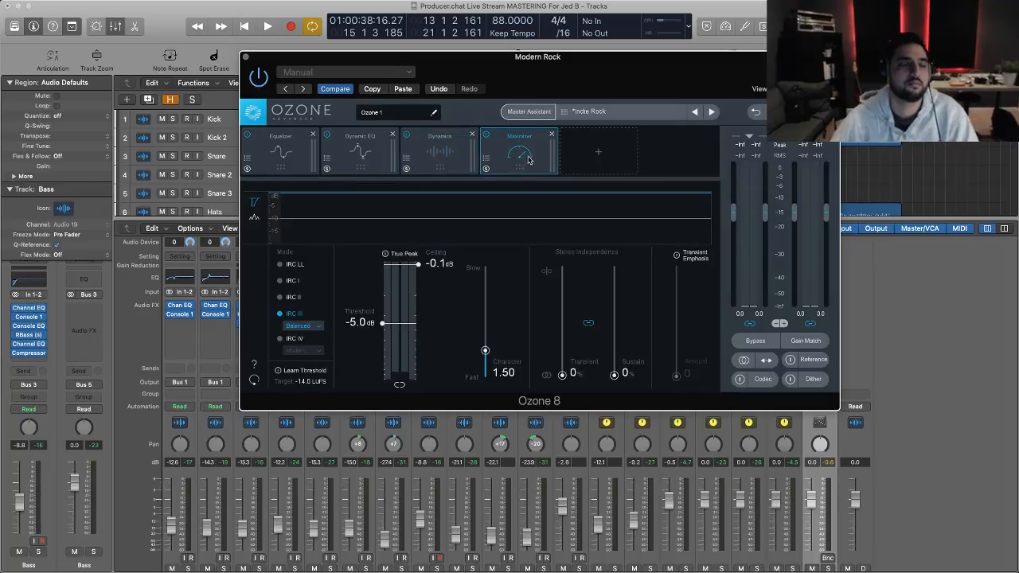
- Play the cycle with Ozone's Indie Rock preset, compare it bypassed and active, and stop playback
key("space")
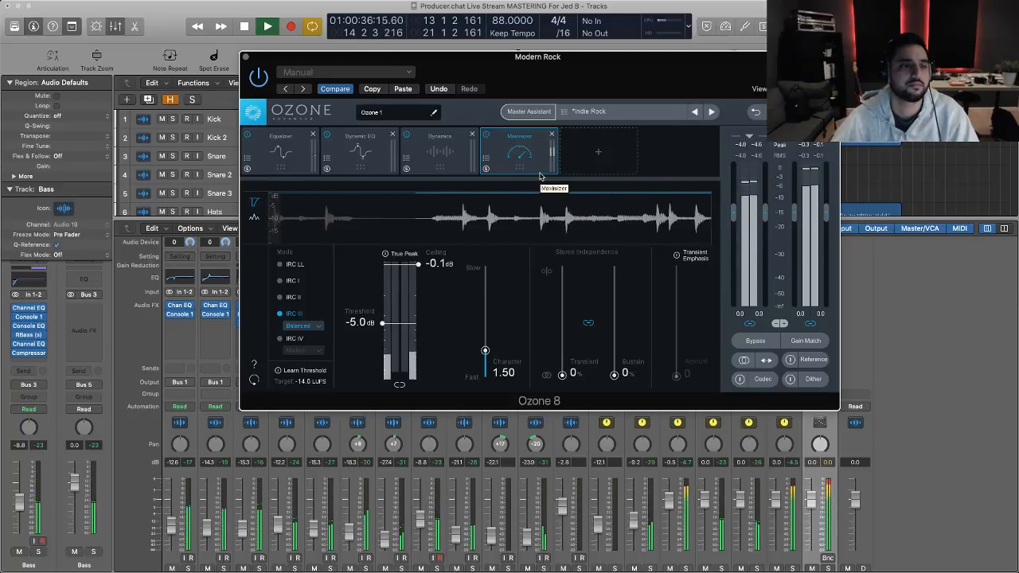
left_click(261, 84)
left_click(260, 84)
key("space")
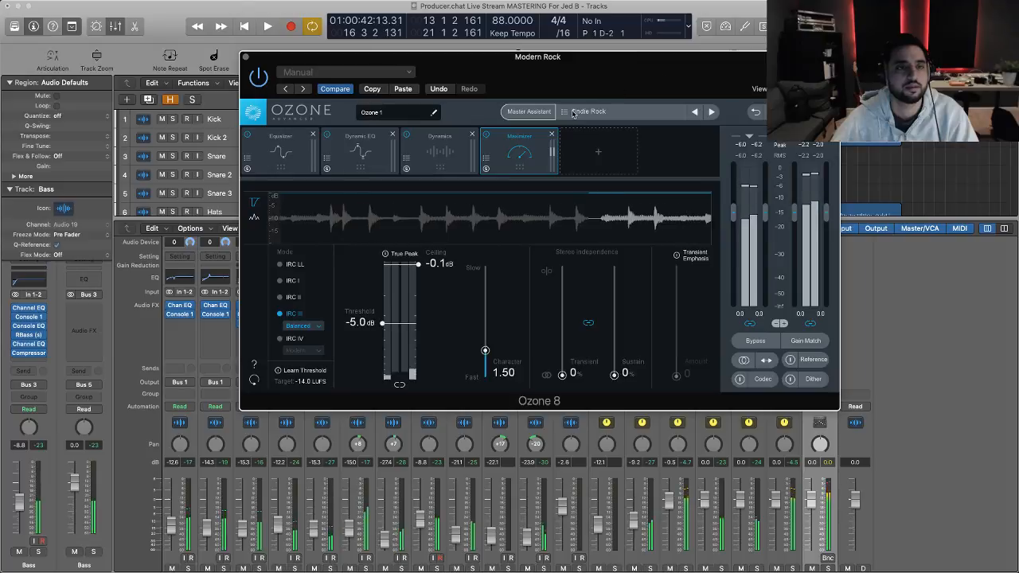
- Load Ozone's genre-specific Gentle Rock mastering preset in place of Indie Rock
left_click(590, 113)
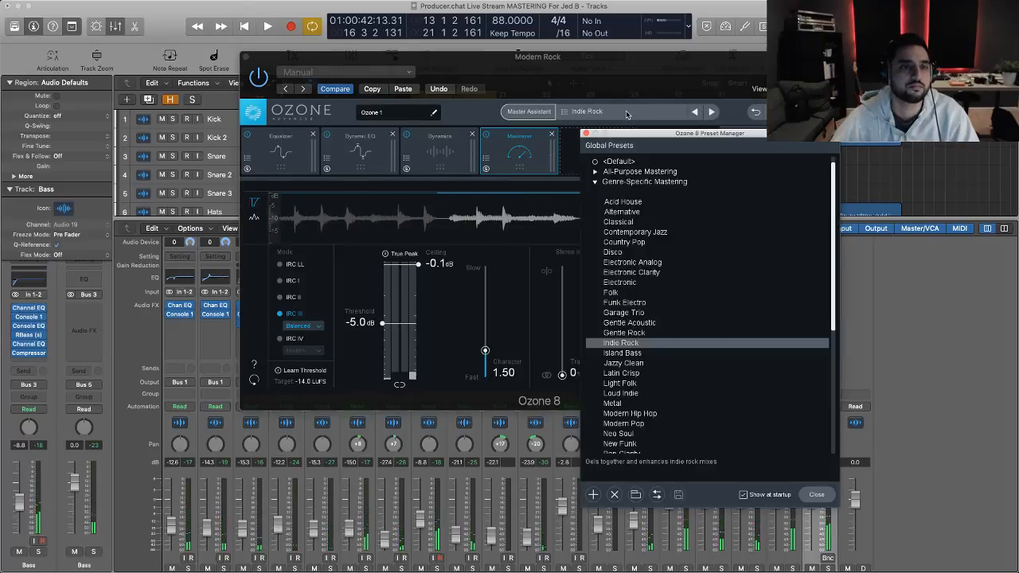
left_click(641, 333)
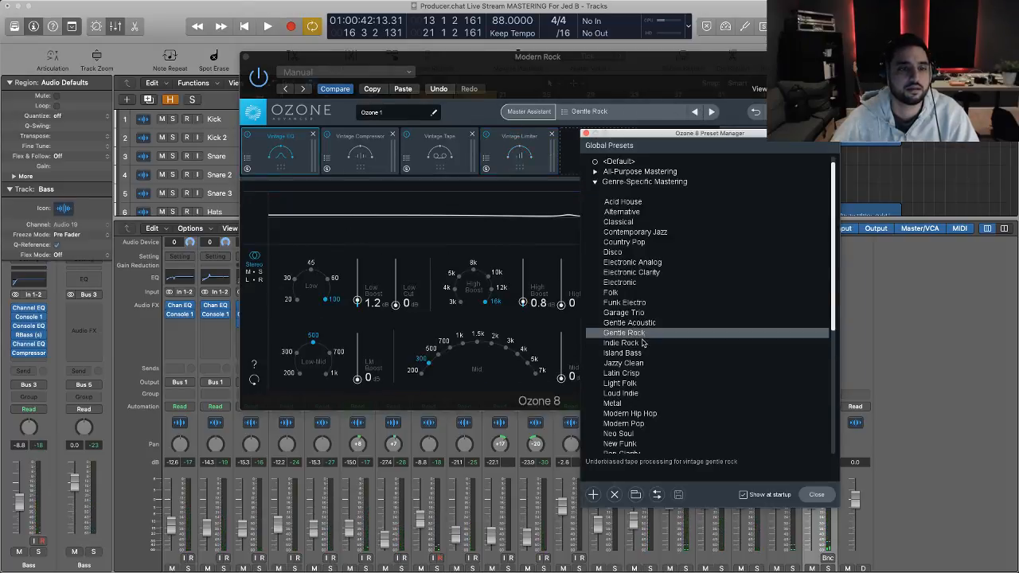
- Close the preset manager and audition the Gentle Rock preset while examining its Vintage Compressor, Vintage Tape and Vintage Limiter modules
left_click(817, 495)
key("space")
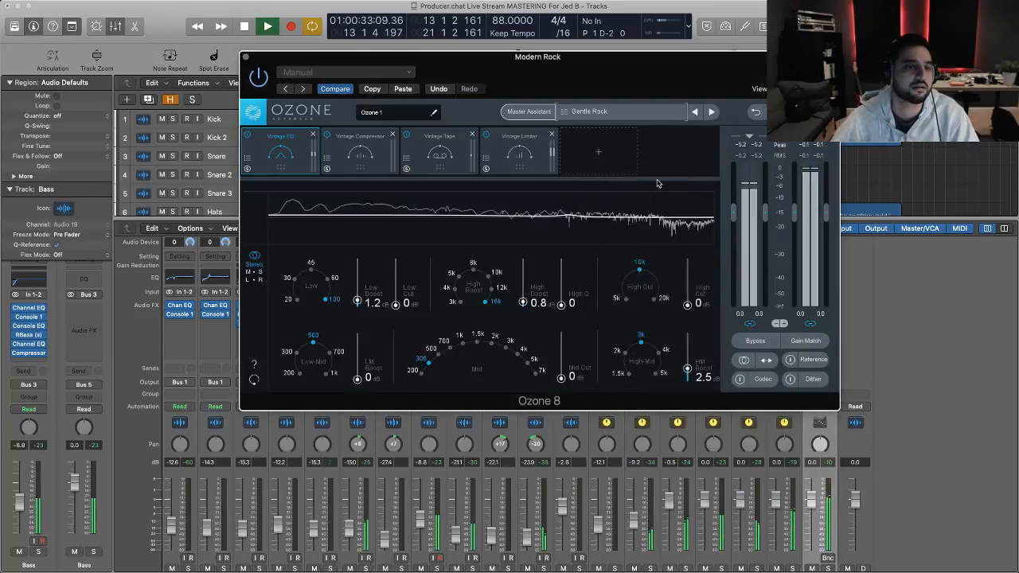
left_click(442, 151)
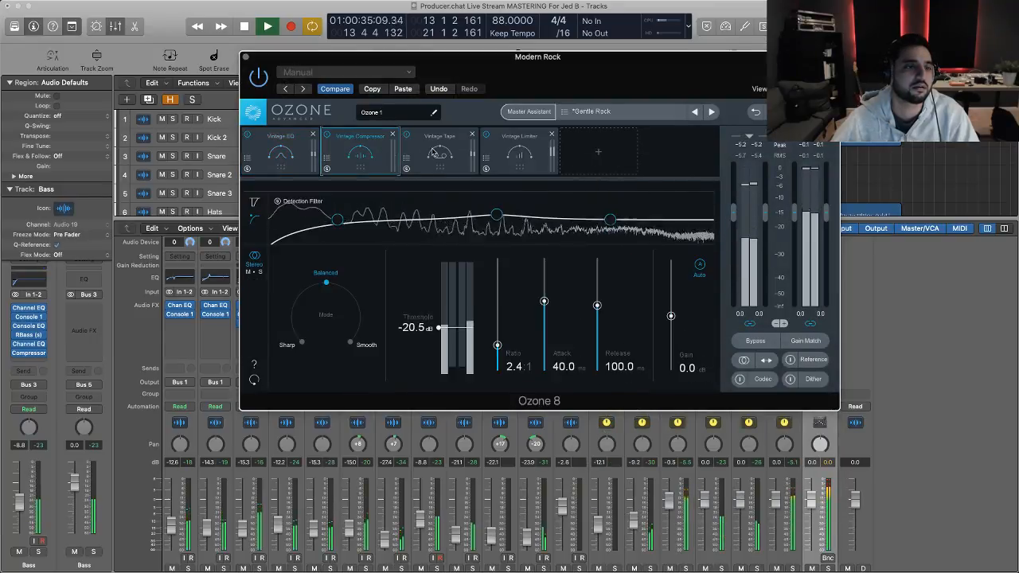
key("space")
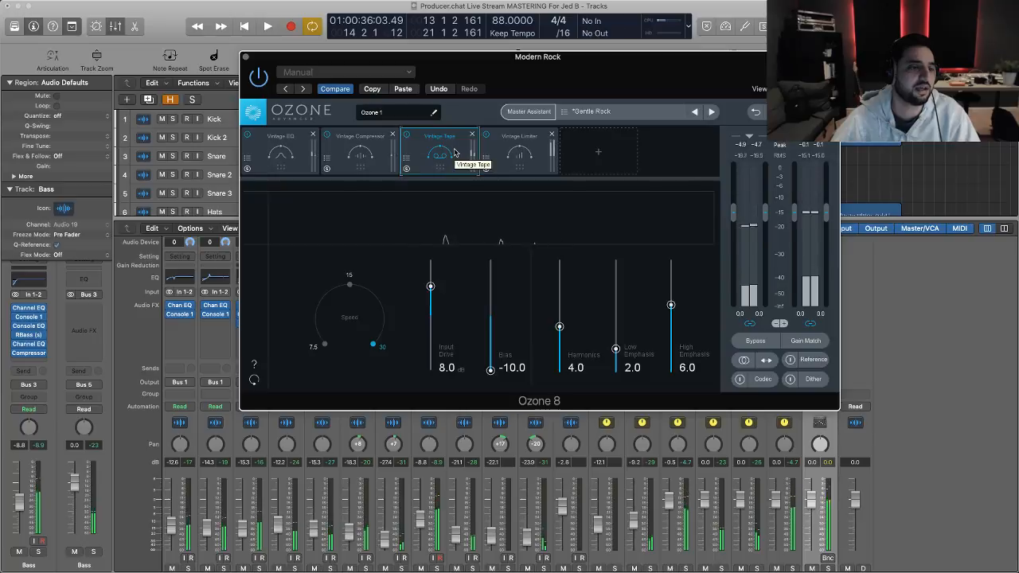
left_click(512, 158)
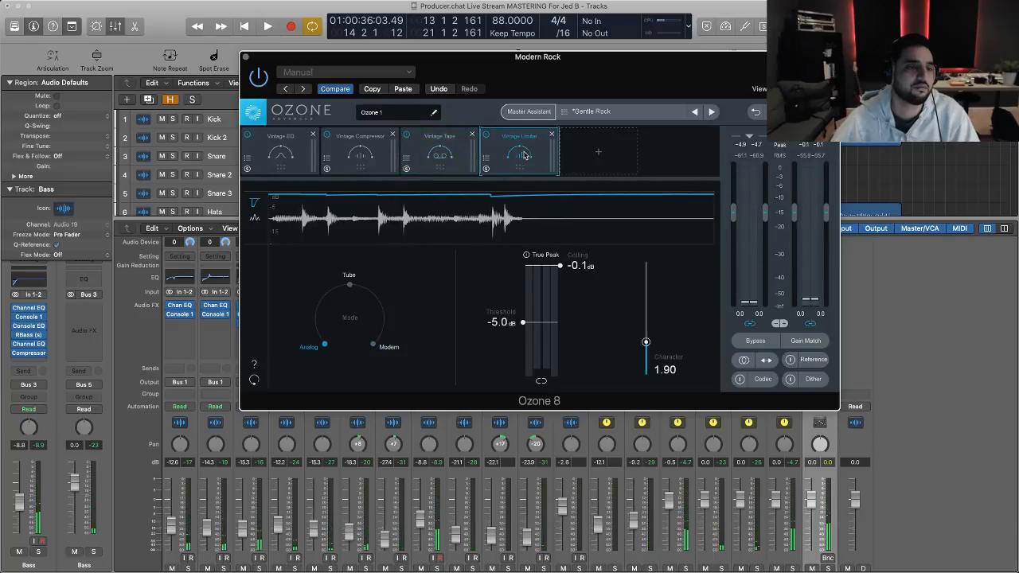
left_click(379, 159)
key("space")
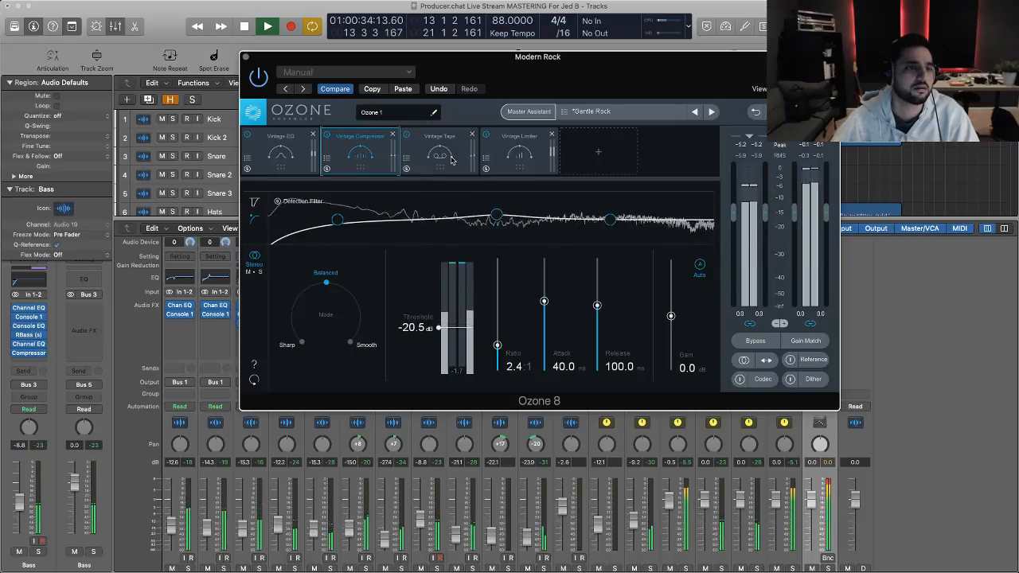
key("space")
left_click(426, 164)
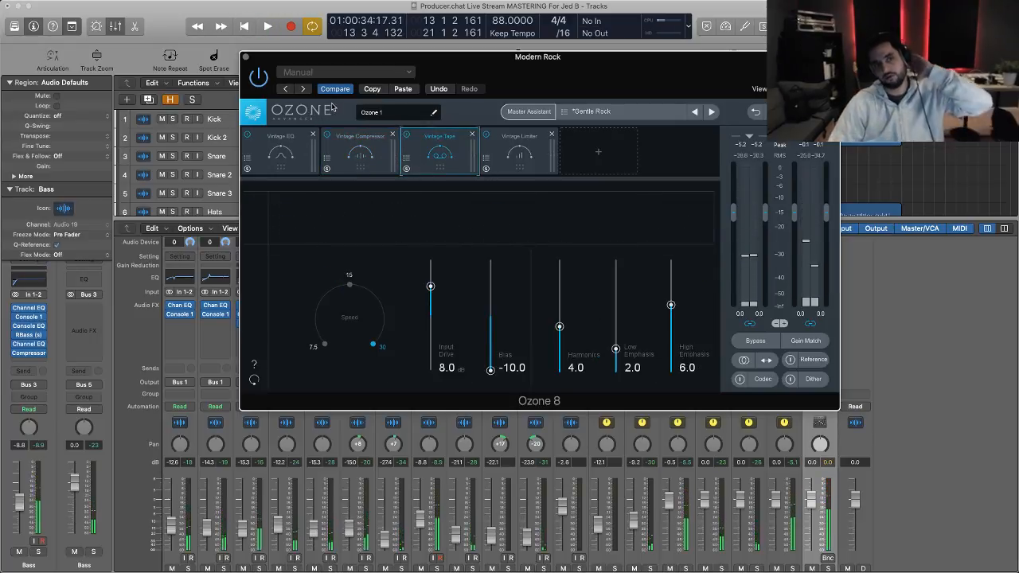
- View the target options in Ozone's Master Assistant, then close the plug-in window
left_click(530, 115)
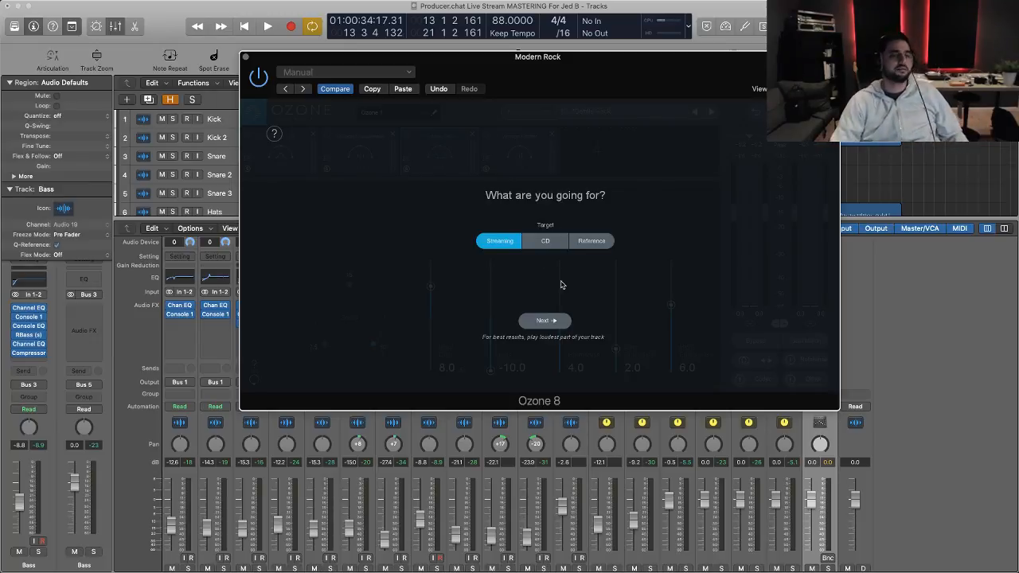
left_click_drag(474, 59, 450, 70)
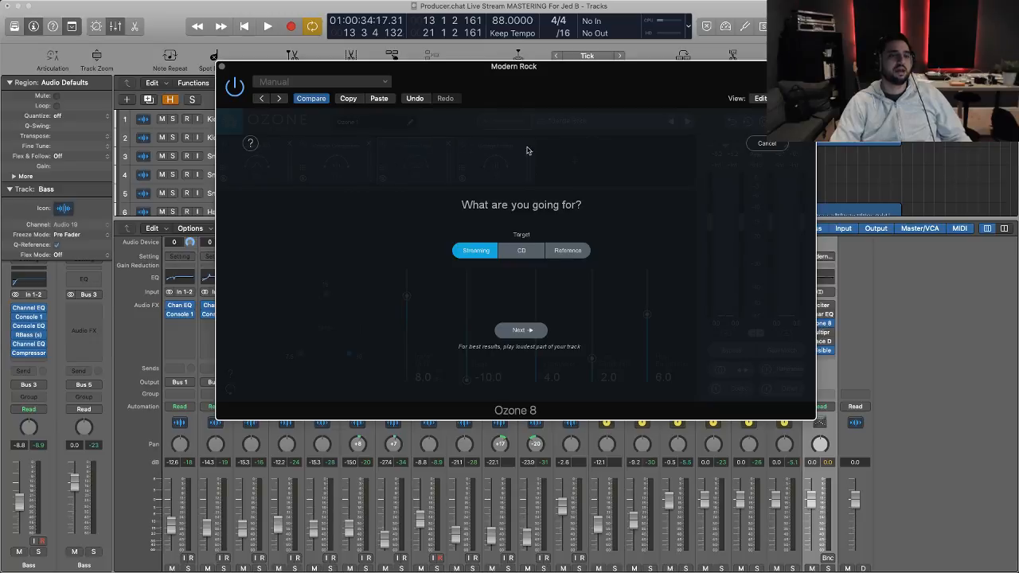
left_click_drag(571, 66, 684, 139)
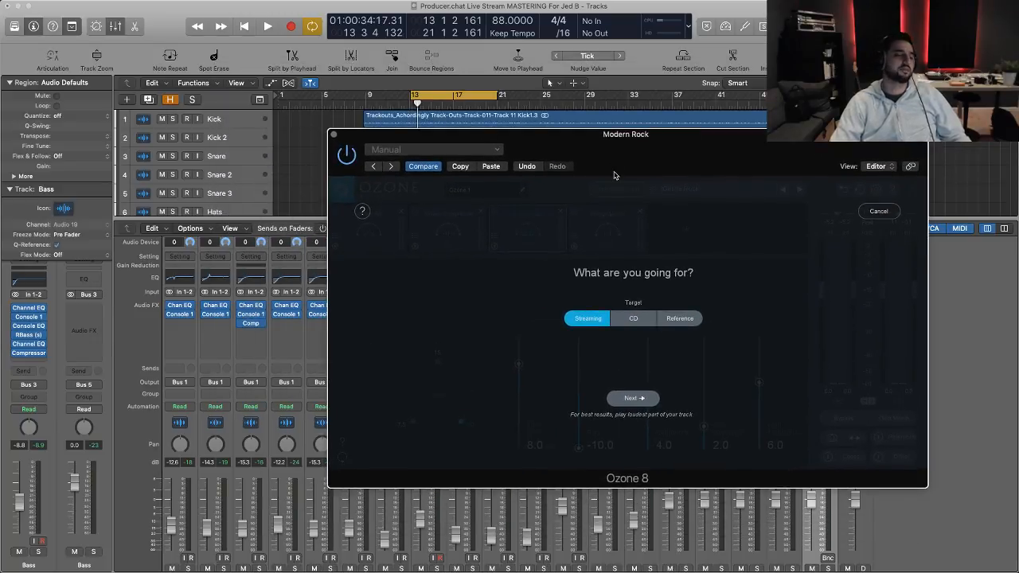
left_click(333, 133)
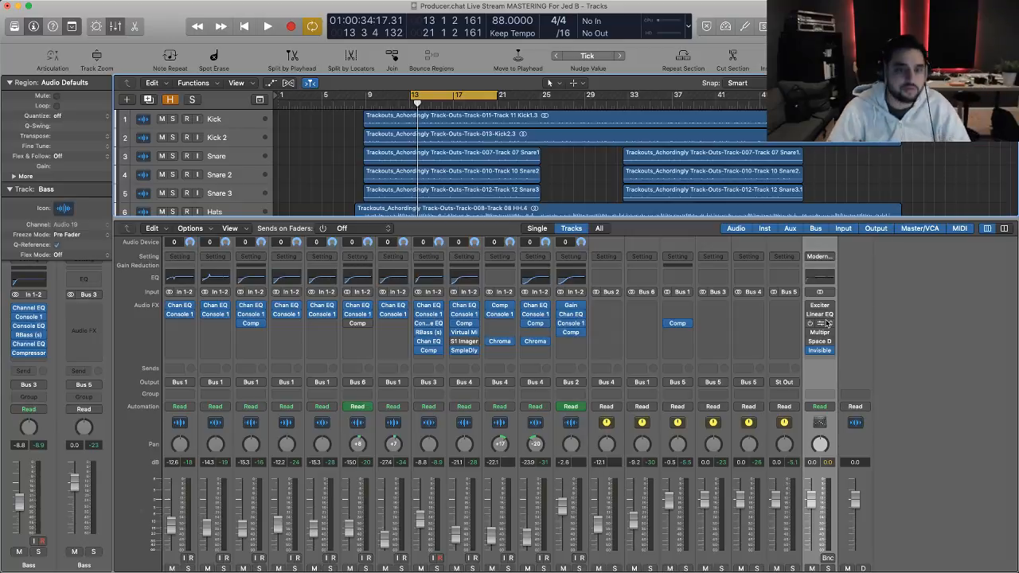
- Replace Space Designer on the Modern Rock master channel with iZotope's Ozone 8 Exciter and decline opening the iZotope Updater
scroll(828, 335, "up", 1)
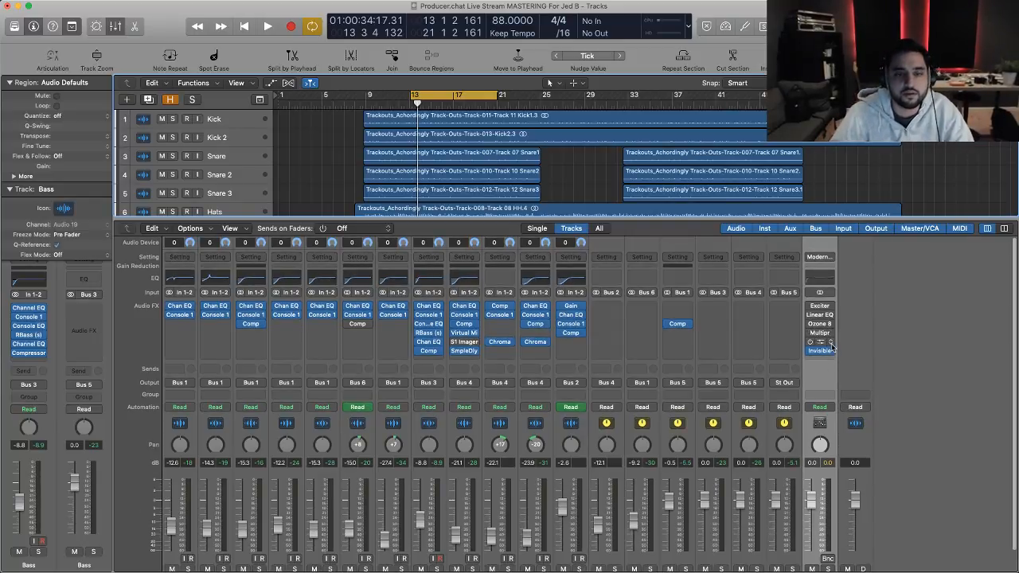
left_click(831, 347)
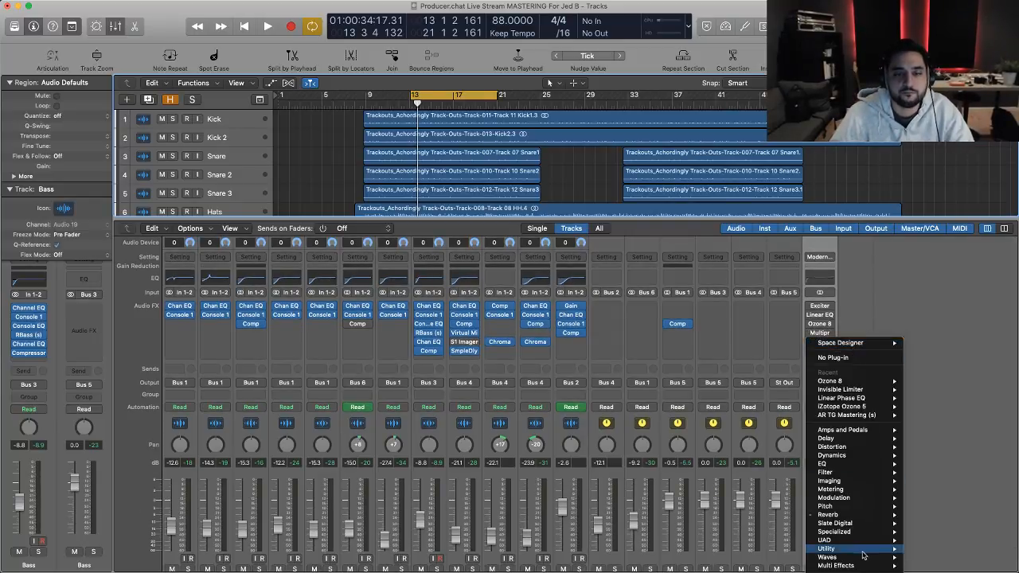
mouse_move(860, 570)
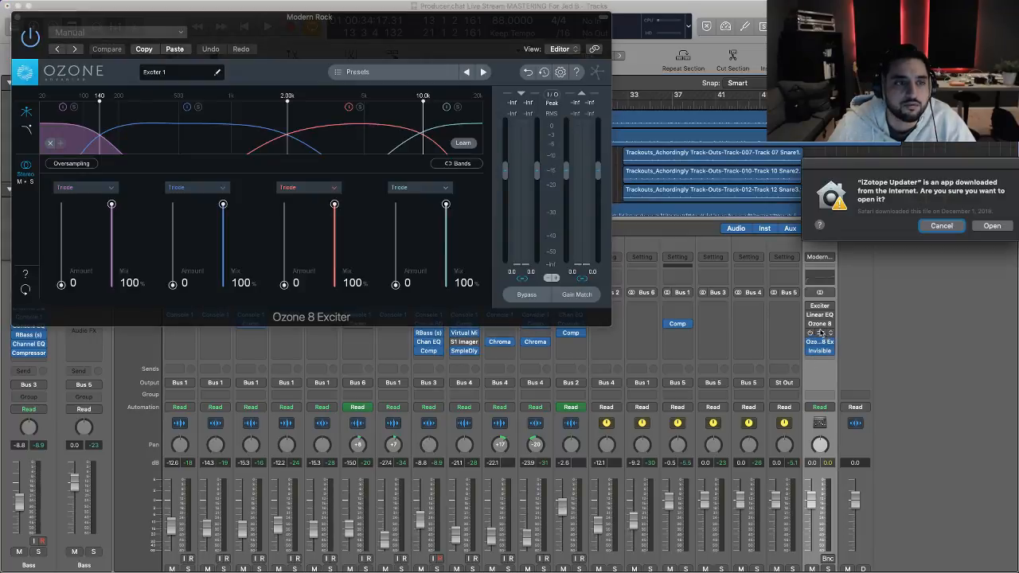
left_click(941, 224)
left_click_drag(386, 20, 556, 71)
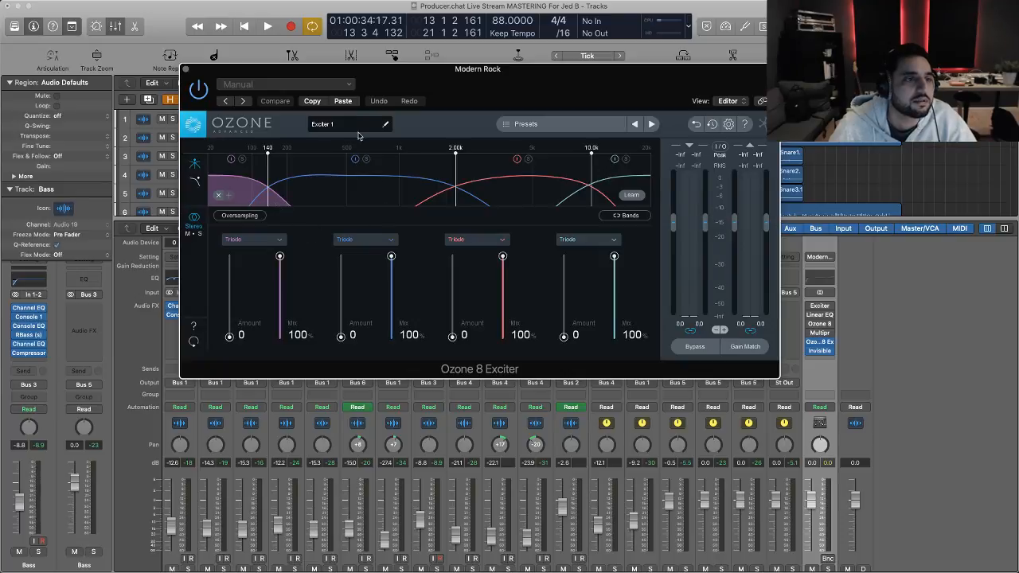
- Browse the Ozone 8 Exciter presets and close the preset manager without loading one
left_click(559, 126)
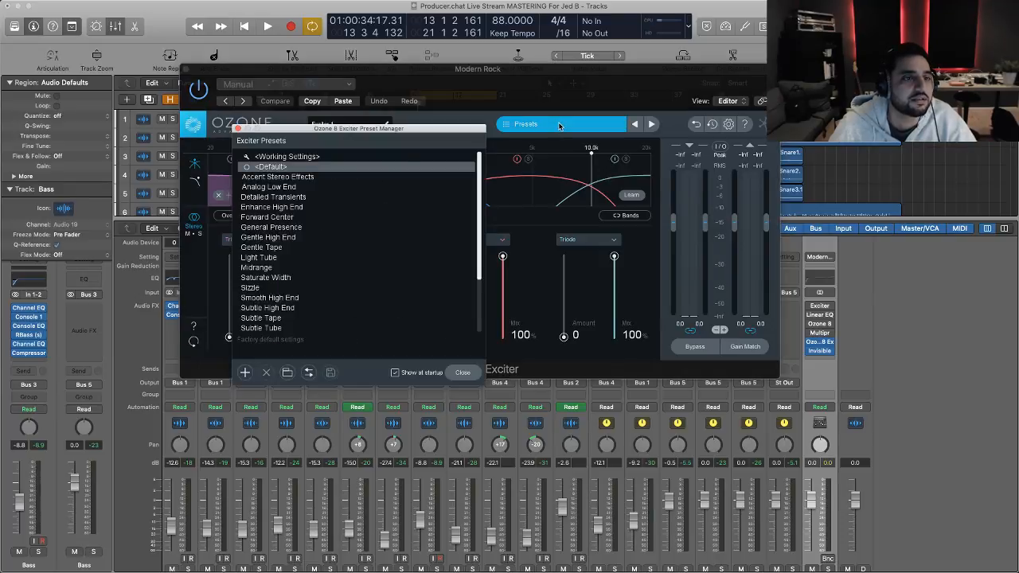
scroll(297, 275, "down", 2)
scroll(296, 274, "up", 3)
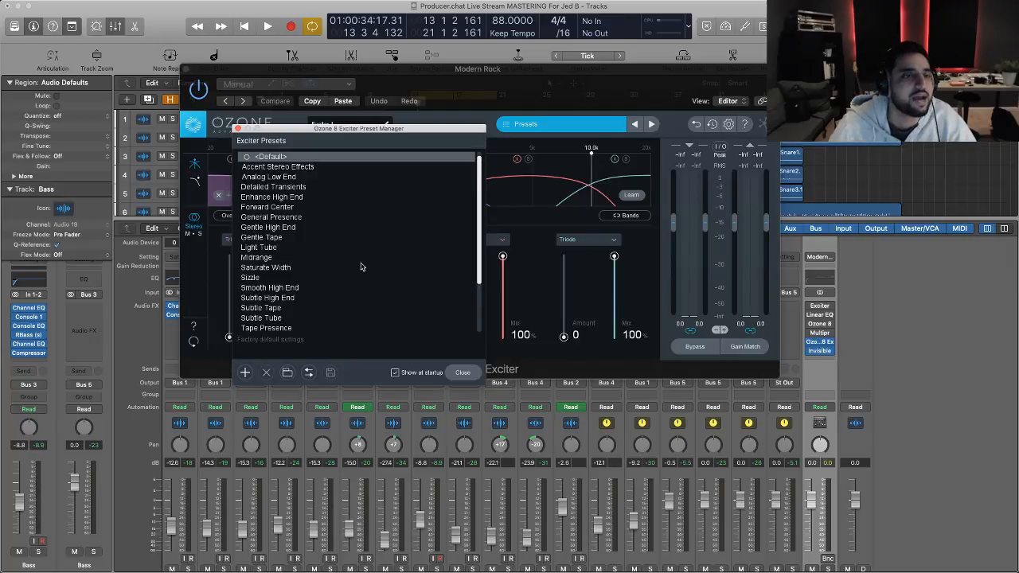
left_click(238, 129)
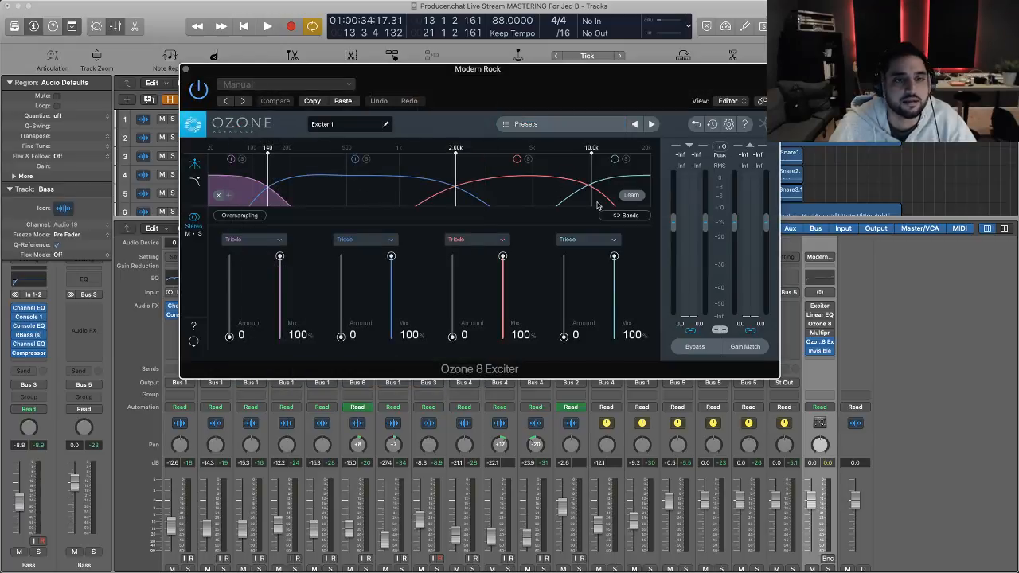
- Replace the Ozone 8 Exciter on the master channel with Ozone 8 Dynamics and decline opening the iZotope Updater
left_click(833, 342)
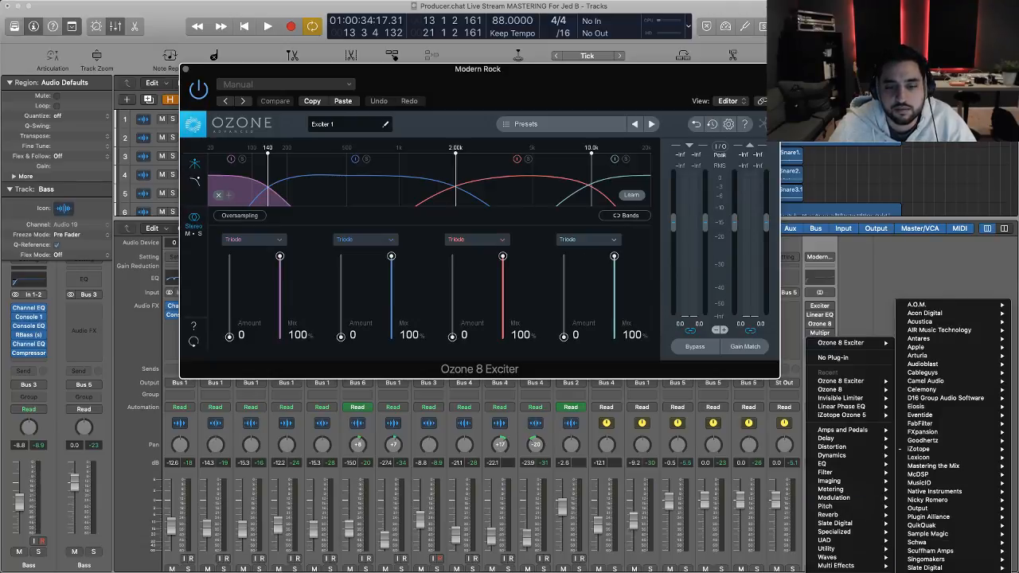
mouse_move(958, 452)
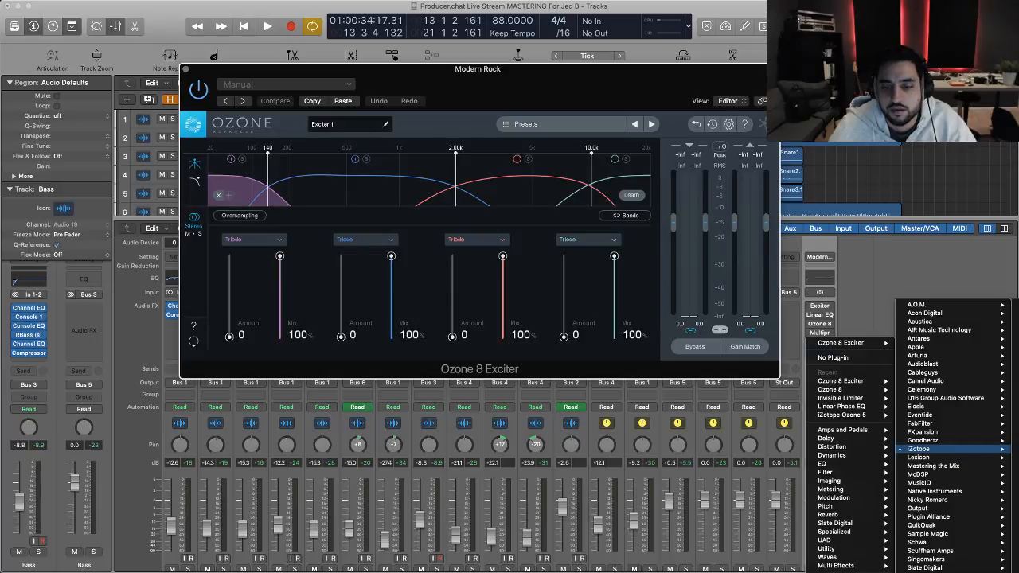
left_click(1015, 449)
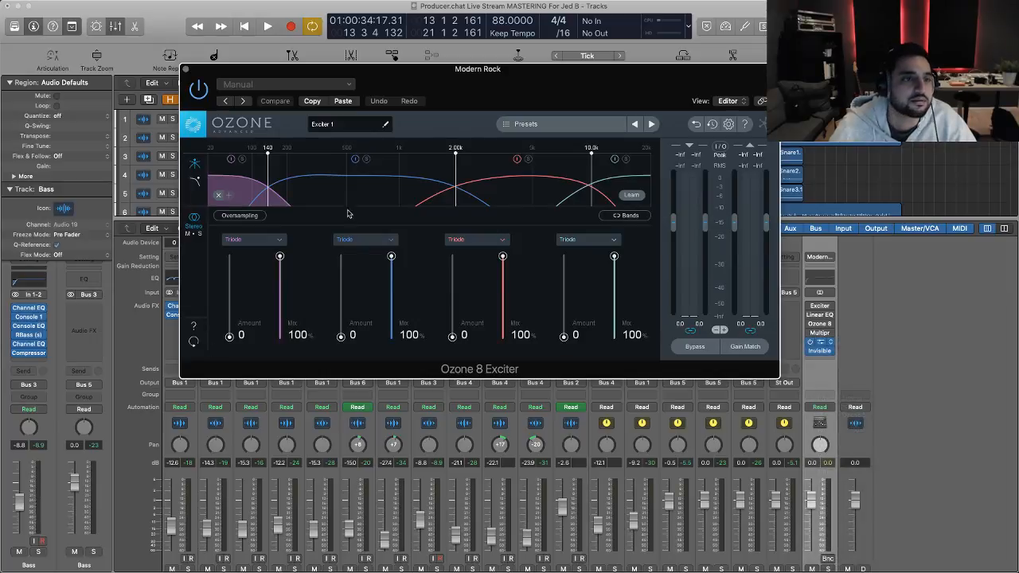
left_click(942, 225)
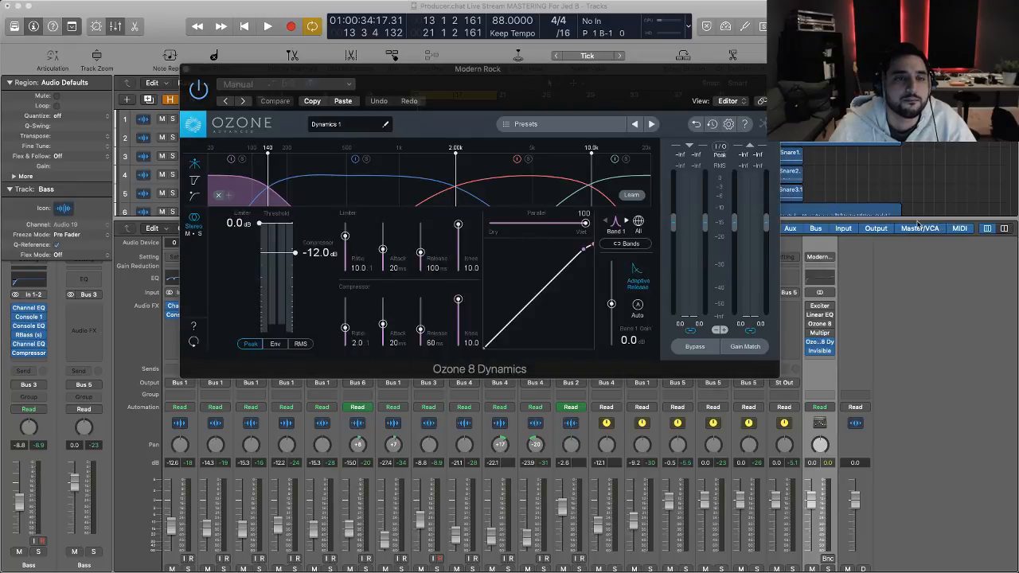
left_click_drag(565, 71, 678, 104)
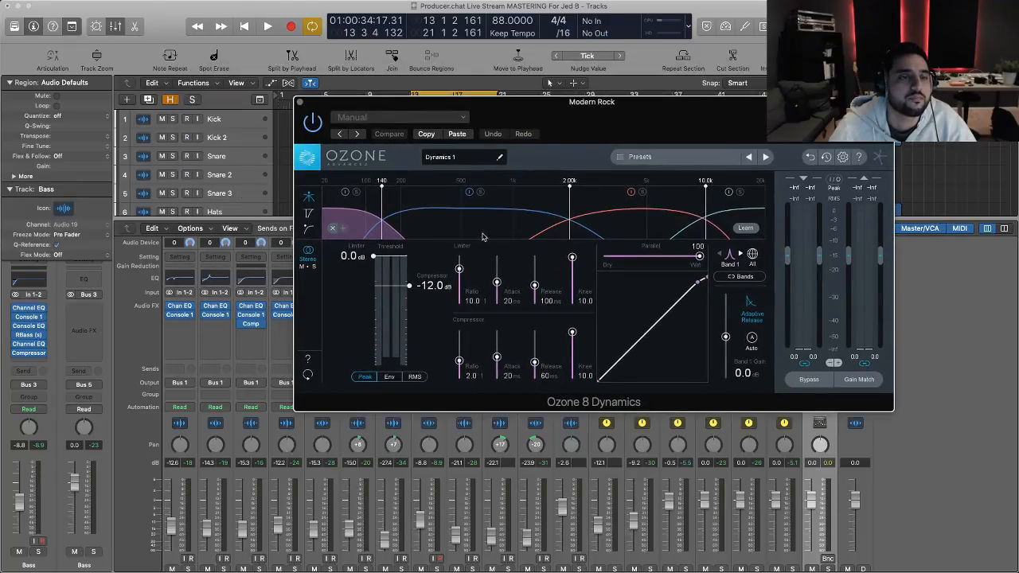
- Browse the full list of Ozone 8 Dynamics presets, then close the preset manager and the plug-in window
left_click(637, 159)
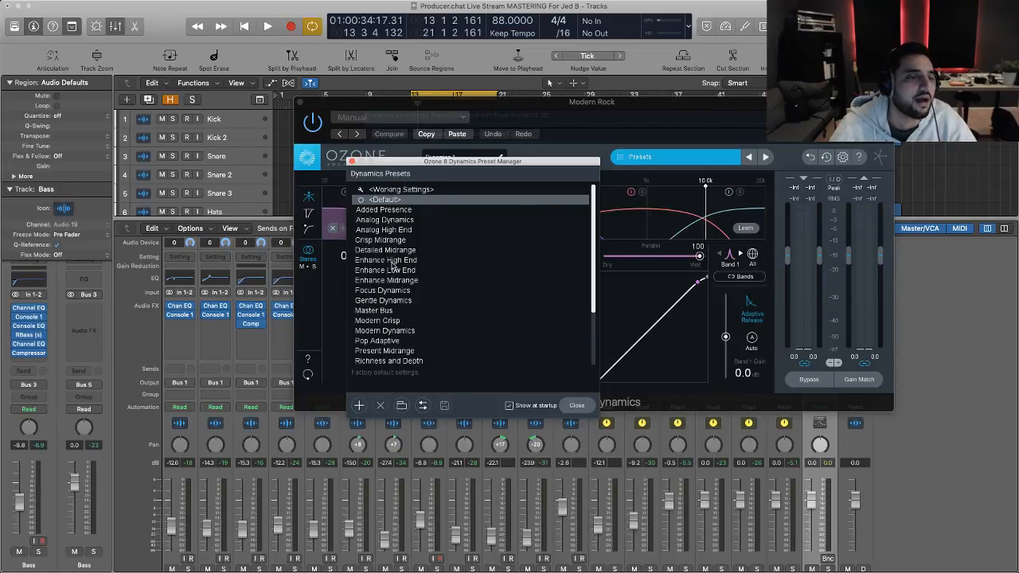
scroll(398, 237, "down", 1)
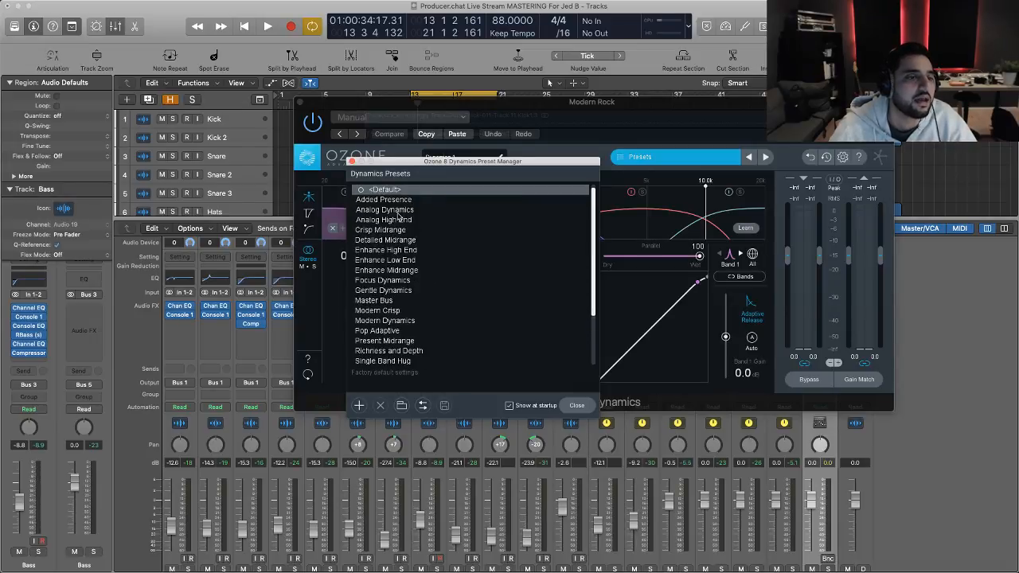
scroll(398, 217, "down", 4)
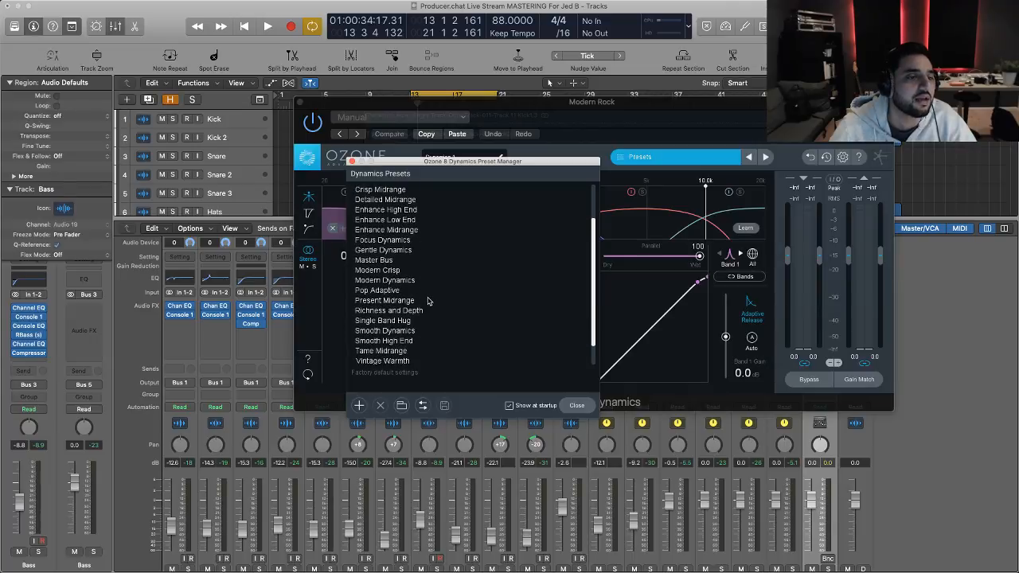
scroll(420, 318, "down", 2)
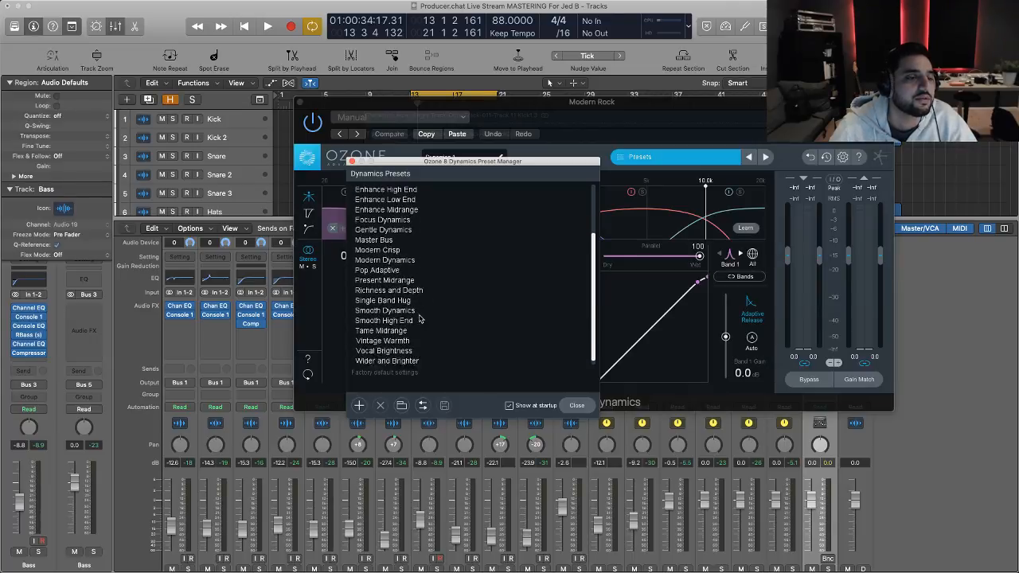
scroll(419, 318, "down", 1)
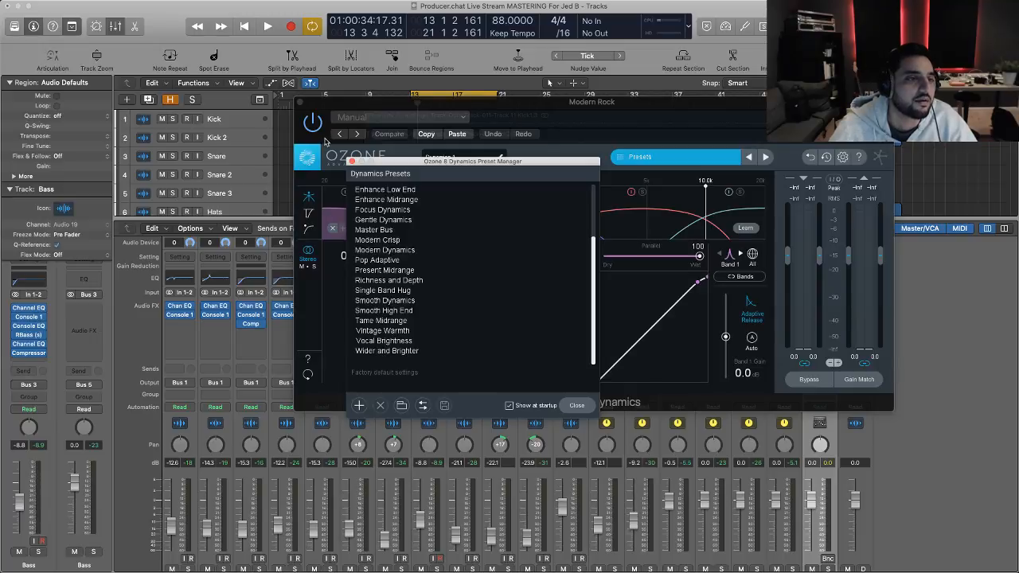
left_click(352, 161)
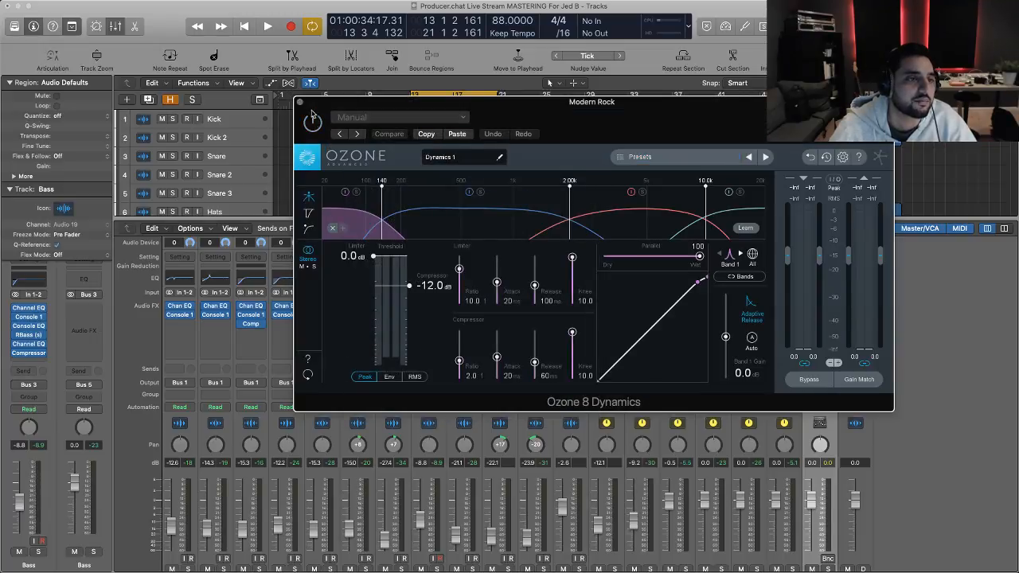
left_click(300, 103)
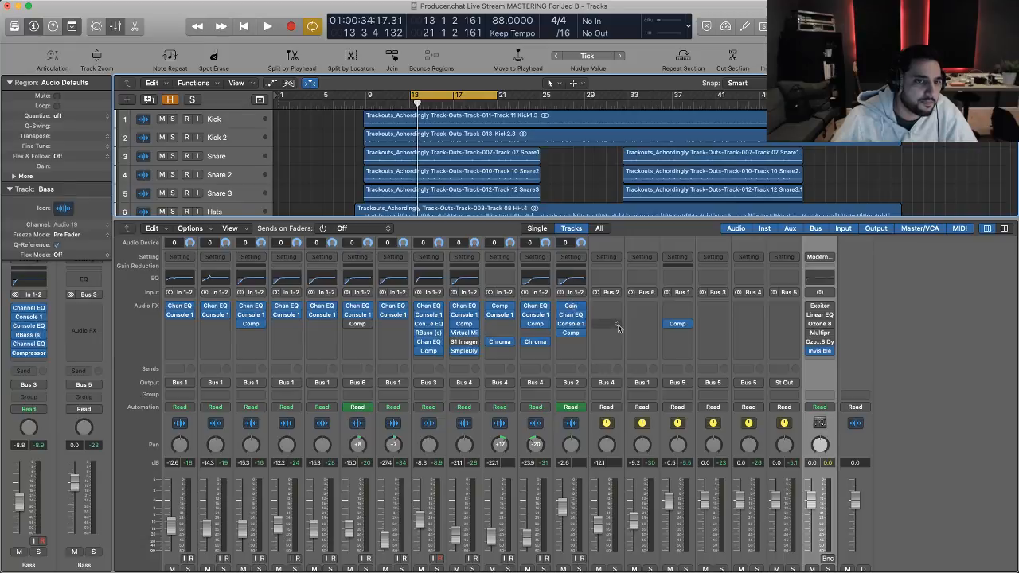
- Insert Slate Digital's Virtual Mix Rack on the String B Aux channel and move its window clear of the master channel
left_click(618, 324)
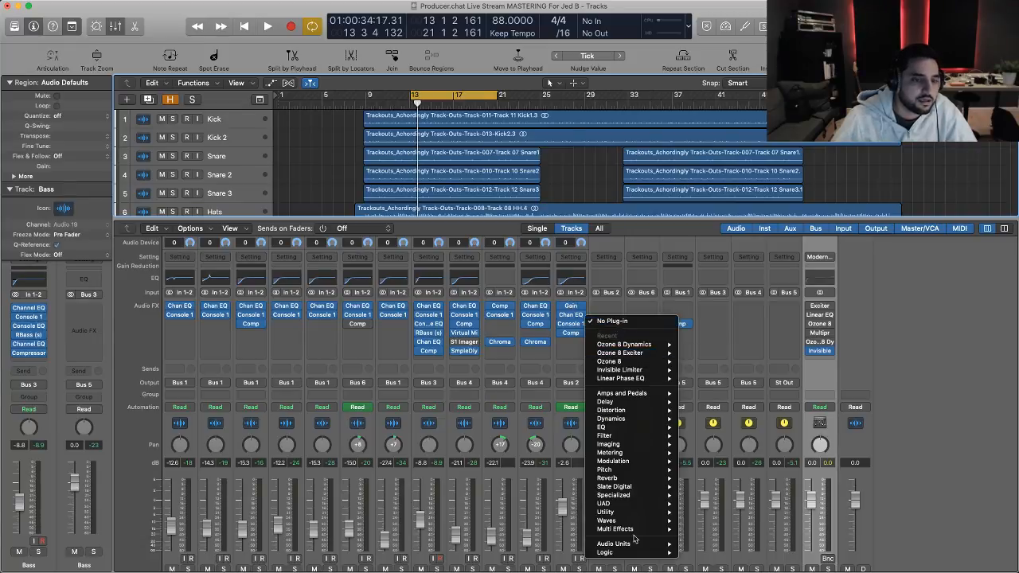
mouse_move(634, 544)
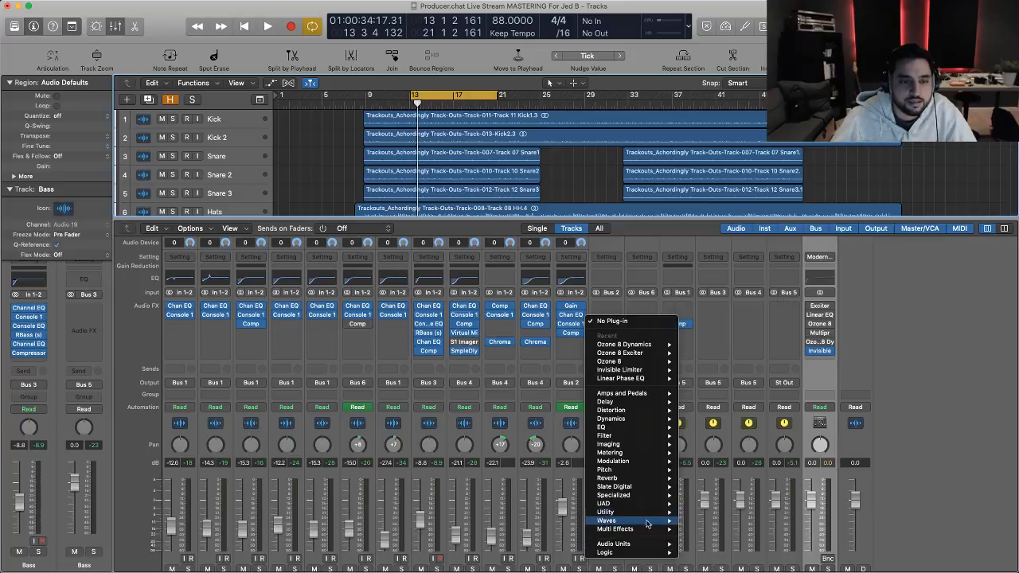
mouse_move(637, 487)
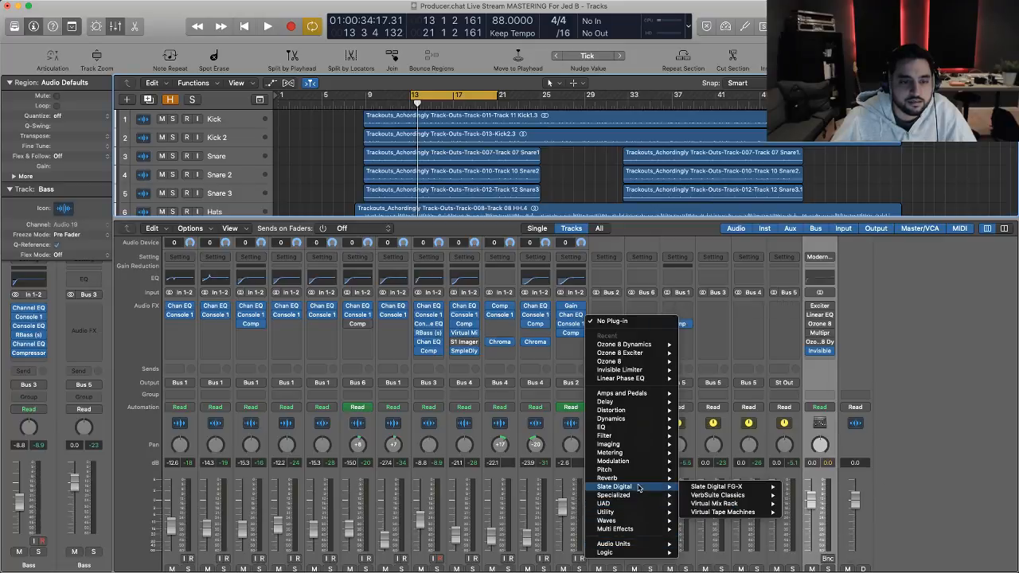
left_click(716, 504)
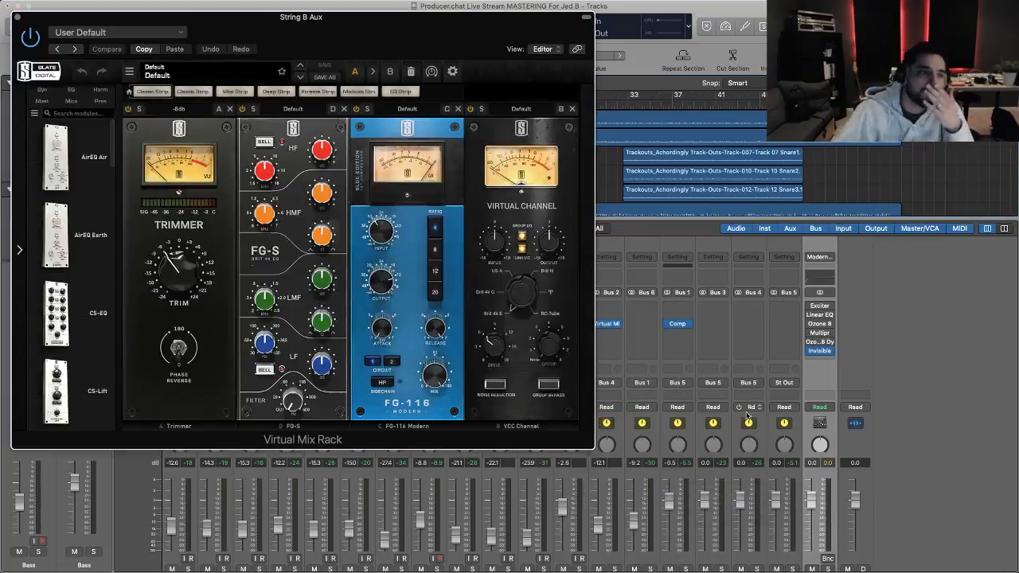
left_click_drag(439, 22, 625, 84)
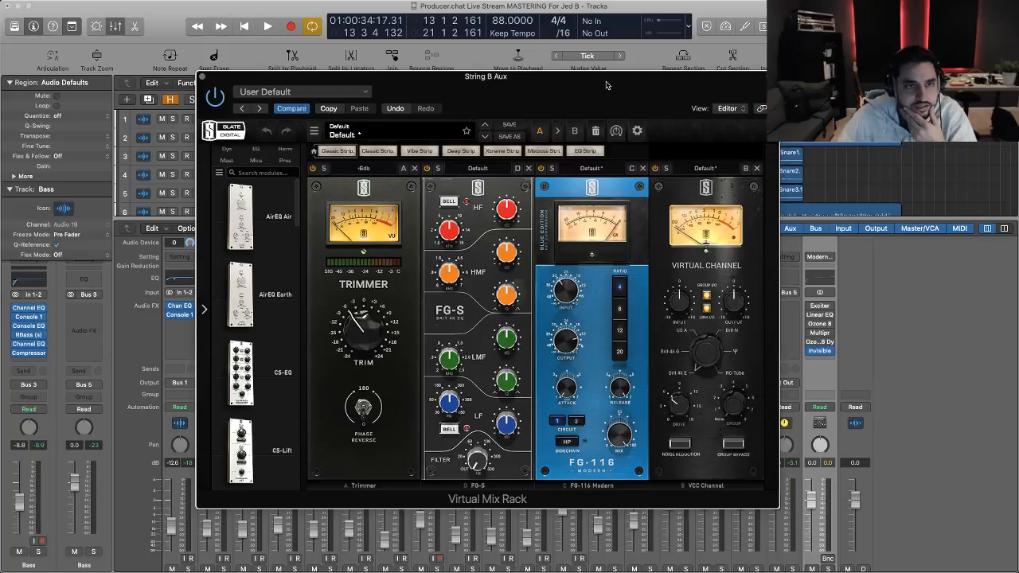
left_click_drag(606, 85, 517, 71)
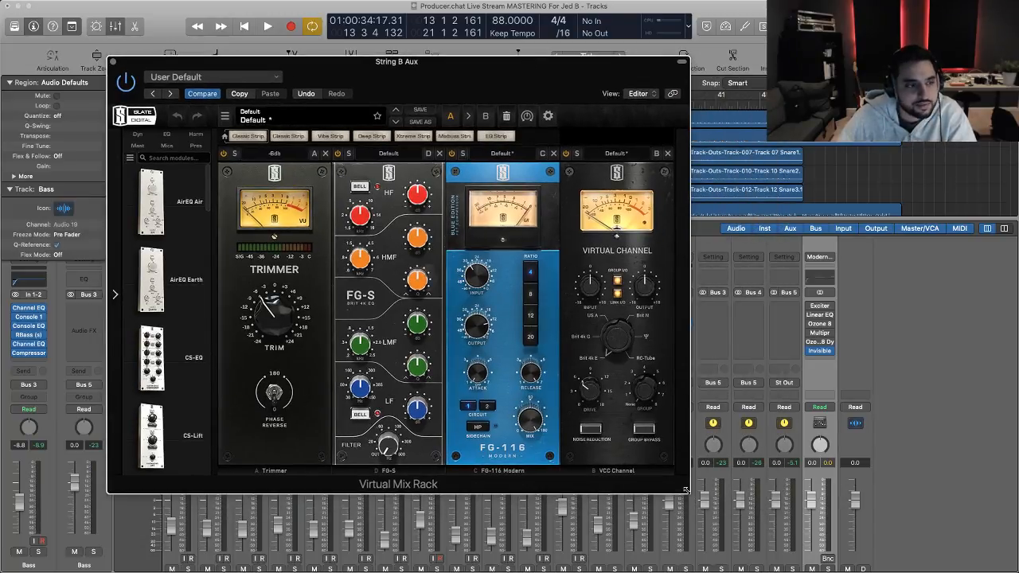
- Browse the Virtual Mix Rack's factory presets, including the Xtreme Strip and Classic Strip 2 groups, without loading one
left_click_drag(486, 63, 725, 168)
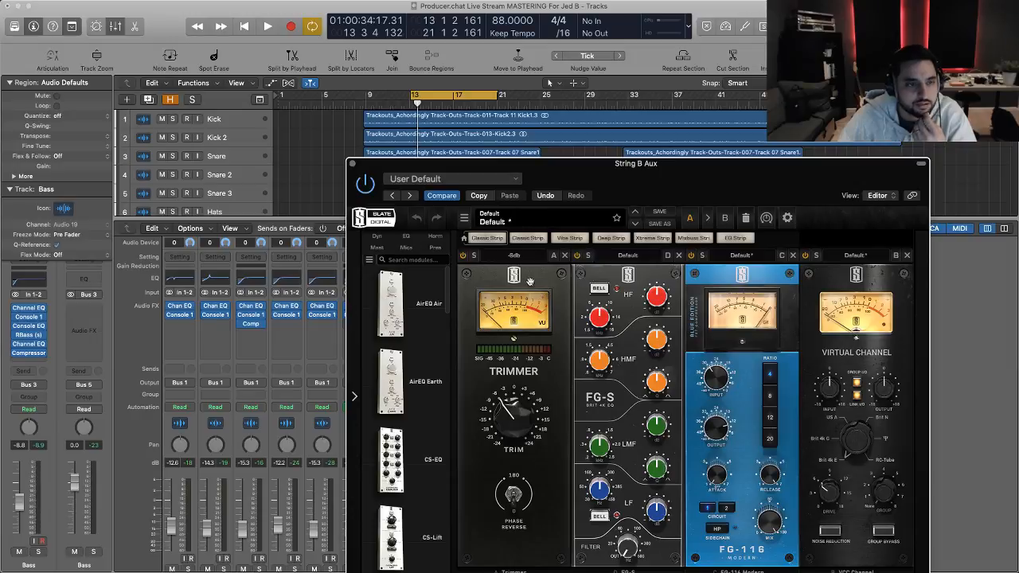
left_click_drag(711, 166, 736, 146)
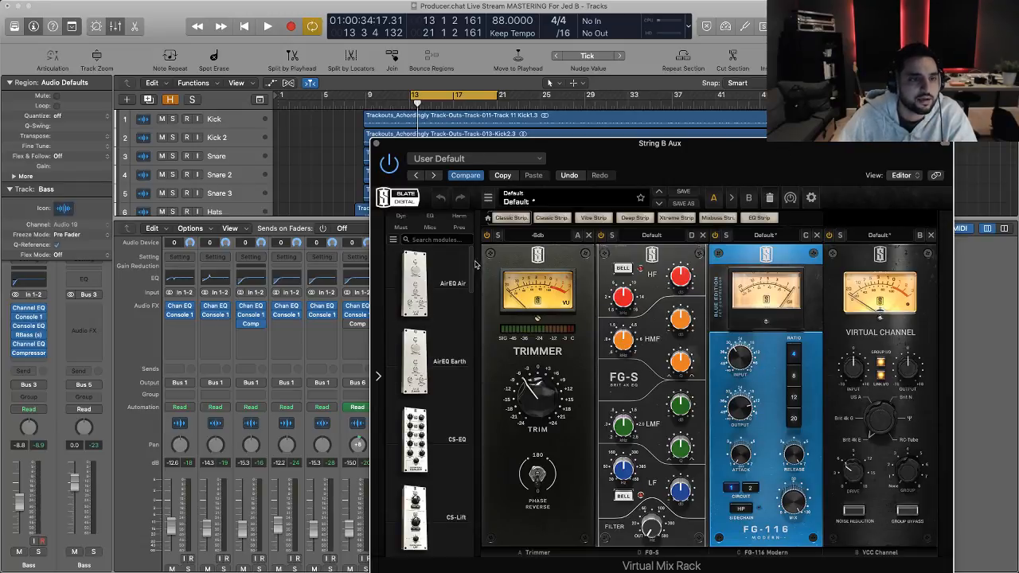
left_click_drag(476, 266, 459, 242)
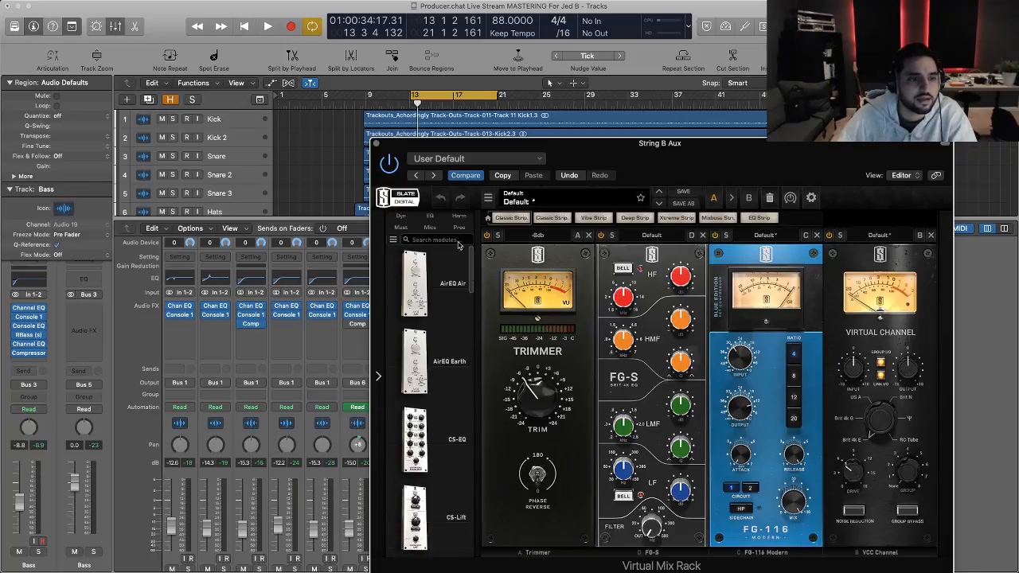
left_click(554, 198)
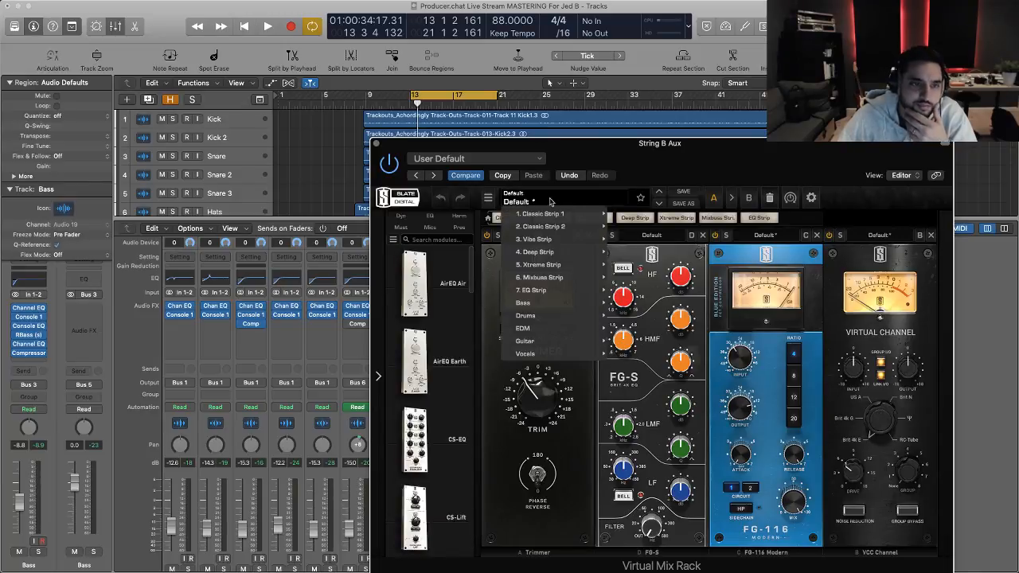
mouse_move(547, 268)
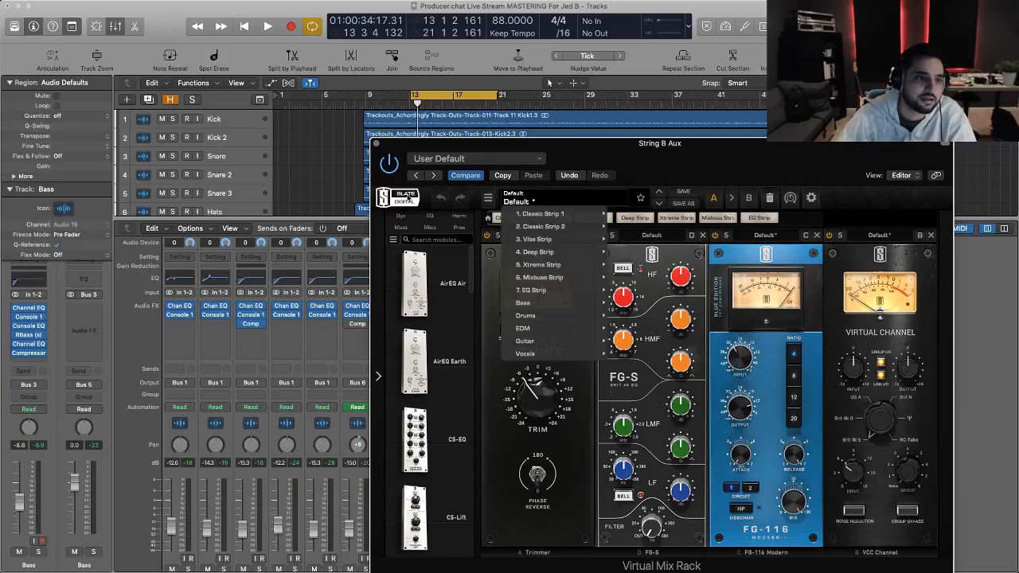
left_click(600, 199)
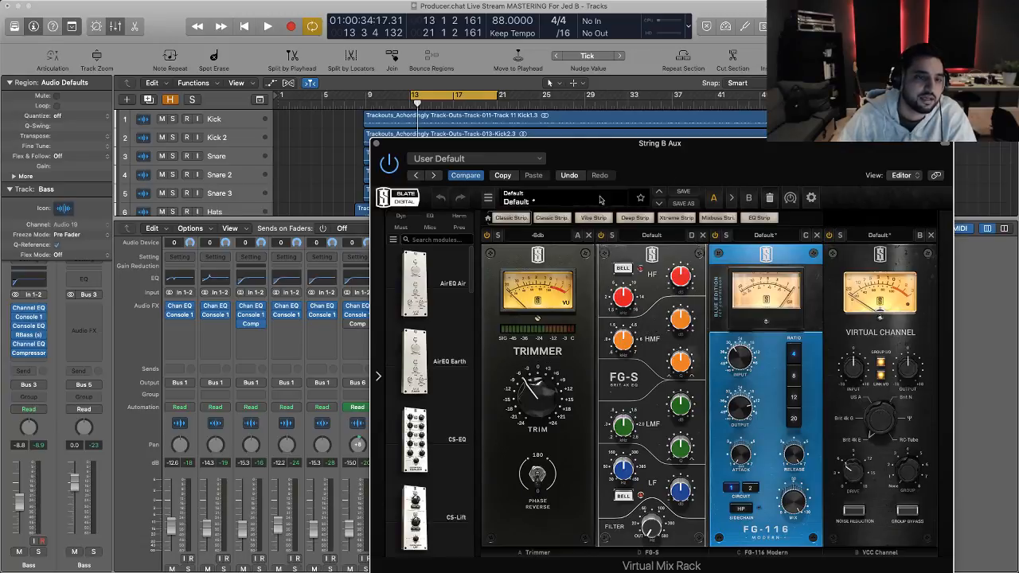
left_click(547, 202)
mouse_move(564, 268)
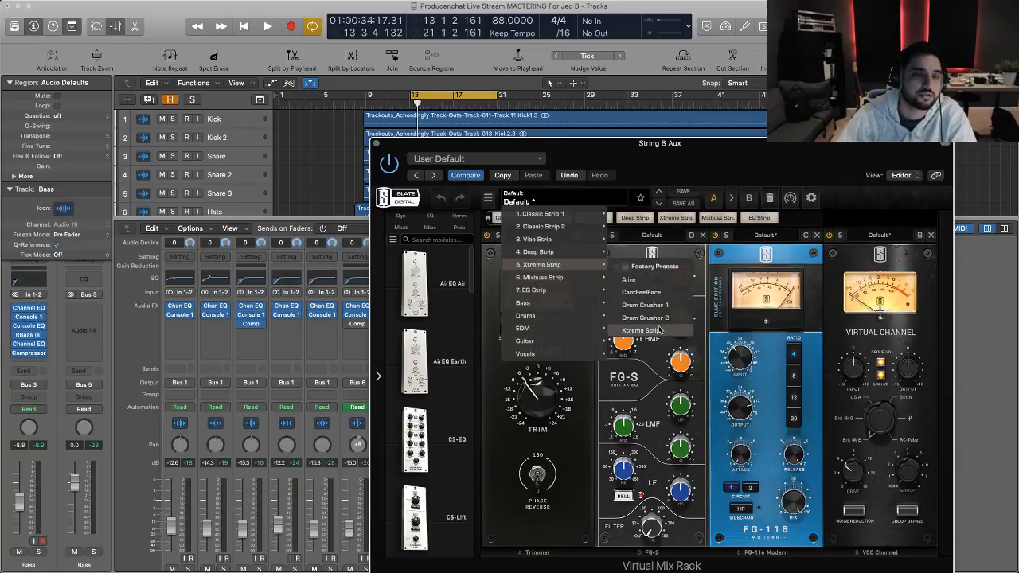
mouse_move(579, 252)
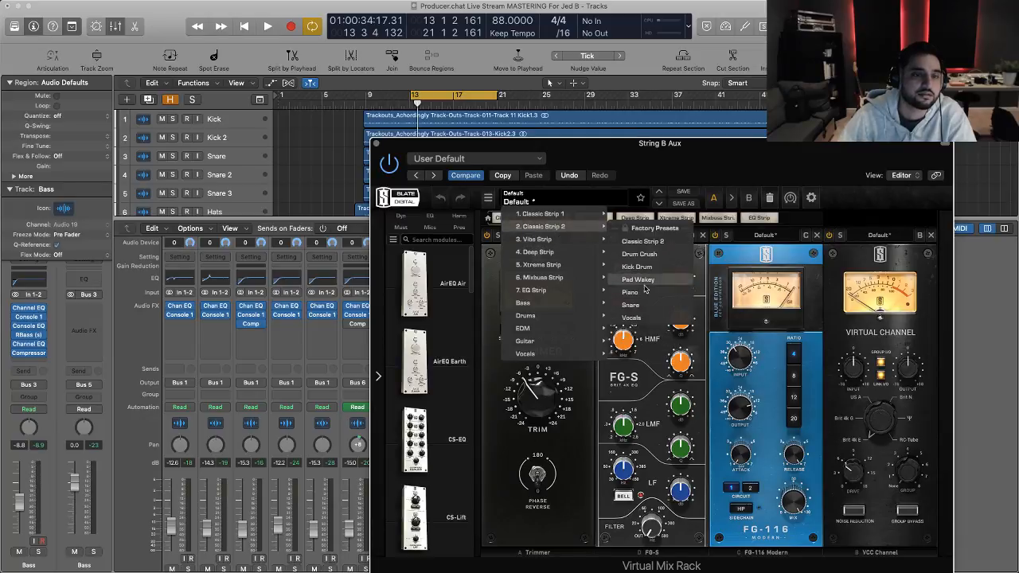
left_click(676, 171)
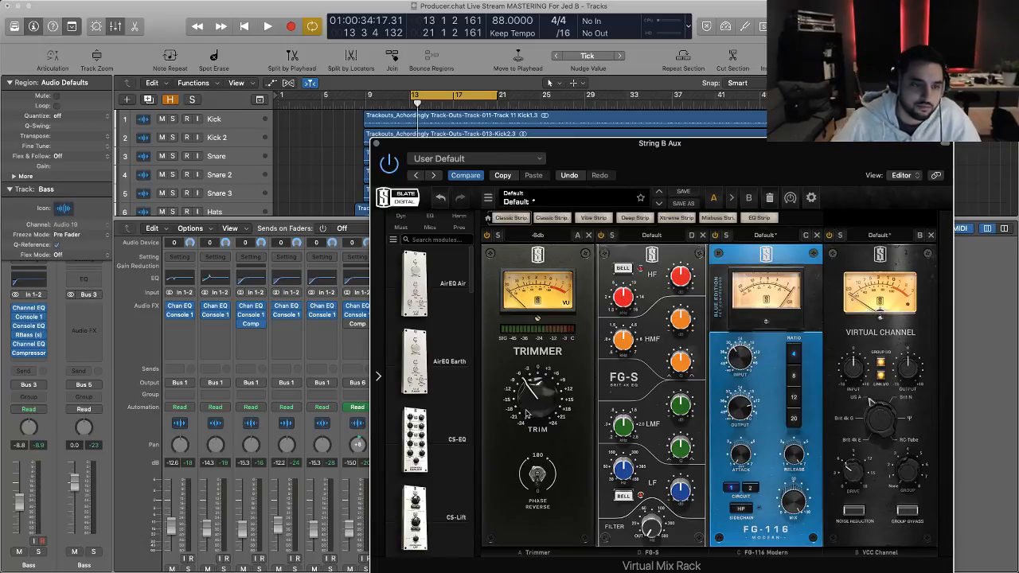
- Lower the Trimmer module's trim and adjust the input and mix knobs of the FG-116 Modern compressor
left_click_drag(531, 402, 507, 375)
left_click_drag(742, 359, 740, 363)
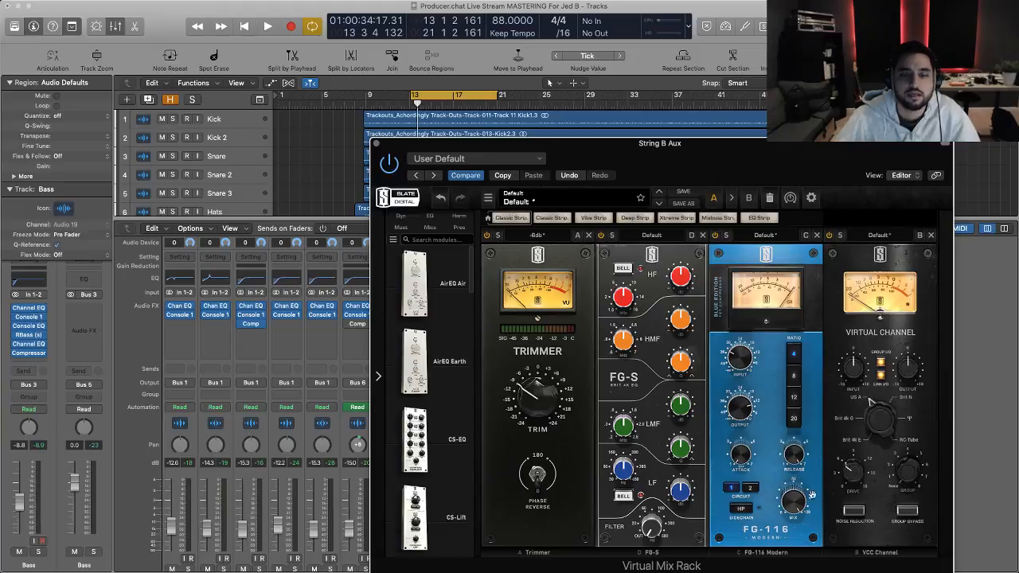
left_click_drag(794, 561, 790, 464)
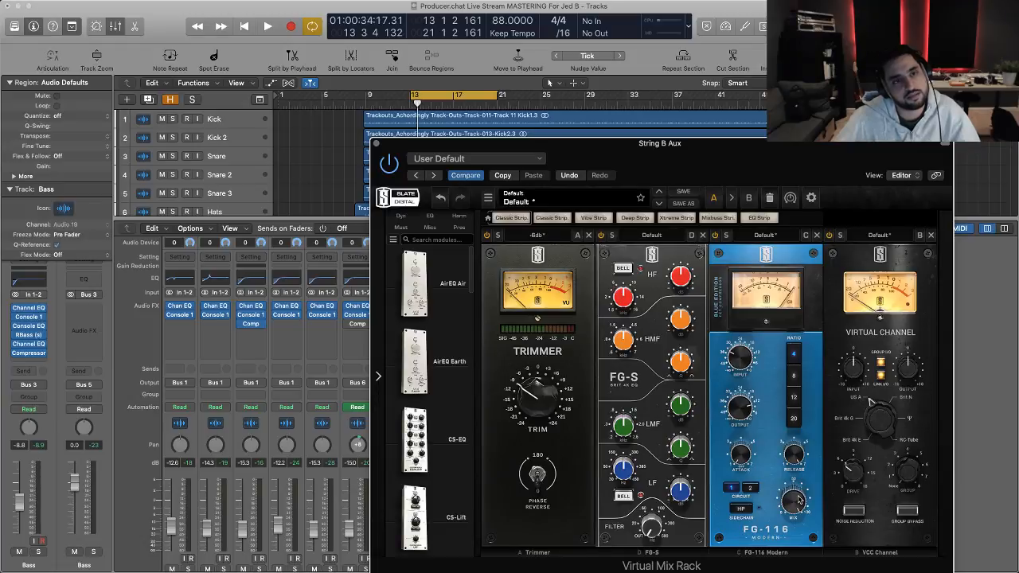
left_click_drag(798, 500, 744, 280)
- Browse the Virtual Mix Rack's EQ and Mics module categories and reposition the plug-in window so it is fully in view
scroll(464, 279, "down", 6)
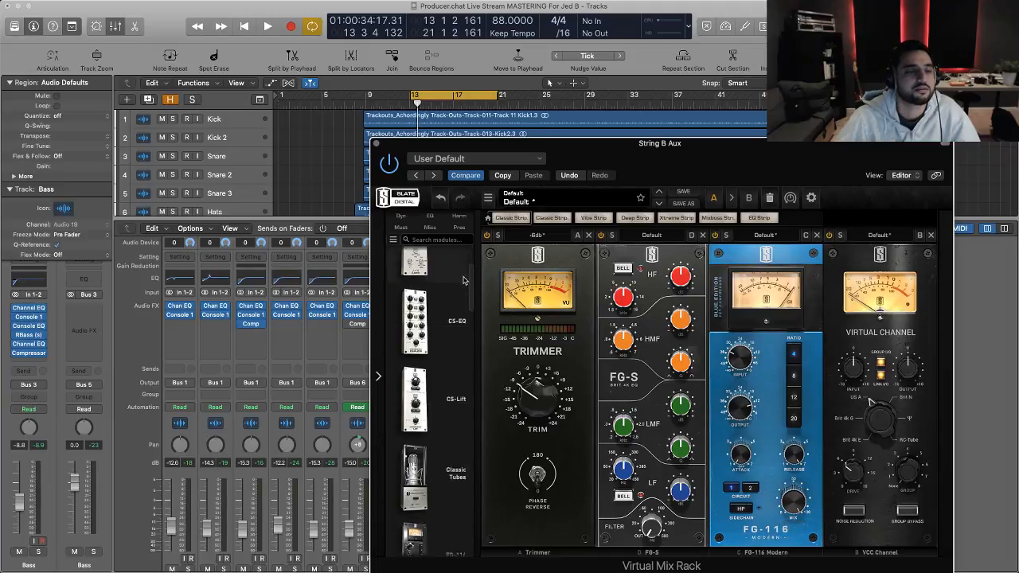
left_click(429, 217)
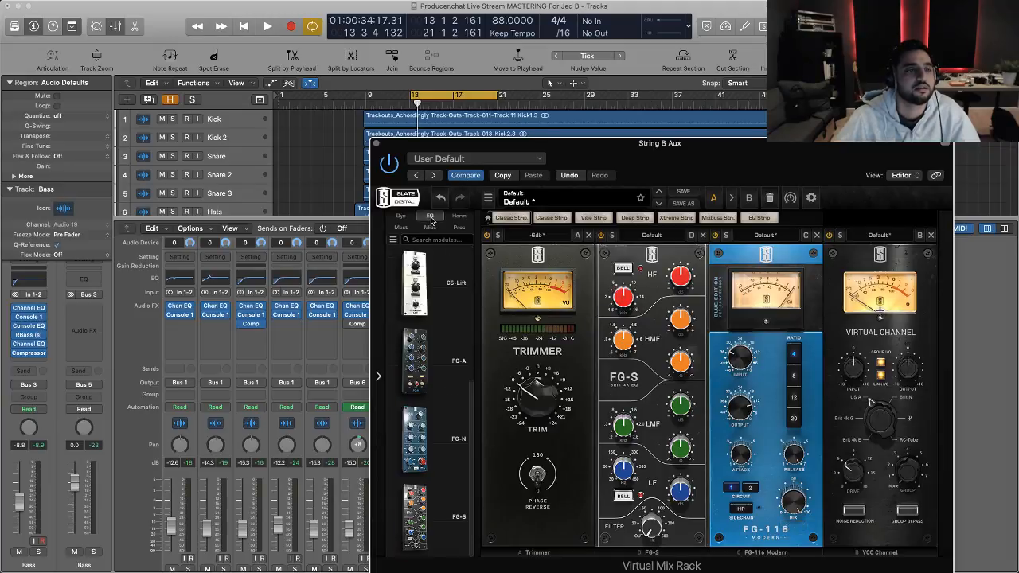
left_click(430, 227)
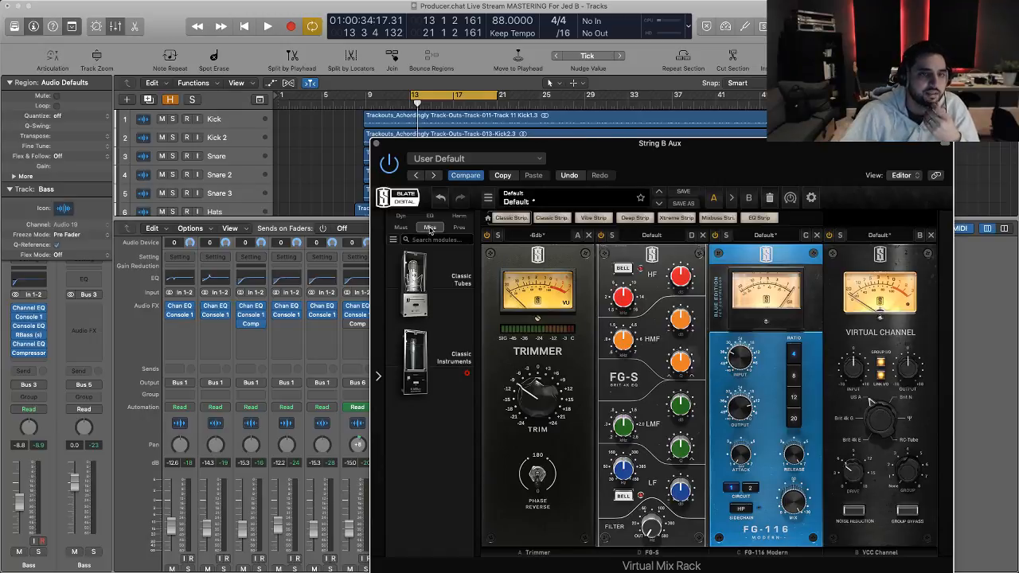
left_click_drag(733, 146, 543, 57)
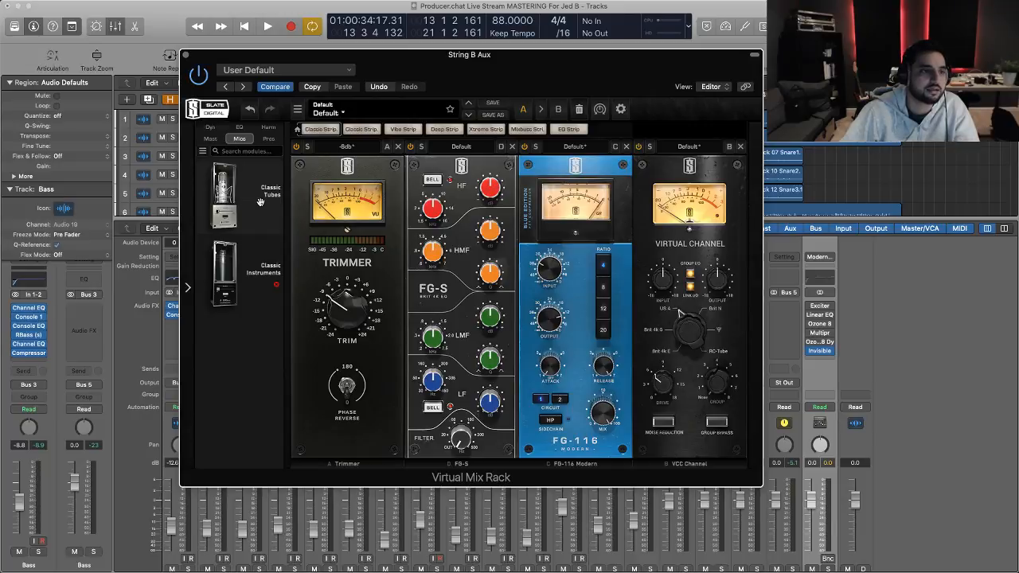
mouse_move(259, 212)
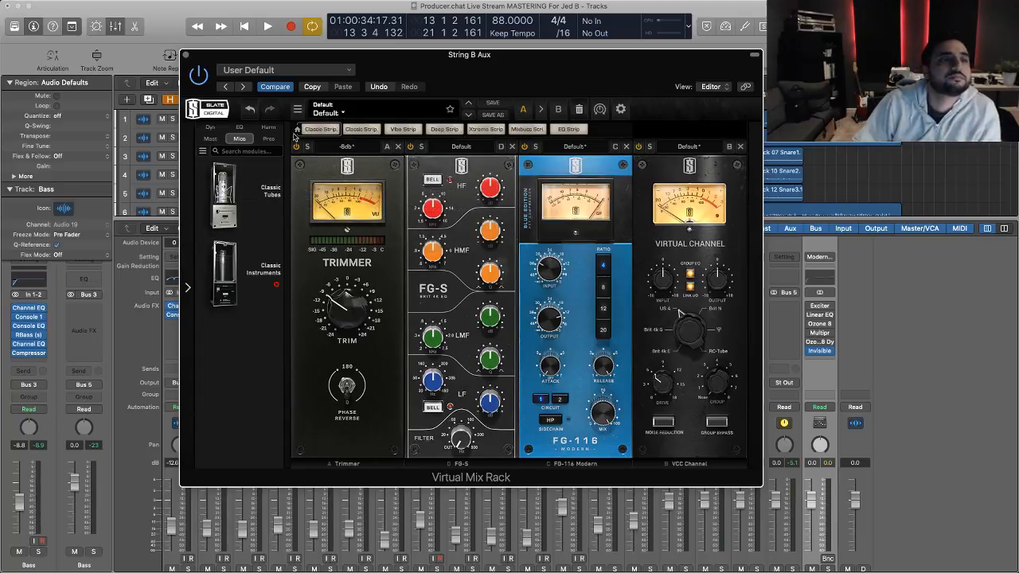
- Insert the FG-A and FG-N EQ modules between the Trimmer and FG-S, with FG-N's high-frequency gain at +0.83 dB
left_click(240, 128)
scroll(249, 225, "down", 3)
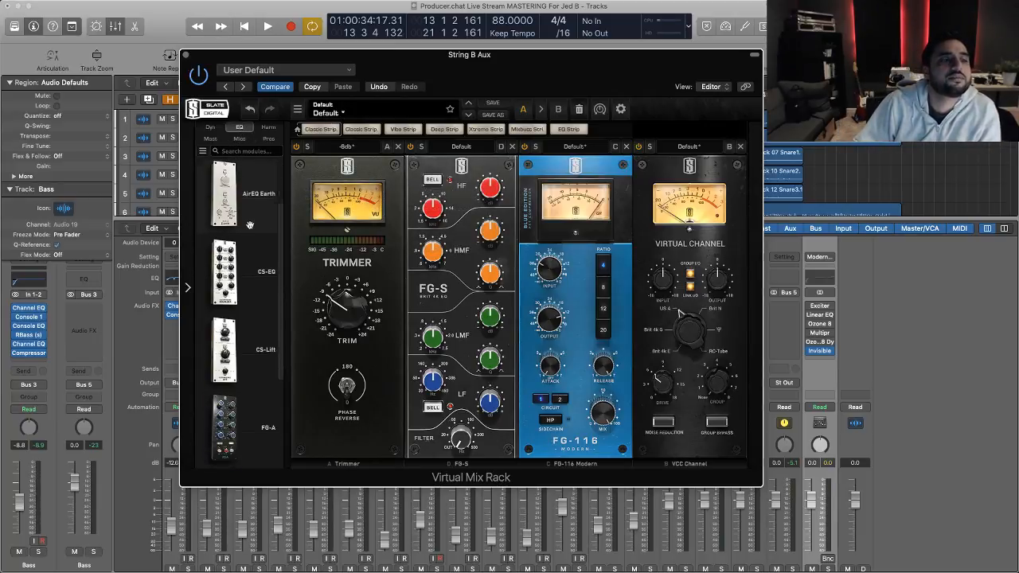
scroll(249, 225, "down", 3)
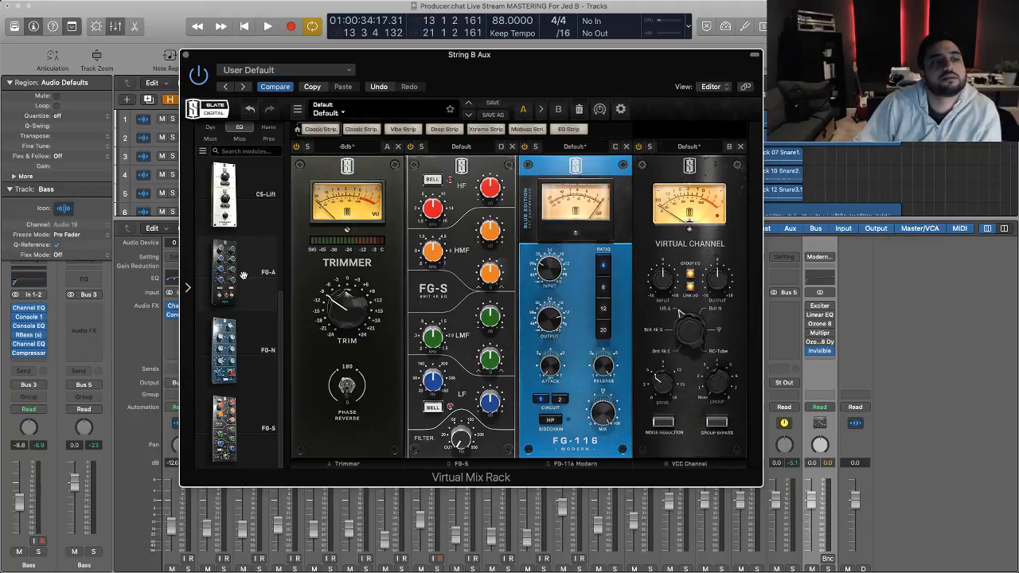
left_click_drag(243, 275, 487, 211)
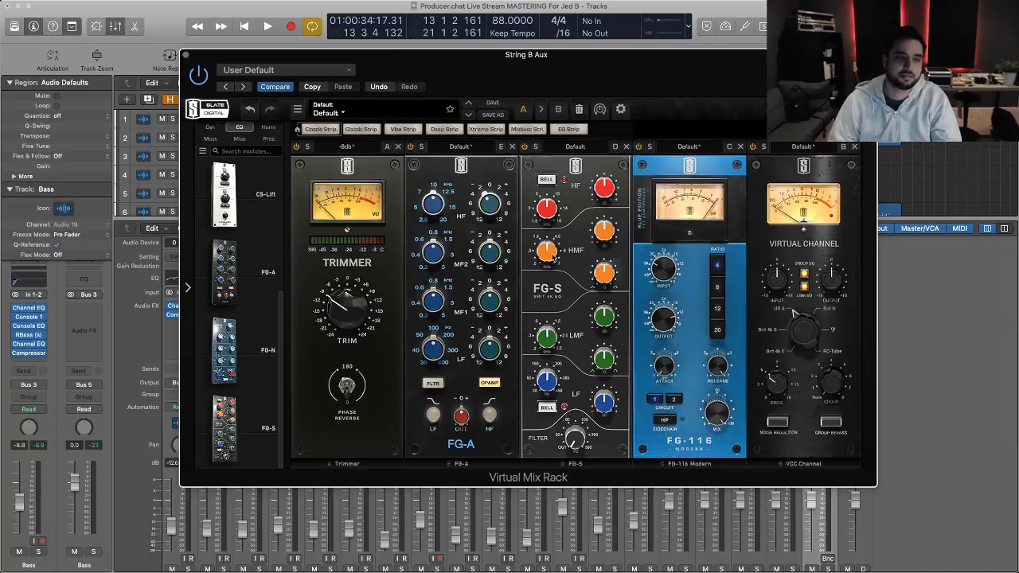
mouse_move(480, 263)
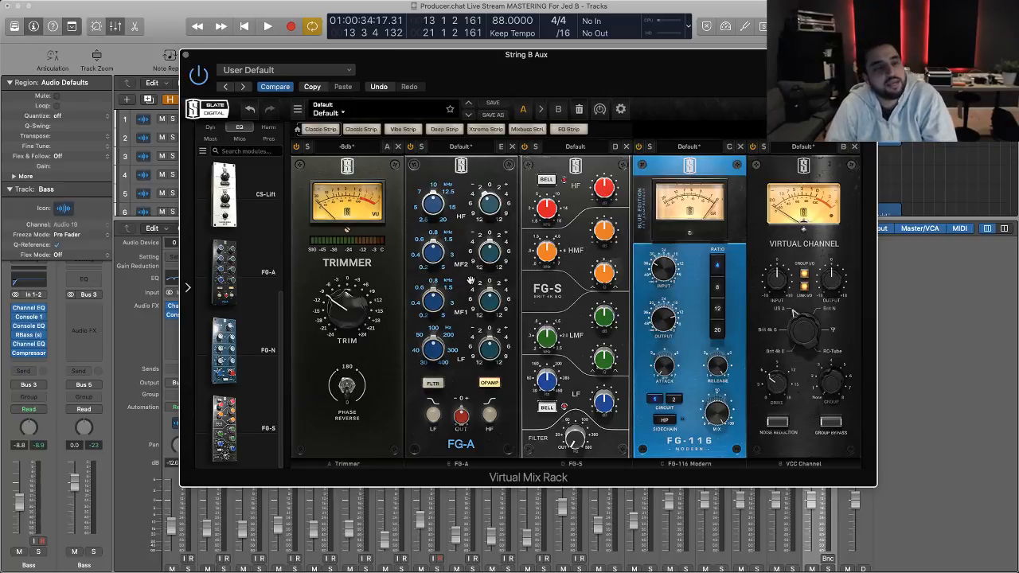
left_click_drag(224, 350, 549, 302)
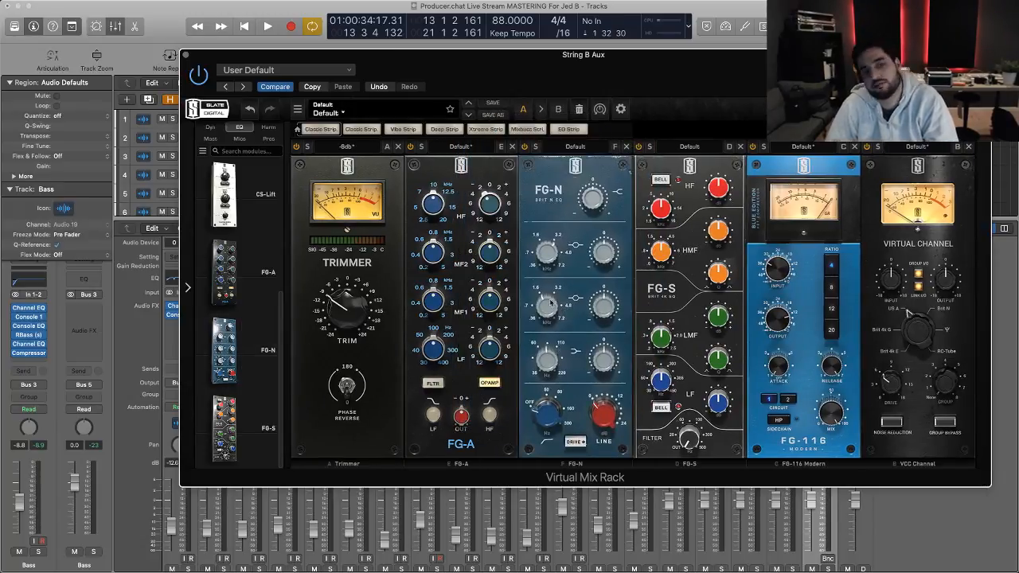
mouse_move(597, 197)
left_mouse_down()
mouse_move(600, 184)
mouse_move(597, 196)
left_mouse_up()
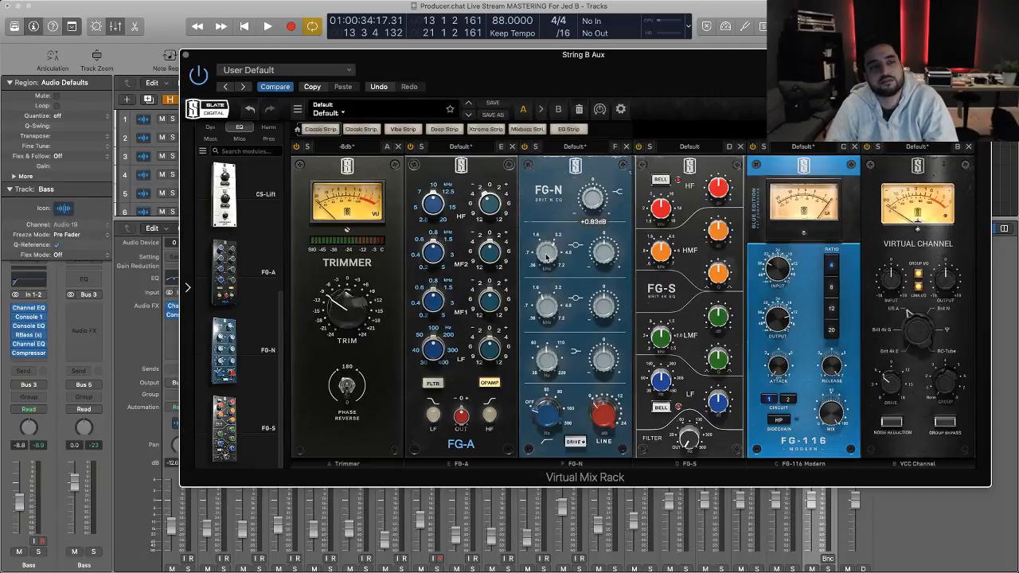
left_click(188, 56)
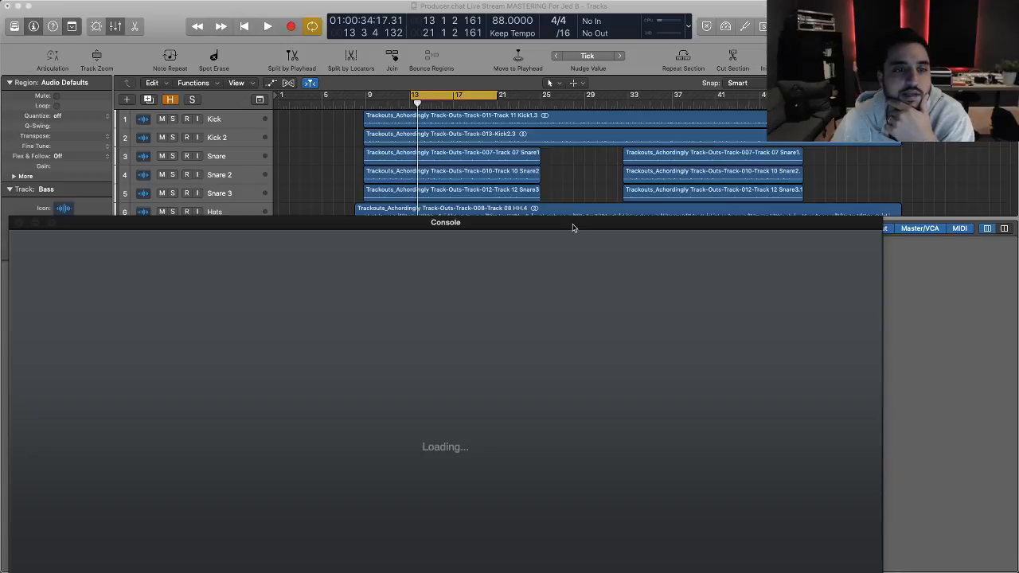
- In the Apollo Console app, load the Neve 1073 into the Analog 1 Unison slot and move its window clear of the channels
left_click_drag(572, 228, 653, 90)
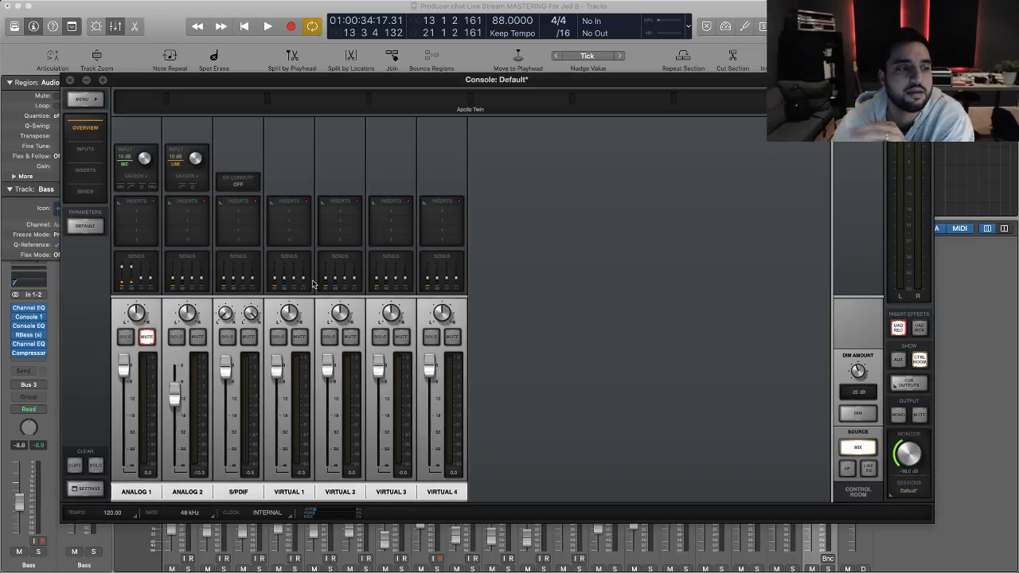
left_click(137, 177)
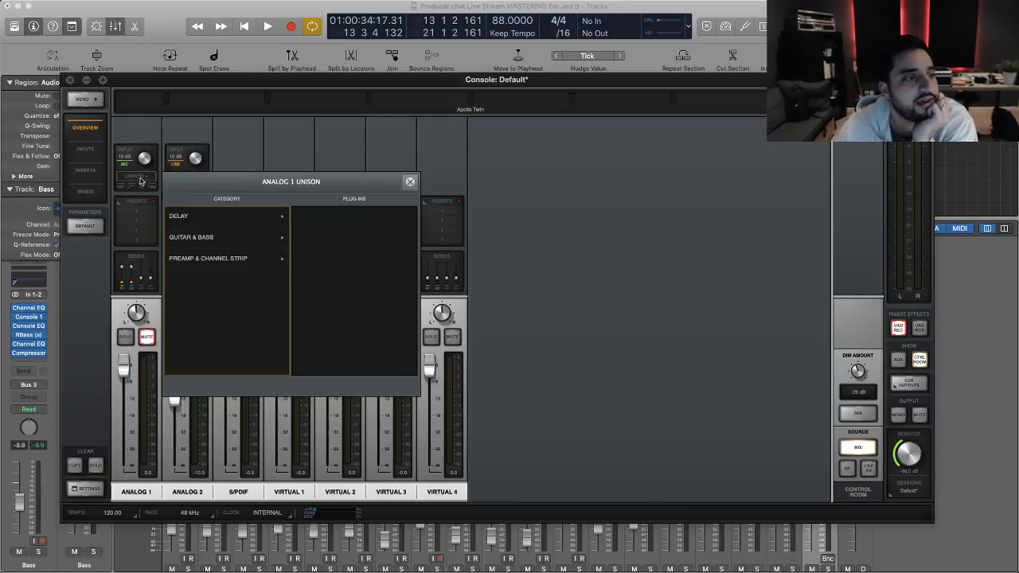
left_click(222, 257)
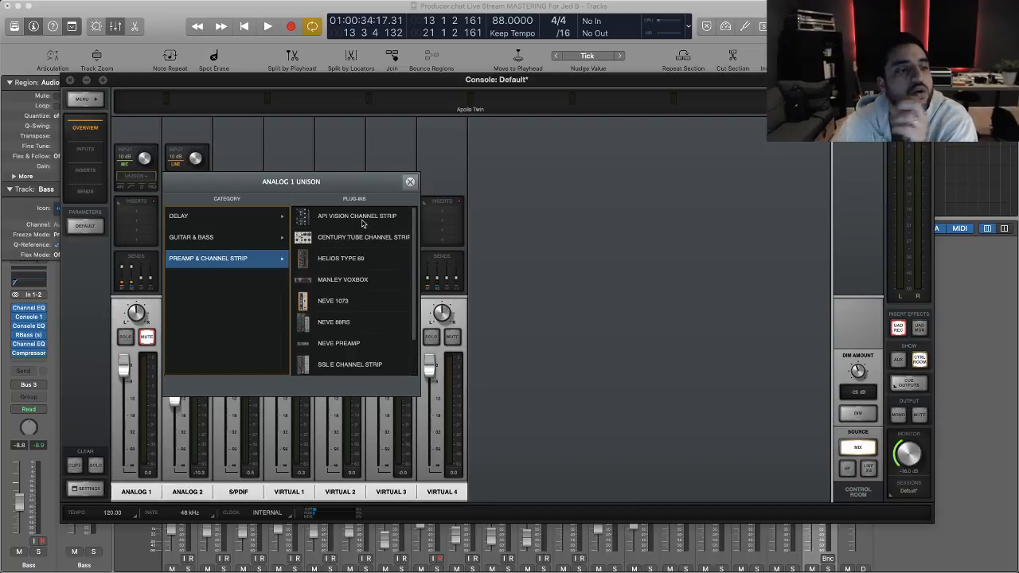
left_click(359, 300)
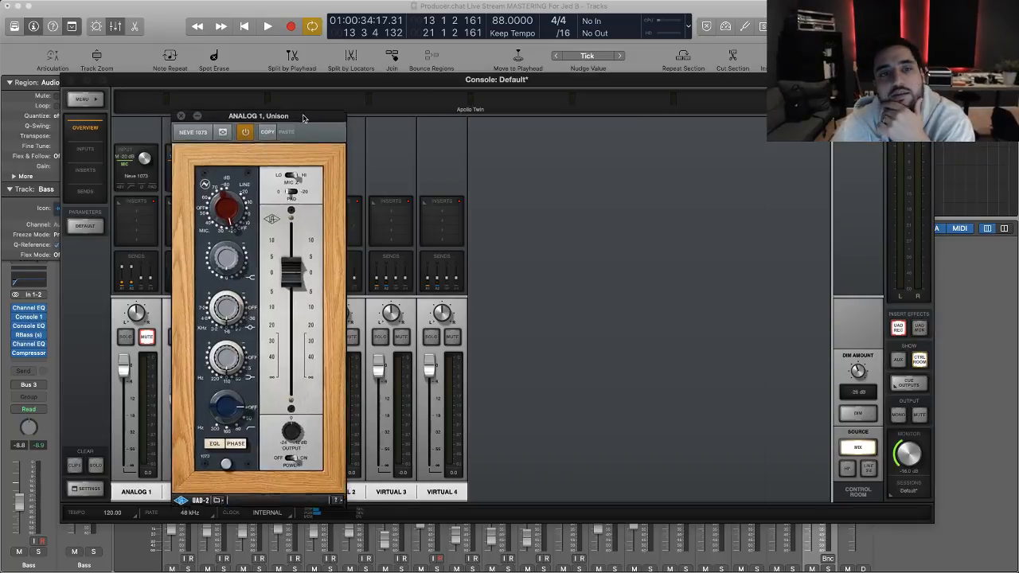
left_click_drag(303, 119, 690, 47)
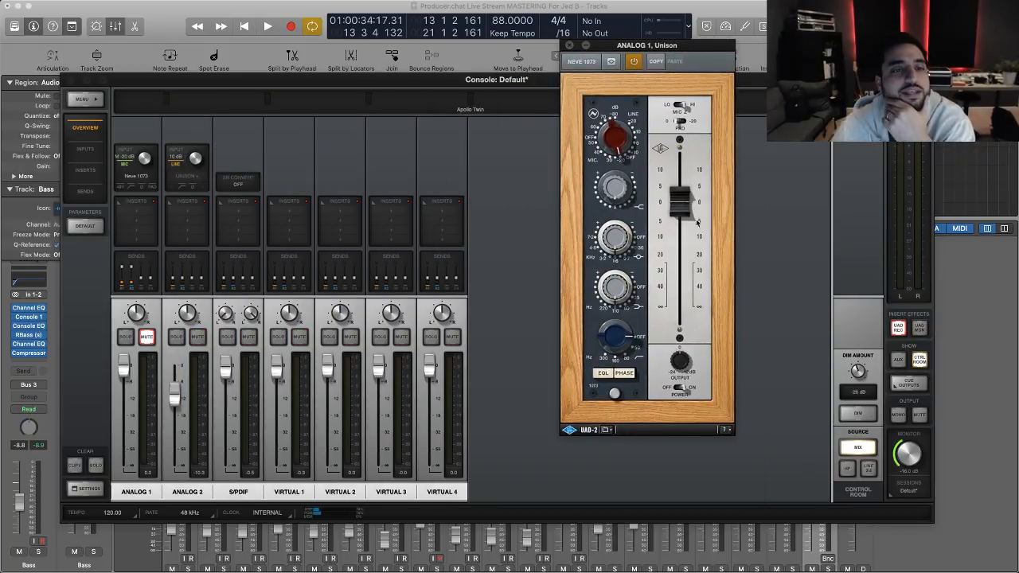
- Lower the Neve 1073's output fader slightly, then close the plug-in and Console windows
mouse_move(679, 209)
left_mouse_down()
mouse_move(680, 233)
mouse_move(680, 209)
mouse_move(679, 218)
left_mouse_up()
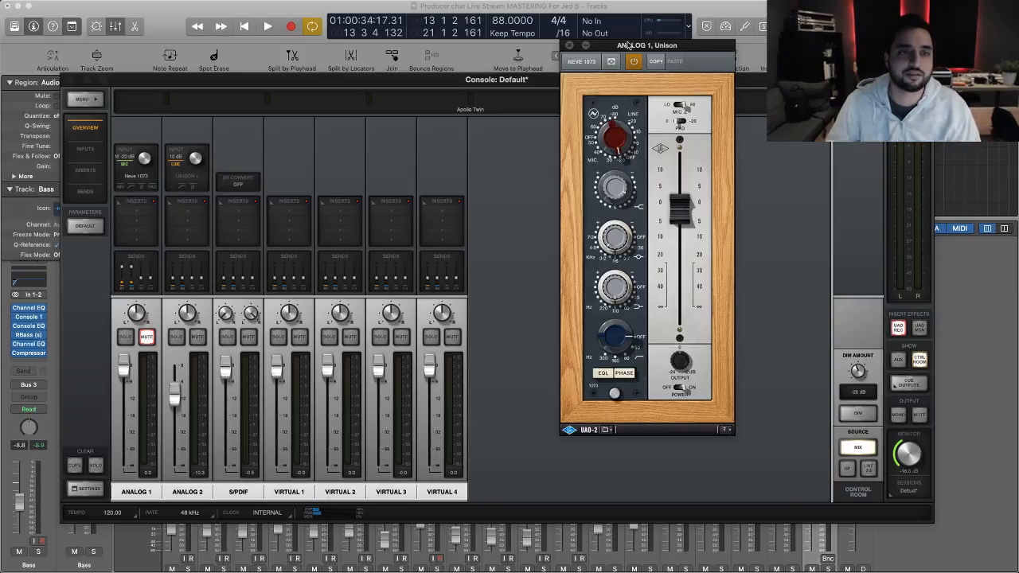
left_click_drag(619, 49, 606, 77)
left_click(557, 74)
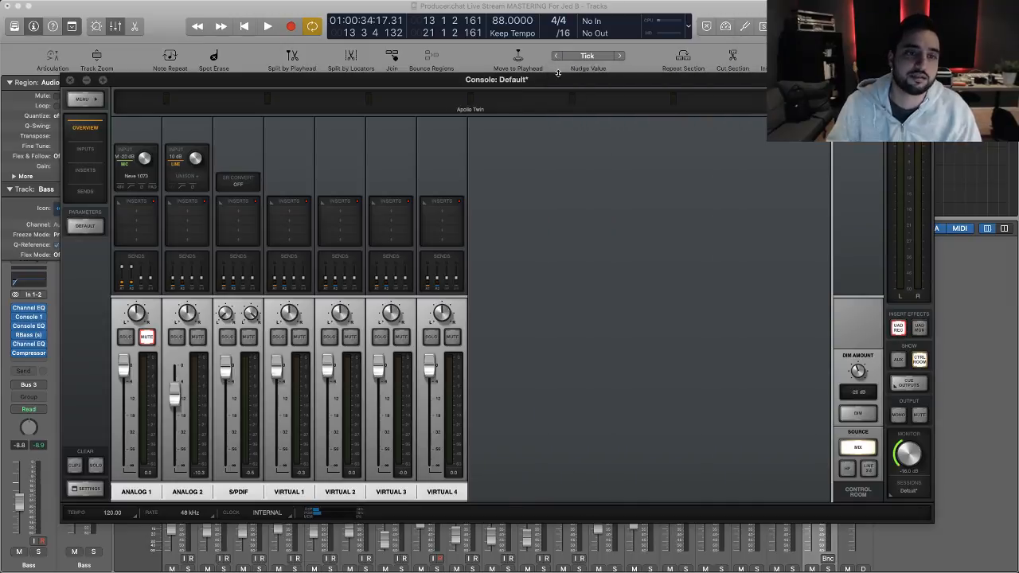
left_click(70, 80)
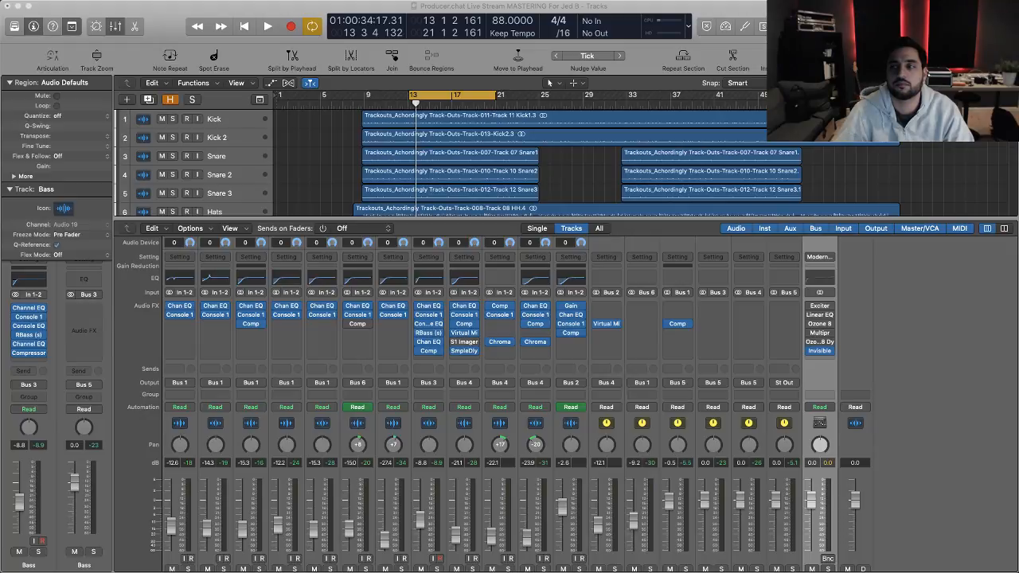
- Switch to the Safari browser and open the website sweetwater.com
left_click_drag(735, 86, 707, 111)
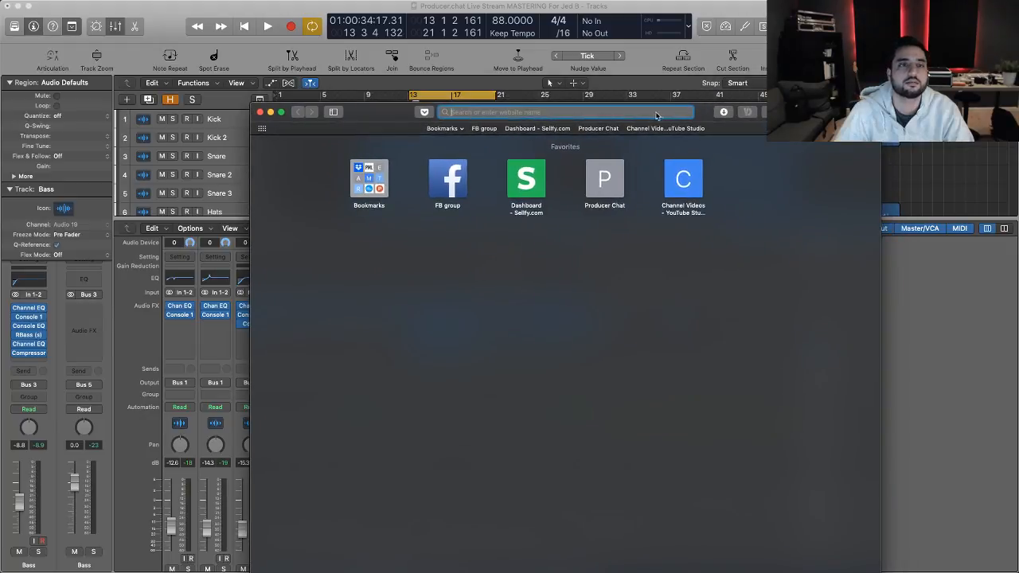
type("sweetw")
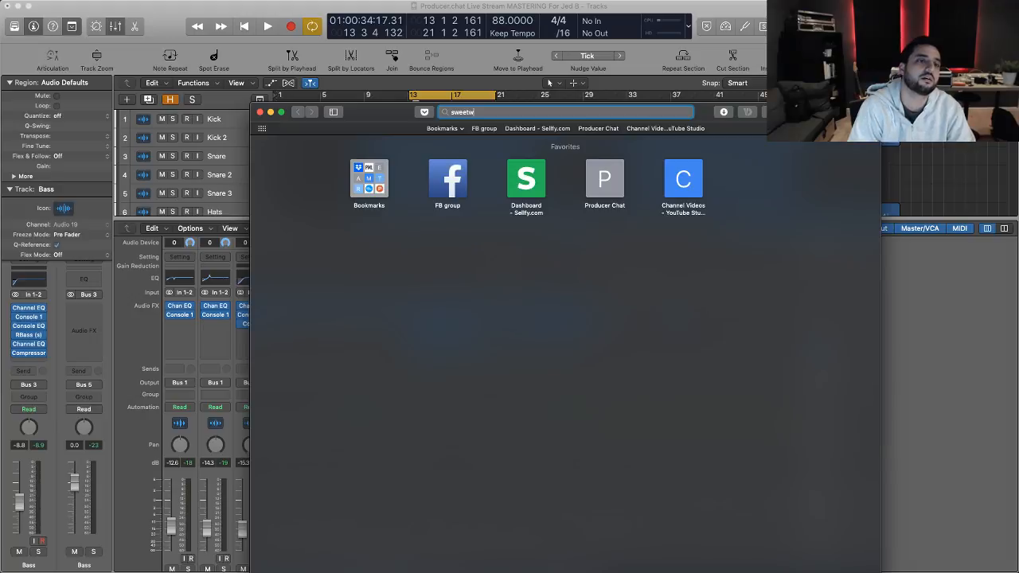
type("ater.com")
key("Return")
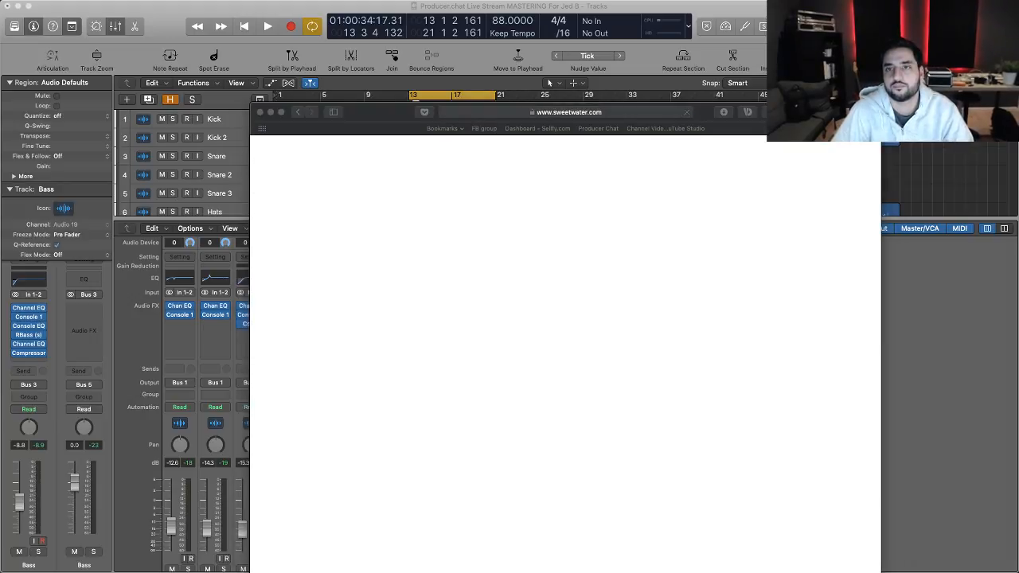
key("super+Tab")
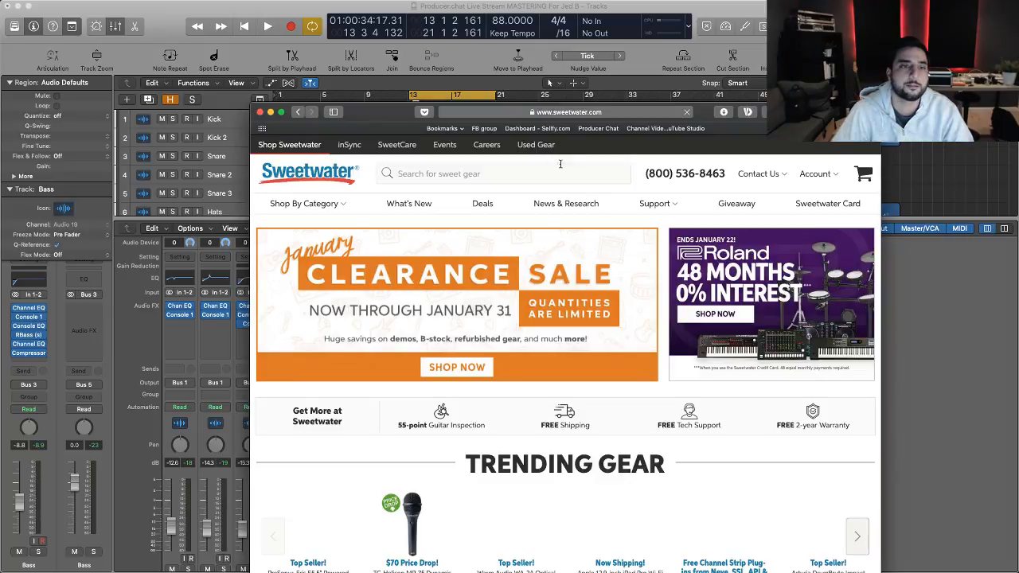
- Reposition the browser window, search Sweetwater for "apollo twin" and look over the listed Apollo Twin interfaces and prices
left_click_drag(714, 112, 566, 13)
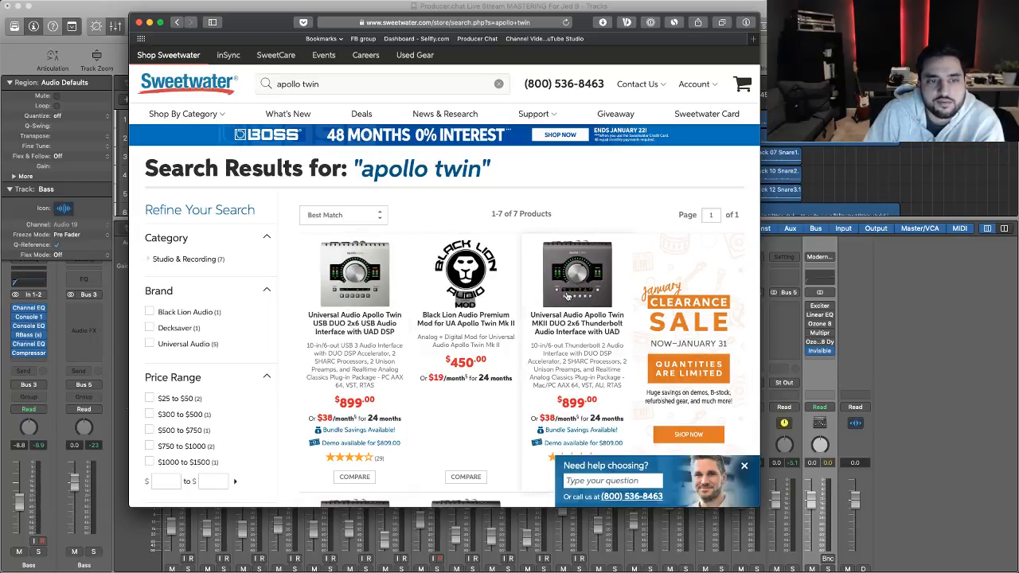
scroll(578, 294, "down", 3)
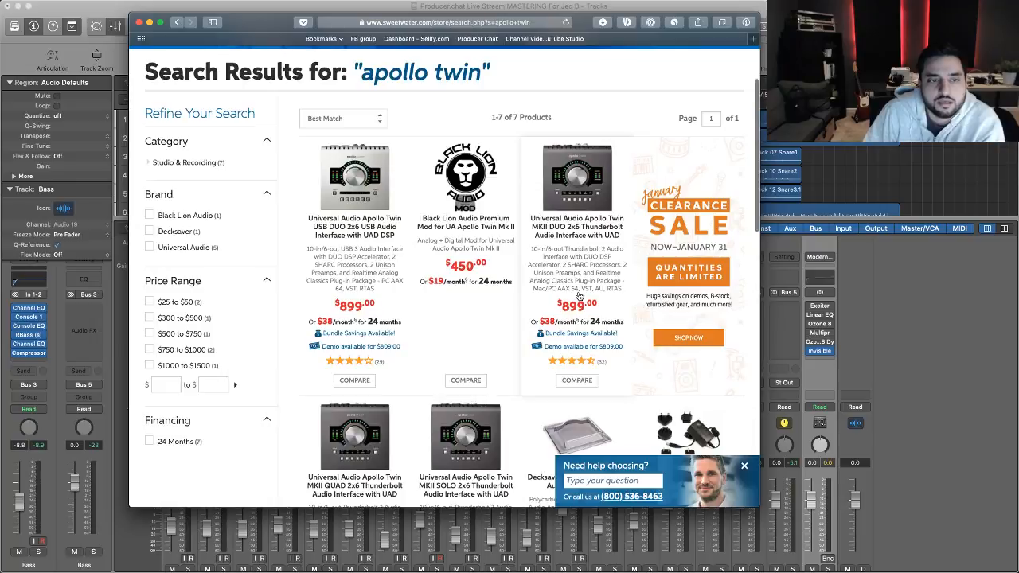
scroll(599, 200, "up", 1)
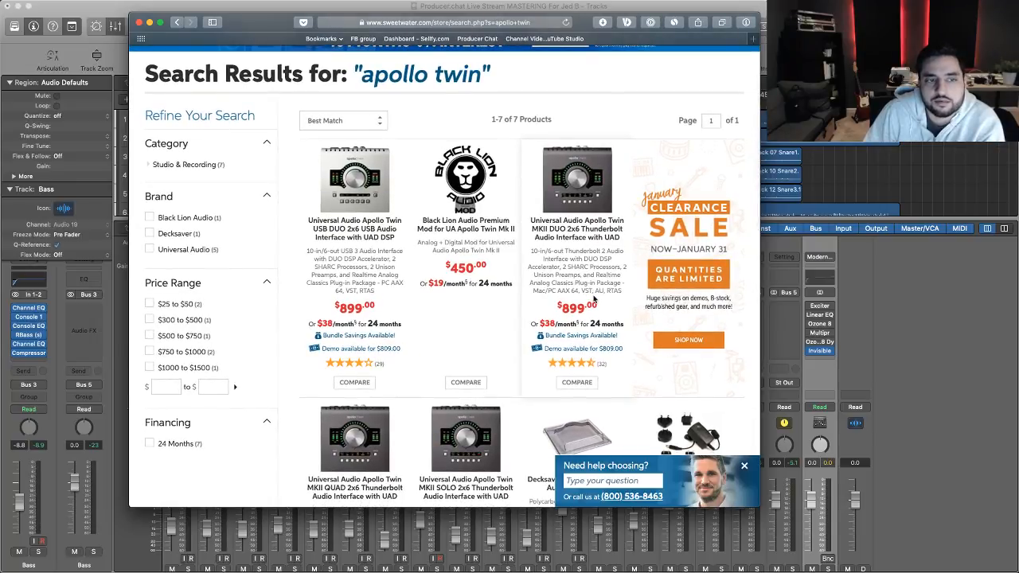
scroll(549, 263, "down", 5)
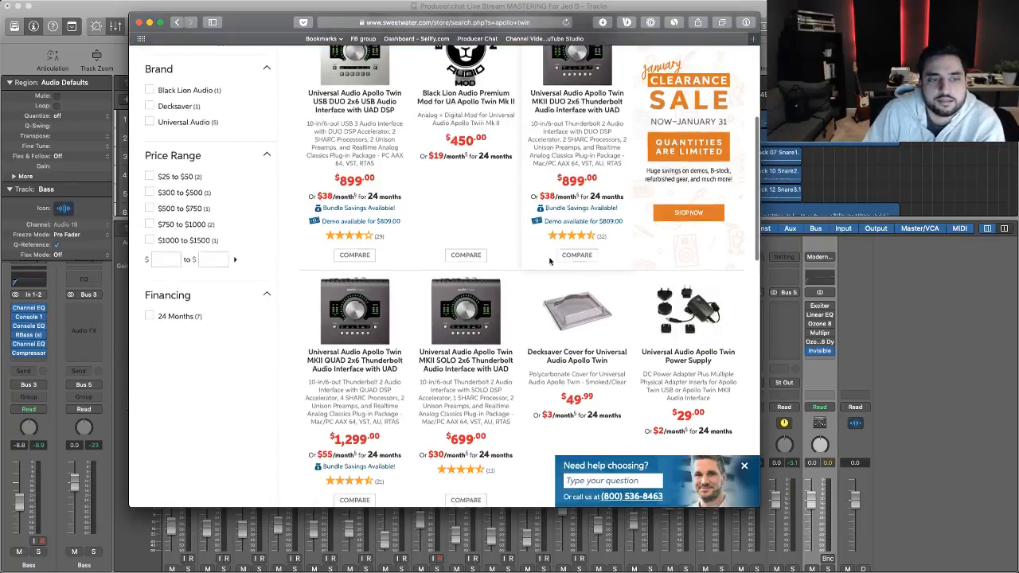
scroll(549, 263, "down", 5)
scroll(551, 264, "up", 7)
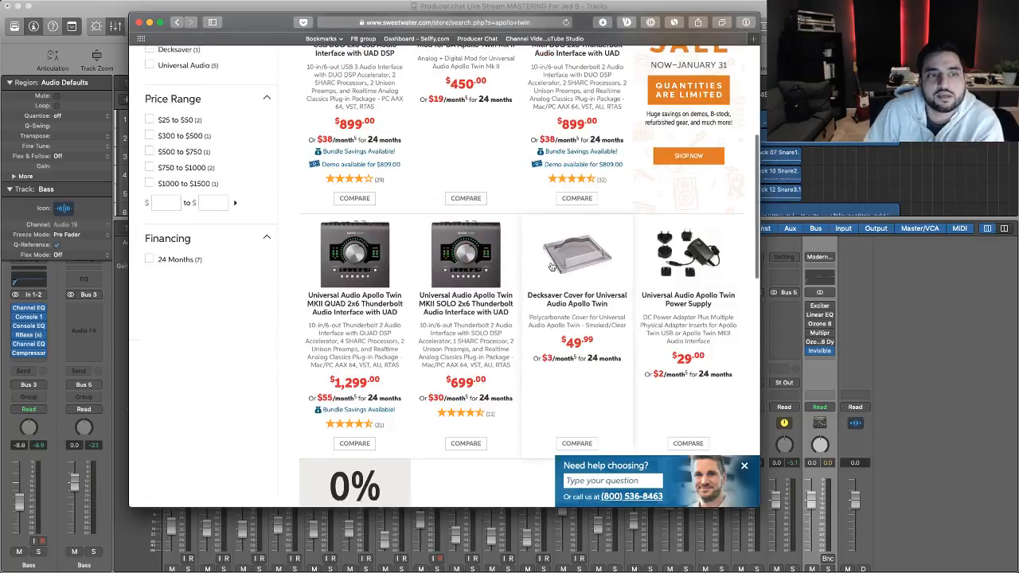
scroll(556, 270, "up", 3)
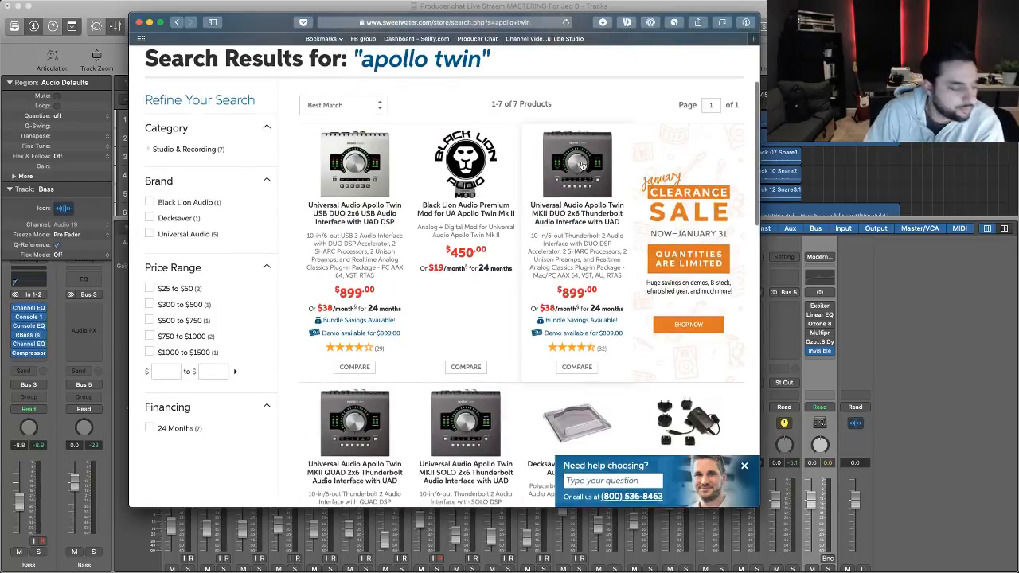
scroll(508, 147, "up", 2)
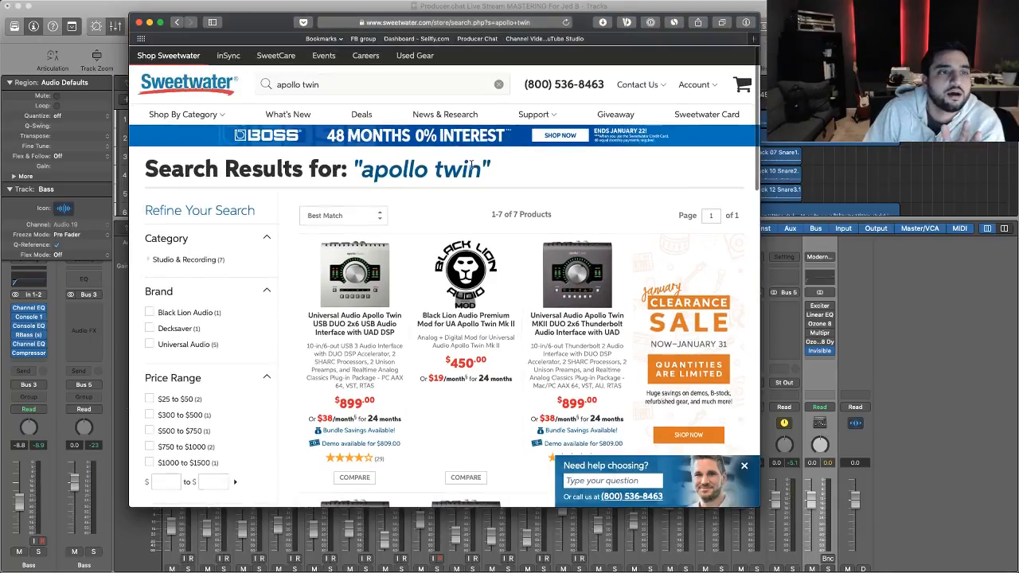
- Broaden the Sweetwater search to "apollo"
left_click(337, 83)
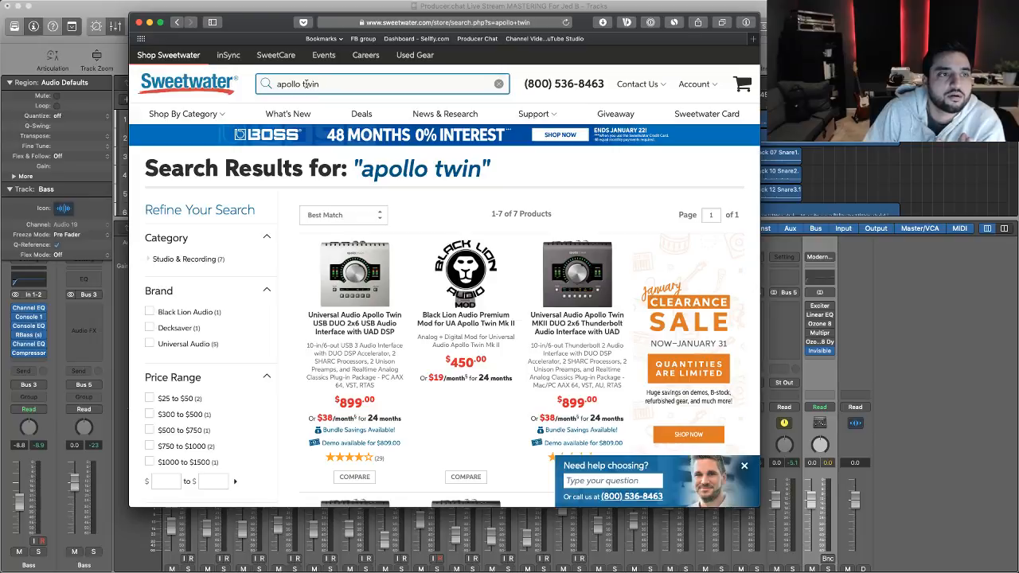
left_click_drag(303, 83, 348, 83)
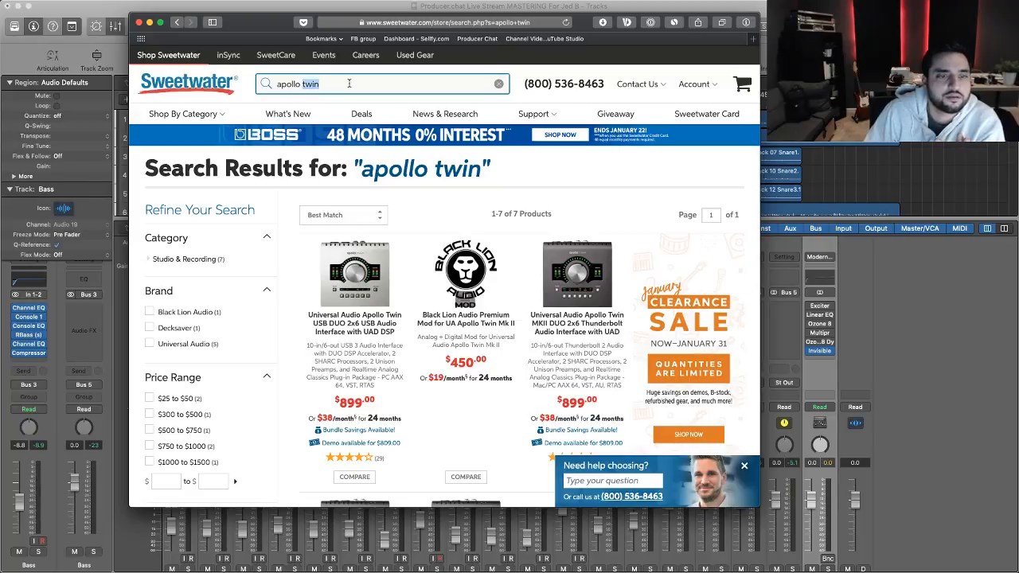
key("BackSpace")
key("Return")
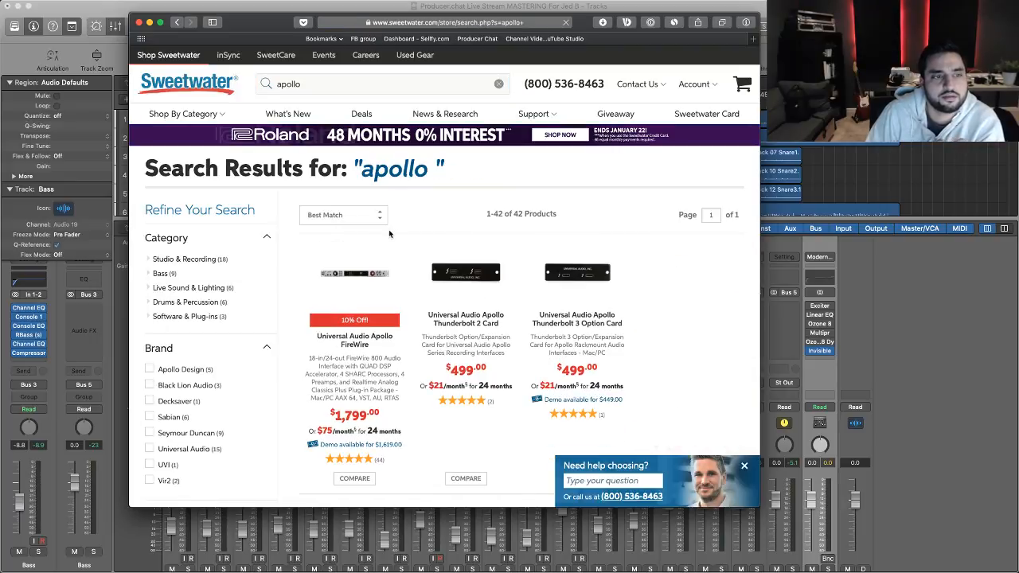
- Bring up Sweetwater's Universal Audio Audio Interfaces listing and compare the Apollo and Arrow models and their prices
left_click(331, 83)
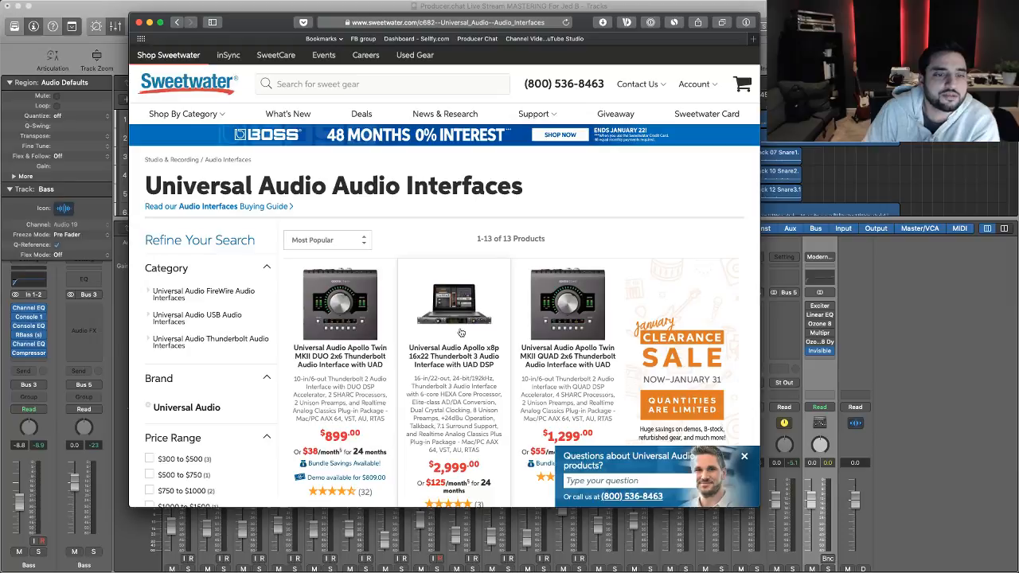
scroll(461, 332, "down", 5)
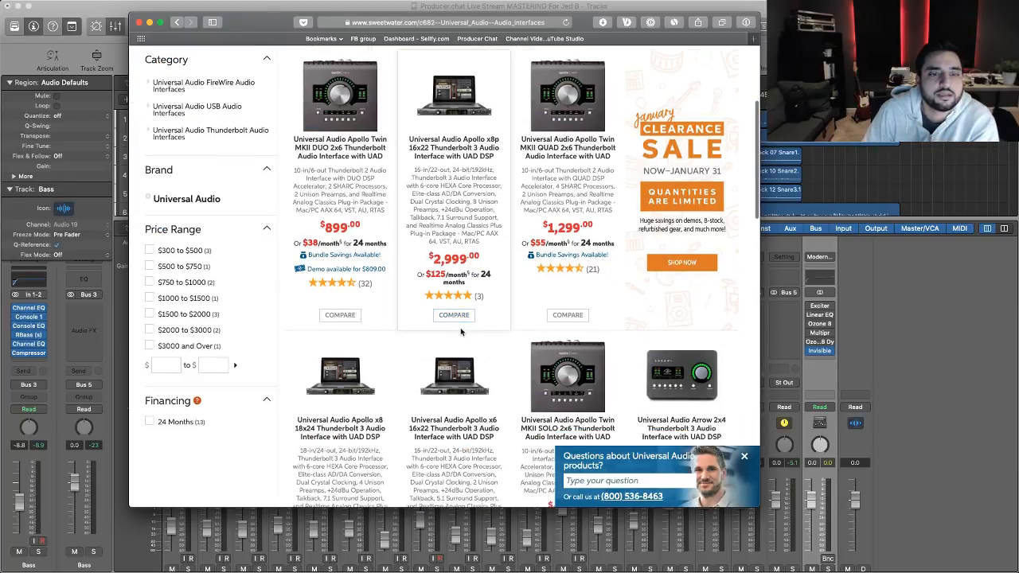
scroll(460, 331, "down", 4)
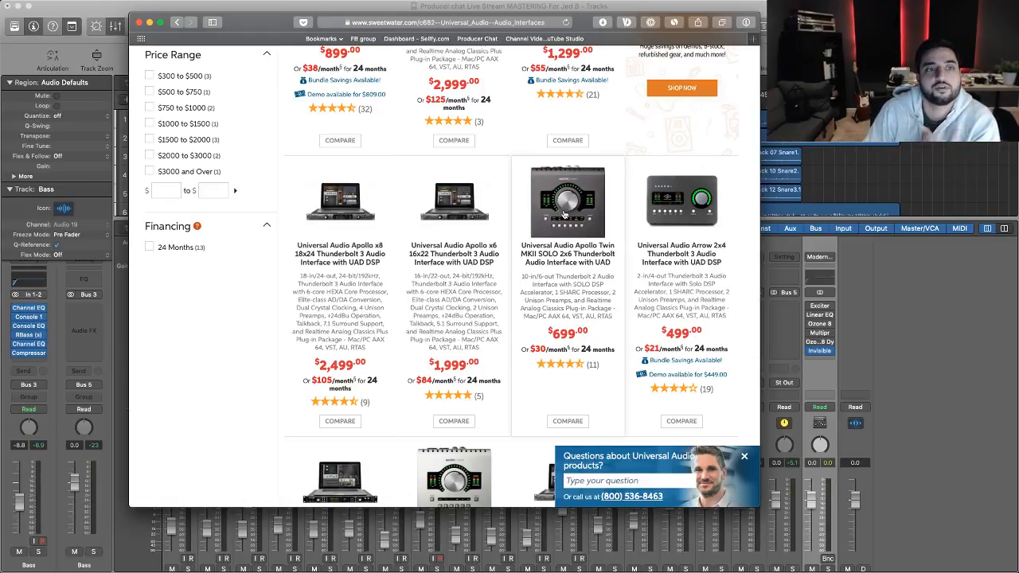
scroll(569, 203, "down", 4)
scroll(621, 191, "up", 2)
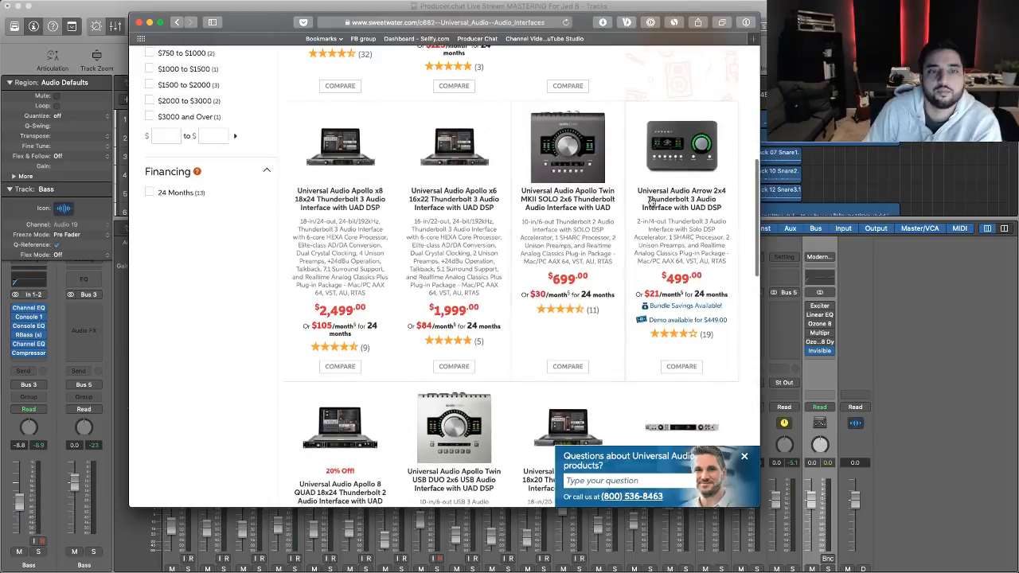
scroll(637, 186, "down", 5)
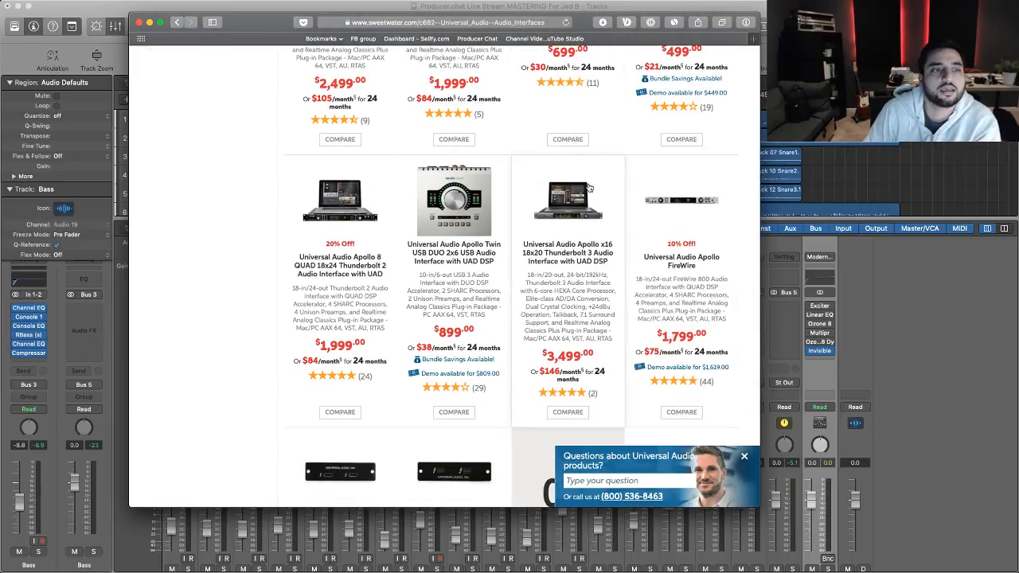
scroll(478, 199, "up", 15)
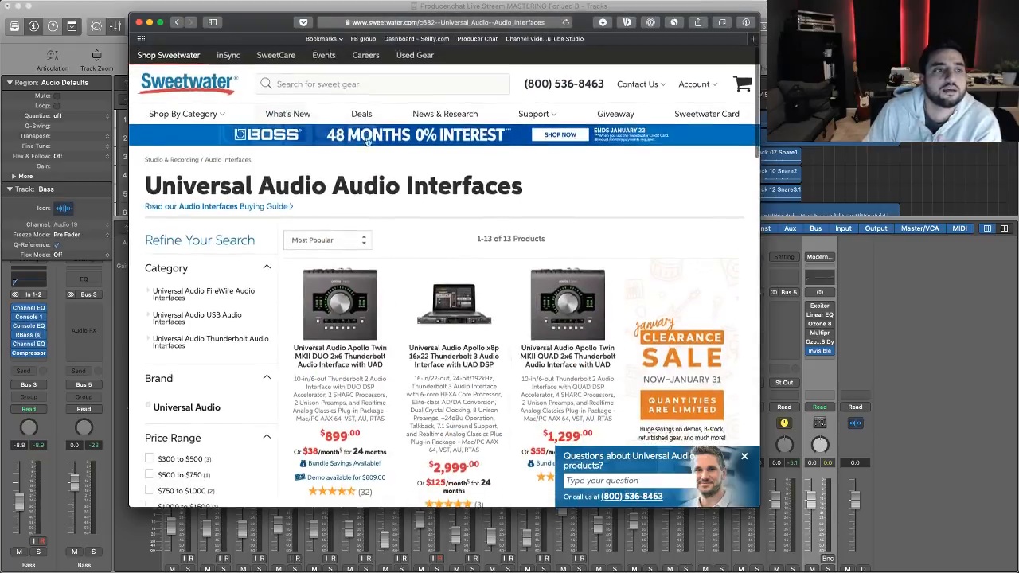
- Search Sweetwater for "audio interface"
left_click(302, 84)
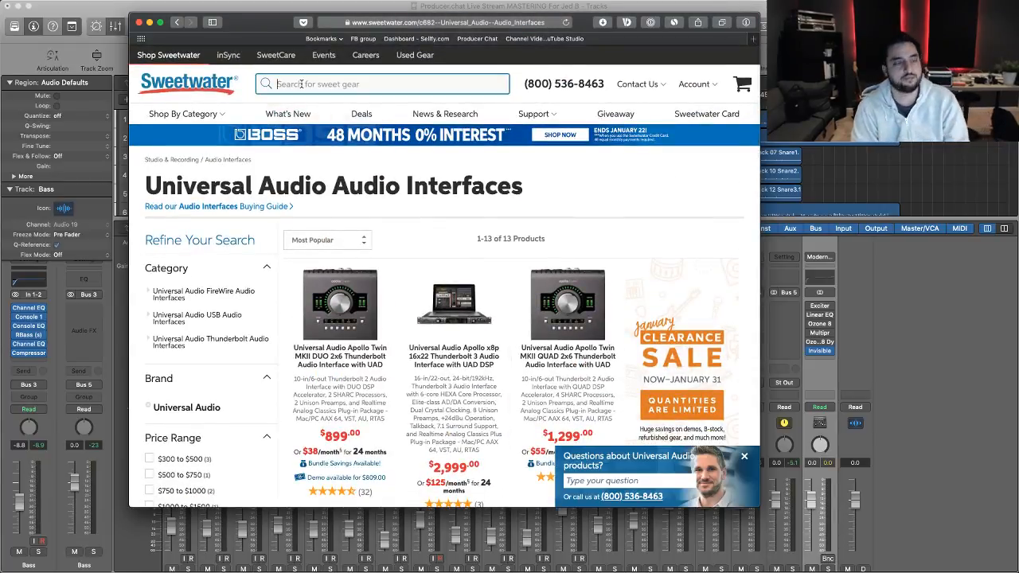
type("audio ")
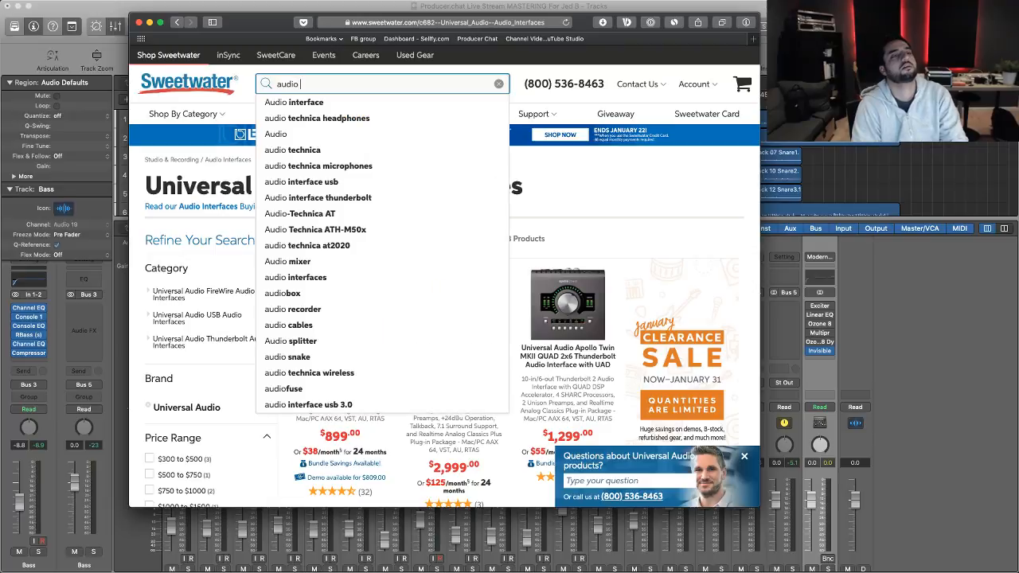
type("interface")
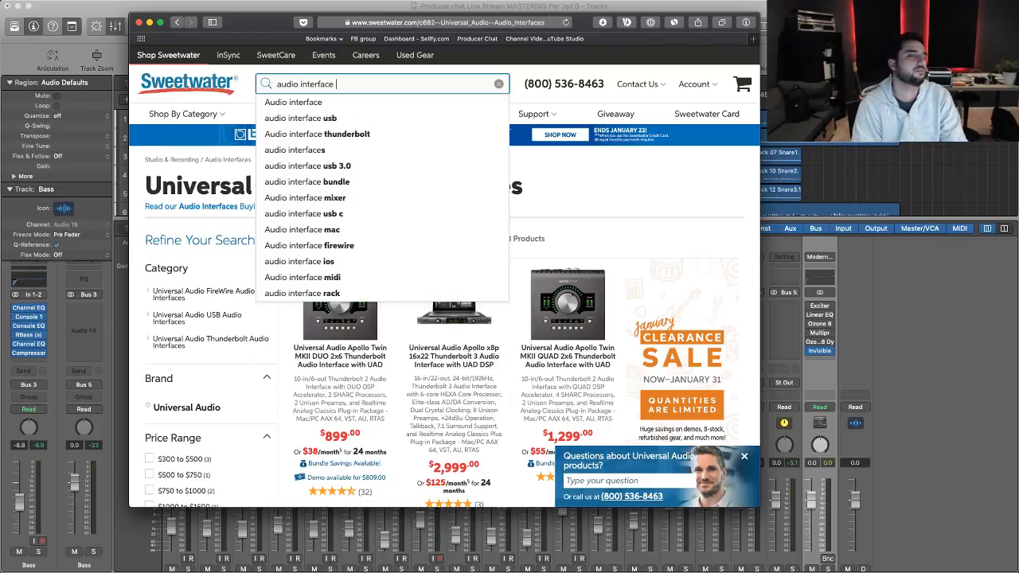
key("Return")
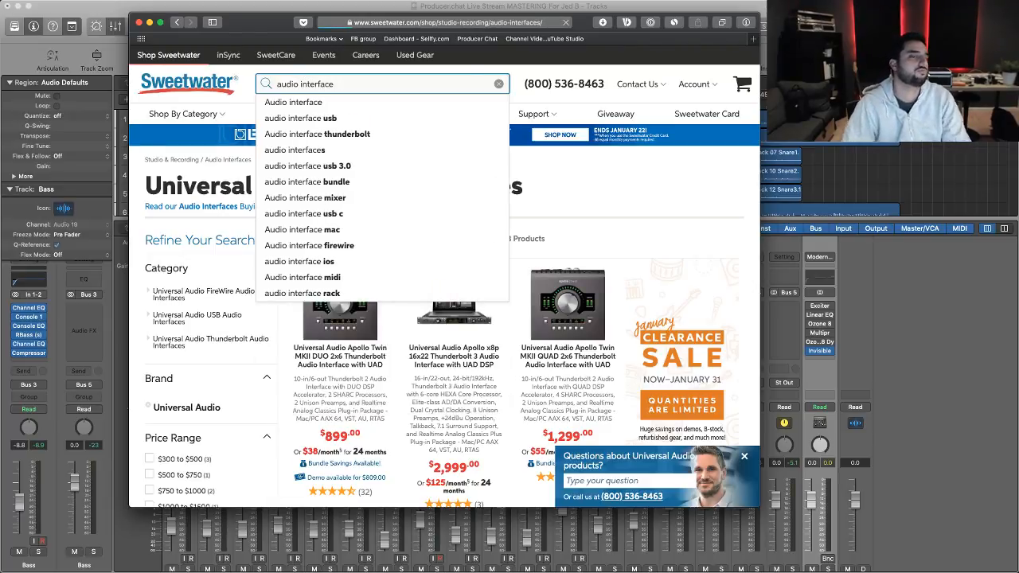
- Examine the Audio Interfaces page for its categories, brands, deals, new products and trending models
scroll(447, 270, "down", 5)
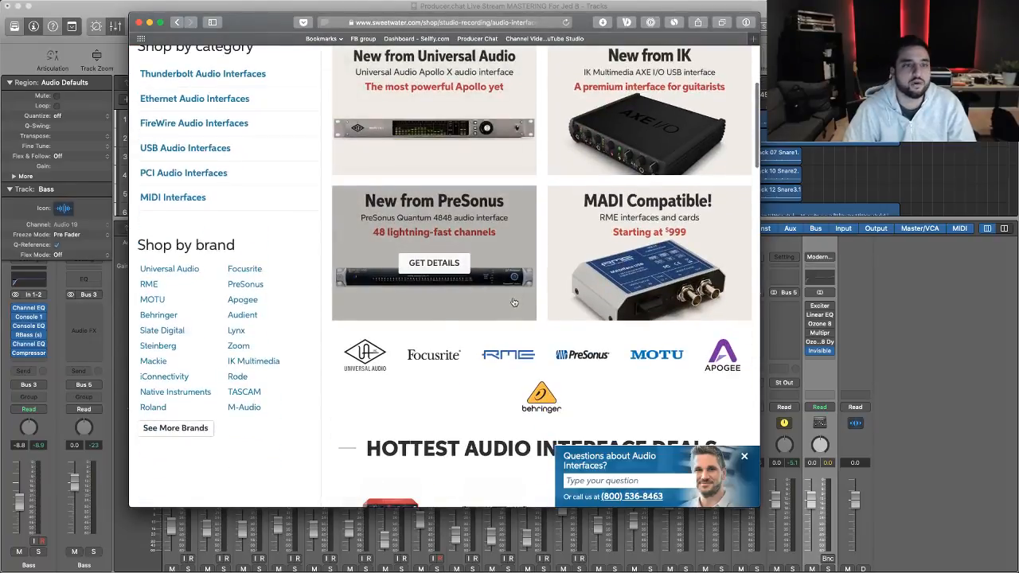
scroll(511, 303, "down", 10)
scroll(511, 302, "down", 3)
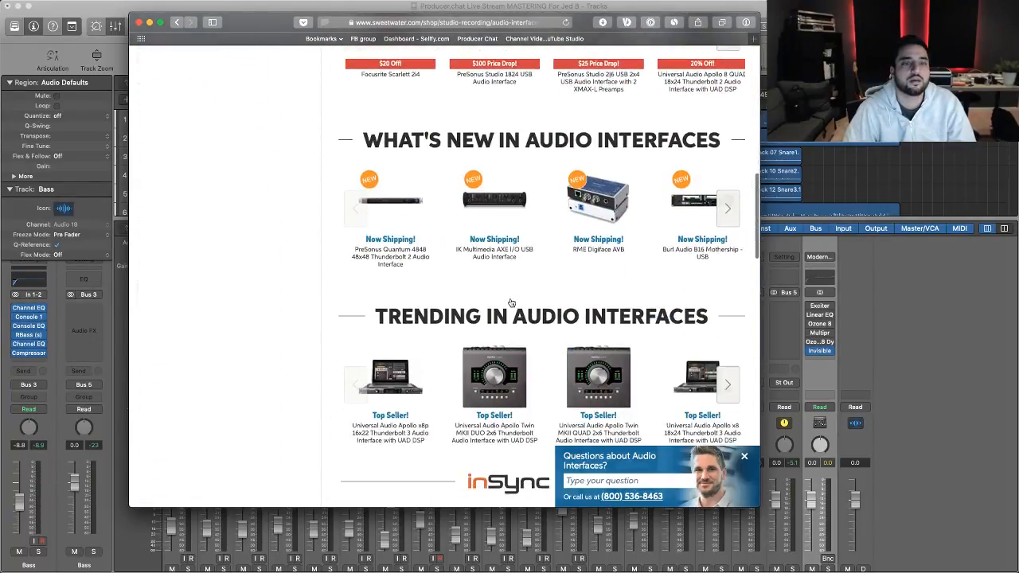
scroll(511, 303, "down", 4)
scroll(510, 302, "up", 8)
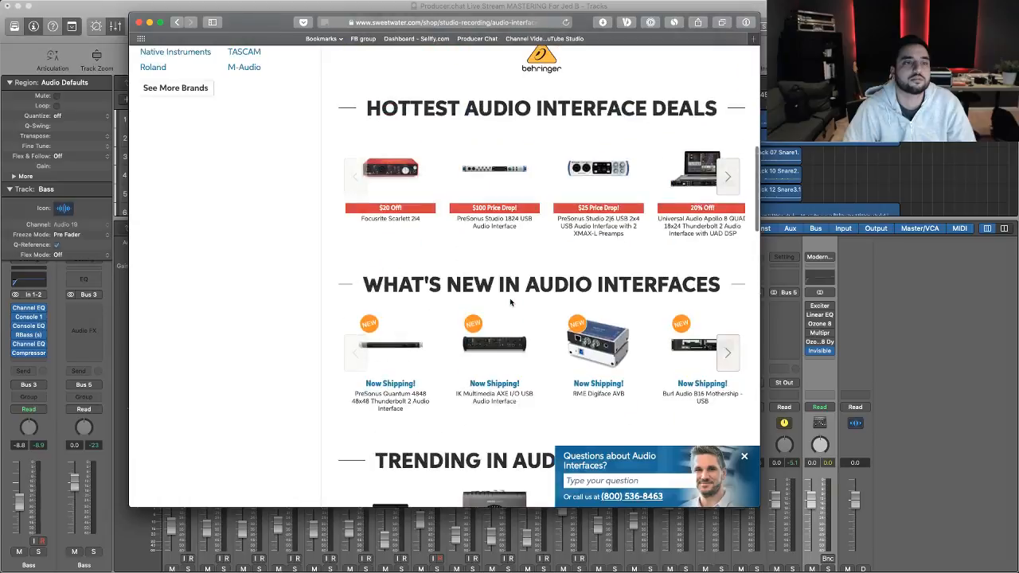
scroll(510, 302, "up", 15)
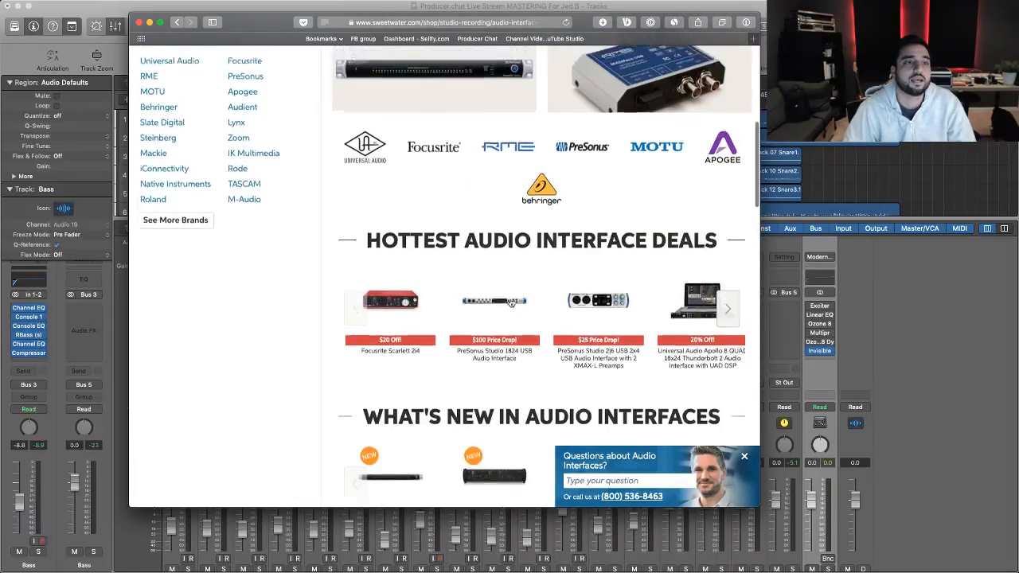
scroll(511, 304, "down", 3)
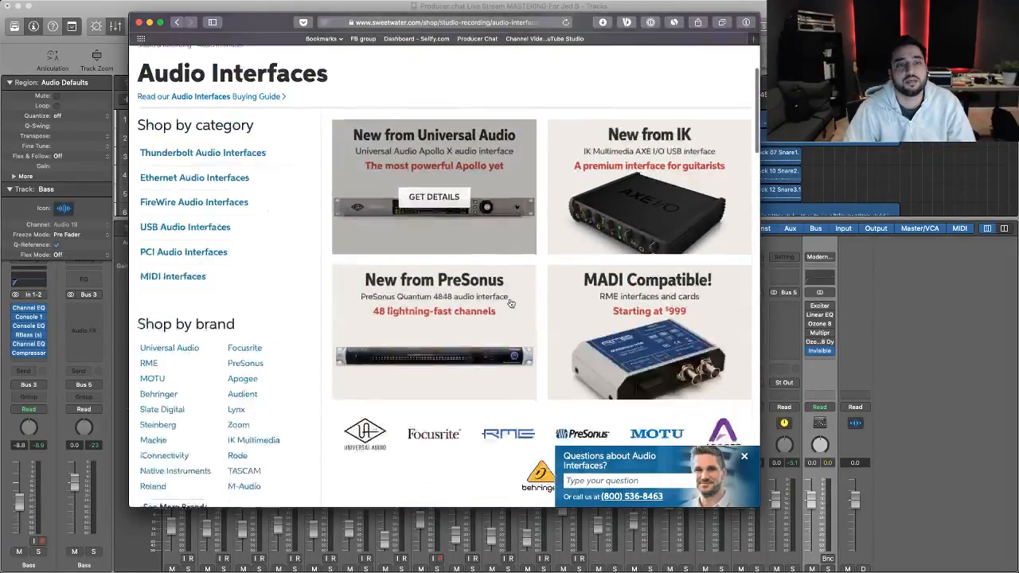
scroll(511, 305, "up", 3)
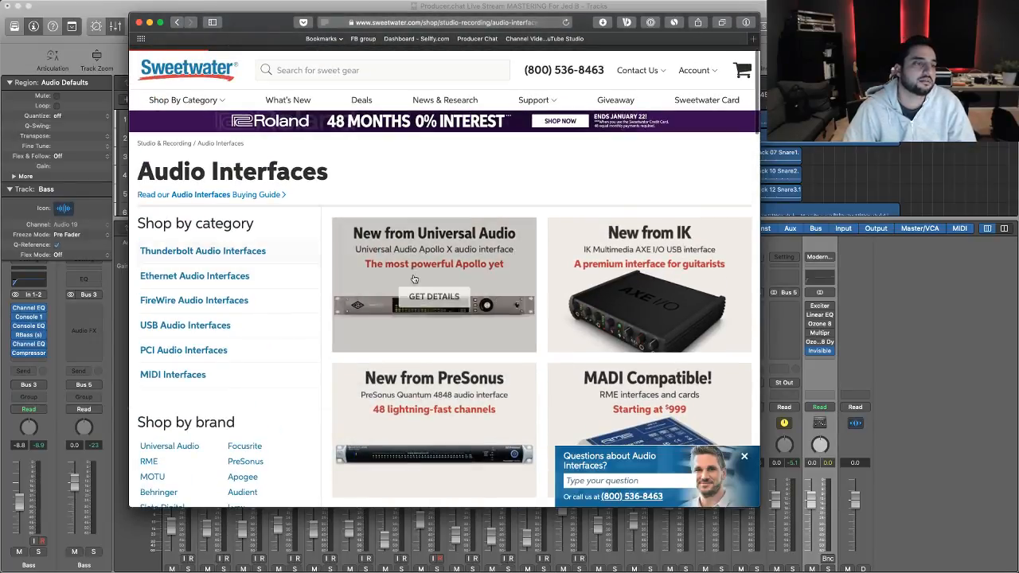
- Open the USB Audio Interfaces category, browse its products and open the Audient iD14 product page
scroll(203, 280, "down", 1)
left_click(194, 281)
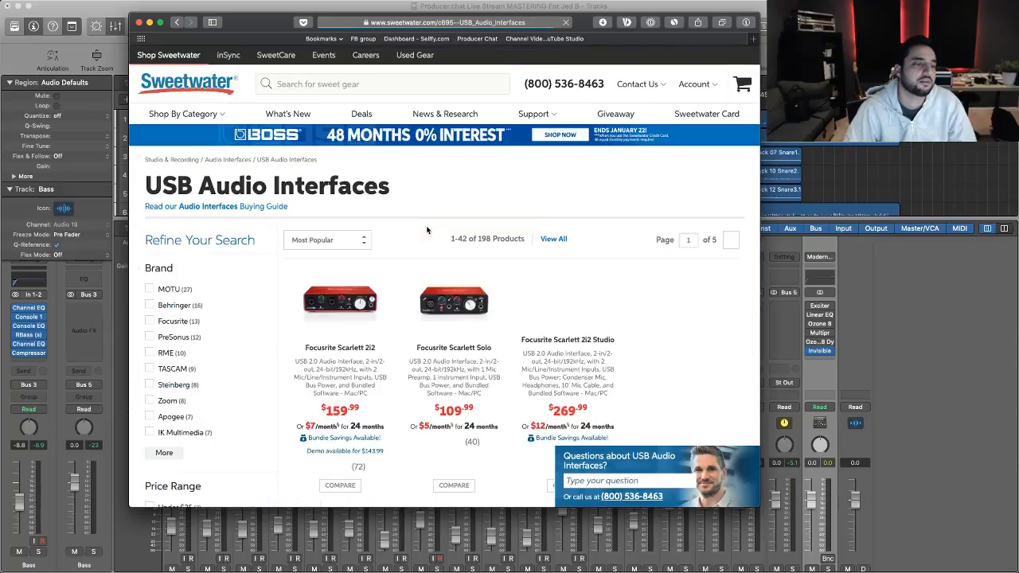
scroll(425, 229, "down", 3)
scroll(425, 232, "down", 3)
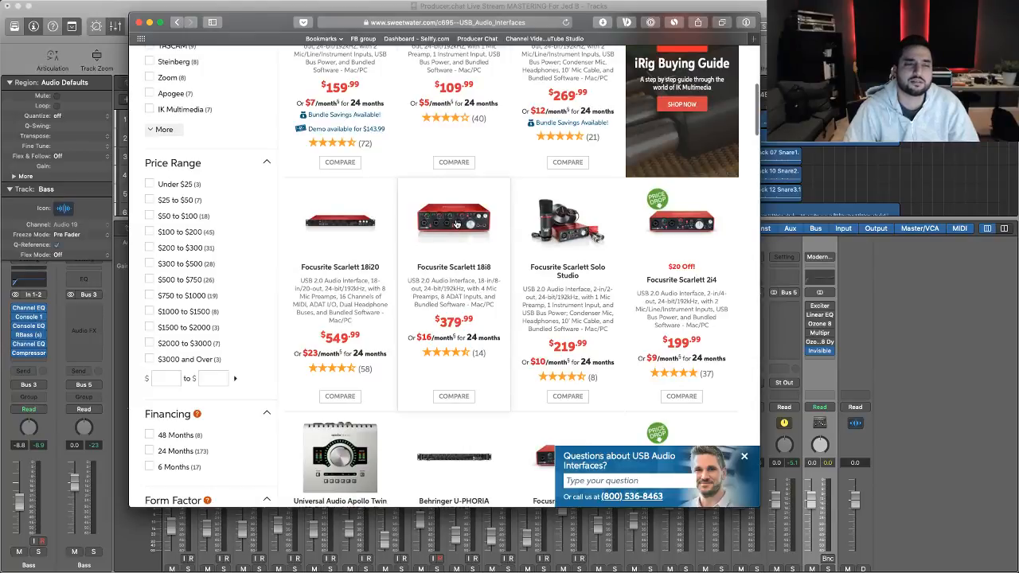
scroll(456, 224, "down", 5)
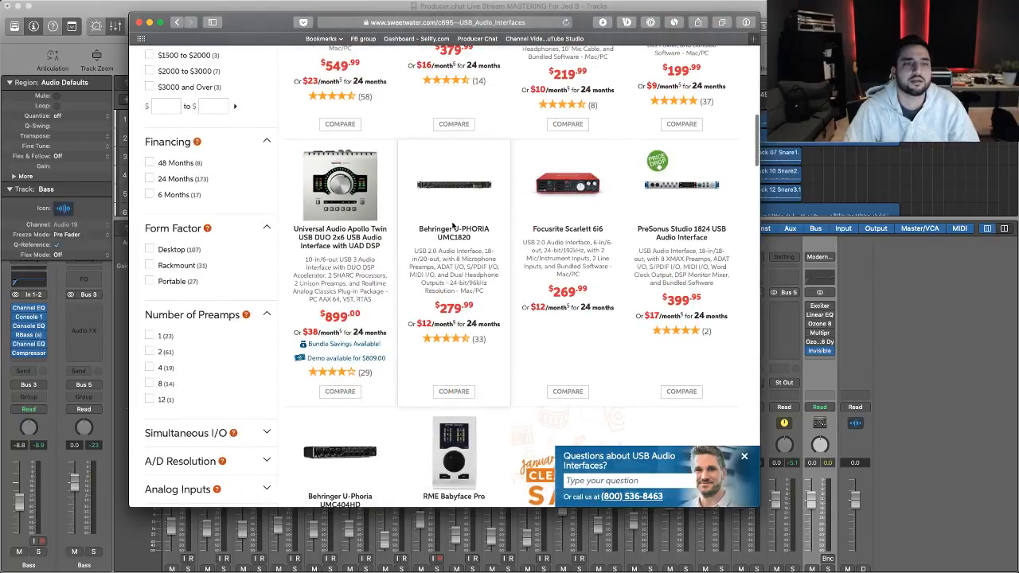
scroll(453, 226, "down", 7)
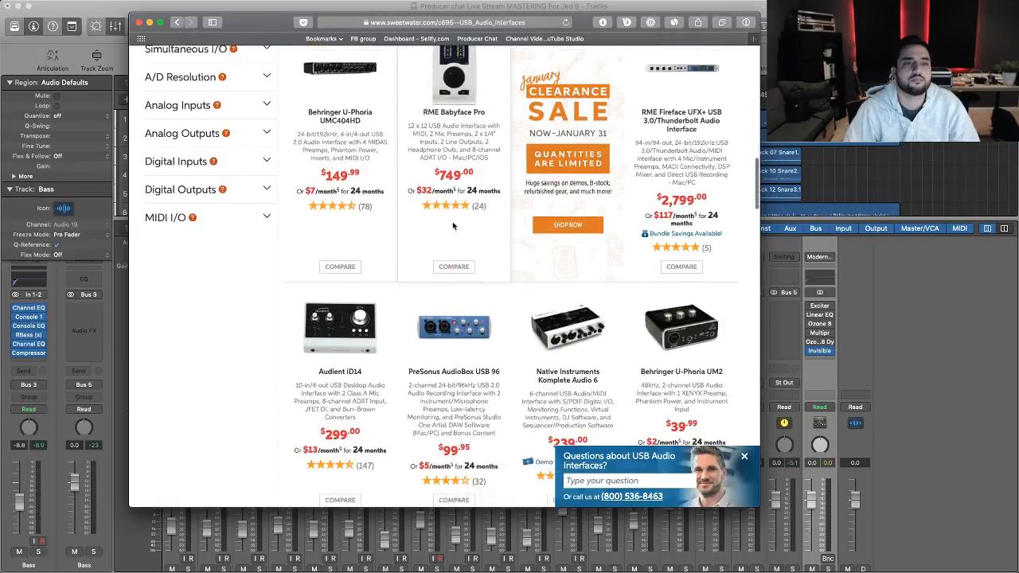
scroll(453, 226, "down", 3)
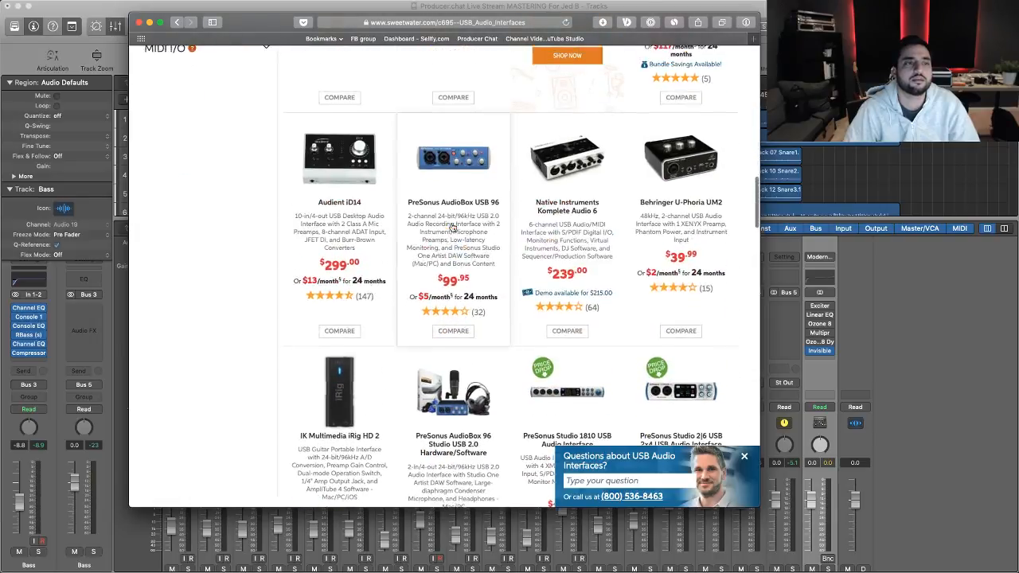
left_click(345, 182)
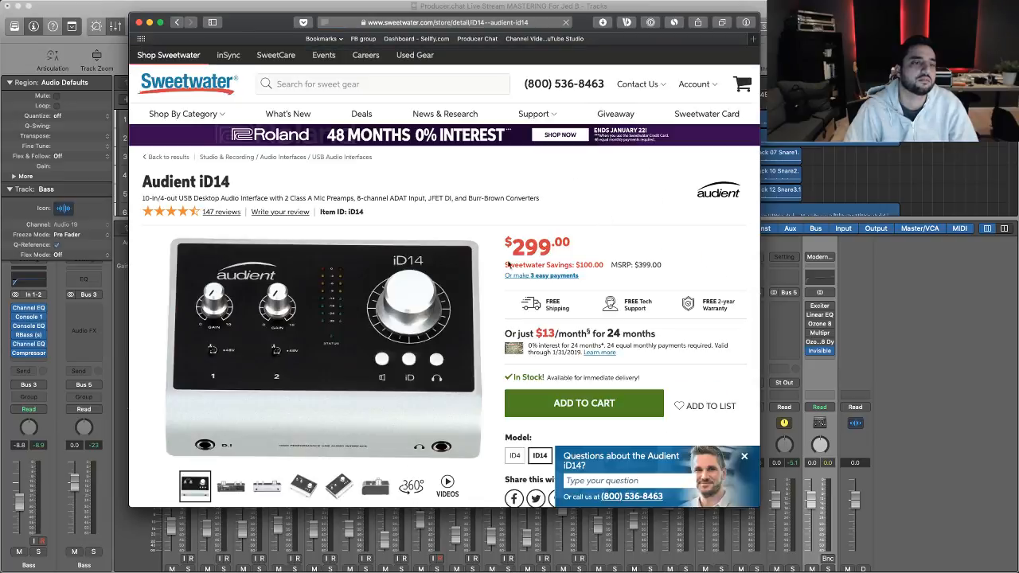
- Enlarge the browser window and look over the Audient iD14 product page
key("super+equal")
key("super+equal")
key("super+equal")
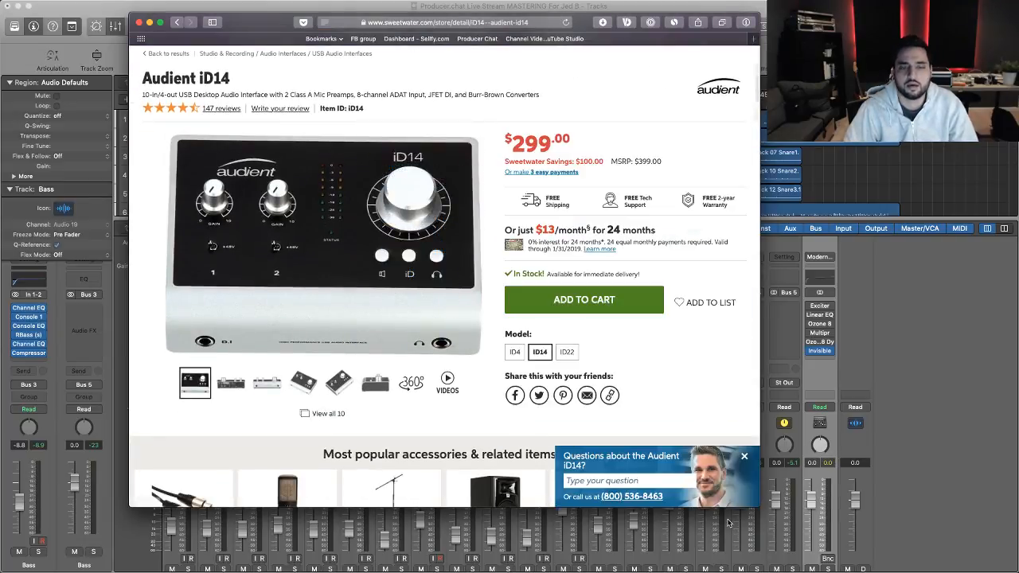
left_click_drag(758, 507, 964, 553)
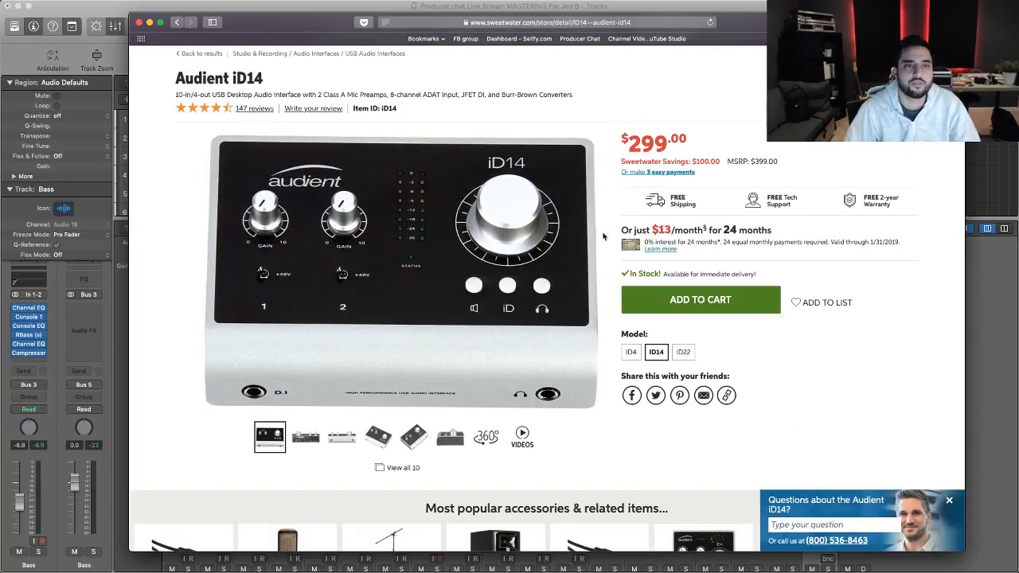
scroll(925, 329, "down", 3)
scroll(923, 327, "up", 3)
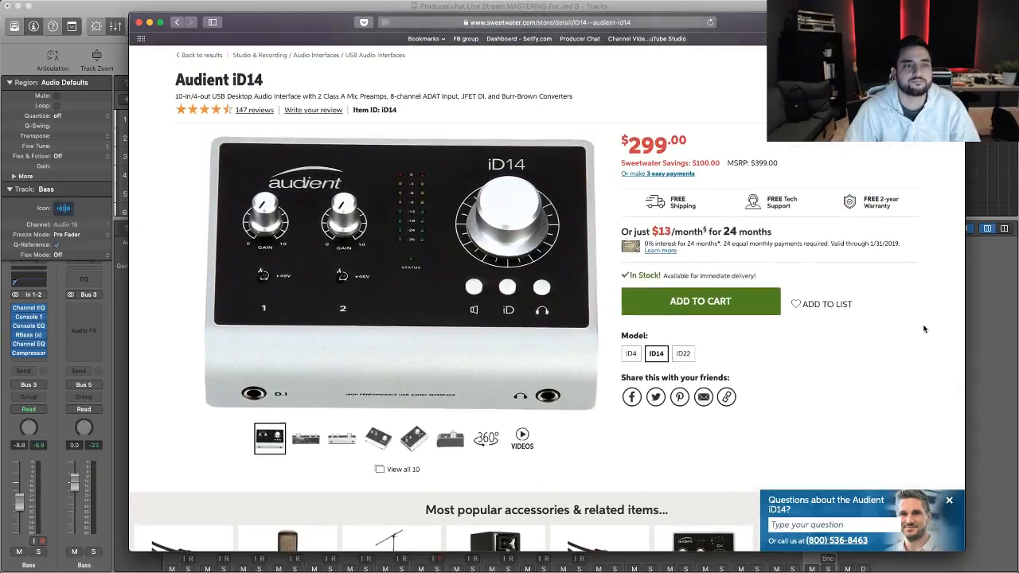
- Switch the Audient product page to the iD4 model and look over its photo, price, model options and related items
scroll(923, 328, "down", 1)
scroll(923, 329, "down", 3)
scroll(923, 327, "up", 3)
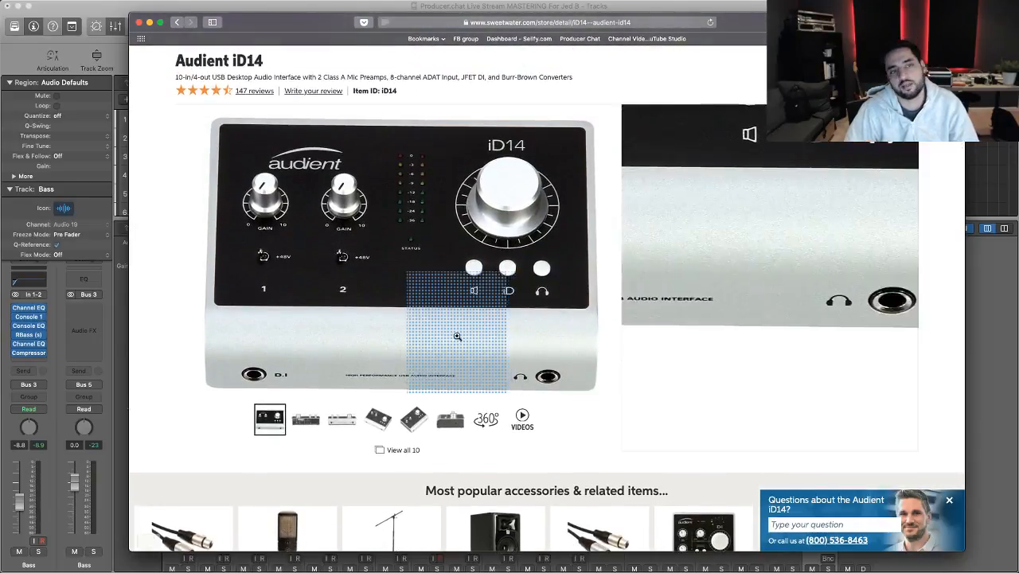
scroll(851, 365, "up", 1)
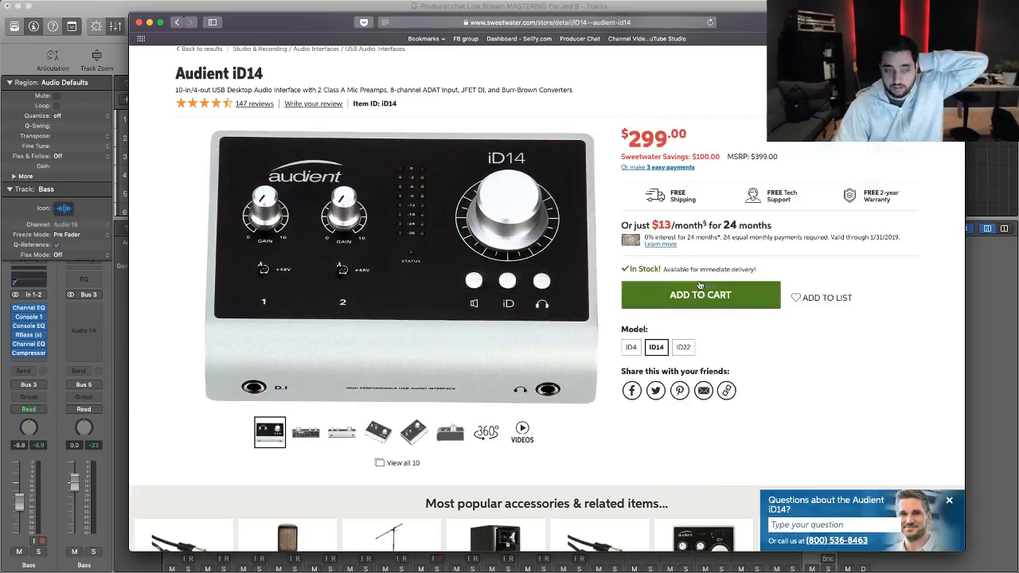
scroll(740, 317, "down", 1)
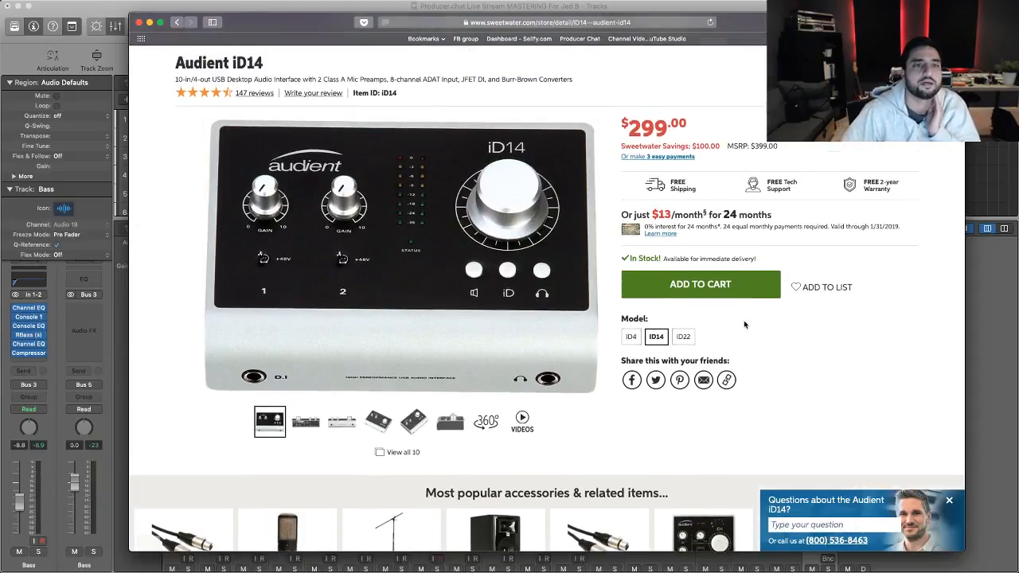
left_click(631, 336)
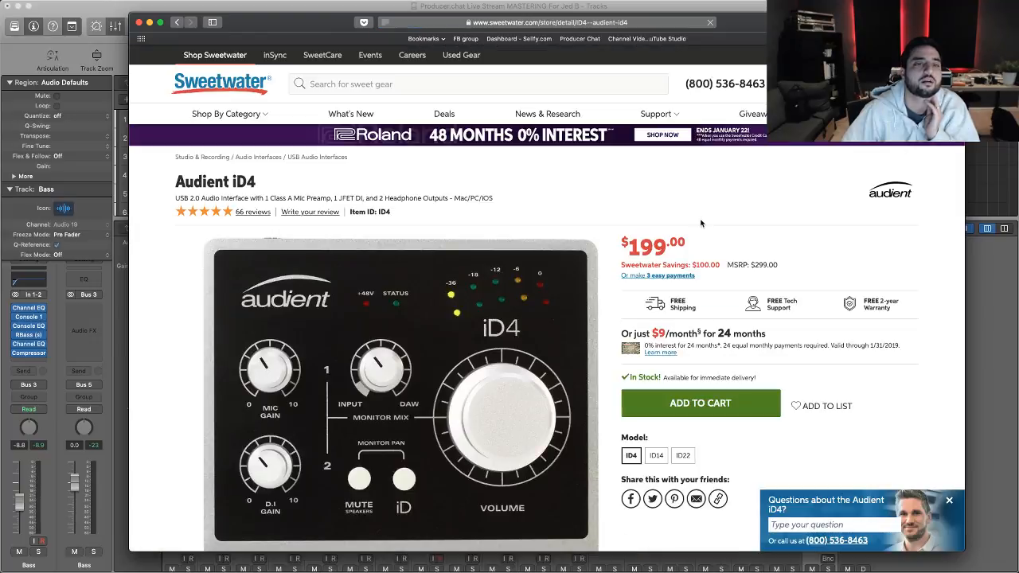
scroll(790, 324, "down", 3)
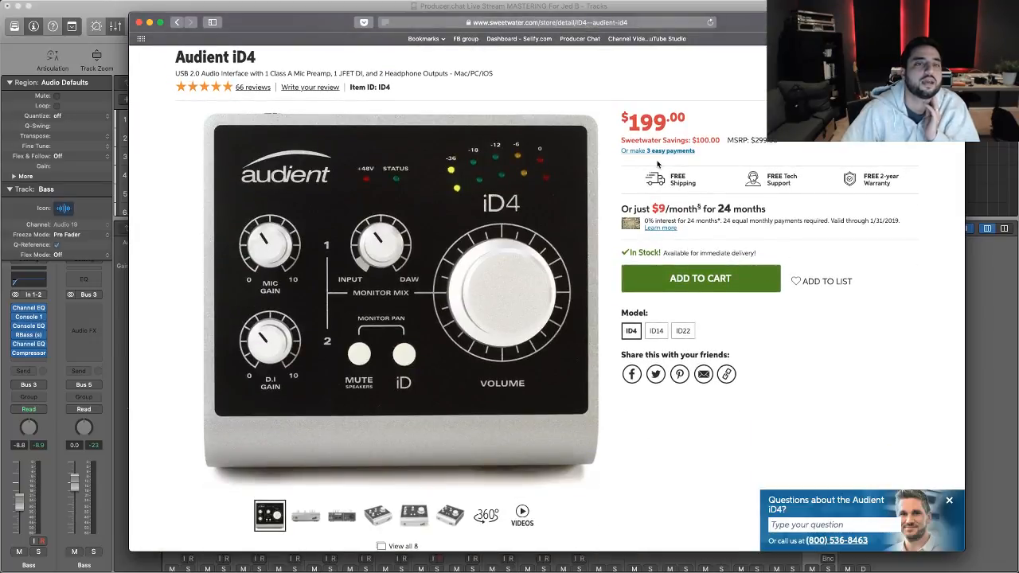
scroll(342, 73, "up", 1)
scroll(318, 81, "up", 1)
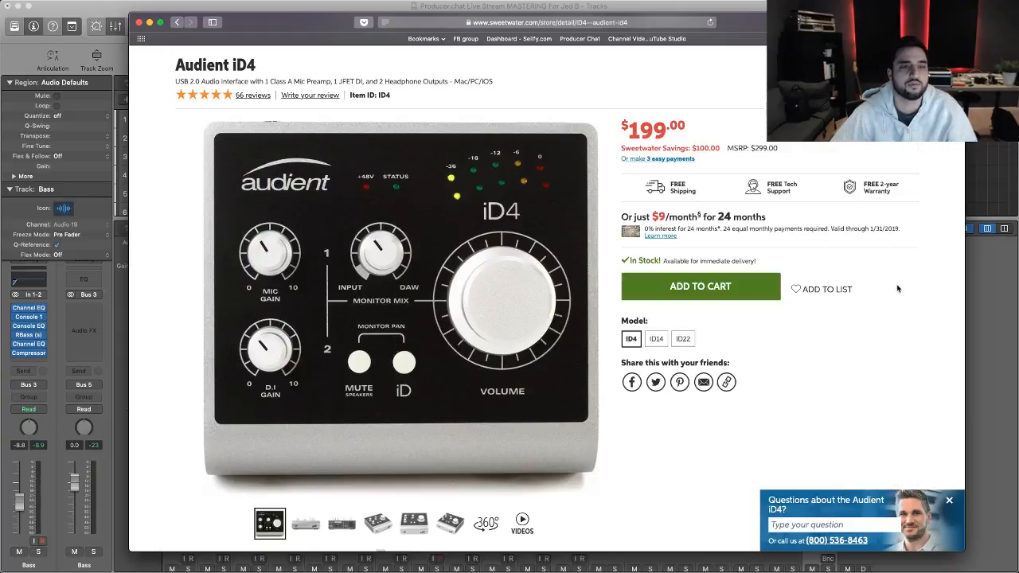
scroll(882, 319, "down", 2)
scroll(882, 324, "down", 4)
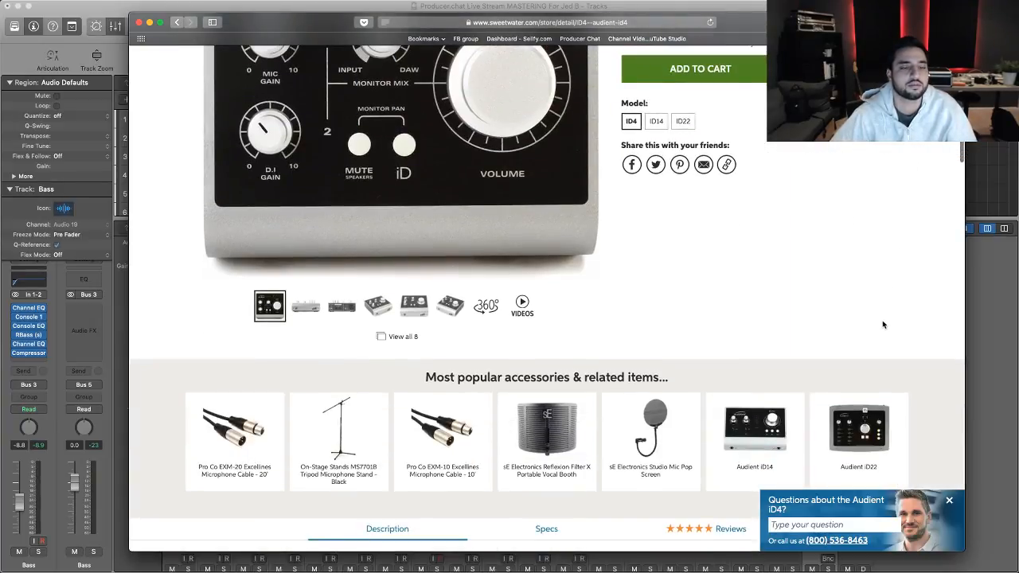
scroll(882, 324, "up", 5)
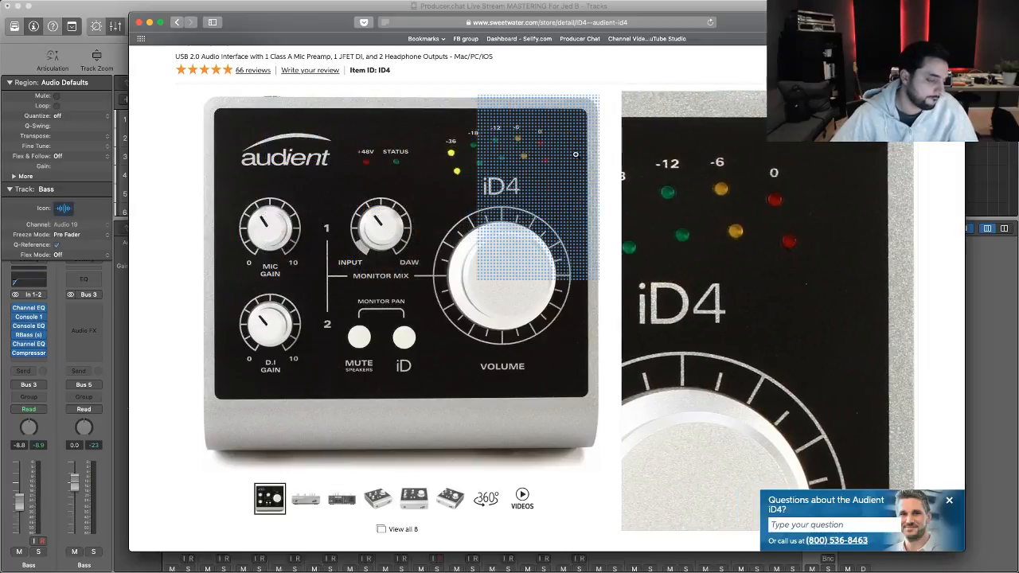
- Search Sweetwater for "twinfinity"
scroll(318, 151, "up", 4)
left_click(364, 83)
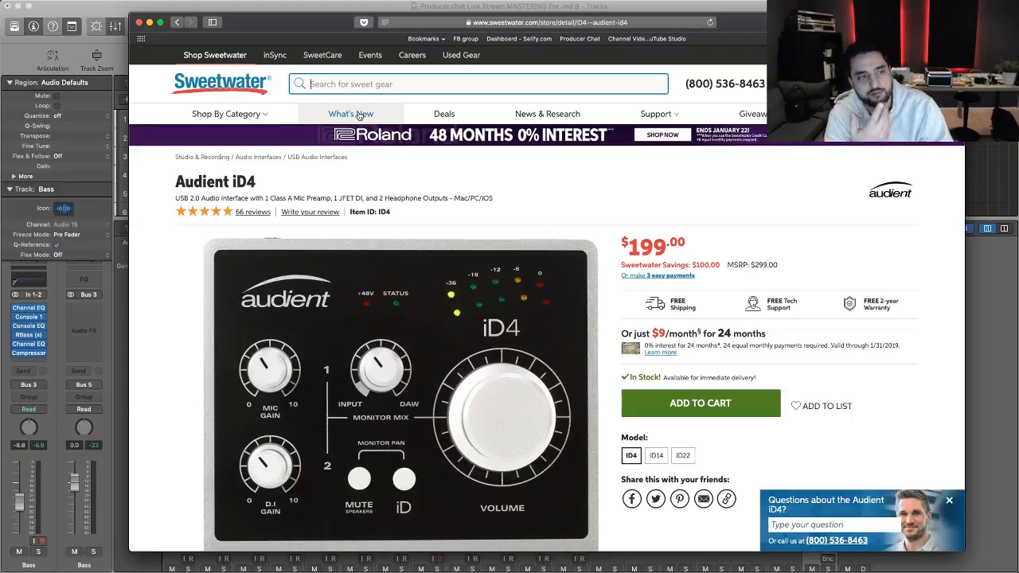
type("unive")
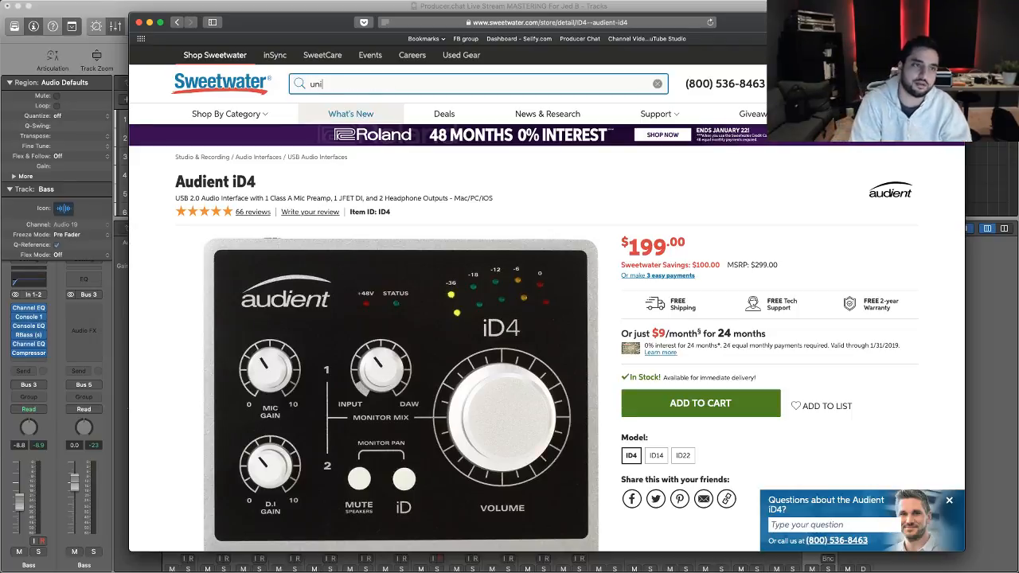
key("BackSpace")
key("BackSpace")
key("BackSpace")
key("BackSpace")
key("BackSpace")
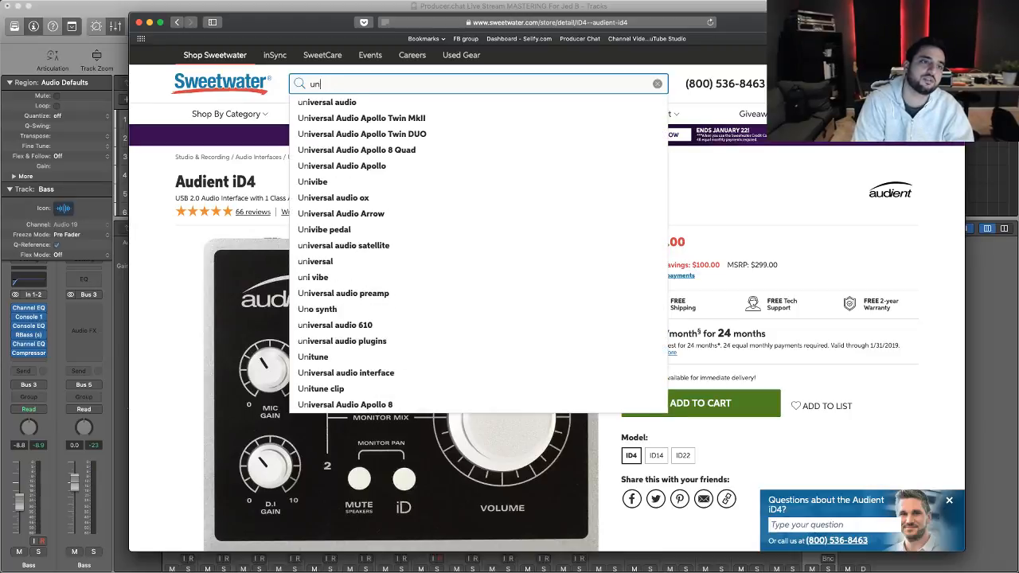
type("twin-finity")
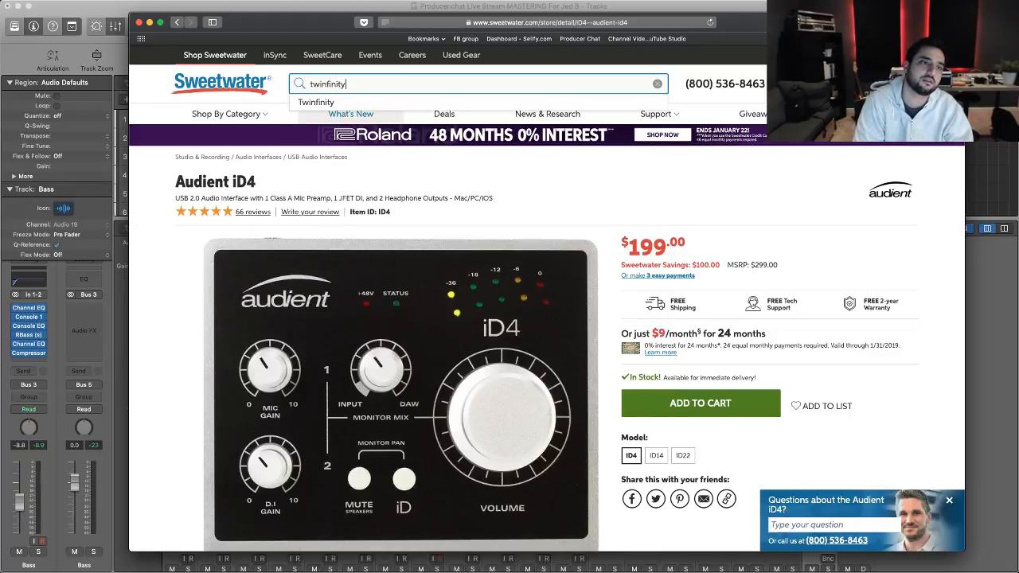
key("Return")
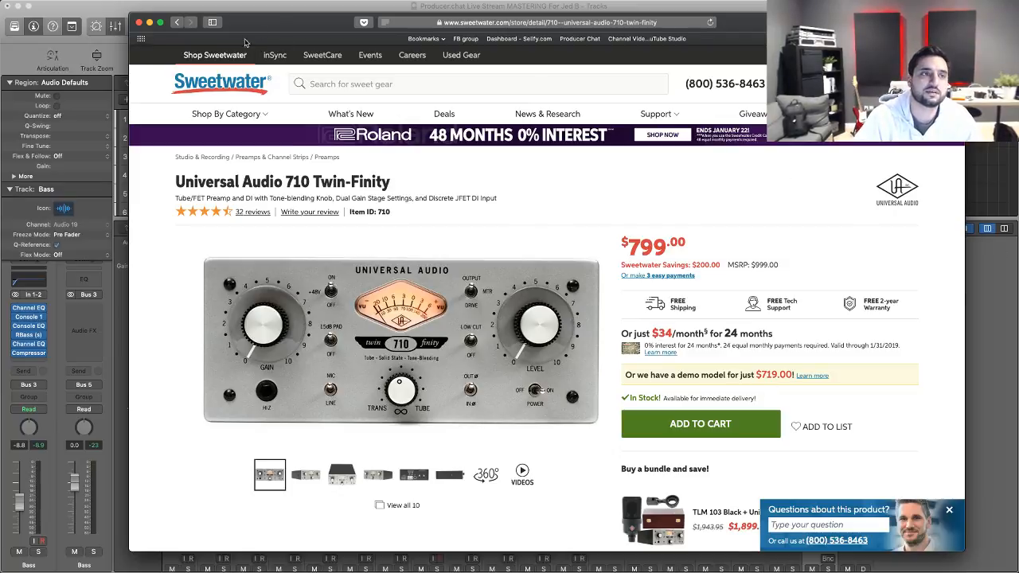
- Shrink the browser window to get back to the Logic project, and hide the mixer there
mouse_move(278, 20)
left_mouse_down()
mouse_move(603, 106)
mouse_move(811, 126)
mouse_move(234, 39)
mouse_move(277, 13)
left_mouse_up()
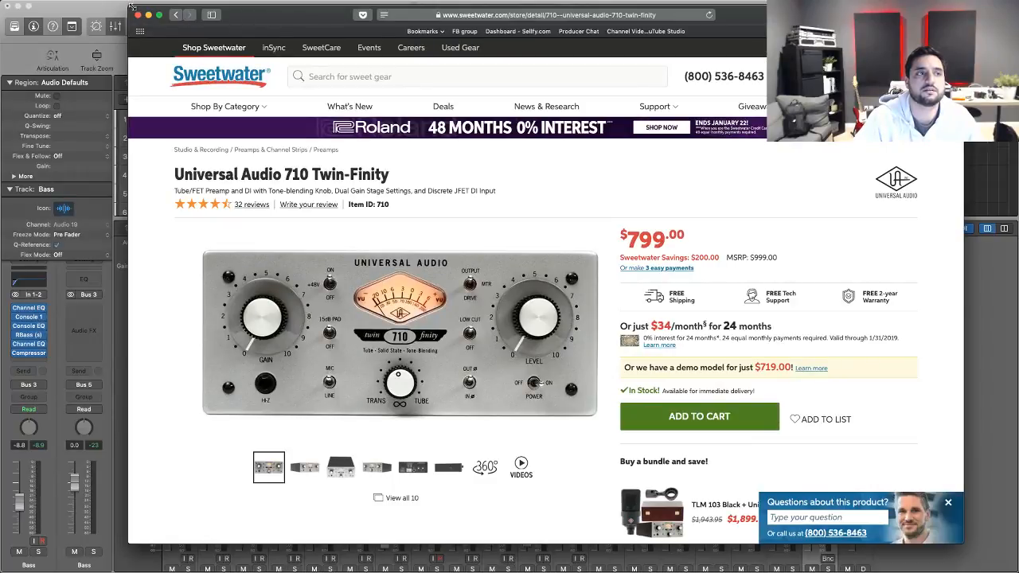
left_click_drag(129, 6, 258, 44)
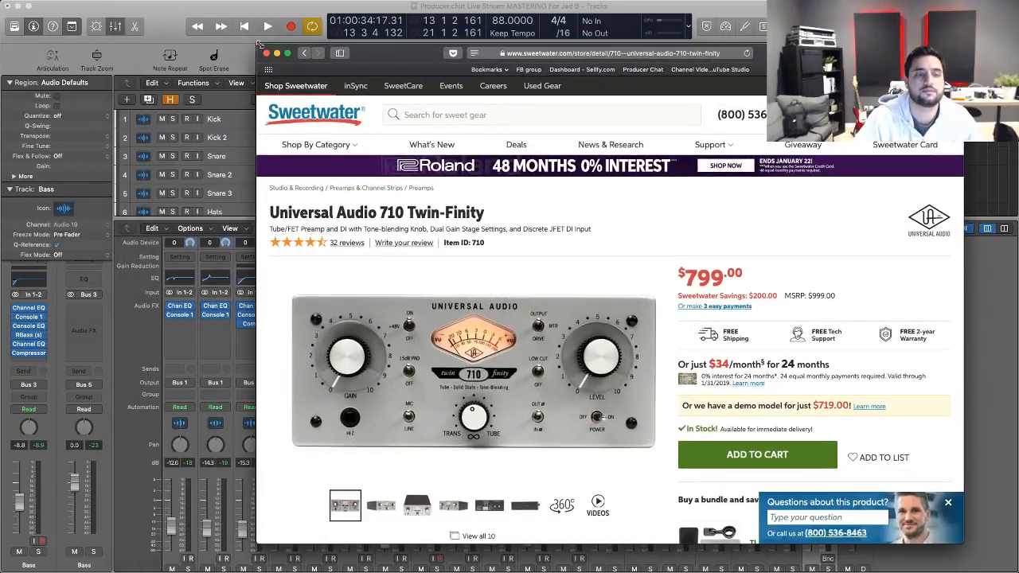
left_click(214, 56)
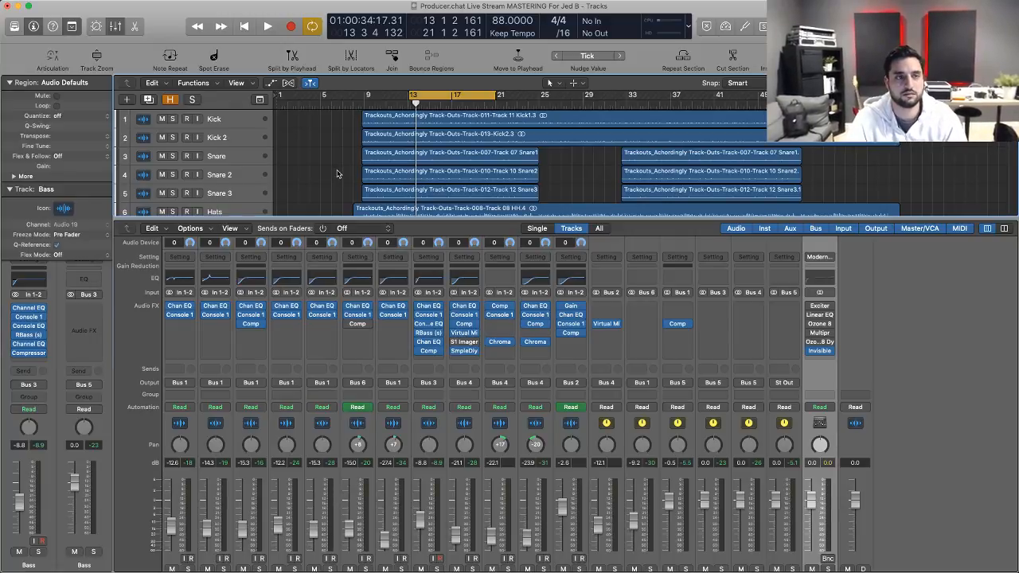
key("x")
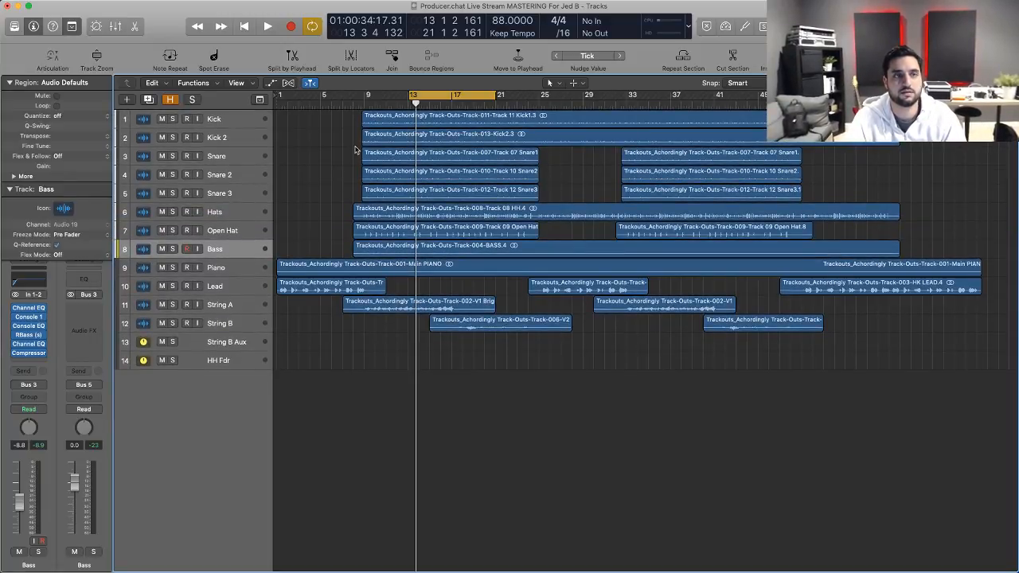